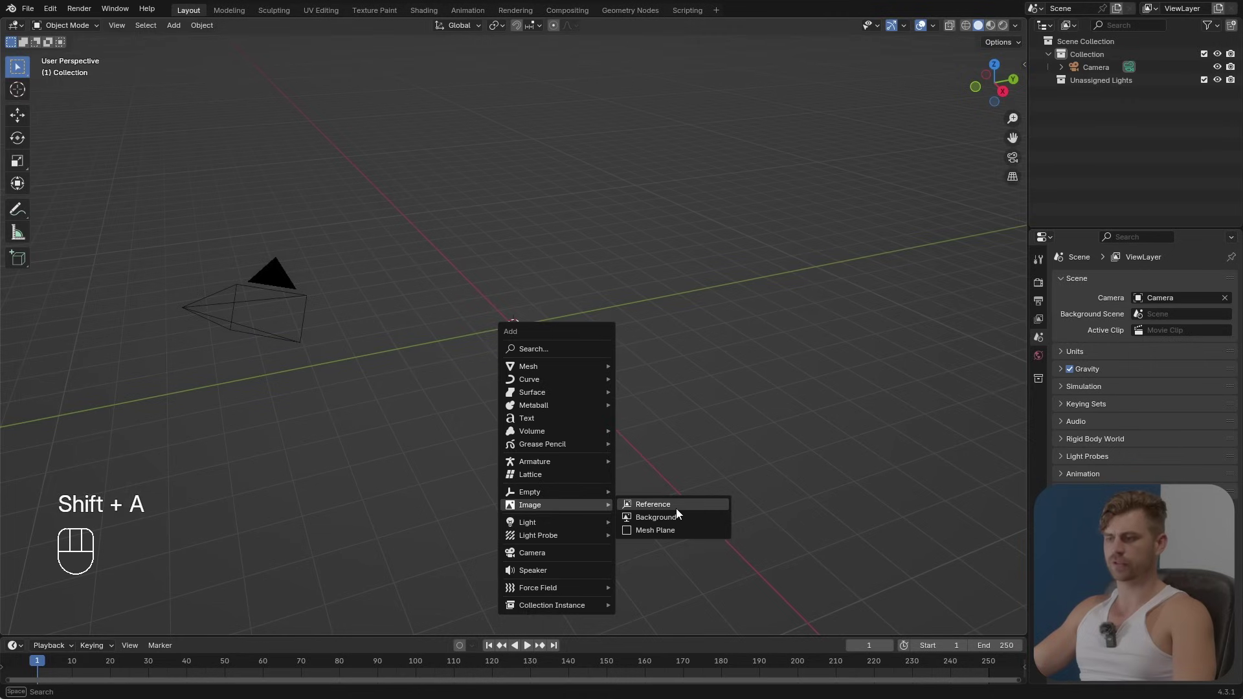
Step: Add the Dior Sauvage bottle photo to the scene as a reference image
{"action": "left_click", "coordinate": [653, 504]}
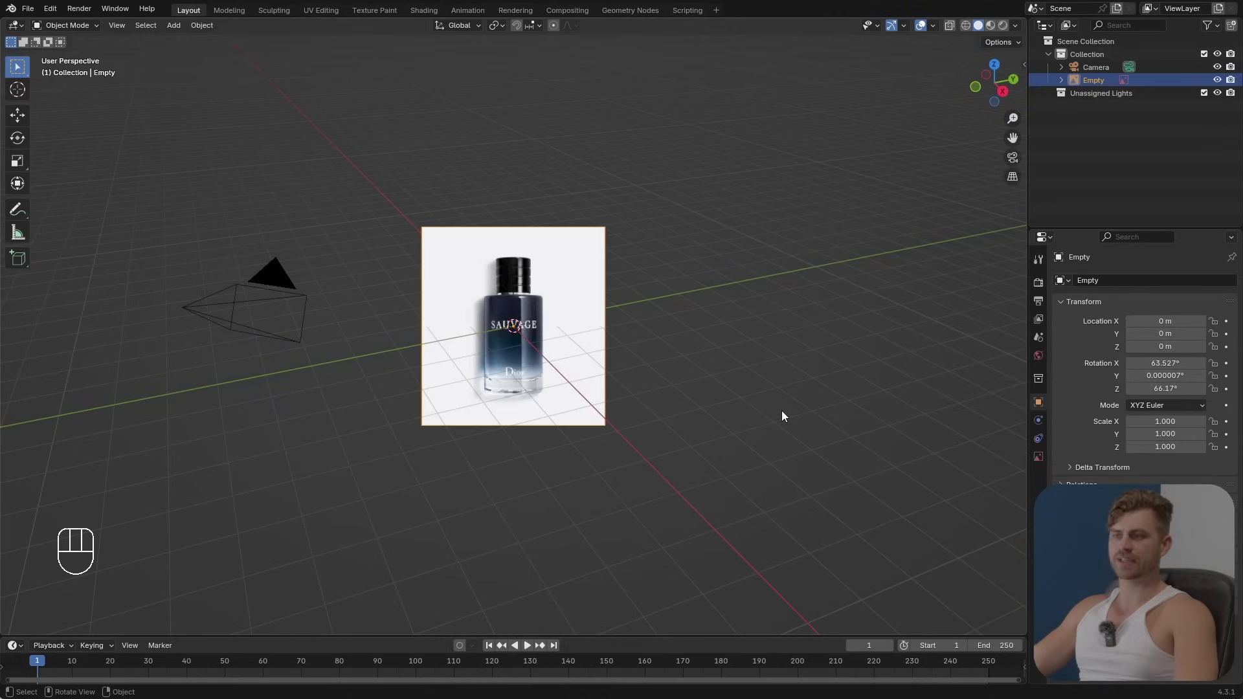
{"action": "middle_click_drag", "start_coordinate": [782, 417], "coordinate": [603, 400]}
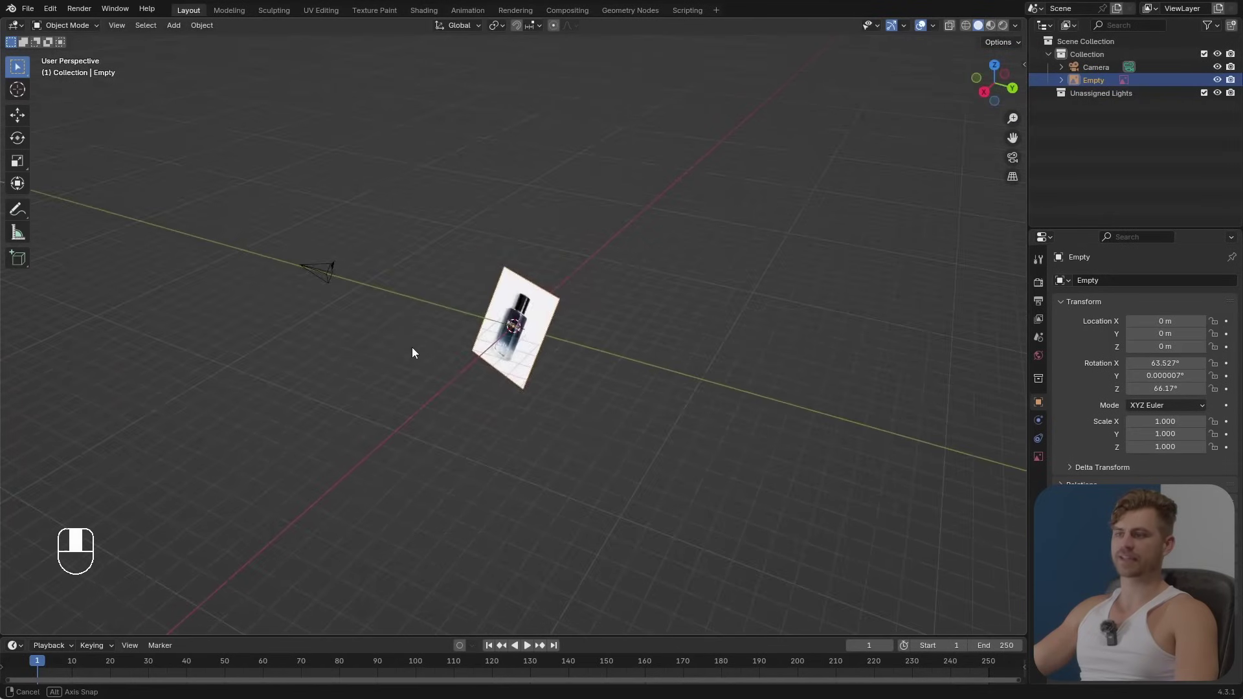
{"action": "middle_click_drag", "start_coordinate": [413, 347], "coordinate": [589, 365]}
{"action": "scroll", "coordinate": [660, 384], "scroll_direction": "up", "scroll_amount": 7}
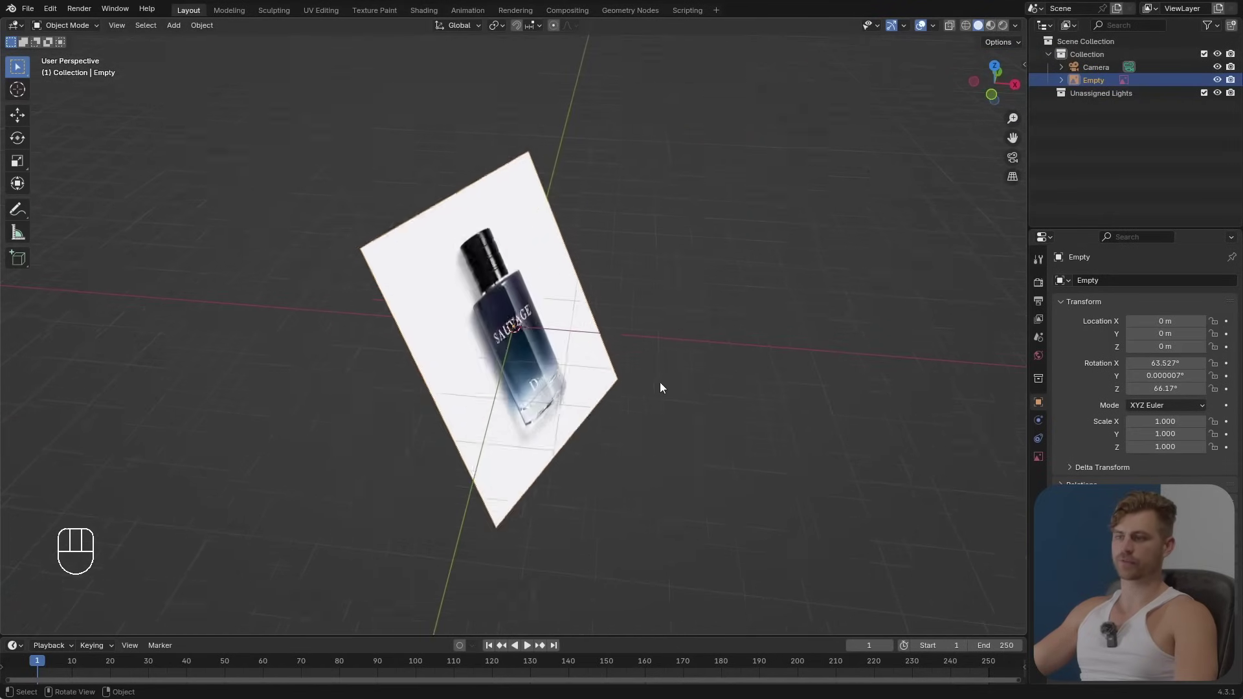
Step: Clear the reference image's rotation and stand it upright by rotating it 90° about the X axis
{"action": "key", "text": "alt+r"}
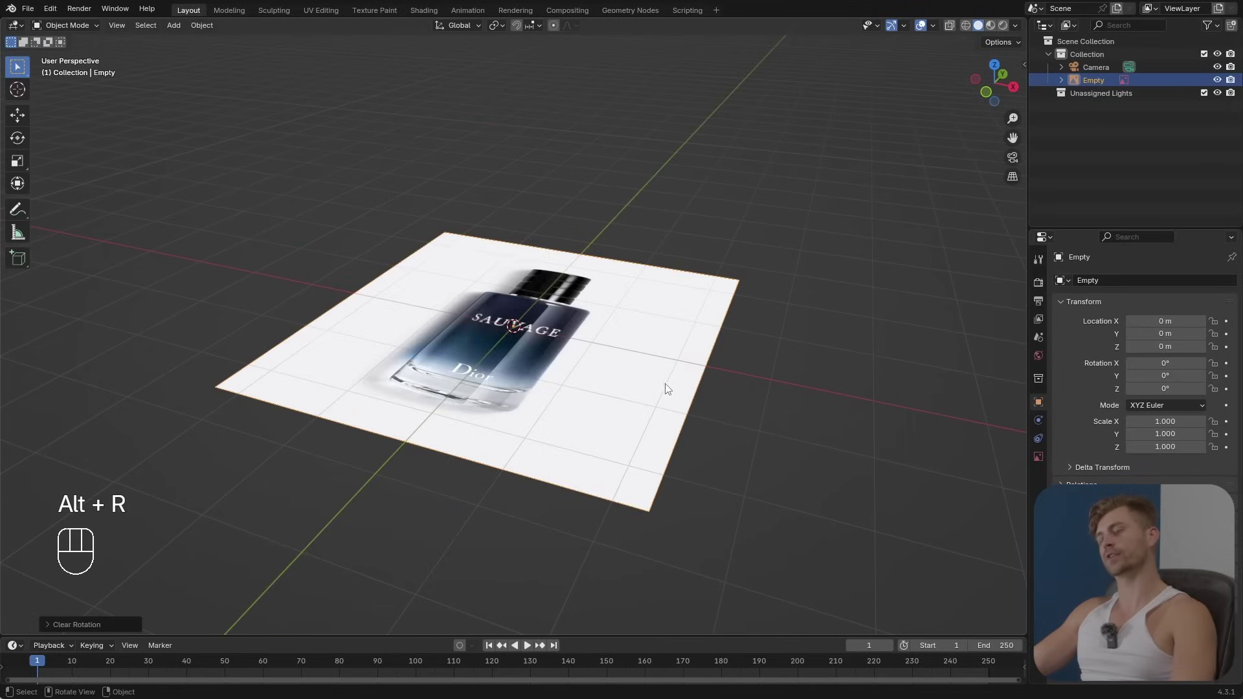
{"action": "type", "text": "rx90"}
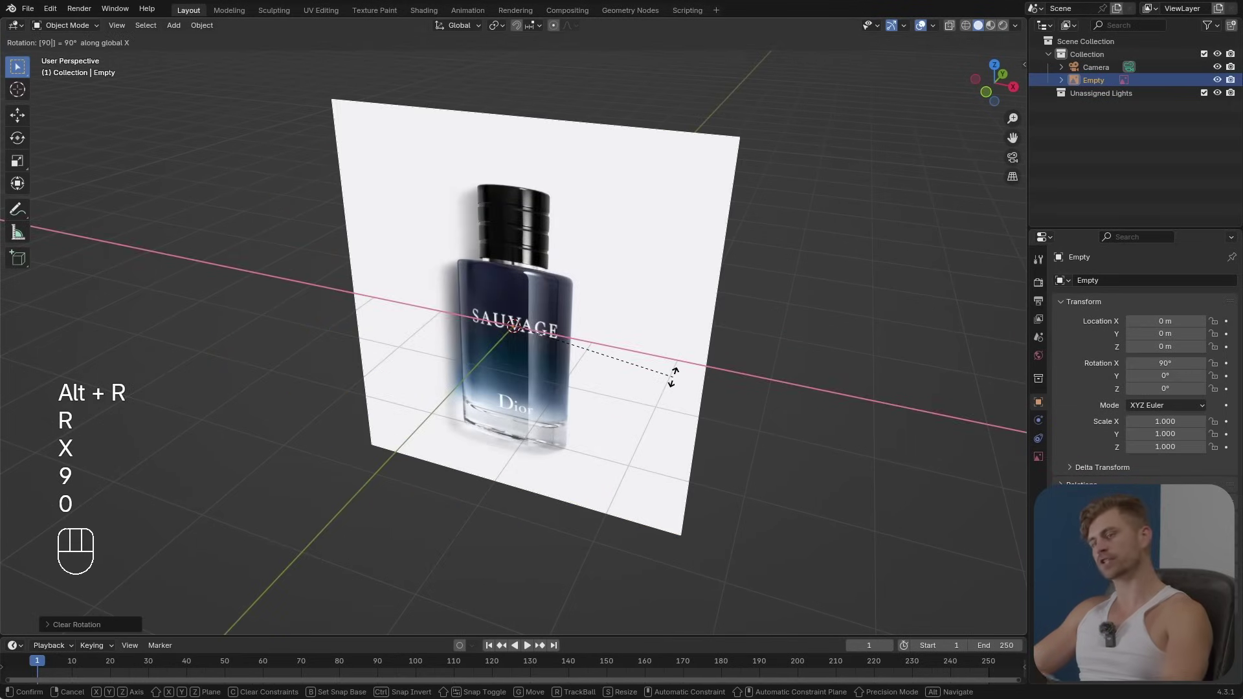
{"action": "left_click", "coordinate": [677, 386]}
Step: Raise the reference image 2 m along the Z axis with increment snapping
{"action": "key", "text": "g"}
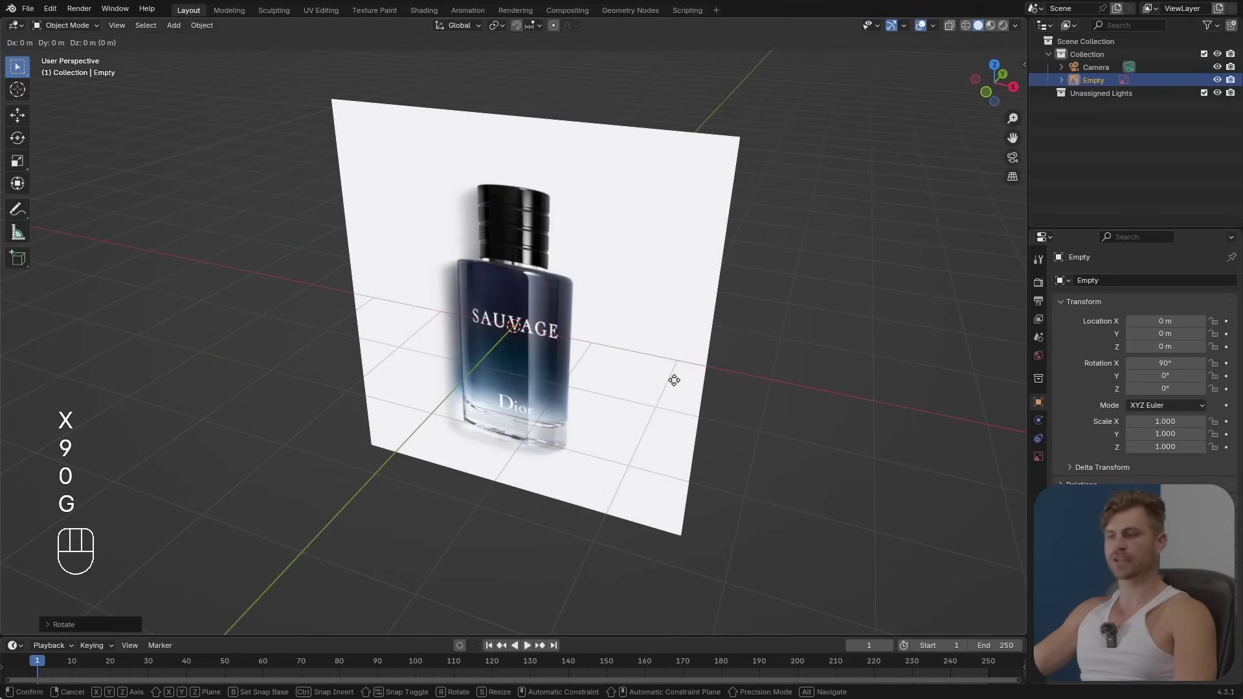
{"action": "key", "text": "z"}
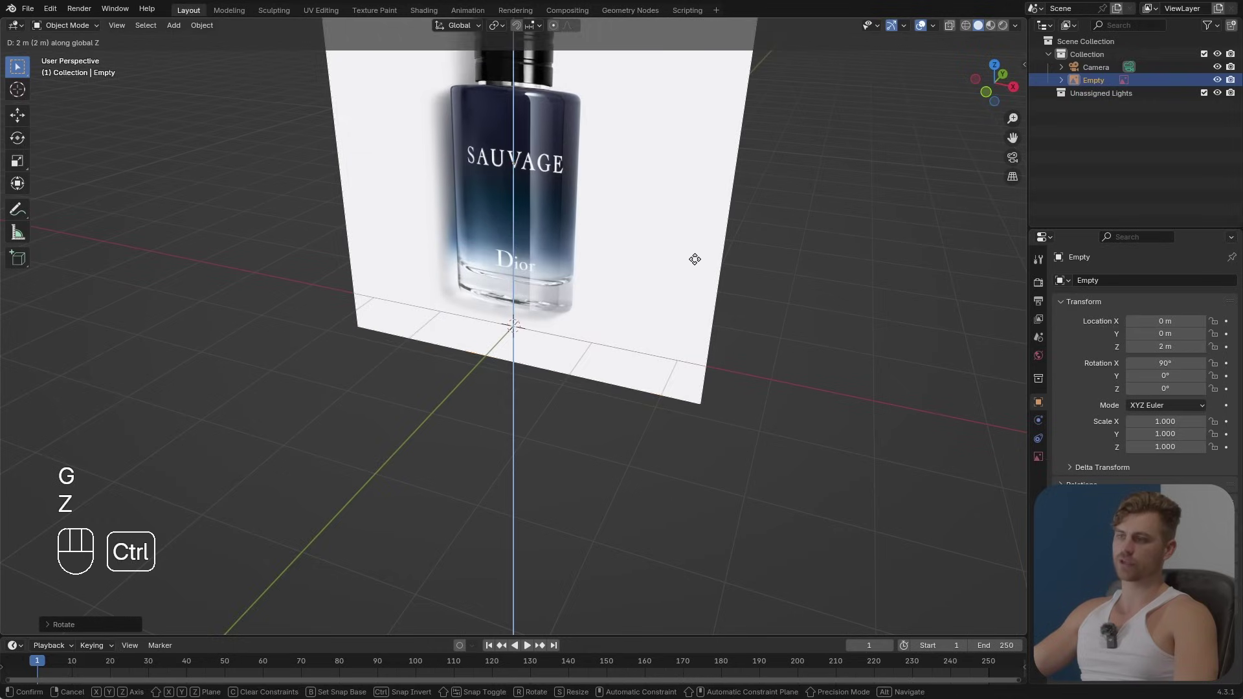
{"action": "left_click", "coordinate": [694, 261], "text": "ctrl"}
Step: In front orthographic view, lower the reference image along Z to about 1.8 m, bringing the bottle's base near the origin
{"action": "middle_click_drag", "start_coordinate": [680, 281], "coordinate": [666, 375], "text": "shift"}
{"action": "middle_click_drag", "start_coordinate": [667, 376], "coordinate": [678, 378]}
{"action": "scroll", "coordinate": [666, 362], "scroll_direction": "up", "scroll_amount": 5}
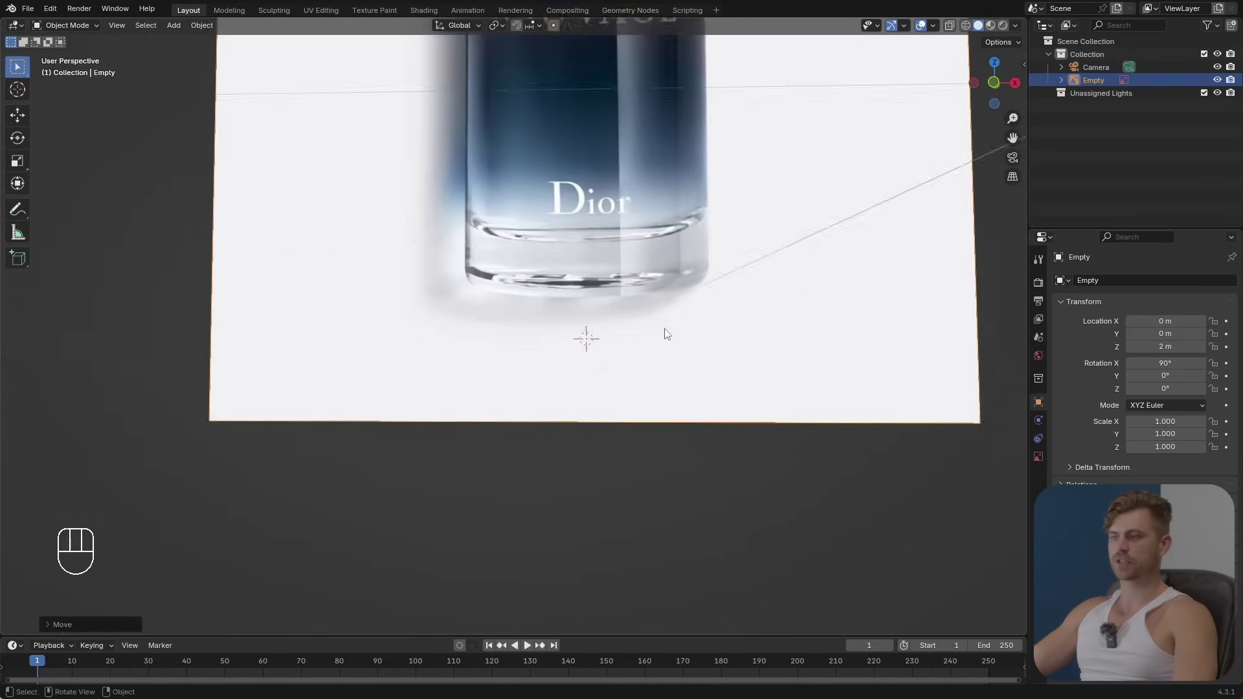
{"action": "key", "text": "KP_1"}
{"action": "scroll", "coordinate": [592, 338], "scroll_direction": "up", "scroll_amount": 3}
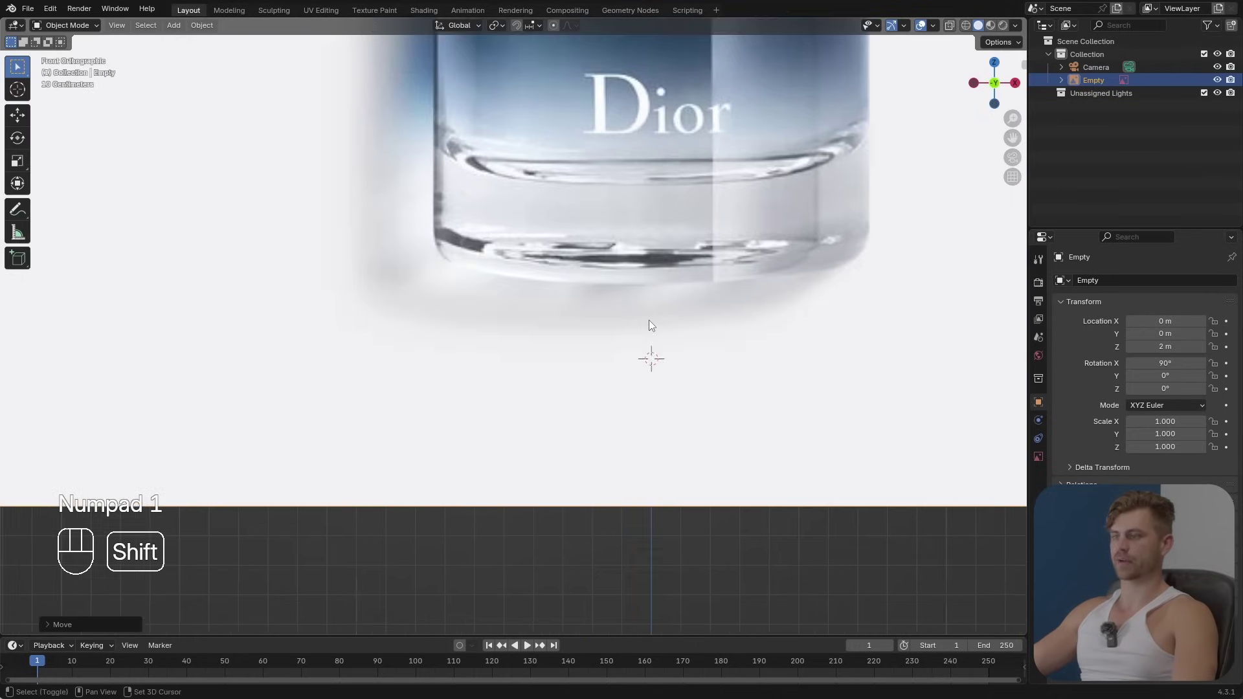
{"action": "middle_click_drag", "start_coordinate": [717, 300], "coordinate": [558, 299], "text": "shift"}
{"action": "scroll", "coordinate": [560, 297], "scroll_direction": "down", "scroll_amount": 1}
{"action": "middle_click_drag", "start_coordinate": [584, 213], "coordinate": [596, 428], "text": "shift"}
{"action": "scroll", "coordinate": [595, 430], "scroll_direction": "down", "scroll_amount": 3}
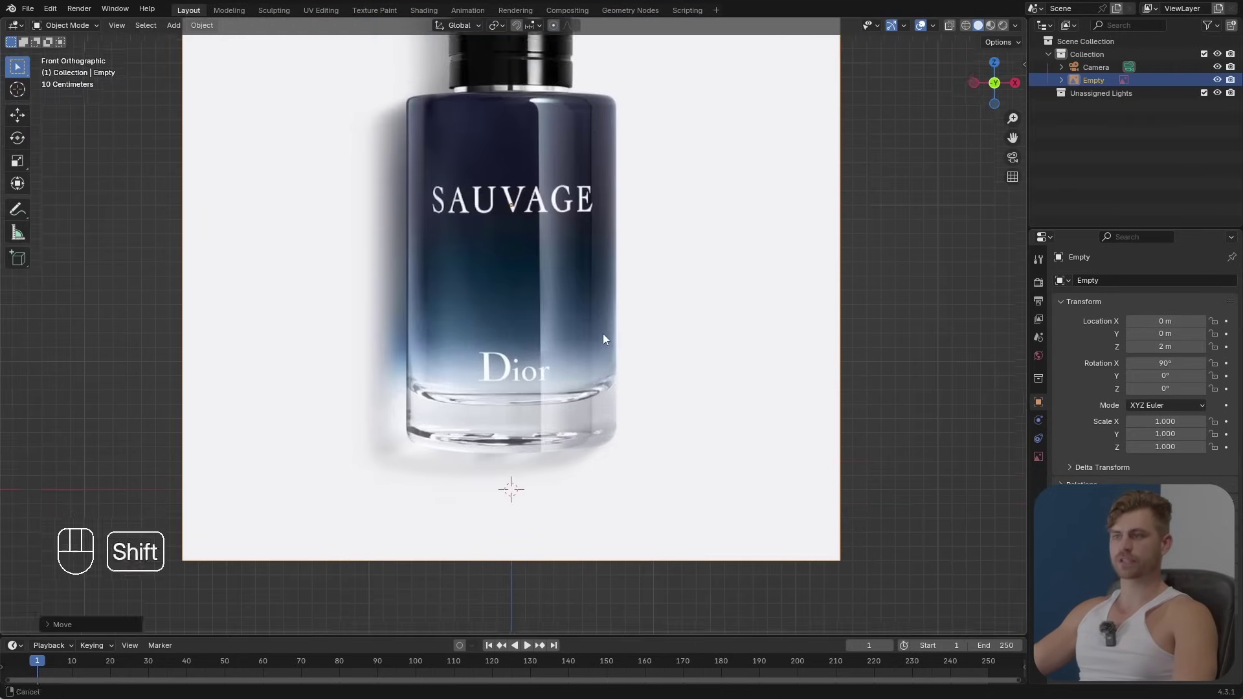
{"action": "middle_click_drag", "start_coordinate": [655, 173], "coordinate": [680, 277], "text": "shift"}
{"action": "scroll", "coordinate": [657, 353], "scroll_direction": "down", "scroll_amount": 2}
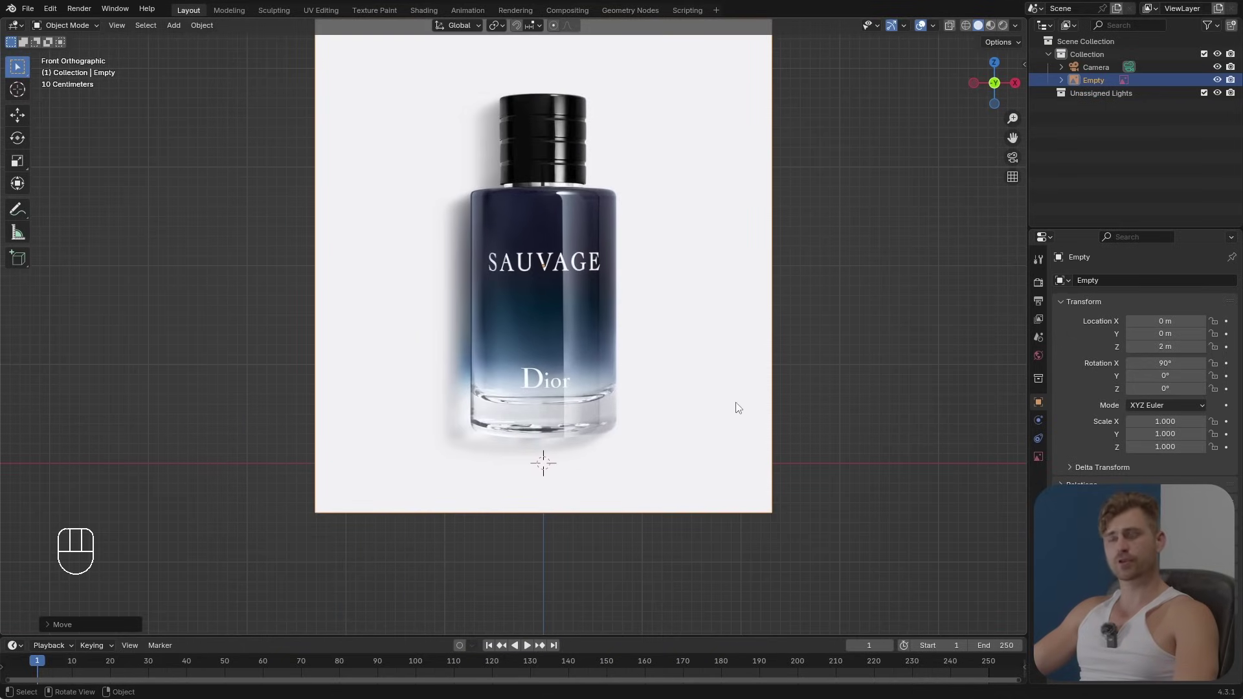
{"action": "scroll", "coordinate": [680, 383], "scroll_direction": "up", "scroll_amount": 3}
{"action": "scroll", "coordinate": [657, 389], "scroll_direction": "down", "scroll_amount": 1}
{"action": "key", "text": "g"}
{"action": "key", "text": "z"}
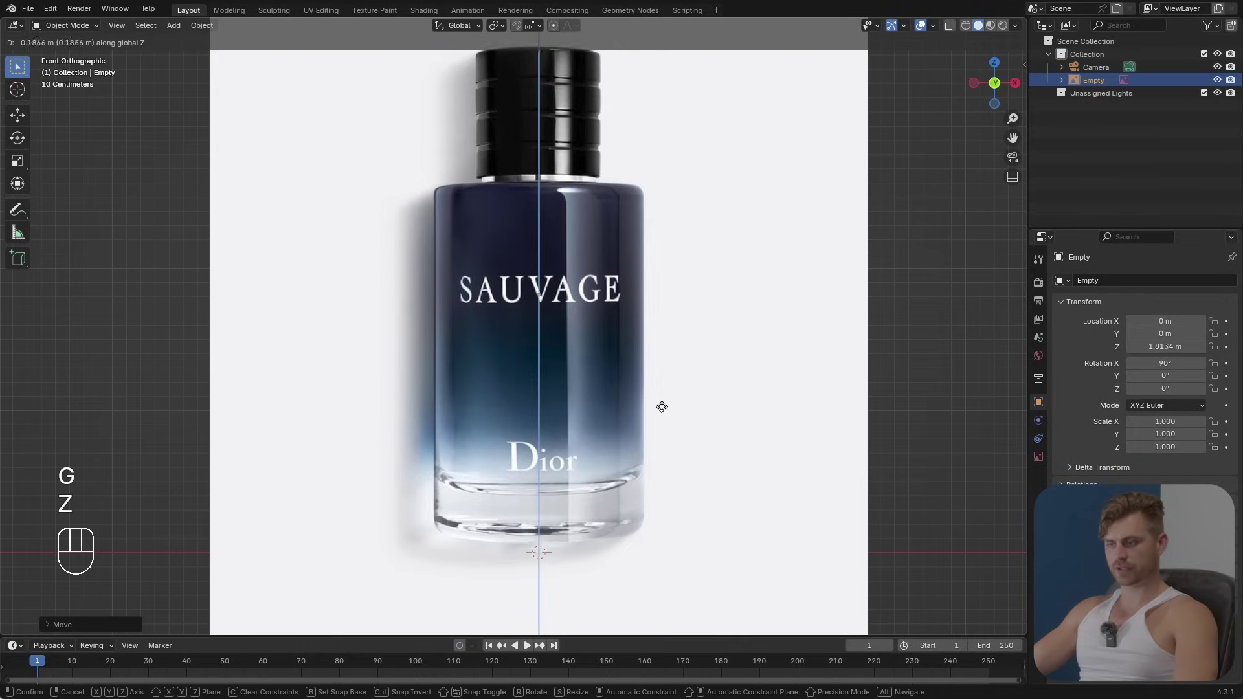
{"action": "left_click", "coordinate": [666, 417]}
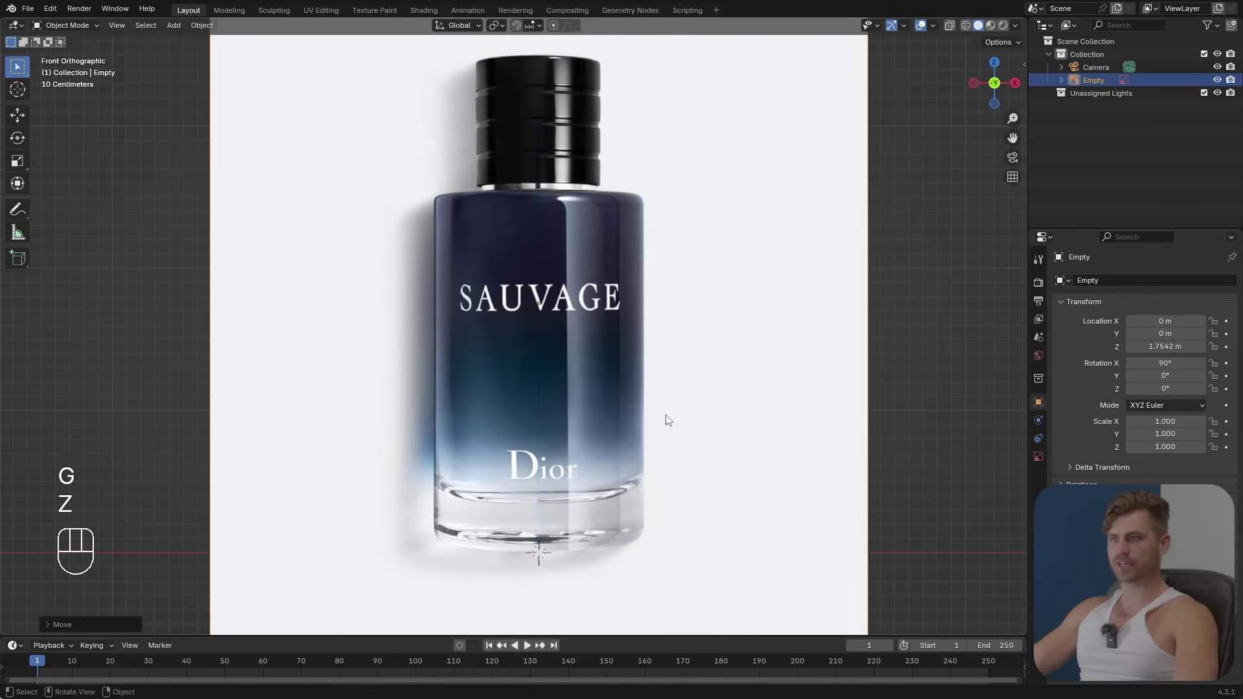
Step: Add a mesh circle at the origin and scale it down to about 0.875
{"action": "scroll", "coordinate": [608, 397], "scroll_direction": "down", "scroll_amount": 4}
{"action": "key", "text": "shift+a"}
{"action": "mouse_move", "coordinate": [591, 253]}
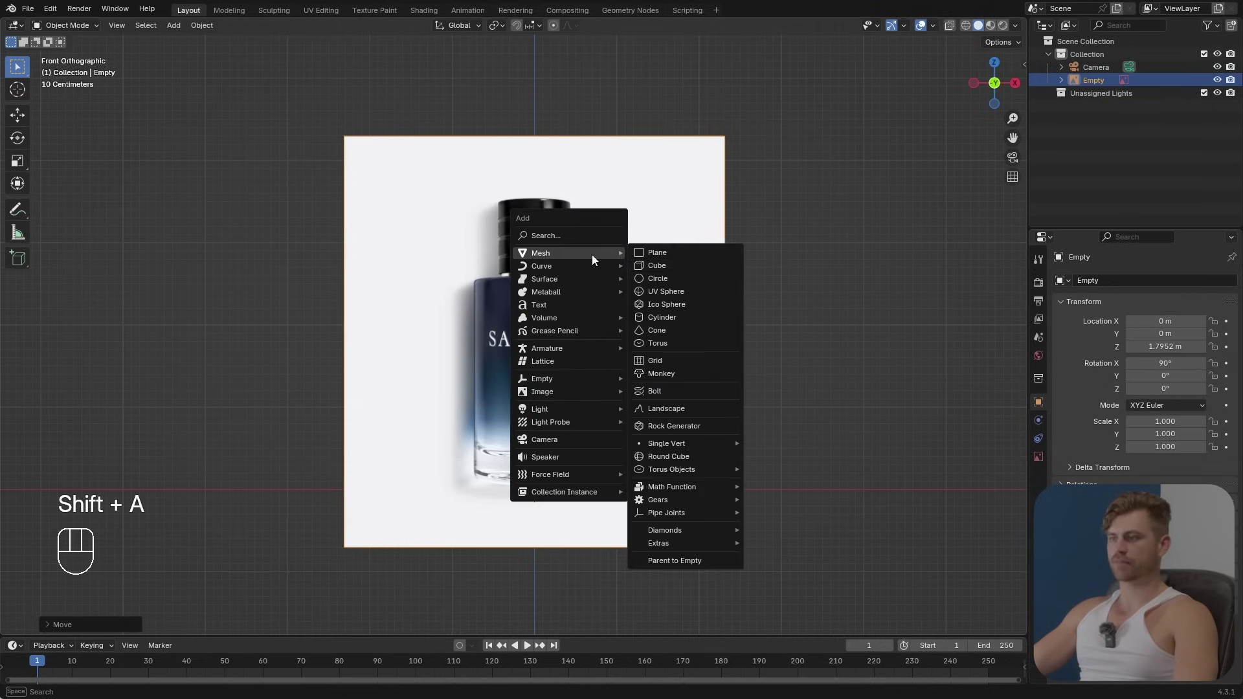
{"action": "left_click", "coordinate": [689, 278]}
{"action": "scroll", "coordinate": [638, 435], "scroll_direction": "up", "scroll_amount": 2}
{"action": "key", "text": "s"}
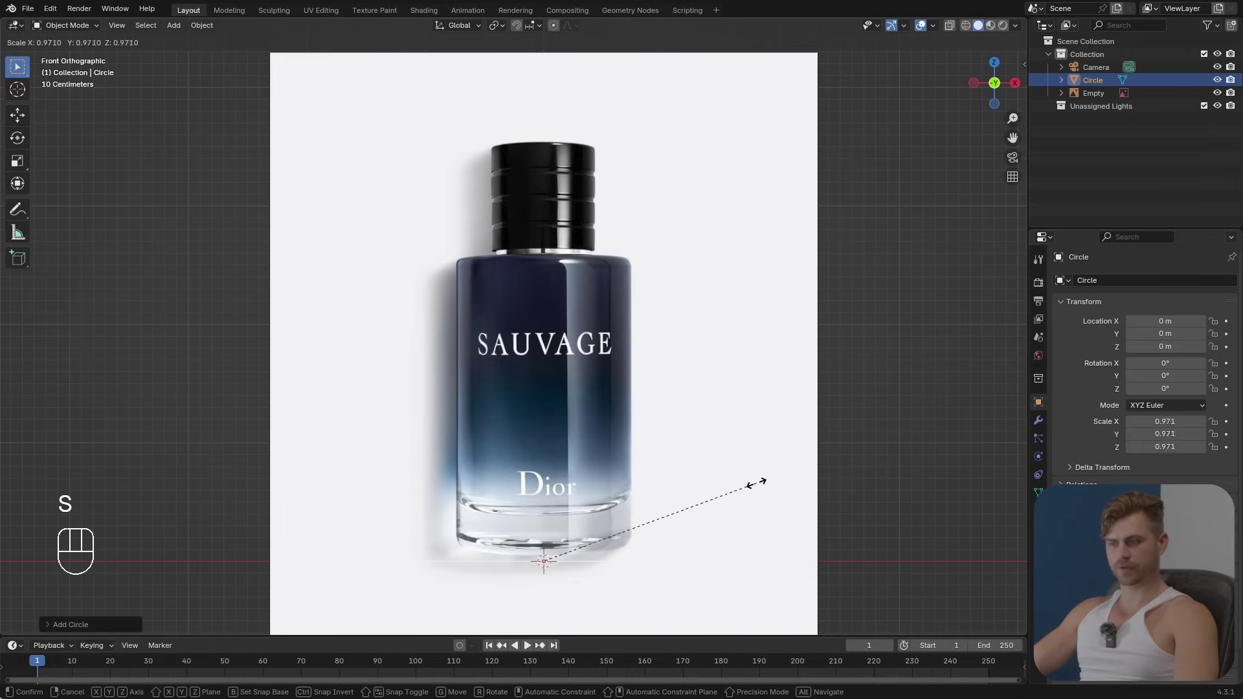
{"action": "left_click", "coordinate": [729, 480]}
Step: Move the circle up along Z to about 0.78 m, just above the Dior lettering
{"action": "key", "text": "g"}
{"action": "key", "text": "y"}
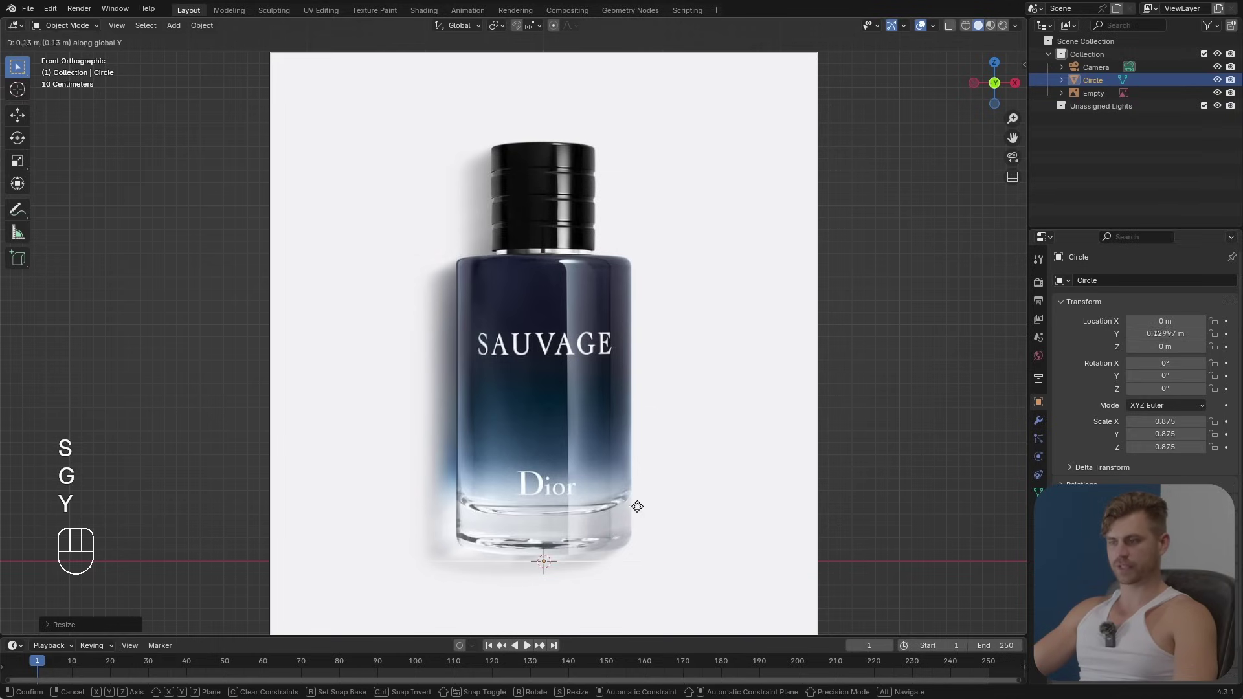
{"action": "key", "text": "g"}
{"action": "key", "text": "g"}
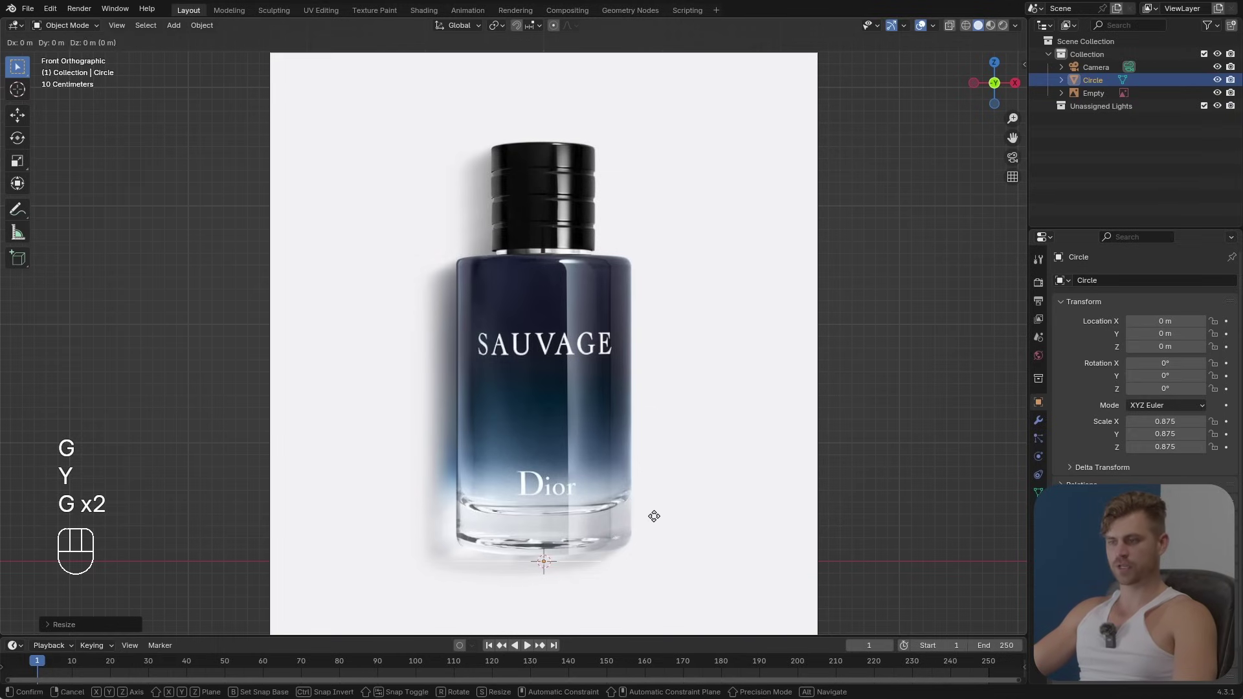
{"action": "key", "text": "z"}
{"action": "left_click", "coordinate": [685, 430]}
Step: Scale the circle to about 0.742 to match the width of the bottle body
{"action": "scroll", "coordinate": [699, 481], "scroll_direction": "up", "scroll_amount": 5}
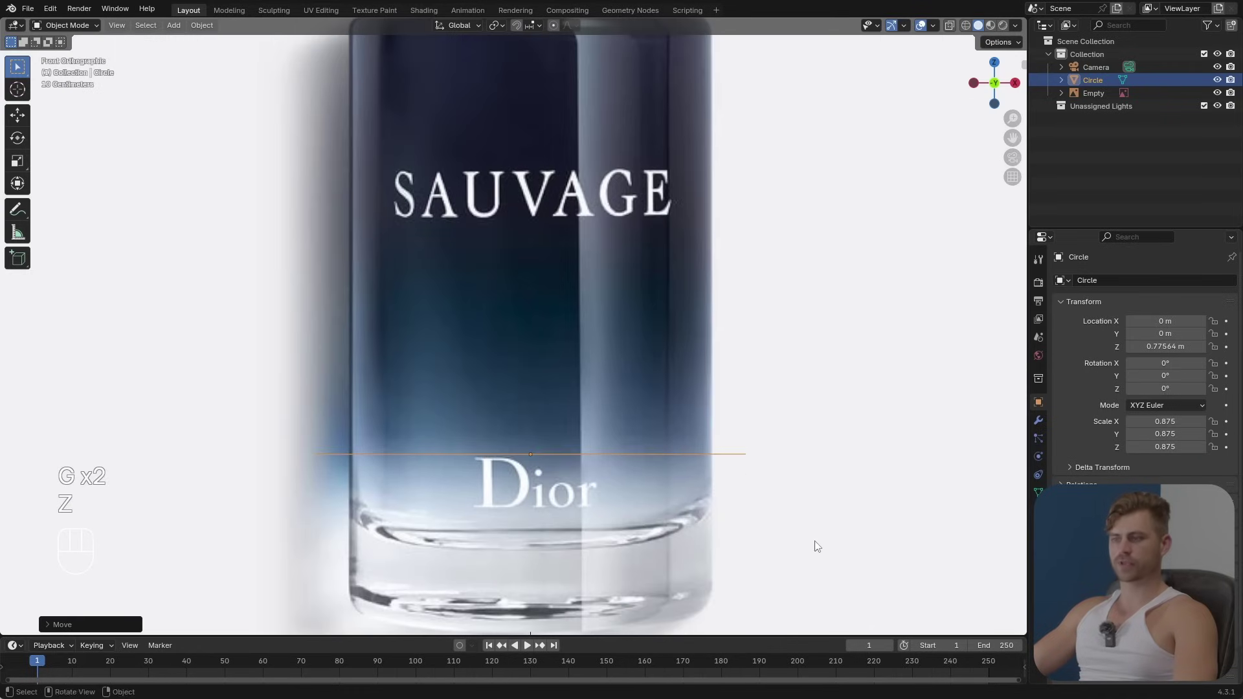
{"action": "key", "text": "s"}
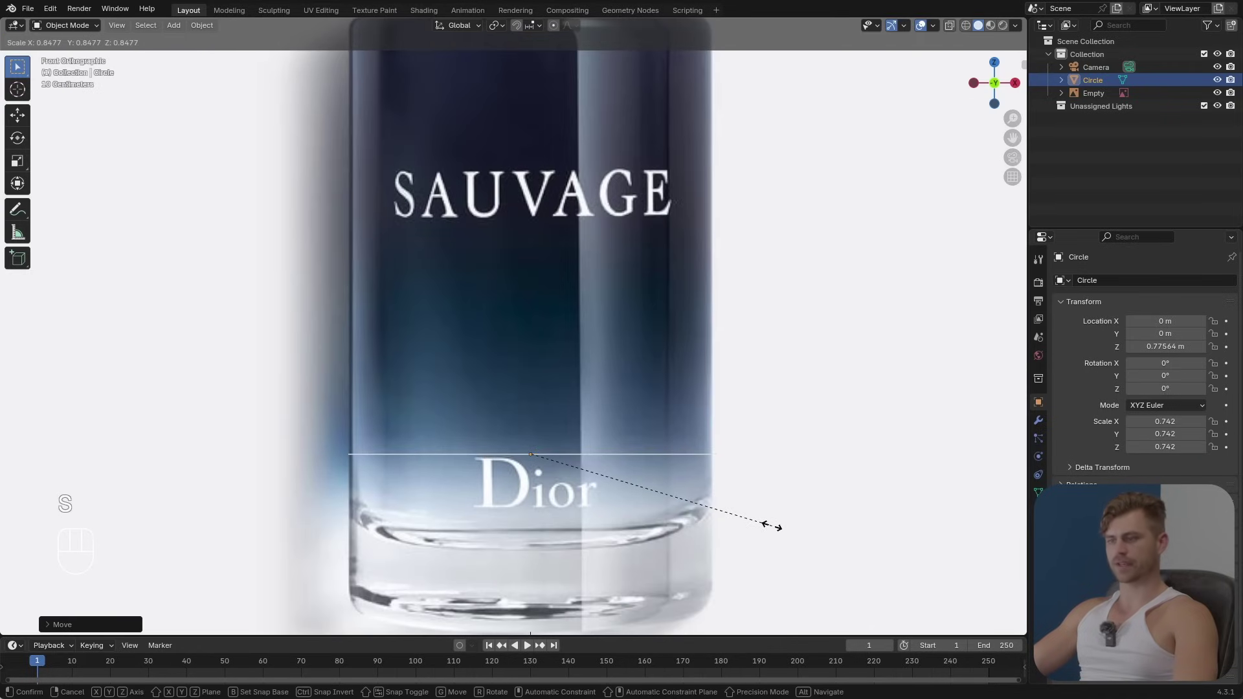
{"action": "left_click", "coordinate": [773, 526]}
{"action": "scroll", "coordinate": [619, 424], "scroll_direction": "up", "scroll_amount": 2}
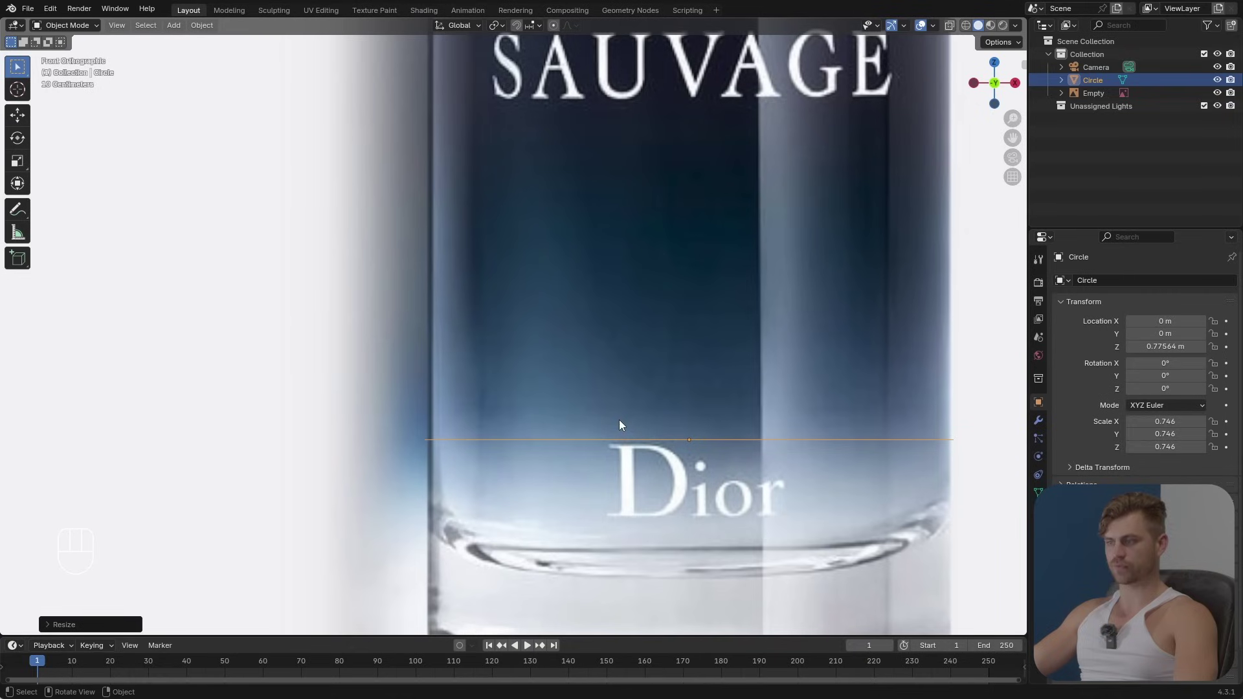
{"action": "key", "text": "s"}
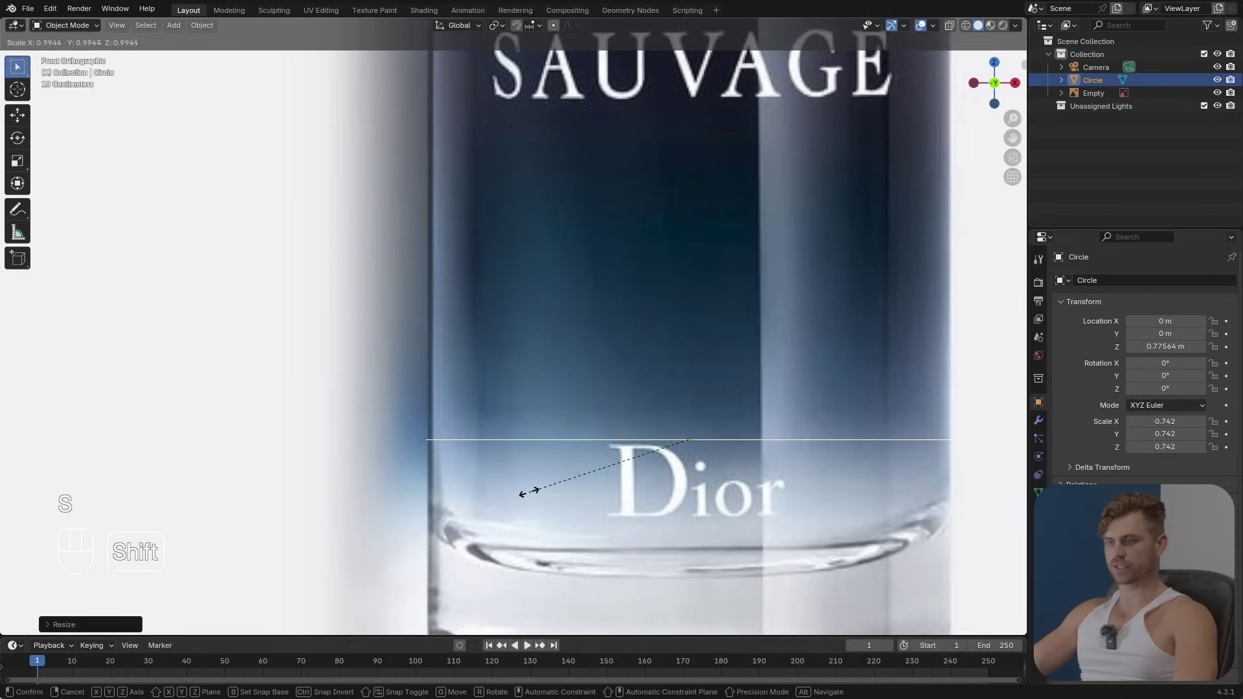
{"action": "left_click", "coordinate": [480, 490]}
Step: Lower the circle along Z to about 0.2 m, where the bottle's rounded bottom edge begins
{"action": "scroll", "coordinate": [427, 454], "scroll_direction": "down", "scroll_amount": 3}
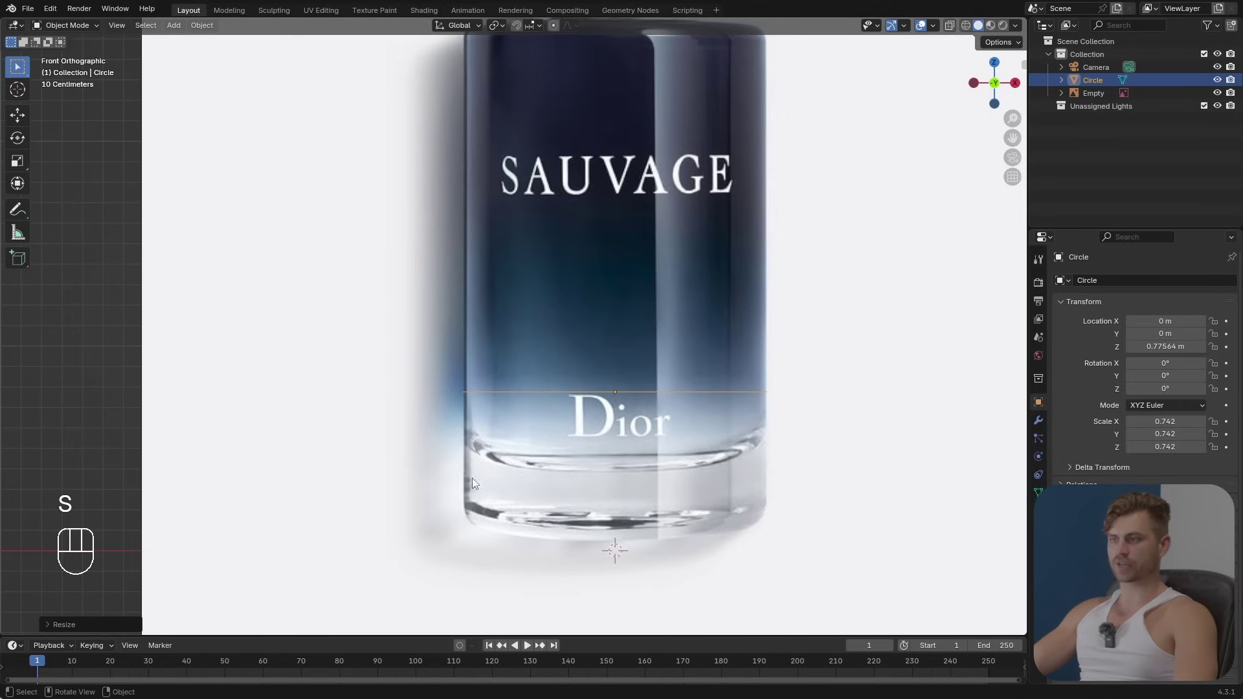
{"action": "middle_click_drag", "start_coordinate": [521, 321], "coordinate": [509, 533], "text": "shift"}
{"action": "scroll", "coordinate": [525, 244], "scroll_direction": "down", "scroll_amount": 2}
{"action": "middle_click_drag", "start_coordinate": [526, 245], "coordinate": [525, 185], "text": "shift"}
{"action": "scroll", "coordinate": [661, 500], "scroll_direction": "up", "scroll_amount": 1}
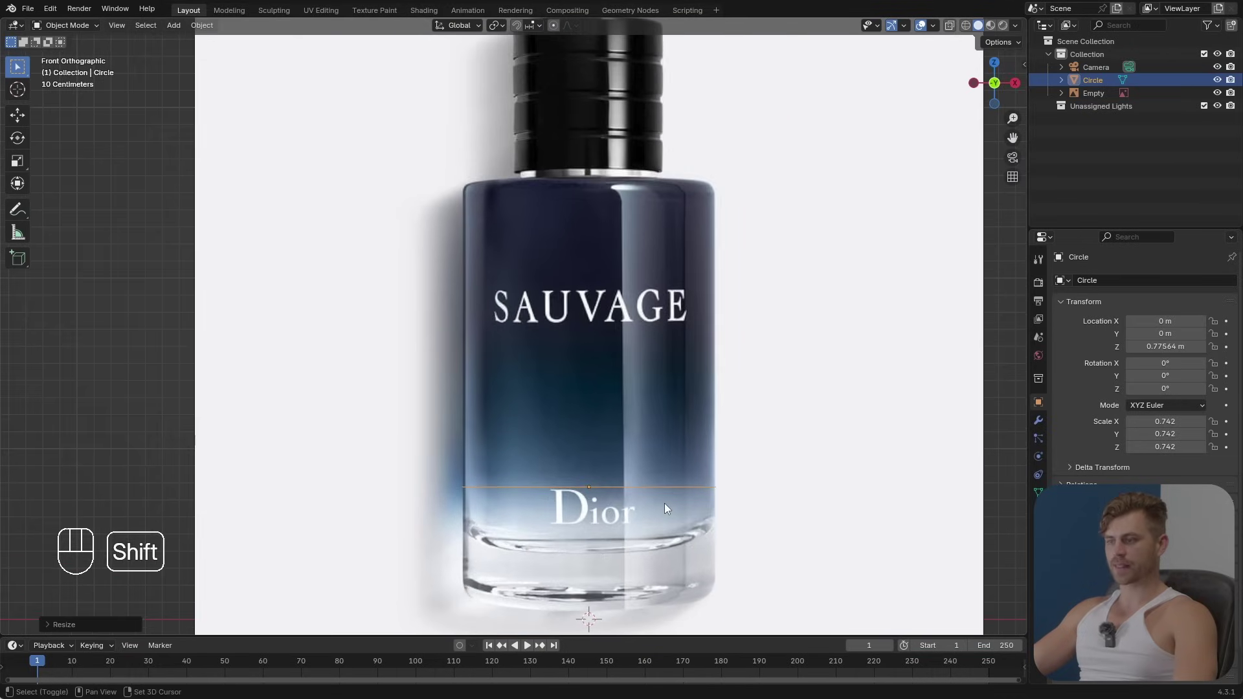
{"action": "middle_click_drag", "start_coordinate": [665, 508], "coordinate": [557, 272], "text": "shift"}
{"action": "scroll", "coordinate": [557, 272], "scroll_direction": "up", "scroll_amount": 1}
{"action": "key", "text": "g"}
{"action": "key", "text": "z"}
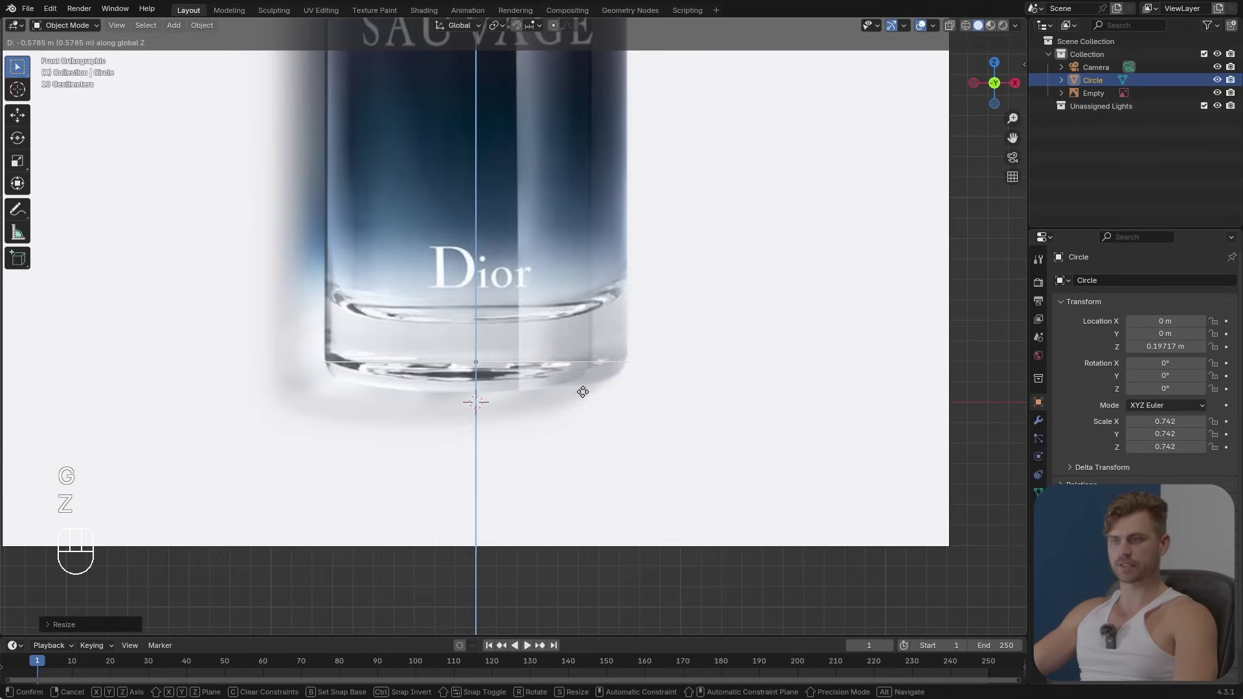
{"action": "left_click", "coordinate": [583, 392]}
Step: Switch the circle to Edit Mode and extrude its ring about 0.39 m up along Z, to just above the clear glass base
{"action": "scroll", "coordinate": [561, 395], "scroll_direction": "up", "scroll_amount": 5}
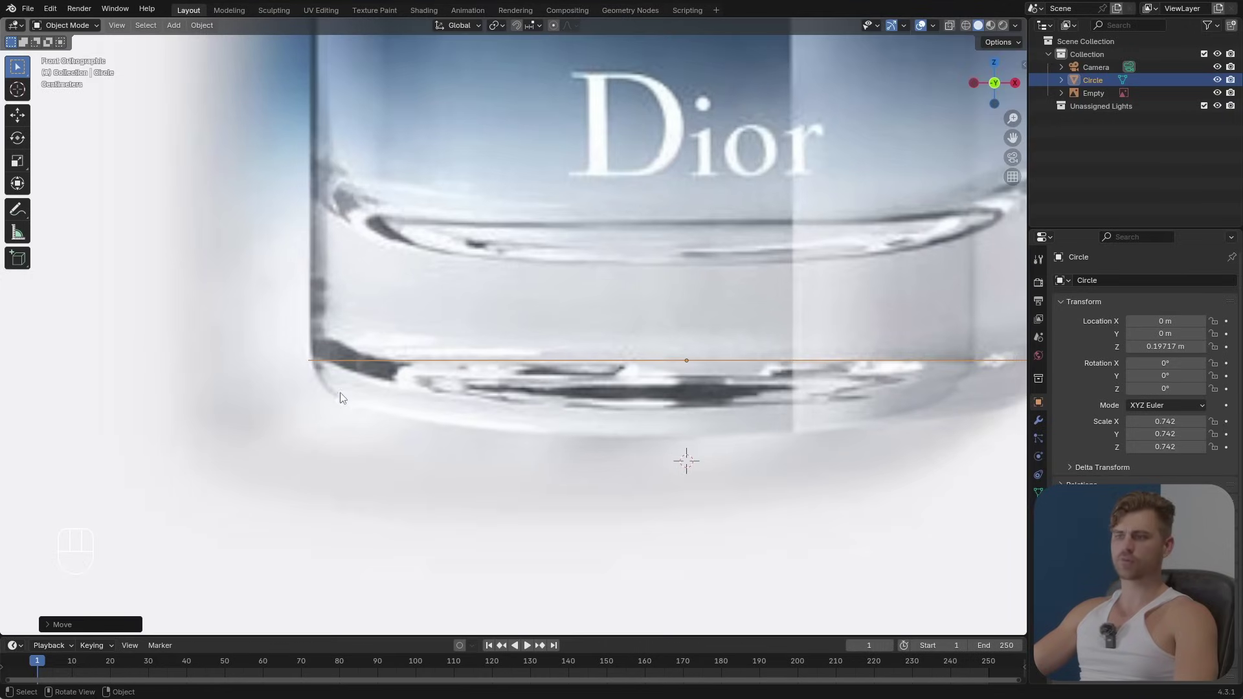
{"action": "scroll", "coordinate": [709, 421], "scroll_direction": "down", "scroll_amount": 3}
{"action": "middle_click_drag", "start_coordinate": [734, 382], "coordinate": [670, 460], "text": "shift"}
{"action": "key", "text": "Tab"}
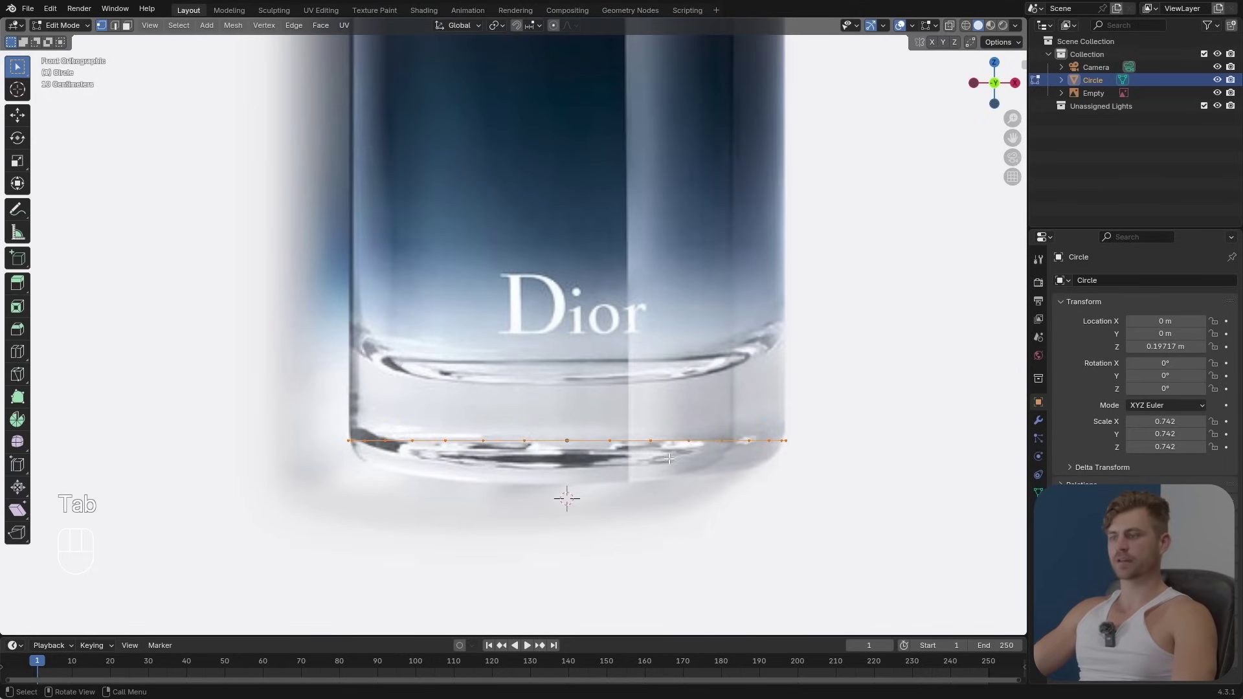
{"action": "scroll", "coordinate": [625, 418], "scroll_direction": "down", "scroll_amount": 3}
{"action": "middle_click_drag", "start_coordinate": [625, 418], "coordinate": [576, 492], "text": "shift"}
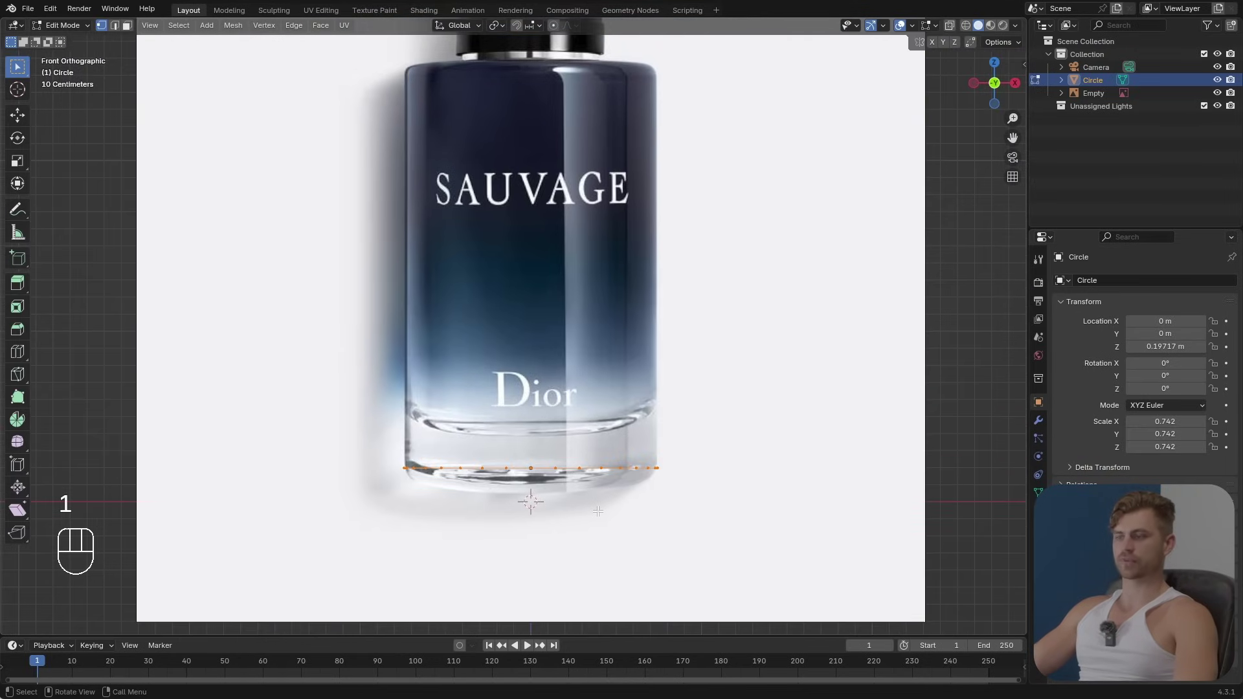
{"action": "key", "text": "e"}
{"action": "key", "text": "z"}
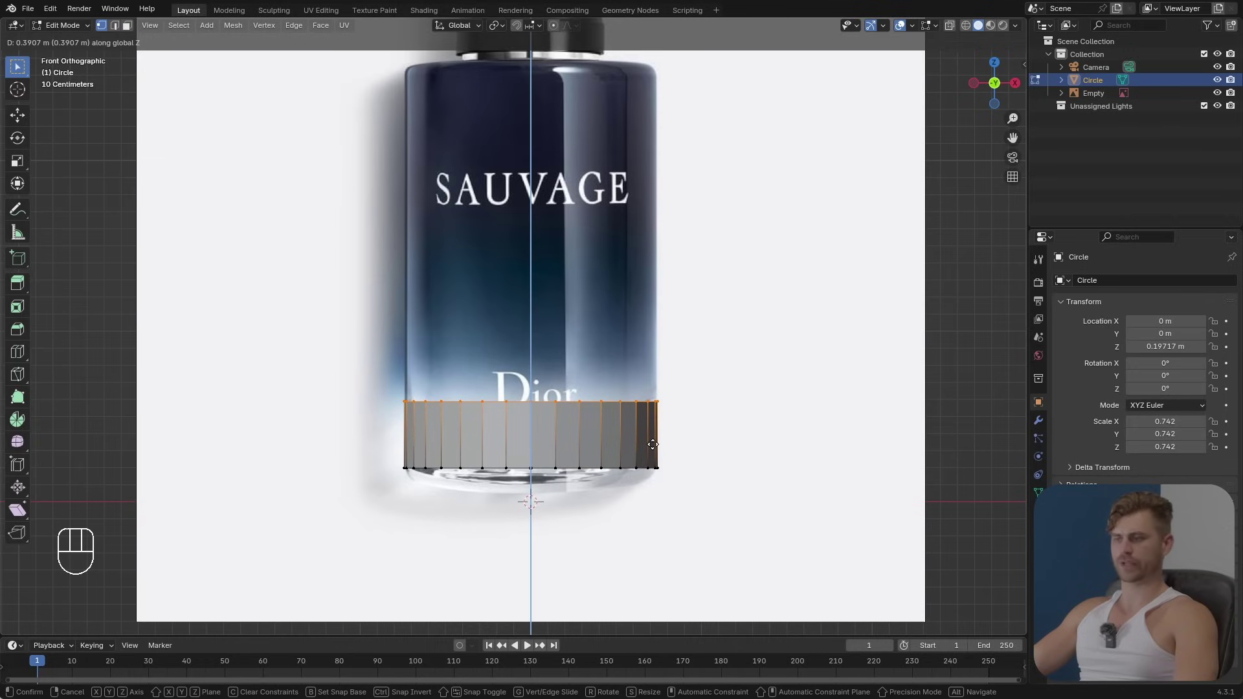
{"action": "left_click", "coordinate": [652, 444]}
Step: Extrude the upper ring along Z again, up to just below the bottle's rounded shoulder
{"action": "middle_click_drag", "start_coordinate": [652, 444], "coordinate": [649, 555], "text": "shift"}
{"action": "key", "text": "e"}
{"action": "key", "text": "z"}
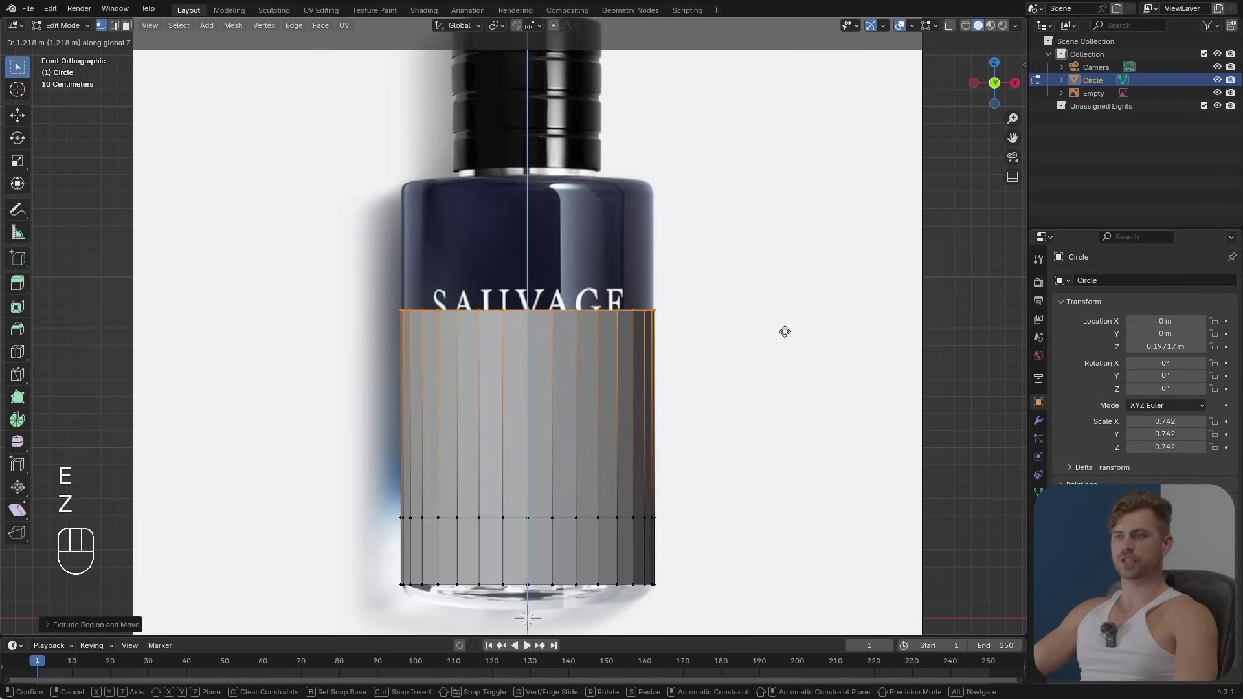
{"action": "left_click", "coordinate": [854, 225]}
Step: Extrude the top ring up about 0.04 m along Z and scale it in slightly to start the rounded shoulder
{"action": "scroll", "coordinate": [647, 149], "scroll_direction": "up", "scroll_amount": 5}
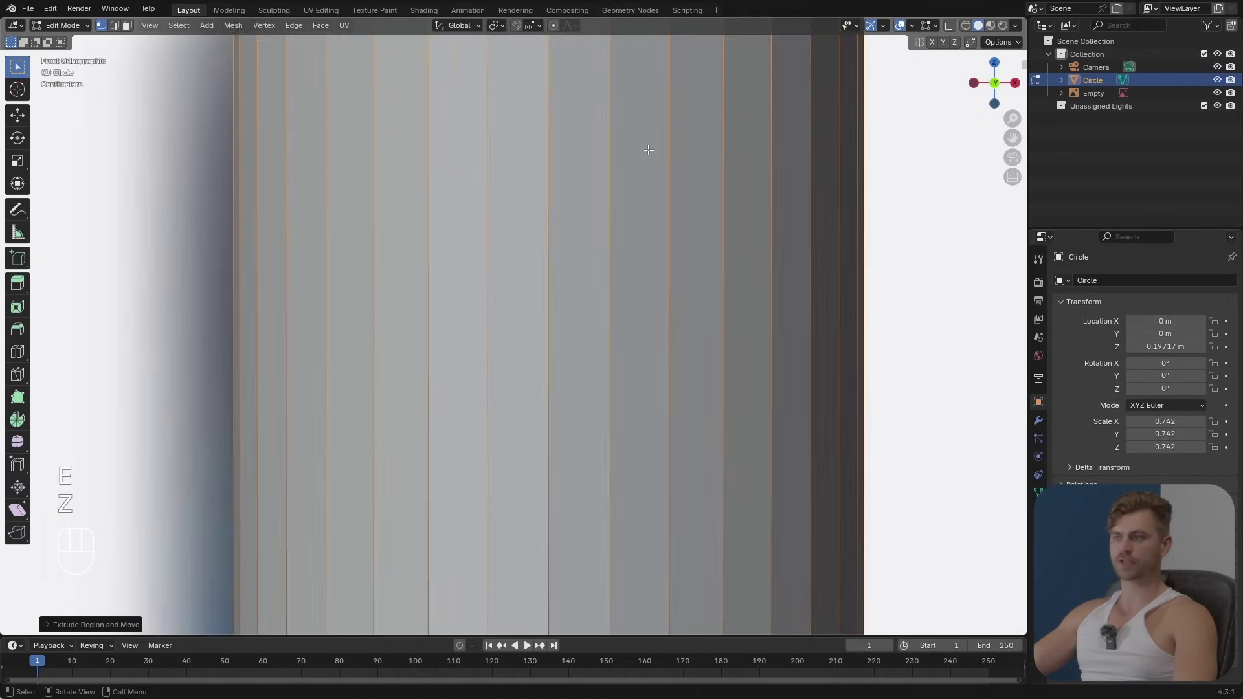
{"action": "middle_click_drag", "start_coordinate": [647, 149], "coordinate": [628, 479], "text": "shift"}
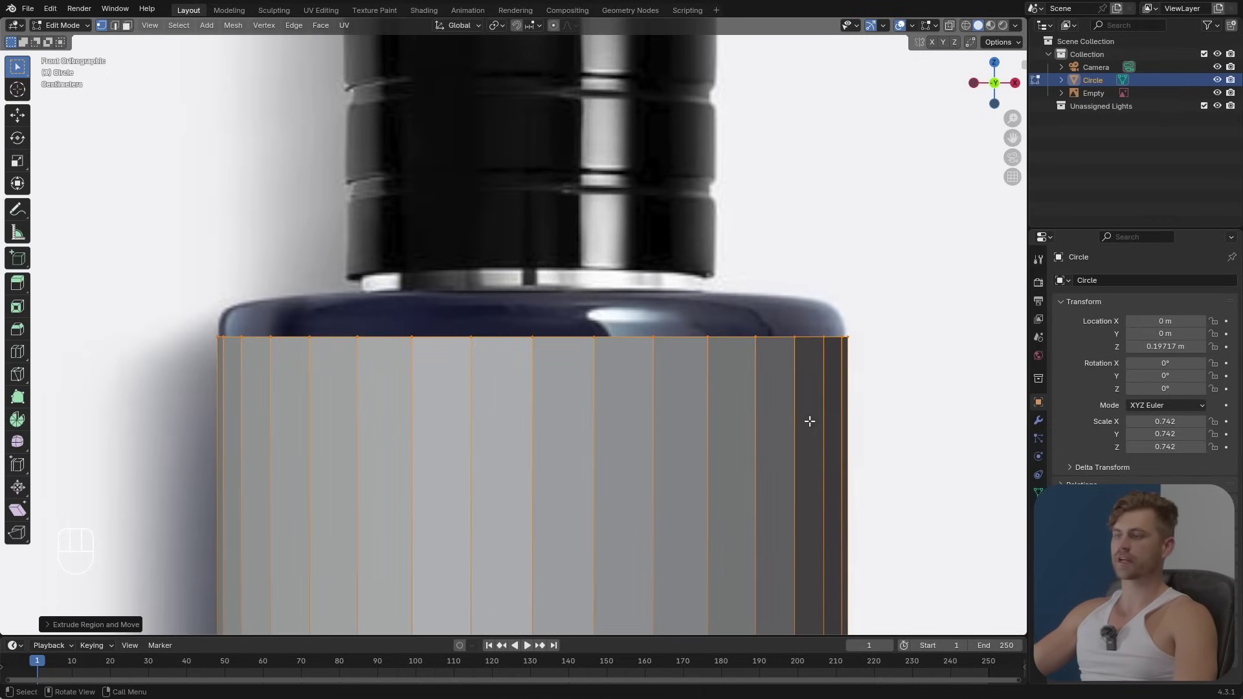
{"action": "key", "text": "e"}
{"action": "key", "text": "z"}
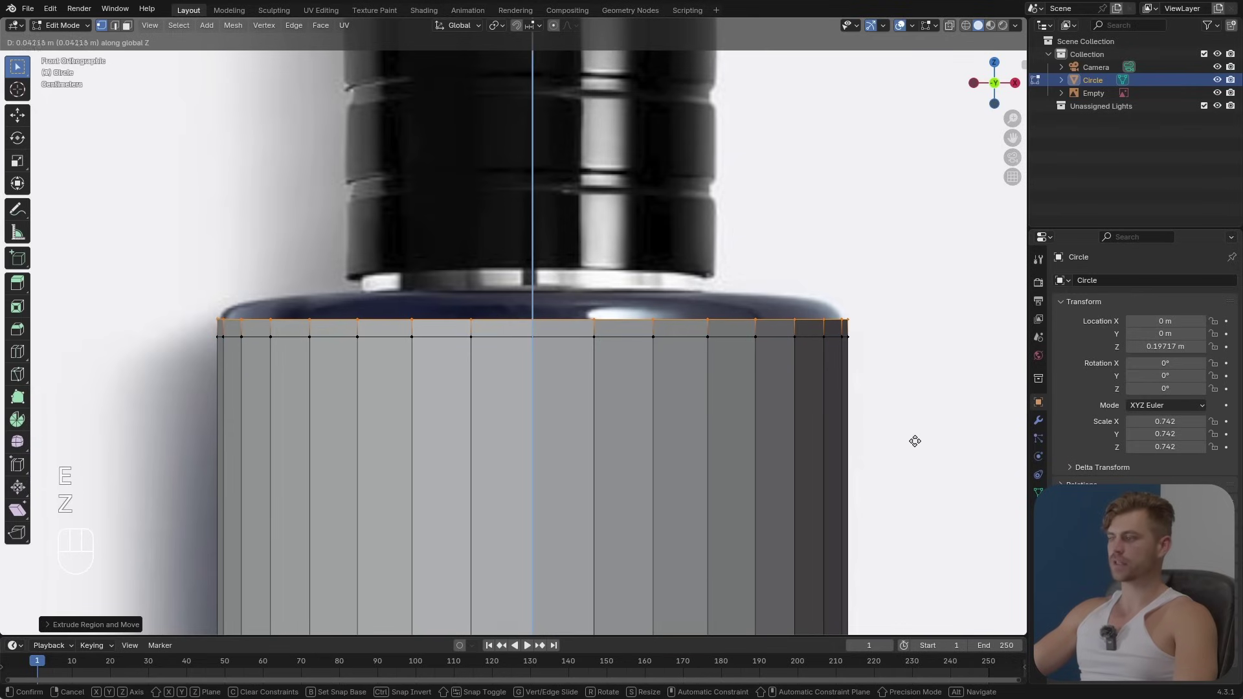
{"action": "key", "text": "s"}
{"action": "left_click", "coordinate": [907, 434]}
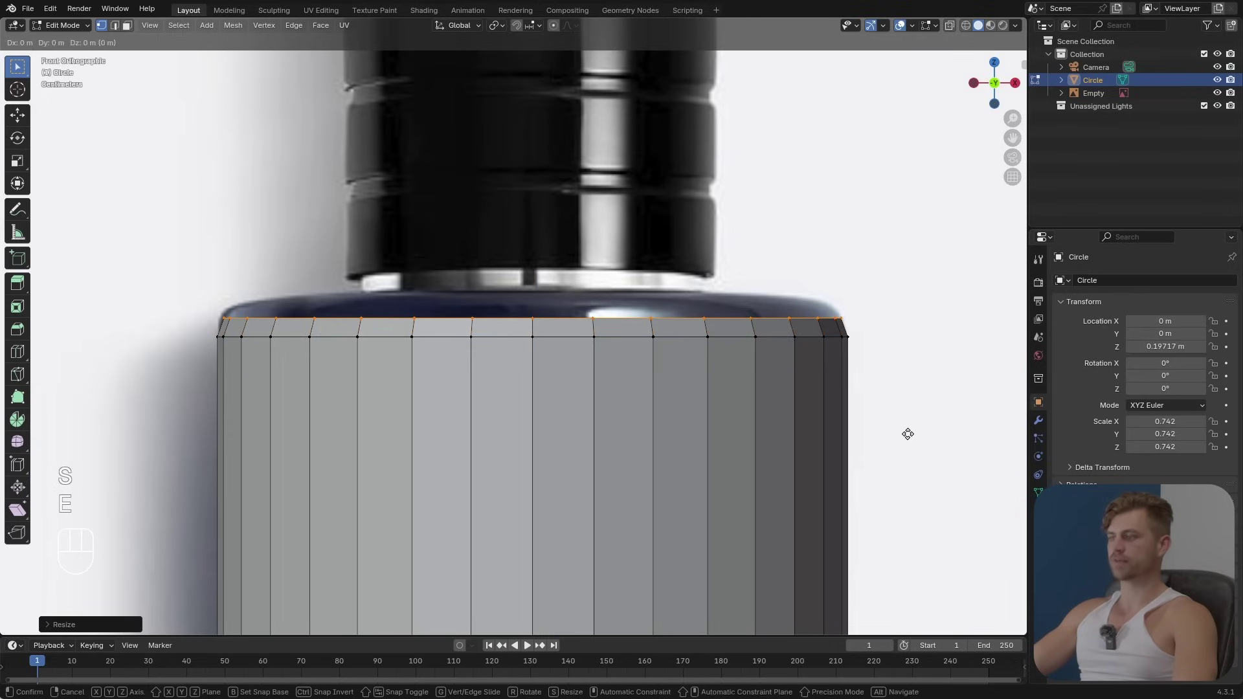
Step: Extrude a second shoulder ring upward along Z and scale it in to about 0.95 to follow the bottle's curve
{"action": "key", "text": "e"}
{"action": "key", "text": "z"}
{"action": "left_click", "coordinate": [915, 417]}
{"action": "key", "text": "s"}
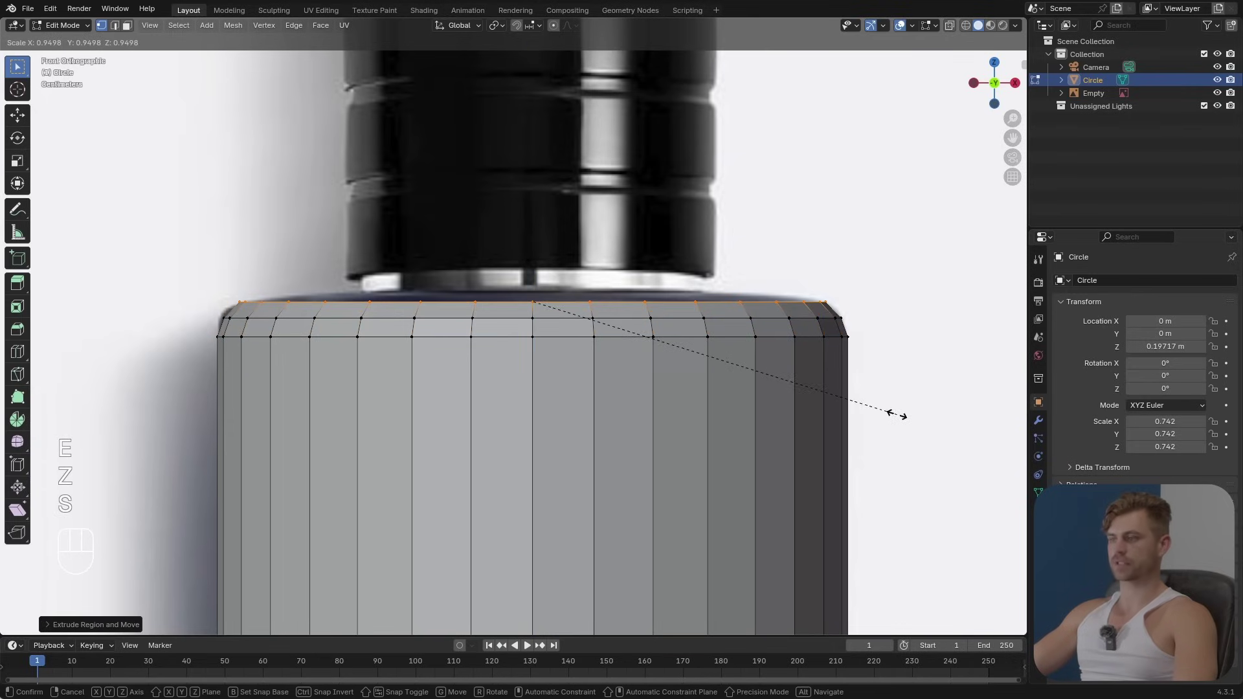
{"action": "left_click", "coordinate": [903, 422]}
Step: Extrude the top shoulder ring upward along Z and scale it in to about 0.55, near the base of the neck
{"action": "middle_click_drag", "start_coordinate": [906, 425], "coordinate": [912, 440], "text": "shift"}
{"action": "key", "text": "e"}
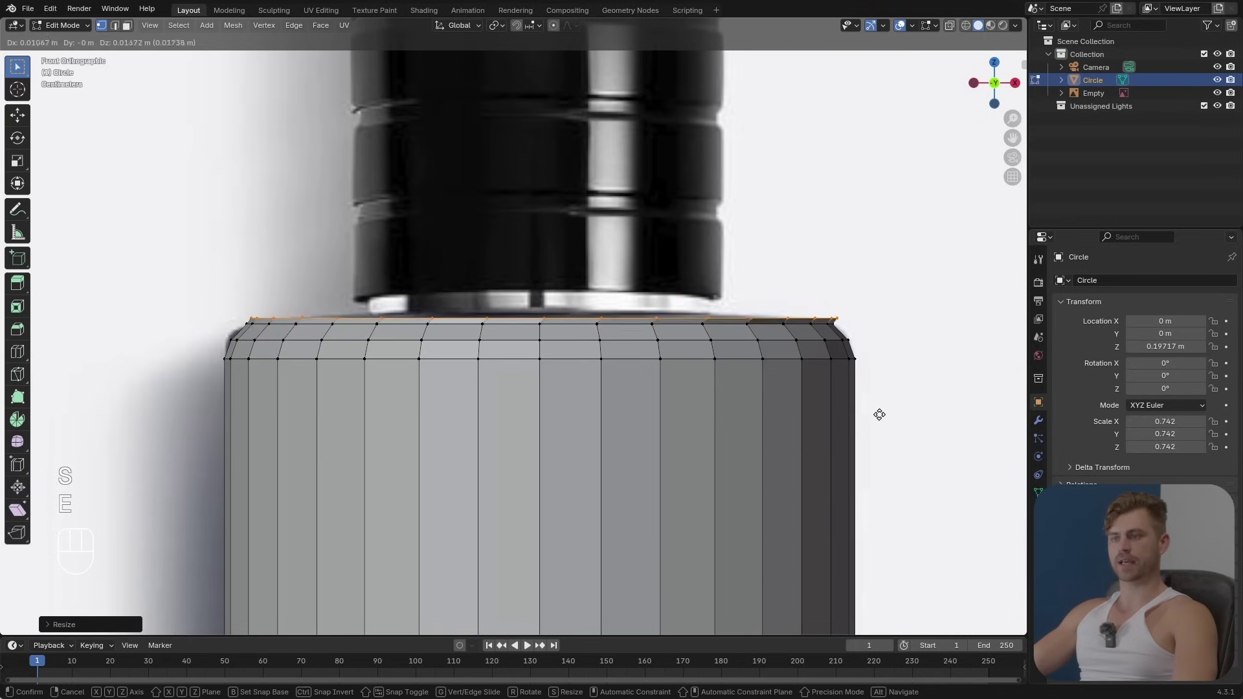
{"action": "key", "text": "z"}
{"action": "left_click", "coordinate": [883, 409]}
{"action": "key", "text": "s"}
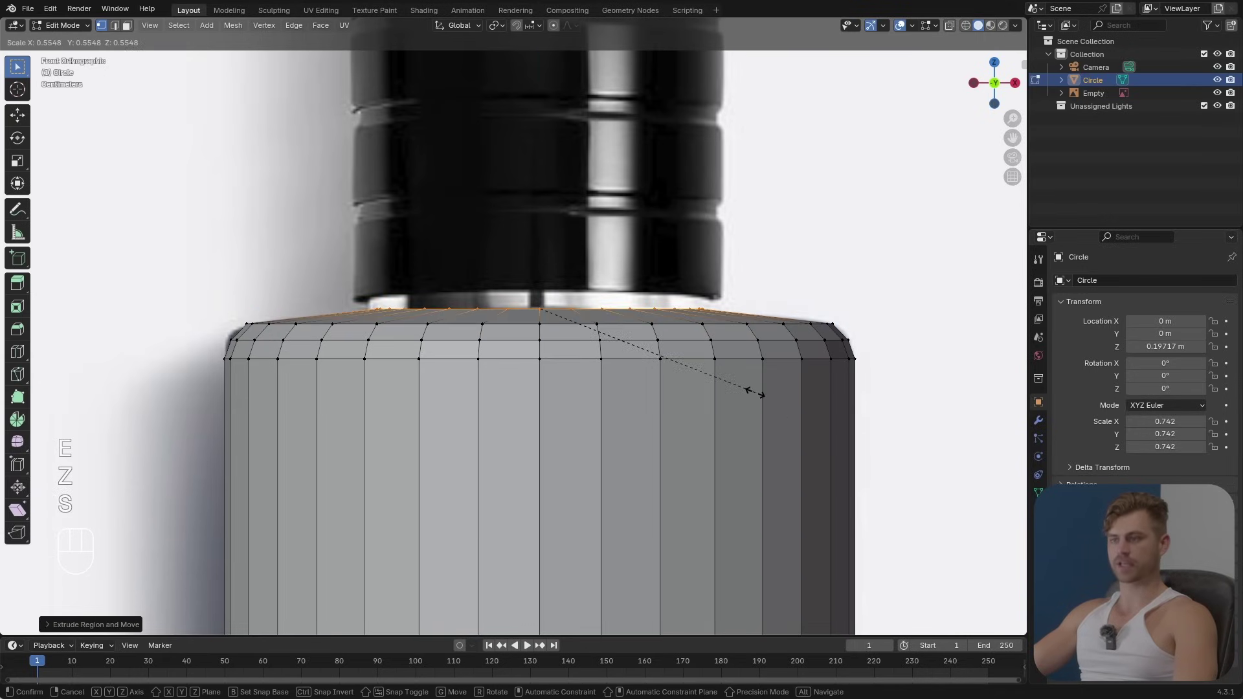
{"action": "left_click", "coordinate": [754, 395]}
Step: Lower the neck-base ring slightly along Z to match the shoulder line in the reference image
{"action": "key", "text": "g"}
{"action": "key", "text": "z"}
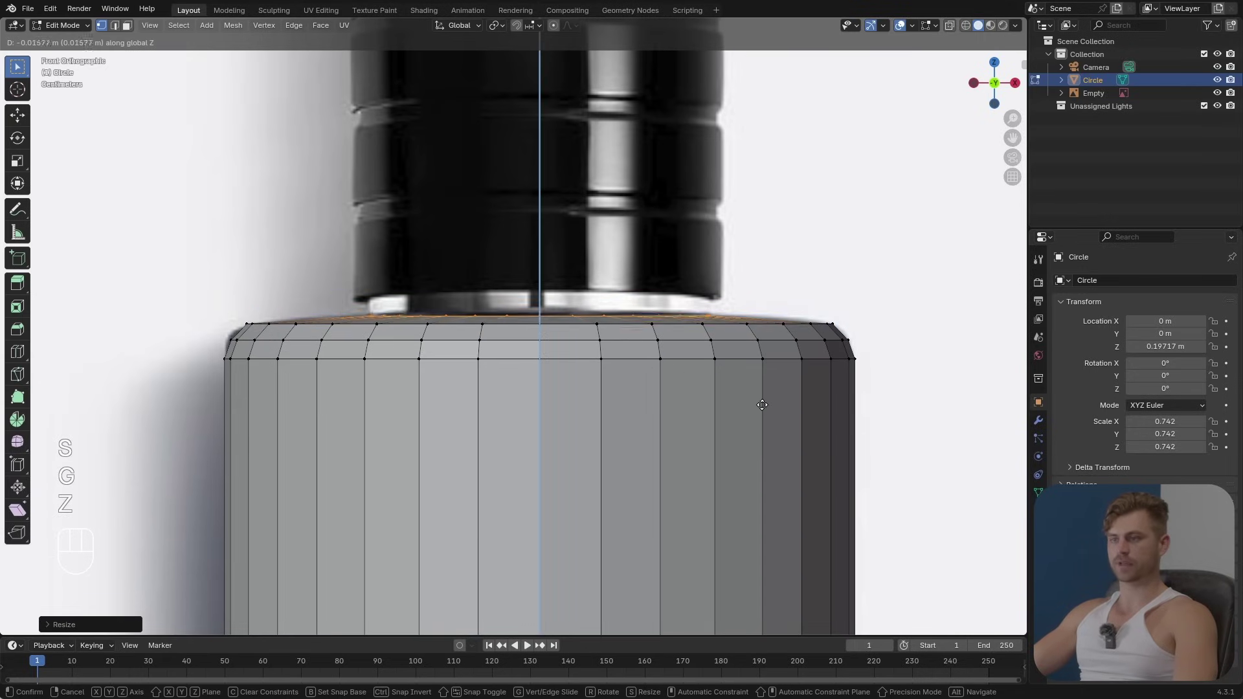
{"action": "left_click", "coordinate": [763, 401]}
Step: Extrude the neck opening's ring in place and scale it in slightly, to about 0.97, forming a narrow rim
{"action": "middle_click_drag", "start_coordinate": [757, 411], "coordinate": [731, 325]}
{"action": "key", "text": "e"}
{"action": "key", "text": "s"}
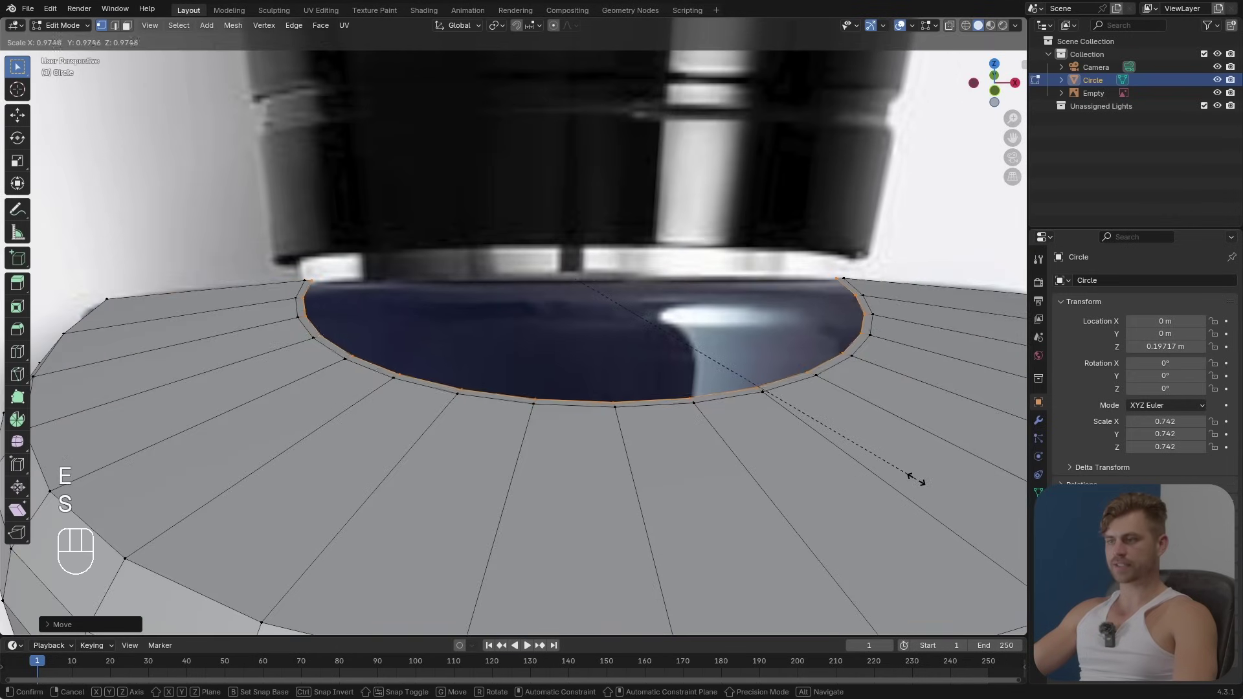
{"action": "left_click", "coordinate": [912, 475]}
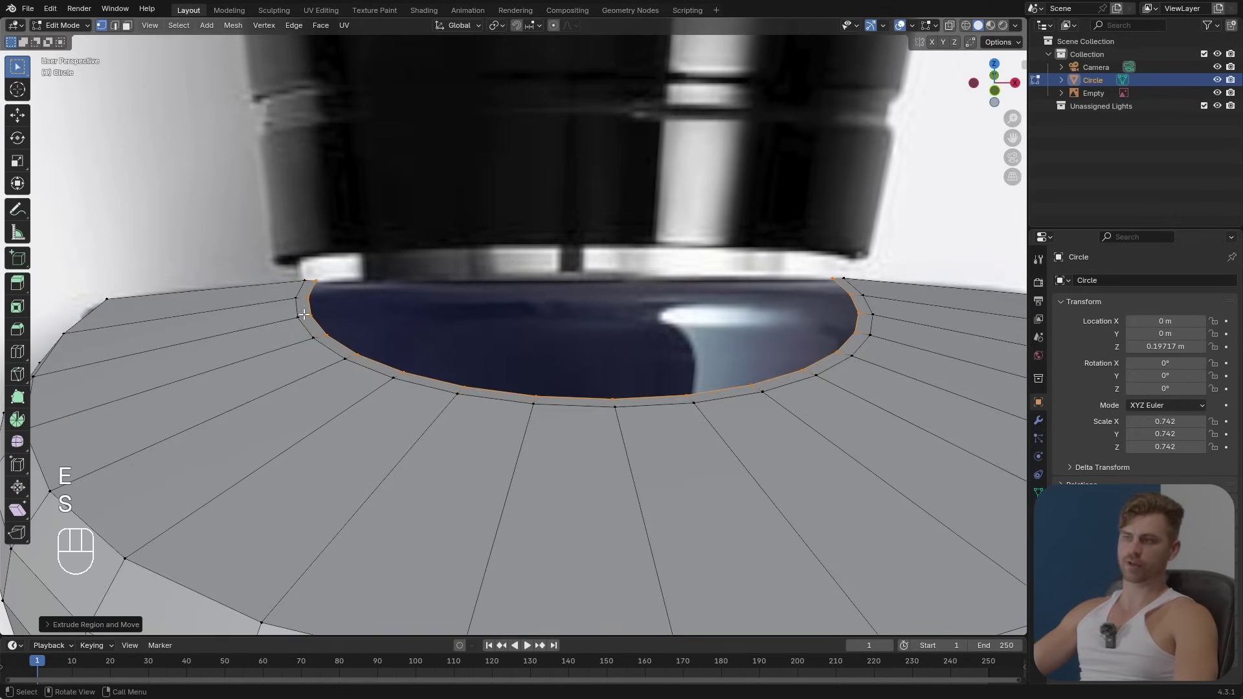
{"action": "scroll", "coordinate": [568, 449], "scroll_direction": "down", "scroll_amount": 3}
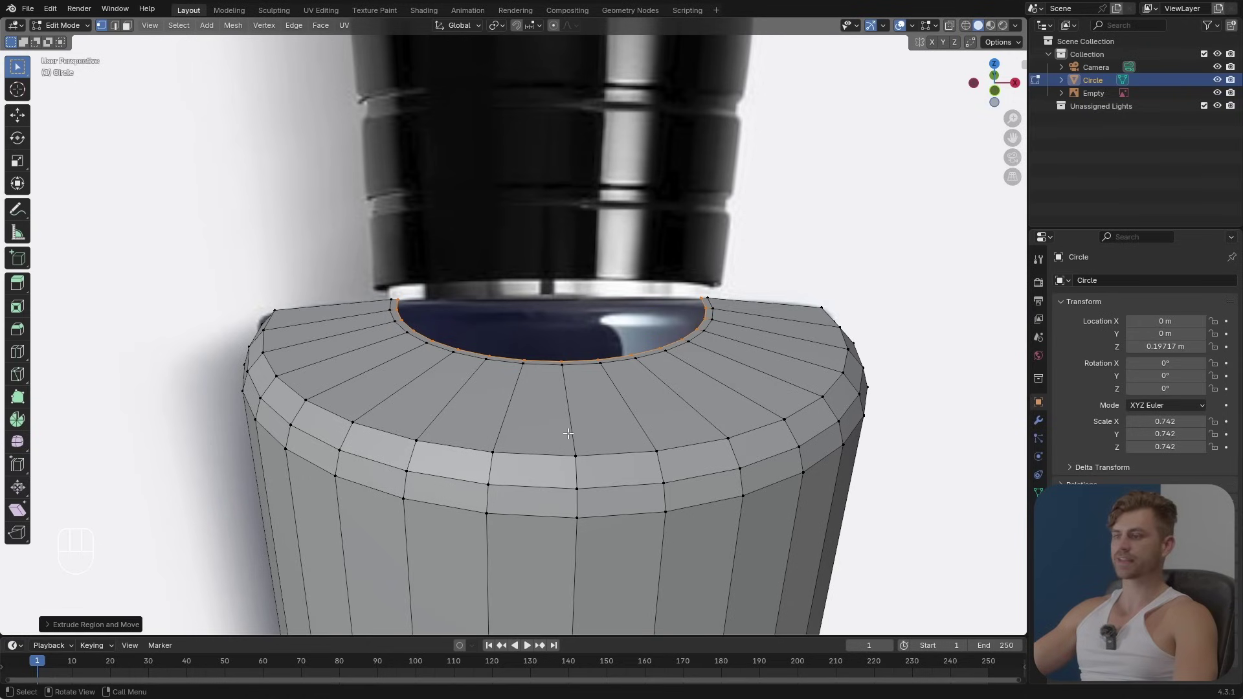
Step: Select the narrow face loop around the neck opening in face mode and flatten it by scaling to 0 along Z
{"action": "middle_click_drag", "start_coordinate": [568, 434], "coordinate": [749, 386]}
{"action": "scroll", "coordinate": [511, 476], "scroll_direction": "up", "scroll_amount": 2}
{"action": "scroll", "coordinate": [749, 386], "scroll_direction": "up", "scroll_amount": 2}
{"action": "key", "text": "3"}
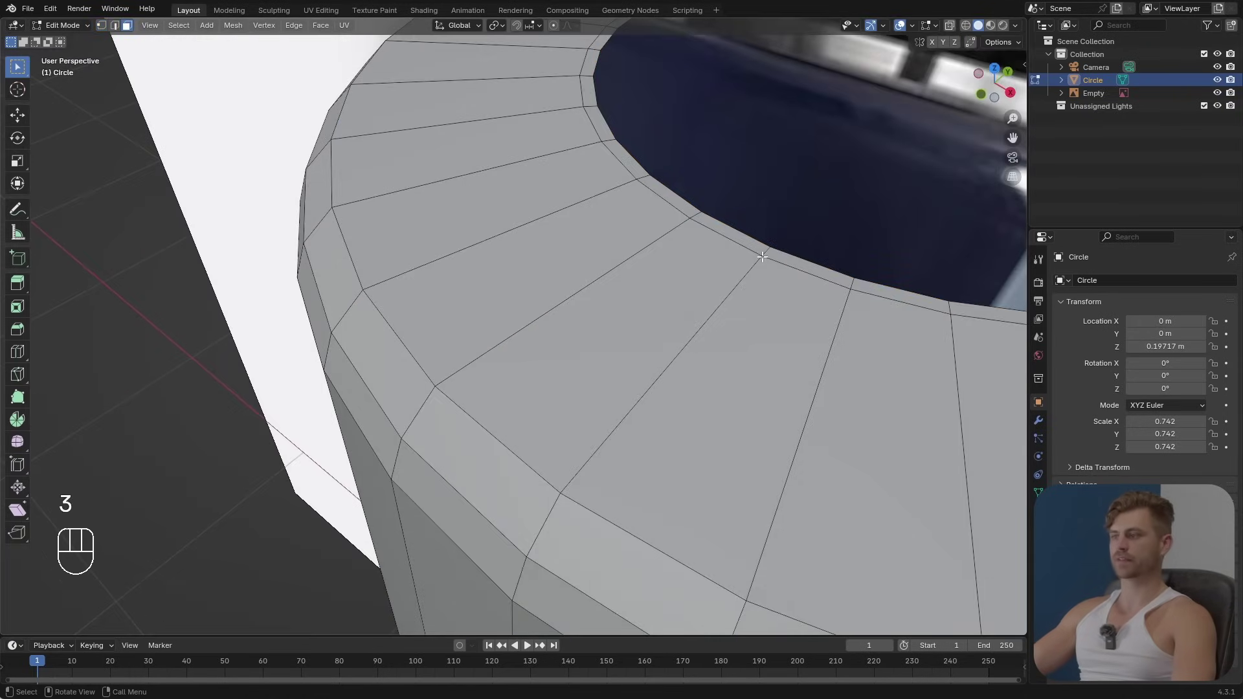
{"action": "left_click", "coordinate": [764, 256], "text": "alt"}
{"action": "left_click", "coordinate": [801, 310], "text": "alt"}
{"action": "middle_click_drag", "start_coordinate": [801, 313], "coordinate": [635, 349]}
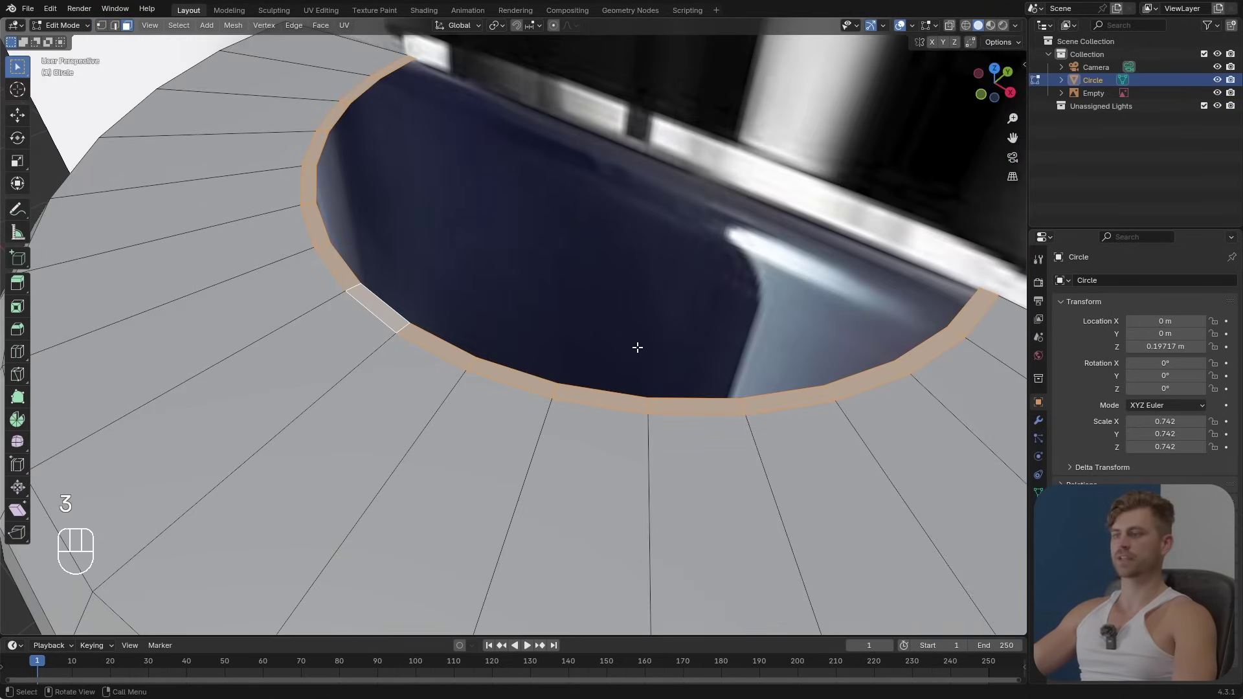
{"action": "key", "text": "s"}
{"action": "key", "text": "z"}
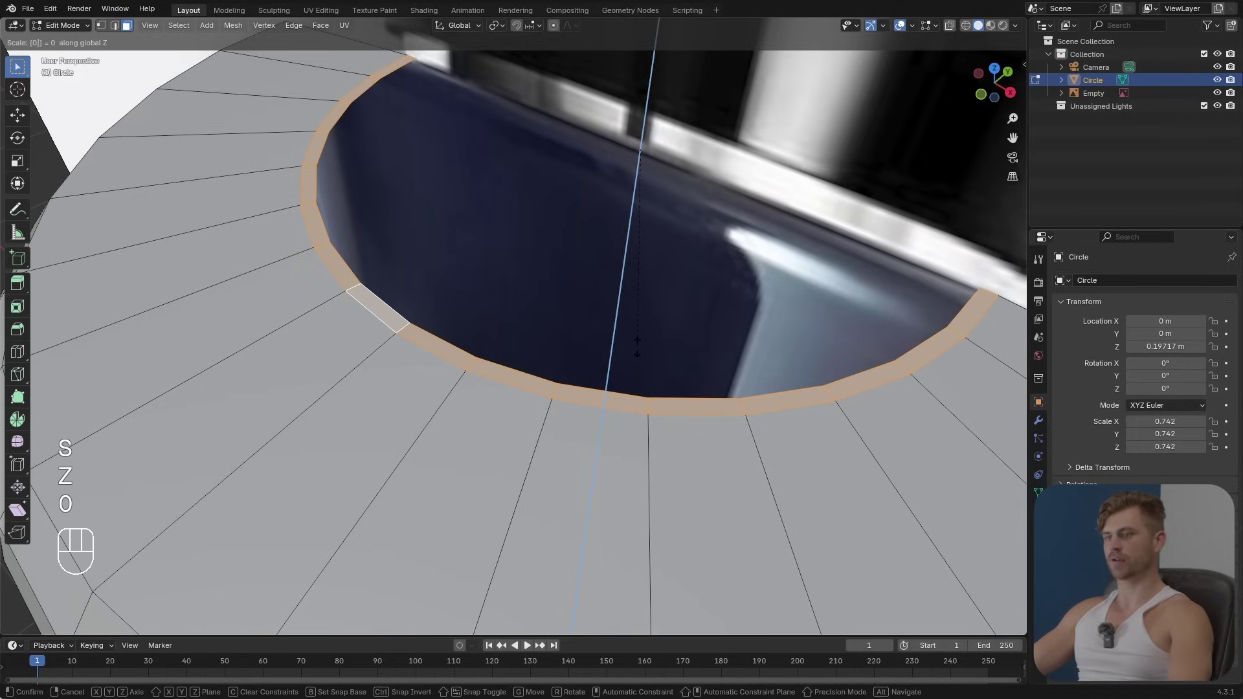
{"action": "key", "text": "Return"}
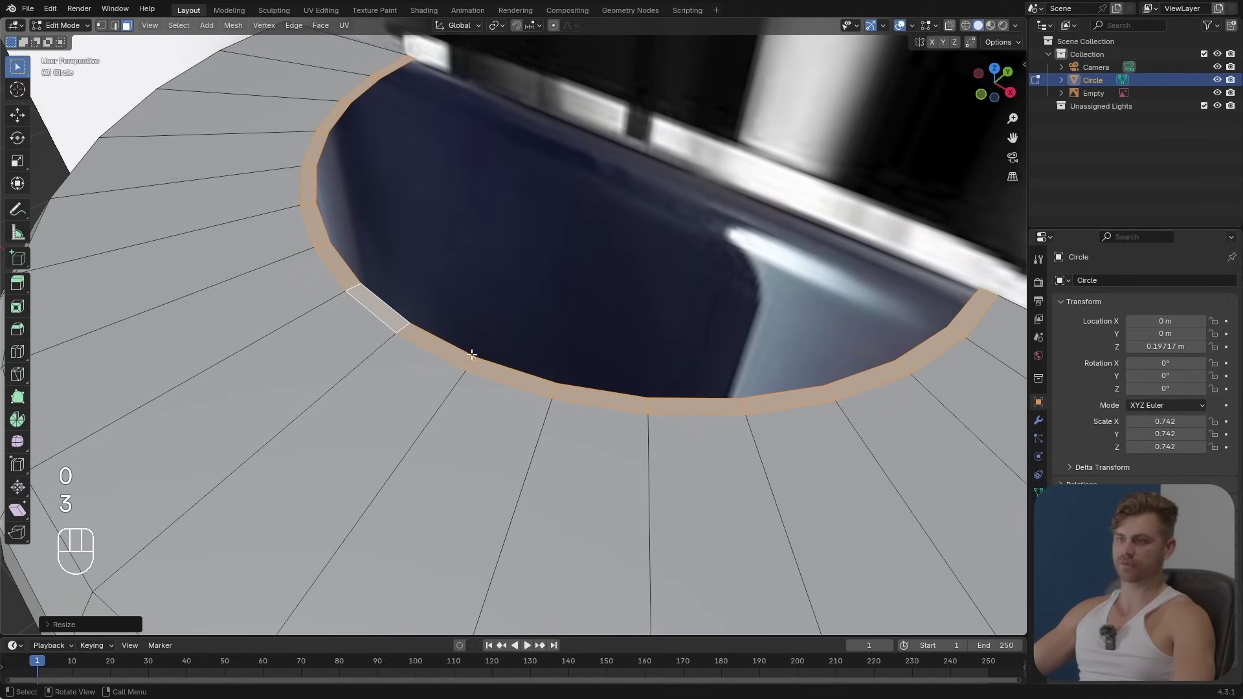
Step: Select the inner edge loop of the neck opening and, in front view, extrude it about 0.39 m up along Z
{"action": "key", "text": "2"}
{"action": "left_click", "coordinate": [430, 338], "text": "alt"}
{"action": "middle_click_drag", "start_coordinate": [533, 338], "coordinate": [587, 316]}
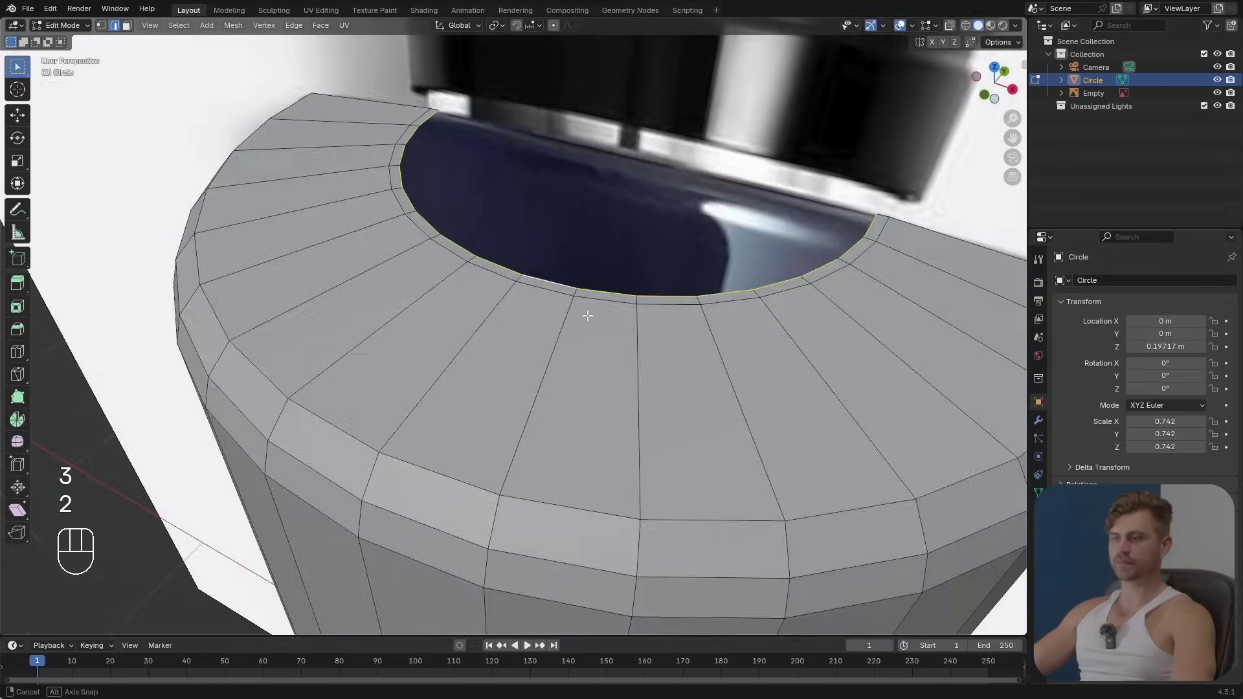
{"action": "key", "text": "KP_1"}
{"action": "key", "text": "e"}
{"action": "key", "text": "z"}
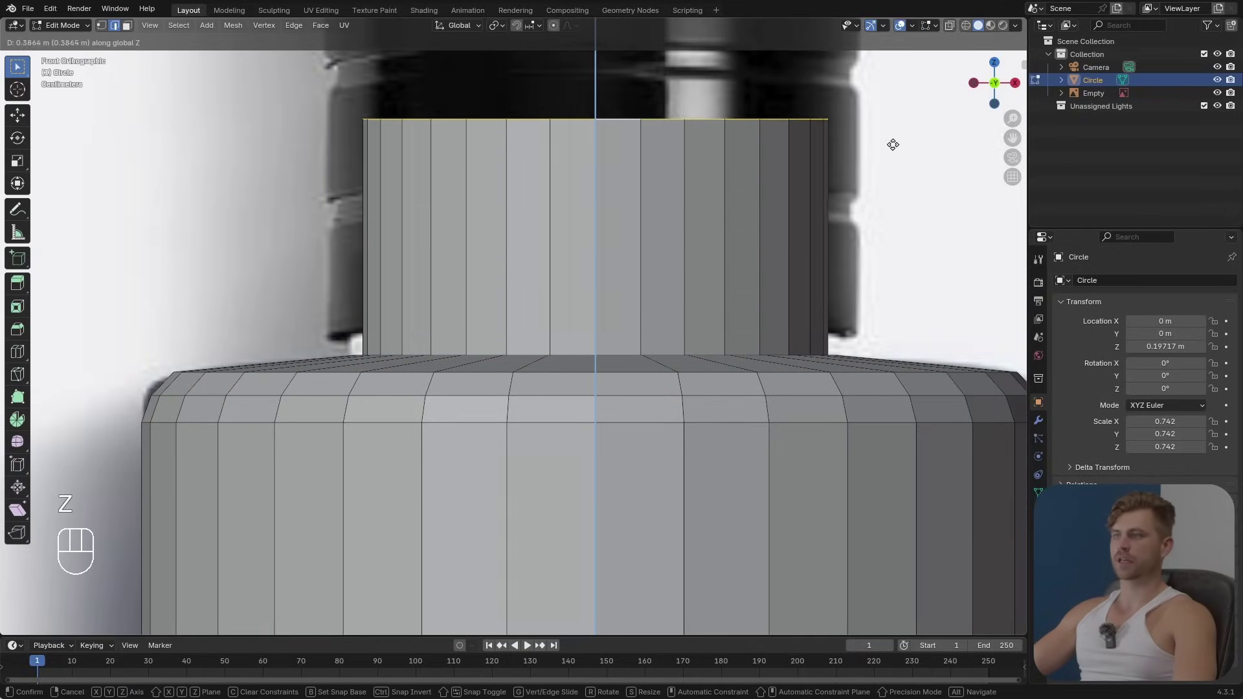
{"action": "left_click", "coordinate": [845, 144]}
Step: Raise the neck's top ring farther along Z to lengthen the neck inside the cap area
{"action": "scroll", "coordinate": [846, 143], "scroll_direction": "down", "scroll_amount": 1}
{"action": "scroll", "coordinate": [845, 144], "scroll_direction": "down", "scroll_amount": 3}
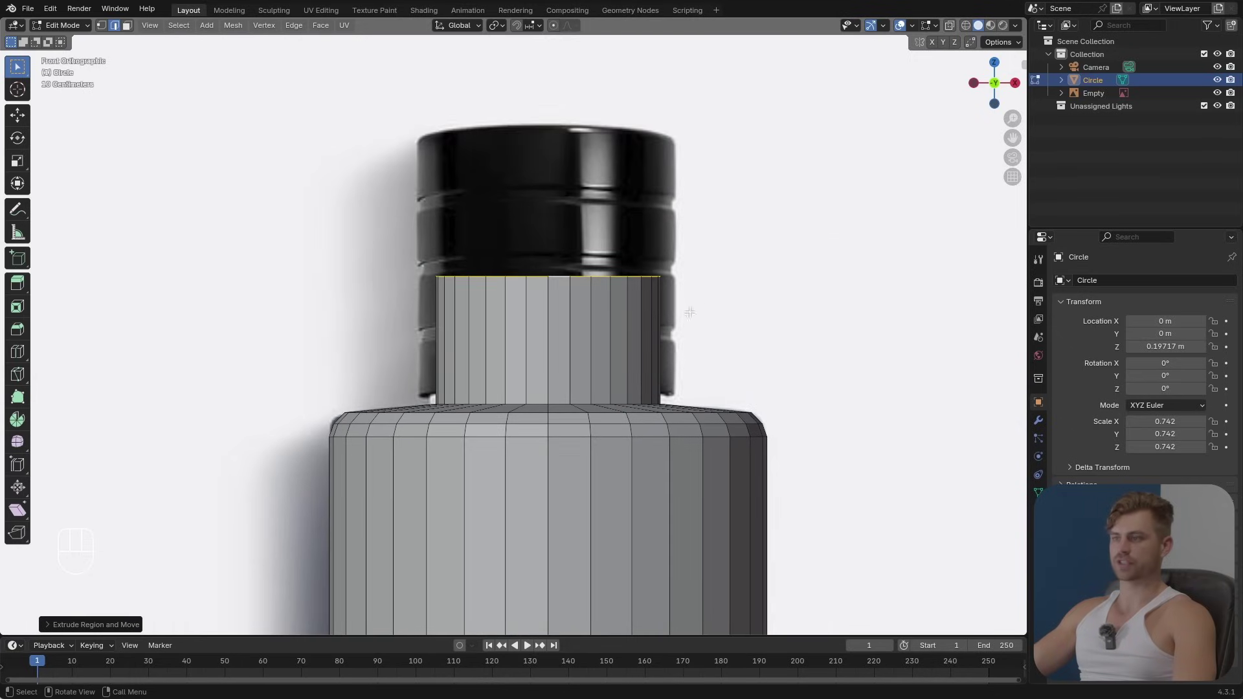
{"action": "key", "text": "g"}
{"action": "key", "text": "z"}
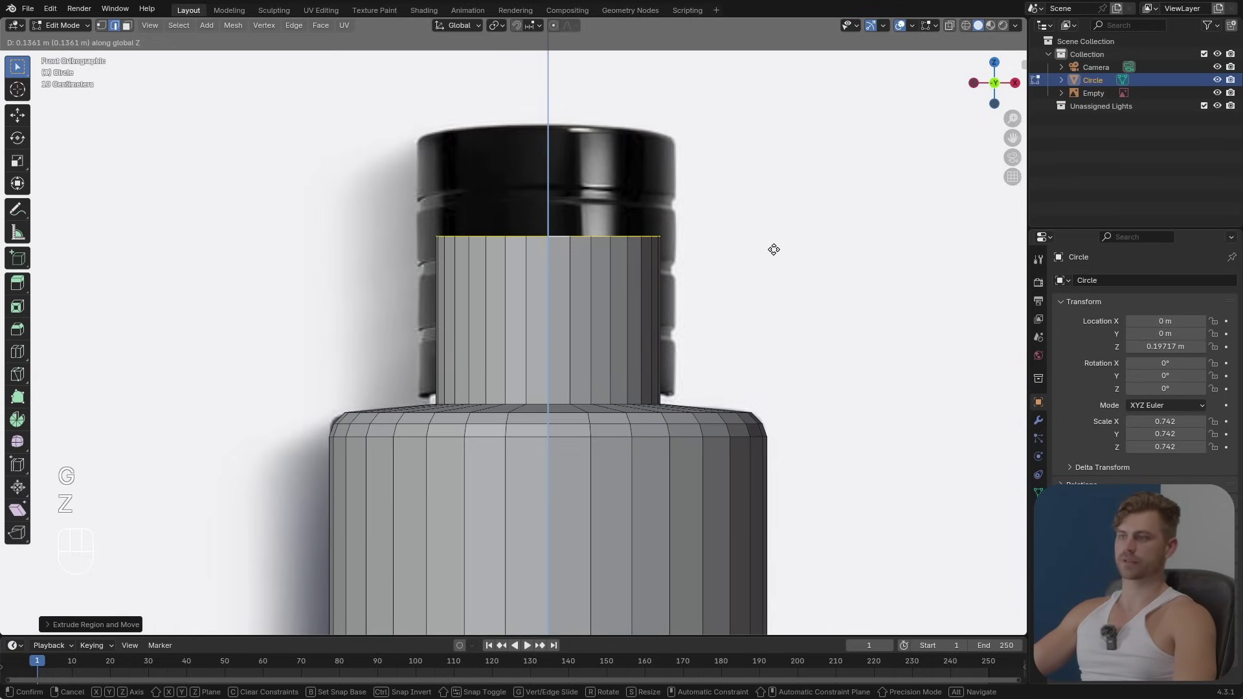
{"action": "left_click", "coordinate": [756, 265]}
Step: Extrude the neck's top edge loop inward twice, scaling each ring down to start closing the top with concentric rings
{"action": "middle_click_drag", "start_coordinate": [756, 265], "coordinate": [701, 381]}
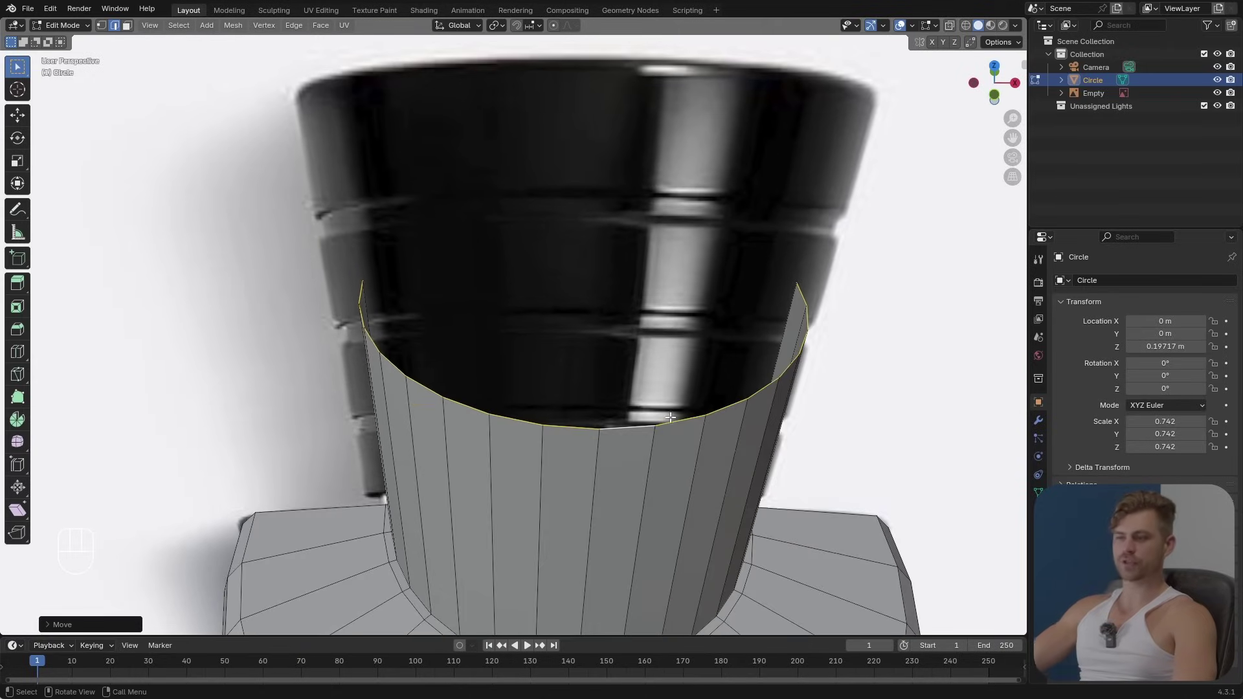
{"action": "scroll", "coordinate": [670, 417], "scroll_direction": "up", "scroll_amount": 2}
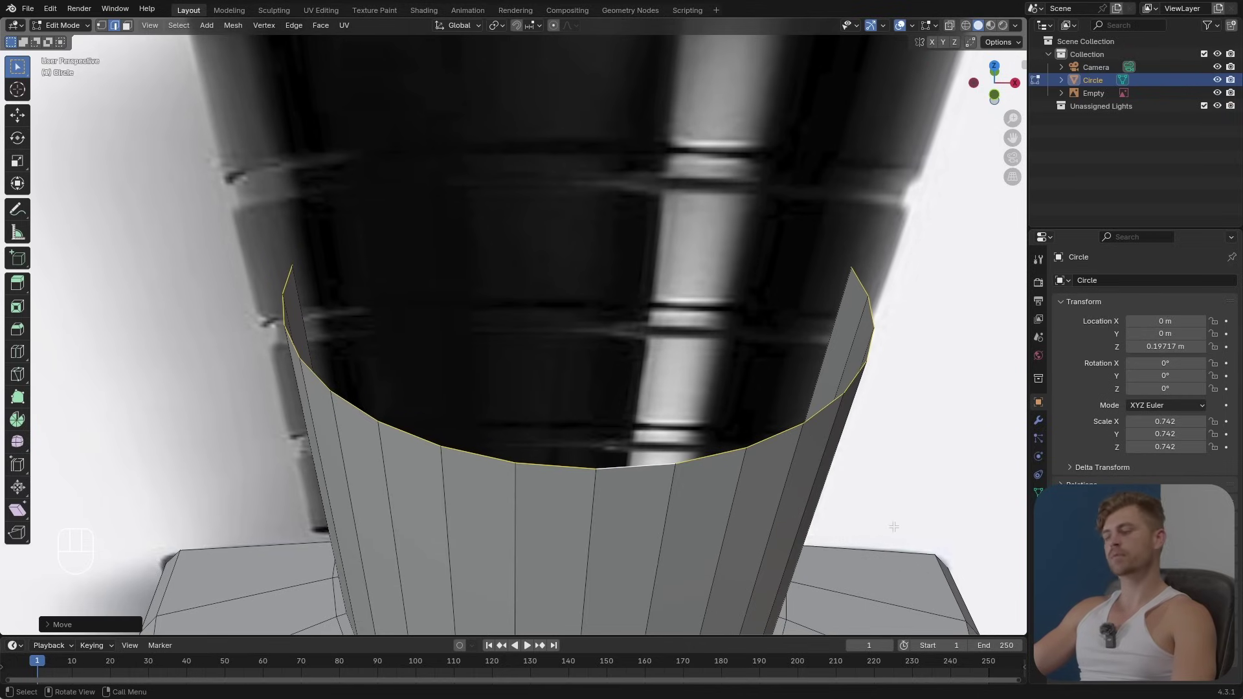
{"action": "key", "text": "e"}
{"action": "key", "text": "s"}
{"action": "left_click", "coordinate": [852, 489]}
{"action": "key", "text": "e"}
{"action": "key", "text": "s"}
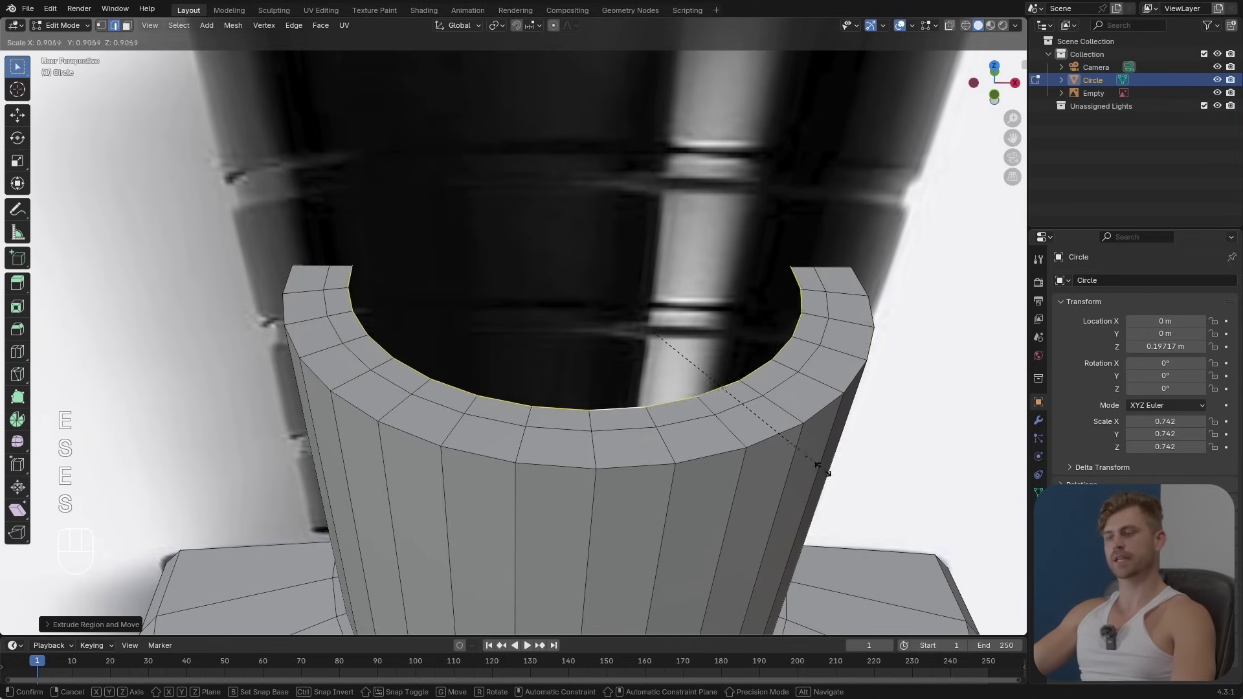
{"action": "left_click", "coordinate": [751, 422]}
Step: Extrude three more concentric rings inward on the neck's top and fill the remaining centre hole with a face
{"action": "key", "text": "e"}
{"action": "key", "text": "s"}
{"action": "left_click", "coordinate": [713, 392]}
{"action": "key", "text": "e"}
{"action": "key", "text": "s"}
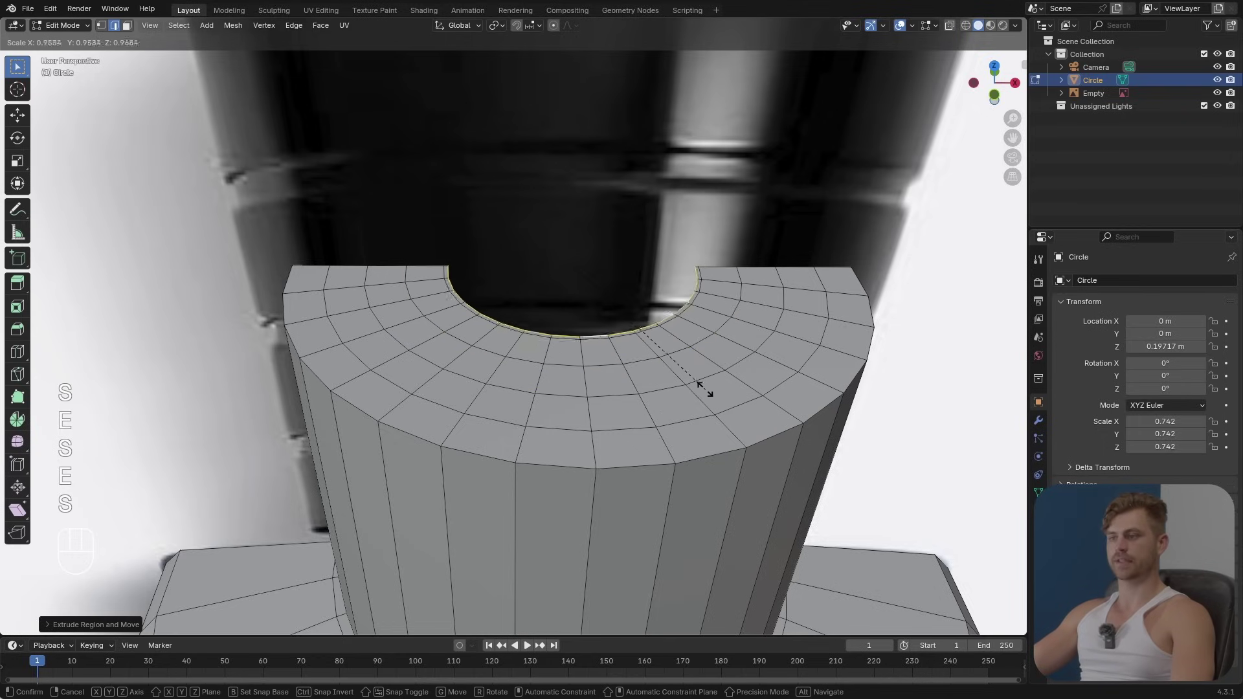
{"action": "left_click", "coordinate": [666, 361]}
{"action": "key", "text": "e"}
{"action": "key", "text": "s"}
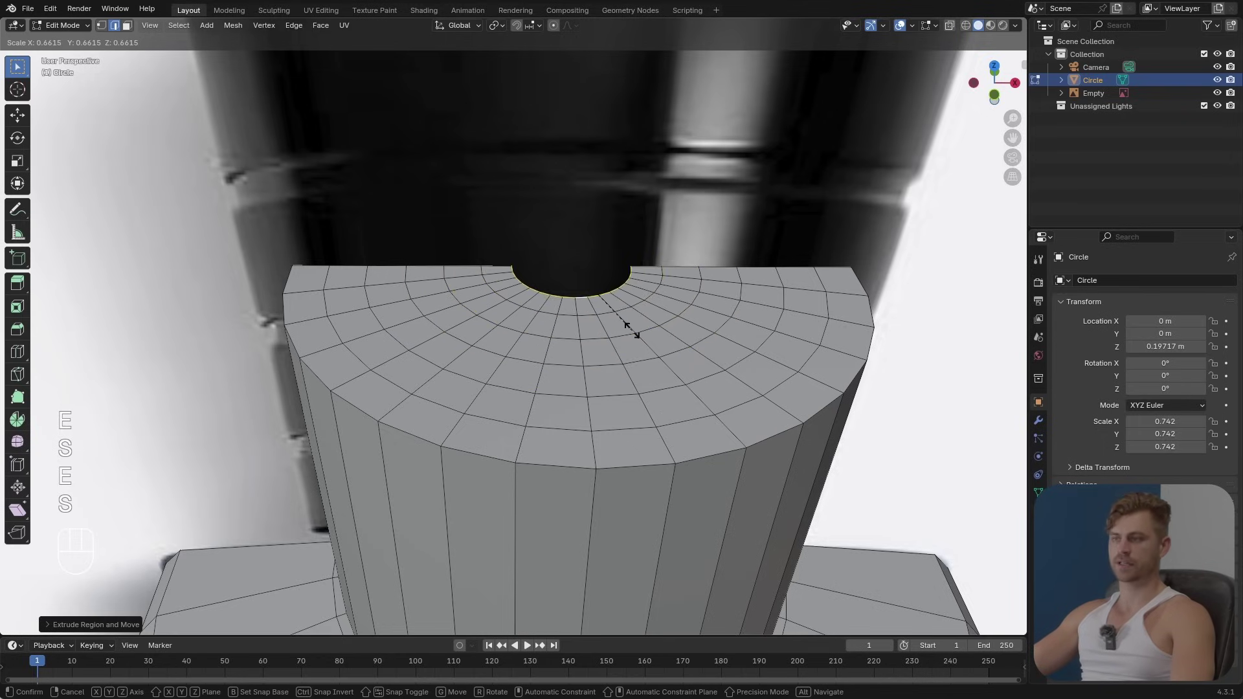
{"action": "left_click", "coordinate": [626, 325]}
{"action": "key", "text": "f"}
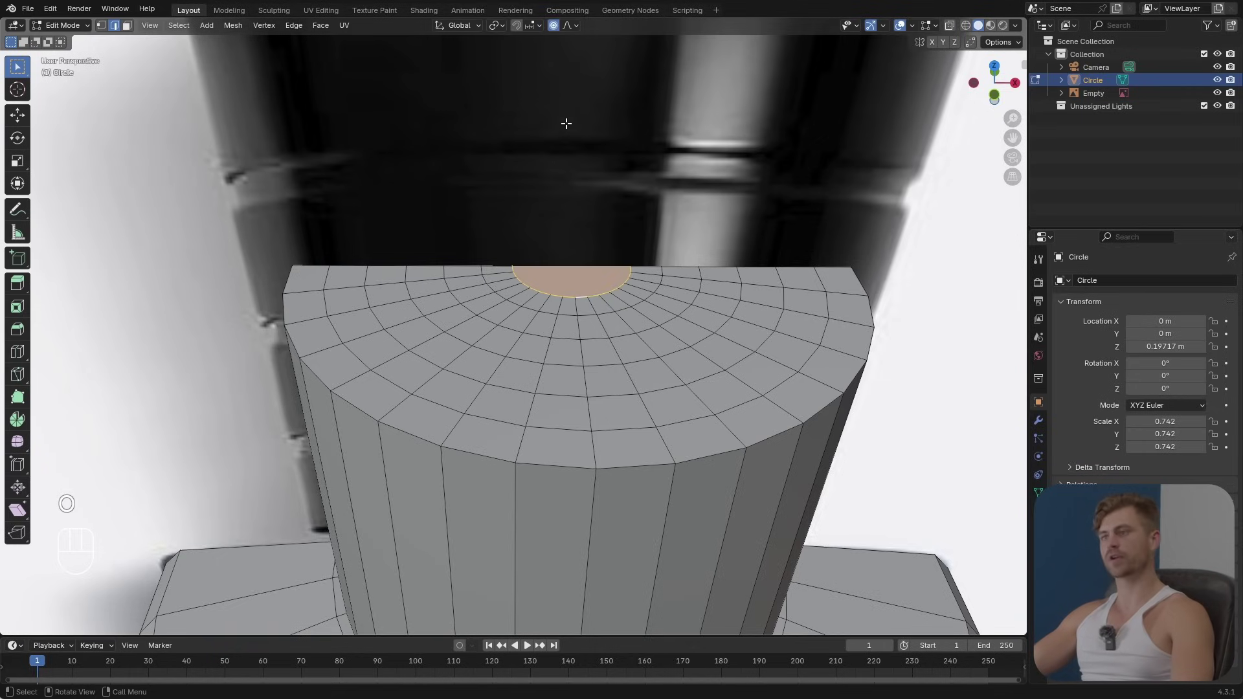
Step: With smooth proportional editing at size about 0.39 m, move the centre face about 0.038 m down along Z to dish the neck's top
{"action": "key", "text": "g"}
{"action": "key", "text": "z"}
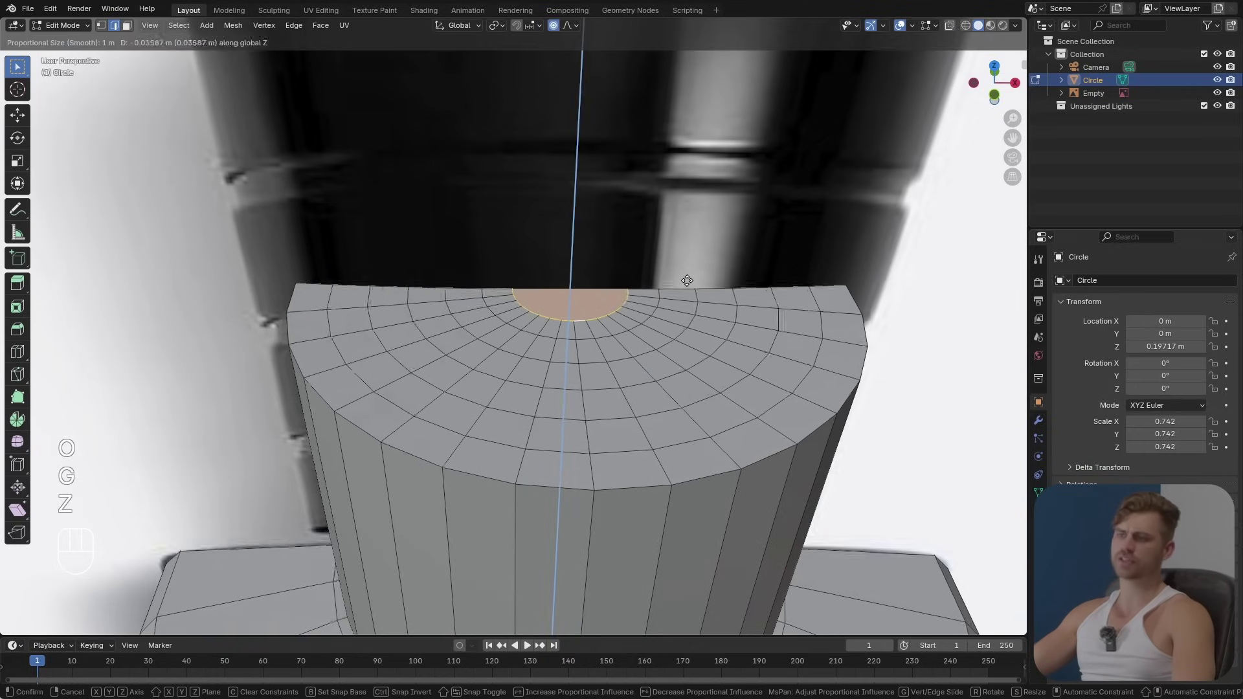
{"action": "scroll", "coordinate": [694, 272], "scroll_direction": "down", "scroll_amount": 5}
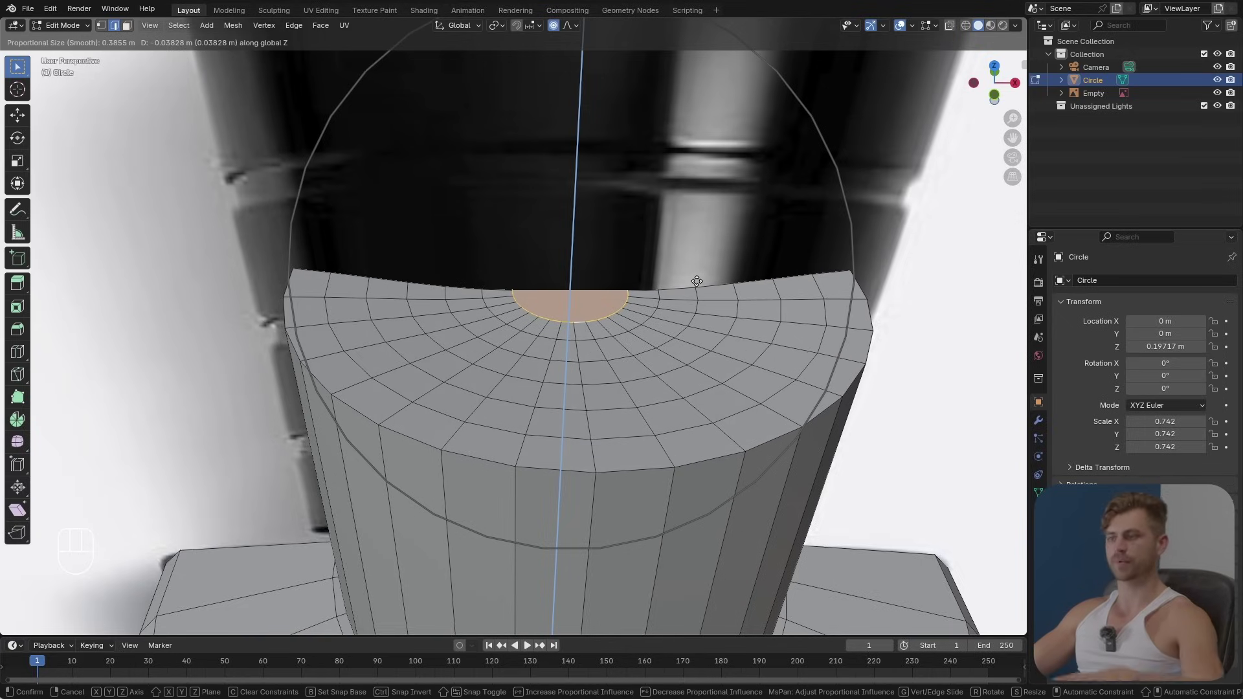
{"action": "left_click", "coordinate": [696, 281]}
Step: Switch to Object Mode and apply the bottle's scale
{"action": "scroll", "coordinate": [648, 356], "scroll_direction": "down", "scroll_amount": 4}
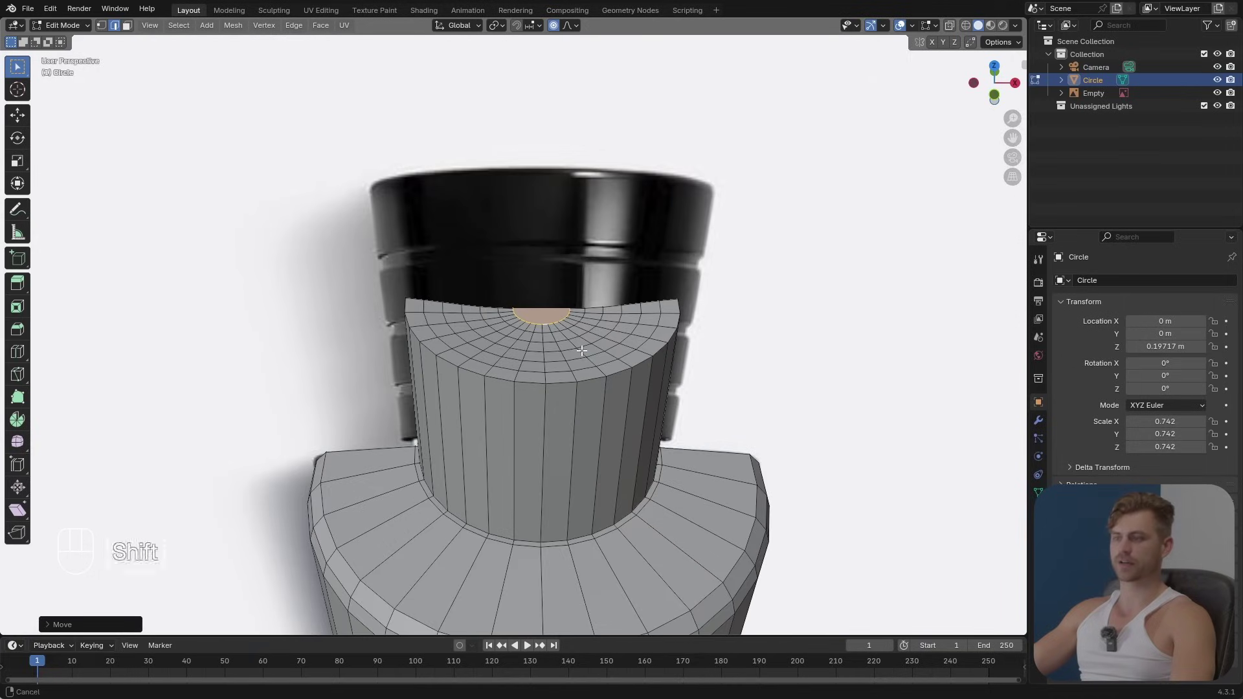
{"action": "scroll", "coordinate": [613, 410], "scroll_direction": "up", "scroll_amount": 4}
{"action": "mouse_move", "coordinate": [643, 474]}
{"action": "middle_mouse_down"}
{"action": "mouse_move", "coordinate": [665, 457]}
{"action": "mouse_move", "coordinate": [654, 462]}
{"action": "middle_mouse_up"}
{"action": "key", "text": "Tab"}
{"action": "scroll", "coordinate": [640, 447], "scroll_direction": "down", "scroll_amount": 5}
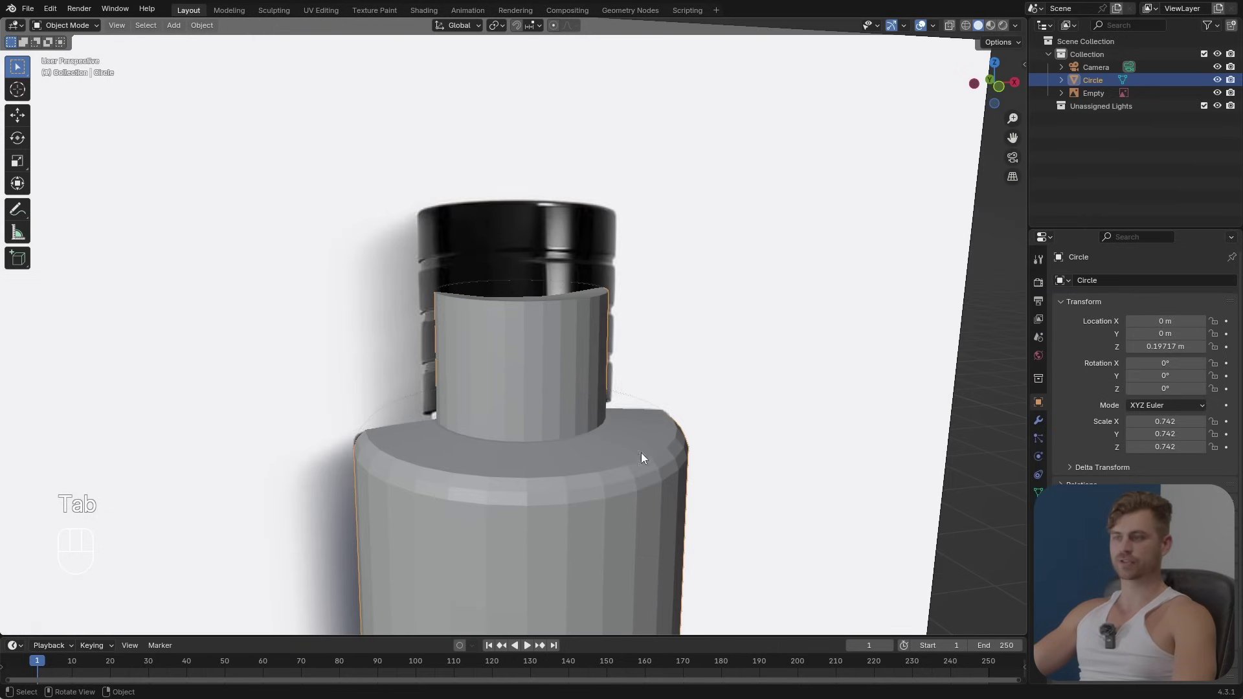
{"action": "key", "text": "ctrl+a"}
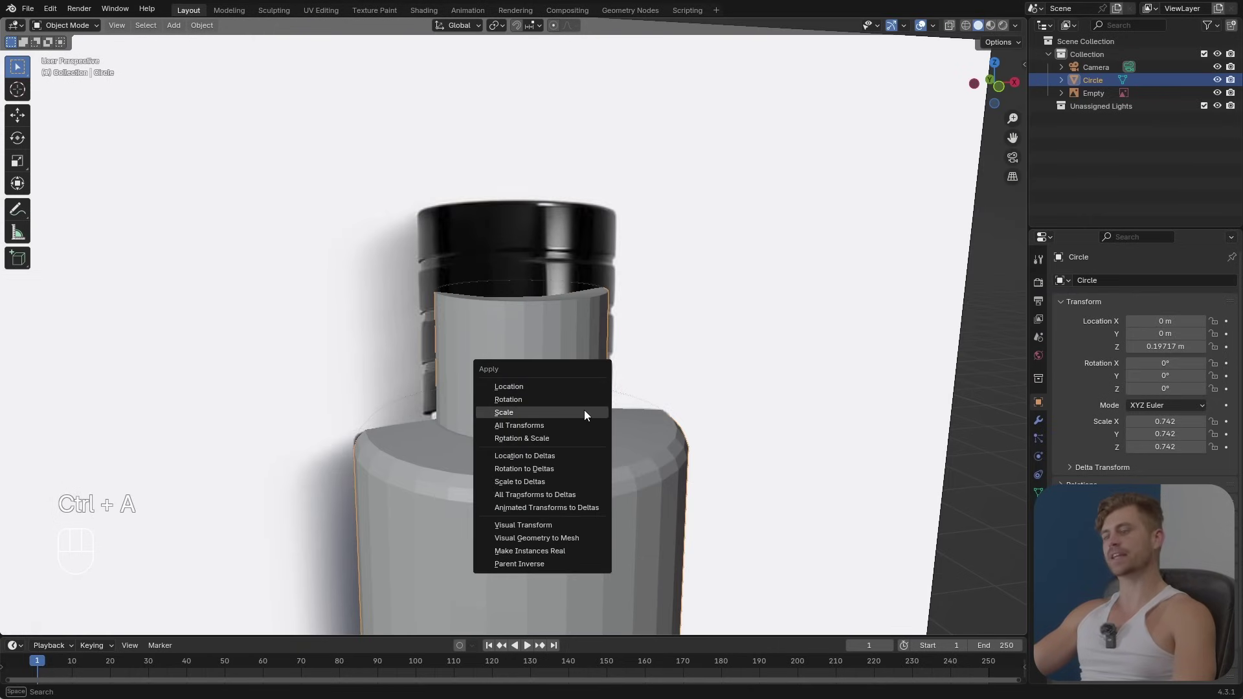
{"action": "left_click", "coordinate": [584, 412]}
Step: Return to Edit Mode and bevel the neck's outer top rim narrowly with 4 segments
{"action": "key", "text": "Tab"}
{"action": "scroll", "coordinate": [592, 353], "scroll_direction": "up", "scroll_amount": 6}
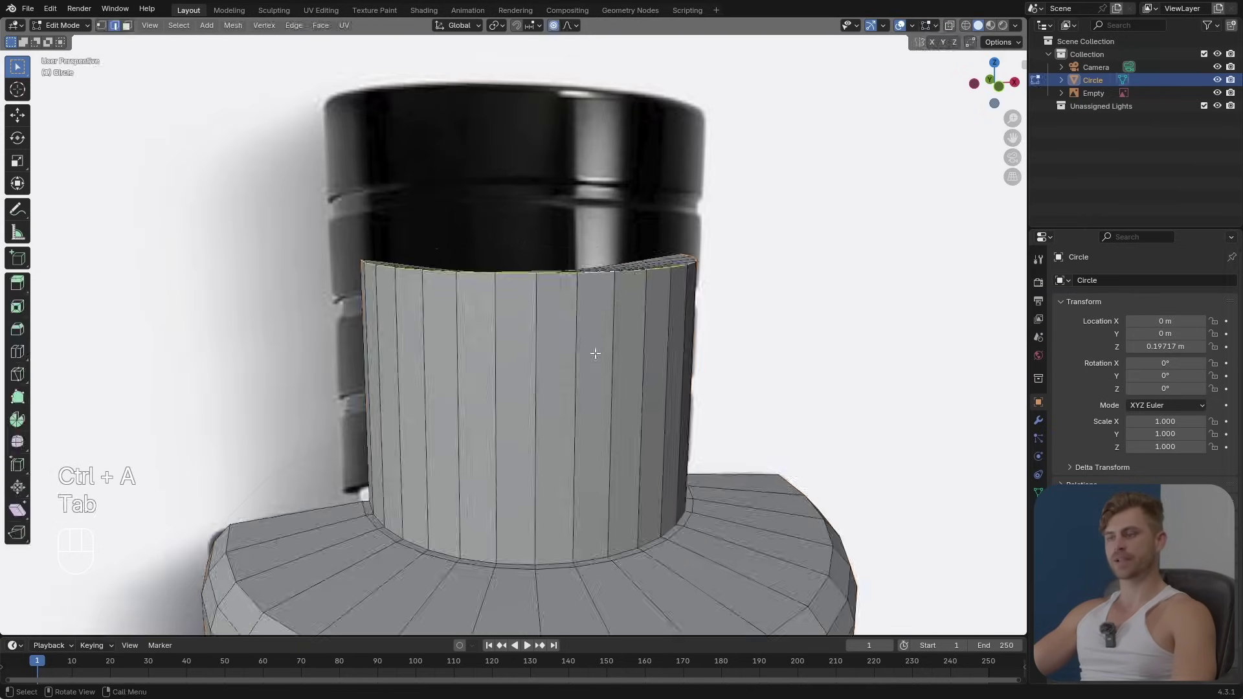
{"action": "key", "text": "ctrl+b"}
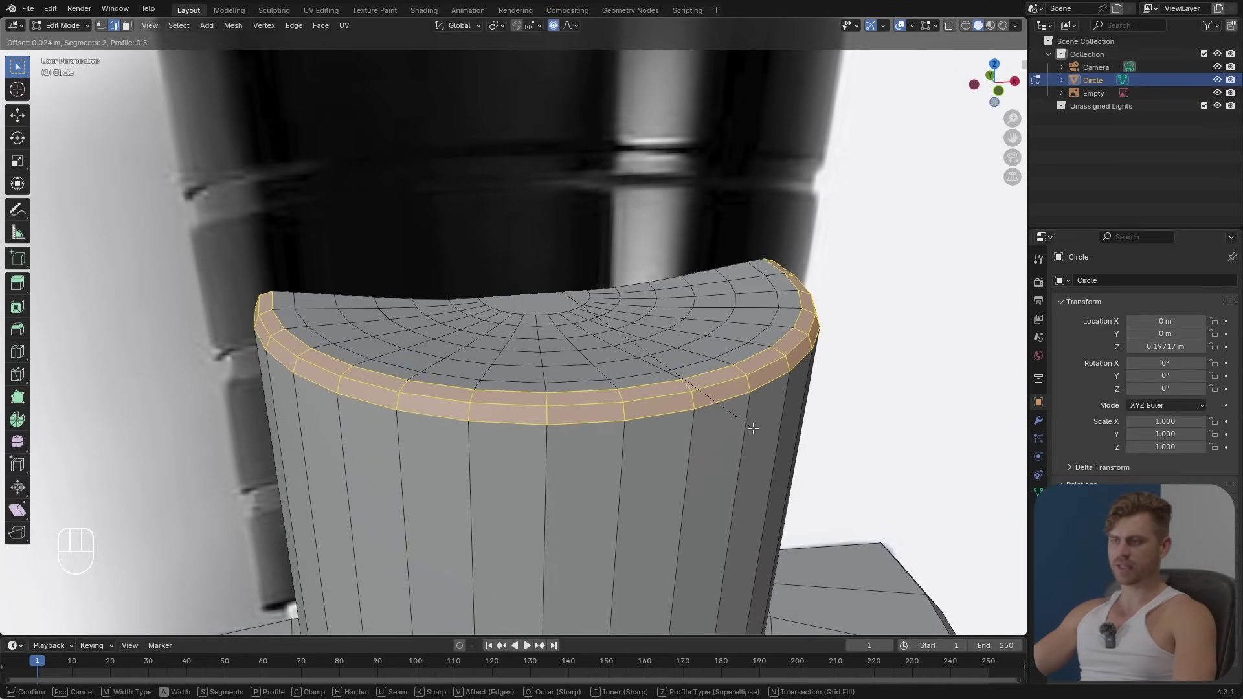
{"action": "scroll", "coordinate": [748, 425], "scroll_direction": "up", "scroll_amount": 2}
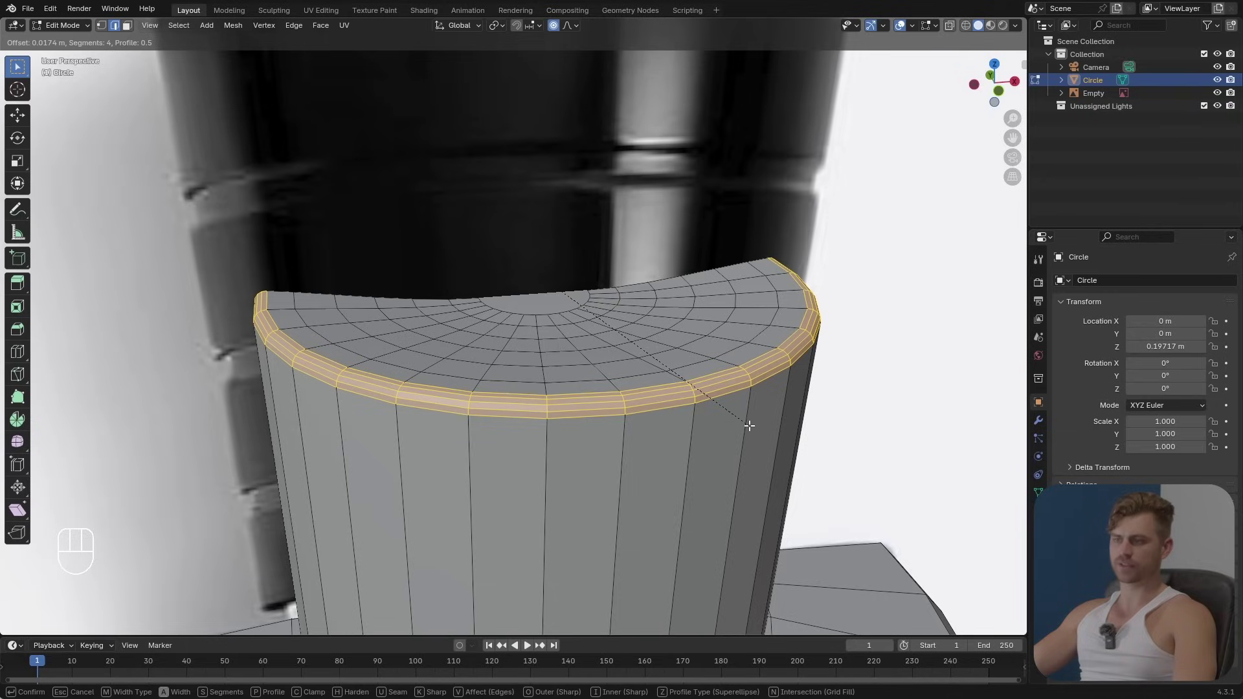
{"action": "left_click", "coordinate": [745, 419]}
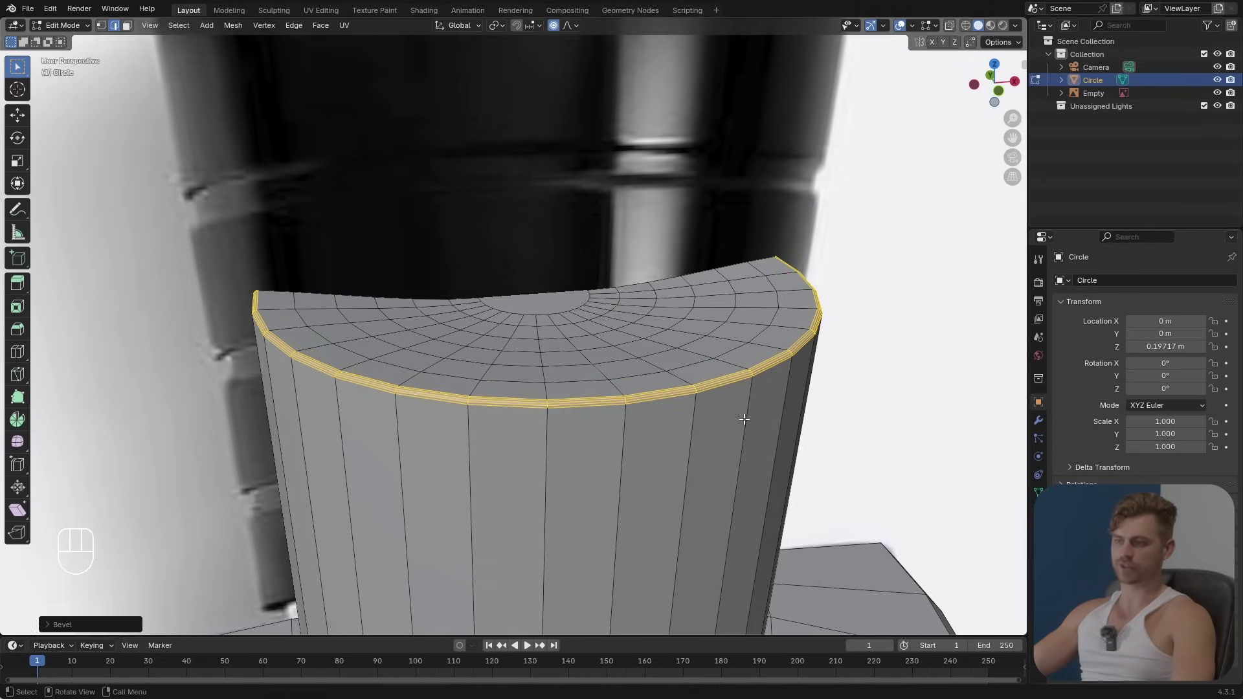
Step: Leave Edit Mode and save the project file
{"action": "key", "text": "Tab"}
{"action": "scroll", "coordinate": [726, 449], "scroll_direction": "down", "scroll_amount": 5}
{"action": "scroll", "coordinate": [607, 346], "scroll_direction": "up", "scroll_amount": 3}
{"action": "middle_click_drag", "start_coordinate": [604, 372], "coordinate": [644, 259]}
{"action": "key", "text": "ctrl+s"}
Step: Select the bottle's open bottom edge loop in Edit Mode and, in front view, extrude it slightly down along Z
{"action": "scroll", "coordinate": [638, 313], "scroll_direction": "up", "scroll_amount": 4}
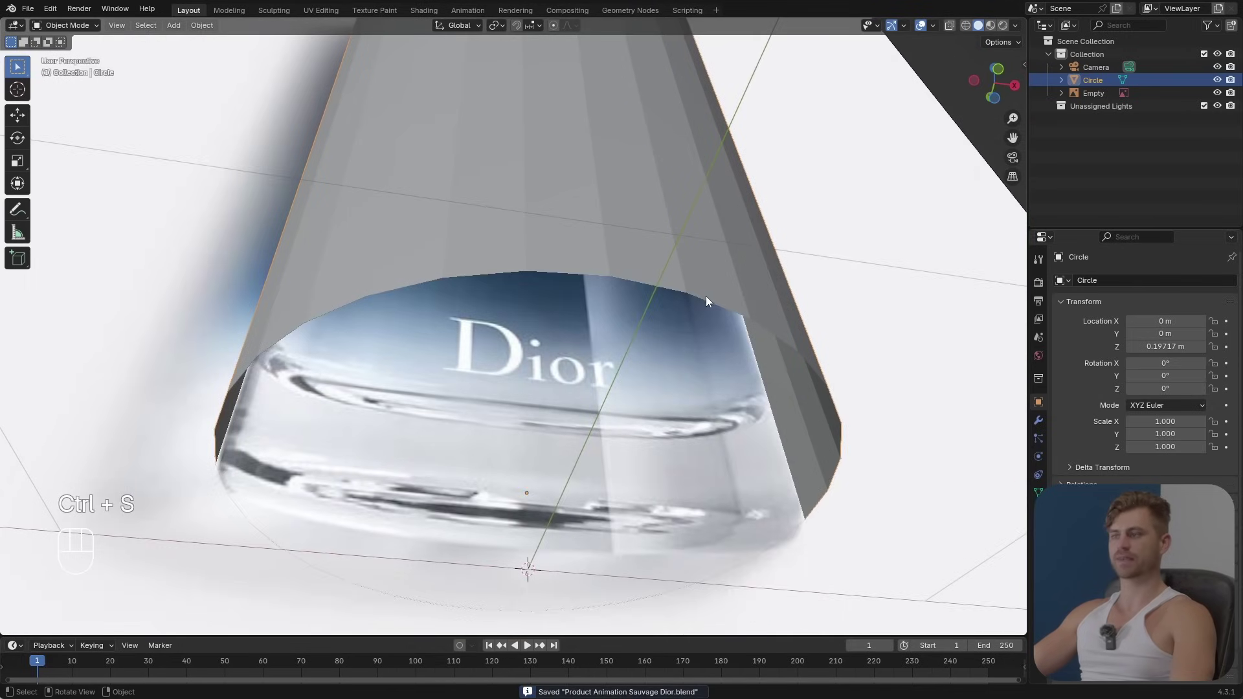
{"action": "key", "text": "Tab"}
{"action": "key", "text": "2"}
{"action": "left_click", "coordinate": [729, 324], "text": "alt"}
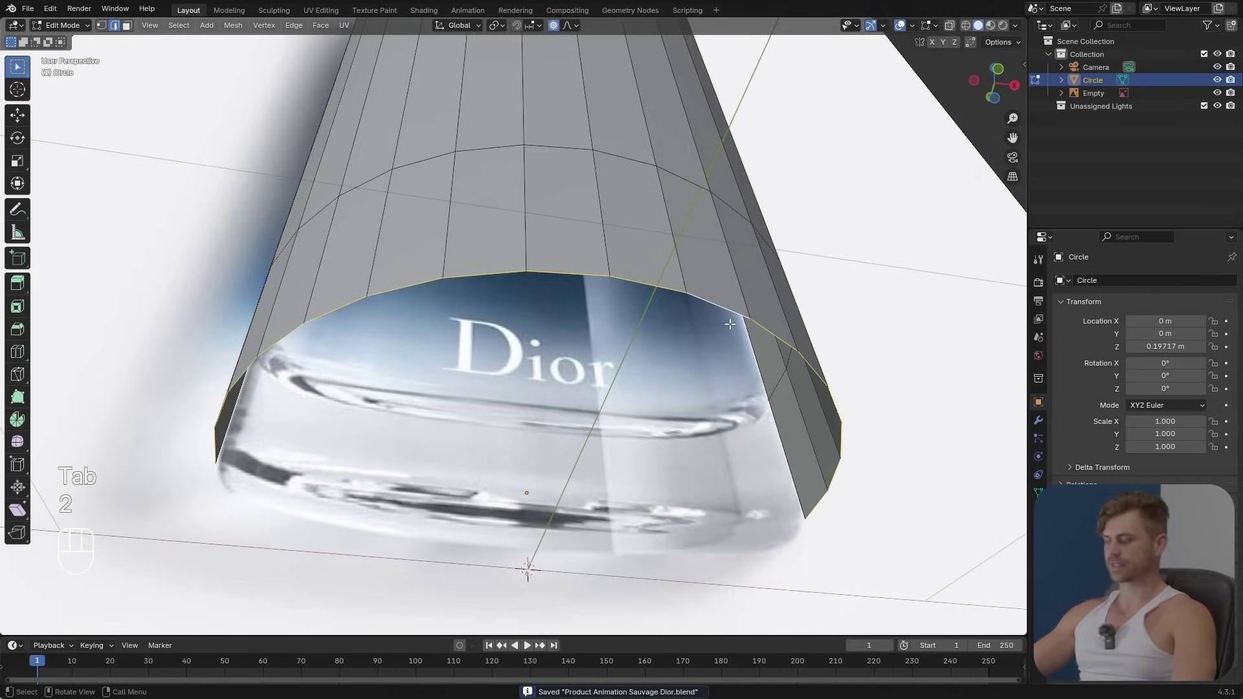
{"action": "key", "text": "KP_1"}
{"action": "middle_click_drag", "start_coordinate": [499, 453], "coordinate": [499, 417], "text": "shift"}
{"action": "scroll", "coordinate": [500, 416], "scroll_direction": "up", "scroll_amount": 4}
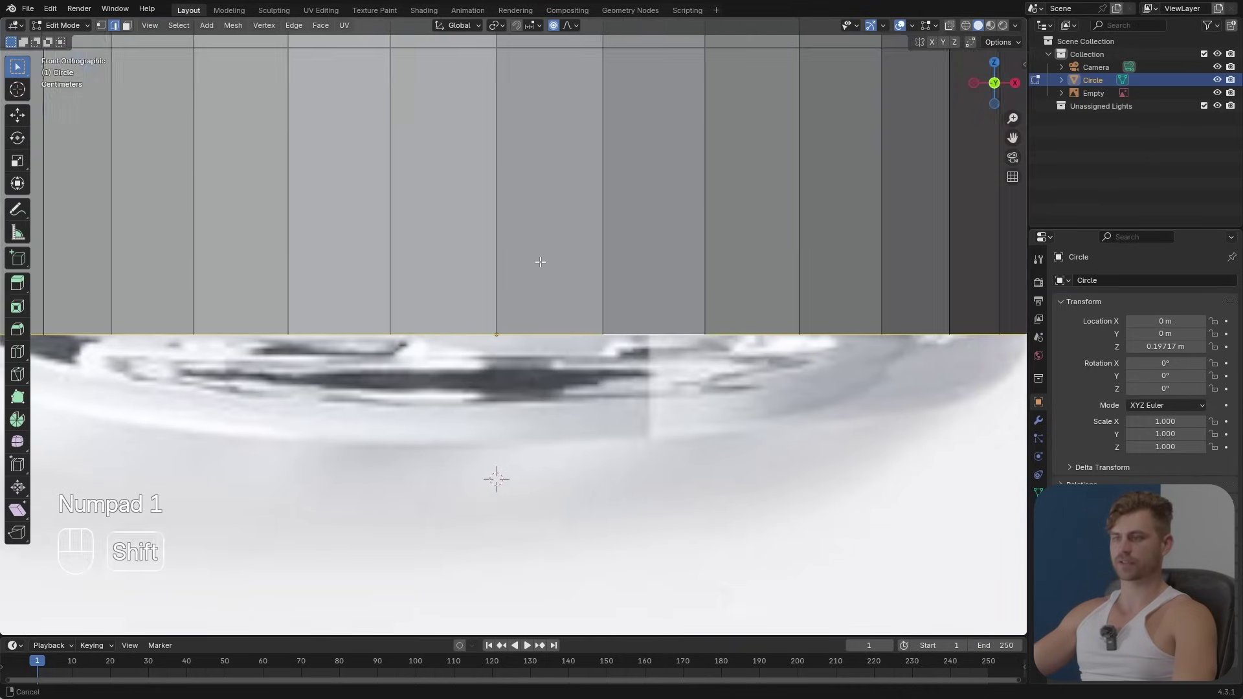
{"action": "middle_click_drag", "start_coordinate": [541, 261], "coordinate": [647, 232], "text": "shift"}
{"action": "scroll", "coordinate": [646, 231], "scroll_direction": "down", "scroll_amount": 1}
{"action": "key", "text": "e"}
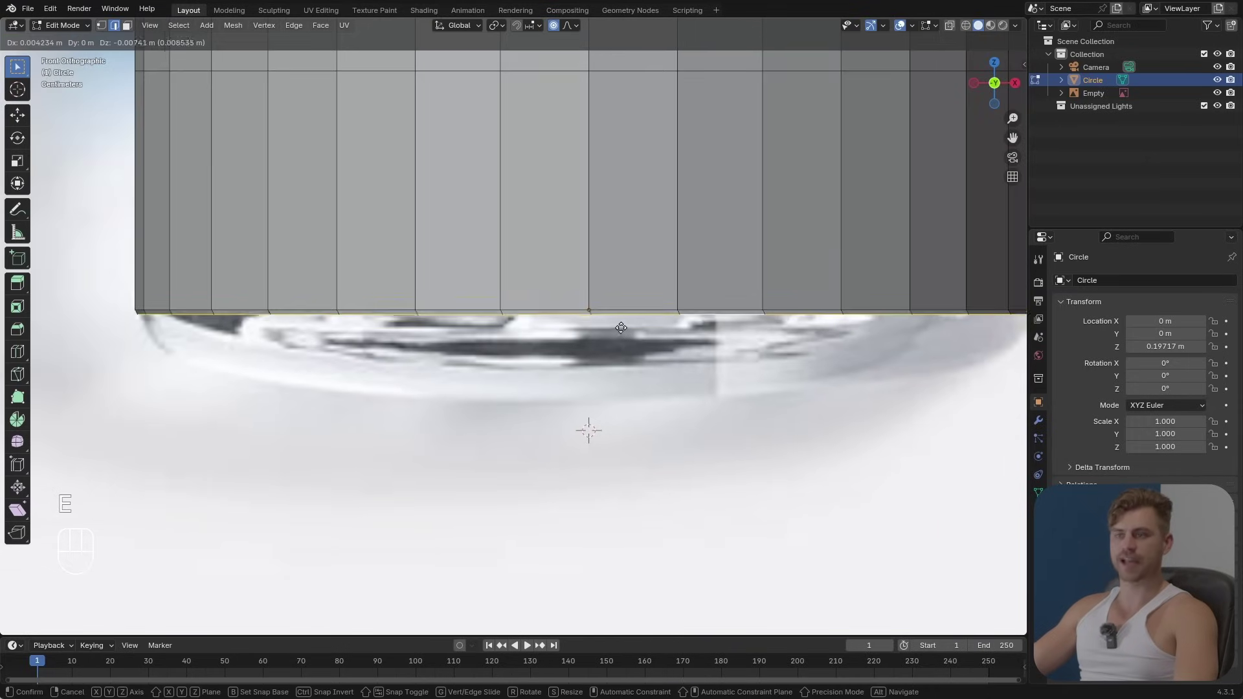
{"action": "key", "text": "z"}
{"action": "left_click", "coordinate": [621, 360]}
Step: Cancel the proportional scaling of the new bottom ring and turn off proportional editing
{"action": "key", "text": "s"}
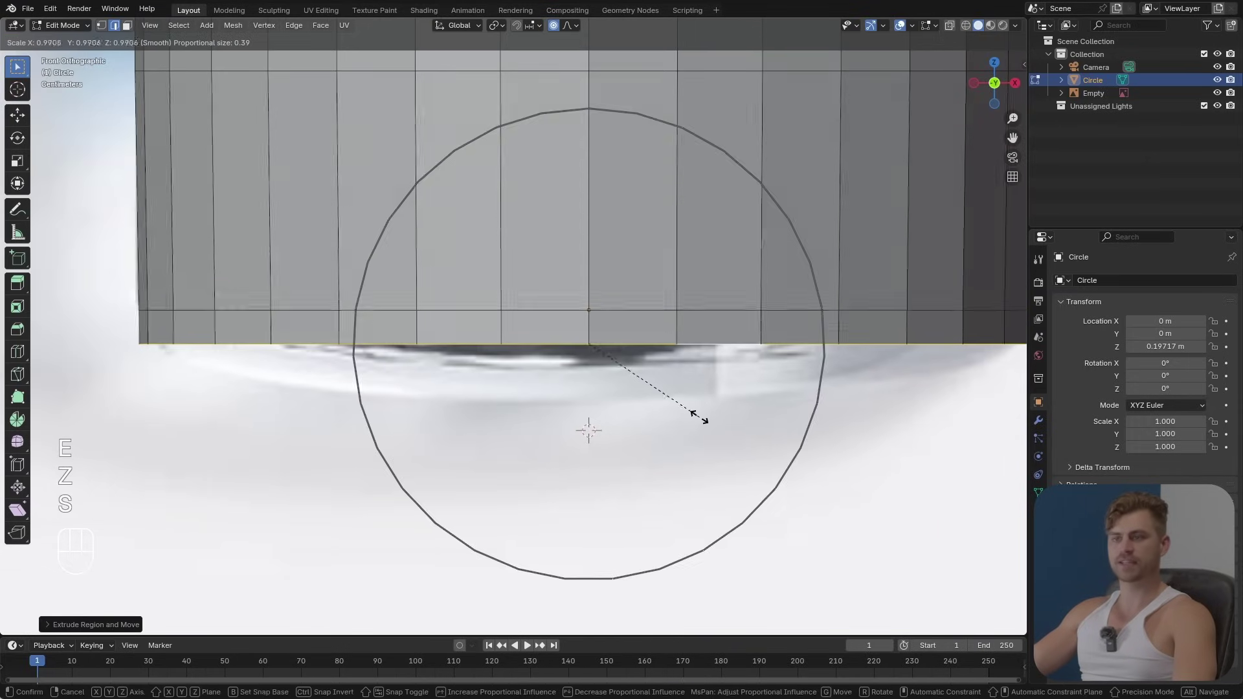
{"action": "right_click", "coordinate": [698, 411]}
{"action": "key", "text": "o"}
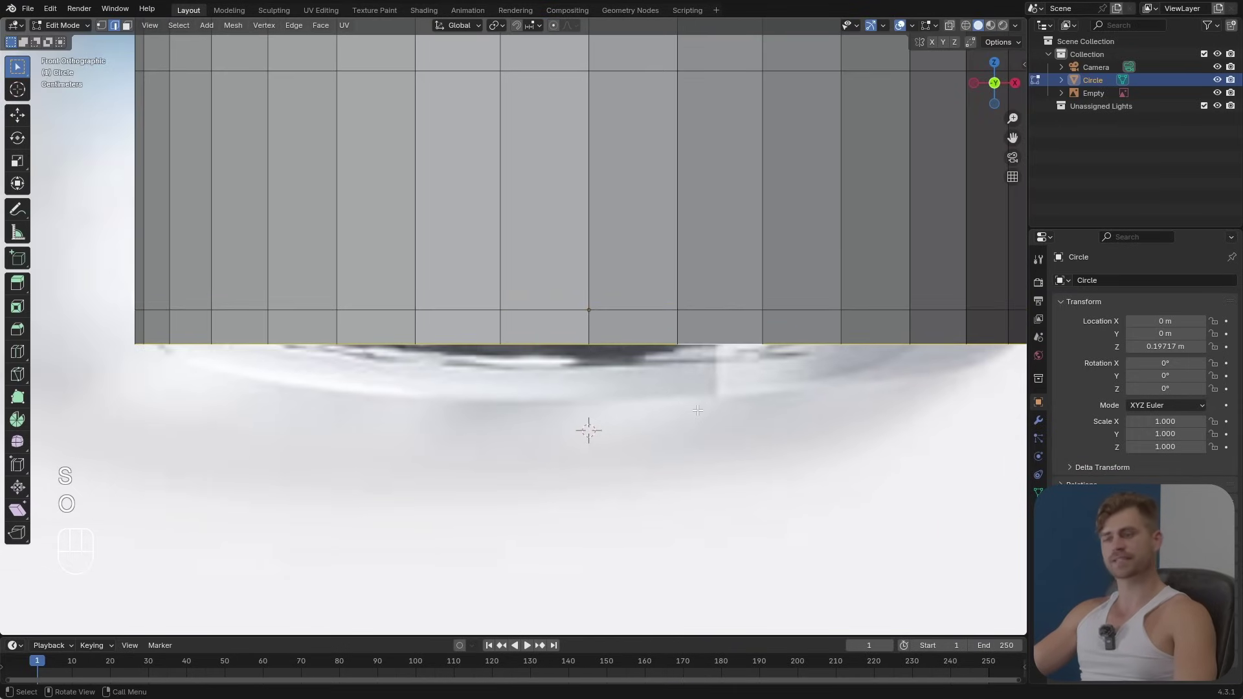
Step: Scale the selected bottom edge ring slightly inward to start rounding the bottle's lower edge
{"action": "scroll", "coordinate": [735, 411], "scroll_direction": "down", "scroll_amount": 2}
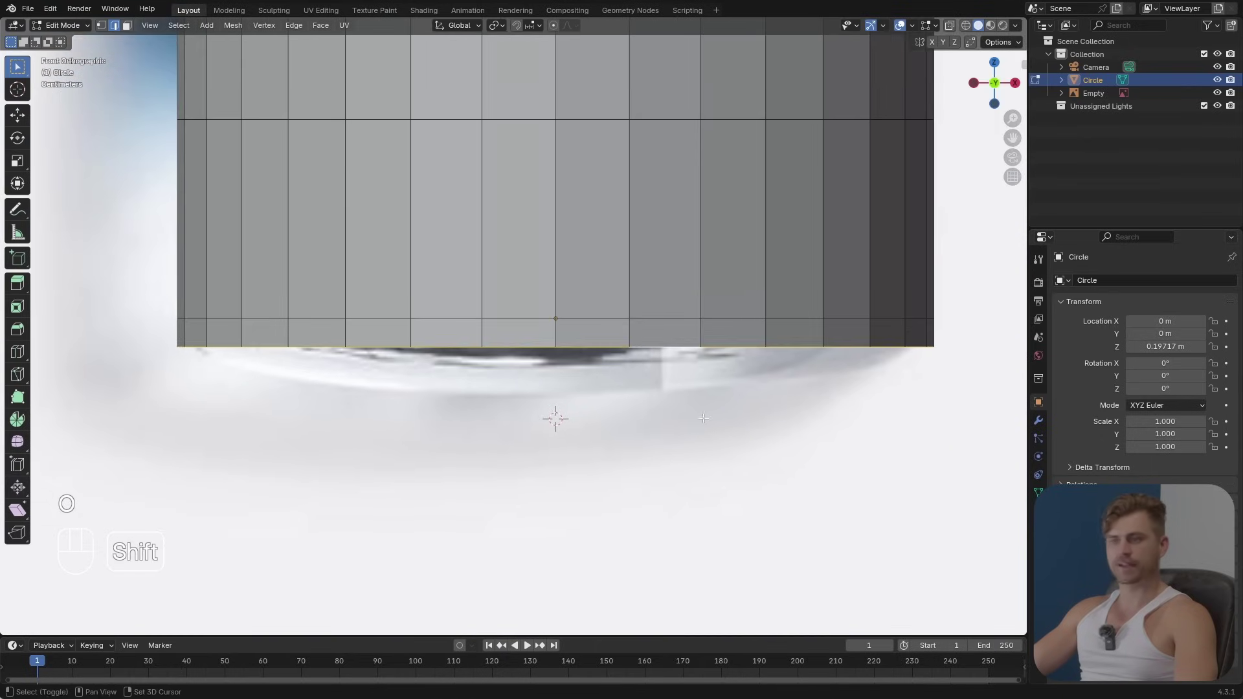
{"action": "key", "text": "s"}
{"action": "left_click", "coordinate": [717, 427]}
{"action": "middle_click_drag", "start_coordinate": [716, 427], "coordinate": [703, 401], "text": "shift"}
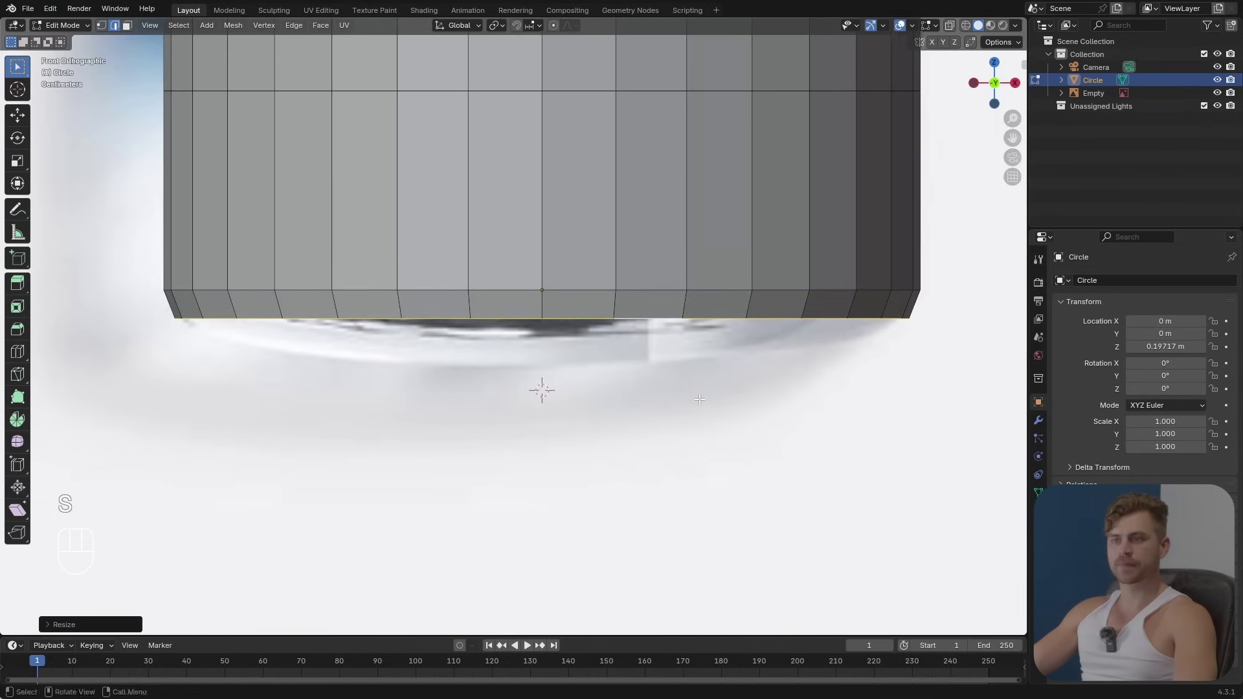
Step: Extrude the bottom ring slightly further down along Z and scale the new ring inward to about 0.89
{"action": "key", "text": "e"}
{"action": "key", "text": "z"}
{"action": "left_click", "coordinate": [707, 414]}
{"action": "key", "text": "s"}
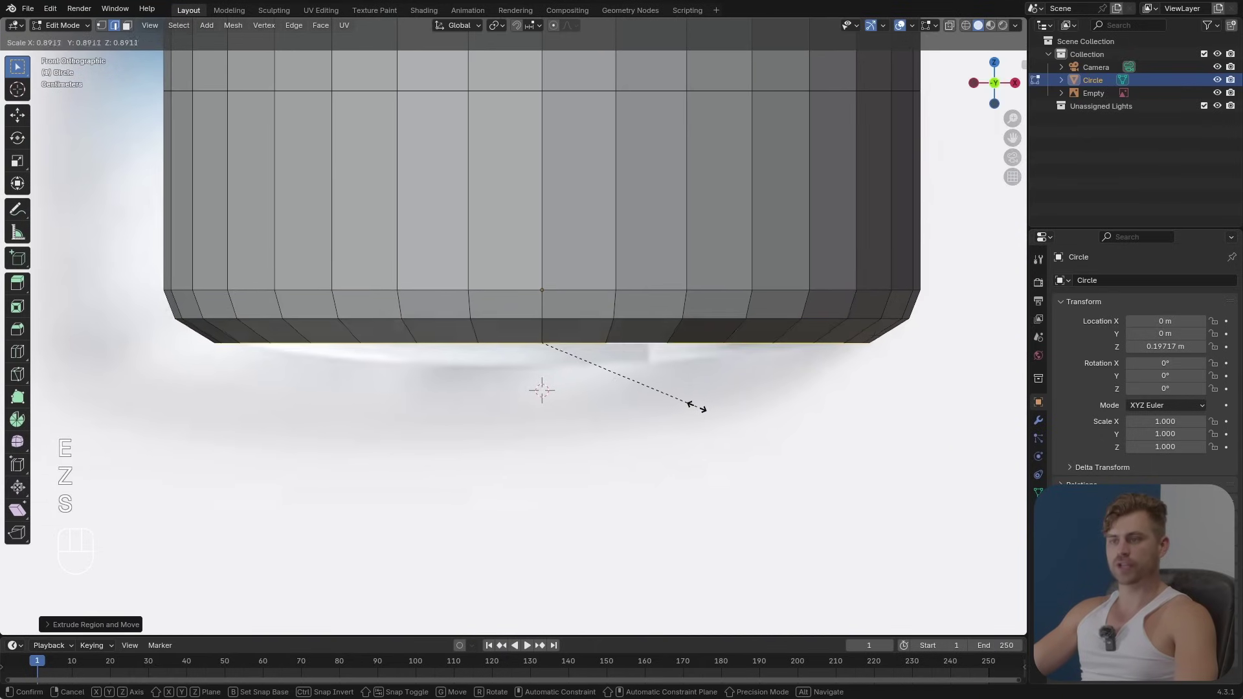
{"action": "left_click", "coordinate": [696, 405]}
Step: Extrude the open bottom edge loop and scale it inward to form a narrow flat rim on the underside
{"action": "middle_click_drag", "start_coordinate": [689, 421], "coordinate": [615, 426]}
{"action": "scroll", "coordinate": [621, 429], "scroll_direction": "down", "scroll_amount": 5}
{"action": "middle_click_drag", "start_coordinate": [478, 271], "coordinate": [597, 371], "text": "shift"}
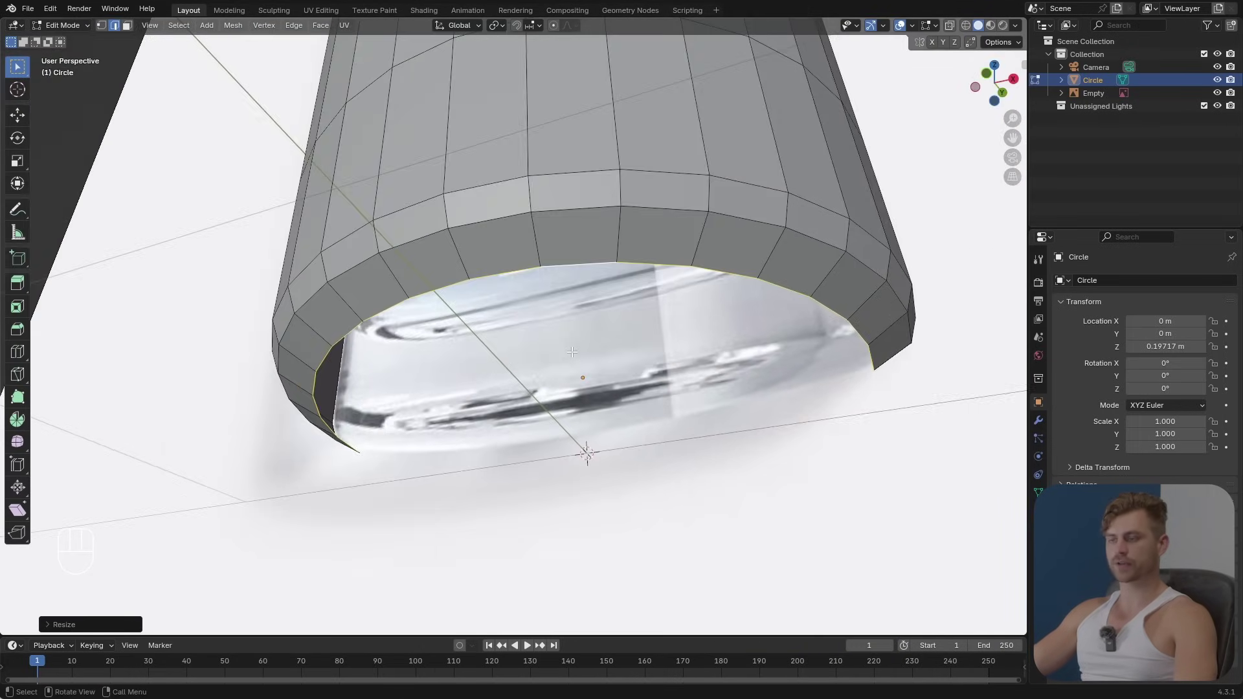
{"action": "scroll", "coordinate": [597, 370], "scroll_direction": "up", "scroll_amount": 3}
{"action": "scroll", "coordinate": [714, 415], "scroll_direction": "down", "scroll_amount": 2}
{"action": "key", "text": "e"}
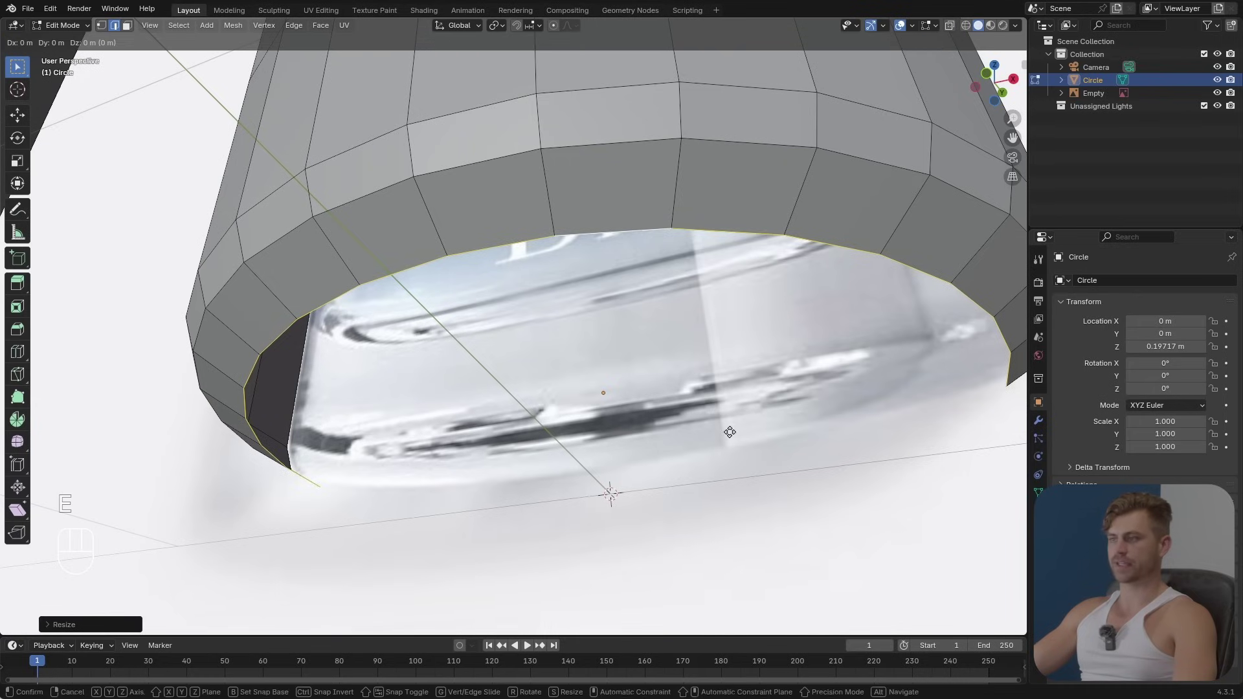
{"action": "key", "text": "s"}
{"action": "right_click", "coordinate": [699, 414]}
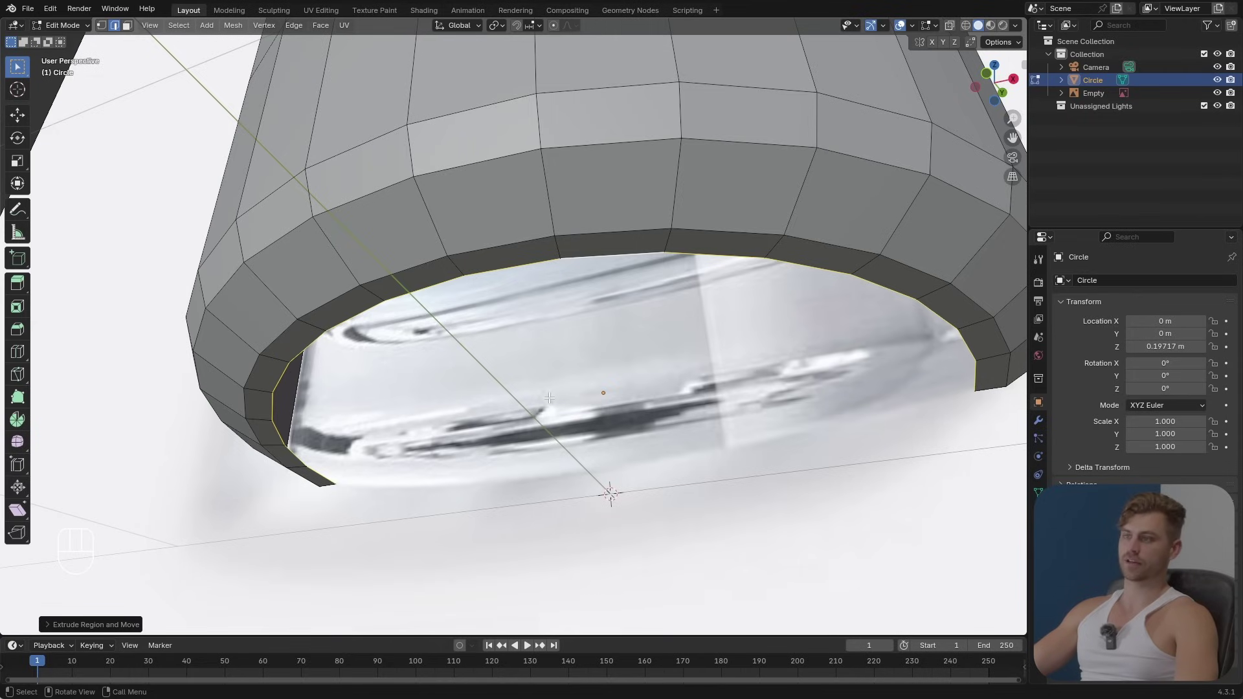
Step: Extrude the rim's inner edge loop inward and move it slightly up into the bottle
{"action": "middle_click_drag", "start_coordinate": [549, 398], "coordinate": [529, 409], "text": "shift"}
{"action": "key", "text": "e"}
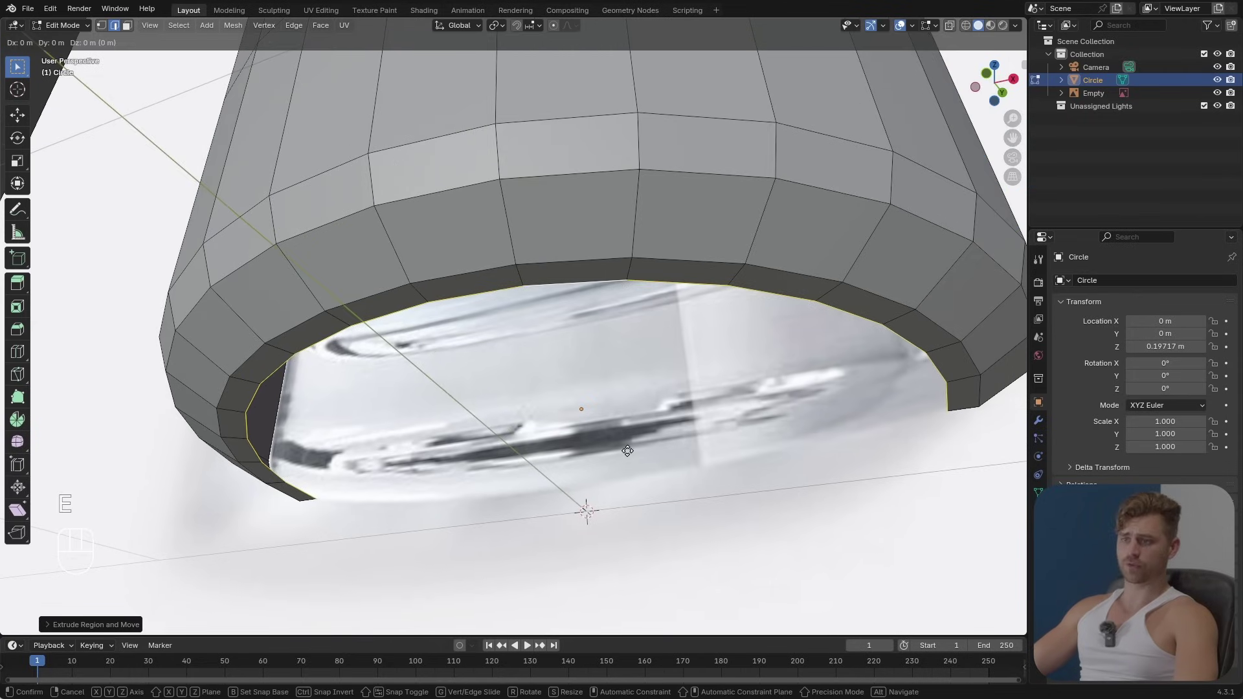
{"action": "key", "text": "s"}
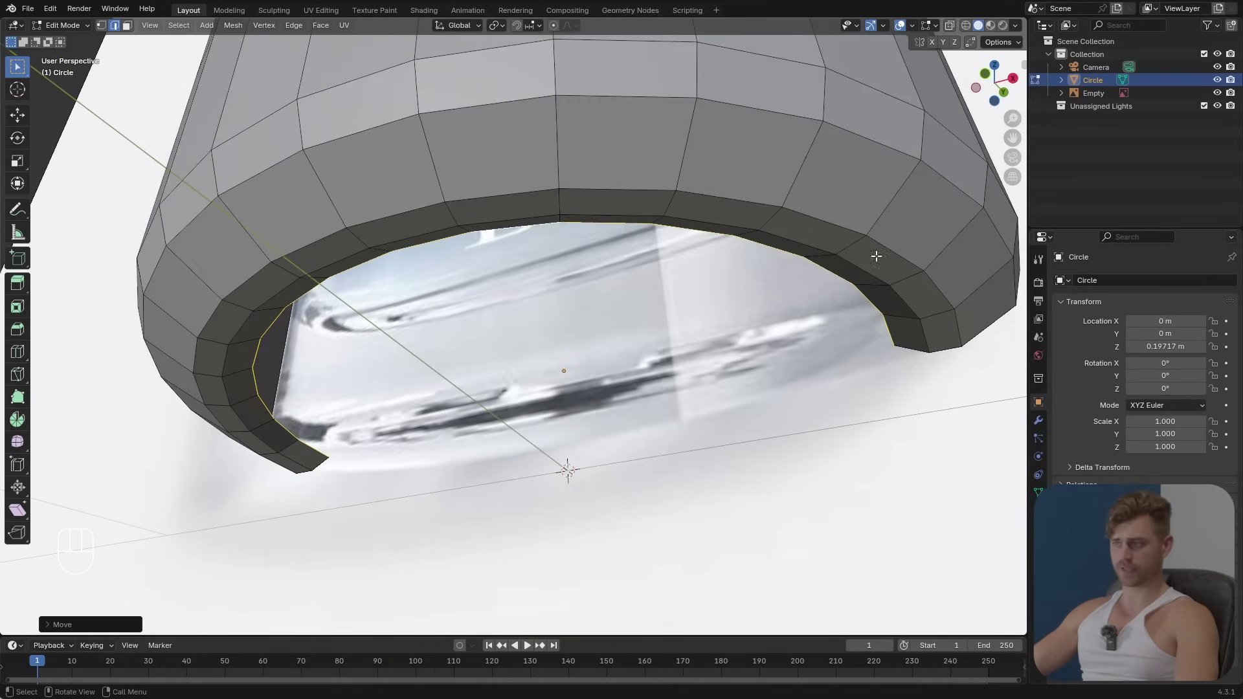
Step: Examine the rounded bottom edge, the open rim and the lower body from the side and from below
{"action": "middle_click_drag", "start_coordinate": [806, 269], "coordinate": [608, 336]}
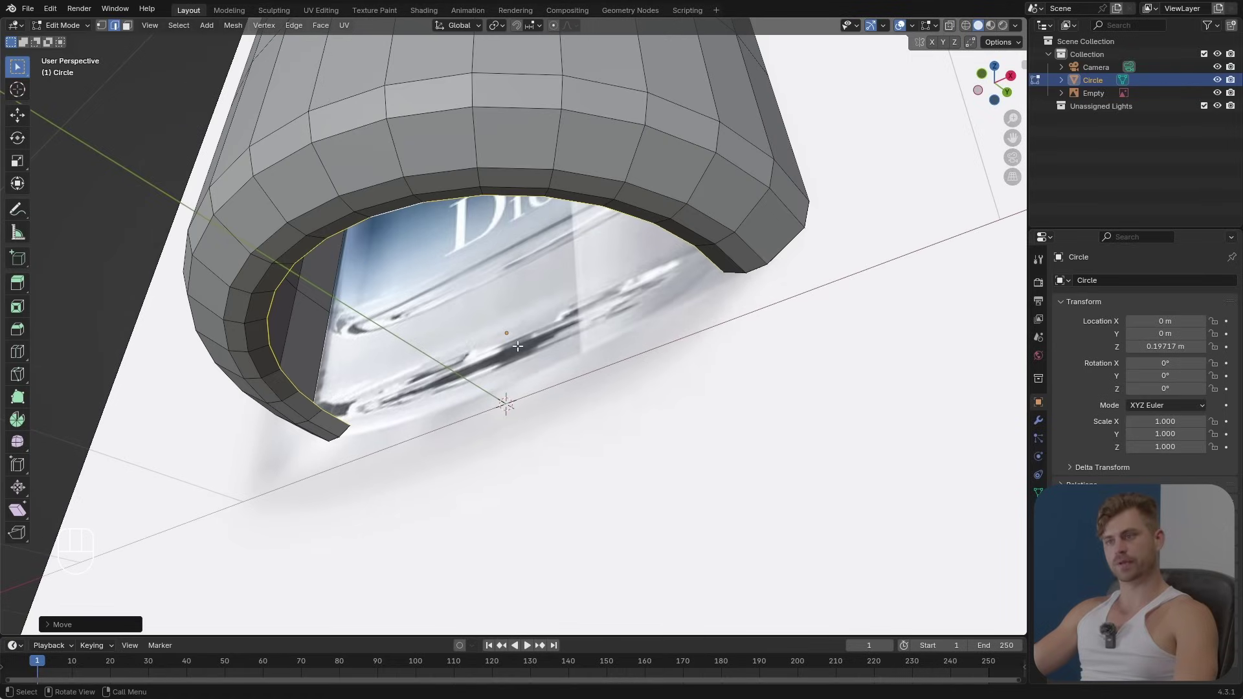
{"action": "scroll", "coordinate": [693, 415], "scroll_direction": "down", "scroll_amount": 6}
{"action": "scroll", "coordinate": [562, 351], "scroll_direction": "up", "scroll_amount": 2}
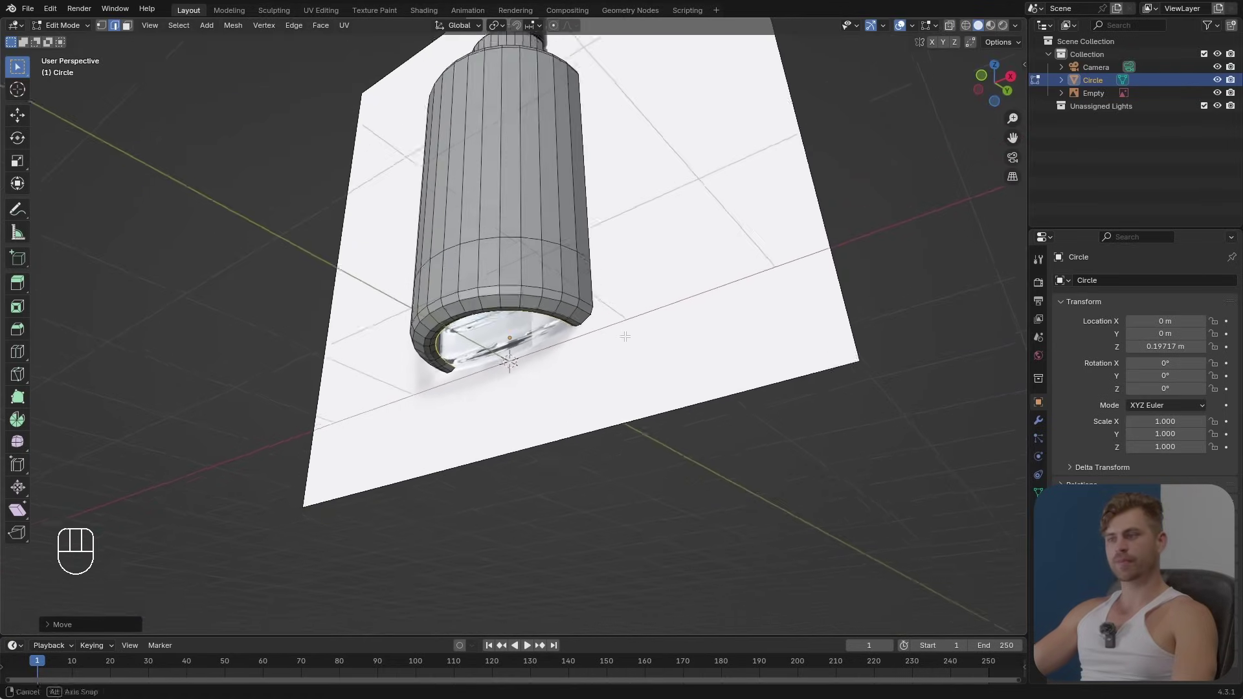
{"action": "middle_click_drag", "start_coordinate": [562, 351], "coordinate": [615, 378]}
{"action": "middle_click_drag", "start_coordinate": [632, 170], "coordinate": [621, 276], "text": "shift"}
{"action": "scroll", "coordinate": [641, 228], "scroll_direction": "up", "scroll_amount": 1}
{"action": "middle_click_drag", "start_coordinate": [674, 285], "coordinate": [613, 391]}
{"action": "middle_click_drag", "start_coordinate": [618, 463], "coordinate": [643, 374], "text": "shift"}
{"action": "scroll", "coordinate": [644, 375], "scroll_direction": "up", "scroll_amount": 2}
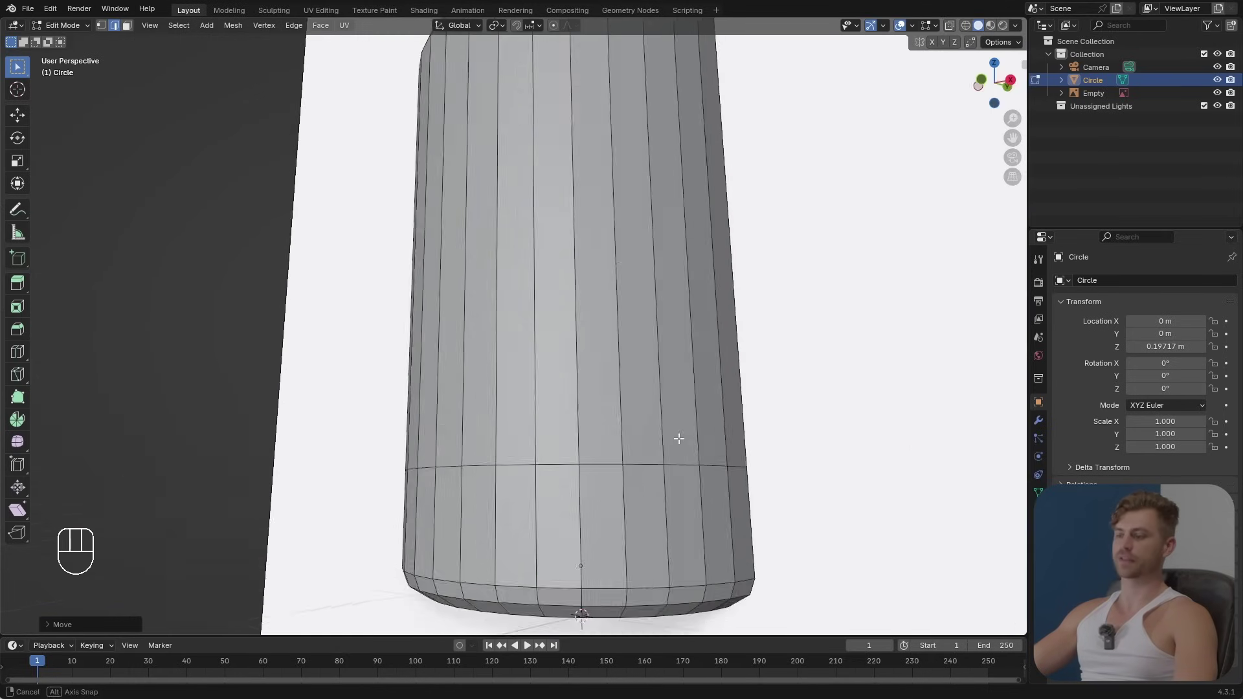
{"action": "middle_click_drag", "start_coordinate": [679, 505], "coordinate": [664, 372]}
{"action": "middle_click_drag", "start_coordinate": [663, 372], "coordinate": [638, 382]}
{"action": "scroll", "coordinate": [638, 382], "scroll_direction": "up", "scroll_amount": 3}
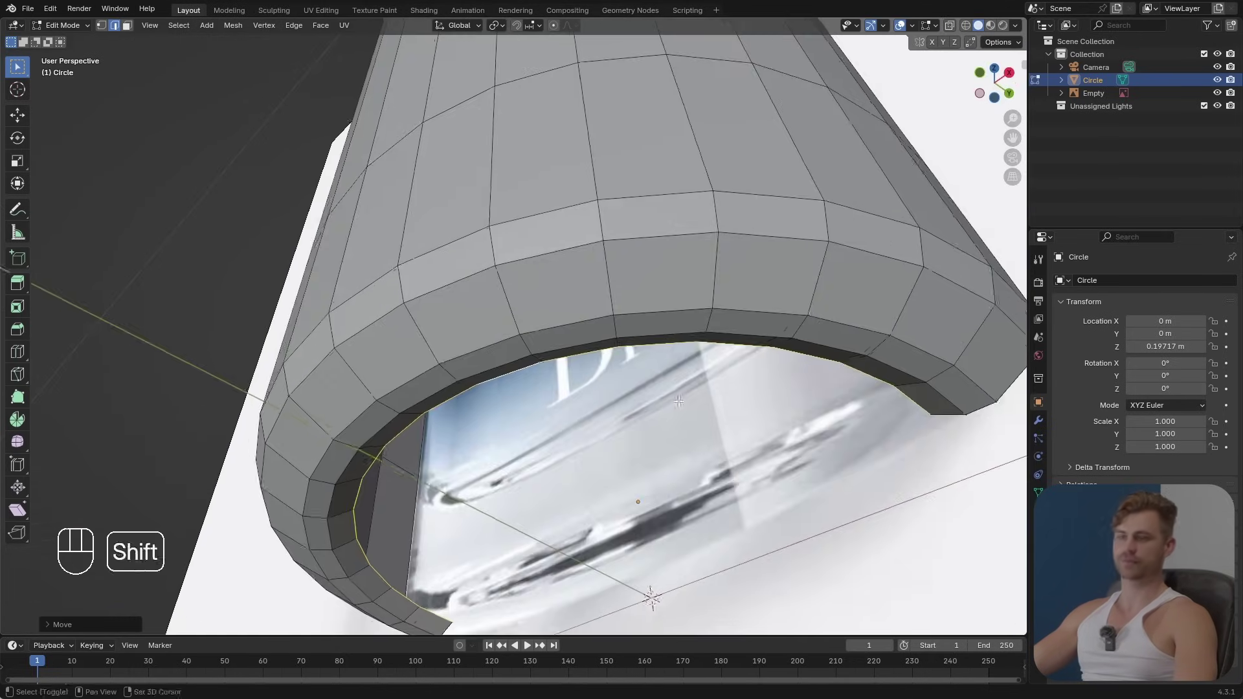
{"action": "middle_click_drag", "start_coordinate": [687, 469], "coordinate": [650, 332], "text": "shift"}
{"action": "middle_click_drag", "start_coordinate": [650, 331], "coordinate": [631, 329]}
{"action": "middle_click_drag", "start_coordinate": [631, 329], "coordinate": [626, 378], "text": "shift"}
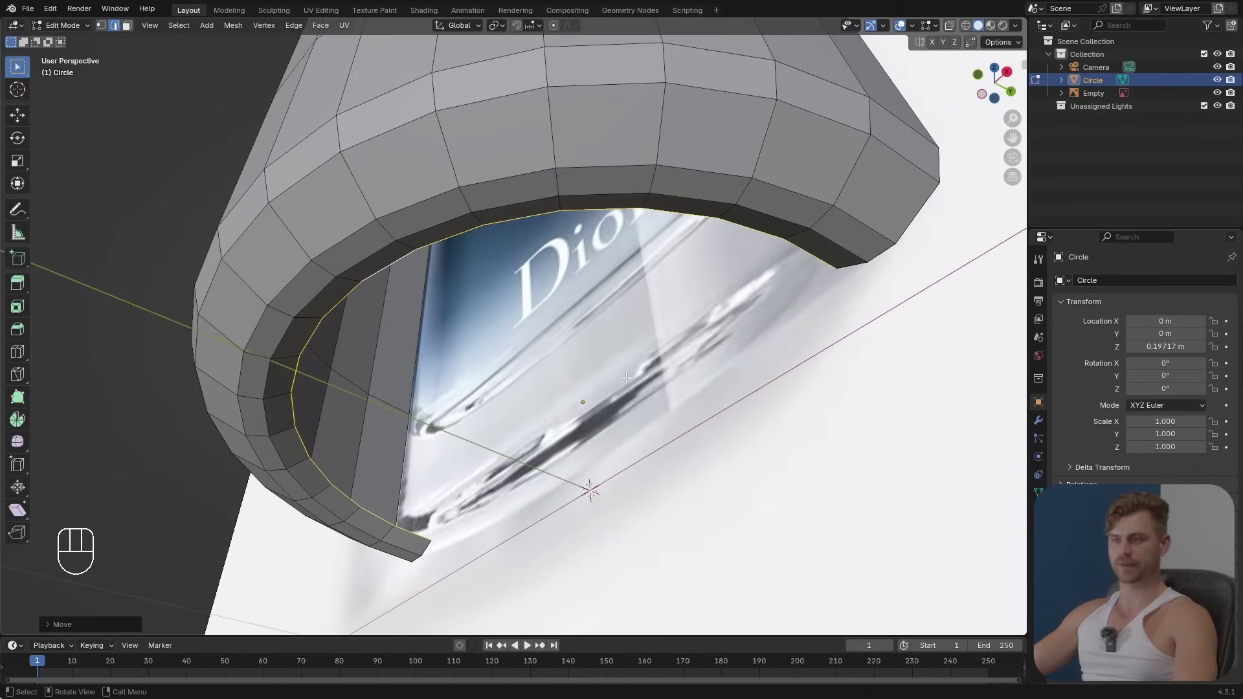
Step: Extrude and scale the inner edge loop repeatedly into concentric rings toward the base's centre, and fill the remaining small hole with a face
{"action": "key", "text": "e"}
{"action": "key", "text": "s"}
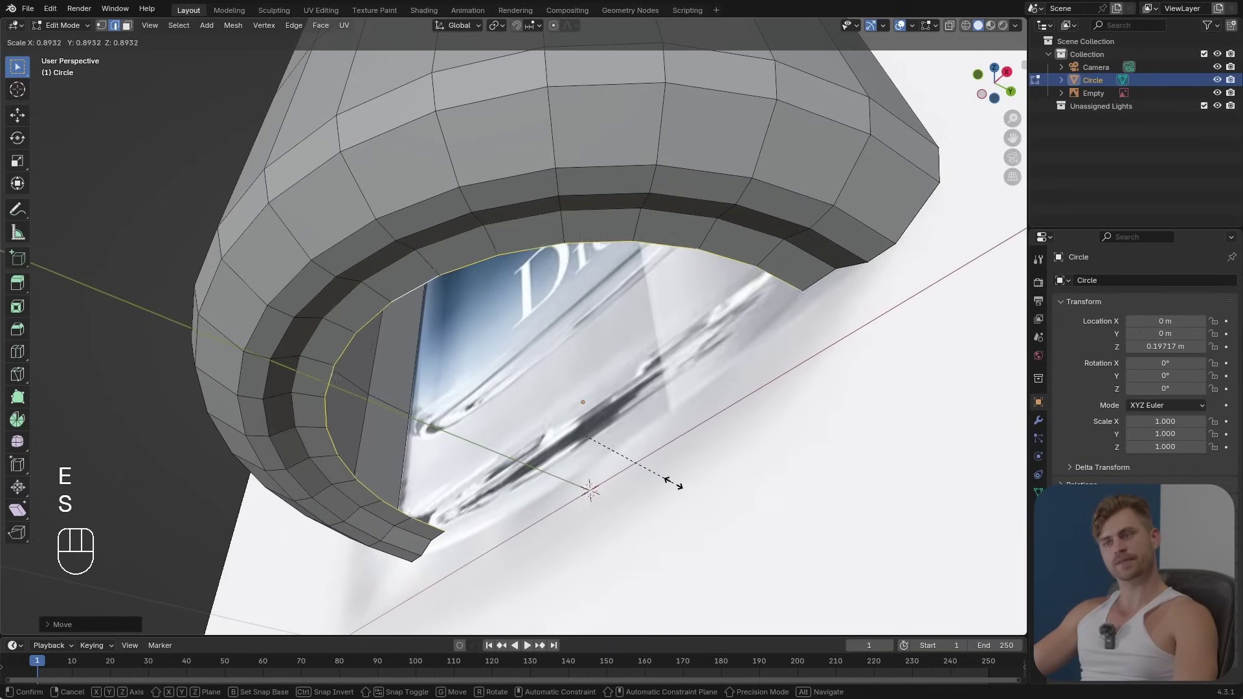
{"action": "left_click", "coordinate": [674, 488]}
{"action": "key", "text": "e"}
{"action": "key", "text": "s"}
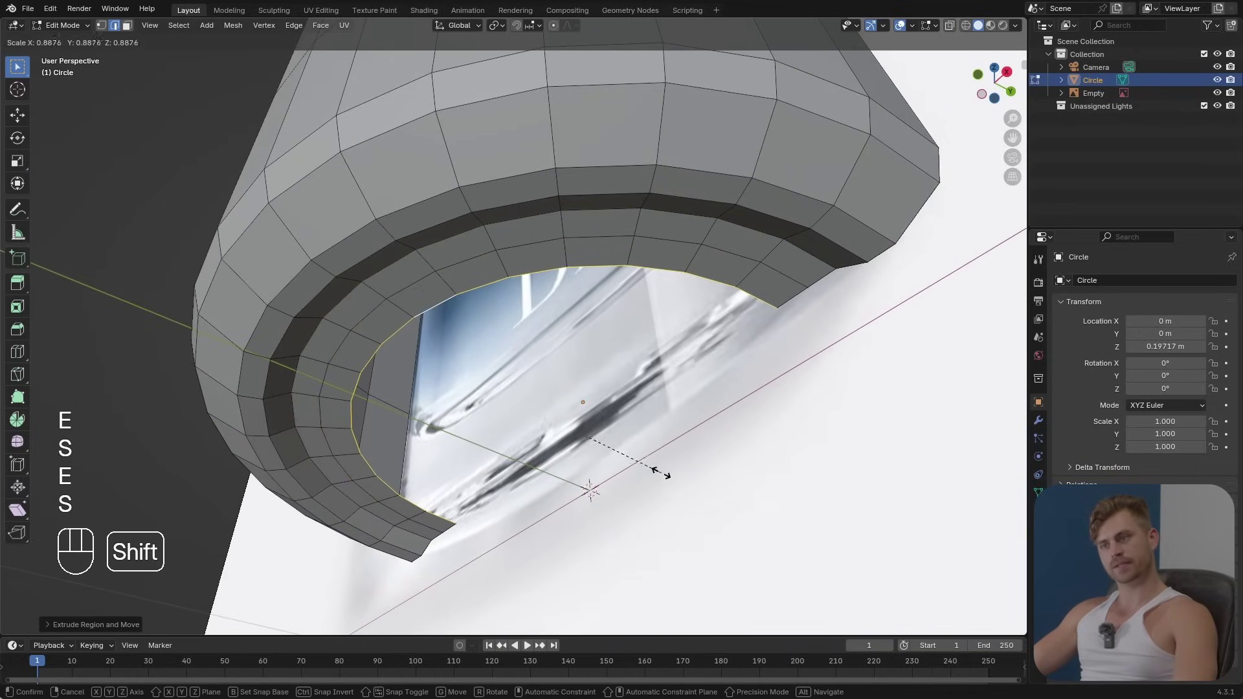
{"action": "left_click", "coordinate": [593, 433]}
{"action": "key", "text": "e"}
{"action": "key", "text": "s"}
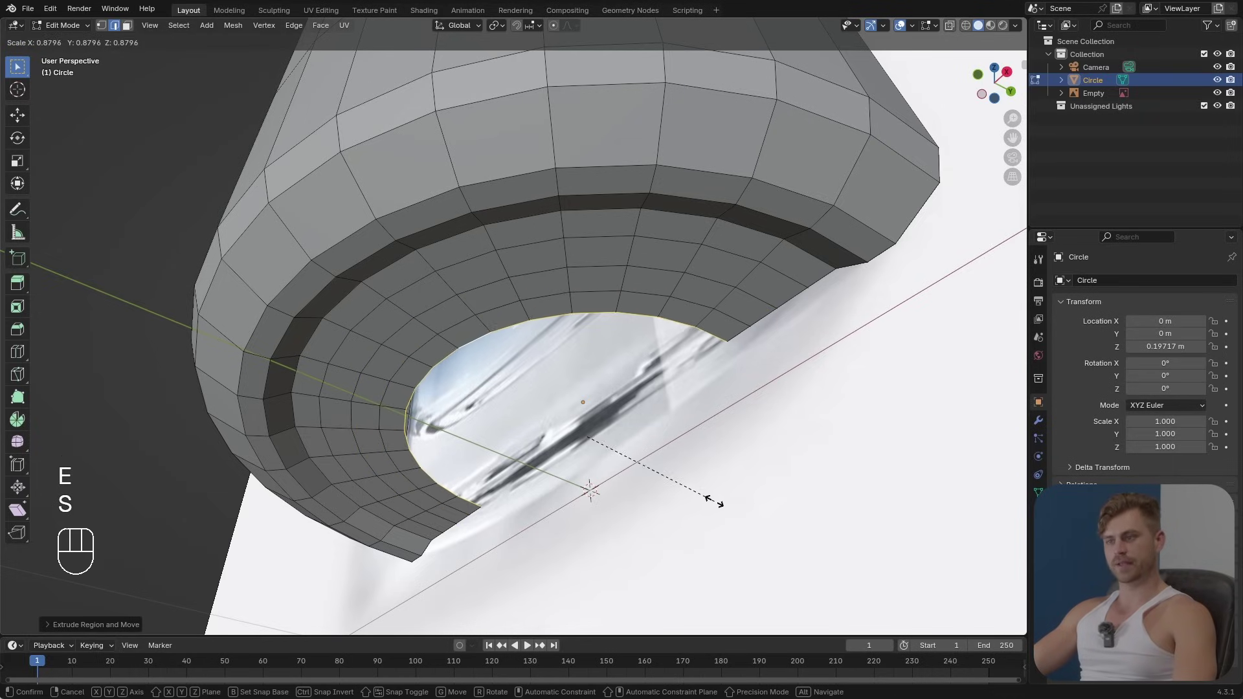
{"action": "left_click", "coordinate": [717, 505]}
{"action": "key", "text": "e"}
{"action": "key", "text": "s"}
{"action": "left_click", "coordinate": [742, 514]}
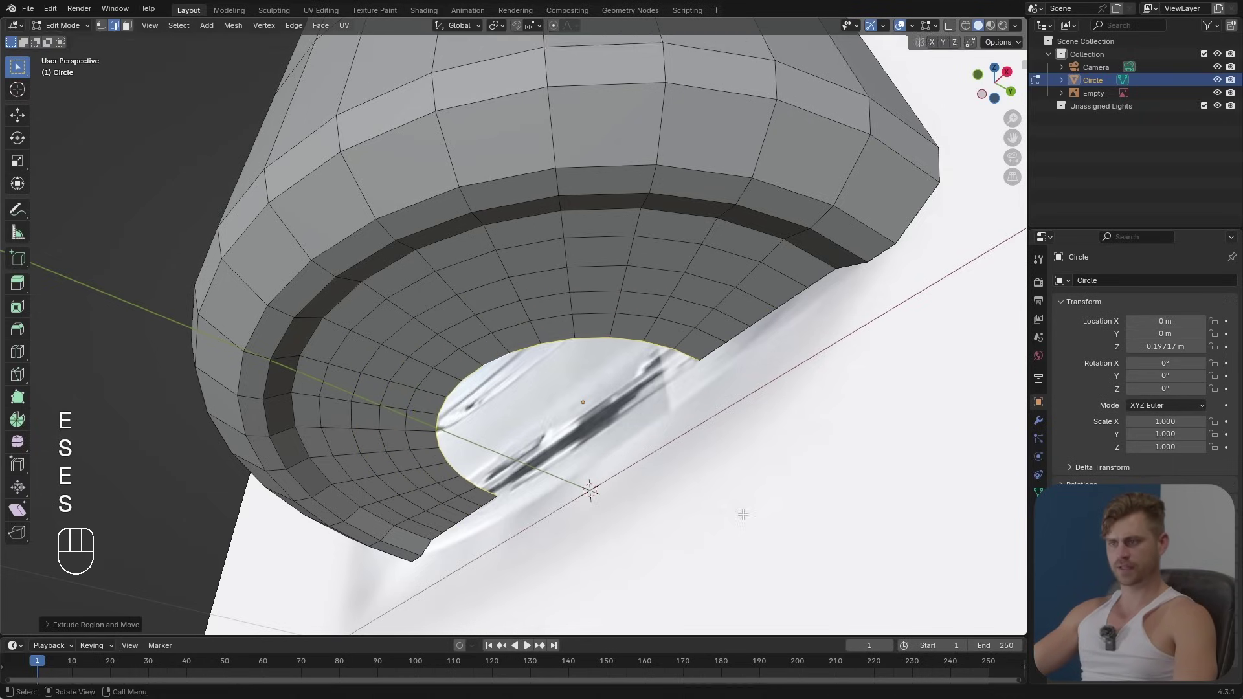
{"action": "key", "text": "e"}
{"action": "key", "text": "s"}
{"action": "left_click", "coordinate": [754, 522]}
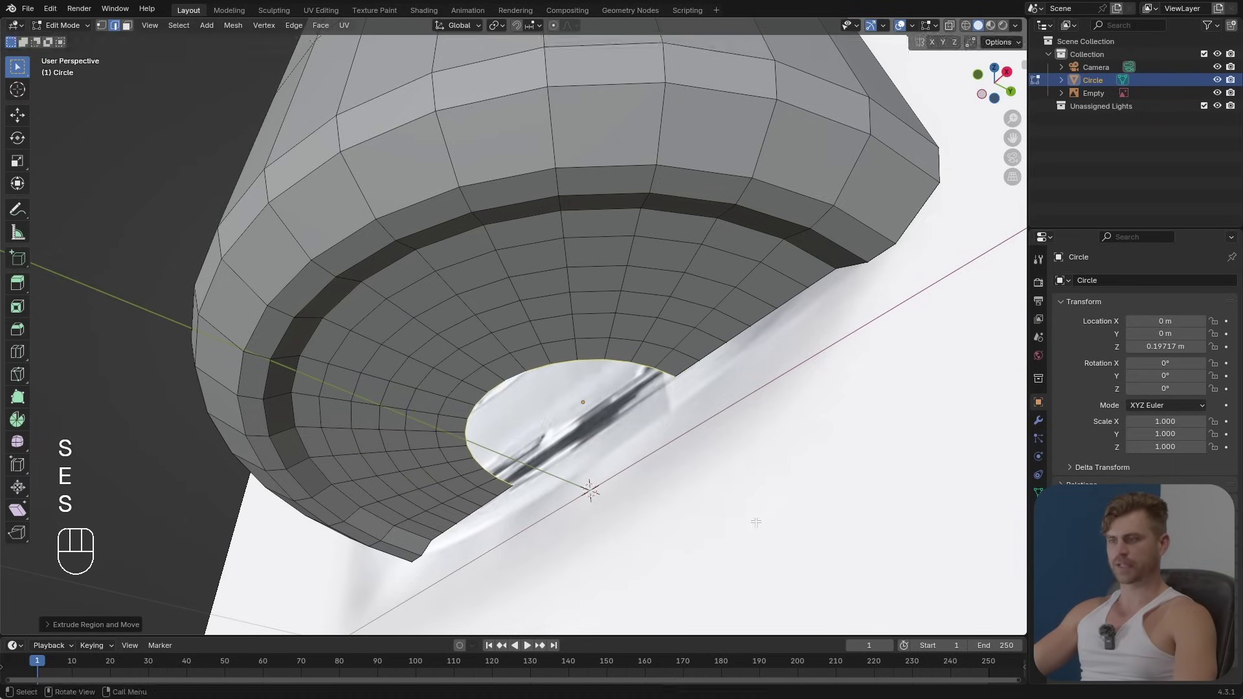
{"action": "key", "text": "e"}
{"action": "key", "text": "s"}
{"action": "left_click", "coordinate": [712, 516]}
{"action": "key", "text": "e"}
{"action": "key", "text": "s"}
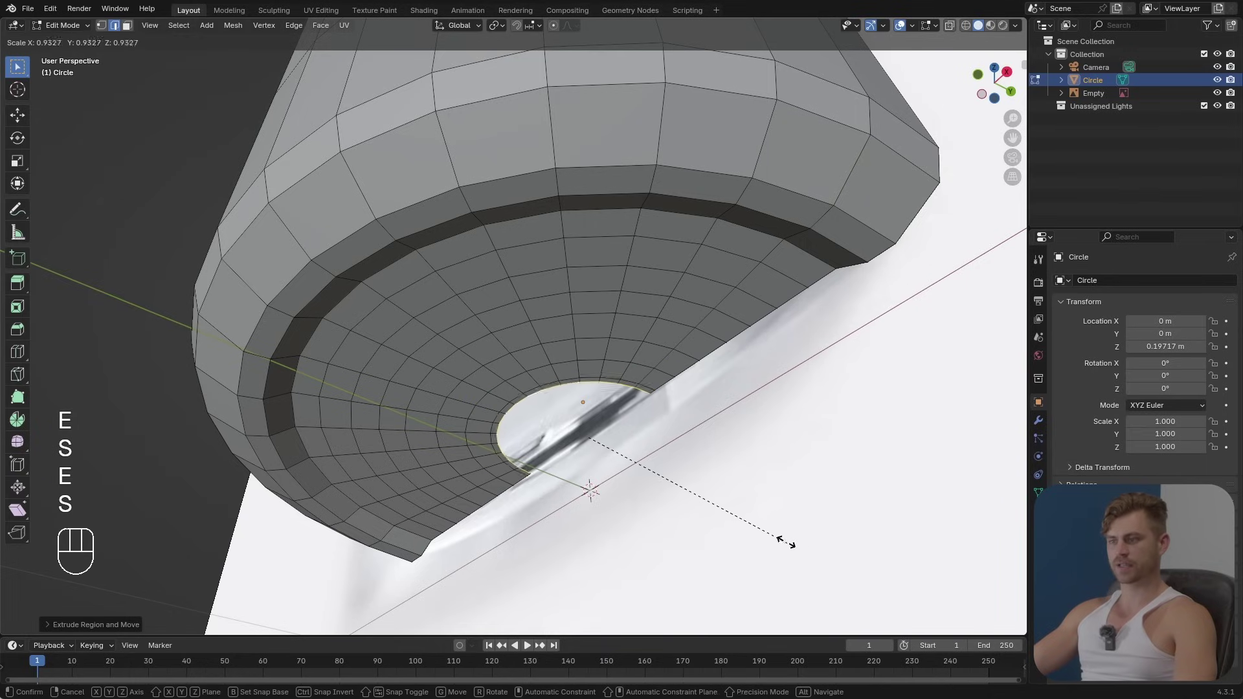
{"action": "left_click", "coordinate": [740, 531]}
{"action": "key", "text": "e"}
{"action": "key", "text": "s"}
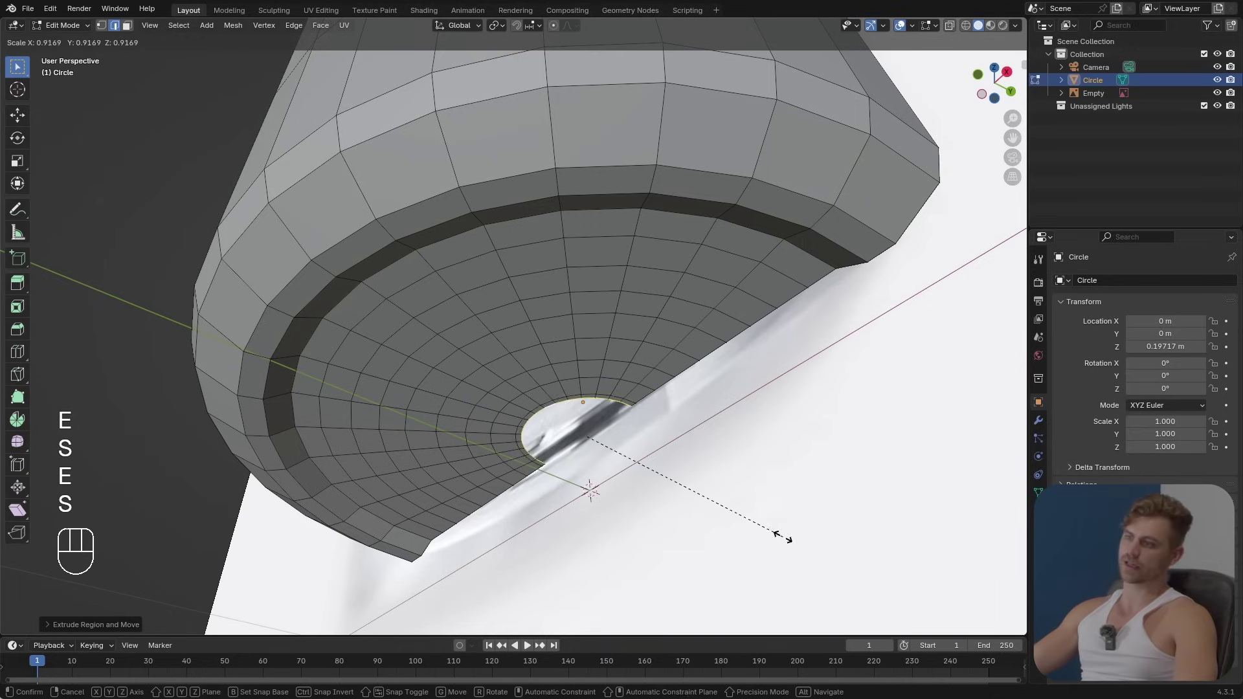
{"action": "left_click", "coordinate": [703, 516]}
{"action": "key", "text": "f"}
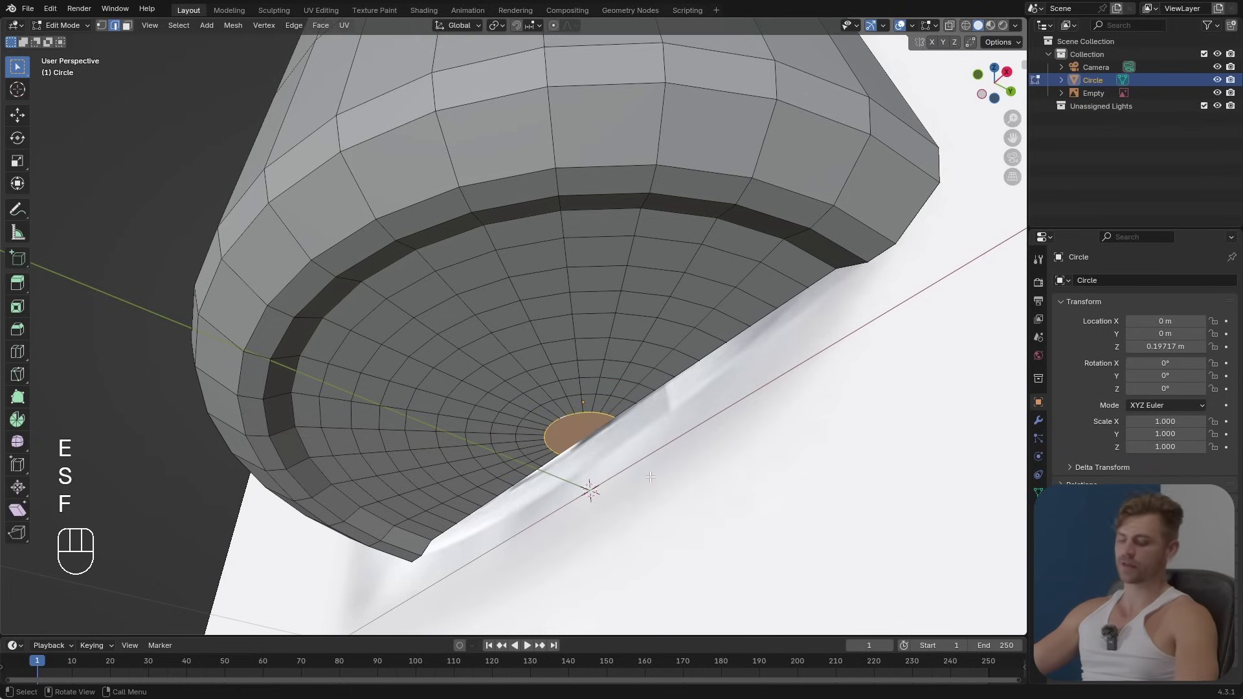
Step: With smooth proportional editing sized about 0.51 m, move the base's centre face up along Z by about 0.04 m
{"action": "key", "text": "g"}
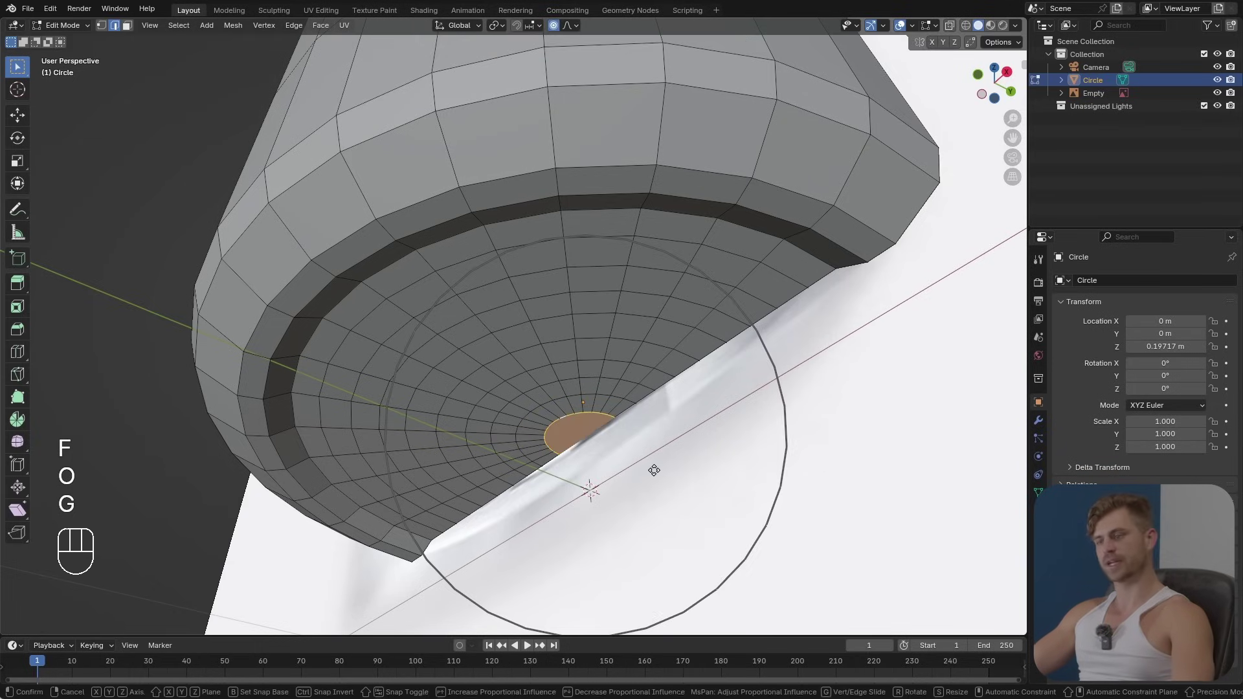
{"action": "key", "text": "z"}
{"action": "scroll", "coordinate": [668, 451], "scroll_direction": "down", "scroll_amount": 3}
{"action": "scroll", "coordinate": [670, 452], "scroll_direction": "down", "scroll_amount": 1}
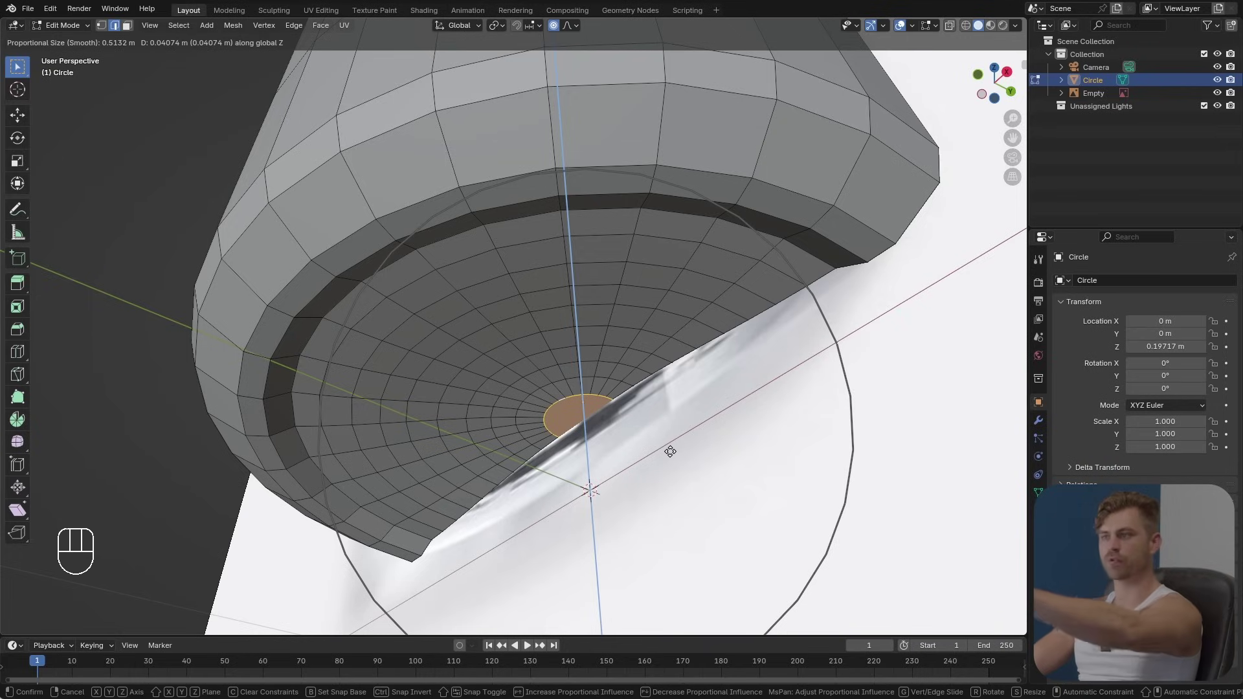
{"action": "left_click", "coordinate": [670, 452]}
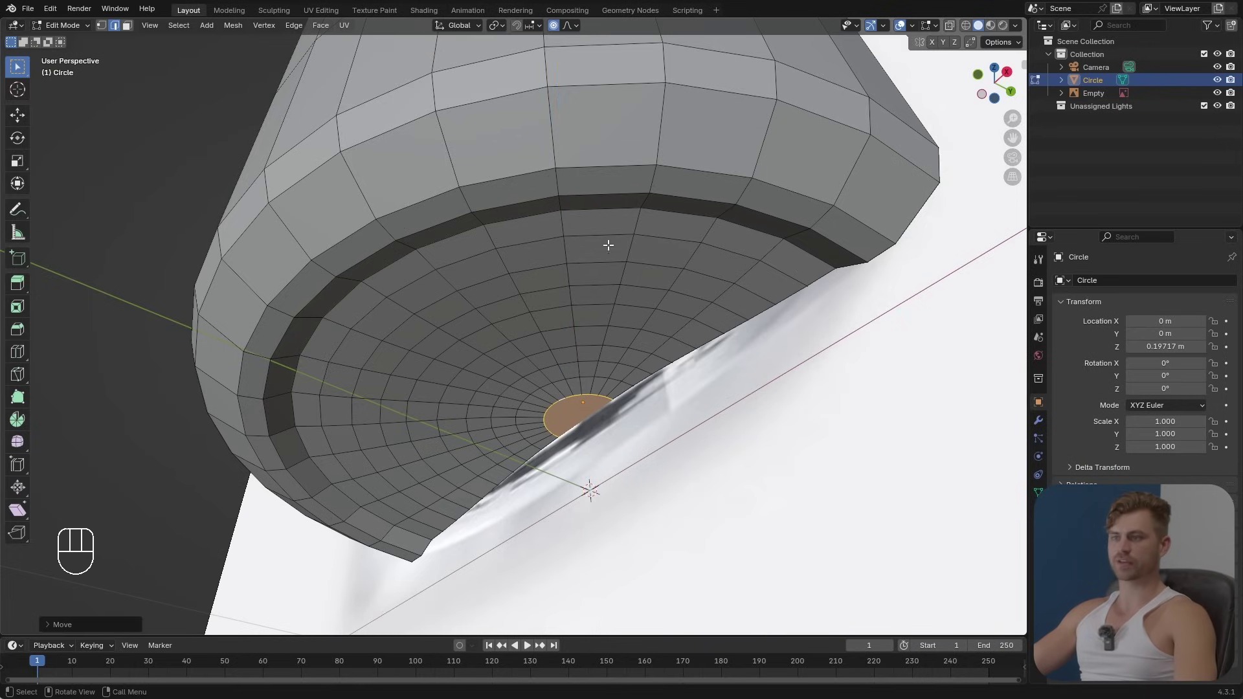
Step: Raise the centre face along Z by about 0.07 m more with proportional editing and fine-tune its height to deepen the concave base
{"action": "middle_click_drag", "start_coordinate": [621, 390], "coordinate": [622, 416]}
{"action": "key", "text": "g"}
{"action": "key", "text": "z"}
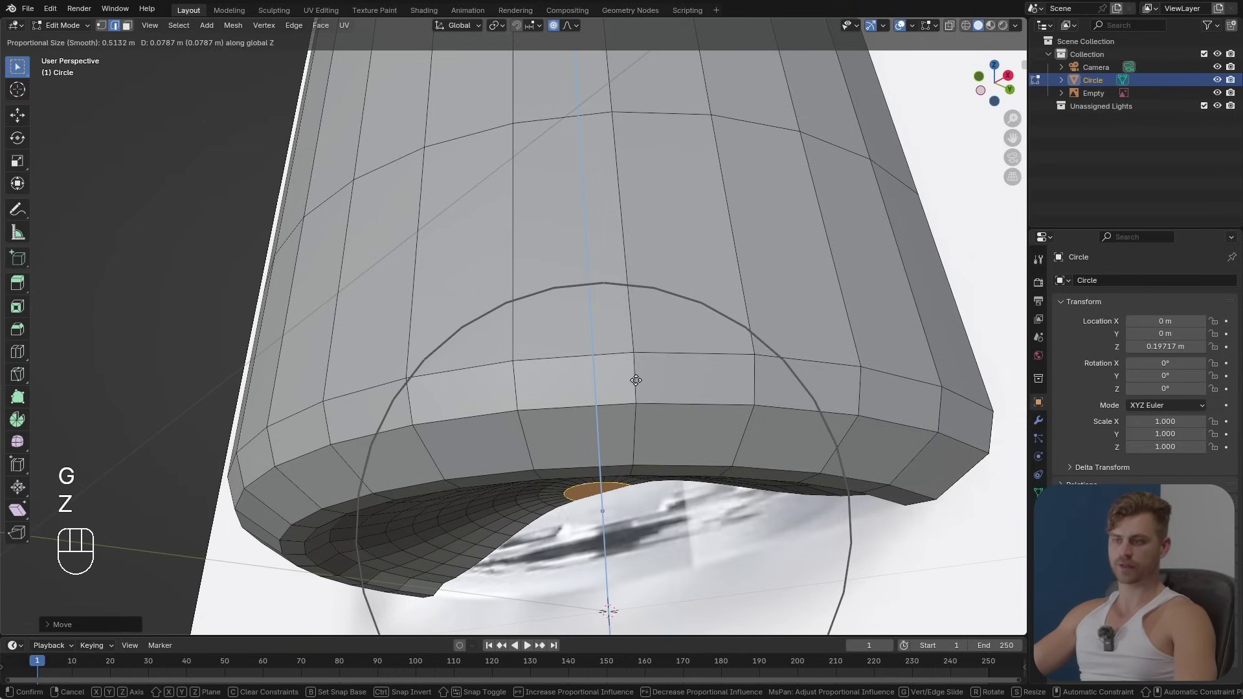
{"action": "scroll", "coordinate": [636, 380], "scroll_direction": "down", "scroll_amount": 1}
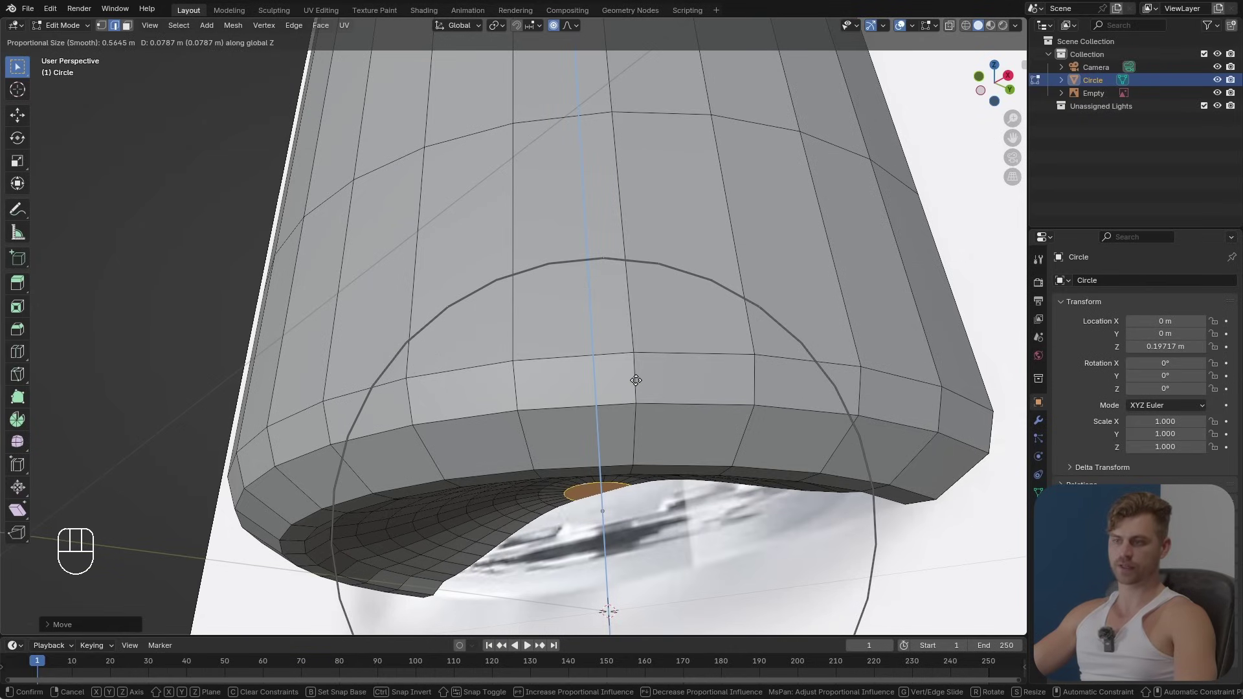
{"action": "scroll", "coordinate": [636, 380], "scroll_direction": "up", "scroll_amount": 1}
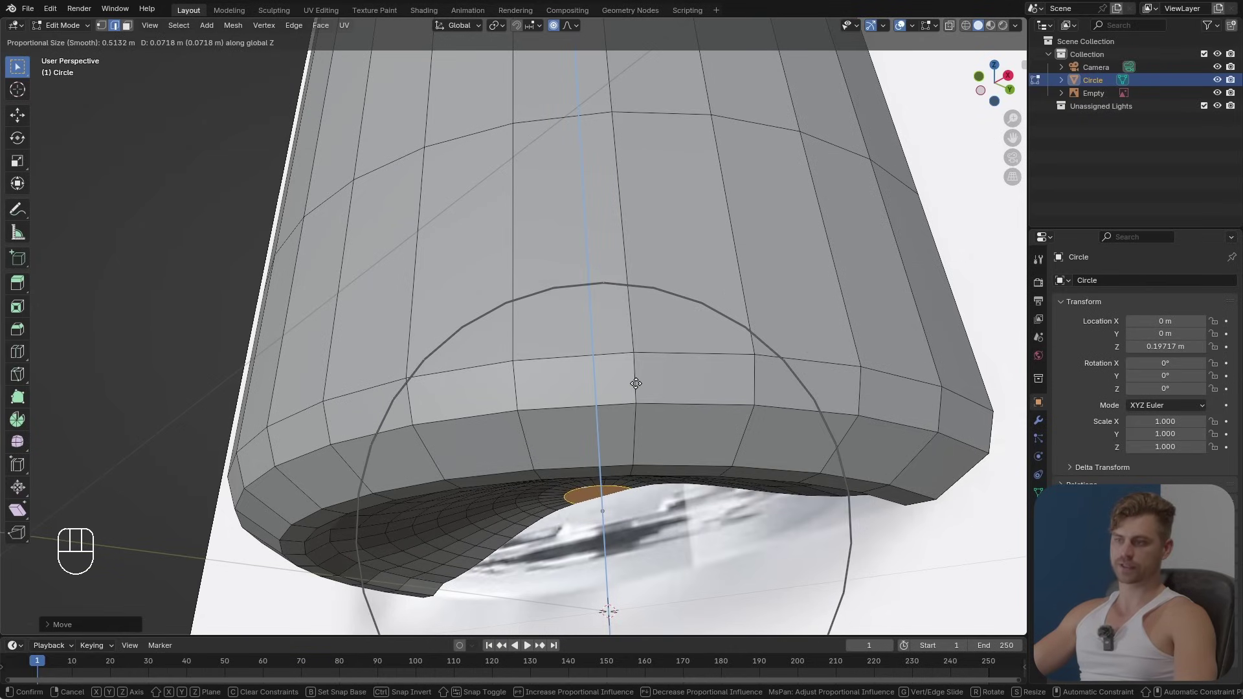
{"action": "left_click", "coordinate": [635, 385]}
{"action": "middle_click_drag", "start_coordinate": [635, 384], "coordinate": [670, 421]}
{"action": "middle_click_drag", "start_coordinate": [674, 479], "coordinate": [655, 400], "text": "shift"}
{"action": "key", "text": "g"}
{"action": "key", "text": "z"}
{"action": "left_click", "coordinate": [646, 396]}
Step: Select the loop of narrow flat rim faces on the underside and scale it along Z with proportional editing off
{"action": "key", "text": "3"}
{"action": "left_click", "coordinate": [669, 409], "text": "alt"}
{"action": "key", "text": "s"}
{"action": "key", "text": "z"}
{"action": "left_click", "coordinate": [654, 401]}
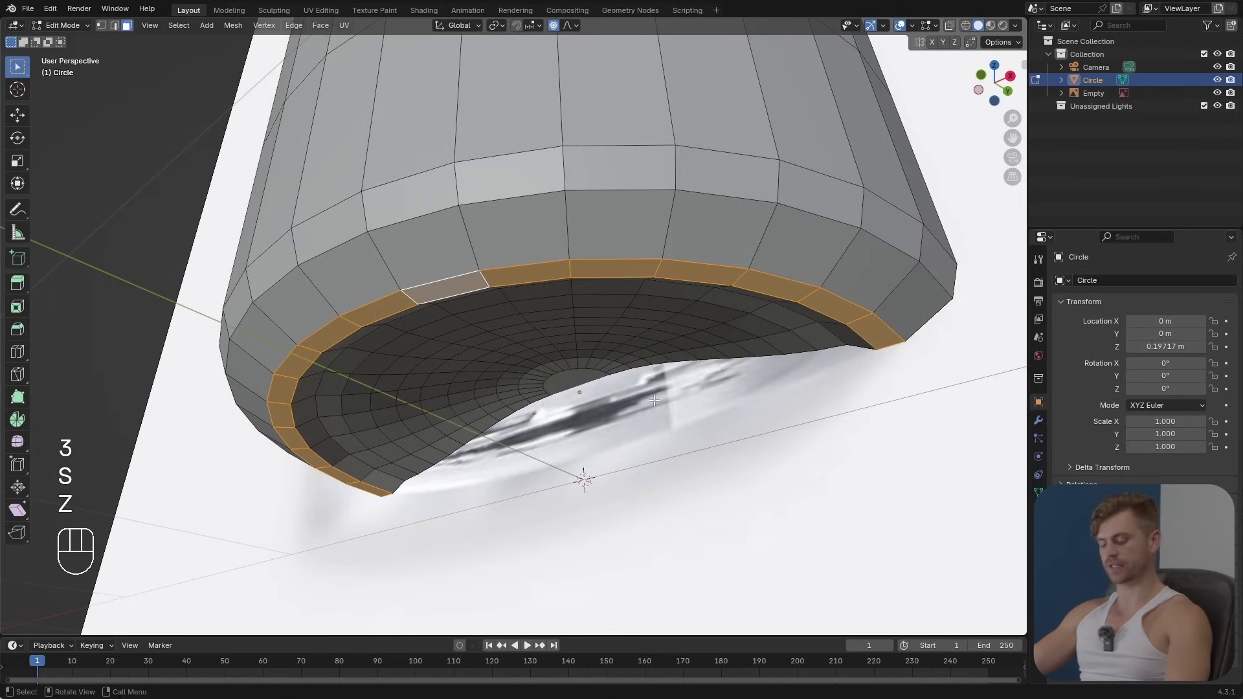
{"action": "key", "text": "s"}
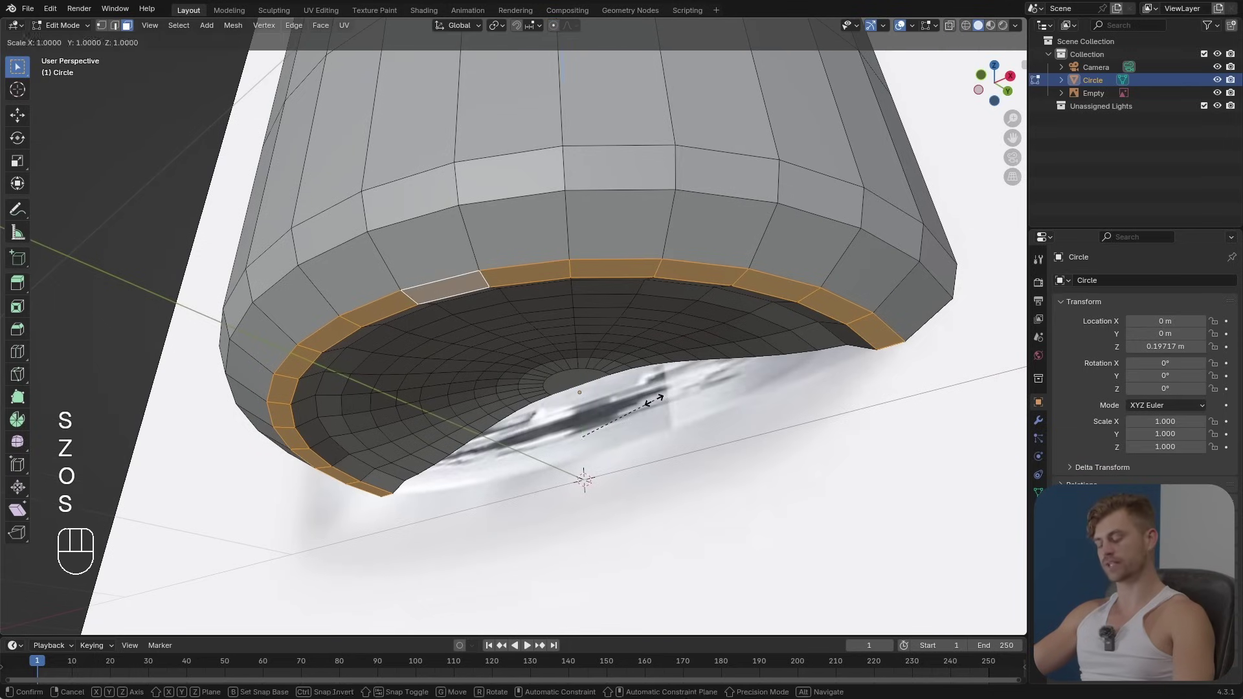
{"action": "key", "text": "z"}
{"action": "key", "text": "o"}
{"action": "left_click", "coordinate": [654, 401]}
Step: Return to Object Mode, bring the neck and cap into front view and save the project file
{"action": "middle_click_drag", "start_coordinate": [654, 401], "coordinate": [622, 430]}
{"action": "scroll", "coordinate": [667, 409], "scroll_direction": "down", "scroll_amount": 6}
{"action": "key", "text": "Tab"}
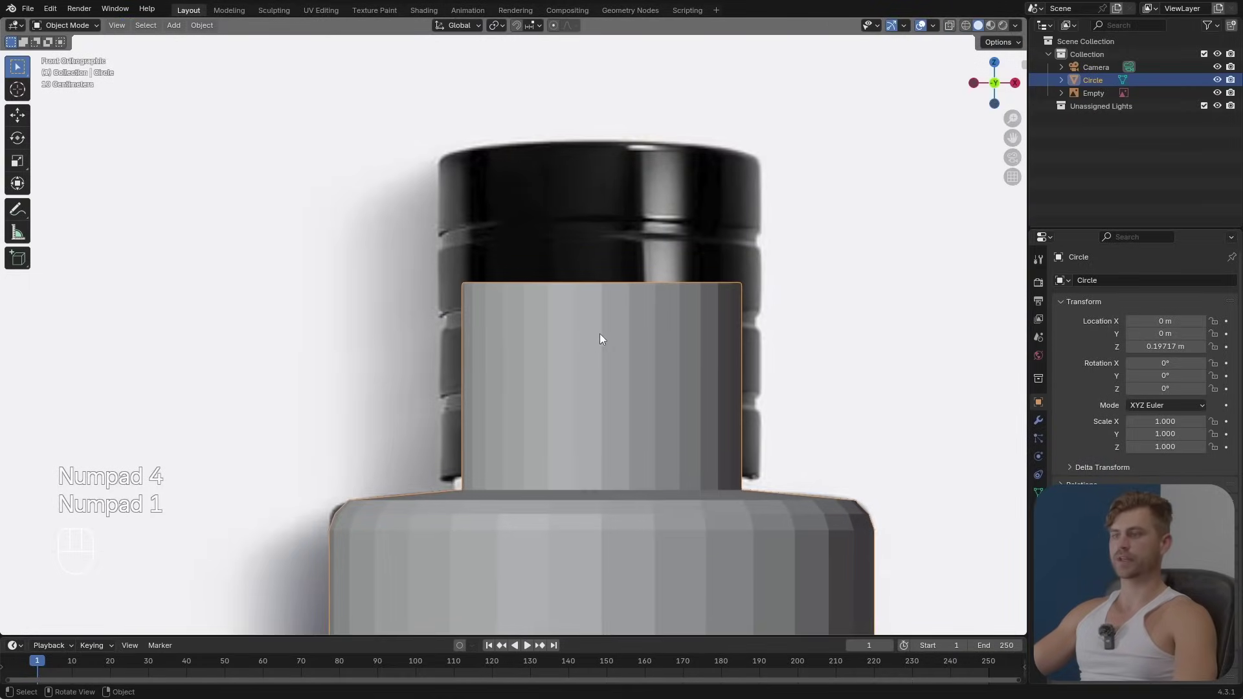
{"action": "middle_click_drag", "start_coordinate": [599, 333], "coordinate": [622, 361], "text": "shift"}
{"action": "key", "text": "ctrl+s"}
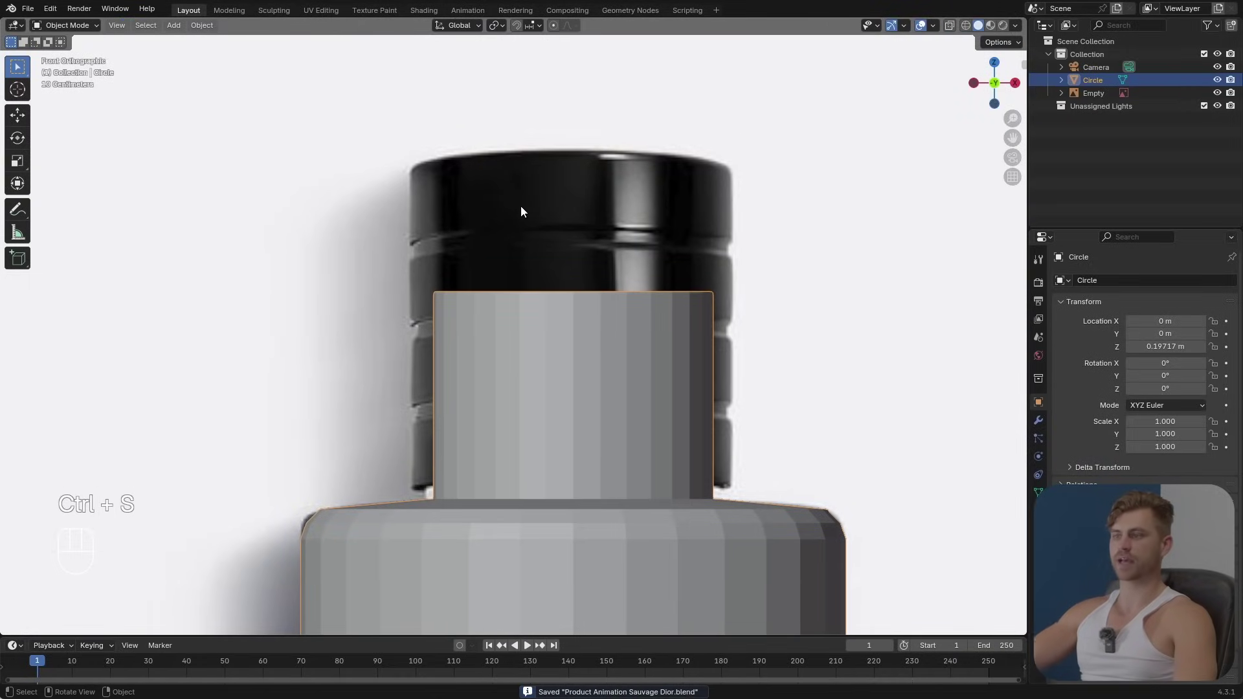
Step: Select the edge loop at the base of the neck in Edit Mode, duplicate it in place and separate the selection into its own object
{"action": "middle_click_drag", "start_coordinate": [549, 301], "coordinate": [569, 402], "text": "shift"}
{"action": "key", "text": "Tab"}
{"action": "key", "text": "2"}
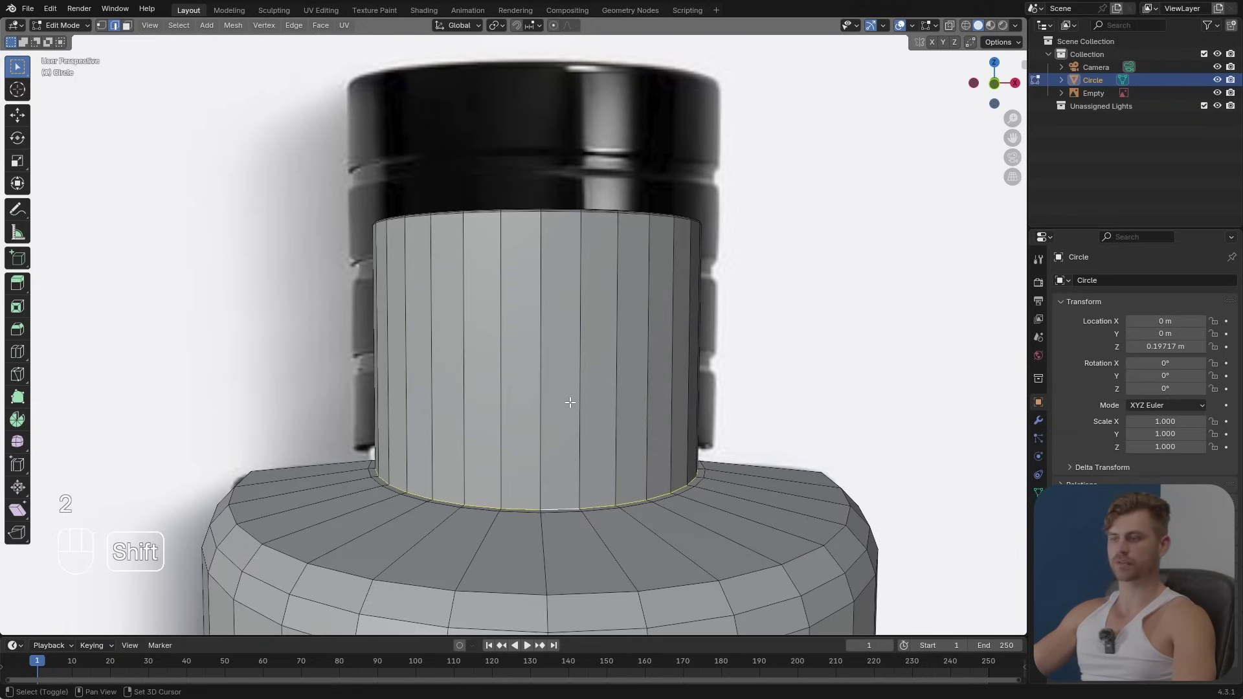
{"action": "key", "text": "shift+d"}
{"action": "right_click", "coordinate": [627, 443]}
{"action": "key", "text": "p"}
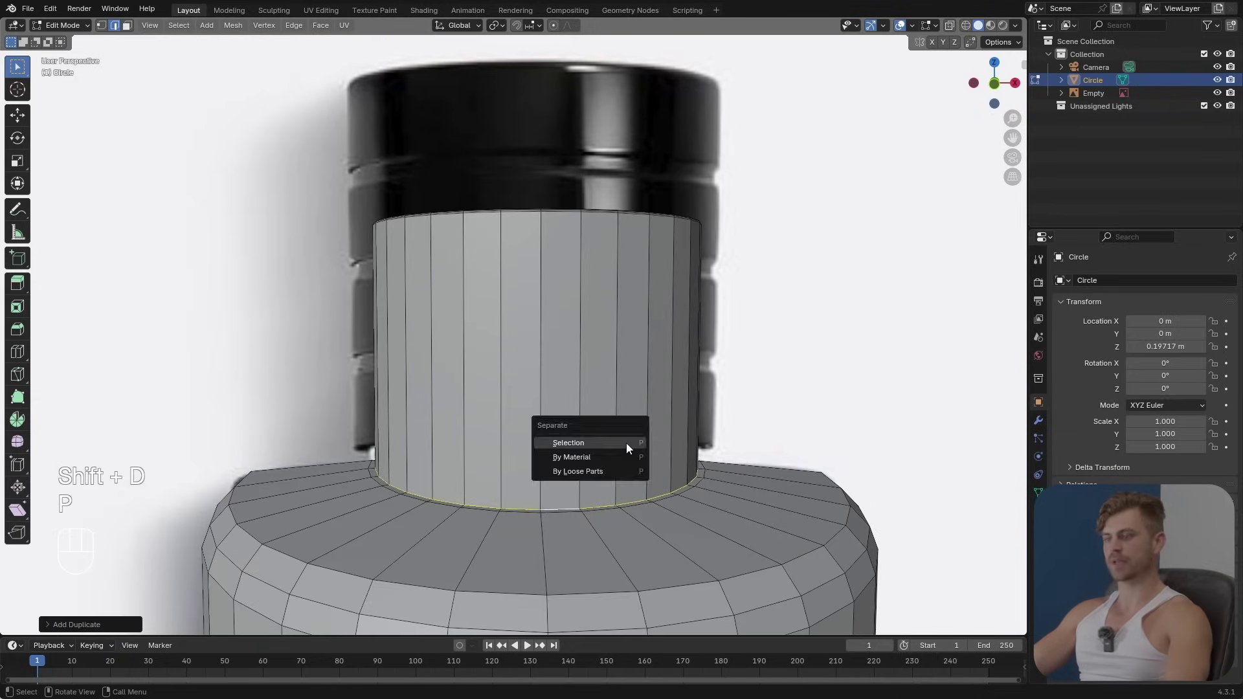
{"action": "left_click", "coordinate": [627, 442]}
Step: Return to Object Mode, select the separated neck loop and move it up along Z by about 0.028 m
{"action": "key", "text": "Tab"}
{"action": "left_click", "coordinate": [638, 500]}
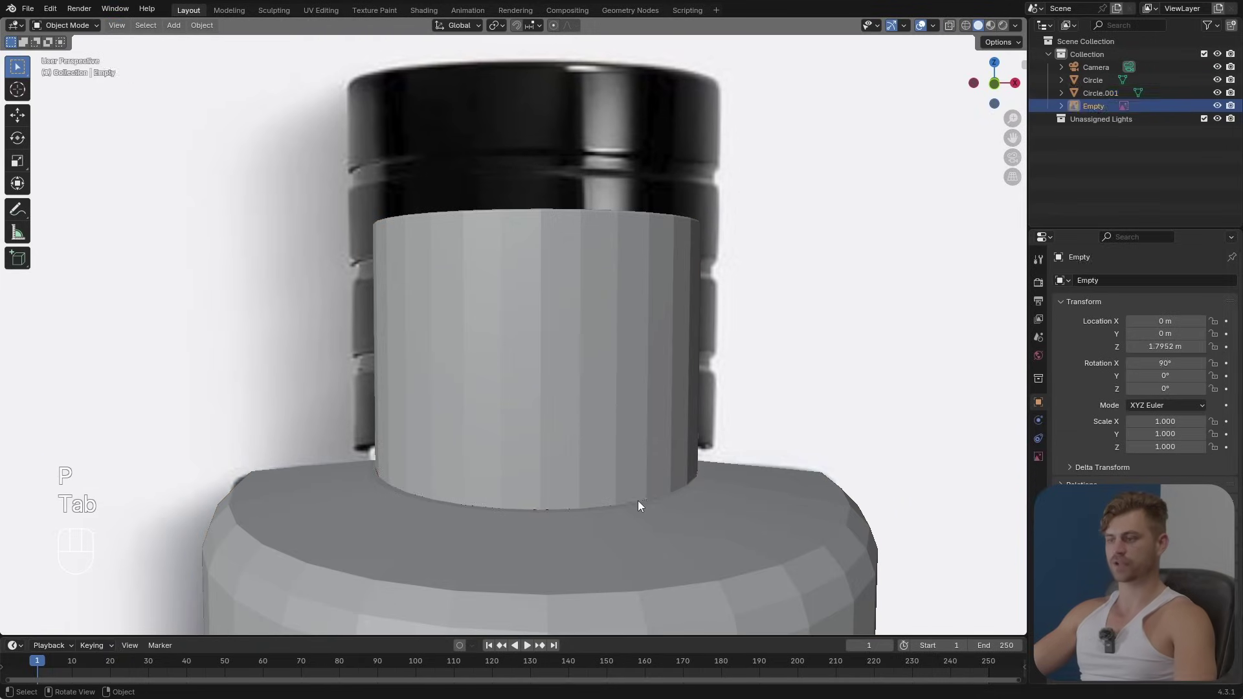
{"action": "left_click", "coordinate": [638, 500]}
{"action": "key", "text": "g"}
{"action": "key", "text": "z"}
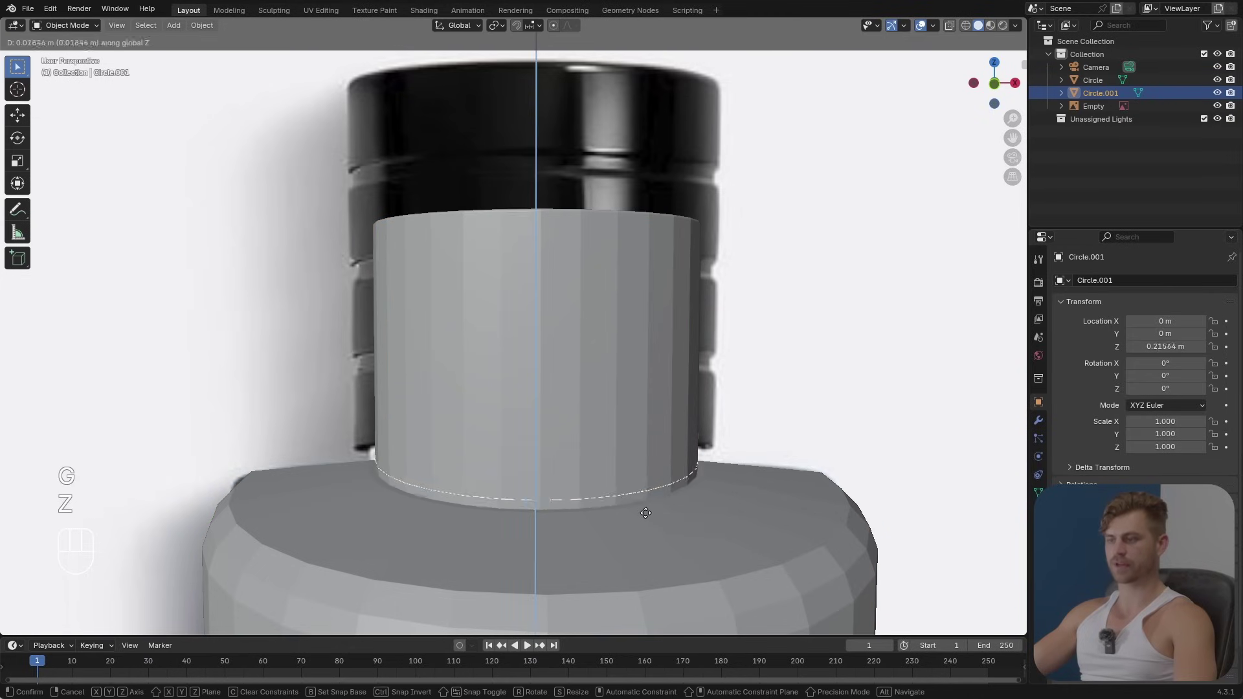
{"action": "left_click", "coordinate": [647, 511]}
Step: Set the origin of the separated loop to its own geometry
{"action": "key", "text": "s"}
{"action": "right_click", "coordinate": [659, 512]}
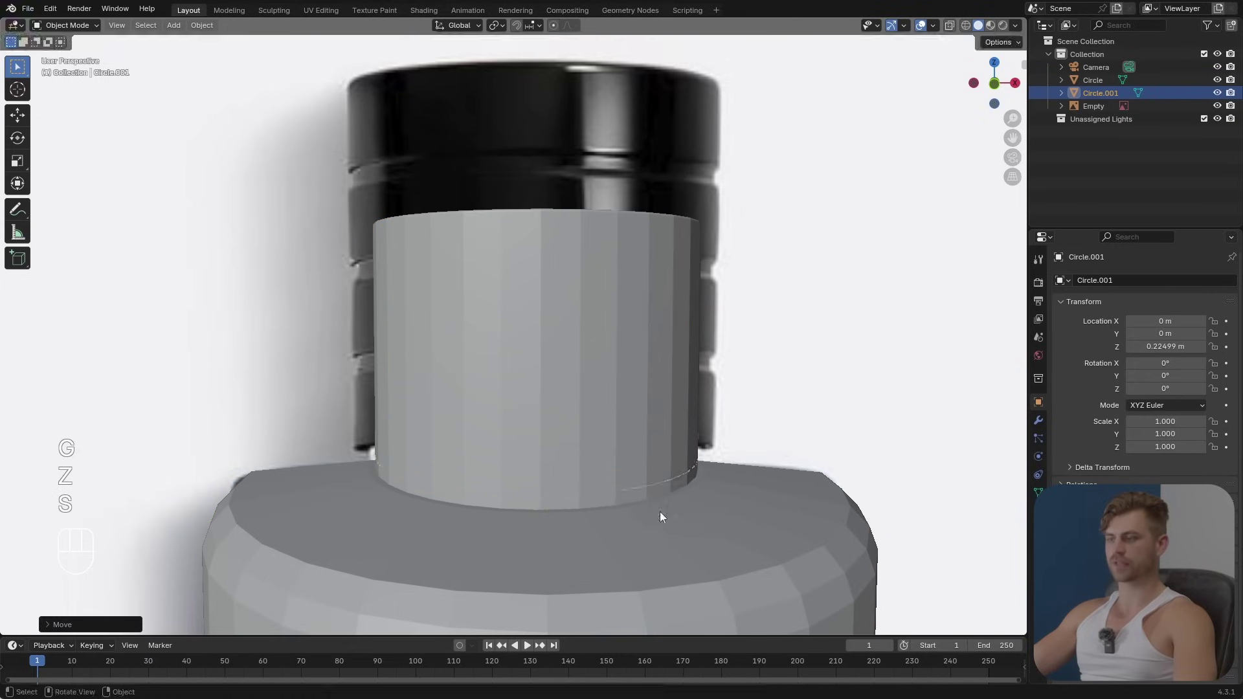
{"action": "key", "text": "Tab"}
{"action": "key", "text": "Tab"}
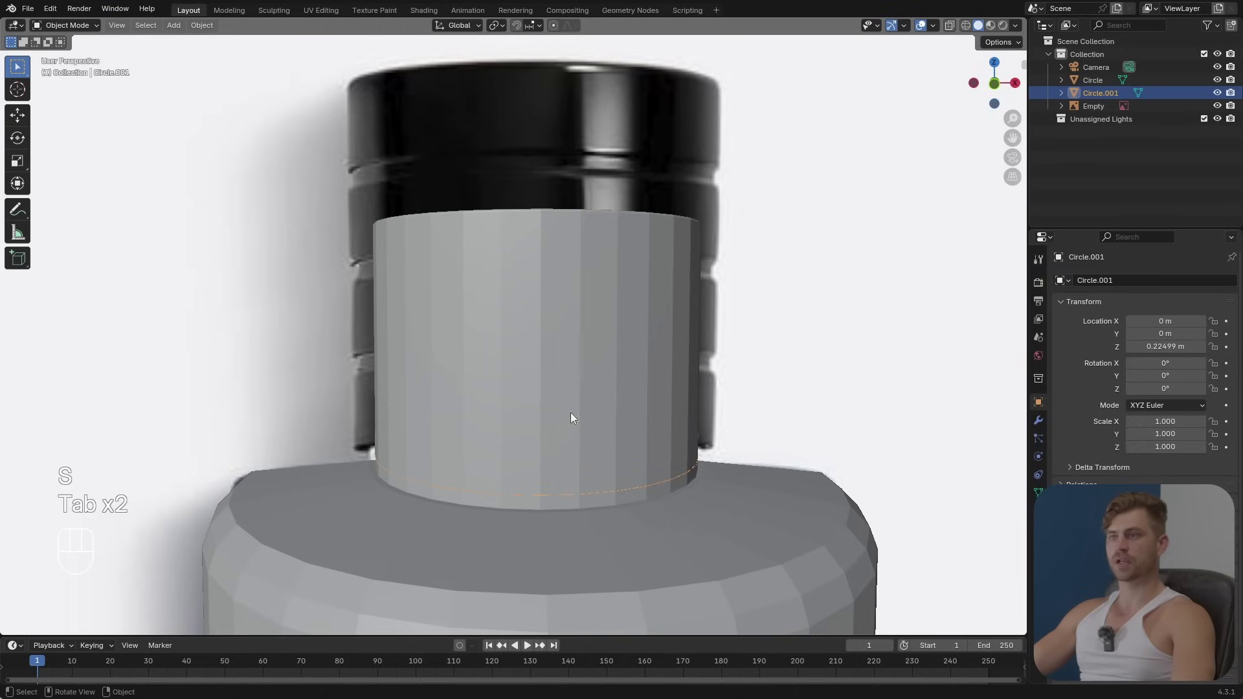
{"action": "left_click", "coordinate": [197, 26]}
{"action": "mouse_move", "coordinate": [246, 55]}
{"action": "left_click", "coordinate": [364, 68]}
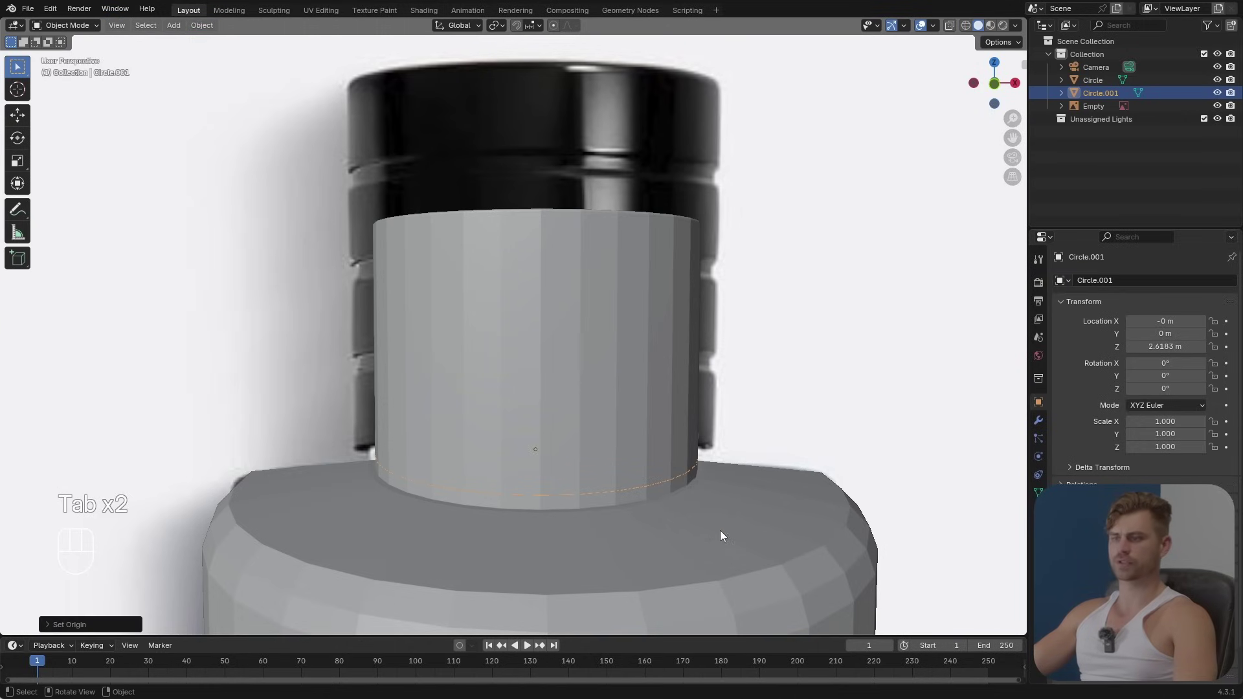
Step: Scale the loop to about 1.151 in front view so it matches the cap's width in the reference
{"action": "key", "text": "s"}
{"action": "left_click", "coordinate": [881, 543]}
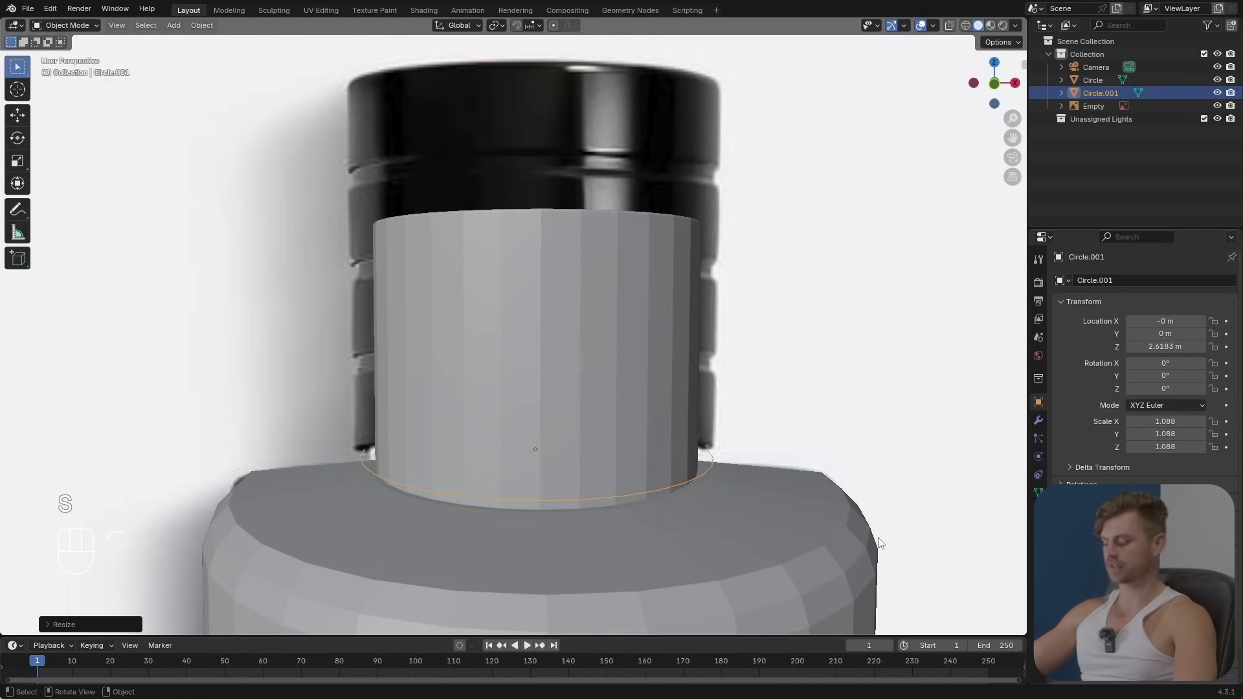
{"action": "key", "text": "KP_1"}
{"action": "middle_click_drag", "start_coordinate": [798, 530], "coordinate": [848, 362], "text": "shift"}
{"action": "key", "text": "s"}
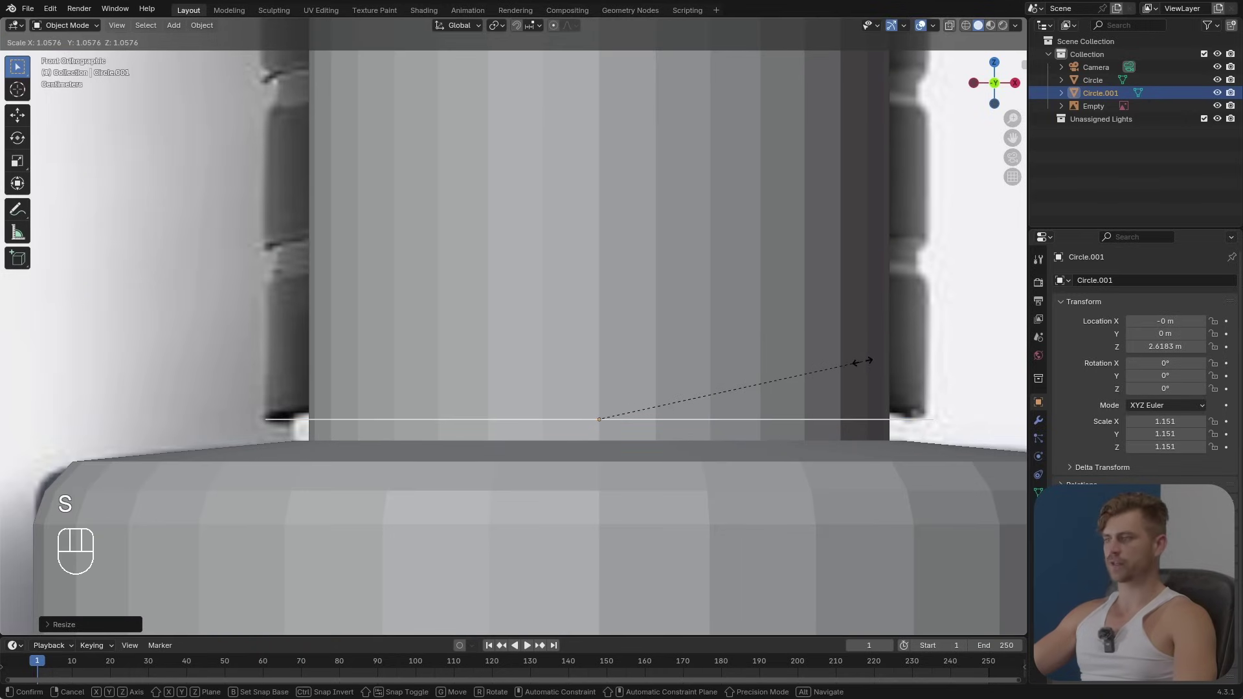
{"action": "left_click", "coordinate": [864, 361]}
Step: Extrude the whole loop up along Z by about 0.89 m in Edit Mode to form the cap's side wall
{"action": "scroll", "coordinate": [855, 363], "scroll_direction": "down", "scroll_amount": 4}
{"action": "key", "text": "Tab"}
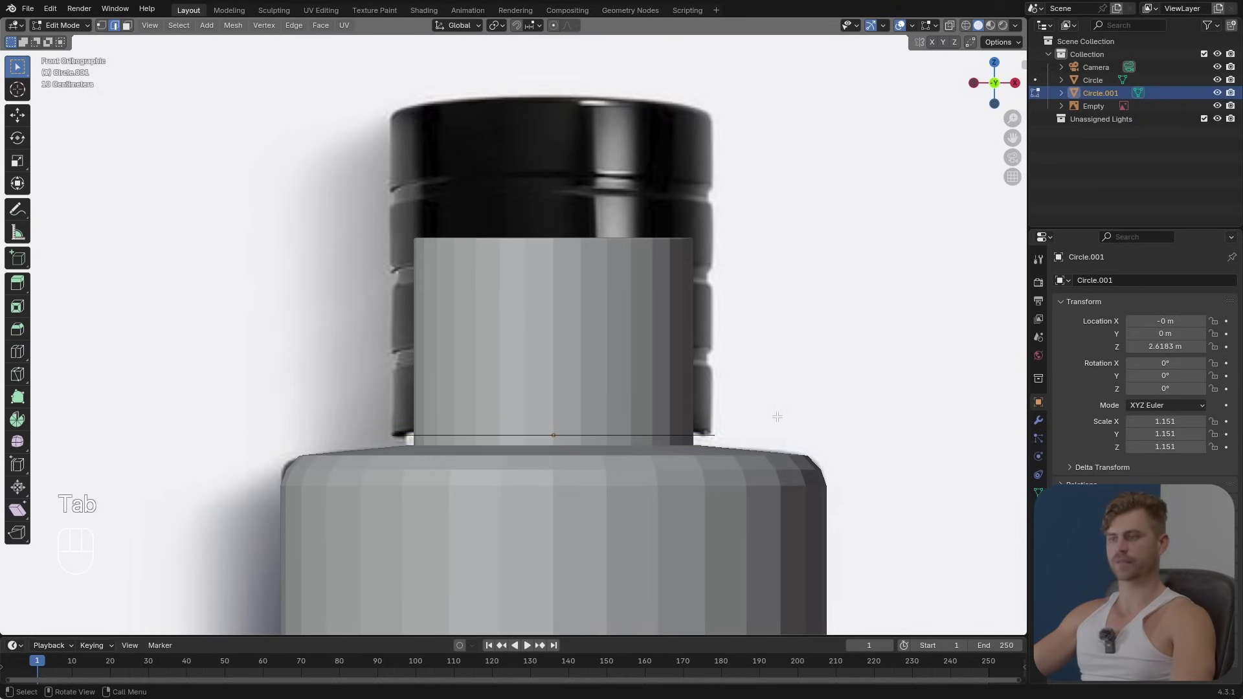
{"action": "key", "text": "1"}
{"action": "middle_click_drag", "start_coordinate": [755, 369], "coordinate": [771, 412], "text": "shift"}
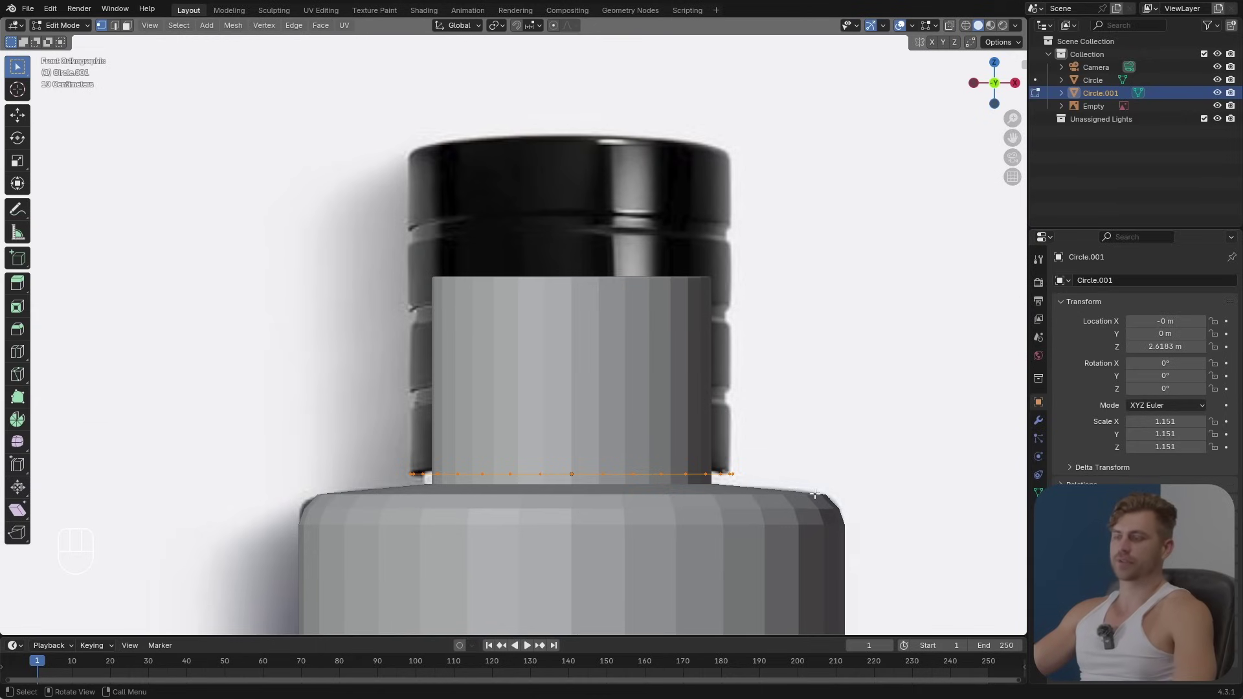
{"action": "key", "text": "e"}
{"action": "key", "text": "z"}
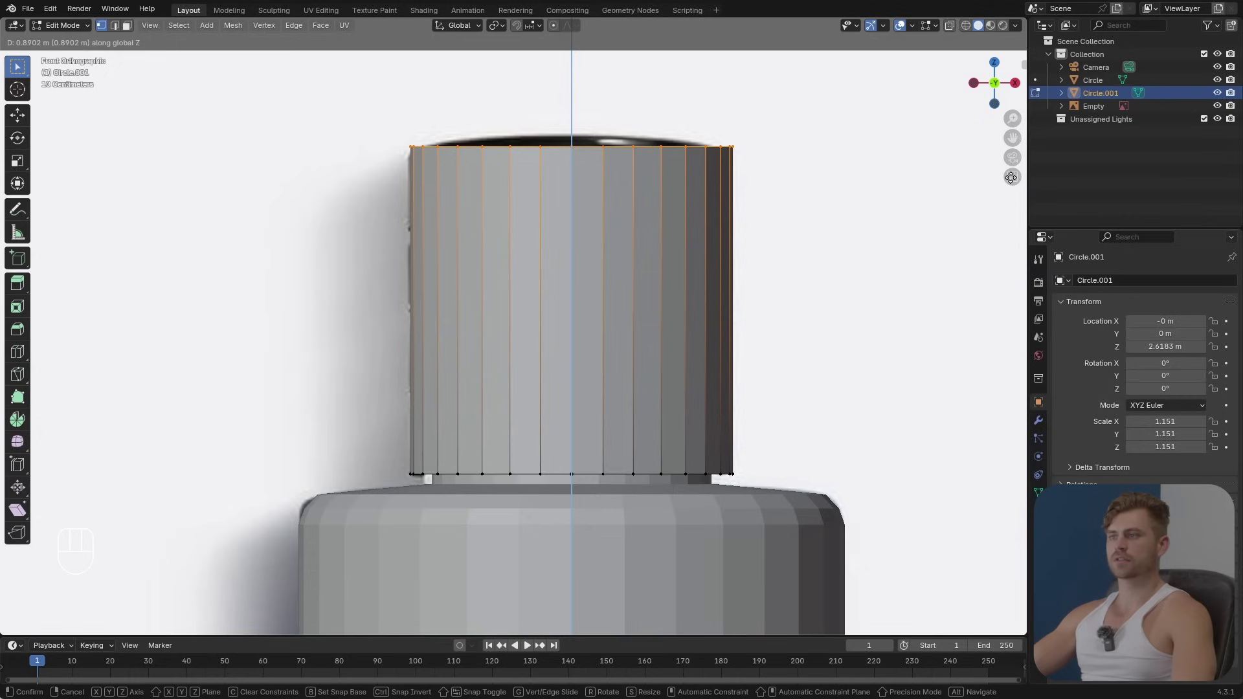
{"action": "left_click", "coordinate": [1012, 178]}
Step: Extrude the cap's top edge loop and scale it inward repeatedly to build concentric rings across the top
{"action": "middle_click_drag", "start_coordinate": [785, 203], "coordinate": [744, 161]}
{"action": "scroll", "coordinate": [723, 421], "scroll_direction": "up", "scroll_amount": 5}
{"action": "middle_click_drag", "start_coordinate": [723, 421], "coordinate": [894, 584]}
{"action": "key", "text": "e"}
{"action": "key", "text": "s"}
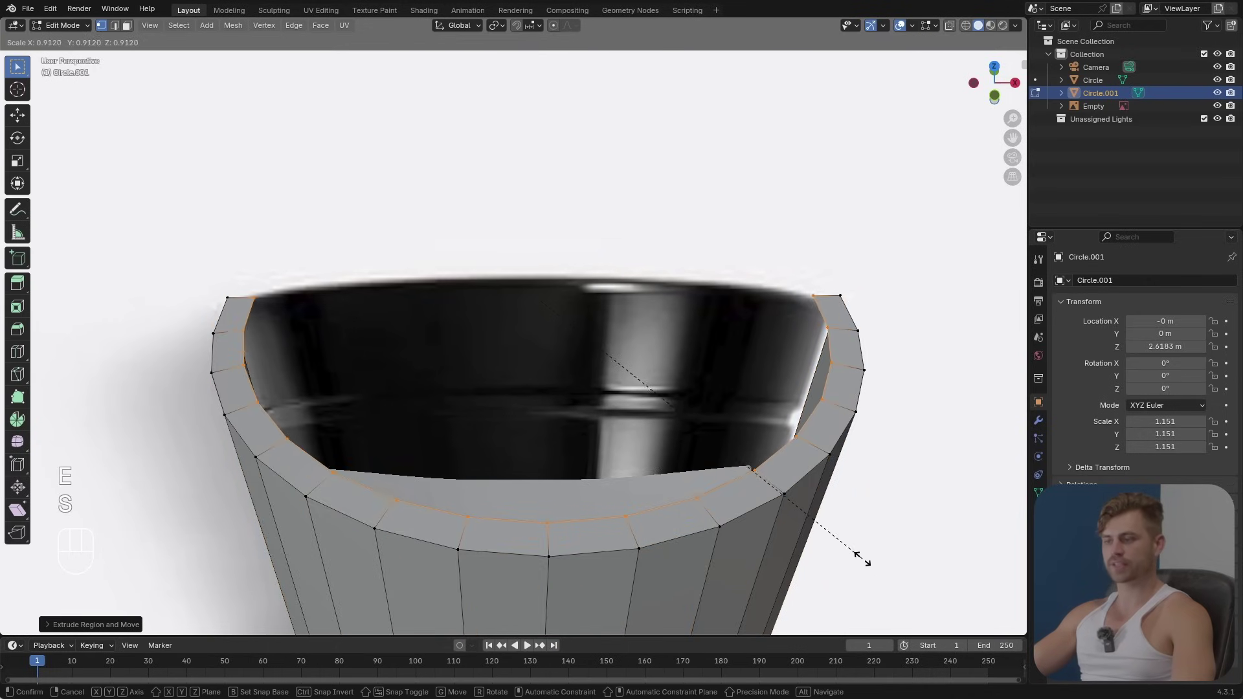
{"action": "left_click", "coordinate": [855, 558]}
{"action": "key", "text": "e"}
{"action": "key", "text": "s"}
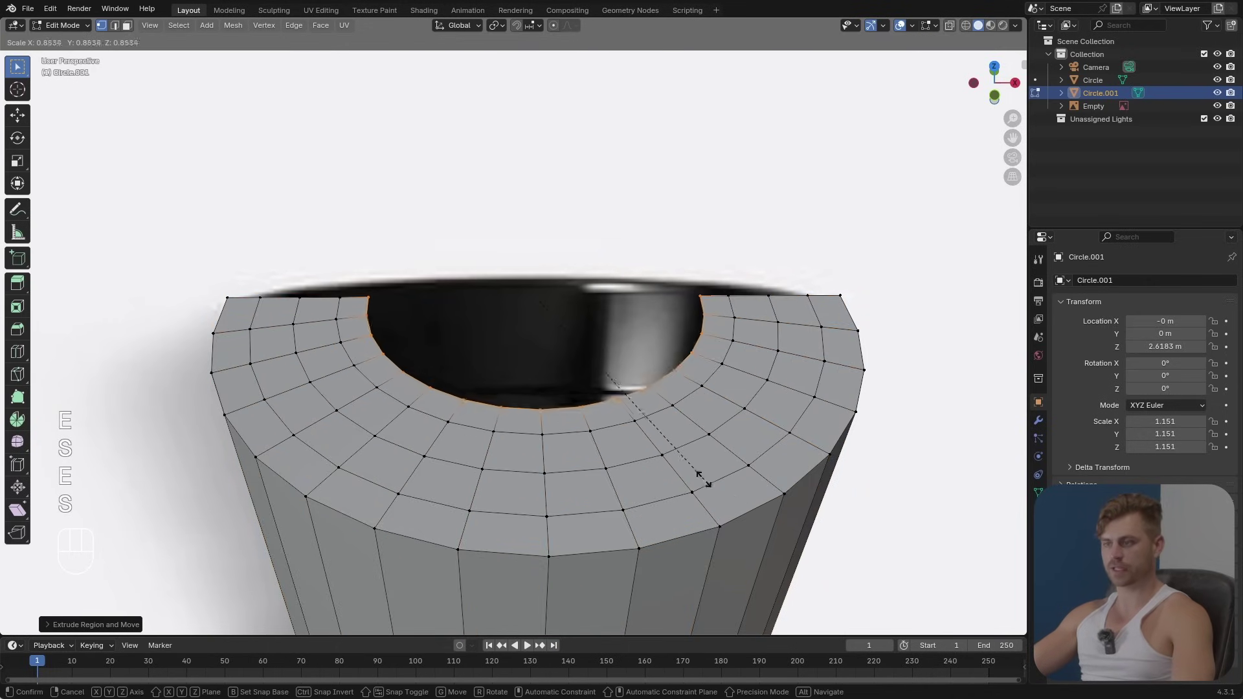
{"action": "left_click", "coordinate": [690, 472]}
Step: Add the innermost rings with further inward scaled extrusions and fill the remaining centre hole with a face
{"action": "key", "text": "e"}
{"action": "key", "text": "s"}
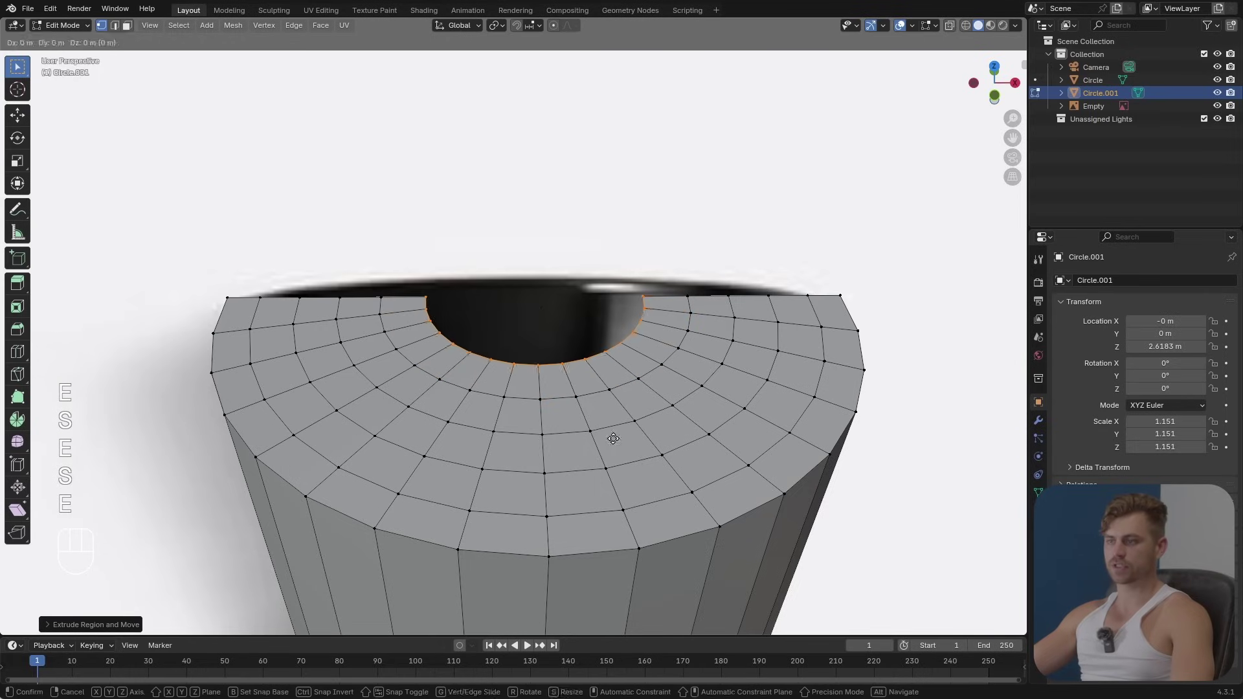
{"action": "middle_click_drag", "start_coordinate": [567, 397], "coordinate": [647, 476]}
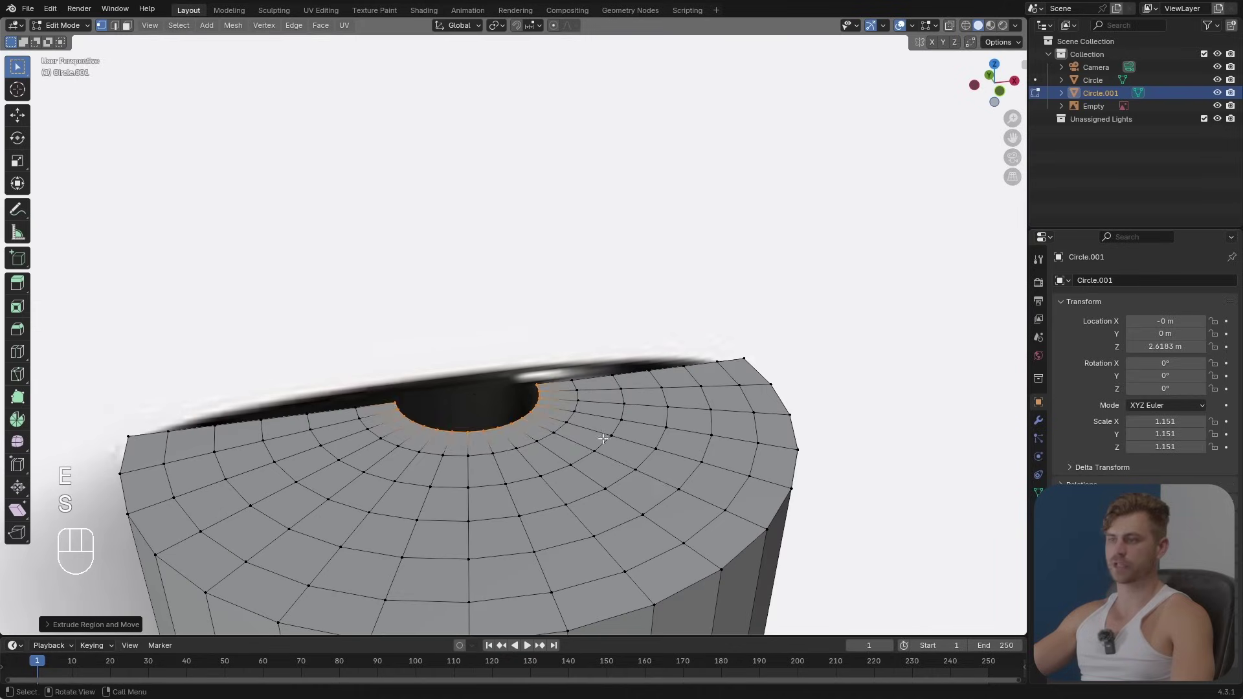
{"action": "left_click", "coordinate": [563, 446]}
{"action": "key", "text": "s"}
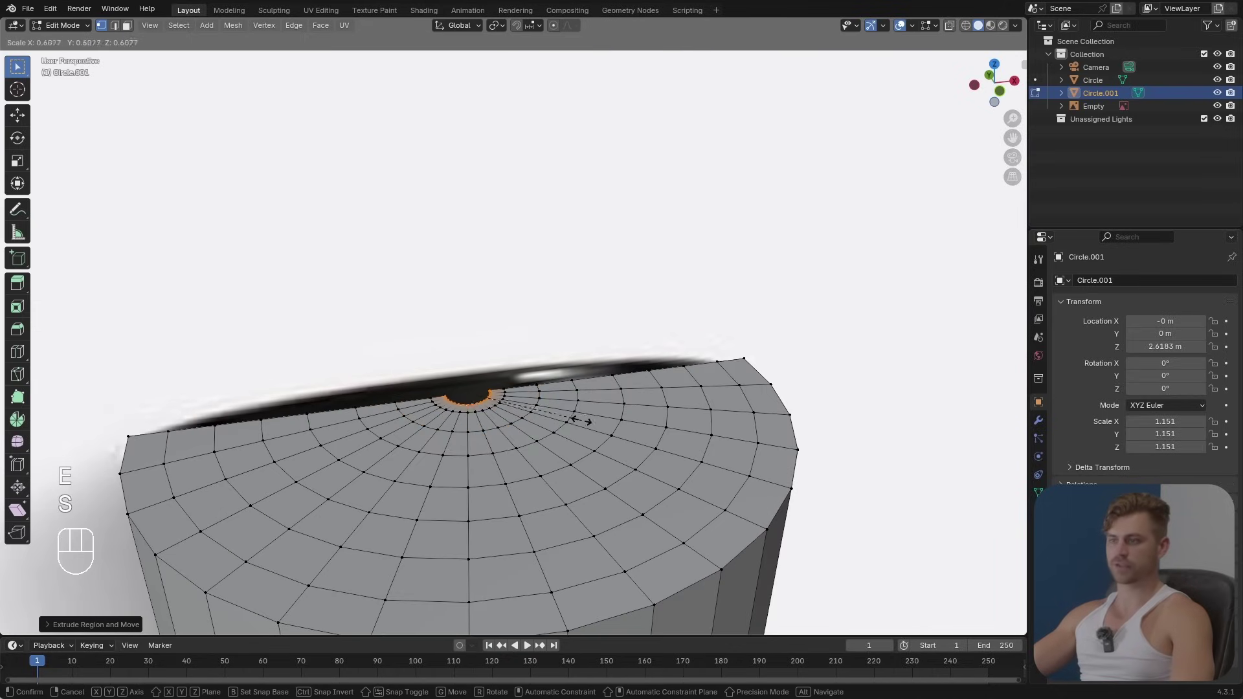
{"action": "left_click", "coordinate": [581, 421]}
{"action": "key", "text": "f"}
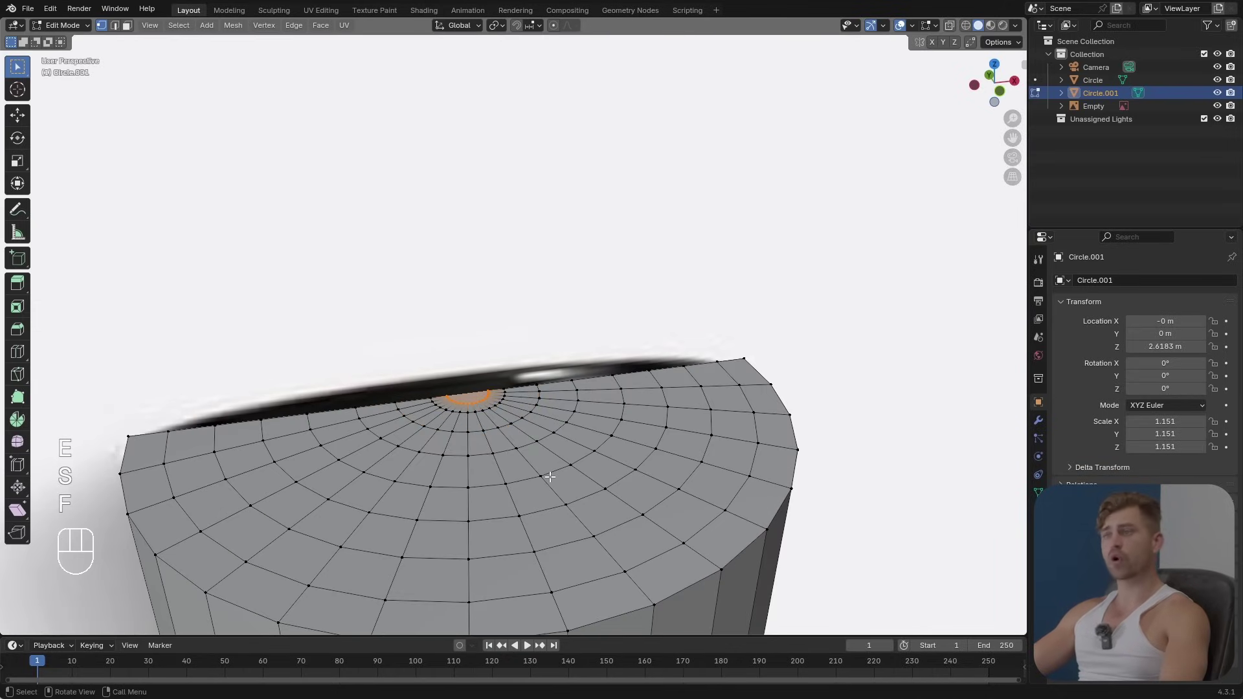
Step: Lower the cap's centre face along Z by about 0.05 m with smooth proportional editing, then return to Object Mode
{"action": "scroll", "coordinate": [549, 484], "scroll_direction": "down", "scroll_amount": 4}
{"action": "key", "text": "g"}
{"action": "key", "text": "z"}
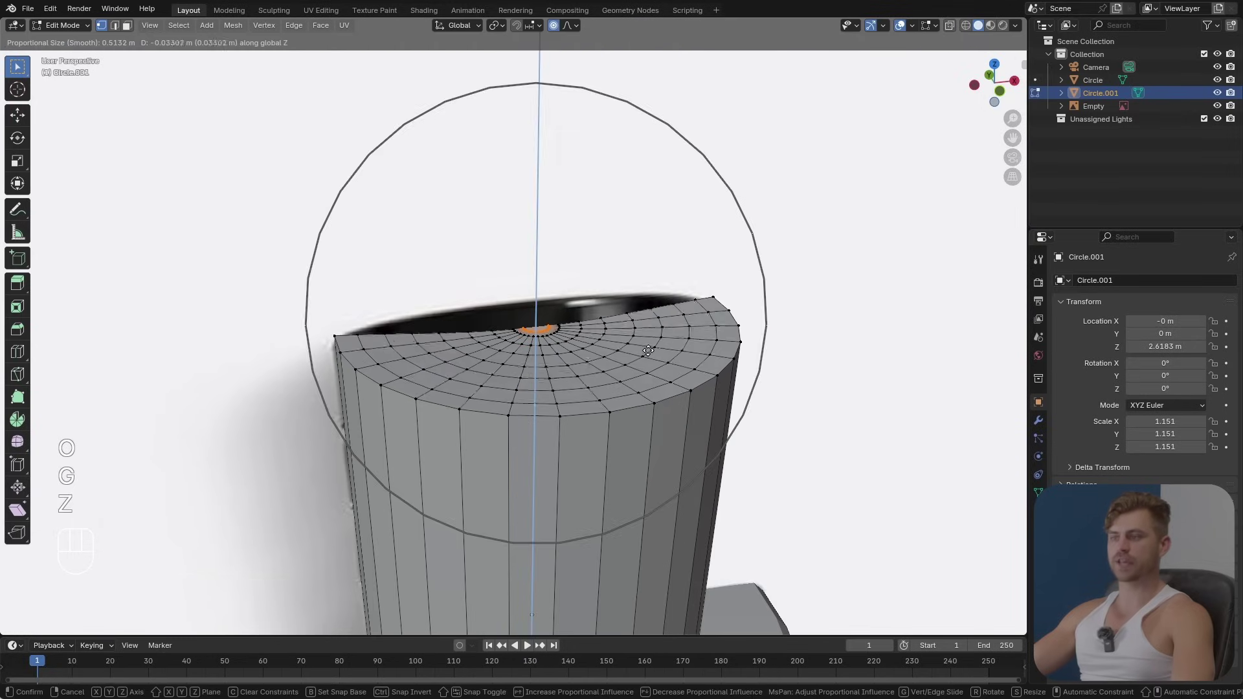
{"action": "scroll", "coordinate": [648, 353], "scroll_direction": "up", "scroll_amount": 3}
{"action": "scroll", "coordinate": [648, 355], "scroll_direction": "down", "scroll_amount": 3}
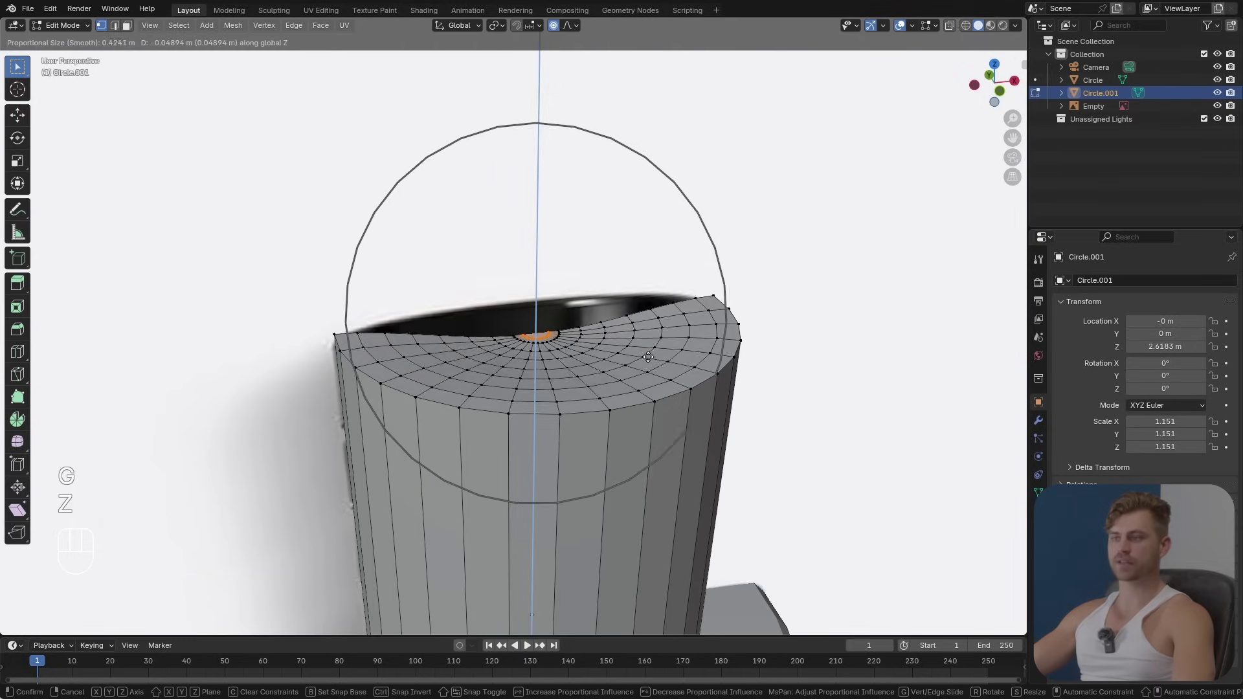
{"action": "left_click", "coordinate": [648, 360]}
{"action": "key", "text": "Tab"}
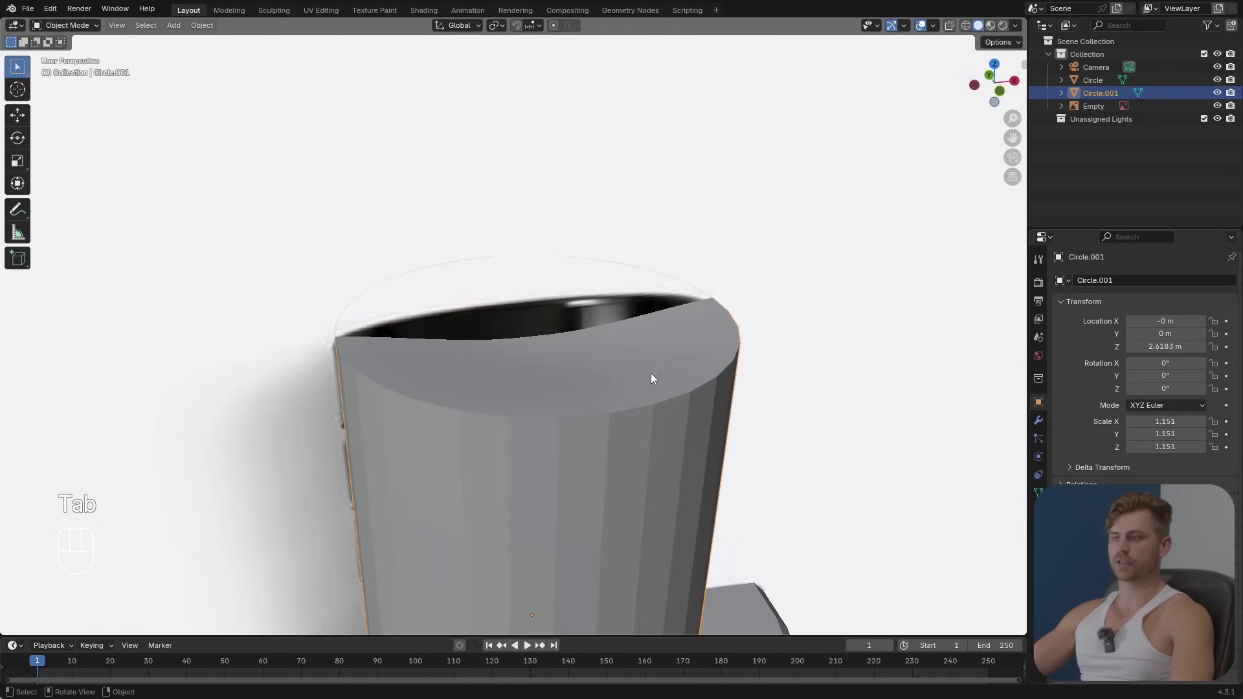
Step: Show the cap in front view with X-ray turned on so the reference grooves can be seen through it
{"action": "scroll", "coordinate": [641, 414], "scroll_direction": "down", "scroll_amount": 3}
{"action": "middle_click_drag", "start_coordinate": [644, 425], "coordinate": [598, 380]}
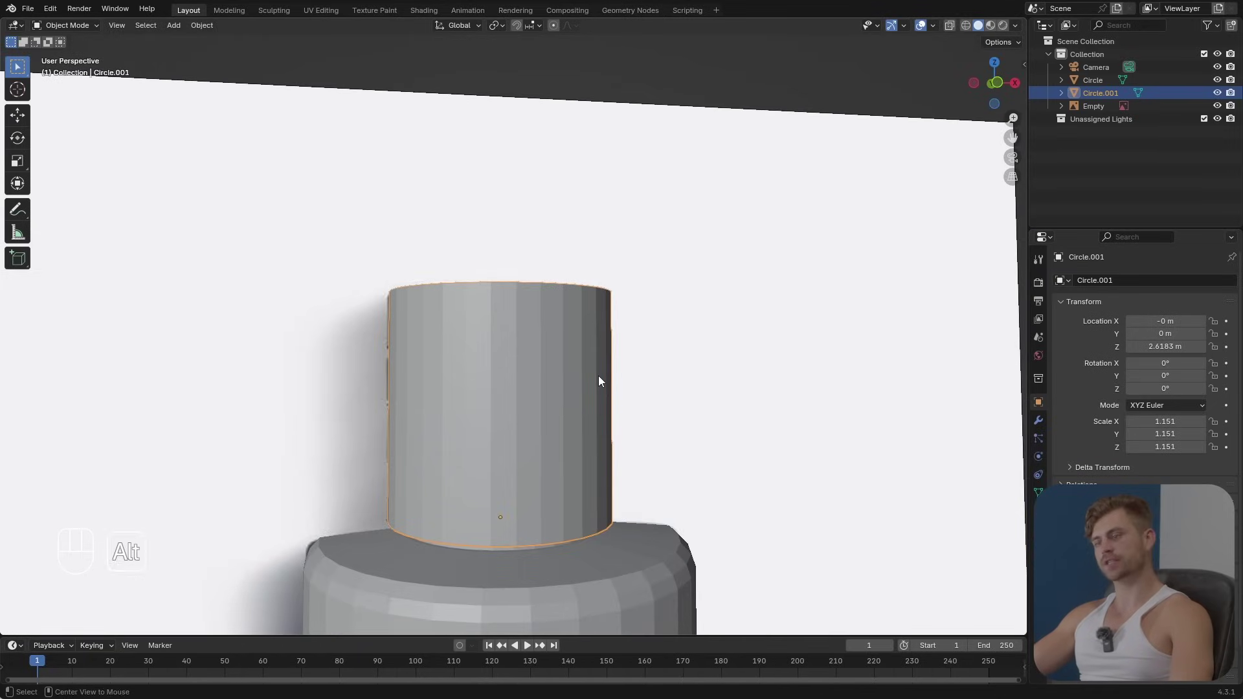
{"action": "key", "text": "alt+z"}
{"action": "key", "text": "KP_1"}
{"action": "scroll", "coordinate": [580, 393], "scroll_direction": "up", "scroll_amount": 2}
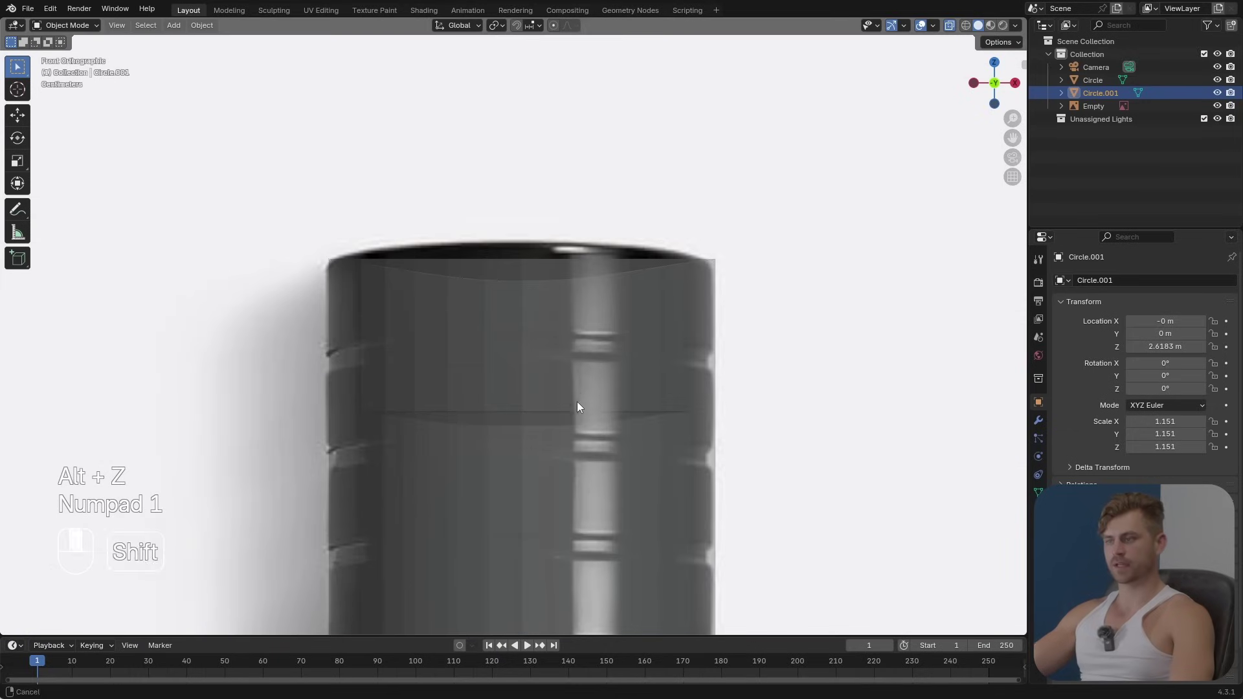
{"action": "middle_click_drag", "start_coordinate": [577, 401], "coordinate": [565, 335], "text": "shift"}
{"action": "left_click", "coordinate": [565, 335]}
{"action": "key", "text": "Tab"}
{"action": "key", "text": "ctrl+r"}
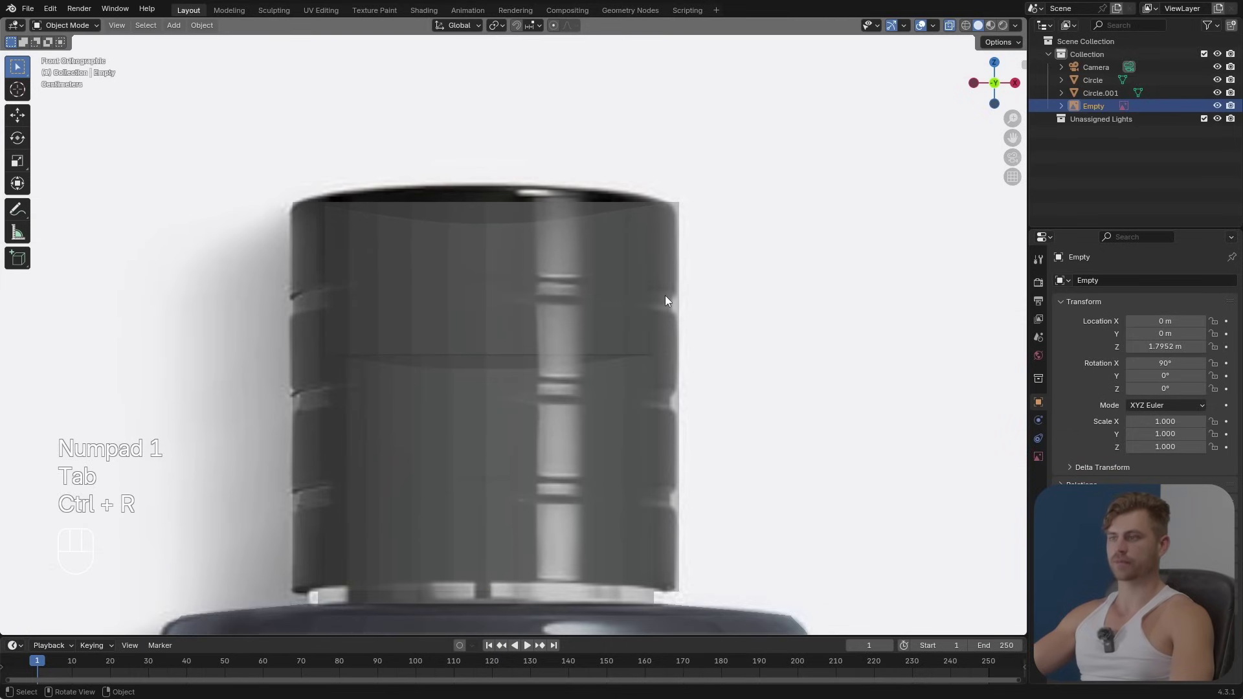
Step: Select the cap, enter Edit Mode with X-ray on and add 19 evenly spaced horizontal loop cuts around its side wall
{"action": "key", "text": "alt+z"}
{"action": "left_click", "coordinate": [612, 284]}
{"action": "key", "text": "Tab"}
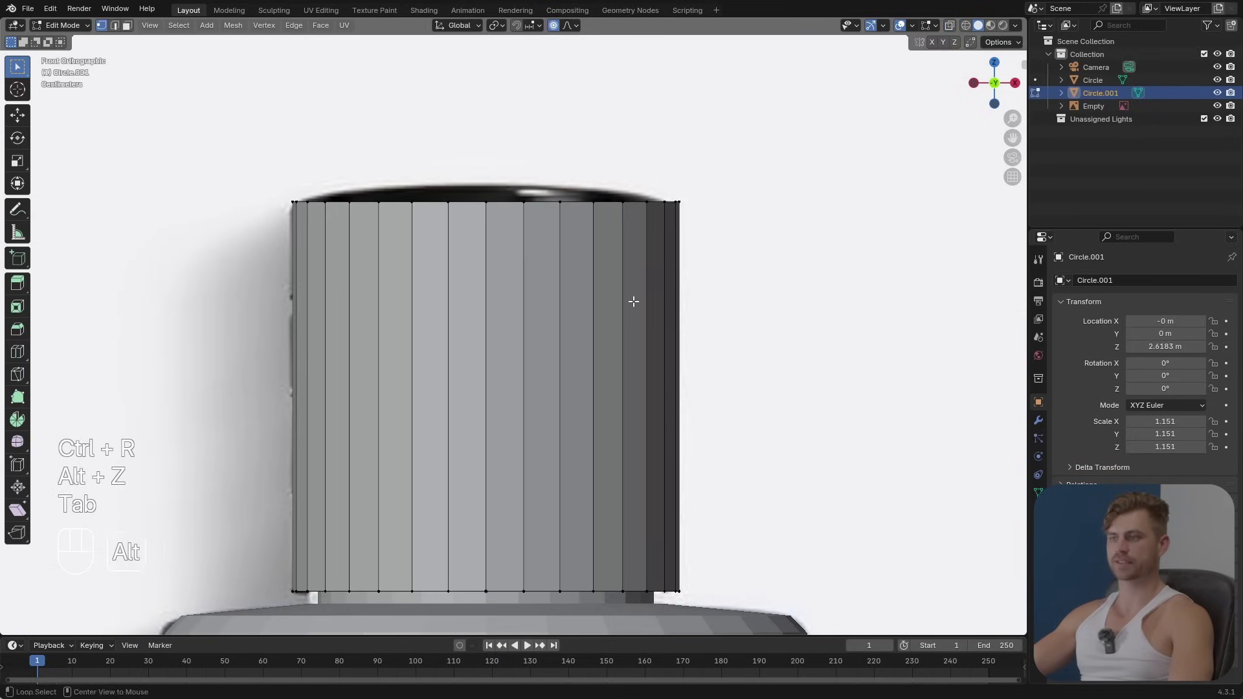
{"action": "key", "text": "alt+z"}
{"action": "key", "text": "ctrl+r"}
{"action": "scroll", "coordinate": [655, 325], "scroll_direction": "up", "scroll_amount": 3}
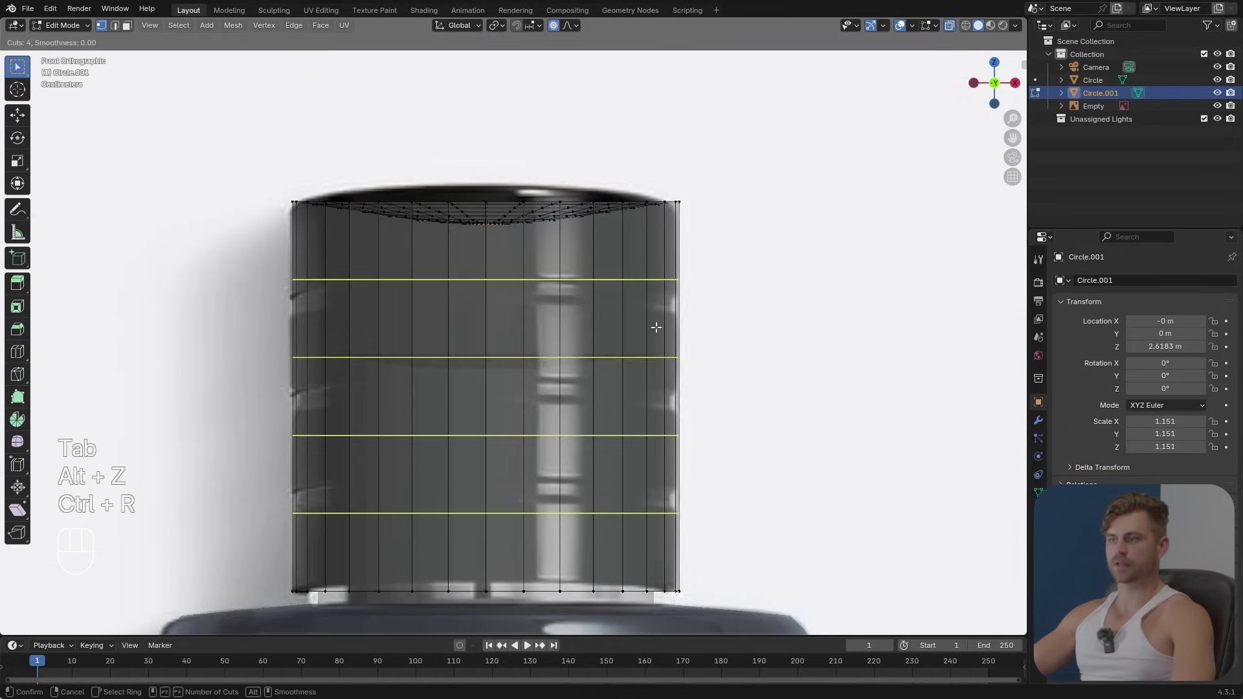
{"action": "scroll", "coordinate": [655, 327], "scroll_direction": "up", "scroll_amount": 13}
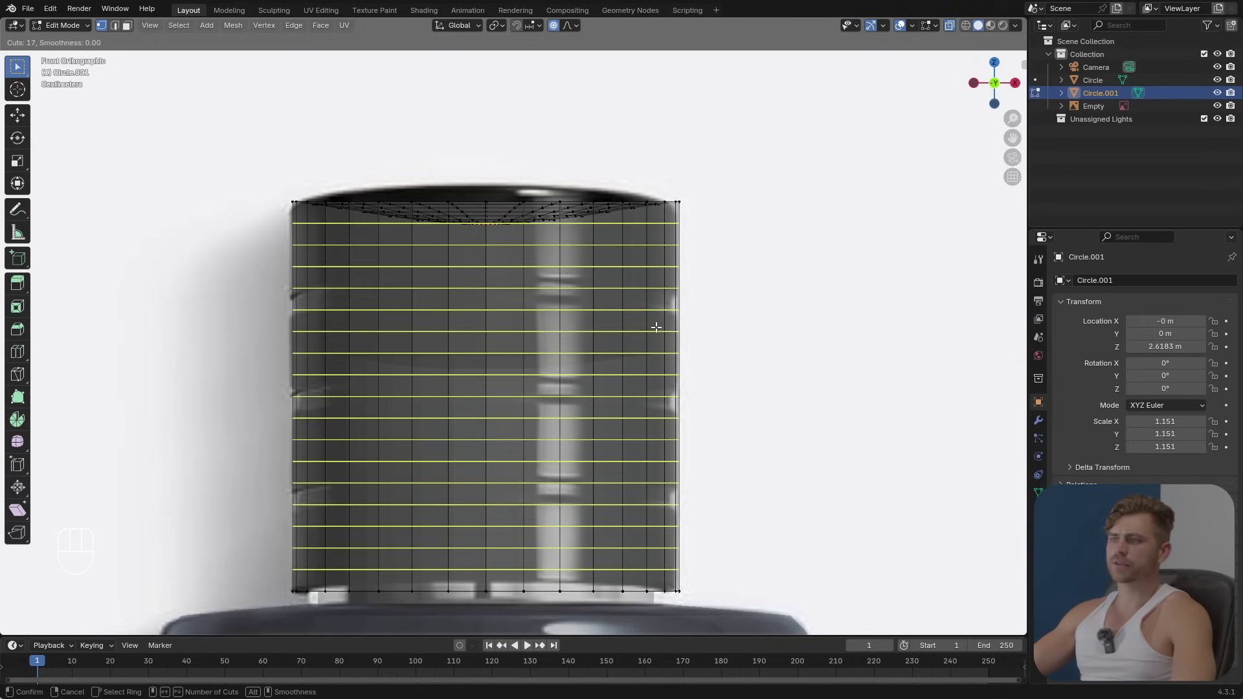
{"action": "scroll", "coordinate": [656, 328], "scroll_direction": "down", "scroll_amount": 1}
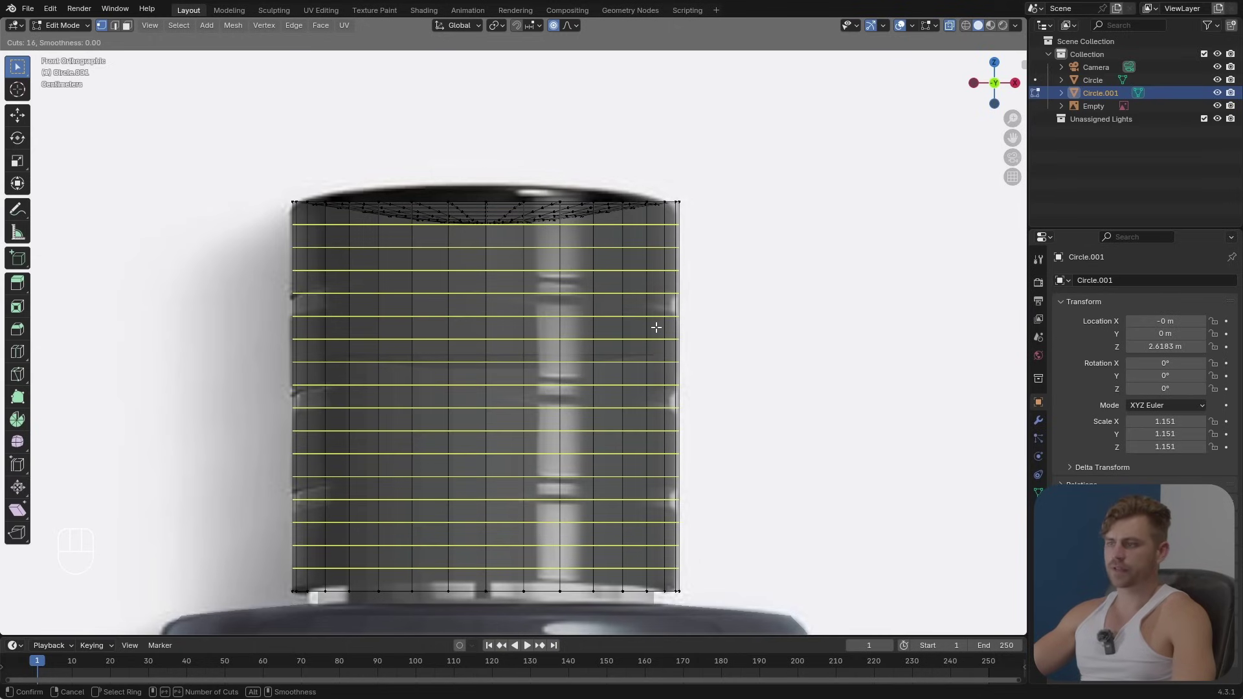
{"action": "left_click", "coordinate": [656, 327]}
{"action": "middle_click_drag", "start_coordinate": [656, 328], "coordinate": [626, 393]}
{"action": "key", "text": "Tab"}
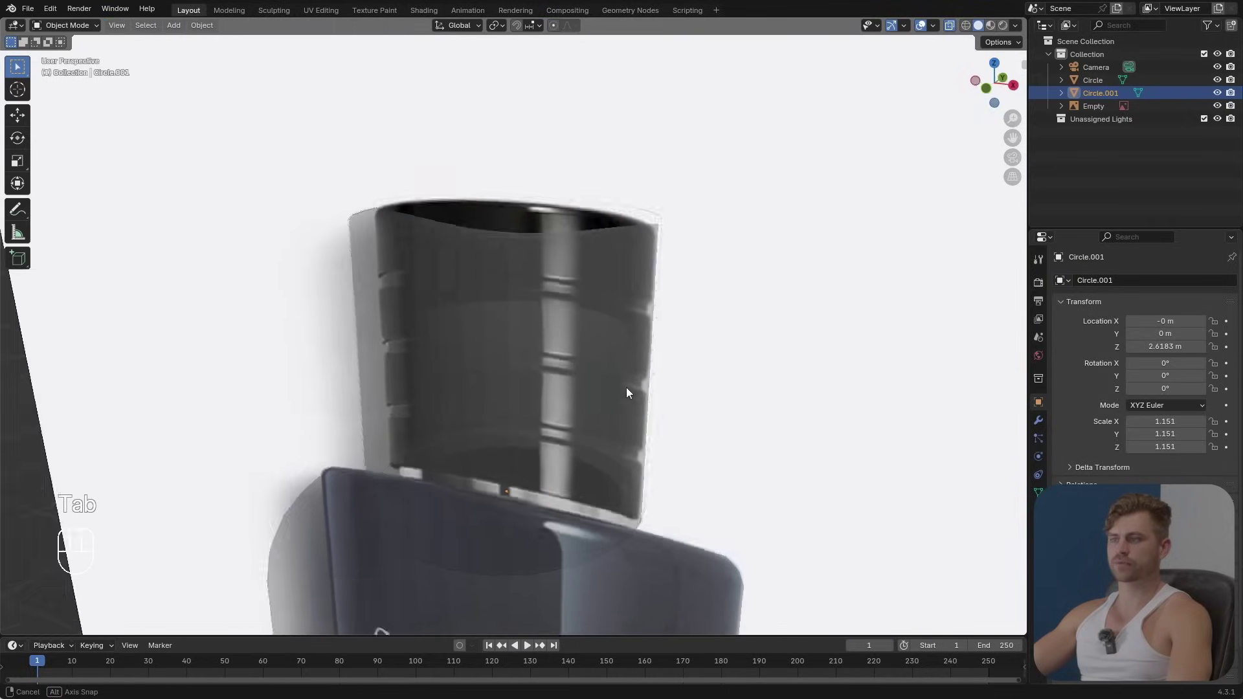
{"action": "key", "text": "Tab"}
{"action": "key", "text": "alt+z"}
{"action": "scroll", "coordinate": [660, 398], "scroll_direction": "up", "scroll_amount": 5}
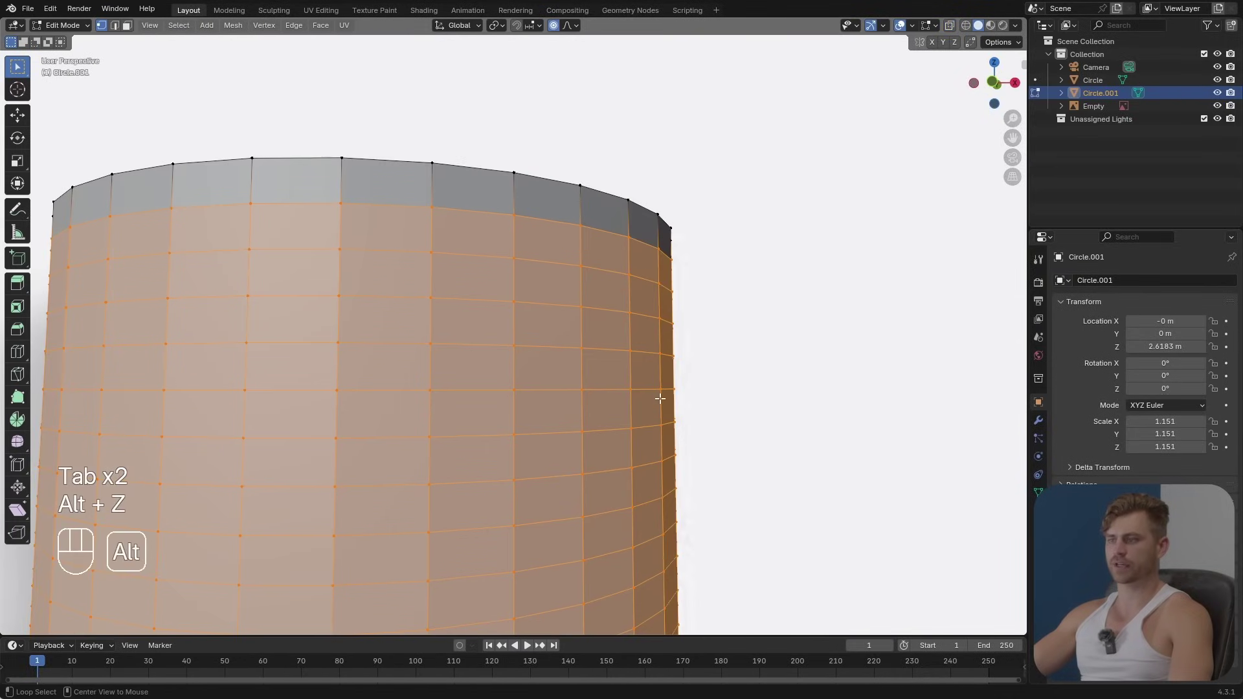
{"action": "key", "text": "alt+z"}
Step: Select the fifth to seventh face loops from the cap's top edge in front view, at the upper groove
{"action": "key", "text": "KP_1"}
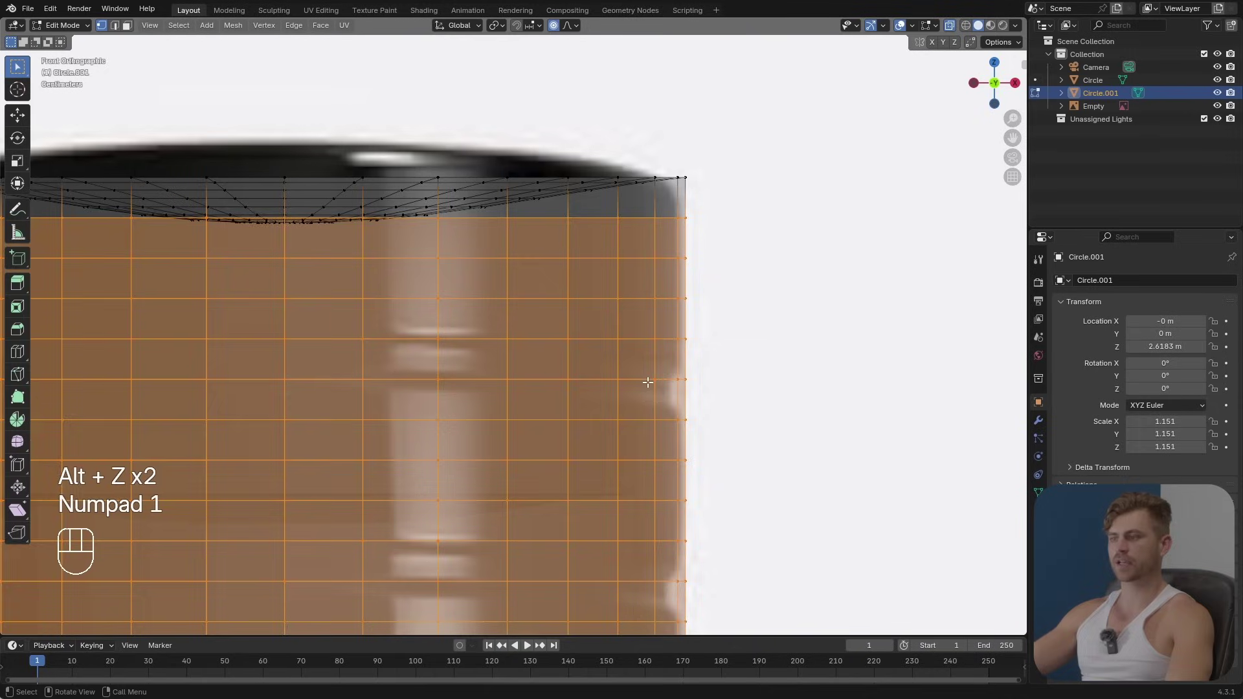
{"action": "key", "text": "3"}
{"action": "left_click", "coordinate": [654, 361], "text": "alt"}
{"action": "left_click", "coordinate": [655, 399], "text": "alt+shift"}
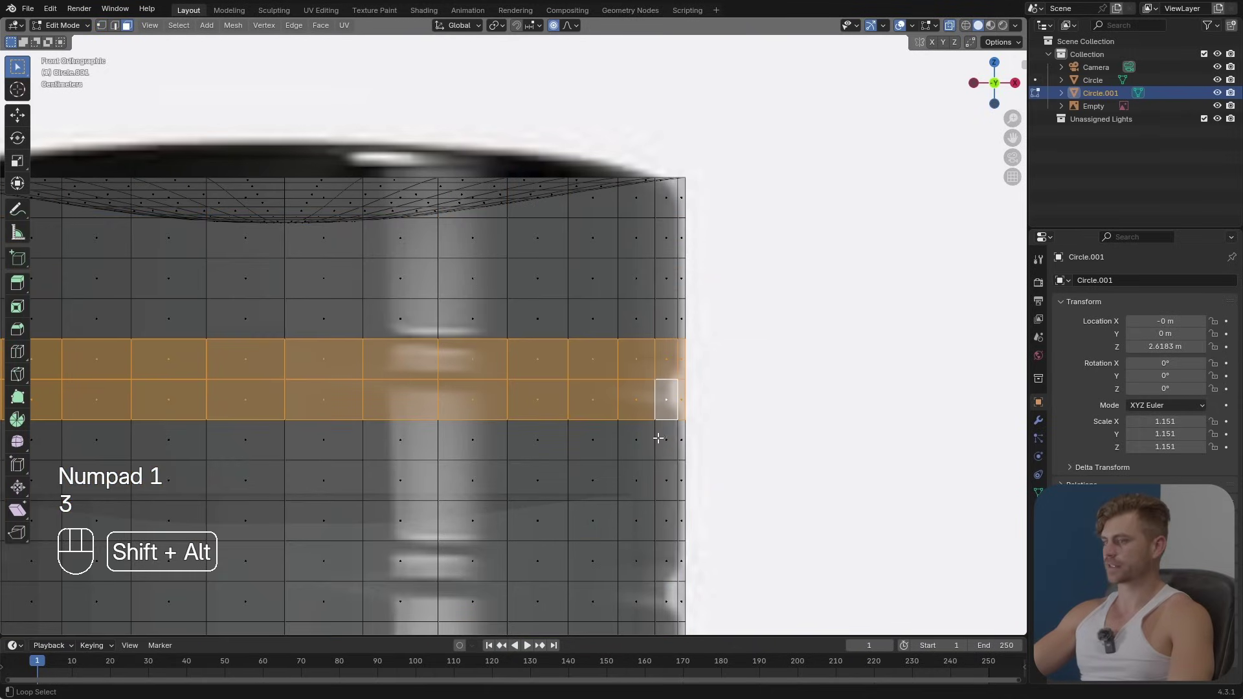
{"action": "left_click", "coordinate": [657, 439], "text": "alt+shift"}
Step: Add the tenth to twelfth face loops from the top, at the middle groove, to the selection
{"action": "scroll", "coordinate": [659, 443], "scroll_direction": "down", "scroll_amount": 3}
{"action": "middle_click_drag", "start_coordinate": [660, 443], "coordinate": [751, 301], "text": "shift"}
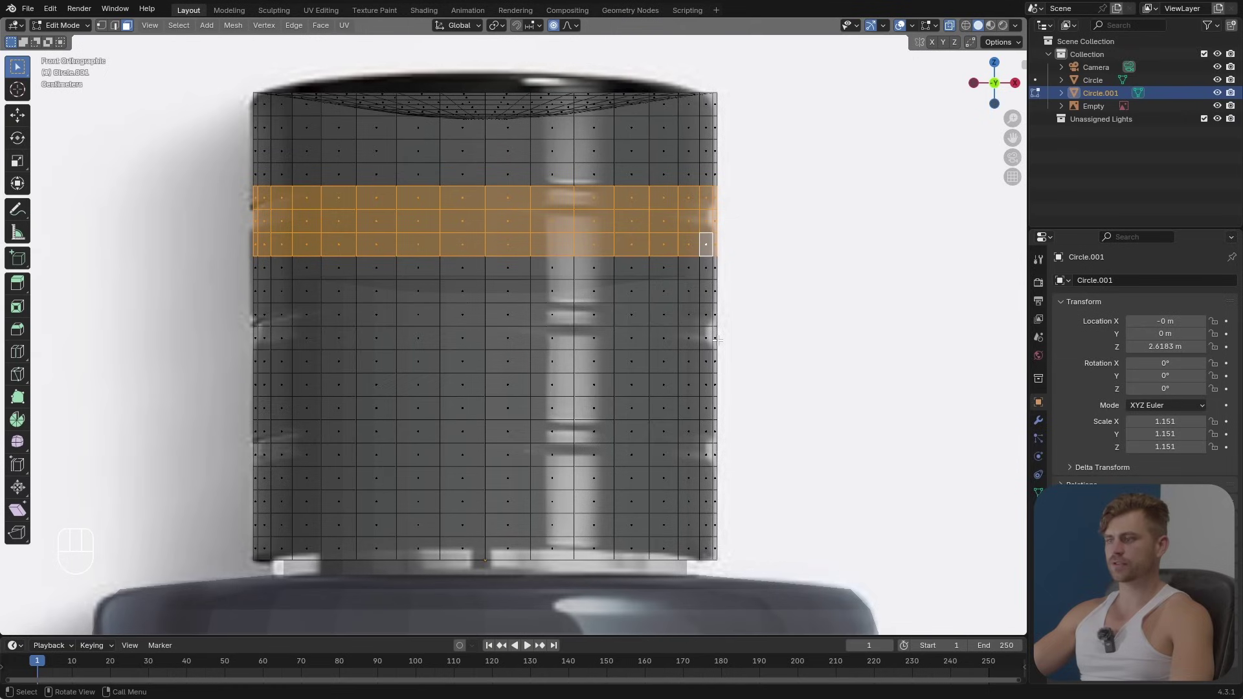
{"action": "scroll", "coordinate": [741, 314], "scroll_direction": "up", "scroll_amount": 1}
{"action": "left_click", "coordinate": [738, 314], "text": "alt+shift"}
{"action": "left_click", "coordinate": [739, 341], "text": "alt+shift"}
{"action": "left_click", "coordinate": [742, 371], "text": "alt+shift"}
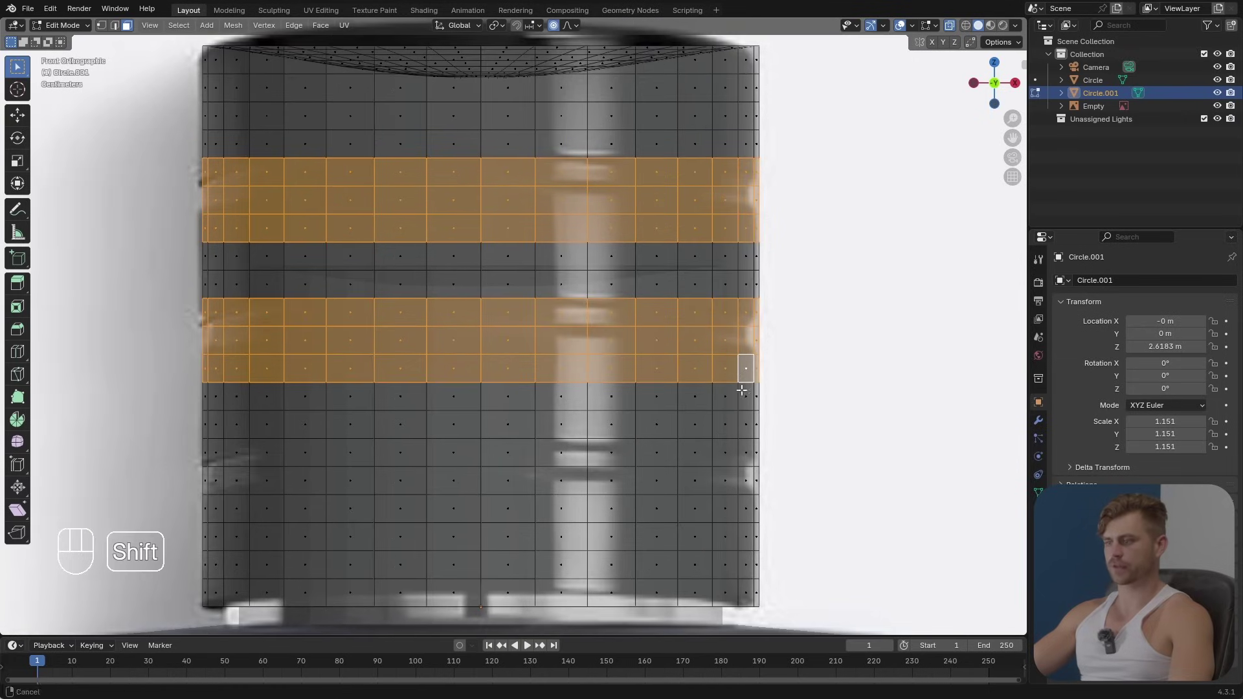
Step: Add the fifteenth to seventeenth face loops from the top, at the lower groove, to the selection
{"action": "middle_click_drag", "start_coordinate": [744, 385], "coordinate": [744, 330], "text": "shift"}
{"action": "left_click", "coordinate": [737, 418], "text": "alt+shift"}
{"action": "left_click", "coordinate": [736, 447], "text": "alt+shift"}
{"action": "left_click", "coordinate": [735, 476], "text": "alt+shift"}
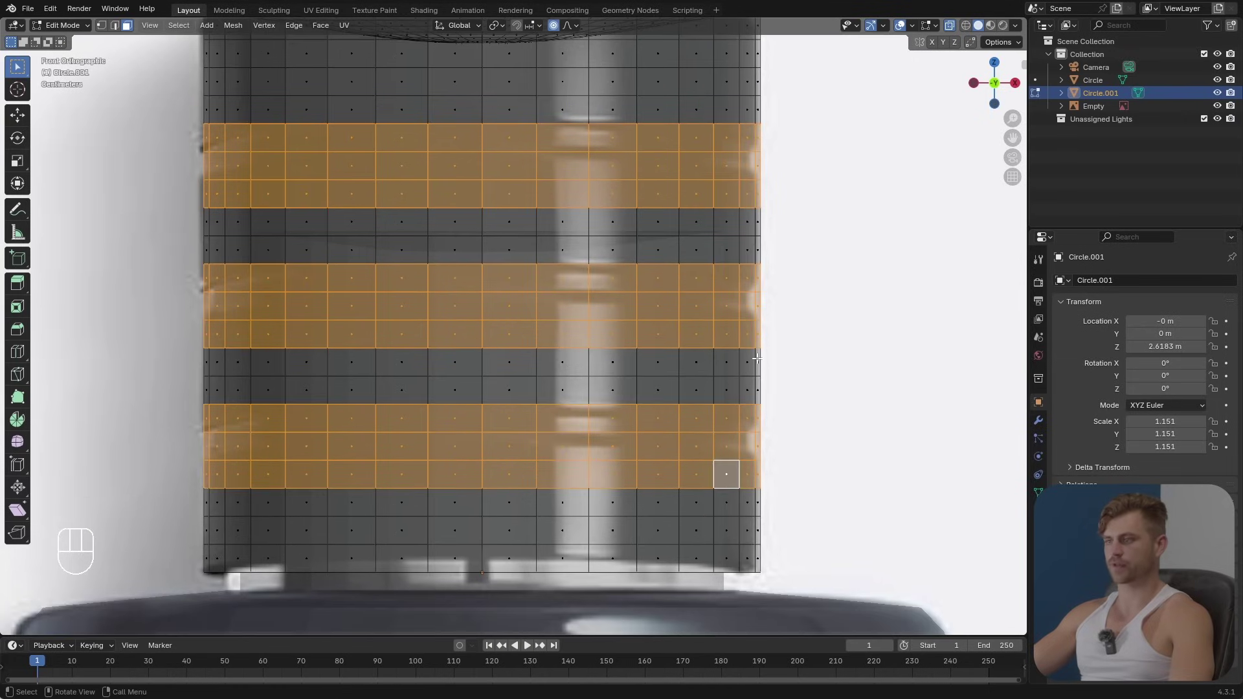
{"action": "middle_click_drag", "start_coordinate": [718, 459], "coordinate": [712, 495], "text": "shift"}
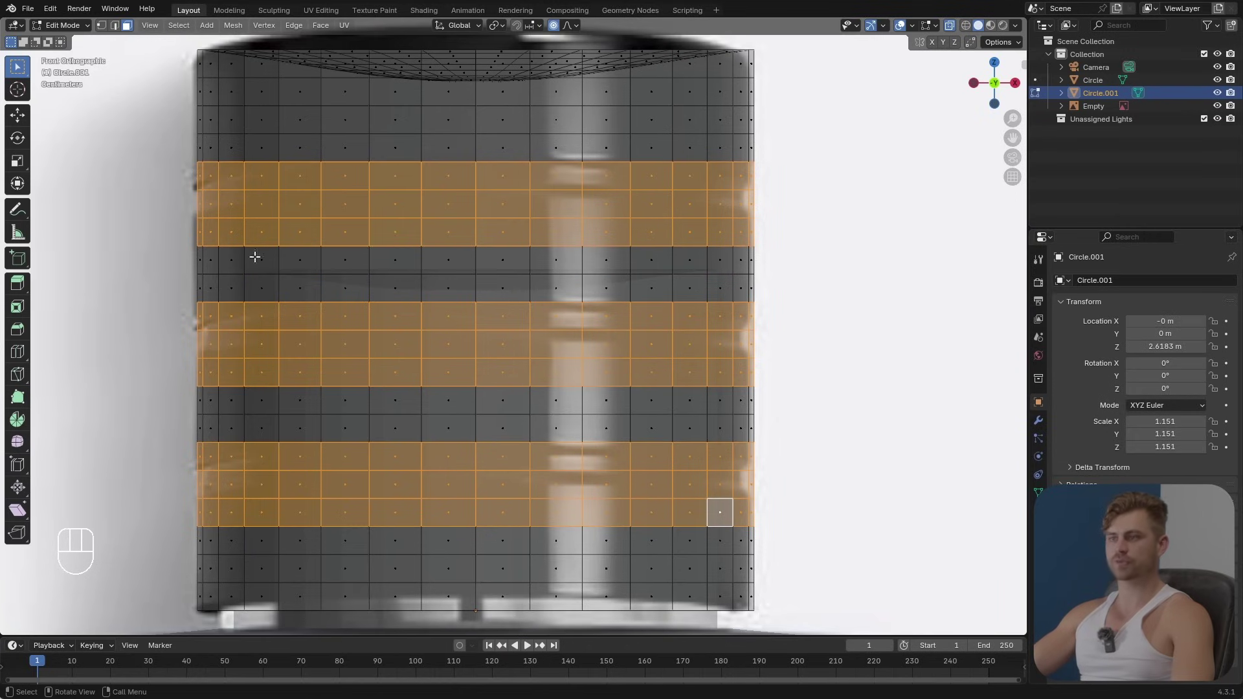
{"action": "scroll", "coordinate": [777, 337], "scroll_direction": "down", "scroll_amount": 3}
{"action": "middle_click_drag", "start_coordinate": [743, 375], "coordinate": [692, 423]}
{"action": "scroll", "coordinate": [744, 453], "scroll_direction": "up", "scroll_amount": 5}
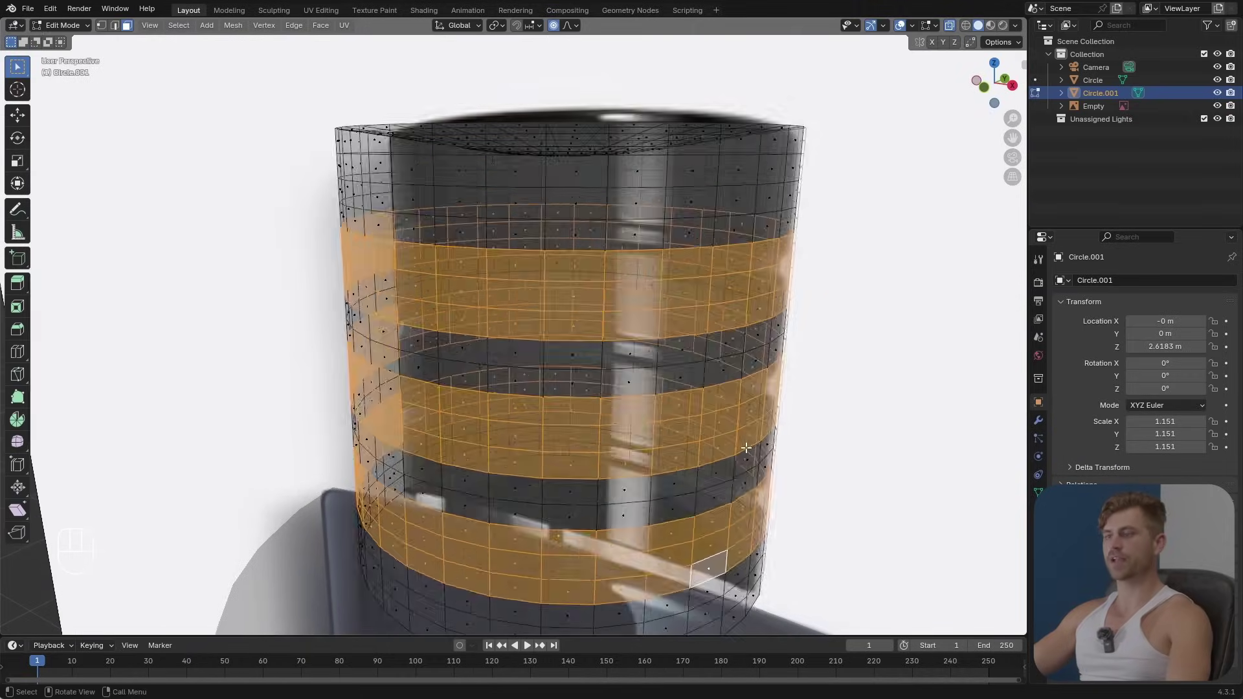
Step: Apply the cap's scale in Object Mode and return to Edit Mode with X-ray on
{"action": "key", "text": "Tab"}
{"action": "key", "text": "ctrl+a"}
{"action": "left_click", "coordinate": [746, 448]}
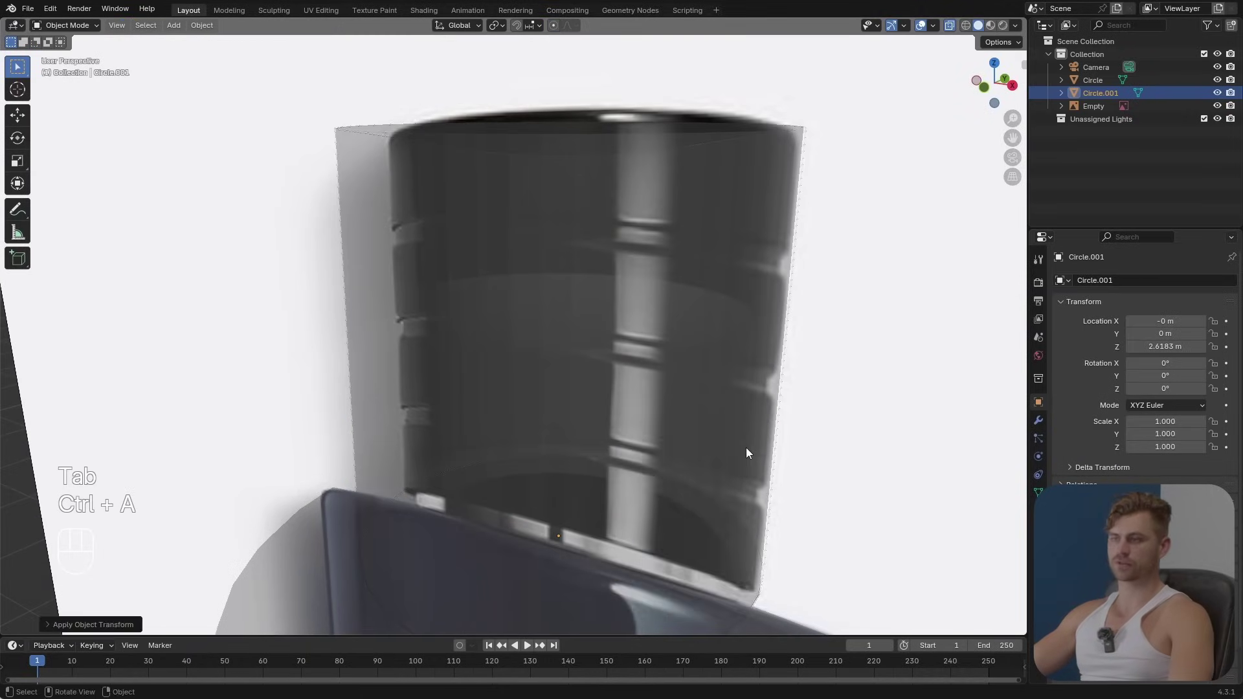
{"action": "key", "text": "Tab"}
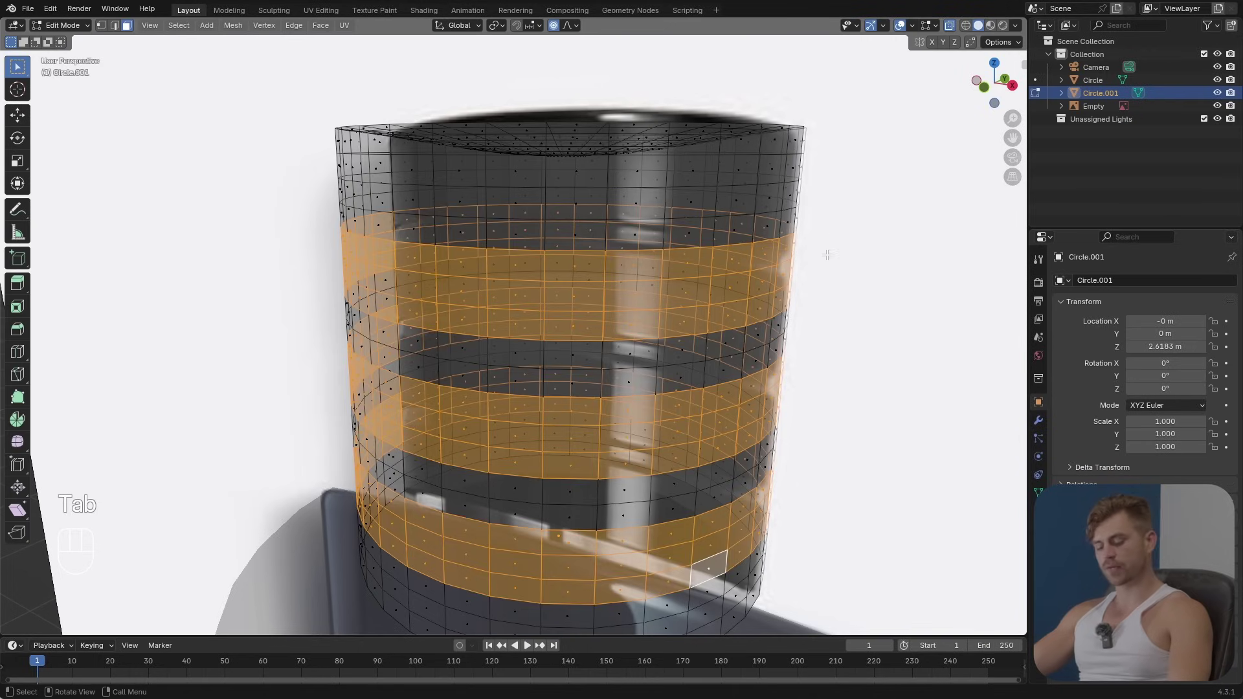
{"action": "key", "text": "alt+z"}
{"action": "key", "text": "alt+z"}
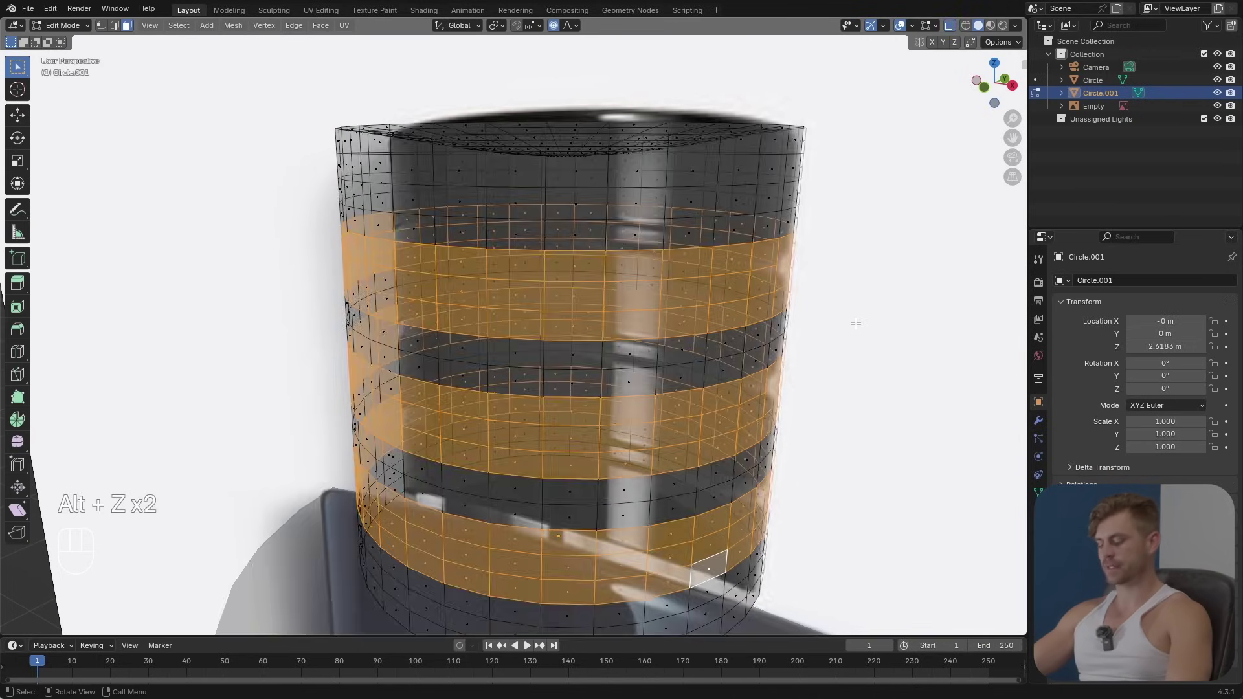
Step: Inset the three selected groove bands by about 0.034 m and shrink the selection to their inner faces
{"action": "key", "text": "KP_1"}
{"action": "scroll", "coordinate": [855, 323], "scroll_direction": "up", "scroll_amount": 2}
{"action": "scroll", "coordinate": [884, 346], "scroll_direction": "up", "scroll_amount": 1}
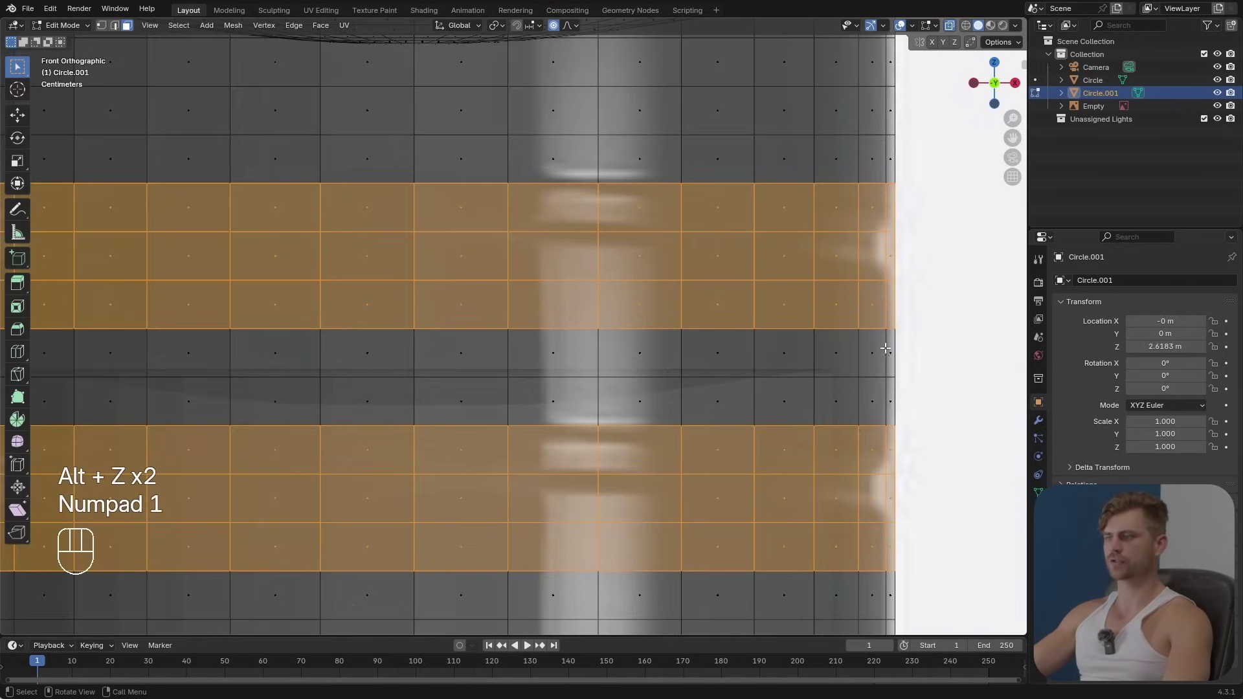
{"action": "key", "text": "i"}
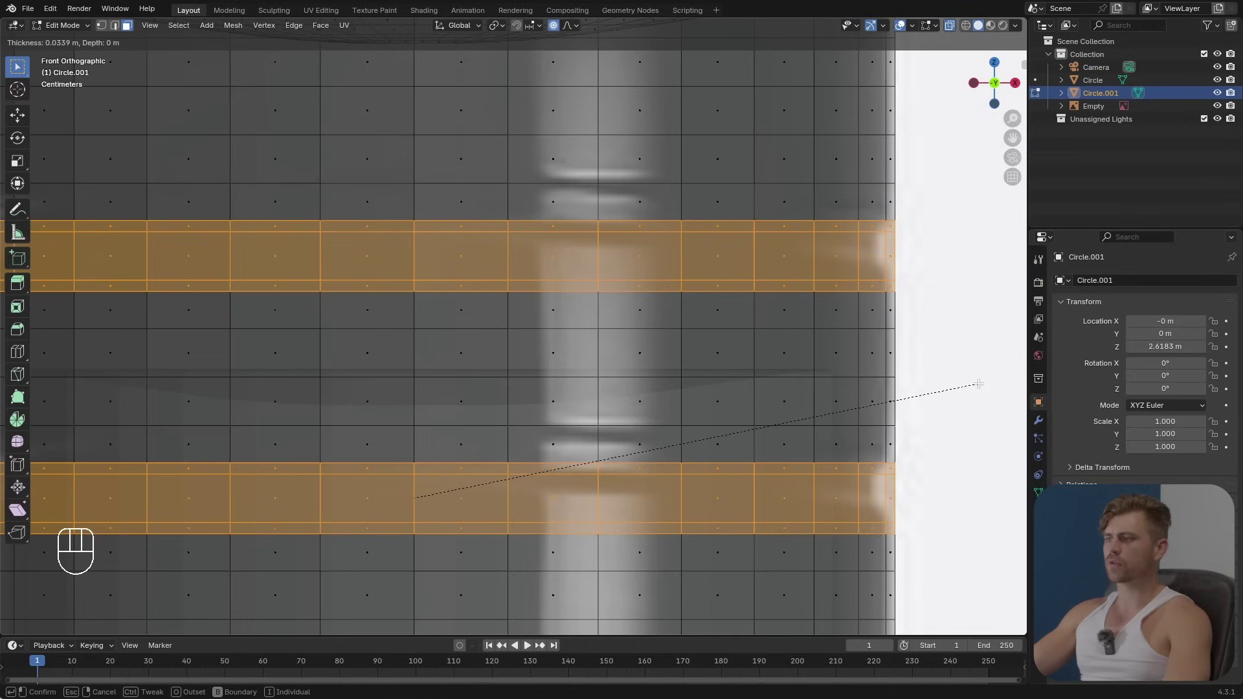
{"action": "left_click", "coordinate": [978, 384]}
{"action": "scroll", "coordinate": [675, 376], "scroll_direction": "down", "scroll_amount": 4}
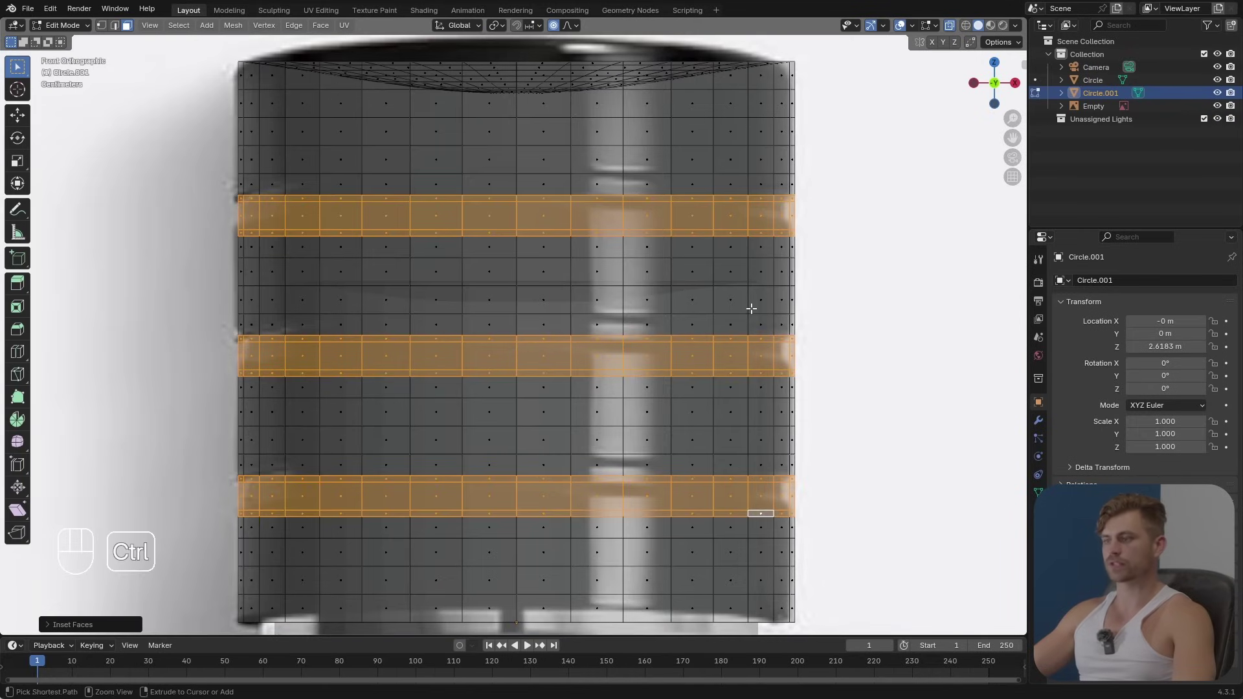
{"action": "key", "text": "ctrl+KP_Subtract"}
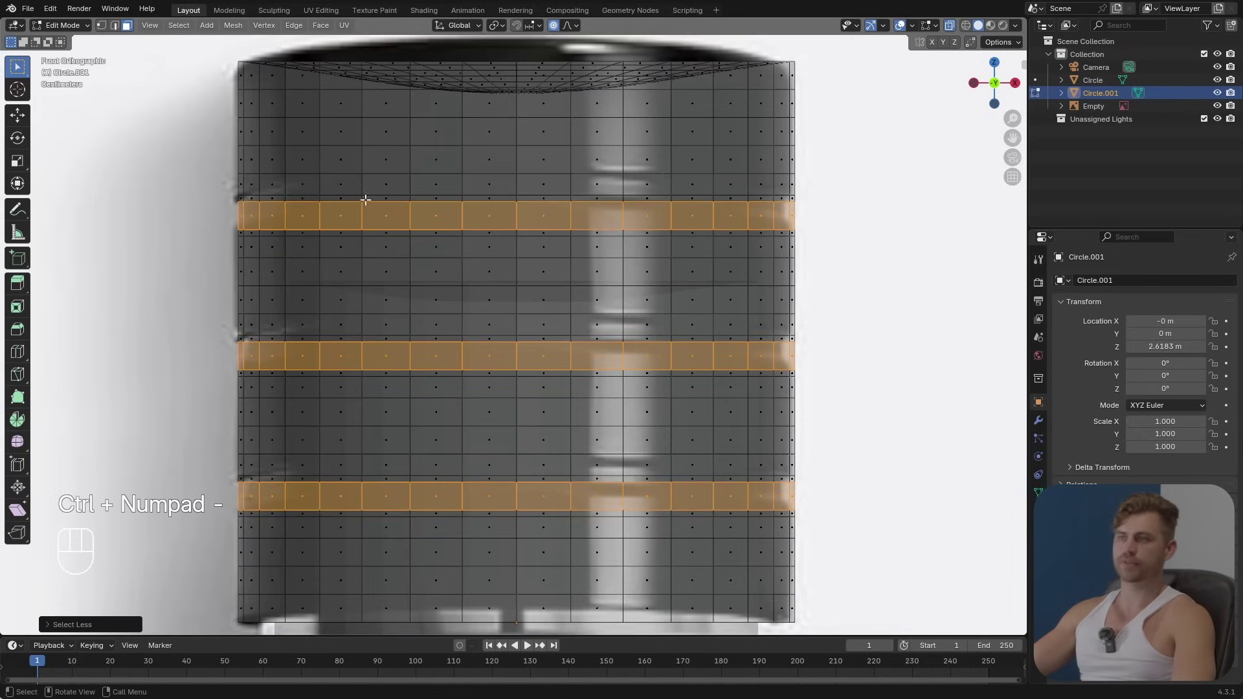
Step: Extrude the three bands inward along their normals by about 0.012 m, then return to Object Mode with X-ray off
{"action": "middle_click_drag", "start_coordinate": [719, 228], "coordinate": [635, 258]}
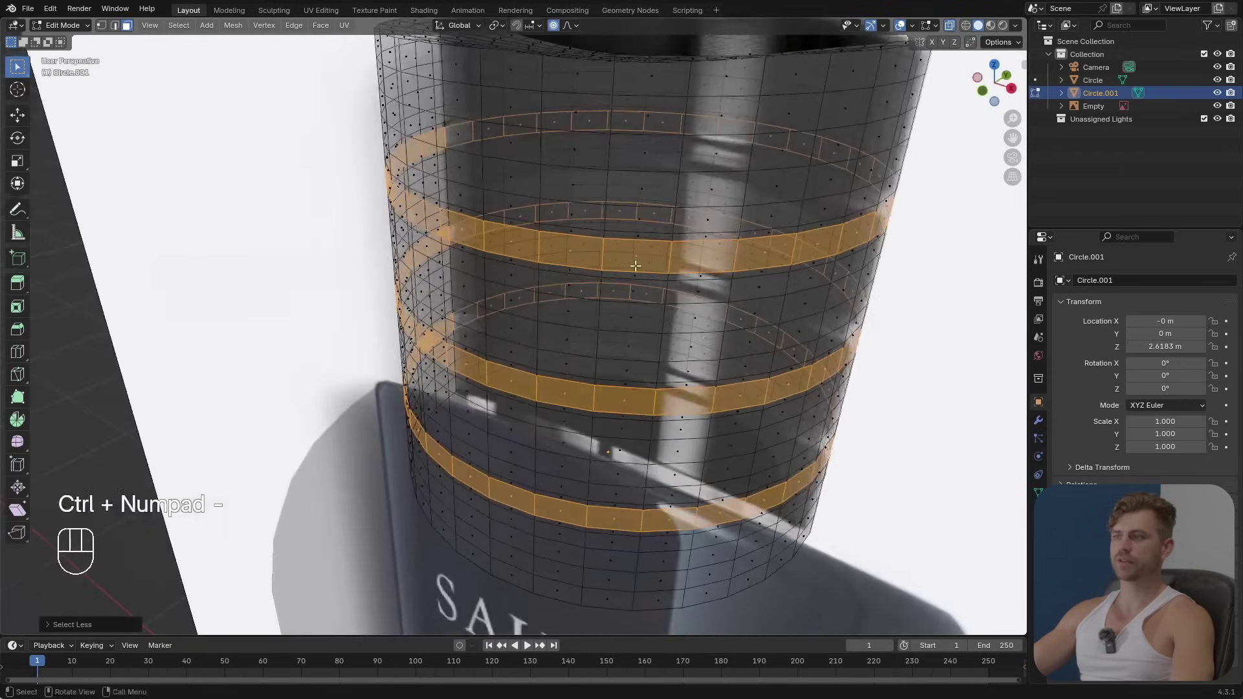
{"action": "key", "text": "alt+e"}
{"action": "left_click", "coordinate": [707, 337]}
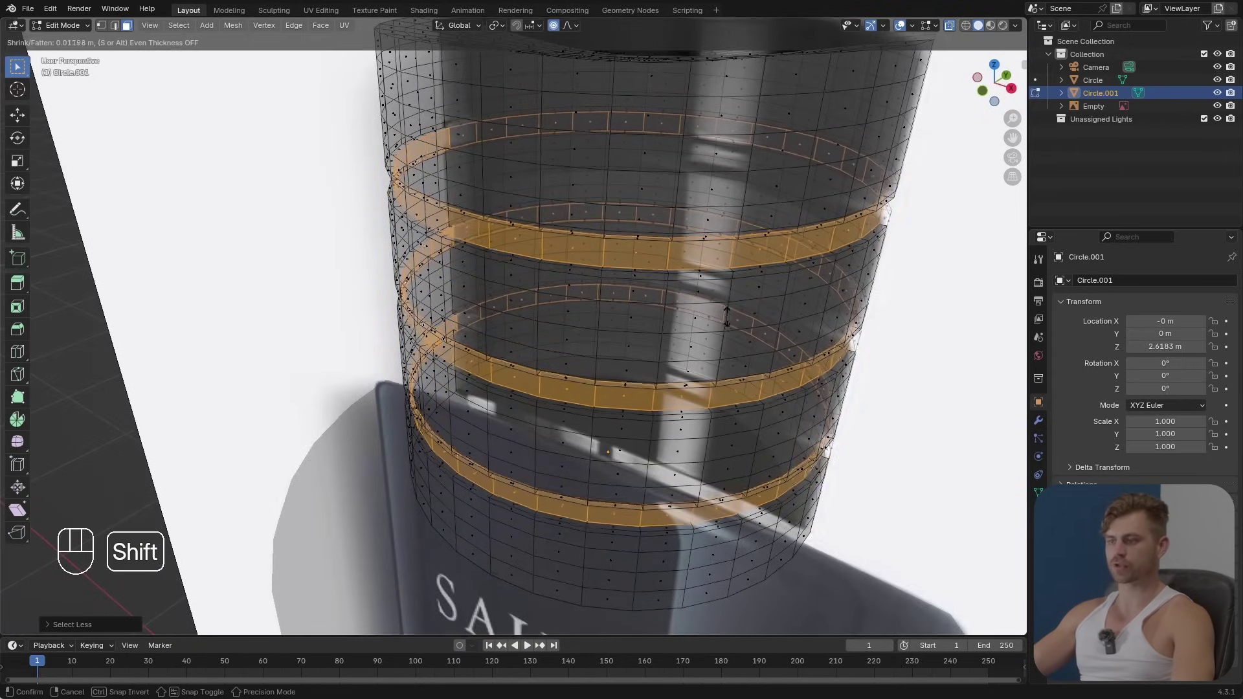
{"action": "left_click", "coordinate": [725, 317]}
{"action": "key", "text": "Tab"}
{"action": "mouse_move", "coordinate": [714, 325]}
{"action": "middle_mouse_down"}
{"action": "mouse_move", "coordinate": [671, 351]}
{"action": "mouse_move", "coordinate": [680, 333]}
{"action": "mouse_move", "coordinate": [671, 355]}
{"action": "middle_mouse_up"}
{"action": "key", "text": "alt+z"}
{"action": "scroll", "coordinate": [665, 350], "scroll_direction": "up", "scroll_amount": 3}
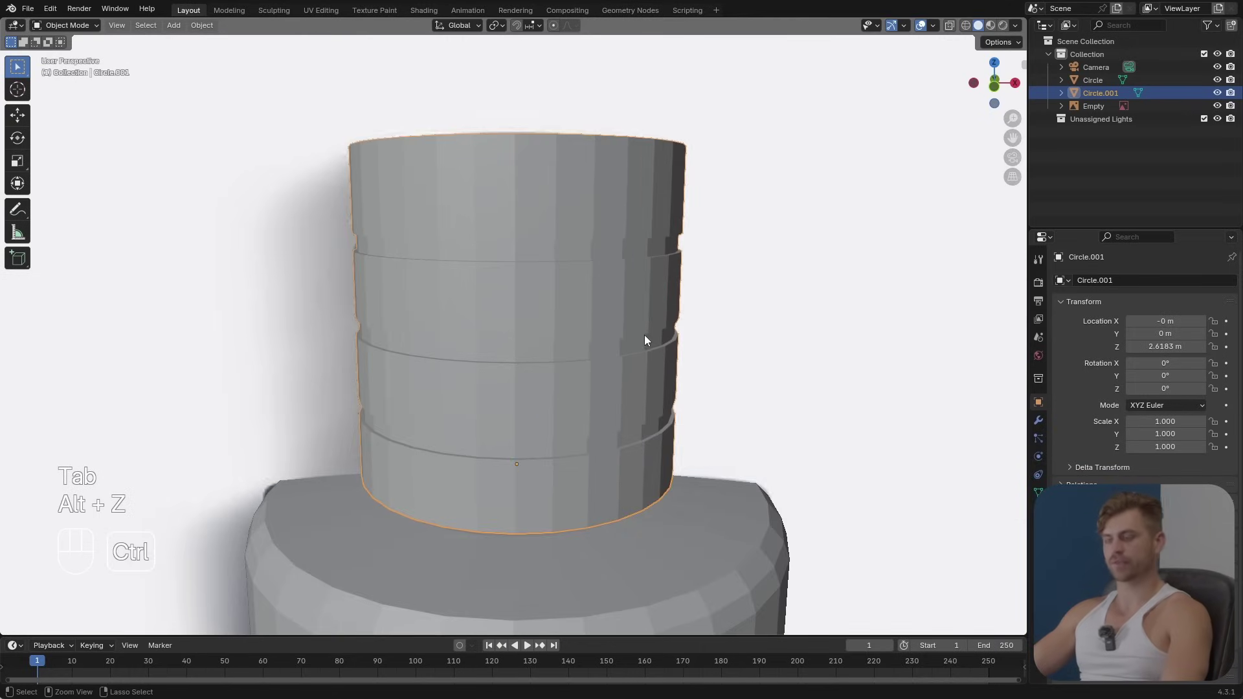
Step: Add a level 3 Subdivision Surface modifier to the grooved cap and save the file
{"action": "key", "text": "ctrl+3"}
{"action": "middle_click_drag", "start_coordinate": [632, 317], "coordinate": [585, 335]}
{"action": "scroll", "coordinate": [563, 301], "scroll_direction": "down", "scroll_amount": 5}
{"action": "key", "text": "ctrl+s"}
{"action": "scroll", "coordinate": [634, 210], "scroll_direction": "down", "scroll_amount": 2}
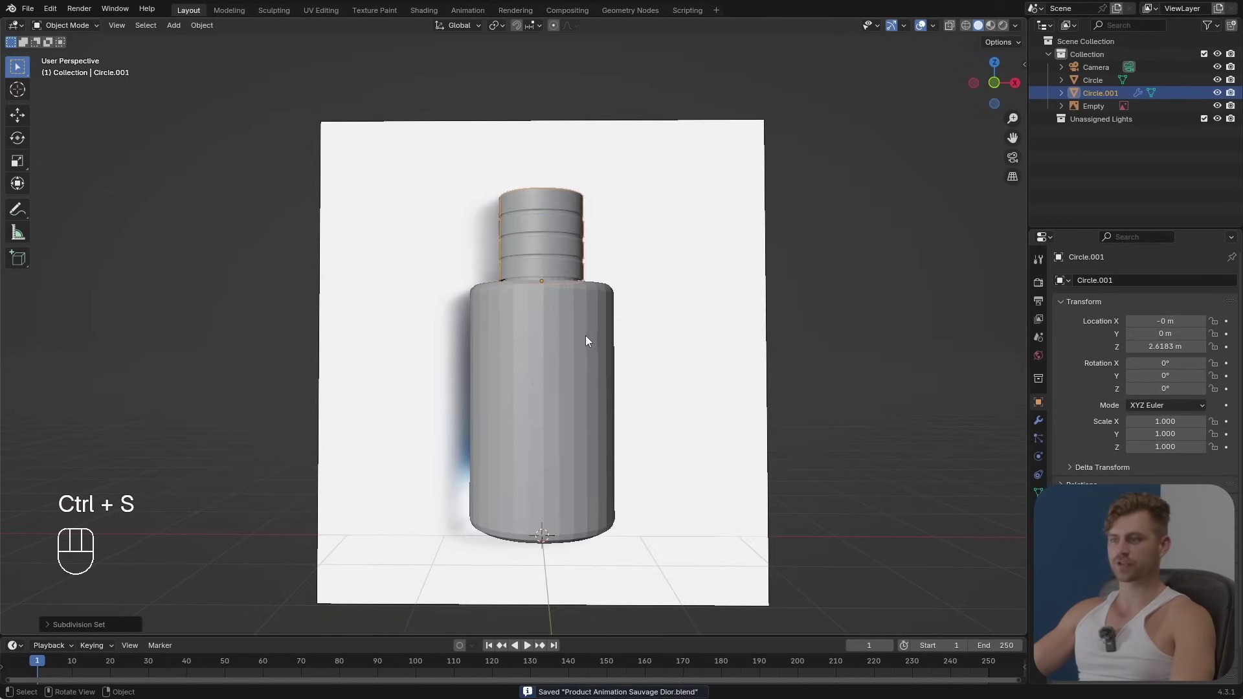
Step: Add a level 3 Subdivision Surface modifier to the bottle body
{"action": "left_click", "coordinate": [585, 339]}
{"action": "middle_click_drag", "start_coordinate": [848, 534], "coordinate": [606, 467]}
{"action": "scroll", "coordinate": [608, 482], "scroll_direction": "up", "scroll_amount": 3}
{"action": "key", "text": "ctrl+3"}
{"action": "scroll", "coordinate": [601, 349], "scroll_direction": "down", "scroll_amount": 2}
{"action": "scroll", "coordinate": [598, 391], "scroll_direction": "up", "scroll_amount": 5}
{"action": "middle_click_drag", "start_coordinate": [597, 395], "coordinate": [569, 429], "text": "shift"}
Step: Apply Shade Auto Smooth to the bottle body and the cap
{"action": "right_click", "coordinate": [569, 428]}
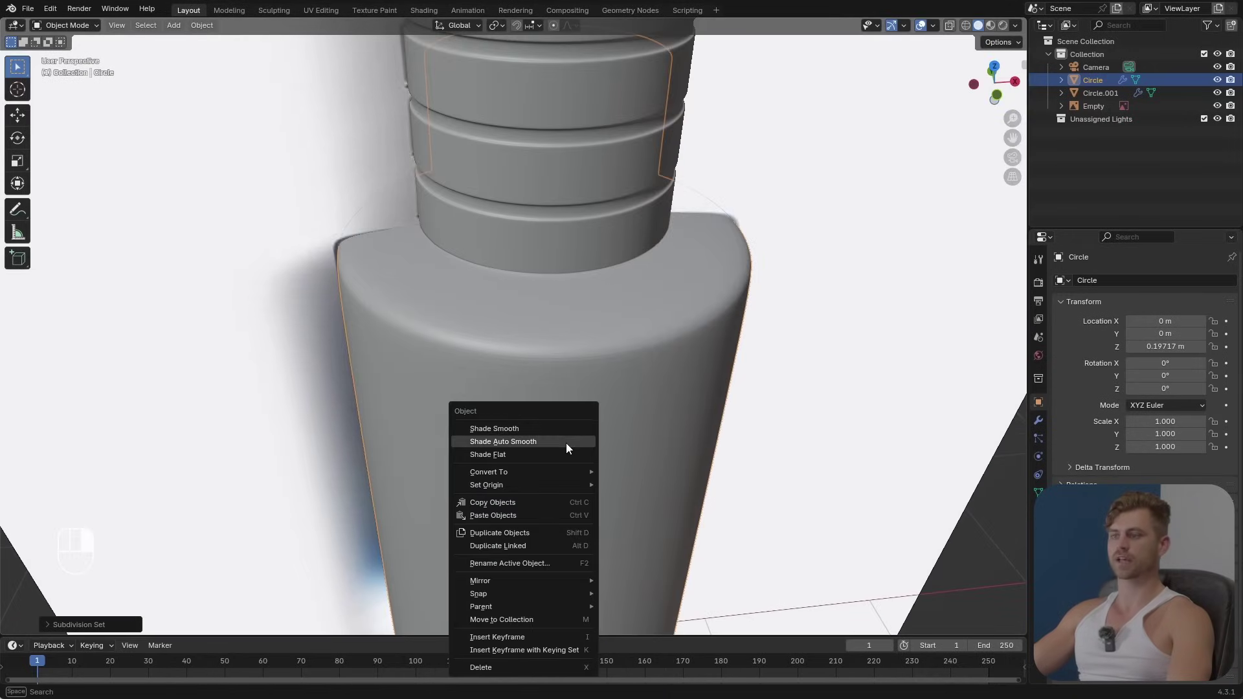
{"action": "left_click", "coordinate": [566, 443]}
{"action": "left_click", "coordinate": [573, 181]}
{"action": "right_click", "coordinate": [573, 180]}
{"action": "left_click", "coordinate": [572, 180]}
Step: Move the reference image about 4.43 m along Y behind the bottle and save the file
{"action": "middle_click_drag", "start_coordinate": [603, 302], "coordinate": [610, 277]}
{"action": "left_click", "coordinate": [611, 282]}
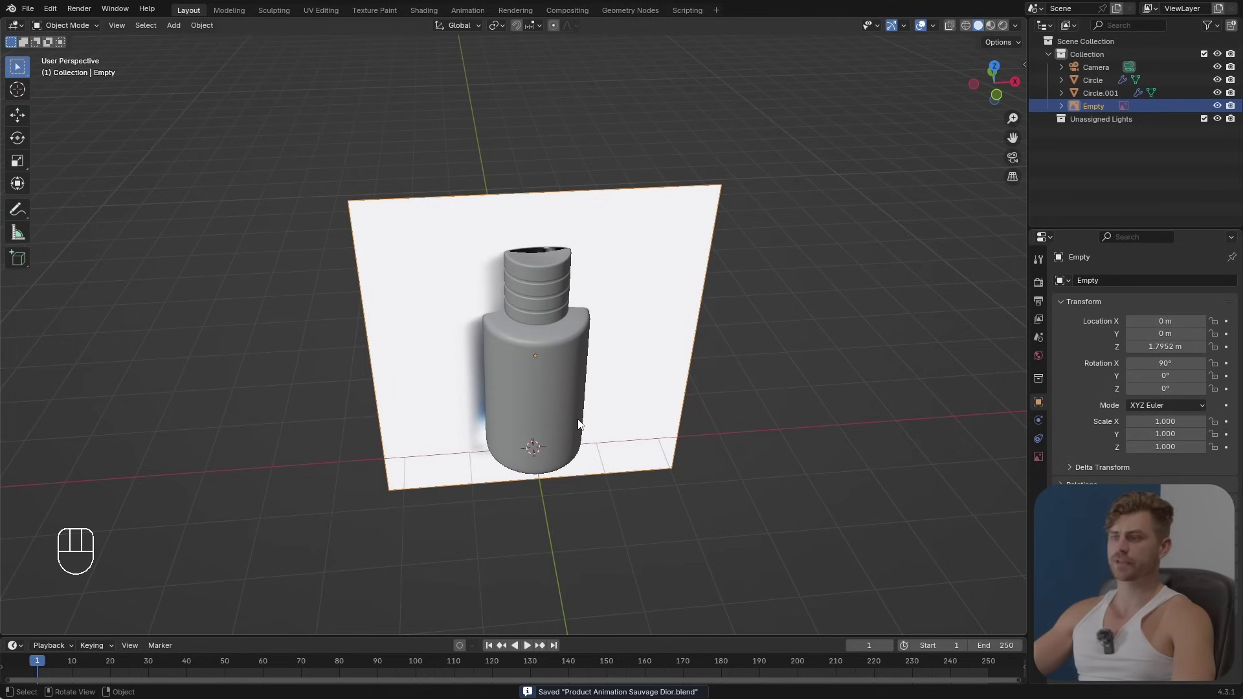
{"action": "middle_click_drag", "start_coordinate": [601, 415], "coordinate": [685, 438]}
{"action": "key", "text": "g"}
{"action": "key", "text": "y"}
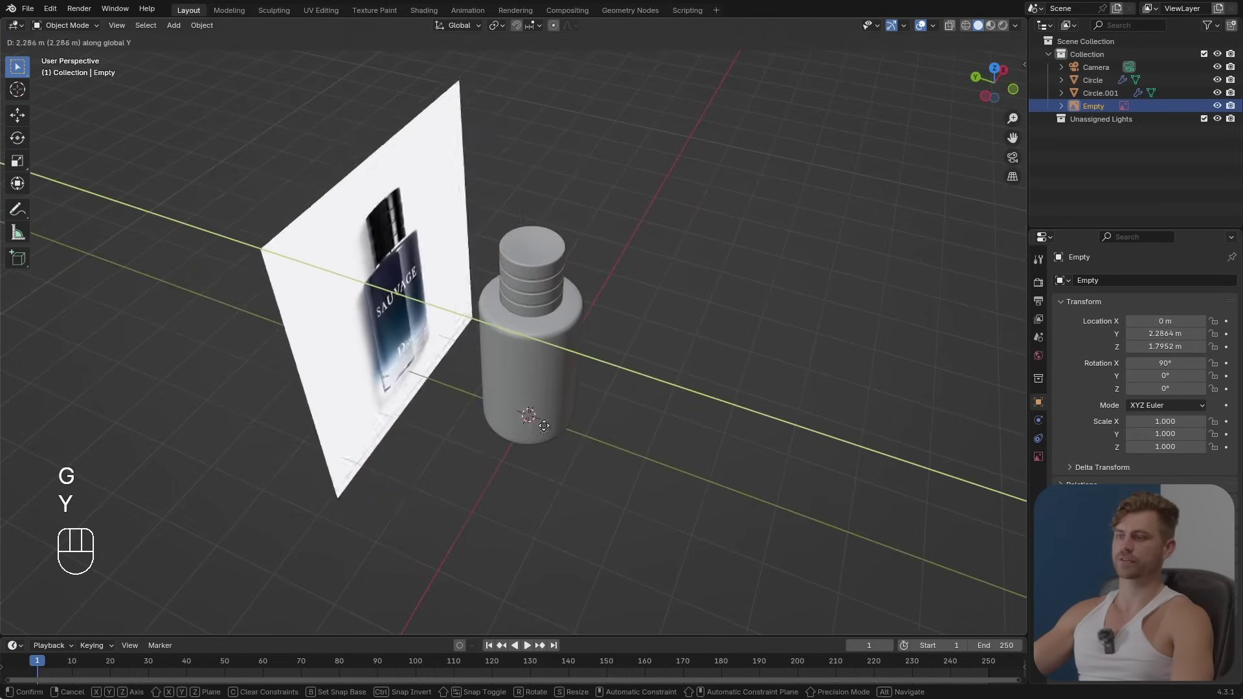
{"action": "left_click", "coordinate": [429, 406]}
{"action": "middle_click_drag", "start_coordinate": [575, 440], "coordinate": [496, 390]}
{"action": "key", "text": "ctrl+s"}
{"action": "scroll", "coordinate": [567, 410], "scroll_direction": "up", "scroll_amount": 3}
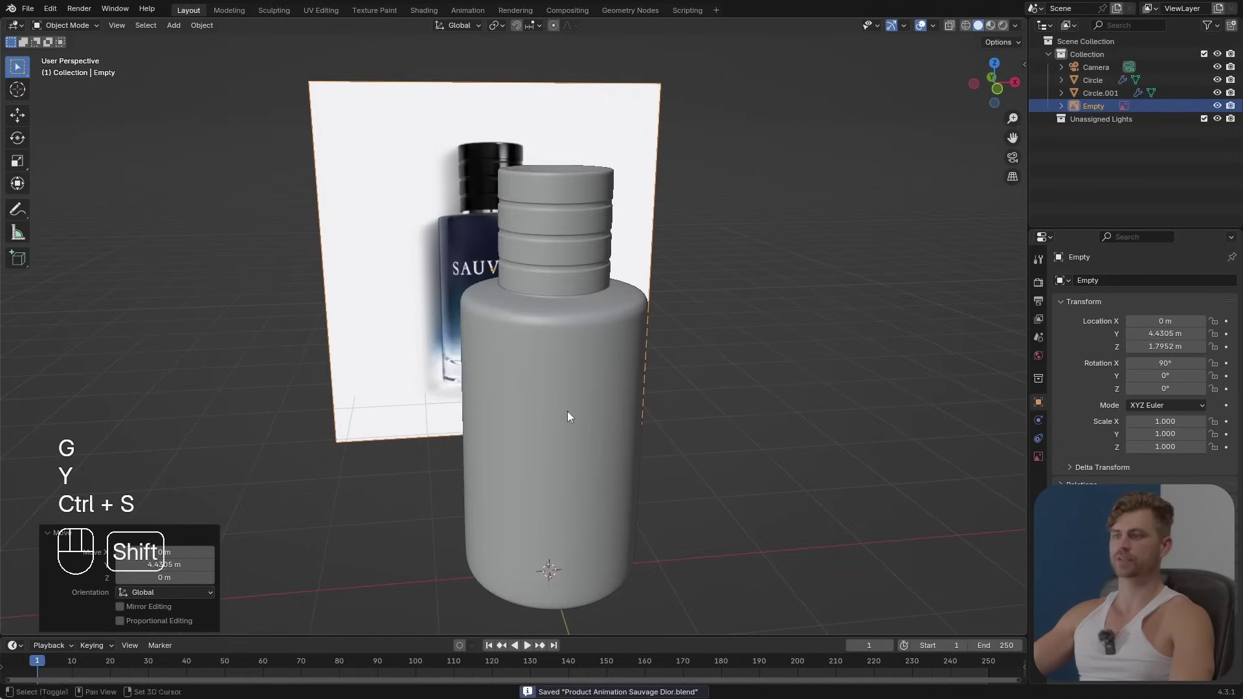
Step: Examine the bottle model beside the reference image, select the bottle body and save the file
{"action": "middle_click_drag", "start_coordinate": [567, 411], "coordinate": [580, 463], "text": "shift"}
{"action": "middle_click_drag", "start_coordinate": [580, 463], "coordinate": [565, 448]}
{"action": "middle_click_drag", "start_coordinate": [567, 478], "coordinate": [562, 428], "text": "shift"}
{"action": "scroll", "coordinate": [667, 330], "scroll_direction": "down", "scroll_amount": 1}
{"action": "middle_click_drag", "start_coordinate": [681, 378], "coordinate": [500, 363]}
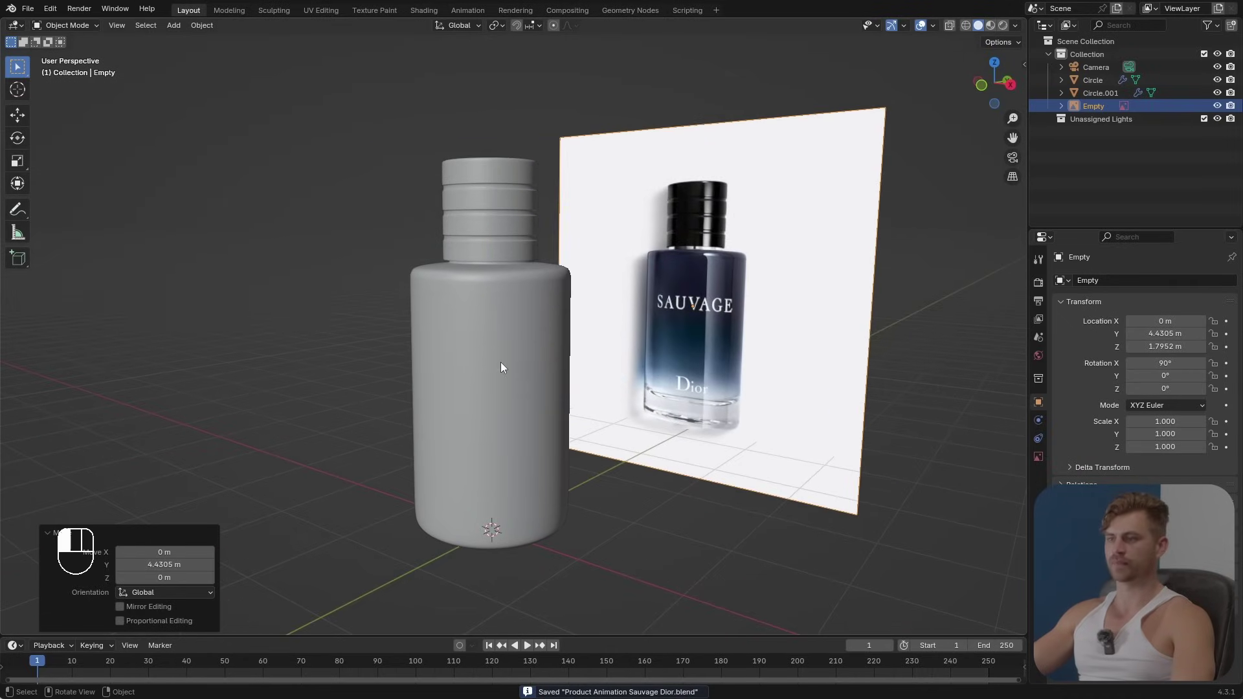
{"action": "left_click", "coordinate": [500, 363]}
{"action": "key", "text": "ctrl+s"}
{"action": "scroll", "coordinate": [688, 415], "scroll_direction": "up", "scroll_amount": 2}
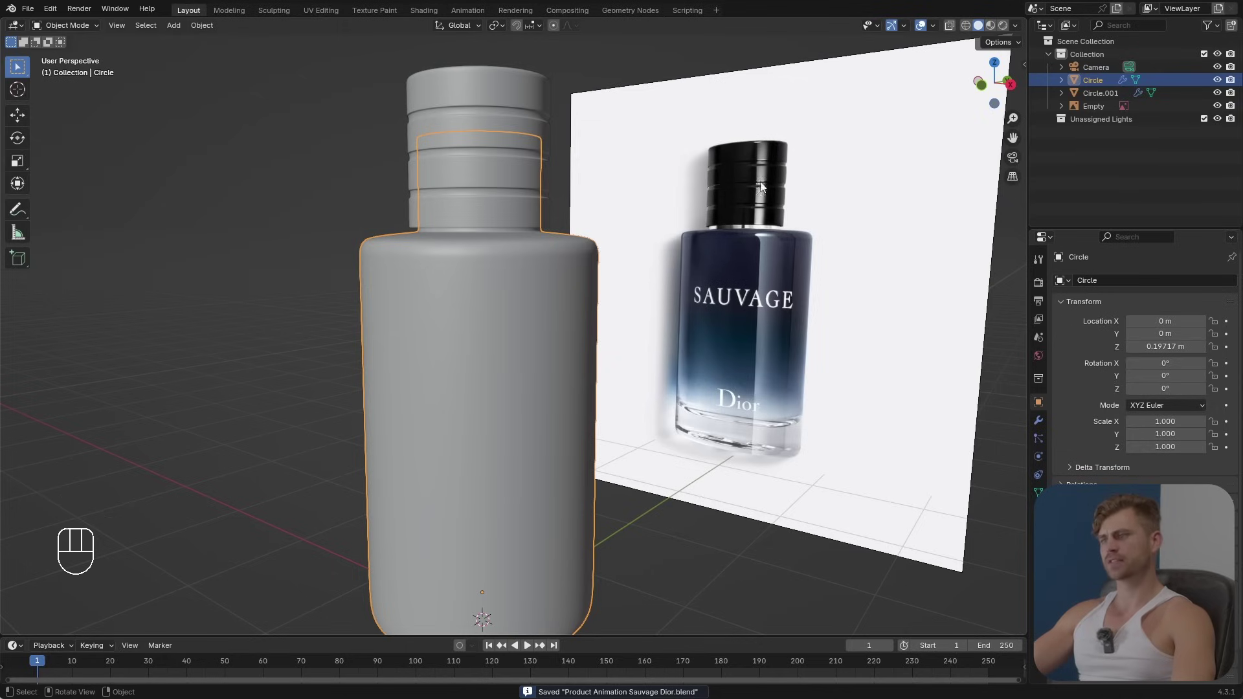
Step: Examine the reference image's cap, metal collar, SAUVAGE and Dior lettering, and clear glass base
{"action": "scroll", "coordinate": [766, 177], "scroll_direction": "up", "scroll_amount": 1}
{"action": "middle_click_drag", "start_coordinate": [765, 208], "coordinate": [554, 356], "text": "shift"}
{"action": "scroll", "coordinate": [600, 334], "scroll_direction": "up", "scroll_amount": 4}
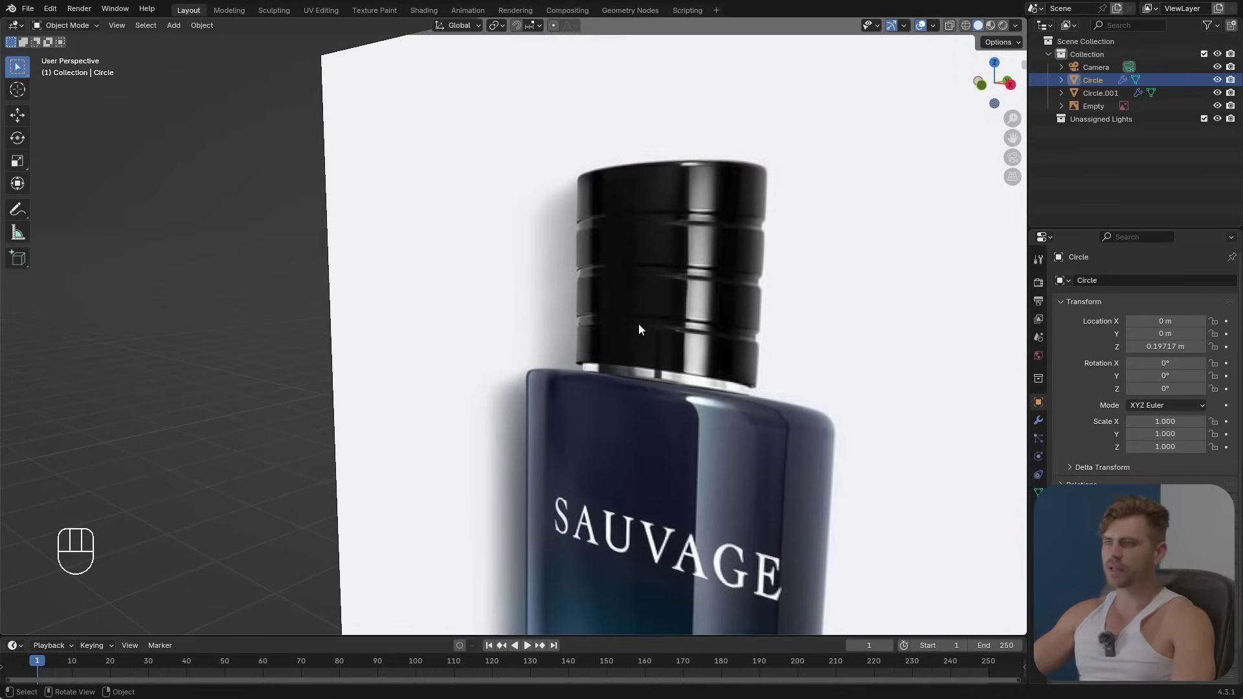
{"action": "scroll", "coordinate": [639, 284], "scroll_direction": "down", "scroll_amount": 2}
{"action": "middle_click_drag", "start_coordinate": [639, 285], "coordinate": [680, 353]}
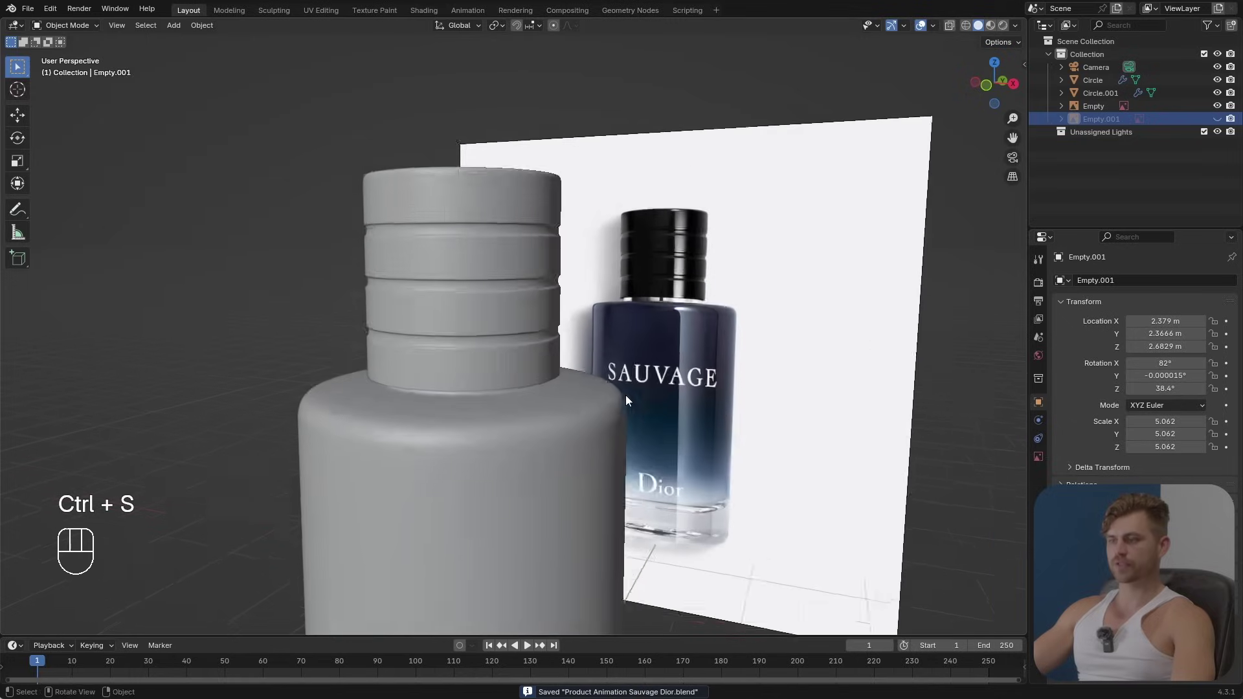
{"action": "scroll", "coordinate": [626, 395], "scroll_direction": "up", "scroll_amount": 2}
{"action": "middle_click_drag", "start_coordinate": [625, 394], "coordinate": [431, 316], "text": "shift"}
{"action": "scroll", "coordinate": [550, 347], "scroll_direction": "up", "scroll_amount": 4}
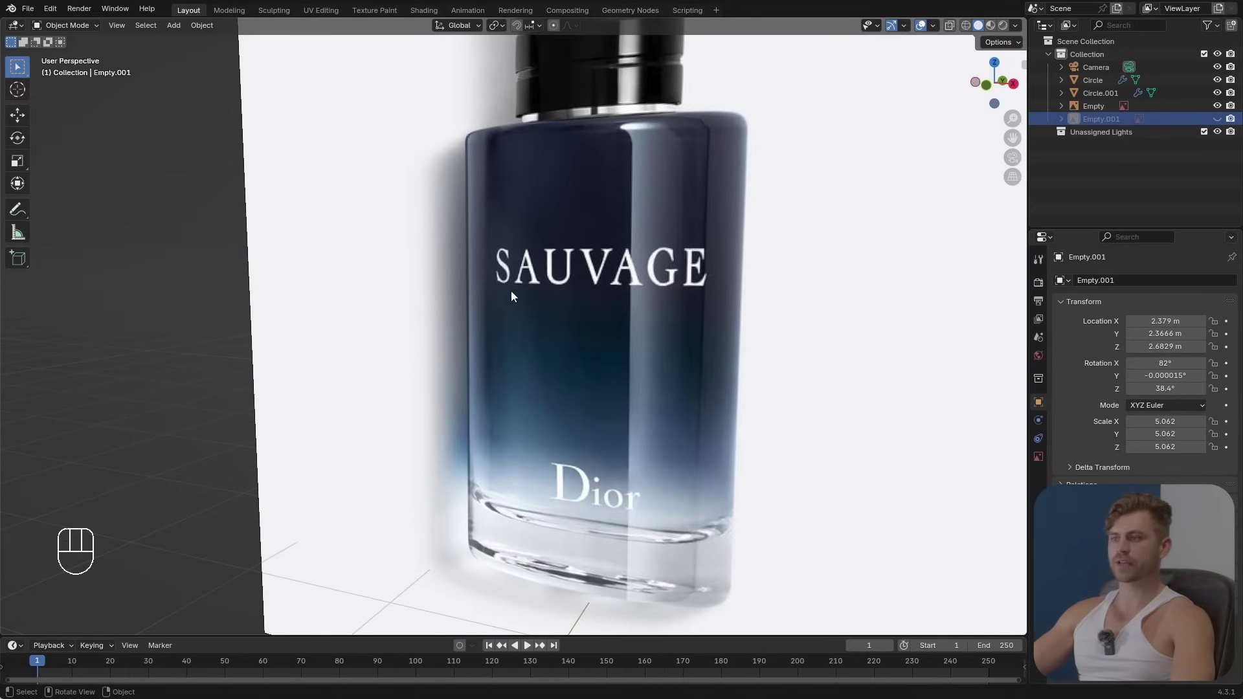
{"action": "scroll", "coordinate": [619, 507], "scroll_direction": "down", "scroll_amount": 5}
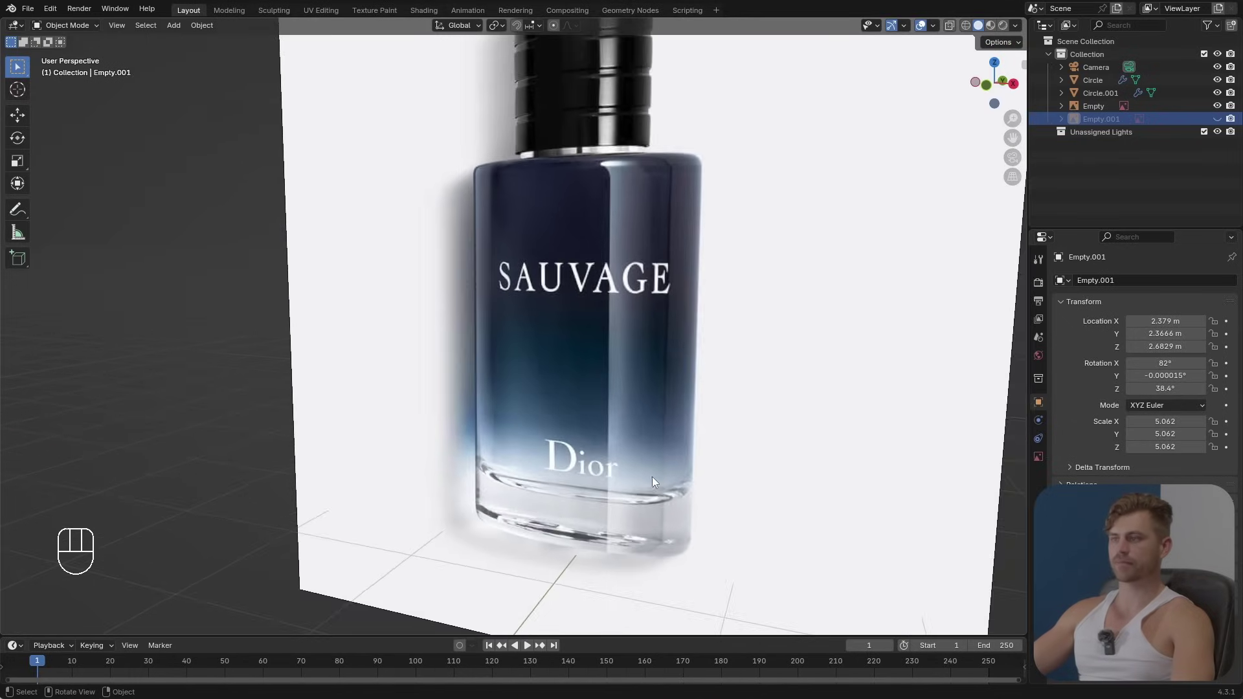
{"action": "middle_click_drag", "start_coordinate": [607, 292], "coordinate": [605, 434]}
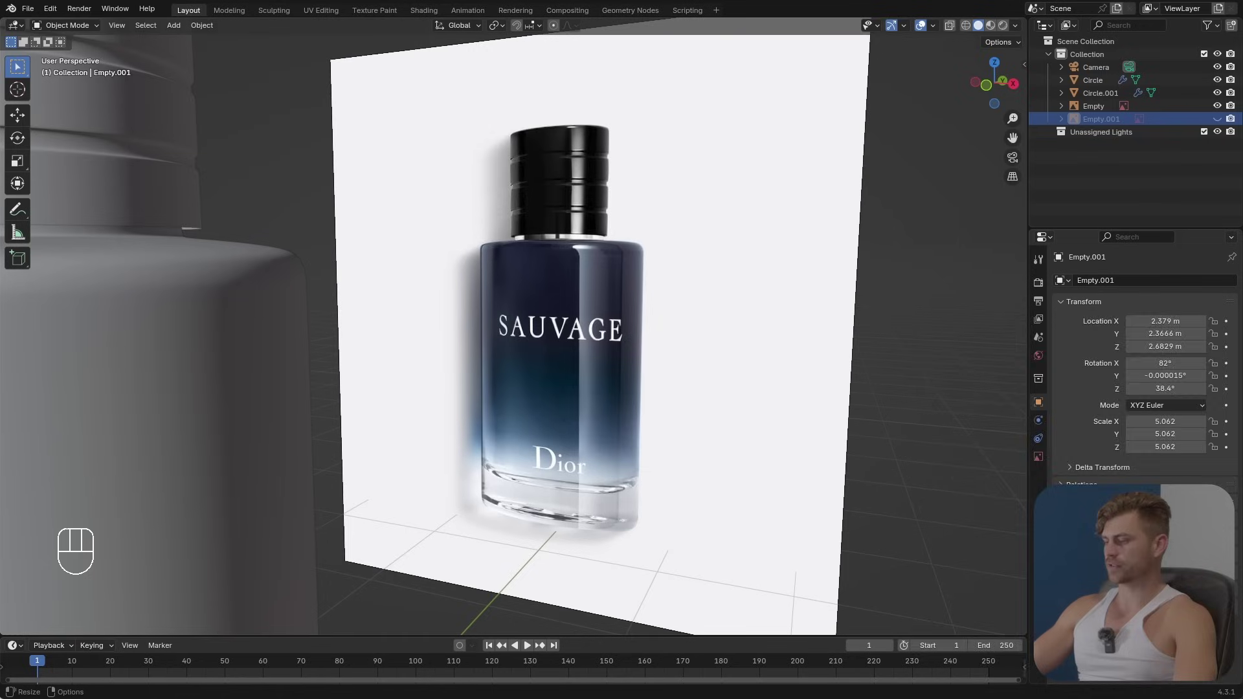
Step: Switch to the Dior Logo project in DaVinci Resolve, add a Text+ node and connect it to MediaOut1
{"action": "left_click", "coordinate": [945, 698]}
{"action": "left_click", "coordinate": [971, 698]}
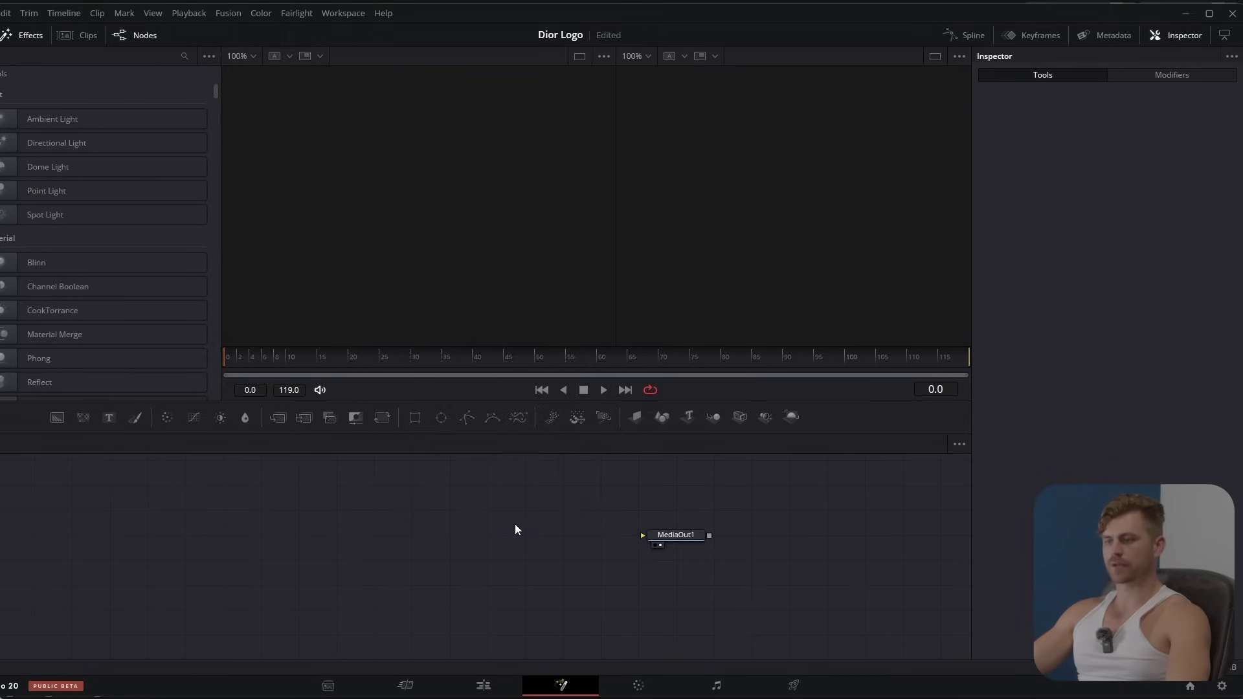
{"action": "key", "text": "shift+space"}
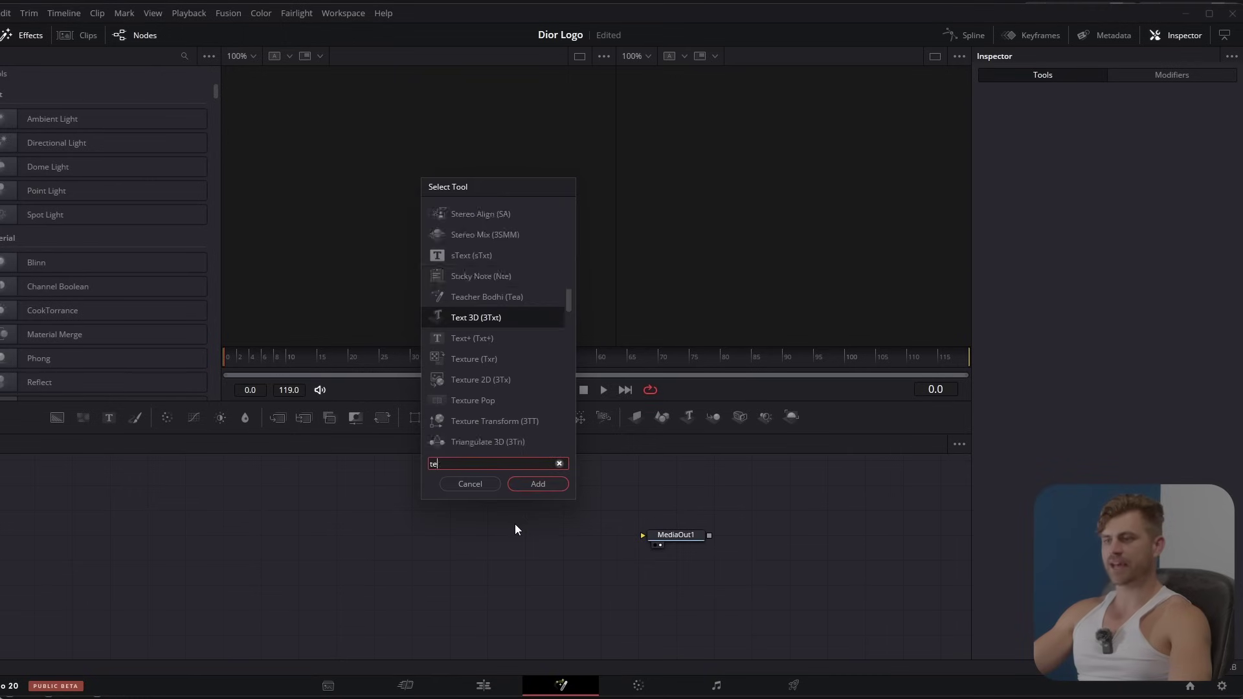
{"action": "type", "text": "Text+"}
{"action": "left_click", "coordinate": [538, 484]}
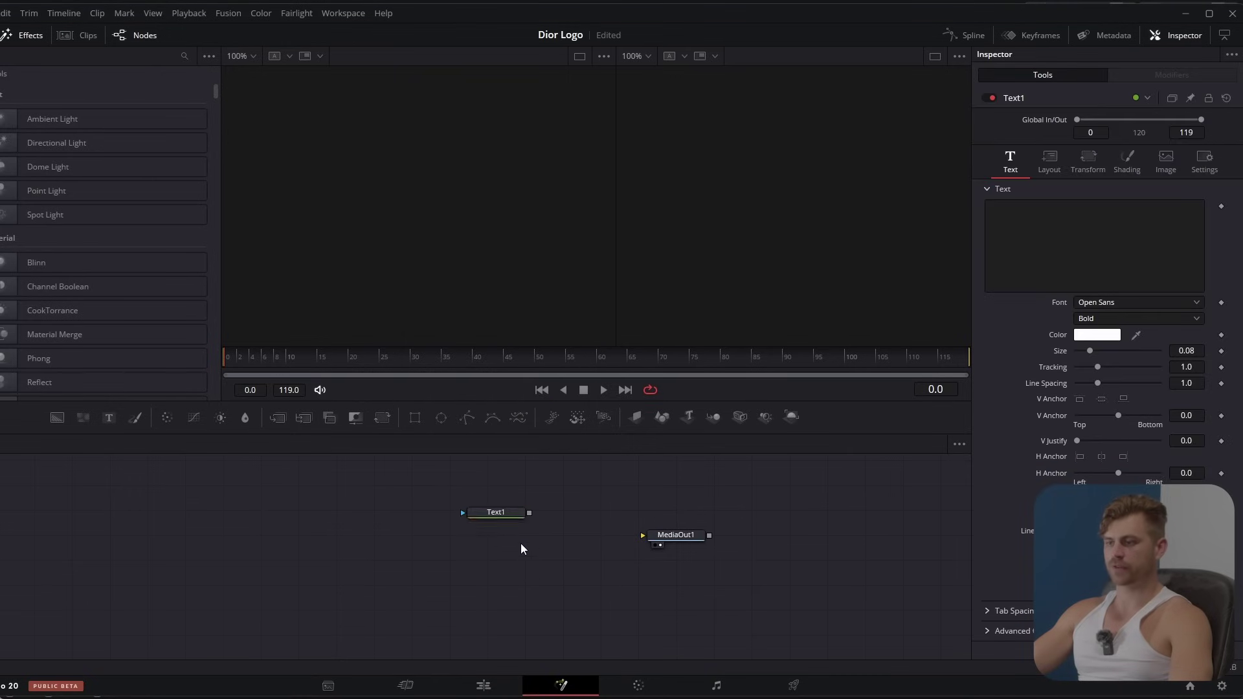
{"action": "left_click_drag", "start_coordinate": [640, 546], "coordinate": [642, 537]}
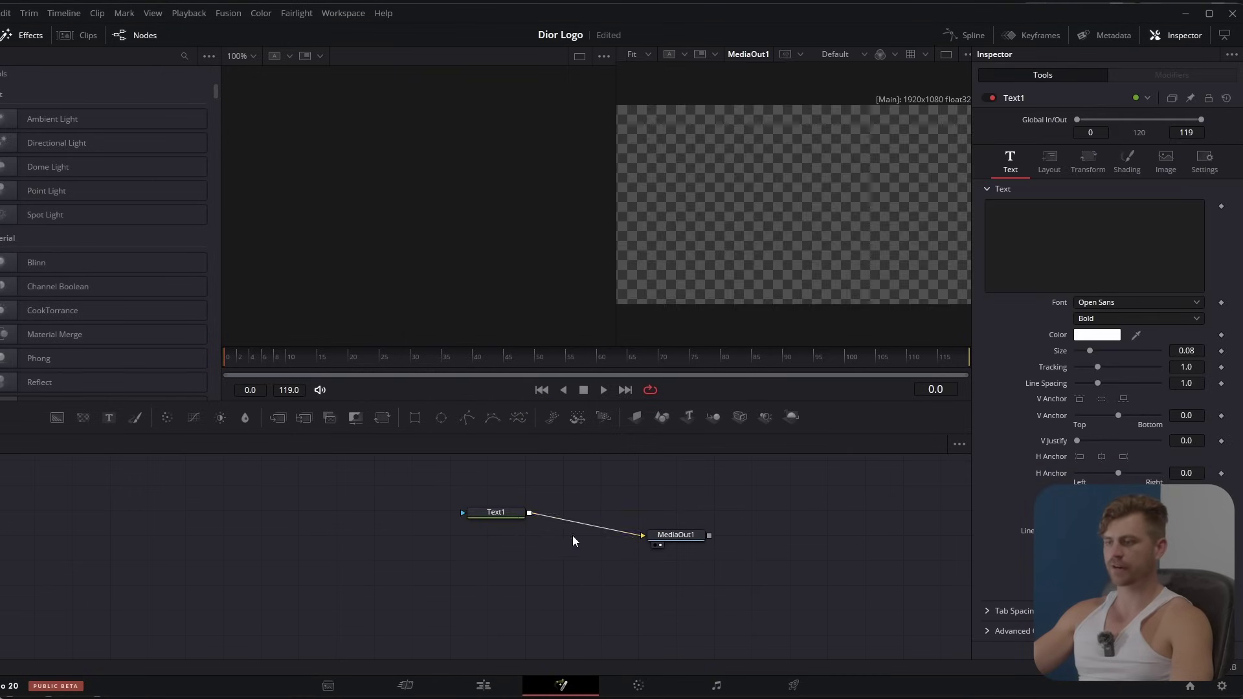
{"action": "left_click_drag", "start_coordinate": [516, 518], "coordinate": [472, 544]}
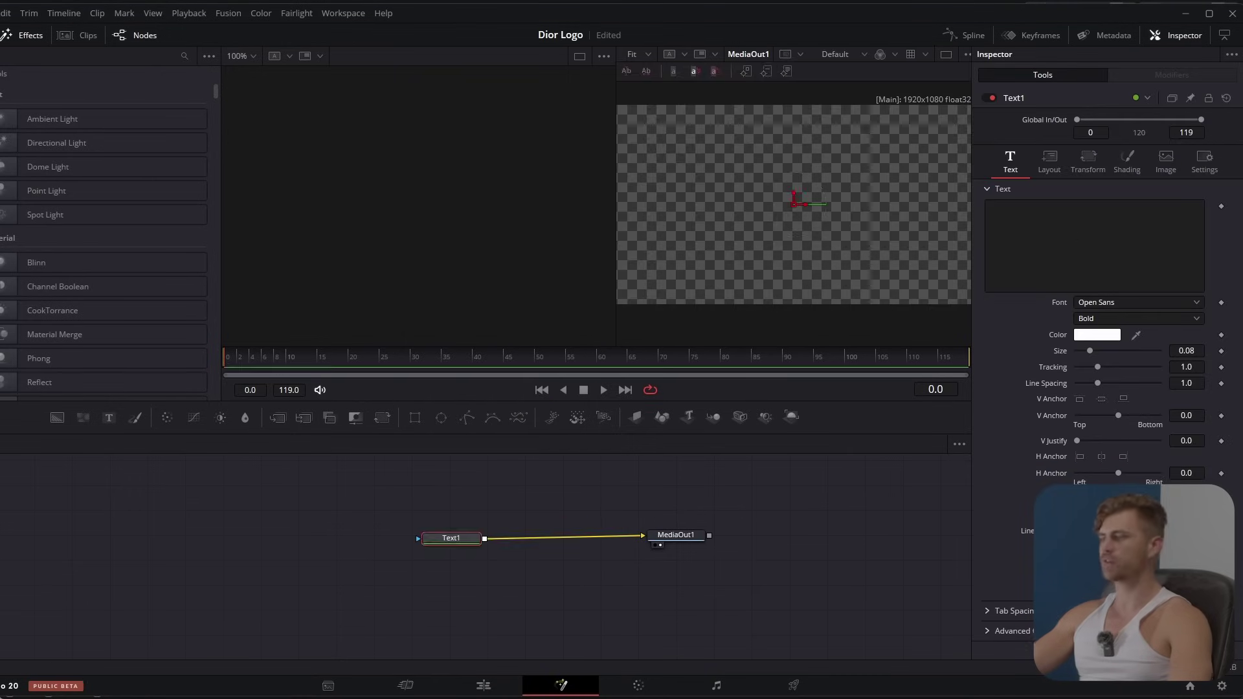
Step: Set the Text1 node's font to Montserrat and enter the text SAUVAGE
{"action": "left_click", "coordinate": [1120, 300]}
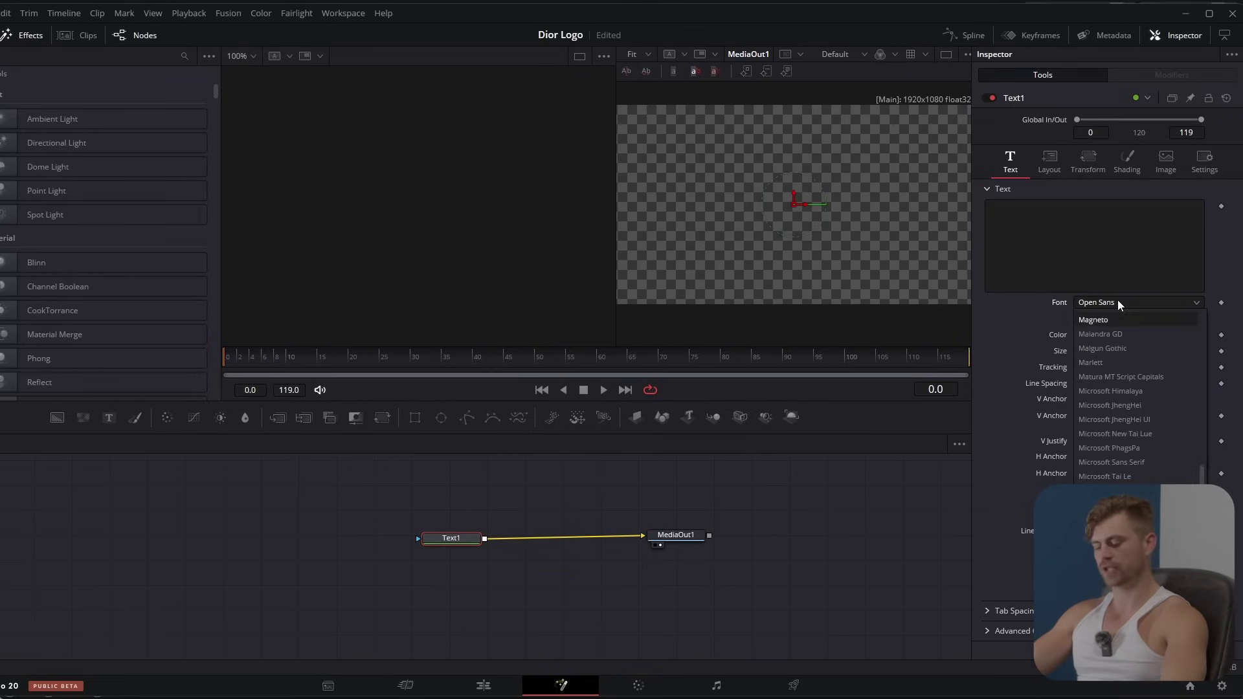
{"action": "key", "text": "t"}
{"action": "key", "text": "Return"}
{"action": "left_click", "coordinate": [1043, 233]}
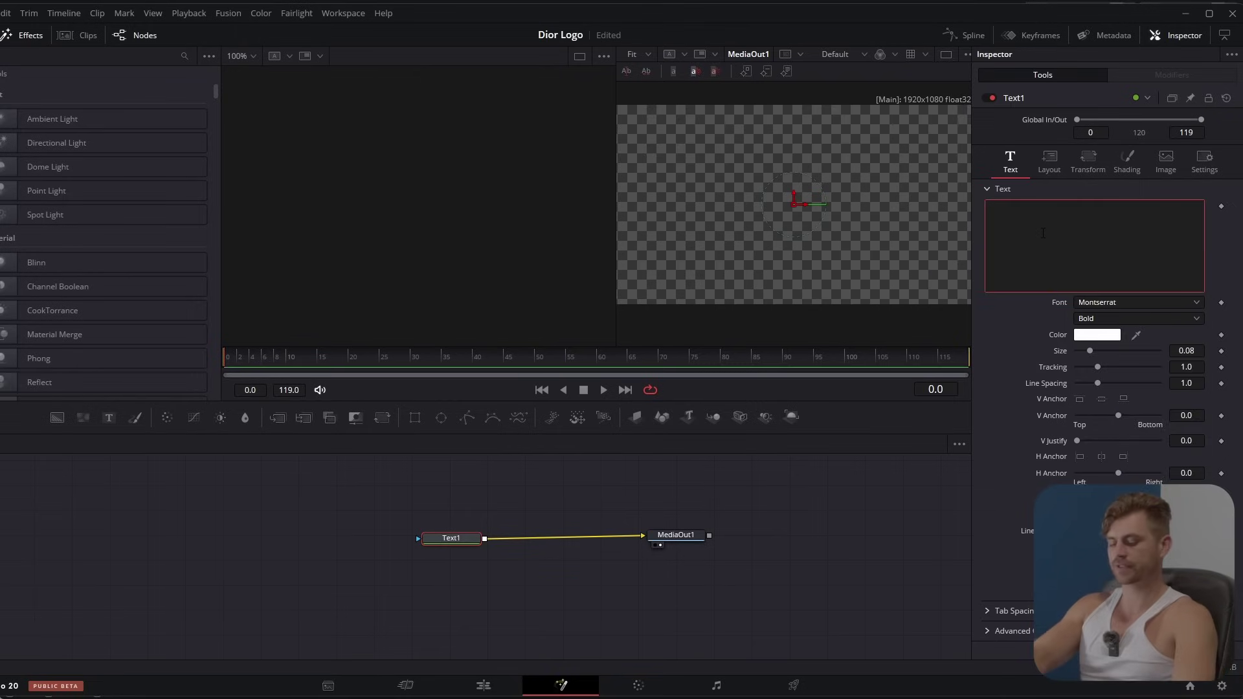
{"action": "type", "text": "SAUVAGE"}
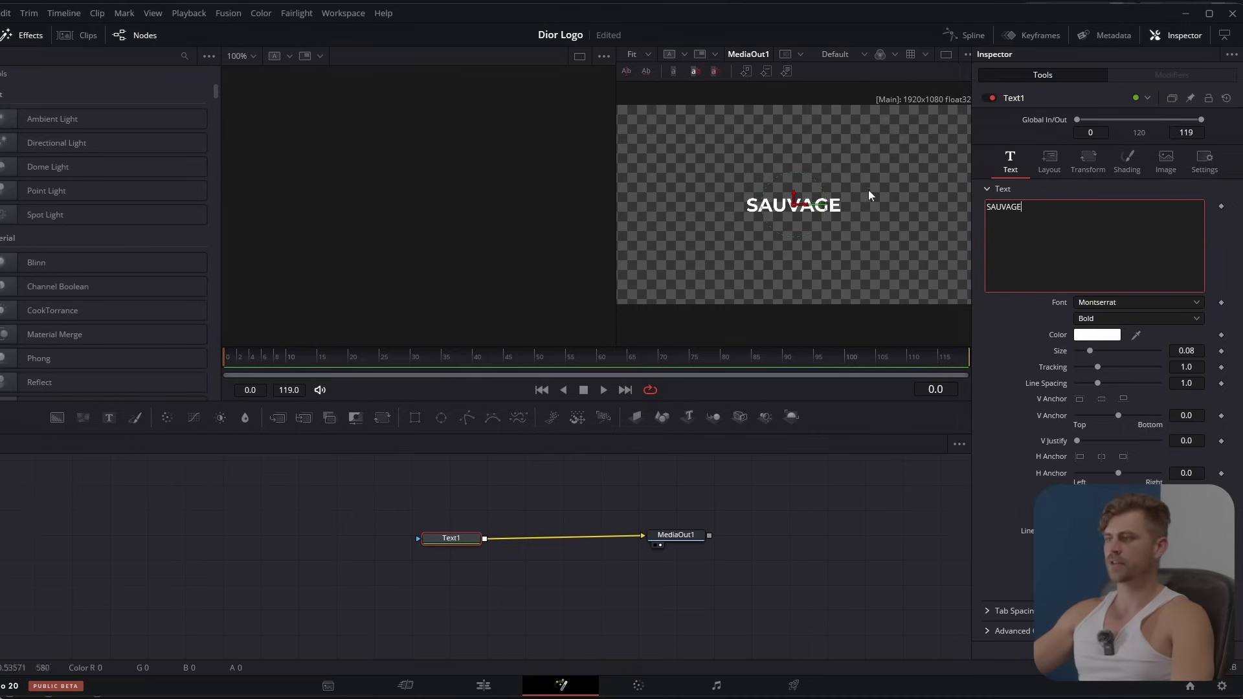
Step: Set the SAUVAGE text's font to MingLiU_MSCS-ExtB
{"action": "scroll", "coordinate": [829, 200], "scroll_direction": "up", "scroll_amount": 4, "text": "ctrl"}
{"action": "scroll", "coordinate": [833, 210], "scroll_direction": "up", "scroll_amount": 1, "text": "ctrl"}
{"action": "scroll", "coordinate": [834, 215], "scroll_direction": "down", "scroll_amount": 1, "text": "ctrl"}
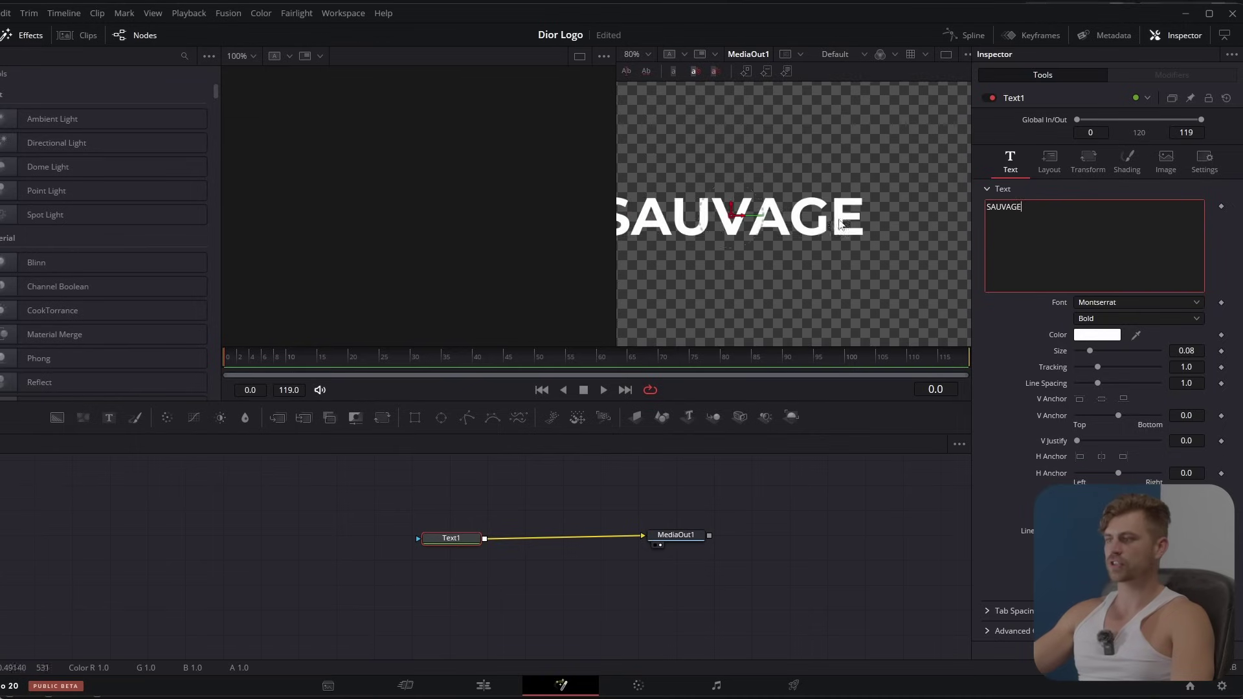
{"action": "middle_click_drag", "start_coordinate": [833, 221], "coordinate": [903, 218]}
{"action": "left_click", "coordinate": [1137, 300]}
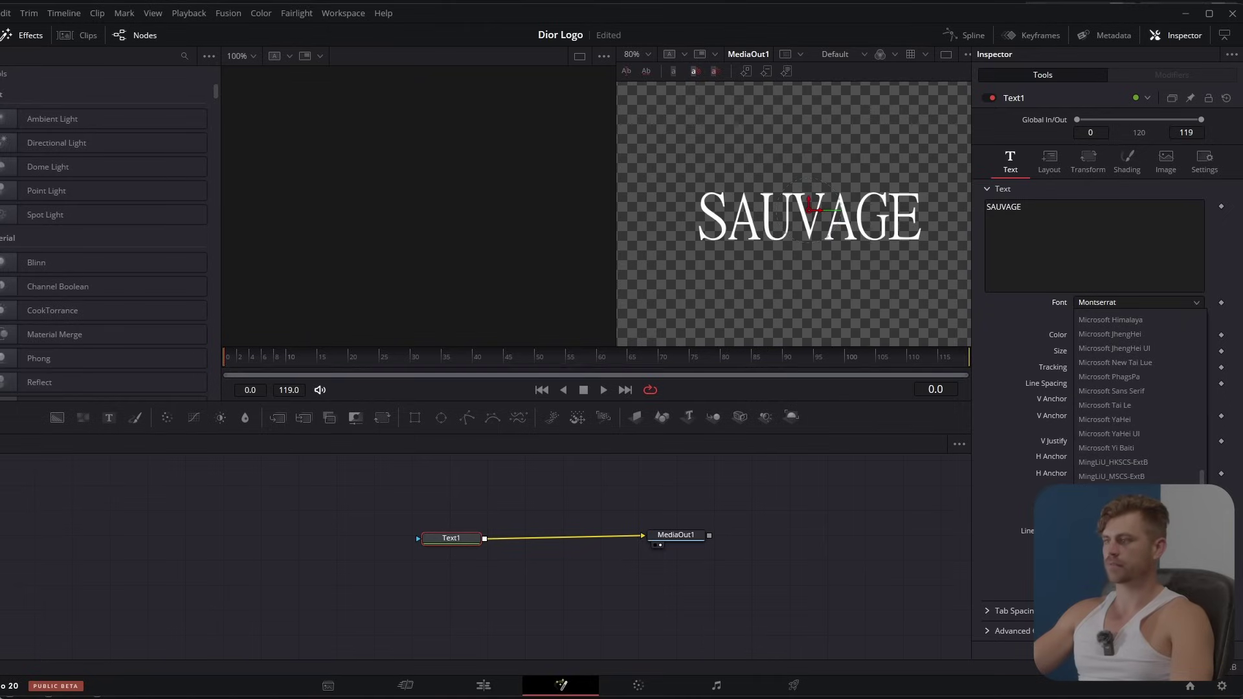
{"action": "left_click", "coordinate": [1130, 478]}
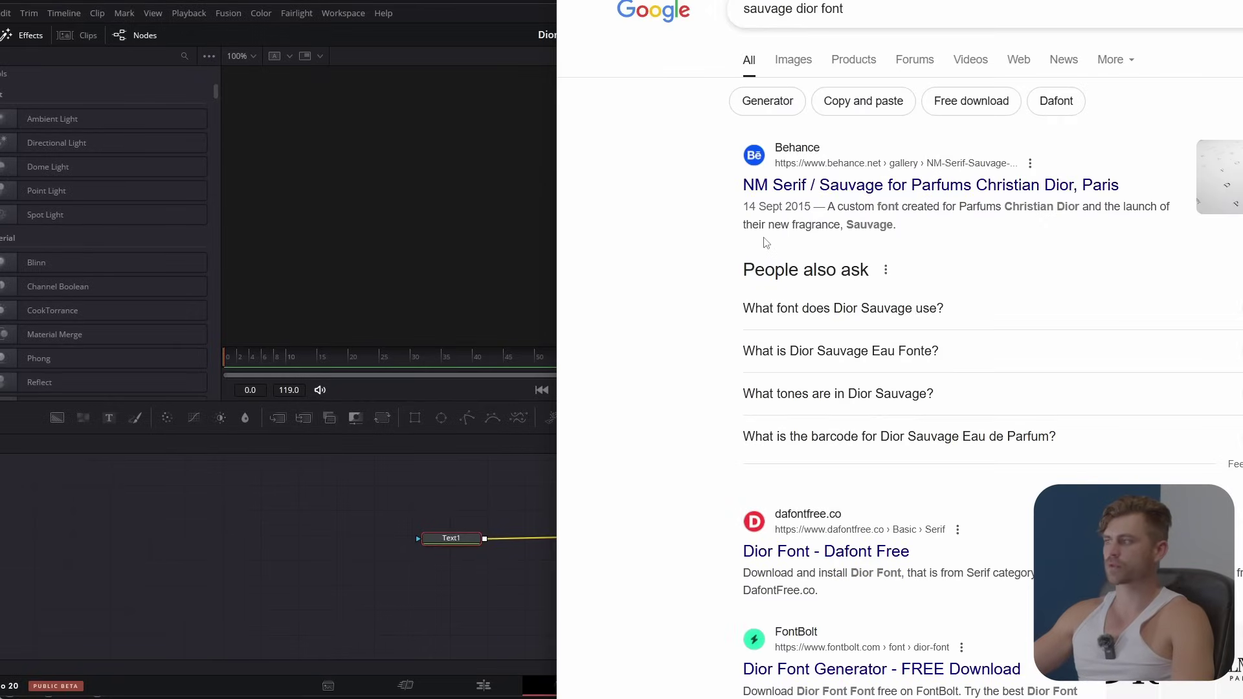
{"action": "left_click", "coordinate": [481, 492]}
{"action": "left_click", "coordinate": [1117, 304]}
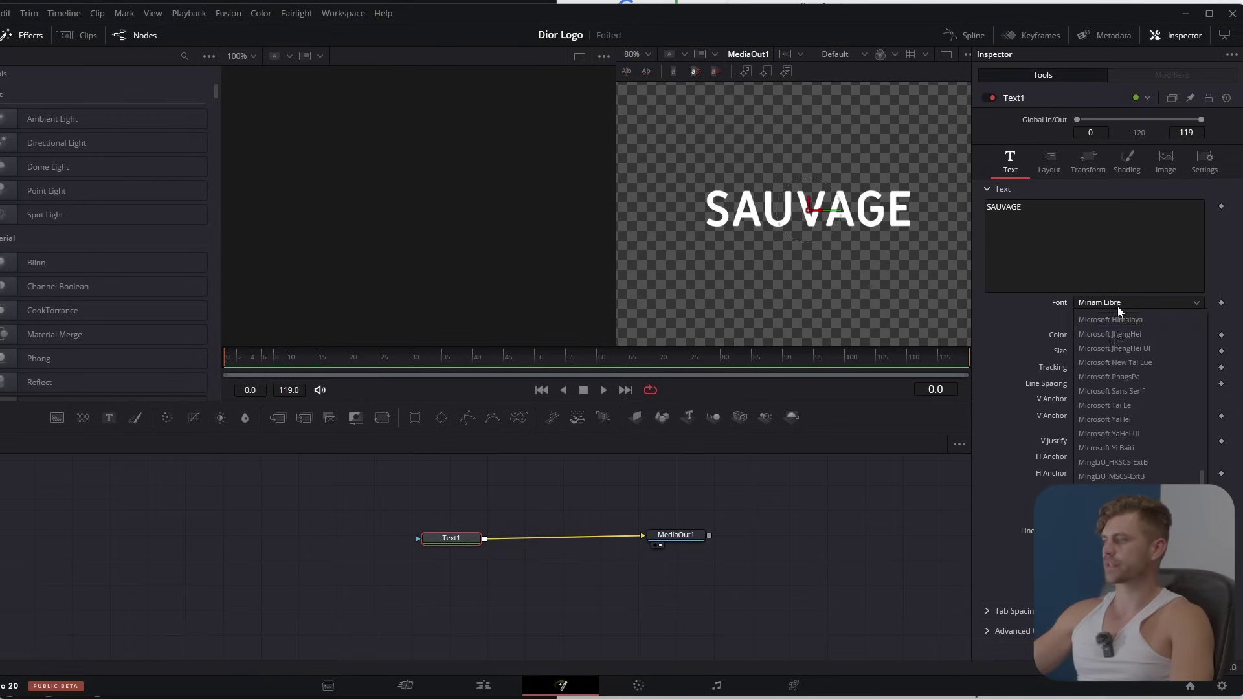
{"action": "left_click", "coordinate": [1131, 465]}
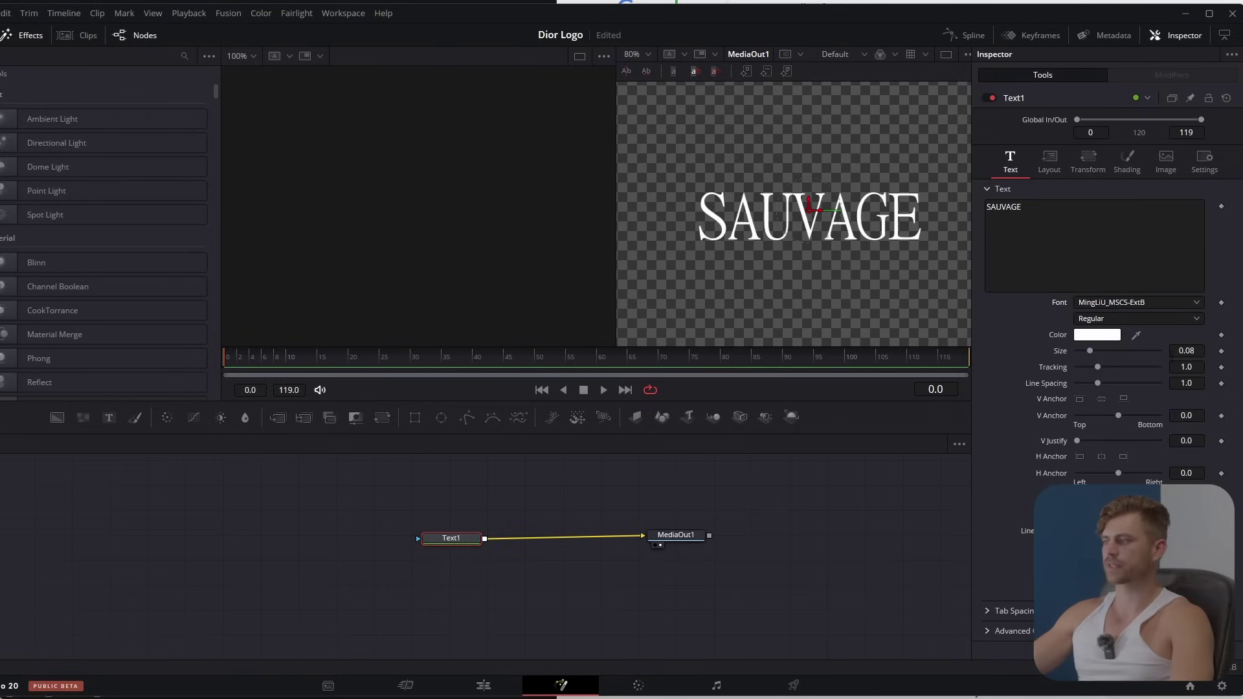
Step: Set the SAUVAGE text's tracking to 1.041
{"action": "left_click_drag", "start_coordinate": [1186, 367], "coordinate": [1190, 367]}
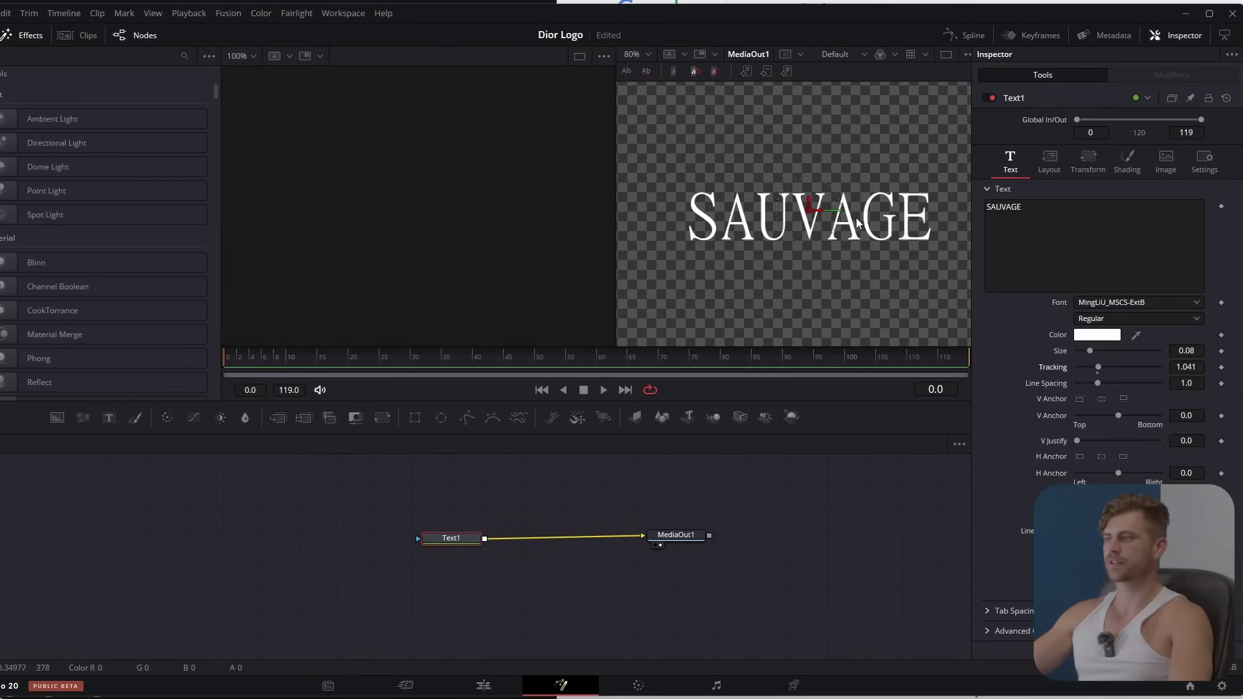
{"action": "scroll", "coordinate": [861, 233], "scroll_direction": "down", "scroll_amount": 5}
{"action": "middle_click_drag", "start_coordinate": [849, 240], "coordinate": [828, 260]}
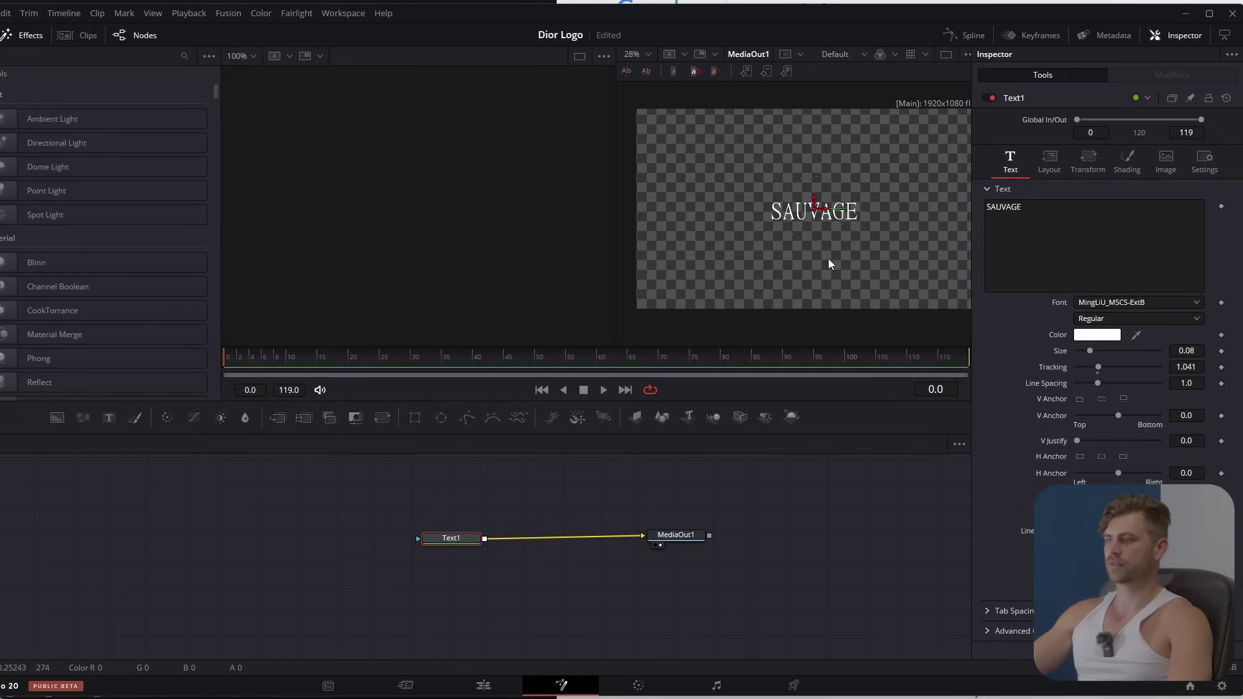
Step: Add a Background node, merge it with the Text1 node, and make the background fully transparent
{"action": "key", "text": "shift+space"}
{"action": "type", "text": "bg"}
{"action": "left_click", "coordinate": [549, 487]}
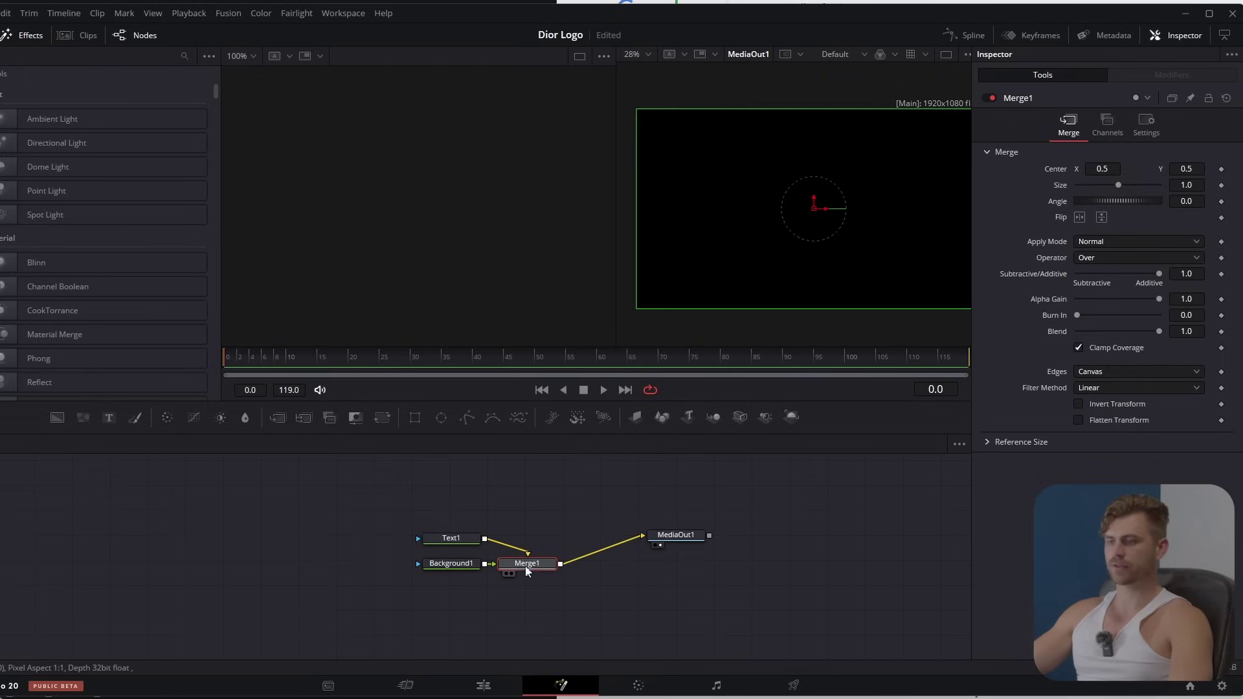
{"action": "left_click_drag", "start_coordinate": [494, 563], "coordinate": [532, 535]}
{"action": "left_click", "coordinate": [442, 575]}
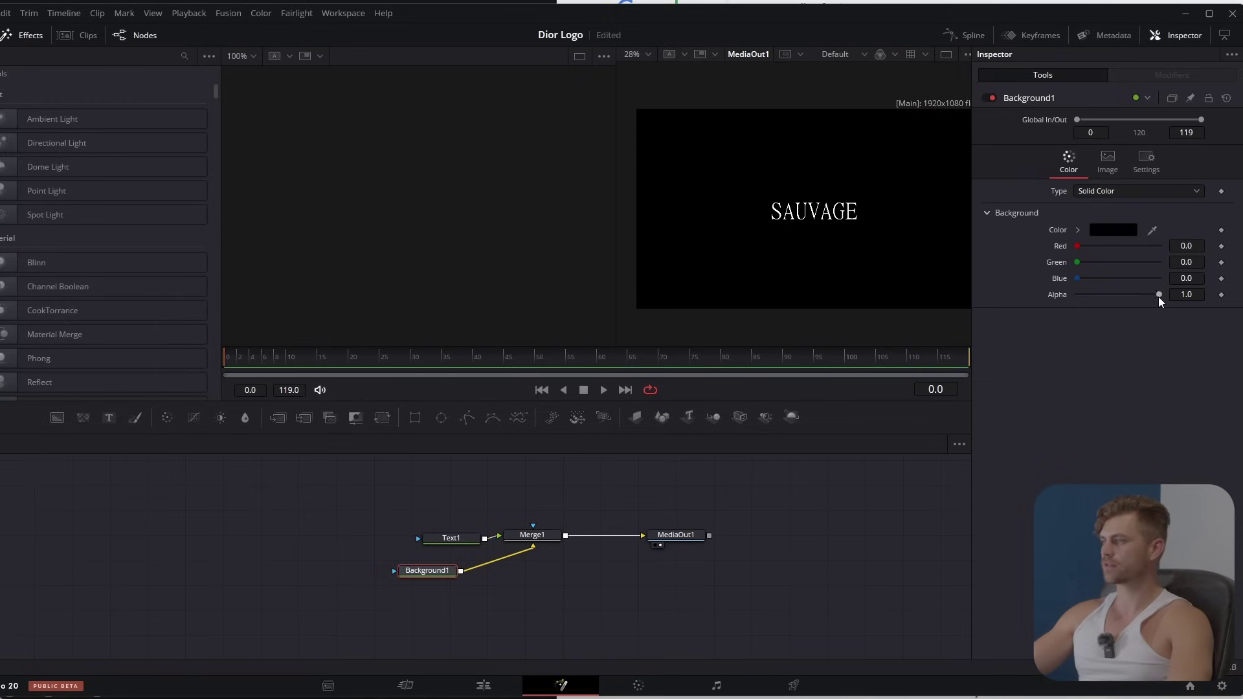
{"action": "left_click_drag", "start_coordinate": [1159, 295], "coordinate": [989, 300]}
Step: Make Background1 the background input of Merge1, disable its Auto Resolution, and set its image width to 1080
{"action": "left_click", "coordinate": [1108, 170]}
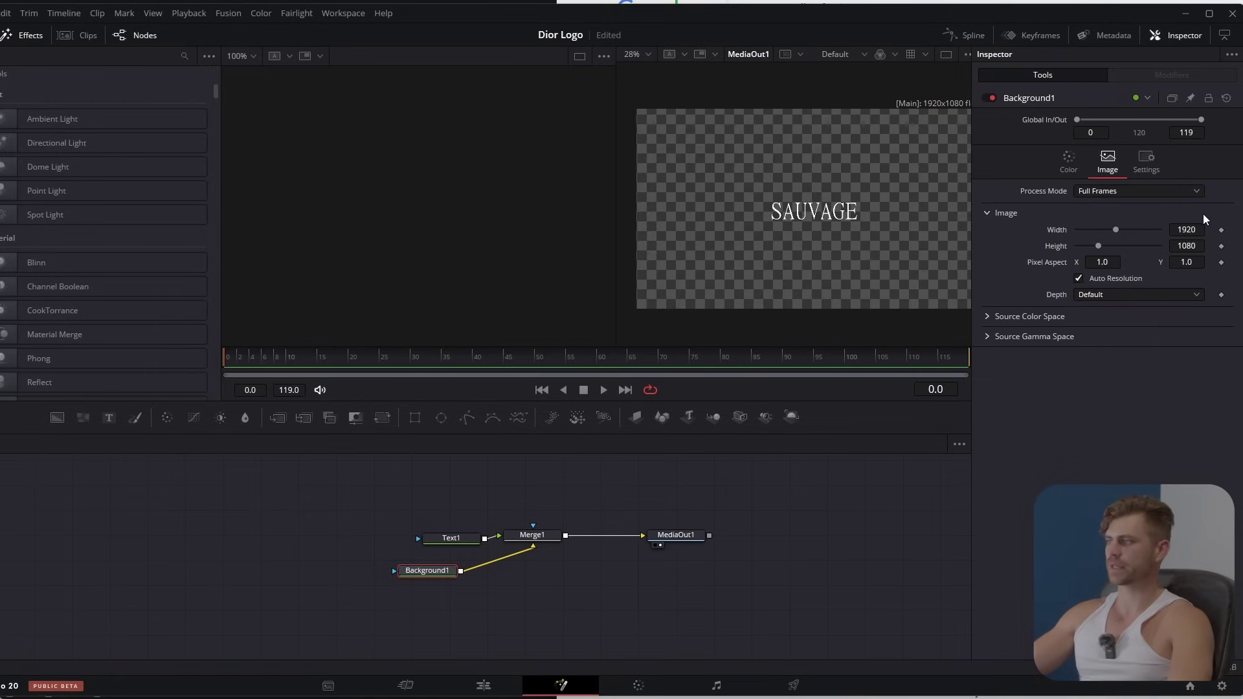
{"action": "left_click", "coordinate": [1186, 230]}
{"action": "key", "text": "Tab"}
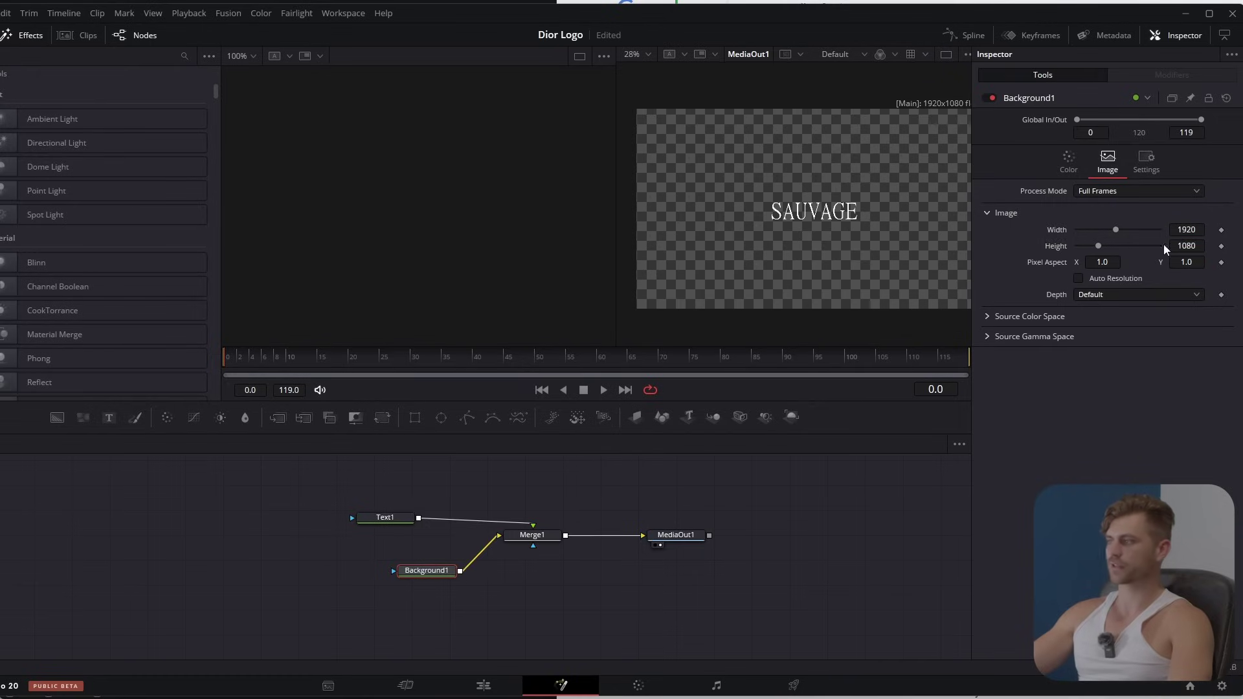
{"action": "left_click", "coordinate": [1188, 230]}
{"action": "type", "text": "10"}
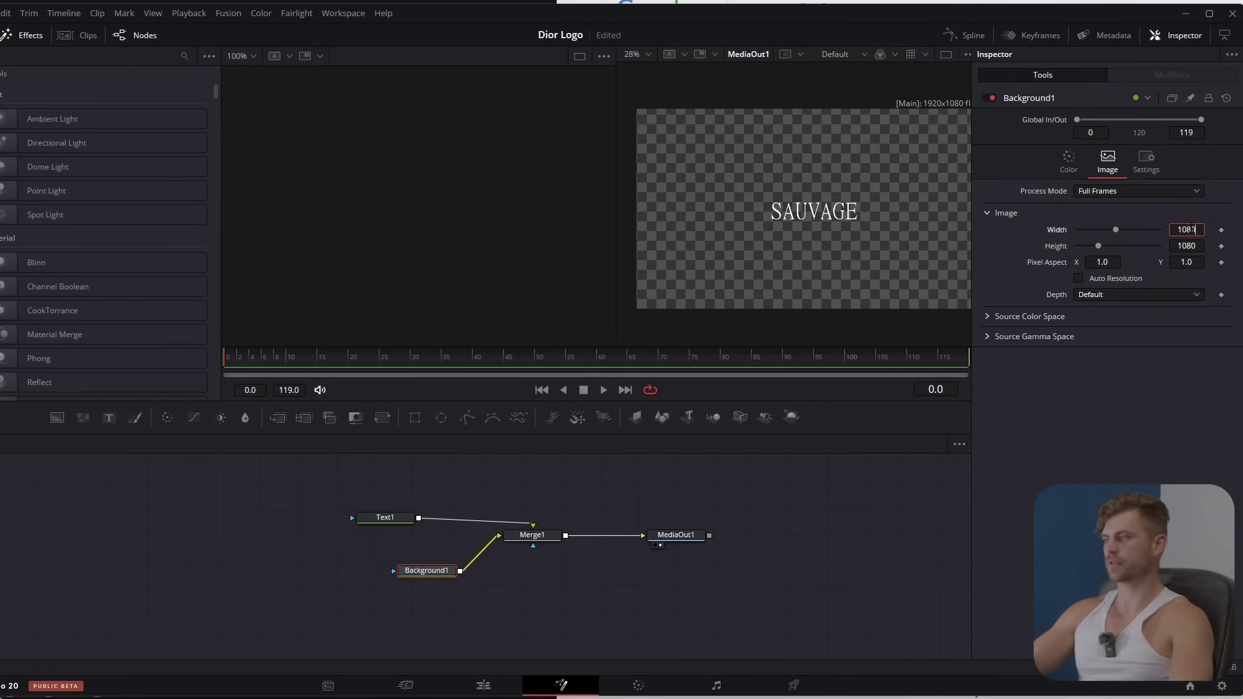
{"action": "type", "text": "80"}
{"action": "key", "text": "Return"}
{"action": "middle_click_drag", "start_coordinate": [693, 544], "coordinate": [669, 558]}
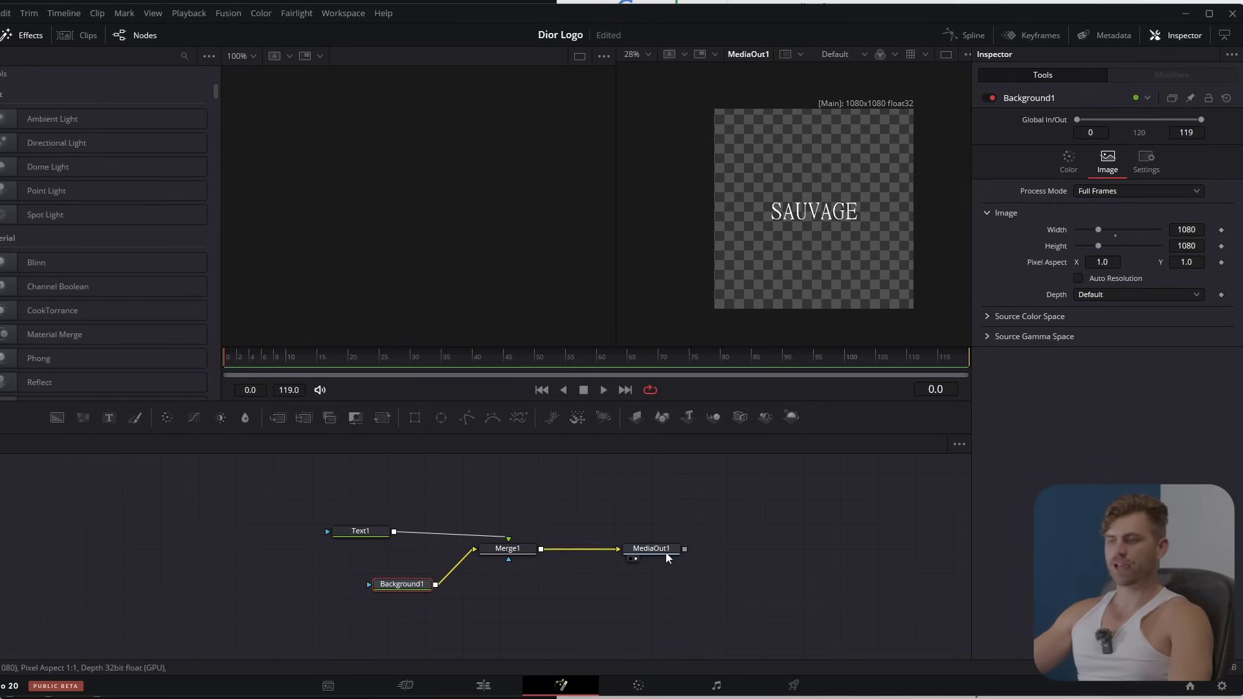
Step: Move the SAUVAGE text to the upper part of the square frame, and merge a copy of its node in before MediaOut1
{"action": "left_click_drag", "start_coordinate": [355, 531], "coordinate": [479, 504]}
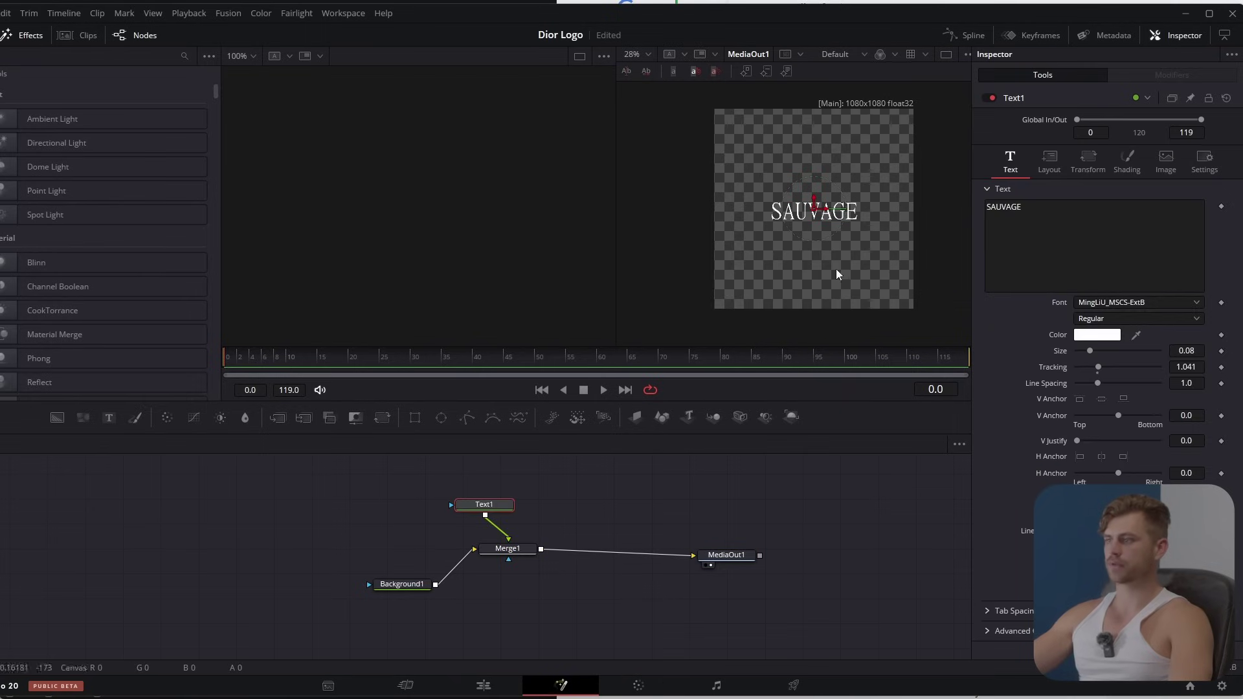
{"action": "left_click_drag", "start_coordinate": [815, 203], "coordinate": [832, 133]}
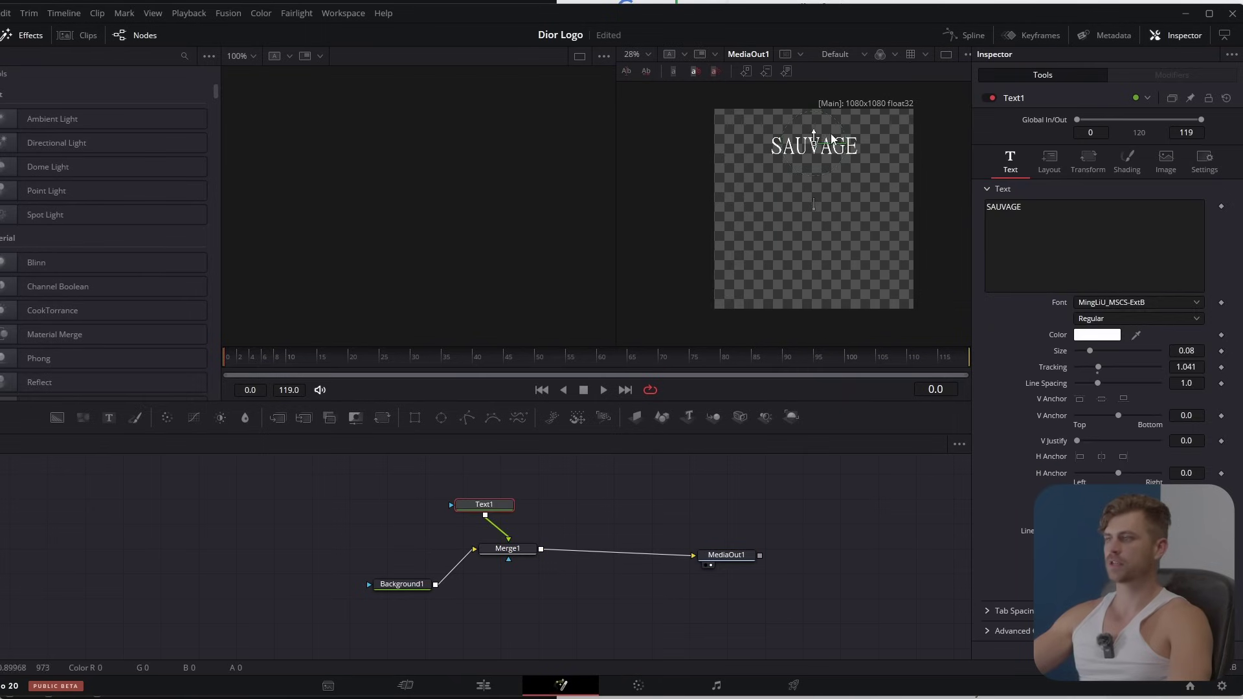
{"action": "key", "text": "ctrl+c"}
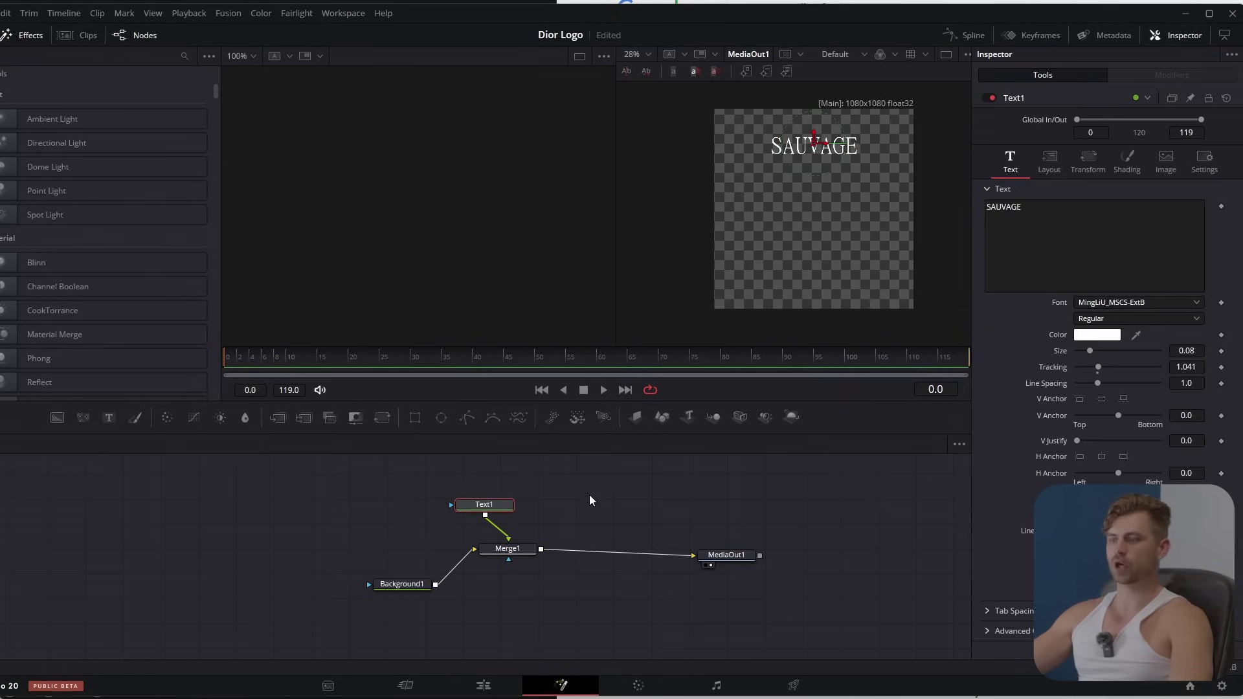
{"action": "key", "text": "ctrl+v"}
{"action": "left_click_drag", "start_coordinate": [545, 555], "coordinate": [550, 551]}
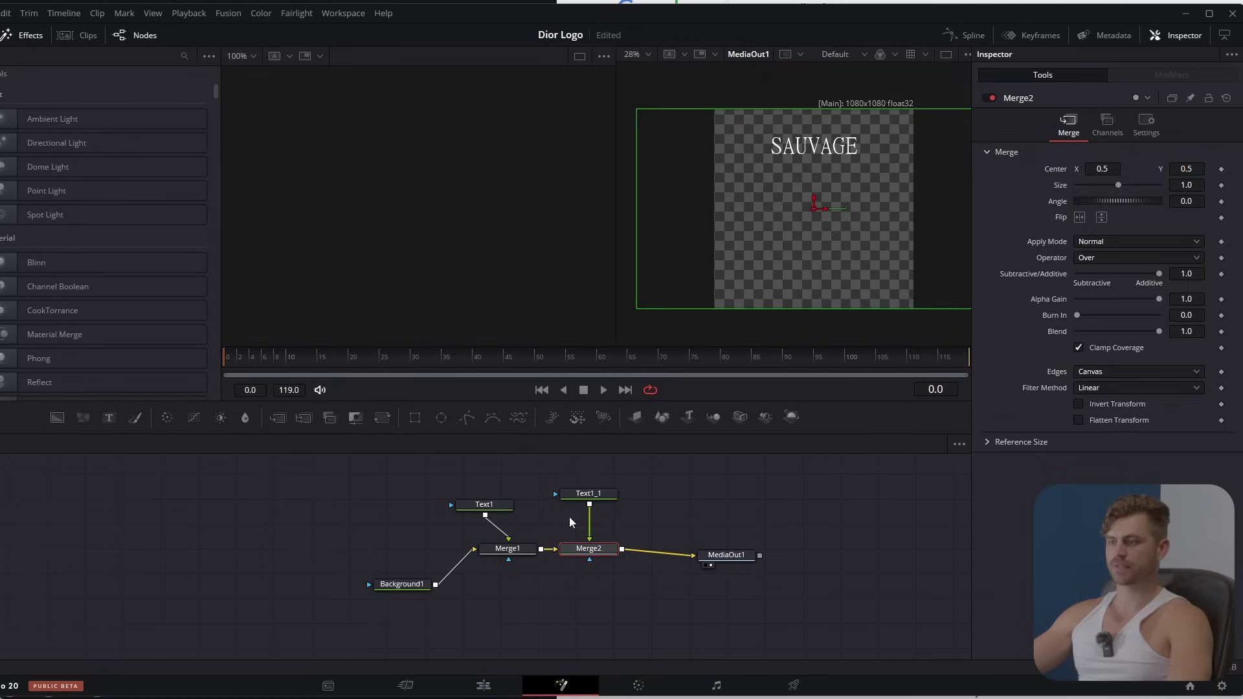
Step: Change the copied text node's wording to Dior and move it down near the lower edge of the frame
{"action": "left_click", "coordinate": [588, 494]}
{"action": "left_click", "coordinate": [1136, 302]}
{"action": "left_click", "coordinate": [1012, 208]}
{"action": "double_click", "coordinate": [1012, 209]}
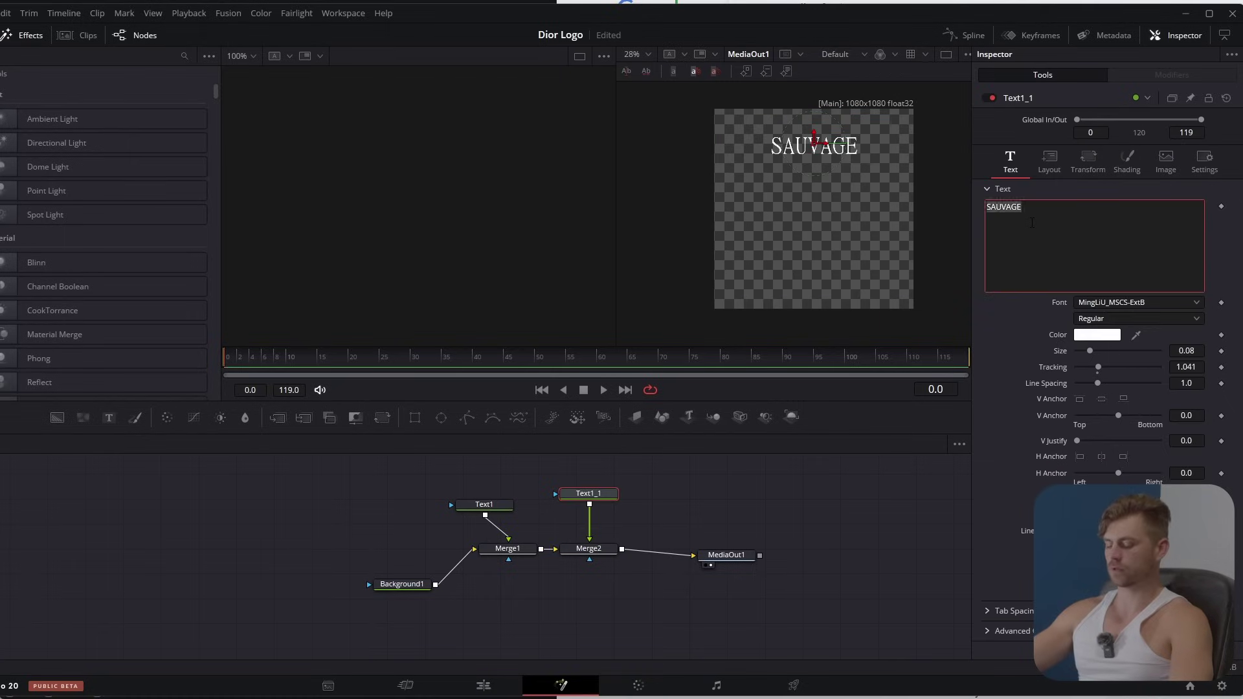
{"action": "type", "text": "Dior"}
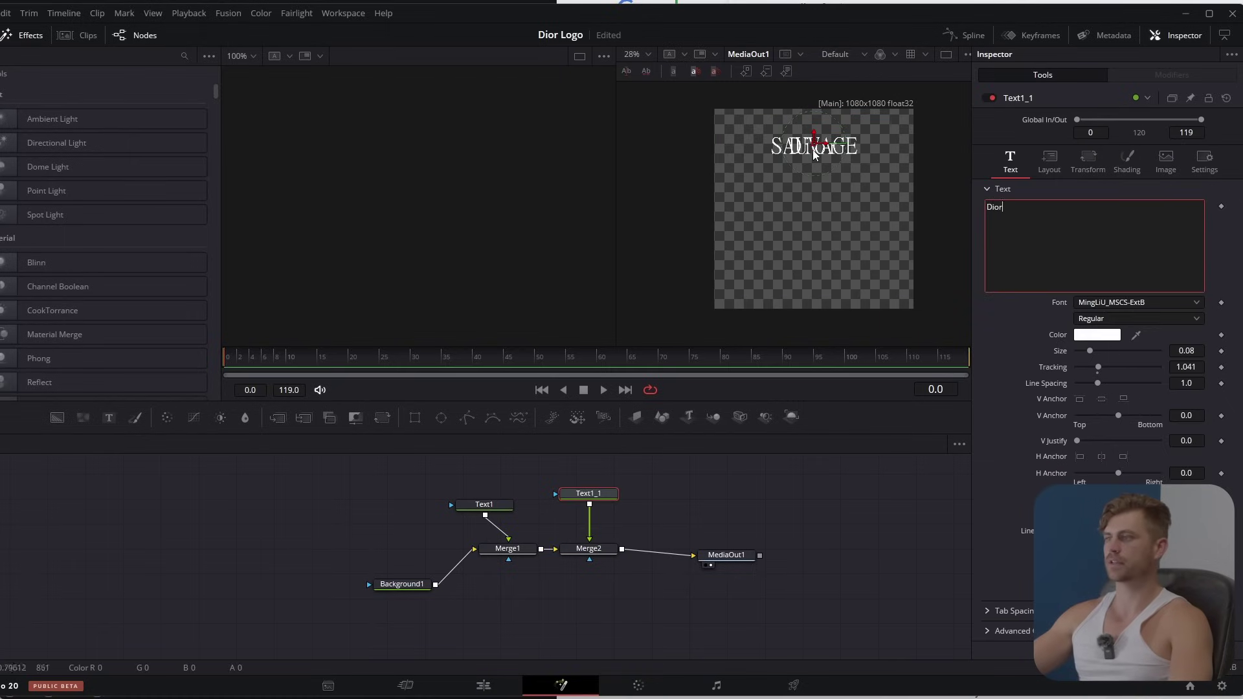
{"action": "left_click_drag", "start_coordinate": [817, 188], "coordinate": [825, 255]}
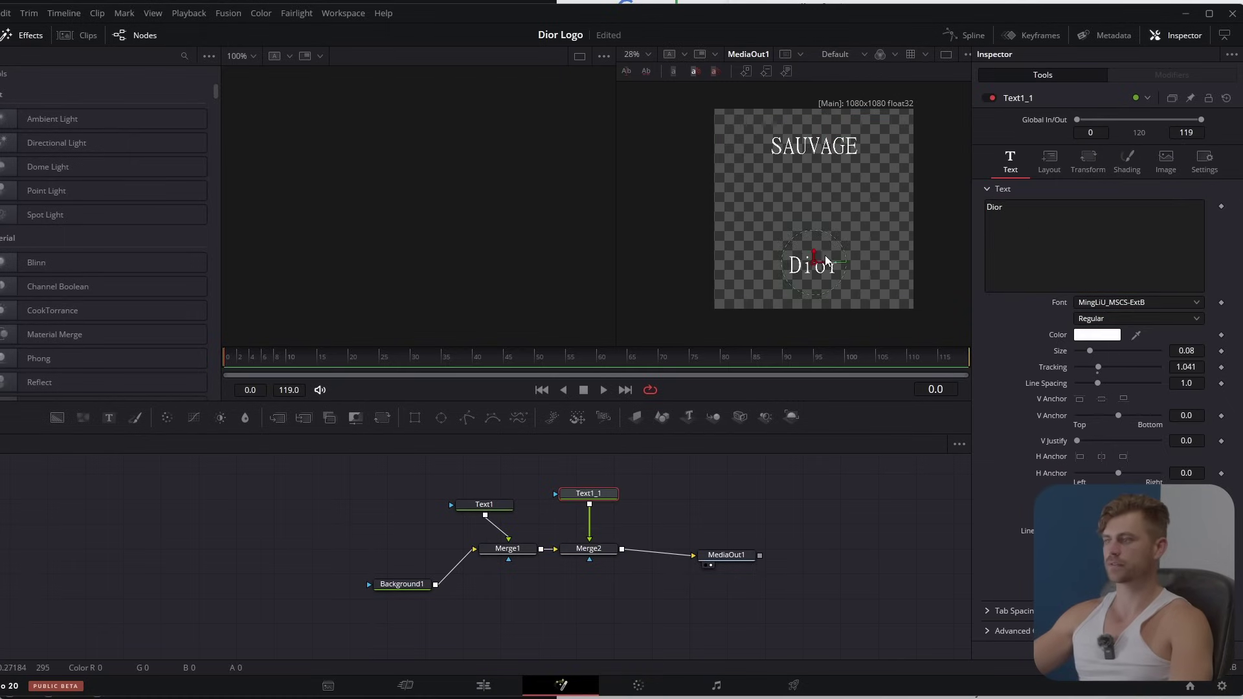
Step: Save the composed SAUVAGE and Dior label from the viewer as an image
{"action": "scroll", "coordinate": [825, 255], "scroll_direction": "up", "scroll_amount": 2}
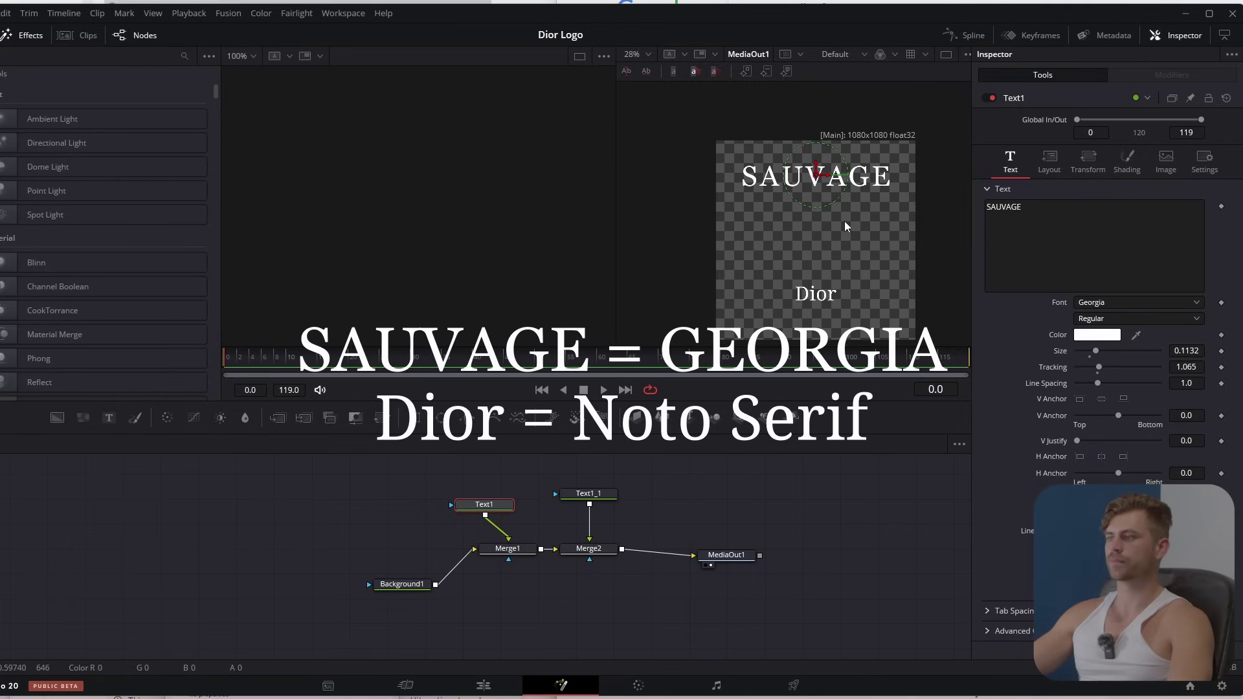
{"action": "right_click", "coordinate": [844, 220]}
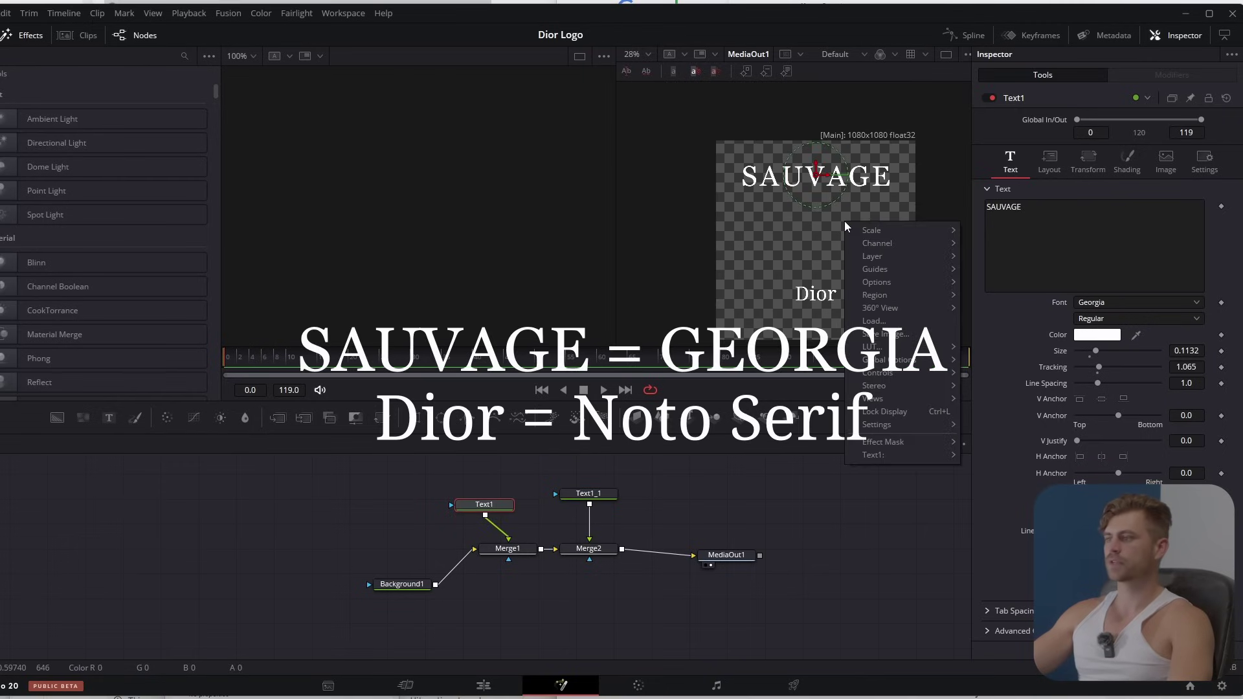
{"action": "left_click", "coordinate": [886, 334]}
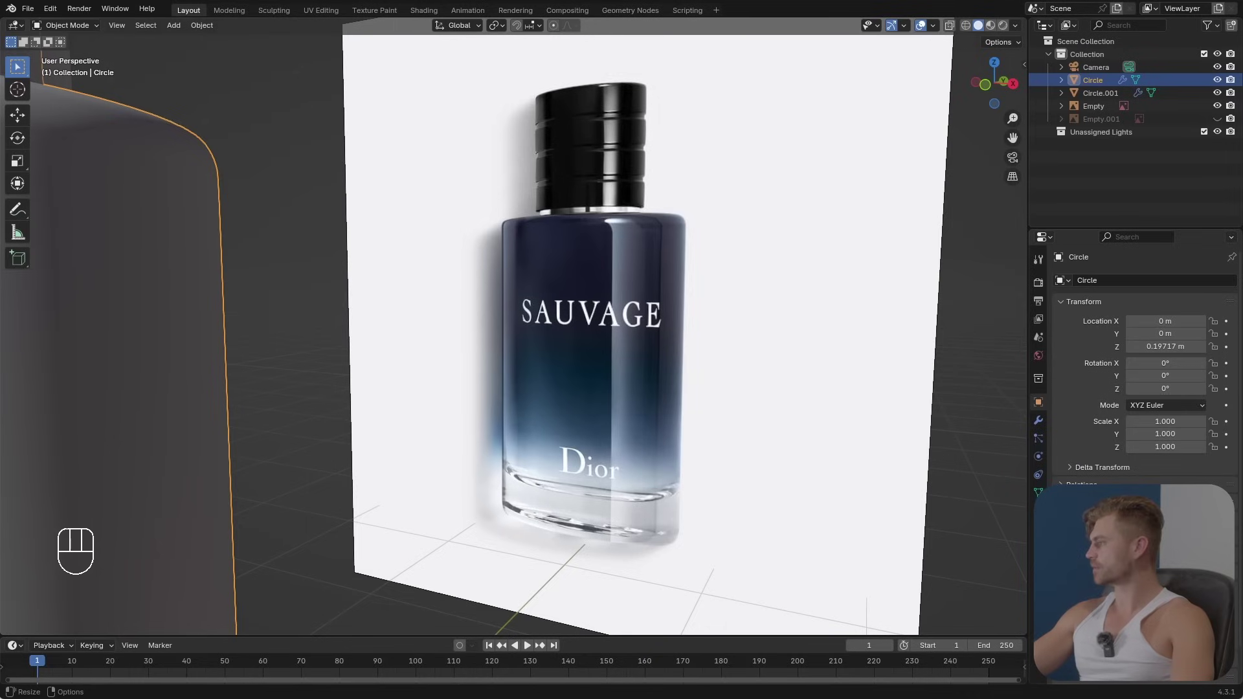
Step: Switch to Blender and import the Sauvage Logo image as a mesh plane
{"action": "scroll", "coordinate": [477, 393], "scroll_direction": "down", "scroll_amount": 6}
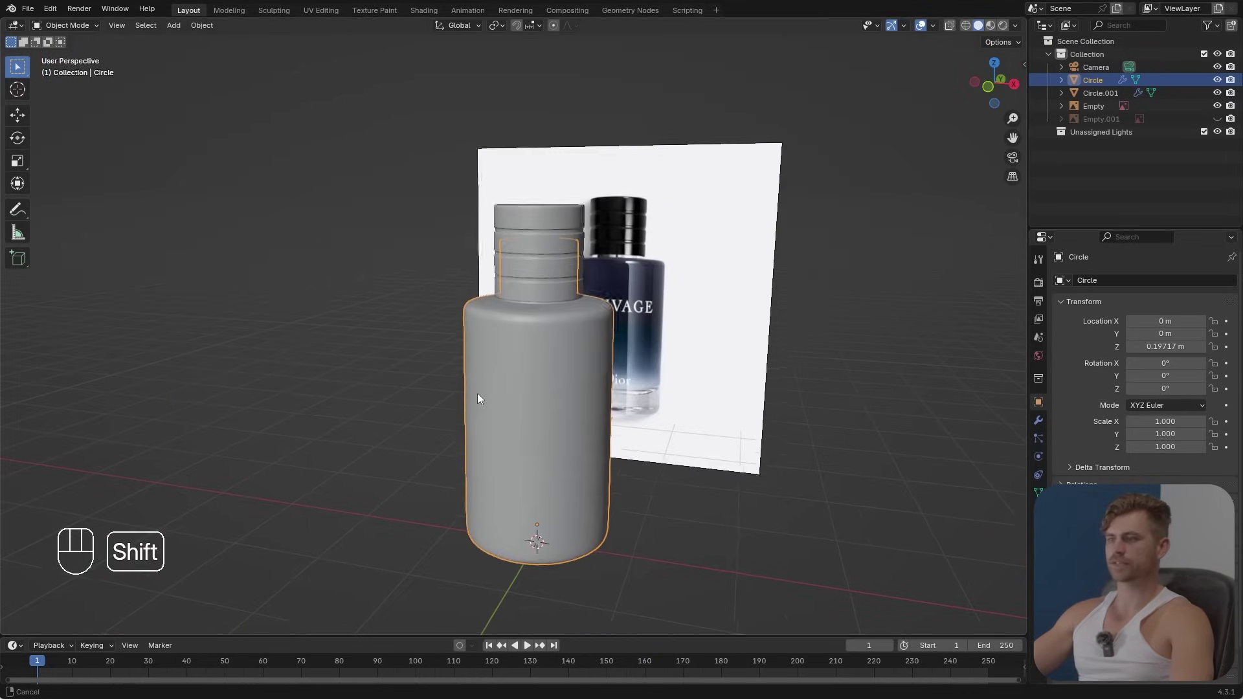
{"action": "middle_click_drag", "start_coordinate": [514, 383], "coordinate": [546, 403]}
{"action": "key", "text": "shift+a"}
{"action": "mouse_move", "coordinate": [558, 426]}
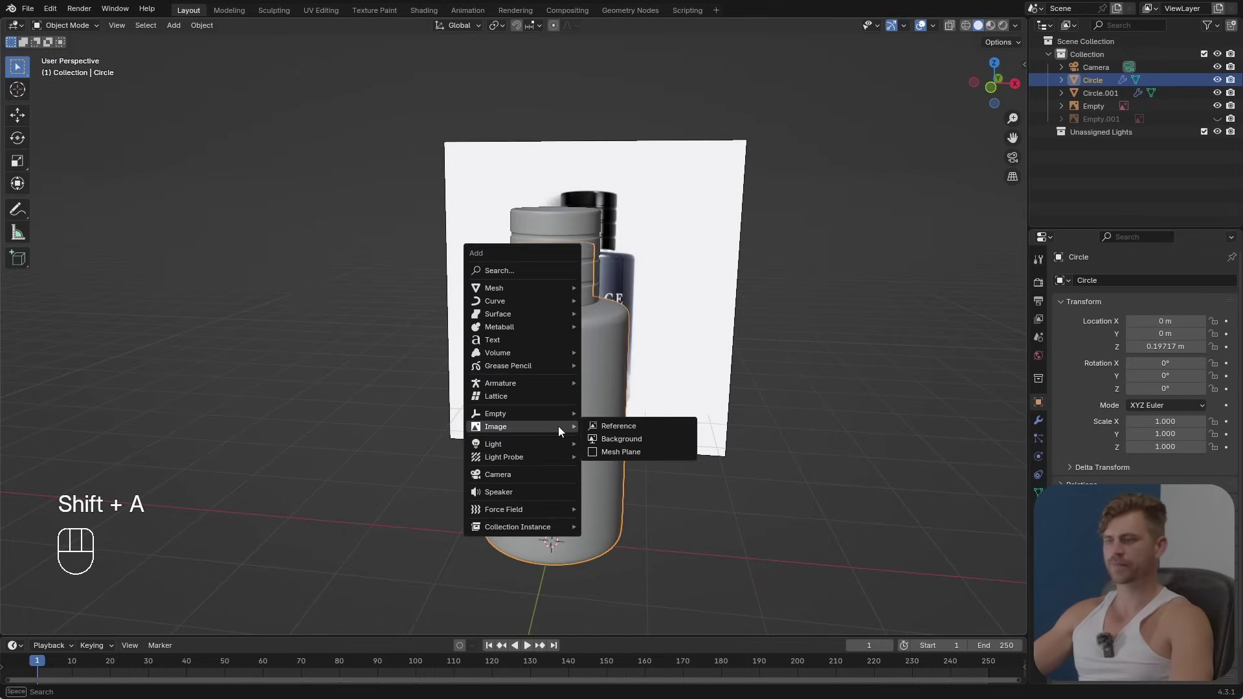
{"action": "left_click", "coordinate": [638, 447]}
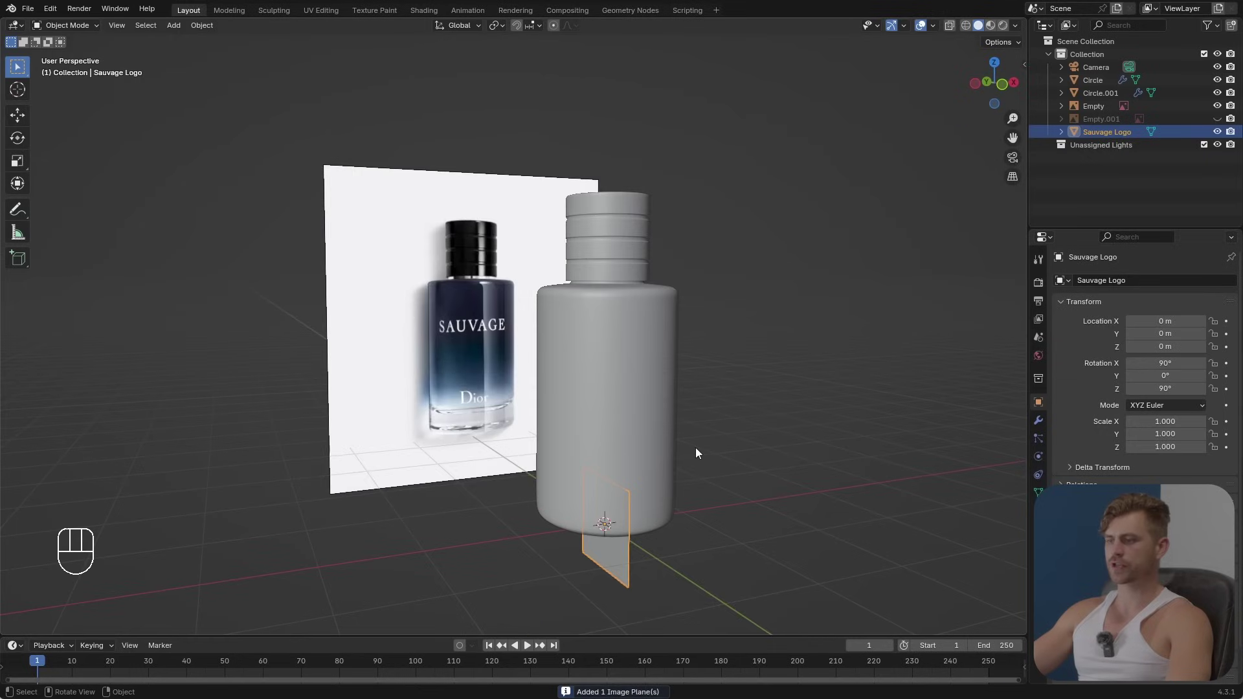
Step: Rotate the Sauvage Logo plane 90° around the Z axis
{"action": "key", "text": "r"}
{"action": "key", "text": "z"}
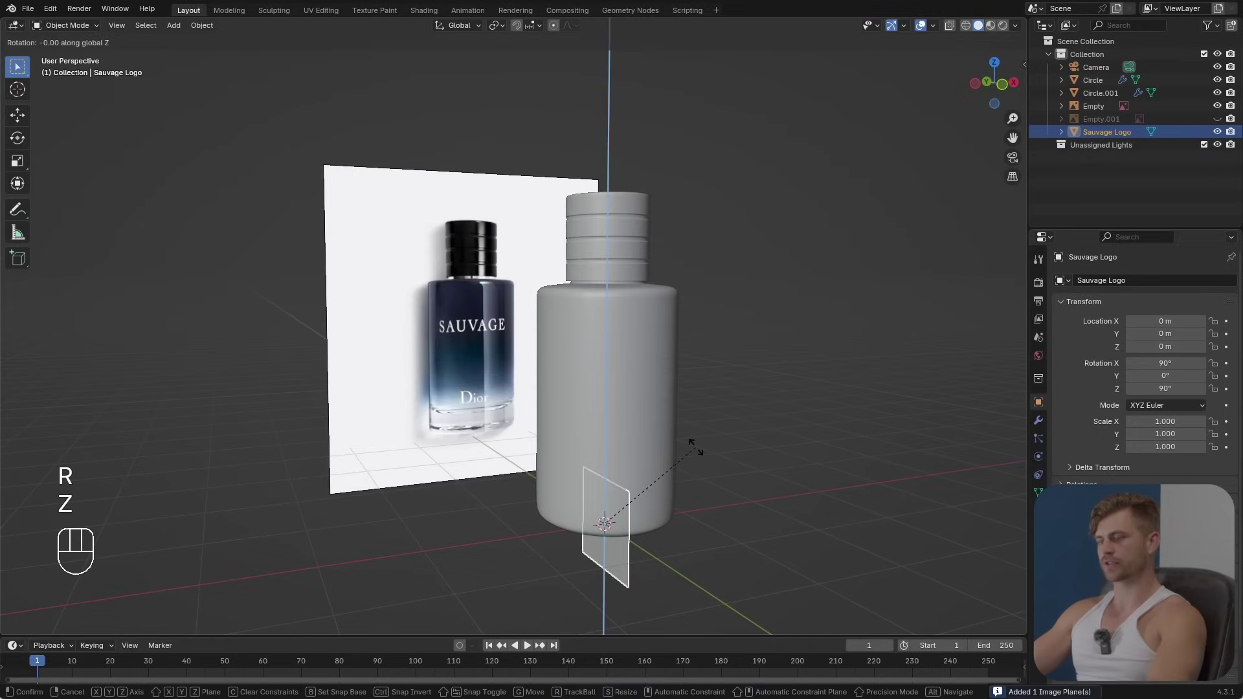
{"action": "key", "text": "9"}
{"action": "key", "text": "0"}
{"action": "left_click", "coordinate": [696, 448]}
Step: Show the viewport in rendered shading and set the render engine to Cycles with GPU Compute as the device
{"action": "left_click", "coordinate": [1003, 25]}
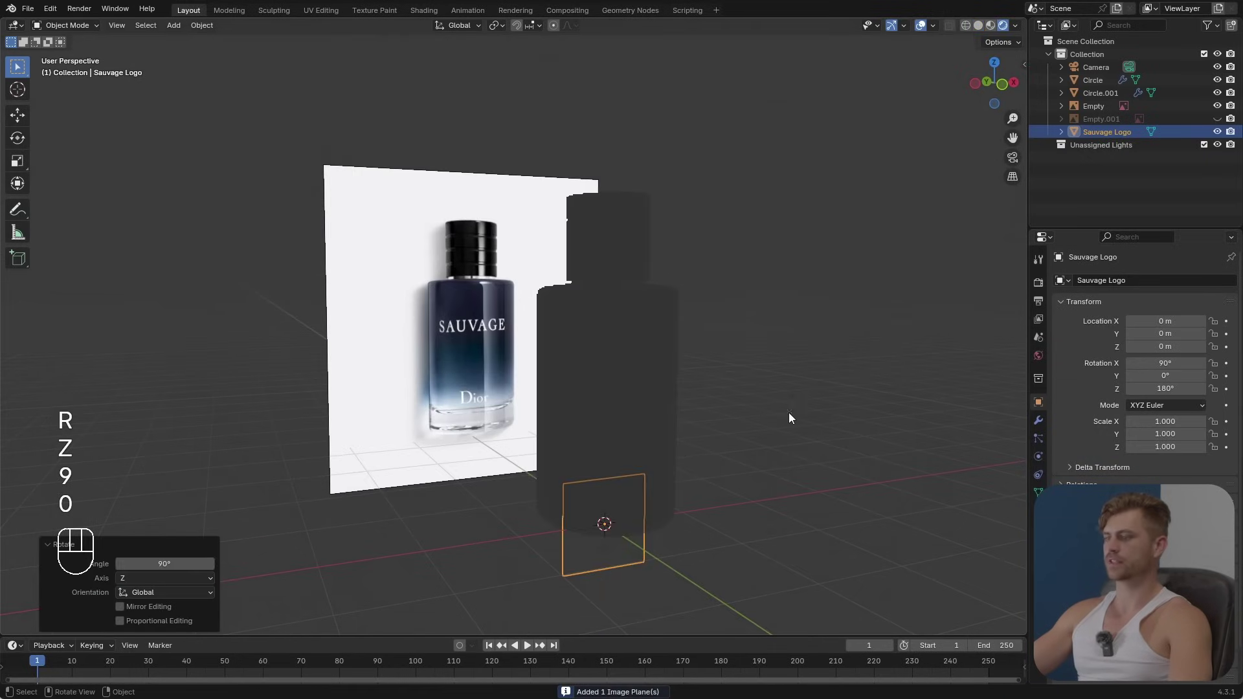
{"action": "middle_click_drag", "start_coordinate": [788, 413], "coordinate": [674, 476]}
{"action": "left_click", "coordinate": [1039, 282]}
{"action": "left_click", "coordinate": [1143, 281]}
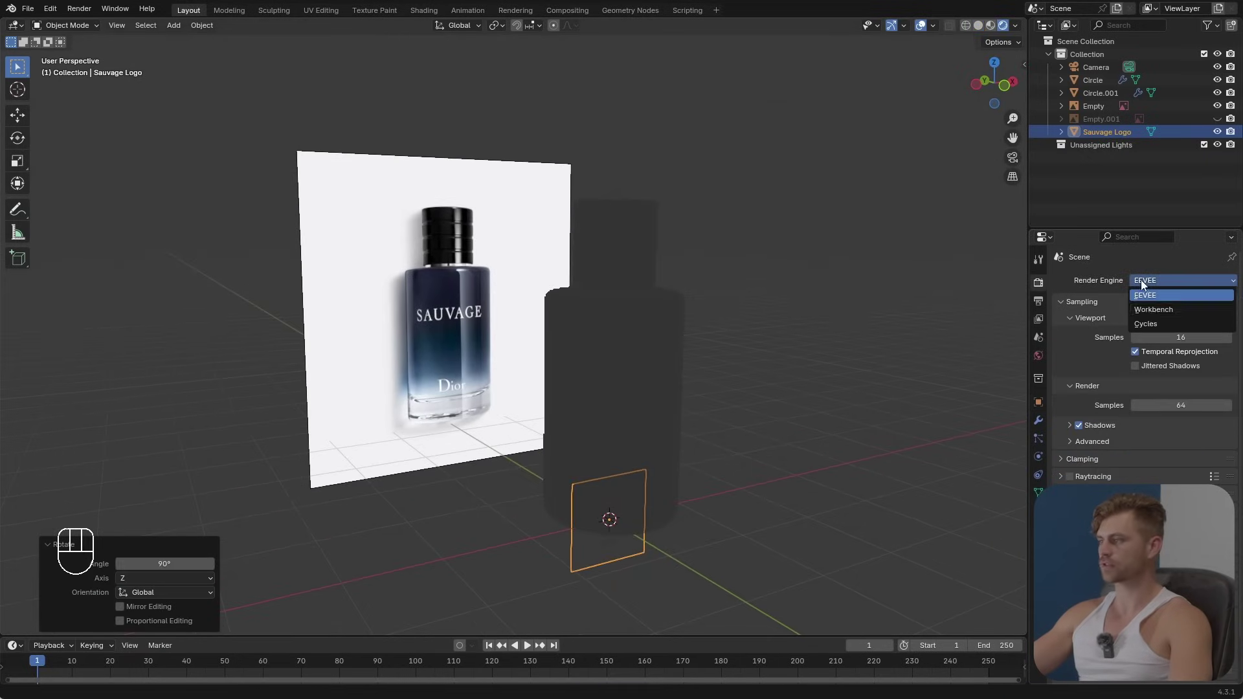
{"action": "left_click", "coordinate": [1152, 324]}
{"action": "left_click", "coordinate": [1134, 314]}
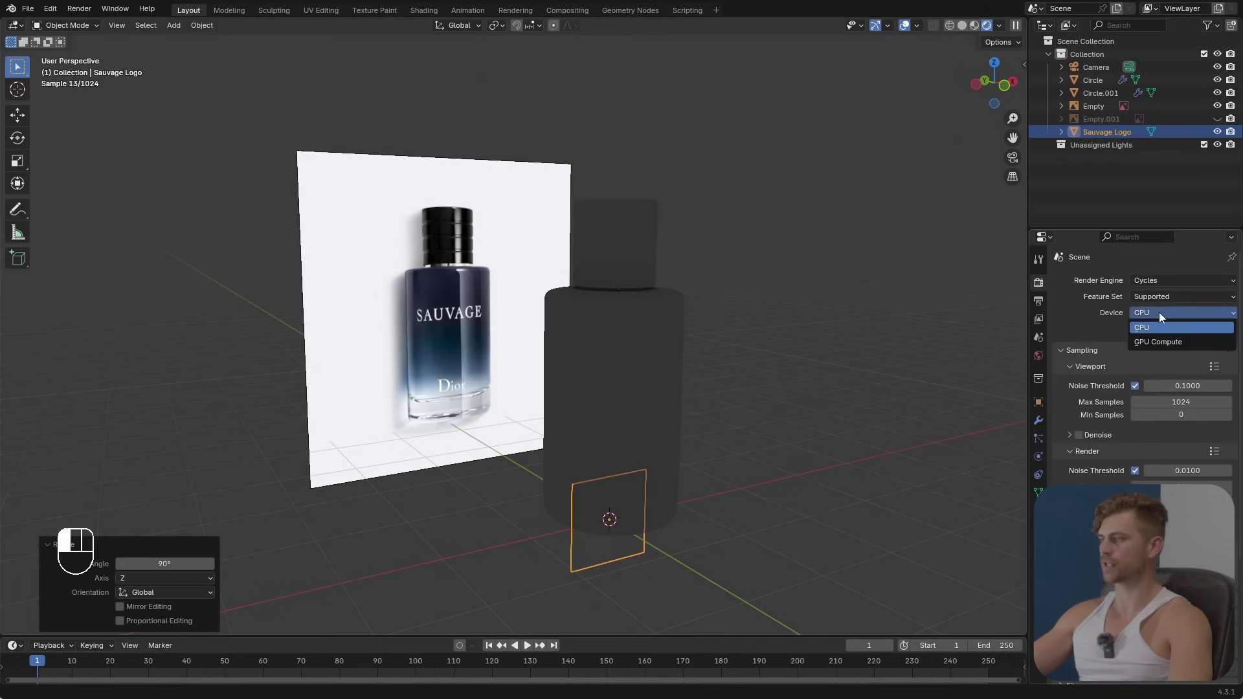
{"action": "left_click", "coordinate": [1168, 342]}
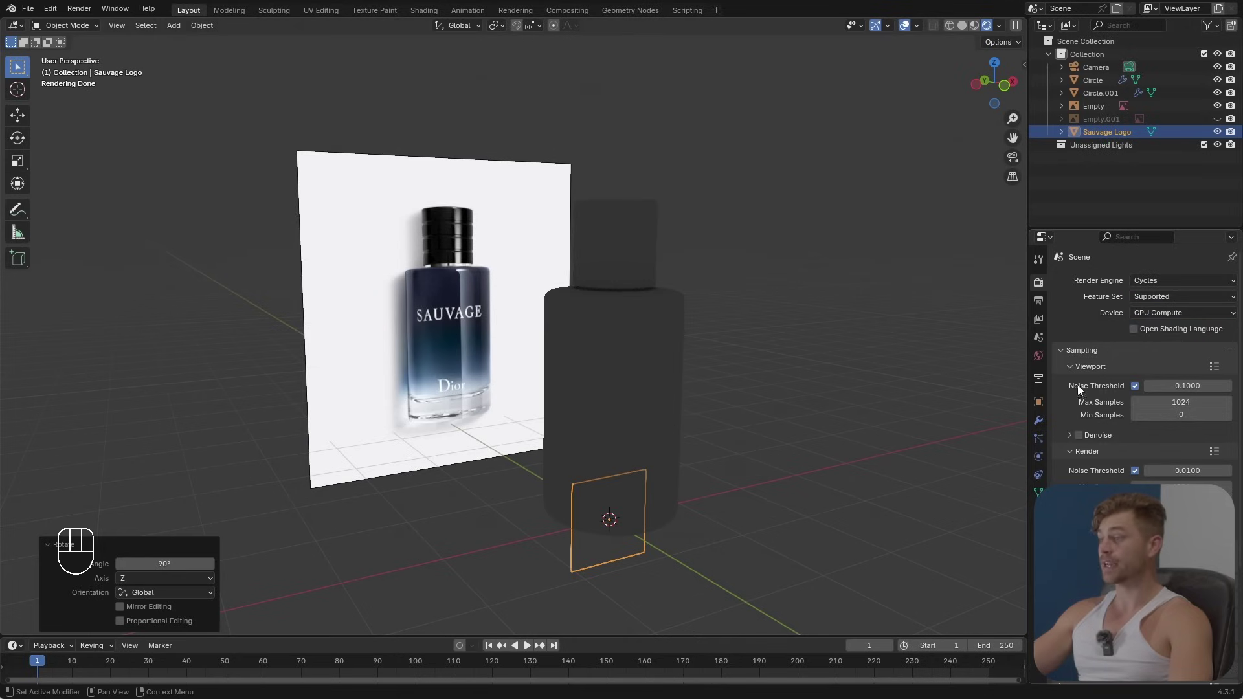
Step: Enable denoising for the viewport render
{"action": "left_click", "coordinate": [1078, 435]}
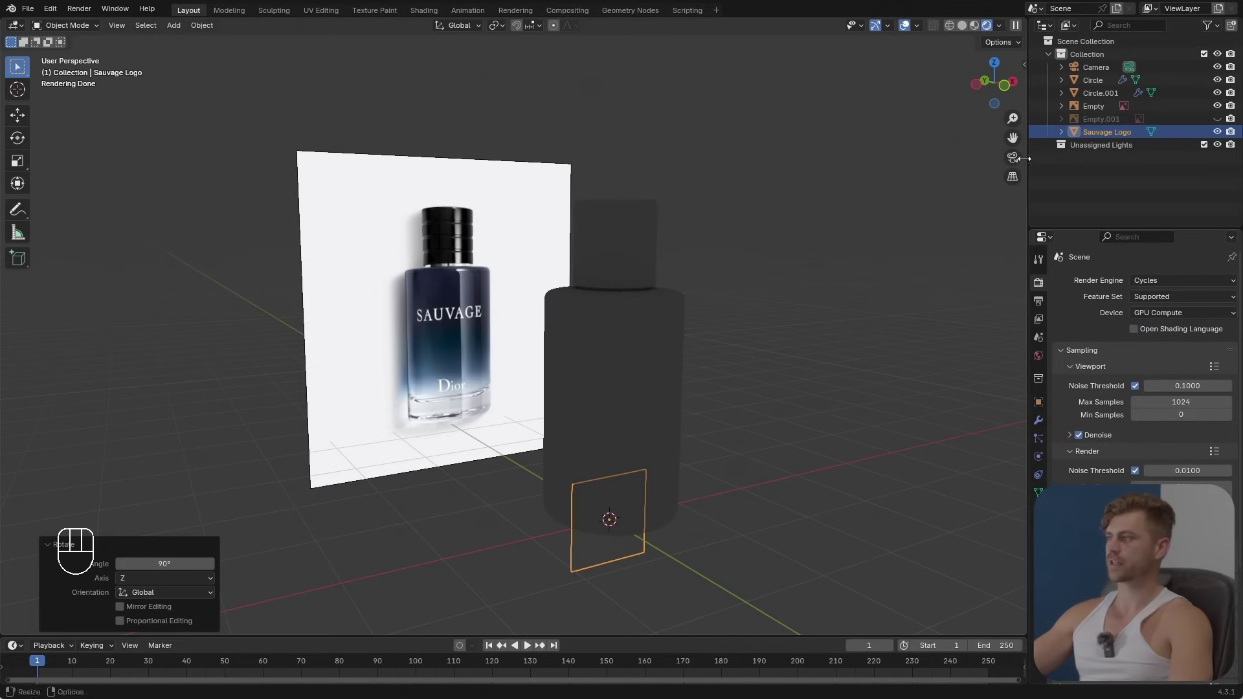
{"action": "left_click", "coordinate": [1036, 354]}
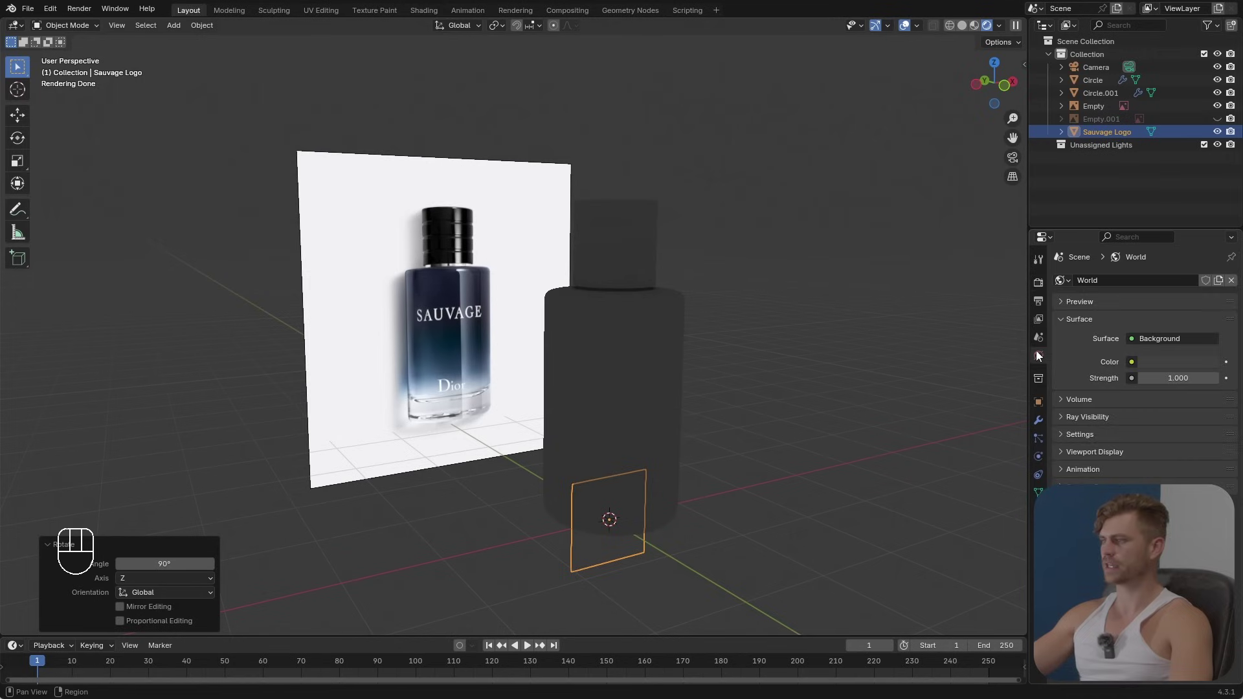
{"action": "left_click", "coordinate": [1039, 283]}
Step: Add an area light beside the bottle, raised about 2.97 m, with a power of 725.4 W
{"action": "middle_click_drag", "start_coordinate": [839, 308], "coordinate": [549, 464]}
{"action": "key", "text": "shift+a"}
{"action": "mouse_move", "coordinate": [675, 453]}
{"action": "left_click", "coordinate": [751, 496]}
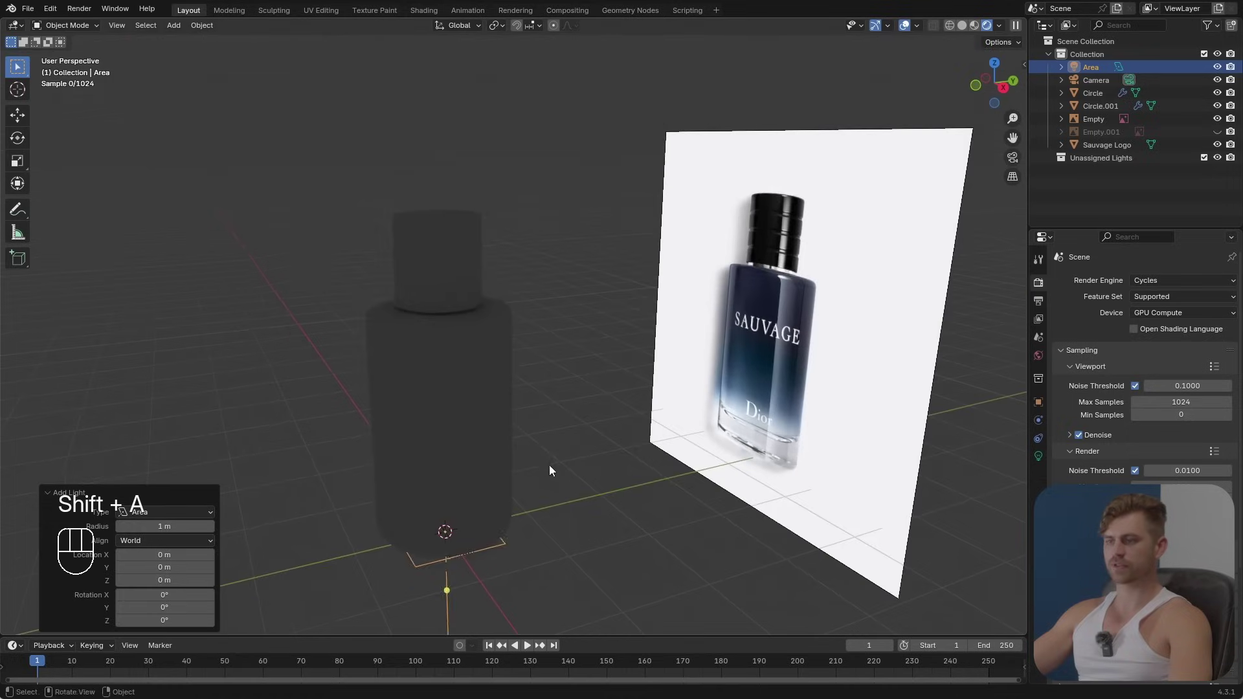
{"action": "key", "text": "g"}
{"action": "left_click", "coordinate": [348, 193]}
{"action": "left_click", "coordinate": [1038, 456]}
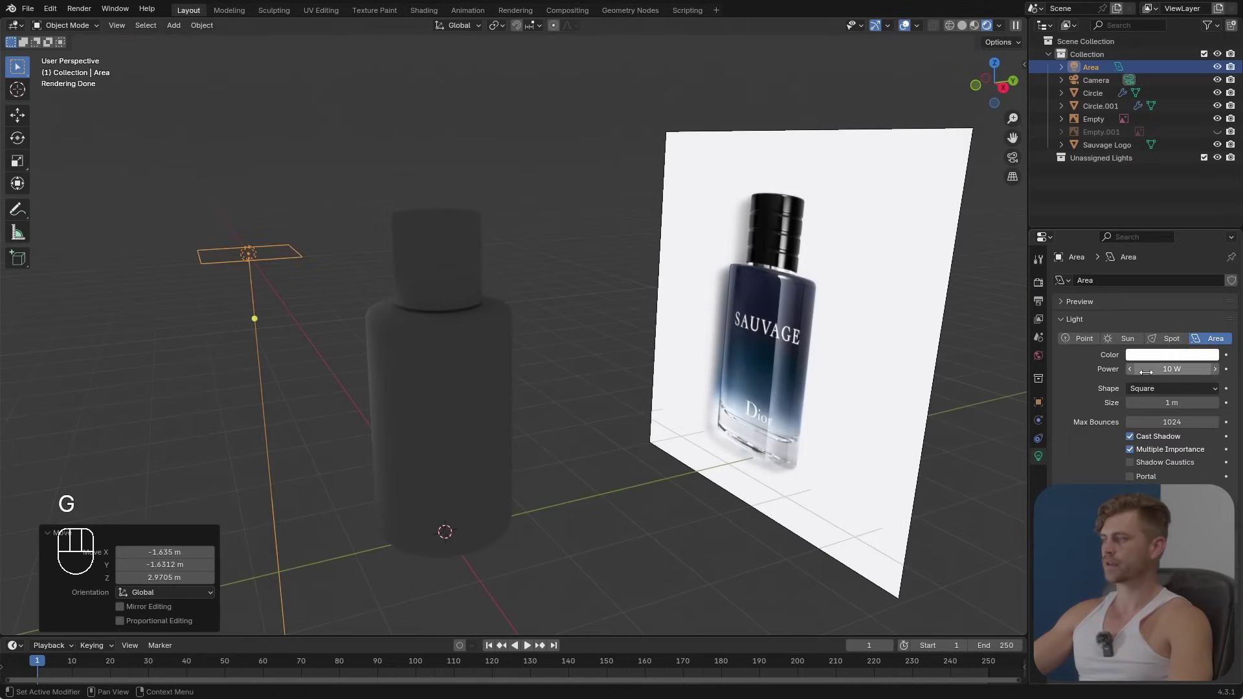
Step: Enlarge the area light and position it beside the bottle, tilted about 52° to shine on it
{"action": "middle_click_drag", "start_coordinate": [492, 389], "coordinate": [635, 387]}
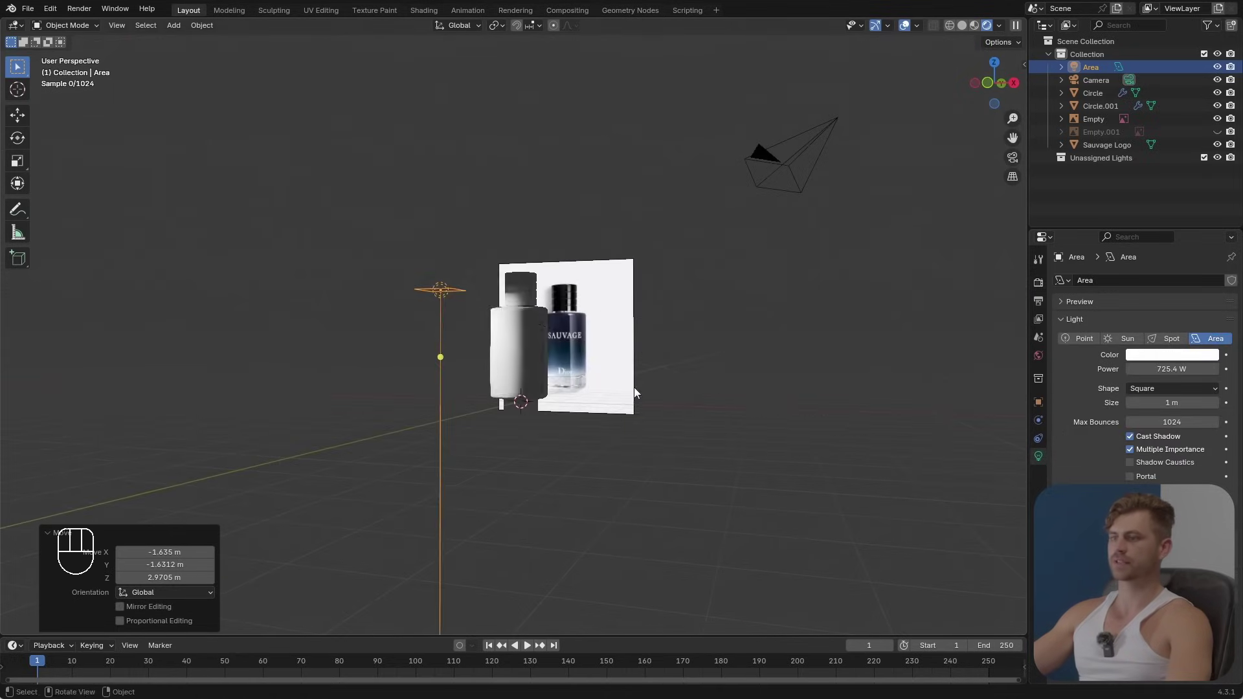
{"action": "key", "text": "s"}
{"action": "left_click", "coordinate": [942, 451]}
{"action": "key", "text": "r"}
{"action": "left_click", "coordinate": [650, 298]}
{"action": "key", "text": "g"}
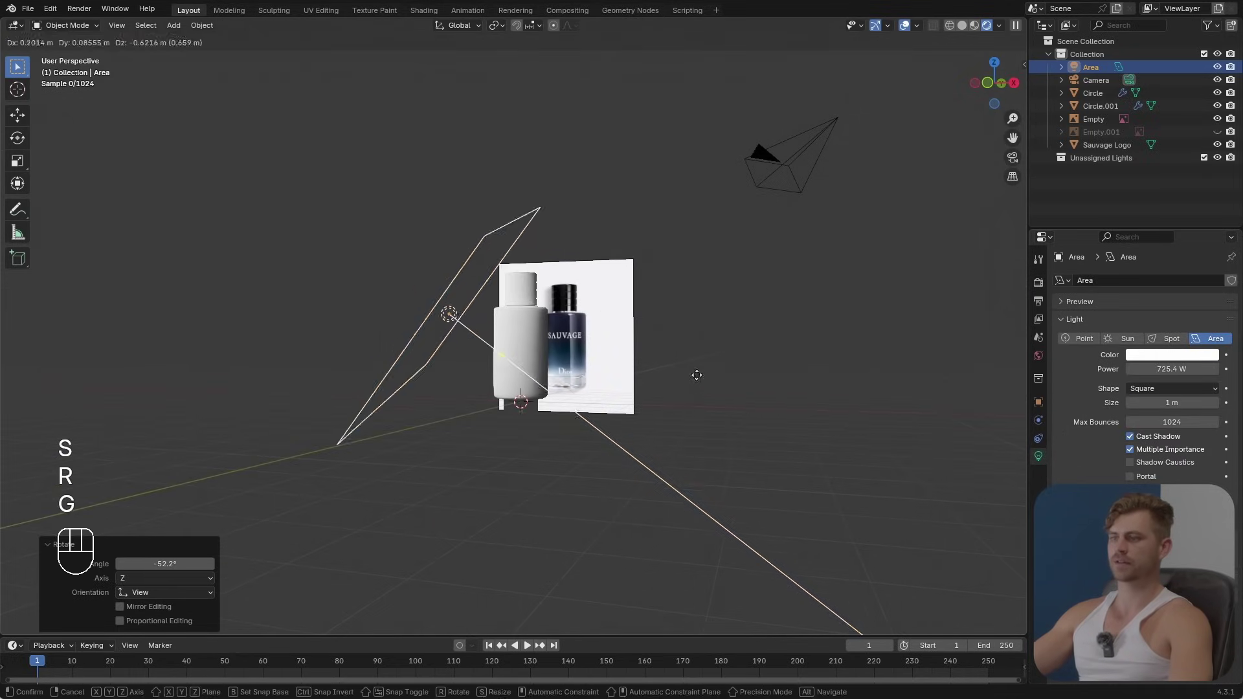
{"action": "left_click", "coordinate": [518, 306]}
Step: Move the Sauvage Logo plane up about 1.57 m and about -1.24 m along Y, in front of the bottle body
{"action": "scroll", "coordinate": [542, 421], "scroll_direction": "up", "scroll_amount": 5}
{"action": "left_click", "coordinate": [560, 526]}
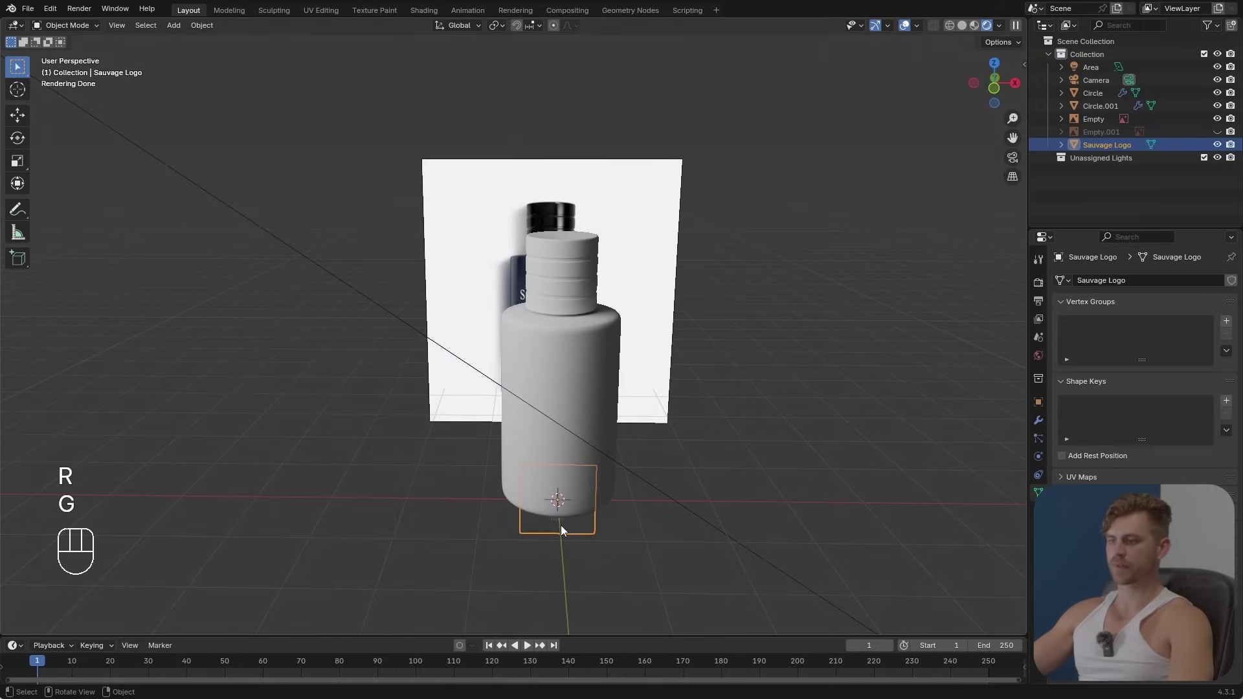
{"action": "key", "text": "g"}
{"action": "key", "text": "z"}
{"action": "left_click", "coordinate": [585, 416]}
{"action": "key", "text": "g"}
{"action": "key", "text": "y"}
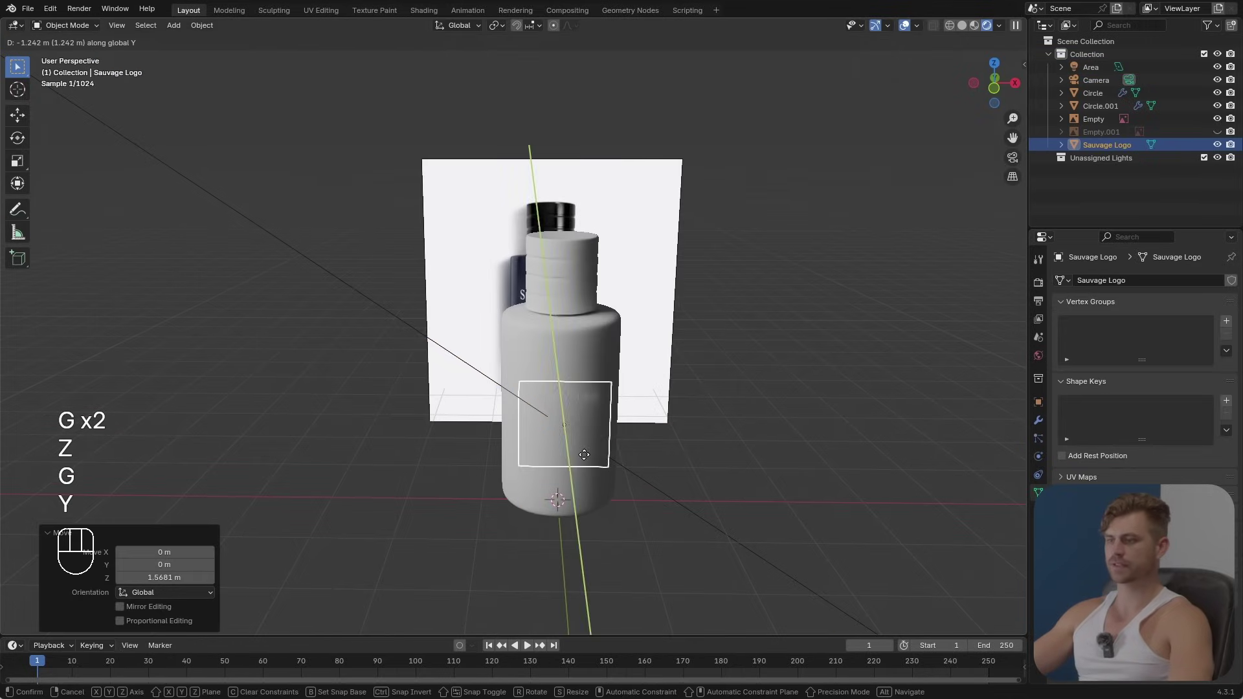
{"action": "left_click", "coordinate": [588, 421]}
{"action": "scroll", "coordinate": [587, 421], "scroll_direction": "up", "scroll_amount": 4}
{"action": "middle_click_drag", "start_coordinate": [612, 405], "coordinate": [712, 463], "text": "shift"}
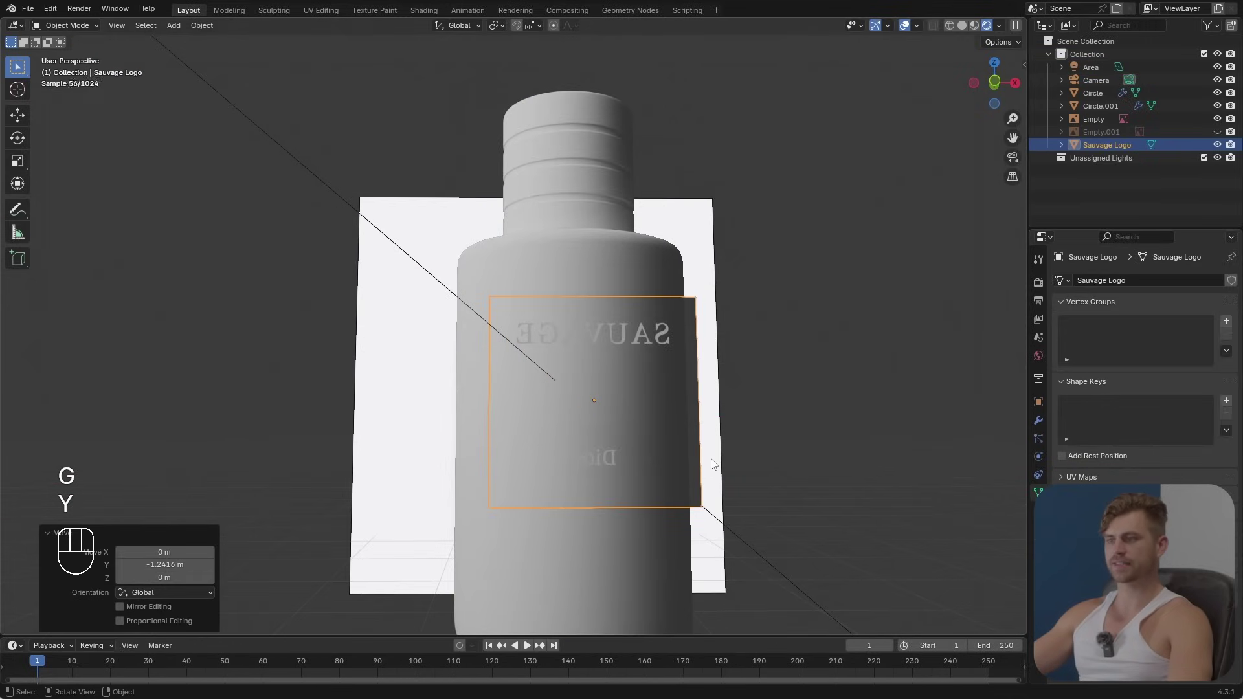
Step: Flip the Sauvage Logo plane with an X scale of -1 and enlarge it uniformly by about 1.44
{"action": "type", "text": "sx"}
{"action": "type", "text": "-1"}
{"action": "key", "text": "Return"}
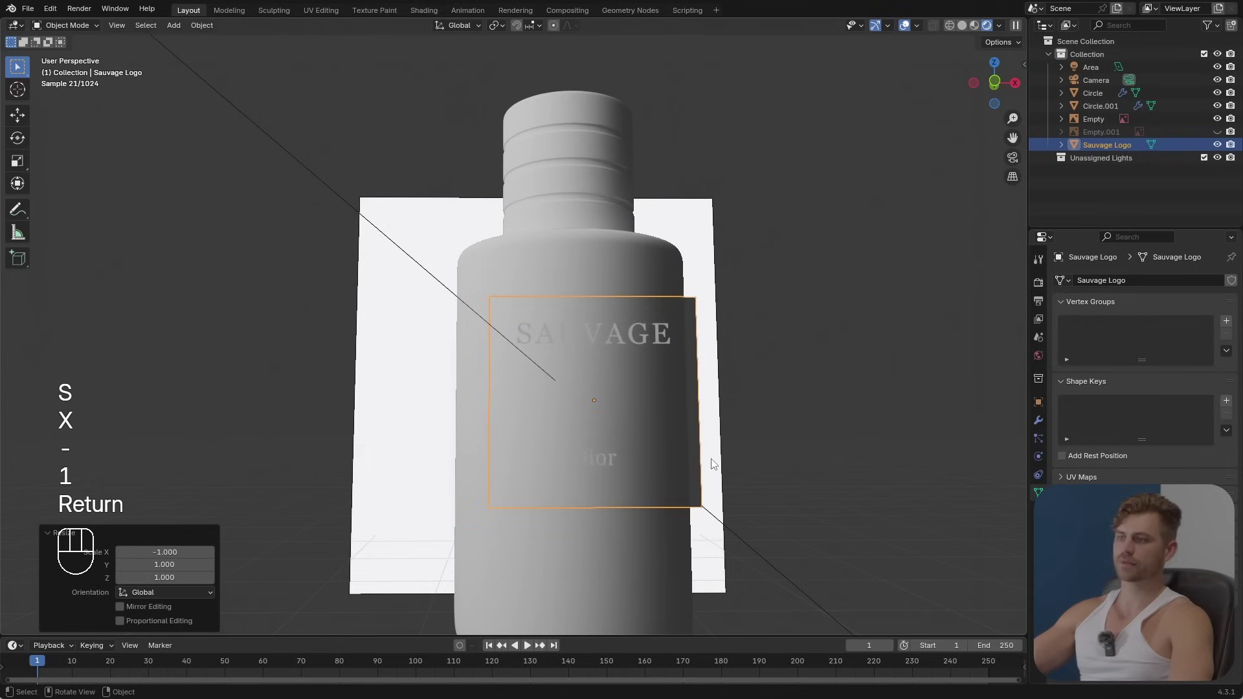
{"action": "middle_click_drag", "start_coordinate": [710, 458], "coordinate": [698, 479]}
{"action": "scroll", "coordinate": [698, 479], "scroll_direction": "down", "scroll_amount": 2}
{"action": "key", "text": "s"}
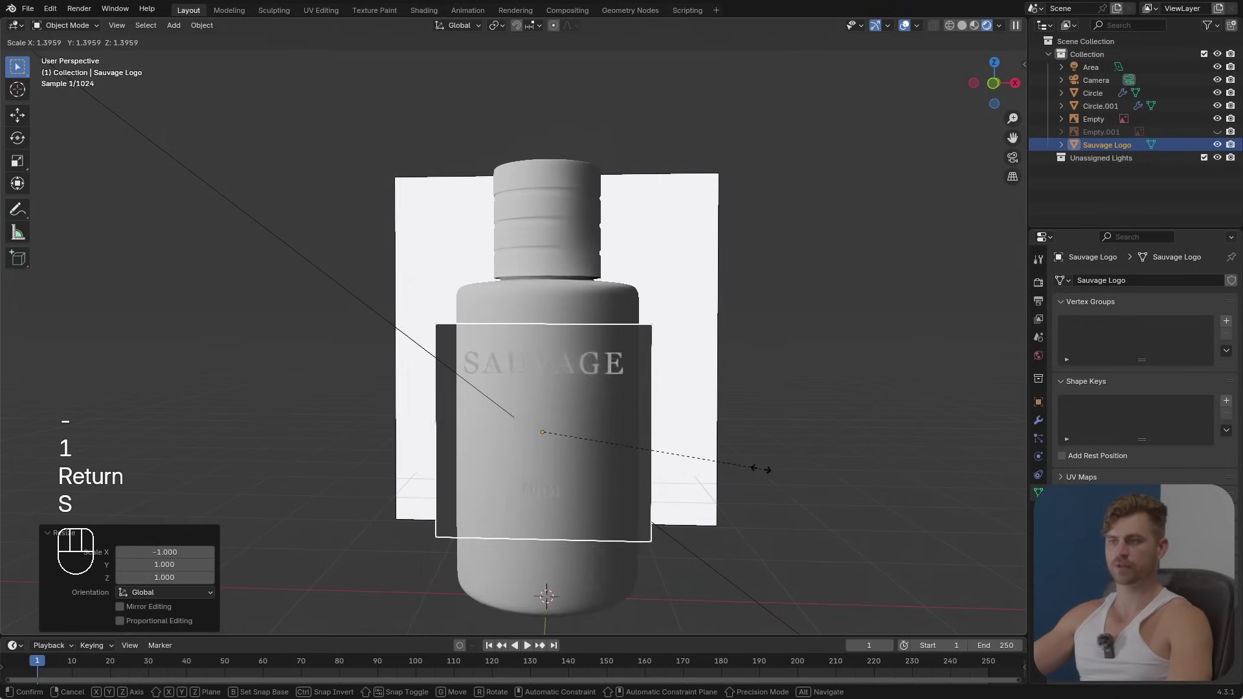
{"action": "left_click", "coordinate": [765, 475]}
{"action": "middle_click_drag", "start_coordinate": [764, 475], "coordinate": [714, 475]}
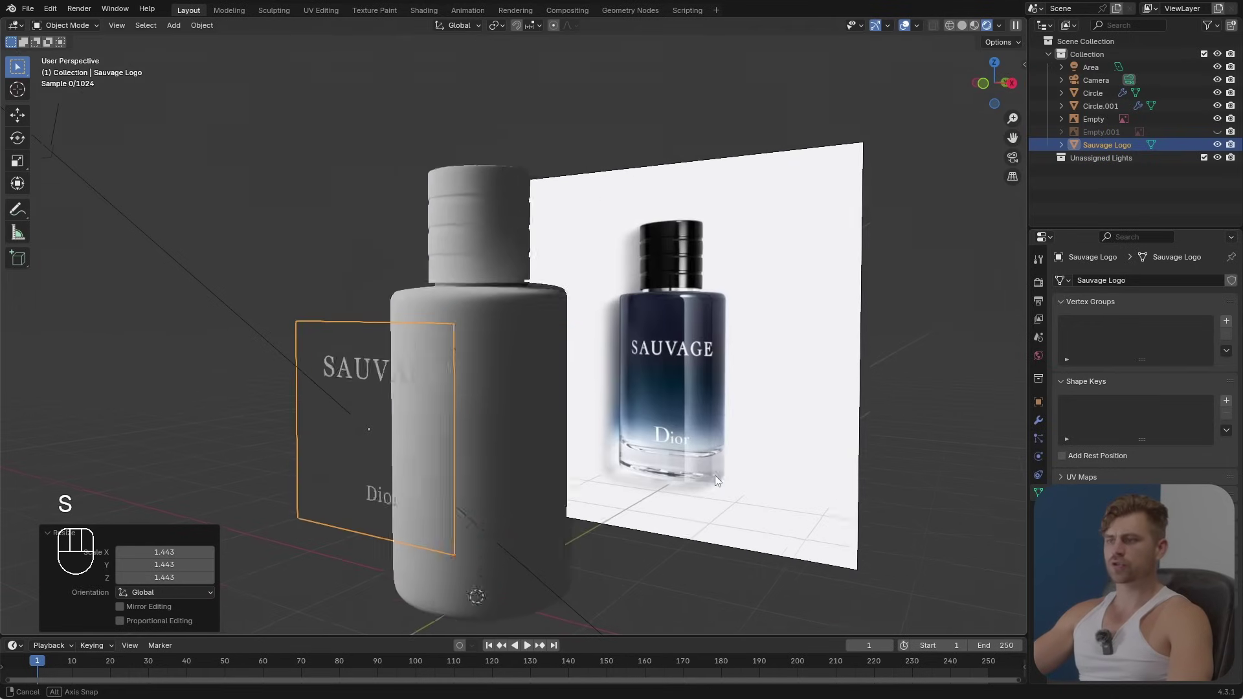
{"action": "middle_click_drag", "start_coordinate": [610, 452], "coordinate": [646, 452]}
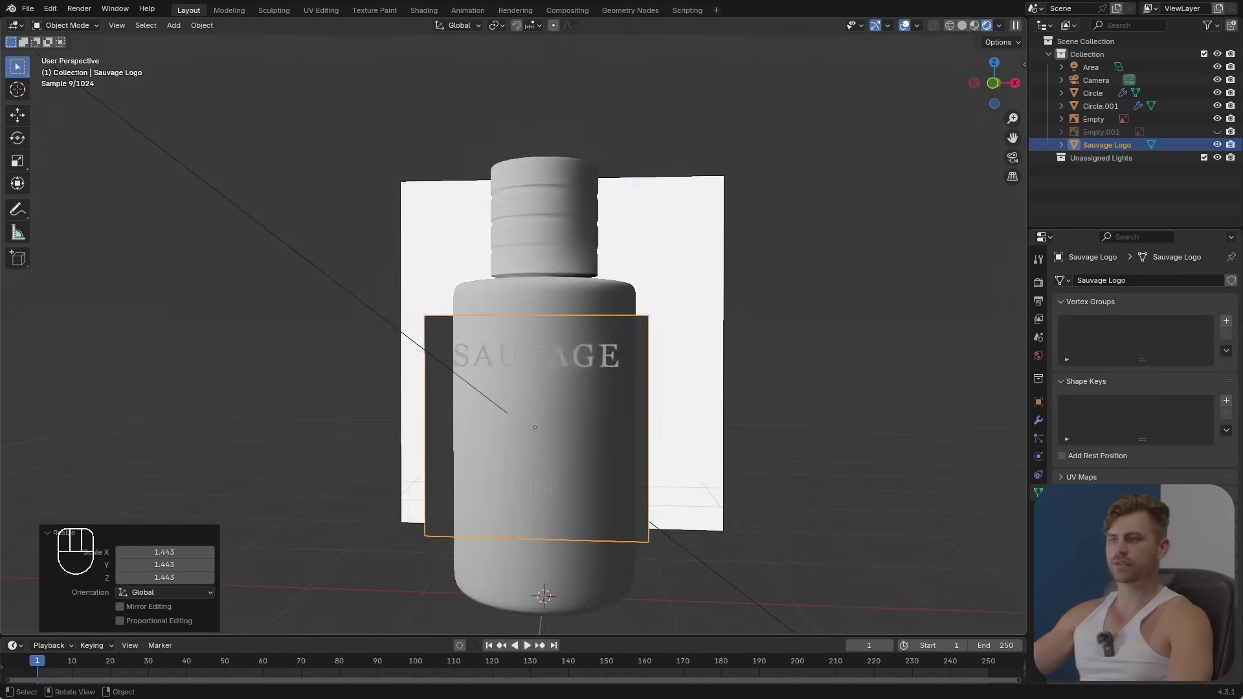
Step: Enlarge the logo plane by about 1.3 and lower it about 0.21 m to match SAUVAGE on the reference bottle
{"action": "key", "text": "s"}
{"action": "scroll", "coordinate": [646, 452], "scroll_direction": "up", "scroll_amount": 5}
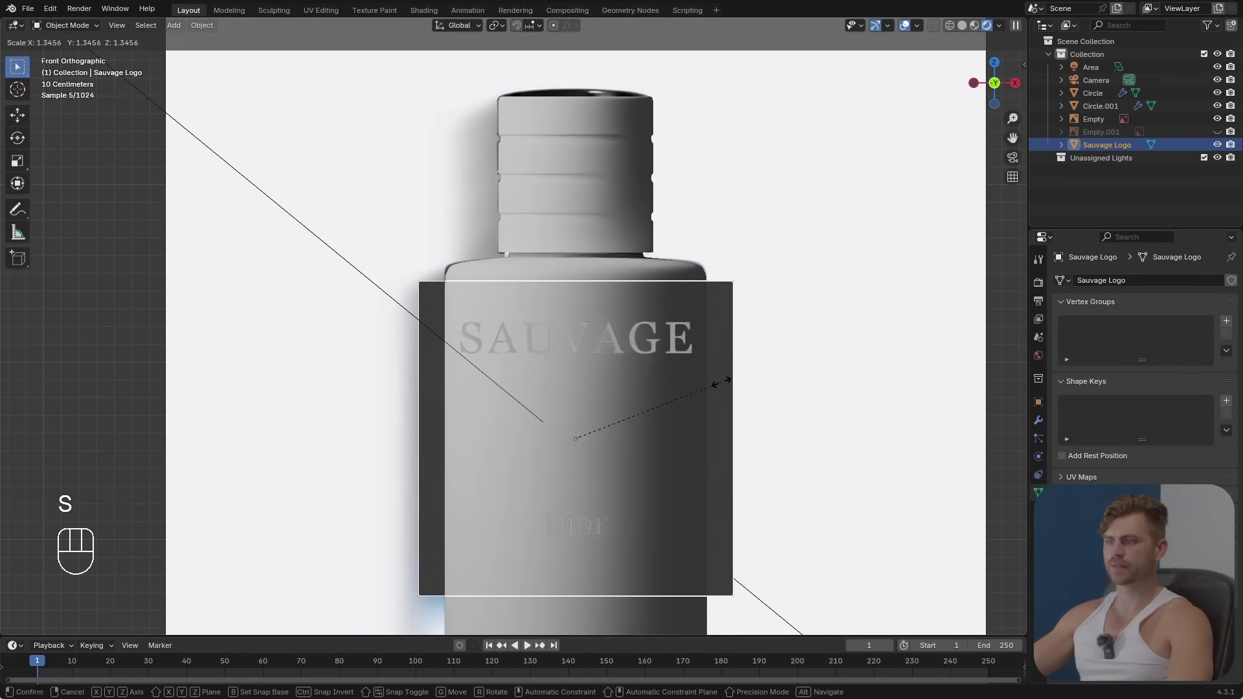
{"action": "left_click", "coordinate": [712, 383]}
{"action": "key", "text": "g"}
{"action": "key", "text": "y"}
{"action": "key", "text": "z"}
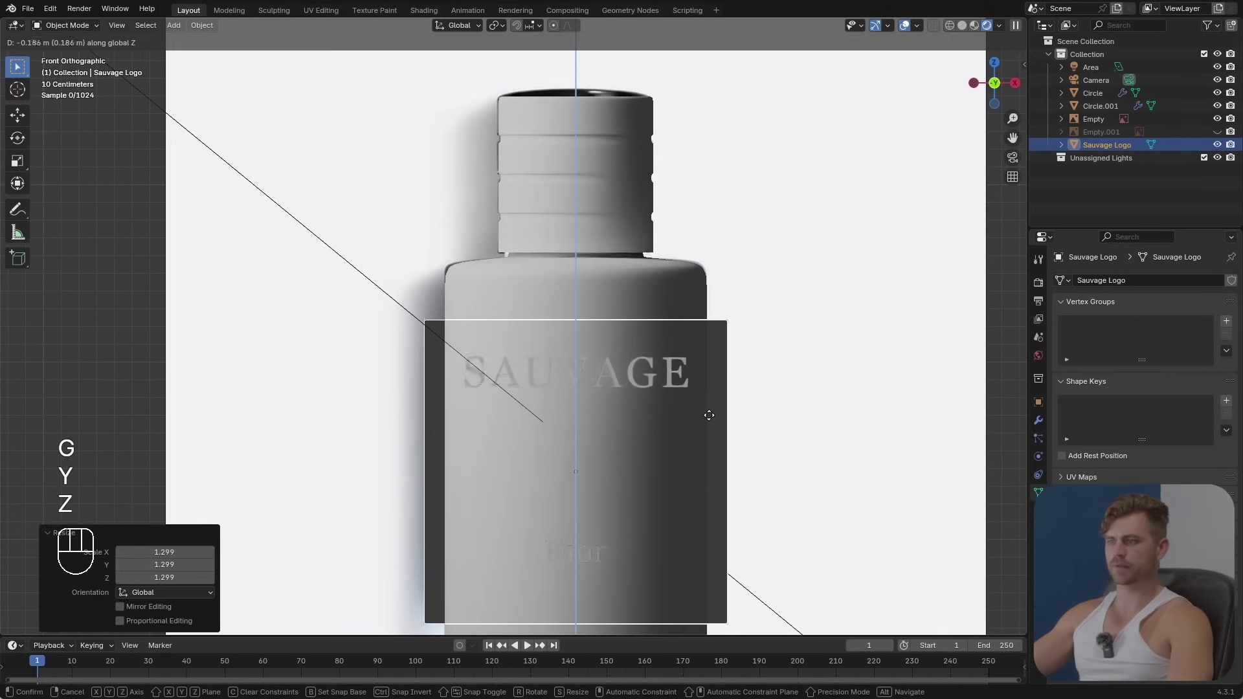
{"action": "left_click", "coordinate": [709, 426]}
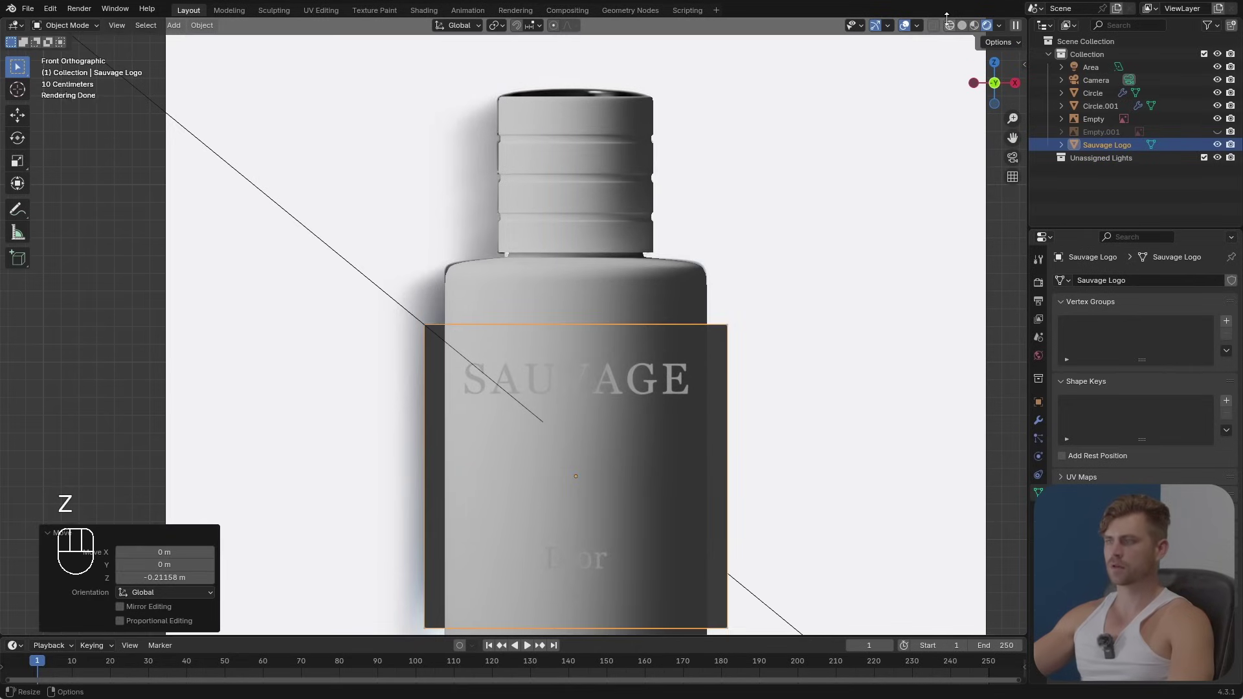
{"action": "left_click", "coordinate": [949, 26]}
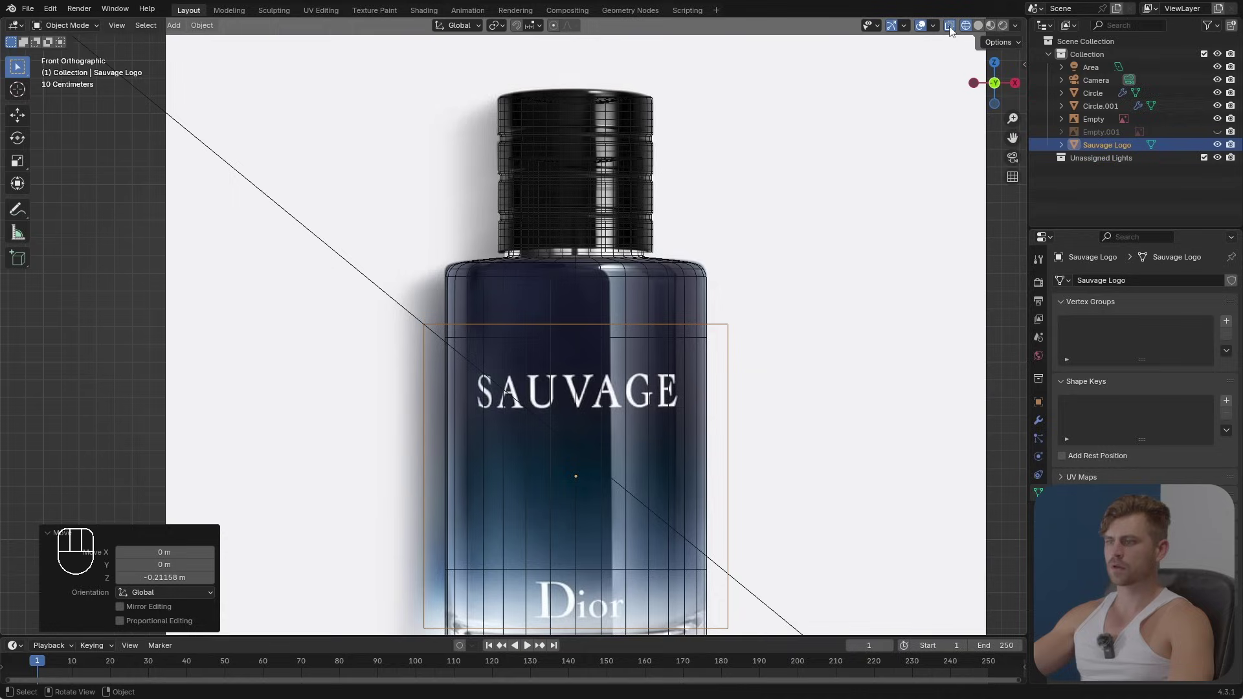
{"action": "left_click", "coordinate": [1000, 26]}
{"action": "middle_click_drag", "start_coordinate": [510, 544], "coordinate": [513, 402], "text": "shift"}
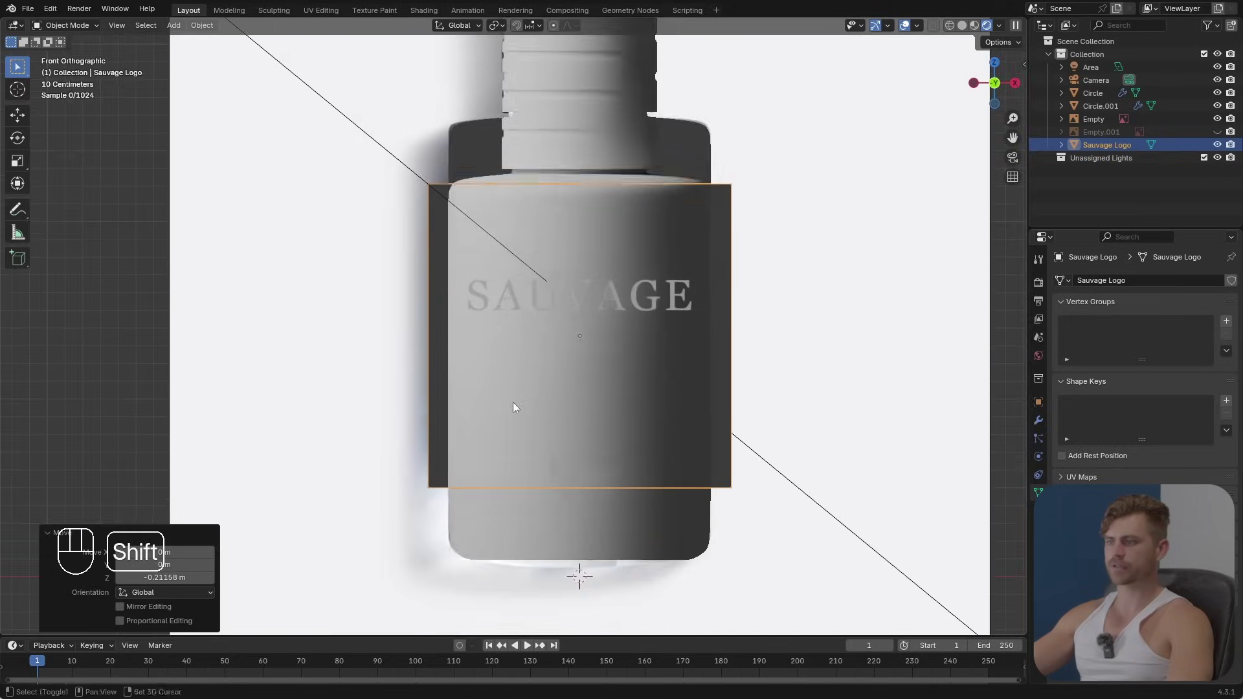
Step: Cut the logo plane horizontally through its middle and separate the lower half with Dior into its own object
{"action": "scroll", "coordinate": [661, 380], "scroll_direction": "up", "scroll_amount": 2}
{"action": "key", "text": "Tab"}
{"action": "key", "text": "ctrl+r"}
{"action": "left_click", "coordinate": [817, 340]}
{"action": "left_click", "coordinate": [818, 339]}
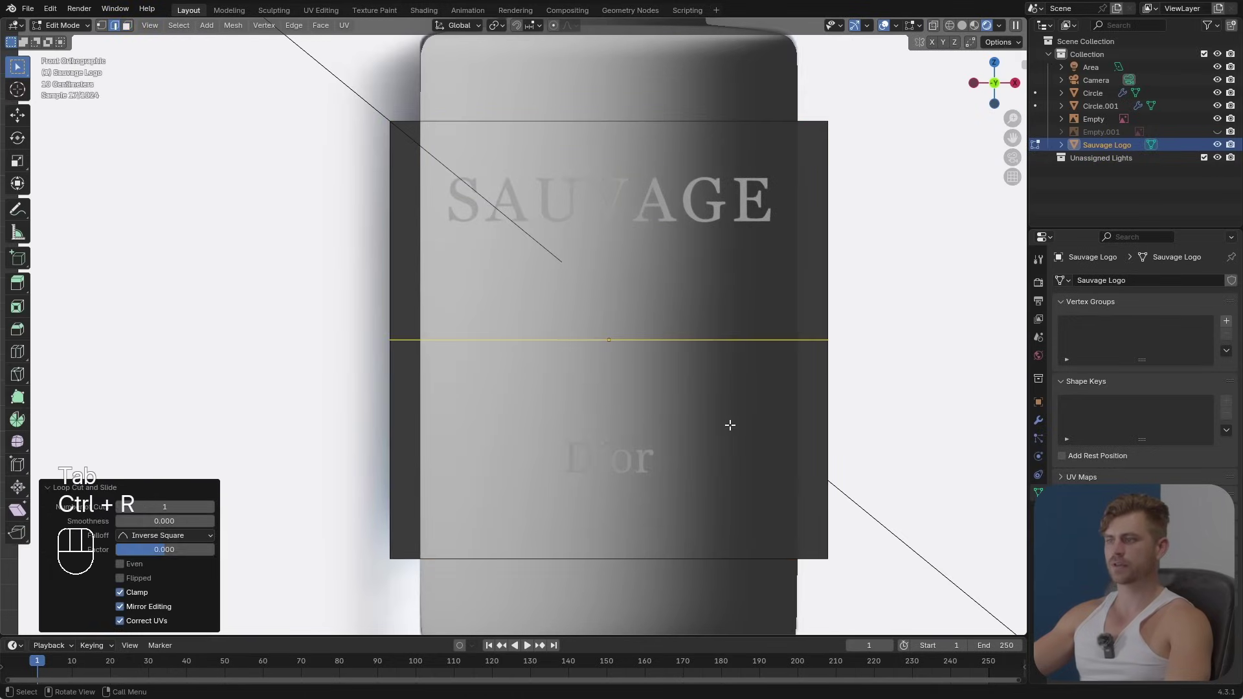
{"action": "key", "text": "3"}
{"action": "left_click", "coordinate": [660, 445]}
{"action": "key", "text": "p"}
{"action": "left_click", "coordinate": [660, 448]}
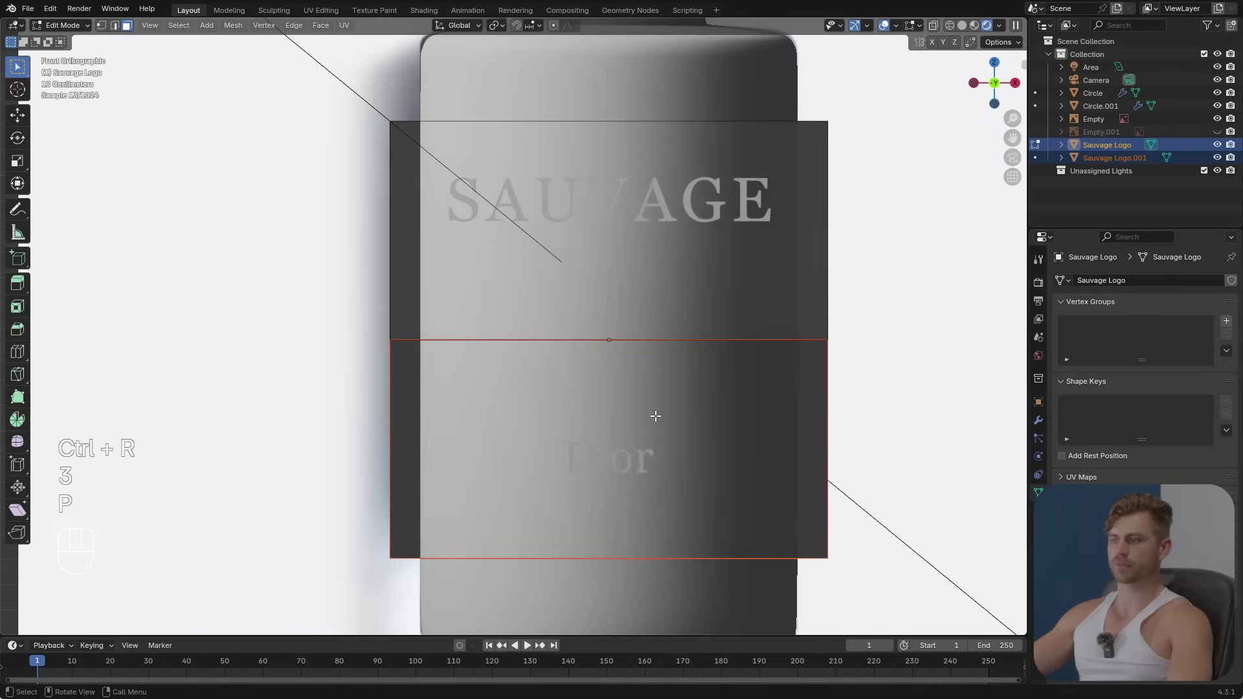
Step: Enlarge the separated Dior plane by about 1.55 and compare it with the lettering on the reference bottle
{"action": "key", "text": "Tab"}
{"action": "left_click", "coordinate": [651, 450]}
{"action": "key", "text": "s"}
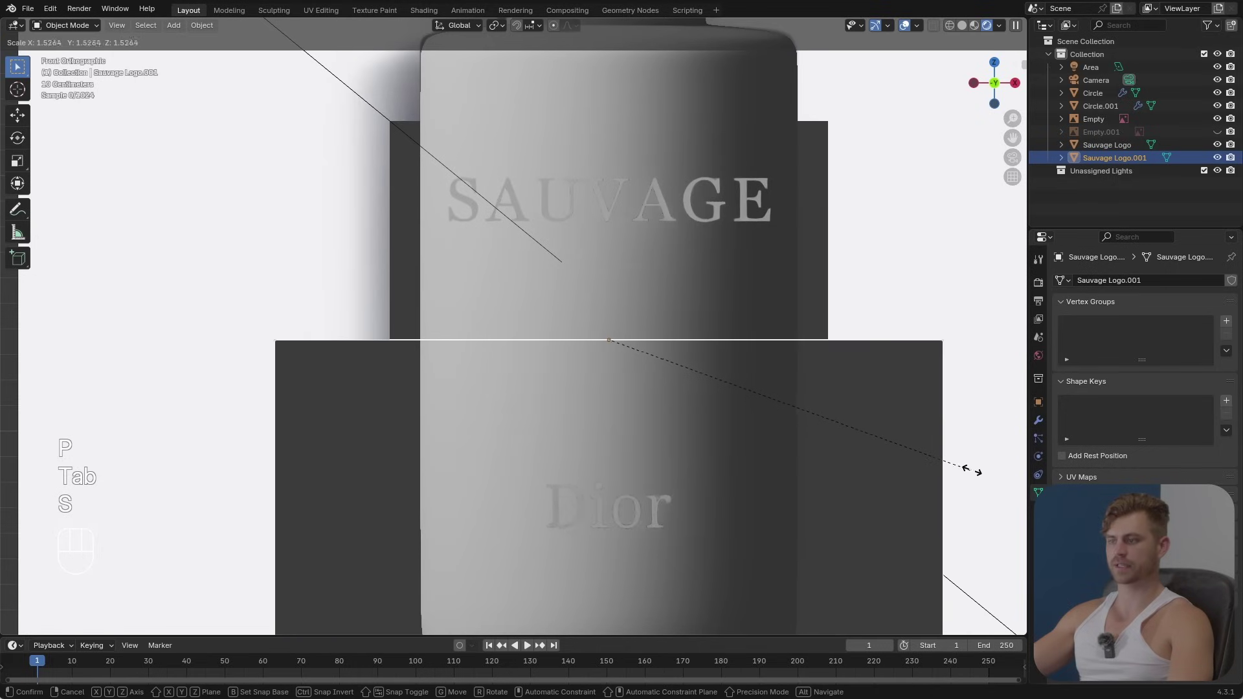
{"action": "left_click", "coordinate": [973, 472]}
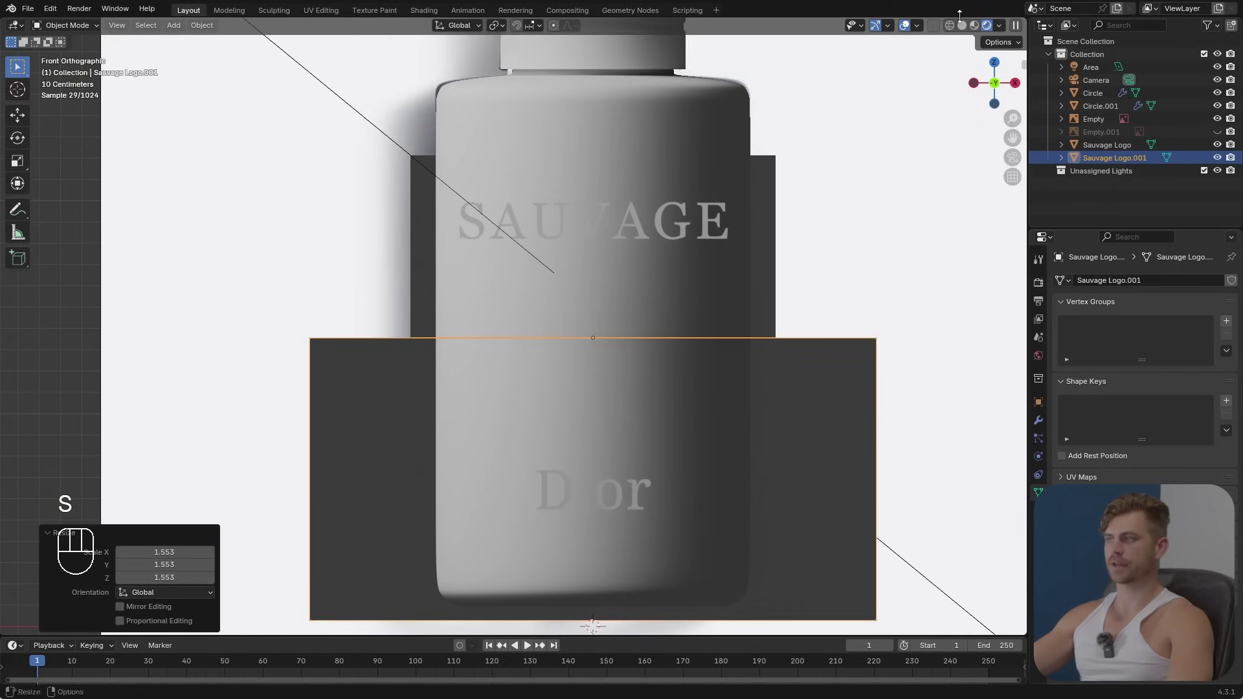
{"action": "left_click", "coordinate": [949, 25]}
{"action": "left_click", "coordinate": [1001, 25]}
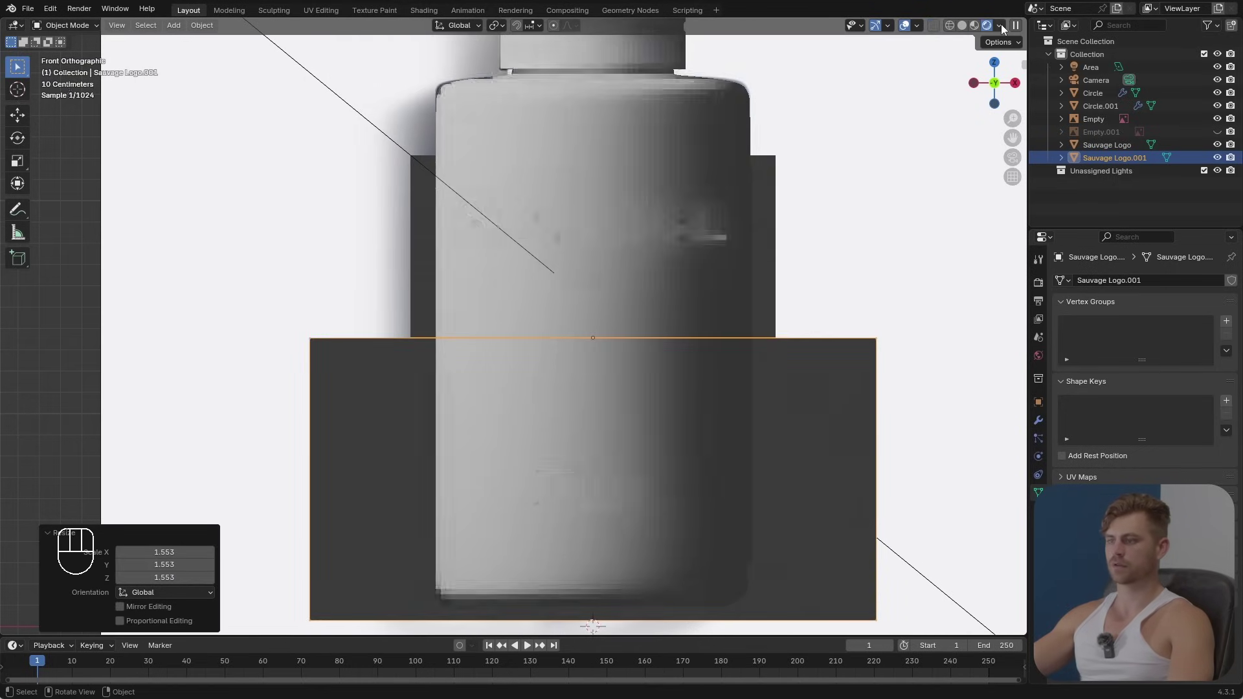
{"action": "left_click", "coordinate": [949, 26]}
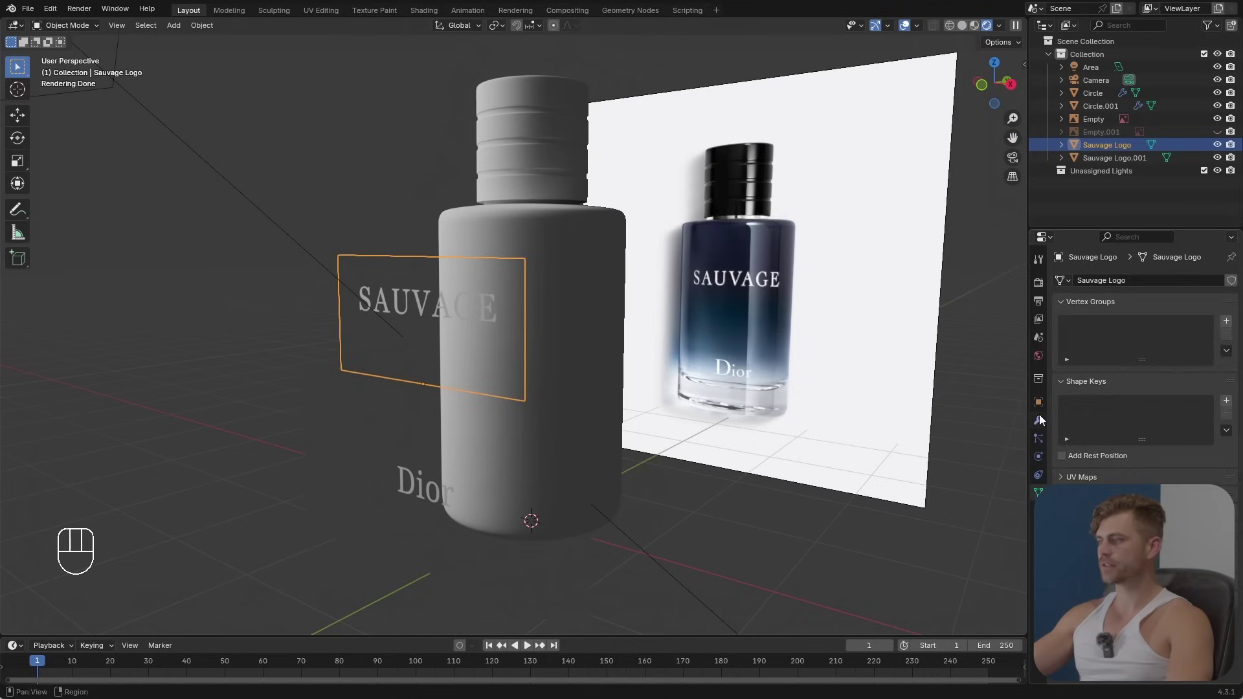
Step: Add a Shrinkwrap modifier to the SAUVAGE plane
{"action": "left_click", "coordinate": [1038, 419]}
{"action": "left_click", "coordinate": [1118, 282]}
{"action": "type", "text": "shr"}
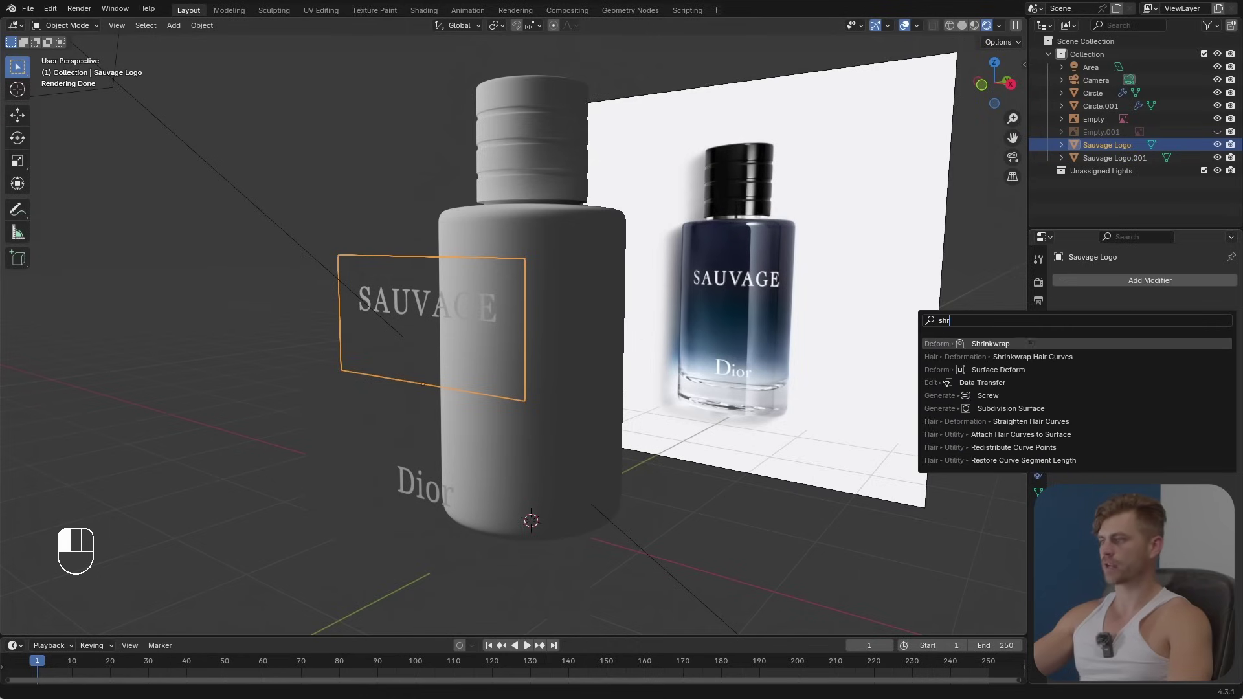
{"action": "left_click", "coordinate": [1030, 344]}
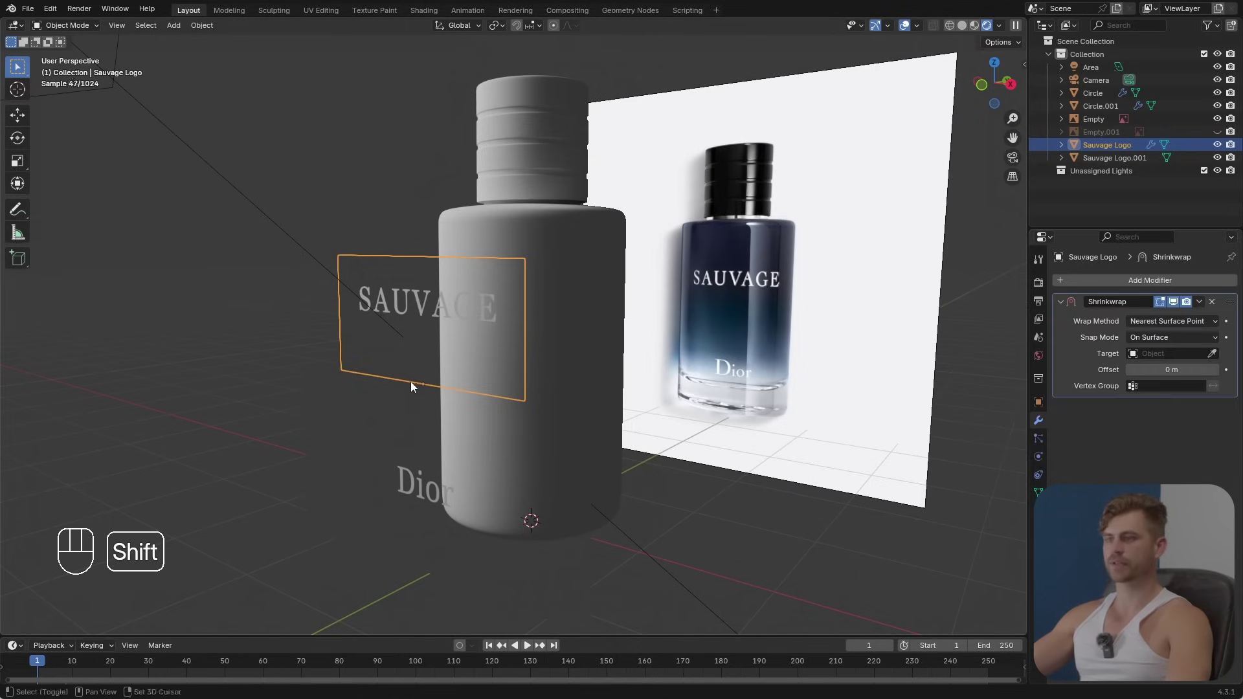
Step: Subdivide the SAUVAGE plane into a dense grid with many vertical loop cuts and 9 horizontal ones
{"action": "middle_click_drag", "start_coordinate": [410, 382], "coordinate": [488, 403]}
{"action": "key", "text": "Tab"}
{"action": "key", "text": "ctrl+r"}
{"action": "scroll", "coordinate": [599, 297], "scroll_direction": "up", "scroll_amount": 16}
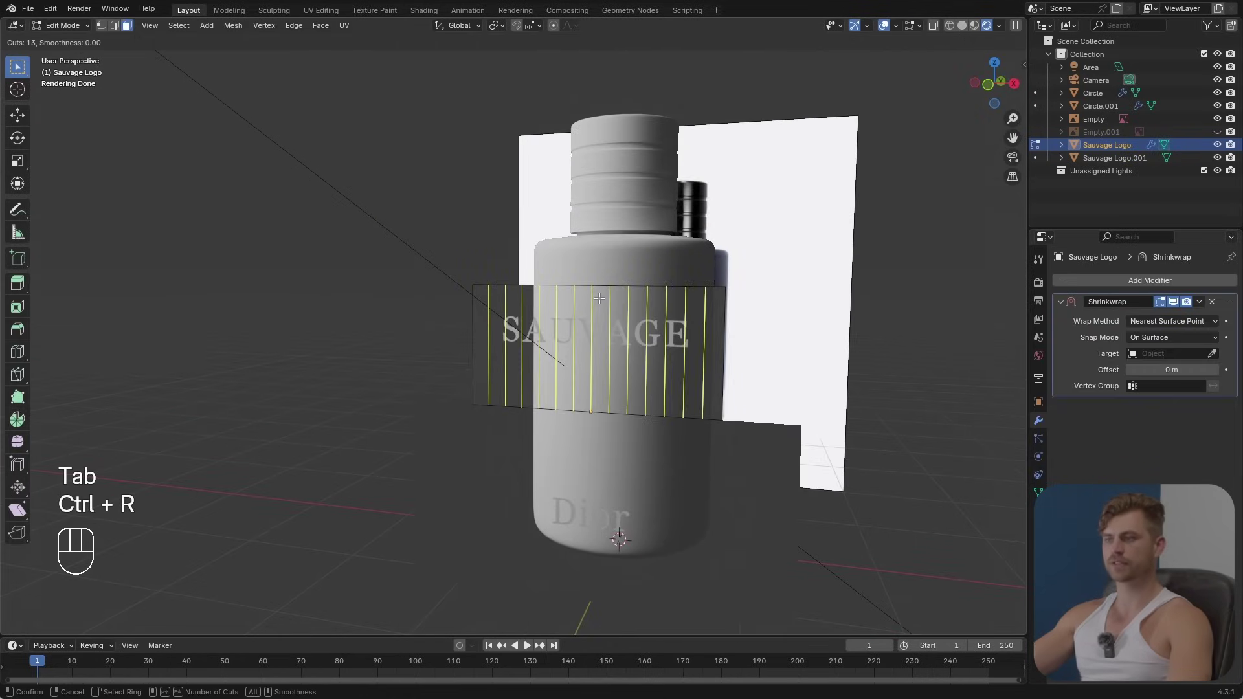
{"action": "left_click", "coordinate": [598, 298]}
{"action": "left_click", "coordinate": [598, 298]}
{"action": "key", "text": "ctrl+r"}
{"action": "scroll", "coordinate": [714, 366], "scroll_direction": "up", "scroll_amount": 8}
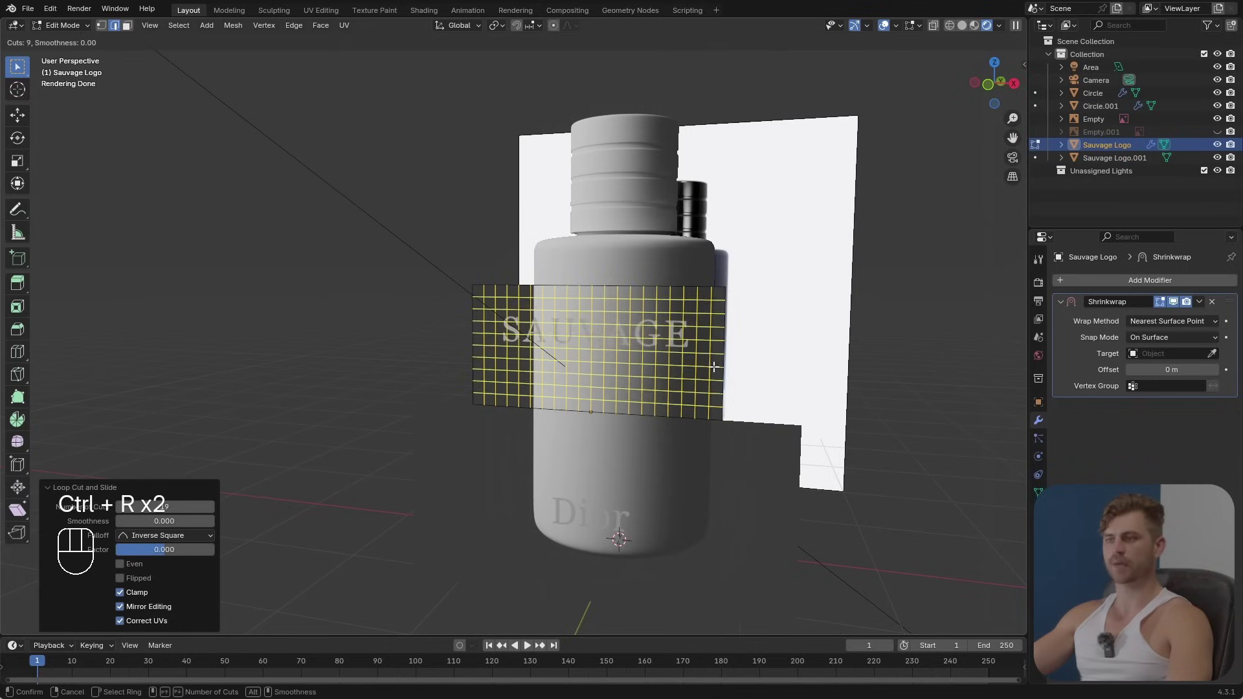
{"action": "left_click", "coordinate": [713, 367]}
{"action": "left_click", "coordinate": [713, 366]}
Step: Subdivide the Dior plane with 21 vertical loop cuts and a set of horizontal loop cuts
{"action": "scroll", "coordinate": [652, 533], "scroll_direction": "up", "scroll_amount": 1}
{"action": "key", "text": "Tab"}
{"action": "left_click", "coordinate": [652, 533]}
{"action": "key", "text": "Tab"}
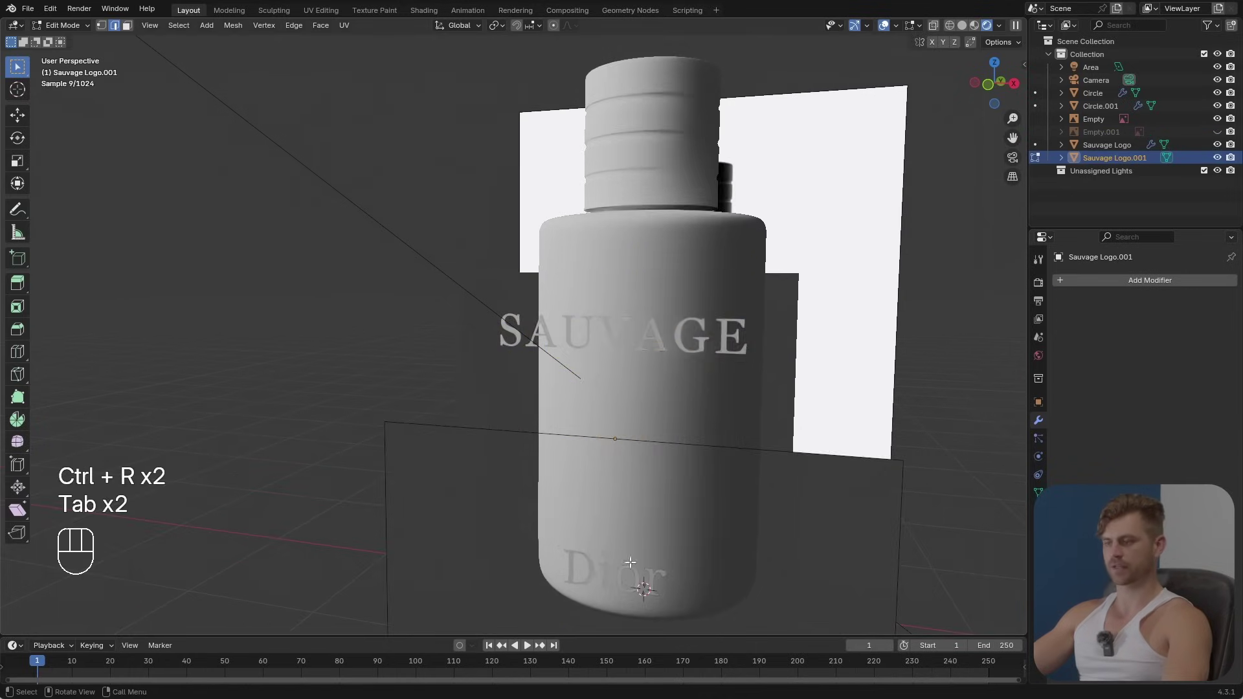
{"action": "scroll", "coordinate": [622, 511], "scroll_direction": "down", "scroll_amount": 4}
{"action": "key", "text": "ctrl+r"}
{"action": "scroll", "coordinate": [568, 378], "scroll_direction": "up", "scroll_amount": 20}
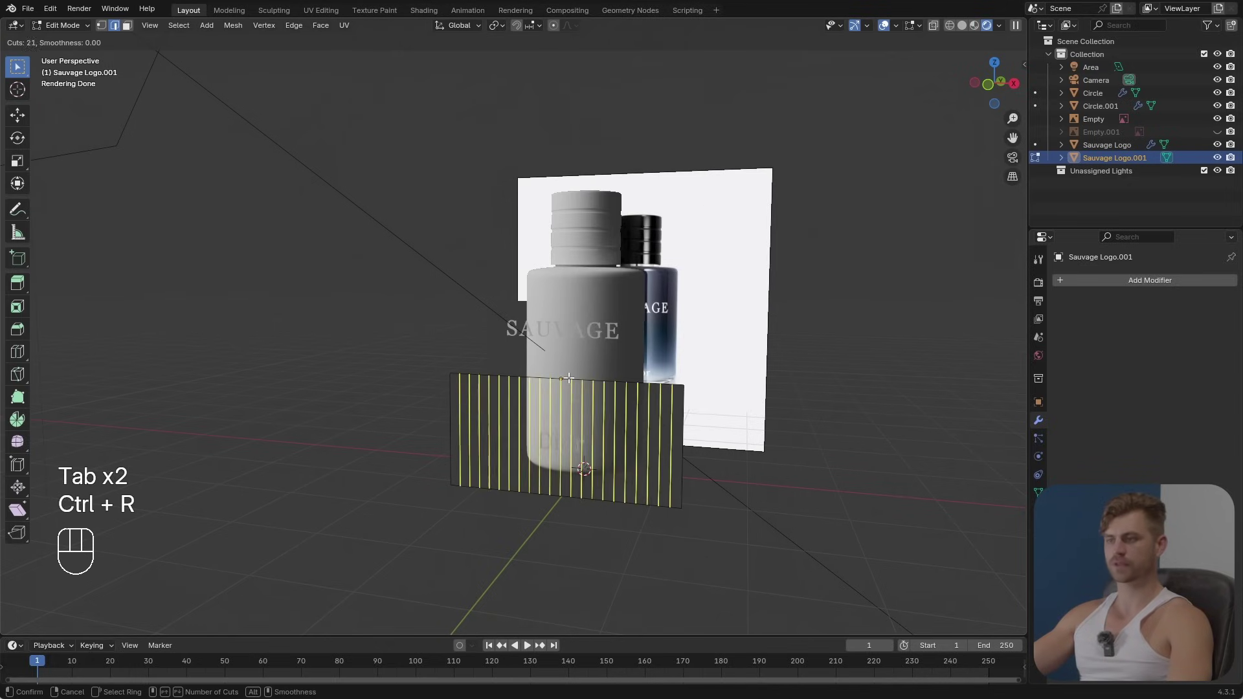
{"action": "left_click", "coordinate": [568, 379]}
{"action": "left_click", "coordinate": [569, 378]}
{"action": "key", "text": "ctrl+r"}
{"action": "scroll", "coordinate": [662, 449], "scroll_direction": "up", "scroll_amount": 9}
{"action": "left_click", "coordinate": [662, 448]}
{"action": "left_click", "coordinate": [662, 449]}
{"action": "key", "text": "Tab"}
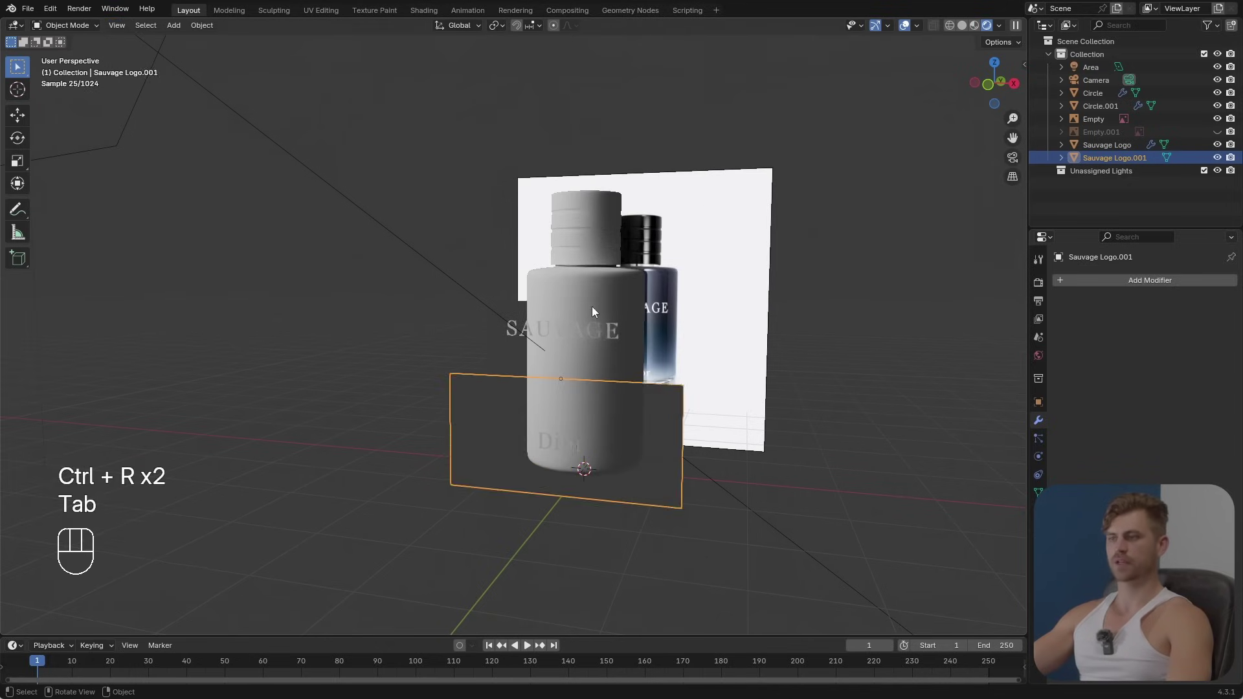
Step: Shrinkwrap the SAUVAGE plane onto the bottle body Circle with an offset of 0.001 m
{"action": "left_click", "coordinate": [592, 305]}
{"action": "left_click", "coordinate": [1212, 354]}
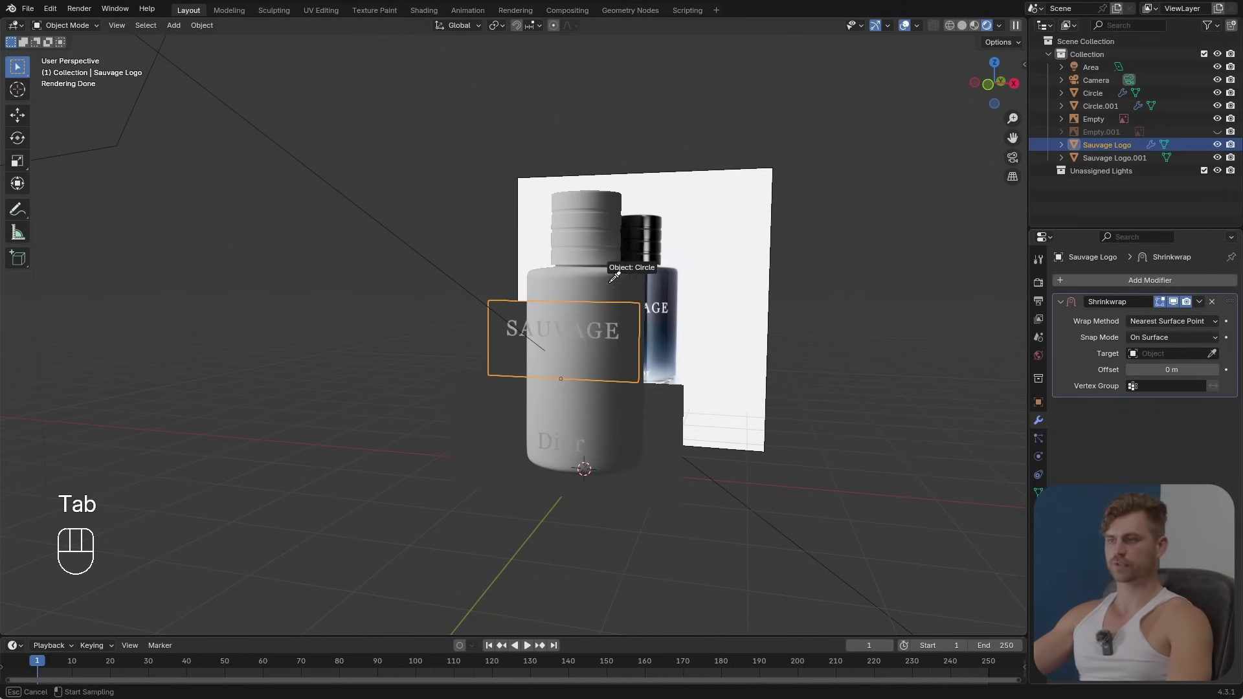
{"action": "left_click", "coordinate": [595, 252]}
{"action": "scroll", "coordinate": [728, 414], "scroll_direction": "up", "scroll_amount": 5}
{"action": "middle_click_drag", "start_coordinate": [767, 423], "coordinate": [710, 421], "text": "shift"}
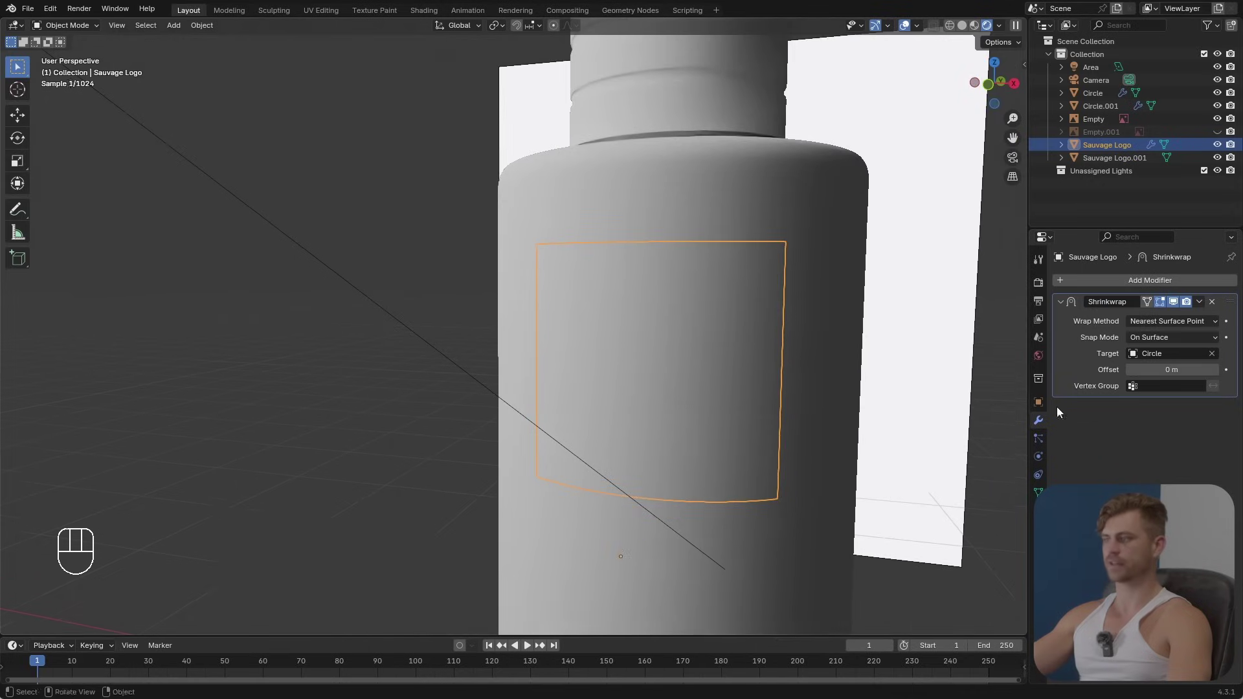
{"action": "left_click_drag", "start_coordinate": [1159, 370], "coordinate": [1165, 369], "text": "shift"}
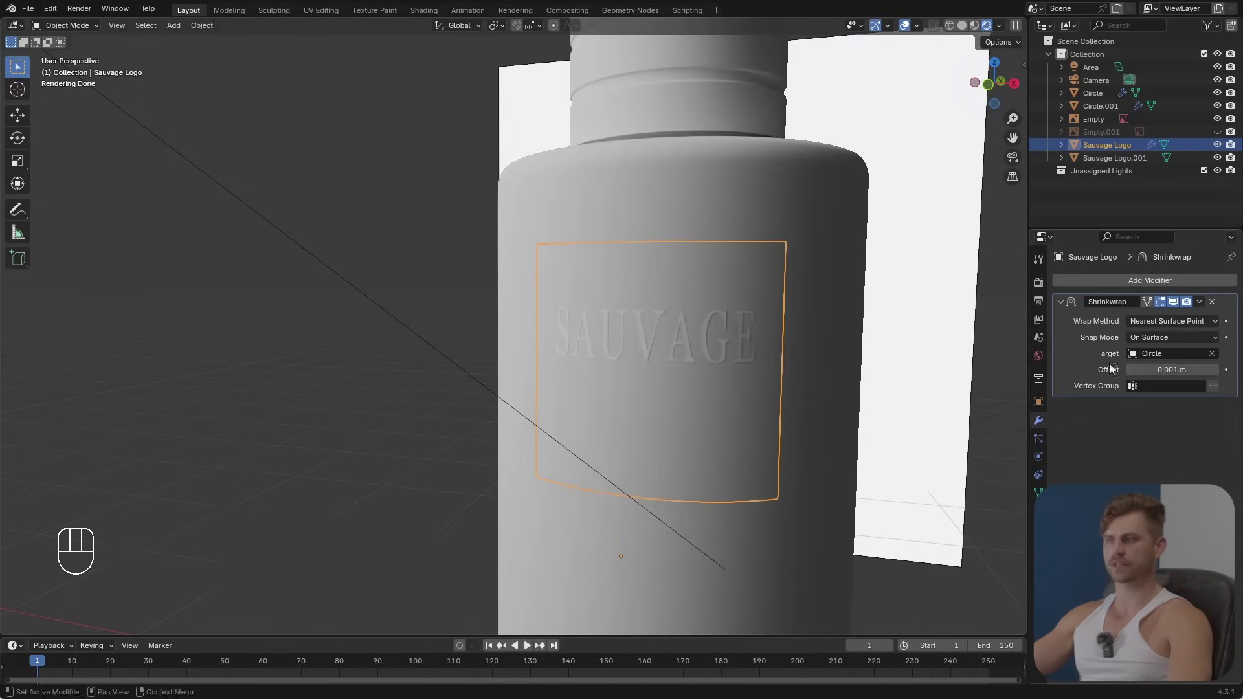
Step: Add a Shrinkwrap modifier to the Dior plane, target the bottle body Circle and adjust its surface offset slightly
{"action": "scroll", "coordinate": [835, 410], "scroll_direction": "down", "scroll_amount": 5}
{"action": "middle_click_drag", "start_coordinate": [835, 410], "coordinate": [745, 453]}
{"action": "left_click", "coordinate": [667, 502]}
{"action": "left_click", "coordinate": [1145, 280]}
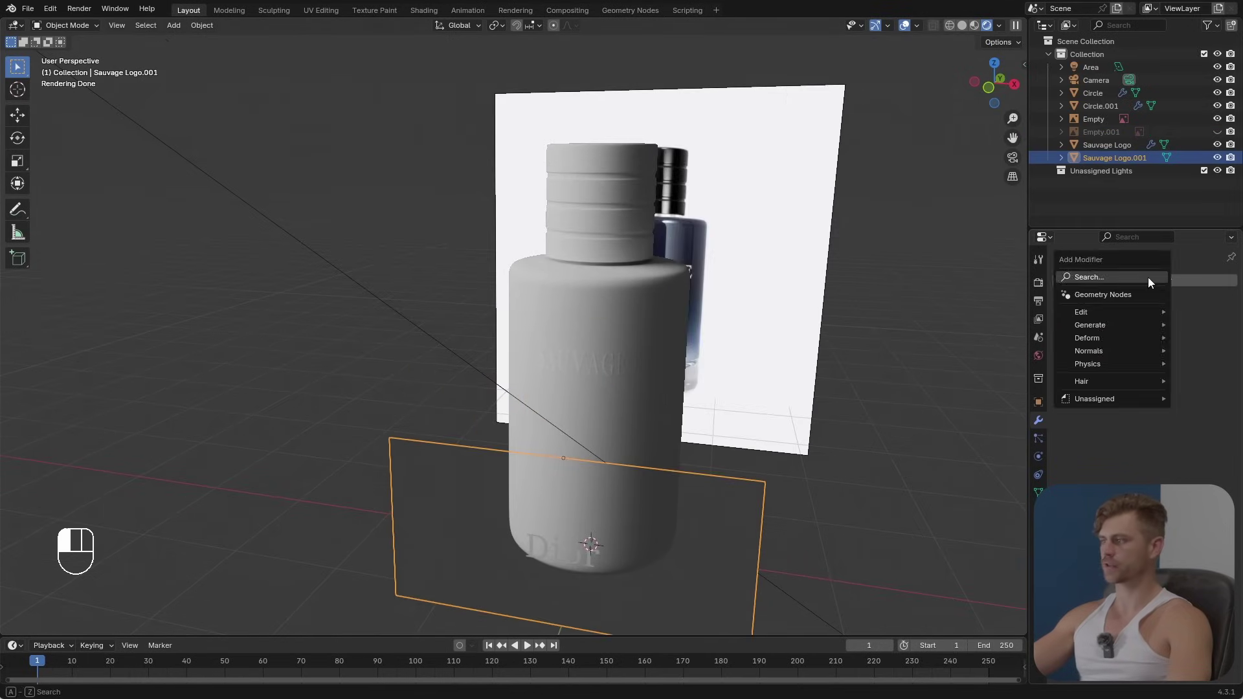
{"action": "type", "text": "shr"}
{"action": "left_click", "coordinate": [1023, 304]}
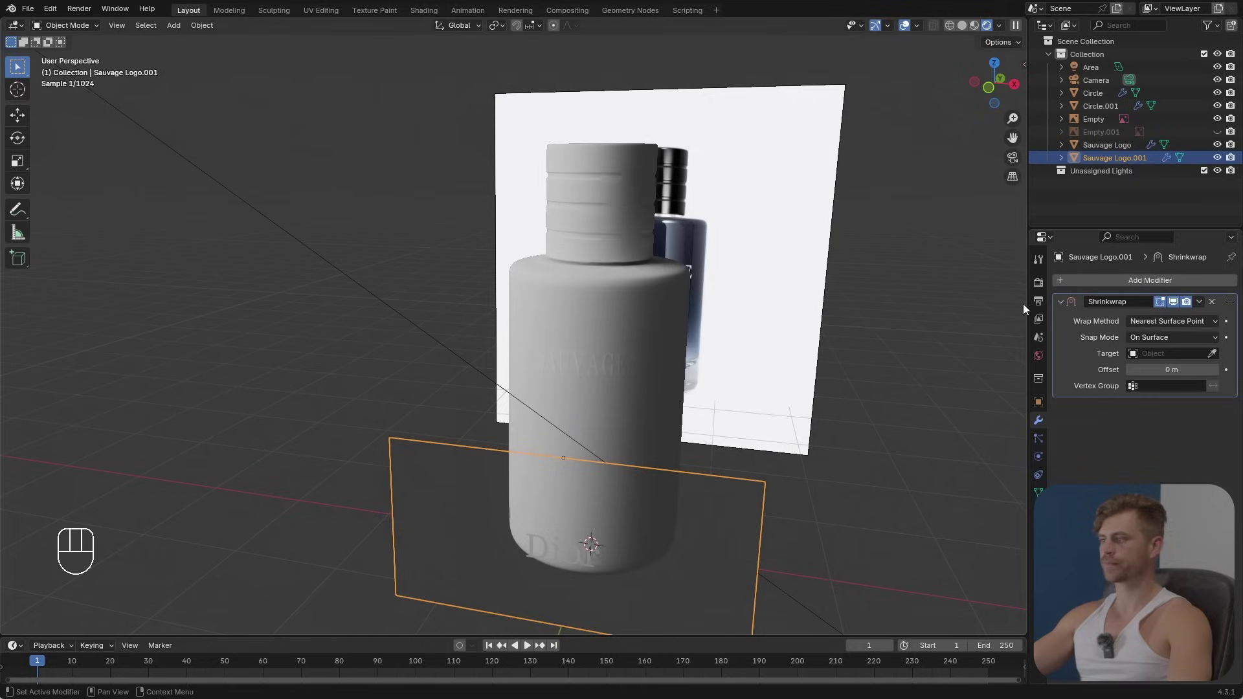
{"action": "left_click", "coordinate": [1212, 353]}
{"action": "left_click", "coordinate": [687, 410]}
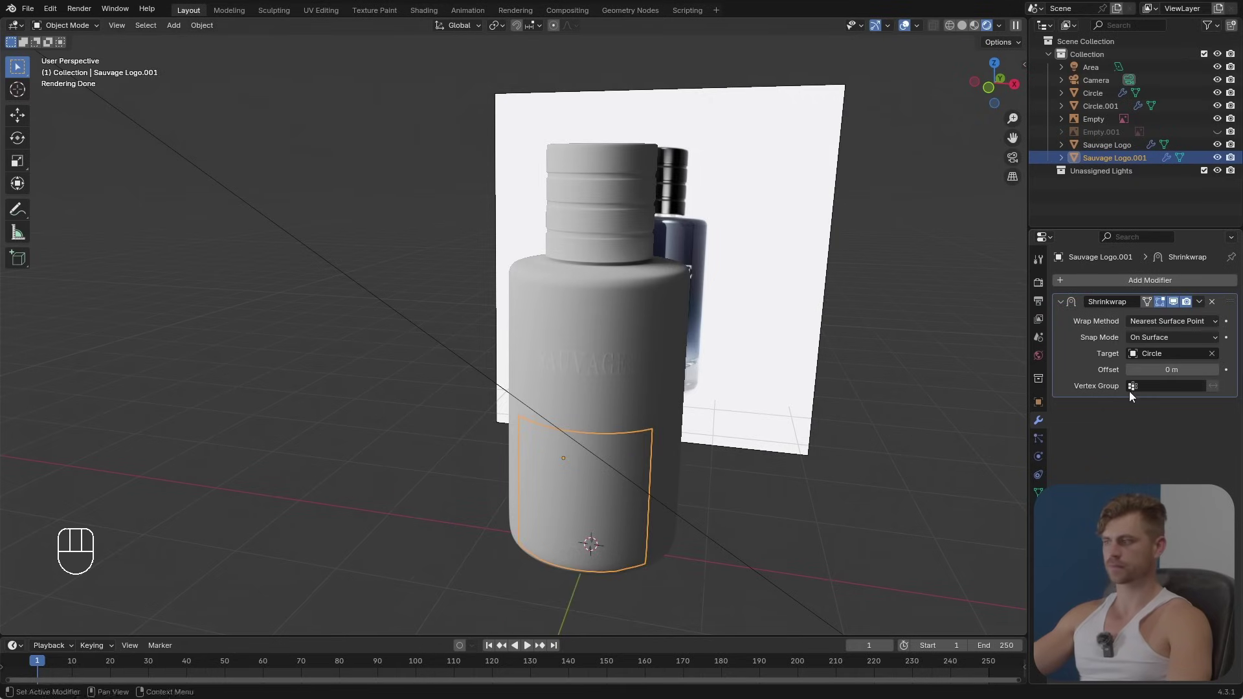
{"action": "left_click_drag", "start_coordinate": [1133, 370], "coordinate": [1159, 369], "text": "shift"}
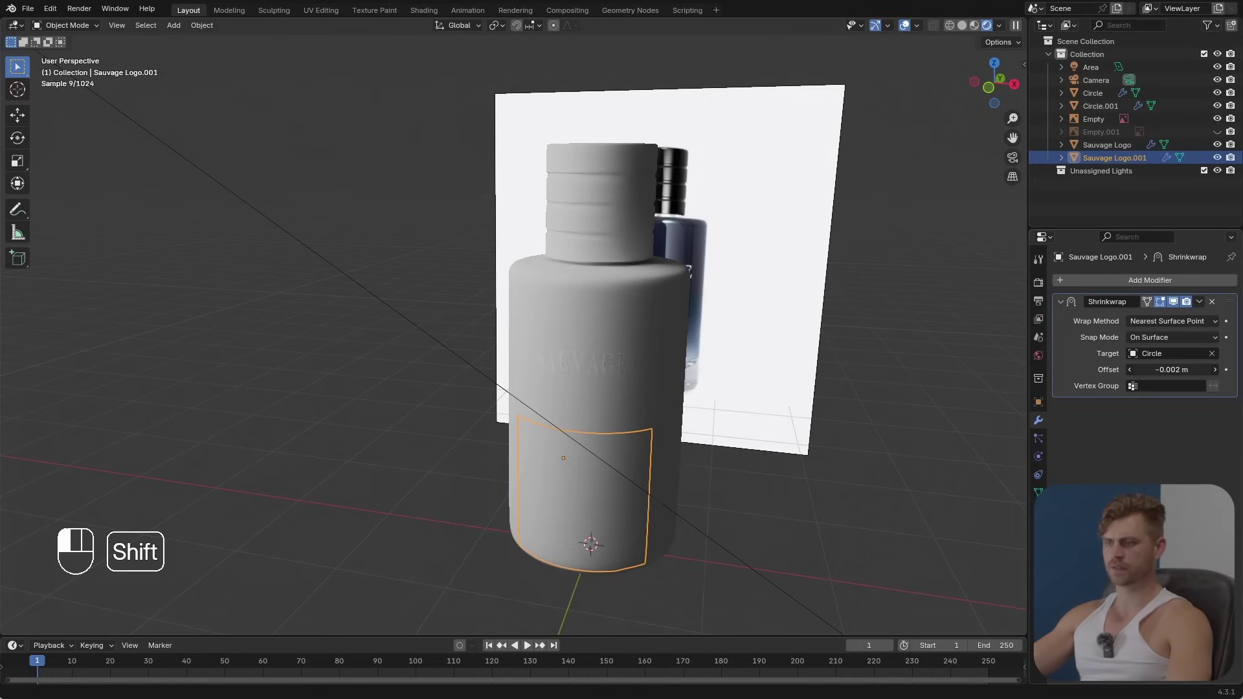
Step: Select the bottle body, save the blend file and enlarge the timeline area
{"action": "left_click", "coordinate": [672, 409]}
{"action": "key", "text": "ctrl+s"}
{"action": "middle_click_drag", "start_coordinate": [672, 409], "coordinate": [588, 435]}
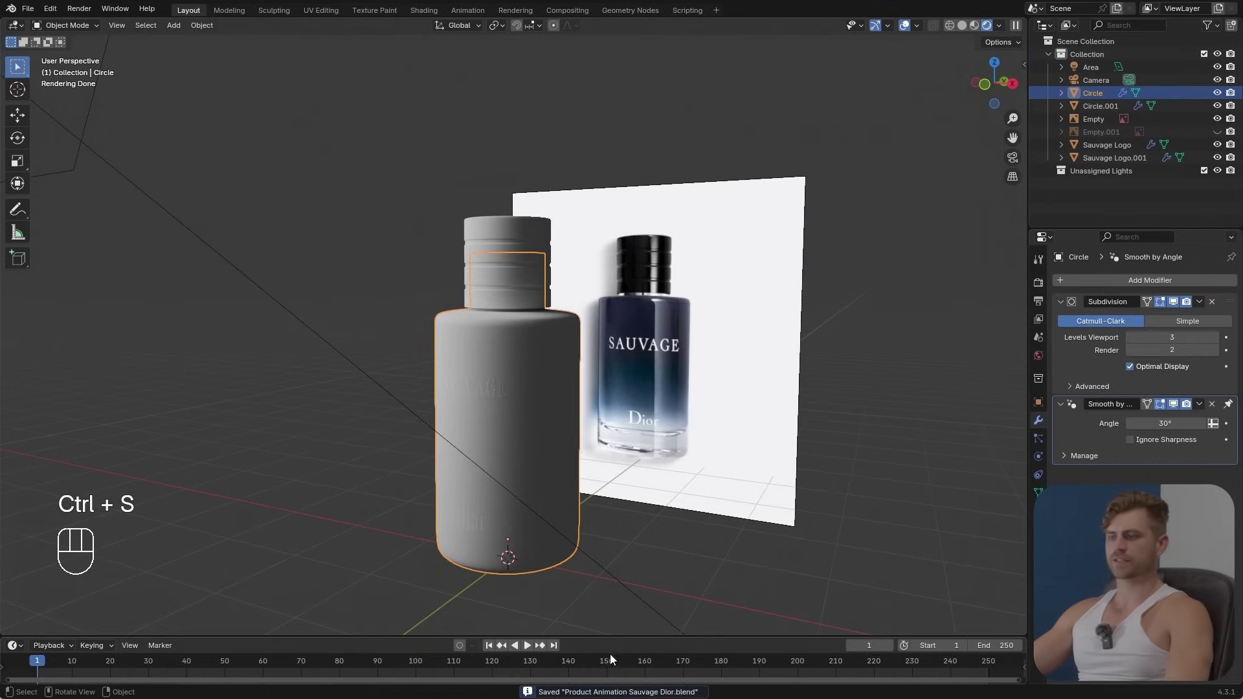
{"action": "left_click_drag", "start_coordinate": [619, 632], "coordinate": [619, 466]}
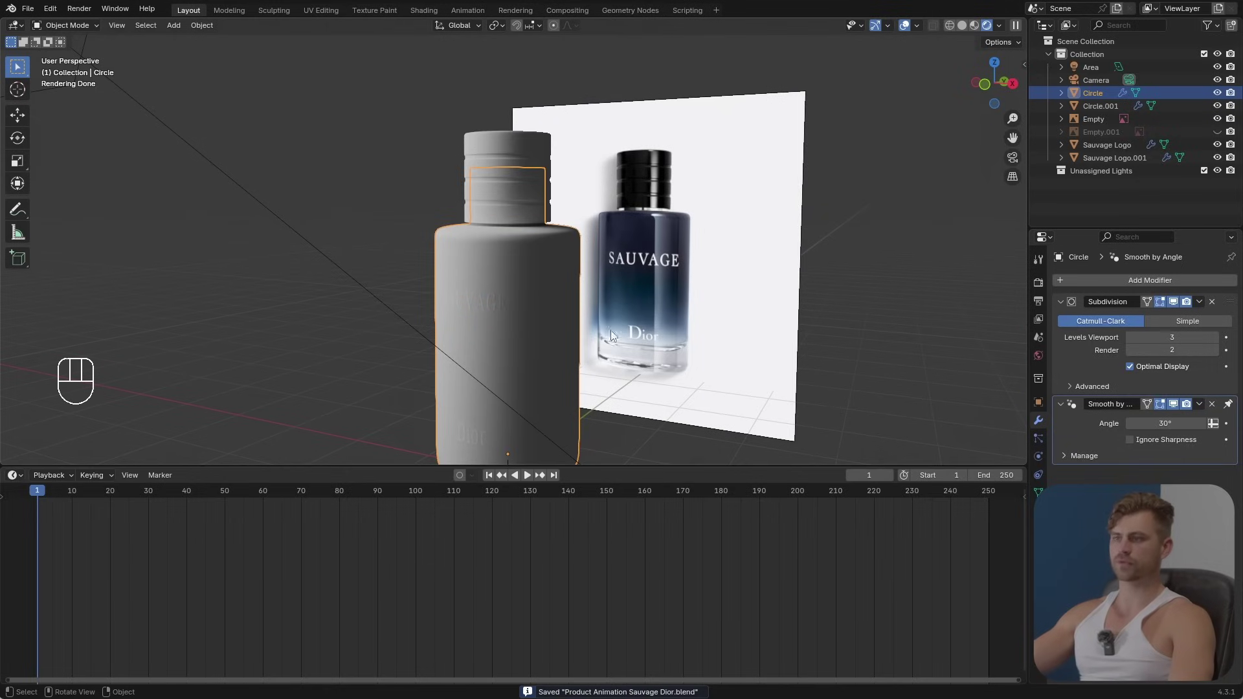
Step: Load the quattro_canti_2k HDRI from the Downloads folder in Lumio's HDRI Browser and apply it to the scene
{"action": "key", "text": "n"}
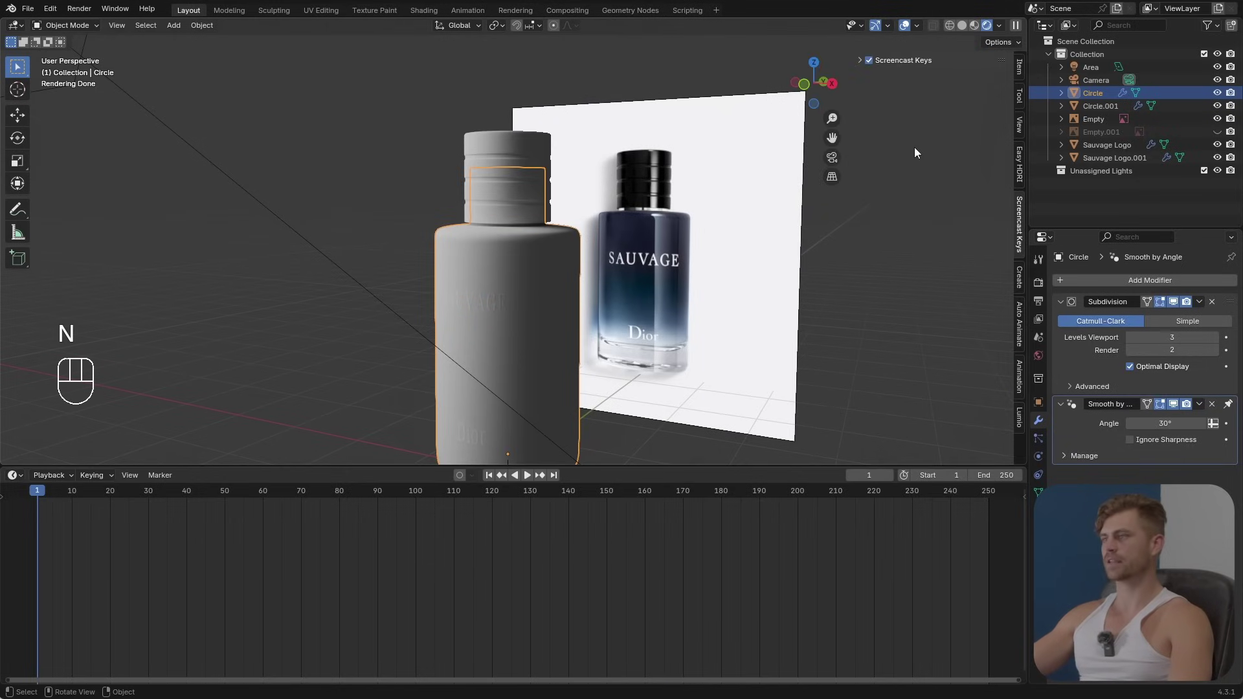
{"action": "scroll", "coordinate": [966, 244], "scroll_direction": "down", "scroll_amount": 2}
{"action": "left_click", "coordinate": [1020, 418]}
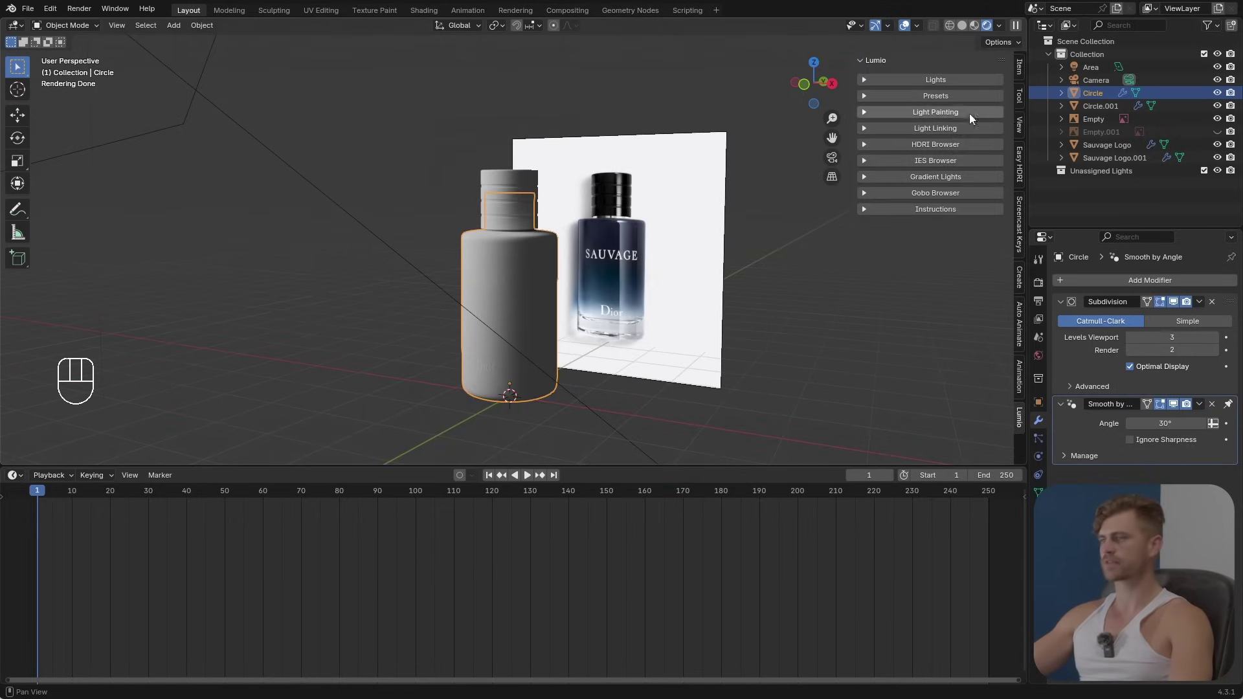
{"action": "left_click", "coordinate": [950, 146]}
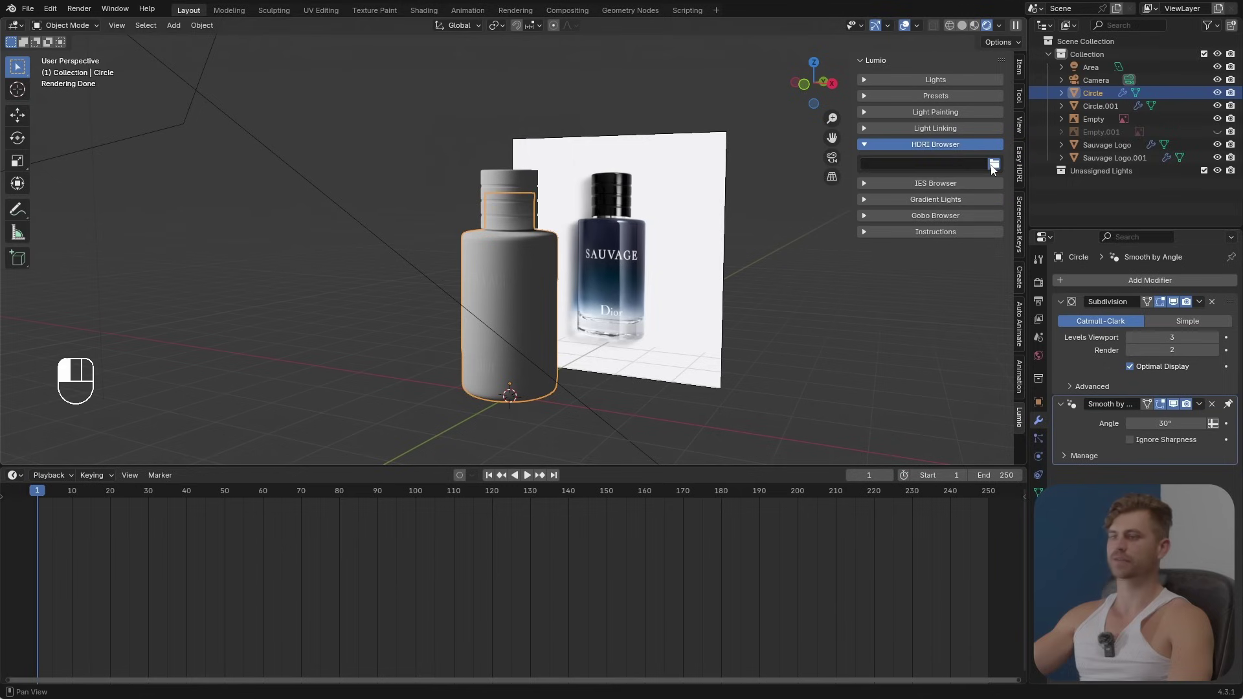
{"action": "left_click", "coordinate": [926, 211]}
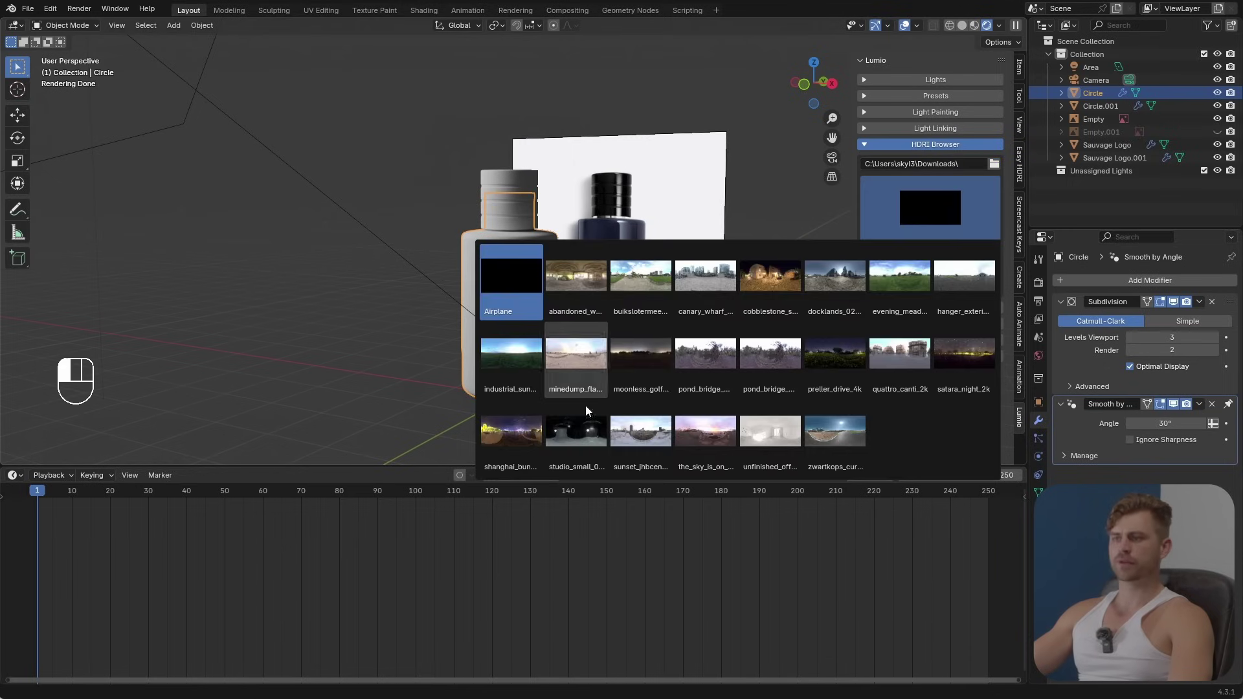
{"action": "left_click", "coordinate": [827, 375]}
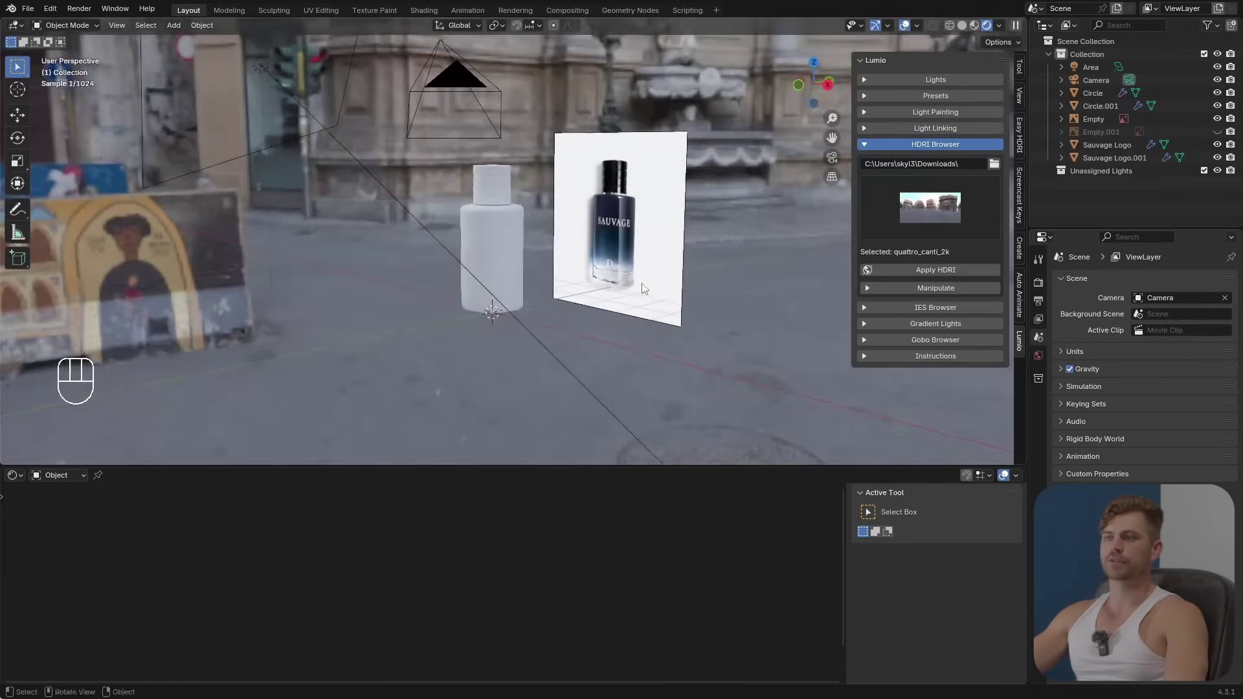
Step: Select the bottle body Circle, create a new node material for it in the shader editor and enlarge that editor
{"action": "mouse_move", "coordinate": [642, 289]}
{"action": "middle_mouse_down", "text": "shift"}
{"action": "mouse_move", "coordinate": [635, 317]}
{"action": "mouse_move", "coordinate": [597, 294]}
{"action": "mouse_move", "coordinate": [622, 297]}
{"action": "middle_mouse_up", "text": "shift"}
{"action": "scroll", "coordinate": [597, 295], "scroll_direction": "up", "scroll_amount": 4}
{"action": "key", "text": "f"}
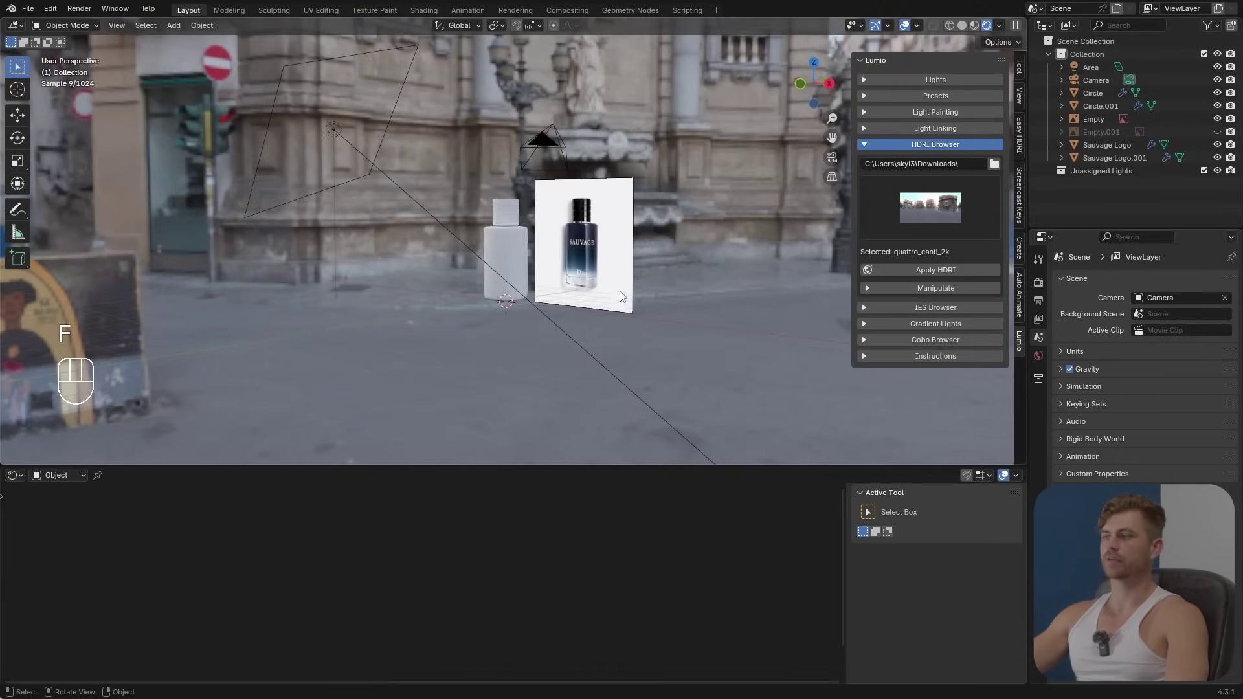
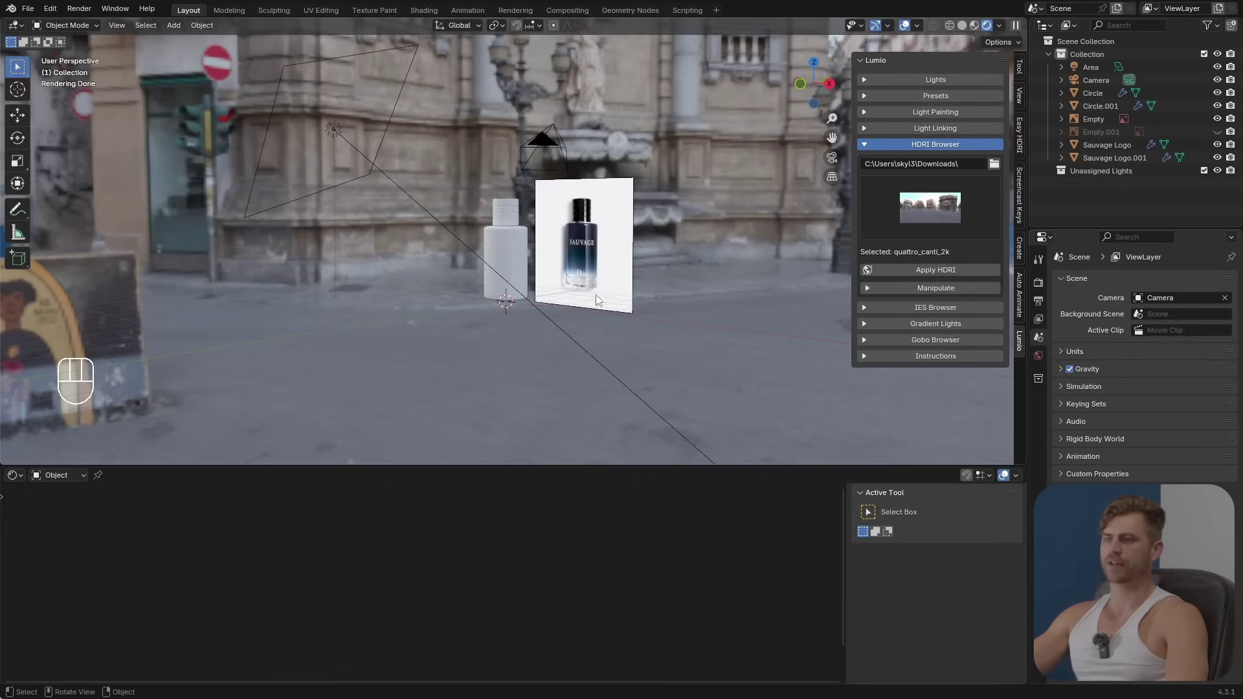
{"action": "scroll", "coordinate": [596, 294], "scroll_direction": "up", "scroll_amount": 4}
{"action": "left_click", "coordinate": [550, 258]}
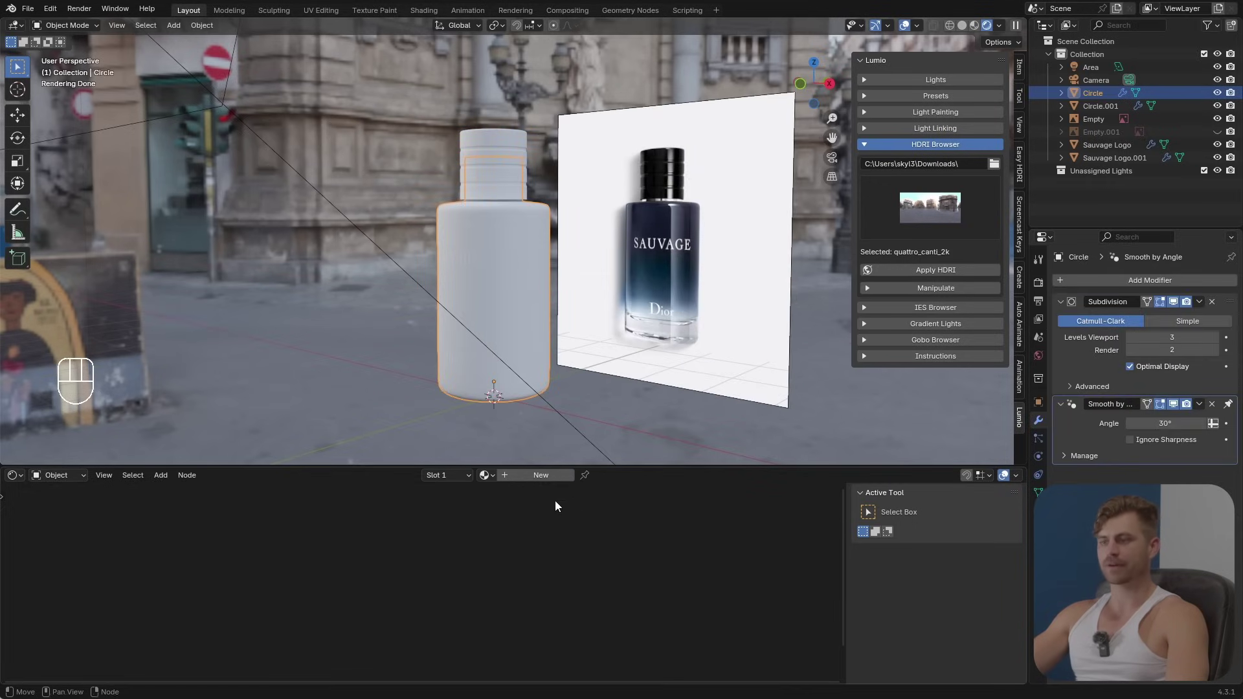
{"action": "left_click_drag", "start_coordinate": [638, 463], "coordinate": [638, 371]}
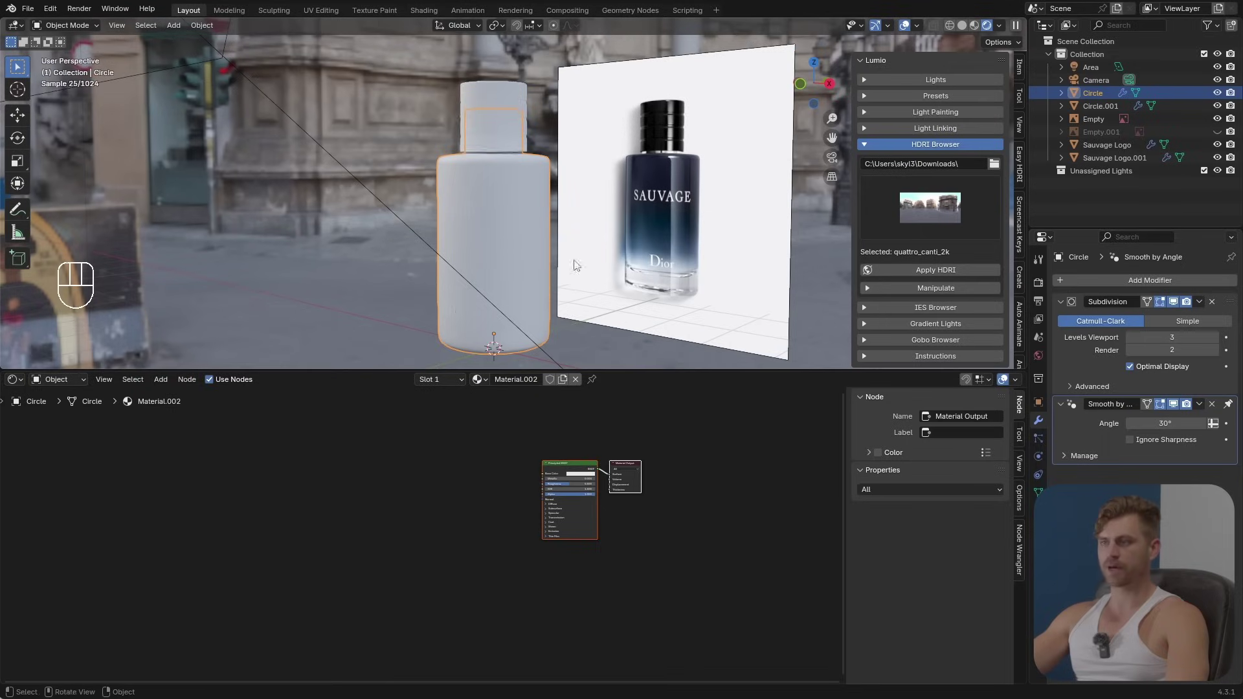
{"action": "scroll", "coordinate": [600, 478], "scroll_direction": "up", "scroll_amount": 3}
{"action": "middle_click_drag", "start_coordinate": [581, 471], "coordinate": [495, 496]}
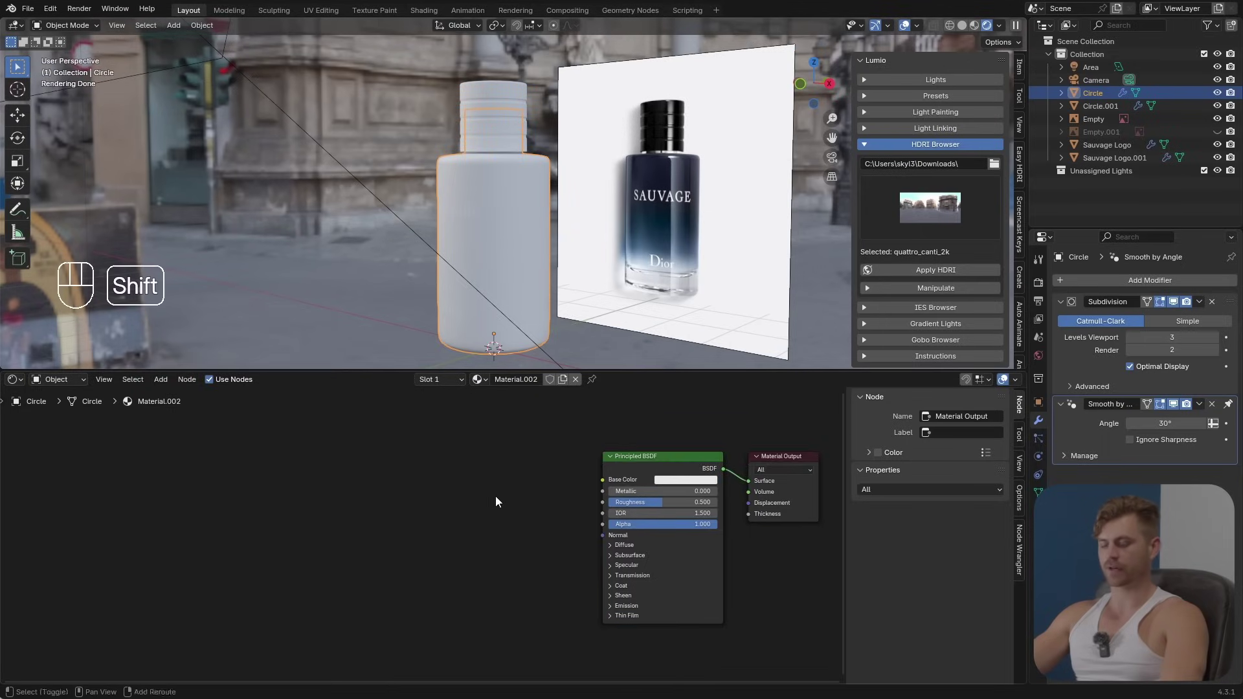
Step: Add a Gradient Texture with Texture Coordinate and Mapping nodes and preview it directly on the bottle's surface output
{"action": "key", "text": "shift+a"}
{"action": "type", "text": "gradient"}
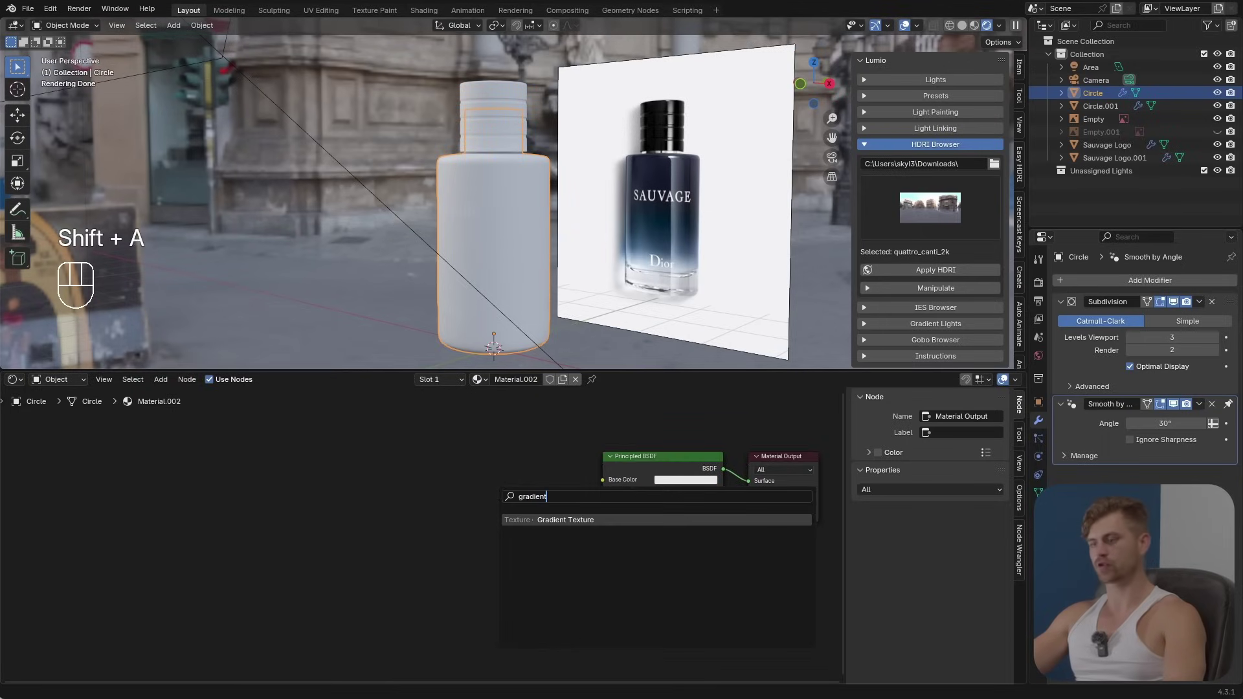
{"action": "key", "text": "Return"}
{"action": "left_click", "coordinate": [285, 496]}
{"action": "key", "text": "ctrl+t"}
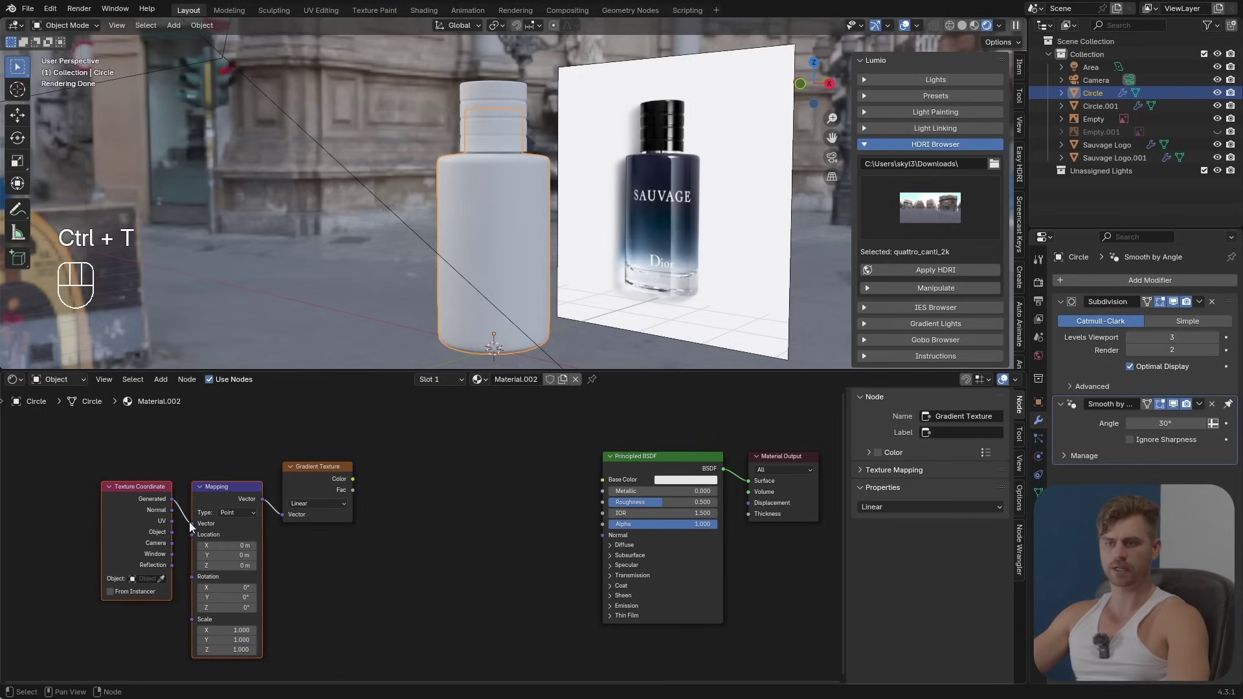
{"action": "left_click", "coordinate": [307, 470]}
{"action": "left_click", "coordinate": [308, 479], "text": "ctrl+shift"}
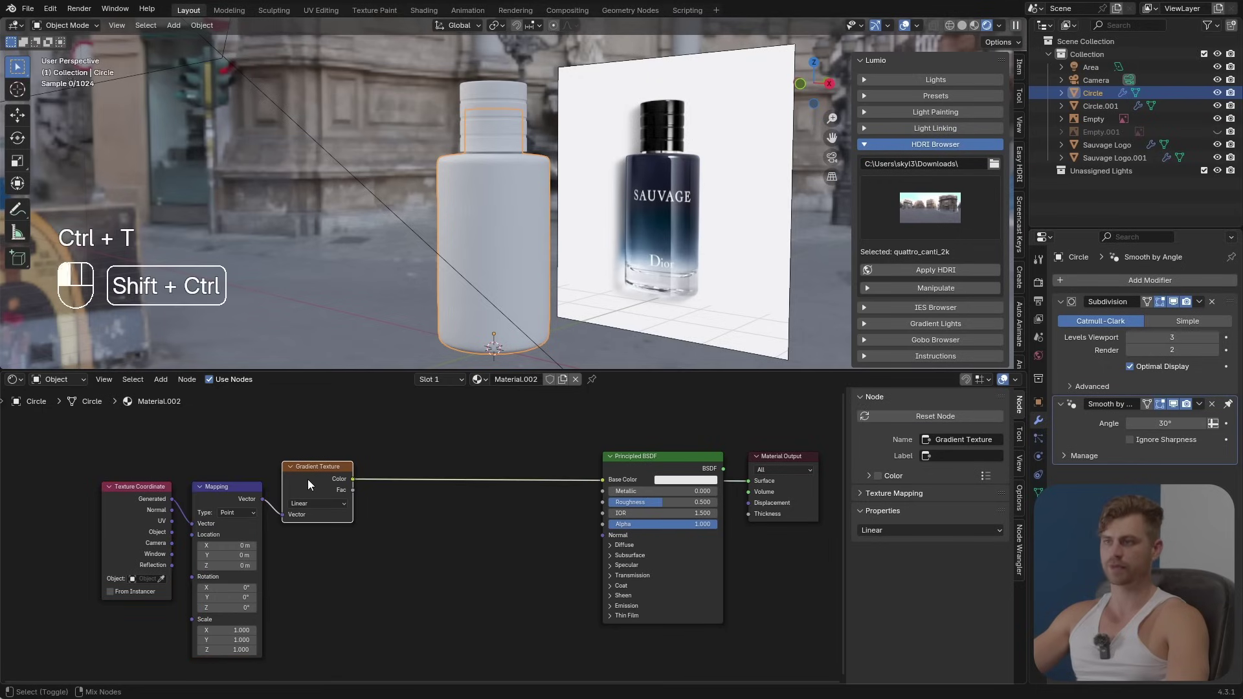
Step: Insert a Color Ramp after the Gradient Texture and move its black stop to position 0.577
{"action": "middle_click_drag", "start_coordinate": [412, 468], "coordinate": [498, 478]}
{"action": "key", "text": "ctrl+q"}
{"action": "left_click", "coordinate": [474, 456]}
{"action": "scroll", "coordinate": [504, 482], "scroll_direction": "up", "scroll_amount": 2}
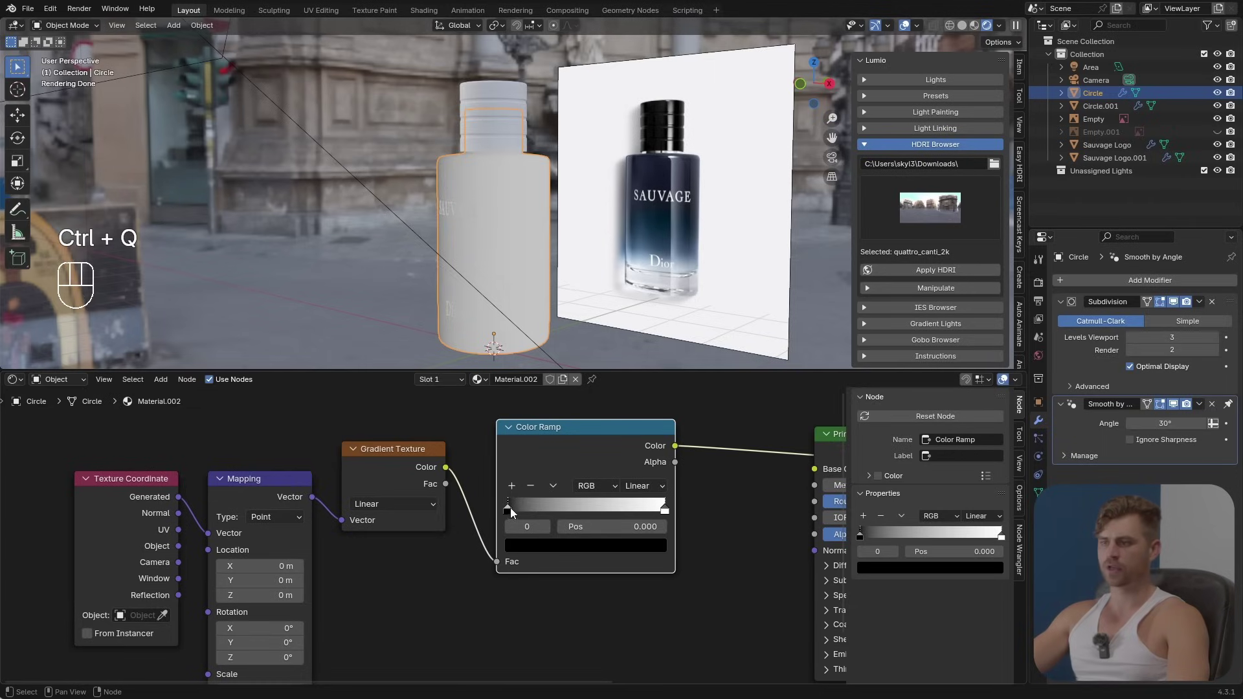
{"action": "left_click_drag", "start_coordinate": [507, 511], "coordinate": [599, 512]}
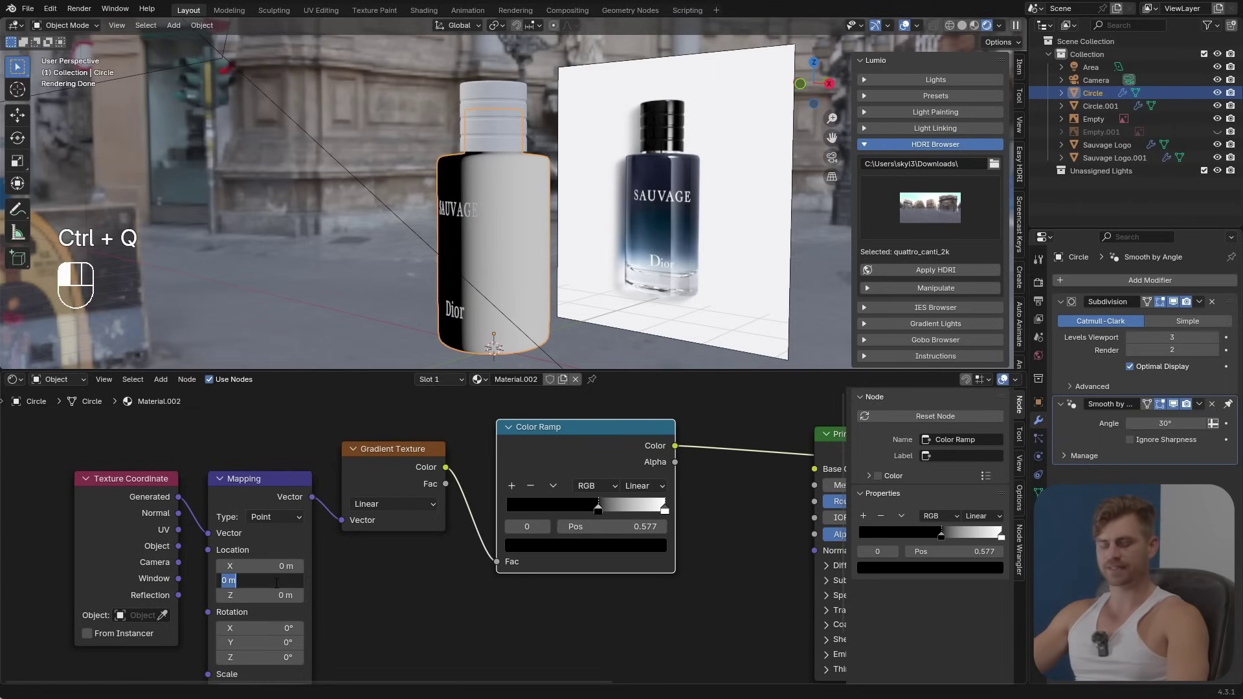
Step: Set the Mapping node's Y rotation to 90° and move the Color Ramp's black stop to 0.195
{"action": "left_click", "coordinate": [282, 642]}
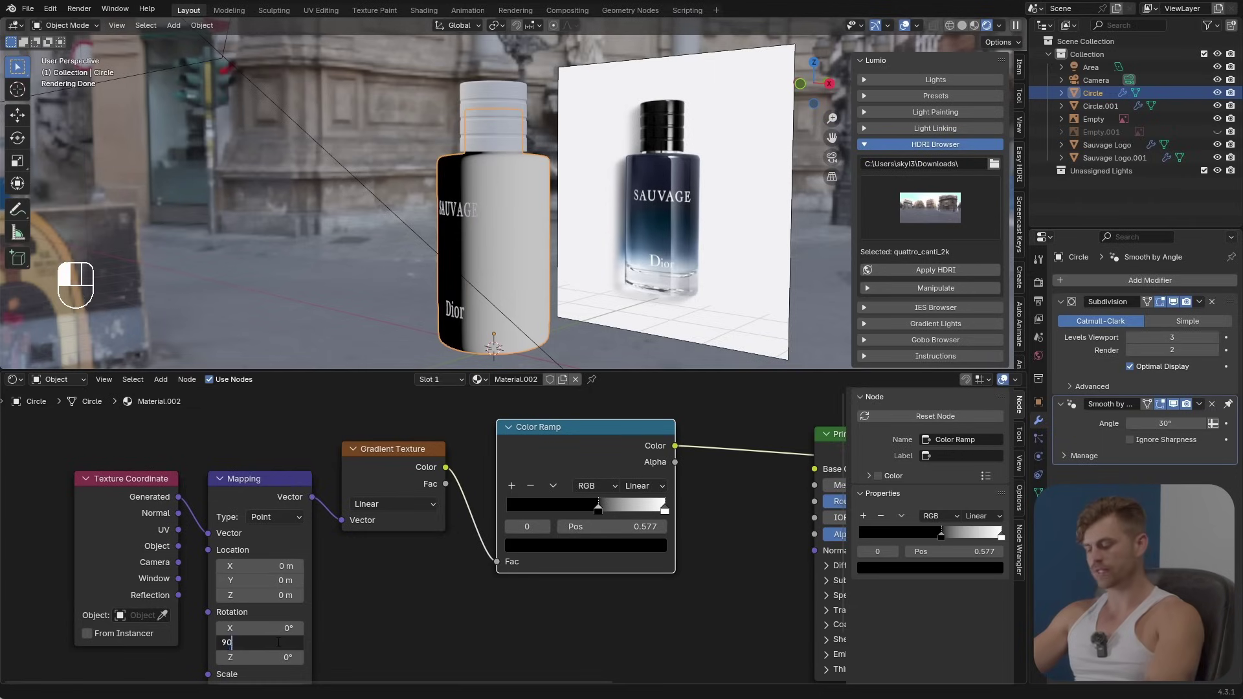
{"action": "key", "text": "Return"}
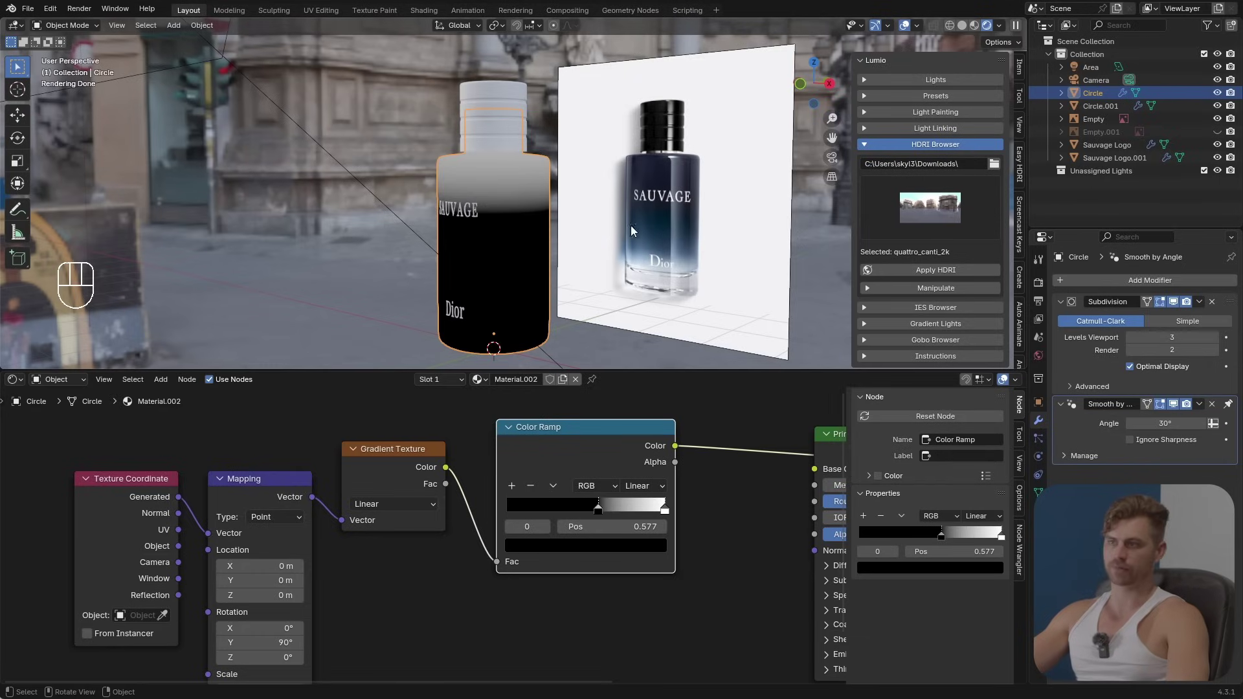
{"action": "left_click_drag", "start_coordinate": [596, 512], "coordinate": [538, 511]}
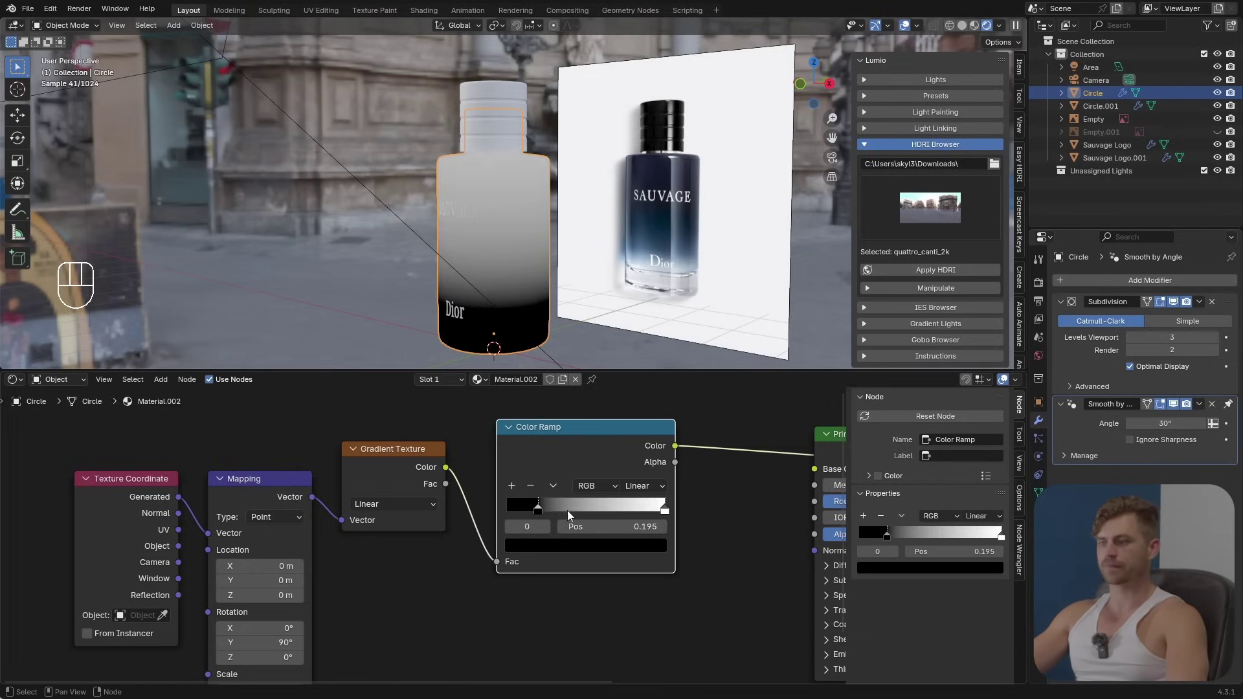
Step: Move the Color Ramp's black stop to 0.255 and add a middle stop at position 0.682
{"action": "middle_click_drag", "start_coordinate": [567, 510], "coordinate": [397, 524]}
{"action": "left_click", "coordinate": [493, 521]}
{"action": "left_click_drag", "start_coordinate": [369, 524], "coordinate": [377, 524]}
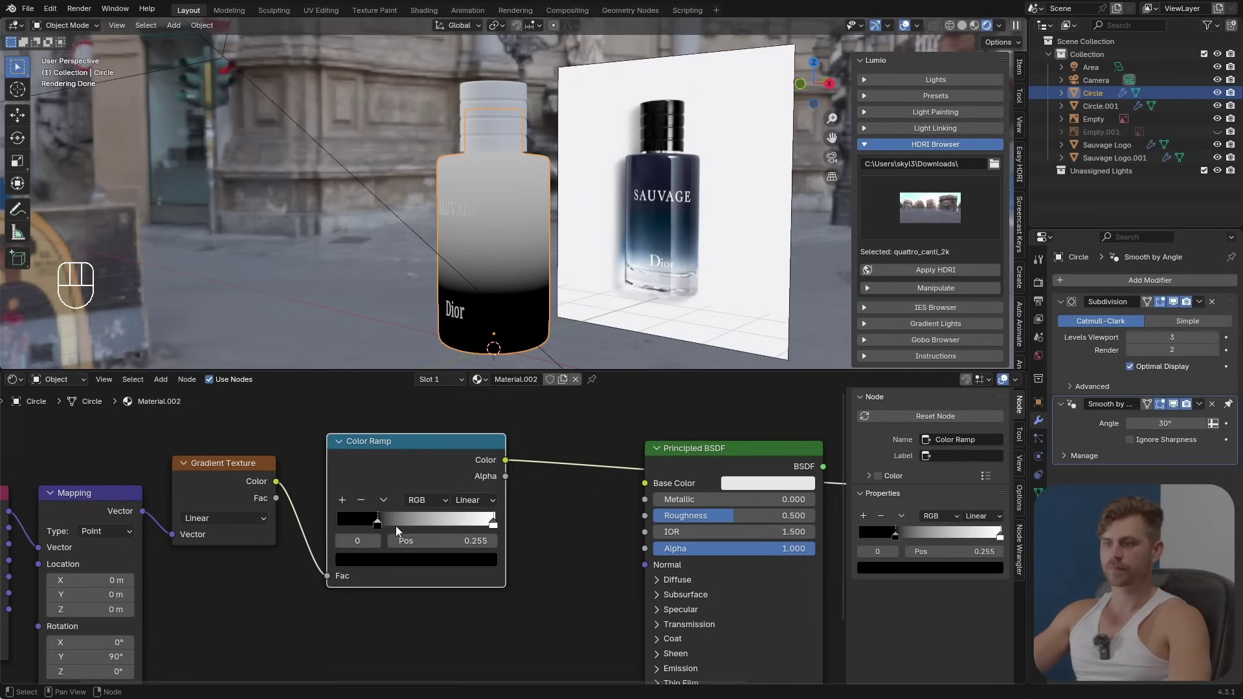
{"action": "left_click", "coordinate": [344, 499]}
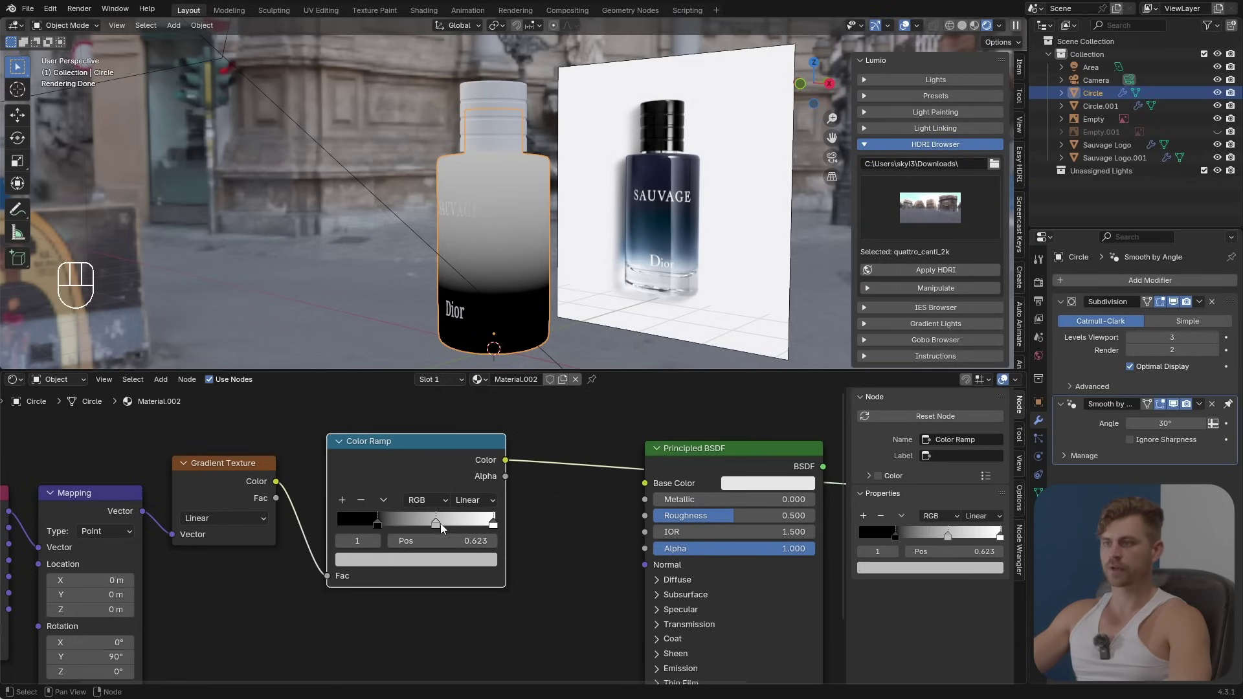
{"action": "mouse_move", "coordinate": [440, 528]}
{"action": "left_mouse_down"}
{"action": "mouse_move", "coordinate": [466, 526]}
{"action": "mouse_move", "coordinate": [431, 526]}
{"action": "mouse_move", "coordinate": [446, 526]}
{"action": "left_mouse_up"}
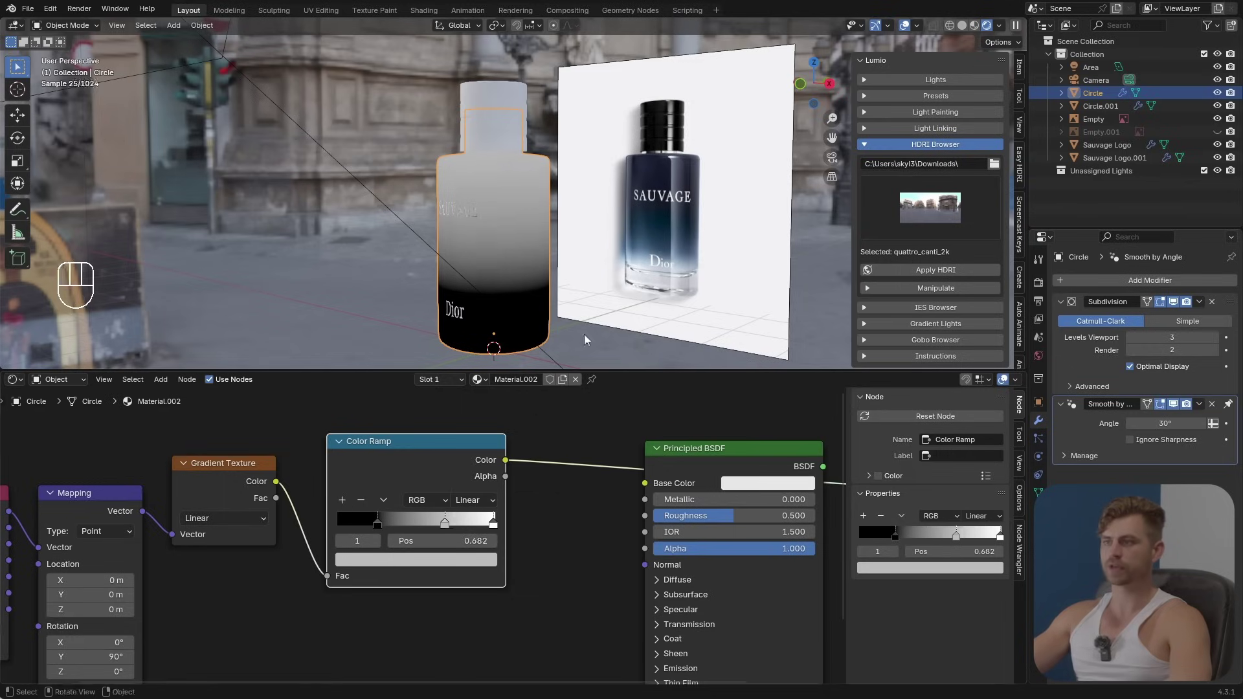
Step: Spread the gradient nodes and the Color Ramp apart to make room between them
{"action": "middle_click_drag", "start_coordinate": [473, 497], "coordinate": [695, 479]}
{"action": "scroll", "coordinate": [514, 479], "scroll_direction": "down", "scroll_amount": 3}
{"action": "key", "text": "g"}
{"action": "left_click", "coordinate": [178, 505]}
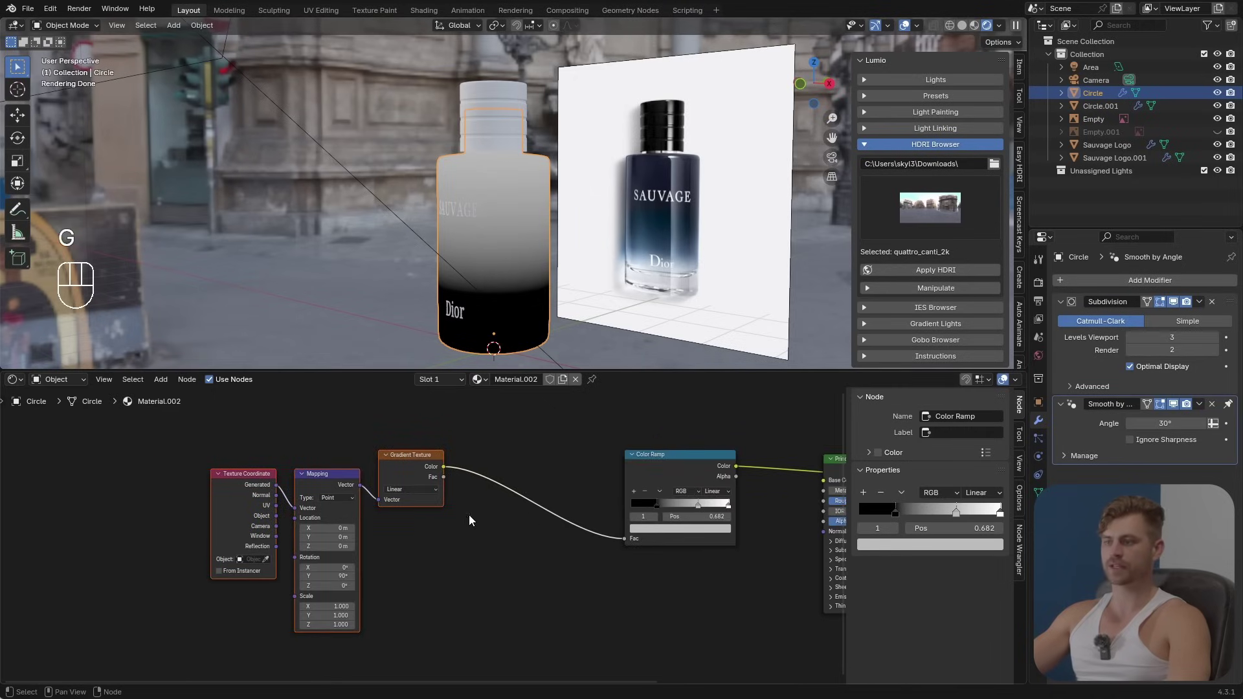
{"action": "middle_click_drag", "start_coordinate": [518, 521], "coordinate": [459, 540]}
{"action": "left_click_drag", "start_coordinate": [631, 496], "coordinate": [764, 464]}
{"action": "scroll", "coordinate": [476, 497], "scroll_direction": "up", "scroll_amount": 2}
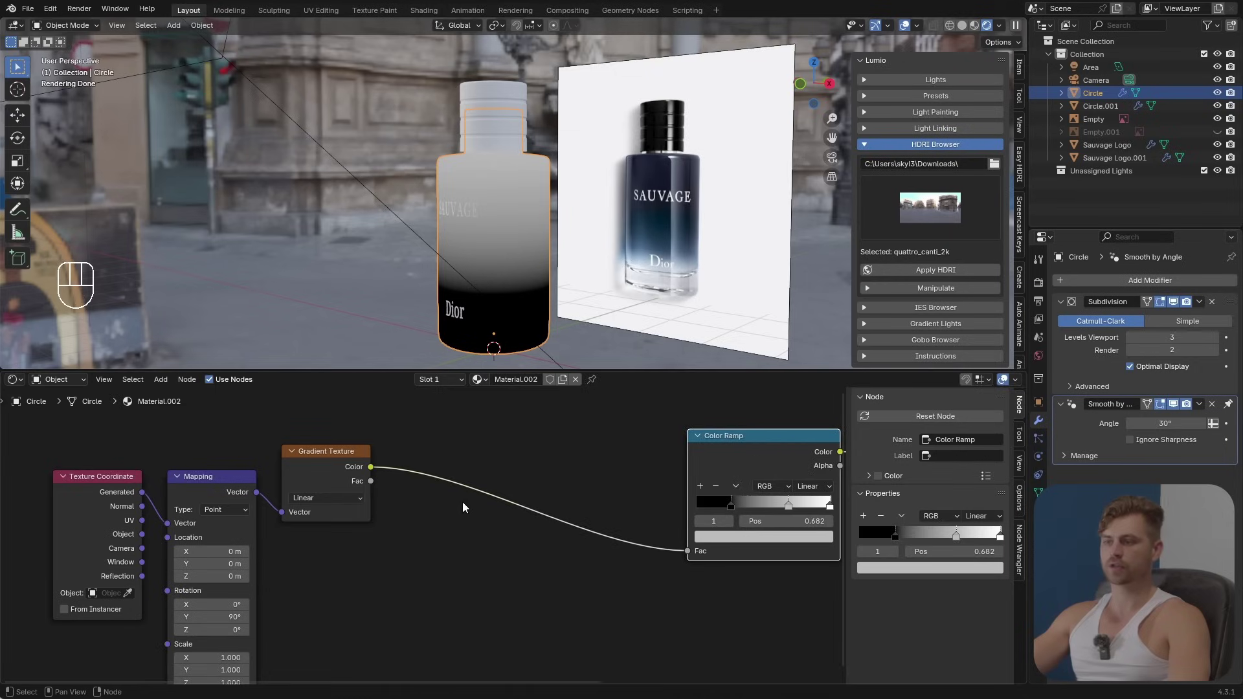
Step: Add a Noise Texture and mix it with the Gradient Texture in Multiply mode before the Color Ramp
{"action": "middle_click_drag", "start_coordinate": [404, 557], "coordinate": [421, 506]}
{"action": "key", "text": "shift+1"}
{"action": "left_click", "coordinate": [307, 551]}
{"action": "key", "text": "ctrl+KP_0"}
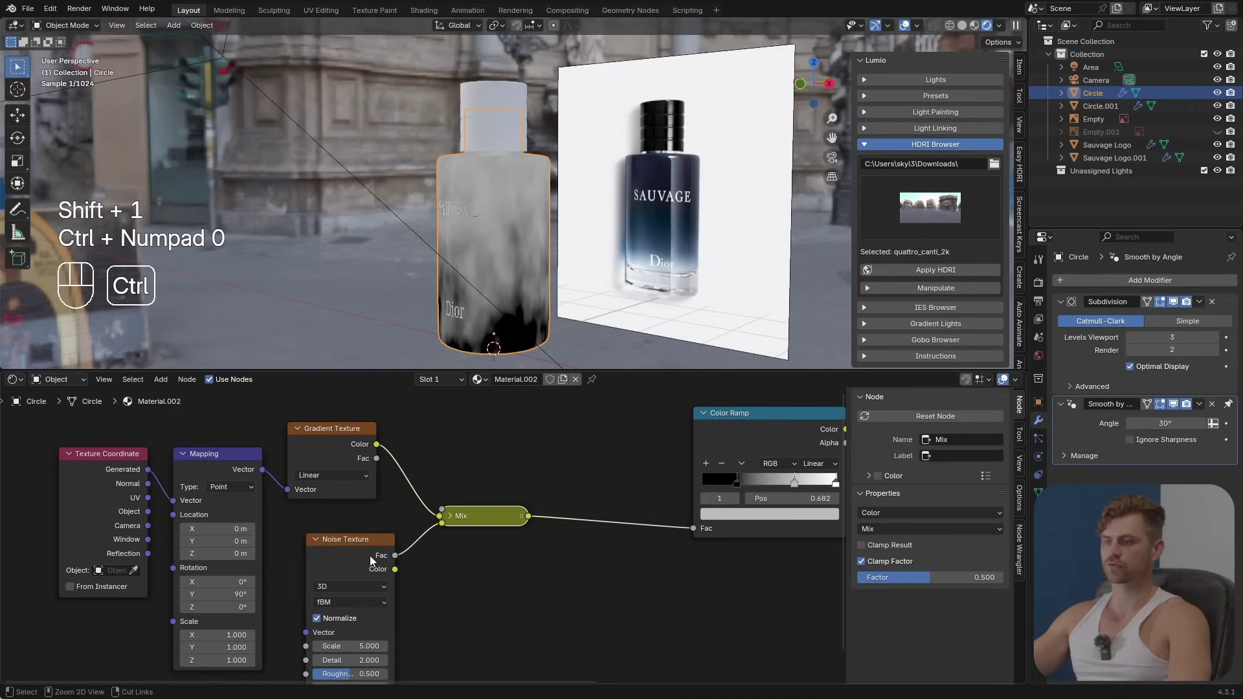
{"action": "left_click_drag", "start_coordinate": [447, 540], "coordinate": [447, 521]}
{"action": "left_click", "coordinate": [448, 517]}
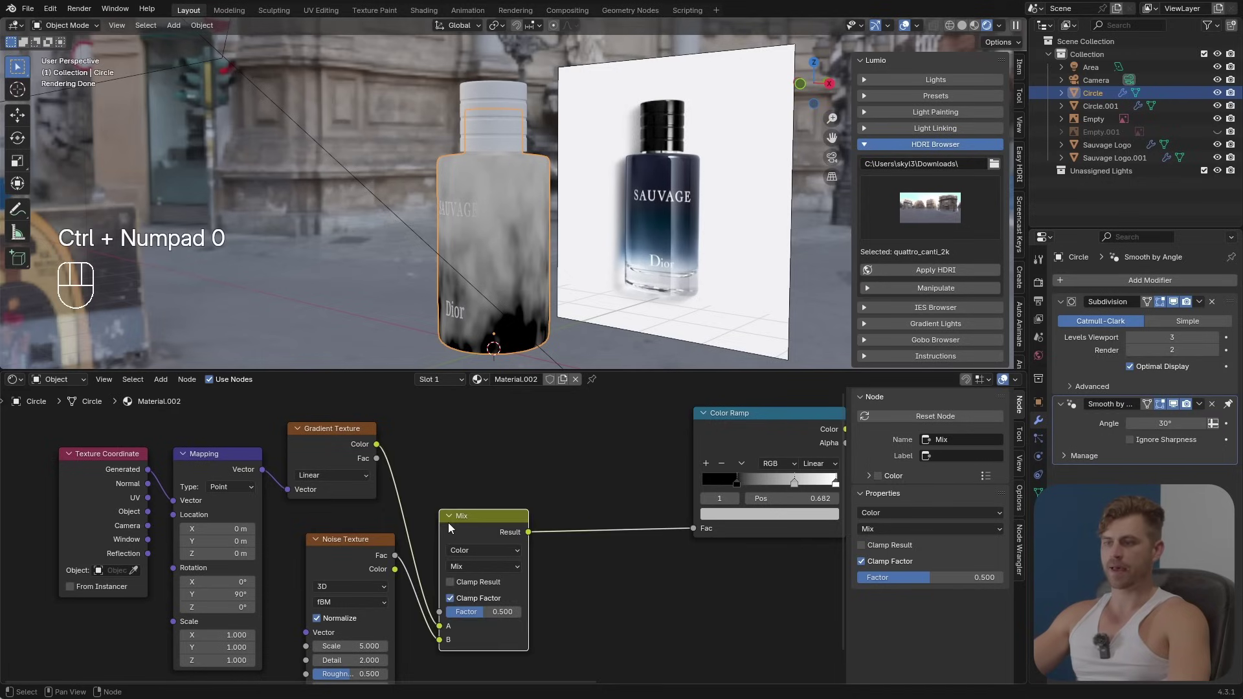
{"action": "left_click", "coordinate": [482, 565]}
{"action": "left_click", "coordinate": [486, 449]}
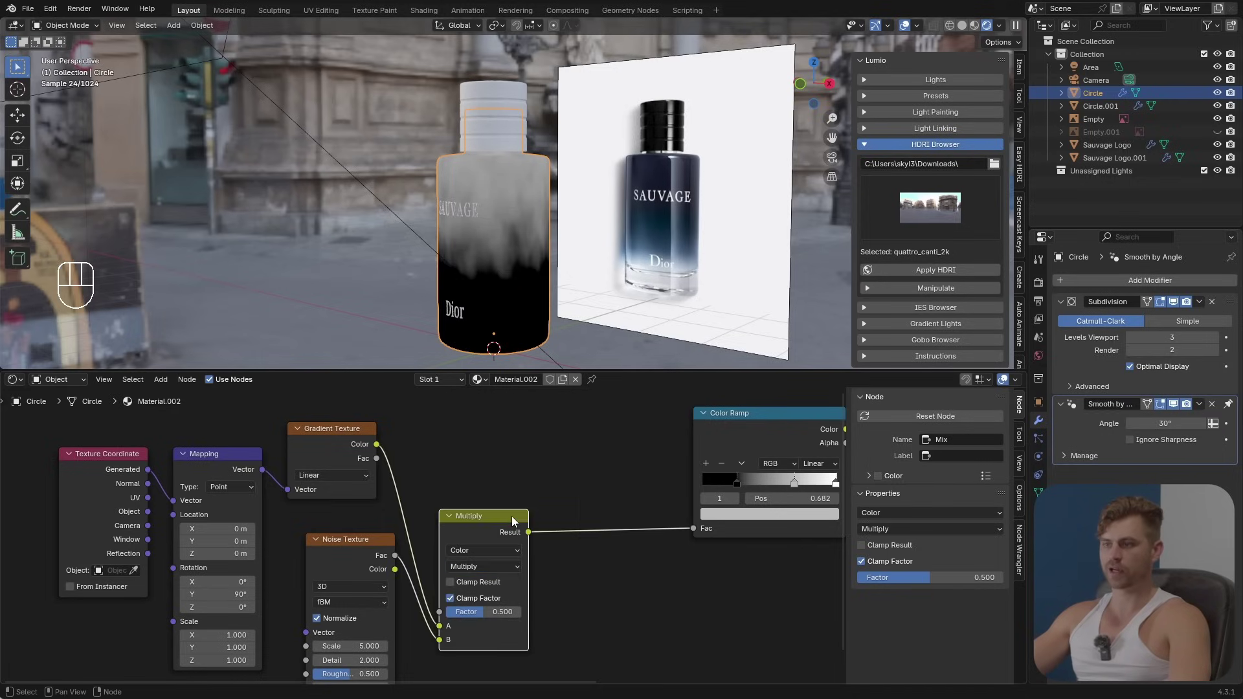
Step: Set the Multiply node's factor to 1.000 and the Noise Texture's scale to 3.500
{"action": "left_click_drag", "start_coordinate": [496, 532], "coordinate": [525, 508]}
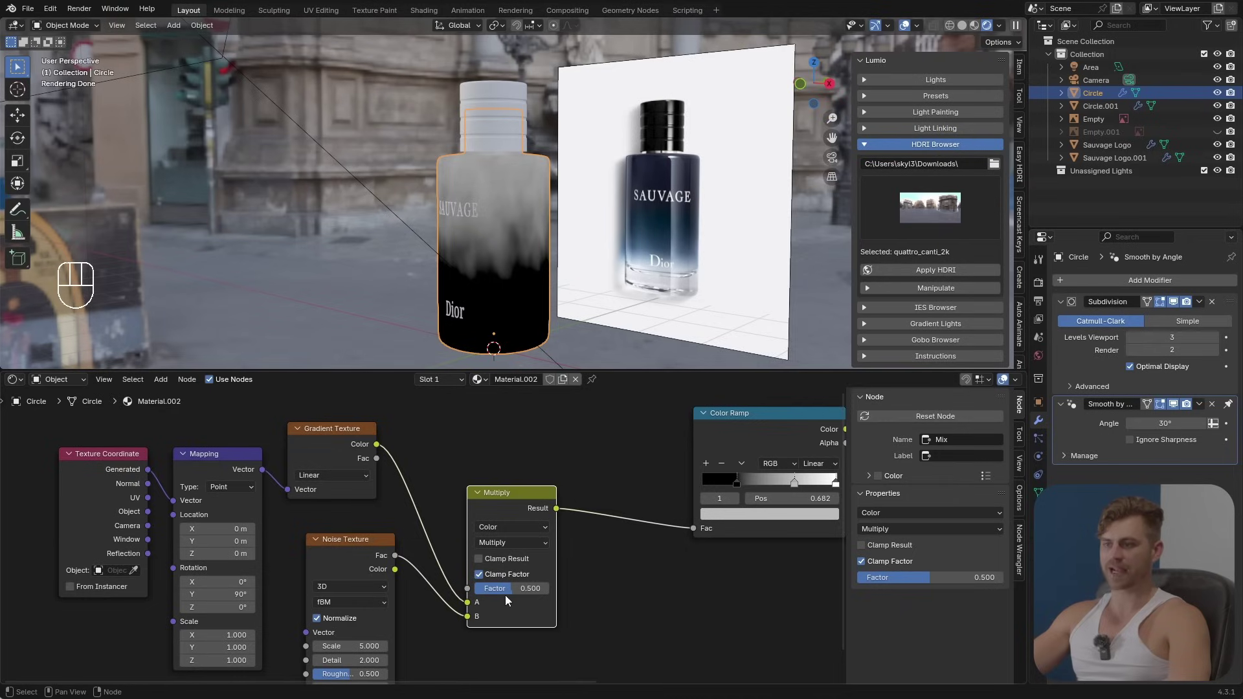
{"action": "left_click_drag", "start_coordinate": [505, 595], "coordinate": [547, 592]}
{"action": "middle_click_drag", "start_coordinate": [359, 646], "coordinate": [349, 560]}
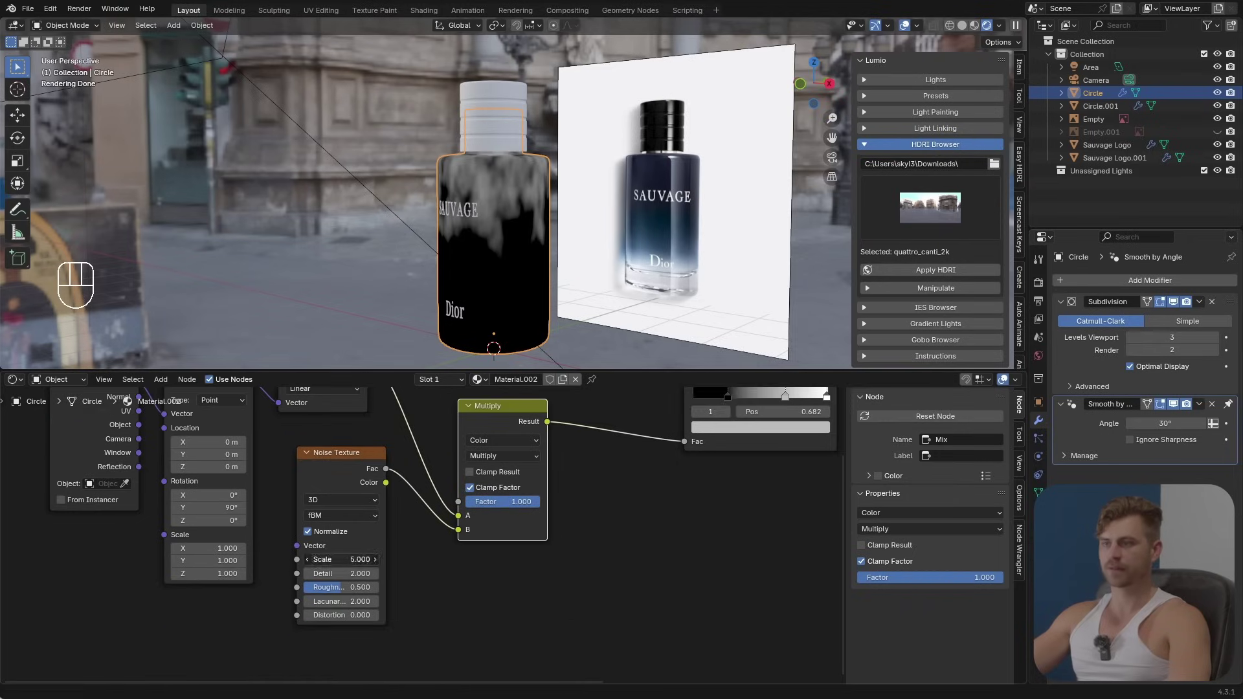
{"action": "left_click_drag", "start_coordinate": [350, 560], "coordinate": [324, 560]}
Step: Retune the Color Ramp by moving the black and middle stops toward the dark end and the white stop to 0.532
{"action": "middle_click_drag", "start_coordinate": [776, 407], "coordinate": [777, 498]}
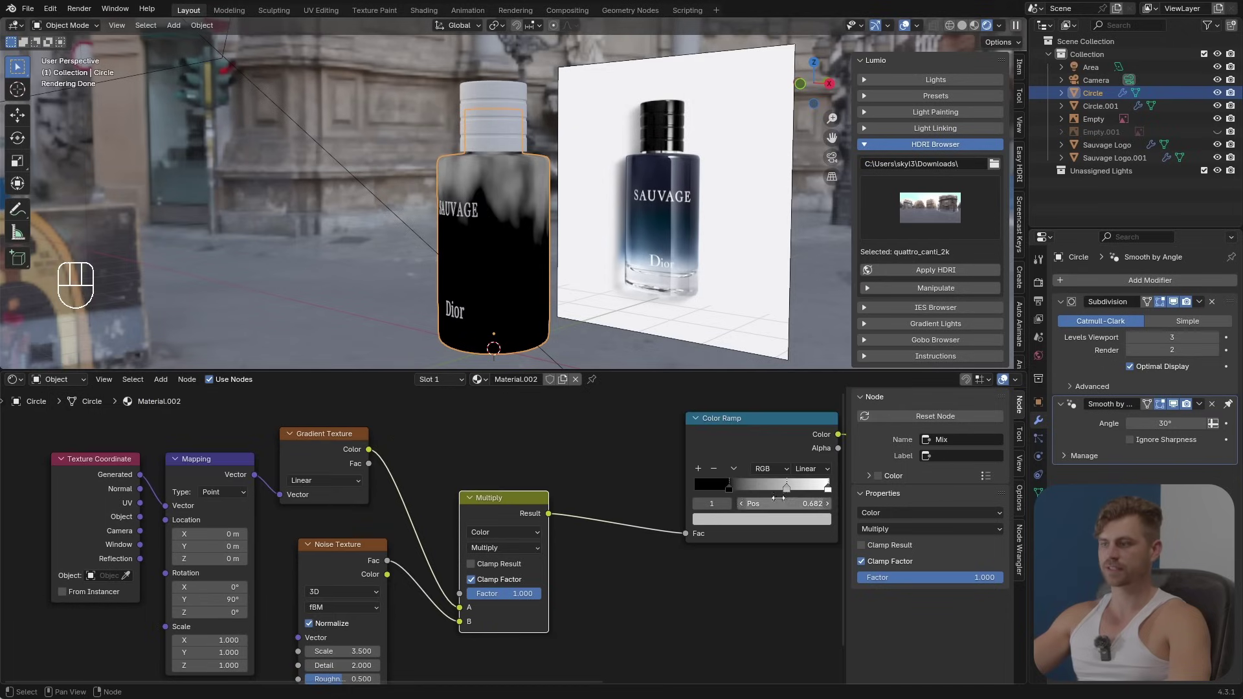
{"action": "mouse_move", "coordinate": [725, 490]}
{"action": "left_mouse_down"}
{"action": "mouse_move", "coordinate": [689, 492]}
{"action": "mouse_move", "coordinate": [724, 502]}
{"action": "mouse_move", "coordinate": [693, 496]}
{"action": "mouse_move", "coordinate": [706, 499]}
{"action": "left_mouse_up"}
{"action": "middle_click_drag", "start_coordinate": [706, 499], "coordinate": [609, 490]}
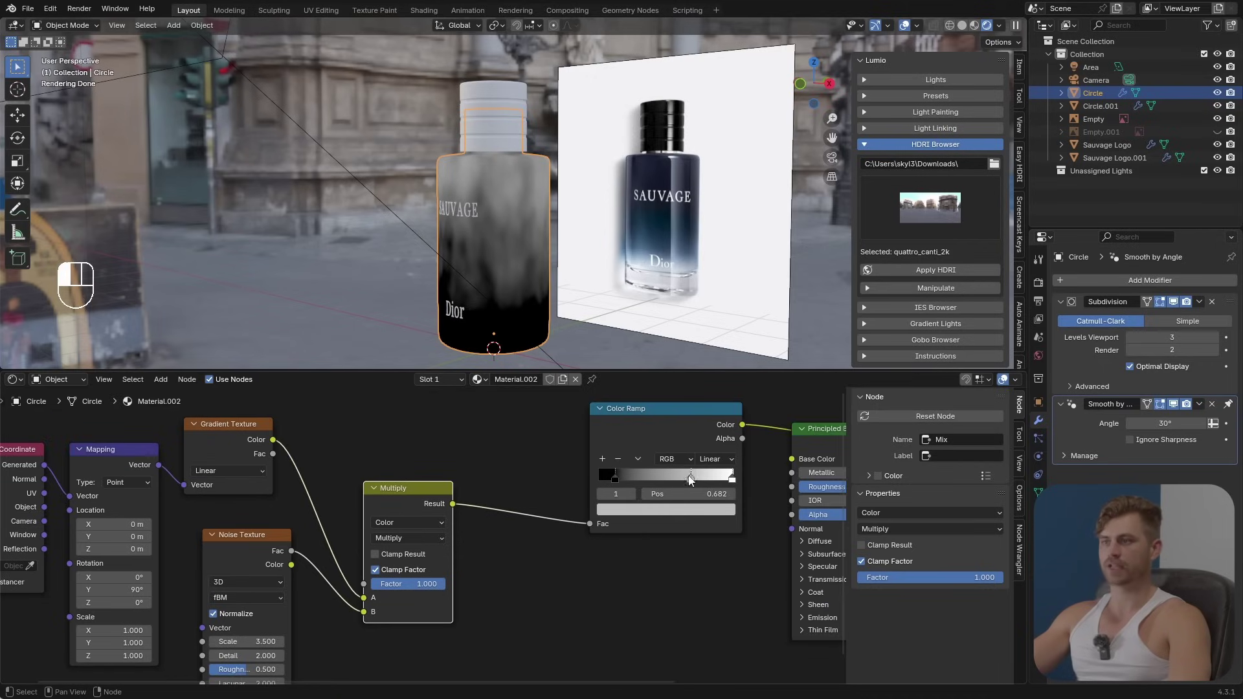
{"action": "left_click_drag", "start_coordinate": [691, 479], "coordinate": [641, 479]}
{"action": "left_click_drag", "start_coordinate": [731, 479], "coordinate": [670, 497]}
Step: Set the Noise Texture's scale to 1.860, detail and roughness to 0, lacunarity to 2.860 and distortion to 1.290
{"action": "middle_click_drag", "start_coordinate": [259, 647], "coordinate": [260, 618]}
{"action": "left_click_drag", "start_coordinate": [249, 613], "coordinate": [270, 668], "text": "shift"}
{"action": "middle_click_drag", "start_coordinate": [454, 194], "coordinate": [476, 189]}
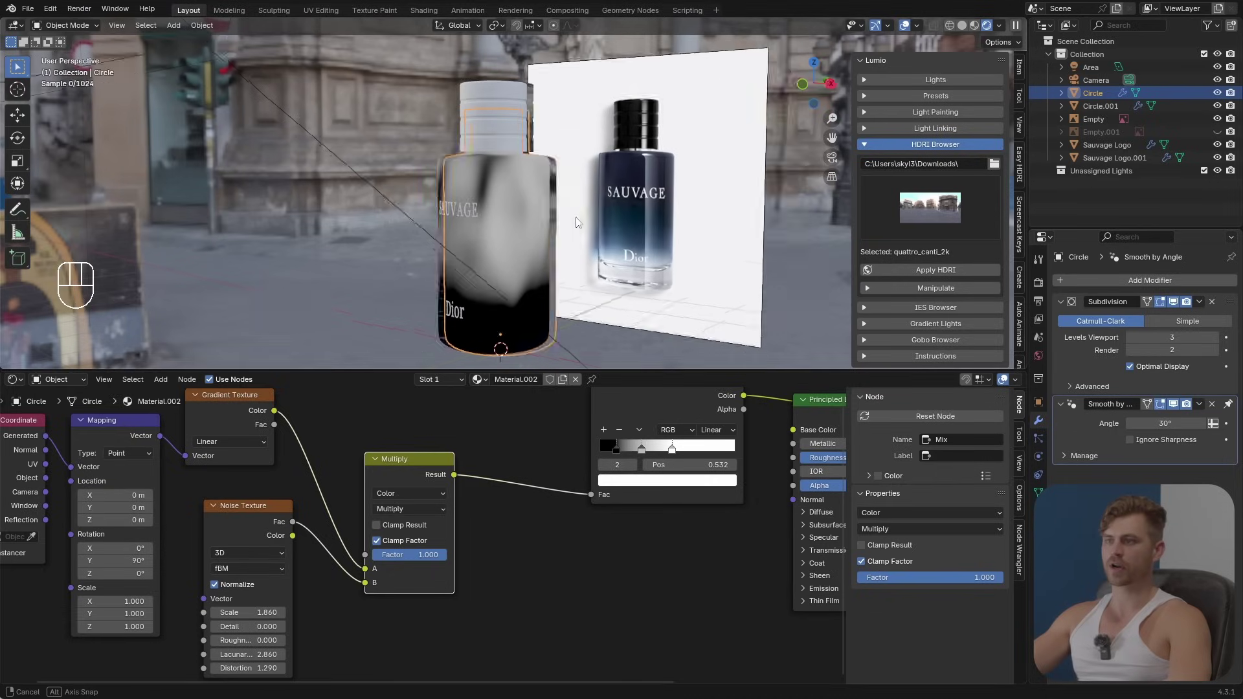
{"action": "scroll", "coordinate": [477, 189], "scroll_direction": "up", "scroll_amount": 4}
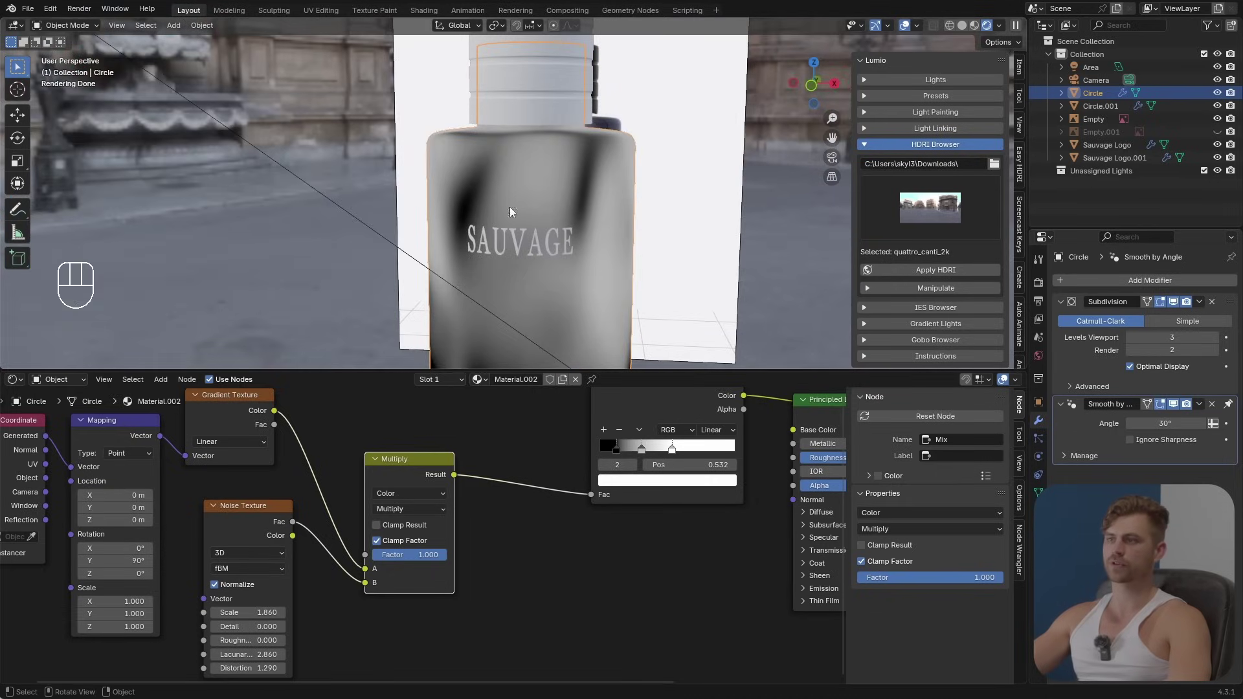
{"action": "scroll", "coordinate": [510, 211], "scroll_direction": "down", "scroll_amount": 5}
Step: Move the Multiply and Noise Texture nodes apart and change the mix node's blending mode to Color Dodge
{"action": "left_click_drag", "start_coordinate": [443, 469], "coordinate": [504, 460]}
{"action": "left_click_drag", "start_coordinate": [265, 522], "coordinate": [240, 539]}
{"action": "left_click", "coordinate": [239, 539]}
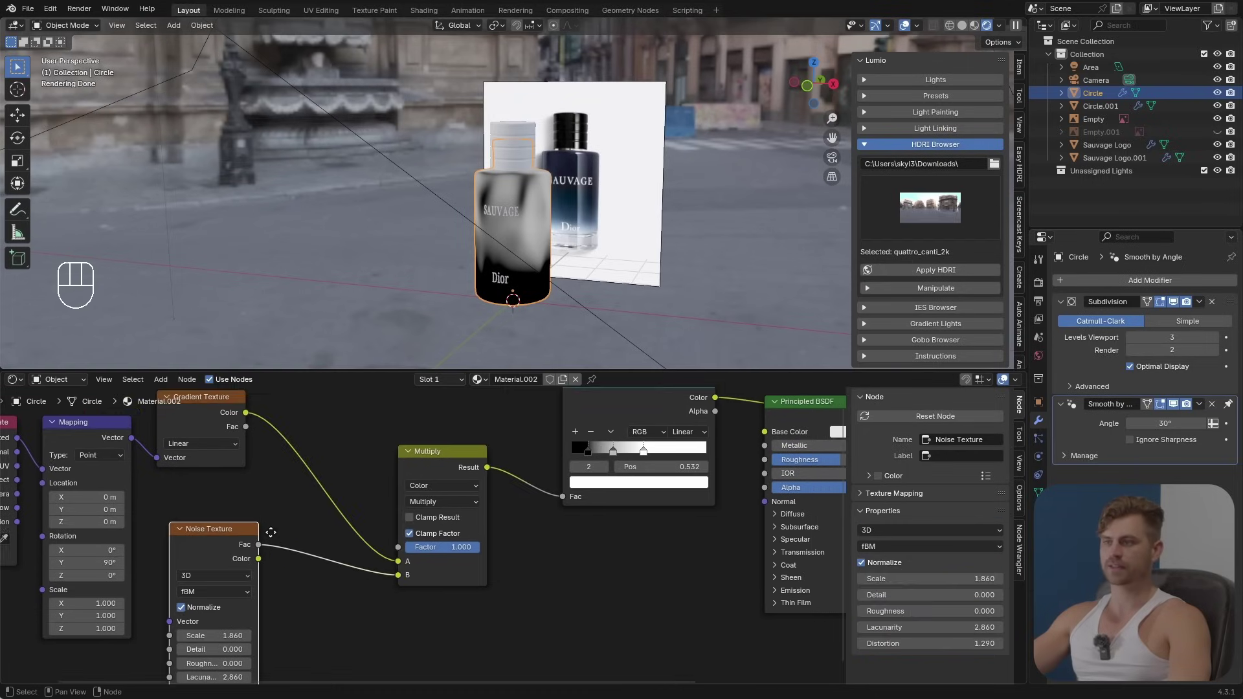
{"action": "middle_click_drag", "start_coordinate": [240, 539], "coordinate": [188, 552]}
{"action": "left_click", "coordinate": [386, 509]}
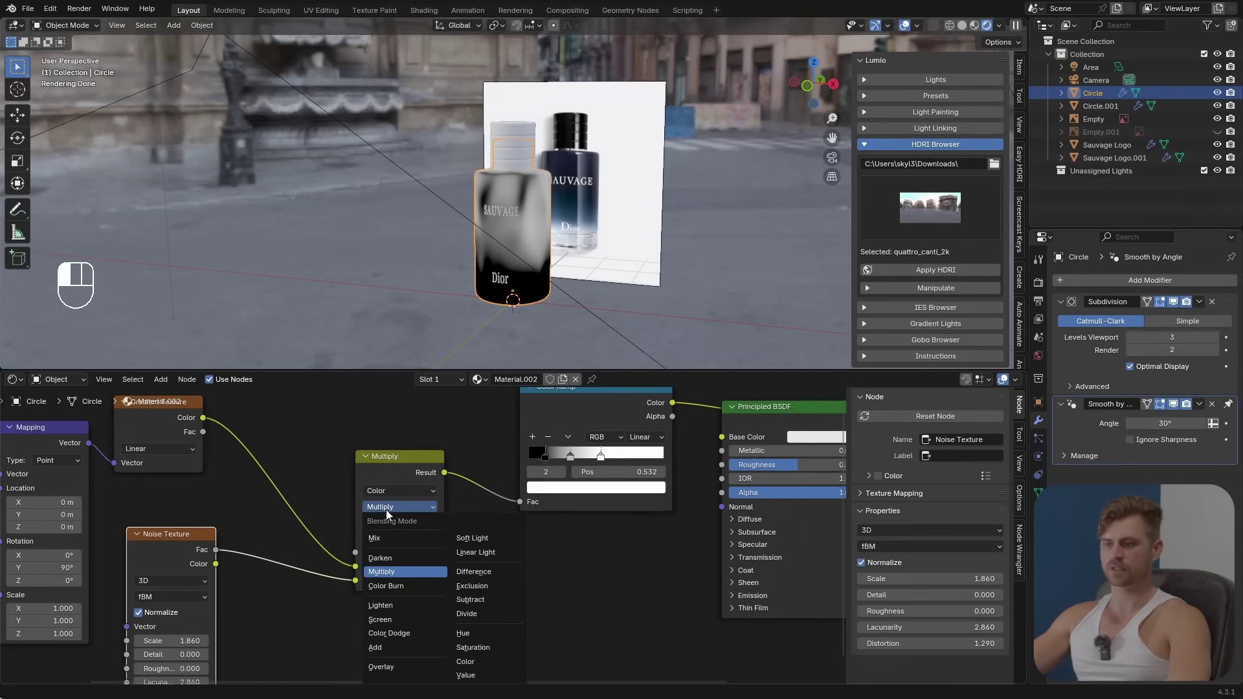
{"action": "left_click", "coordinate": [403, 633]}
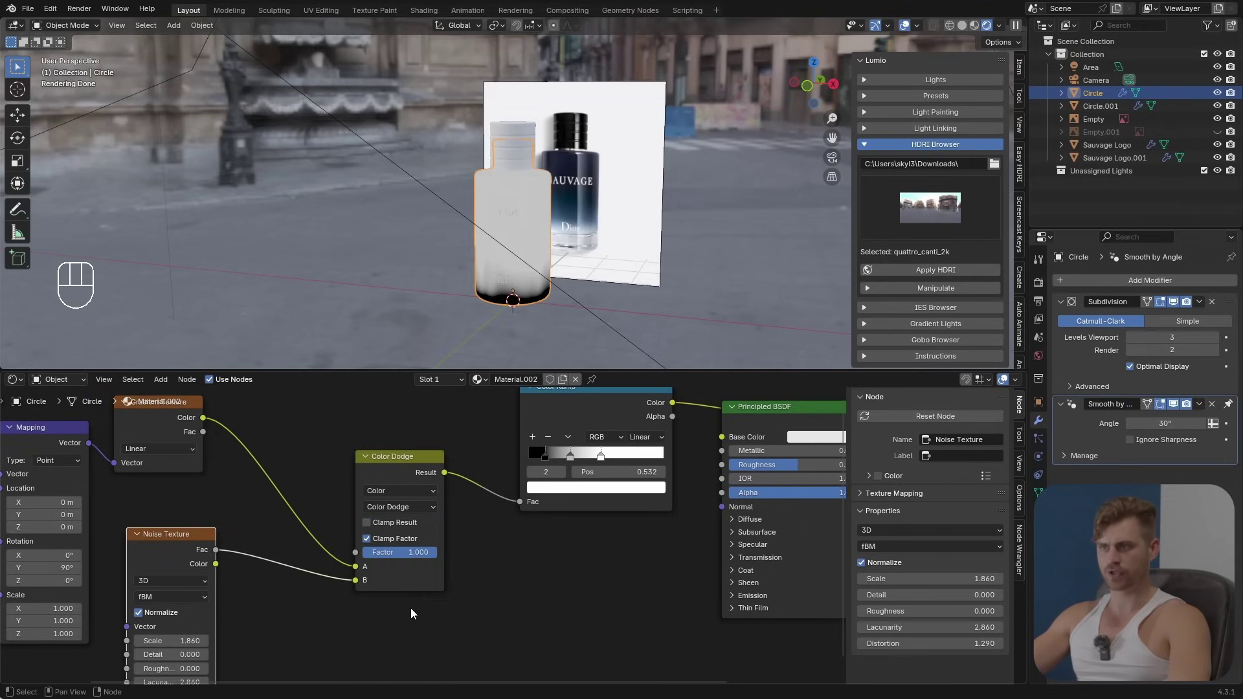
Step: Move the Color Ramp's black stop past the grey stop to 0.636 and shift the white stop to the light end
{"action": "middle_click_drag", "start_coordinate": [530, 264], "coordinate": [501, 267]}
{"action": "scroll", "coordinate": [501, 267], "scroll_direction": "up", "scroll_amount": 3}
{"action": "middle_click_drag", "start_coordinate": [521, 310], "coordinate": [548, 275], "text": "shift"}
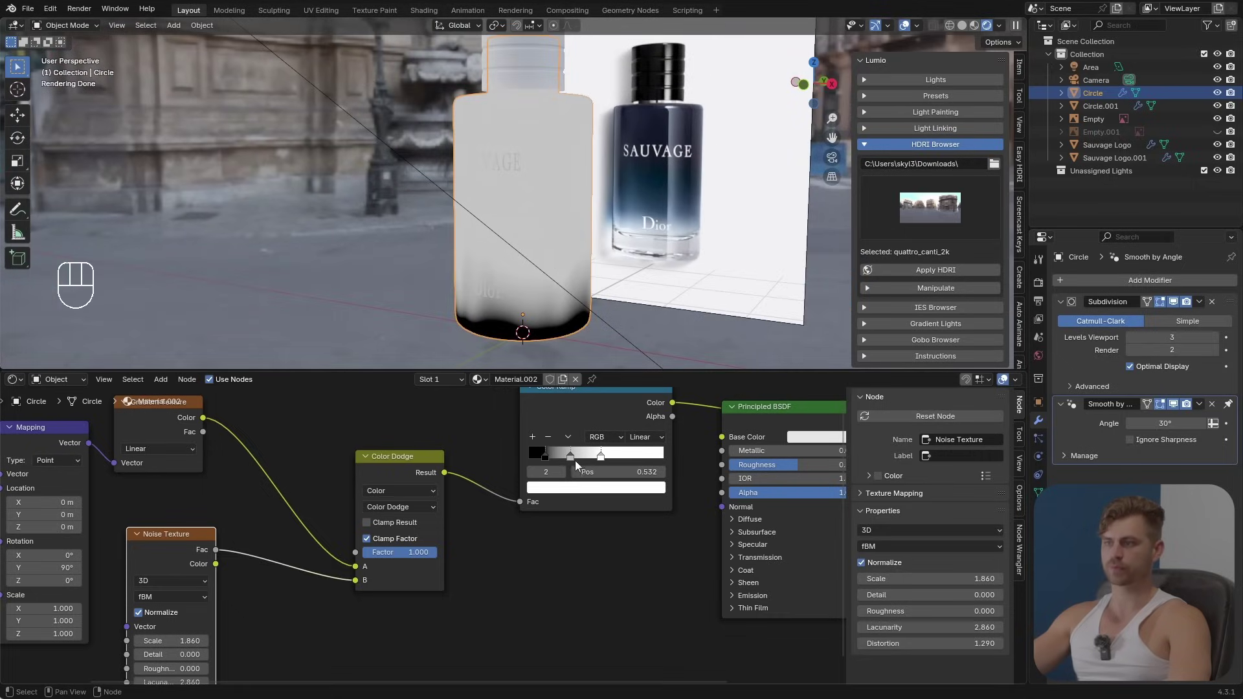
{"action": "mouse_move", "coordinate": [575, 460]}
{"action": "left_mouse_down"}
{"action": "mouse_move", "coordinate": [561, 460]}
{"action": "mouse_move", "coordinate": [631, 470]}
{"action": "mouse_move", "coordinate": [618, 479]}
{"action": "left_mouse_up"}
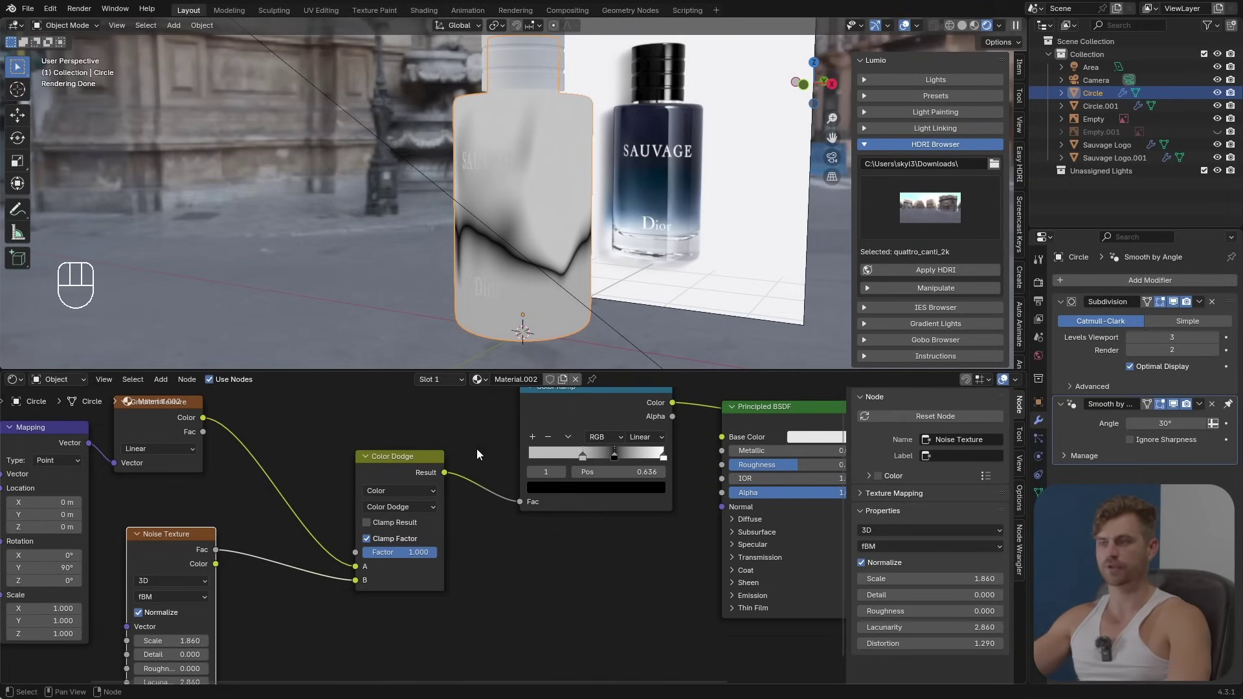
Step: Try a Noise Texture scale of 10.160 with the Color Ramp's black stop at 0.759, and undo both changes
{"action": "left_click_drag", "start_coordinate": [188, 641], "coordinate": [275, 637]}
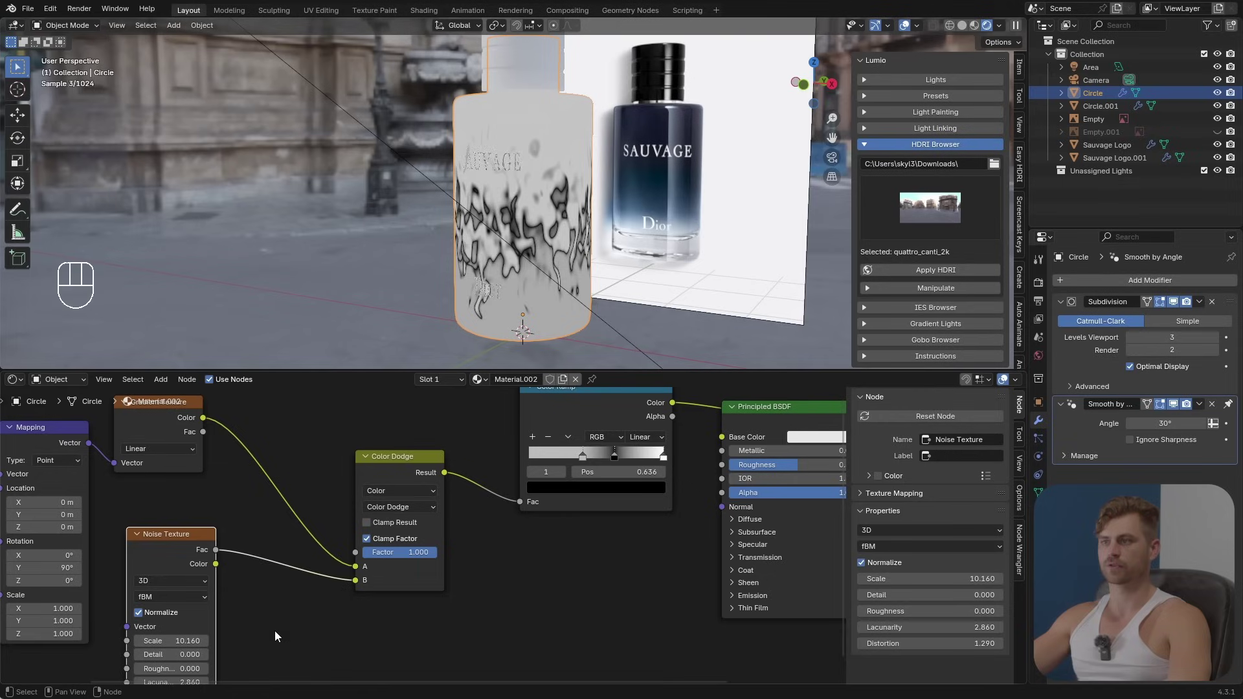
{"action": "mouse_move", "coordinate": [620, 454]}
{"action": "left_mouse_down"}
{"action": "mouse_move", "coordinate": [658, 472]}
{"action": "mouse_move", "coordinate": [615, 471]}
{"action": "left_mouse_up"}
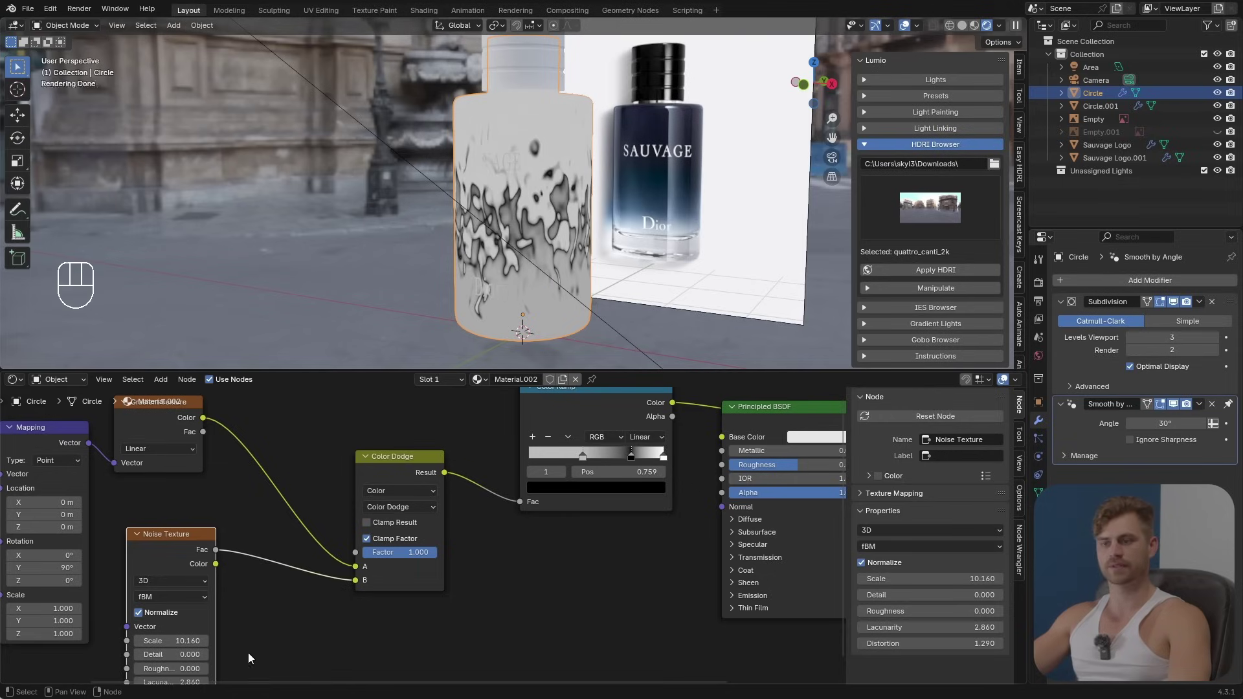
{"action": "key", "text": "ctrl+z"}
{"action": "key", "text": "ctrl+z"}
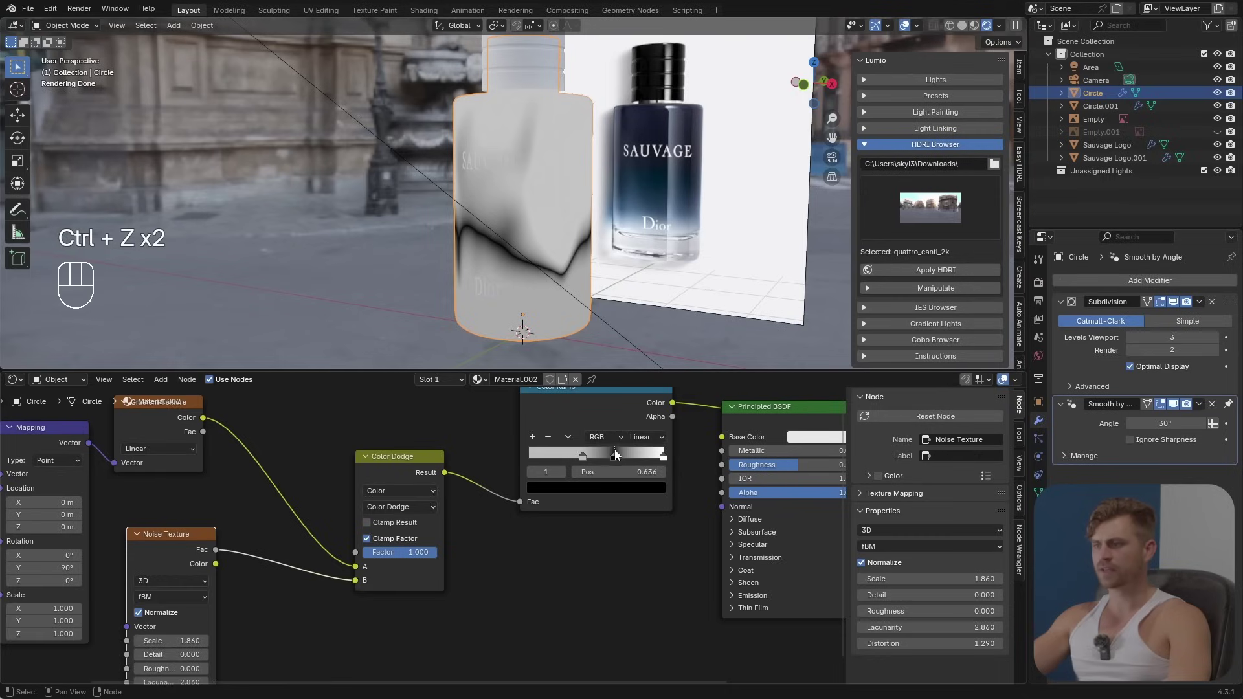
Step: Set the Color Ramp's black stop to 0.227 and the grey middle stop to 0.477, shifting the node toward the Color Dodge node
{"action": "left_click_drag", "start_coordinate": [616, 455], "coordinate": [367, 486]}
{"action": "mouse_move", "coordinate": [580, 461]}
{"action": "left_mouse_down"}
{"action": "mouse_move", "coordinate": [550, 455]}
{"action": "mouse_move", "coordinate": [590, 461]}
{"action": "left_mouse_up"}
{"action": "left_click_drag", "start_coordinate": [667, 455], "coordinate": [645, 457]}
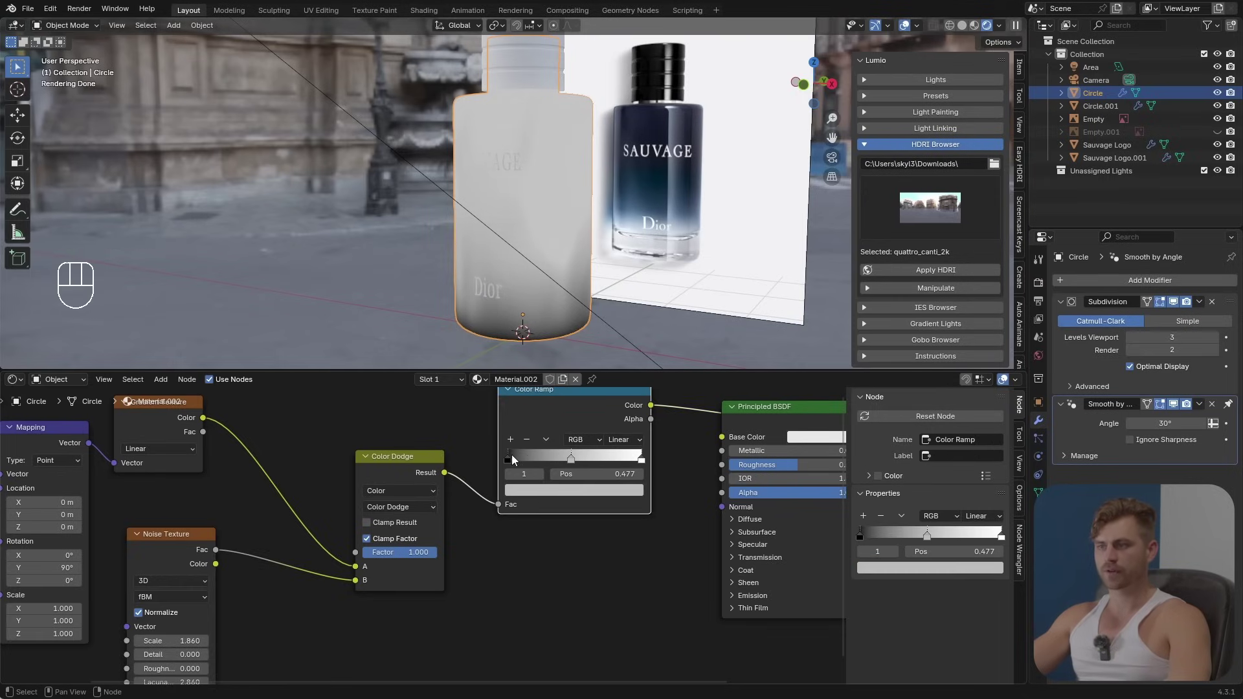
{"action": "left_click_drag", "start_coordinate": [512, 457], "coordinate": [541, 463]}
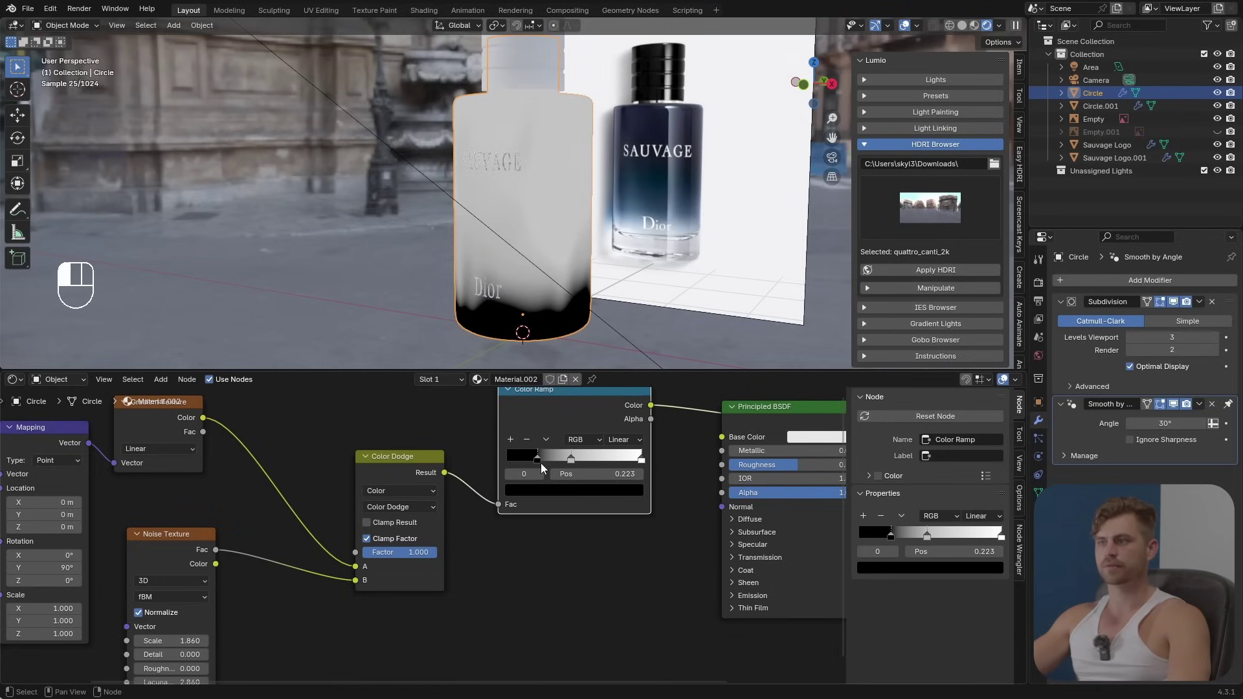
{"action": "key", "text": "ctrl+z"}
{"action": "key", "text": "ctrl+z"}
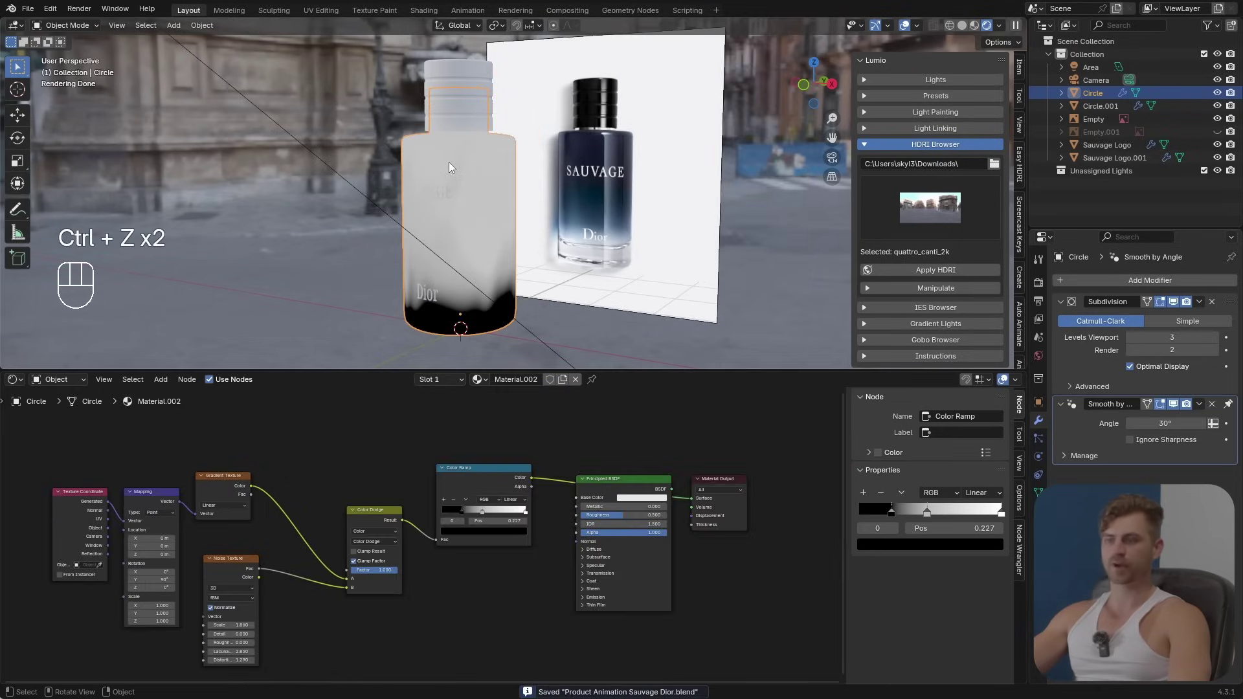
Step: Examine the color fade and glass base of the reference bottle against the modeled bottle's lower end
{"action": "scroll", "coordinate": [466, 189], "scroll_direction": "up", "scroll_amount": 4}
{"action": "scroll", "coordinate": [642, 235], "scroll_direction": "down", "scroll_amount": 4}
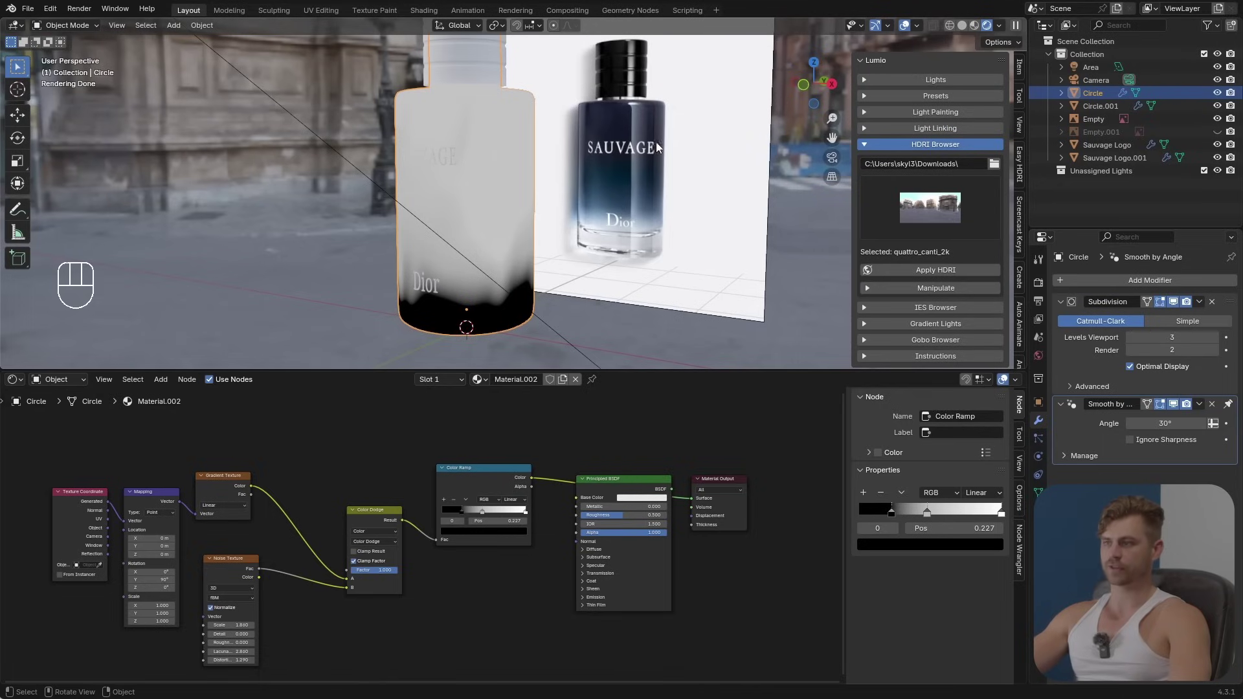
{"action": "scroll", "coordinate": [527, 266], "scroll_direction": "up", "scroll_amount": 2}
{"action": "middle_click_drag", "start_coordinate": [527, 267], "coordinate": [610, 193], "text": "shift"}
{"action": "scroll", "coordinate": [609, 192], "scroll_direction": "up", "scroll_amount": 2}
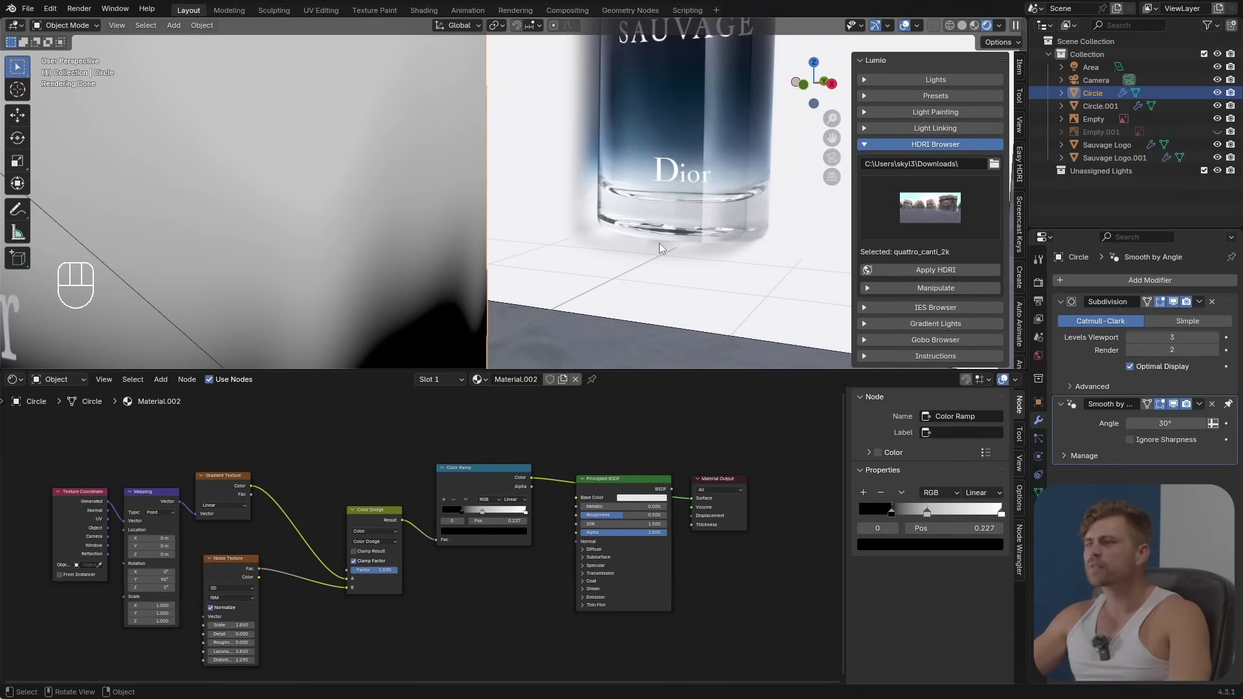
{"action": "middle_click_drag", "start_coordinate": [659, 243], "coordinate": [531, 192]}
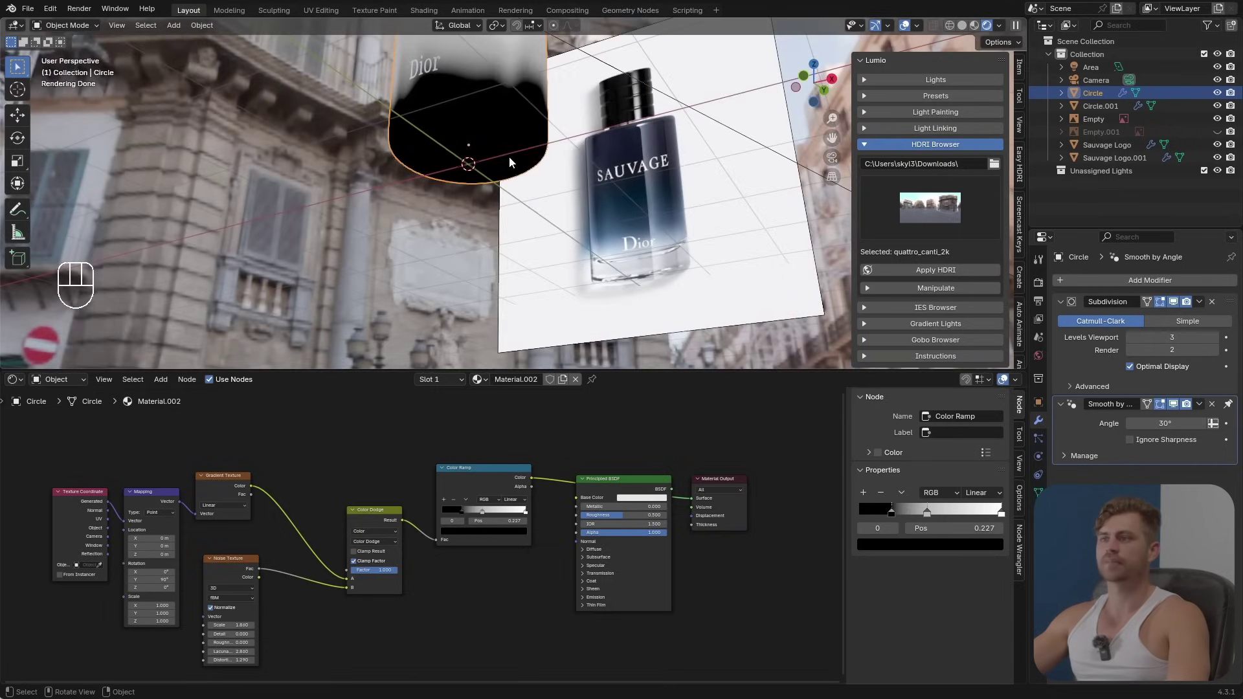
Step: Switch the viewport to solid shading and select the face loops of the bottle's side wall in Edit Mode
{"action": "left_click", "coordinate": [963, 26]}
{"action": "middle_click_drag", "start_coordinate": [480, 127], "coordinate": [504, 278]}
{"action": "middle_click_drag", "start_coordinate": [548, 155], "coordinate": [550, 194], "text": "shift"}
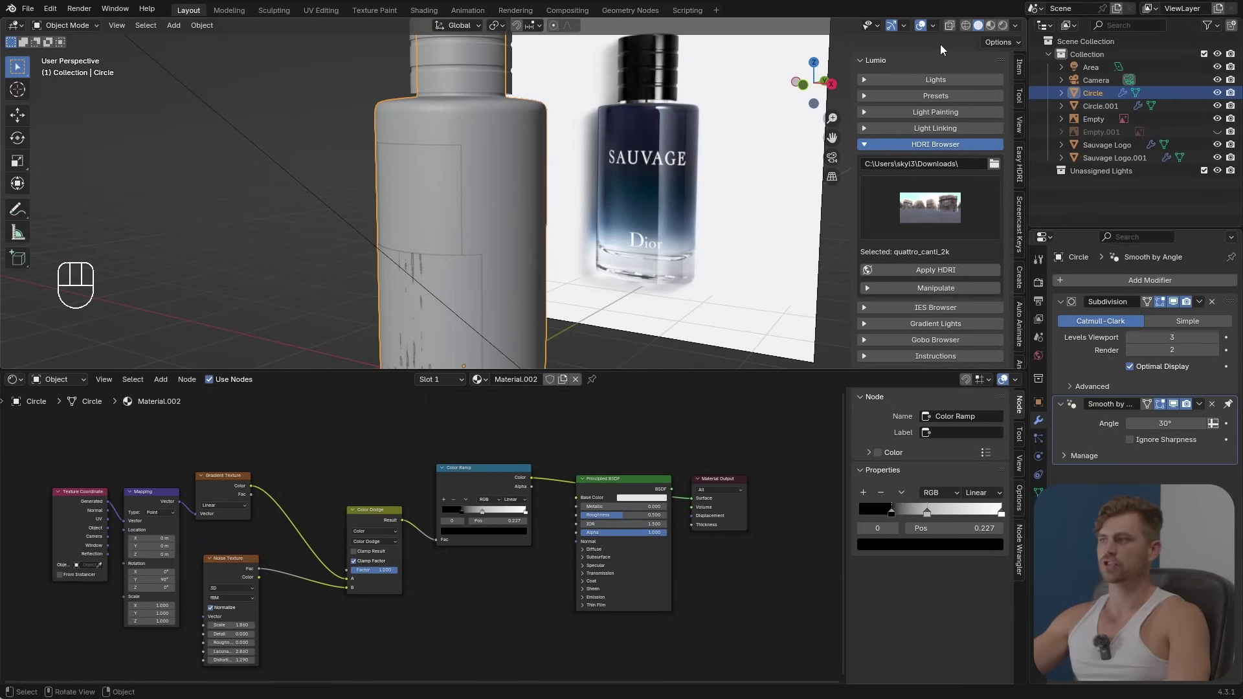
{"action": "key", "text": "Tab"}
{"action": "key", "text": "3"}
{"action": "left_click", "coordinate": [514, 172], "text": "alt"}
{"action": "middle_click_drag", "start_coordinate": [515, 171], "coordinate": [528, 155], "text": "shift"}
{"action": "left_click", "coordinate": [520, 251], "text": "alt+shift"}
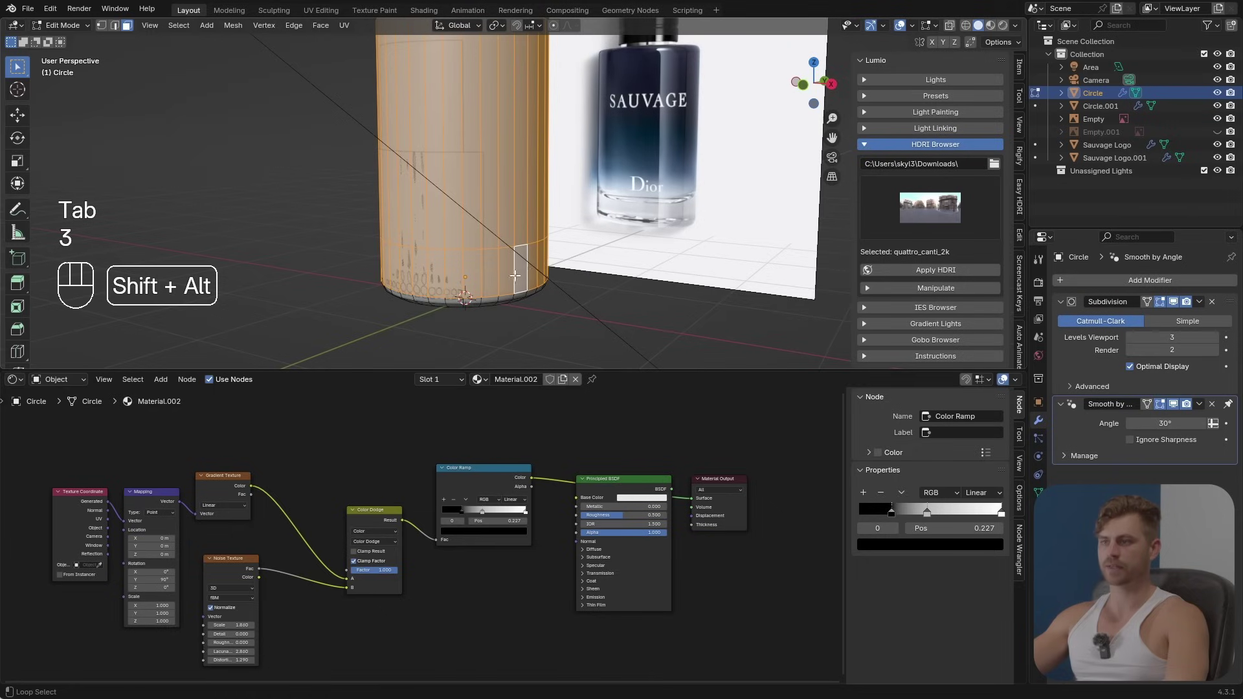
Step: Duplicate the selected bottle body faces in place and separate them into their own object
{"action": "middle_click_drag", "start_coordinate": [520, 250], "coordinate": [545, 213], "text": "shift"}
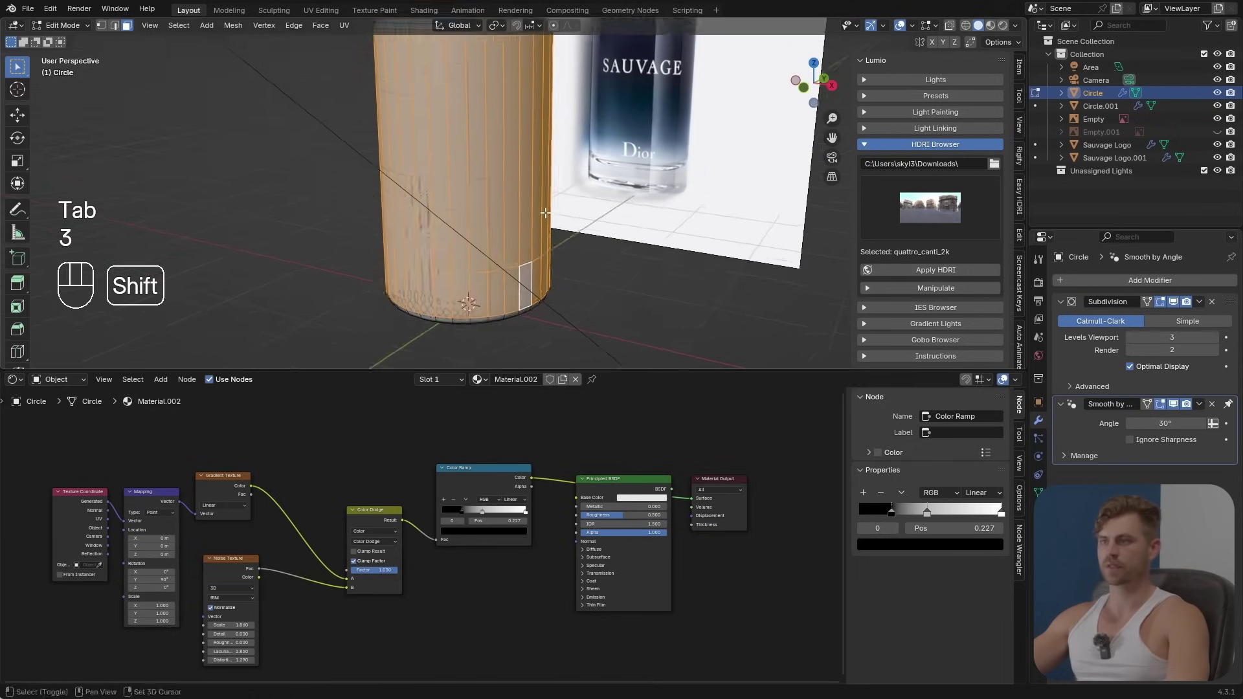
{"action": "key", "text": "shift+d"}
{"action": "right_click", "coordinate": [565, 259]}
{"action": "key", "text": "p"}
{"action": "left_click", "coordinate": [565, 258]}
{"action": "key", "text": "Tab"}
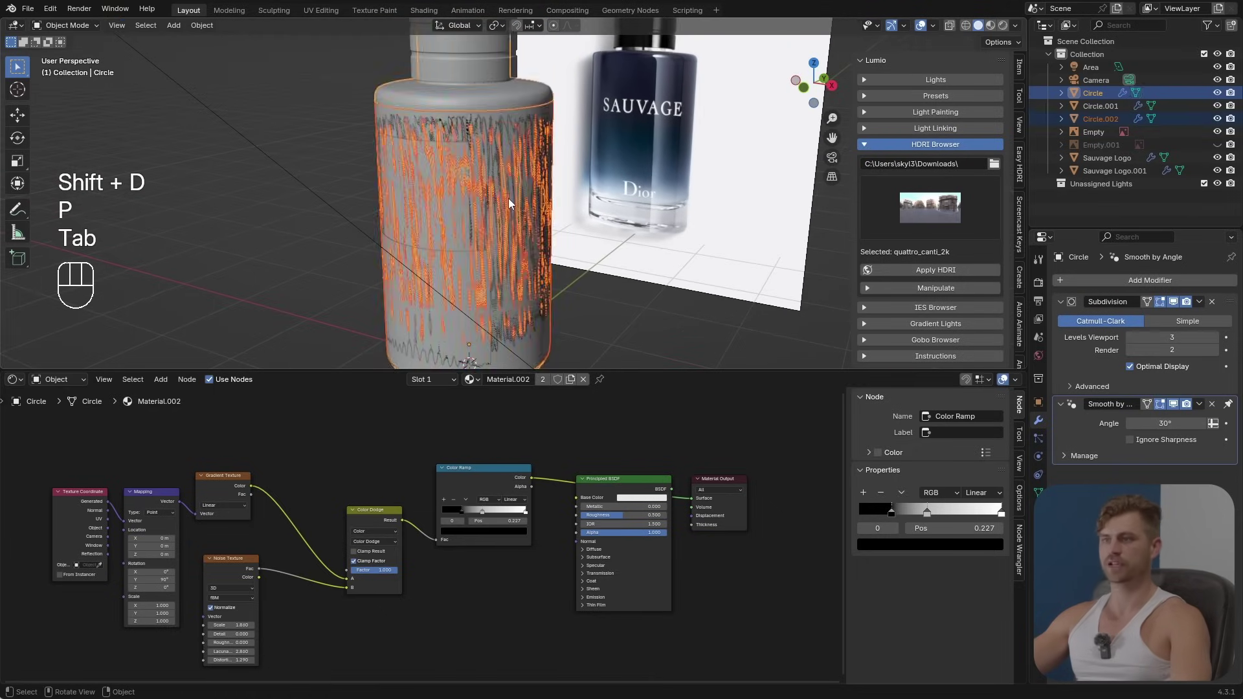
Step: Shrink all faces of the separated shell inward along their normals, first by about 0.018 m, so it sits inside the bottle wall
{"action": "left_click", "coordinate": [507, 198]}
{"action": "left_click", "coordinate": [508, 198]}
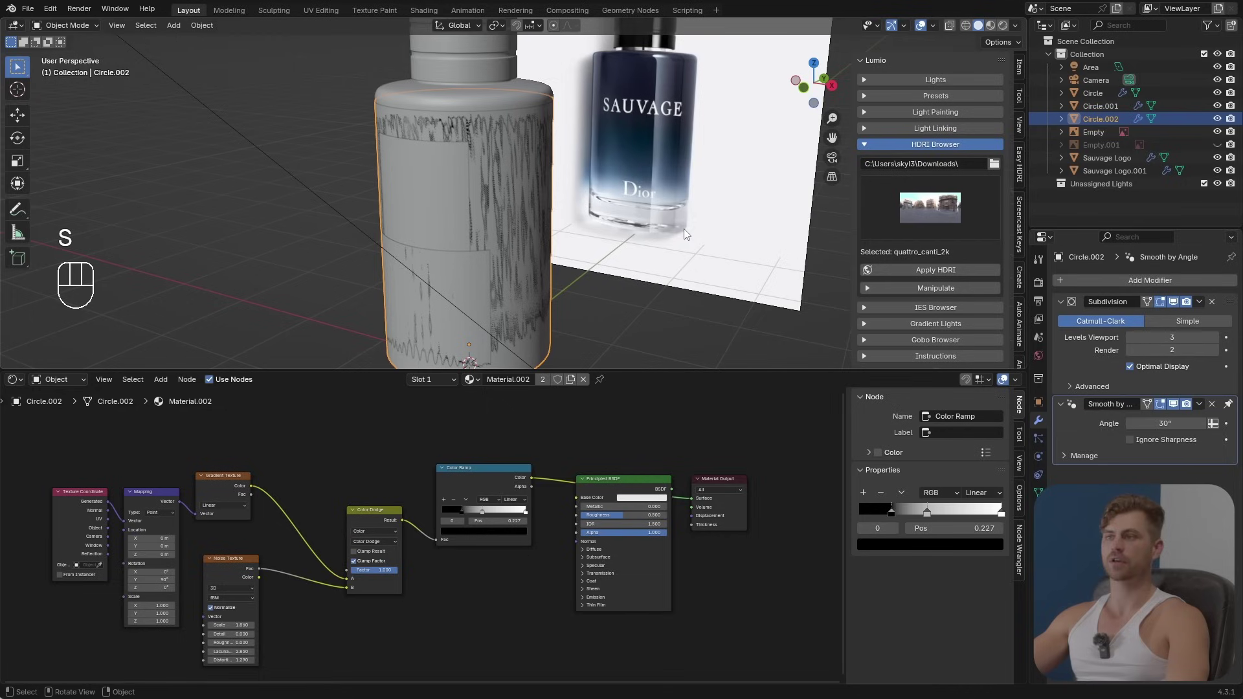
{"action": "key", "text": "Tab"}
{"action": "key", "text": "a"}
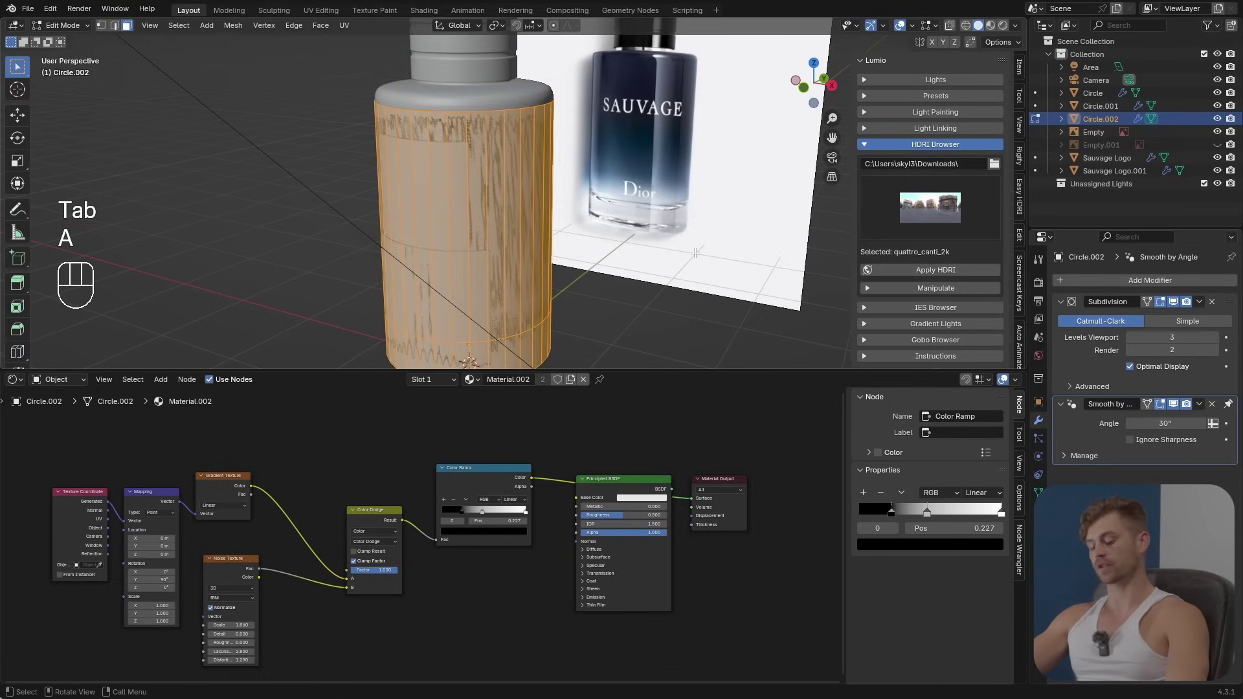
{"action": "key", "text": "alt+s"}
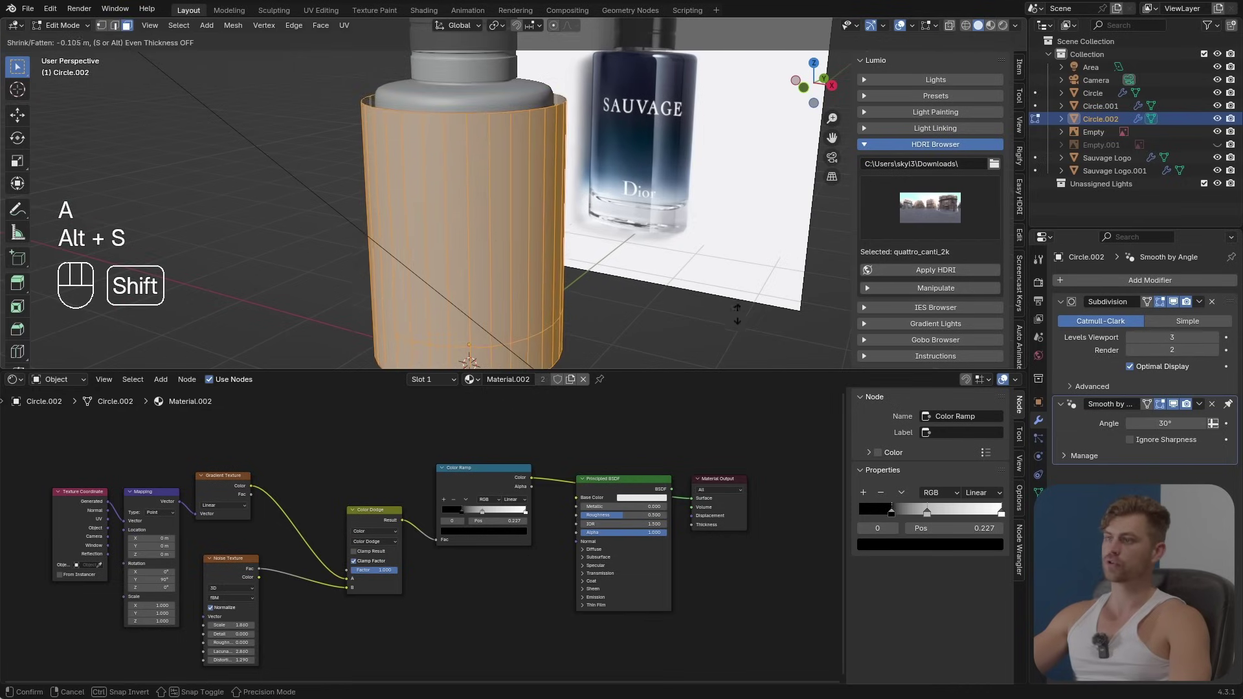
{"action": "left_click", "coordinate": [706, 244]}
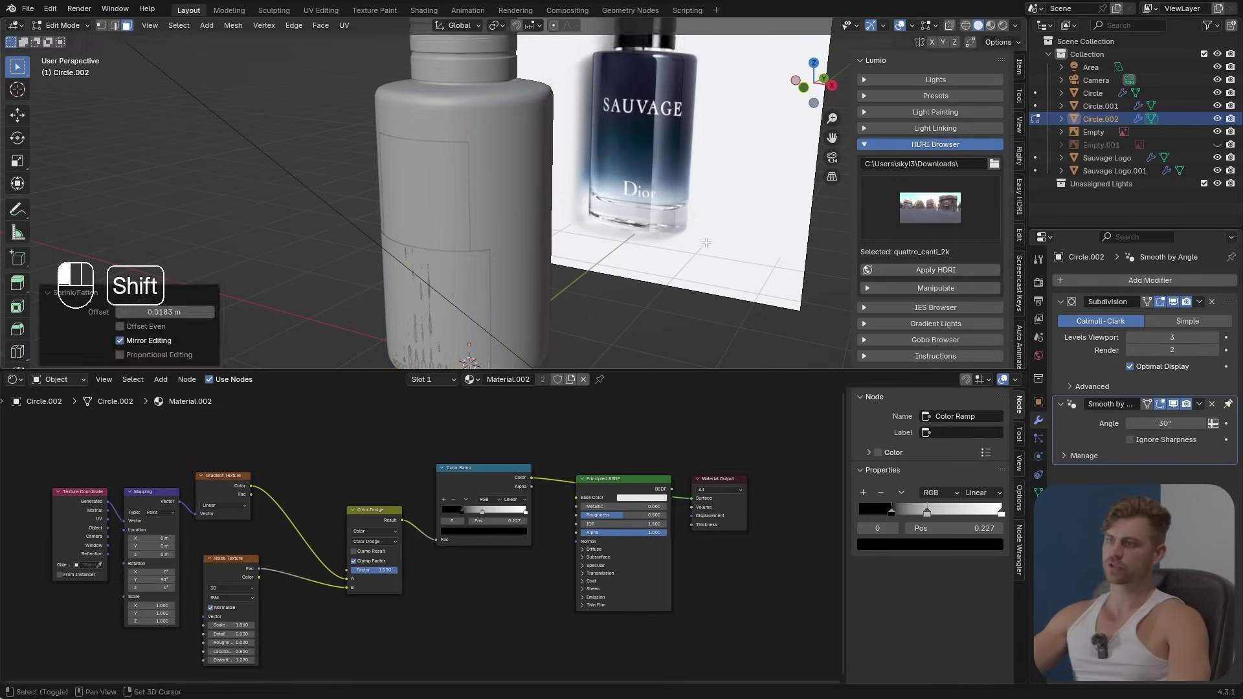
{"action": "middle_click_drag", "start_coordinate": [703, 246], "coordinate": [620, 293]}
{"action": "key", "text": "alt+s"}
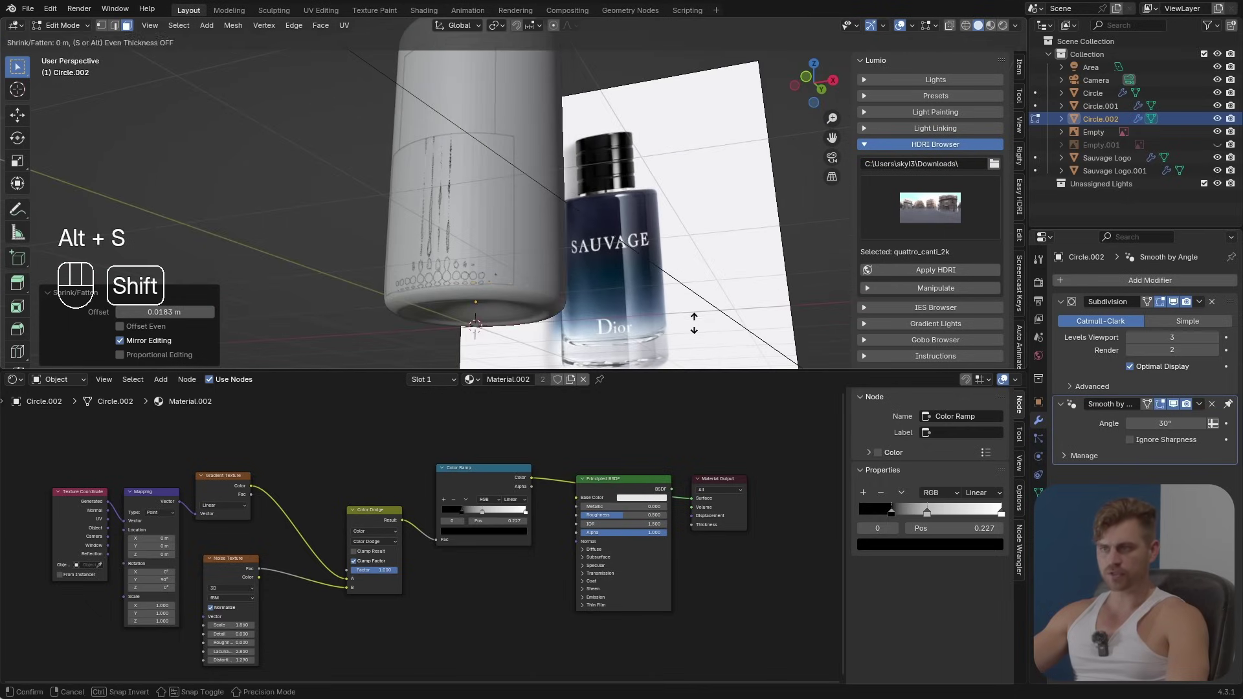
{"action": "left_click", "coordinate": [690, 317]}
Step: Move the shell's lowest band of faces up about 0.27 m along Z to the liquid line in the front reference image
{"action": "middle_click_drag", "start_coordinate": [690, 317], "coordinate": [651, 218]}
{"action": "key", "text": "KP_1"}
{"action": "key", "text": "alt+z"}
{"action": "scroll", "coordinate": [680, 303], "scroll_direction": "up", "scroll_amount": 3}
{"action": "left_click_drag", "start_coordinate": [295, 322], "coordinate": [290, 327]}
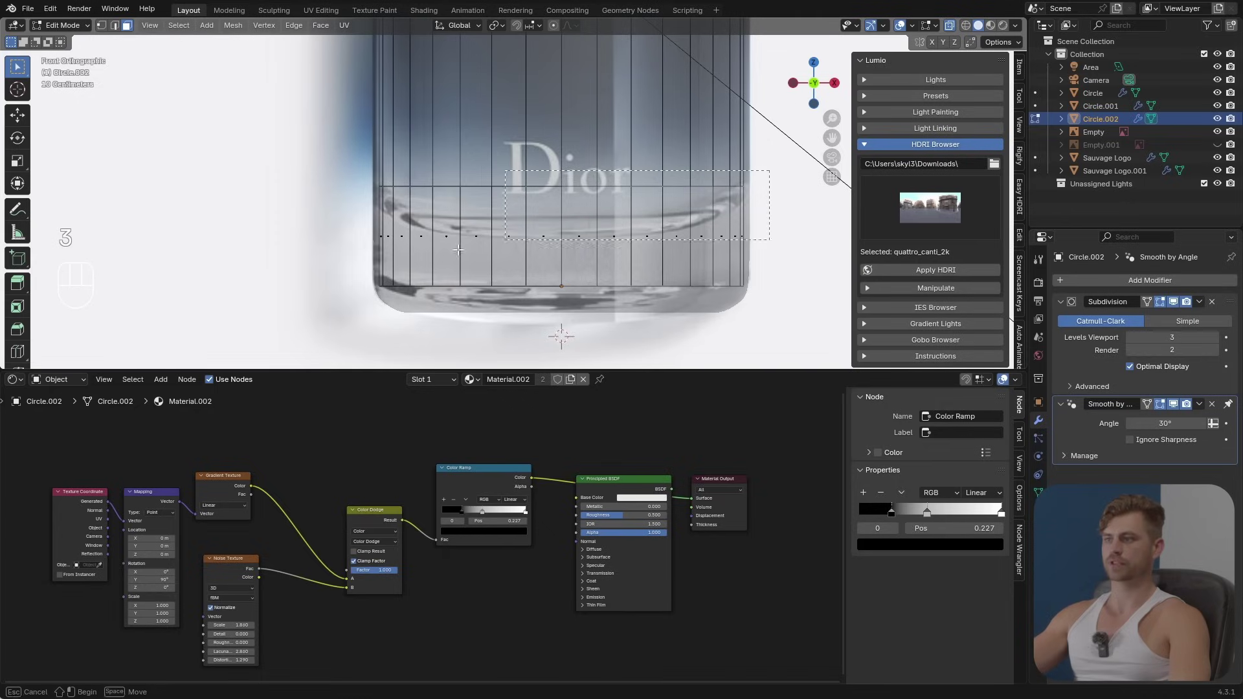
{"action": "left_click_drag", "start_coordinate": [458, 249], "coordinate": [375, 251]}
{"action": "key", "text": "g"}
{"action": "key", "text": "z"}
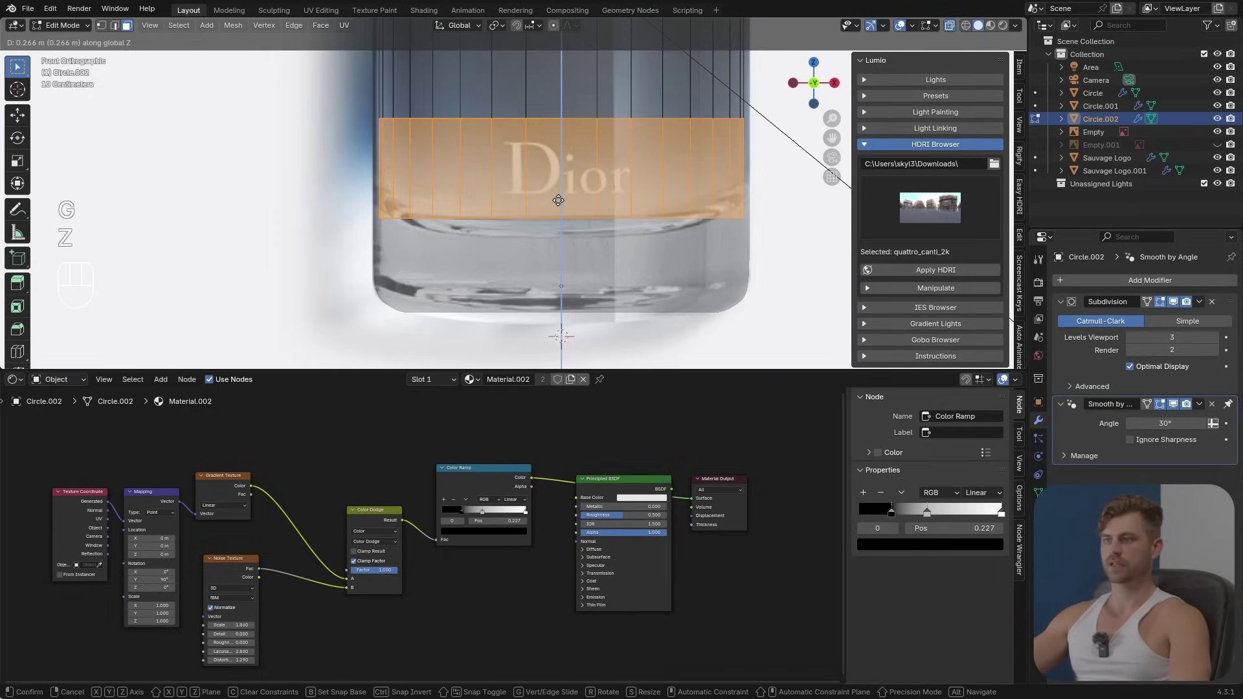
{"action": "left_click", "coordinate": [558, 200]}
Step: Extrude the shell's bottom edge loop slightly down along Z and scale it inward
{"action": "key", "text": "2"}
{"action": "left_click", "coordinate": [573, 219], "text": "alt"}
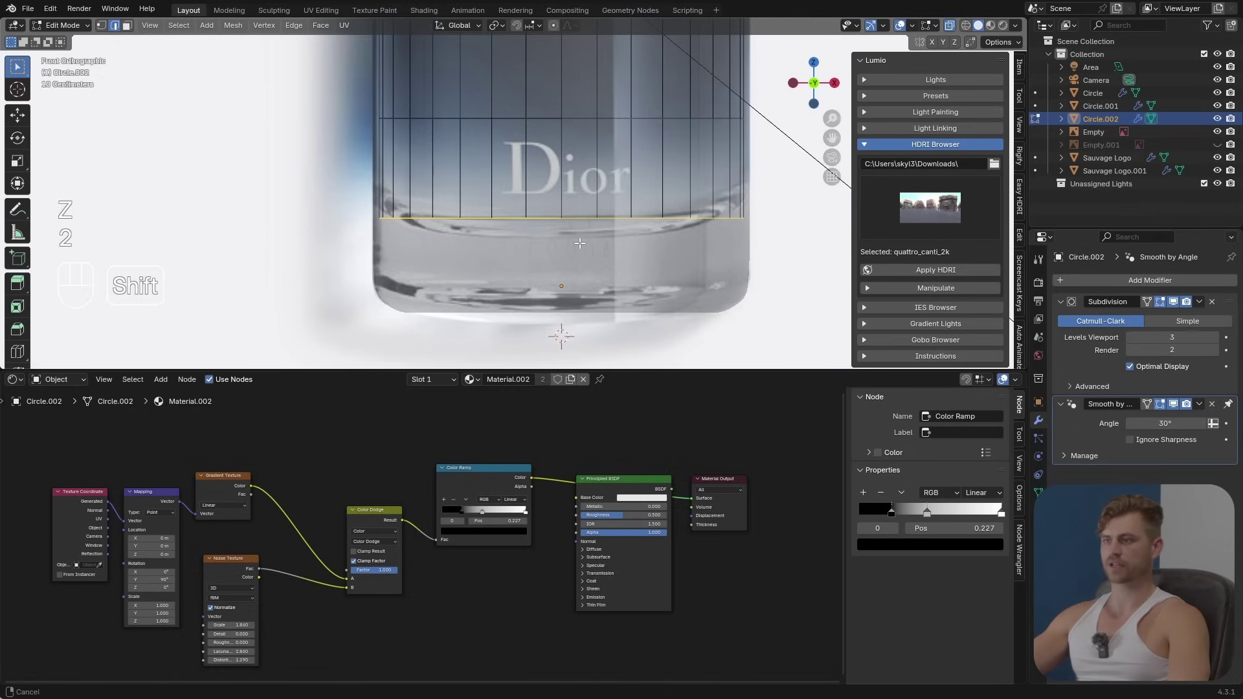
{"action": "scroll", "coordinate": [580, 242], "scroll_direction": "up", "scroll_amount": 3}
{"action": "key", "text": "e"}
{"action": "key", "text": "z"}
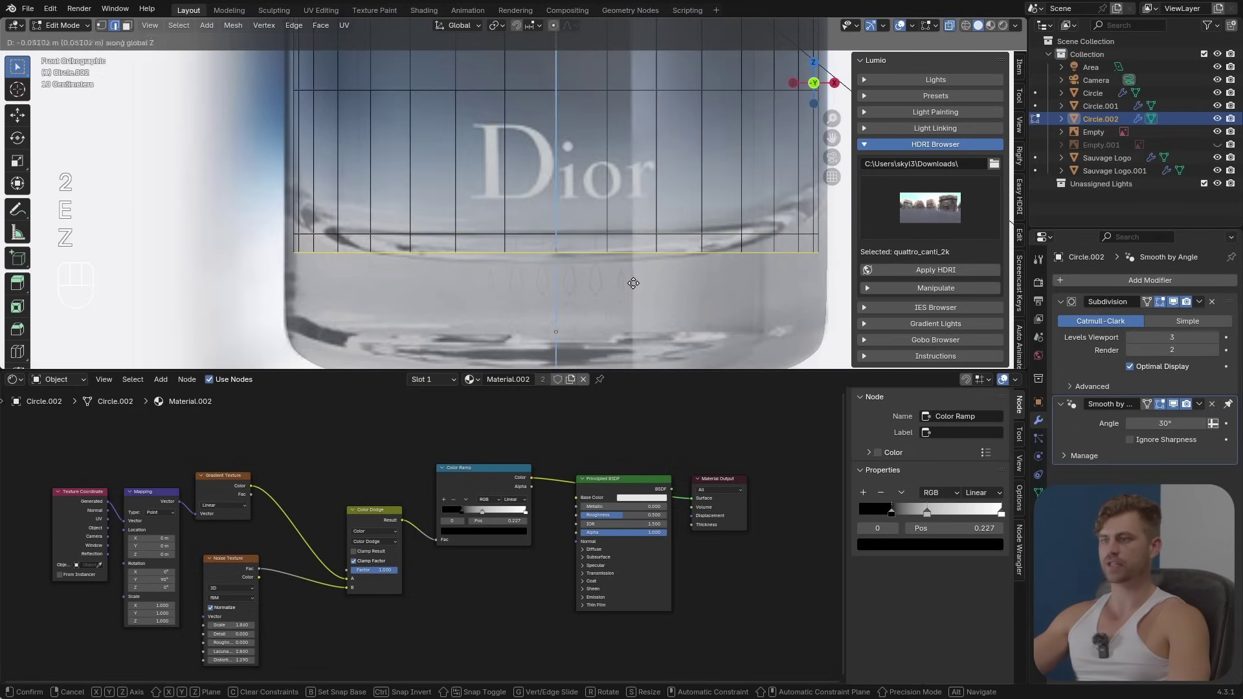
{"action": "left_click", "coordinate": [633, 283]}
{"action": "key", "text": "s"}
{"action": "left_click", "coordinate": [678, 297]}
Step: Extrude the bottom loop down another 0.03 m or so, scale it inward and fill it with a face
{"action": "key", "text": "e"}
{"action": "key", "text": "z"}
{"action": "left_click", "coordinate": [706, 314]}
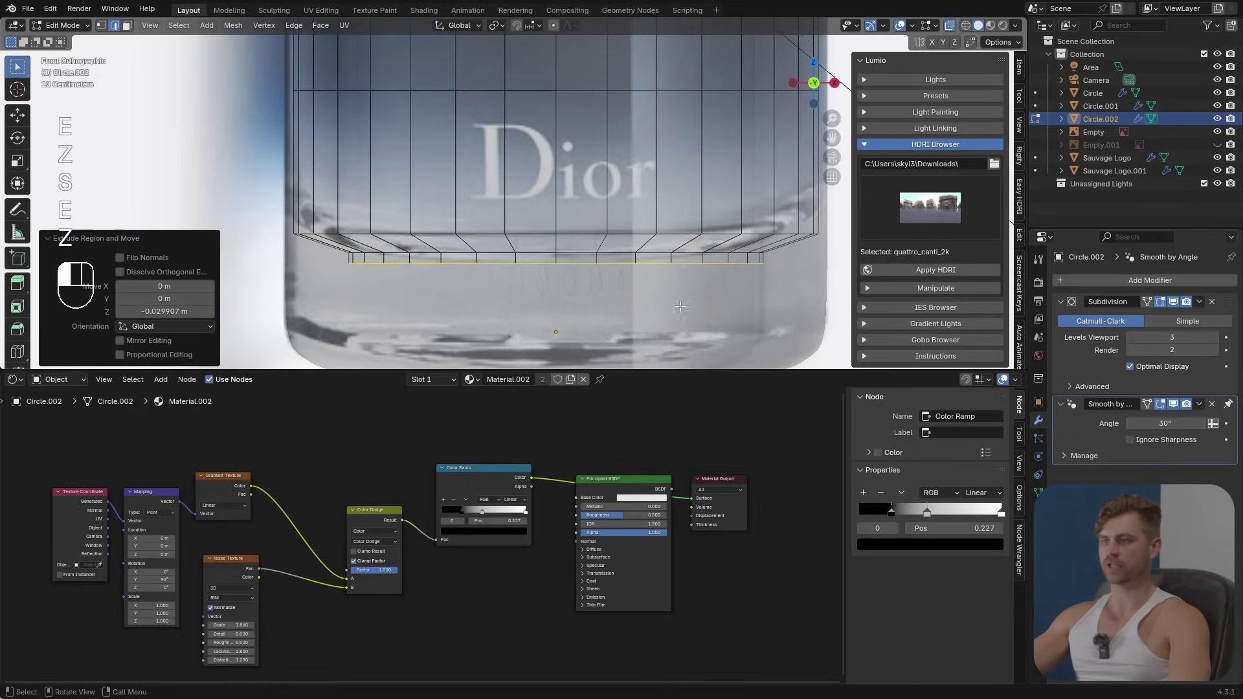
{"action": "key", "text": "s"}
{"action": "left_click", "coordinate": [661, 294]}
{"action": "middle_click_drag", "start_coordinate": [660, 291], "coordinate": [646, 252]}
{"action": "key", "text": "f"}
Step: Fill the open top edge loop of the inner shell with a face
{"action": "middle_click_drag", "start_coordinate": [628, 205], "coordinate": [585, 232]}
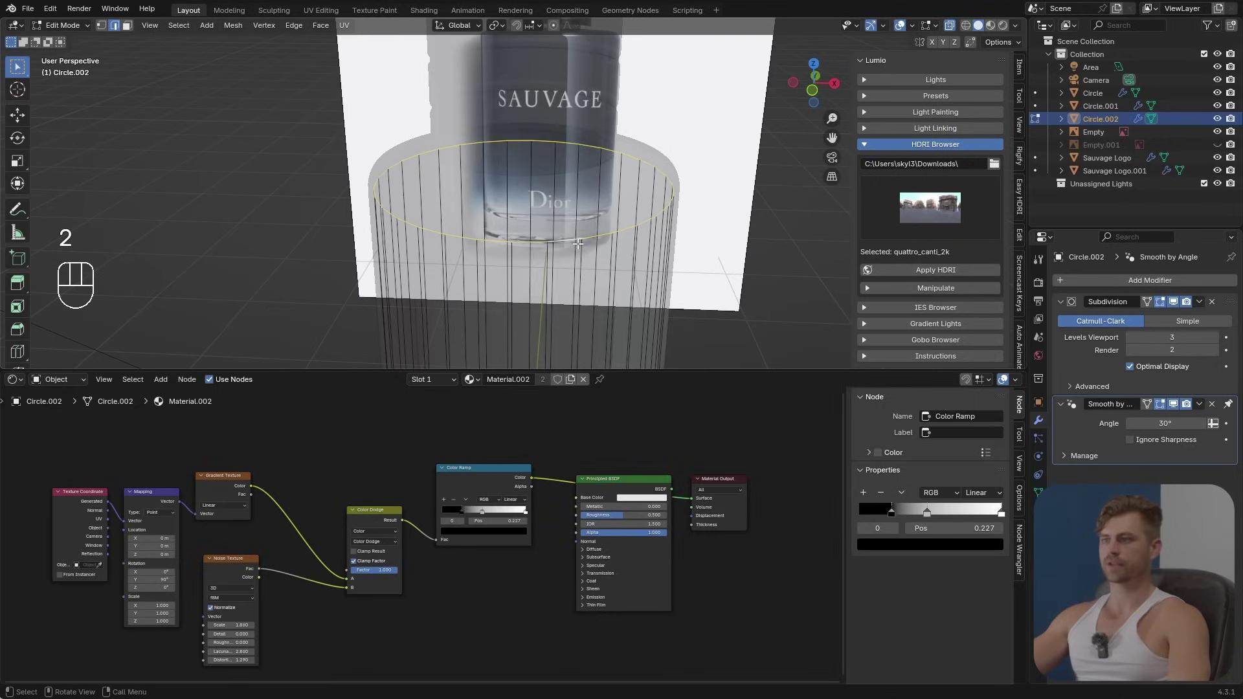
{"action": "key", "text": "f"}
{"action": "key", "text": "Tab"}
{"action": "middle_click_drag", "start_coordinate": [576, 259], "coordinate": [455, 200]}
{"action": "scroll", "coordinate": [551, 248], "scroll_direction": "down", "scroll_amount": 3}
{"action": "middle_click_drag", "start_coordinate": [455, 200], "coordinate": [503, 228], "text": "shift"}
Step: Inset the inner shell's top face slightly and save the file
{"action": "key", "text": "Tab"}
{"action": "key", "text": "3"}
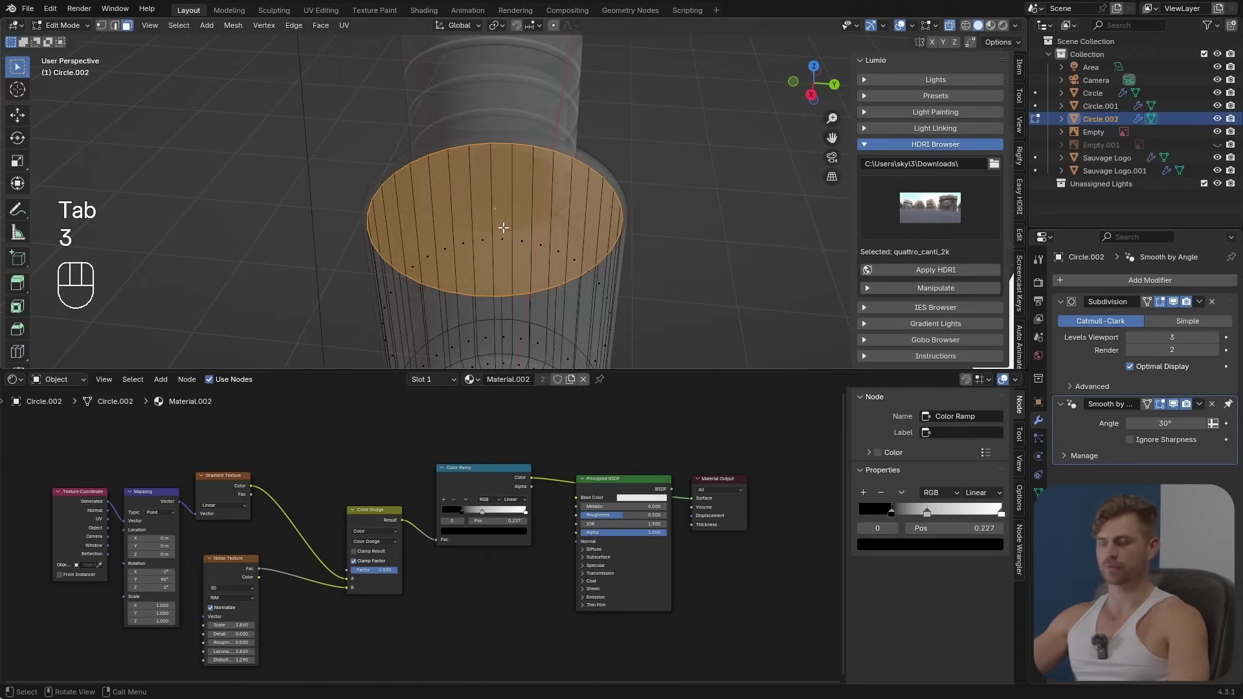
{"action": "key", "text": "i"}
{"action": "left_click", "coordinate": [575, 255], "text": "shift"}
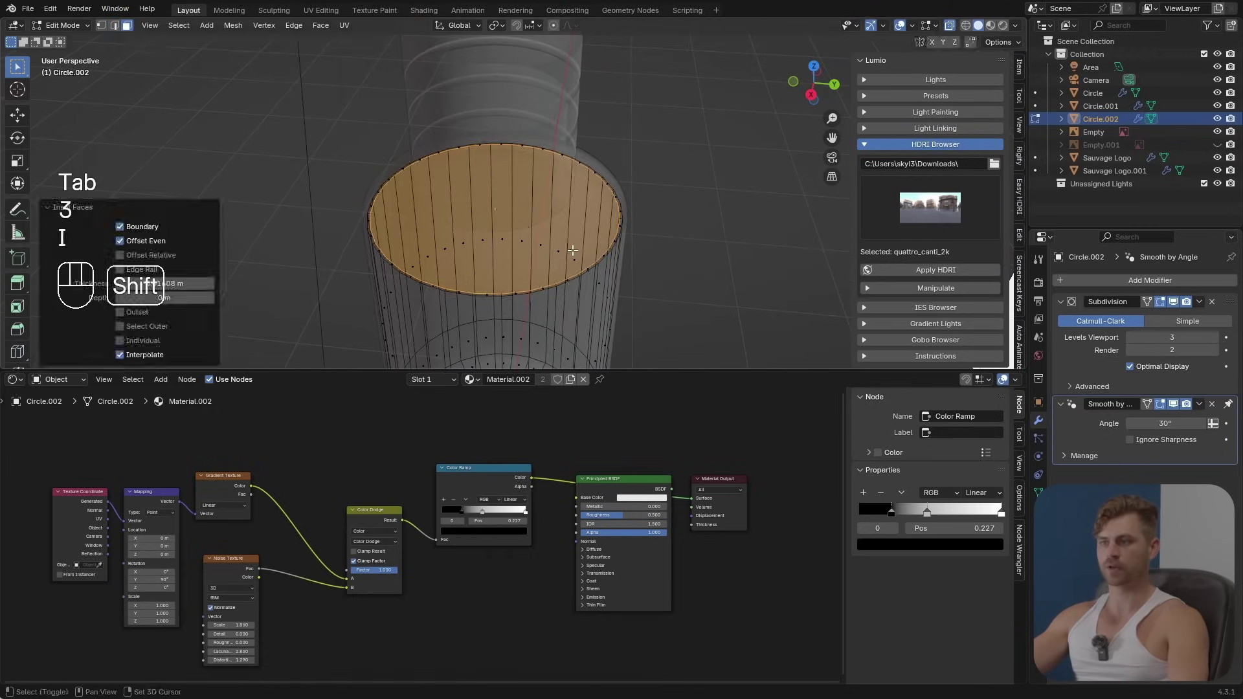
{"action": "key", "text": "Tab"}
{"action": "middle_click_drag", "start_coordinate": [566, 259], "coordinate": [630, 178]}
{"action": "middle_click_drag", "start_coordinate": [630, 178], "coordinate": [647, 226]}
{"action": "key", "text": "alt+z"}
{"action": "scroll", "coordinate": [709, 186], "scroll_direction": "down", "scroll_amount": 5}
{"action": "middle_click_drag", "start_coordinate": [647, 226], "coordinate": [667, 194]}
{"action": "scroll", "coordinate": [666, 199], "scroll_direction": "up", "scroll_amount": 4}
{"action": "key", "text": "ctrl+s"}
Step: Apply Shade Auto Smooth to the Sauvage Logo and Sauvage Logo.001 objects and save the file
{"action": "left_click", "coordinate": [601, 175]}
{"action": "right_click", "coordinate": [600, 175]}
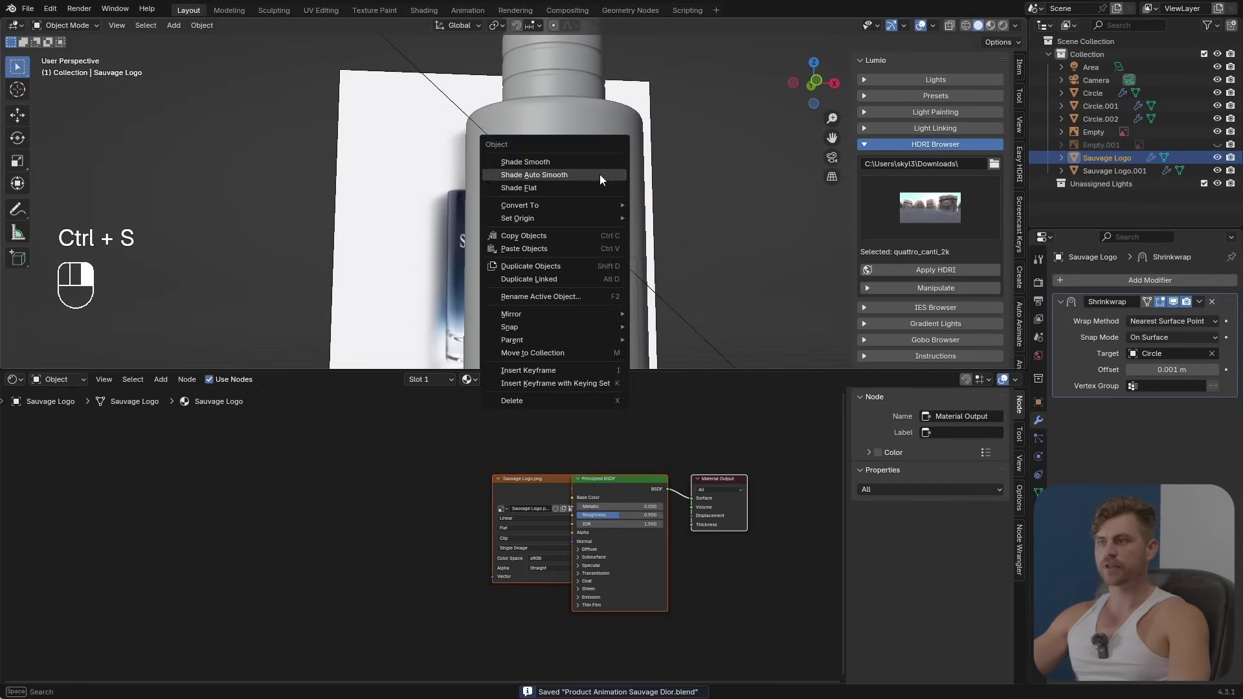
{"action": "left_click", "coordinate": [600, 175]}
{"action": "left_click", "coordinate": [577, 285]}
{"action": "left_click", "coordinate": [576, 286]}
{"action": "right_click", "coordinate": [577, 285]}
{"action": "left_click", "coordinate": [576, 284]}
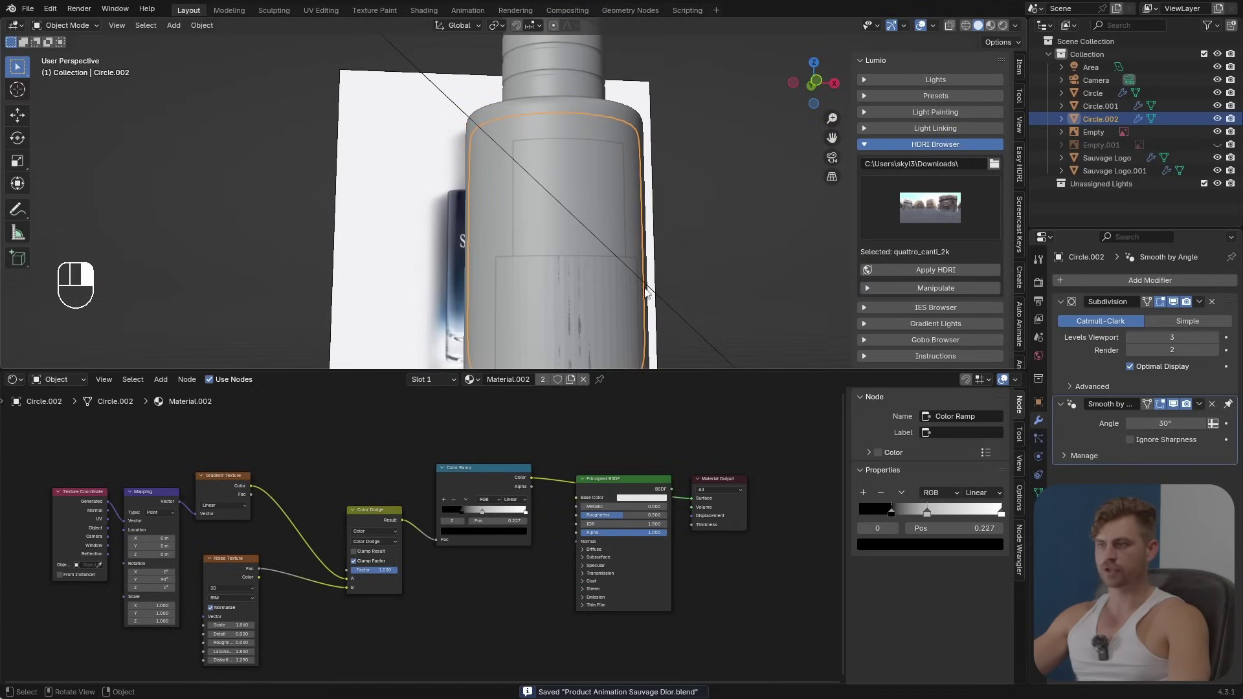
{"action": "left_click", "coordinate": [627, 300]}
{"action": "right_click", "coordinate": [627, 300]}
{"action": "left_click", "coordinate": [627, 300]}
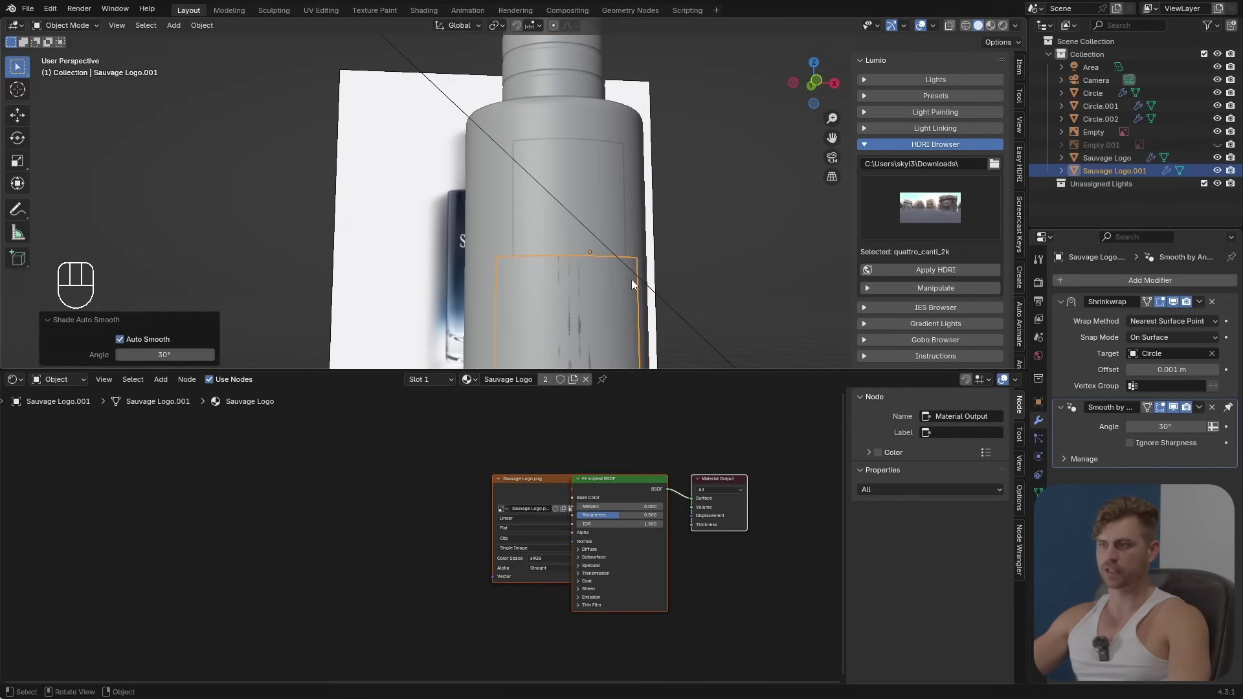
{"action": "left_click", "coordinate": [628, 169], "text": "ctrl"}
{"action": "key", "text": "ctrl+s"}
Step: Switch the viewport to rendered shading and frame the lower part of the bottle
{"action": "key", "text": "KP_0"}
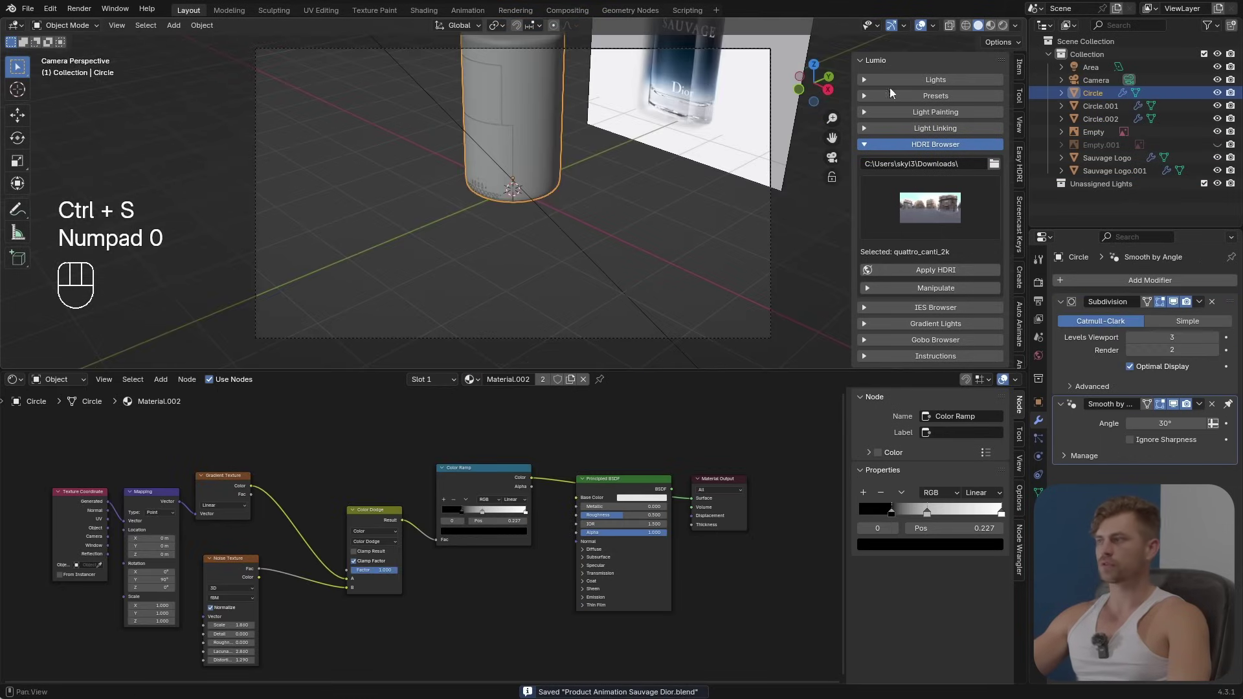
{"action": "left_click", "coordinate": [1003, 26]}
{"action": "mouse_move", "coordinate": [592, 184]}
{"action": "middle_mouse_down", "text": "shift"}
{"action": "mouse_move", "coordinate": [607, 345]}
{"action": "mouse_move", "coordinate": [605, 317]}
{"action": "middle_mouse_up", "text": "shift"}
{"action": "scroll", "coordinate": [602, 298], "scroll_direction": "up", "scroll_amount": 4}
{"action": "mouse_move", "coordinate": [597, 285]}
{"action": "middle_mouse_down", "text": "shift"}
{"action": "mouse_move", "coordinate": [599, 351]}
{"action": "mouse_move", "coordinate": [599, 341]}
{"action": "middle_mouse_up", "text": "shift"}
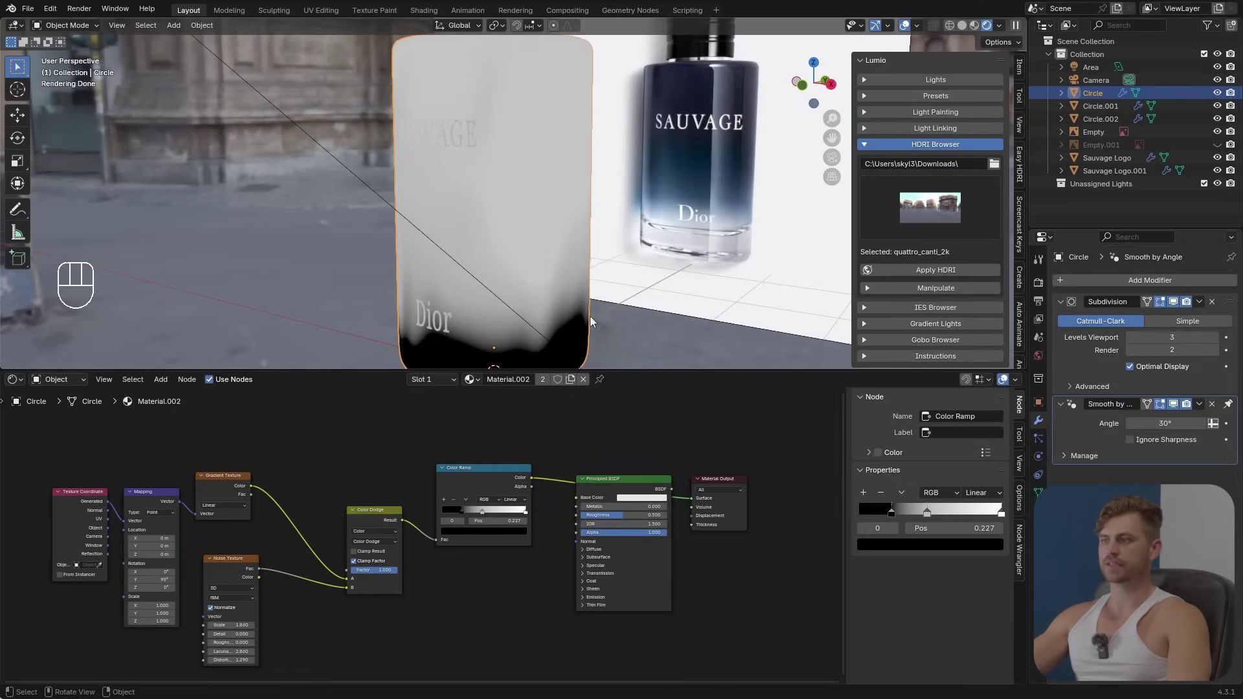
Step: Add a second material slot to the inner shell Circle.002 and create a new material in it
{"action": "left_click", "coordinate": [523, 227]}
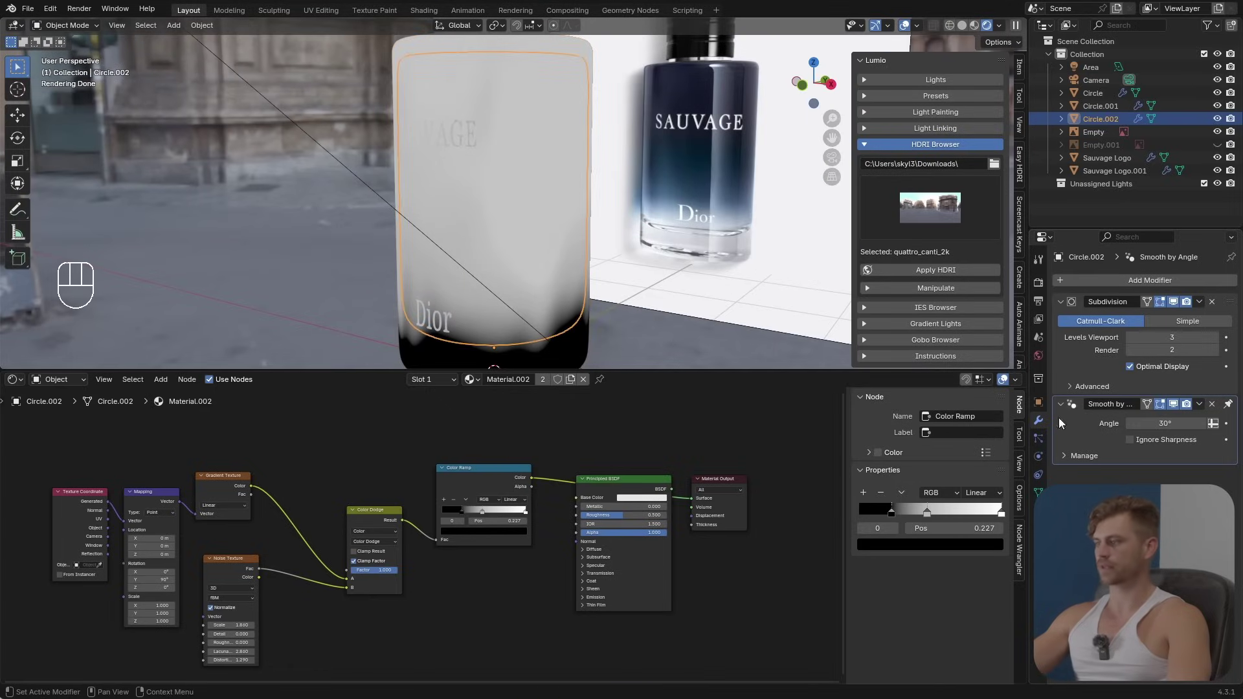
{"action": "left_click", "coordinate": [1038, 510]}
{"action": "left_click", "coordinate": [1231, 281]}
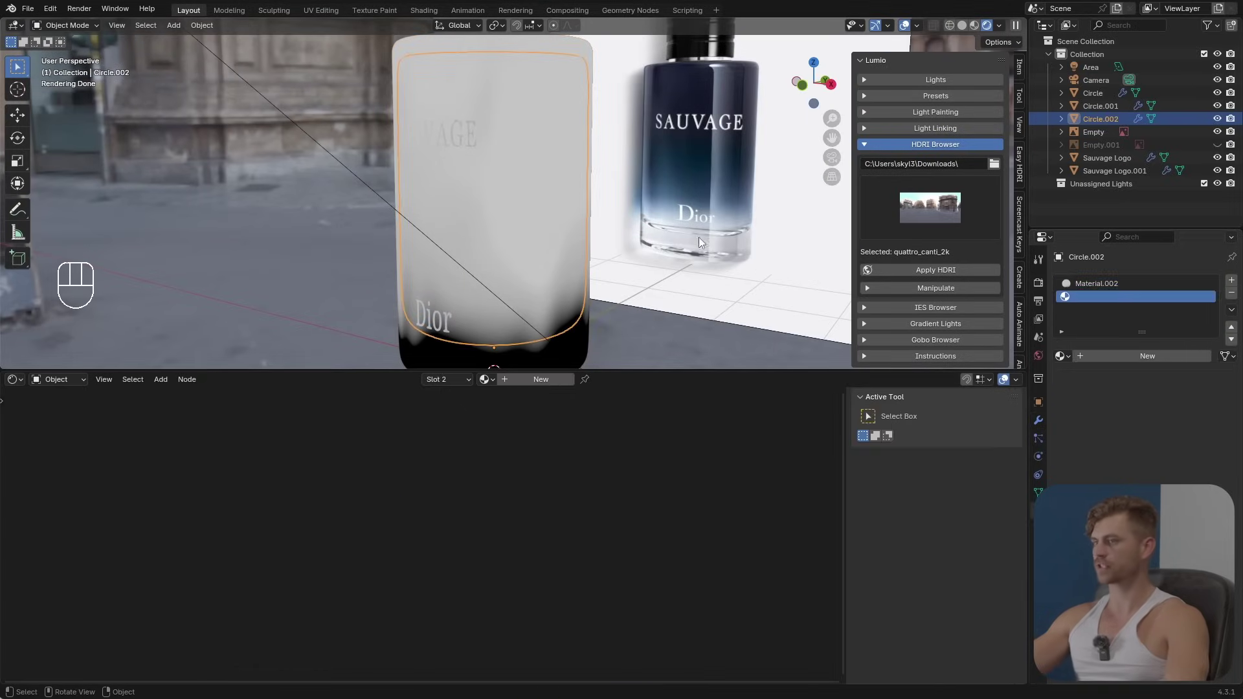
{"action": "key", "text": "Tab"}
{"action": "key", "text": "a"}
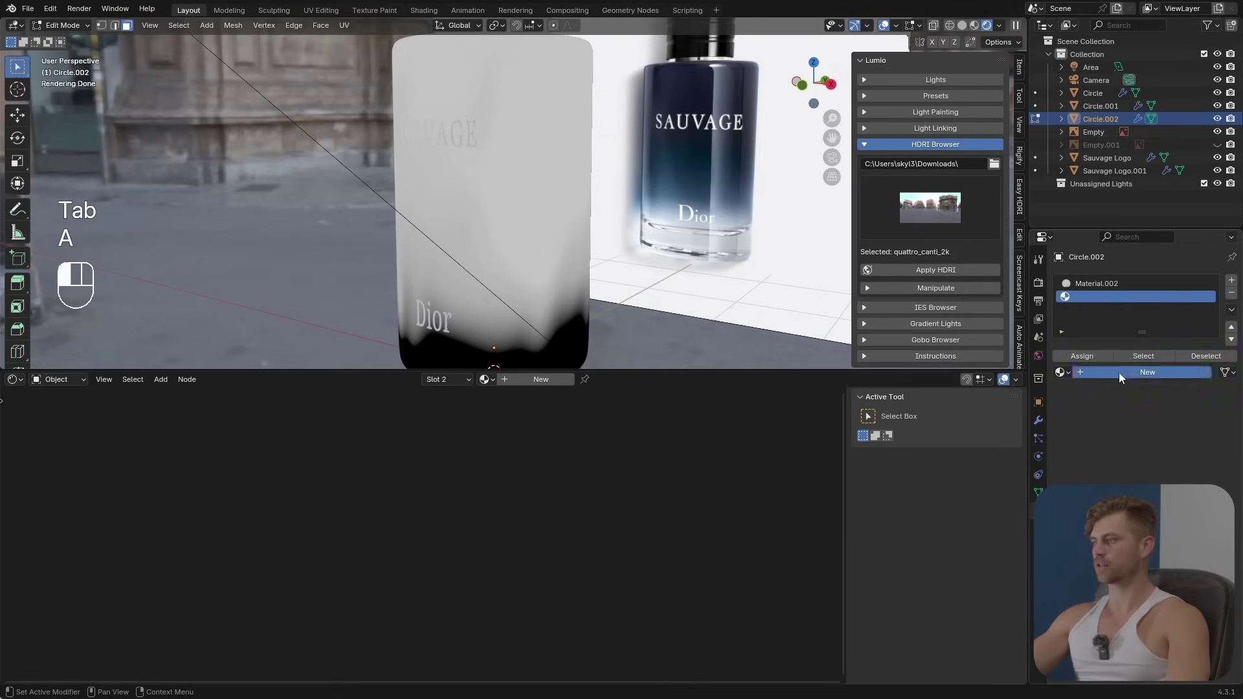
{"action": "left_click", "coordinate": [1119, 371]}
Step: Replace the new material's Principled BSDF with a Glass BSDF connected to the Material Output's Surface
{"action": "left_click", "coordinate": [619, 492]}
{"action": "key", "text": "ctrl+x"}
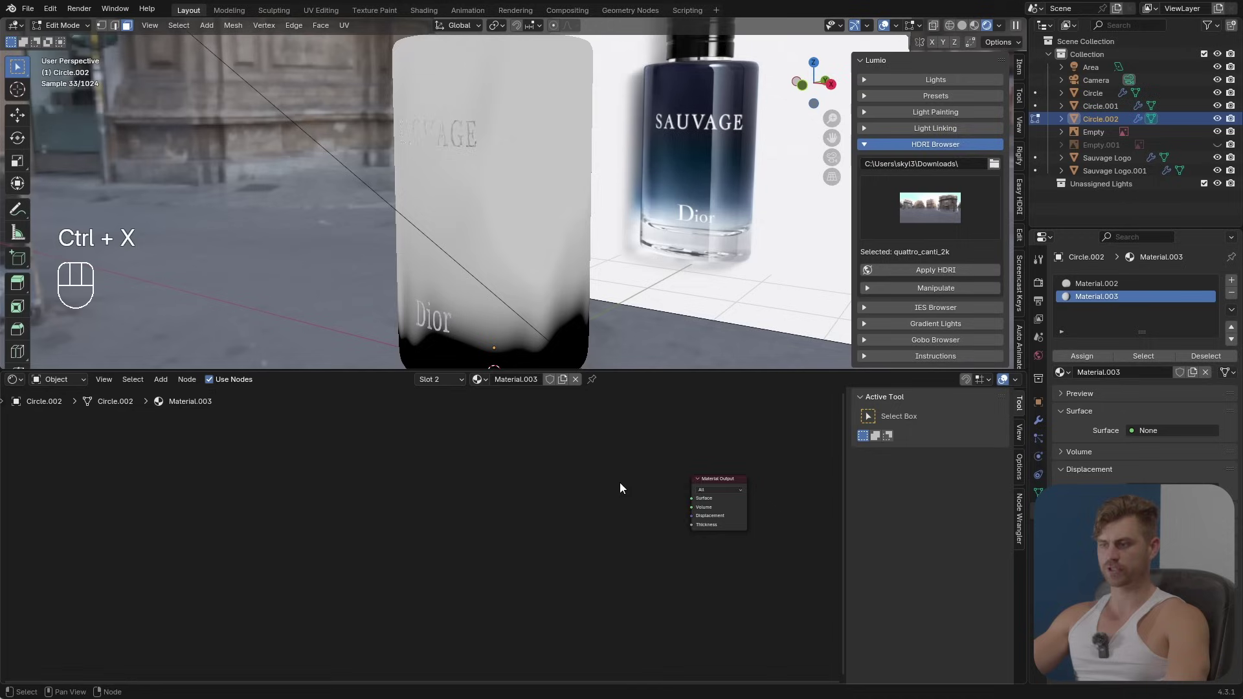
{"action": "key", "text": "shift+a"}
{"action": "type", "text": "glass"}
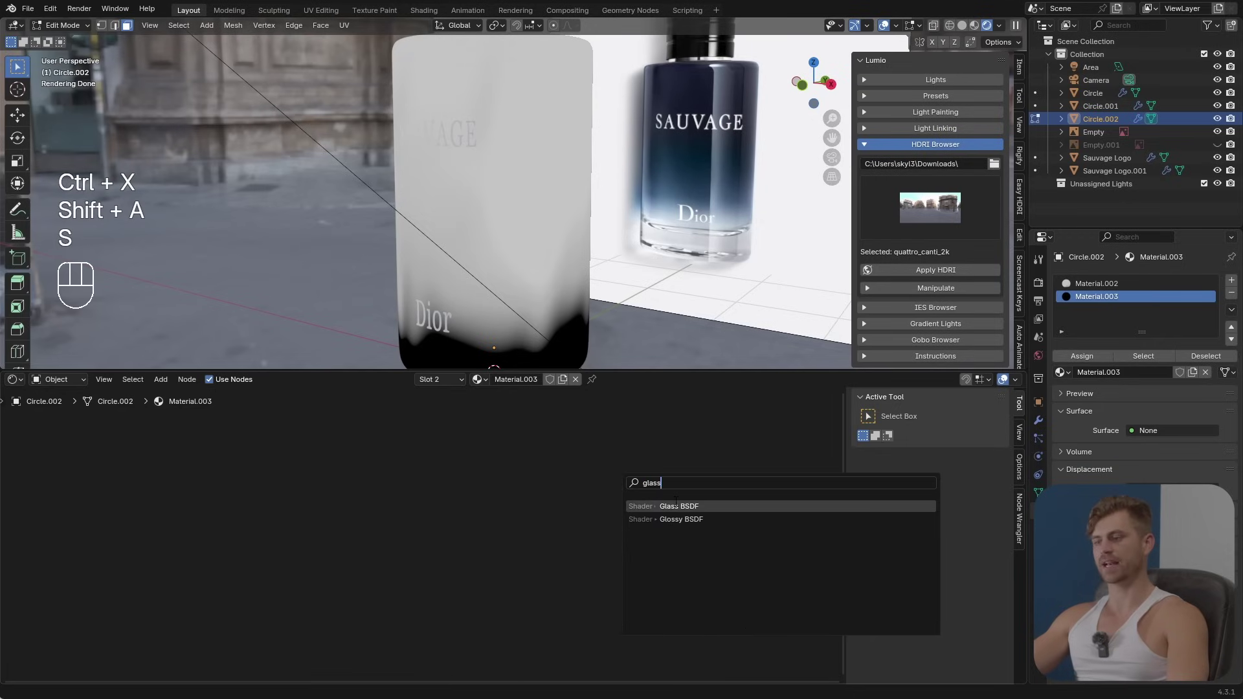
{"action": "left_click", "coordinate": [676, 503]}
{"action": "left_click", "coordinate": [602, 494]}
{"action": "scroll", "coordinate": [654, 521], "scroll_direction": "up", "scroll_amount": 9}
{"action": "middle_click_drag", "start_coordinate": [840, 571], "coordinate": [634, 571]}
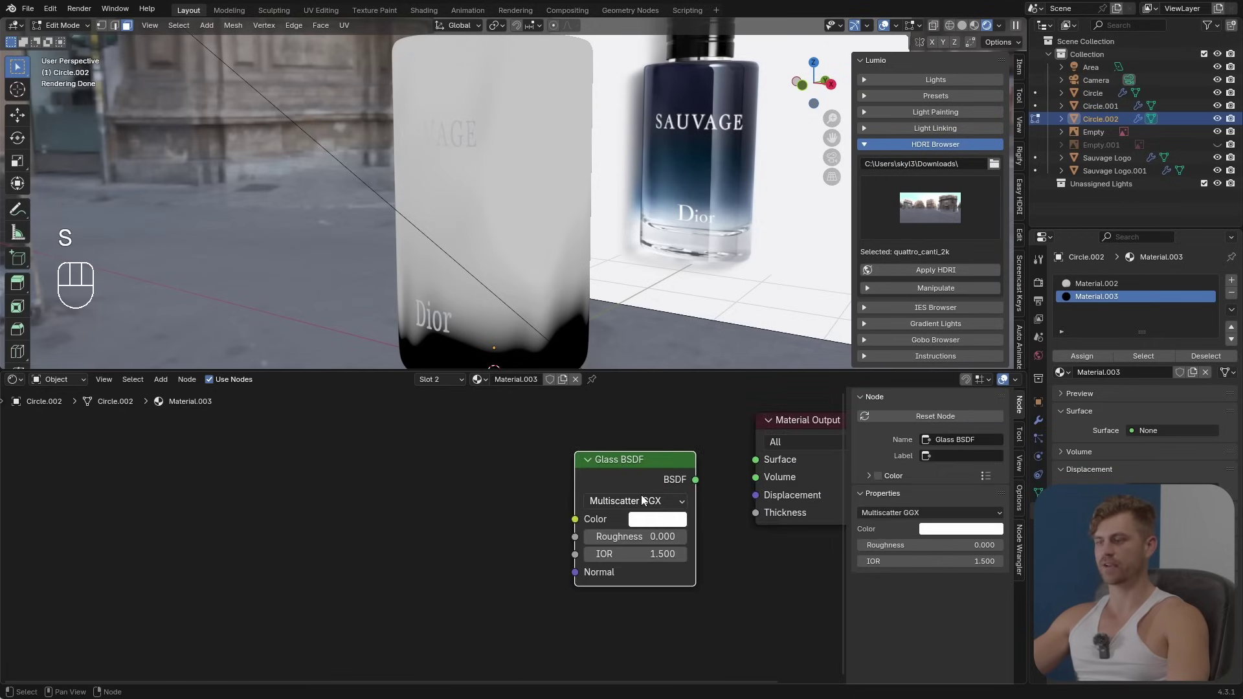
{"action": "left_click_drag", "start_coordinate": [659, 486], "coordinate": [530, 481]}
{"action": "left_click_drag", "start_coordinate": [761, 462], "coordinate": [761, 461]}
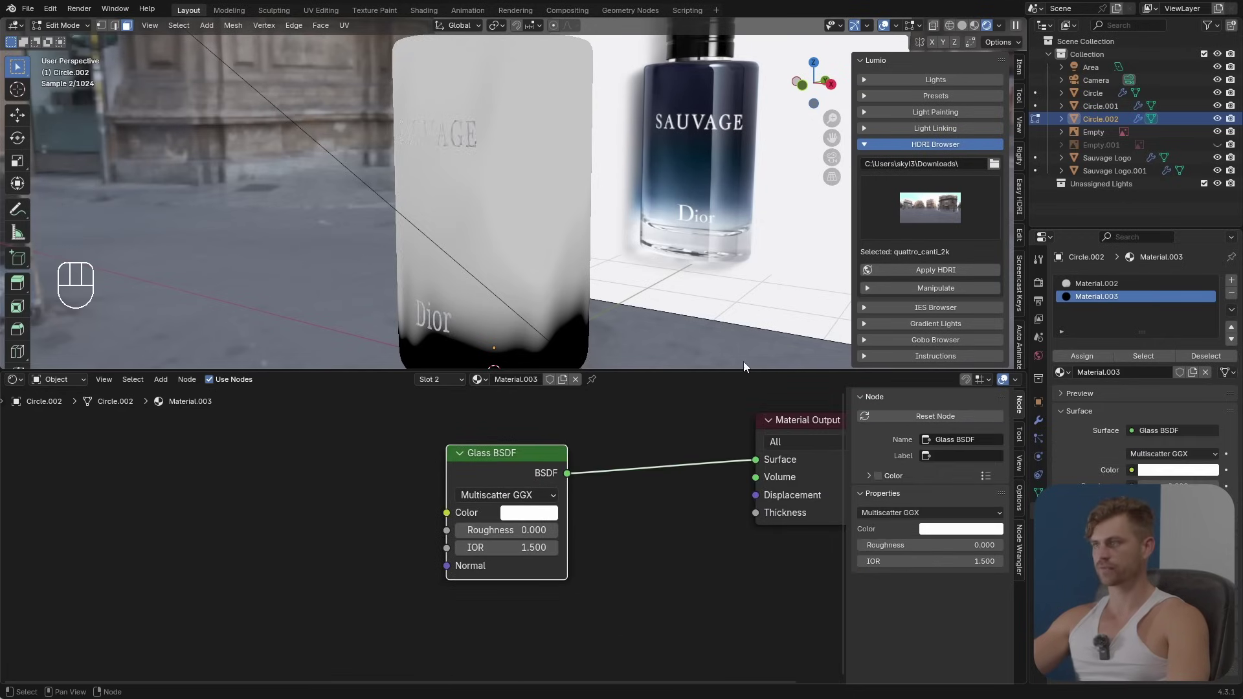
Step: Connect the bottle body's Color Ramp to the Principled BSDF's Base Color and feed that shader into the Material Output
{"action": "scroll", "coordinate": [558, 303], "scroll_direction": "down", "scroll_amount": 4}
{"action": "key", "text": "Tab"}
{"action": "left_click", "coordinate": [565, 243]}
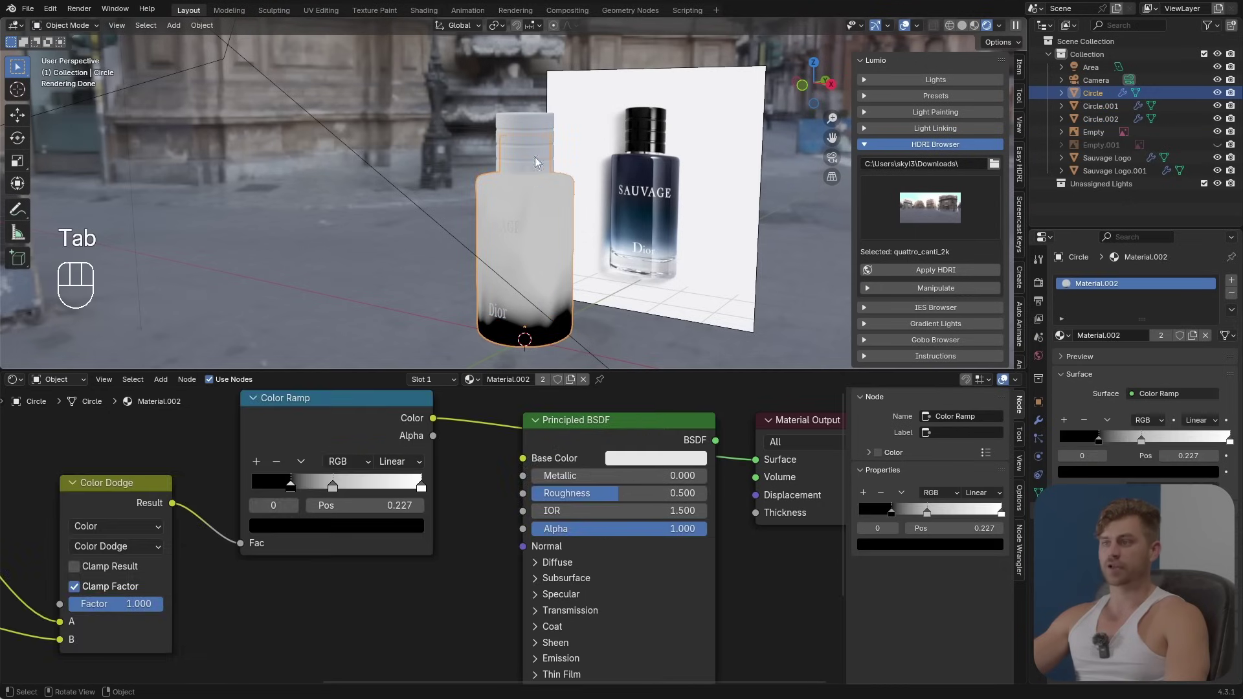
{"action": "middle_click_drag", "start_coordinate": [514, 448], "coordinate": [569, 460]}
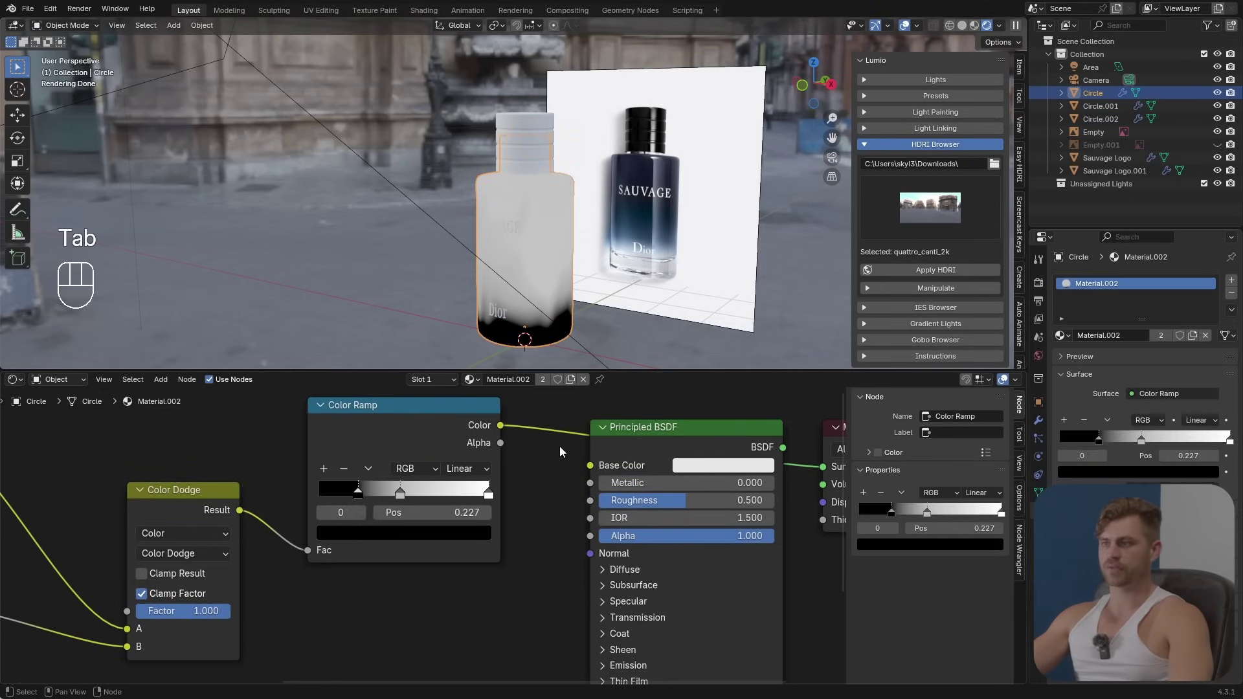
{"action": "scroll", "coordinate": [507, 447], "scroll_direction": "down", "scroll_amount": 2}
{"action": "left_click_drag", "start_coordinate": [494, 430], "coordinate": [531, 445]}
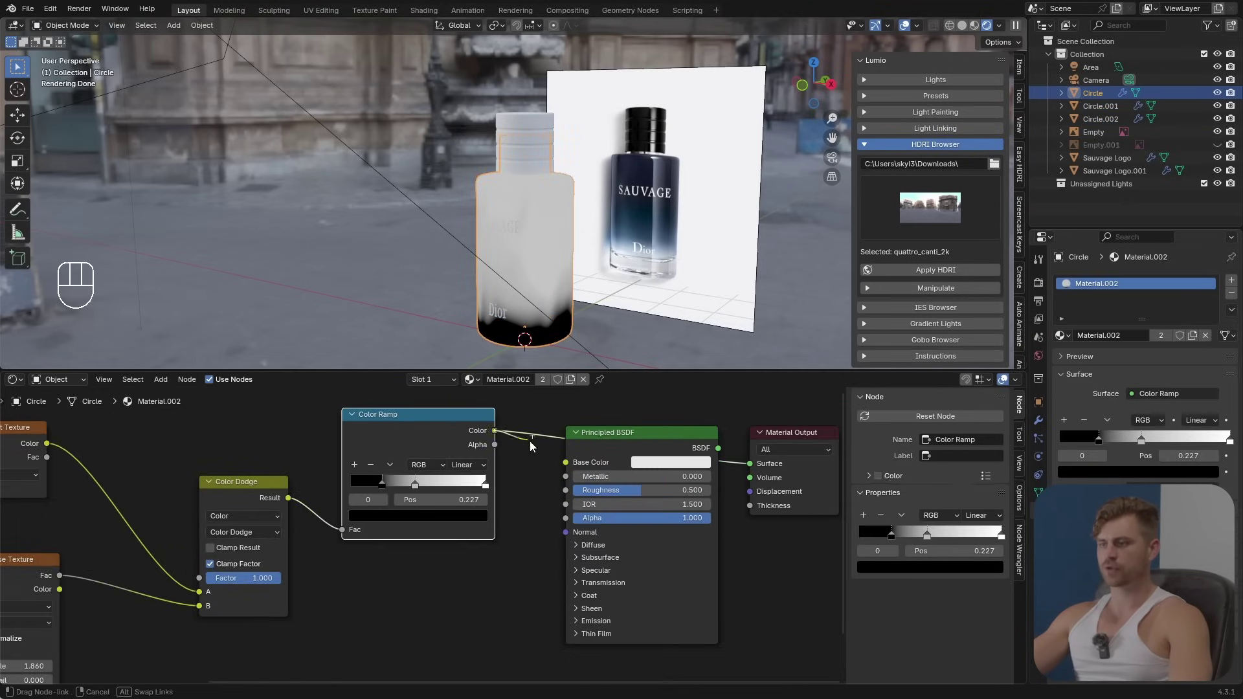
{"action": "left_click", "coordinate": [648, 445]}
Step: Set the Transmission weight of the bottle body's Principled BSDF to 1.000
{"action": "scroll", "coordinate": [636, 529], "scroll_direction": "up", "scroll_amount": 2}
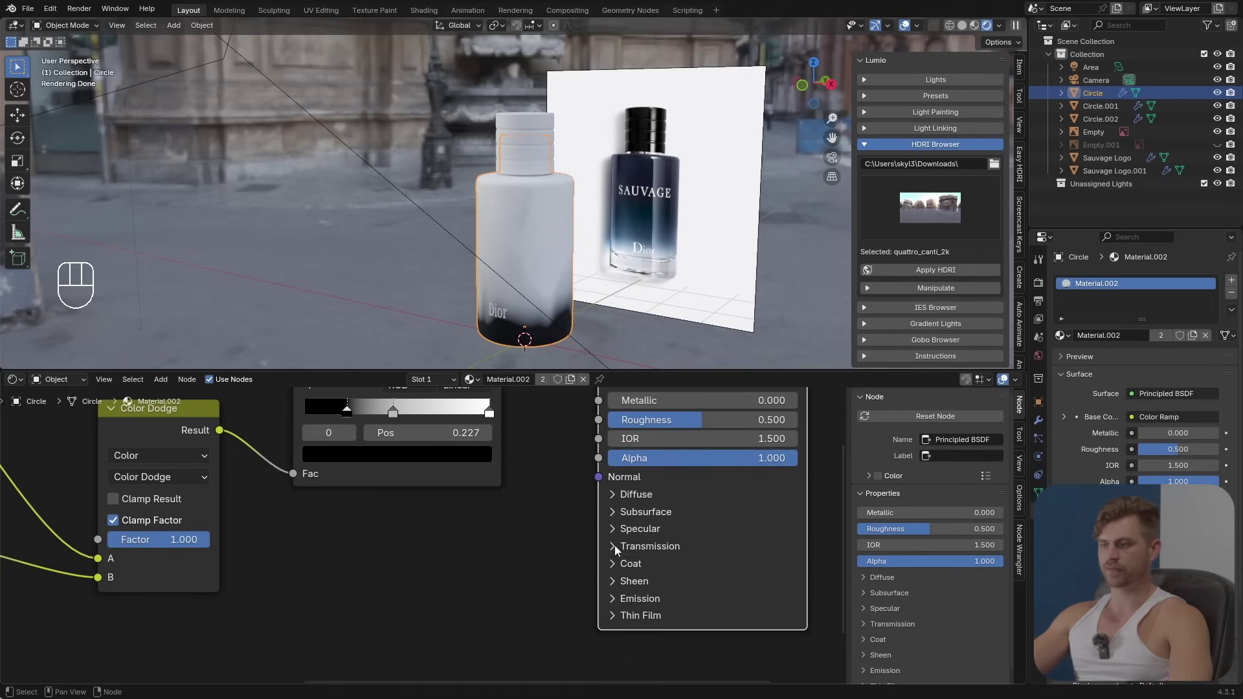
{"action": "left_click", "coordinate": [615, 546]}
{"action": "left_click_drag", "start_coordinate": [632, 568], "coordinate": [819, 569]}
{"action": "scroll", "coordinate": [600, 226], "scroll_direction": "up", "scroll_amount": 3}
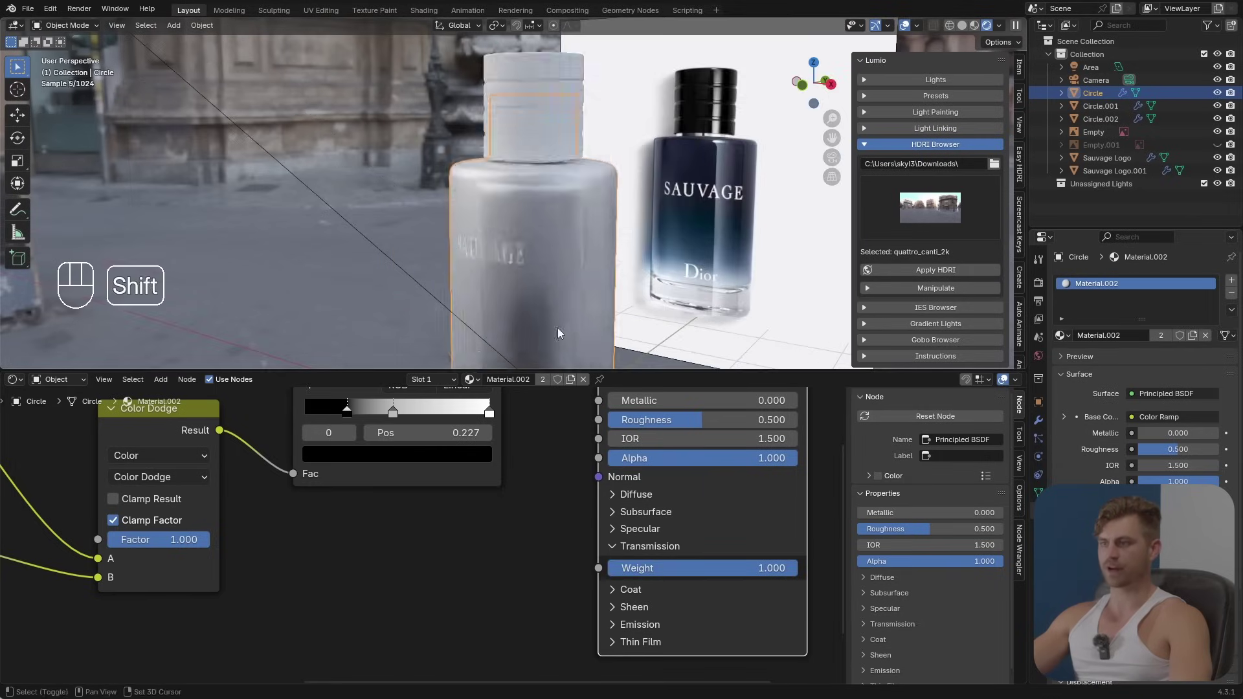
{"action": "middle_click_drag", "start_coordinate": [557, 327], "coordinate": [561, 249], "text": "shift"}
{"action": "middle_click_drag", "start_coordinate": [560, 249], "coordinate": [597, 294]}
{"action": "scroll", "coordinate": [593, 234], "scroll_direction": "down", "scroll_amount": 2}
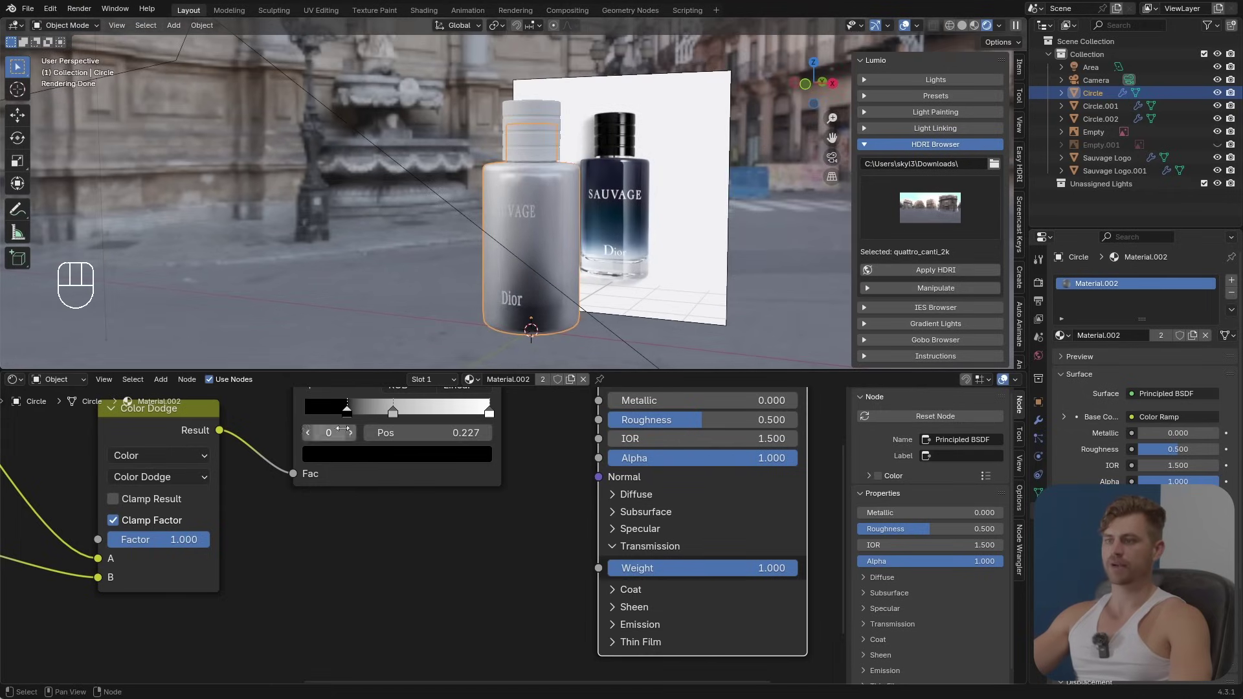
Step: Move the Color Ramp's black stop to 0.000 and its white end stop to about 0.773
{"action": "left_click_drag", "start_coordinate": [348, 413], "coordinate": [305, 413]}
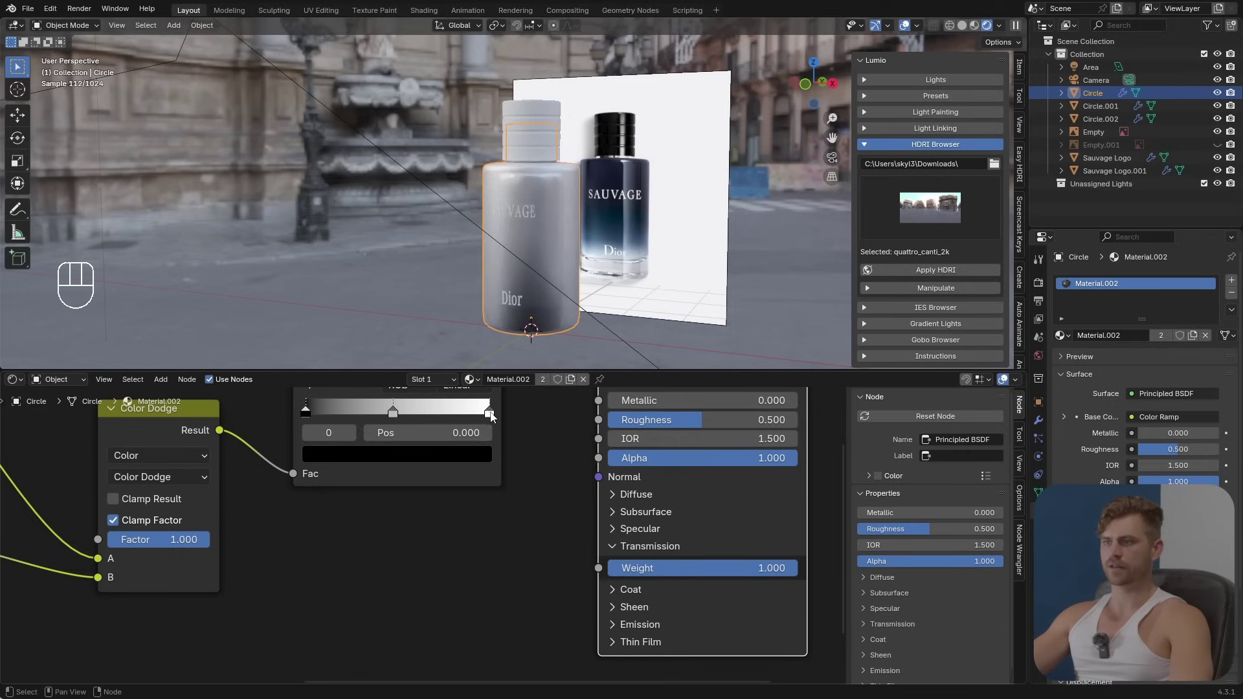
{"action": "left_click_drag", "start_coordinate": [487, 413], "coordinate": [429, 427]}
{"action": "middle_click_drag", "start_coordinate": [671, 426], "coordinate": [601, 492]}
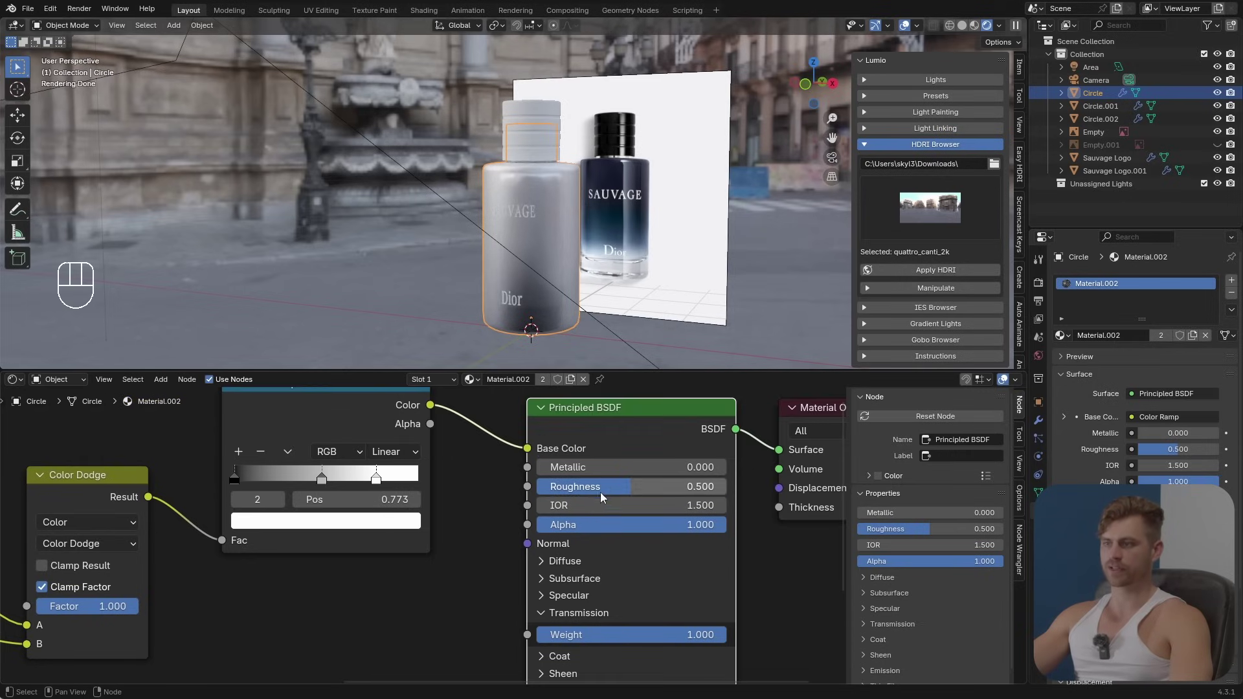
Step: Set the Roughness of the bottle body's Principled BSDF to 0.200
{"action": "left_click_drag", "start_coordinate": [600, 492], "coordinate": [574, 486]}
{"action": "scroll", "coordinate": [492, 274], "scroll_direction": "up", "scroll_amount": 5}
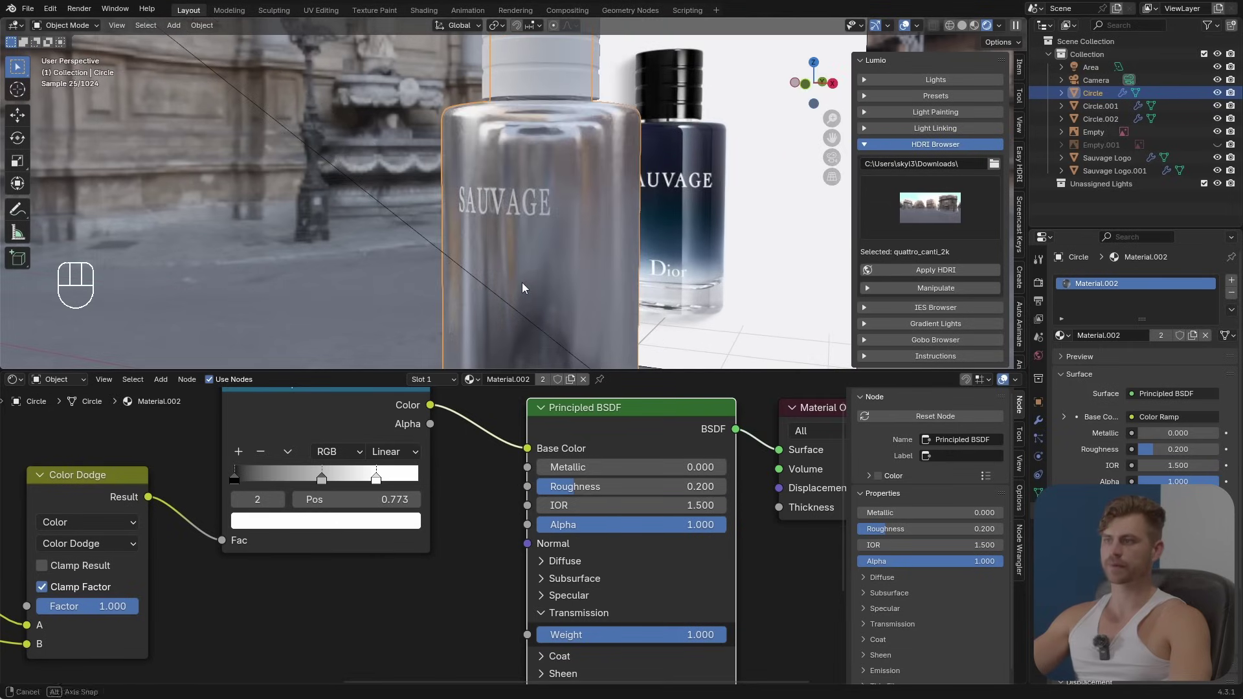
{"action": "middle_click_drag", "start_coordinate": [522, 282], "coordinate": [595, 224]}
{"action": "key", "text": "Tab"}
{"action": "key", "text": "ctrl+r"}
{"action": "key", "text": "Tab"}
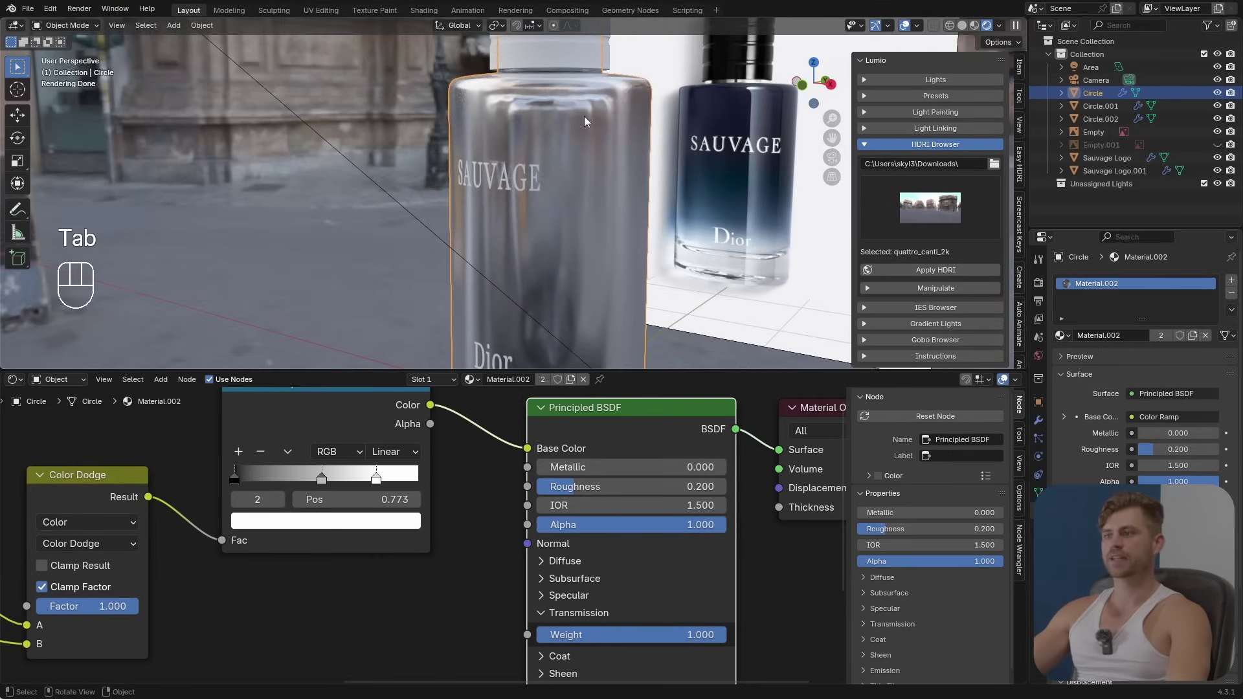
Step: Add a Solidify modifier to the bottle body (Circle)
{"action": "left_click", "coordinate": [1040, 422]}
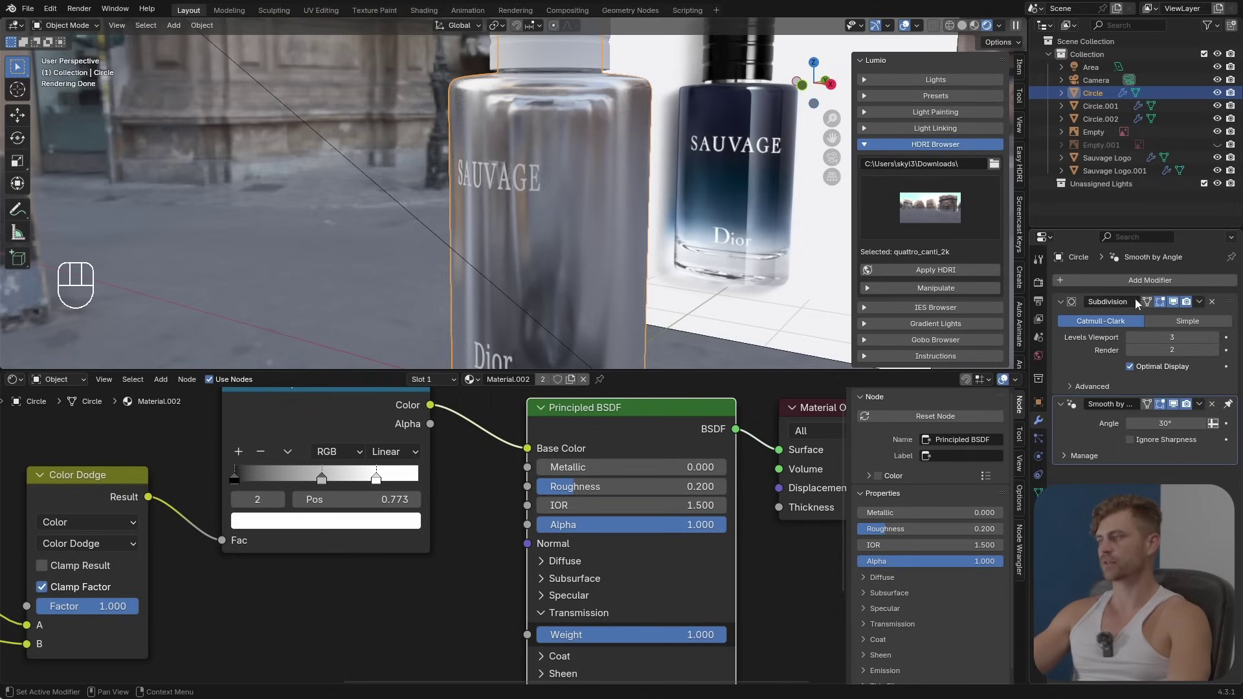
{"action": "left_click", "coordinate": [1152, 279]}
{"action": "type", "text": "solidif"}
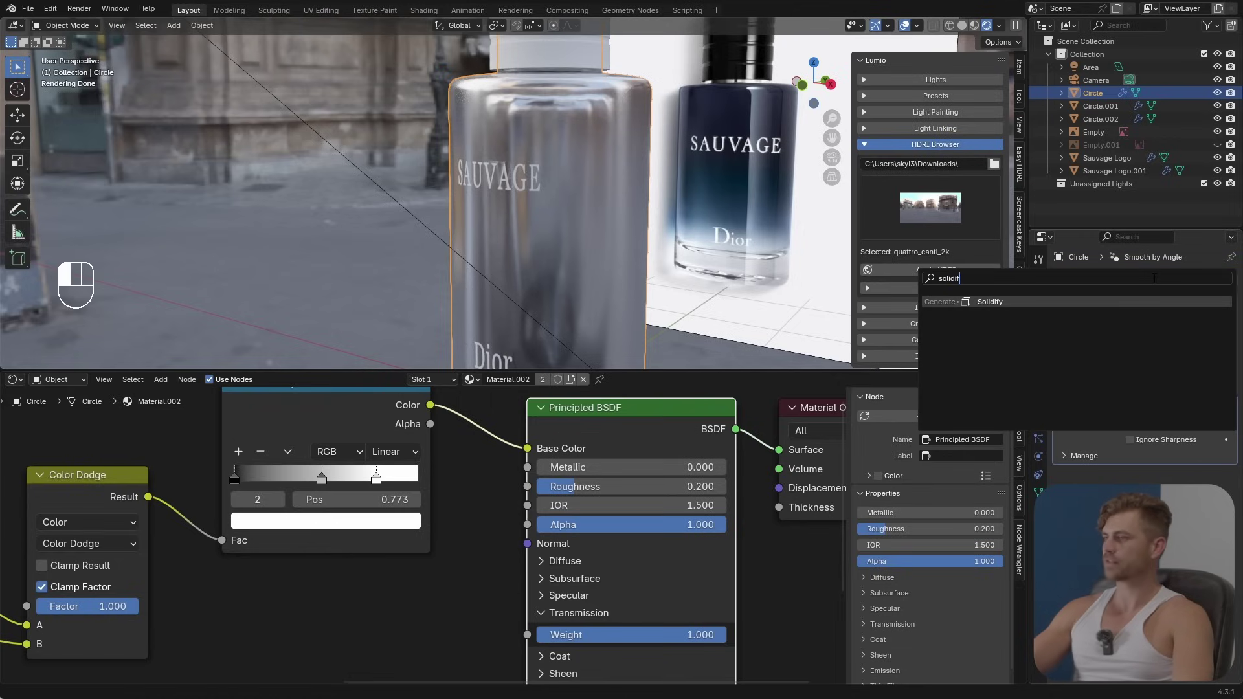
{"action": "key", "text": "Return"}
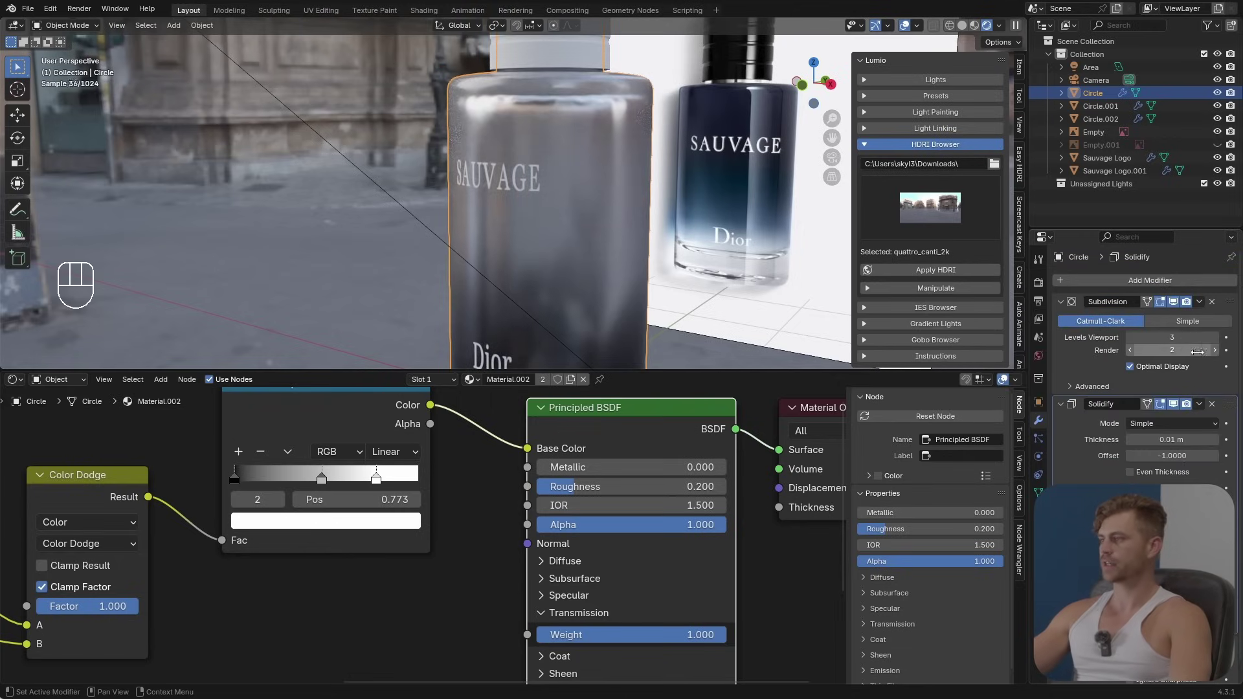
Step: Set the bottle body's Solidify thickness to -0.007 m, checking the wall in solid X-ray shading before returning to the rendered view
{"action": "left_click_drag", "start_coordinate": [1172, 439], "coordinate": [1152, 440], "text": "shift"}
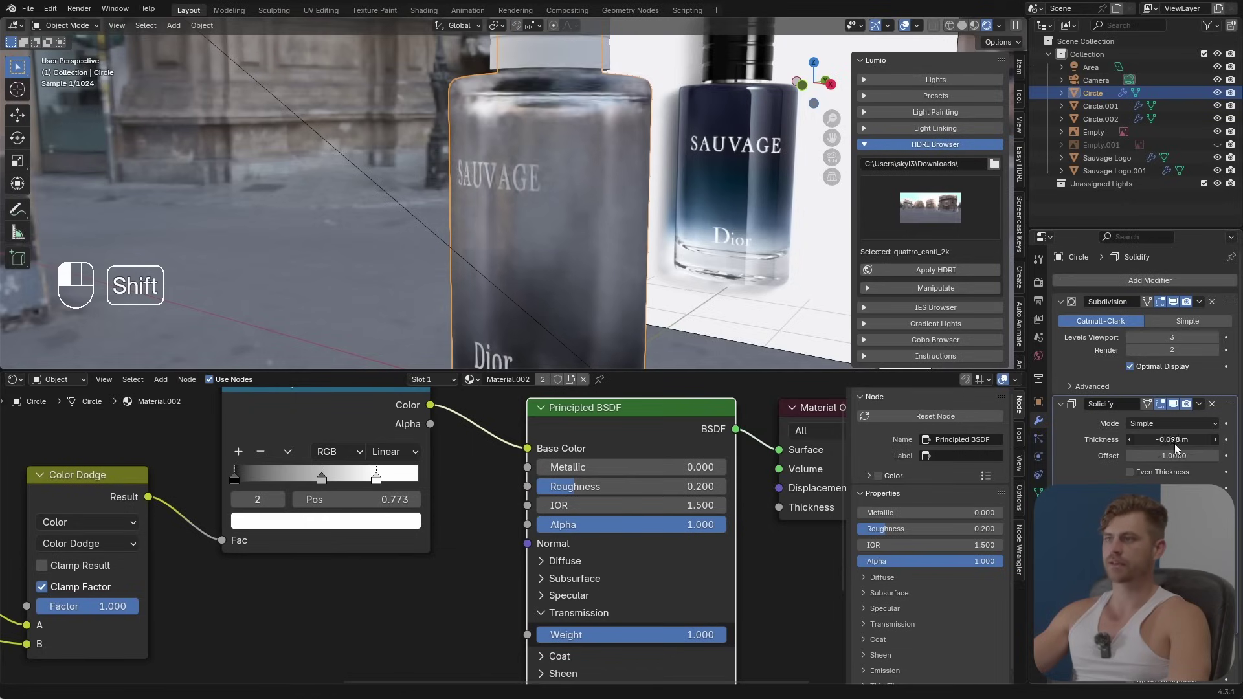
{"action": "key", "text": "alt+z"}
{"action": "scroll", "coordinate": [678, 233], "scroll_direction": "up", "scroll_amount": 2}
{"action": "key", "text": "alt+z"}
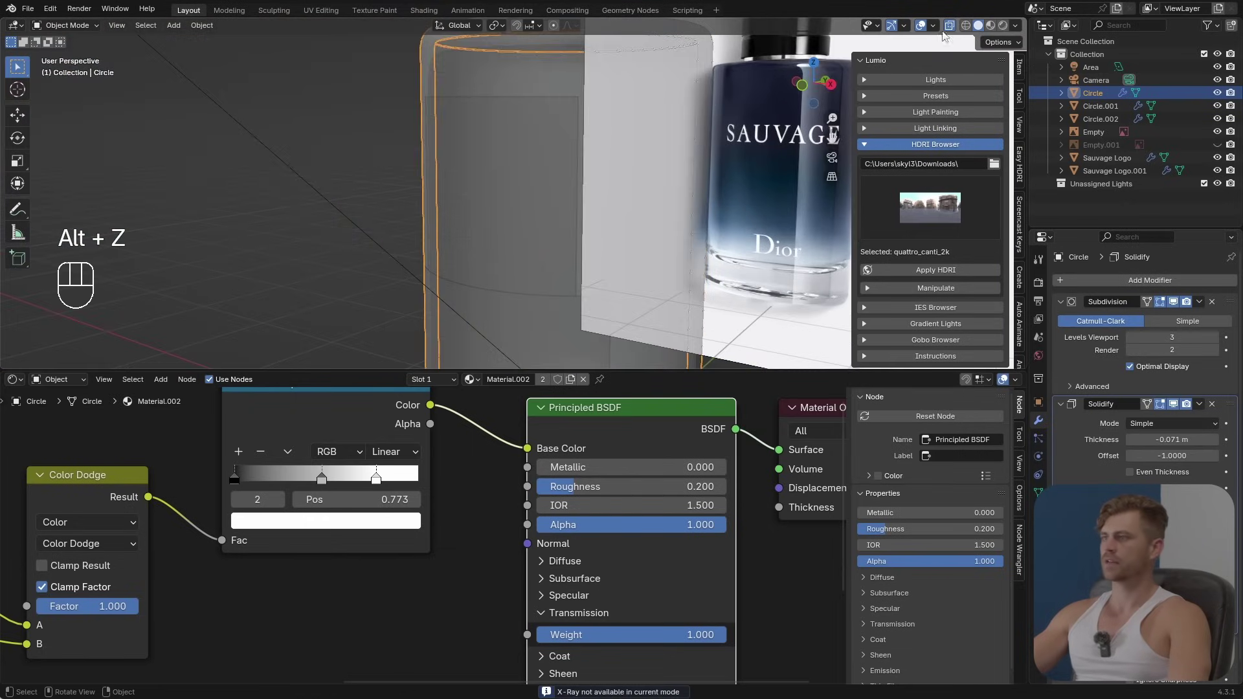
{"action": "scroll", "coordinate": [632, 253], "scroll_direction": "down", "scroll_amount": 4}
{"action": "key", "text": "shift+z"}
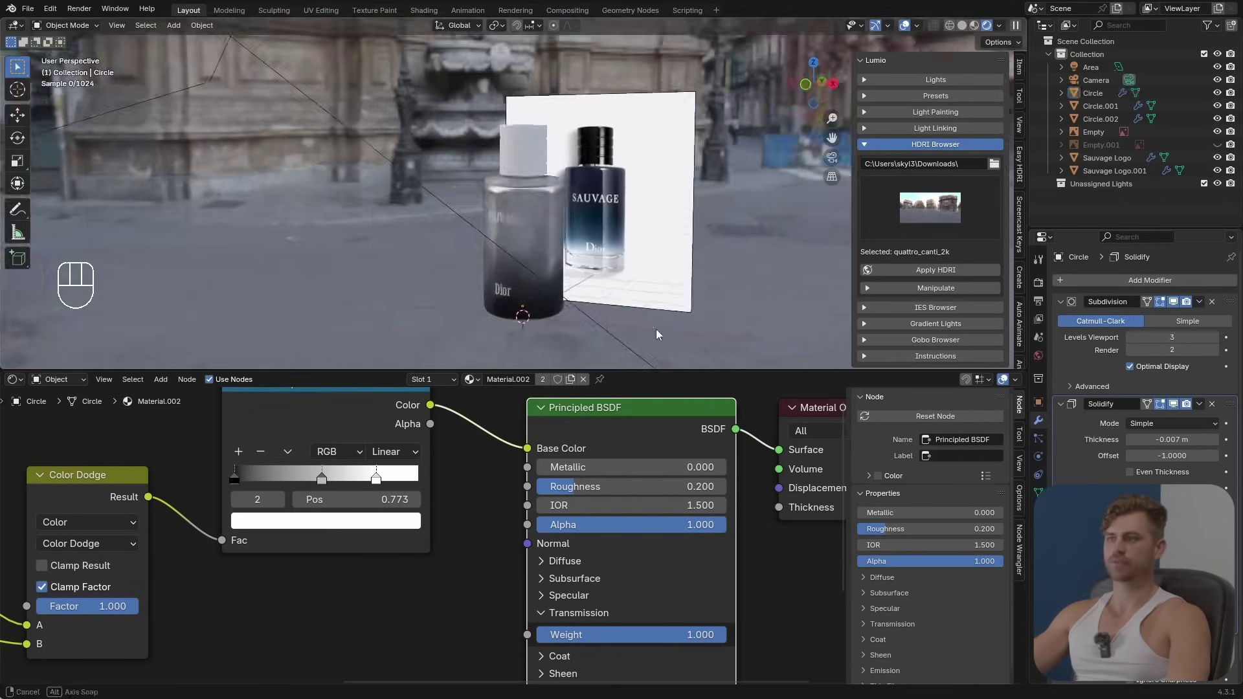
{"action": "scroll", "coordinate": [639, 285], "scroll_direction": "up", "scroll_amount": 5}
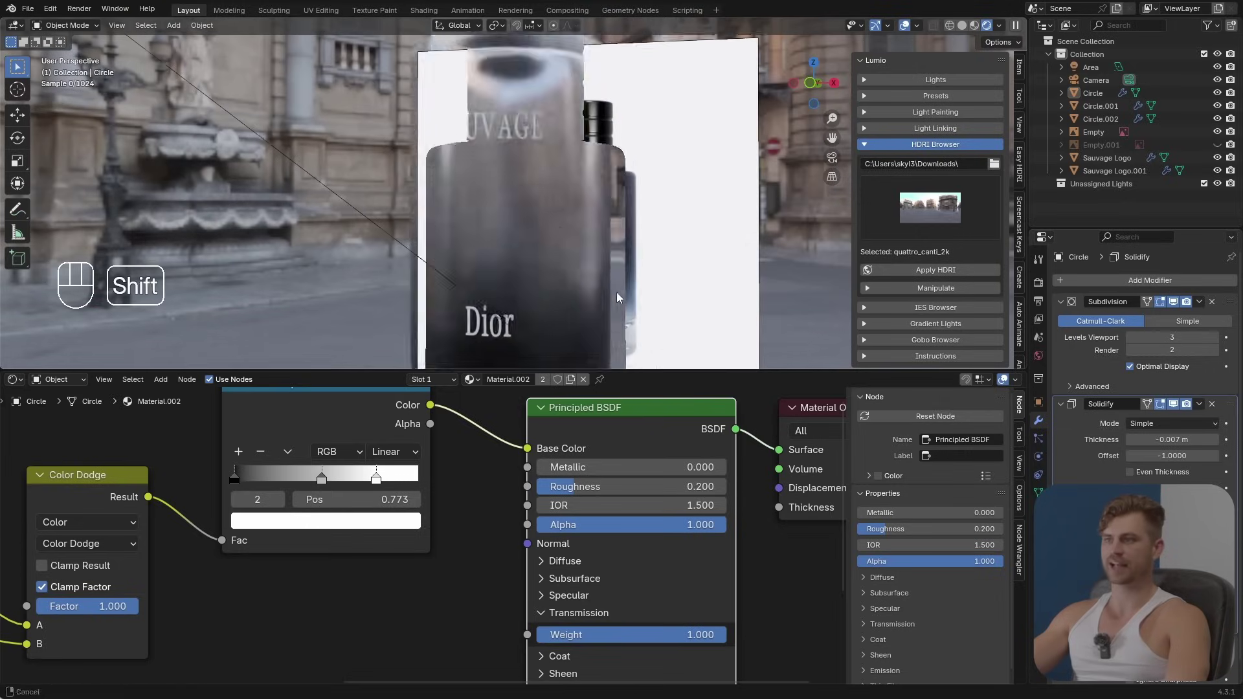
Step: Add a horizontal edge loop near the shoulder of the inner volume (Circle.002) and save the project
{"action": "left_click", "coordinate": [570, 213]}
{"action": "left_click", "coordinate": [570, 212]}
{"action": "middle_click_drag", "start_coordinate": [570, 213], "coordinate": [586, 255]}
{"action": "left_click", "coordinate": [518, 196]}
{"action": "key", "text": "g"}
{"action": "key", "text": "Tab"}
{"action": "key", "text": "ctrl+r"}
{"action": "left_click", "coordinate": [586, 255]}
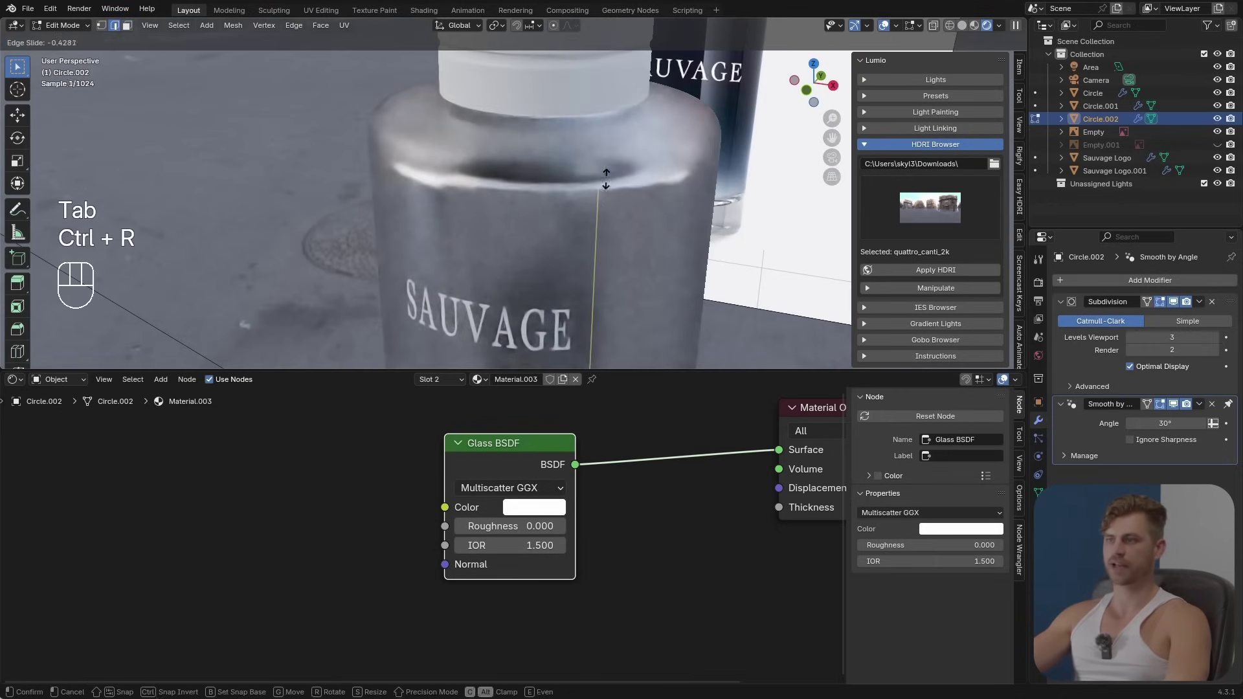
{"action": "left_click", "coordinate": [619, 204]}
{"action": "key", "text": "Tab"}
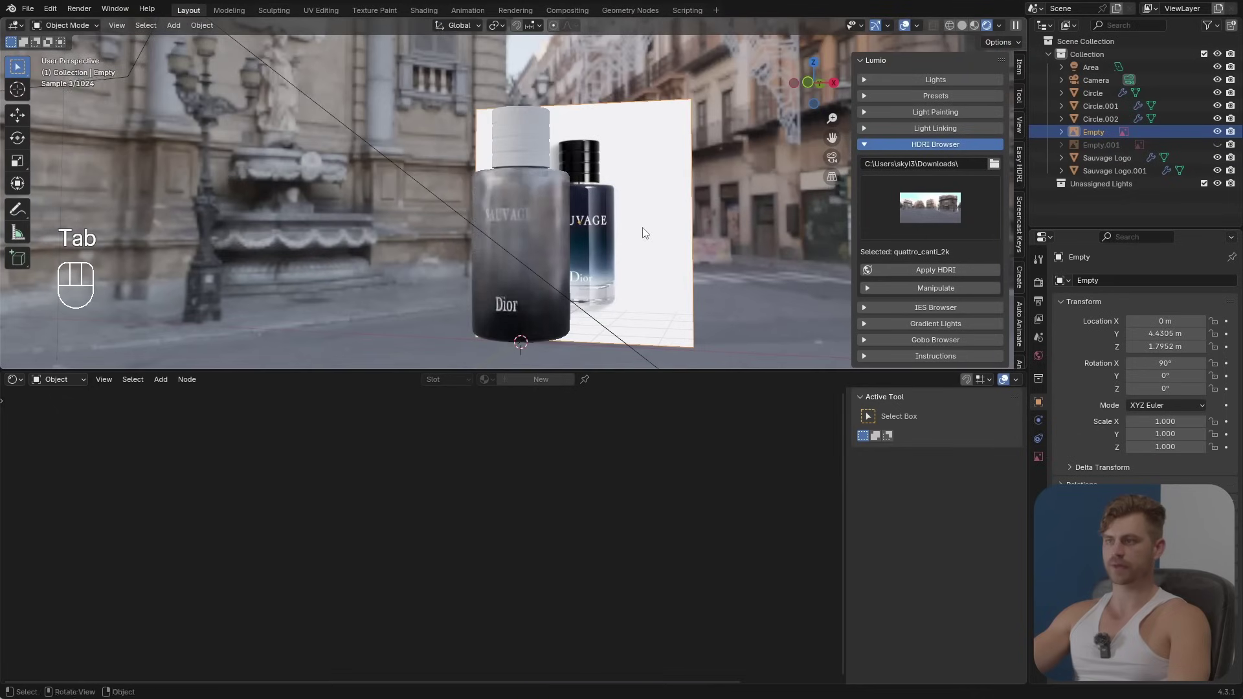
{"action": "key", "text": "ctrl+s"}
Step: Reverse the bottle body's Color Ramp, placing the white stop at 0.009, the gray stop at 0.618 and the black stop at 1.000
{"action": "middle_click_drag", "start_coordinate": [638, 265], "coordinate": [568, 251], "text": "shift"}
{"action": "left_click", "coordinate": [574, 248]}
{"action": "scroll", "coordinate": [574, 248], "scroll_direction": "up", "scroll_amount": 3}
{"action": "scroll", "coordinate": [580, 235], "scroll_direction": "down", "scroll_amount": 2}
{"action": "left_click", "coordinate": [526, 337]}
{"action": "left_click", "coordinate": [578, 208]}
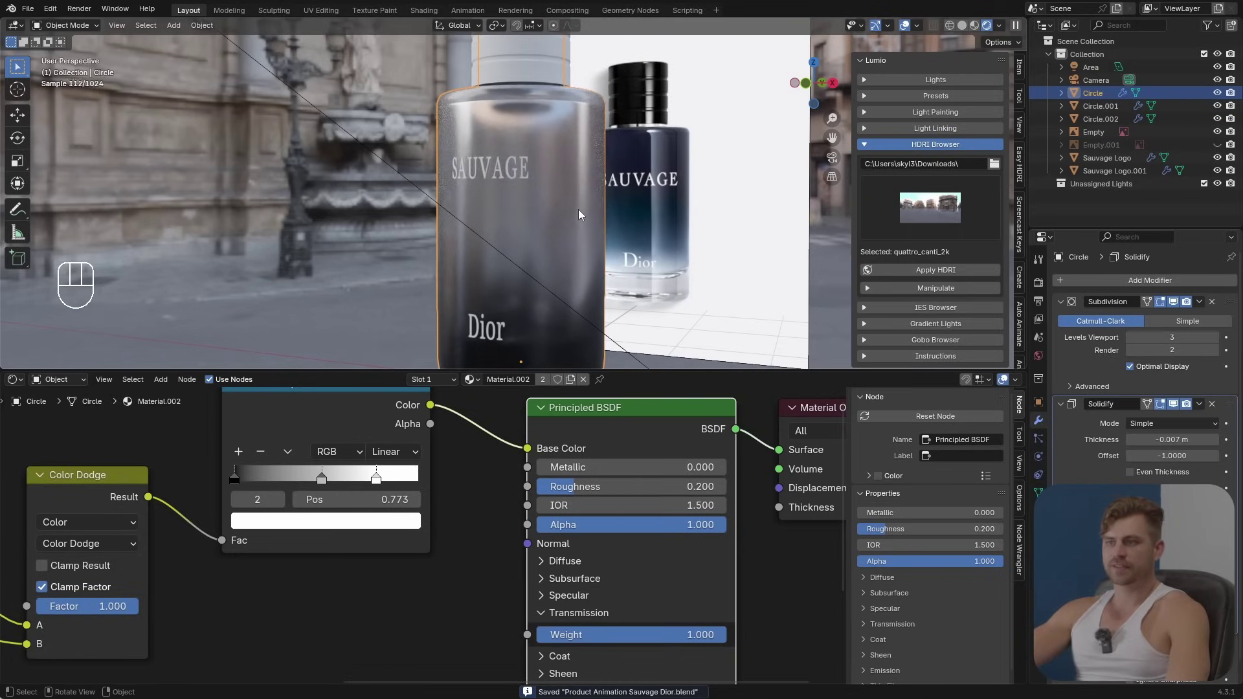
{"action": "left_click_drag", "start_coordinate": [236, 479], "coordinate": [424, 473]}
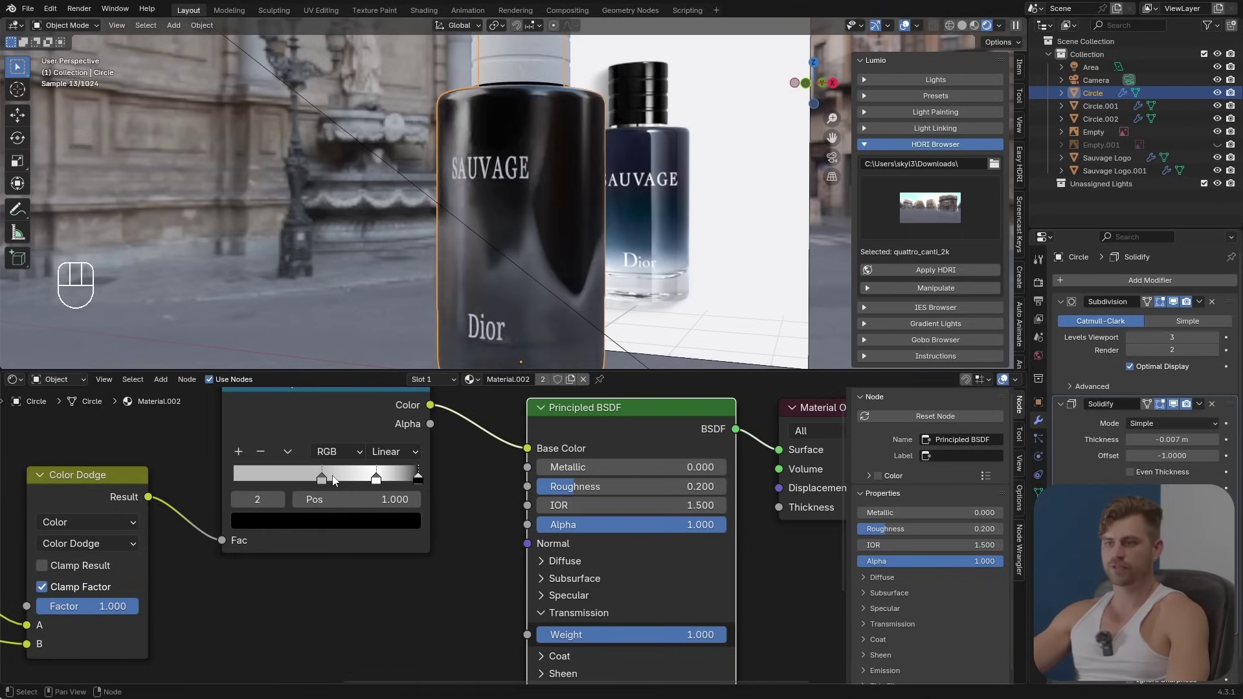
{"action": "left_click_drag", "start_coordinate": [322, 480], "coordinate": [157, 487]}
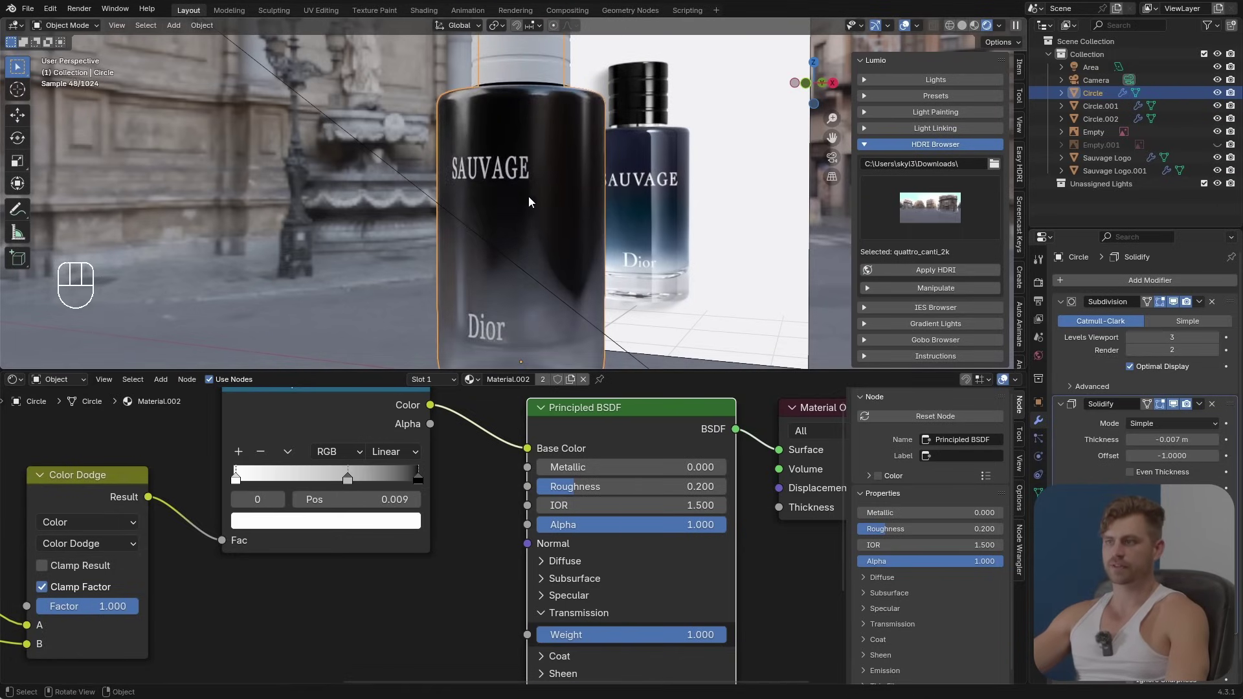
{"action": "middle_click_drag", "start_coordinate": [528, 201], "coordinate": [526, 211]}
Step: Change the Color Ramp's black end stop to a dark blue
{"action": "left_click", "coordinate": [418, 480]}
{"action": "left_click", "coordinate": [380, 523]}
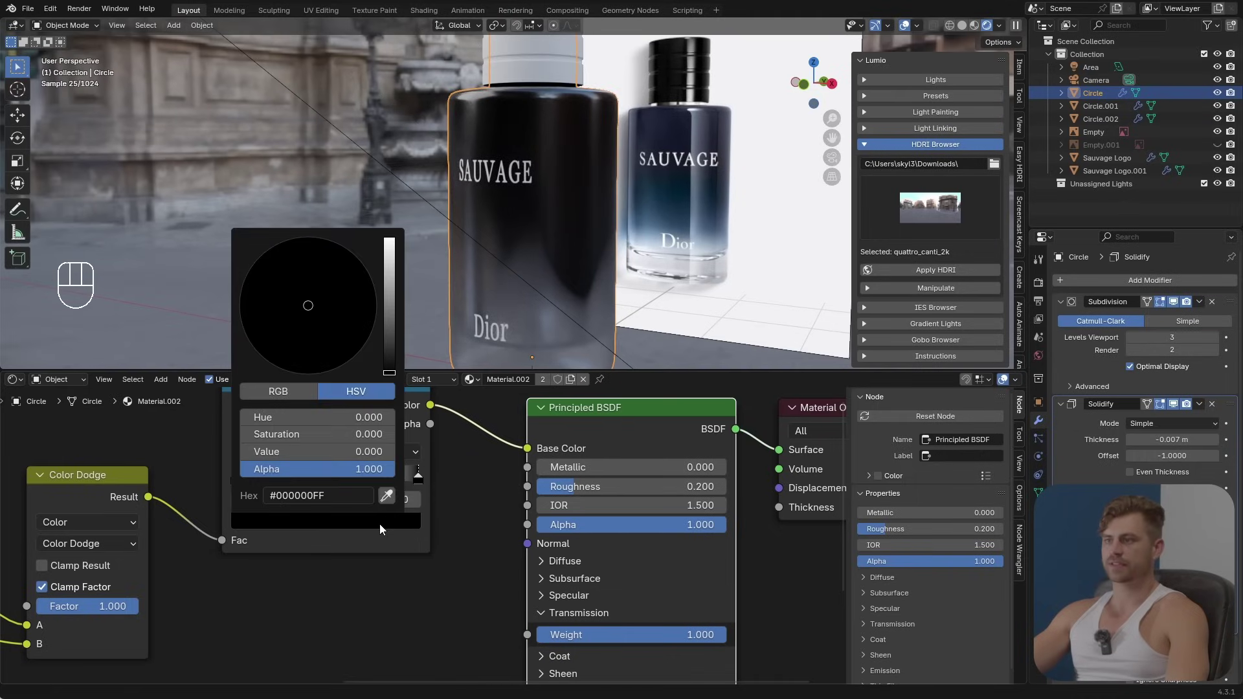
{"action": "left_click", "coordinate": [346, 248]}
{"action": "mouse_move", "coordinate": [393, 345]}
{"action": "left_mouse_down"}
{"action": "mouse_move", "coordinate": [389, 358]}
{"action": "mouse_move", "coordinate": [389, 302]}
{"action": "left_mouse_up"}
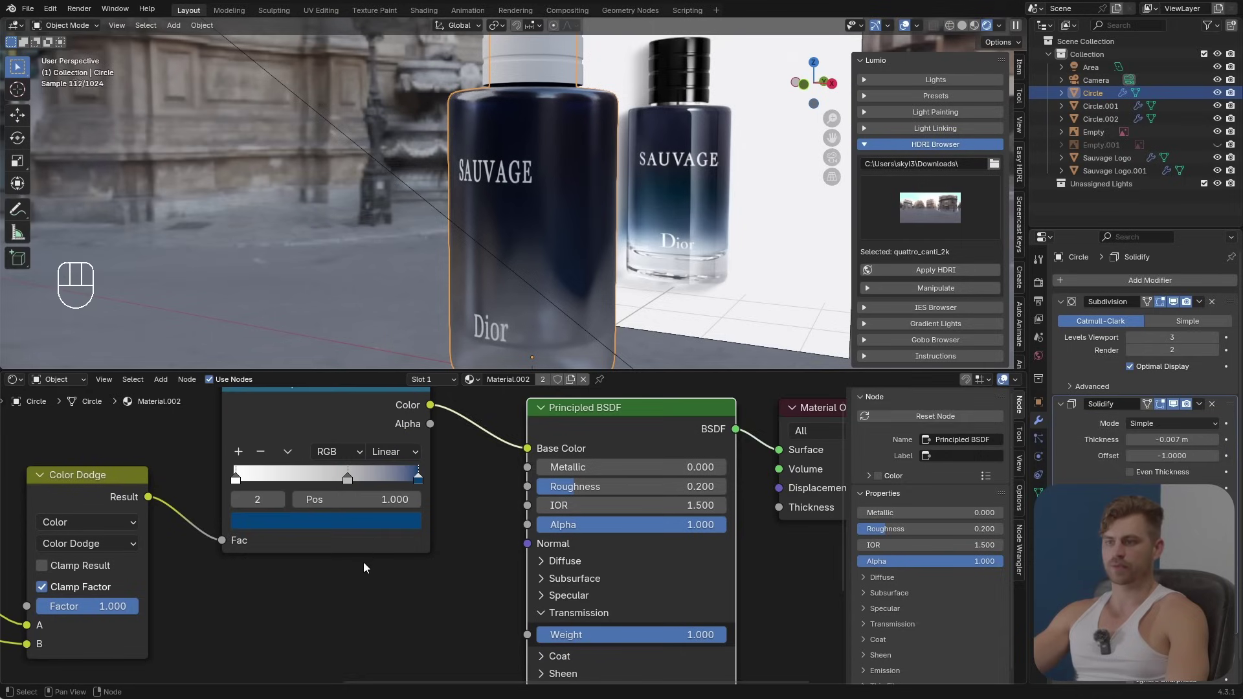
Step: Change the Color Ramp's gray middle stop to a saturated teal blue
{"action": "left_click", "coordinate": [349, 480]}
{"action": "left_click", "coordinate": [383, 521]}
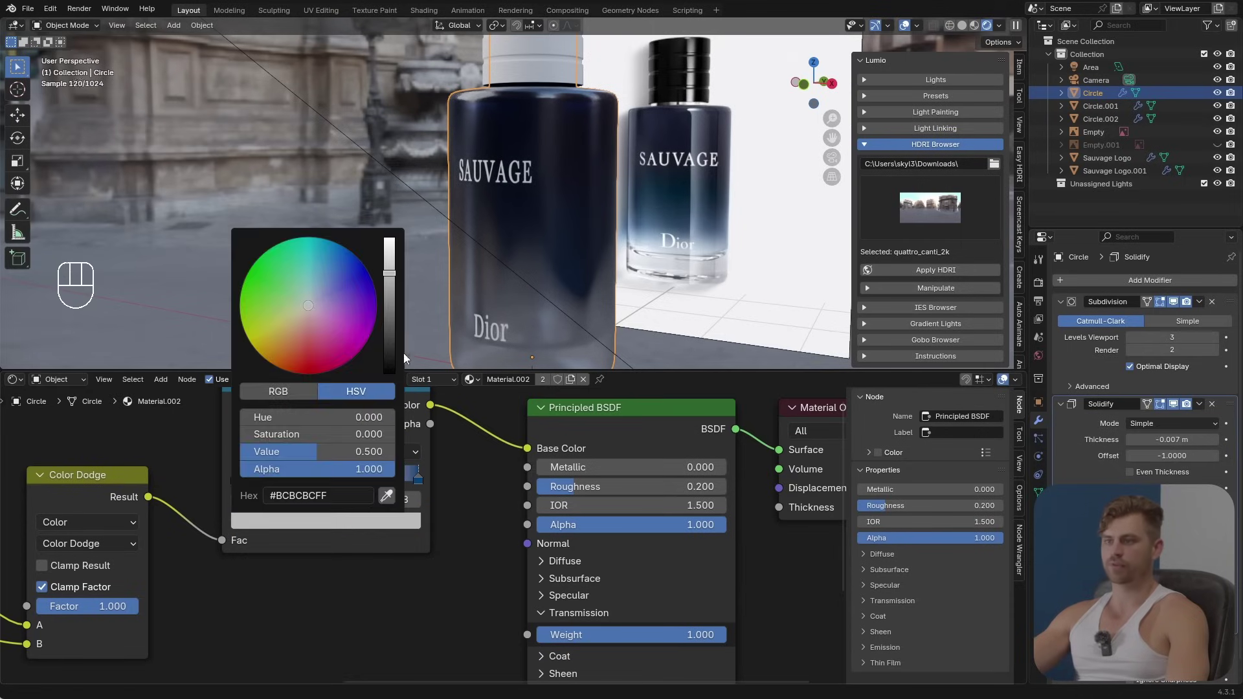
{"action": "mouse_move", "coordinate": [389, 273]}
{"action": "left_mouse_down"}
{"action": "mouse_move", "coordinate": [397, 265]}
{"action": "mouse_move", "coordinate": [342, 245]}
{"action": "mouse_move", "coordinate": [360, 264]}
{"action": "mouse_move", "coordinate": [337, 243]}
{"action": "left_mouse_up"}
{"action": "left_click", "coordinate": [351, 252]}
{"action": "left_click", "coordinate": [349, 520]}
{"action": "scroll", "coordinate": [358, 259], "scroll_direction": "down", "scroll_amount": 5}
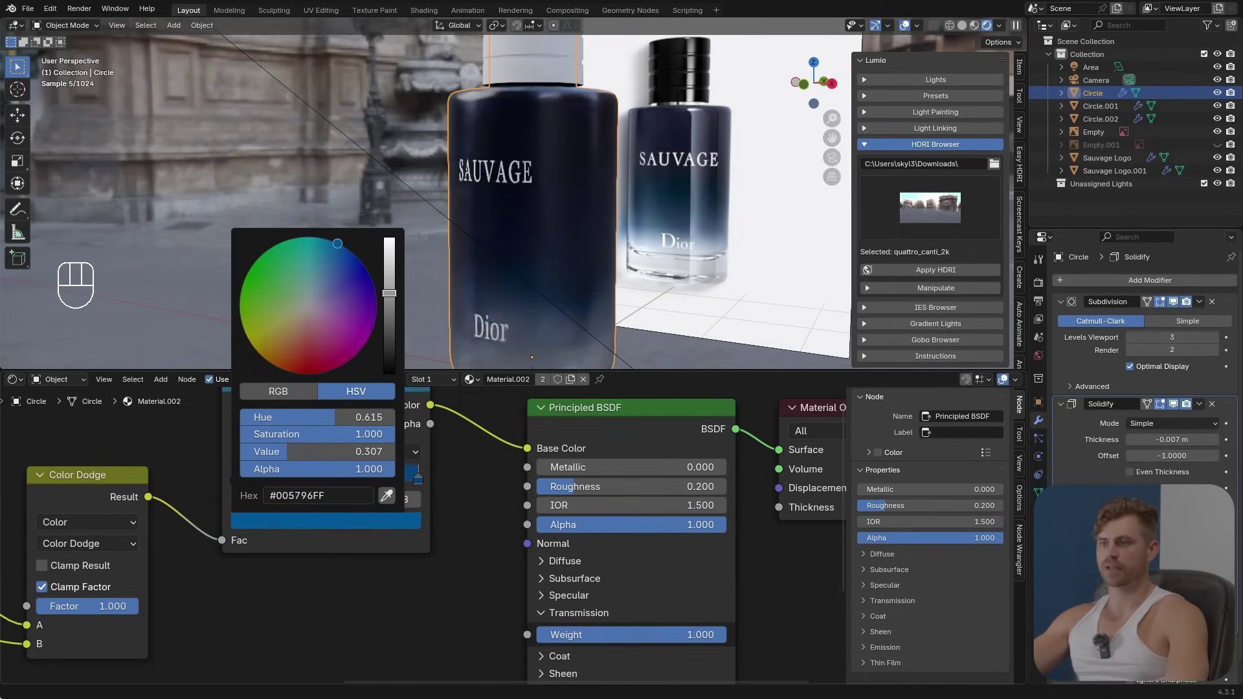
{"action": "mouse_move", "coordinate": [390, 296]}
{"action": "left_mouse_down"}
{"action": "mouse_move", "coordinate": [389, 273]}
{"action": "mouse_move", "coordinate": [335, 242]}
{"action": "left_mouse_up"}
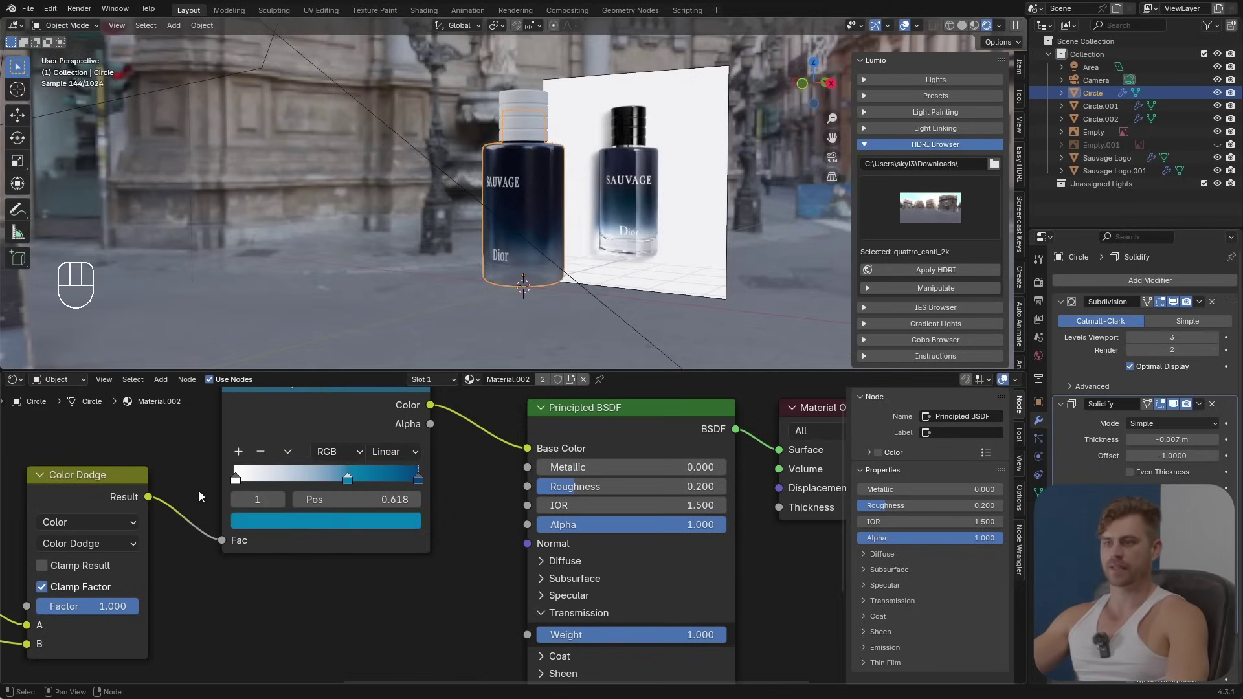
Step: Rearrange the Color Ramp with the white stop slightly further in, the teal stop at 0.805 and an additional teal stop at 0.486
{"action": "left_click", "coordinate": [237, 478]}
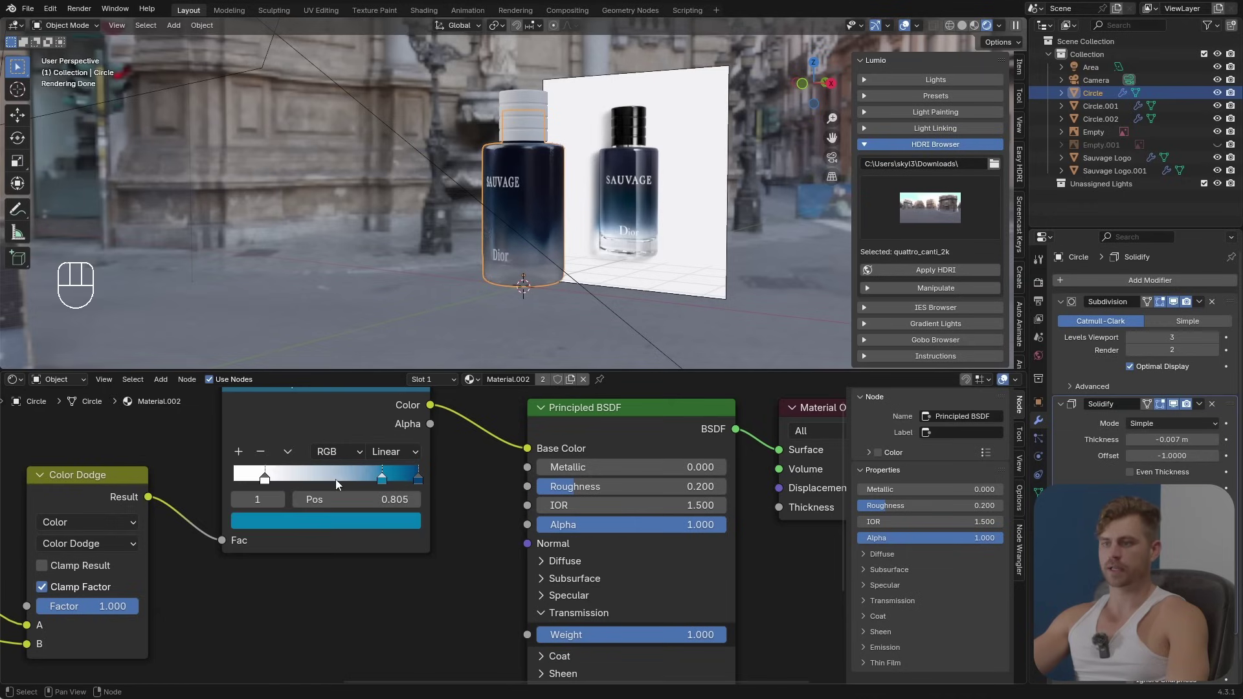
{"action": "left_click", "coordinate": [265, 477]}
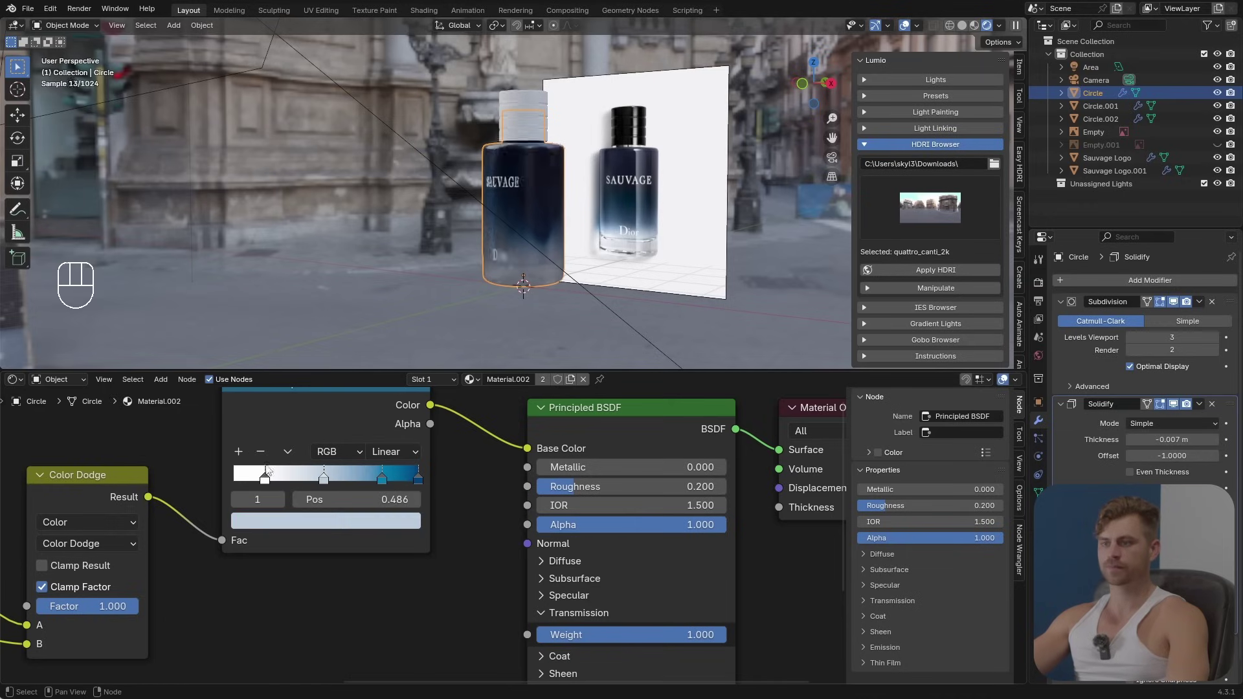
{"action": "left_click", "coordinate": [373, 520]}
{"action": "left_click_drag", "start_coordinate": [322, 266], "coordinate": [330, 254]}
{"action": "scroll", "coordinate": [560, 261], "scroll_direction": "up", "scroll_amount": 5}
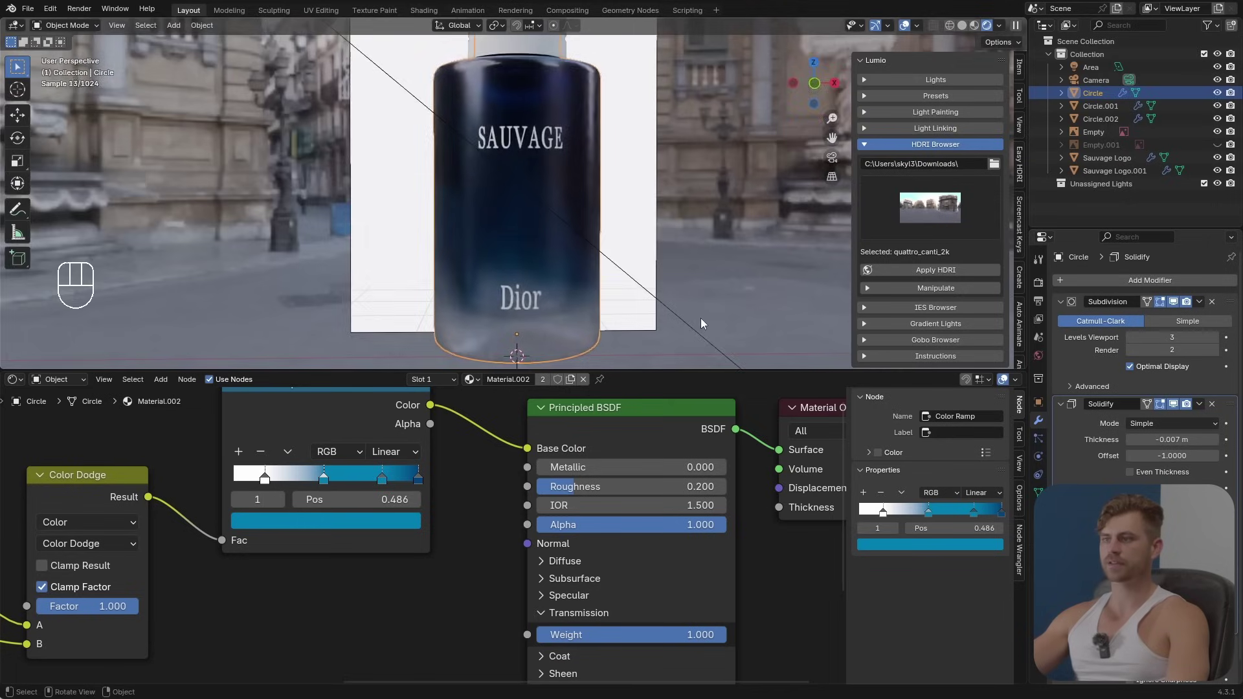
{"action": "scroll", "coordinate": [701, 317], "scroll_direction": "down", "scroll_amount": 4}
Step: Save the project file
{"action": "key", "text": "ctrl+s"}
{"action": "middle_click_drag", "start_coordinate": [653, 322], "coordinate": [626, 322]}
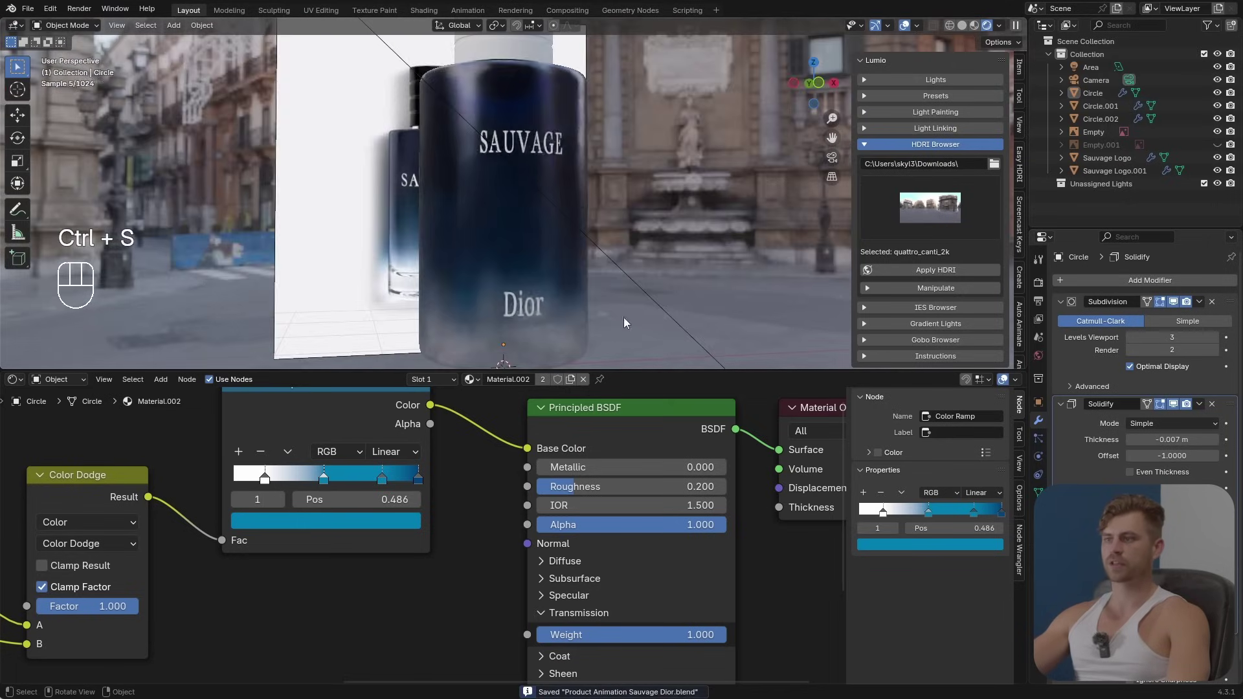
{"action": "mouse_move", "coordinate": [507, 272]}
{"action": "middle_mouse_down"}
{"action": "mouse_move", "coordinate": [453, 286]}
{"action": "mouse_move", "coordinate": [515, 227]}
{"action": "mouse_move", "coordinate": [500, 296]}
{"action": "mouse_move", "coordinate": [522, 278]}
{"action": "middle_mouse_up"}
{"action": "key", "text": "ctrl+s"}
Step: Widen the Sauvage logo plane along its local X axis by a factor of about 1.4
{"action": "left_click", "coordinate": [522, 279]}
{"action": "scroll", "coordinate": [522, 278], "scroll_direction": "up", "scroll_amount": 5}
{"action": "key", "text": "s"}
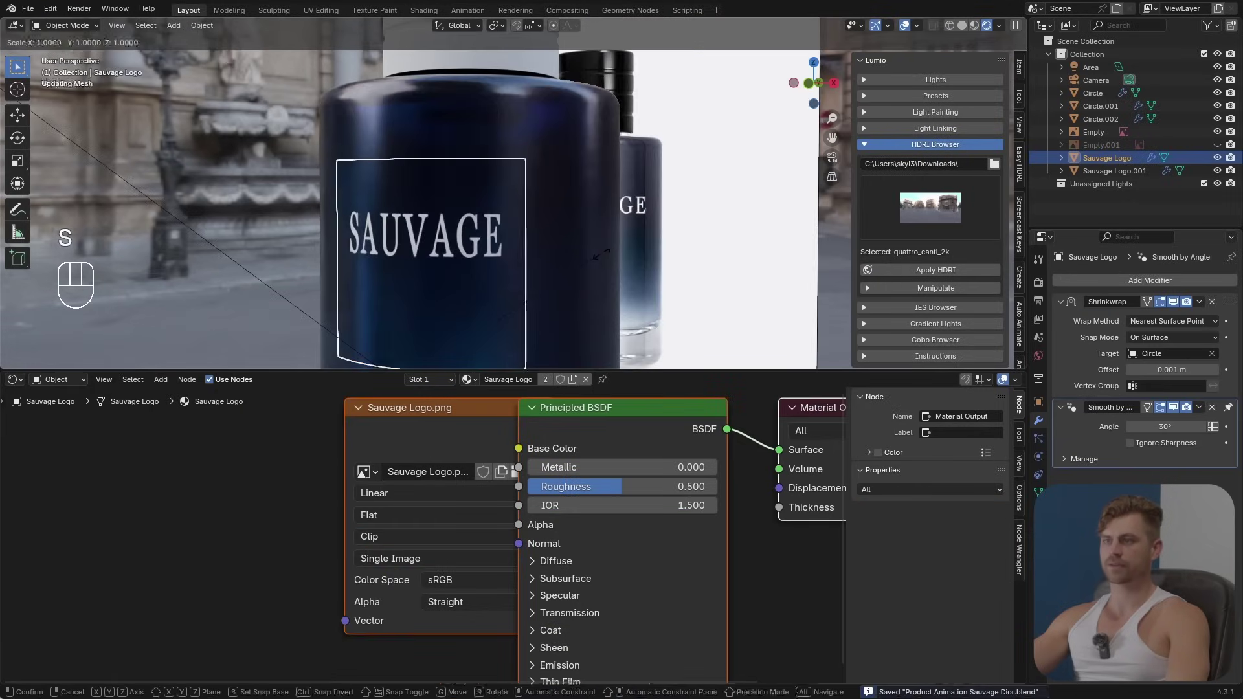
{"action": "key", "text": "x"}
{"action": "key", "text": "x"}
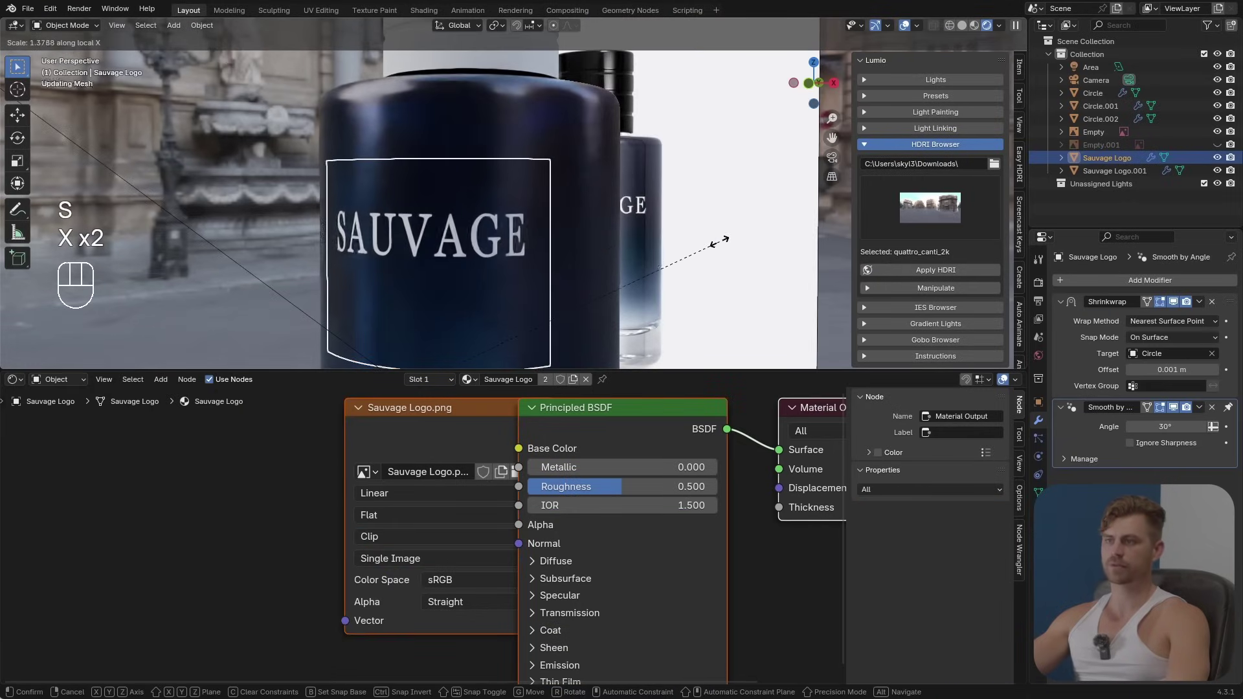
{"action": "left_click", "coordinate": [734, 238]}
{"action": "scroll", "coordinate": [727, 250], "scroll_direction": "down", "scroll_amount": 4}
Step: Widen the Dior logo plane (Sauvage Logo.001) along its local X axis
{"action": "left_click", "coordinate": [712, 282]}
{"action": "middle_click_drag", "start_coordinate": [710, 282], "coordinate": [654, 272]}
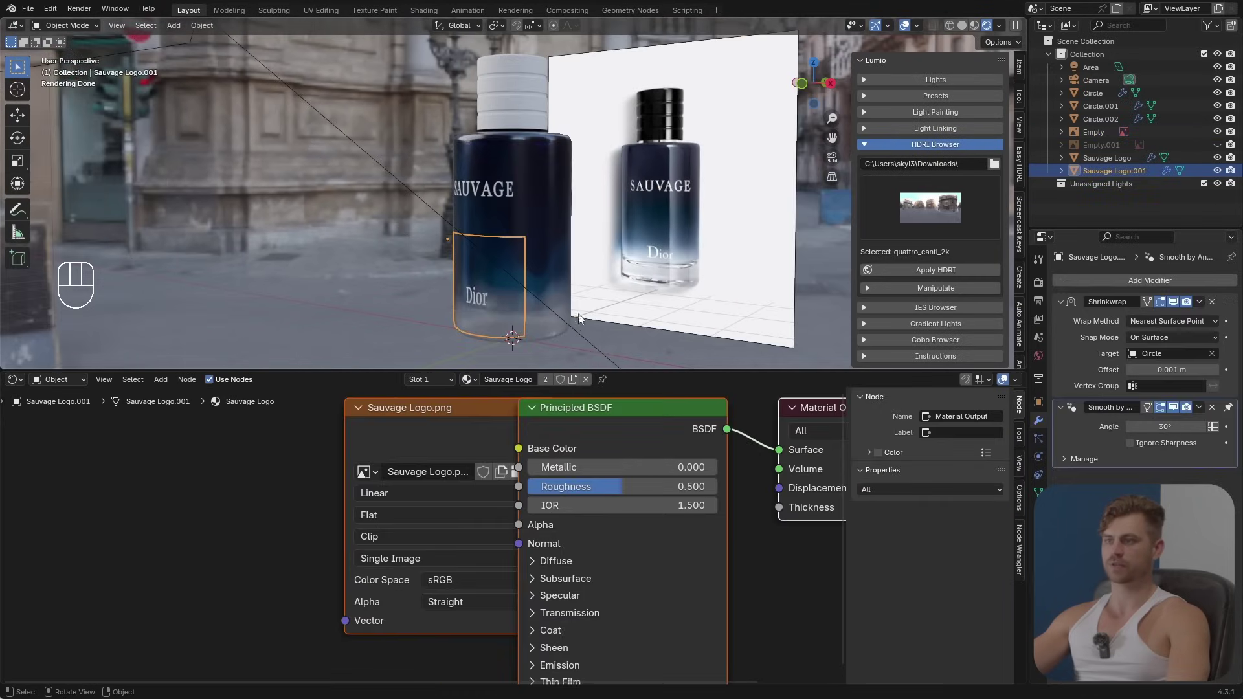
{"action": "key", "text": "s"}
{"action": "key", "text": "x"}
{"action": "key", "text": "x"}
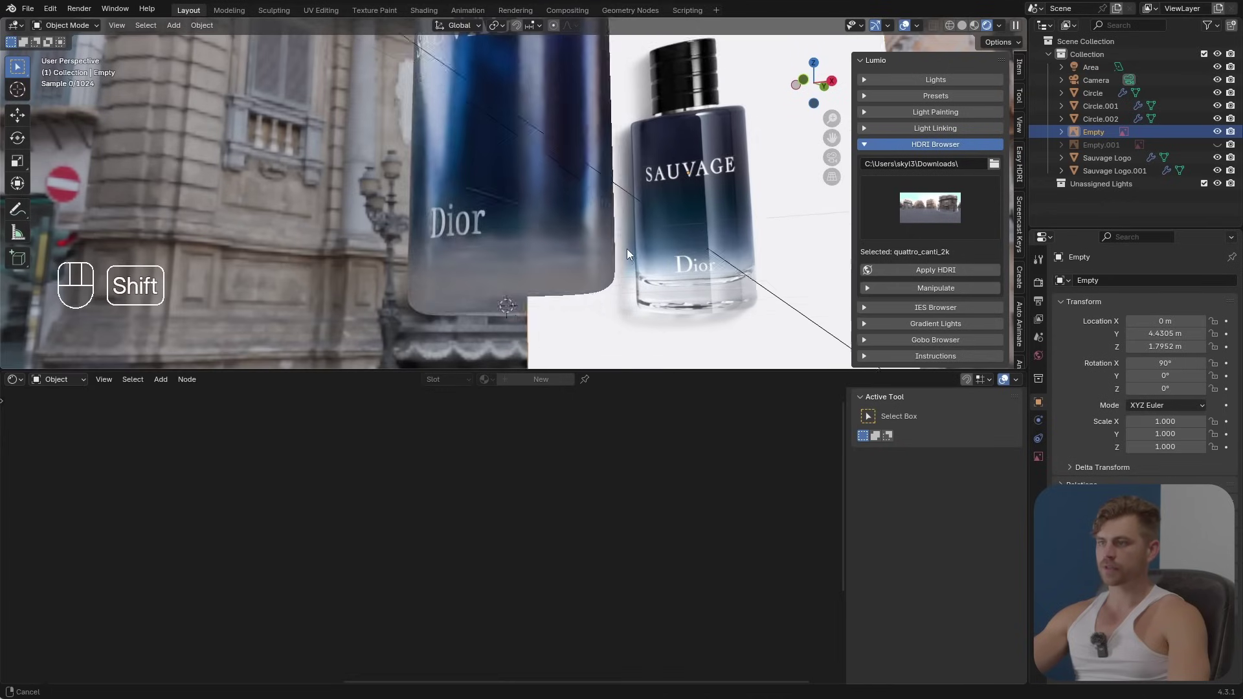
Step: Examine the bottle body's clear base and its mesh up close against the reference image
{"action": "scroll", "coordinate": [627, 255], "scroll_direction": "up", "scroll_amount": 4}
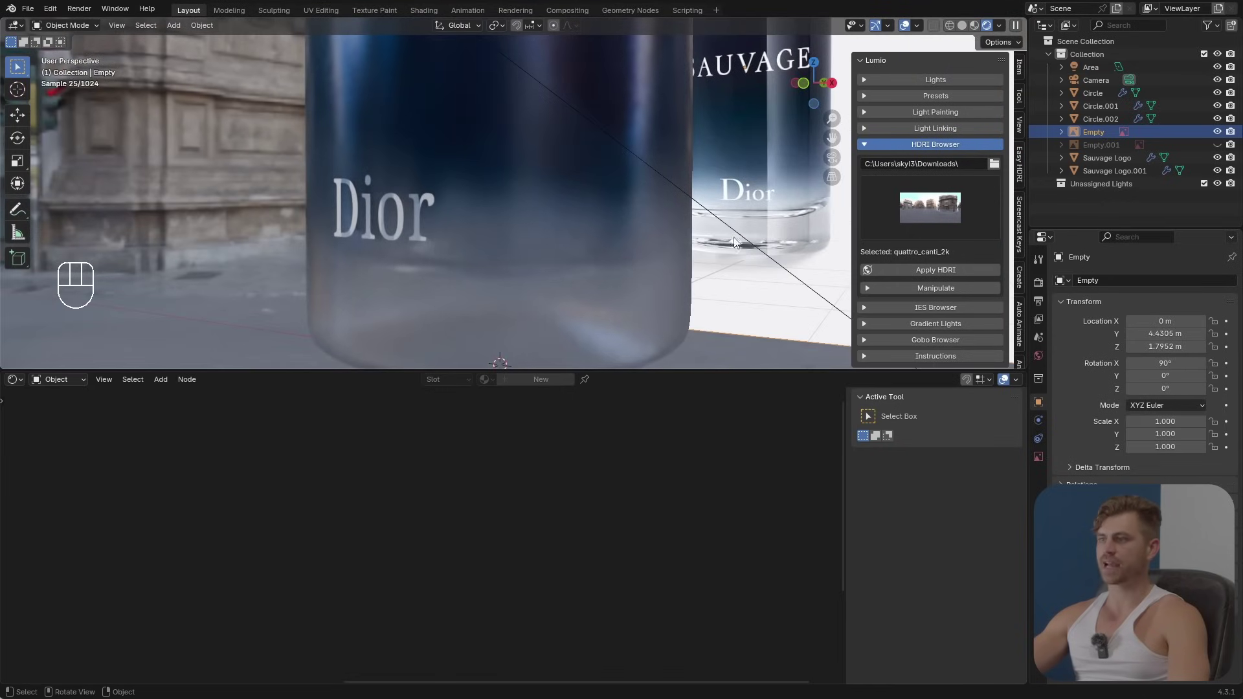
{"action": "left_click", "coordinate": [600, 284]}
{"action": "key", "text": "KP_Decimal"}
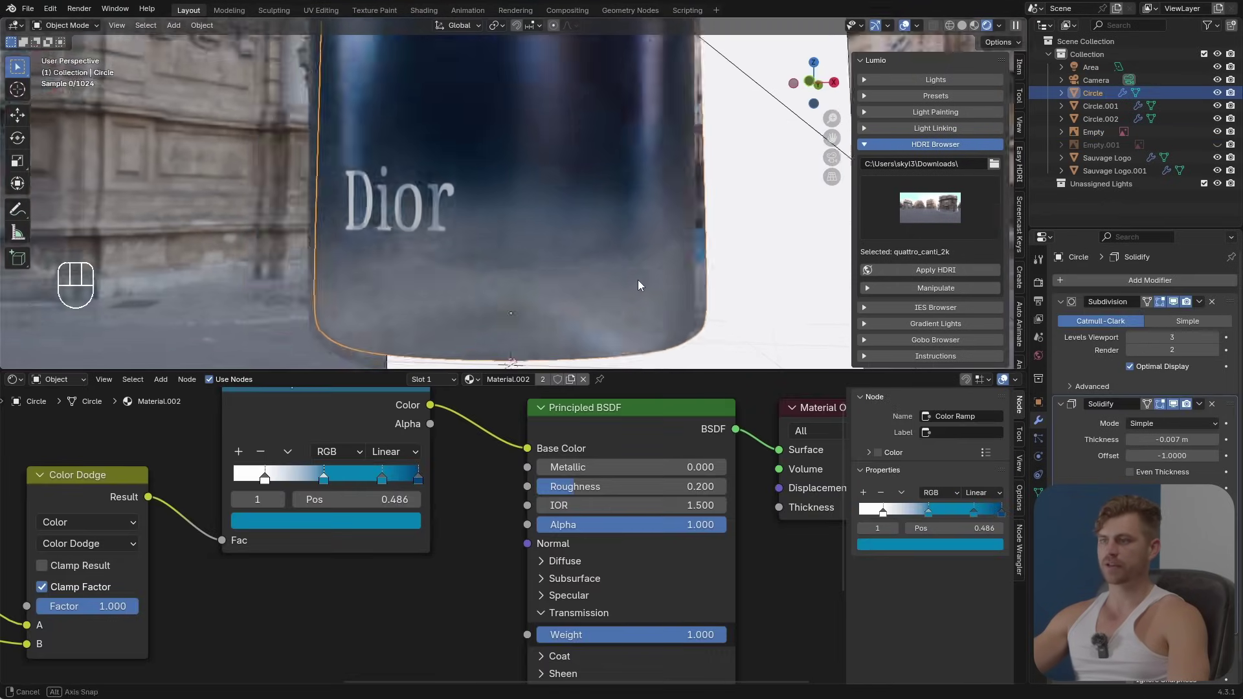
{"action": "key", "text": "Tab"}
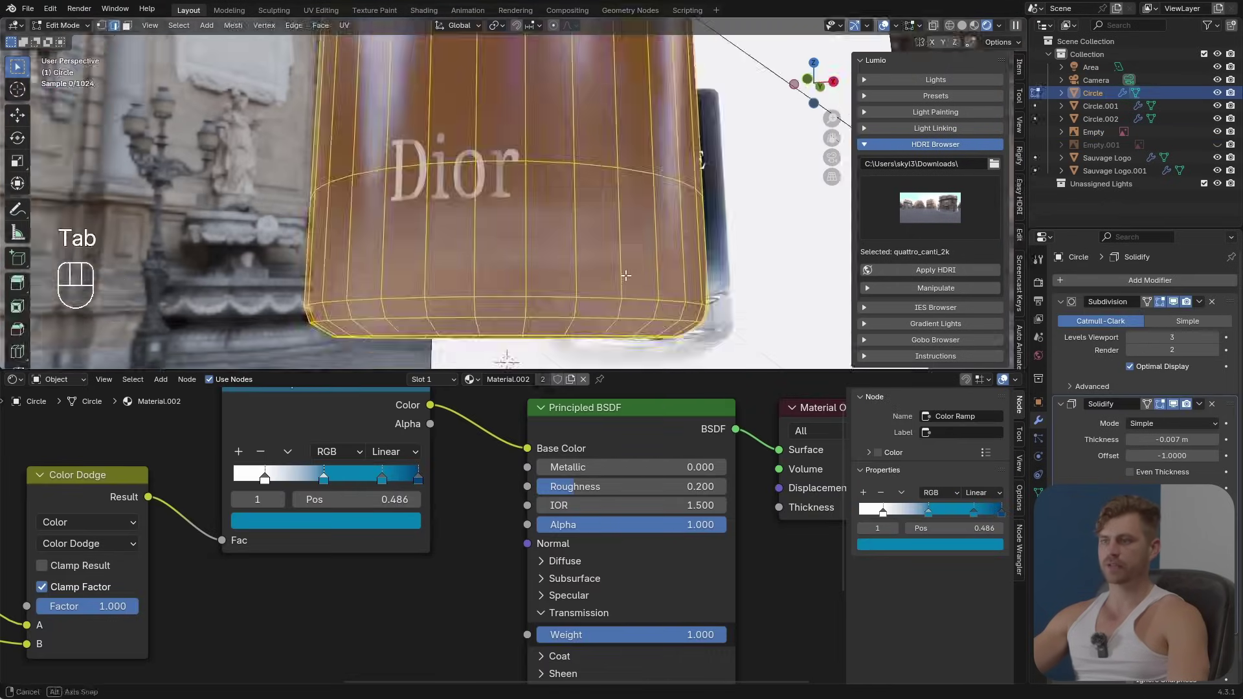
{"action": "key", "text": "Tab"}
{"action": "middle_click_drag", "start_coordinate": [624, 274], "coordinate": [615, 250]}
{"action": "middle_click_drag", "start_coordinate": [545, 270], "coordinate": [527, 255]}
{"action": "scroll", "coordinate": [492, 491], "scroll_direction": "down", "scroll_amount": 2}
Step: Move the Material Output farther from the bottle body's Principled BSDF and add a Glass BSDF node above that shader
{"action": "middle_click_drag", "start_coordinate": [492, 490], "coordinate": [369, 549]}
{"action": "left_click", "coordinate": [547, 518]}
{"action": "key", "text": "g"}
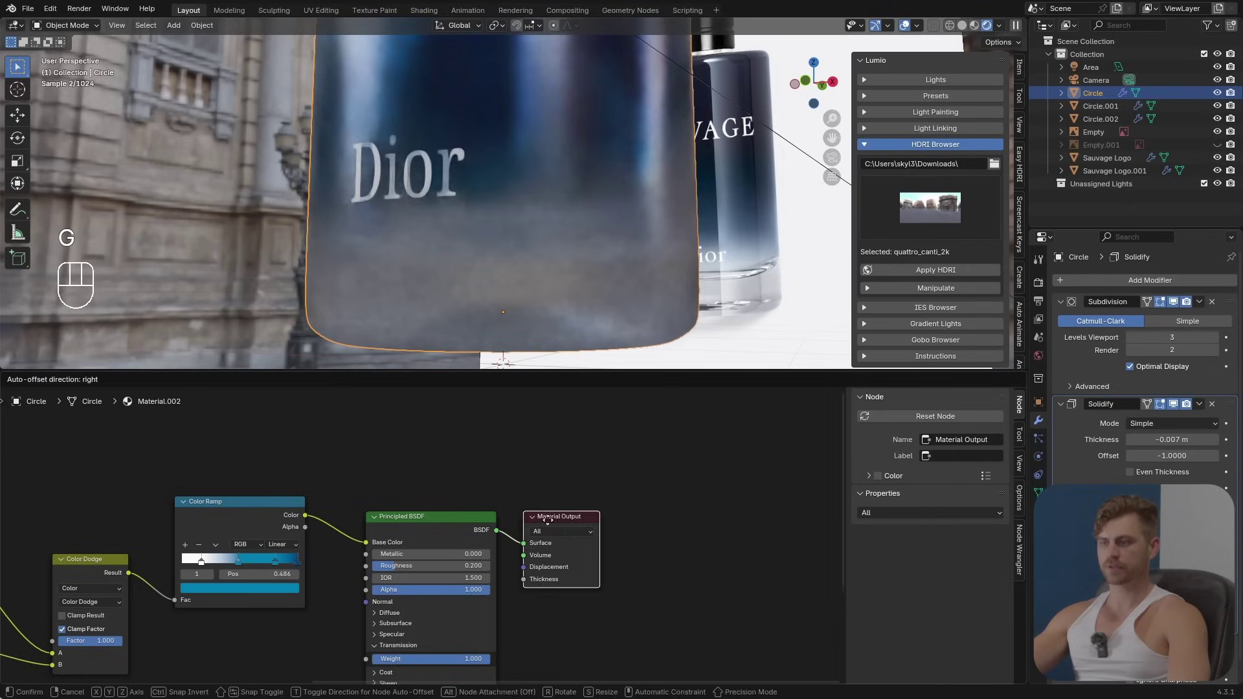
{"action": "left_click", "coordinate": [746, 475]}
{"action": "middle_click_drag", "start_coordinate": [500, 457], "coordinate": [483, 515]}
{"action": "type", "text": "glass"}
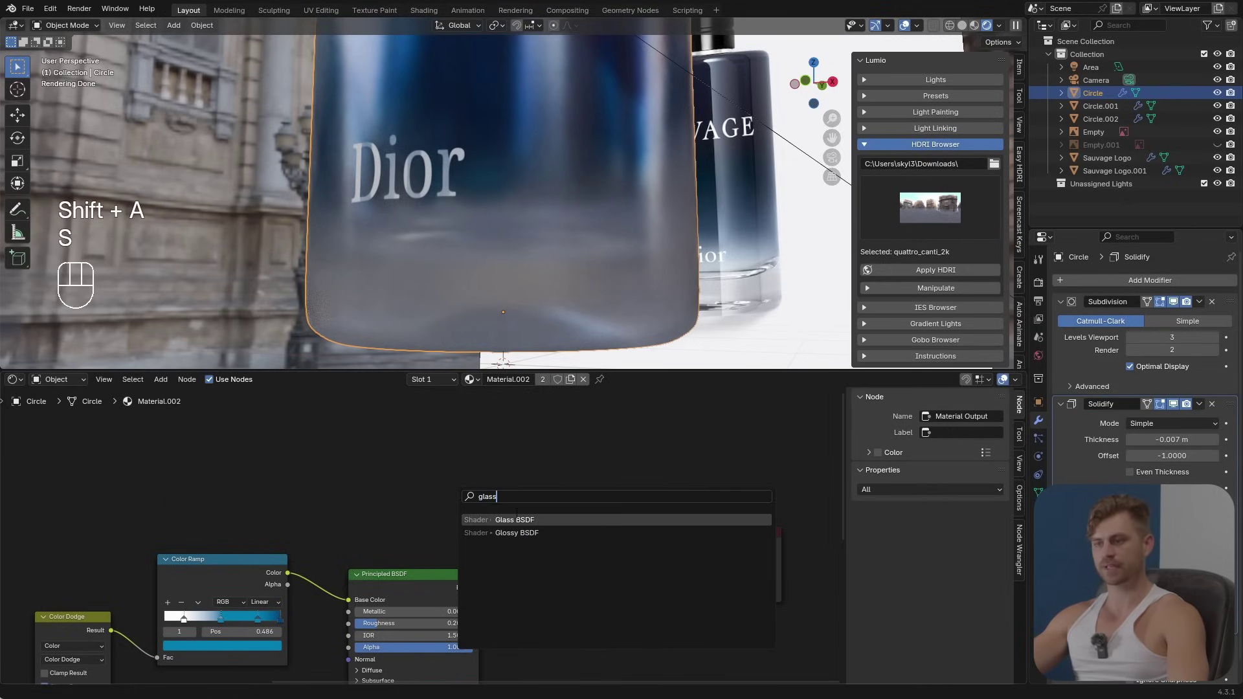
{"action": "key", "text": "Return"}
{"action": "left_click", "coordinate": [398, 443]}
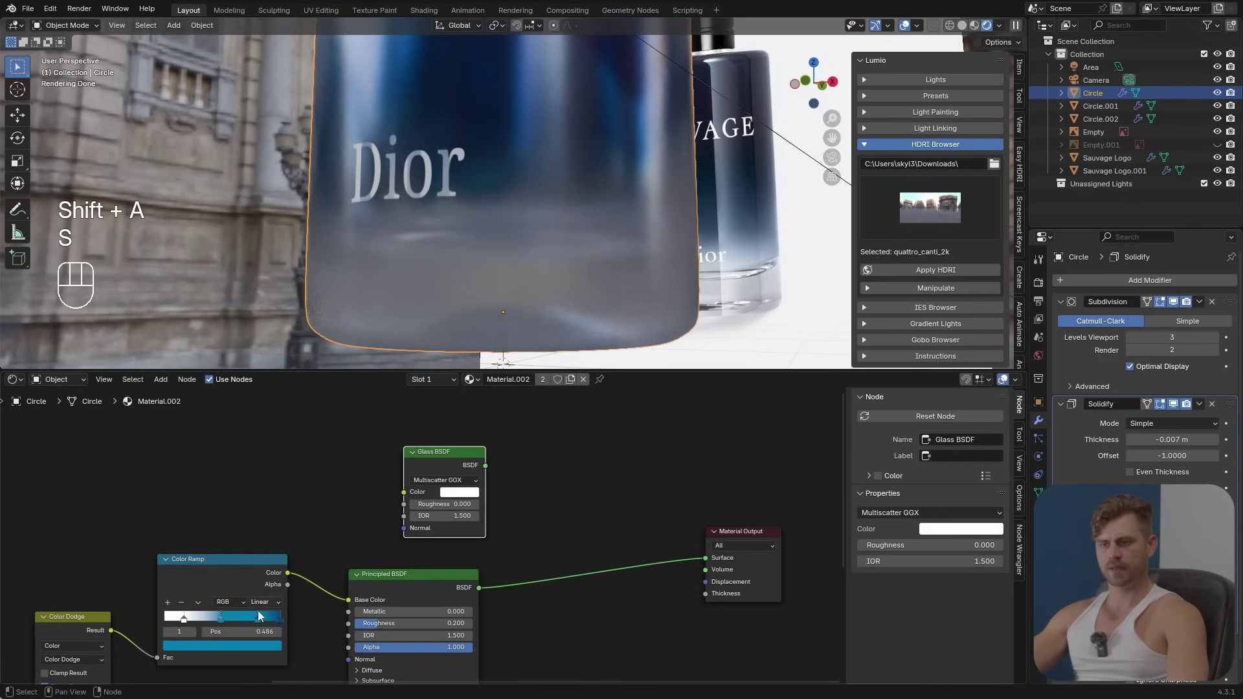
Step: Duplicate the Color Ramp with its Color Dodge input link kept and place the copy above the original
{"action": "middle_click_drag", "start_coordinate": [263, 551], "coordinate": [487, 533]}
{"action": "left_click", "coordinate": [487, 570]}
{"action": "key", "text": "shift+ctrl+d"}
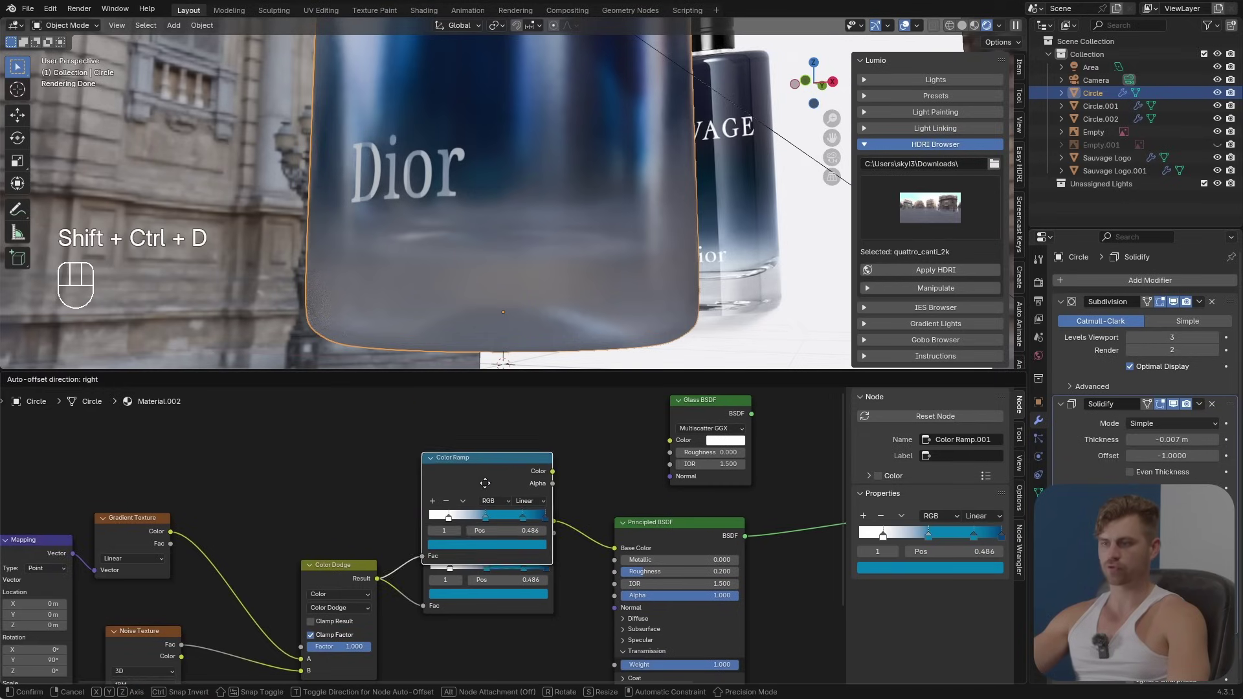
{"action": "left_click", "coordinate": [487, 417]}
{"action": "middle_click_drag", "start_coordinate": [487, 417], "coordinate": [477, 472]}
{"action": "scroll", "coordinate": [449, 520], "scroll_direction": "up", "scroll_amount": 3}
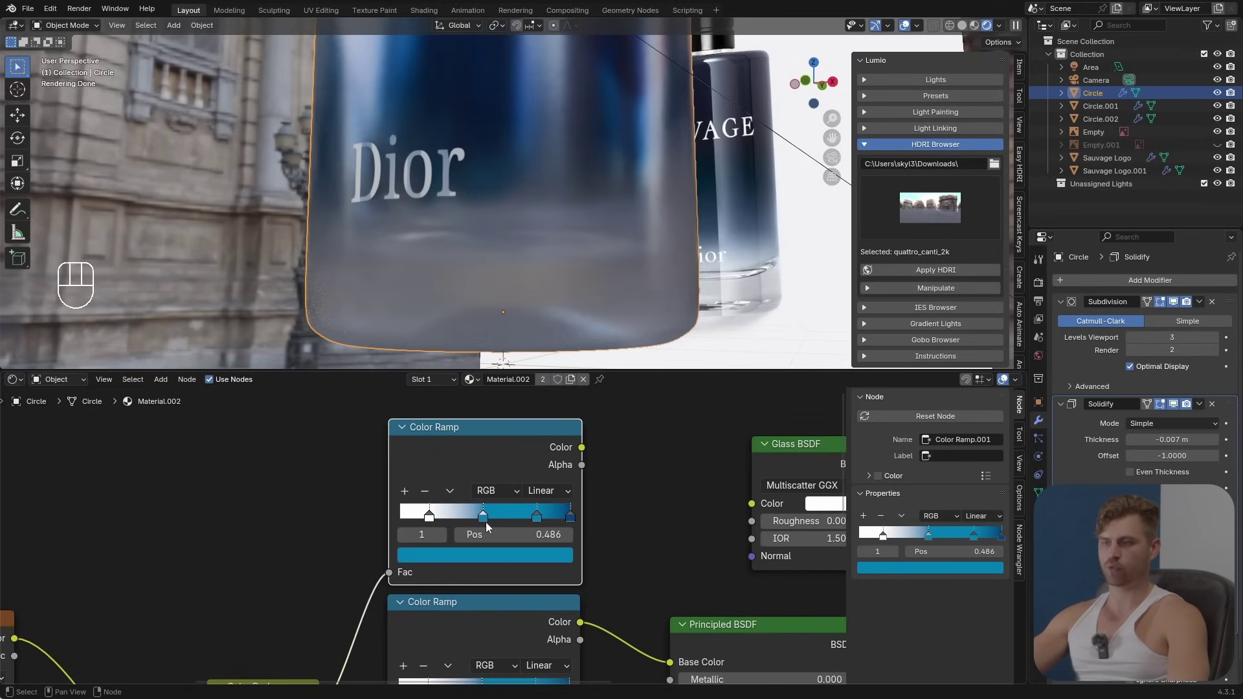
Step: Reduce the upper Color Ramp to two stops by removing the extra blue ones, and set the stop at 0.486 to black
{"action": "key", "text": "ctrl+z"}
{"action": "key", "text": "ctrl+z"}
{"action": "key", "text": "ctrl+z"}
{"action": "left_click", "coordinate": [426, 492]}
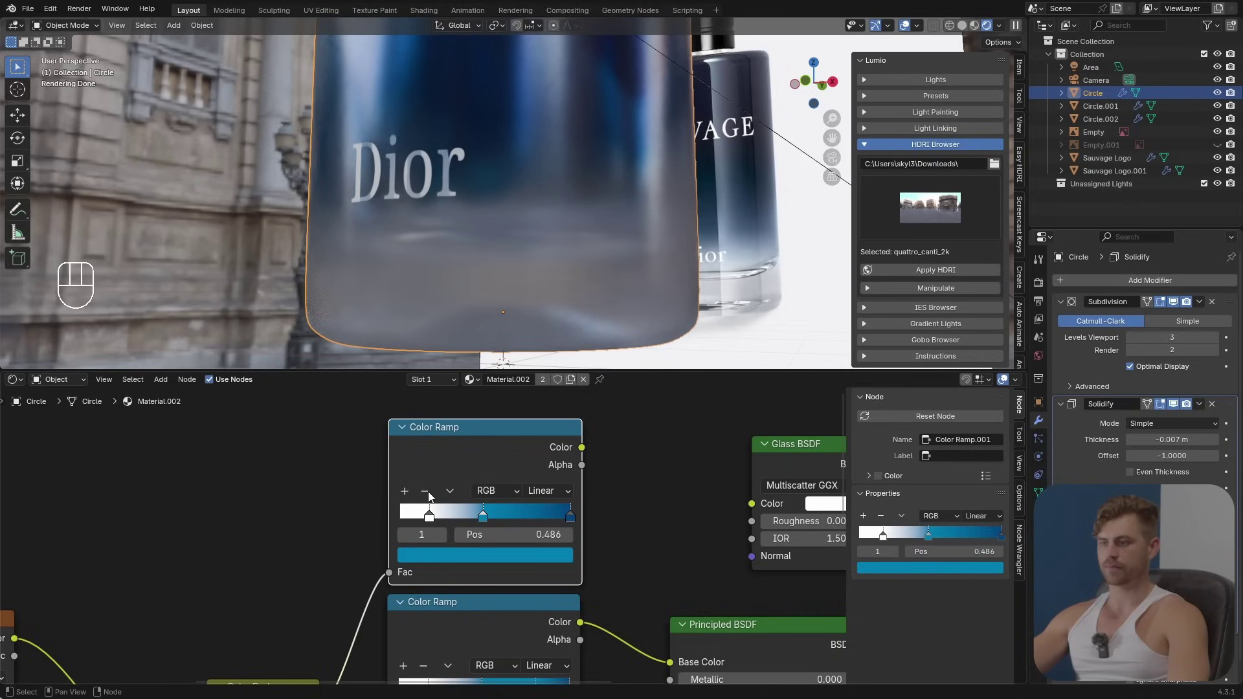
{"action": "left_click", "coordinate": [570, 516]}
{"action": "left_click", "coordinate": [426, 491]}
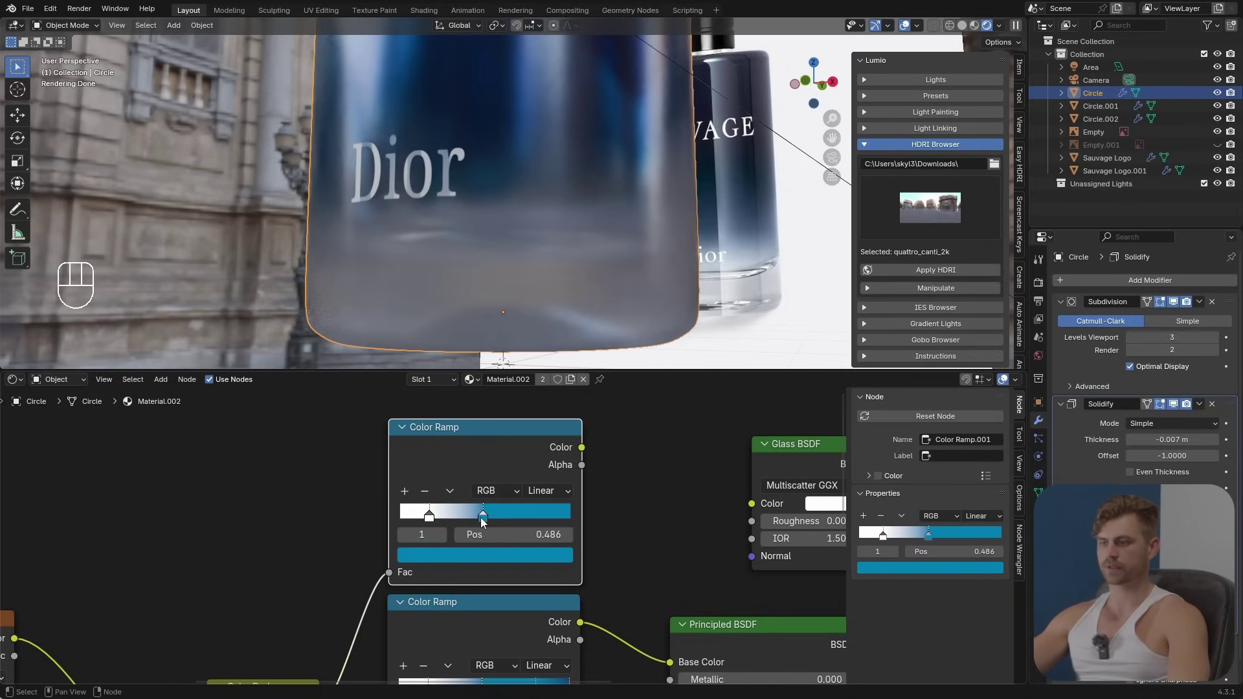
{"action": "left_click", "coordinate": [492, 555]}
{"action": "left_click_drag", "start_coordinate": [544, 332], "coordinate": [546, 422]}
{"action": "left_click", "coordinate": [619, 460]}
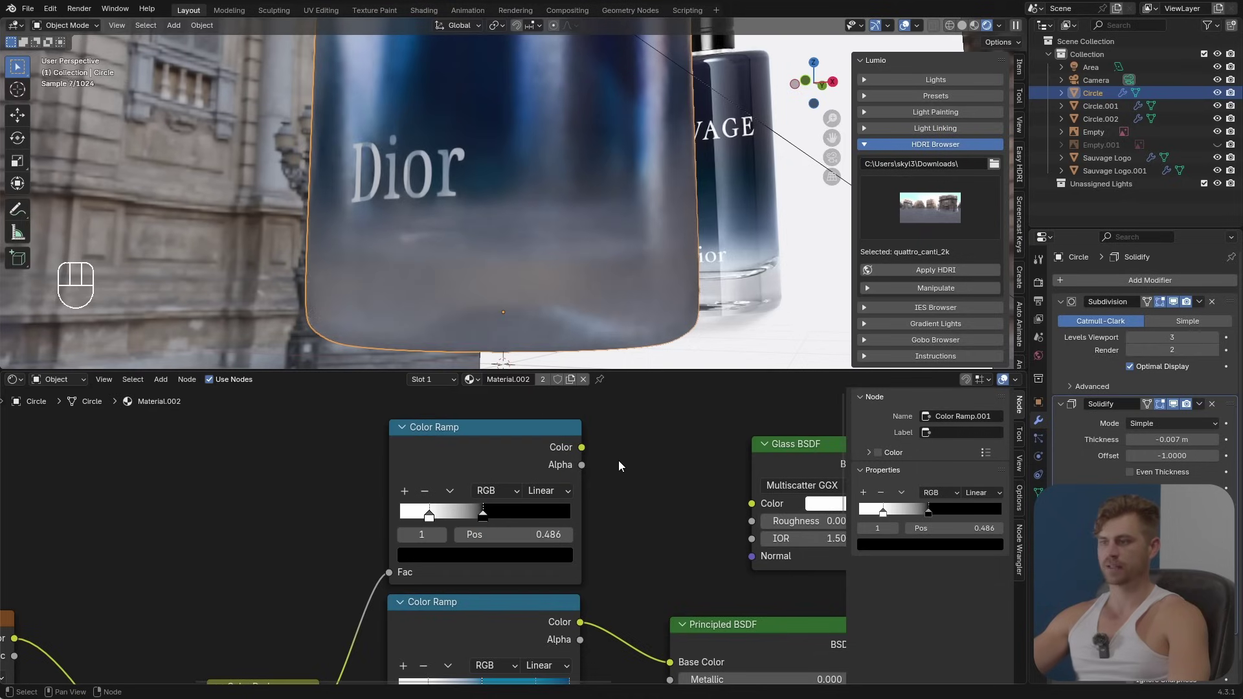
Step: Combine the Glass BSDF and Principled BSDF in a Mix Shader and drive its factor with the upper Color Ramp's color
{"action": "middle_click_drag", "start_coordinate": [615, 457], "coordinate": [366, 421]}
{"action": "left_click_drag", "start_coordinate": [614, 505], "coordinate": [518, 588]}
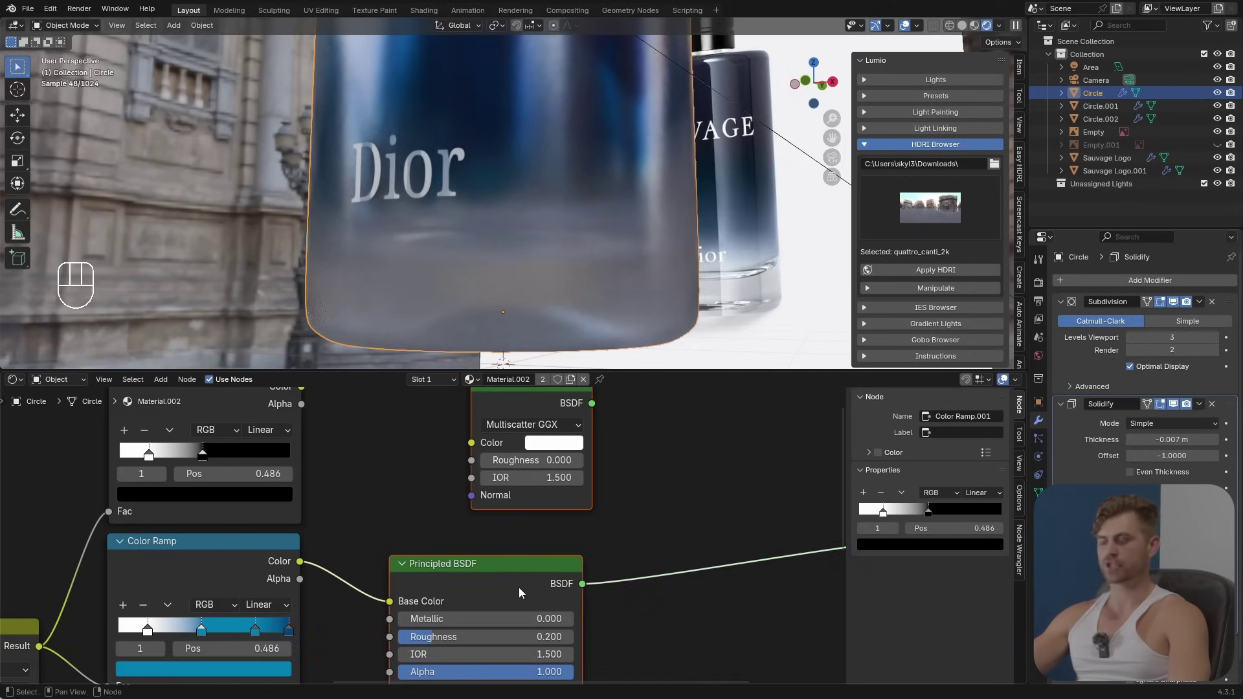
{"action": "key", "text": "ctrl+KP_0"}
{"action": "middle_click_drag", "start_coordinate": [421, 382], "coordinate": [396, 407]}
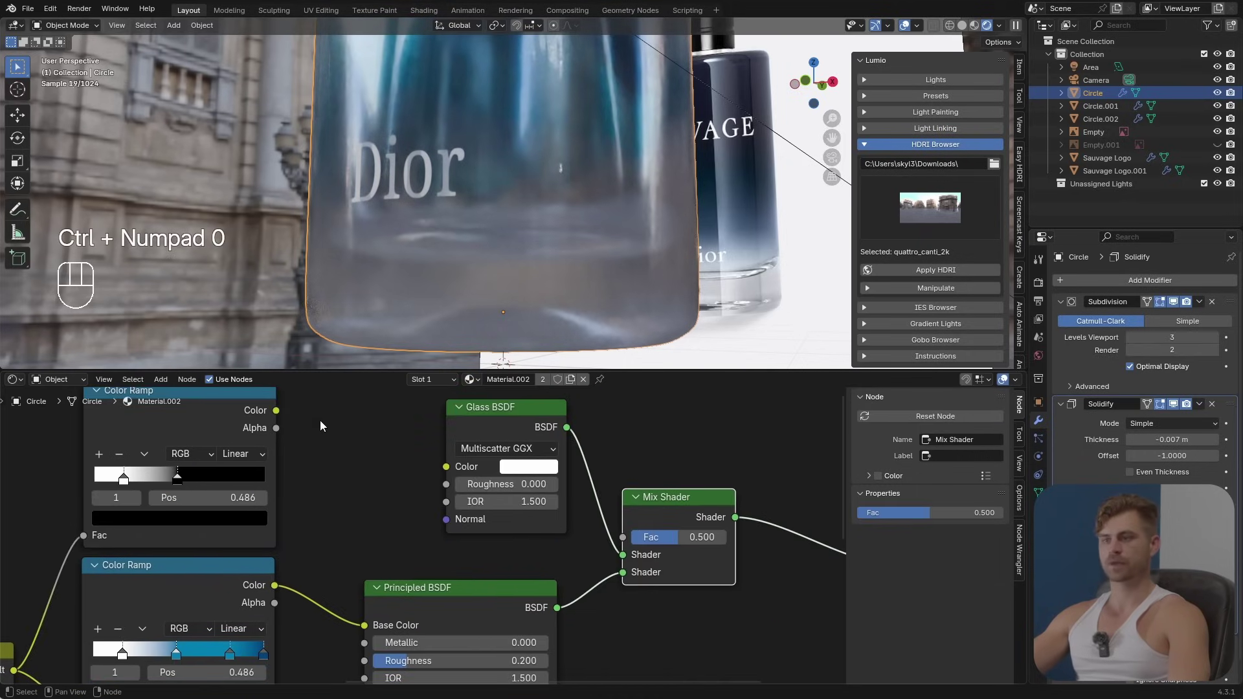
{"action": "left_click_drag", "start_coordinate": [277, 411], "coordinate": [623, 537]}
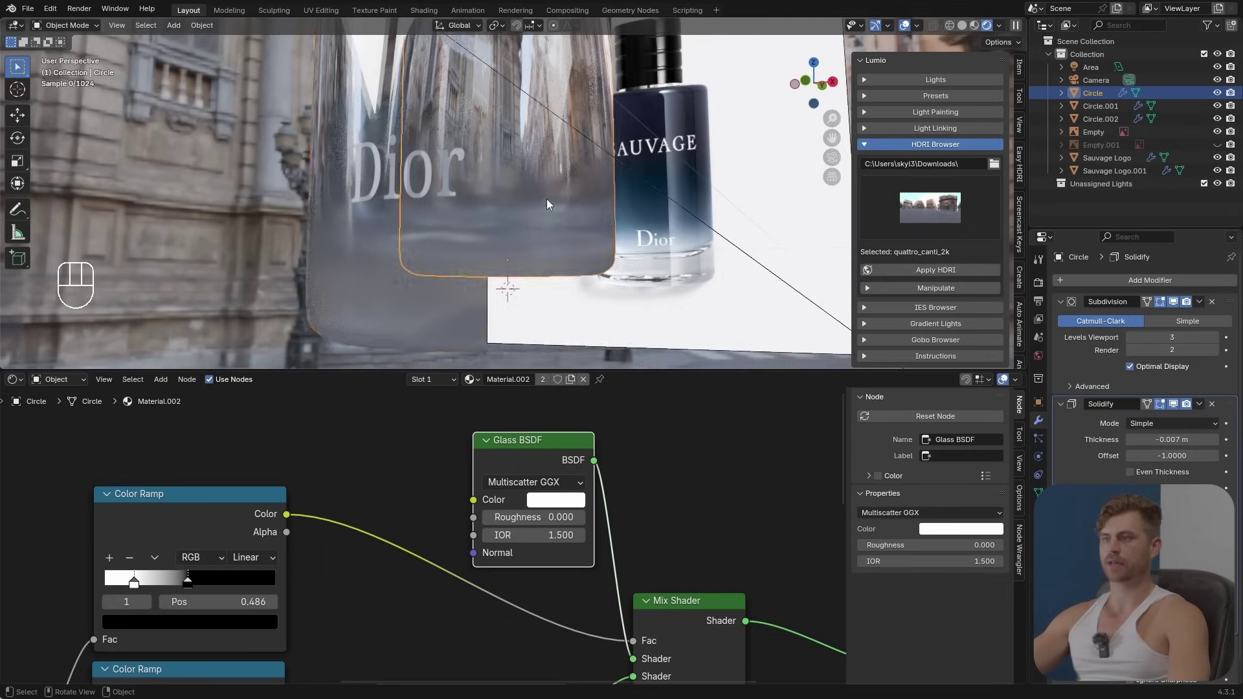
Step: Insert an Invert Color node between the upper Color Ramp and the Mix Shader's factor
{"action": "key", "text": "shift+a"}
{"action": "type", "text": "invert"}
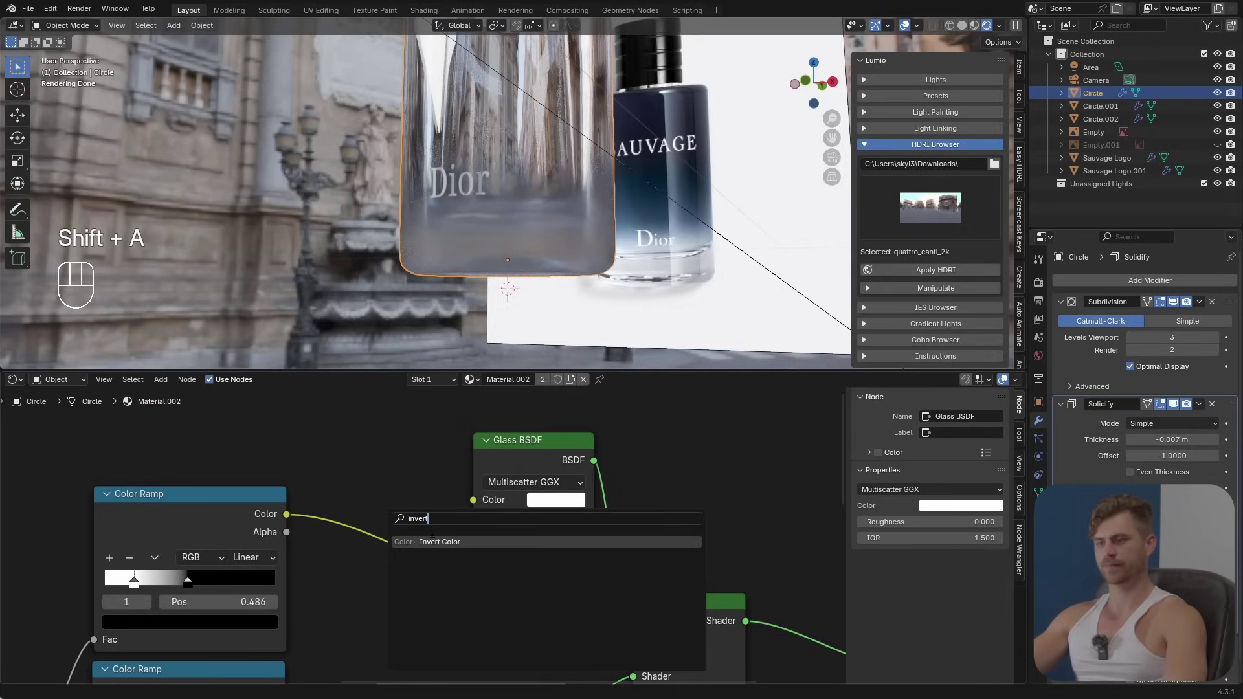
{"action": "key", "text": "Return"}
{"action": "left_click", "coordinate": [325, 511]}
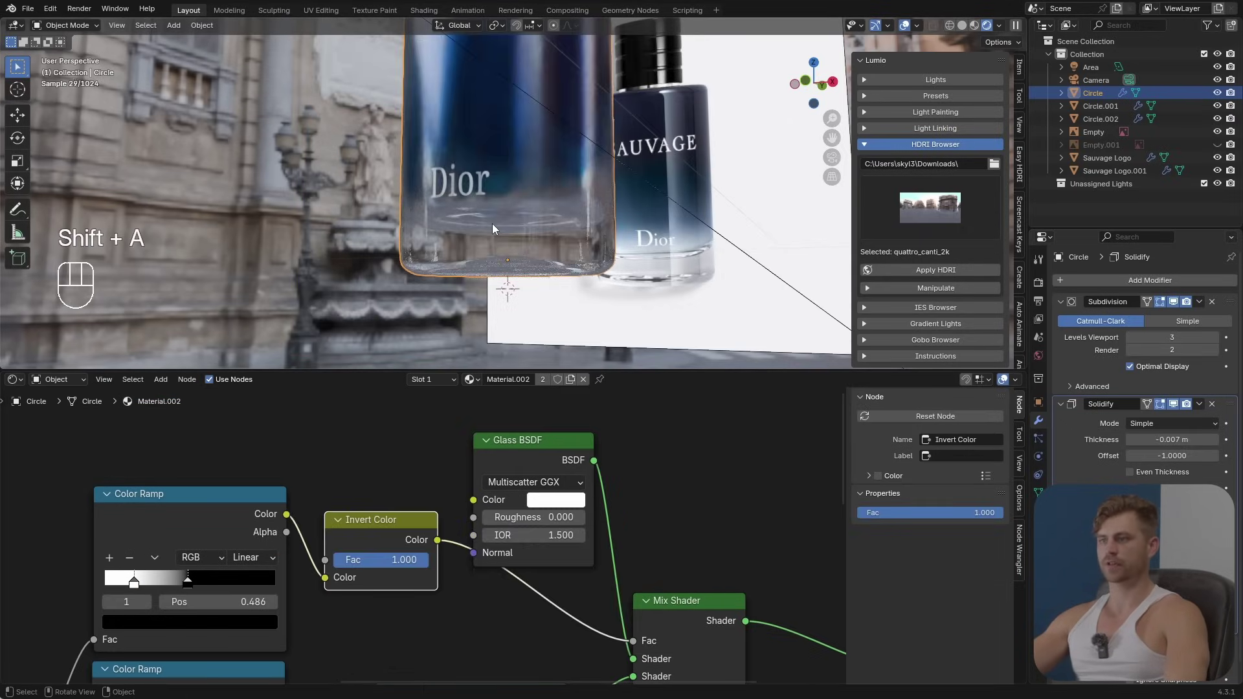
{"action": "scroll", "coordinate": [492, 228], "scroll_direction": "up", "scroll_amount": 5}
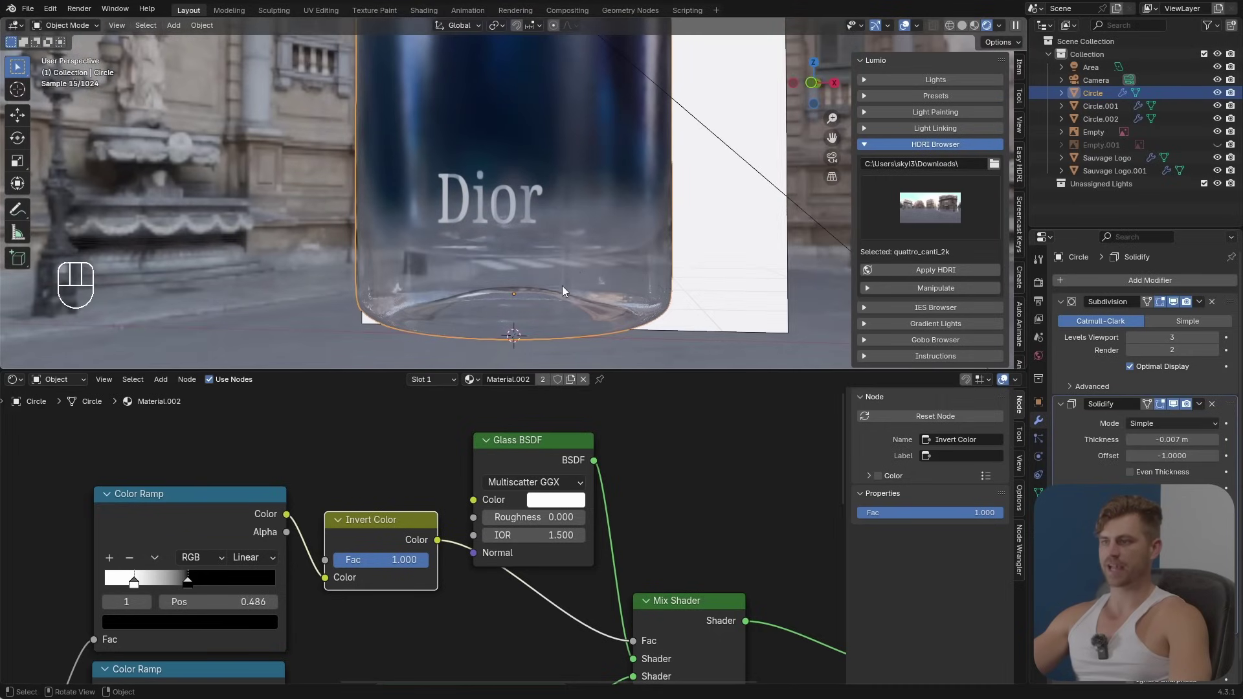
{"action": "scroll", "coordinate": [513, 498], "scroll_direction": "down", "scroll_amount": 2}
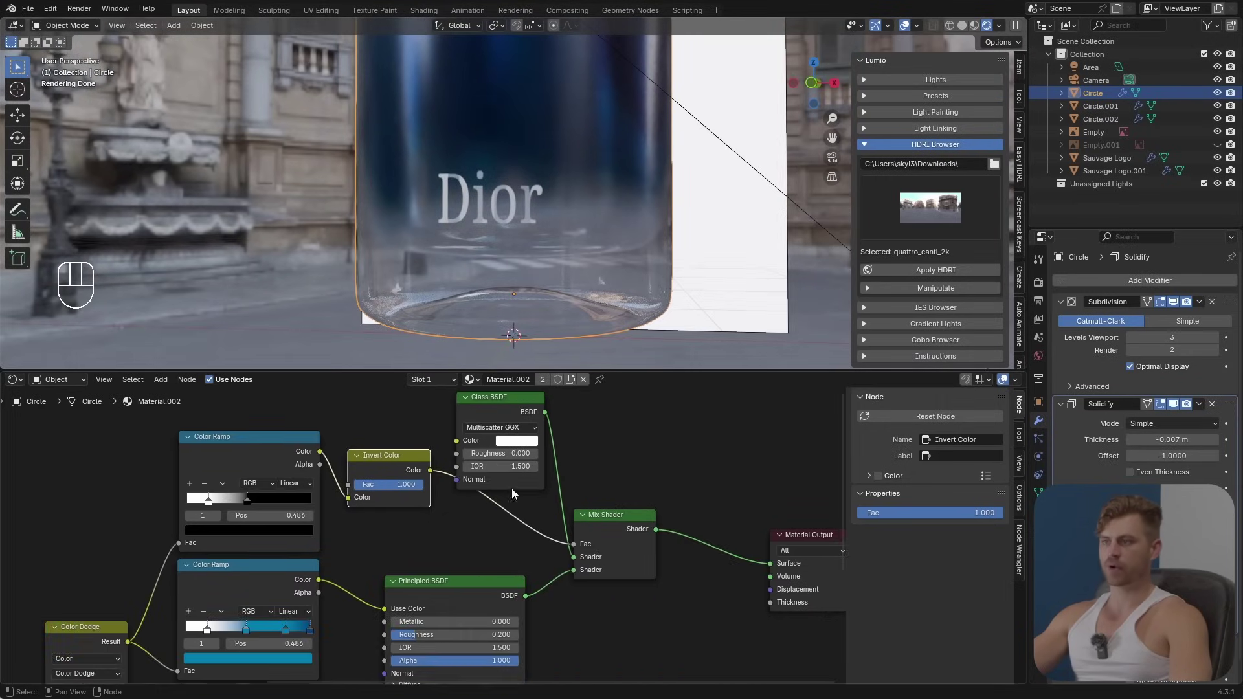
Step: Try moving the upper Color Ramp's black stop to position 0.691
{"action": "scroll", "coordinate": [504, 248], "scroll_direction": "down", "scroll_amount": 1}
{"action": "left_click_drag", "start_coordinate": [458, 591], "coordinate": [453, 571]}
{"action": "scroll", "coordinate": [240, 500], "scroll_direction": "up", "scroll_amount": 2}
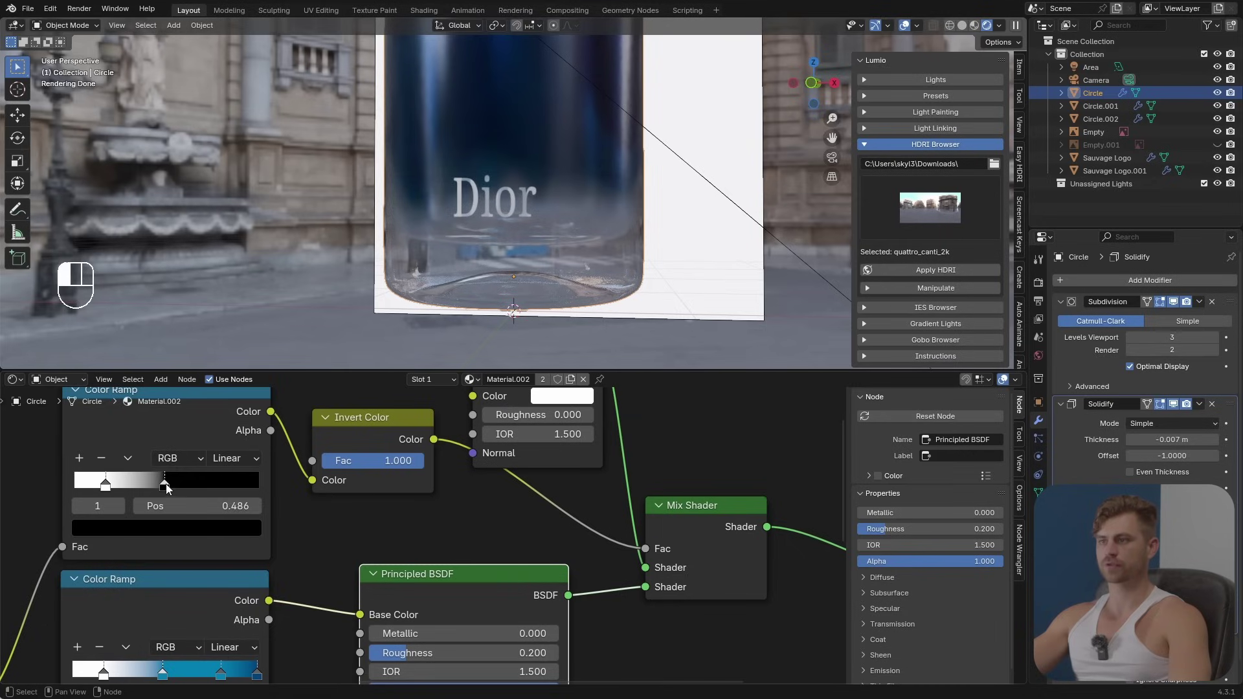
{"action": "left_click_drag", "start_coordinate": [166, 488], "coordinate": [205, 495]}
{"action": "scroll", "coordinate": [591, 227], "scroll_direction": "down", "scroll_amount": 4}
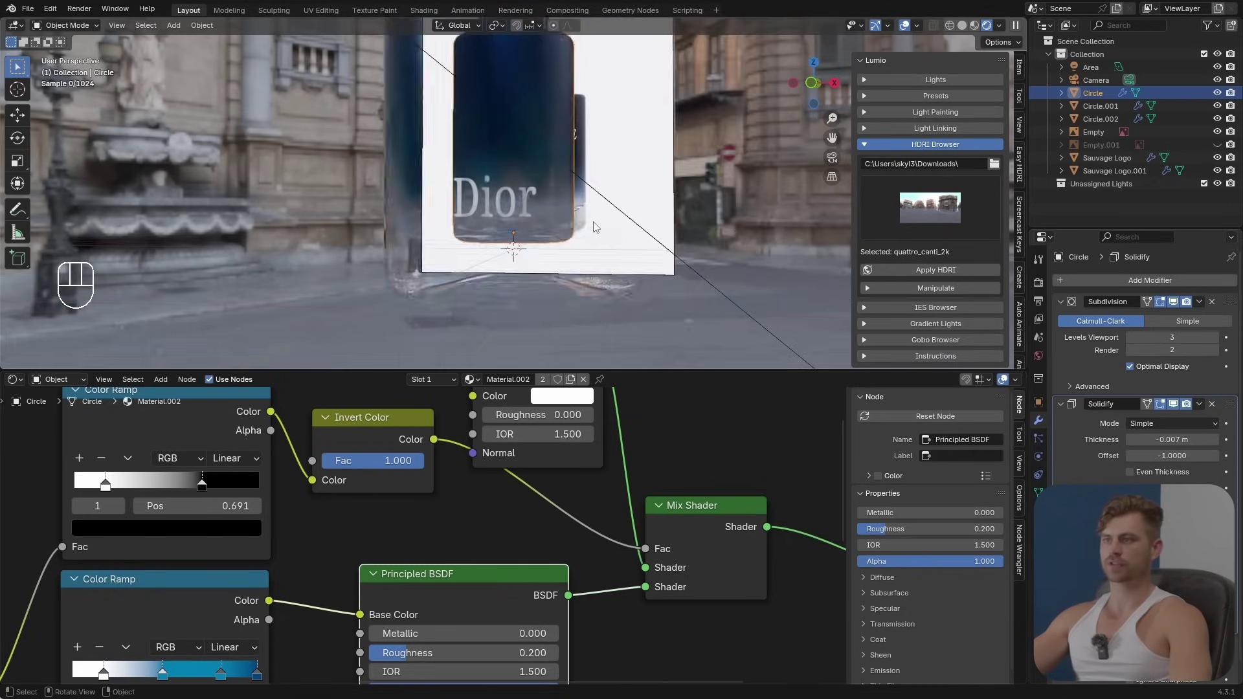
{"action": "middle_click_drag", "start_coordinate": [592, 228], "coordinate": [565, 284]}
{"action": "key", "text": "ctrl+z"}
{"action": "scroll", "coordinate": [592, 280], "scroll_direction": "up", "scroll_amount": 3}
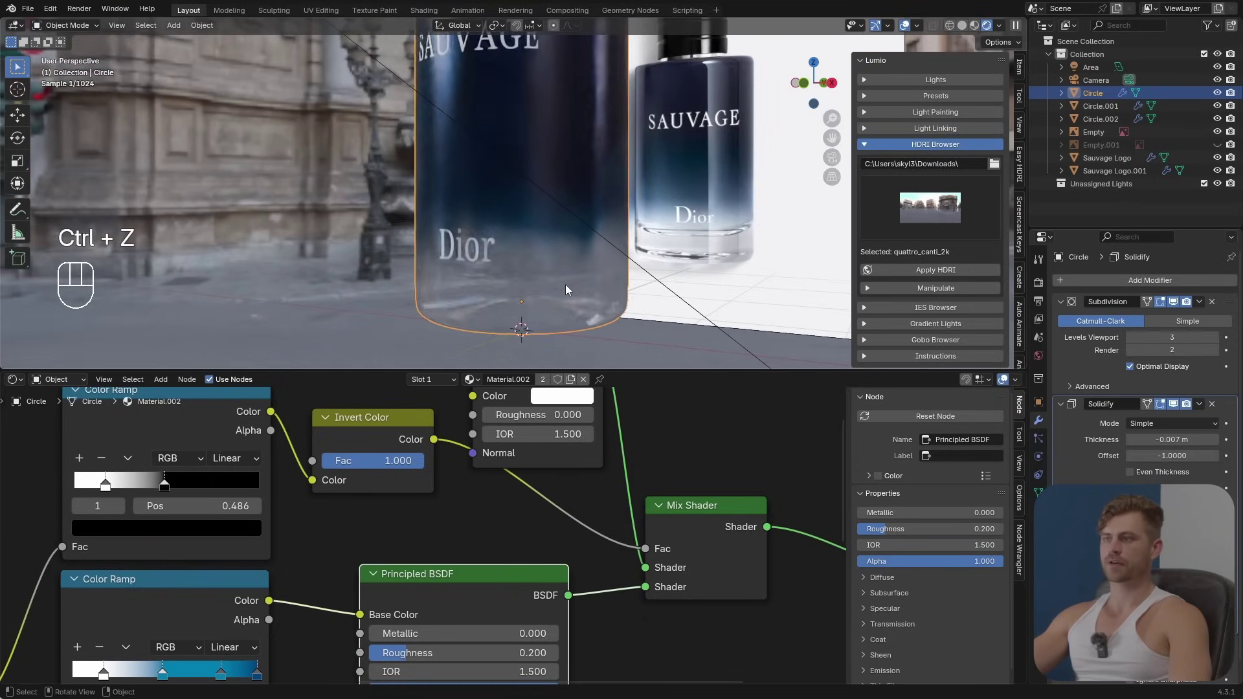
Step: Save the file, set the Principled BSDF's roughness to 0.091 and move the lower Color Ramp's lighter blue stop to 0.314
{"action": "key", "text": "ctrl+s"}
{"action": "middle_click_drag", "start_coordinate": [440, 640], "coordinate": [445, 558]}
{"action": "mouse_move", "coordinate": [445, 571]}
{"action": "left_mouse_down"}
{"action": "mouse_move", "coordinate": [418, 571]}
{"action": "mouse_move", "coordinate": [428, 571]}
{"action": "left_mouse_up"}
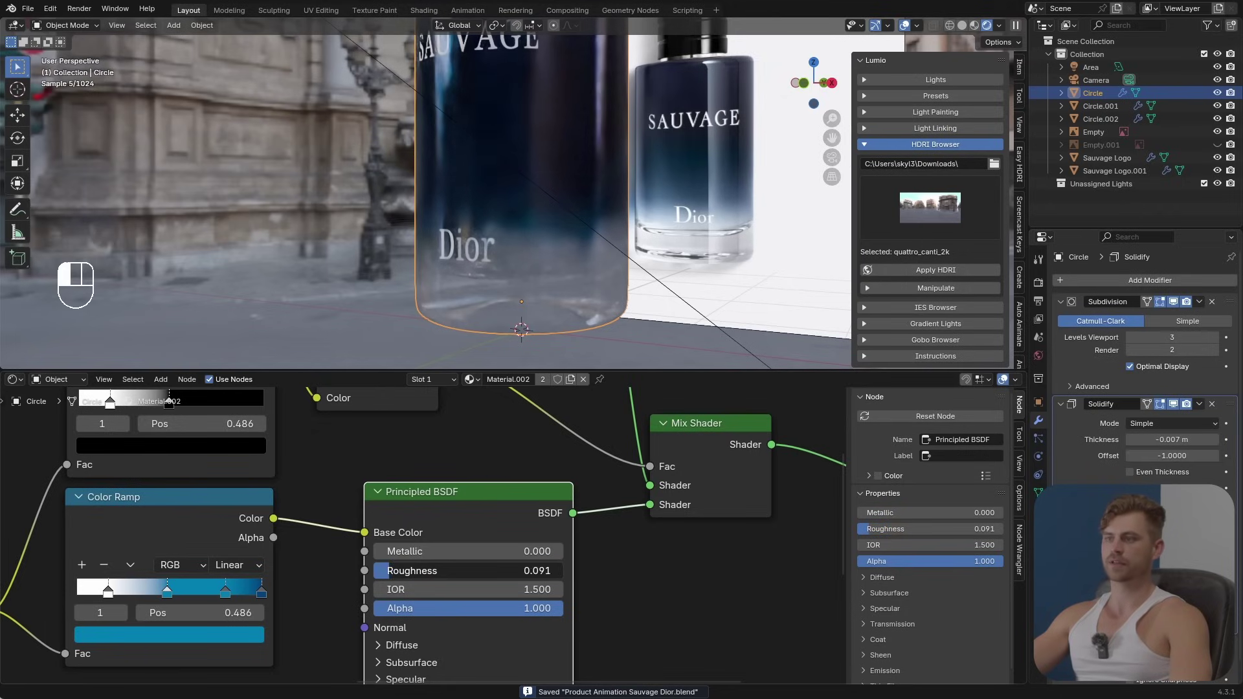
{"action": "left_click_drag", "start_coordinate": [169, 599], "coordinate": [148, 599]}
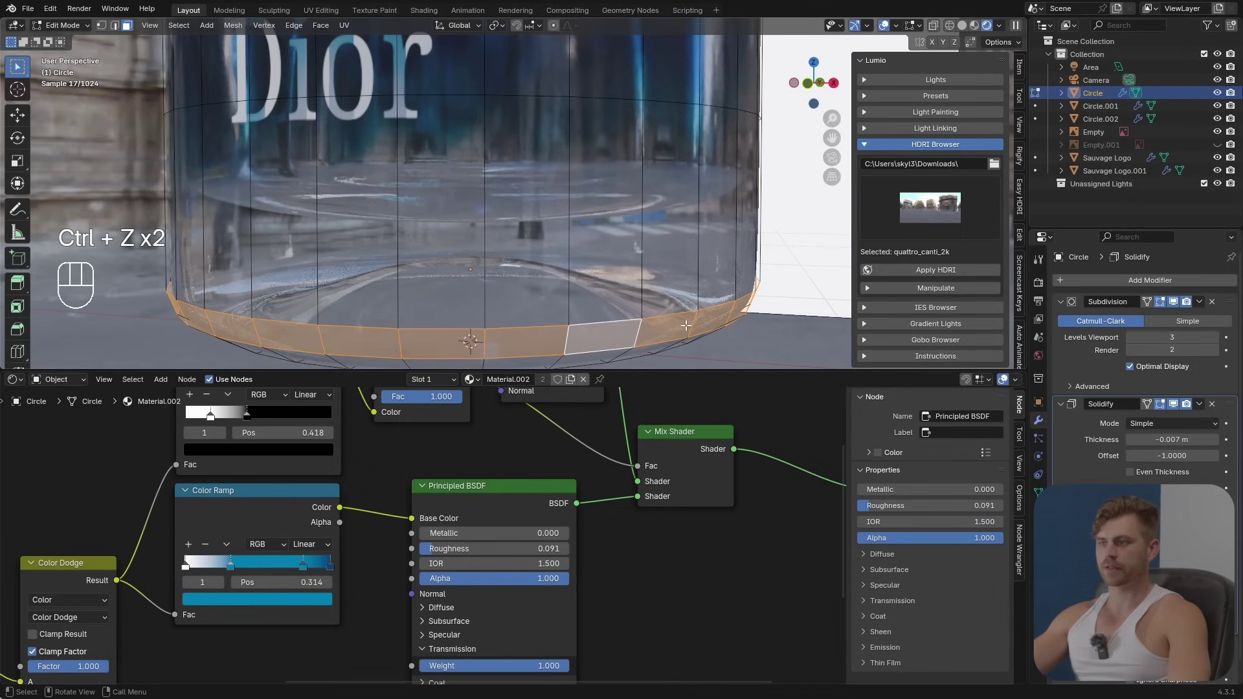
Step: Duplicate the bottle's selected bottom face loop in place, separate it into its own object and scale that ring to 0.968
{"action": "key", "text": "shift+d"}
{"action": "right_click", "coordinate": [767, 332]}
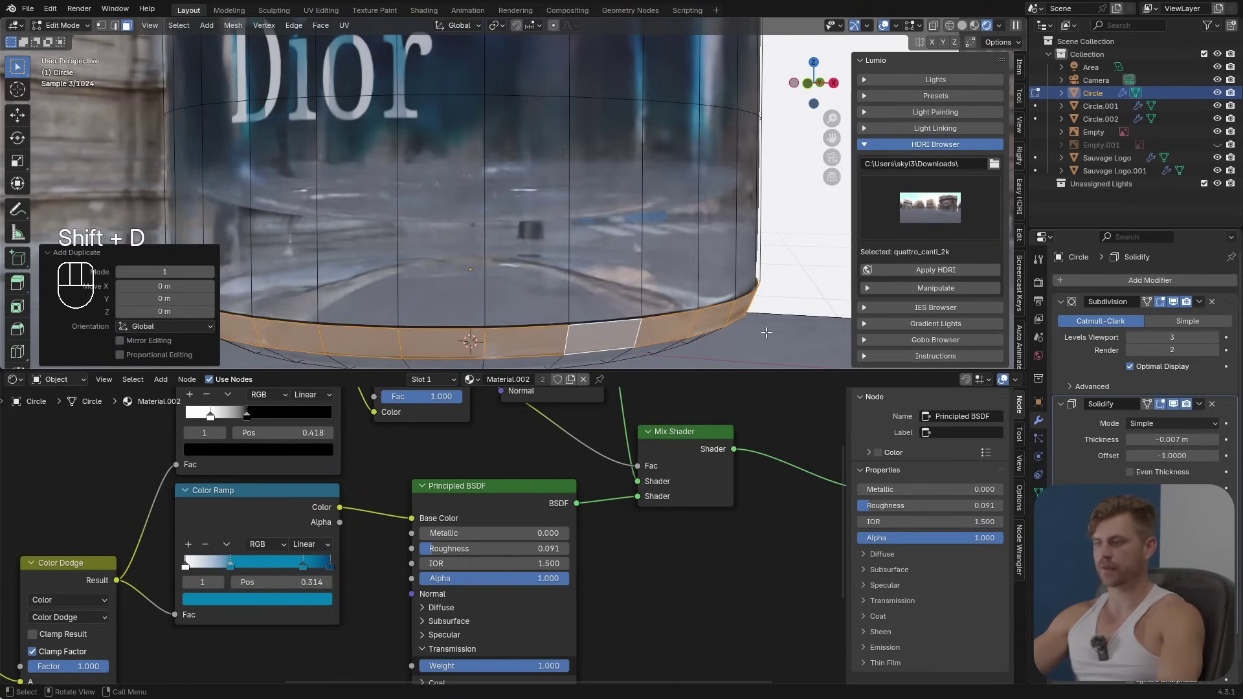
{"action": "key", "text": "p"}
{"action": "left_click", "coordinate": [766, 334]}
{"action": "key", "text": "Tab"}
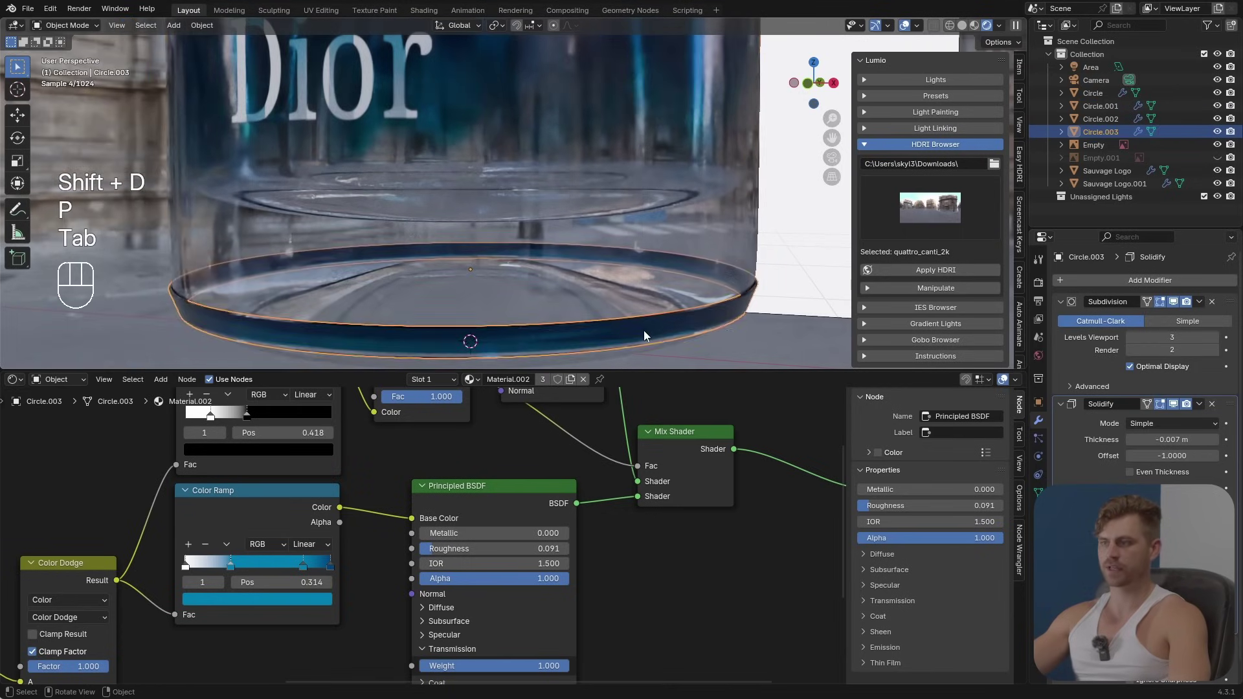
{"action": "key", "text": "s"}
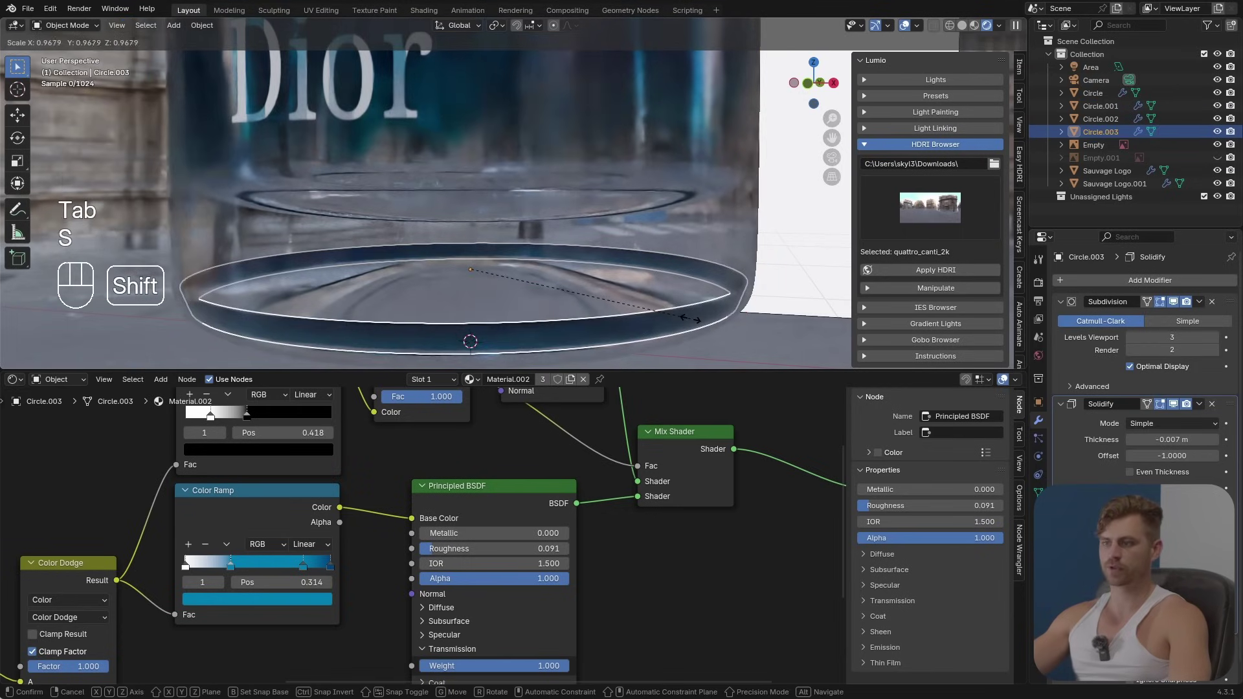
{"action": "left_click", "coordinate": [691, 319]}
Step: Replace the ring's shared bottle material with a new, separate material
{"action": "left_click", "coordinate": [1038, 511]}
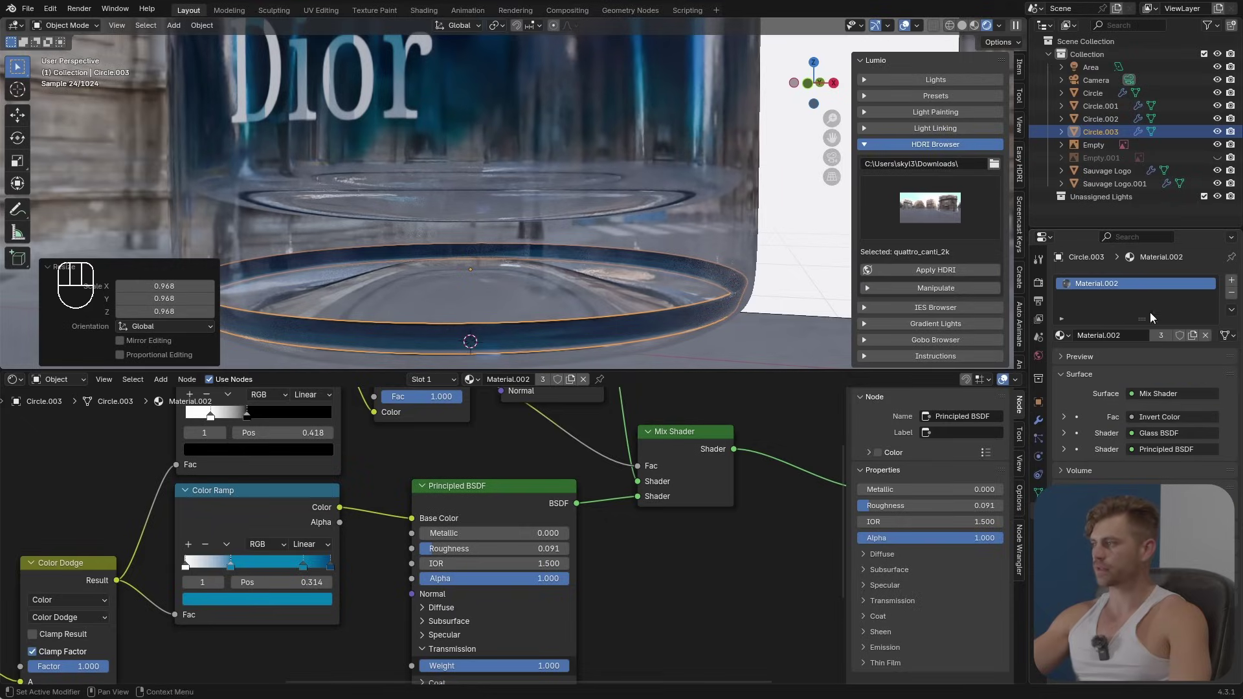
{"action": "left_click", "coordinate": [1232, 295]}
{"action": "left_click", "coordinate": [1231, 280]}
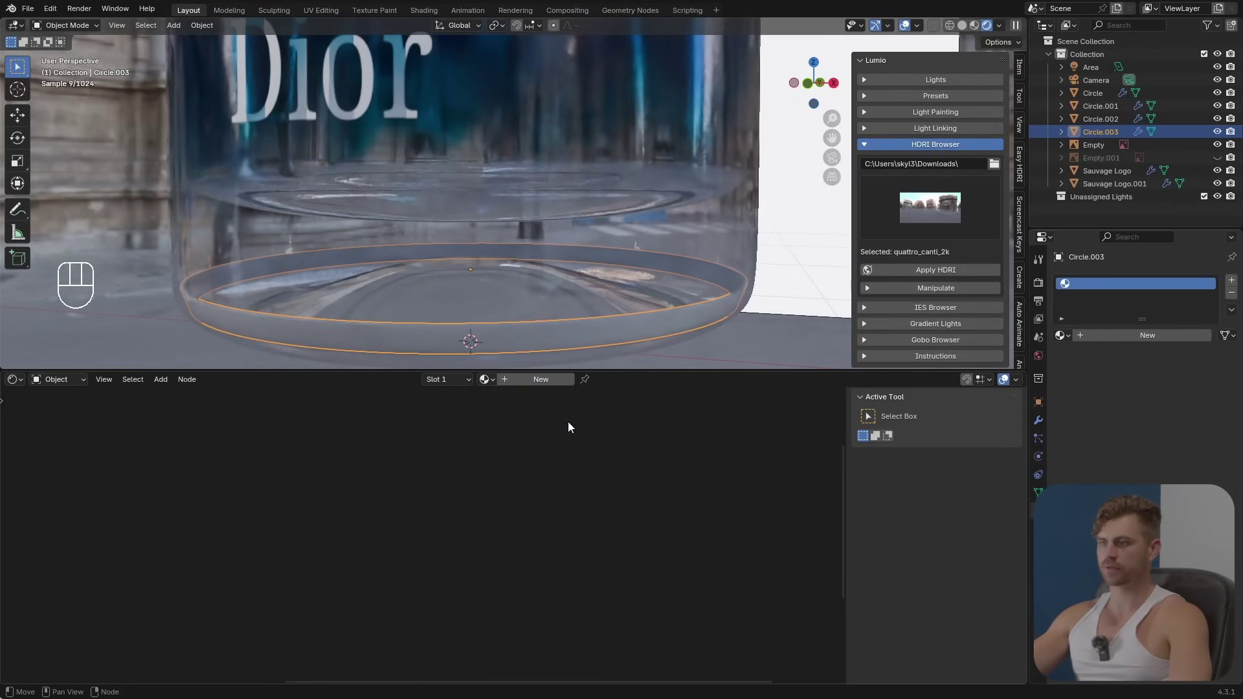
{"action": "left_click", "coordinate": [537, 380]}
{"action": "key", "text": "ctrl+z"}
{"action": "key", "text": "shift+g"}
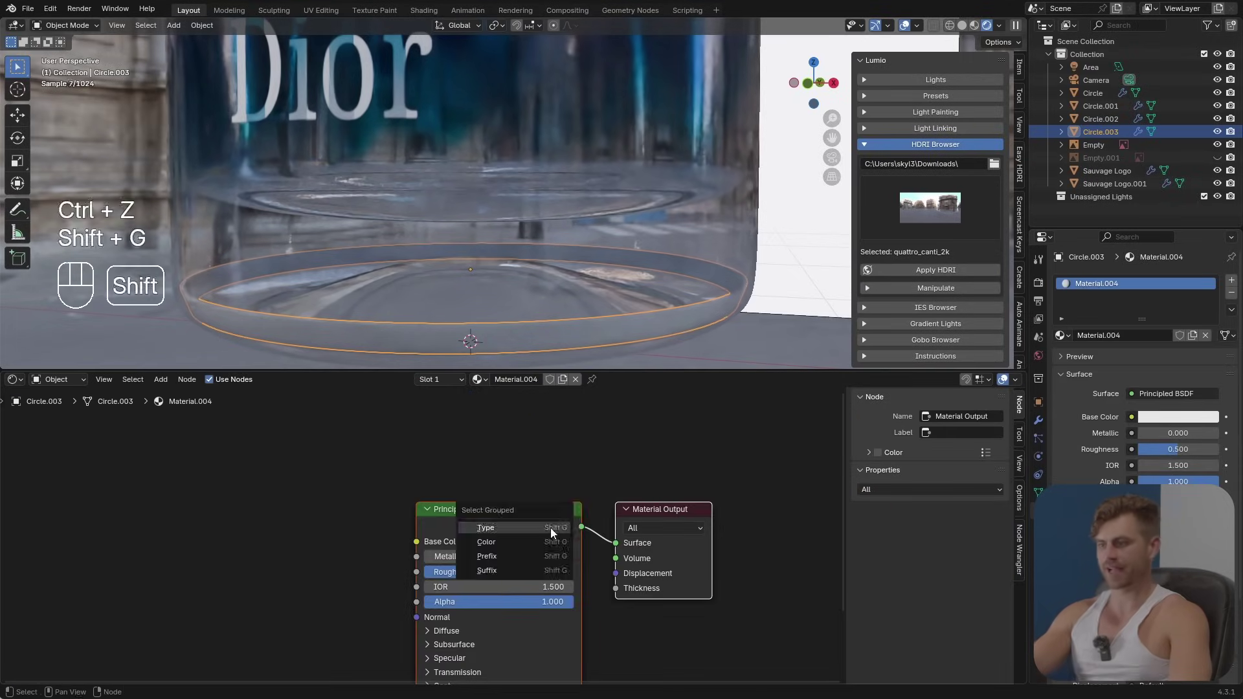
{"action": "key", "text": "s"}
Step: Swap the new material's Principled BSDF for a Glass BSDF connected to the Material Output's surface
{"action": "left_click", "coordinate": [499, 515]}
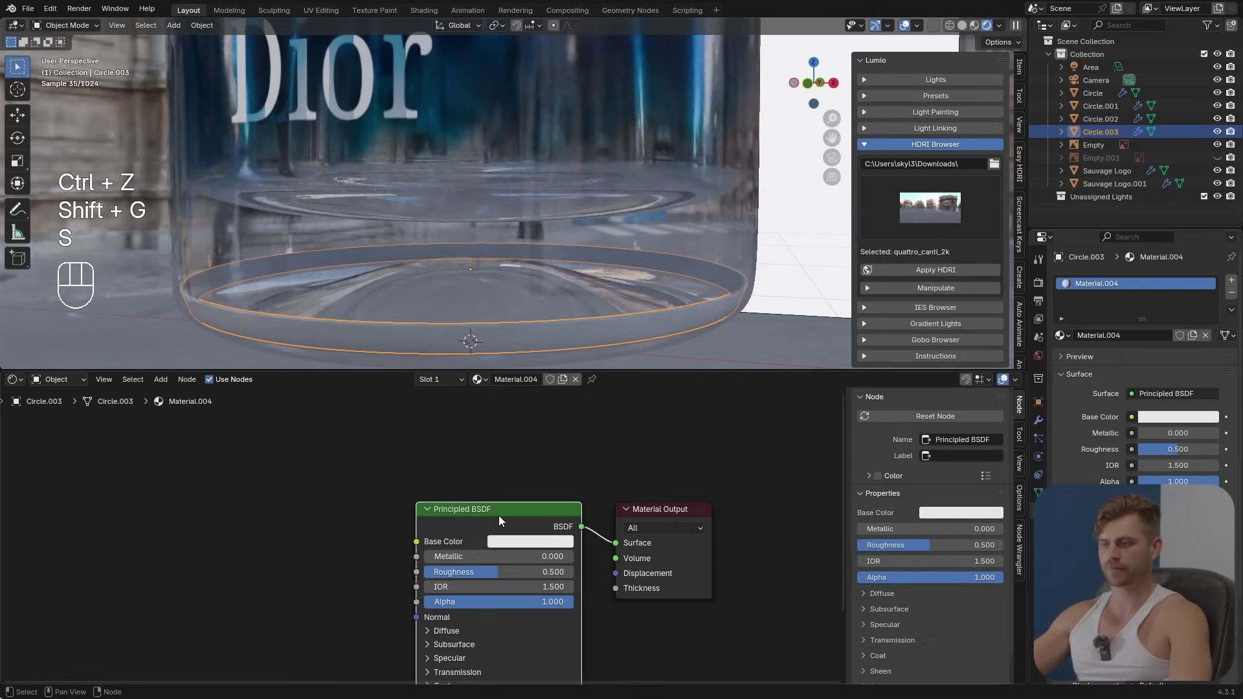
{"action": "key", "text": "ctrl+x"}
{"action": "key", "text": "shift+a"}
{"action": "type", "text": "glass"}
{"action": "key", "text": "Return"}
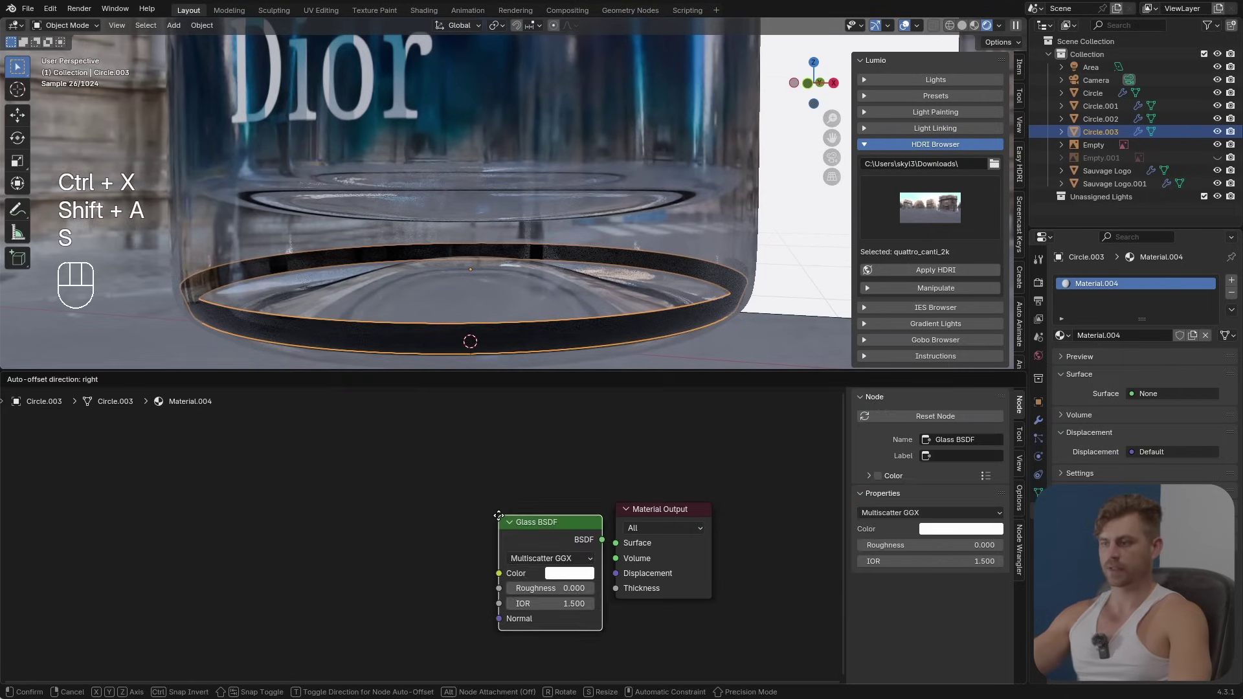
{"action": "left_click", "coordinate": [490, 533]}
{"action": "left_click_drag", "start_coordinate": [609, 551], "coordinate": [615, 543]}
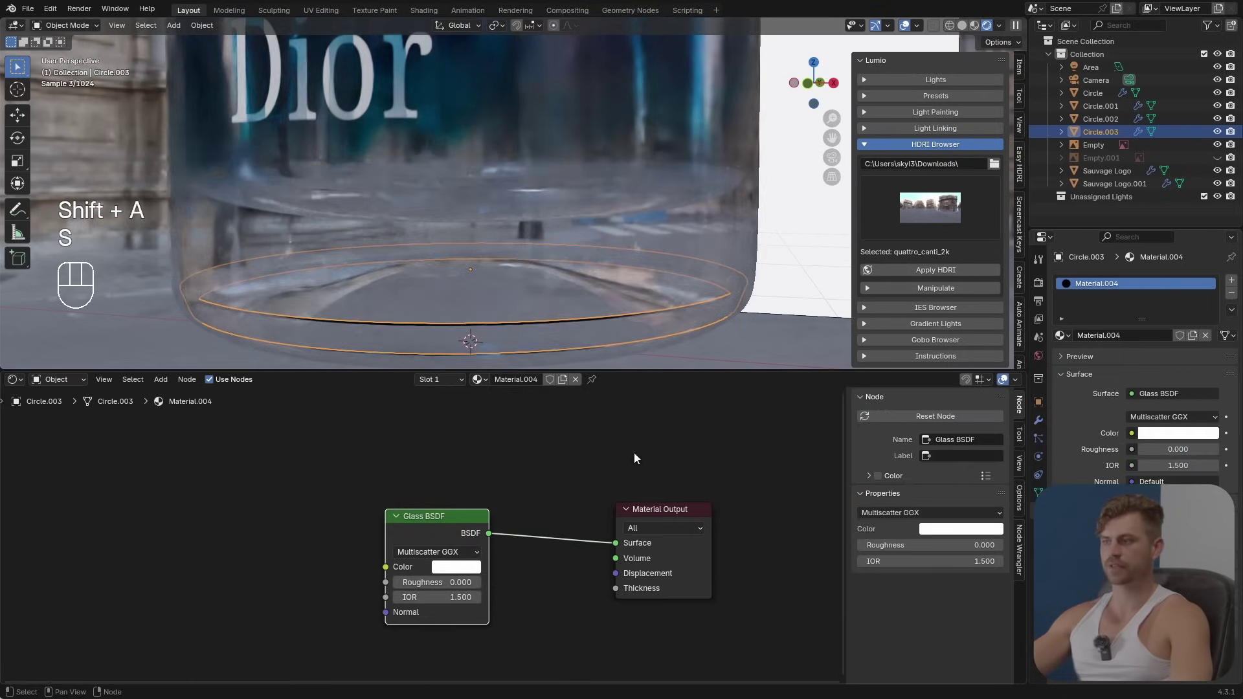
Step: Rescale the ring and adjust its height along Z inside the bottle base, with its glass roughness at 0.023
{"action": "key", "text": "s"}
{"action": "key", "text": "g"}
{"action": "key", "text": "z"}
Step: Extrude the ring's upper edge loop inward at a scale of about 0.942 and raise it about 0.017 m along Z
{"action": "key", "text": "Tab"}
{"action": "key", "text": "2"}
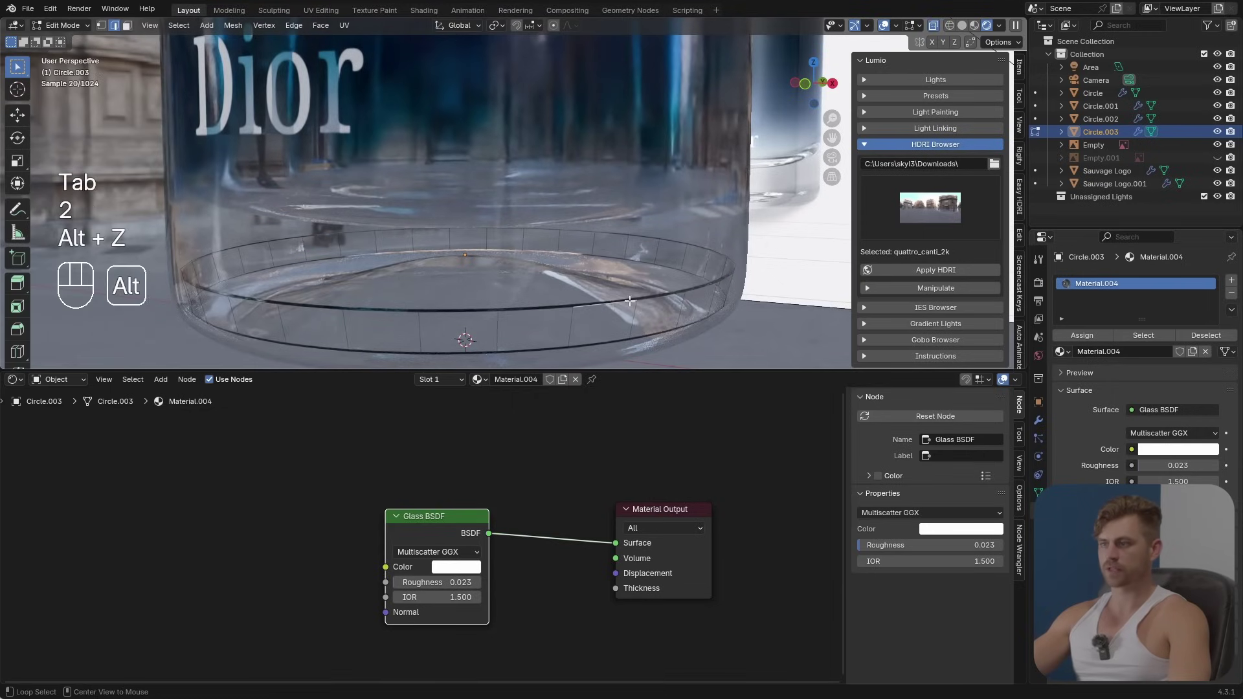
{"action": "key", "text": "e"}
{"action": "key", "text": "s"}
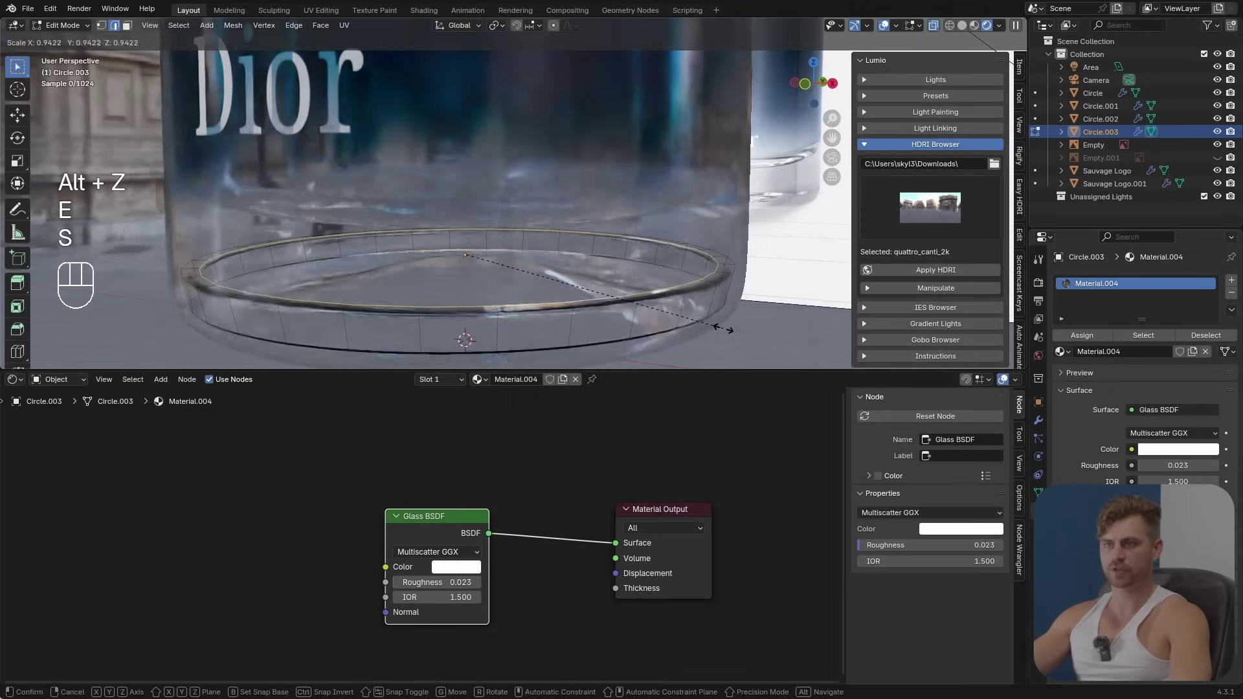
{"action": "left_click", "coordinate": [725, 328]}
{"action": "key", "text": "g"}
{"action": "key", "text": "z"}
{"action": "left_click", "coordinate": [724, 322]}
Step: Extrude the loop farther inward, extrude it down about 0.014 m along Z and scale that lower loop to 0.92
{"action": "key", "text": "e"}
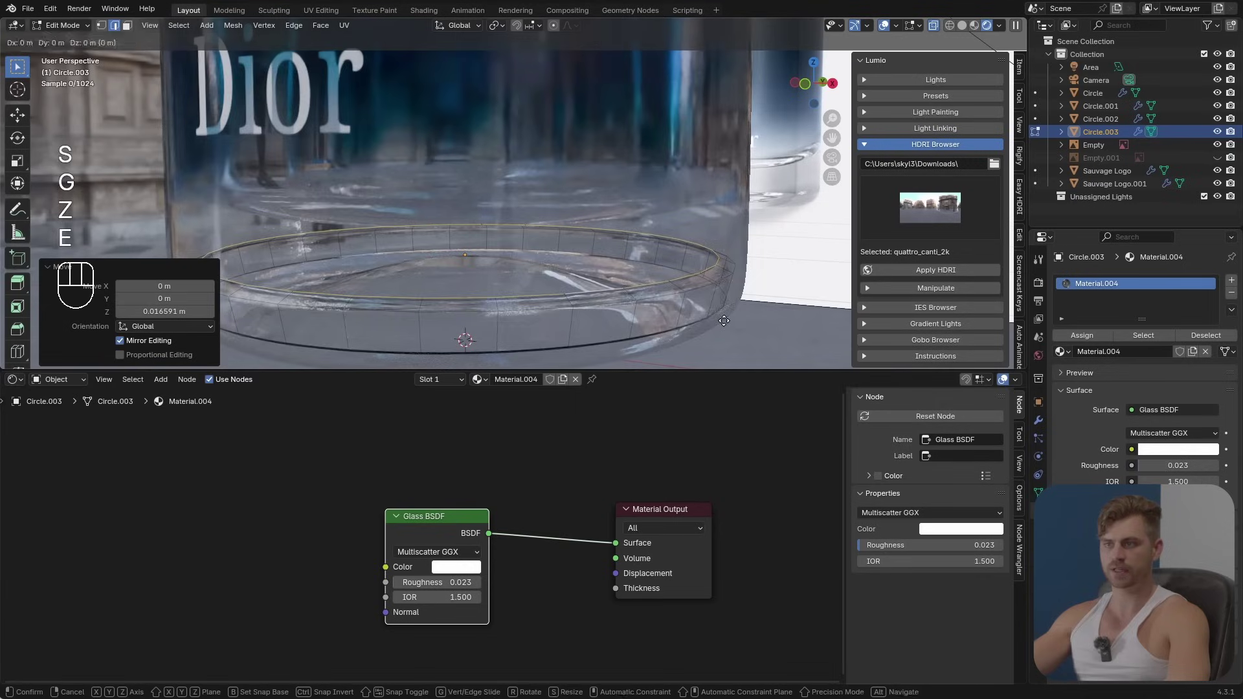
{"action": "key", "text": "s"}
{"action": "left_click", "coordinate": [715, 316]}
{"action": "key", "text": "e"}
{"action": "key", "text": "z"}
{"action": "left_click", "coordinate": [708, 312]}
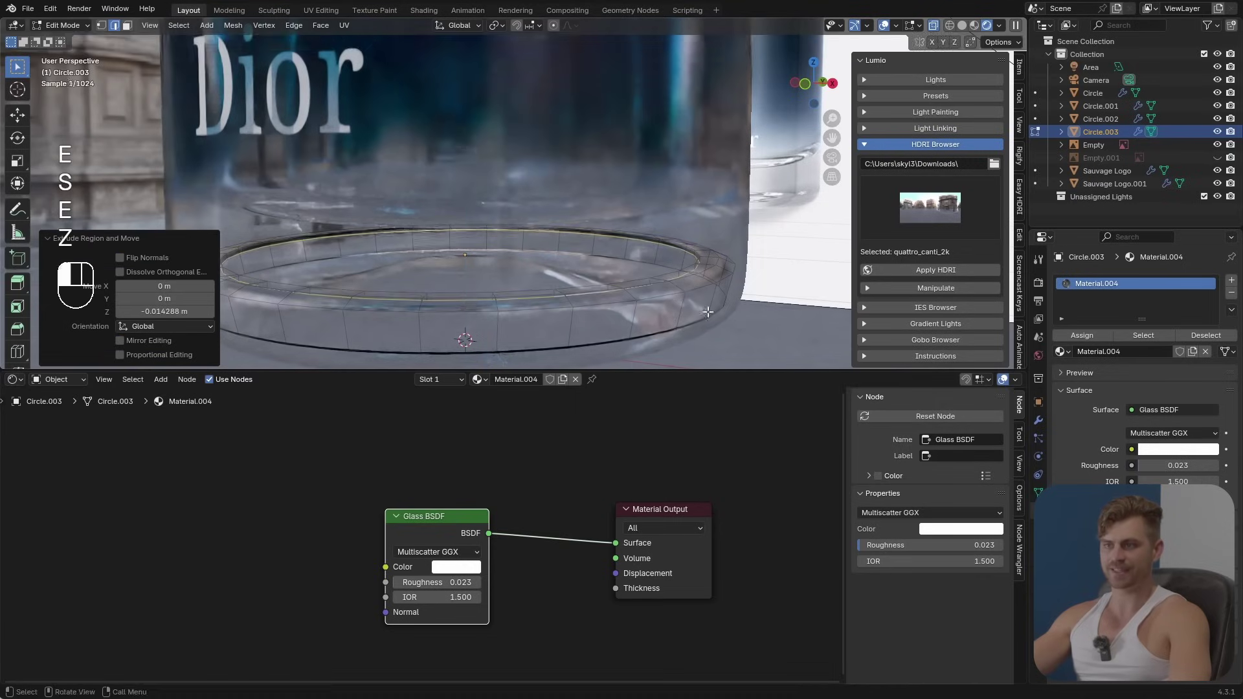
{"action": "key", "text": "s"}
{"action": "left_click", "coordinate": [687, 307]}
Step: Extrude the innermost loop inward at a scale of 0.927, adjust its height along Z and return to Object Mode
{"action": "key", "text": "e"}
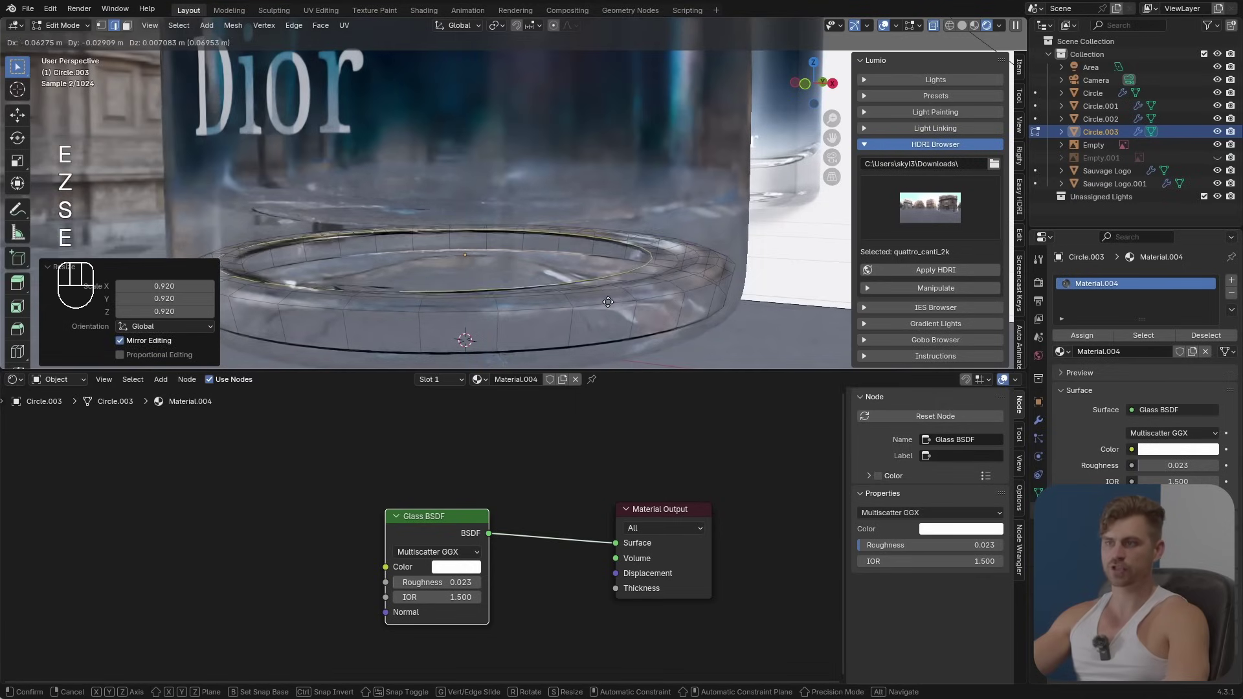
{"action": "key", "text": "s"}
{"action": "left_click", "coordinate": [673, 343]}
{"action": "key", "text": "g"}
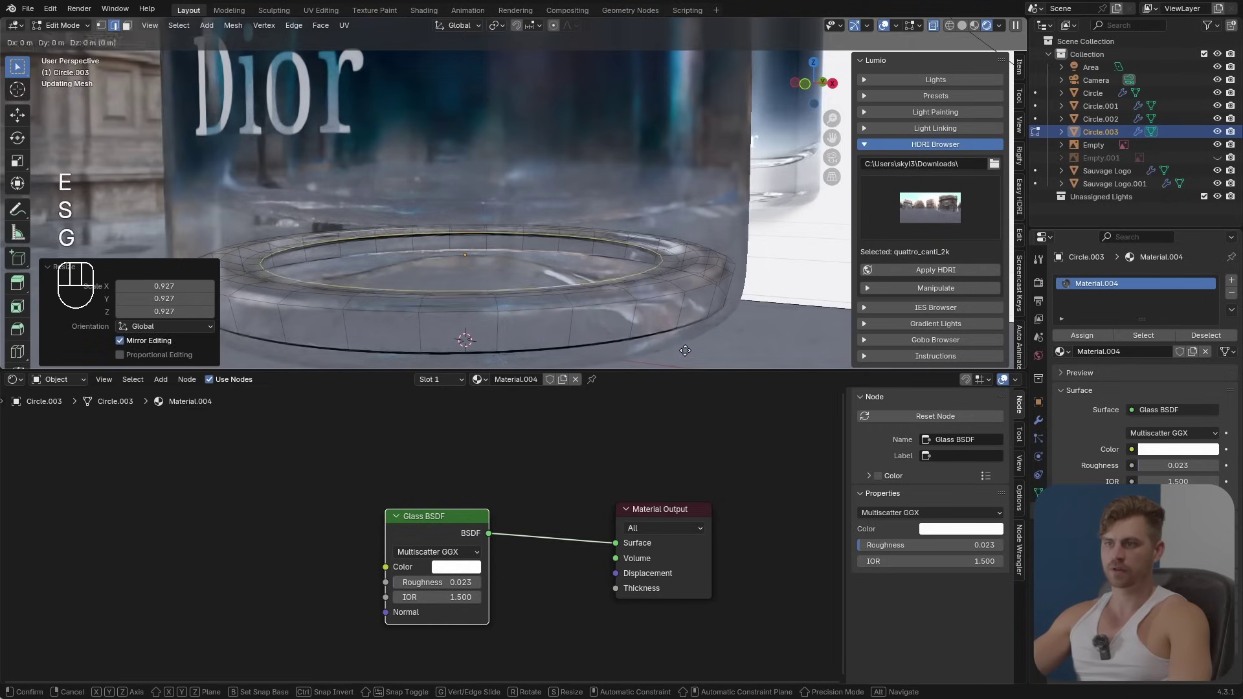
{"action": "key", "text": "z"}
{"action": "left_click", "coordinate": [606, 322]}
{"action": "key", "text": "Tab"}
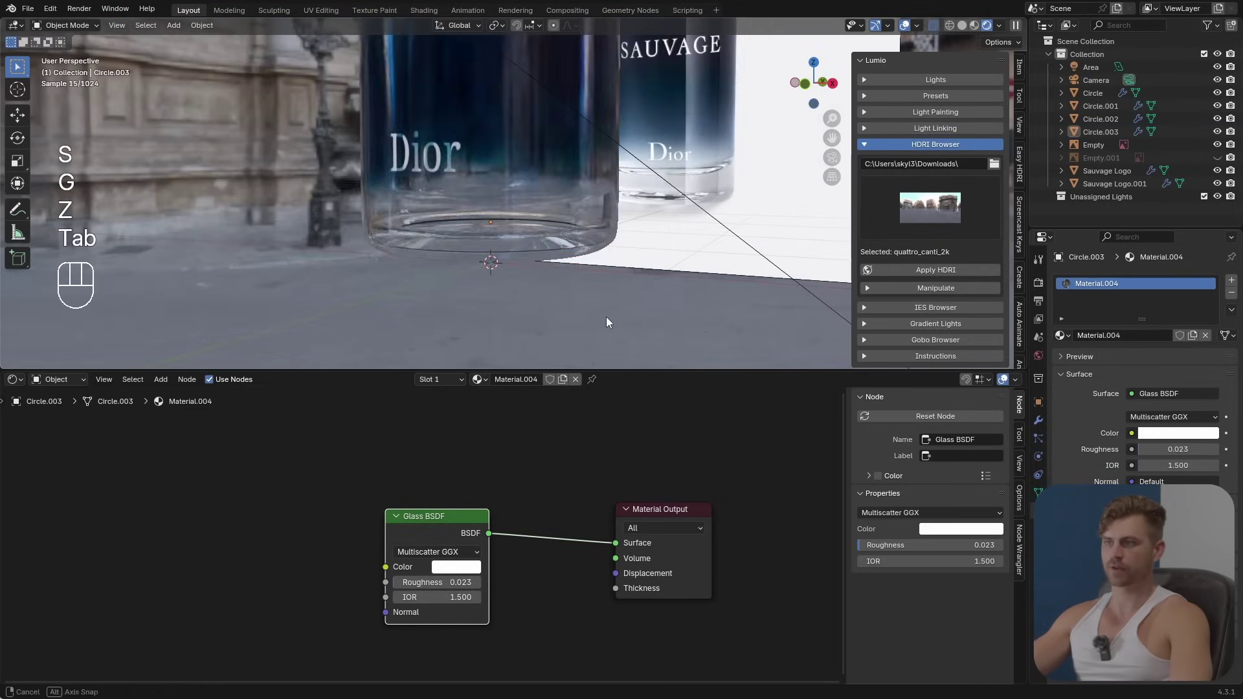
Step: Check the glass base from farther out and save the file
{"action": "middle_click_drag", "start_coordinate": [606, 322], "coordinate": [538, 302]}
{"action": "key", "text": "ctrl+s"}
{"action": "scroll", "coordinate": [569, 281], "scroll_direction": "down", "scroll_amount": 5}
{"action": "key", "text": "ctrl+s"}
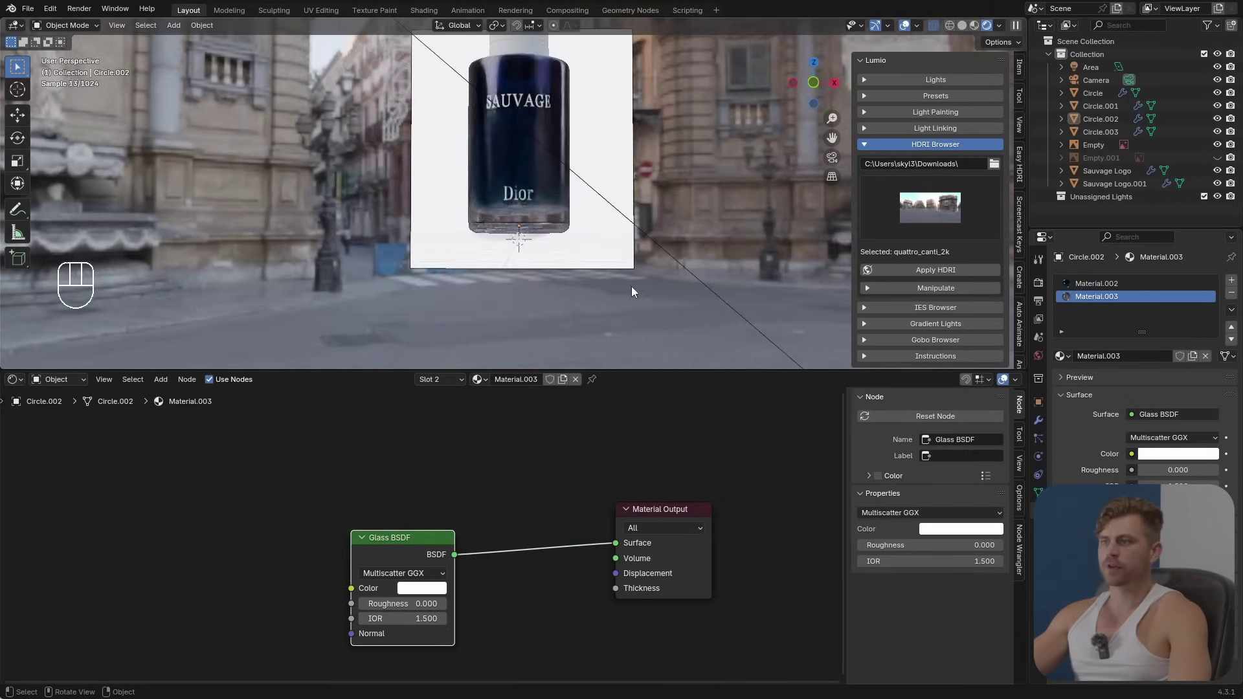
Step: Add a mesh plane as a floor, scaled well beyond the bottle and raised about 0.102 m along Z to its base
{"action": "middle_click_drag", "start_coordinate": [637, 286], "coordinate": [582, 310]}
{"action": "key", "text": "shift+a"}
{"action": "mouse_move", "coordinate": [581, 309]}
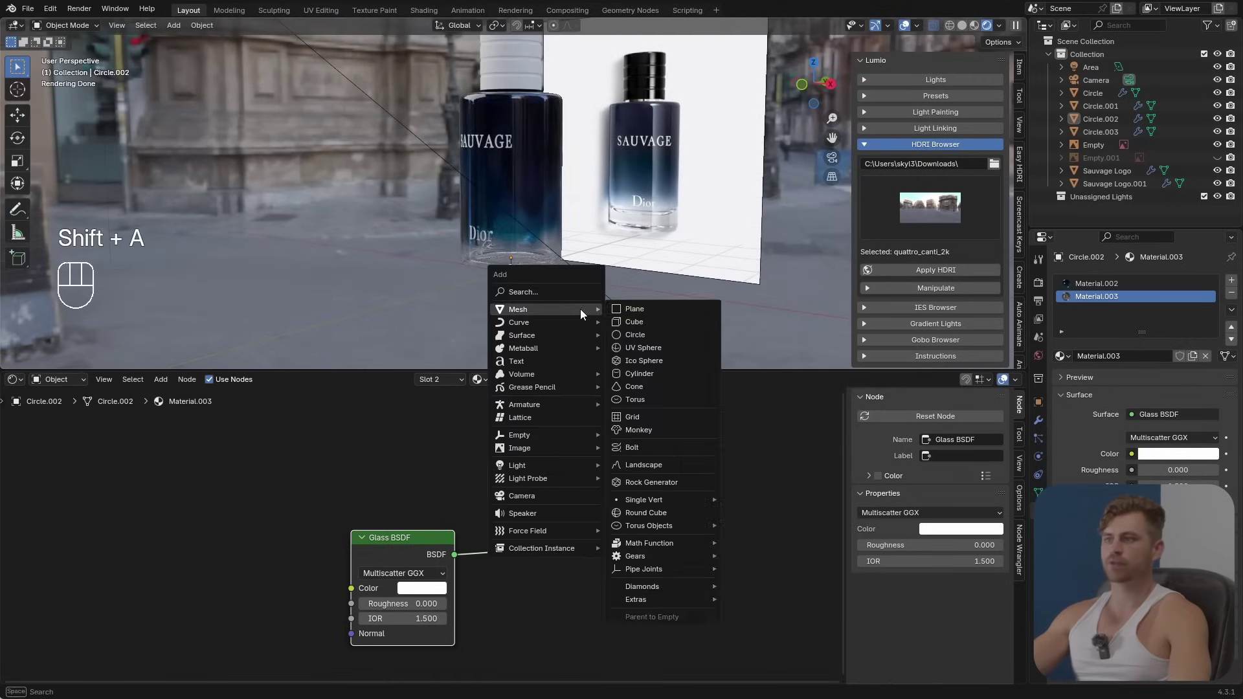
{"action": "left_click", "coordinate": [638, 309]}
{"action": "key", "text": "s"}
{"action": "left_click", "coordinate": [403, 243]}
{"action": "scroll", "coordinate": [508, 239], "scroll_direction": "up", "scroll_amount": 2}
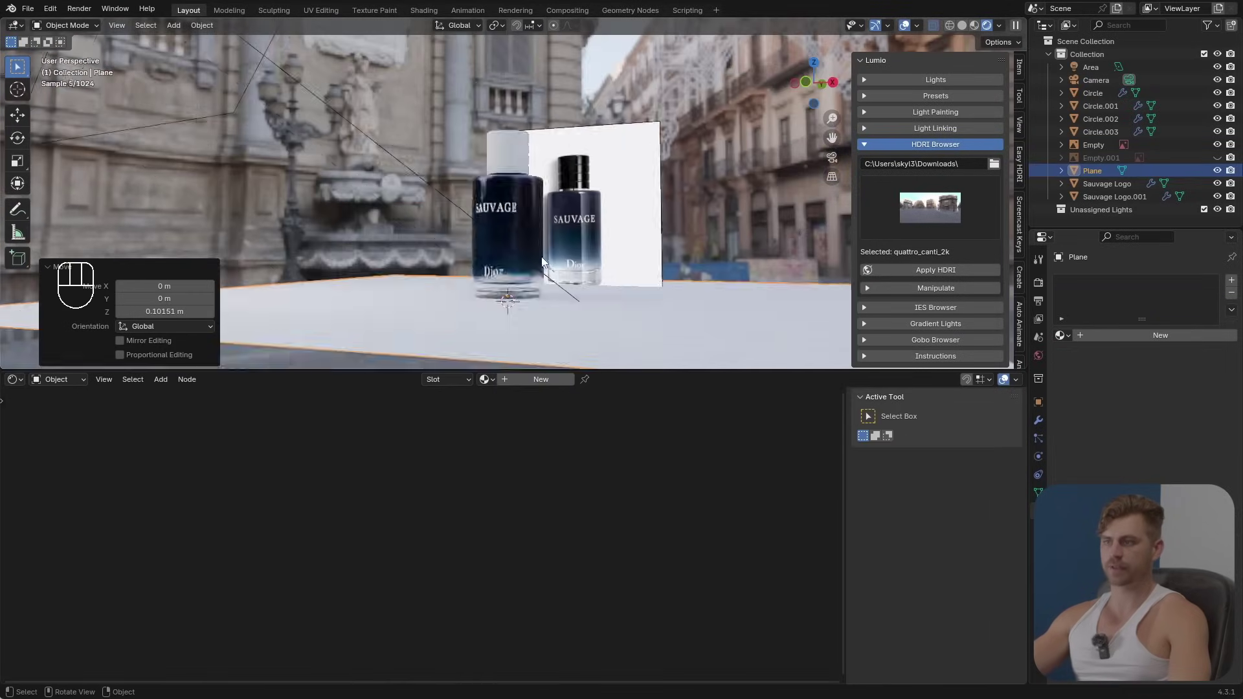
{"action": "scroll", "coordinate": [555, 276], "scroll_direction": "up", "scroll_amount": 3}
{"action": "middle_click_drag", "start_coordinate": [554, 276], "coordinate": [573, 175], "text": "shift"}
{"action": "scroll", "coordinate": [573, 239], "scroll_direction": "up", "scroll_amount": 3}
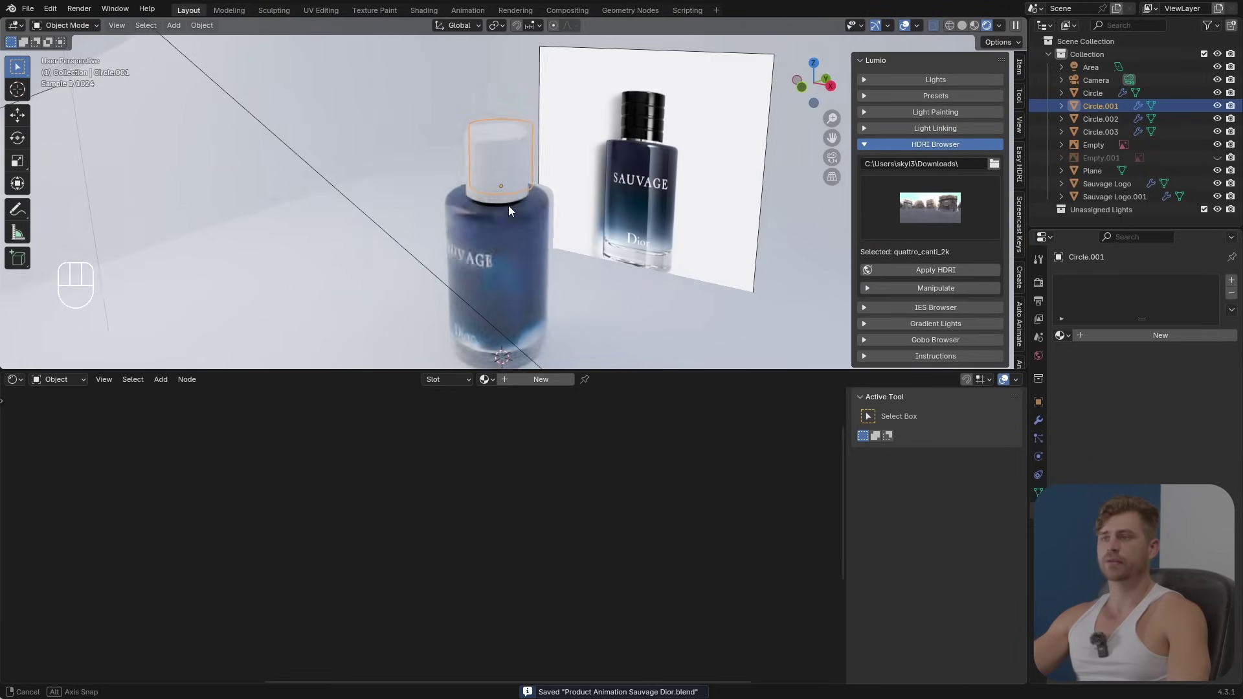
Step: Give the bottle cap a new material with a black base color and Metallic raised to about 0.745
{"action": "middle_click_drag", "start_coordinate": [508, 205], "coordinate": [540, 227]}
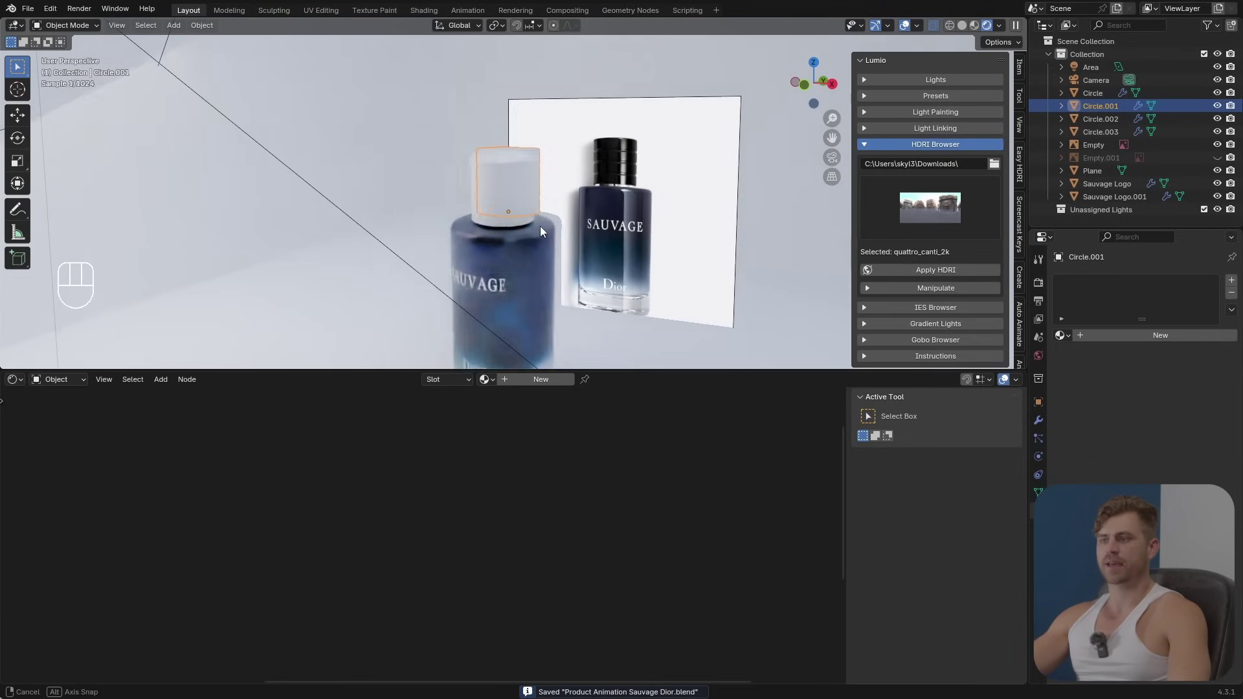
{"action": "left_click", "coordinate": [558, 379]}
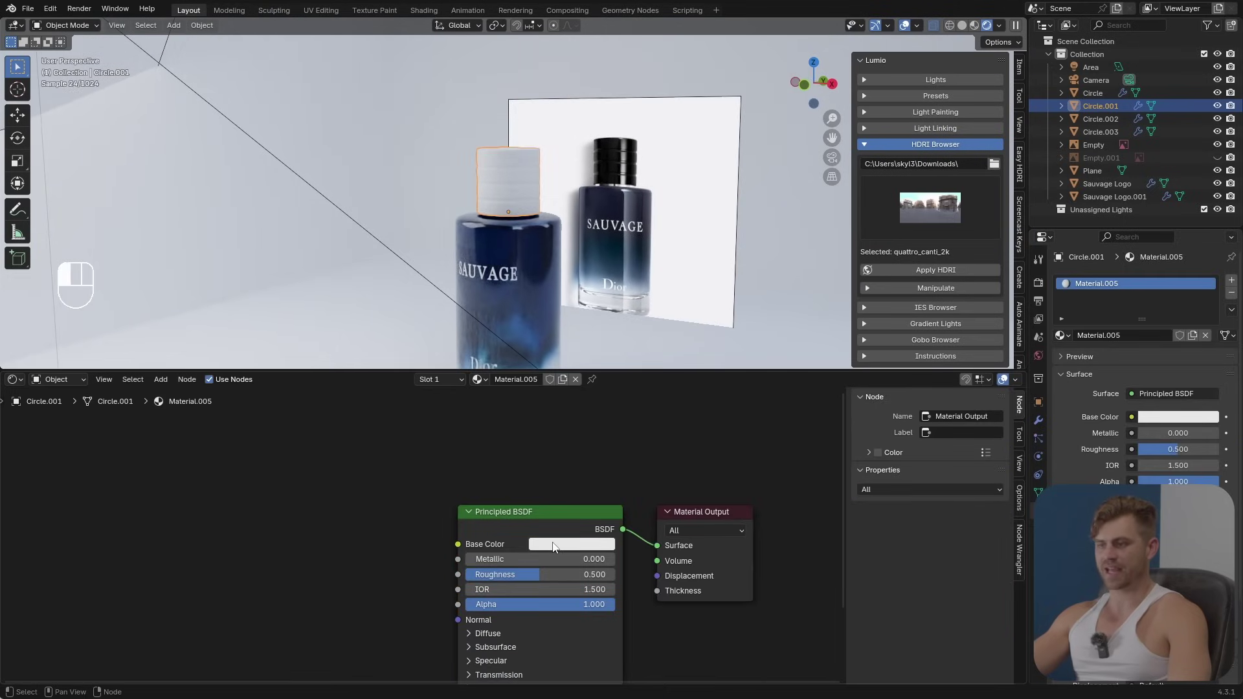
{"action": "left_click", "coordinate": [553, 547]}
{"action": "left_click_drag", "start_coordinate": [659, 363], "coordinate": [658, 428]}
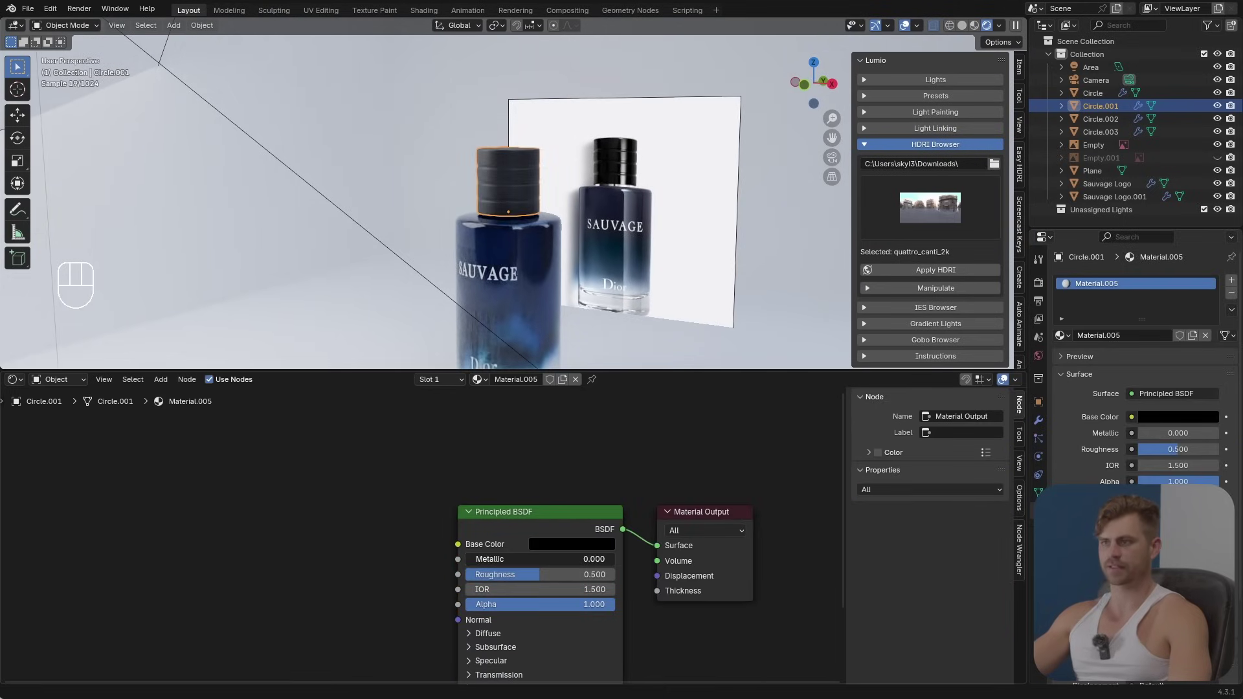
{"action": "left_click_drag", "start_coordinate": [540, 559], "coordinate": [576, 558]}
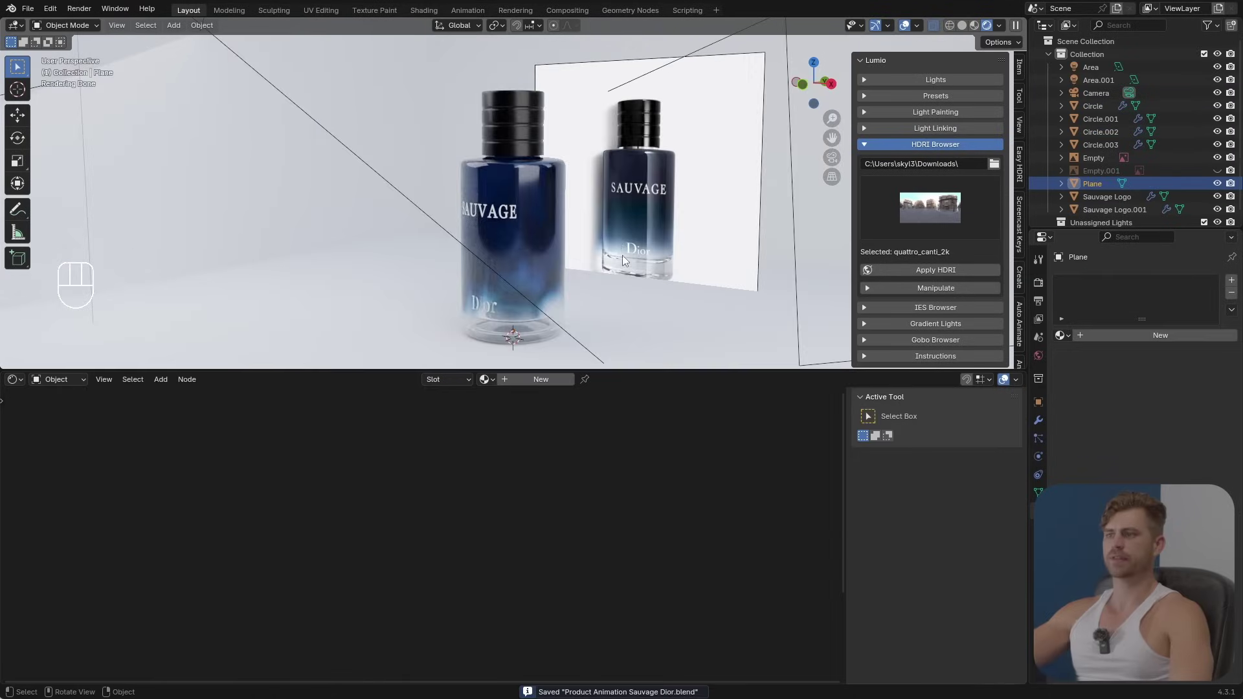
Step: Add a Solidify modifier to the bottle's inner liquid body and set its thickness to -0.099 m
{"action": "scroll", "coordinate": [641, 289], "scroll_direction": "up", "scroll_amount": 3}
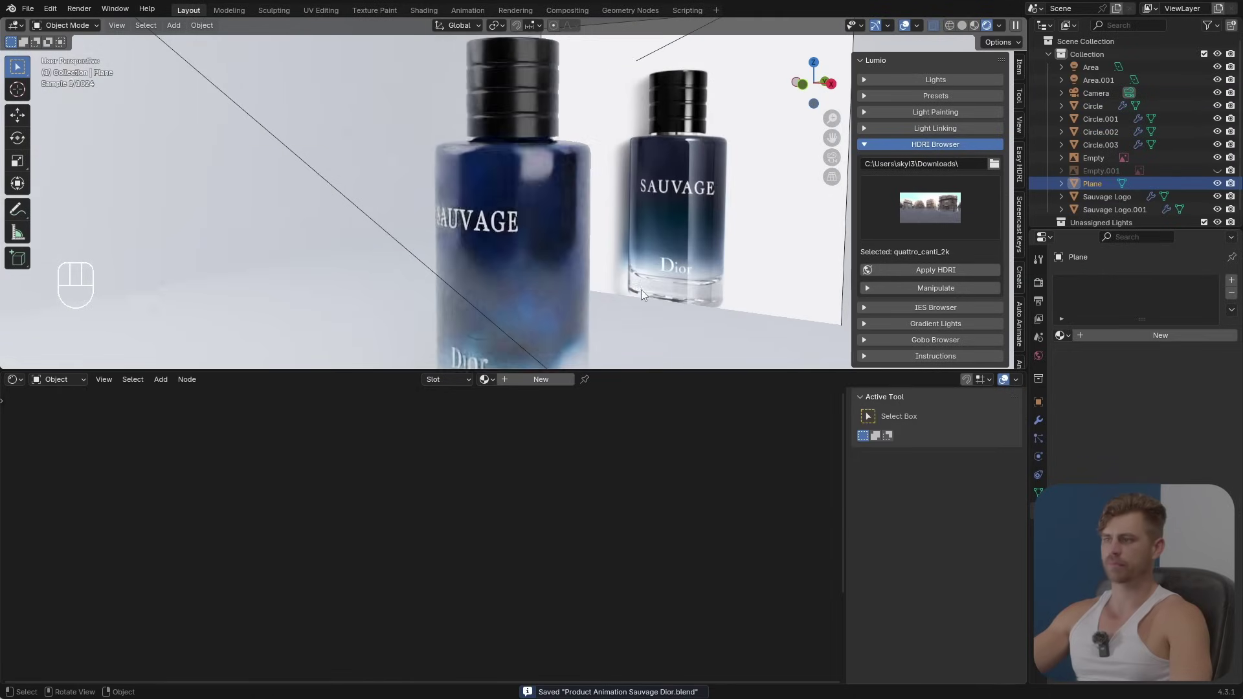
{"action": "middle_click_drag", "start_coordinate": [641, 290], "coordinate": [654, 203], "text": "shift"}
{"action": "left_click", "coordinate": [555, 239]}
{"action": "left_click", "coordinate": [571, 188]}
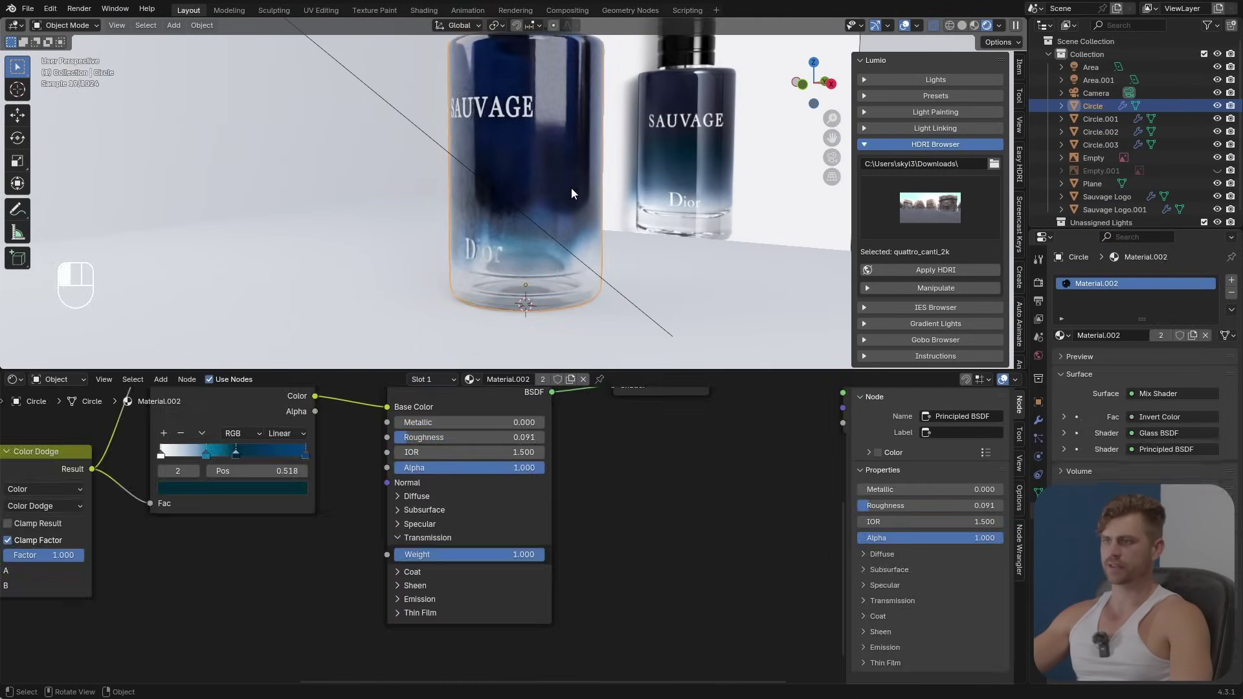
{"action": "left_click", "coordinate": [1039, 420]}
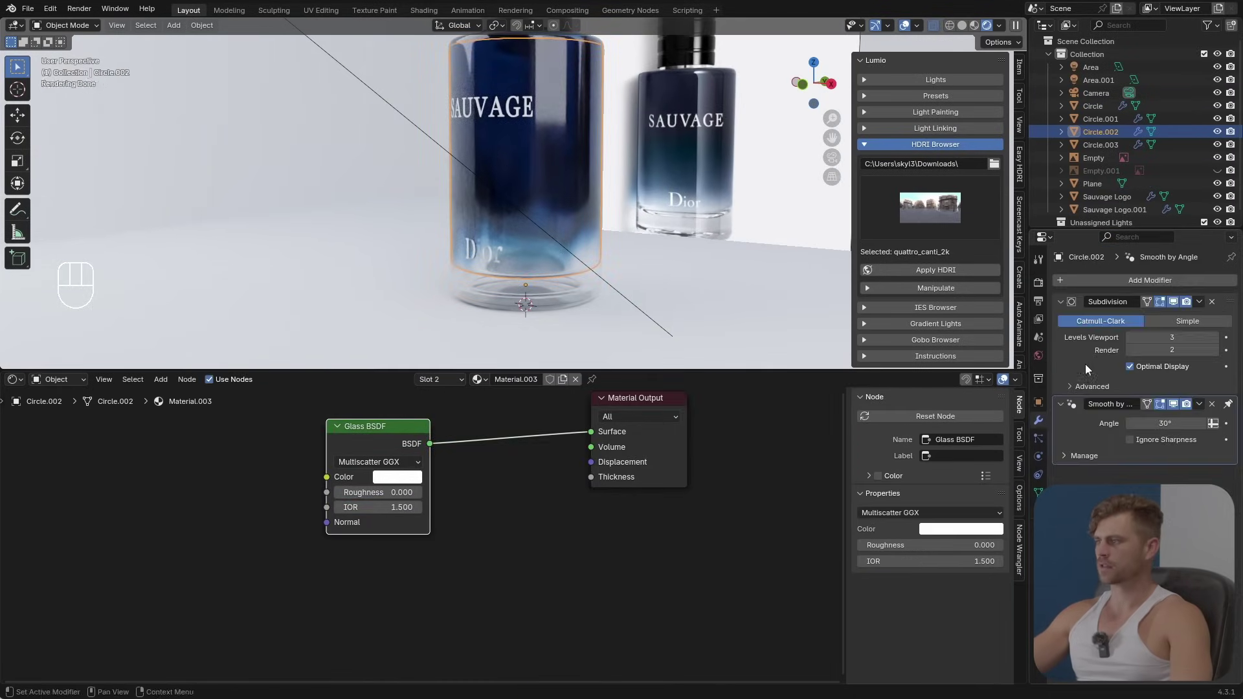
{"action": "left_click", "coordinate": [1113, 281]}
{"action": "type", "text": "solid"}
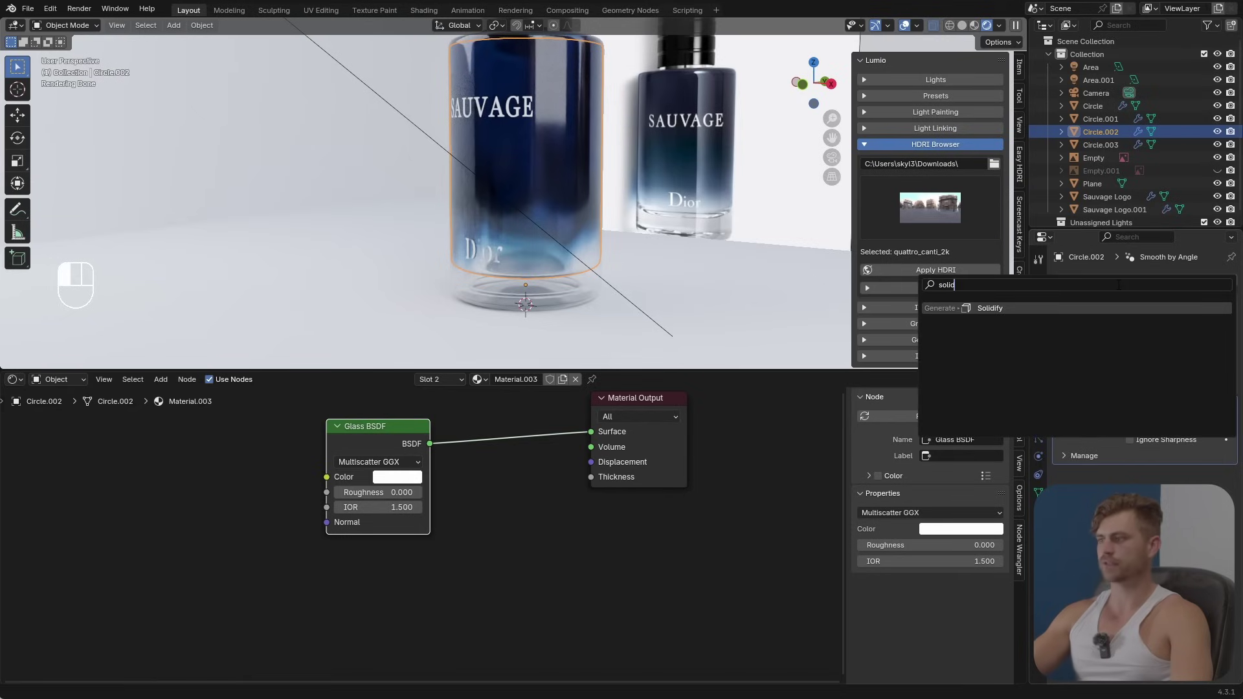
{"action": "left_click", "coordinate": [1038, 311]}
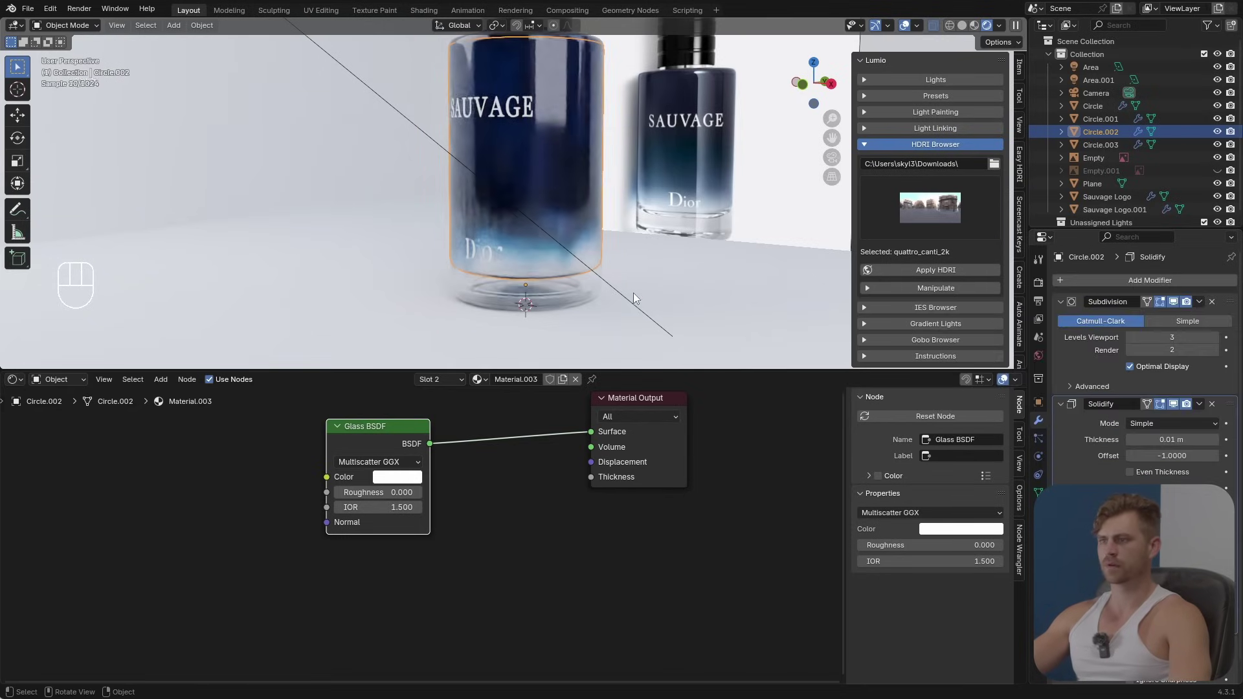
{"action": "scroll", "coordinate": [632, 309], "scroll_direction": "up", "scroll_amount": 2}
{"action": "left_click_drag", "start_coordinate": [1181, 439], "coordinate": [1163, 439], "text": "shift"}
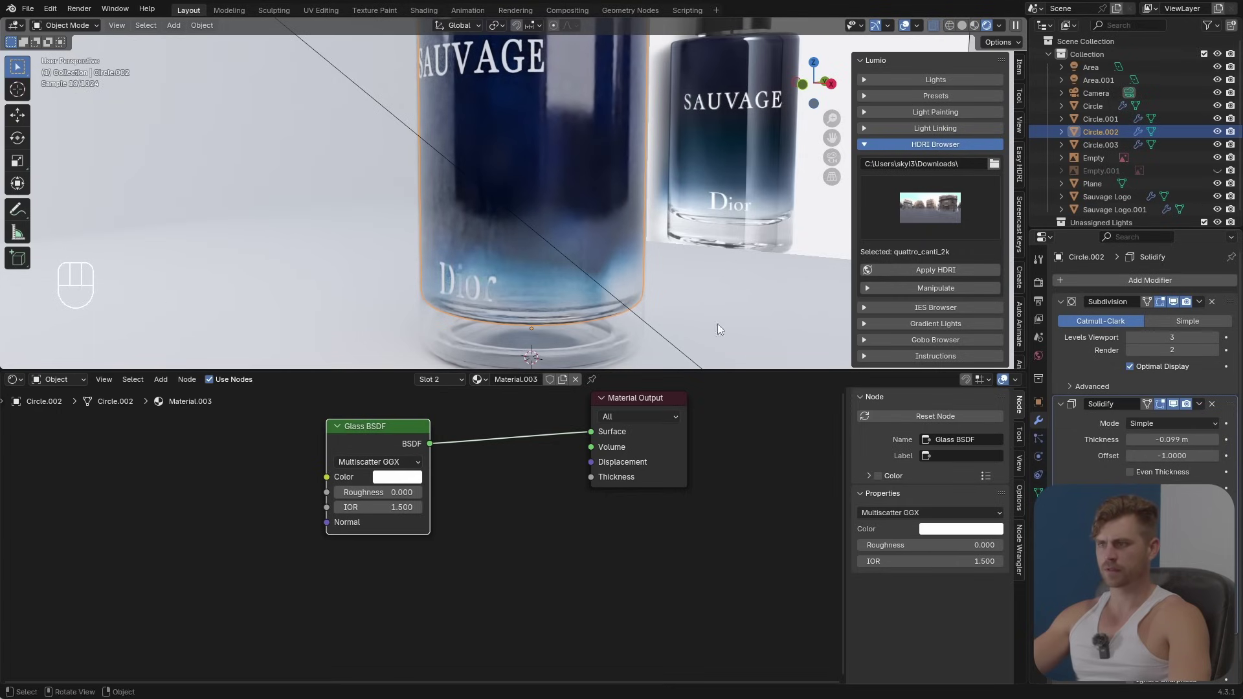
Step: Adjust the height of the inner liquid body along Z within the glass bottle
{"action": "middle_click_drag", "start_coordinate": [717, 323], "coordinate": [597, 262]}
{"action": "key", "text": "g"}
{"action": "key", "text": "z"}
{"action": "left_click", "coordinate": [538, 266]}
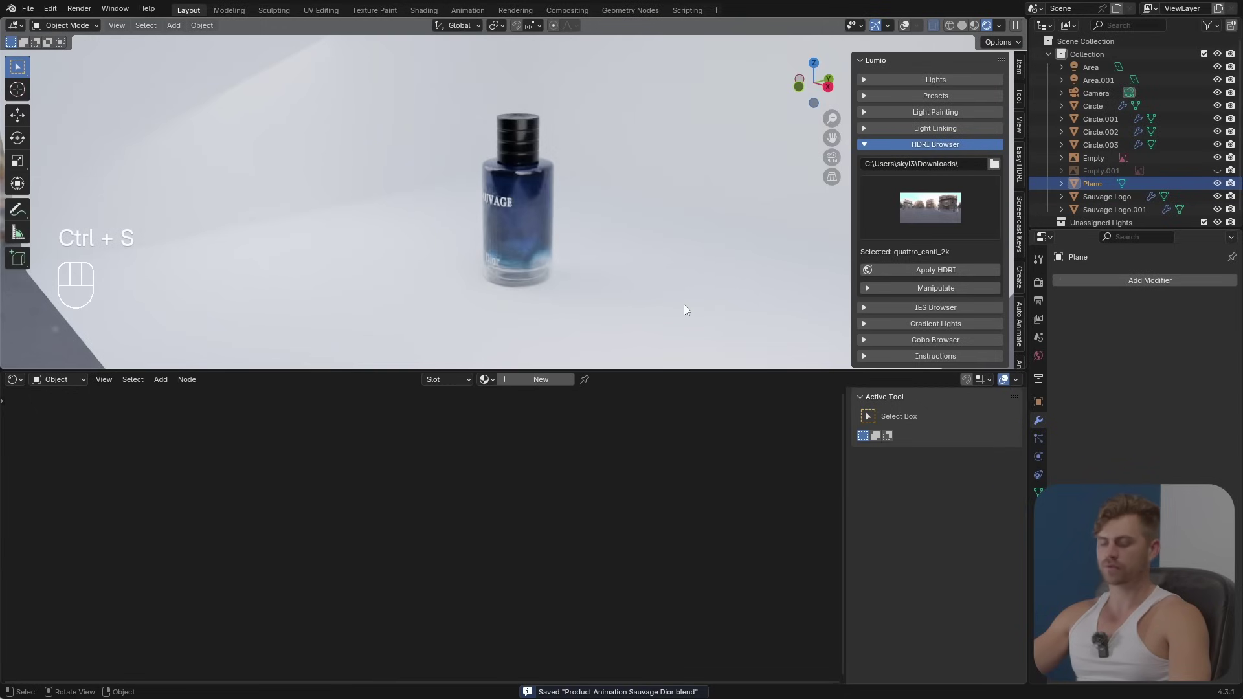
Step: Hide the floor plane, then select all the bottle parts and snap the 3D cursor to them
{"action": "key", "text": "h"}
{"action": "middle_click_drag", "start_coordinate": [667, 257], "coordinate": [673, 212]}
{"action": "left_click_drag", "start_coordinate": [656, 100], "coordinate": [454, 318]}
{"action": "left_click", "coordinate": [909, 27]}
{"action": "key", "text": "shift+s"}
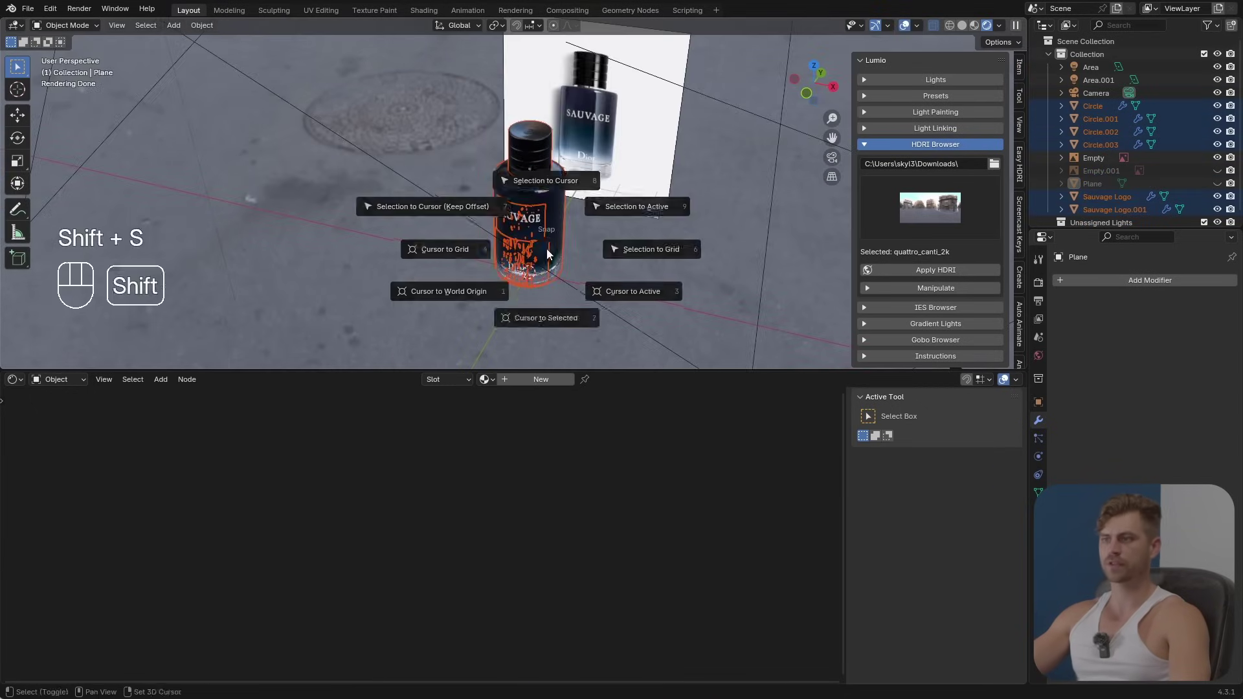
{"action": "left_click", "coordinate": [546, 321]}
Step: Add an empty at the 3D cursor and parent all the bottle parts to it with Keep Transform enabled
{"action": "key", "text": "shift+a"}
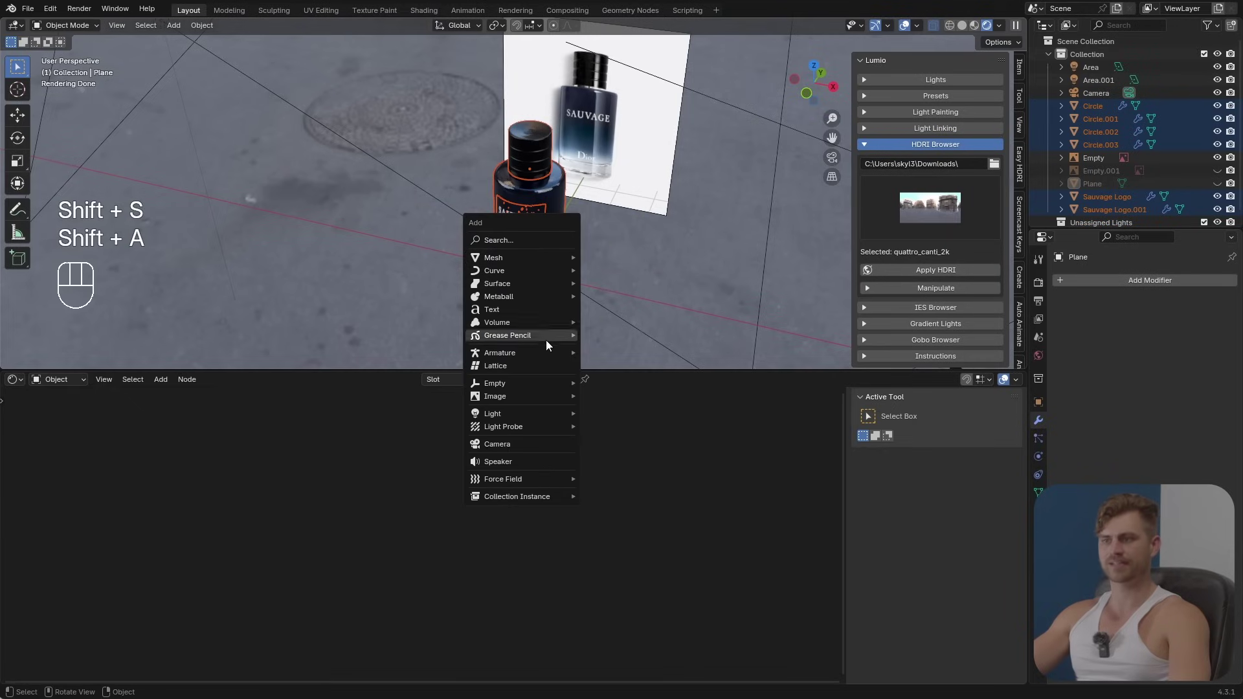
{"action": "mouse_move", "coordinate": [534, 413]}
{"action": "left_click", "coordinate": [529, 383]}
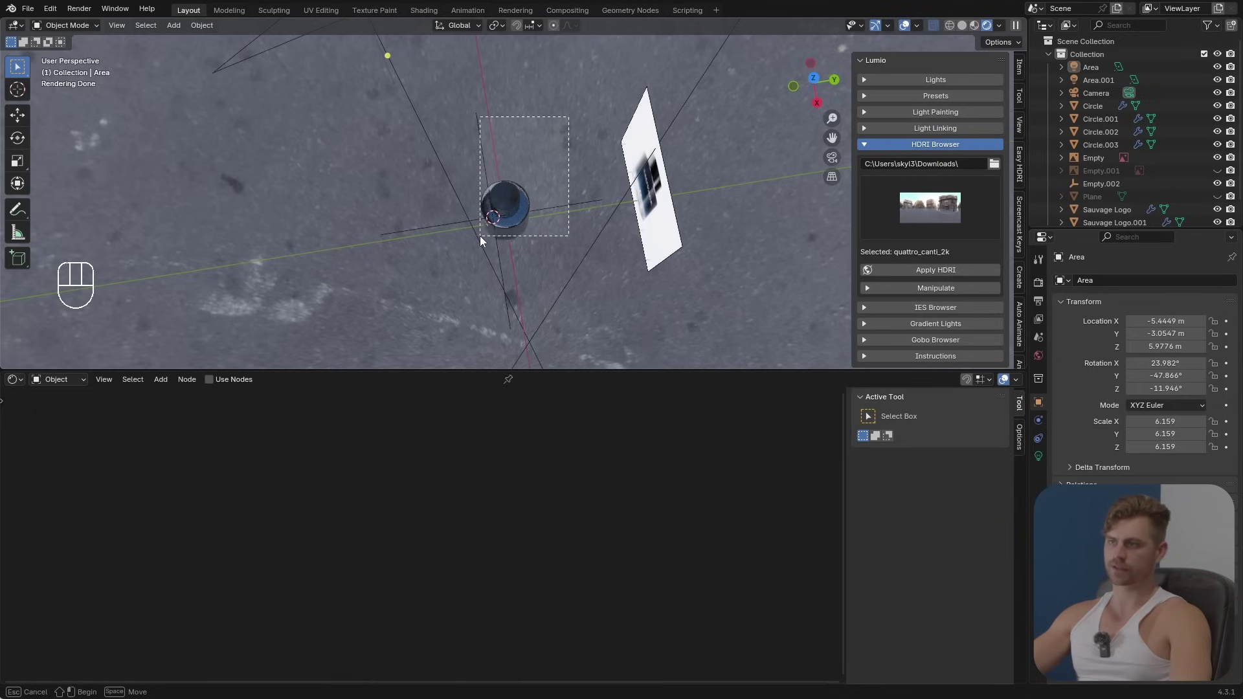
{"action": "left_click", "coordinate": [560, 209], "text": "shift"}
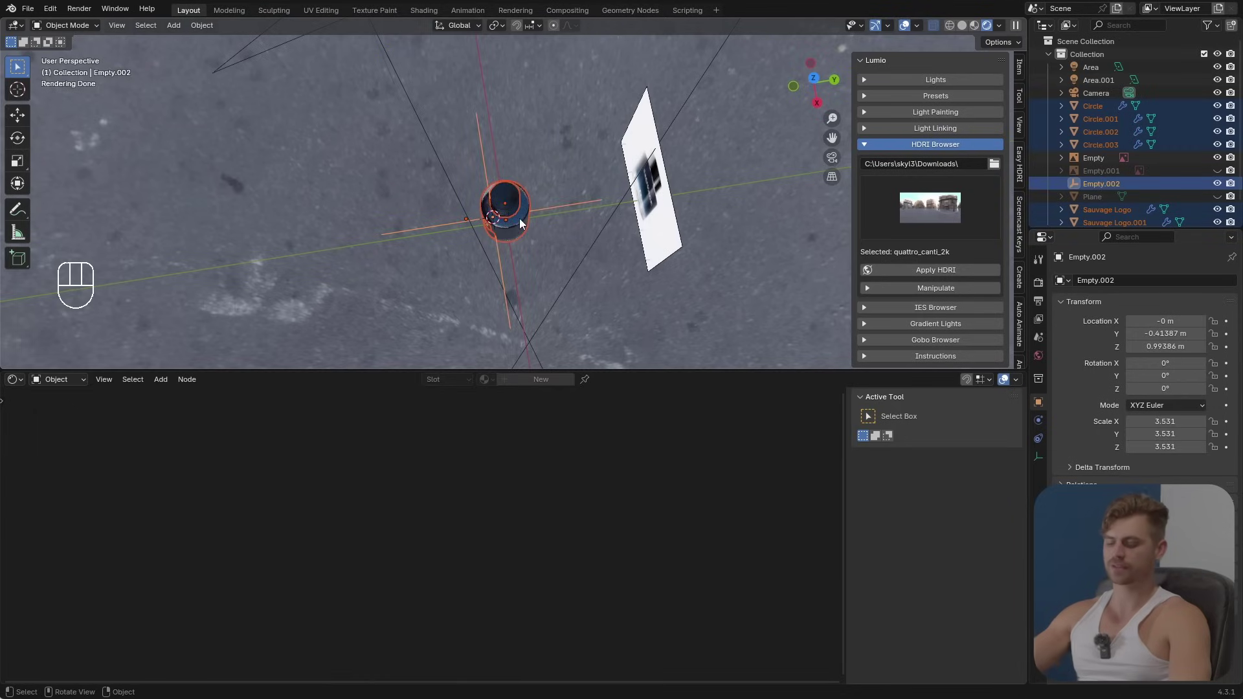
{"action": "key", "text": "ctrl+p"}
{"action": "left_click", "coordinate": [480, 230]}
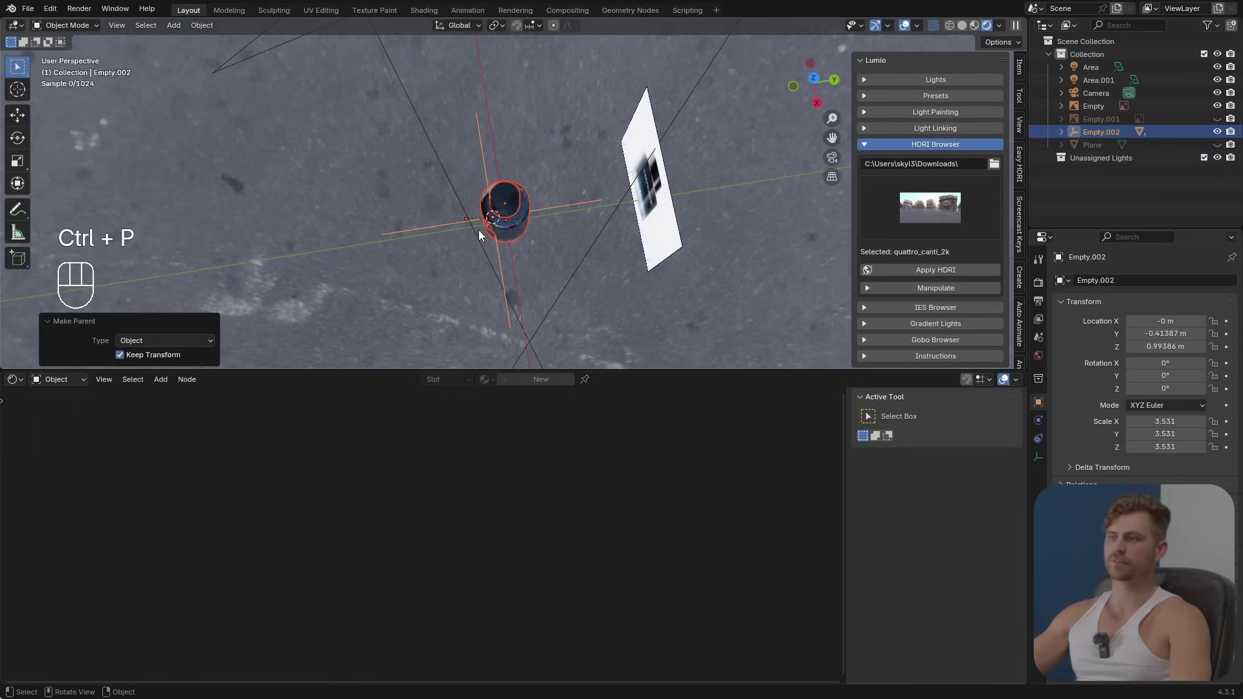
Step: Test moving and rotating the parent empty to check that the bottle follows it
{"action": "key", "text": "g"}
{"action": "key", "text": "r"}
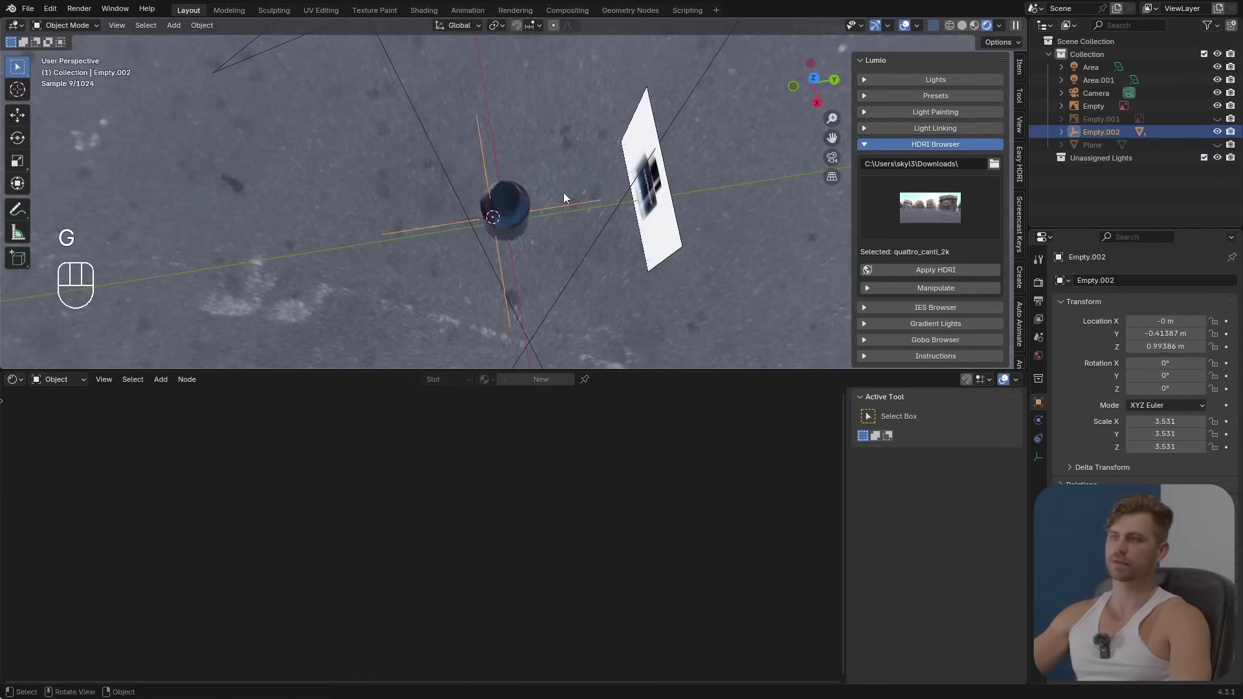
{"action": "middle_click_drag", "start_coordinate": [570, 197], "coordinate": [449, 225], "text": "alt"}
{"action": "right_click", "coordinate": [449, 226]}
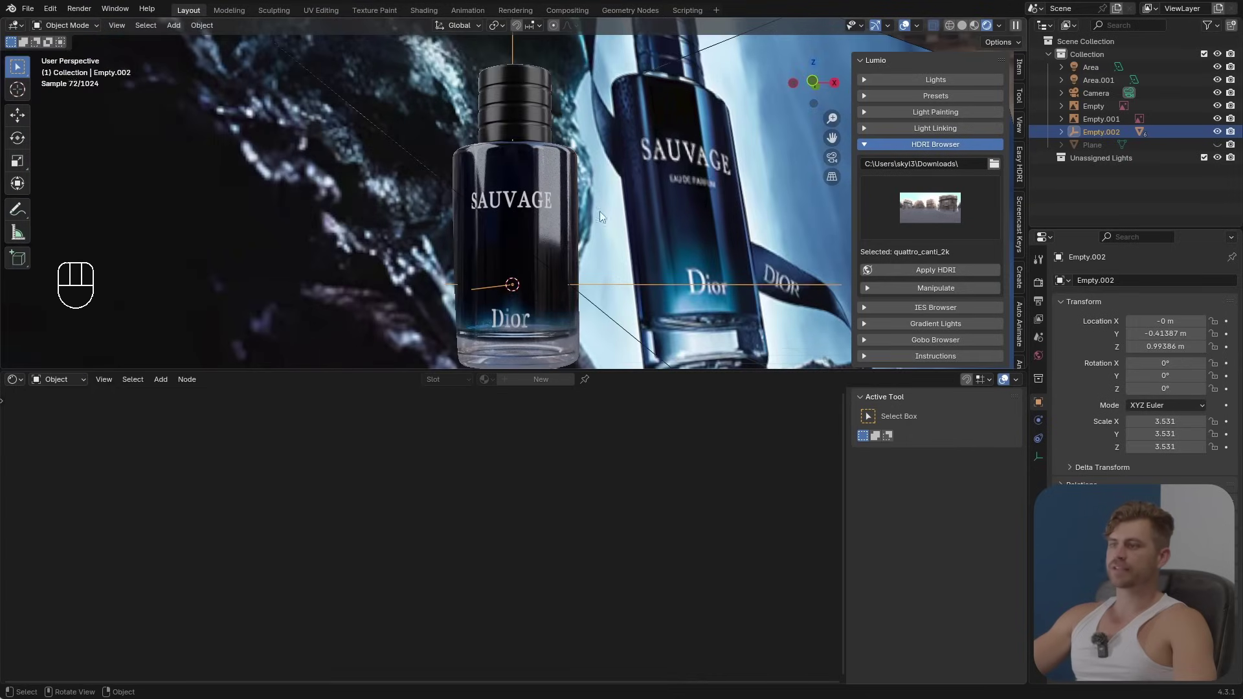
Step: Change the cap material's base color to the dark blue #001233, matching the cap in the reference advertisement
{"action": "scroll", "coordinate": [558, 246], "scroll_direction": "down", "scroll_amount": 5}
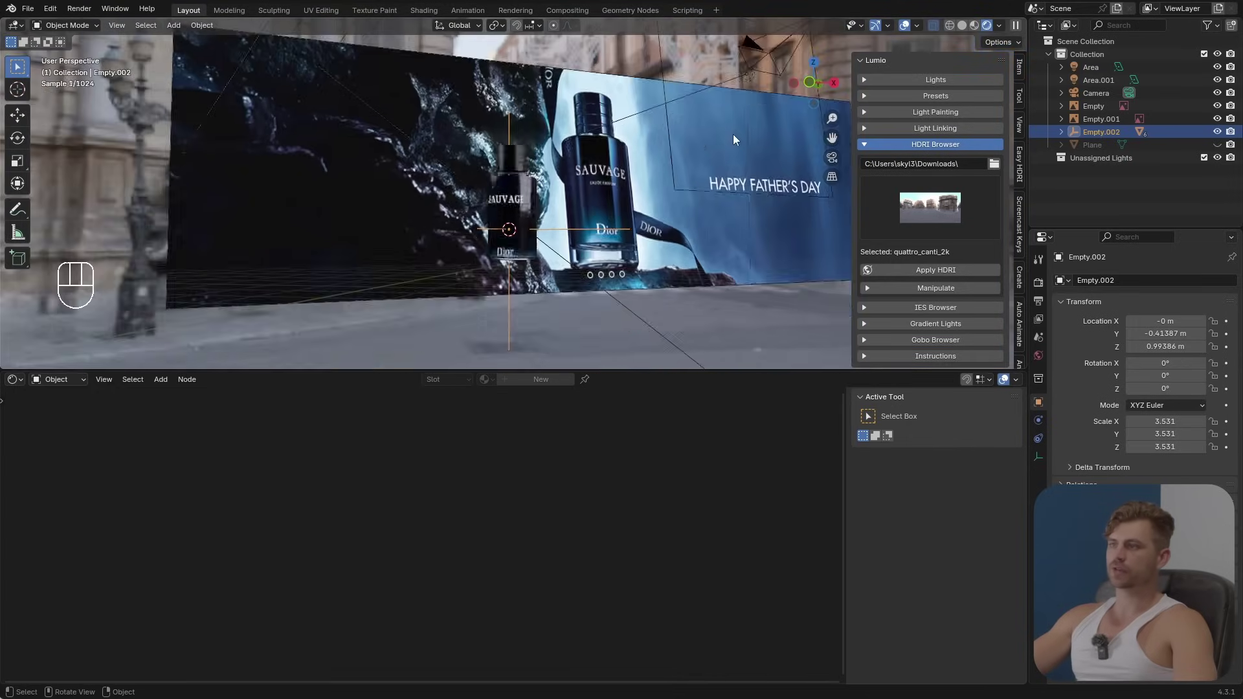
{"action": "scroll", "coordinate": [704, 200], "scroll_direction": "up", "scroll_amount": 7}
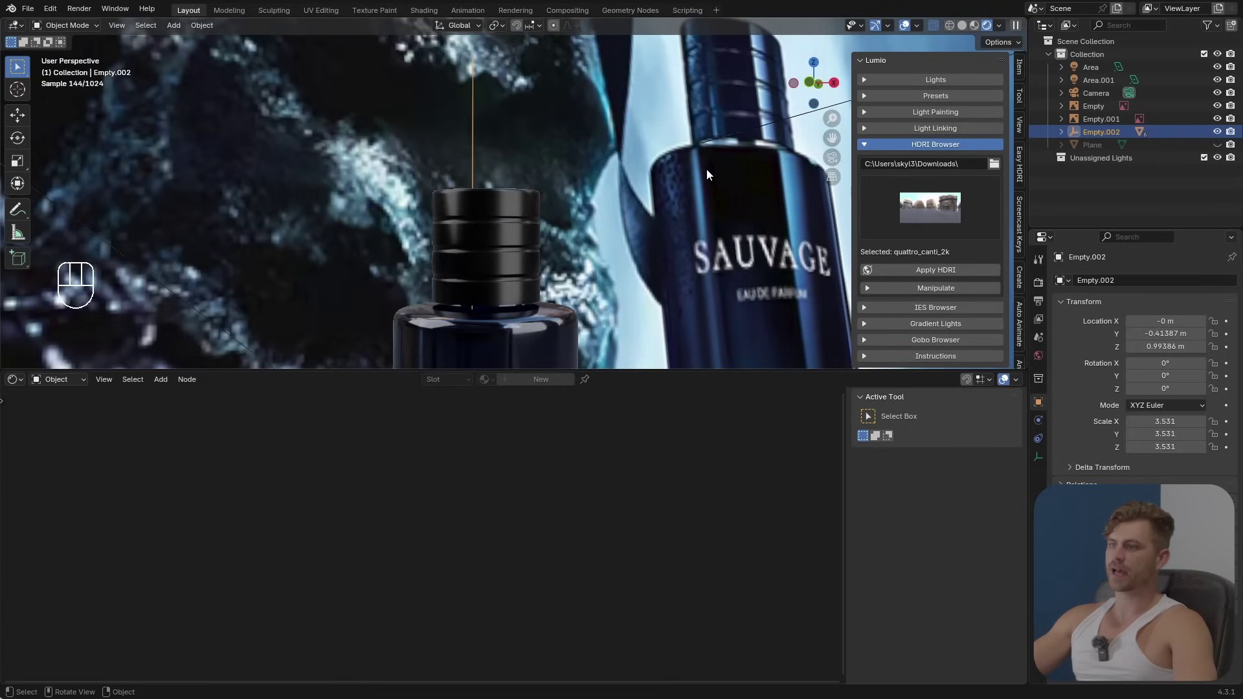
{"action": "scroll", "coordinate": [705, 208], "scroll_direction": "down", "scroll_amount": 1}
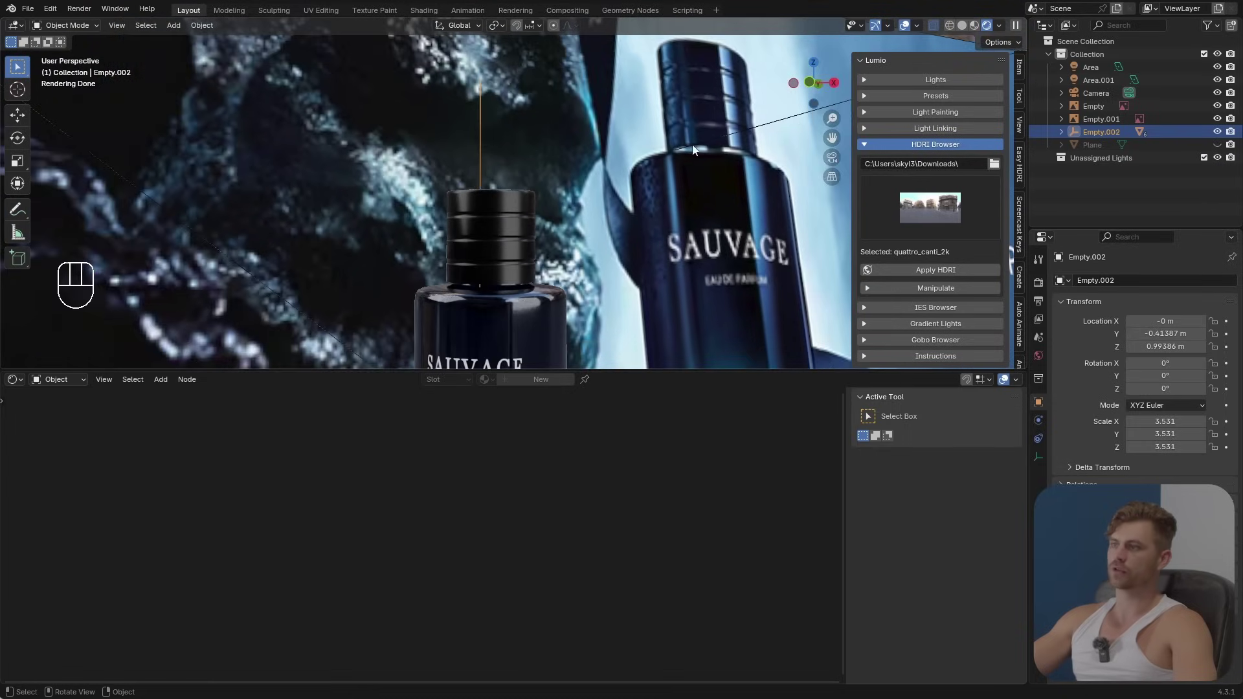
{"action": "left_click", "coordinate": [495, 248]}
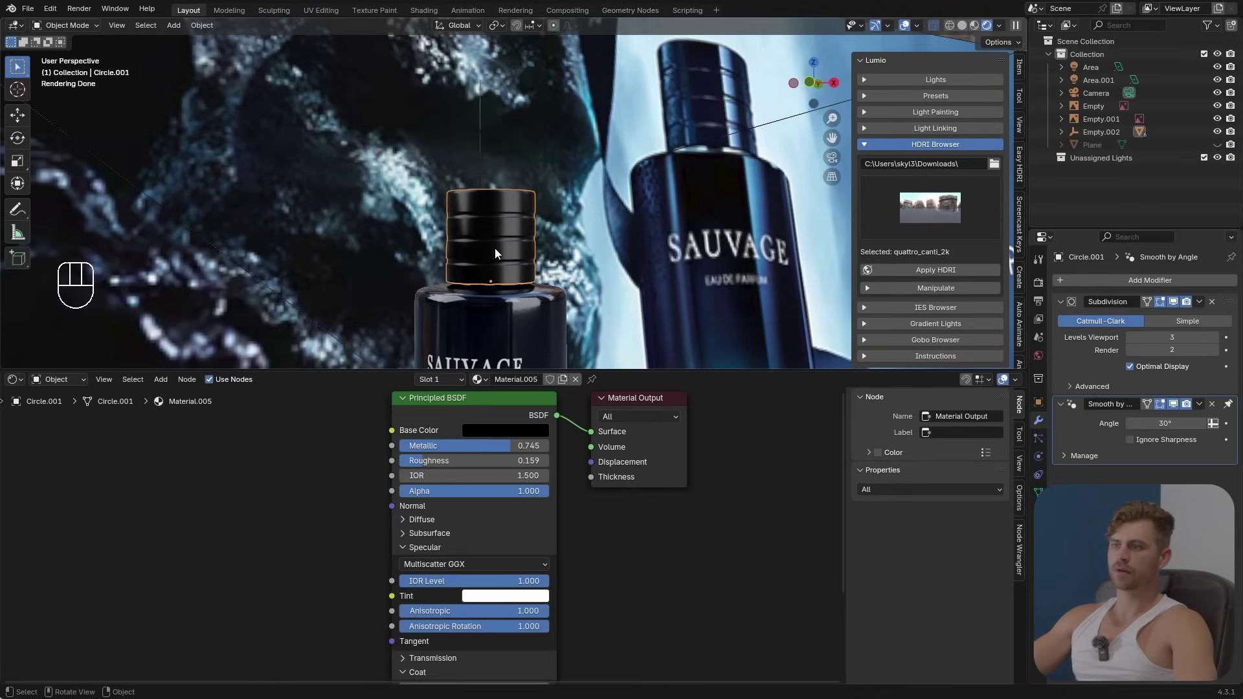
{"action": "left_click", "coordinate": [505, 432]}
{"action": "left_click_drag", "start_coordinate": [587, 313], "coordinate": [587, 308]}
{"action": "left_click", "coordinate": [557, 219]}
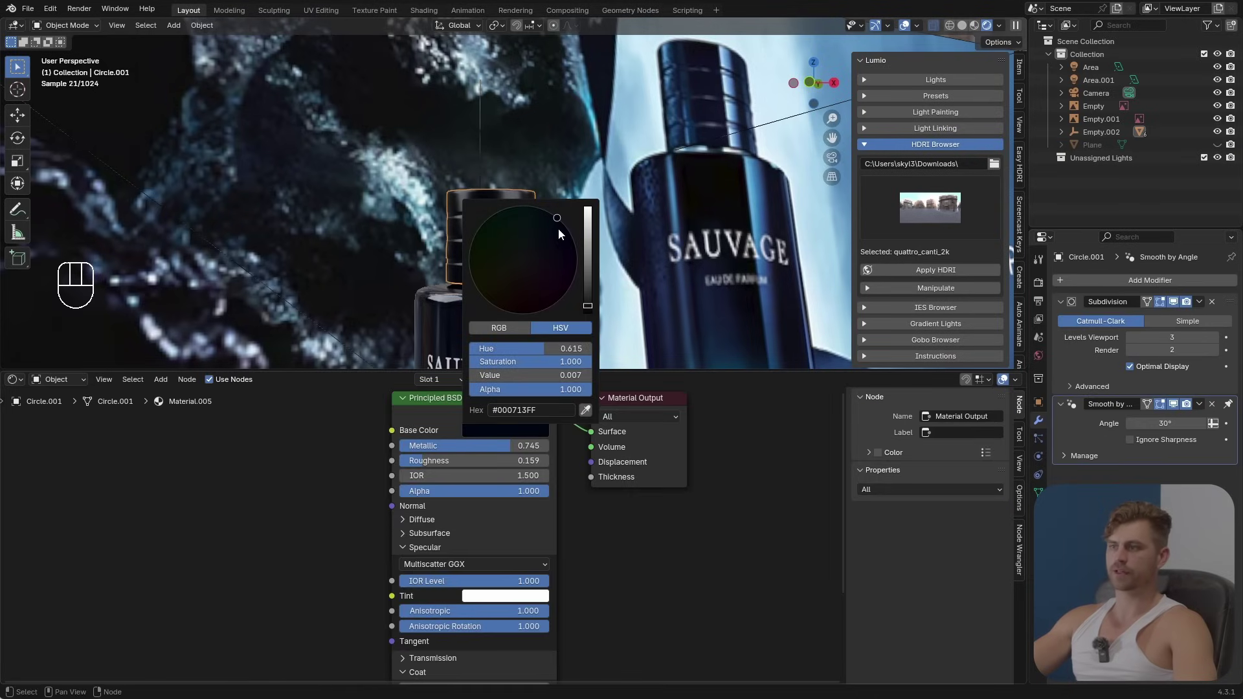
{"action": "scroll", "coordinate": [557, 219], "scroll_direction": "up", "scroll_amount": 4}
{"action": "scroll", "coordinate": [557, 219], "scroll_direction": "down", "scroll_amount": 2}
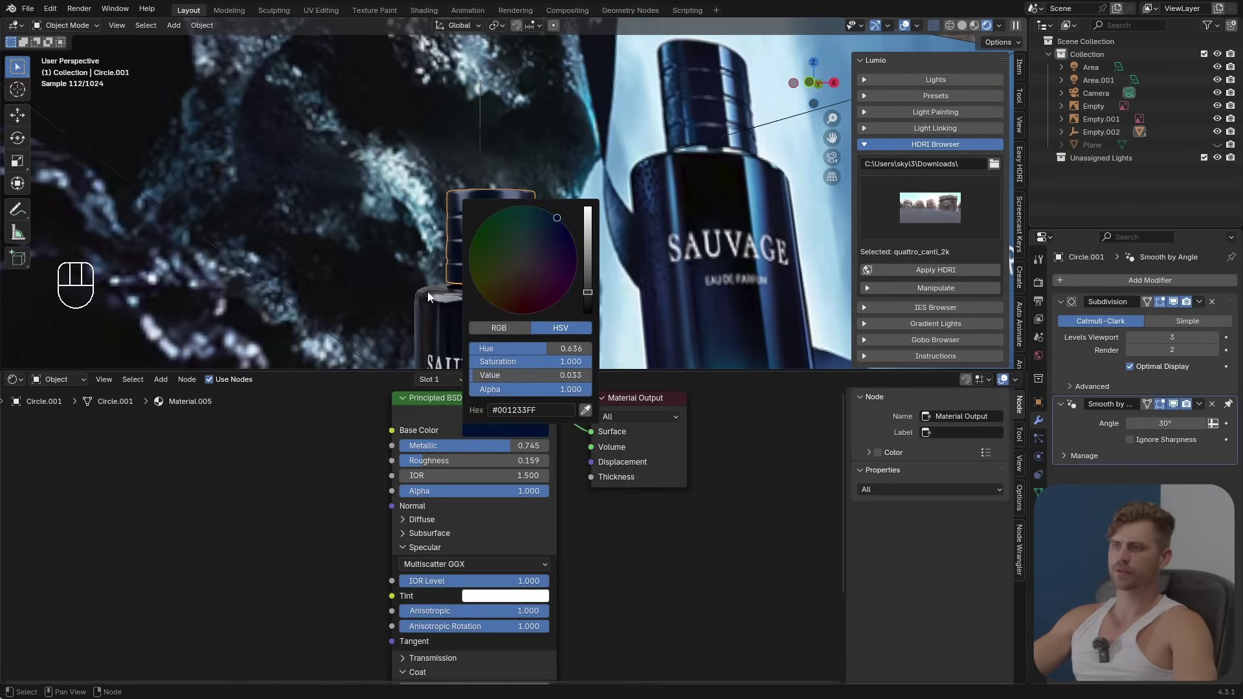
Step: Set the cap material's Metallic to 1.000
{"action": "scroll", "coordinate": [425, 292], "scroll_direction": "up", "scroll_amount": 2}
{"action": "middle_click_drag", "start_coordinate": [422, 292], "coordinate": [474, 269], "text": "shift"}
{"action": "left_click_drag", "start_coordinate": [522, 445], "coordinate": [550, 445]}
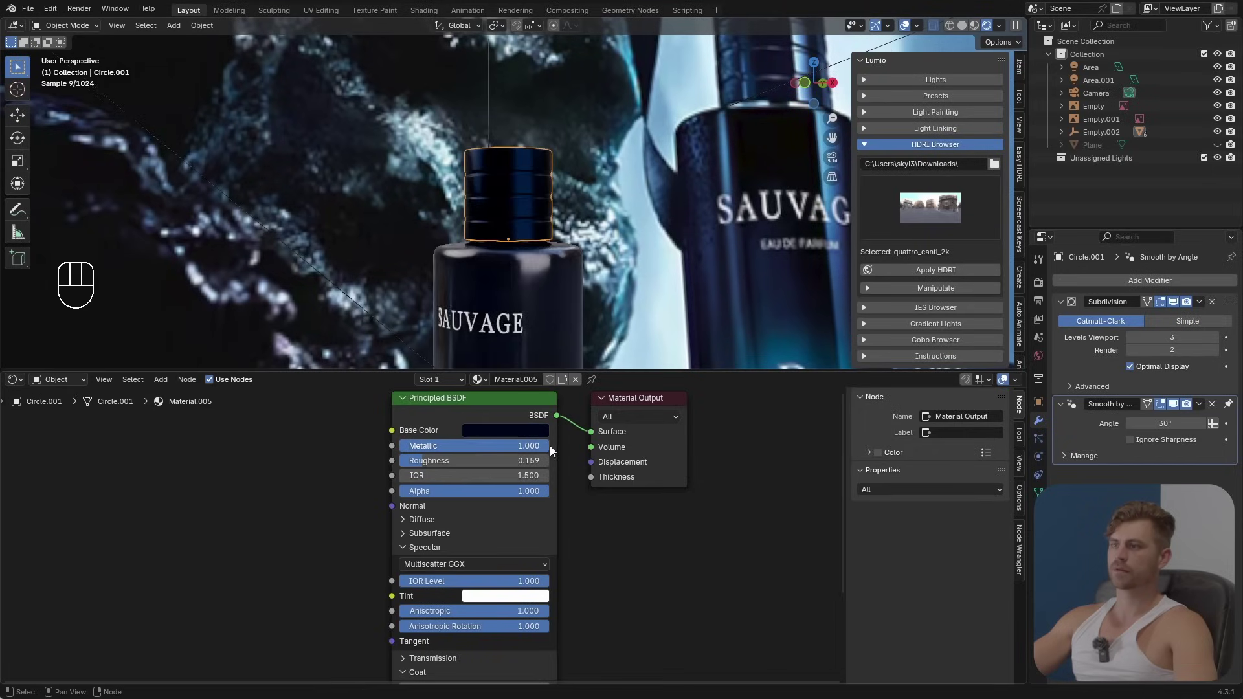
Step: Fine-tune the brightness of the cap's dark blue base color and save the file
{"action": "middle_click_drag", "start_coordinate": [546, 426], "coordinate": [541, 470], "text": "shift"}
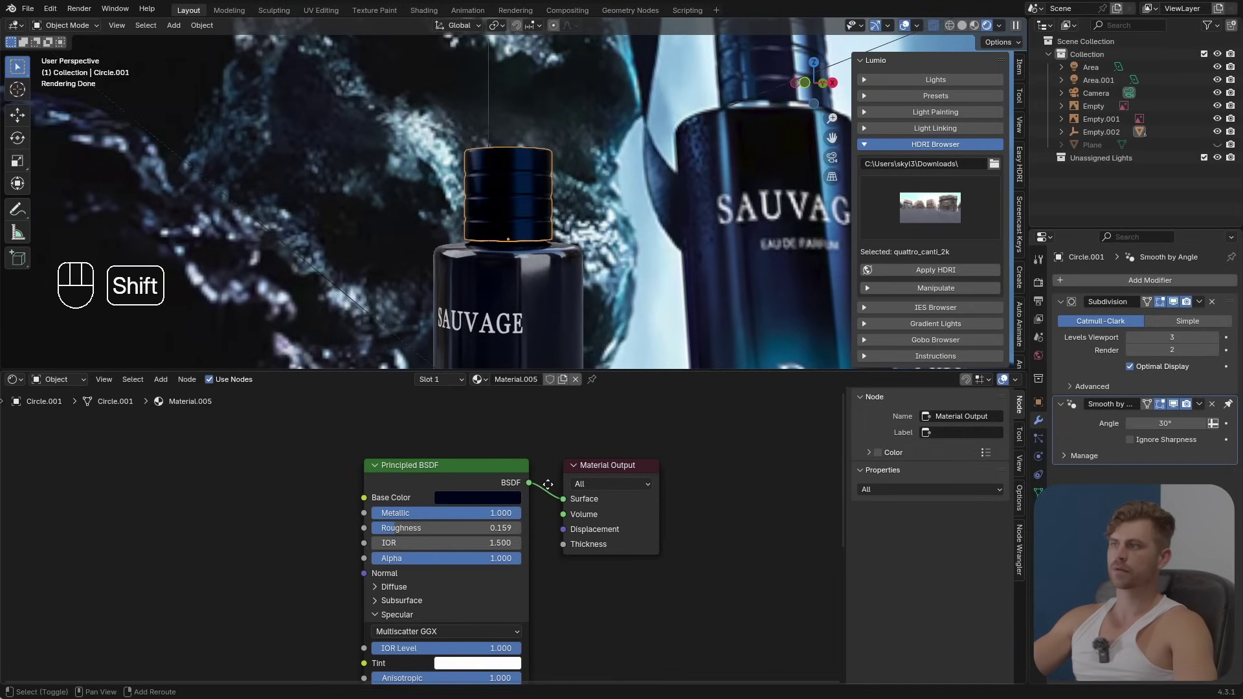
{"action": "left_click", "coordinate": [507, 503]}
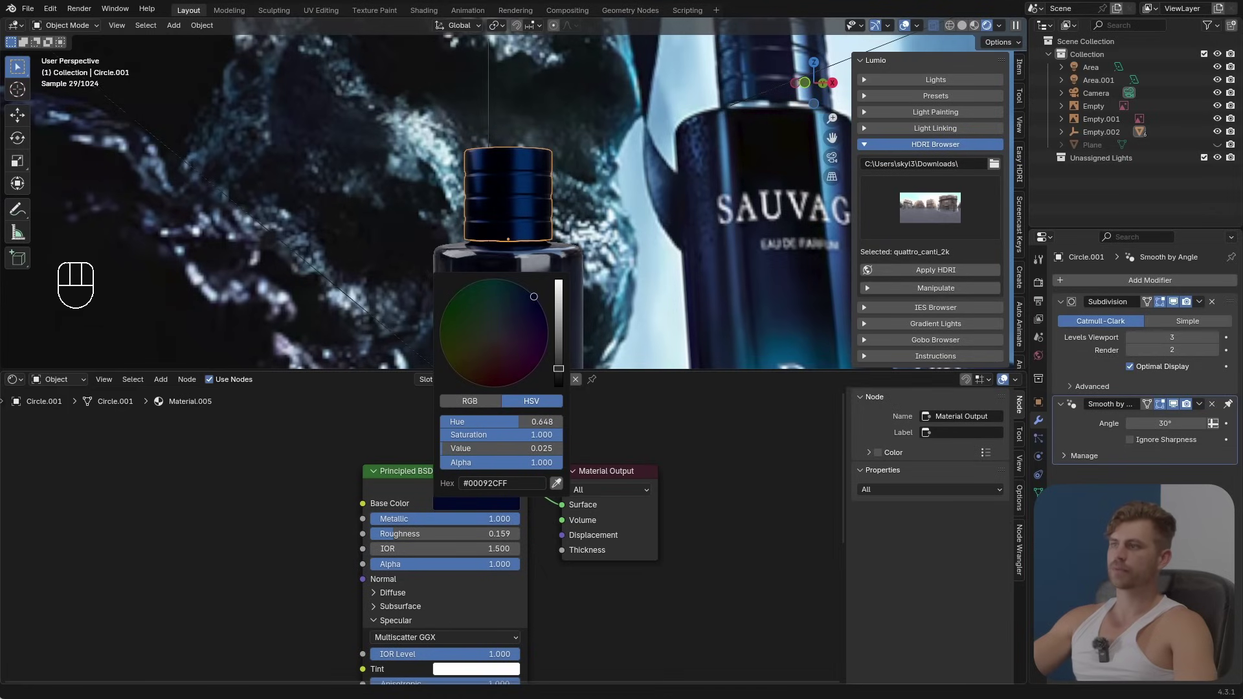
{"action": "mouse_move", "coordinate": [558, 368]}
{"action": "left_mouse_down"}
{"action": "mouse_move", "coordinate": [558, 289]}
{"action": "mouse_move", "coordinate": [558, 364]}
{"action": "left_mouse_up"}
{"action": "key", "text": "ctrl+s"}
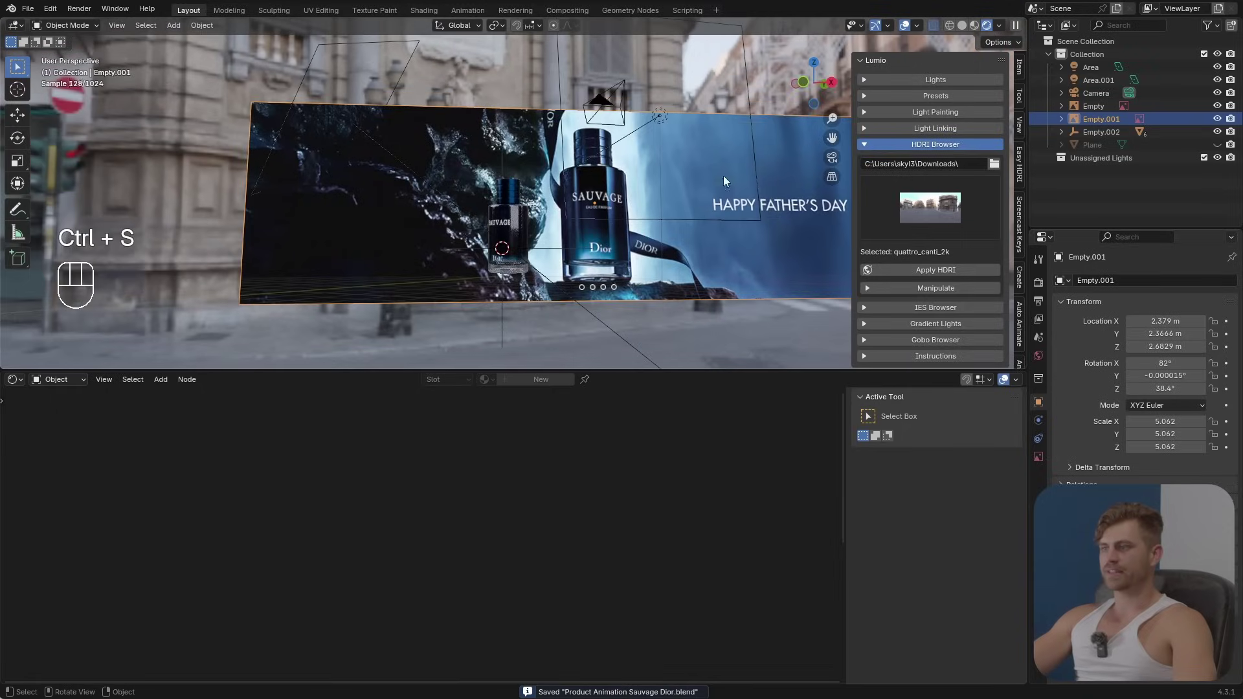
Step: Examine the Sauvage advertisement's bottle, backdrop, rocks and lighting as a reference for the scene
{"action": "scroll", "coordinate": [744, 220], "scroll_direction": "up", "scroll_amount": 3}
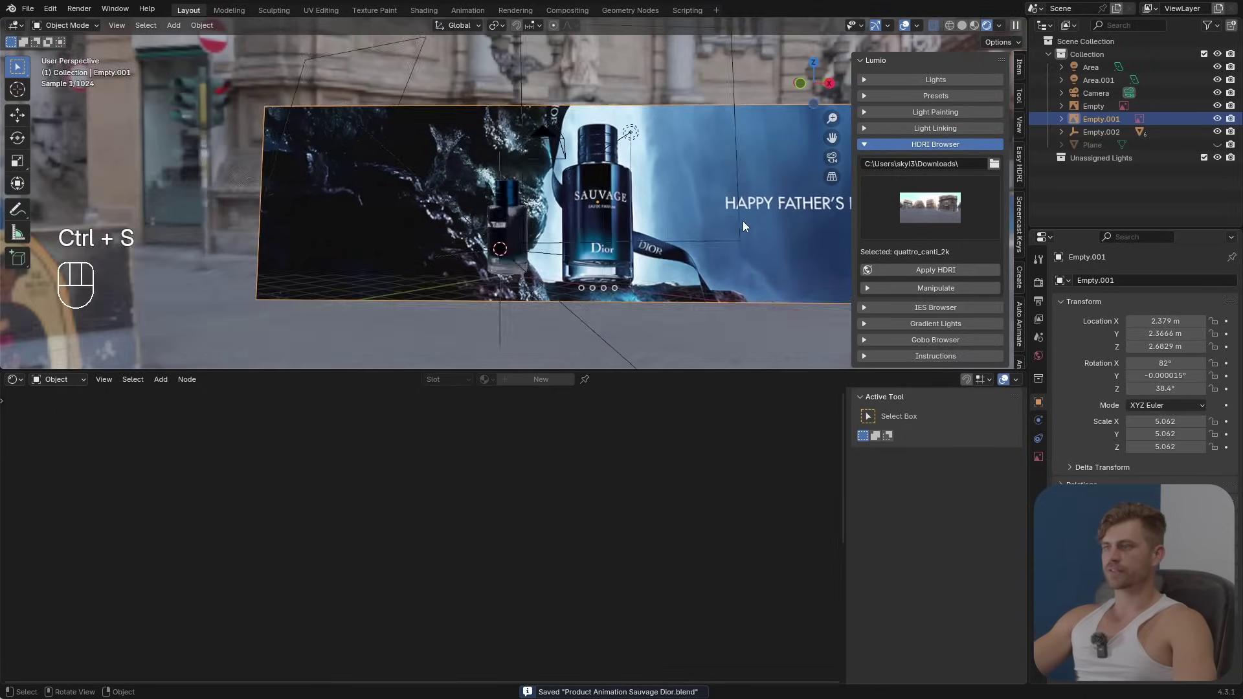
{"action": "scroll", "coordinate": [655, 301], "scroll_direction": "up", "scroll_amount": 3}
{"action": "middle_click_drag", "start_coordinate": [648, 297], "coordinate": [450, 284], "text": "shift"}
{"action": "scroll", "coordinate": [615, 273], "scroll_direction": "down", "scroll_amount": 1}
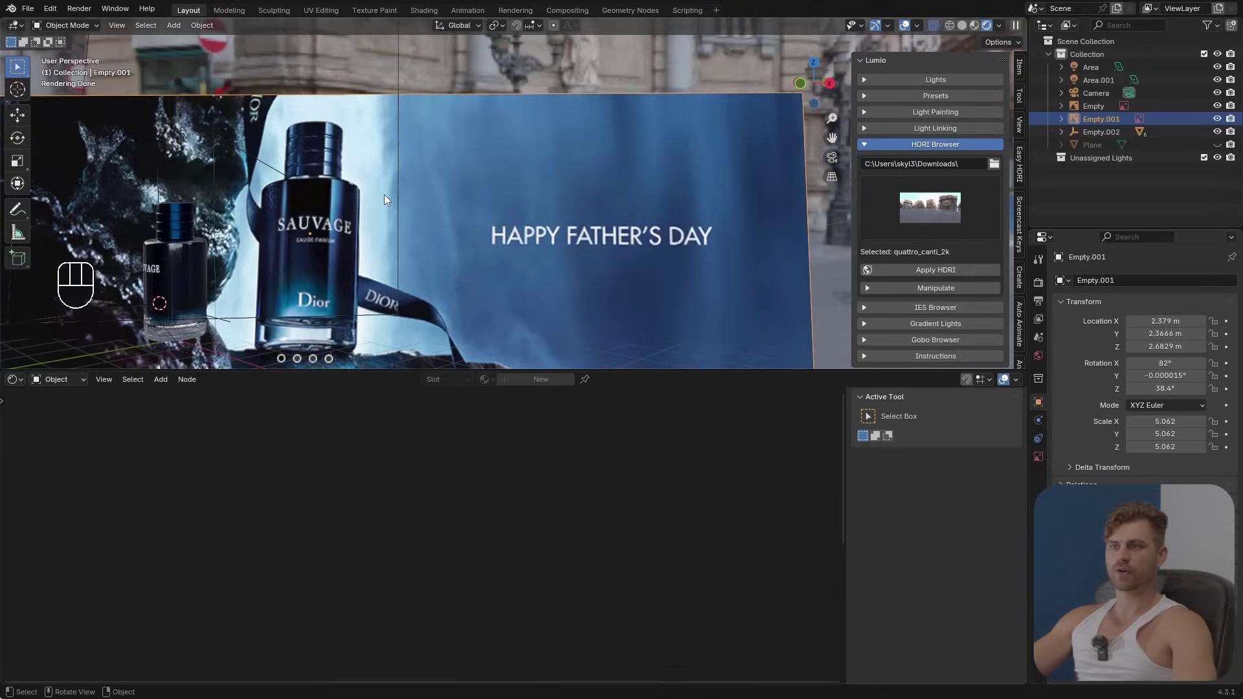
{"action": "scroll", "coordinate": [383, 194], "scroll_direction": "down", "scroll_amount": 1}
{"action": "middle_click_drag", "start_coordinate": [383, 194], "coordinate": [488, 198], "text": "shift"}
{"action": "scroll", "coordinate": [494, 196], "scroll_direction": "up", "scroll_amount": 4}
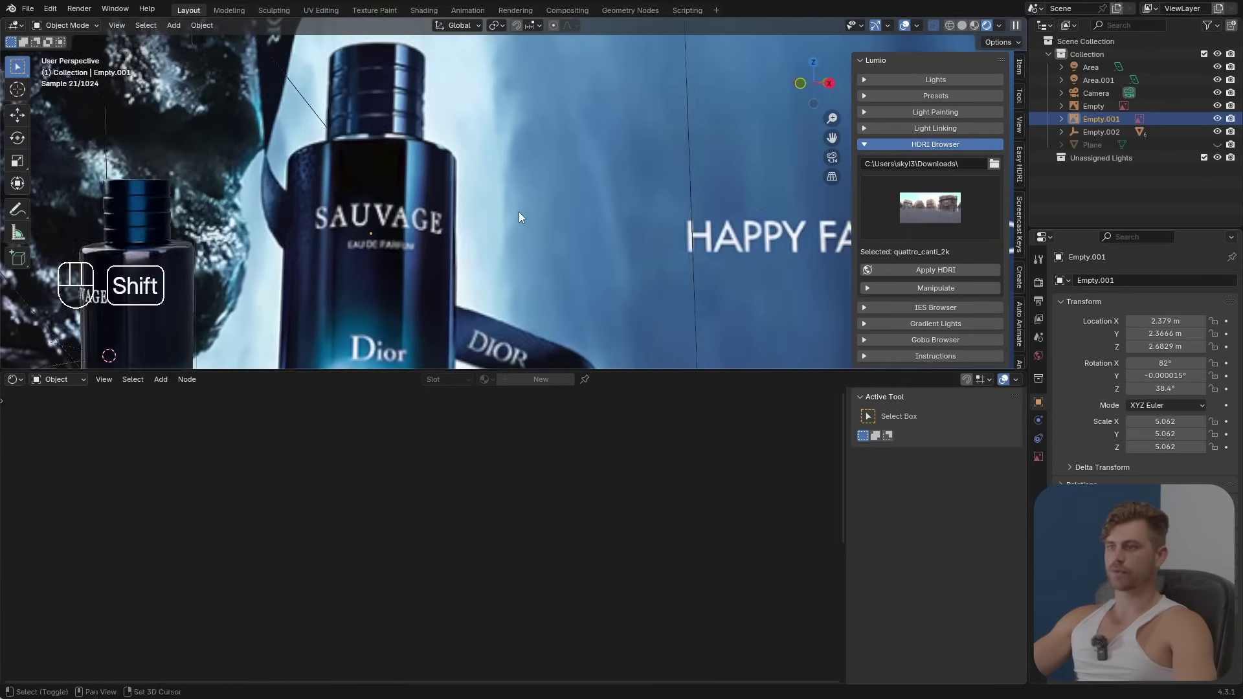
{"action": "scroll", "coordinate": [519, 212], "scroll_direction": "down", "scroll_amount": 4}
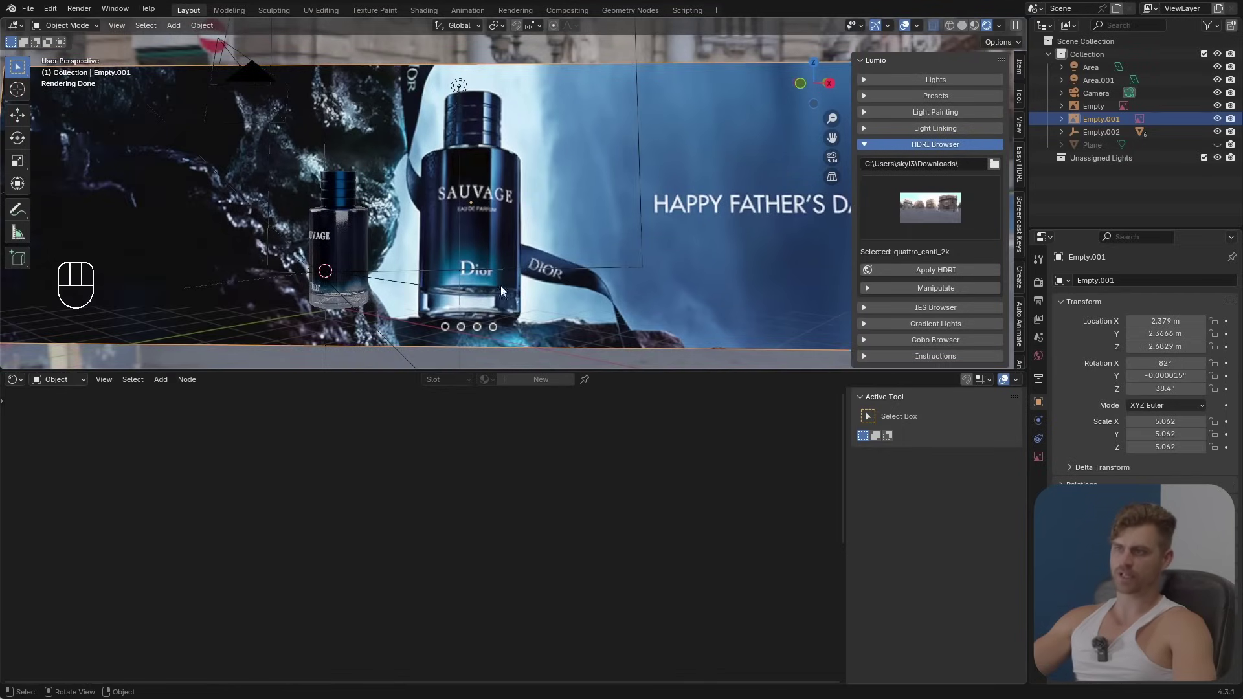
{"action": "scroll", "coordinate": [508, 184], "scroll_direction": "down", "scroll_amount": 2}
{"action": "middle_click_drag", "start_coordinate": [507, 184], "coordinate": [550, 193], "text": "shift"}
{"action": "scroll", "coordinate": [489, 184], "scroll_direction": "up", "scroll_amount": 4}
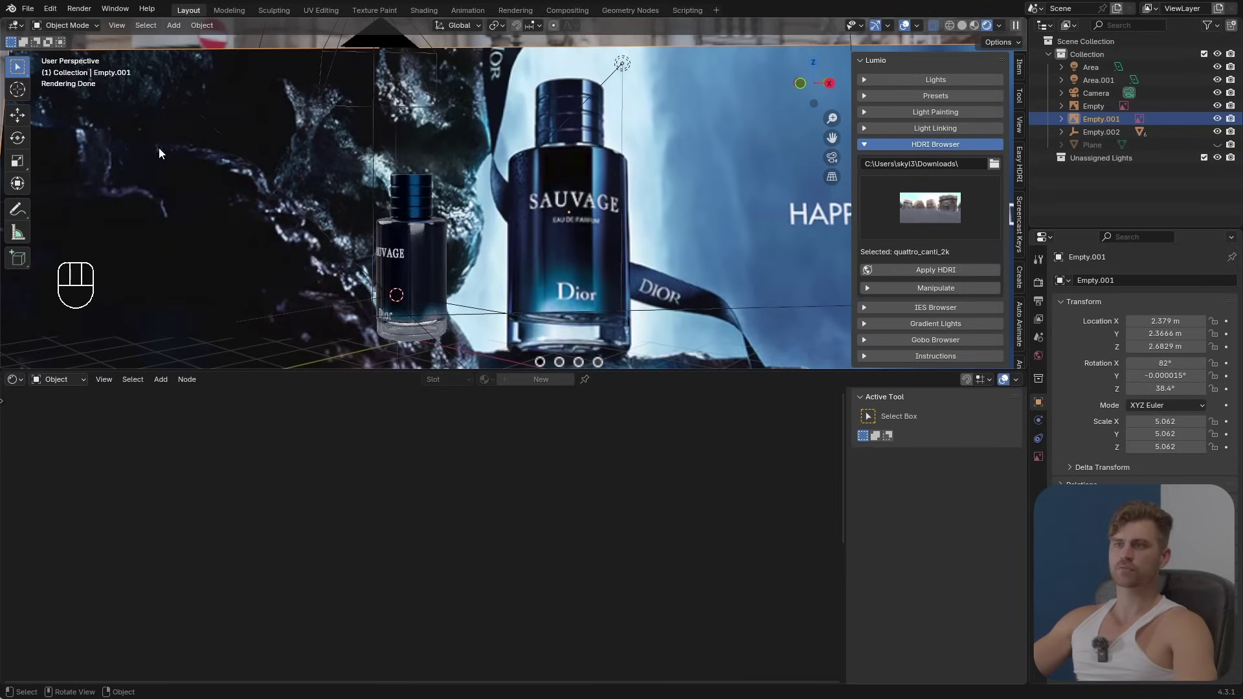
{"action": "scroll", "coordinate": [347, 171], "scroll_direction": "down", "scroll_amount": 2}
{"action": "middle_click_drag", "start_coordinate": [449, 145], "coordinate": [244, 202], "text": "shift"}
{"action": "scroll", "coordinate": [244, 203], "scroll_direction": "down", "scroll_amount": 1}
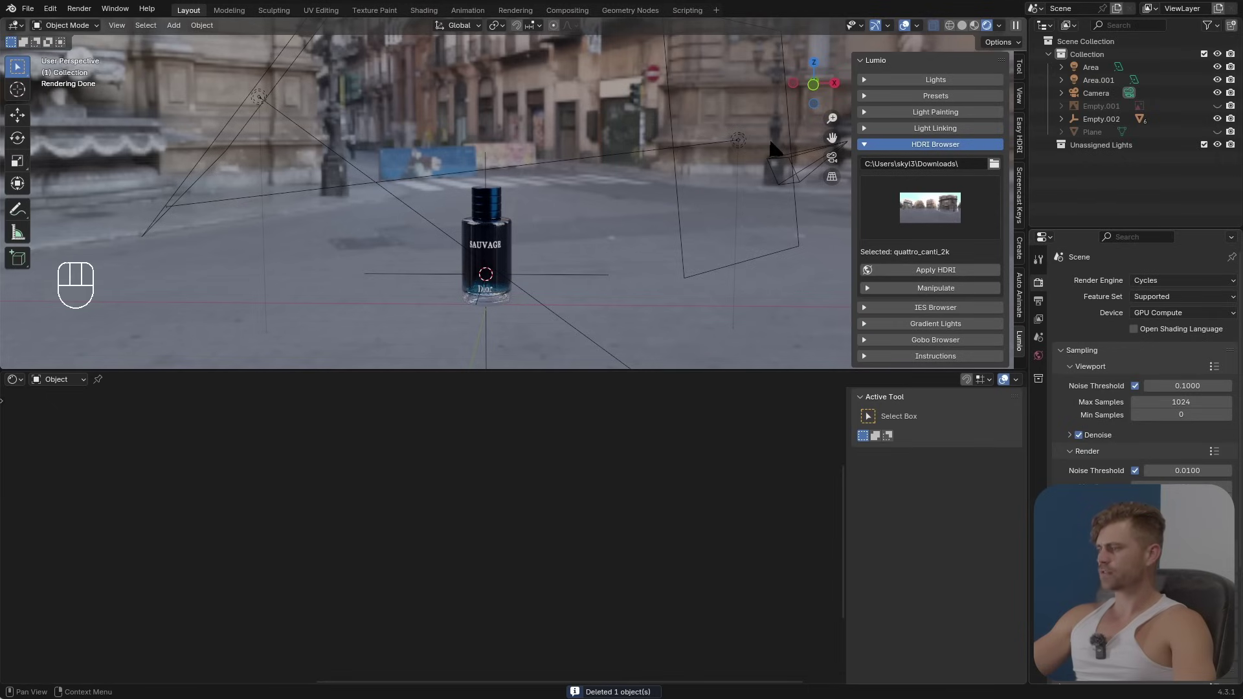
Step: Make the render's film background transparent so the HDRI street no longer shows behind the bottle
{"action": "scroll", "coordinate": [1142, 362], "scroll_direction": "down", "scroll_amount": 5}
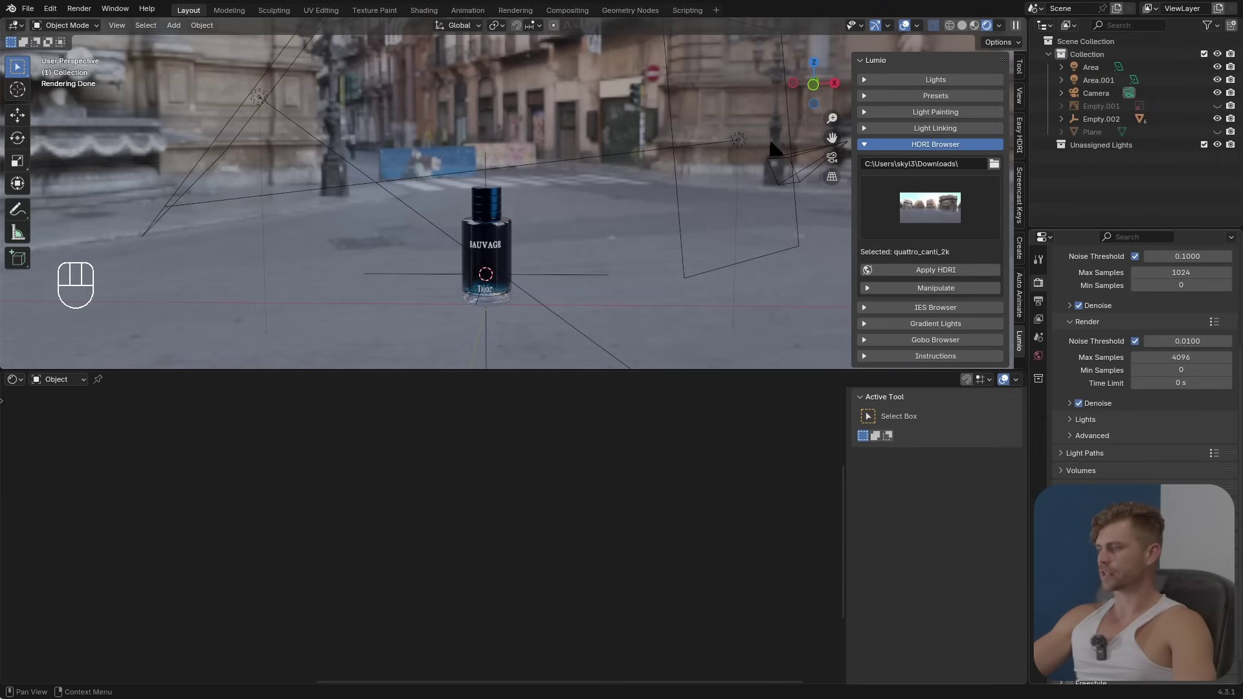
{"action": "left_click", "coordinate": [1078, 612]}
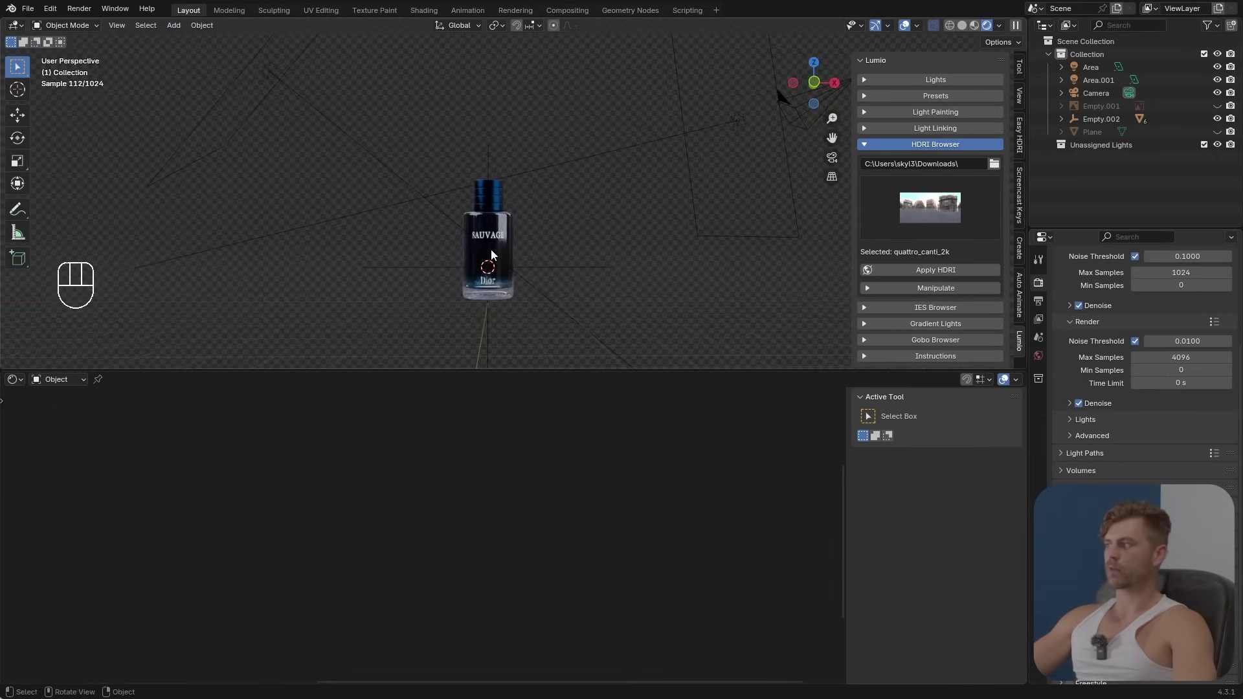
{"action": "middle_click_drag", "start_coordinate": [490, 266], "coordinate": [499, 229], "text": "shift"}
Step: Add a cube at the bottle and scale it up by about 2.447
{"action": "key", "text": "shift+a"}
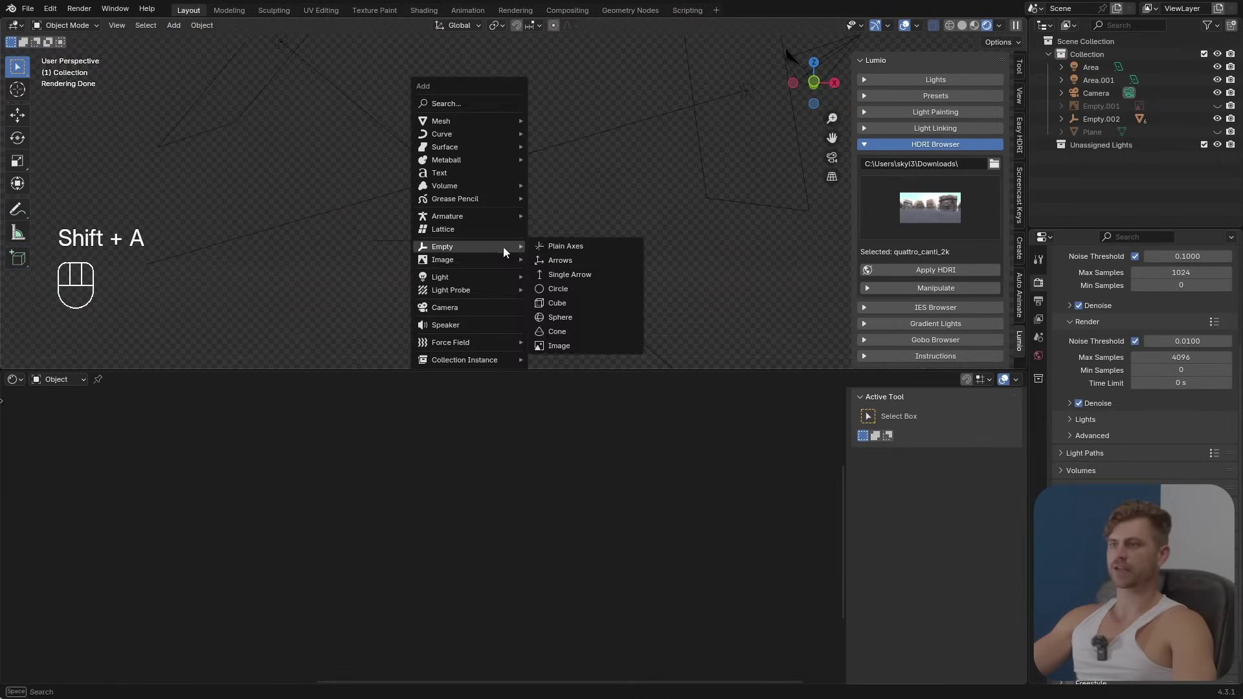
{"action": "mouse_move", "coordinate": [476, 124]}
{"action": "left_click", "coordinate": [567, 133]}
{"action": "key", "text": "s"}
{"action": "left_click", "coordinate": [621, 272]}
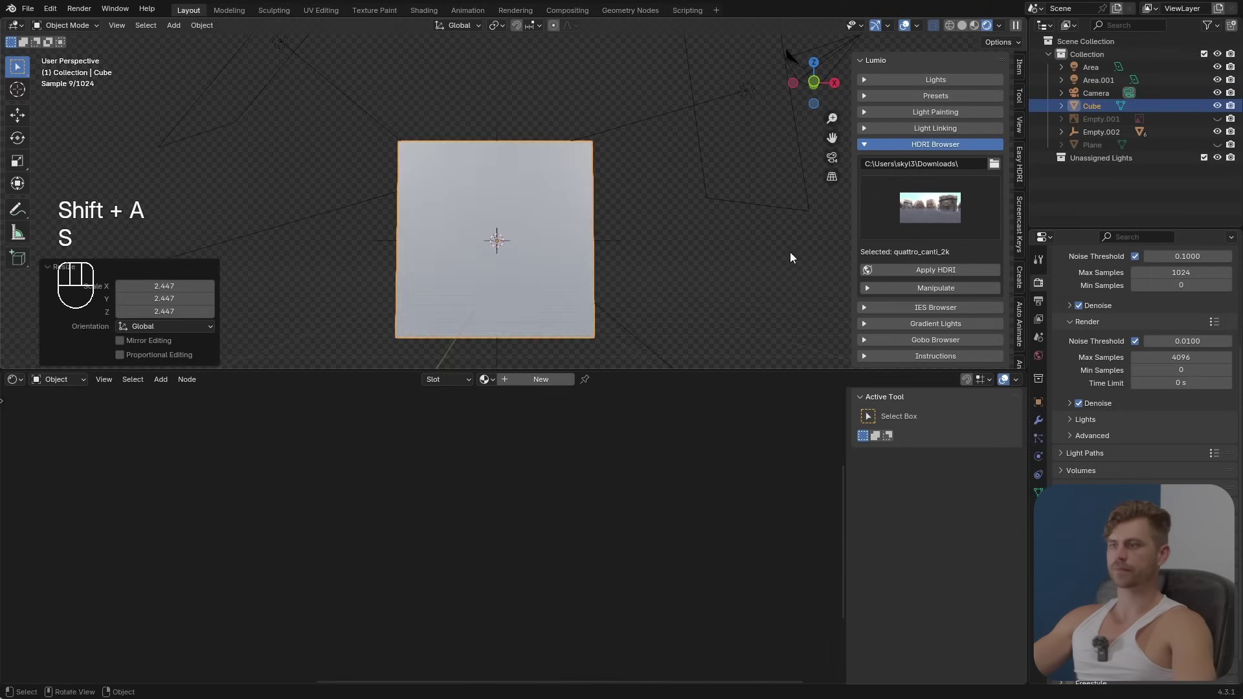
Step: Lower the cube about 3.32 m along the Z axis so it forms a pedestal beneath the bottle
{"action": "key", "text": "g"}
{"action": "key", "text": "z"}
{"action": "left_click", "coordinate": [629, 323]}
{"action": "middle_click_drag", "start_coordinate": [630, 324], "coordinate": [580, 339]}
{"action": "scroll", "coordinate": [580, 340], "scroll_direction": "up", "scroll_amount": 5}
{"action": "scroll", "coordinate": [599, 237], "scroll_direction": "down", "scroll_amount": 4}
{"action": "middle_click_drag", "start_coordinate": [600, 236], "coordinate": [530, 199]}
{"action": "scroll", "coordinate": [600, 231], "scroll_direction": "down", "scroll_amount": 3}
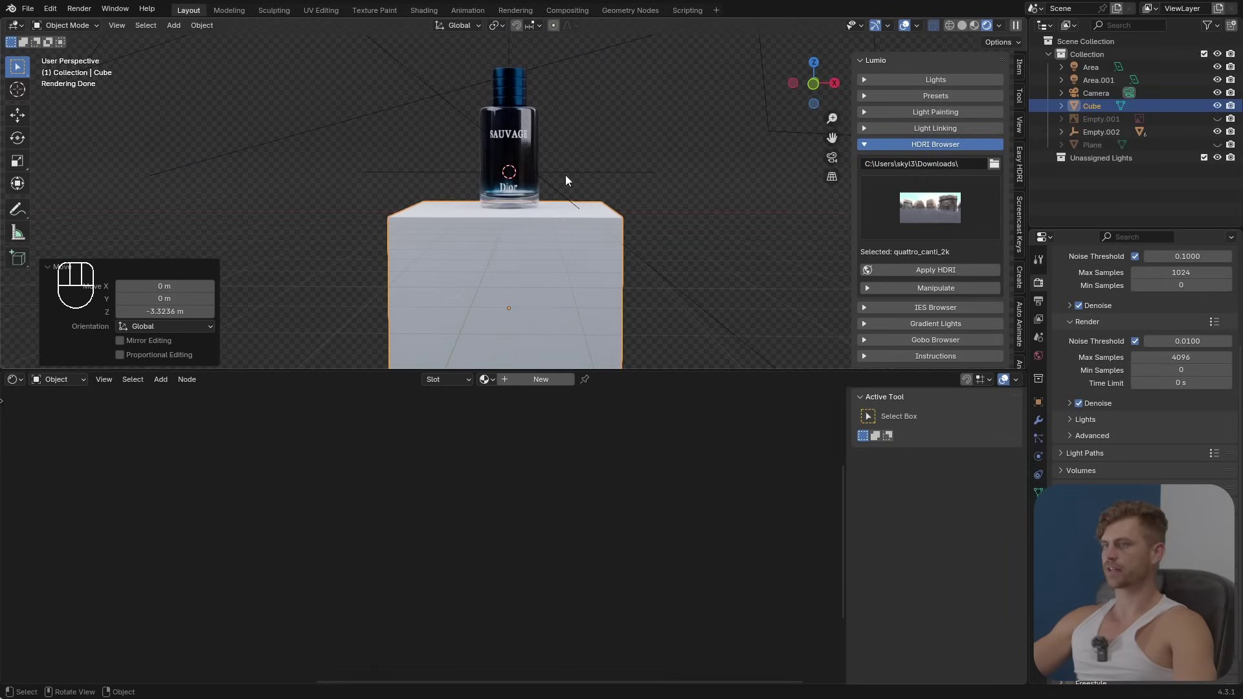
Step: Add a plane for the backdrop and scale it up by about 7.22
{"action": "scroll", "coordinate": [560, 179], "scroll_direction": "down", "scroll_amount": 1}
{"action": "mouse_move", "coordinate": [561, 219]}
{"action": "middle_mouse_down", "text": "shift"}
{"action": "mouse_move", "coordinate": [564, 207]}
{"action": "mouse_move", "coordinate": [561, 223]}
{"action": "middle_mouse_up", "text": "shift"}
{"action": "key", "text": "shift+a"}
{"action": "mouse_move", "coordinate": [560, 223]}
{"action": "left_click", "coordinate": [637, 222]}
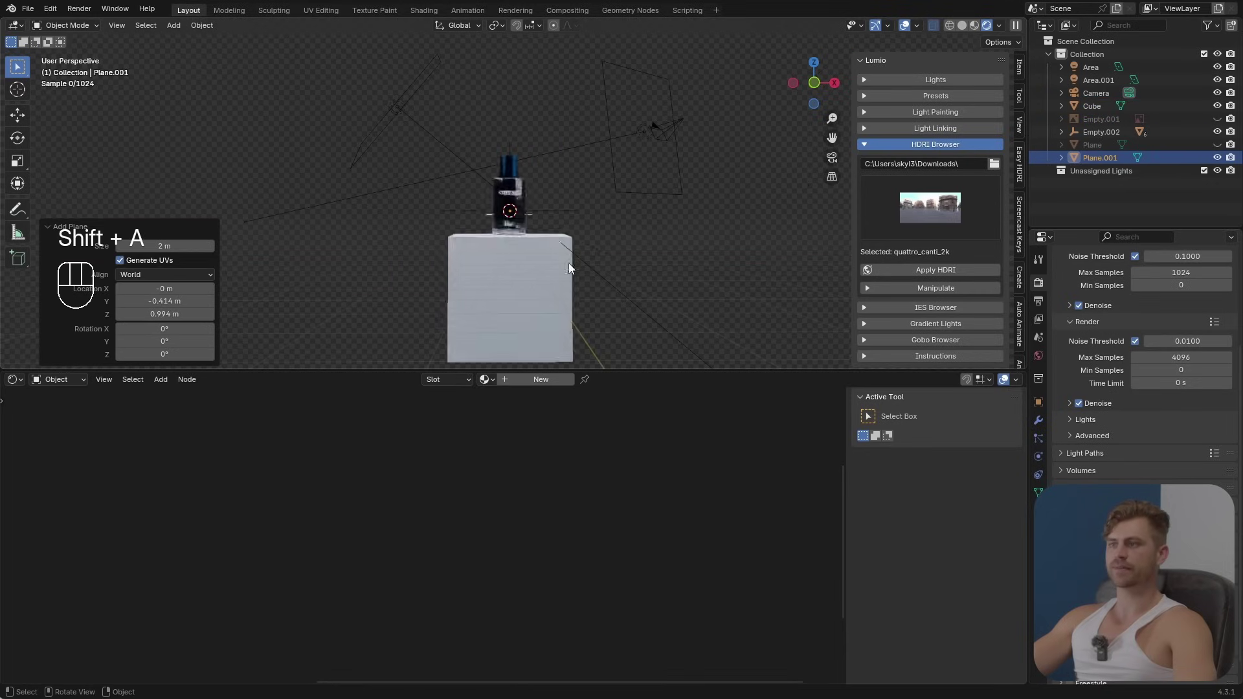
{"action": "key", "text": "s"}
{"action": "left_click", "coordinate": [248, 197]}
Step: Stand the backdrop plane upright by rotating it 90° about the global X axis
{"action": "key", "text": "r"}
{"action": "key", "text": "x"}
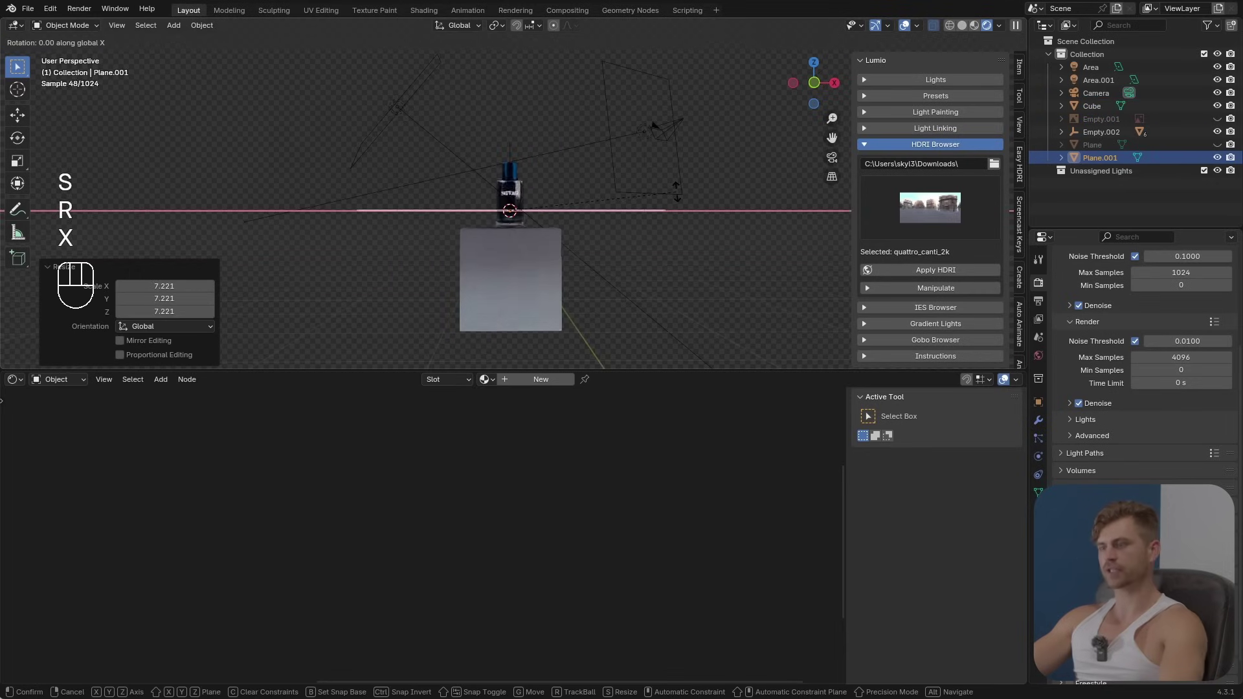
{"action": "key", "text": "9"}
{"action": "key", "text": "0"}
{"action": "left_click", "coordinate": [674, 194]}
Step: Move the backdrop plane about 15.78 m along the Y axis so it stands behind the bottle
{"action": "middle_click_drag", "start_coordinate": [674, 195], "coordinate": [611, 256]}
{"action": "key", "text": "g"}
{"action": "key", "text": "y"}
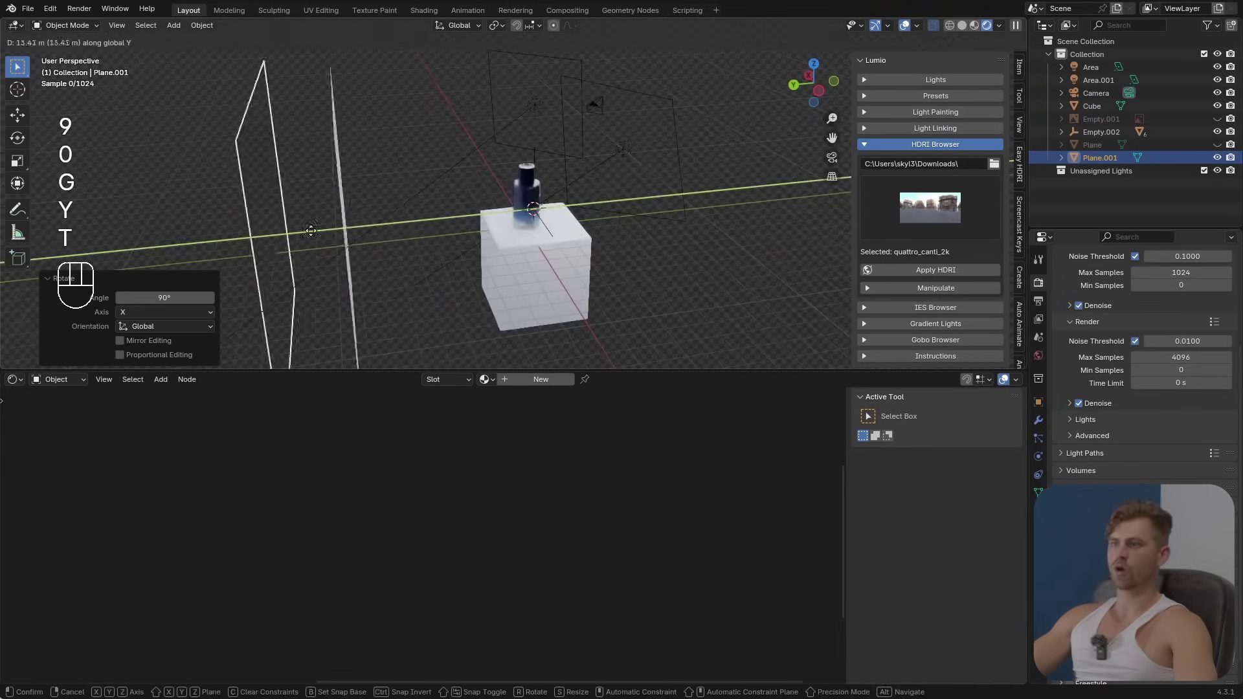
{"action": "left_click", "coordinate": [374, 230]}
{"action": "middle_click_drag", "start_coordinate": [374, 231], "coordinate": [438, 299]}
{"action": "scroll", "coordinate": [427, 251], "scroll_direction": "up", "scroll_amount": 2}
{"action": "middle_click_drag", "start_coordinate": [466, 317], "coordinate": [464, 297]}
{"action": "scroll", "coordinate": [463, 307], "scroll_direction": "up", "scroll_amount": 3}
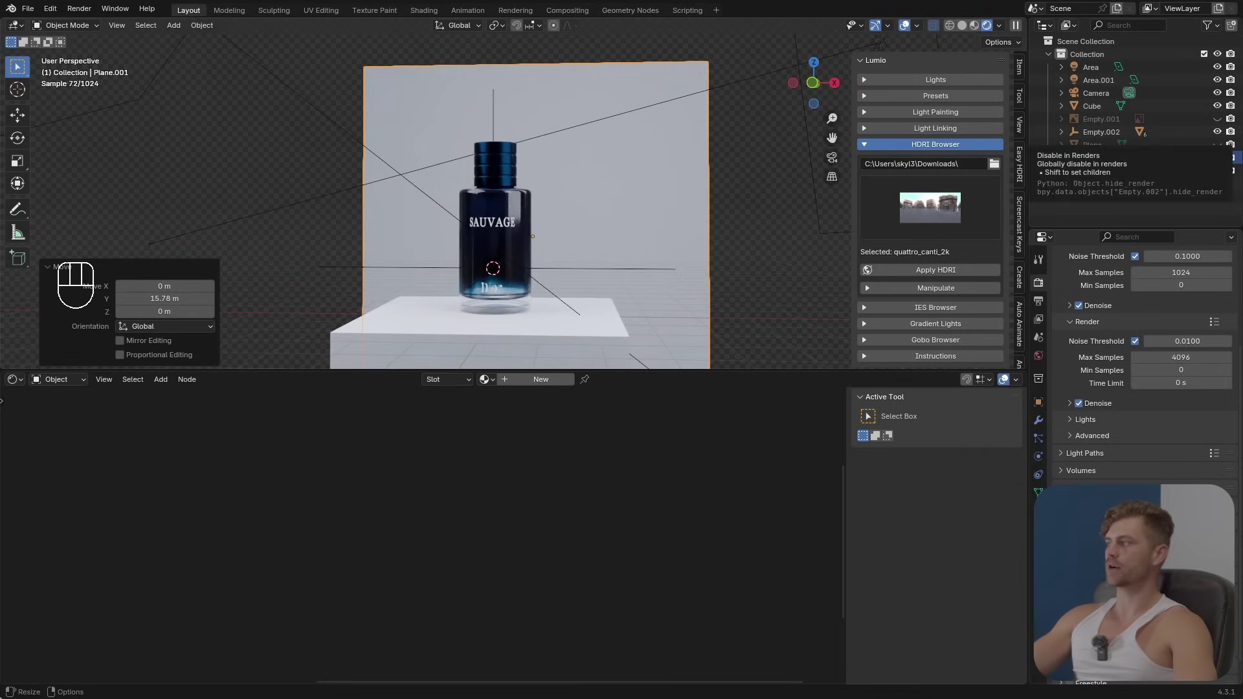
{"action": "middle_click_drag", "start_coordinate": [613, 286], "coordinate": [601, 266]}
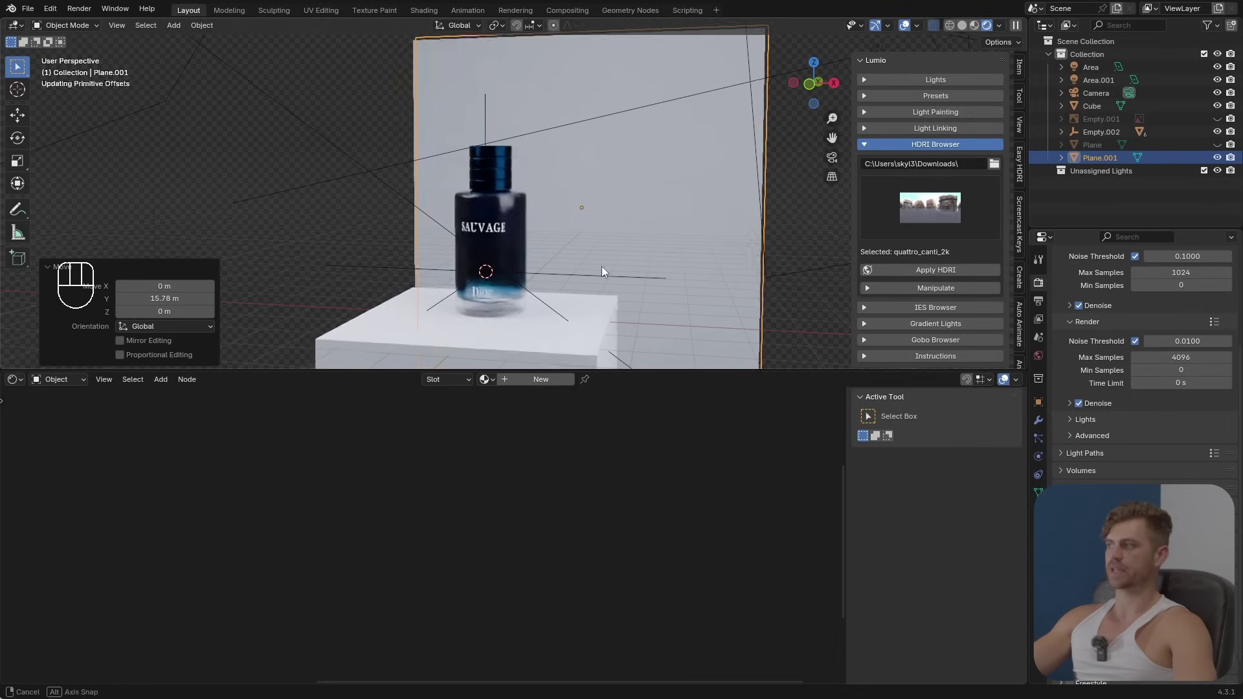
Step: Give the backdrop plane a new material and connect a Noise Texture's Fac output to the Principled BSDF's Emission Color
{"action": "left_click", "coordinate": [521, 380]}
{"action": "left_click", "coordinate": [322, 449]}
{"action": "middle_click_drag", "start_coordinate": [322, 456], "coordinate": [610, 451]}
{"action": "key", "text": "shift+1"}
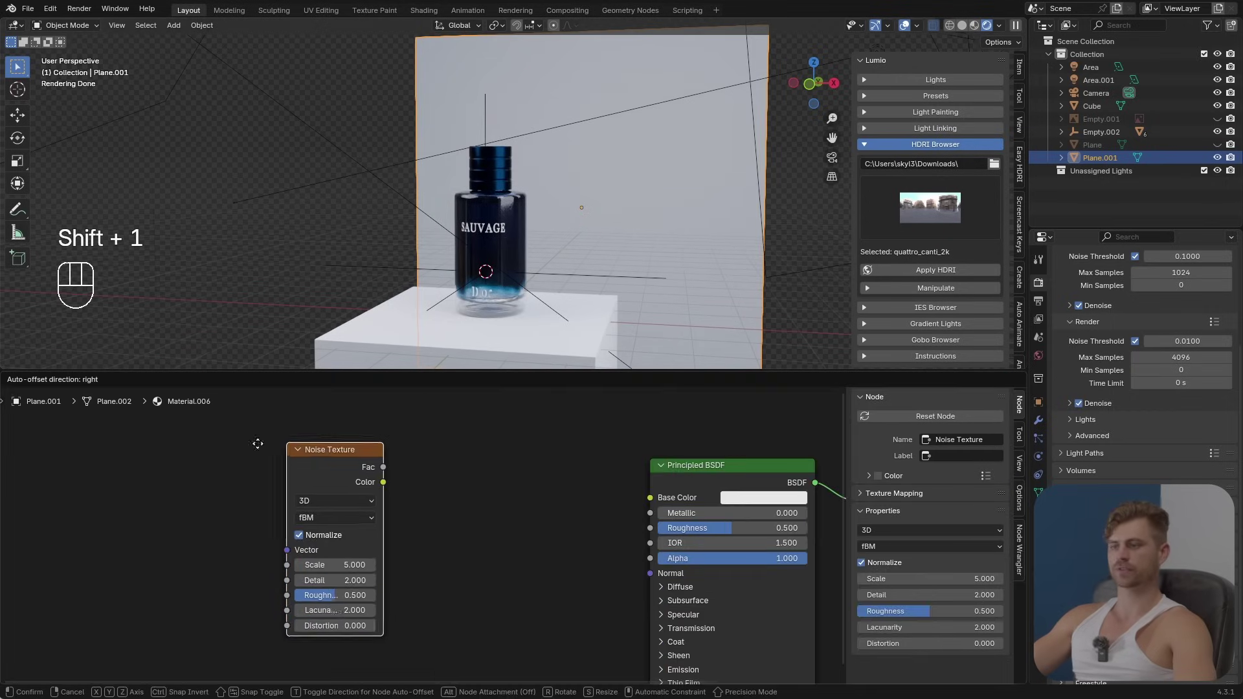
{"action": "left_click", "coordinate": [233, 446]}
{"action": "middle_click_drag", "start_coordinate": [577, 557], "coordinate": [556, 520]}
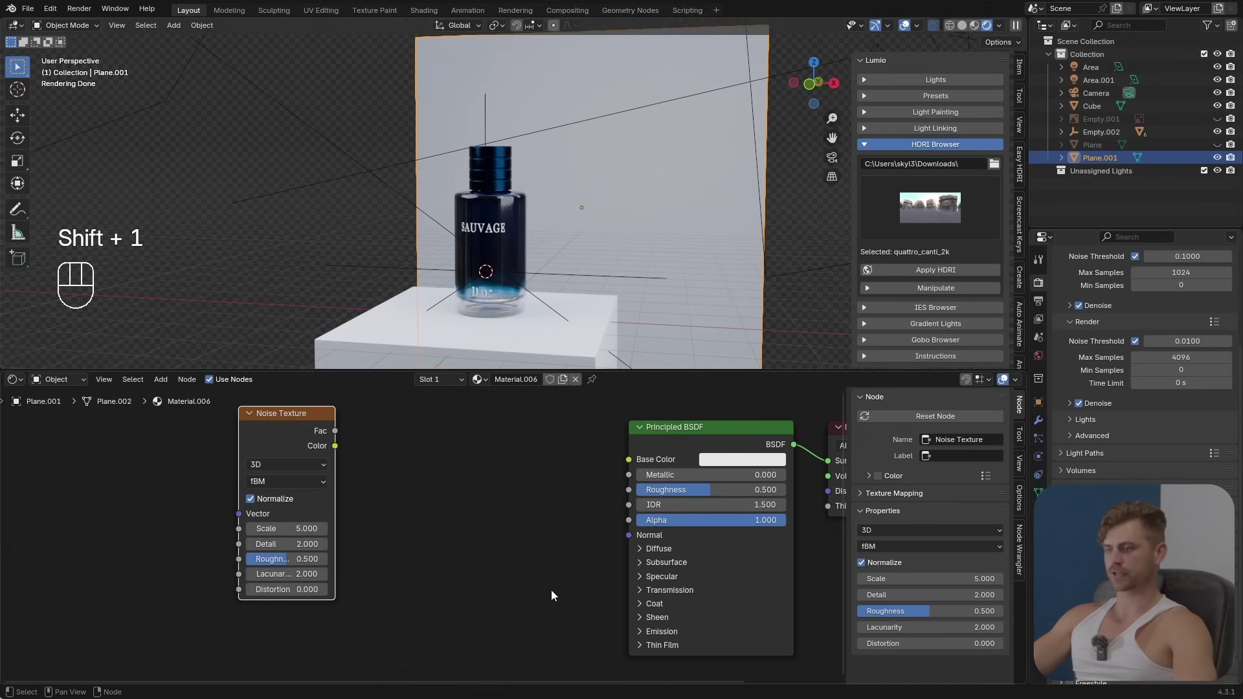
{"action": "left_click", "coordinate": [640, 632]}
{"action": "left_click_drag", "start_coordinate": [334, 431], "coordinate": [629, 646]}
Step: Add Texture Coordinate and Mapping nodes before the noise and a Color Ramp after it, previewing the ramp on the backdrop
{"action": "scroll", "coordinate": [615, 547], "scroll_direction": "down", "scroll_amount": 6}
{"action": "key", "text": "ctrl+t"}
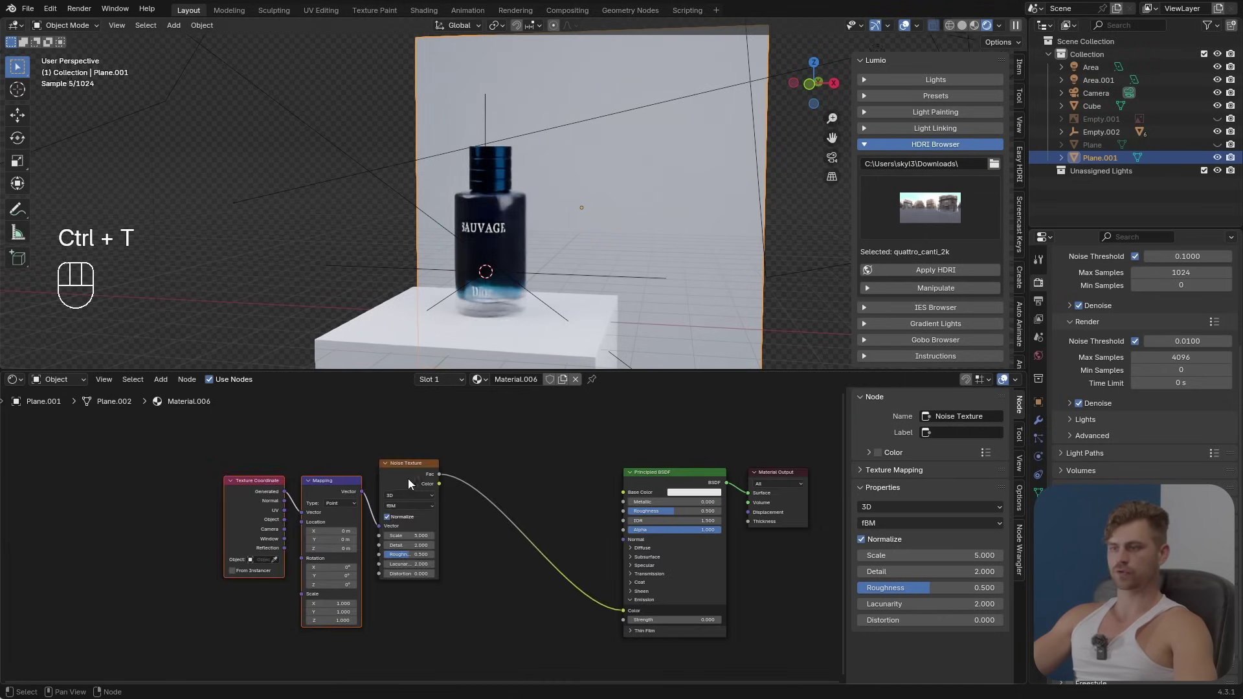
{"action": "left_click_drag", "start_coordinate": [411, 481], "coordinate": [391, 494]}
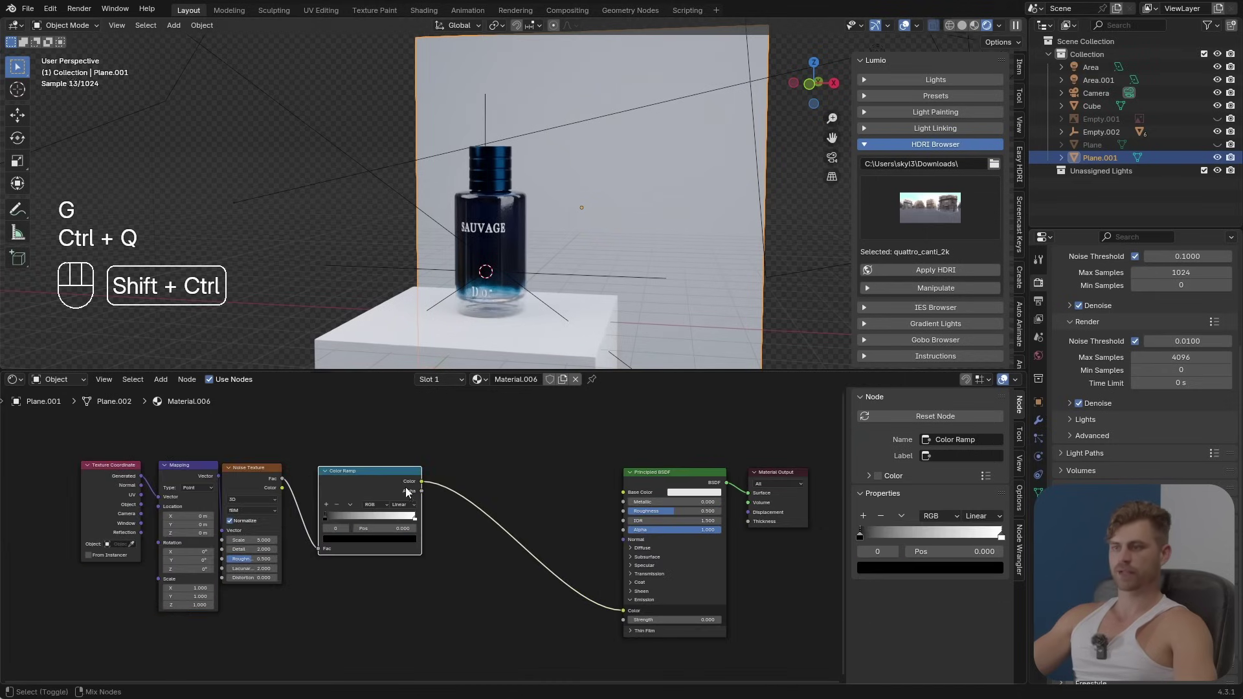
{"action": "left_click", "coordinate": [415, 480], "text": "ctrl+shift"}
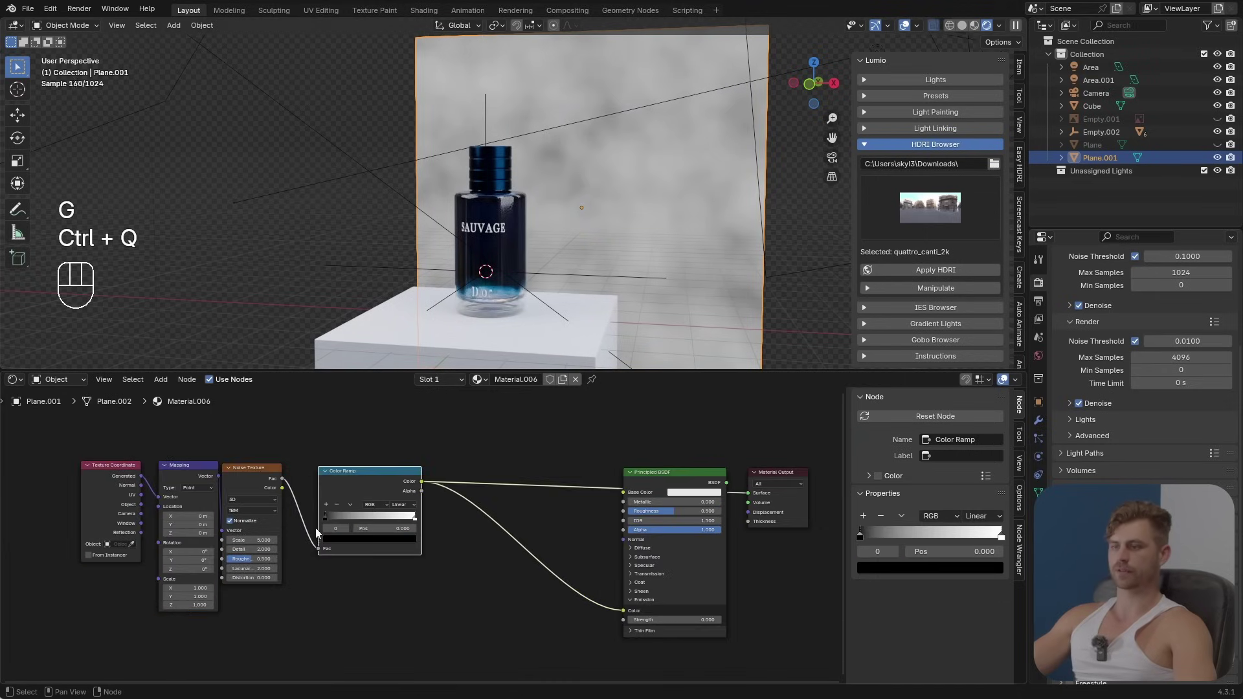
Step: Stretch the backdrop noise into vertical streaks by setting the Mapping node's X scale to 25.200
{"action": "scroll", "coordinate": [316, 532], "scroll_direction": "up", "scroll_amount": 4}
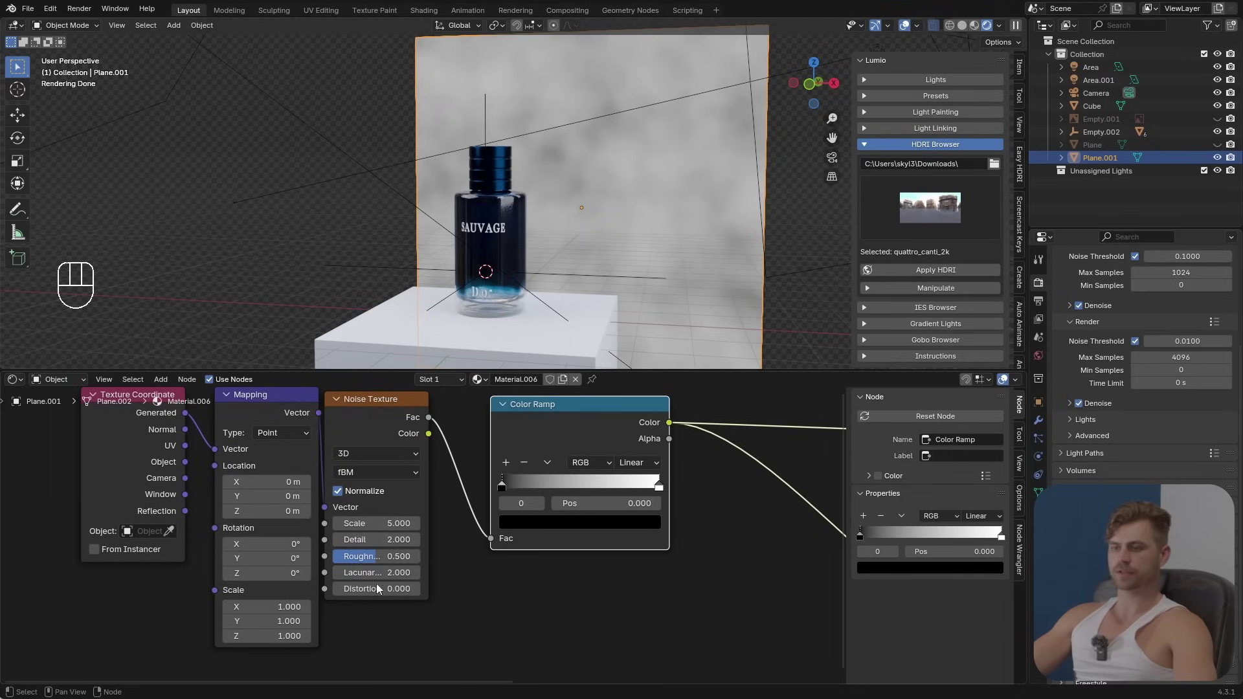
{"action": "key", "text": "ctrl+z"}
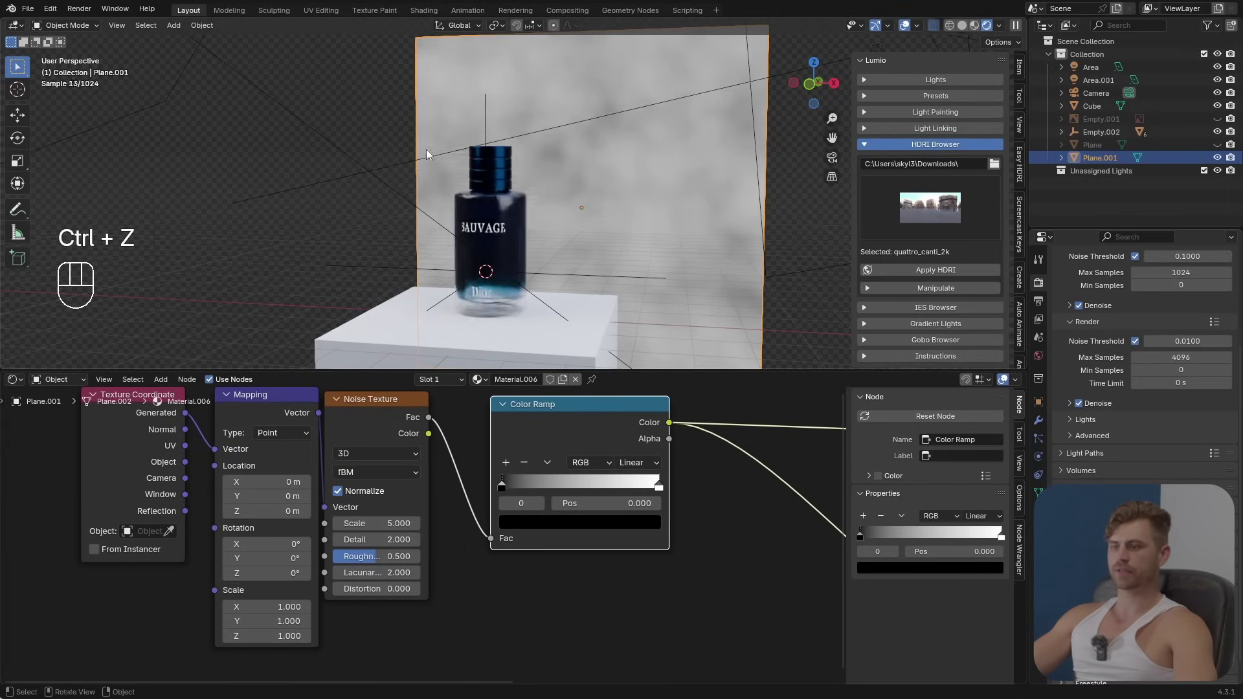
{"action": "left_click_drag", "start_coordinate": [283, 607], "coordinate": [414, 606]}
Step: Move the Color Ramp's white stop to about the middle and its dark stop to 0.100, and lighten the dark stop to grey
{"action": "mouse_move", "coordinate": [658, 486]}
{"action": "left_mouse_down"}
{"action": "mouse_move", "coordinate": [515, 484]}
{"action": "mouse_move", "coordinate": [581, 500]}
{"action": "left_mouse_up"}
{"action": "left_click", "coordinate": [518, 486]}
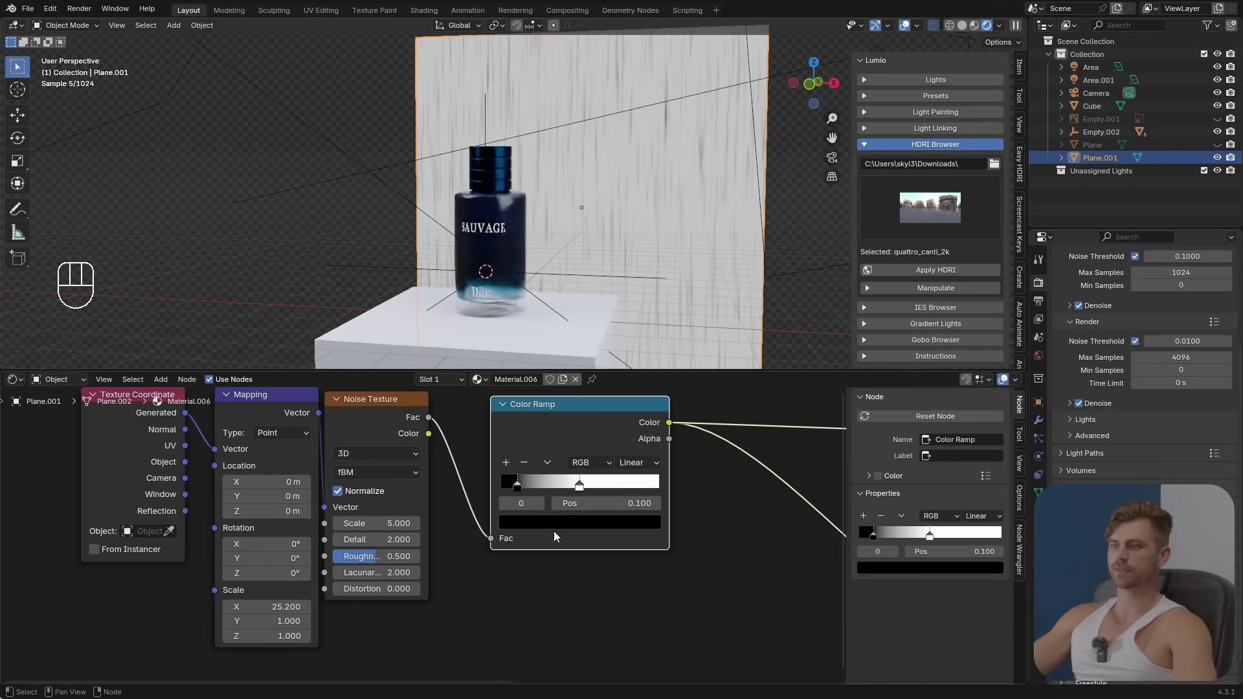
{"action": "left_click", "coordinate": [557, 524]}
{"action": "left_click_drag", "start_coordinate": [635, 392], "coordinate": [635, 324]}
{"action": "left_click", "coordinate": [699, 656]}
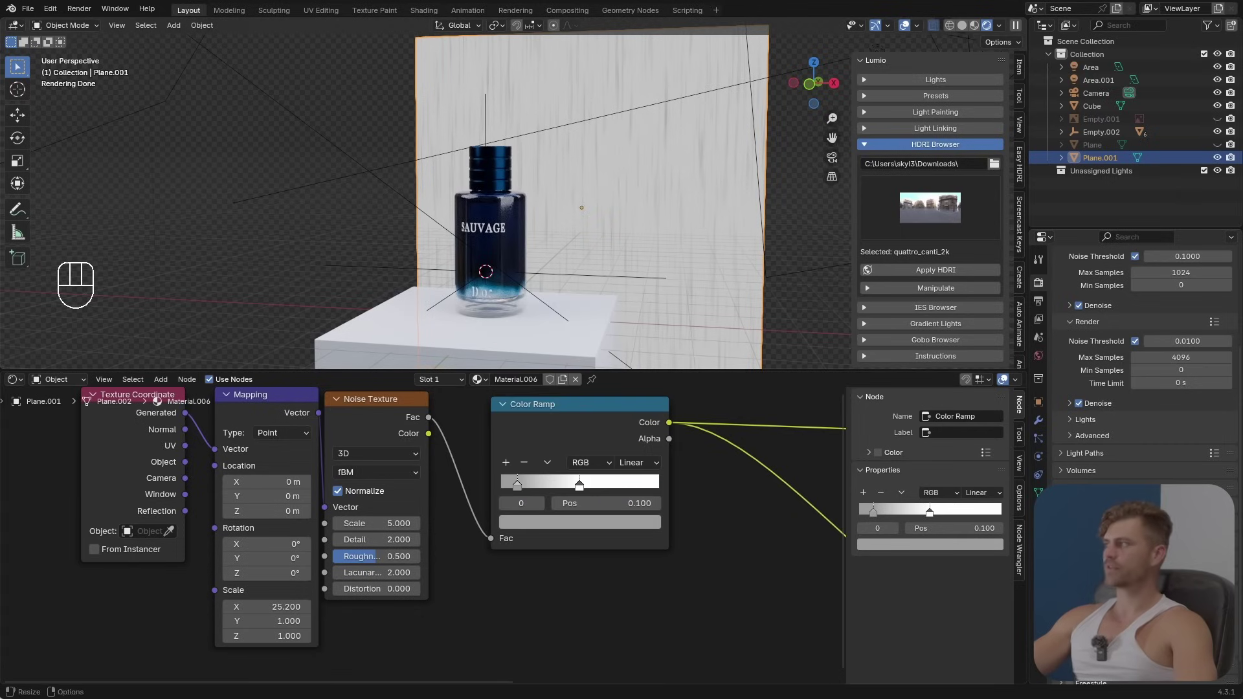
Step: Rearrange the node layout and add a Gradient Texture node below the streak noise nodes
{"action": "middle_click_drag", "start_coordinate": [607, 621], "coordinate": [612, 538]}
{"action": "scroll", "coordinate": [612, 537], "scroll_direction": "down", "scroll_amount": 4}
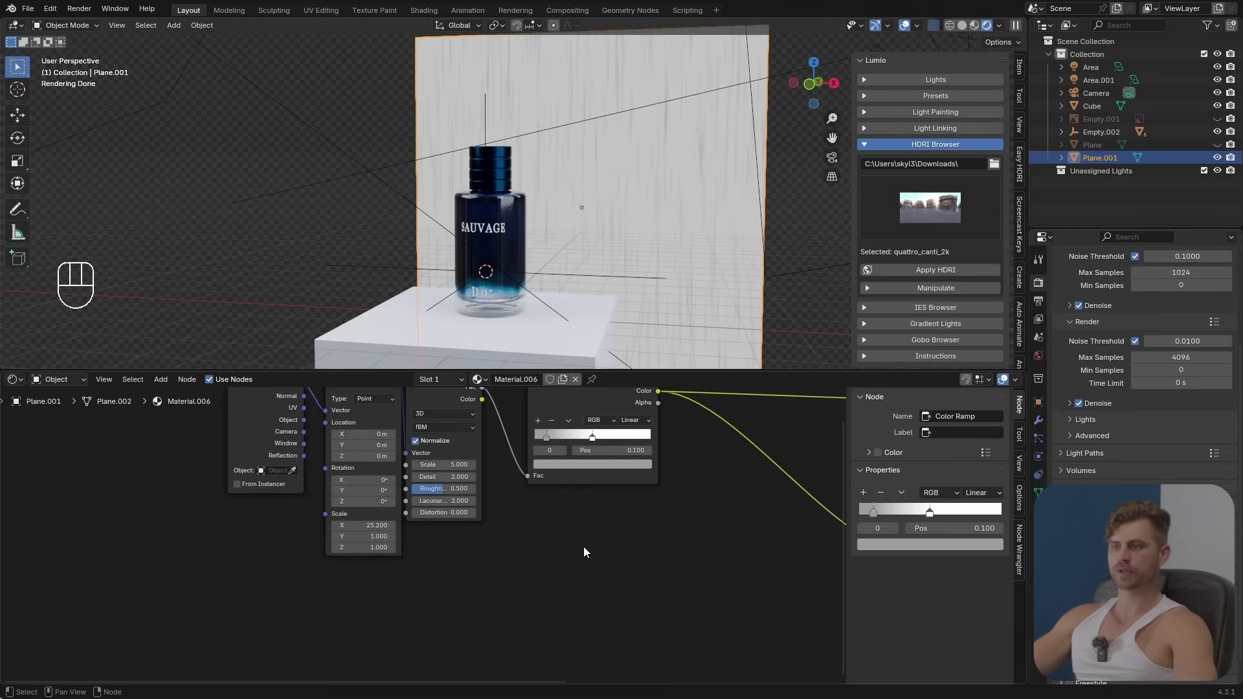
{"action": "left_click_drag", "start_coordinate": [584, 546], "coordinate": [290, 448]}
{"action": "key", "text": "g"}
{"action": "left_click", "coordinate": [332, 431]}
{"action": "left_click", "coordinate": [382, 511]}
{"action": "key", "text": "shift+a"}
{"action": "type", "text": "gradie"}
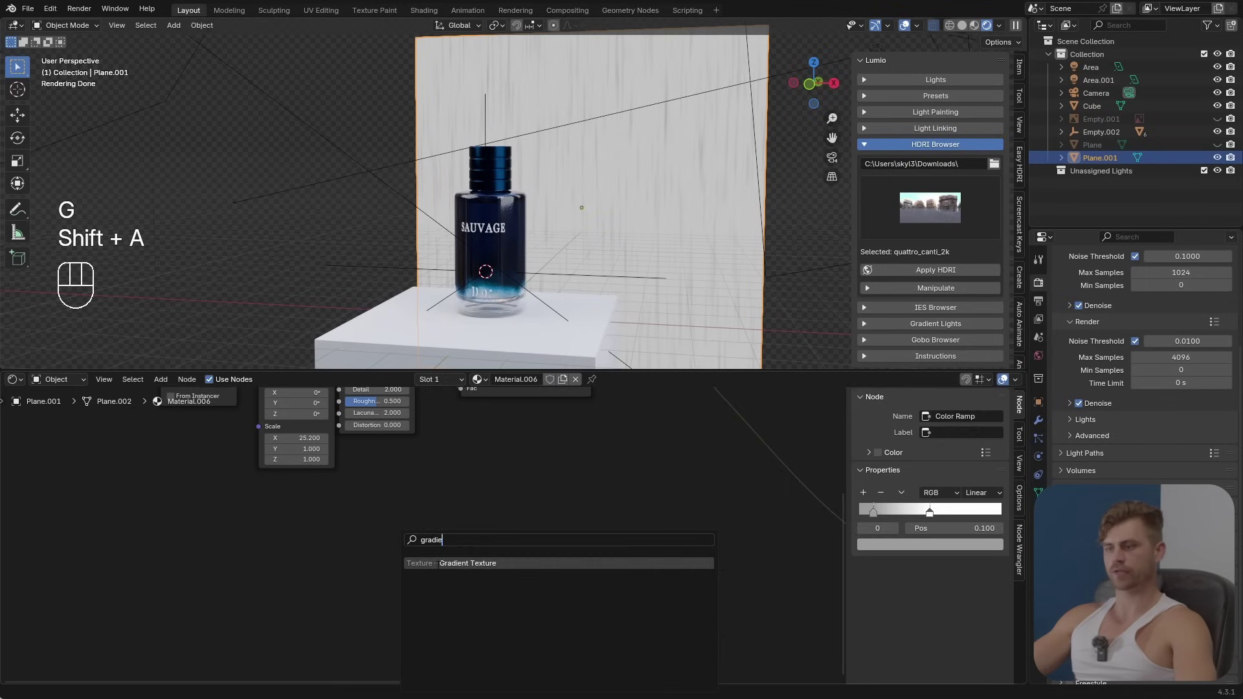
{"action": "key", "text": "Return"}
{"action": "left_click", "coordinate": [399, 496]}
{"action": "middle_click_drag", "start_coordinate": [398, 495], "coordinate": [452, 579]}
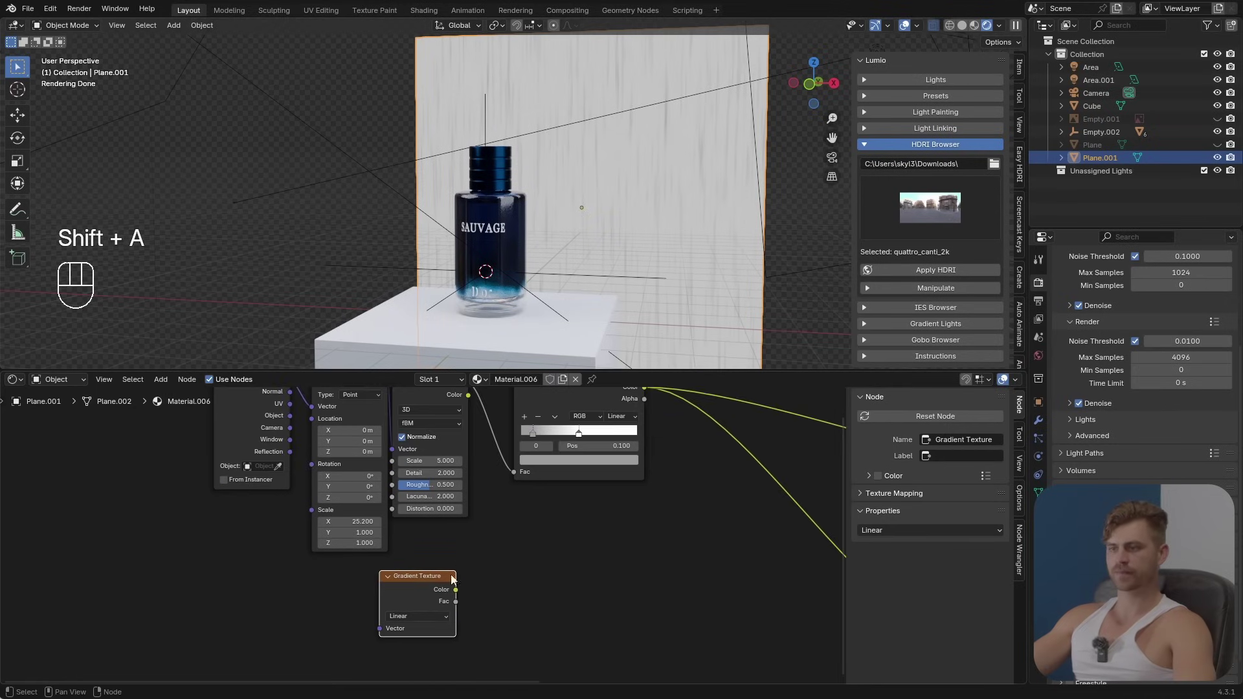
Step: Add Texture Coordinate and Mapping nodes to the gradient and feed its color into a new Color Ramp previewed on the backdrop
{"action": "key", "text": "ctrl+t"}
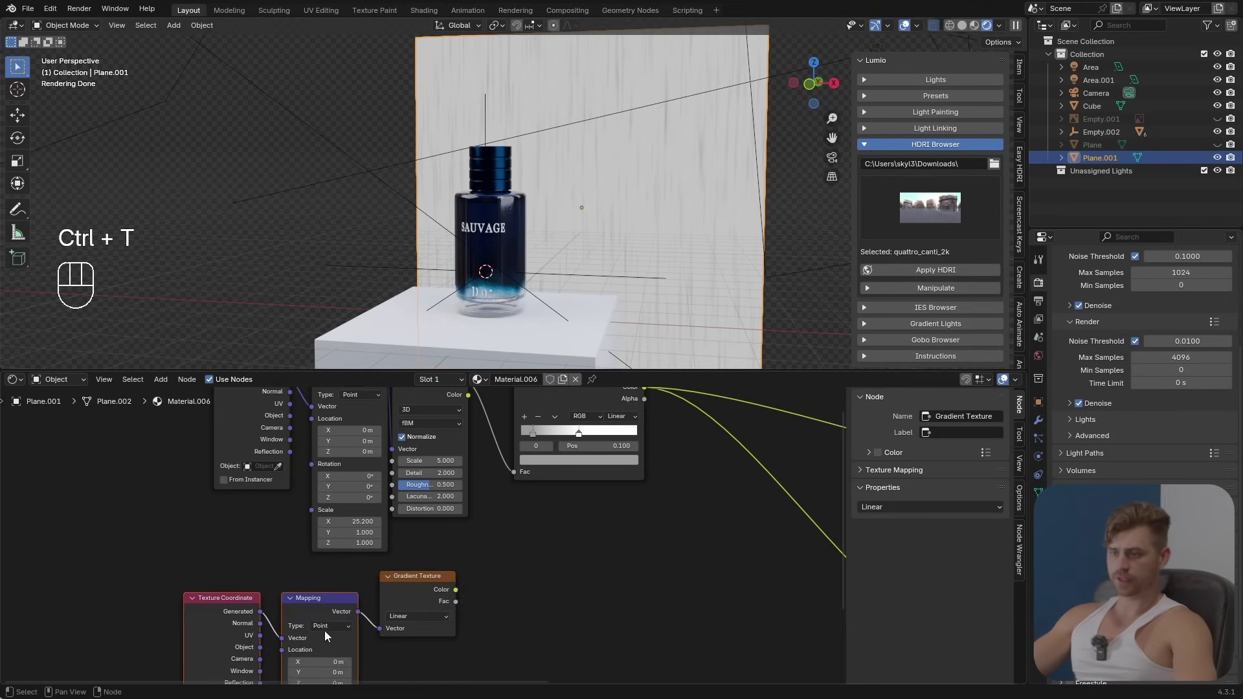
{"action": "middle_click_drag", "start_coordinate": [298, 657], "coordinate": [296, 613]}
{"action": "middle_click_drag", "start_coordinate": [341, 662], "coordinate": [341, 627]}
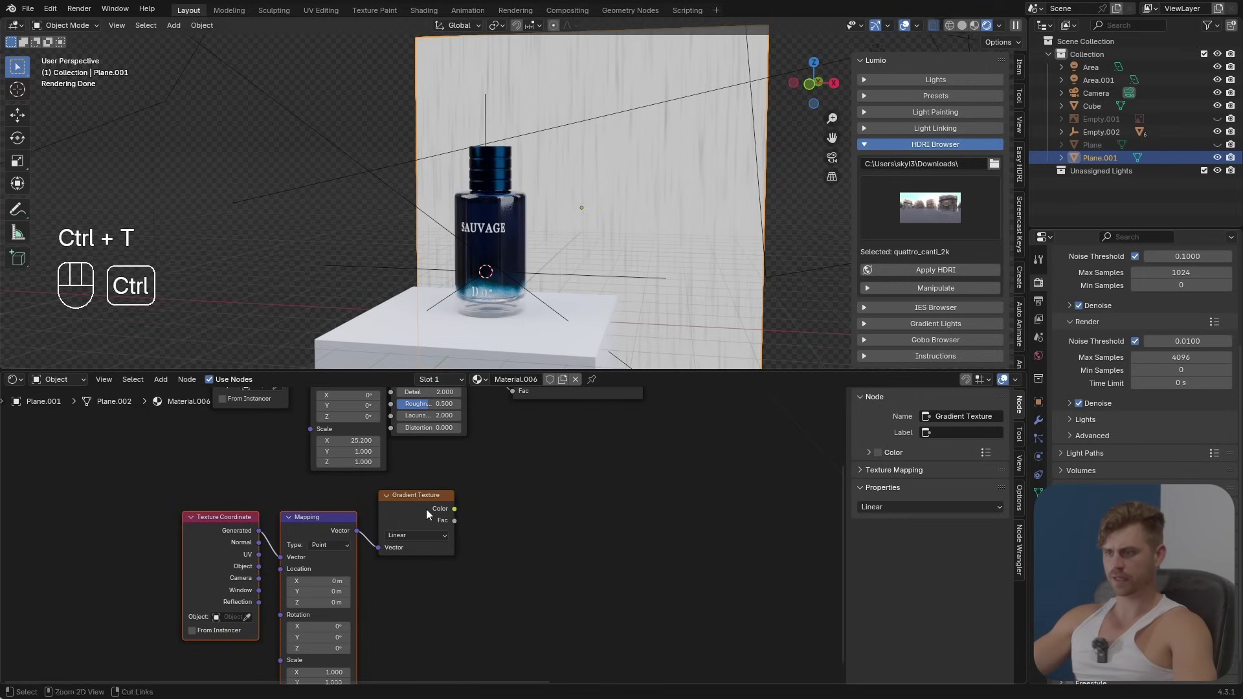
{"action": "key", "text": "ctrl+q"}
{"action": "left_click", "coordinate": [521, 505]}
{"action": "left_click_drag", "start_coordinate": [455, 508], "coordinate": [520, 600]}
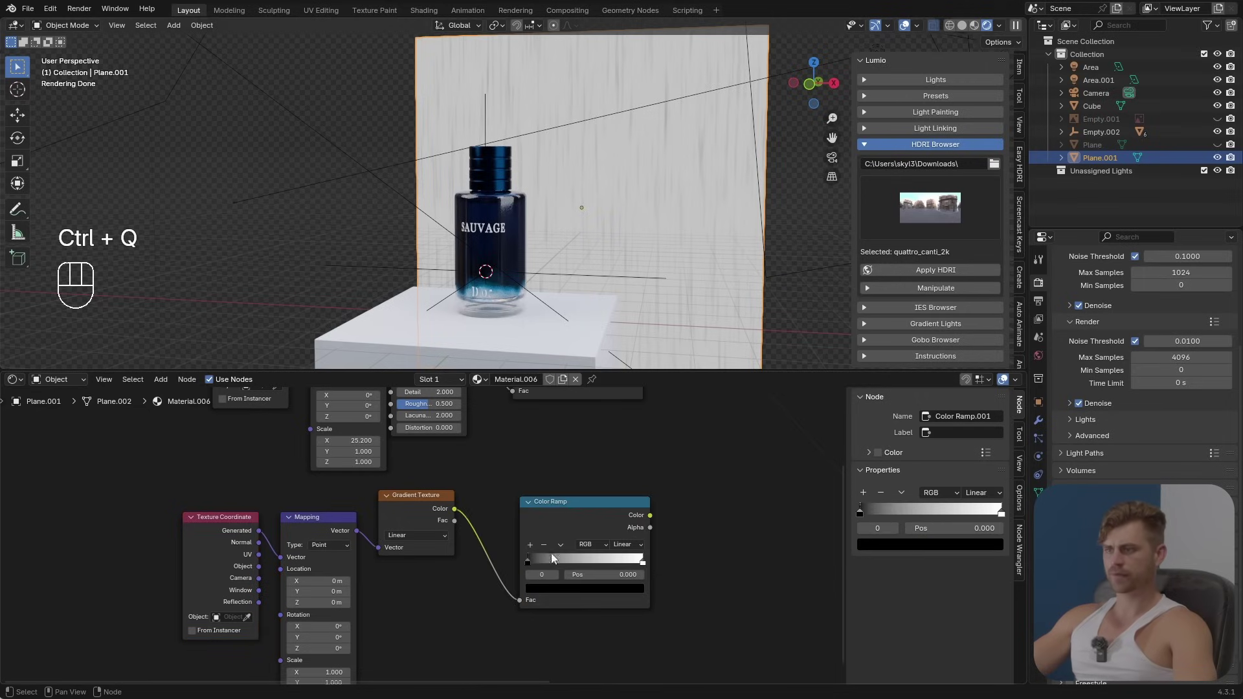
{"action": "left_click", "coordinate": [584, 516], "text": "ctrl+shift"}
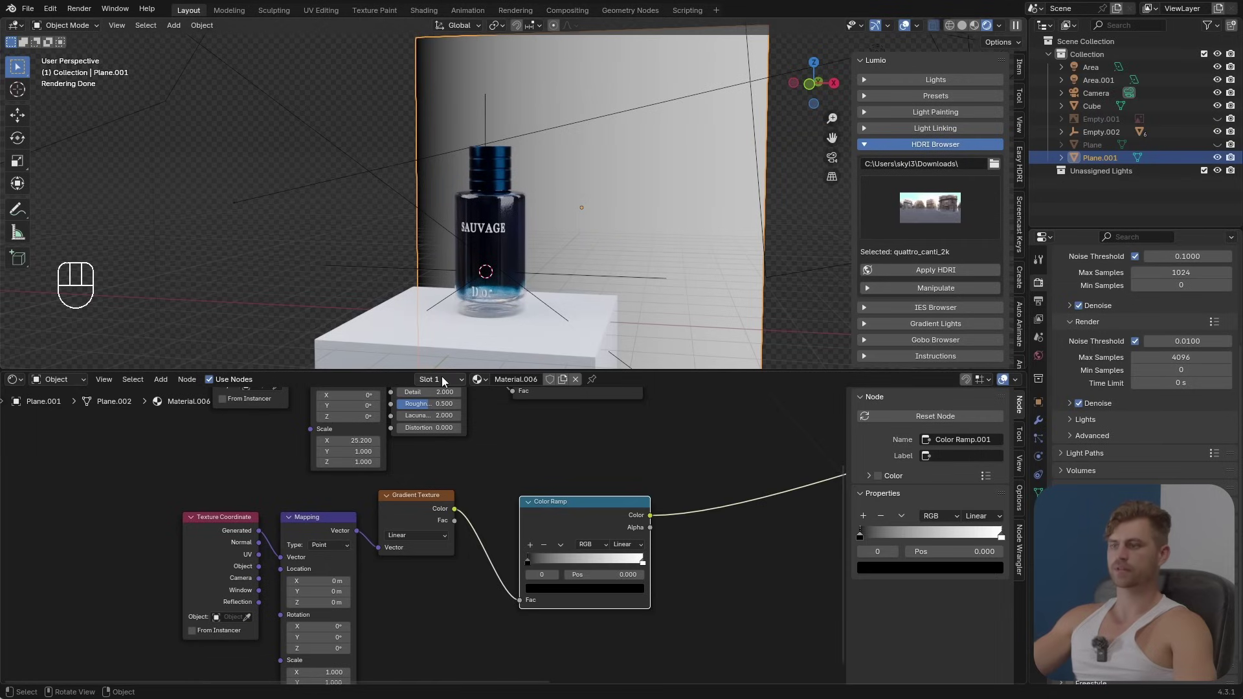
Step: Spread out the gradient's nodes and place a second Noise Texture node beneath the Gradient Texture
{"action": "left_click_drag", "start_coordinate": [538, 539], "coordinate": [558, 507]}
{"action": "middle_click_drag", "start_coordinate": [448, 552], "coordinate": [487, 520]}
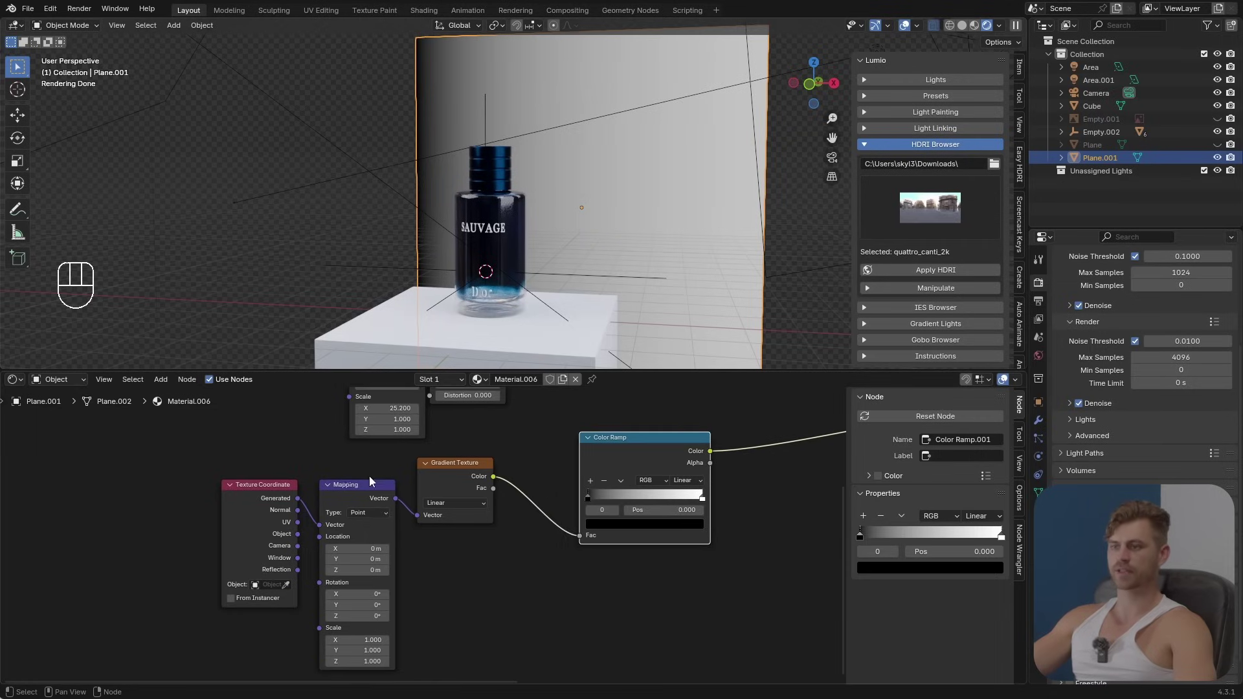
{"action": "left_click_drag", "start_coordinate": [370, 477], "coordinate": [229, 487]}
{"action": "key", "text": "g"}
{"action": "left_click", "coordinate": [126, 467]}
{"action": "left_click", "coordinate": [414, 548]}
{"action": "key", "text": "shift+1"}
{"action": "left_click", "coordinate": [416, 548]}
{"action": "middle_click_drag", "start_coordinate": [418, 547], "coordinate": [443, 536]}
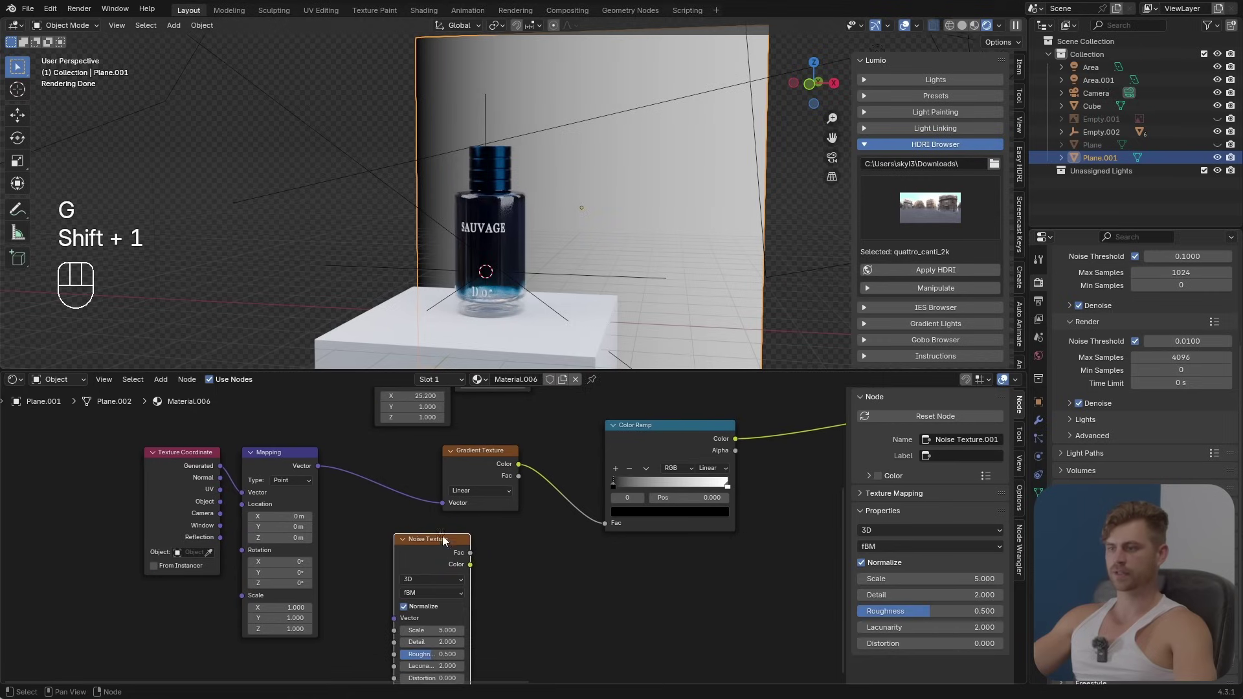
Step: Combine the gradient and the second noise with a Mix node set to Color Dodge, feeding the lower Color Ramp
{"action": "left_click", "coordinate": [482, 463]}
{"action": "left_click_drag", "start_coordinate": [483, 463], "coordinate": [423, 461]}
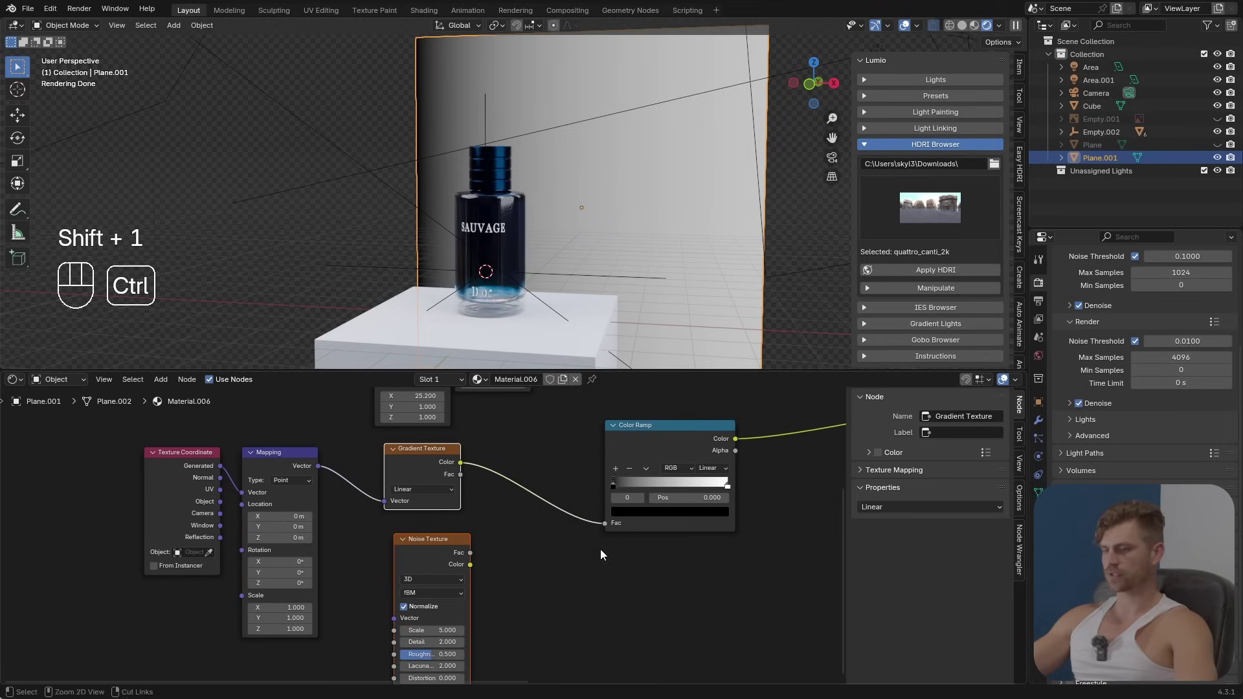
{"action": "key", "text": "ctrl+KP_0"}
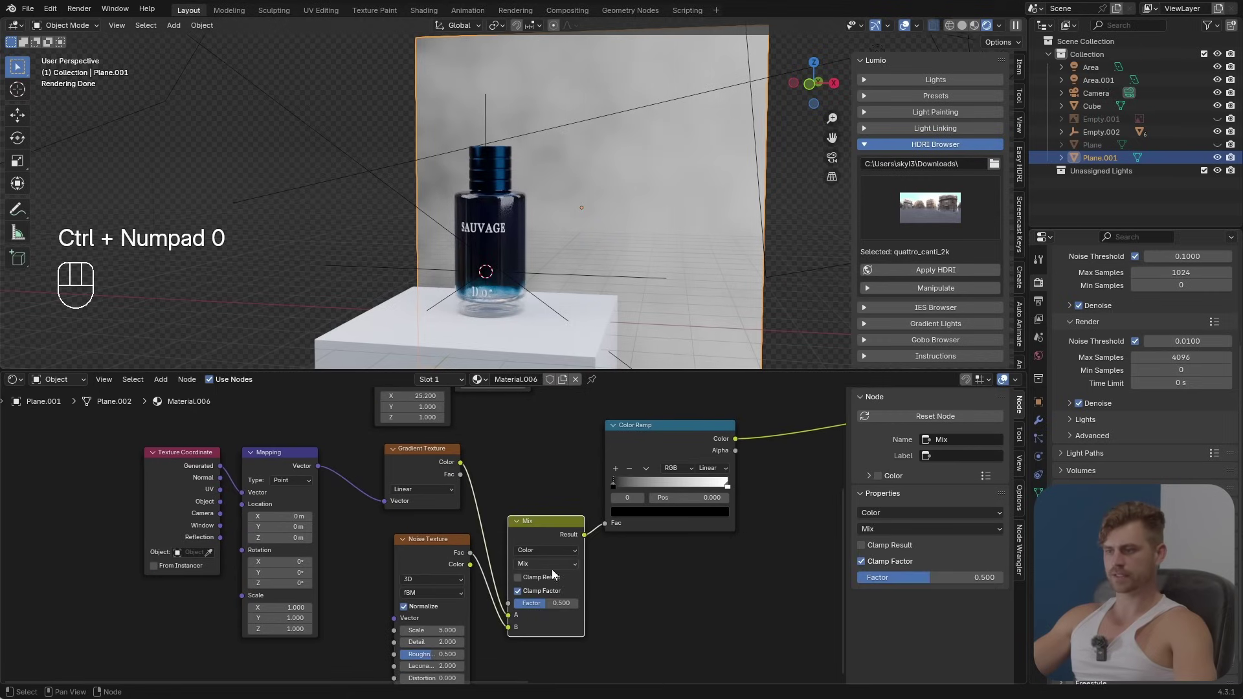
{"action": "left_click", "coordinate": [552, 563]}
{"action": "left_click", "coordinate": [551, 515]}
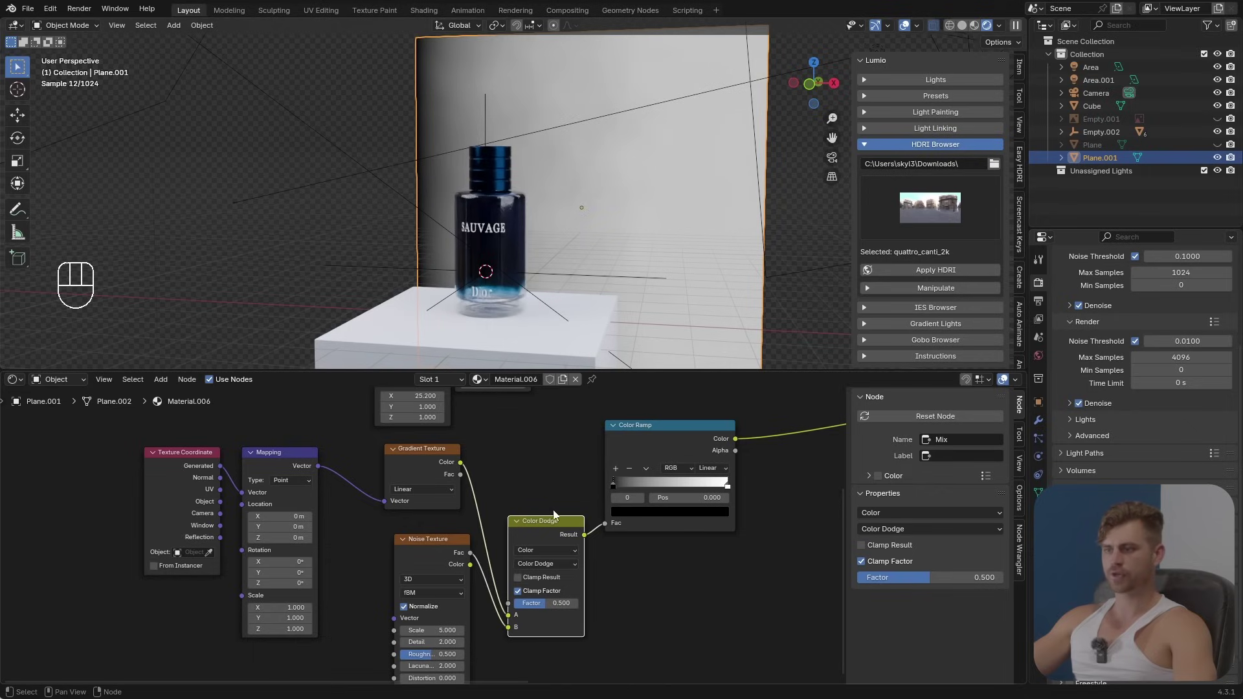
Step: Set the second noise's Scale to 52.900 and pull the lower Color Ramp's white stop close to the black one
{"action": "left_click_drag", "start_coordinate": [447, 630], "coordinate": [505, 630]}
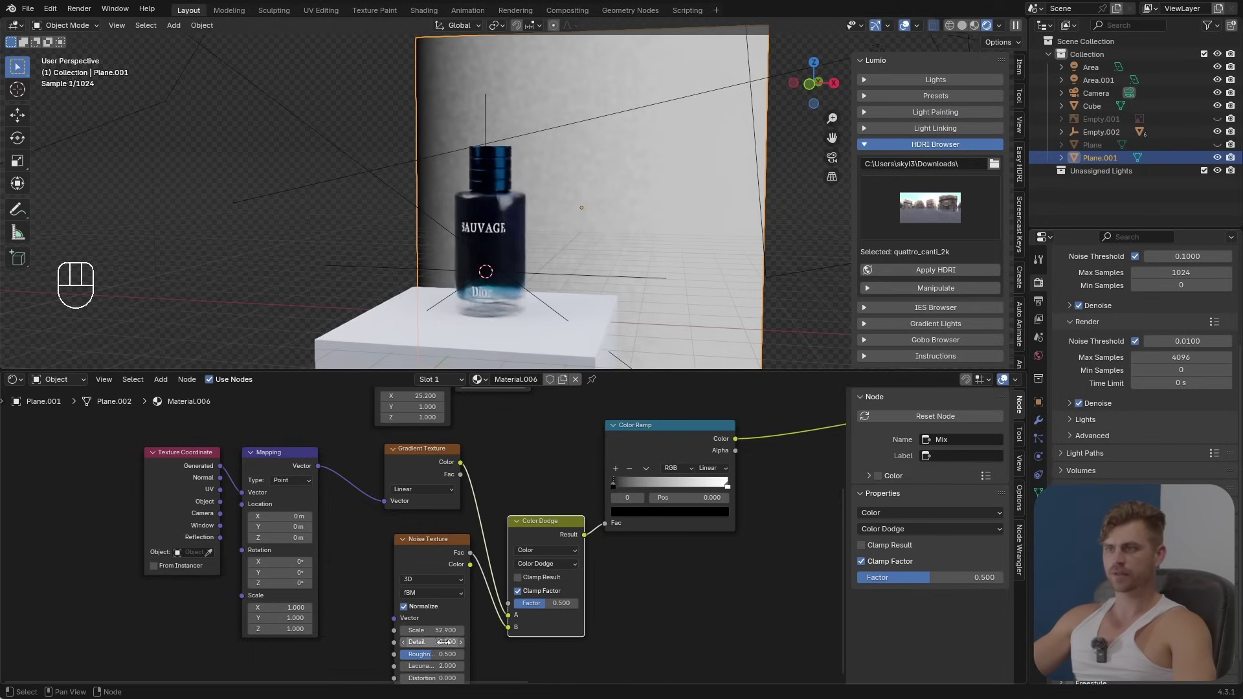
{"action": "left_click_drag", "start_coordinate": [725, 488], "coordinate": [624, 487]}
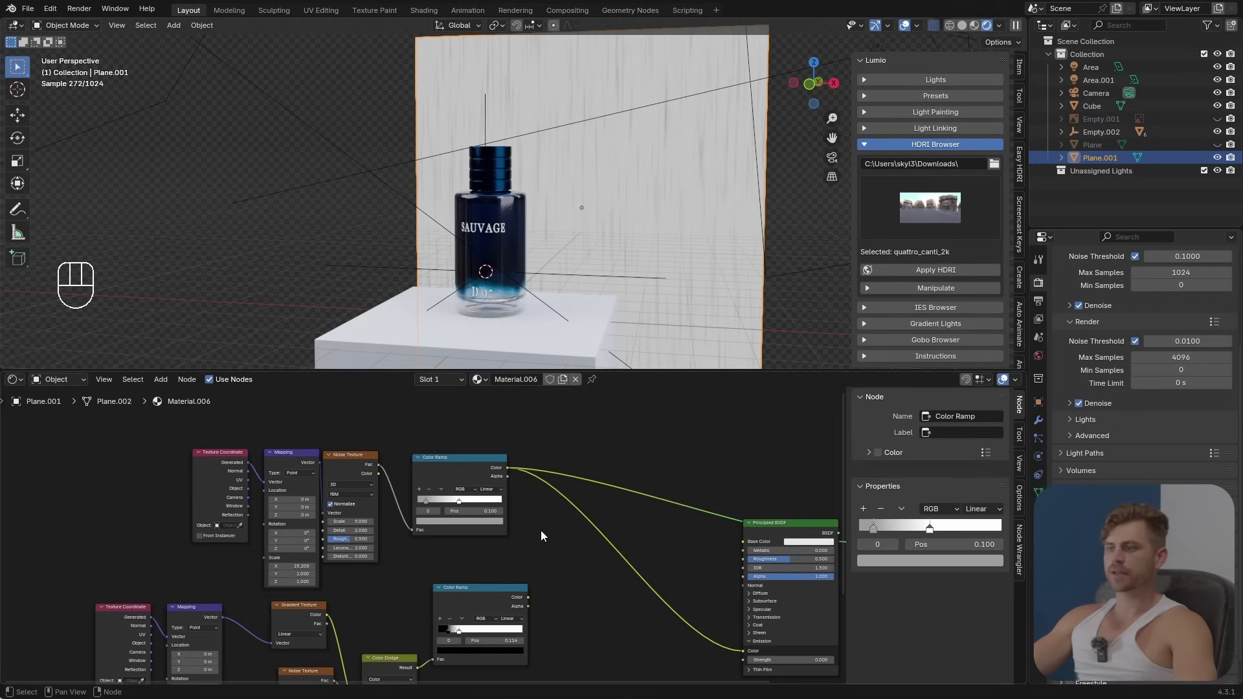
Step: Combine the streak and gradient Color Ramps with a Mix node feeding the Principled BSDF
{"action": "left_click_drag", "start_coordinate": [538, 512], "coordinate": [473, 610]}
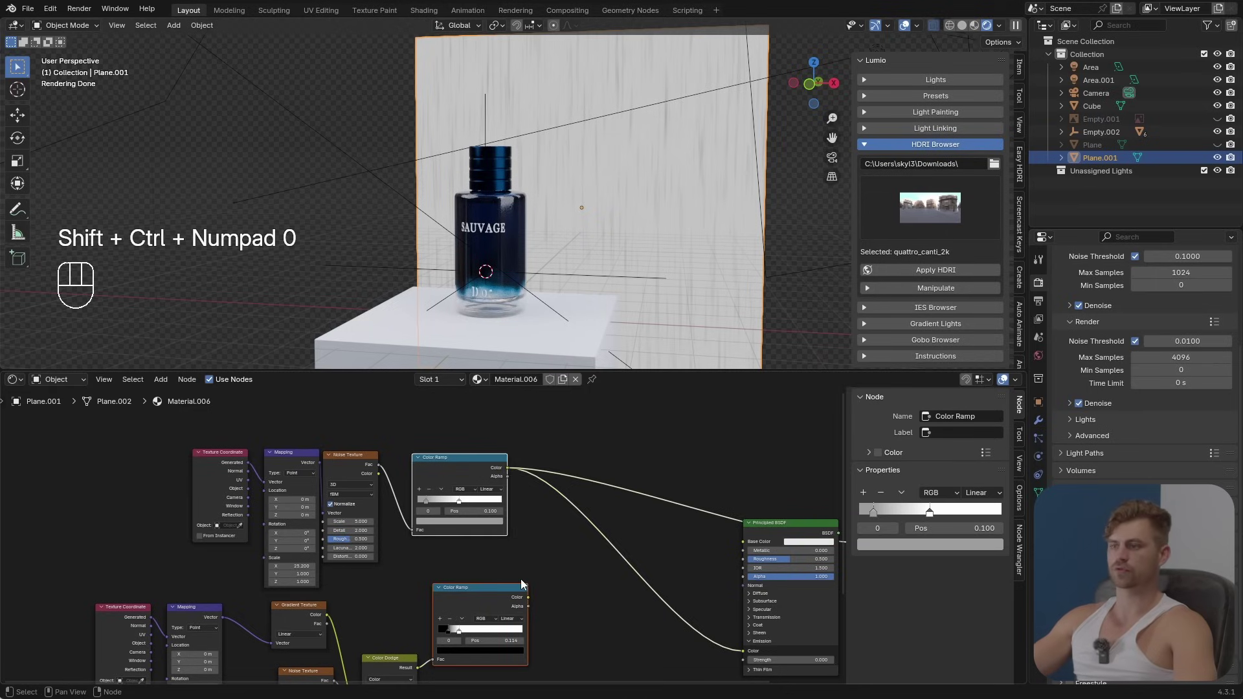
{"action": "key", "text": "ctrl+KP_0"}
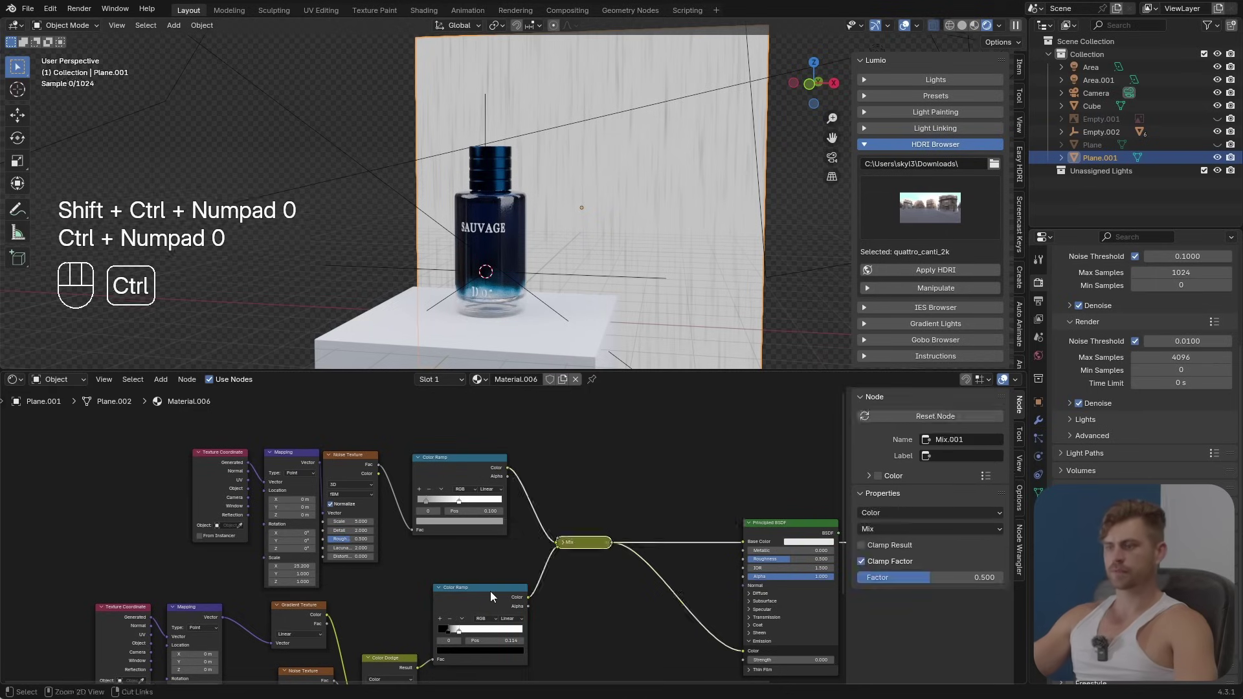
Step: Set the Mix node joining the streak and gradient Color Ramps to Multiply with a Factor of 1.000
{"action": "scroll", "coordinate": [596, 561], "scroll_direction": "up", "scroll_amount": 3}
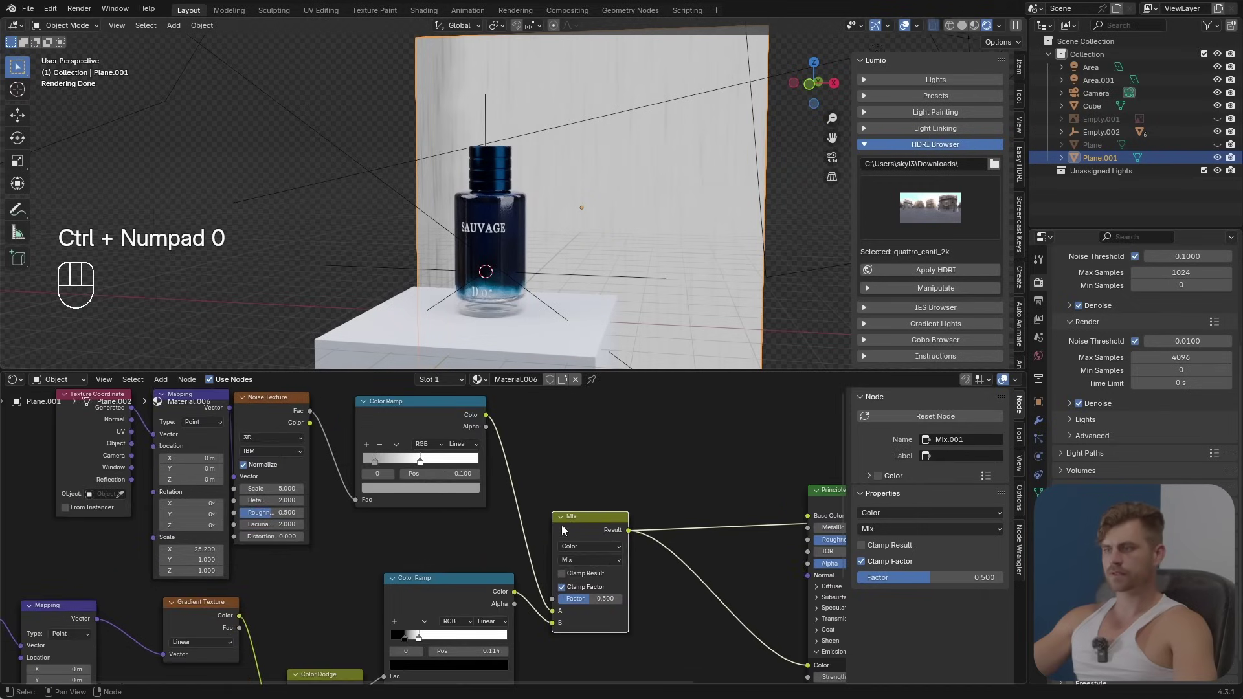
{"action": "left_click_drag", "start_coordinate": [600, 601], "coordinate": [621, 600]}
{"action": "left_click", "coordinate": [600, 561]}
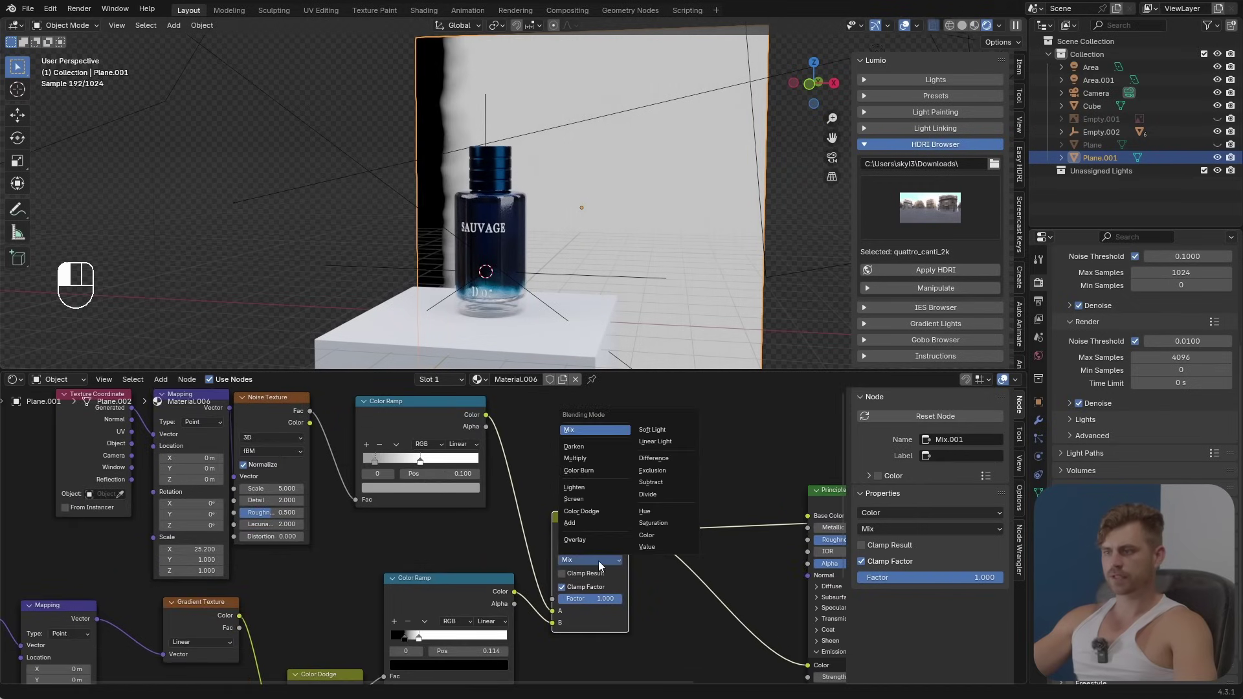
{"action": "left_click", "coordinate": [597, 459]}
Step: Rotate the backdrop plane 180° about the global Y axis in the front view
{"action": "scroll", "coordinate": [605, 535], "scroll_direction": "down", "scroll_amount": 2}
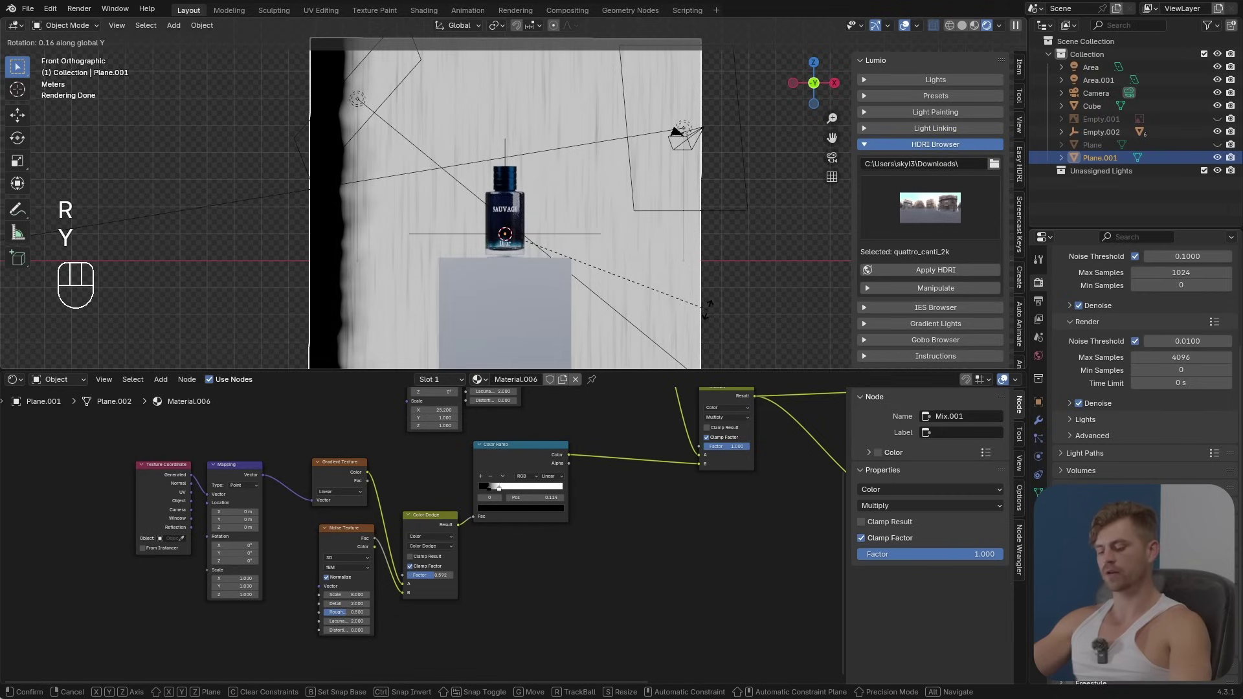
{"action": "key", "text": "1"}
{"action": "key", "text": "8"}
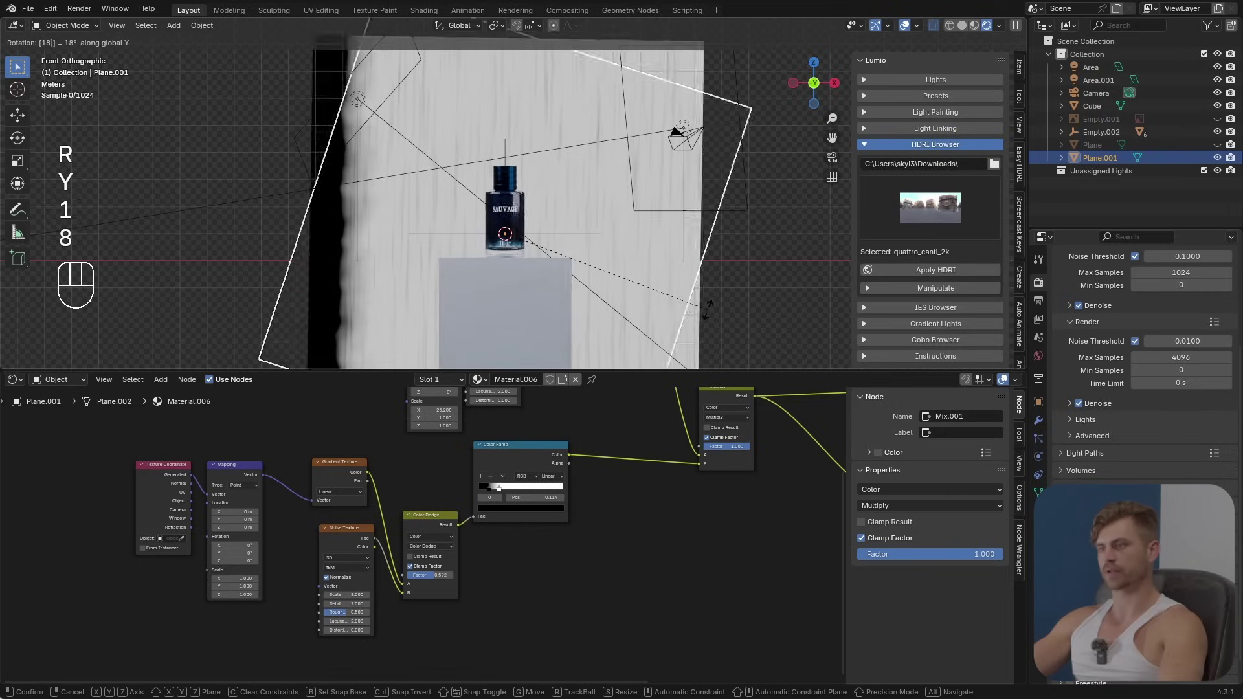
{"action": "key", "text": "0"}
{"action": "left_click", "coordinate": [708, 311]}
Step: Move the backdrop plane along negative X until its dark gradient edge stands just beside the bottle, and save the file
{"action": "key", "text": "g"}
{"action": "key", "text": "y"}
{"action": "key", "text": "x"}
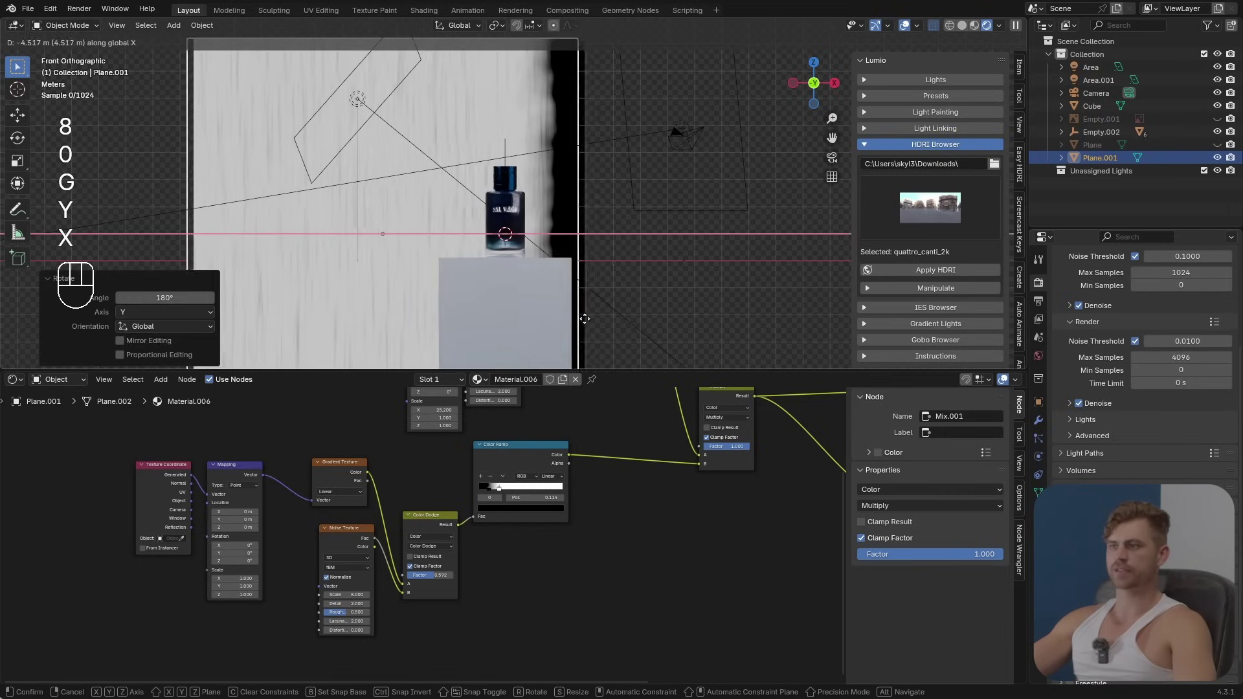
{"action": "left_click", "coordinate": [570, 317]}
{"action": "middle_click_drag", "start_coordinate": [822, 407], "coordinate": [492, 499]}
{"action": "scroll", "coordinate": [576, 482], "scroll_direction": "up", "scroll_amount": 1}
{"action": "key", "text": "ctrl+s"}
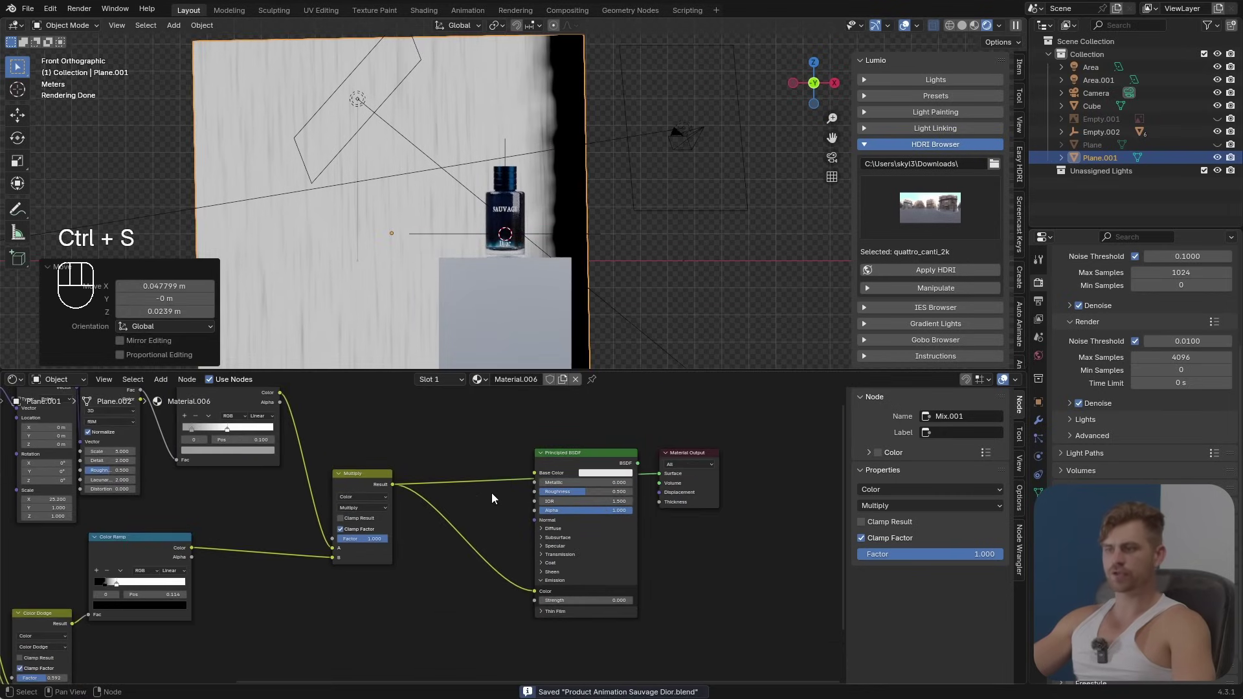
Step: Preview the Principled BSDF and insert a Color Ramp between the Multiply node and the shader's emission color
{"action": "scroll", "coordinate": [528, 499], "scroll_direction": "up", "scroll_amount": 1}
{"action": "left_click", "coordinate": [629, 434], "text": "ctrl+shift"}
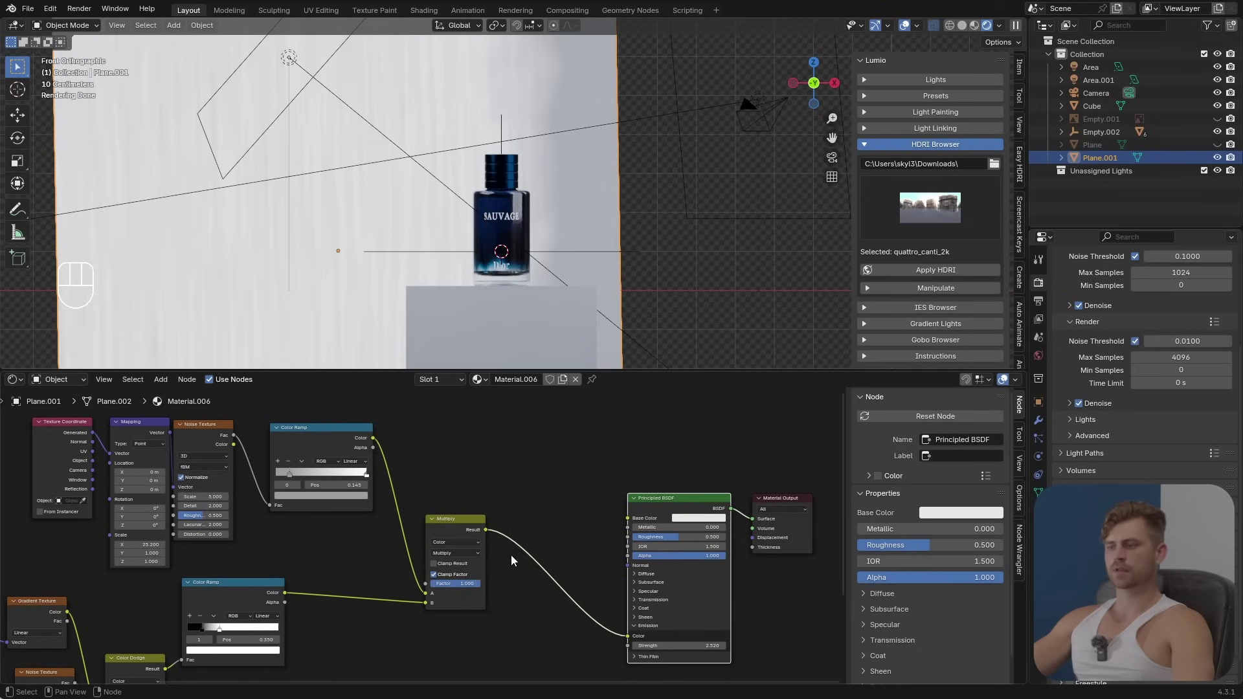
{"action": "key", "text": "ctrl+q"}
{"action": "left_click", "coordinate": [541, 555]}
{"action": "scroll", "coordinate": [545, 557], "scroll_direction": "up", "scroll_amount": 2}
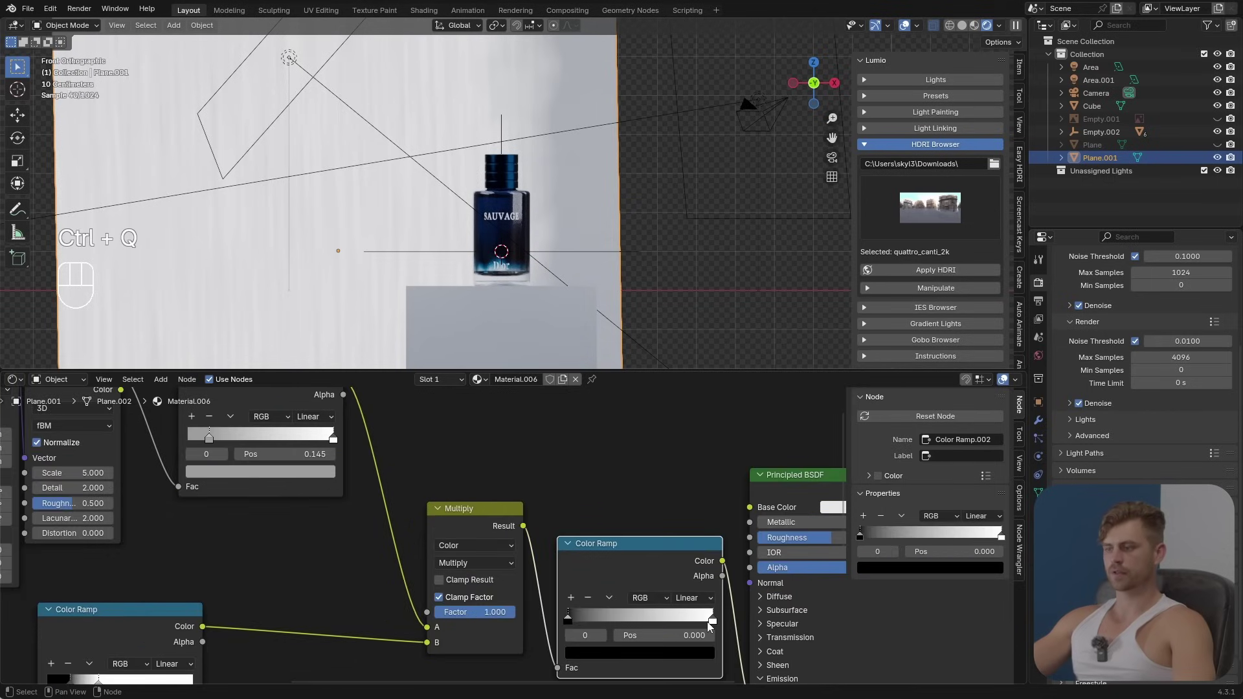
Step: Recolor the new Color Ramp's black stop to dark blue and its white stop to light blue
{"action": "left_click", "coordinate": [667, 651]}
{"action": "left_click_drag", "start_coordinate": [685, 519], "coordinate": [690, 473]}
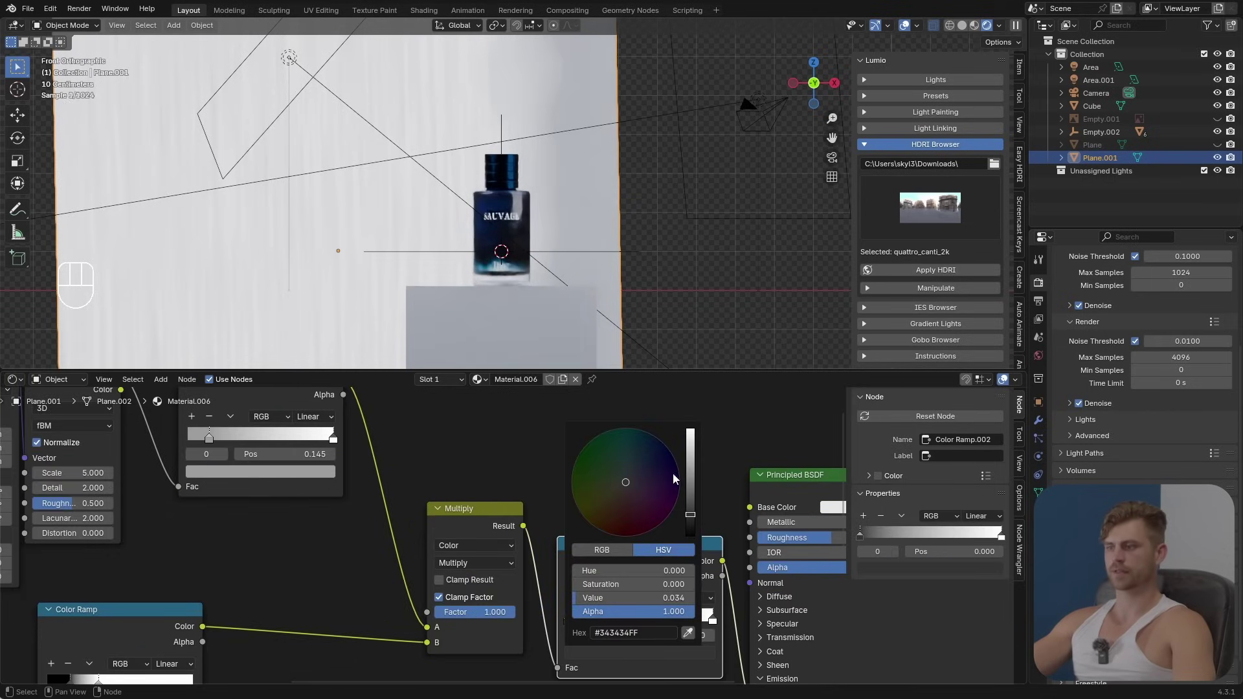
{"action": "left_click", "coordinate": [665, 445]}
{"action": "left_click", "coordinate": [714, 623]}
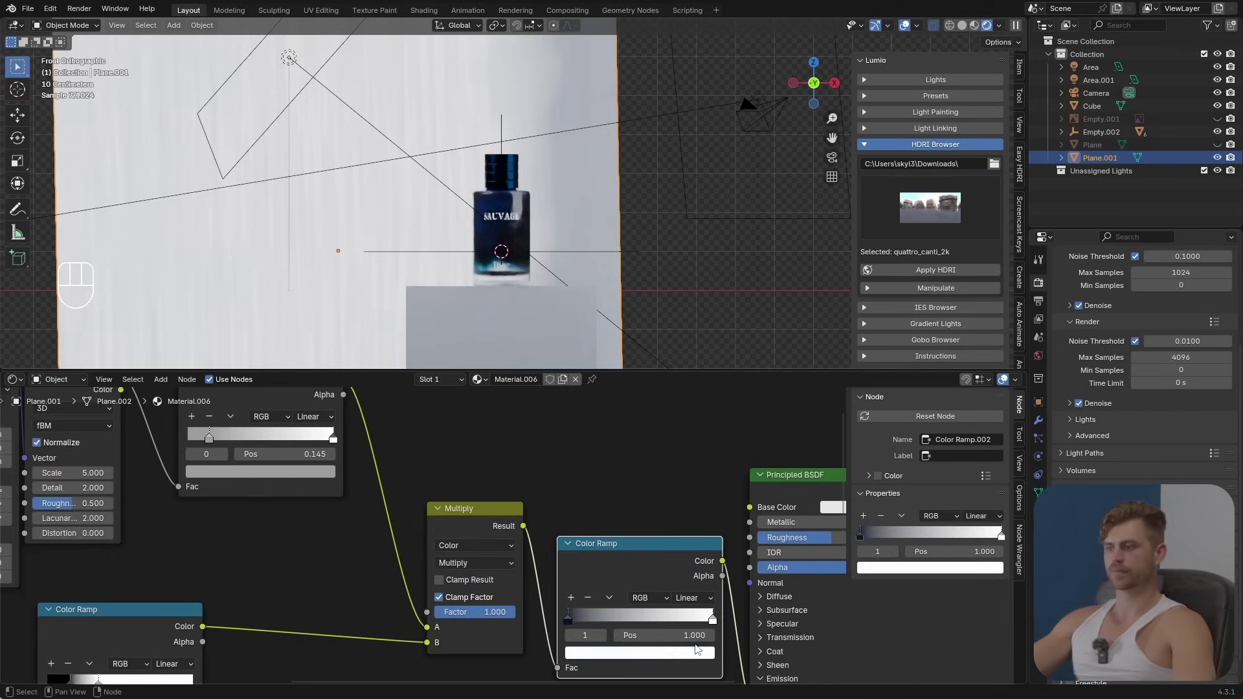
{"action": "left_click", "coordinate": [690, 651]}
{"action": "left_click_drag", "start_coordinate": [656, 485], "coordinate": [646, 432]}
Step: Connect the Multiply node's Result to the Principled BSDF's Alpha input
{"action": "middle_click_drag", "start_coordinate": [525, 530], "coordinate": [417, 479]}
{"action": "left_click_drag", "start_coordinate": [416, 475], "coordinate": [641, 516]}
{"action": "scroll", "coordinate": [654, 279], "scroll_direction": "down", "scroll_amount": 2}
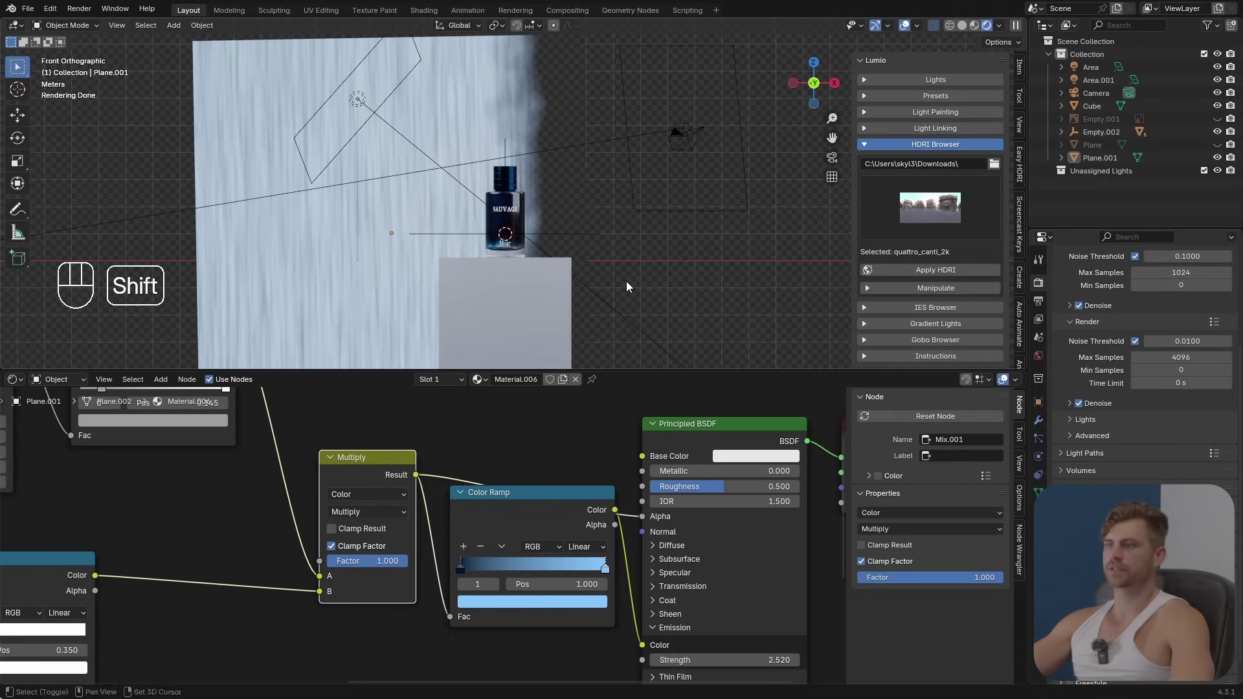
Step: Add a large plane behind the backdrop and give it a material with Metallic 1.000 and Roughness 0.095
{"action": "key", "text": "shift+a"}
{"action": "mouse_move", "coordinate": [625, 282]}
{"action": "left_click", "coordinate": [699, 282]}
{"action": "scroll", "coordinate": [611, 272], "scroll_direction": "down", "scroll_amount": 3}
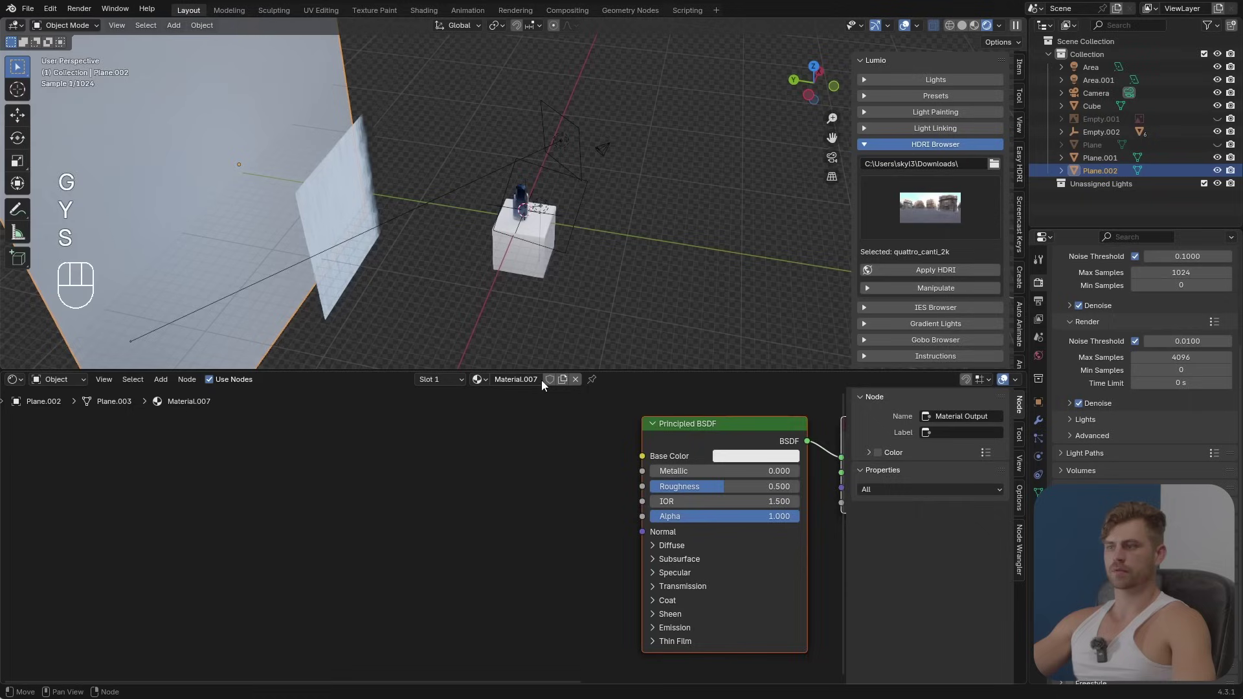
{"action": "key", "text": "Home"}
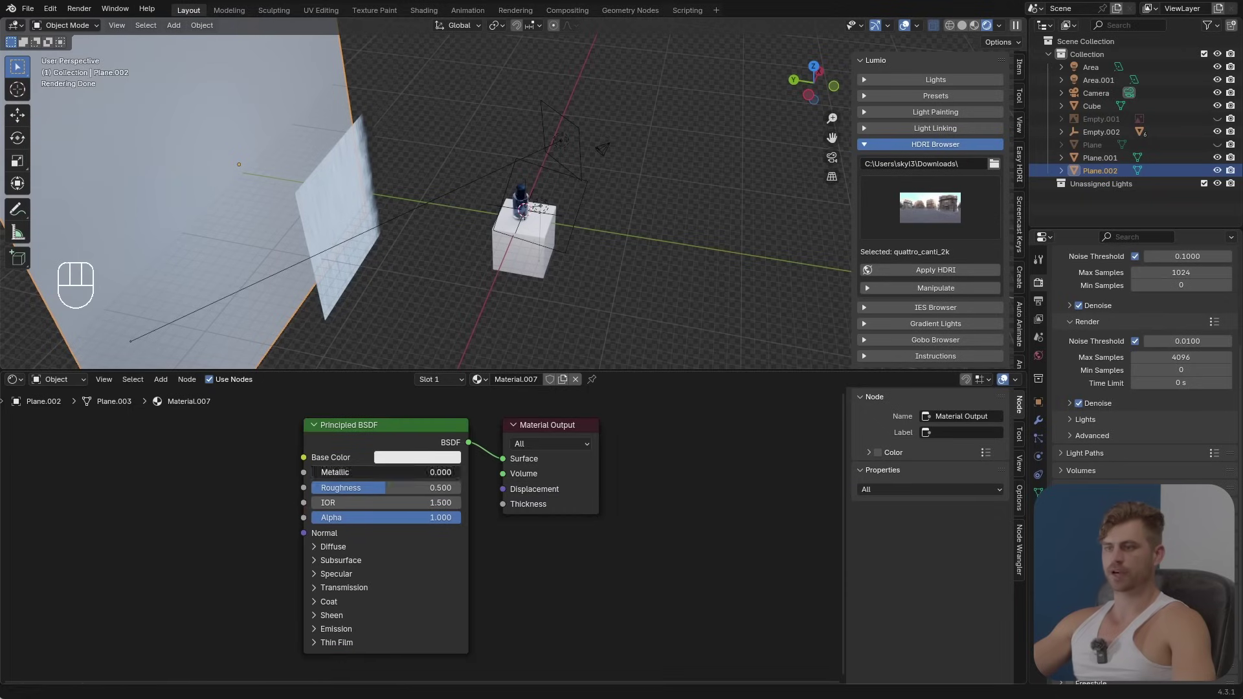
{"action": "left_click_drag", "start_coordinate": [324, 472], "coordinate": [461, 472]}
{"action": "left_click_drag", "start_coordinate": [391, 487], "coordinate": [335, 492]}
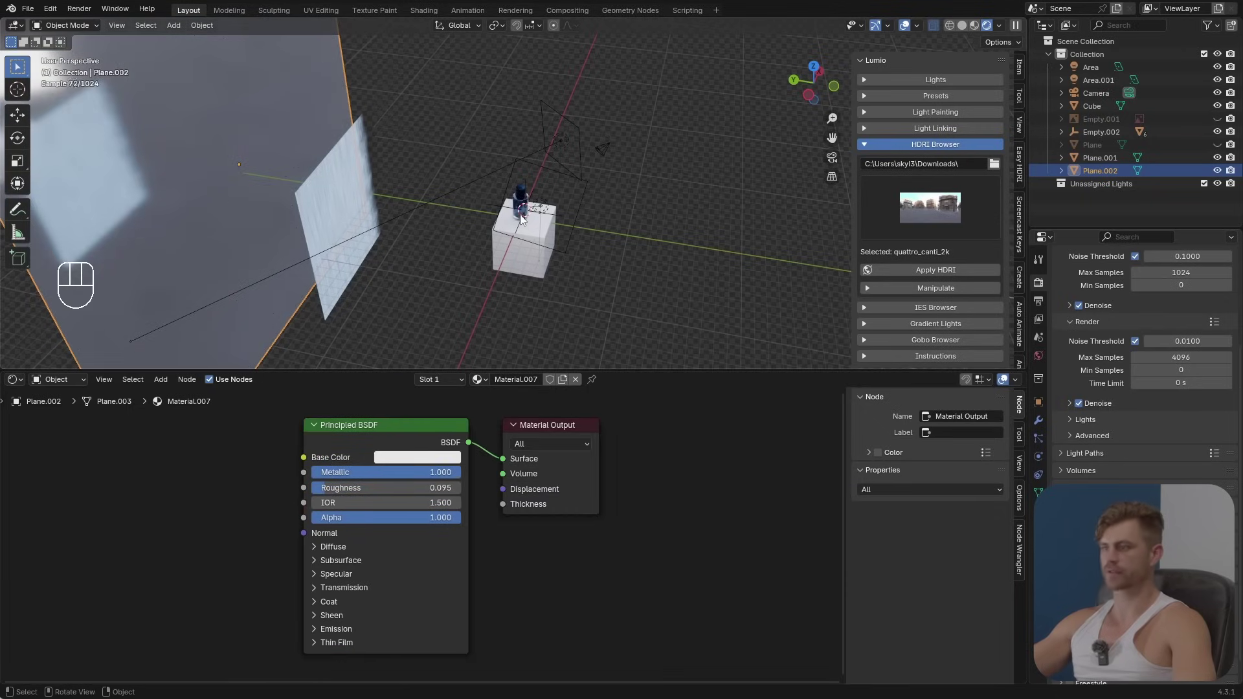
Step: Align the camera to the front view and frame the bottle in it
{"action": "key", "text": "KP_0"}
{"action": "key", "text": "KP_1"}
{"action": "key", "text": "ctrl+alt+KP_0"}
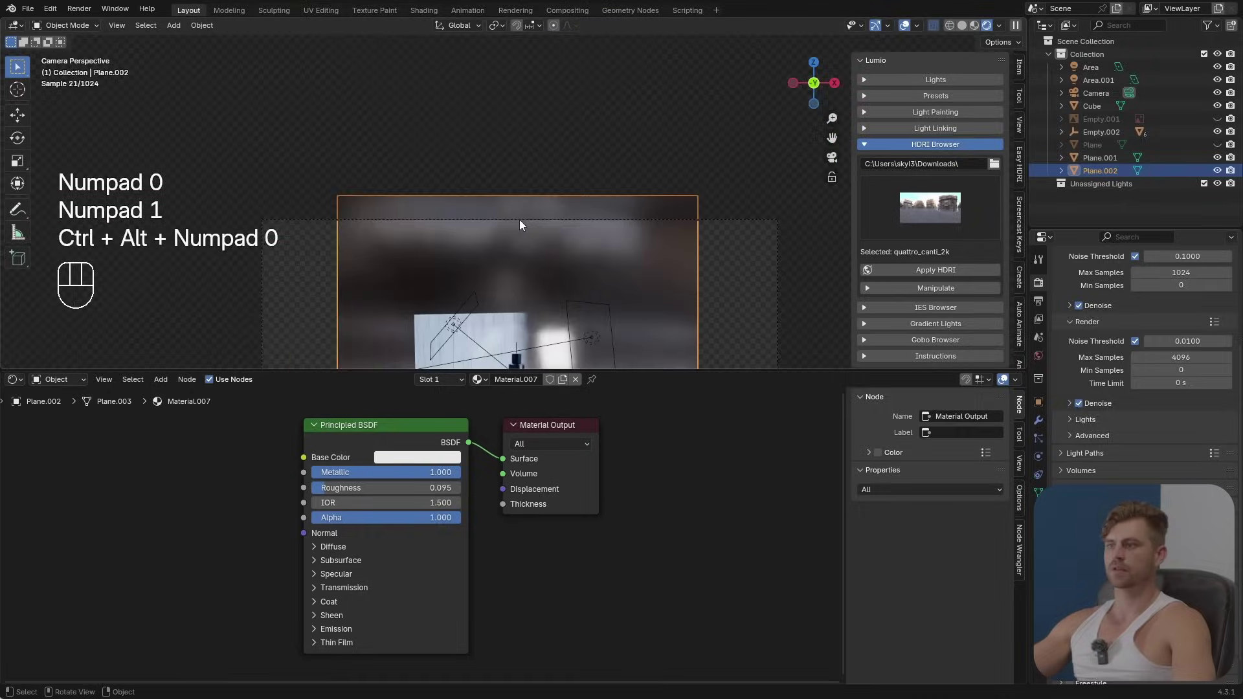
{"action": "scroll", "coordinate": [519, 219], "scroll_direction": "down", "scroll_amount": 1}
{"action": "scroll", "coordinate": [535, 162], "scroll_direction": "up", "scroll_amount": 4}
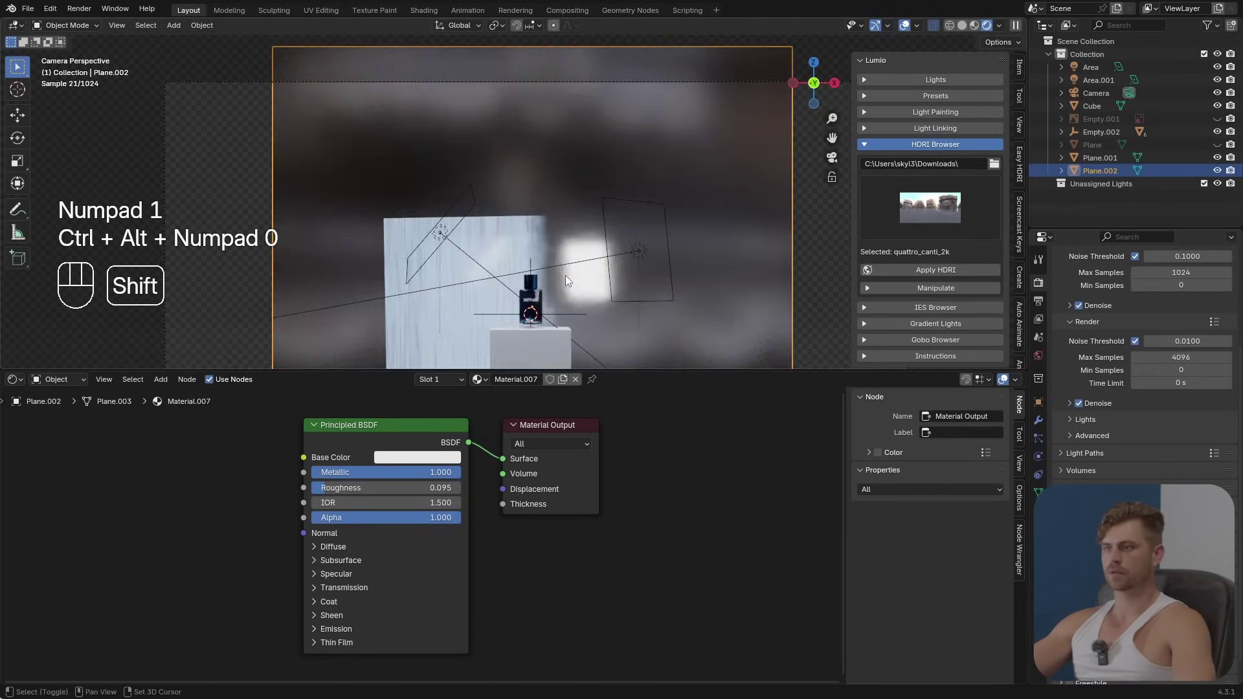
{"action": "middle_click_drag", "start_coordinate": [565, 275], "coordinate": [555, 252], "text": "shift"}
Step: Delete the large metallic plane and save the file
{"action": "key", "text": "ctrl+z"}
{"action": "key", "text": "ctrl+x"}
{"action": "key", "text": "x"}
{"action": "scroll", "coordinate": [553, 246], "scroll_direction": "down", "scroll_amount": 3}
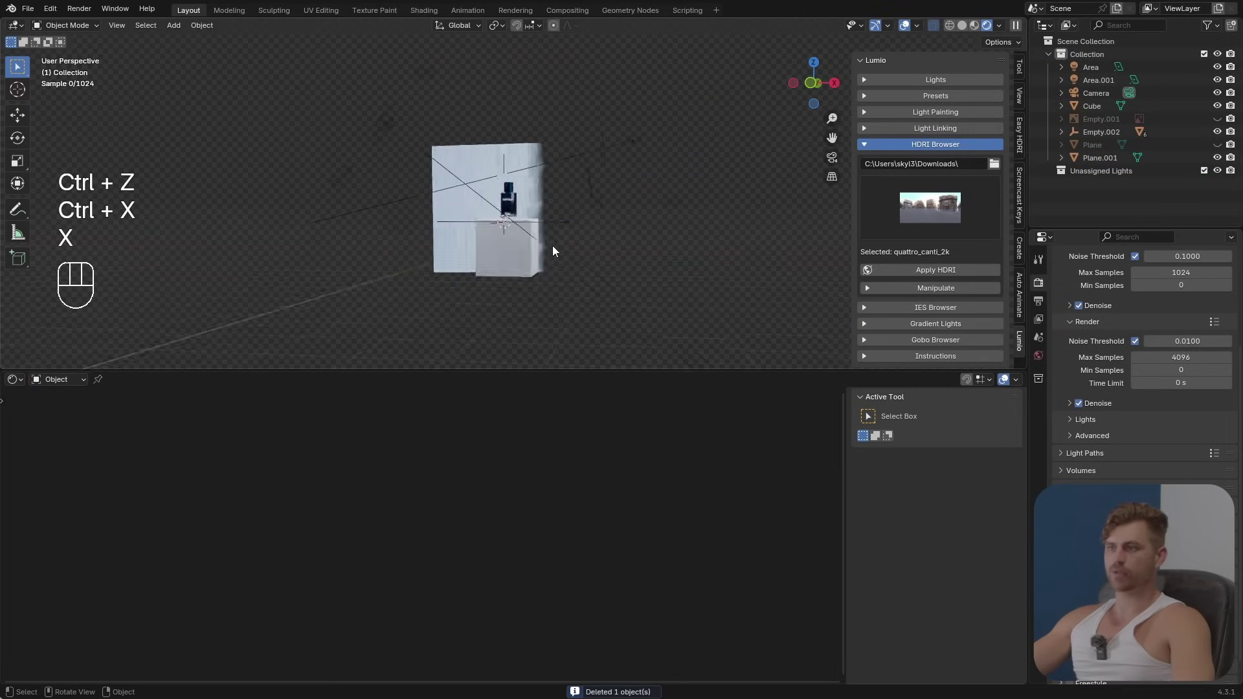
{"action": "scroll", "coordinate": [553, 246], "scroll_direction": "up", "scroll_amount": 5}
{"action": "key", "text": "ctrl+s"}
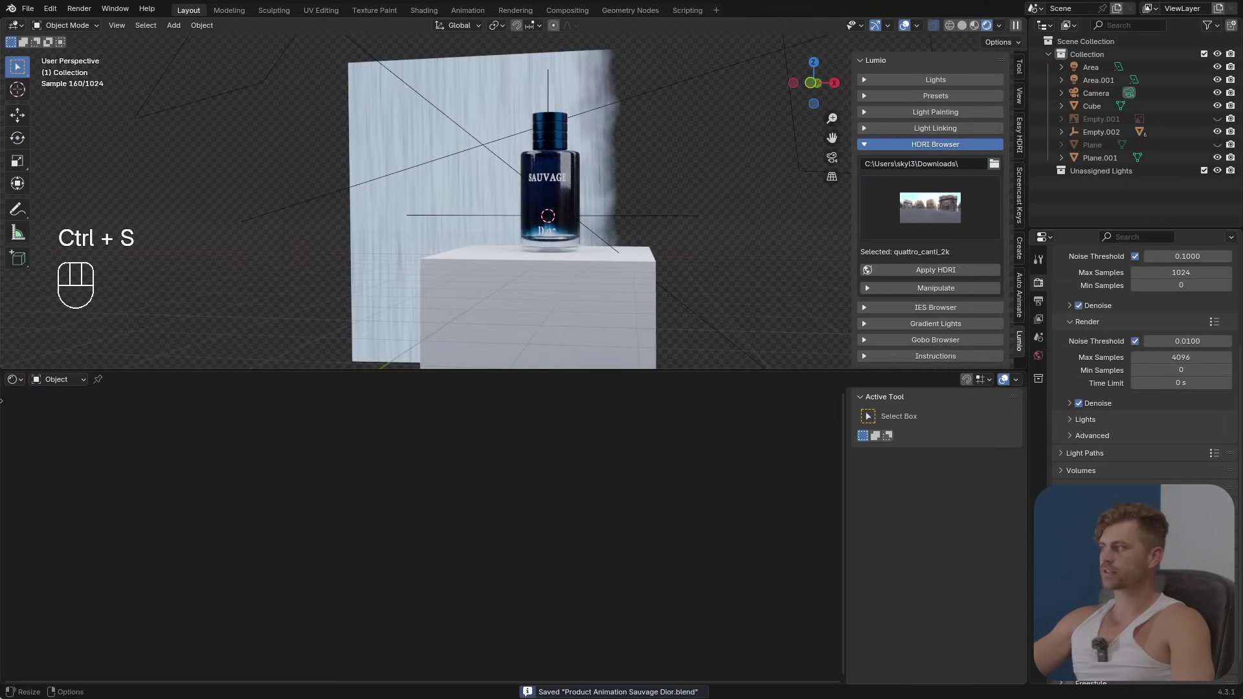
Step: Extrude the pedestal cube's negative-X side face outward by about 13.1 m
{"action": "left_click", "coordinate": [544, 314]}
{"action": "middle_click_drag", "start_coordinate": [544, 313], "coordinate": [477, 272]}
{"action": "key", "text": "Tab"}
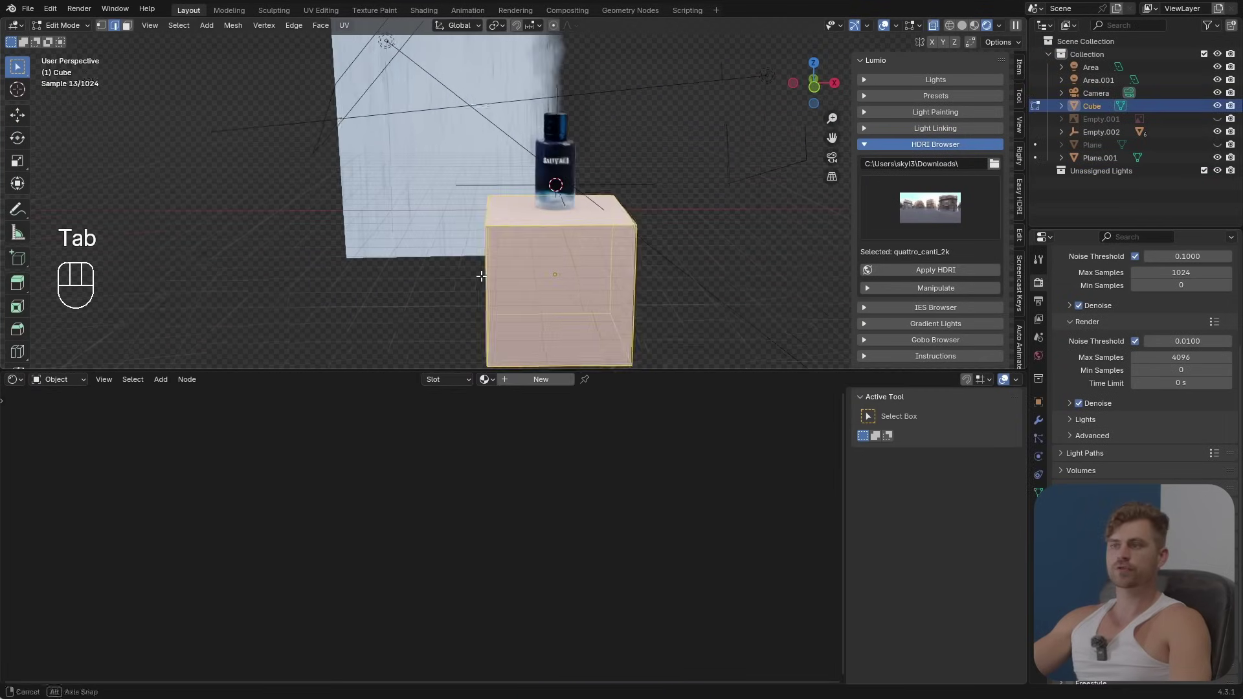
{"action": "key", "text": "3"}
{"action": "key", "text": "e"}
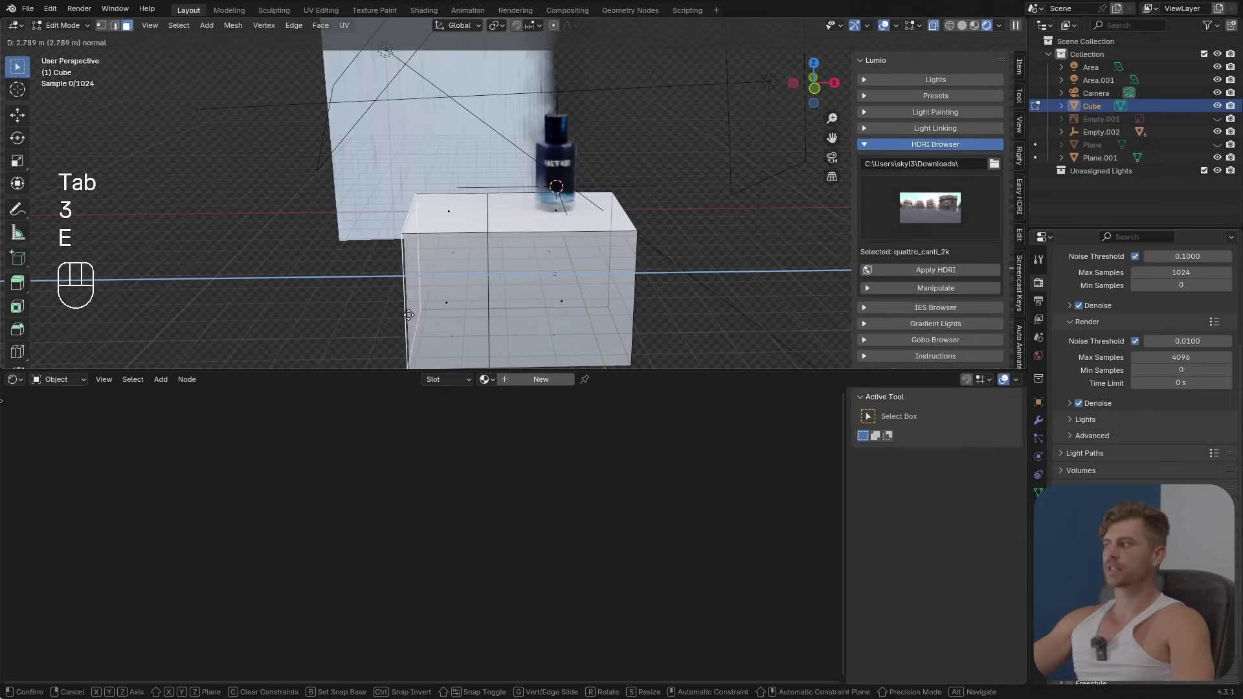
{"action": "left_click", "coordinate": [87, 311]}
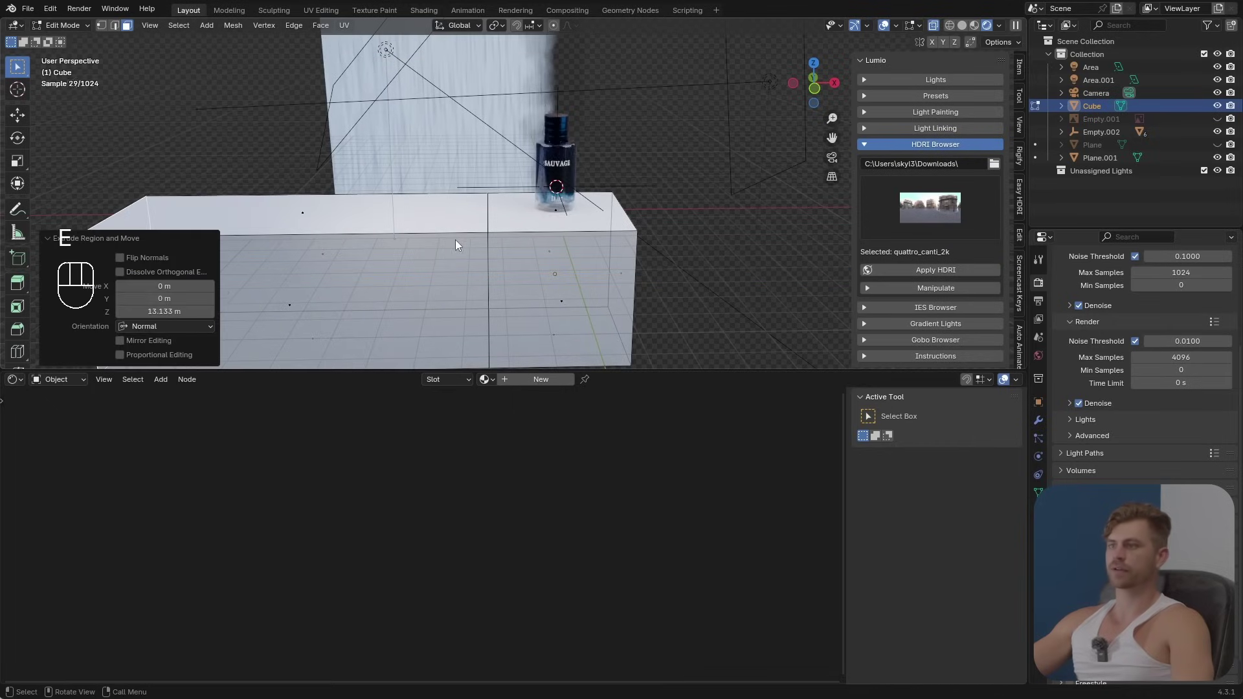
Step: Extrude the top face of the pedestal's extension upward by about 10.5 m to form a wall beside the bottle
{"action": "middle_click_drag", "start_coordinate": [456, 240], "coordinate": [477, 262]}
{"action": "scroll", "coordinate": [477, 262], "scroll_direction": "down", "scroll_amount": 3}
{"action": "left_click", "coordinate": [421, 223]}
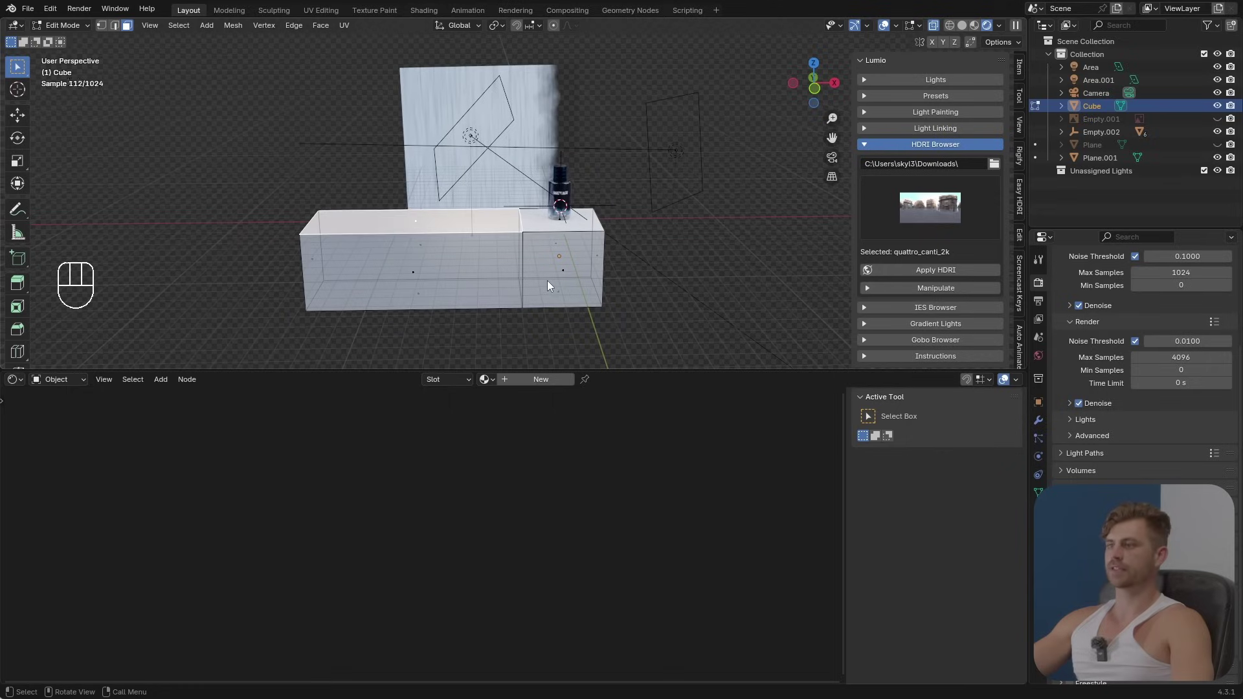
{"action": "key", "text": "e"}
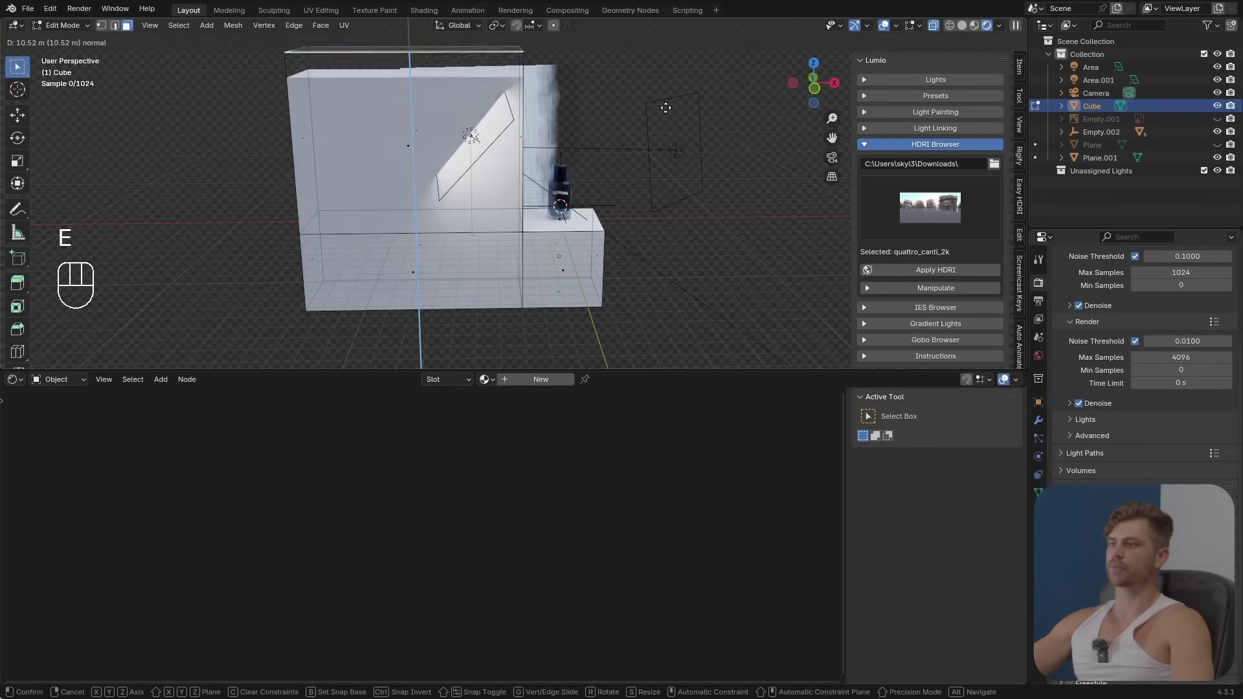
{"action": "left_click", "coordinate": [665, 108]}
Step: Align the camera to a close front view of the bottle and pedestal
{"action": "scroll", "coordinate": [638, 217], "scroll_direction": "up", "scroll_amount": 4}
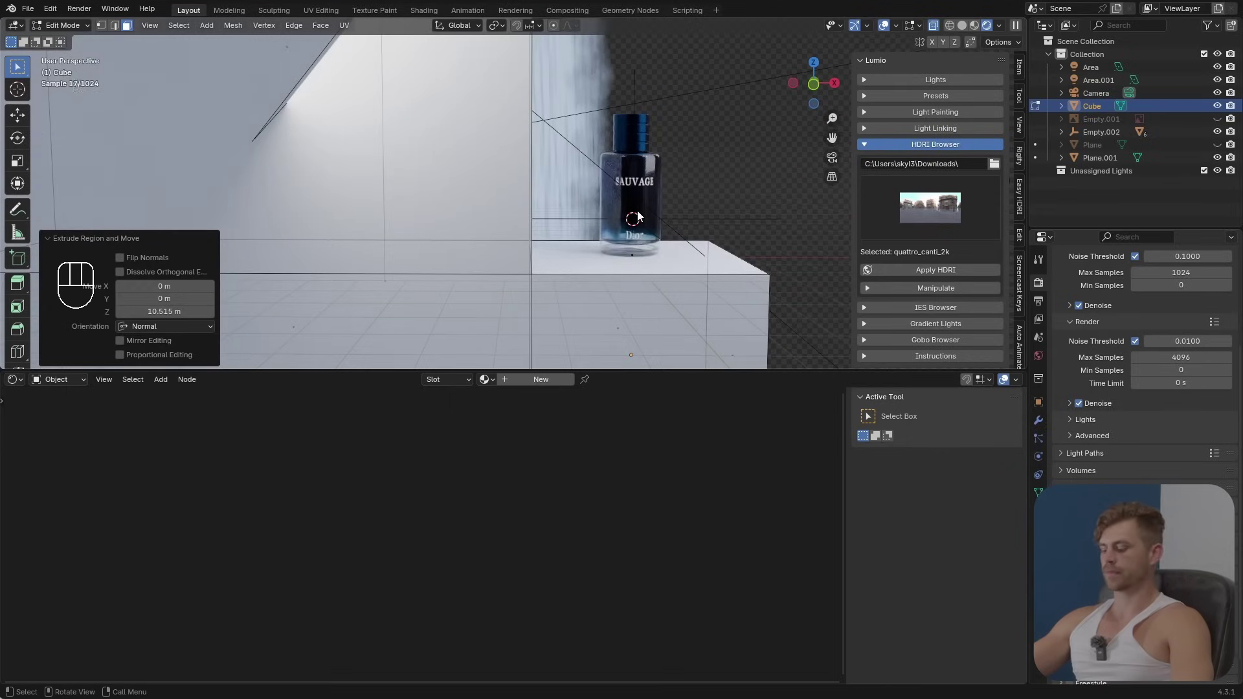
{"action": "key", "text": "KP_1"}
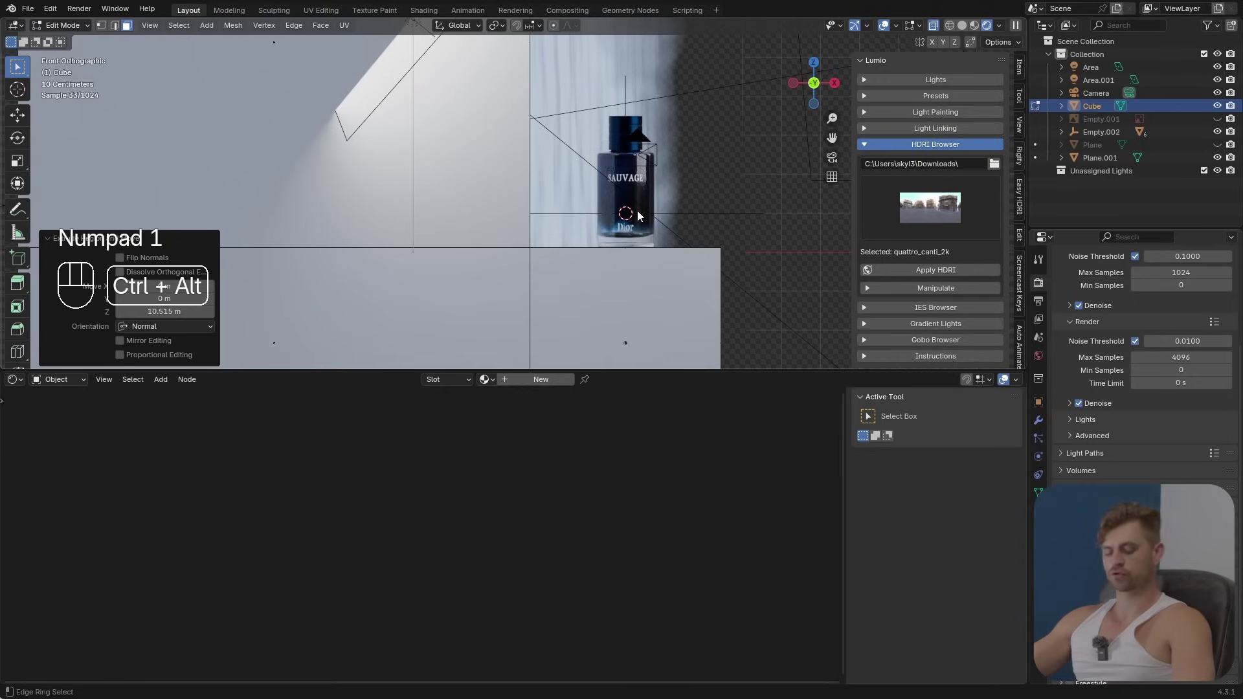
{"action": "key", "text": "ctrl+alt+KP_0"}
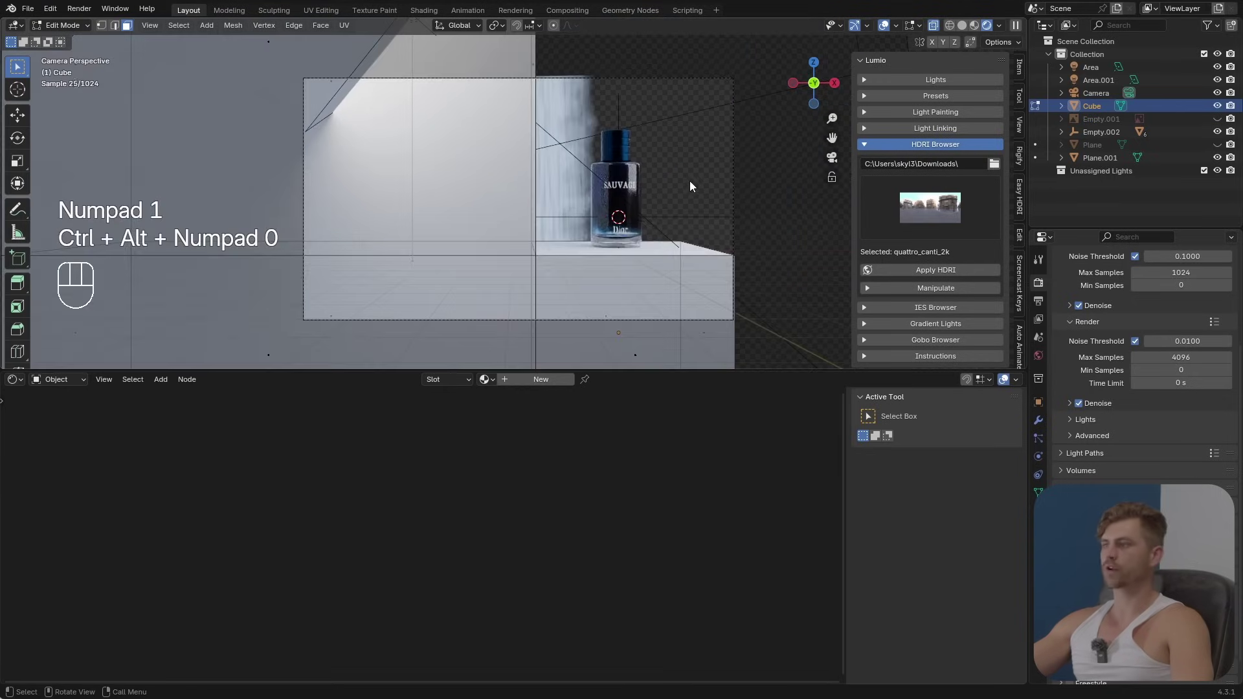
Step: Leave mesh editing and move the camera about 3.19 m sideways and 0.14 m down in its view to recompose the bottle
{"action": "key", "text": "Tab"}
{"action": "left_click", "coordinate": [733, 185]}
{"action": "key", "text": "g"}
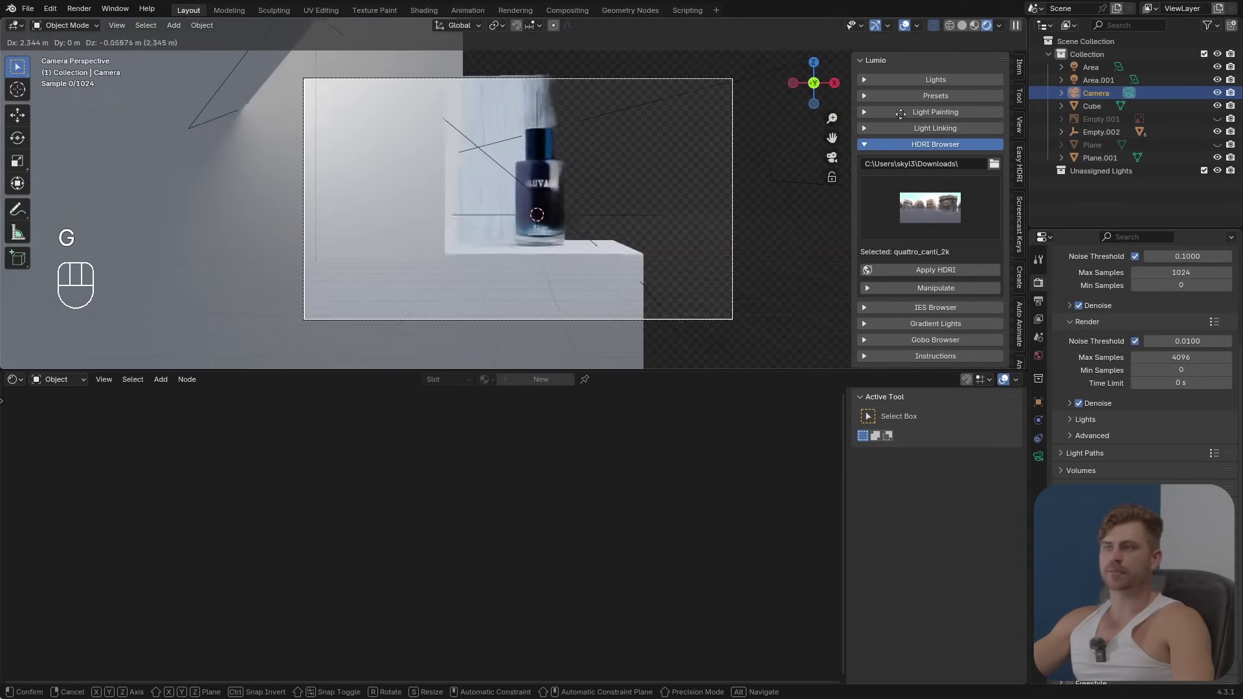
{"action": "left_click", "coordinate": [742, 206]}
{"action": "scroll", "coordinate": [742, 206], "scroll_direction": "up", "scroll_amount": 3}
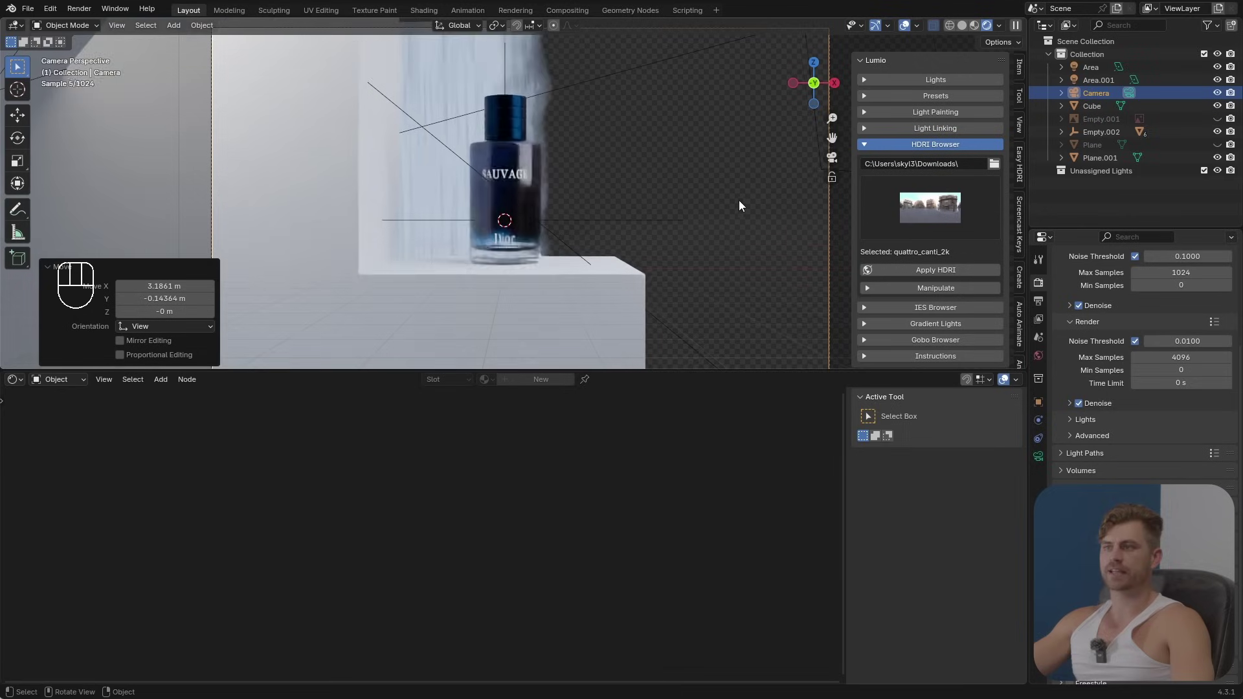
{"action": "scroll", "coordinate": [742, 205], "scroll_direction": "down", "scroll_amount": 2}
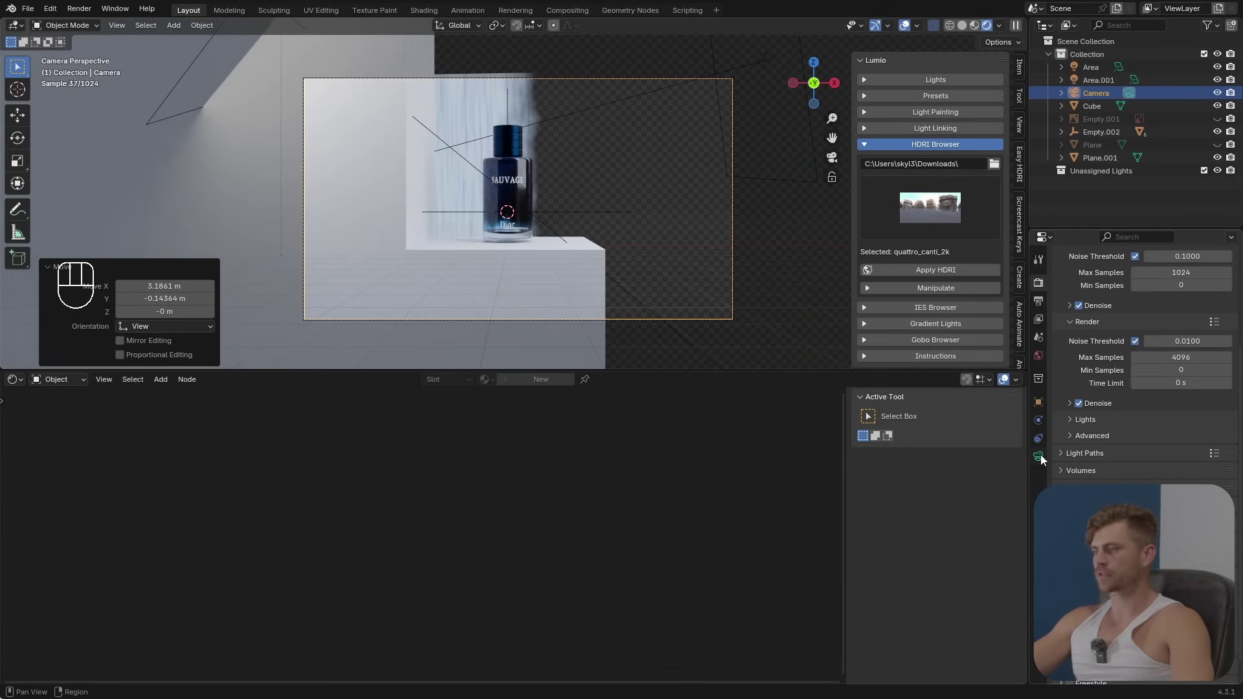
Step: Open the camera's lens settings and shift the camera about 0.31 m along negative X to center the bottle
{"action": "left_click", "coordinate": [1039, 457]}
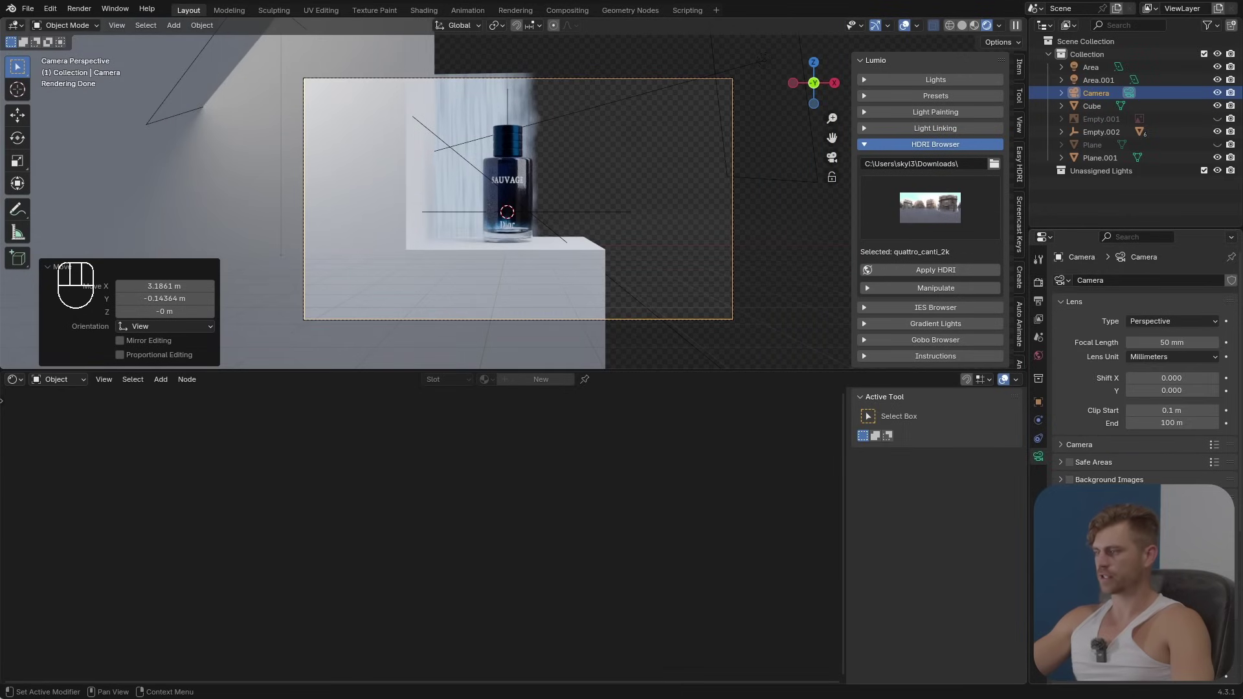
{"action": "scroll", "coordinate": [554, 175], "scroll_direction": "up", "scroll_amount": 3}
{"action": "key", "text": "g"}
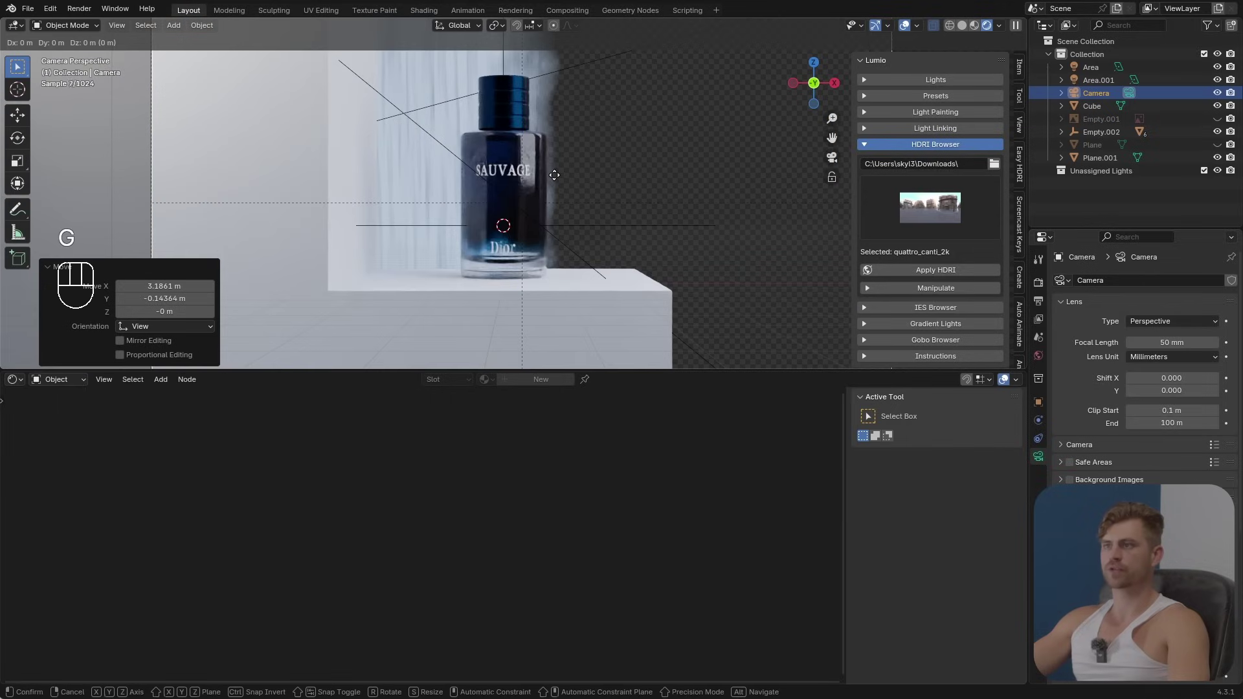
{"action": "key", "text": "y"}
{"action": "key", "text": "x"}
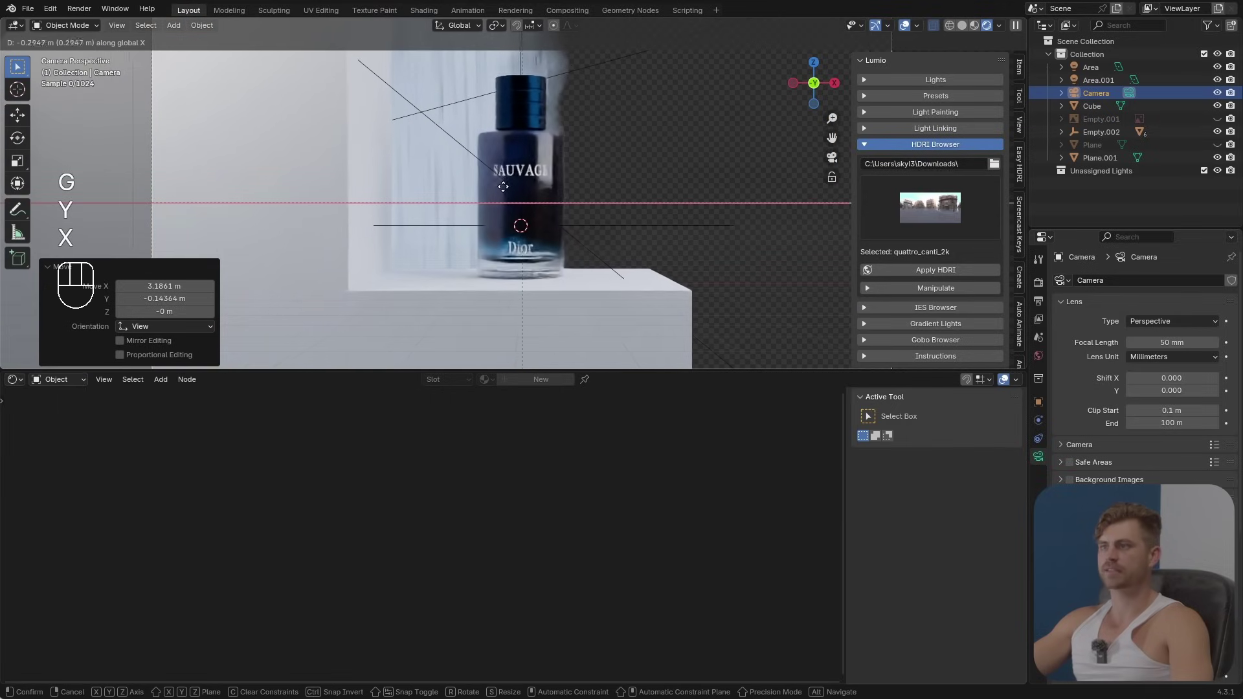
{"action": "left_click", "coordinate": [530, 175]}
Step: Rotate the camera about 10.9° around its local X axis
{"action": "scroll", "coordinate": [530, 175], "scroll_direction": "down", "scroll_amount": 2}
{"action": "scroll", "coordinate": [530, 175], "scroll_direction": "down", "scroll_amount": 2}
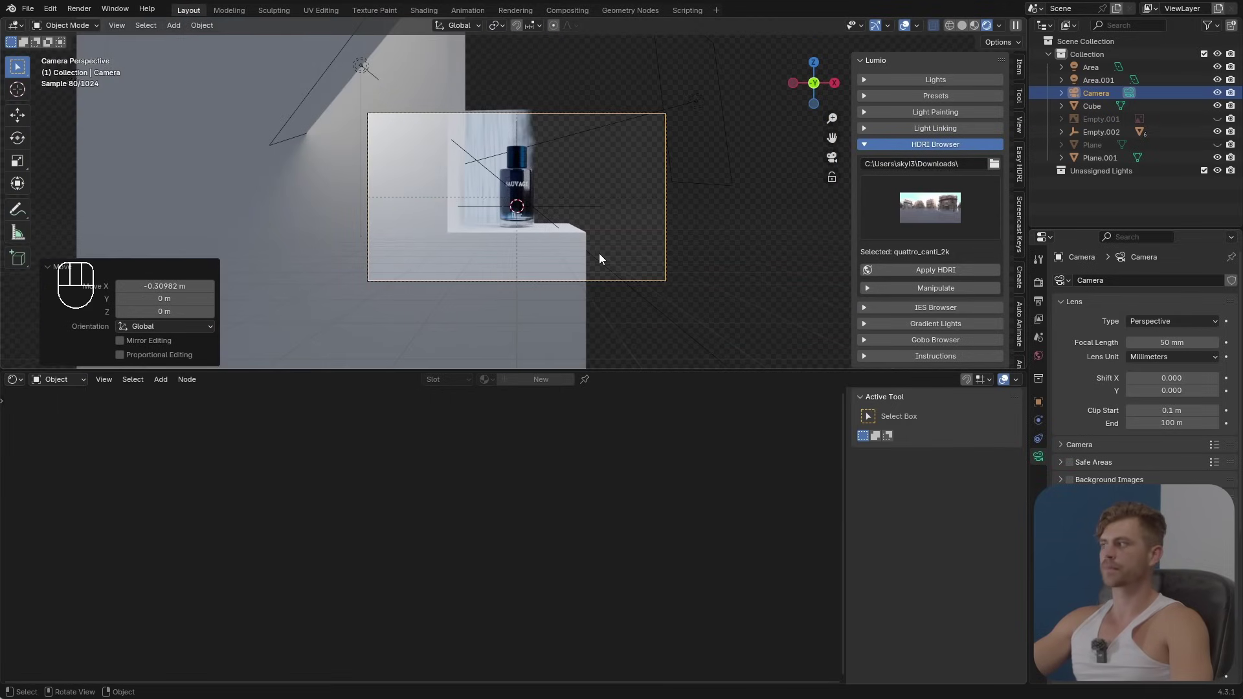
{"action": "key", "text": "r"}
{"action": "key", "text": "x"}
{"action": "key", "text": "x"}
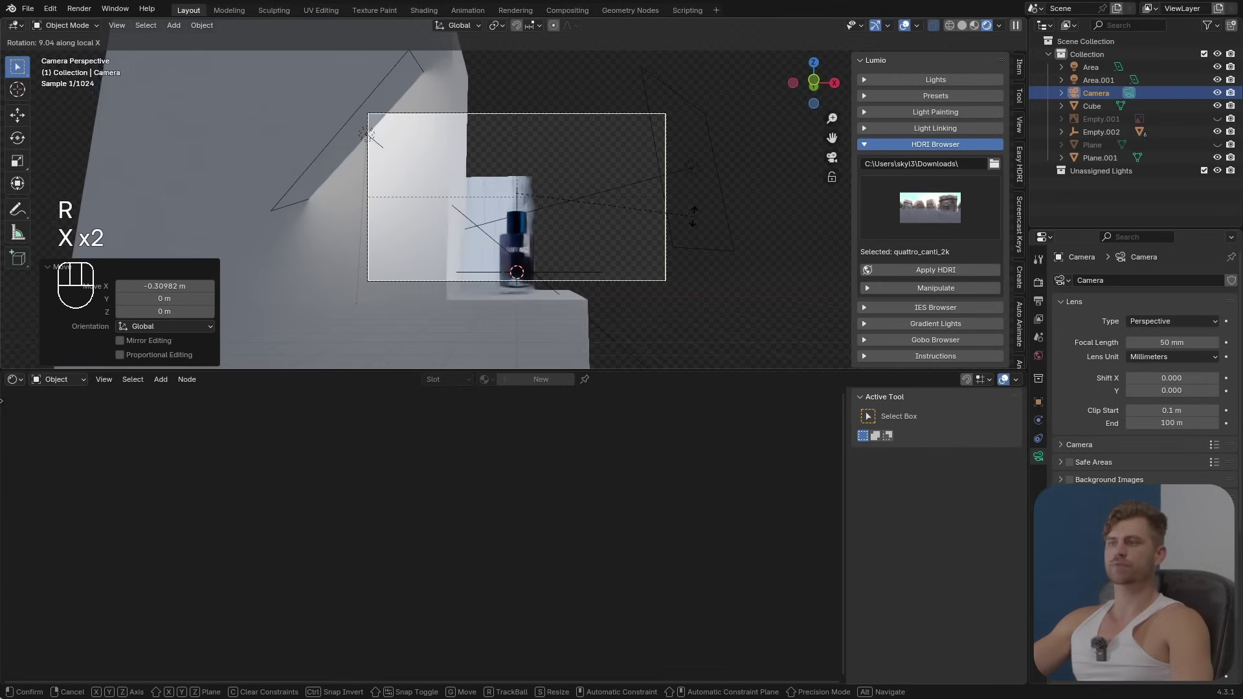
{"action": "left_click", "coordinate": [690, 228]}
Step: Move the camera about 0.46 m along its negative local Z axis toward the bottle
{"action": "key", "text": "g"}
{"action": "key", "text": "z"}
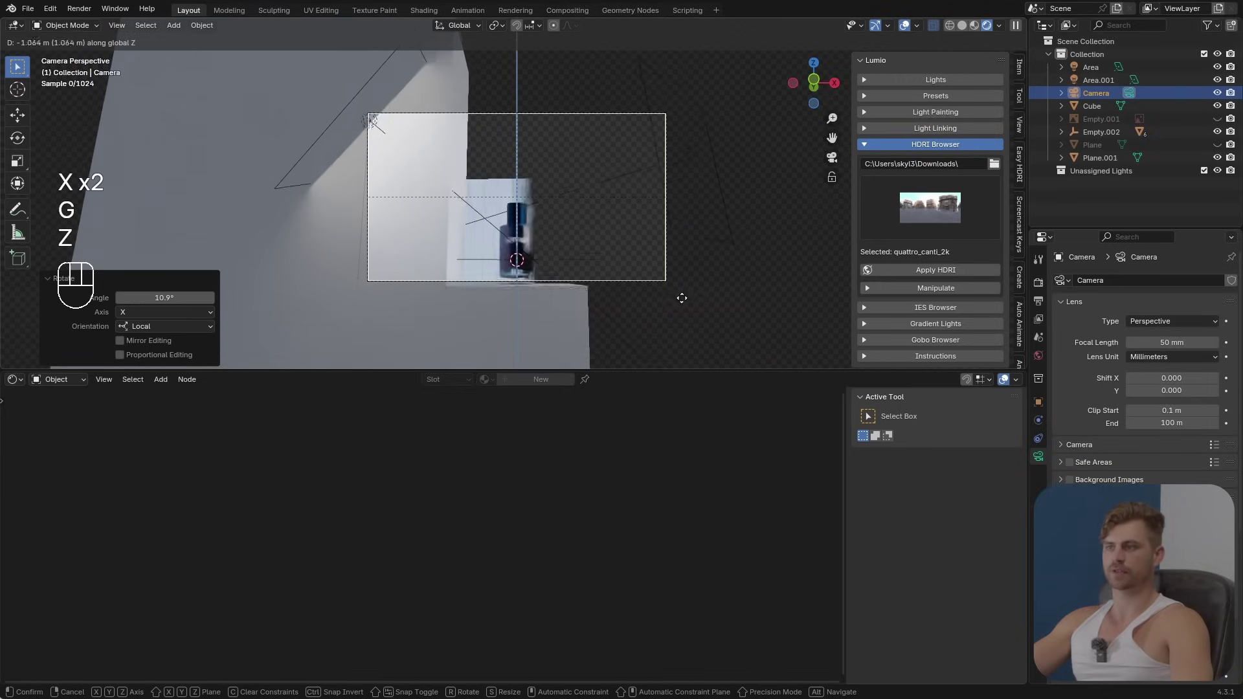
{"action": "right_click", "coordinate": [678, 326]}
{"action": "key", "text": "g"}
{"action": "key", "text": "z"}
{"action": "key", "text": "z"}
{"action": "left_click", "coordinate": [674, 301]}
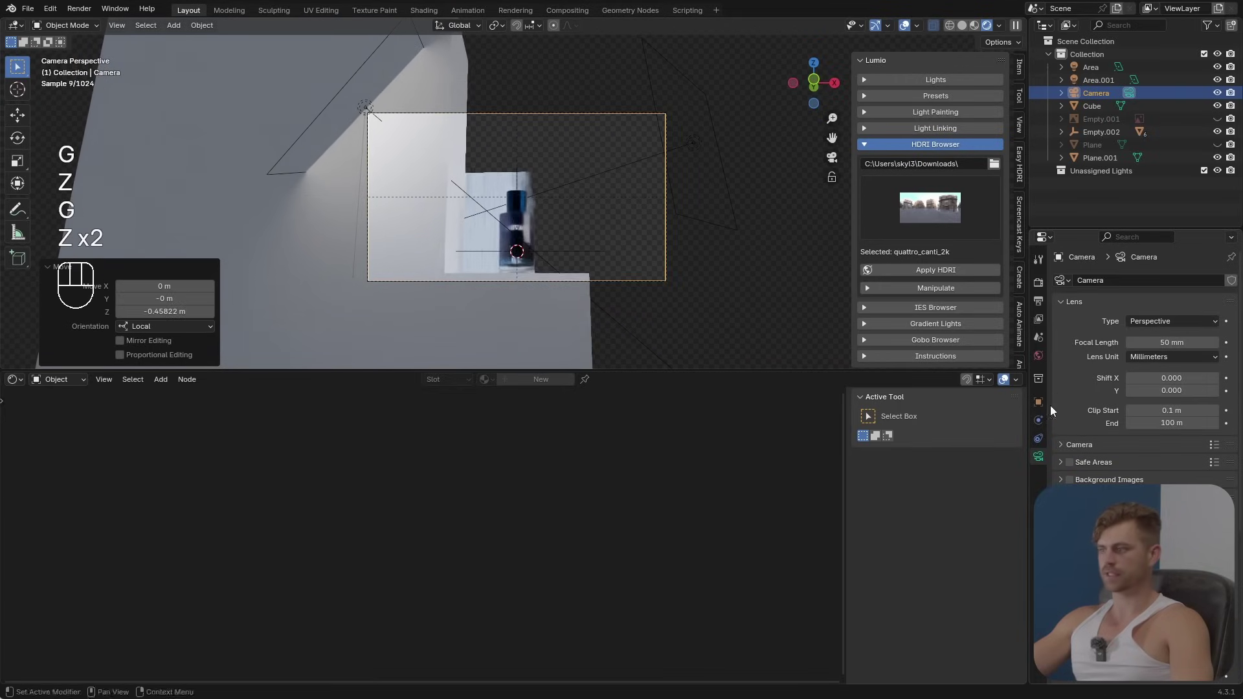
Step: Set the camera's focal length to 100 mm and adjust its height to reframe the bottle
{"action": "mouse_move", "coordinate": [1186, 339]}
{"action": "left_mouse_down"}
{"action": "mouse_move", "coordinate": [1227, 339]}
{"action": "mouse_move", "coordinate": [1184, 341]}
{"action": "left_mouse_up"}
{"action": "key", "text": "g"}
{"action": "key", "text": "z"}
{"action": "key", "text": "z"}
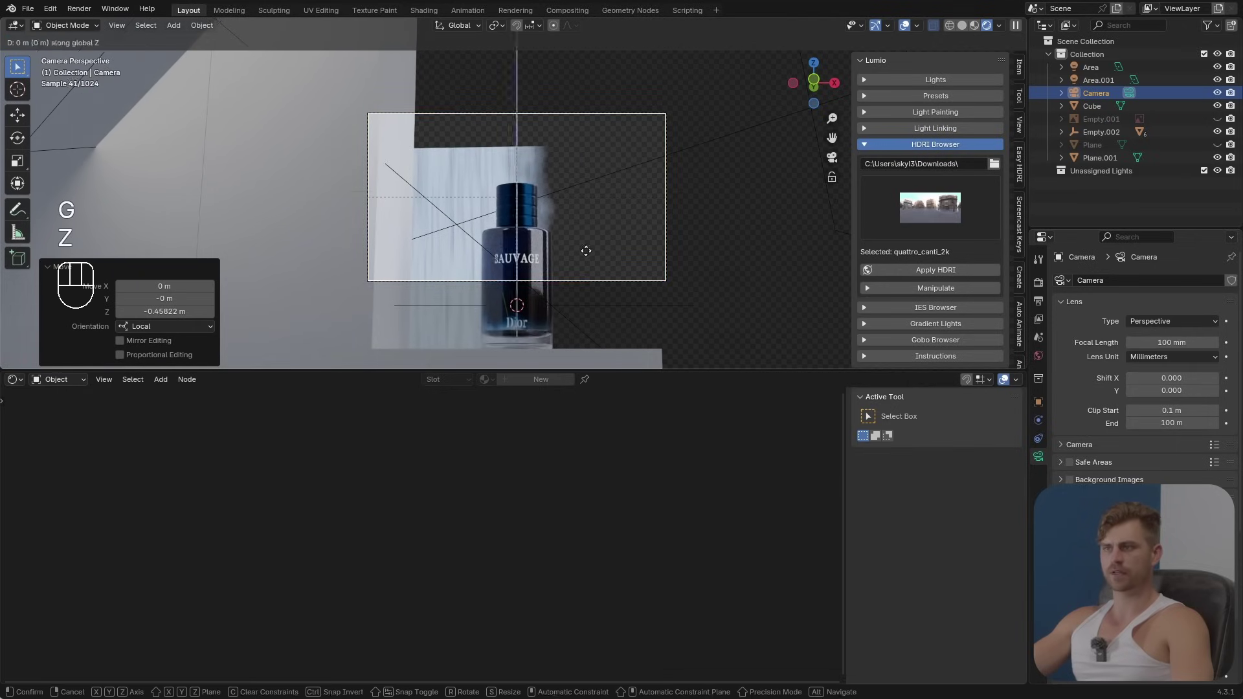
{"action": "left_click", "coordinate": [580, 227]}
{"action": "key", "text": "g"}
{"action": "key", "text": "z"}
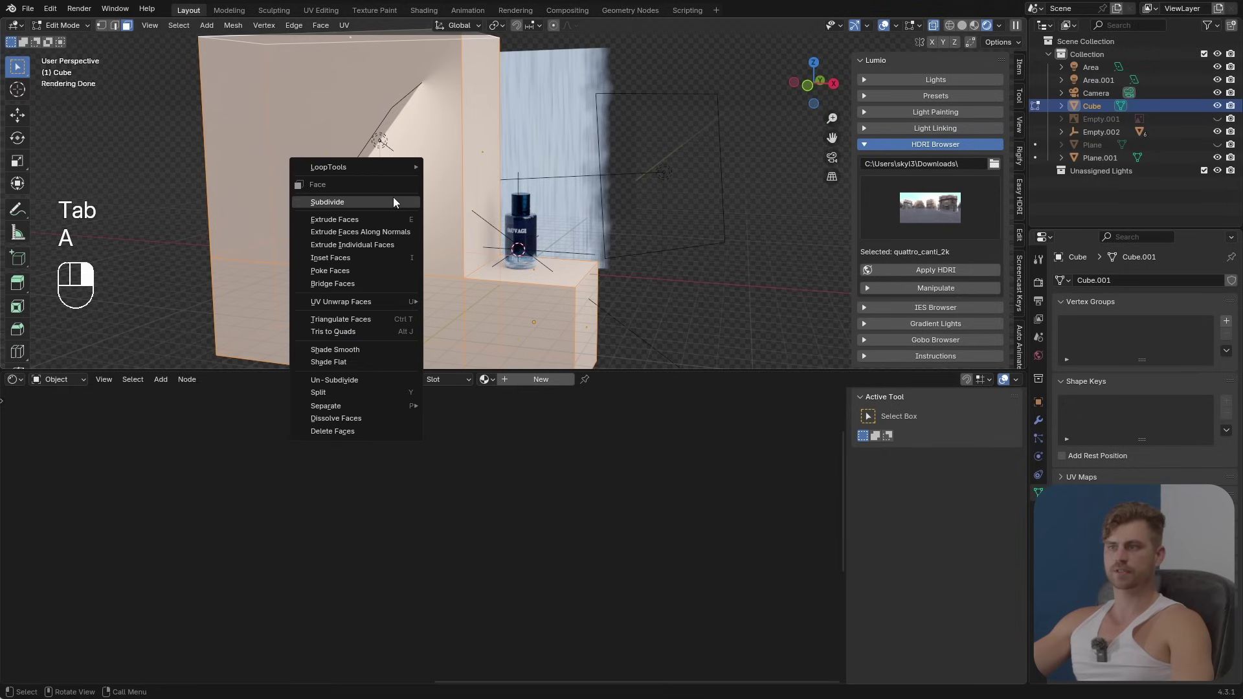
Step: Subdivide all faces of the pedestal and wall mesh repeatedly into a dense grid
{"action": "left_click", "coordinate": [393, 197]}
{"action": "right_click", "coordinate": [393, 197]}
{"action": "left_click", "coordinate": [393, 197]}
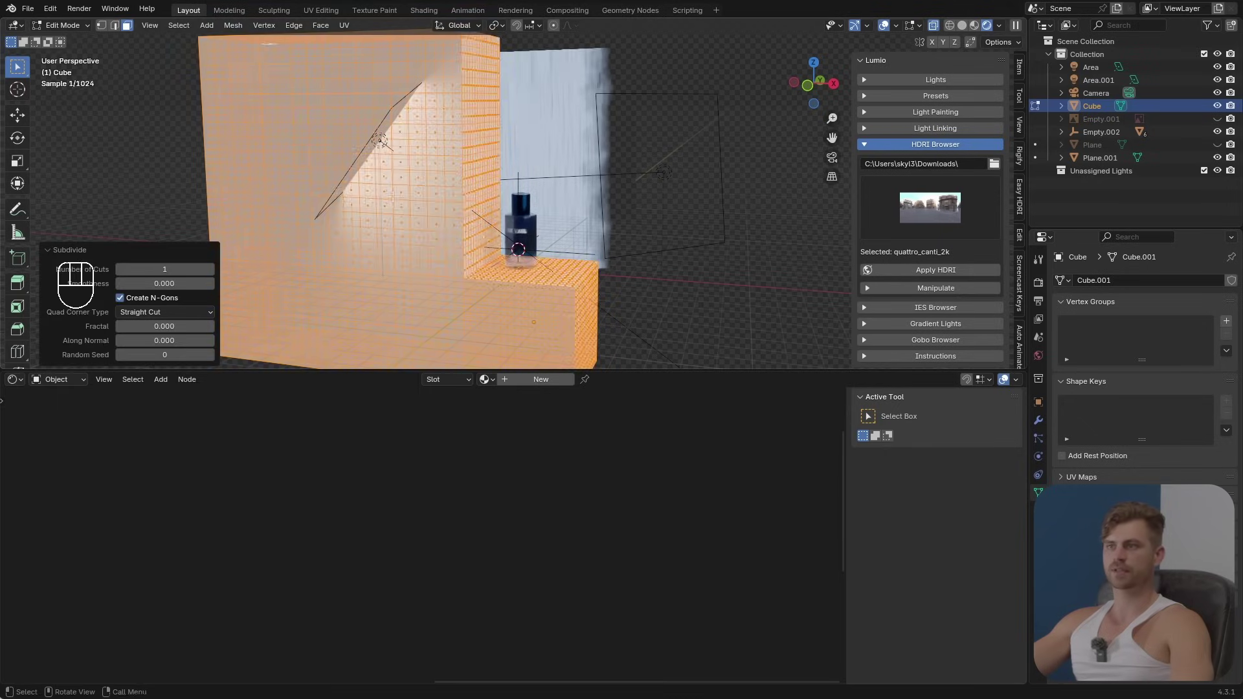
Step: Leave mesh editing and apply the pedestal object's scale
{"action": "key", "text": "Tab"}
{"action": "key", "text": "ctrl+a"}
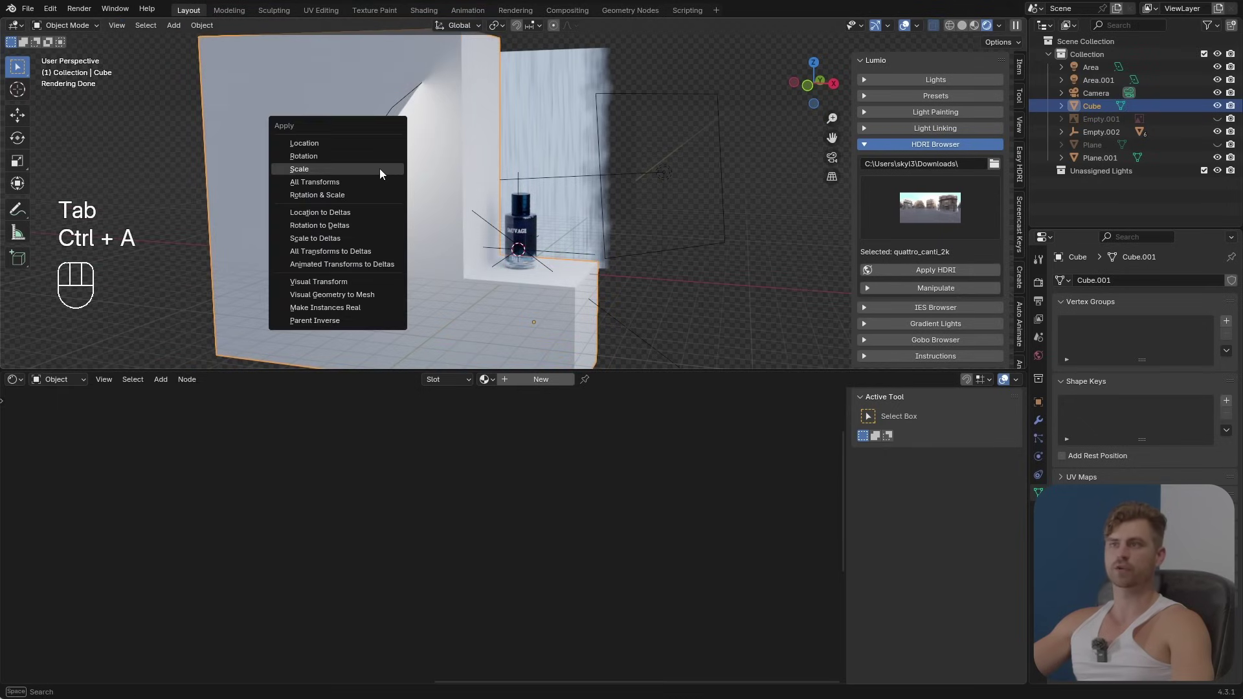
{"action": "left_click", "coordinate": [379, 168]}
Step: Switch to the Sculpting workspace and bulge the pedestal front and wall with the Draw brush at radii of 234 and 93 px
{"action": "left_click", "coordinate": [274, 11]}
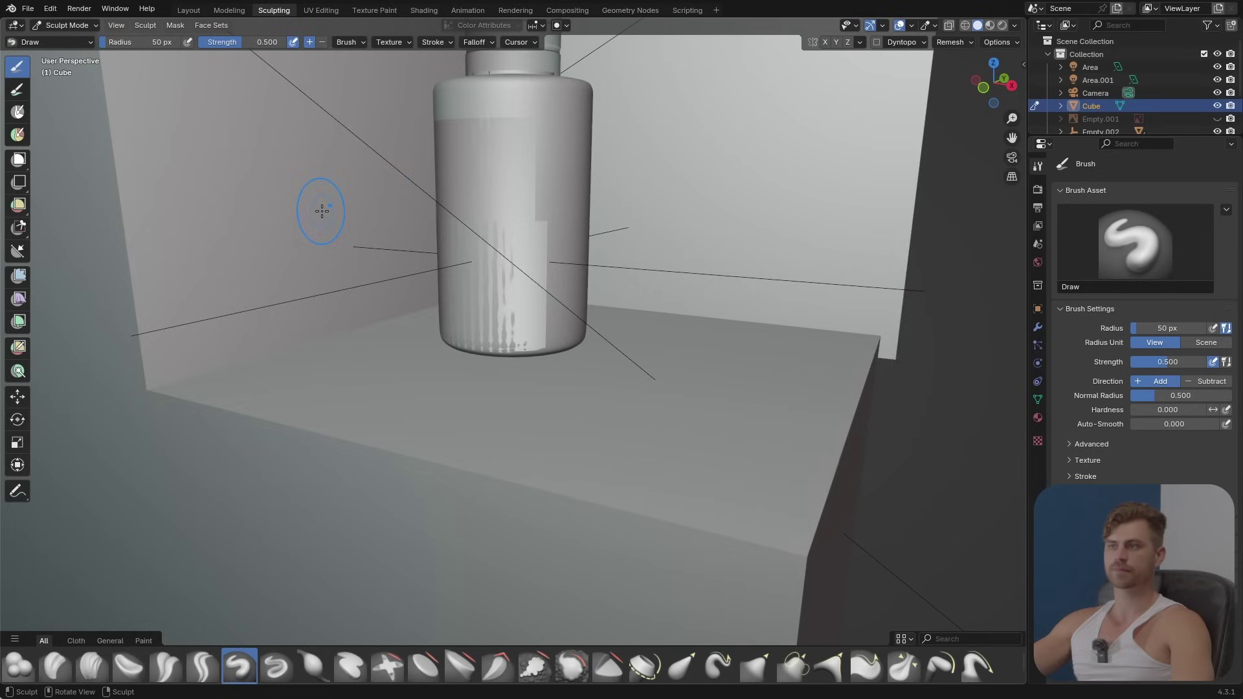
{"action": "mouse_move", "coordinate": [525, 277]}
{"action": "middle_mouse_down"}
{"action": "mouse_move", "coordinate": [570, 414]}
{"action": "mouse_move", "coordinate": [610, 380]}
{"action": "middle_mouse_up"}
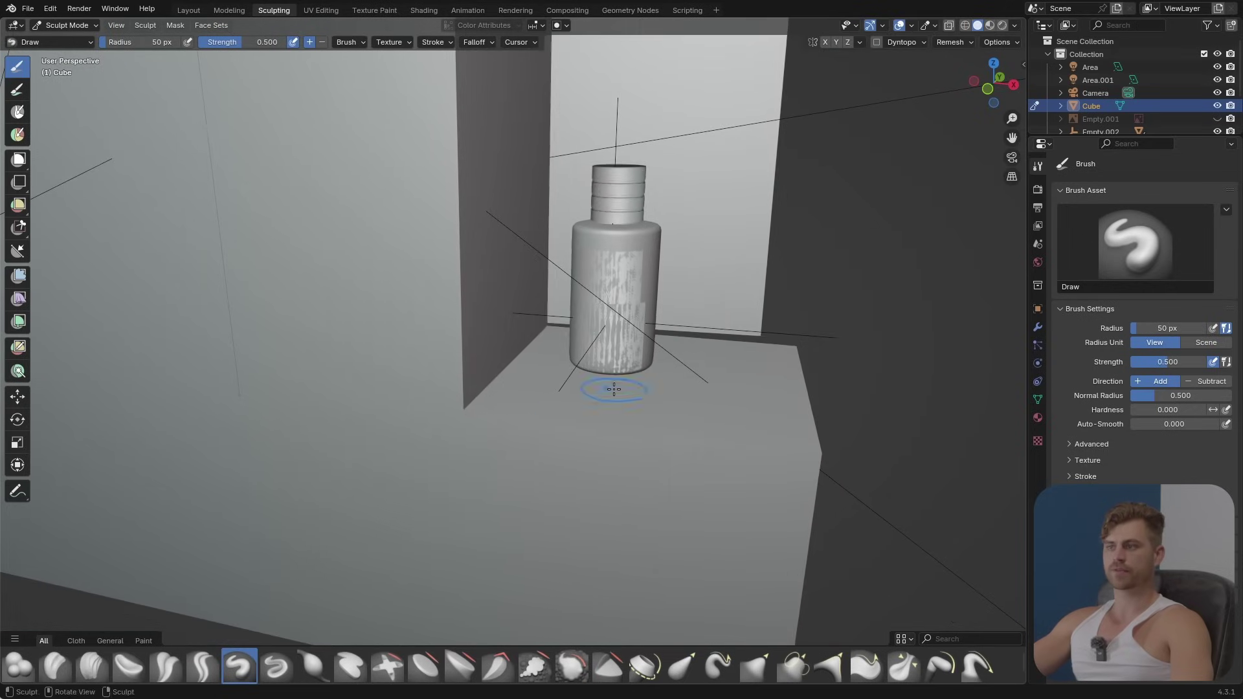
{"action": "mouse_move", "coordinate": [696, 422]}
{"action": "left_mouse_down"}
{"action": "mouse_move", "coordinate": [554, 425]}
{"action": "mouse_move", "coordinate": [793, 446]}
{"action": "mouse_move", "coordinate": [725, 448]}
{"action": "left_mouse_up"}
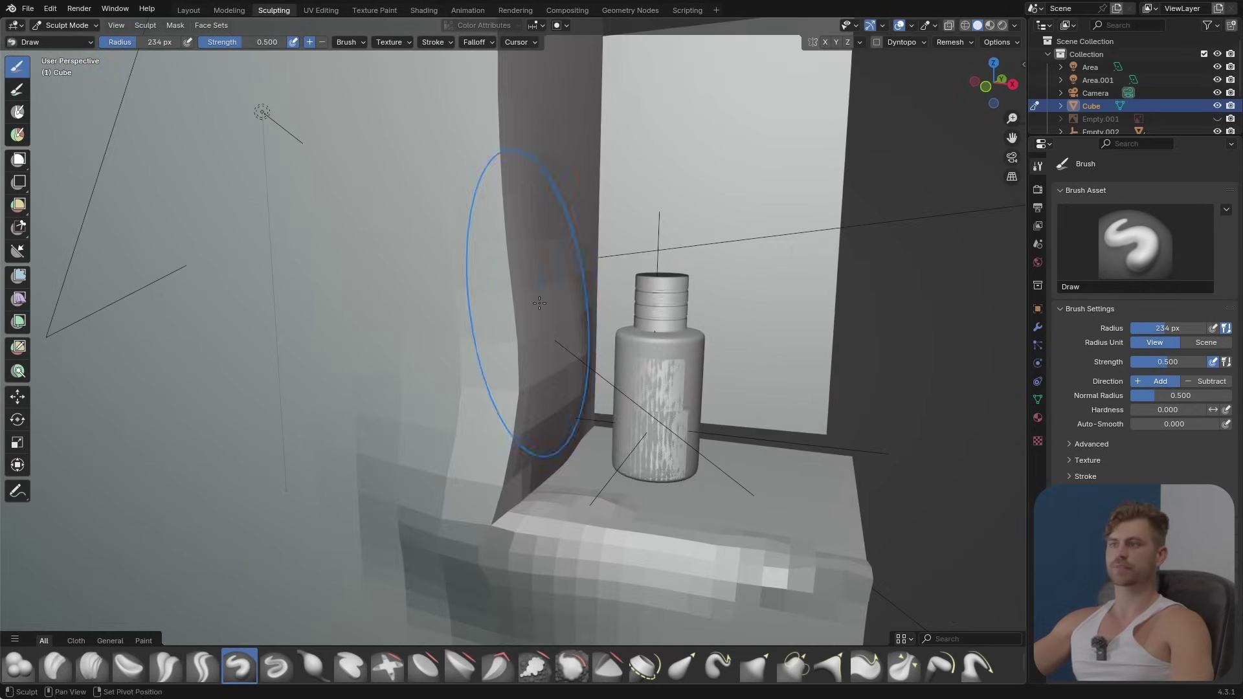
{"action": "middle_click_drag", "start_coordinate": [541, 304], "coordinate": [576, 304]}
{"action": "mouse_move", "coordinate": [551, 382]}
{"action": "left_mouse_down"}
{"action": "mouse_move", "coordinate": [544, 258]}
{"action": "mouse_move", "coordinate": [541, 272]}
{"action": "left_mouse_up"}
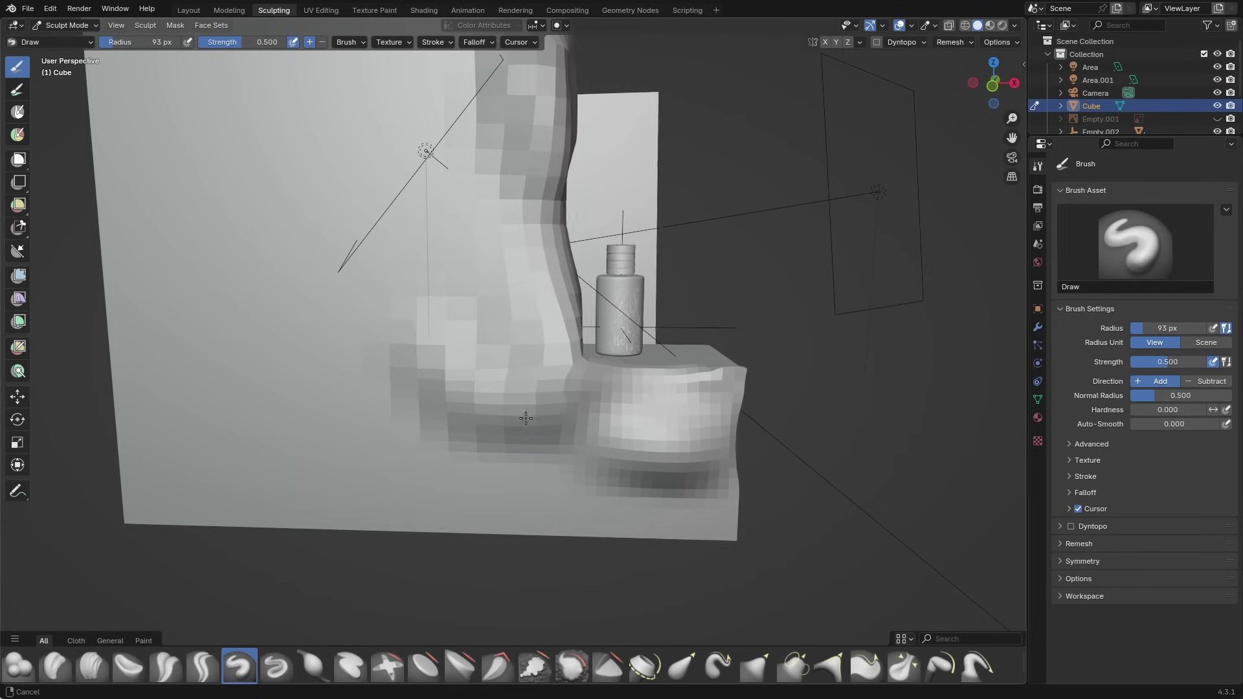
{"action": "mouse_move", "coordinate": [480, 304]}
{"action": "left_mouse_down"}
{"action": "mouse_move", "coordinate": [520, 339]}
{"action": "mouse_move", "coordinate": [311, 492]}
{"action": "mouse_move", "coordinate": [255, 410]}
{"action": "mouse_move", "coordinate": [319, 357]}
{"action": "mouse_move", "coordinate": [349, 214]}
{"action": "mouse_move", "coordinate": [397, 388]}
{"action": "mouse_move", "coordinate": [367, 65]}
{"action": "mouse_move", "coordinate": [438, 61]}
{"action": "left_mouse_up"}
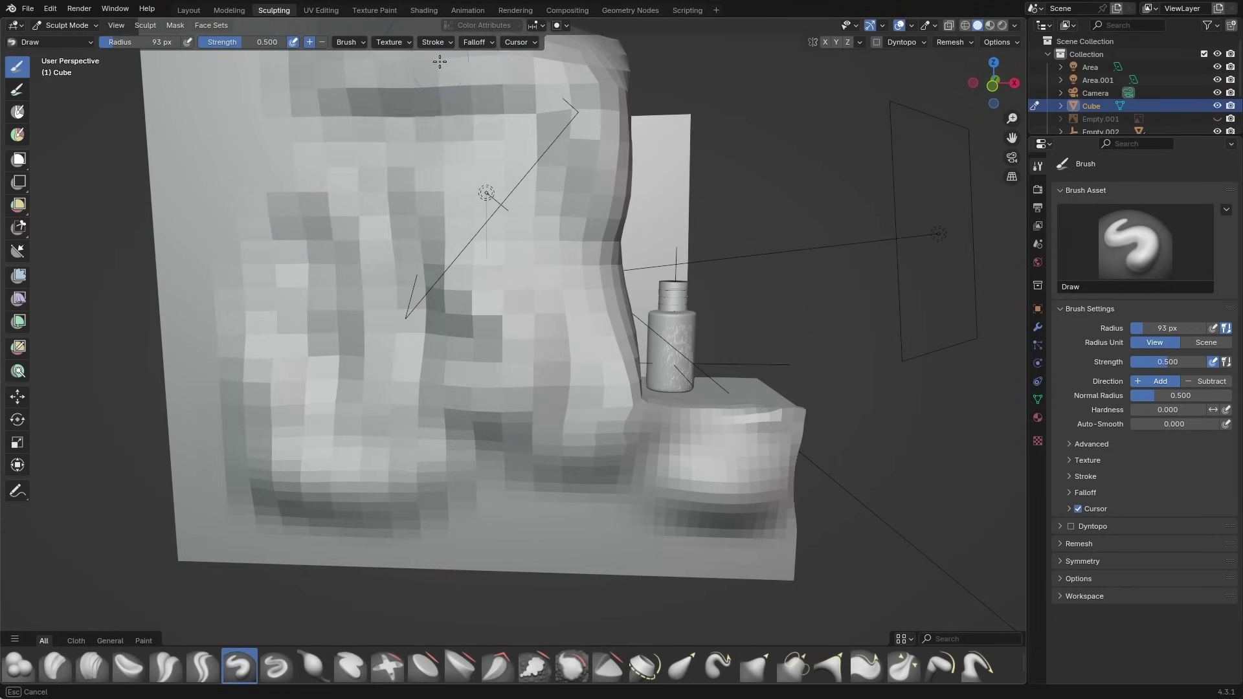
Step: Reduce the Draw brush radius to 54 px and sculpt finer strokes over the upper wall and along the base
{"action": "middle_click_drag", "start_coordinate": [489, 130], "coordinate": [527, 158], "text": "shift"}
{"action": "left_click_drag", "start_coordinate": [540, 157], "coordinate": [601, 157]}
{"action": "key", "text": "f"}
{"action": "left_click", "coordinate": [468, 150]}
{"action": "mouse_move", "coordinate": [456, 154]}
{"action": "left_mouse_down"}
{"action": "mouse_move", "coordinate": [488, 194]}
{"action": "mouse_move", "coordinate": [422, 106]}
{"action": "mouse_move", "coordinate": [571, 237]}
{"action": "left_mouse_up"}
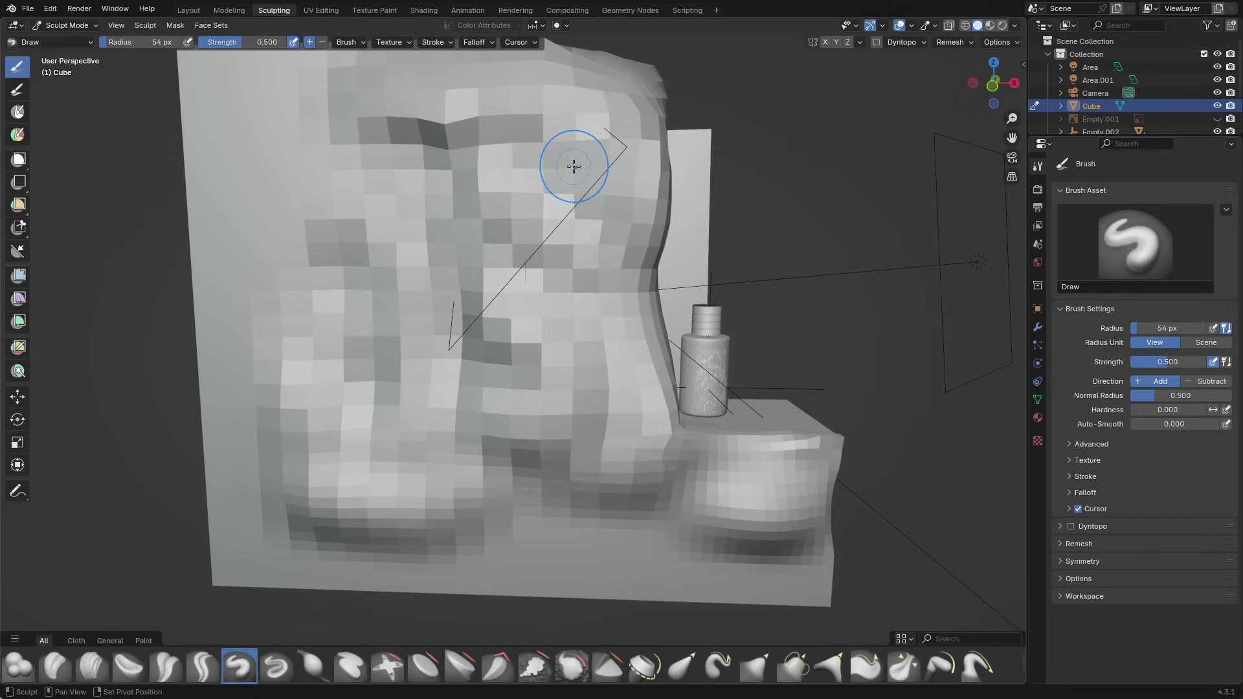
{"action": "mouse_move", "coordinate": [602, 453]}
{"action": "left_mouse_down"}
{"action": "mouse_move", "coordinate": [641, 486]}
{"action": "mouse_move", "coordinate": [655, 535]}
{"action": "mouse_move", "coordinate": [453, 495]}
{"action": "mouse_move", "coordinate": [272, 492]}
{"action": "left_mouse_up"}
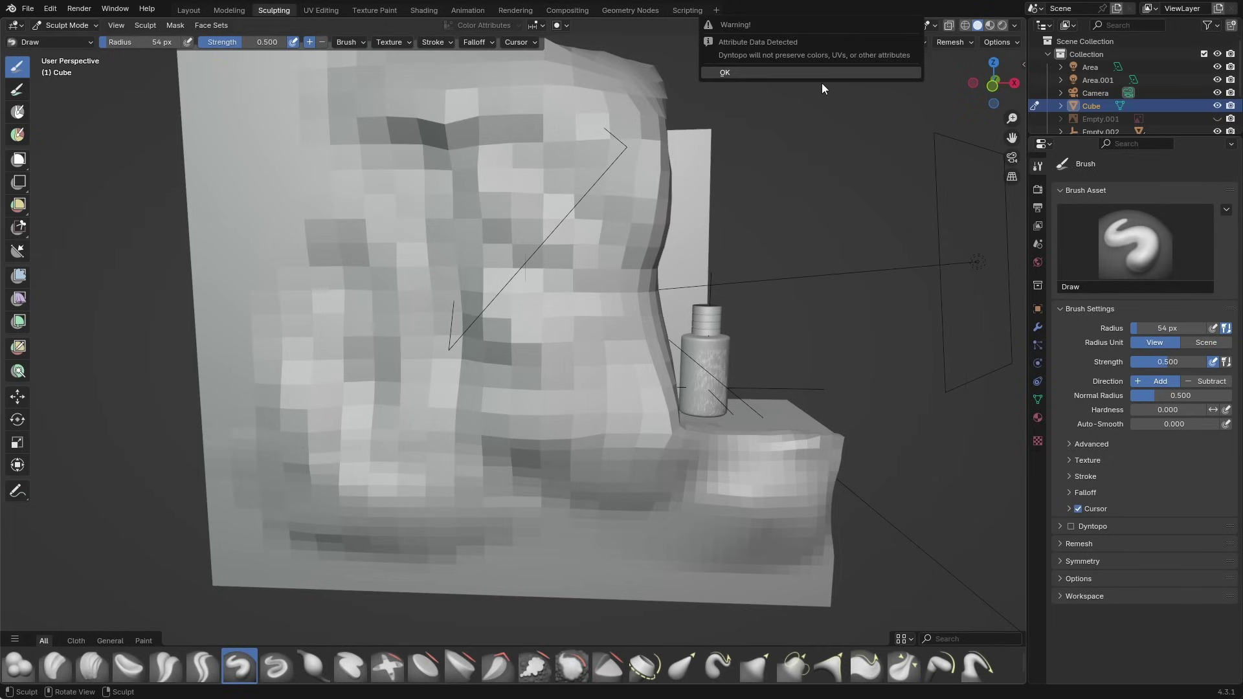
Step: Enable Dyntopo, accept the attribute data loss, and sculpt a short ridge on the wall near the bottle
{"action": "left_click", "coordinate": [878, 43]}
{"action": "left_click", "coordinate": [906, 43]}
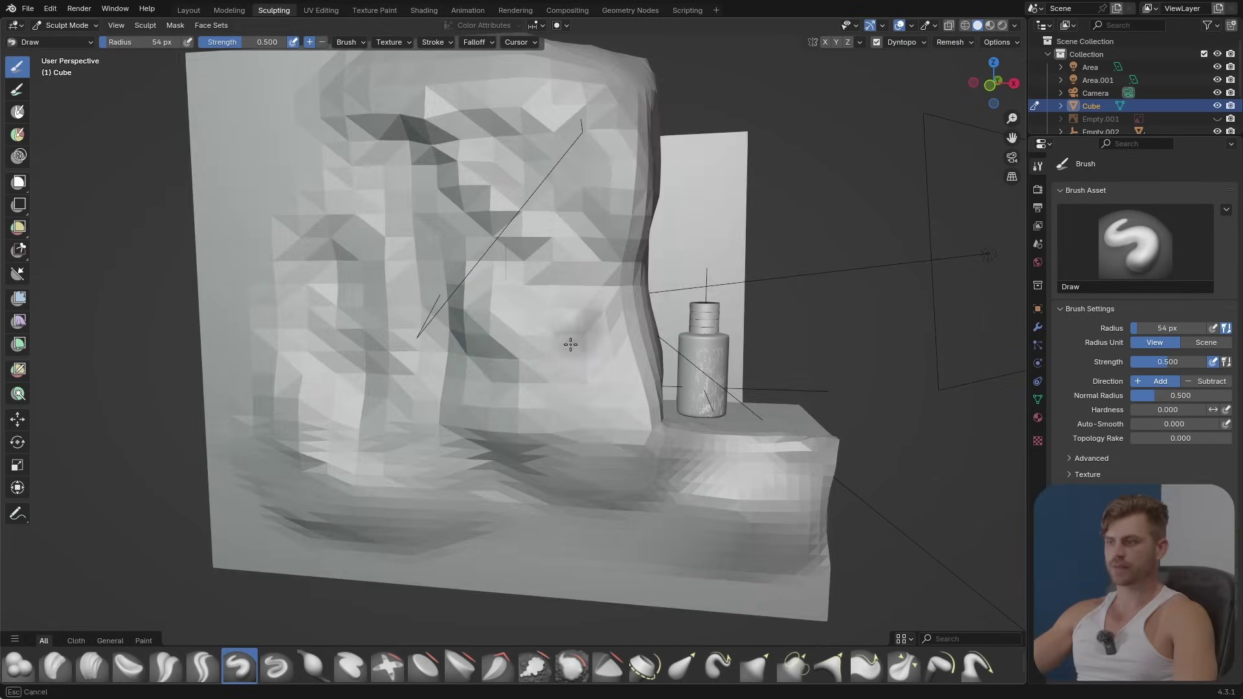
{"action": "left_click_drag", "start_coordinate": [569, 338], "coordinate": [592, 411]}
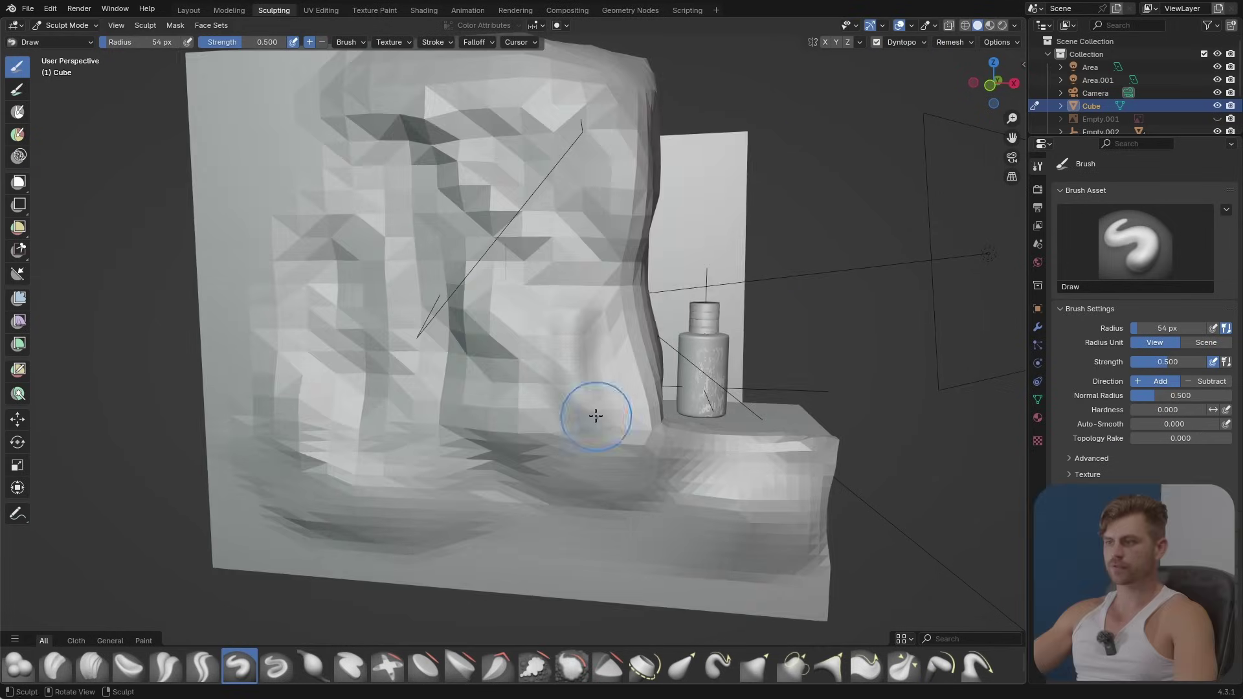
Step: Enlarge the Draw brush radius to 92 px and raise a thick curved ridge down the wall near the bottle
{"action": "scroll", "coordinate": [591, 395], "scroll_direction": "up", "scroll_amount": 4}
{"action": "middle_click_drag", "start_coordinate": [599, 417], "coordinate": [601, 414], "text": "ctrl"}
{"action": "key", "text": "f"}
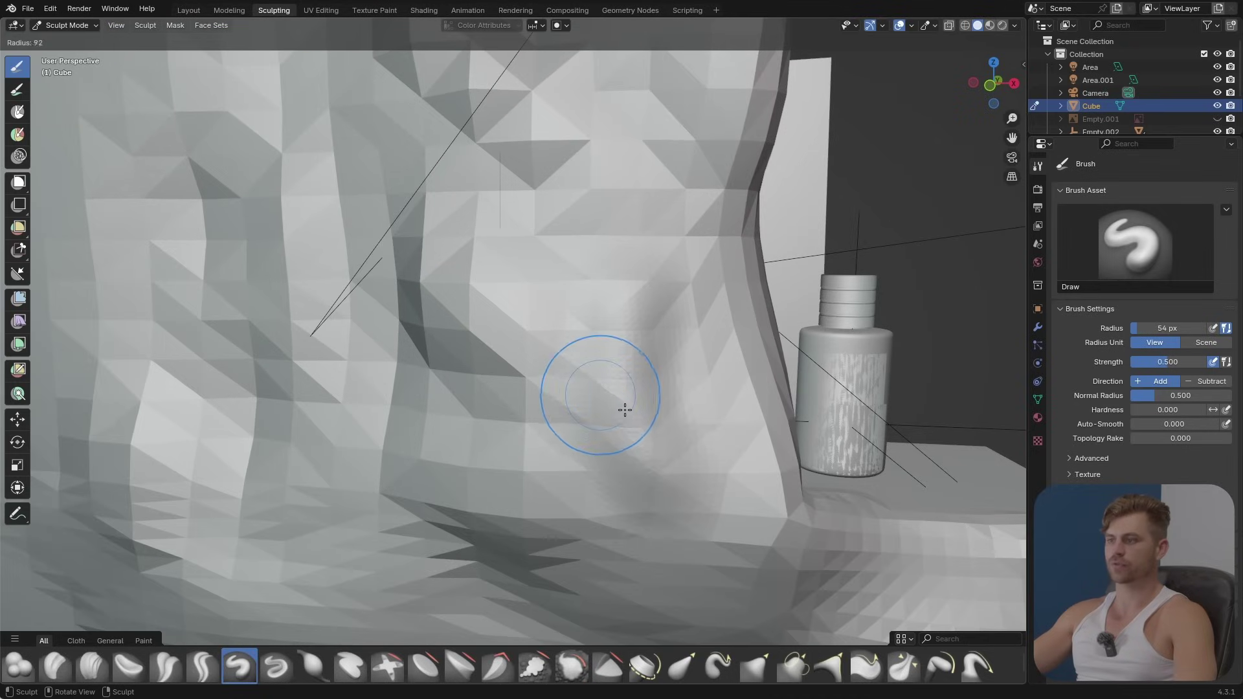
{"action": "left_click", "coordinate": [624, 411]}
{"action": "mouse_move", "coordinate": [604, 327]}
{"action": "left_mouse_down"}
{"action": "mouse_move", "coordinate": [677, 472]}
{"action": "mouse_move", "coordinate": [588, 239]}
{"action": "mouse_move", "coordinate": [519, 202]}
{"action": "mouse_move", "coordinate": [637, 323]}
{"action": "left_mouse_up"}
{"action": "middle_click_drag", "start_coordinate": [601, 254], "coordinate": [515, 193], "text": "shift"}
{"action": "left_click_drag", "start_coordinate": [517, 199], "coordinate": [613, 351]}
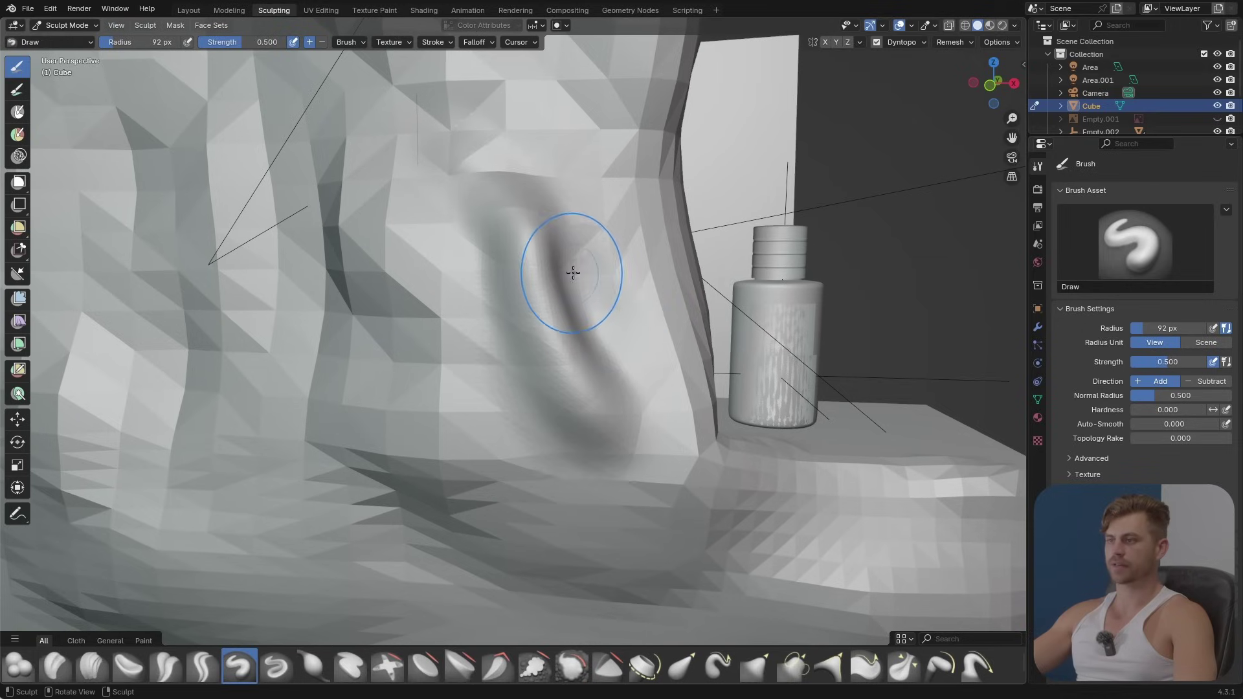
Step: Sculpt sharp creases into the wall beside the bottle and the pedestal's front edge with the Draw Sharp brush
{"action": "left_click", "coordinate": [83, 45]}
{"action": "left_click", "coordinate": [217, 107]}
{"action": "mouse_move", "coordinate": [479, 200]}
{"action": "left_mouse_down"}
{"action": "mouse_move", "coordinate": [542, 309]}
{"action": "mouse_move", "coordinate": [666, 421]}
{"action": "mouse_move", "coordinate": [627, 207]}
{"action": "mouse_move", "coordinate": [674, 275]}
{"action": "mouse_move", "coordinate": [669, 386]}
{"action": "left_mouse_up"}
{"action": "middle_click_drag", "start_coordinate": [692, 291], "coordinate": [661, 340], "text": "shift"}
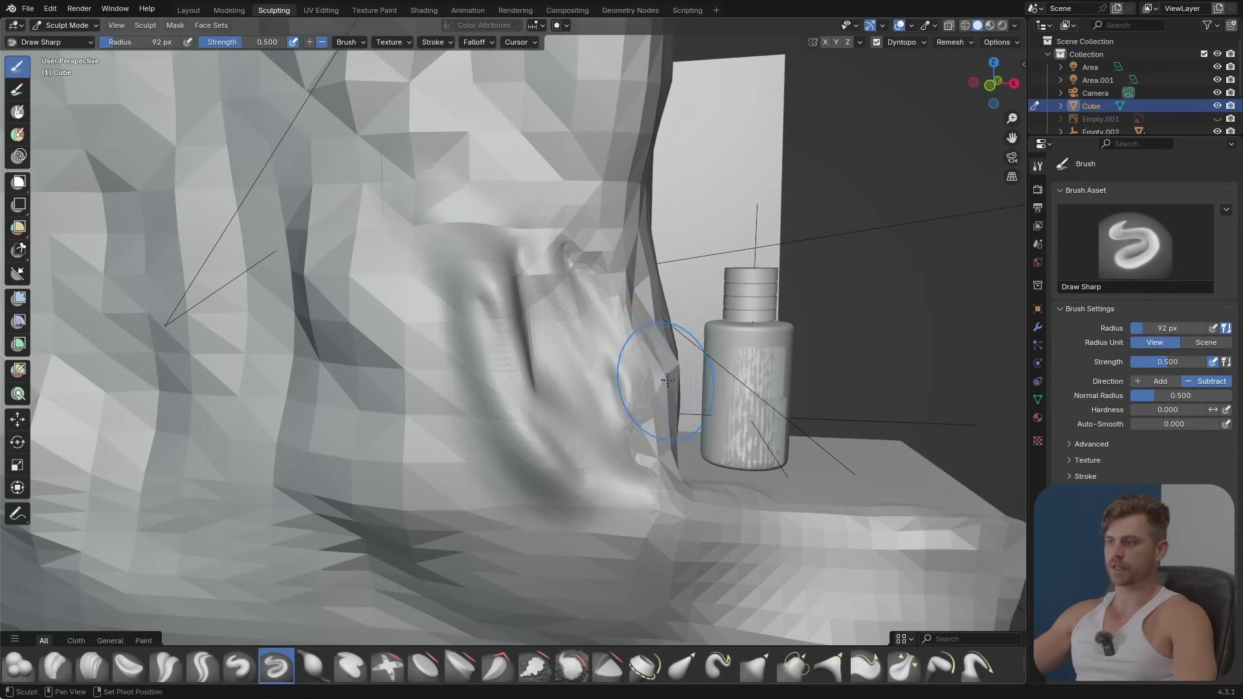
{"action": "left_click_drag", "start_coordinate": [667, 381], "coordinate": [671, 413]}
{"action": "left_click_drag", "start_coordinate": [694, 501], "coordinate": [871, 485]}
{"action": "mouse_move", "coordinate": [834, 476]}
{"action": "middle_mouse_down", "text": "shift"}
{"action": "mouse_move", "coordinate": [692, 462]}
{"action": "mouse_move", "coordinate": [814, 311]}
{"action": "middle_mouse_up", "text": "shift"}
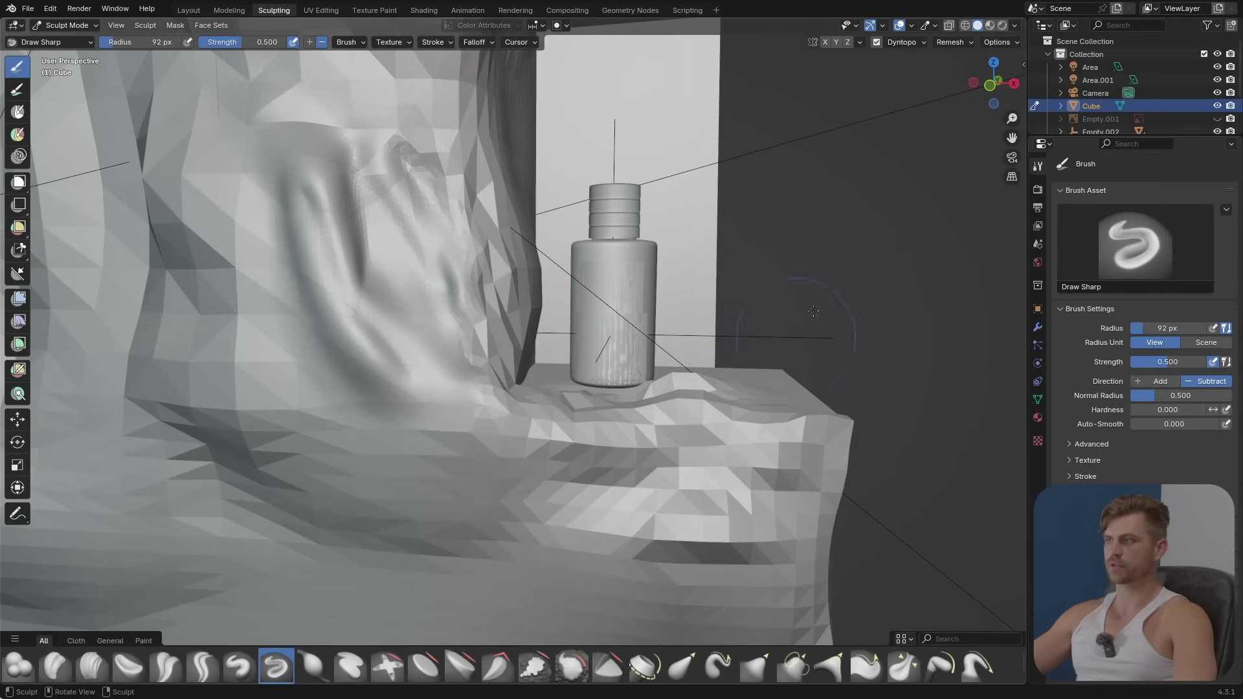
{"action": "left_click_drag", "start_coordinate": [671, 415], "coordinate": [708, 419]}
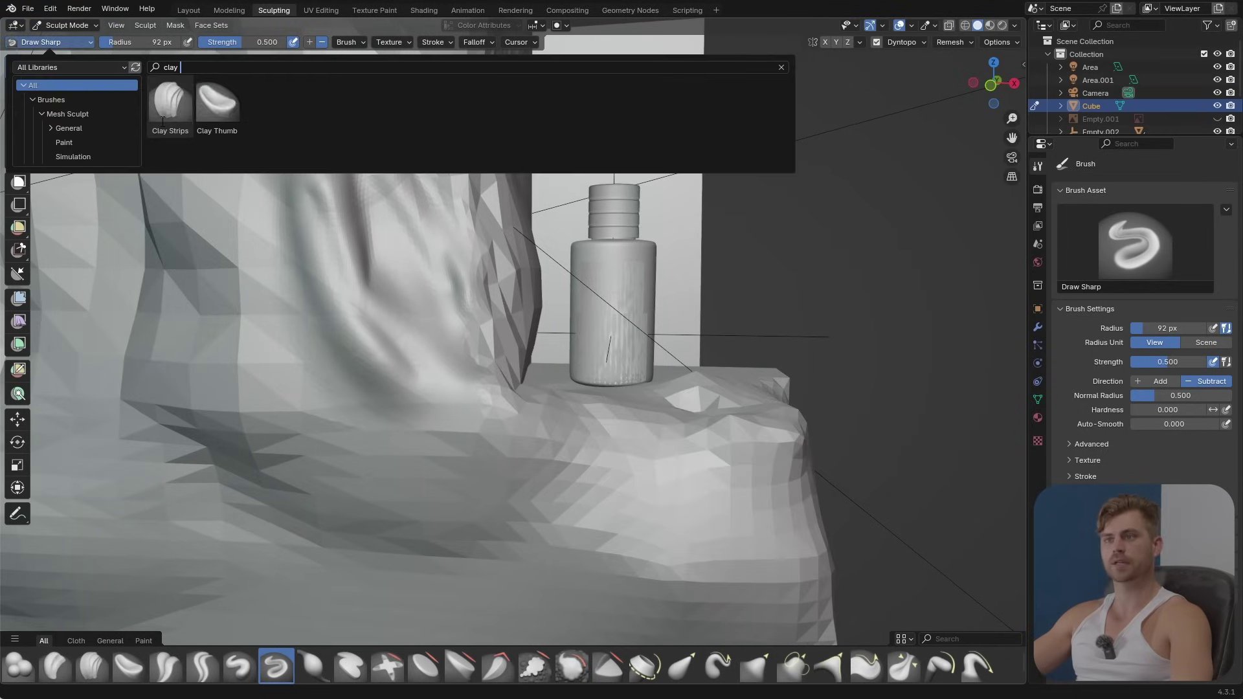
Step: Build rocky strips along the ledge and wall edge with the Clay Strips brush, reducing its radius to 56 px
{"action": "left_click", "coordinate": [167, 107]}
{"action": "mouse_move", "coordinate": [668, 440]}
{"action": "left_mouse_down"}
{"action": "mouse_move", "coordinate": [495, 424]}
{"action": "mouse_move", "coordinate": [647, 435]}
{"action": "mouse_move", "coordinate": [540, 448]}
{"action": "mouse_move", "coordinate": [382, 356]}
{"action": "mouse_move", "coordinate": [410, 253]}
{"action": "mouse_move", "coordinate": [478, 263]}
{"action": "left_mouse_up"}
{"action": "key", "text": "f"}
{"action": "left_click", "coordinate": [608, 457]}
{"action": "left_click_drag", "start_coordinate": [440, 162], "coordinate": [514, 282]}
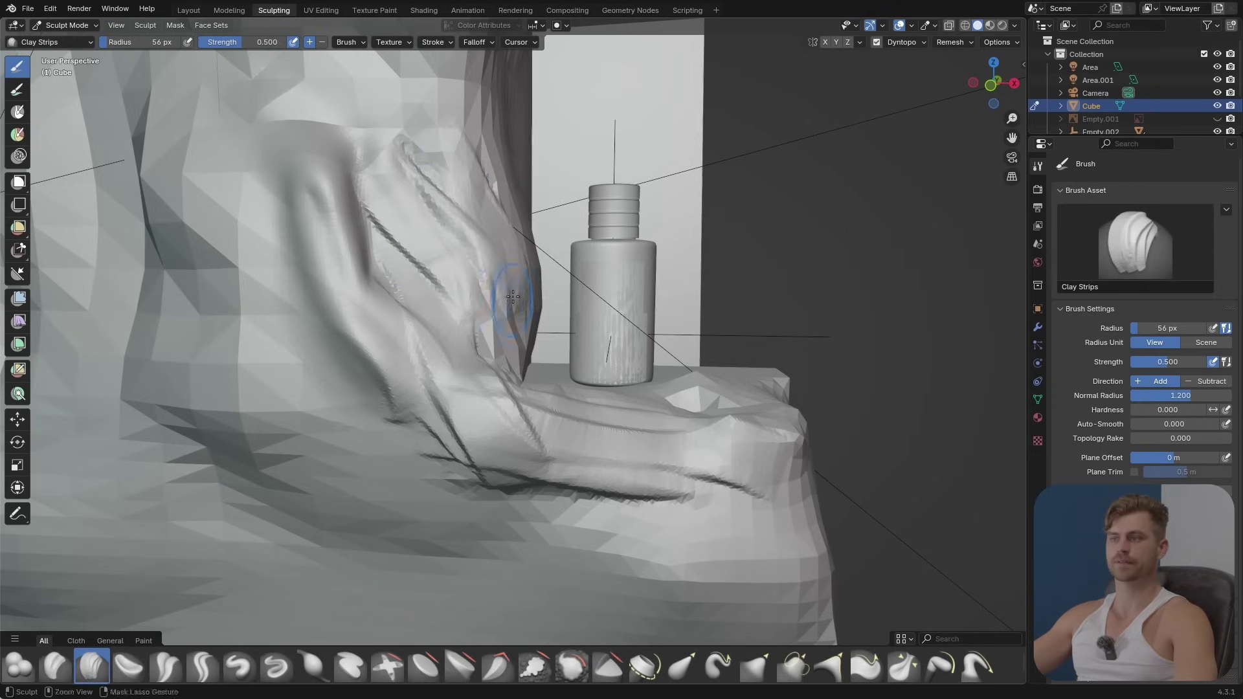
{"action": "left_click_drag", "start_coordinate": [490, 162], "coordinate": [487, 272]}
{"action": "left_click_drag", "start_coordinate": [446, 152], "coordinate": [488, 272]}
{"action": "left_click_drag", "start_coordinate": [508, 125], "coordinate": [498, 195]}
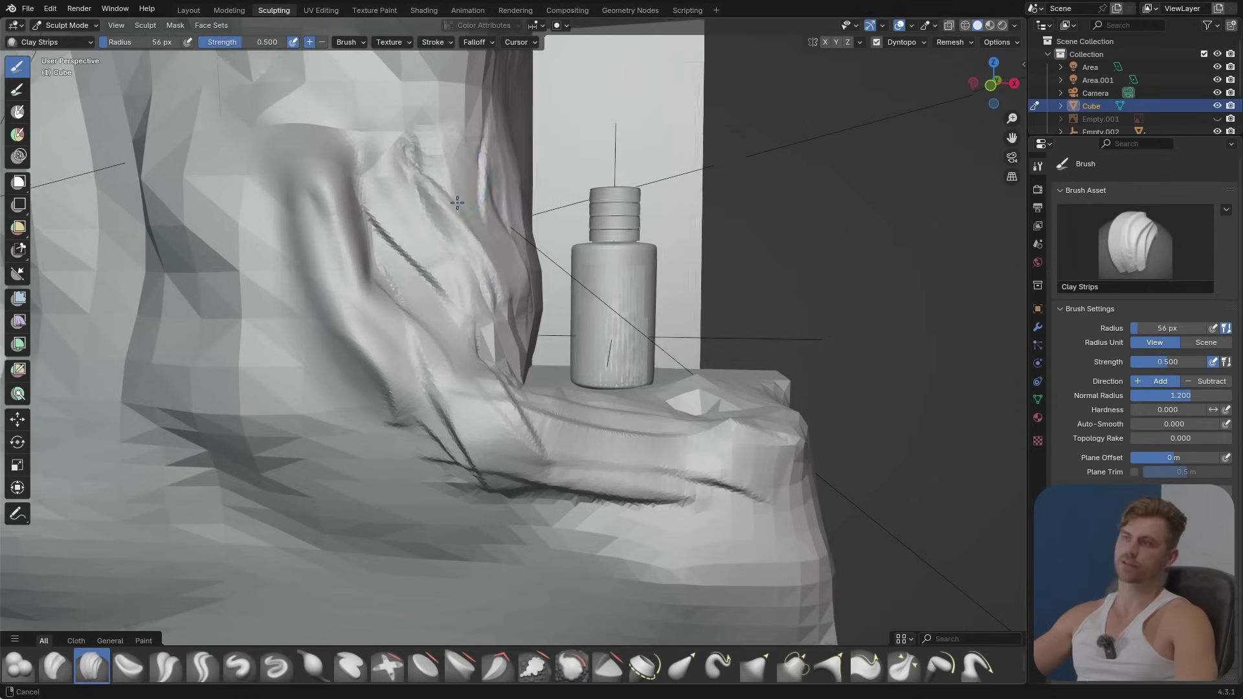
Step: Build up layered rock forms across the wall beside the bottle with the 56 px Clay Strips brush
{"action": "middle_click_drag", "start_coordinate": [479, 149], "coordinate": [485, 174], "text": "shift"}
{"action": "left_click_drag", "start_coordinate": [461, 120], "coordinate": [474, 224]}
{"action": "mouse_move", "coordinate": [447, 142]}
{"action": "left_mouse_down"}
{"action": "mouse_move", "coordinate": [429, 219]}
{"action": "mouse_move", "coordinate": [442, 234]}
{"action": "left_mouse_up"}
{"action": "mouse_move", "coordinate": [414, 184]}
{"action": "left_mouse_down"}
{"action": "mouse_move", "coordinate": [430, 216]}
{"action": "mouse_move", "coordinate": [395, 156]}
{"action": "mouse_move", "coordinate": [421, 116]}
{"action": "mouse_move", "coordinate": [324, 70]}
{"action": "mouse_move", "coordinate": [279, 188]}
{"action": "mouse_move", "coordinate": [338, 161]}
{"action": "mouse_move", "coordinate": [272, 226]}
{"action": "mouse_move", "coordinate": [362, 301]}
{"action": "mouse_move", "coordinate": [429, 292]}
{"action": "mouse_move", "coordinate": [397, 280]}
{"action": "mouse_move", "coordinate": [414, 339]}
{"action": "mouse_move", "coordinate": [485, 430]}
{"action": "mouse_move", "coordinate": [376, 388]}
{"action": "mouse_move", "coordinate": [311, 395]}
{"action": "mouse_move", "coordinate": [349, 408]}
{"action": "mouse_move", "coordinate": [337, 337]}
{"action": "mouse_move", "coordinate": [235, 256]}
{"action": "mouse_move", "coordinate": [201, 325]}
{"action": "mouse_move", "coordinate": [291, 259]}
{"action": "mouse_move", "coordinate": [419, 366]}
{"action": "mouse_move", "coordinate": [341, 329]}
{"action": "mouse_move", "coordinate": [366, 352]}
{"action": "mouse_move", "coordinate": [357, 362]}
{"action": "left_mouse_up"}
{"action": "scroll", "coordinate": [363, 310], "scroll_direction": "up", "scroll_amount": 2}
{"action": "middle_click_drag", "start_coordinate": [361, 366], "coordinate": [414, 363]}
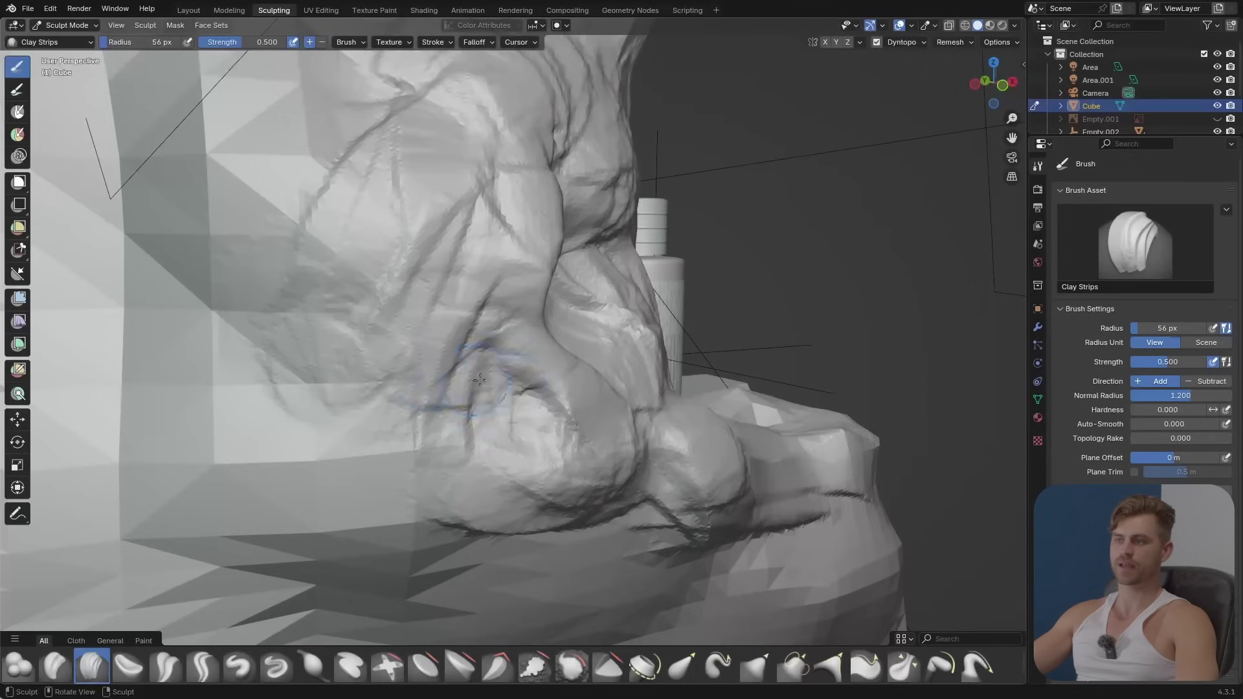
{"action": "mouse_move", "coordinate": [514, 360]}
{"action": "left_mouse_down"}
{"action": "mouse_move", "coordinate": [564, 407]}
{"action": "mouse_move", "coordinate": [508, 333]}
{"action": "left_mouse_up"}
{"action": "middle_click_drag", "start_coordinate": [558, 366], "coordinate": [508, 369]}
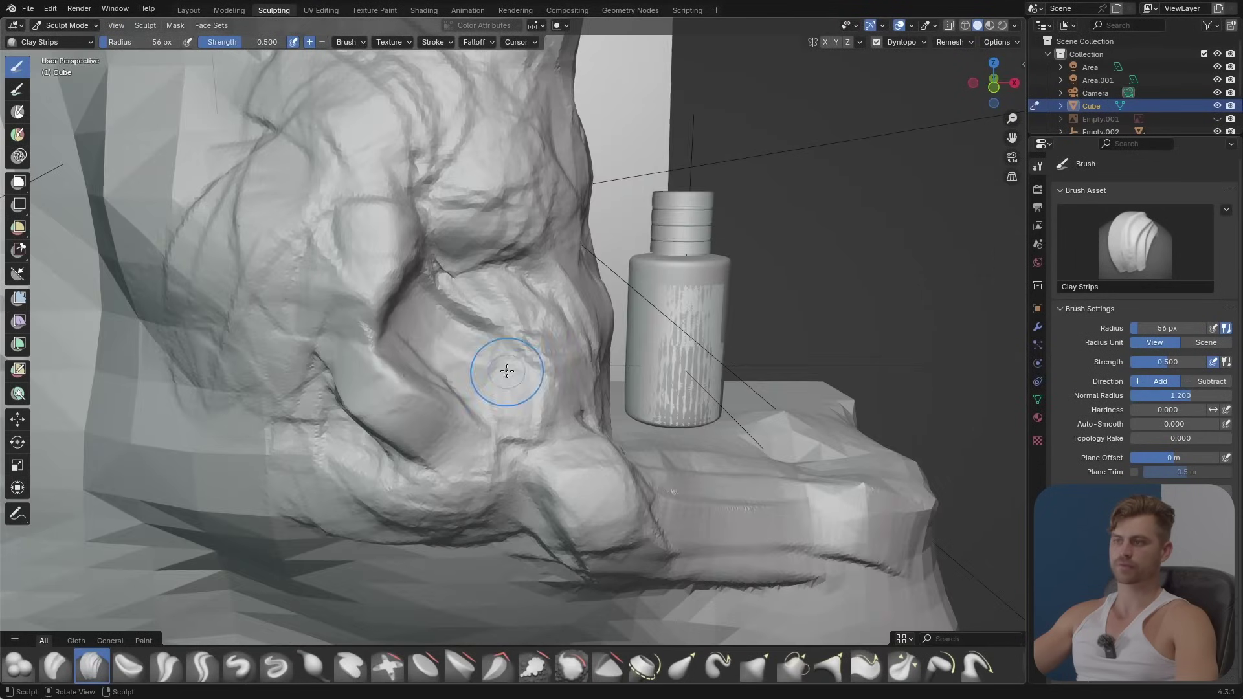
Step: Carve crevices and a deep hollow into the rock wall with inverted Clay Strips strokes
{"action": "mouse_move", "coordinate": [404, 370]}
{"action": "left_mouse_down", "text": "ctrl"}
{"action": "mouse_move", "coordinate": [440, 409]}
{"action": "mouse_move", "coordinate": [374, 389]}
{"action": "mouse_move", "coordinate": [379, 401]}
{"action": "mouse_move", "coordinate": [380, 389]}
{"action": "left_mouse_up", "text": "ctrl"}
{"action": "middle_click_drag", "start_coordinate": [392, 407], "coordinate": [430, 424], "text": "shift"}
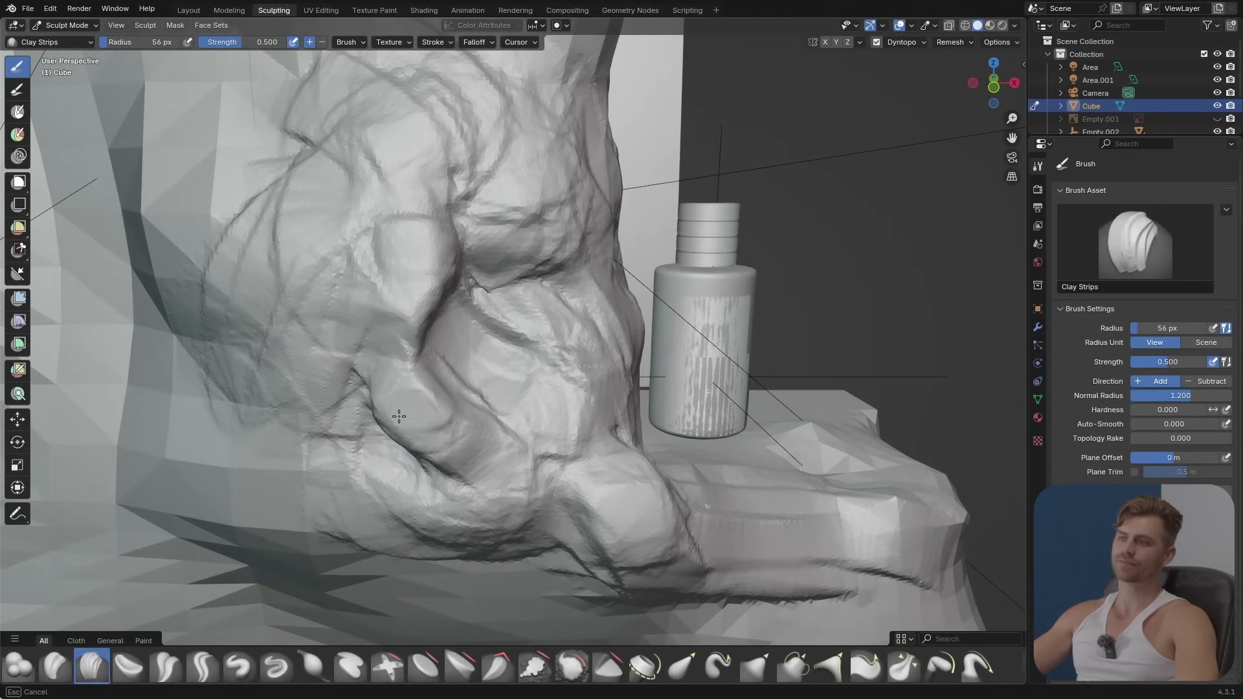
{"action": "left_click_drag", "start_coordinate": [410, 415], "coordinate": [386, 406], "text": "ctrl"}
{"action": "middle_click_drag", "start_coordinate": [387, 405], "coordinate": [398, 414]}
{"action": "middle_click_drag", "start_coordinate": [371, 325], "coordinate": [404, 381], "text": "shift"}
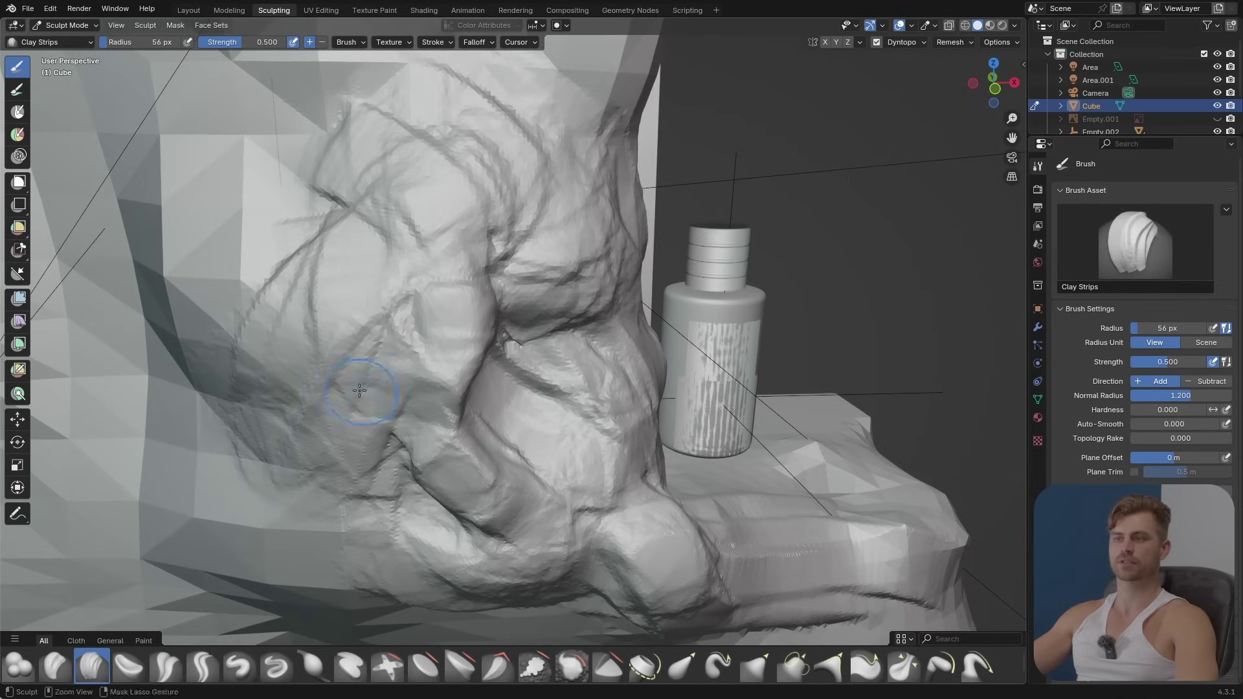
{"action": "mouse_move", "coordinate": [339, 333]}
{"action": "left_mouse_down", "text": "ctrl"}
{"action": "mouse_move", "coordinate": [369, 394]}
{"action": "mouse_move", "coordinate": [293, 323]}
{"action": "mouse_move", "coordinate": [324, 369]}
{"action": "mouse_move", "coordinate": [364, 343]}
{"action": "left_mouse_up", "text": "ctrl"}
{"action": "middle_click_drag", "start_coordinate": [366, 325], "coordinate": [446, 321]}
{"action": "mouse_move", "coordinate": [474, 310]}
{"action": "left_mouse_down", "text": "ctrl"}
{"action": "mouse_move", "coordinate": [453, 323]}
{"action": "mouse_move", "coordinate": [448, 272]}
{"action": "left_mouse_up", "text": "ctrl"}
{"action": "middle_click_drag", "start_coordinate": [448, 272], "coordinate": [615, 386]}
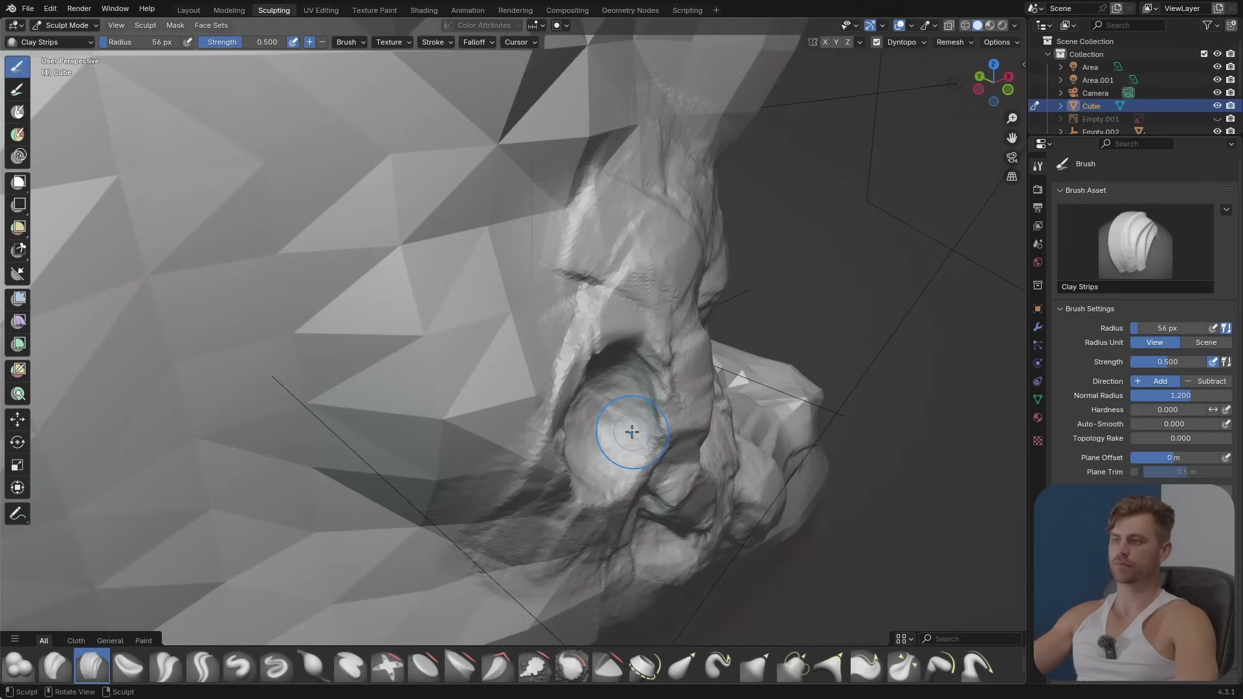
{"action": "mouse_move", "coordinate": [593, 373]}
{"action": "left_mouse_down", "text": "ctrl"}
{"action": "mouse_move", "coordinate": [586, 398]}
{"action": "mouse_move", "coordinate": [576, 366]}
{"action": "left_mouse_up", "text": "ctrl"}
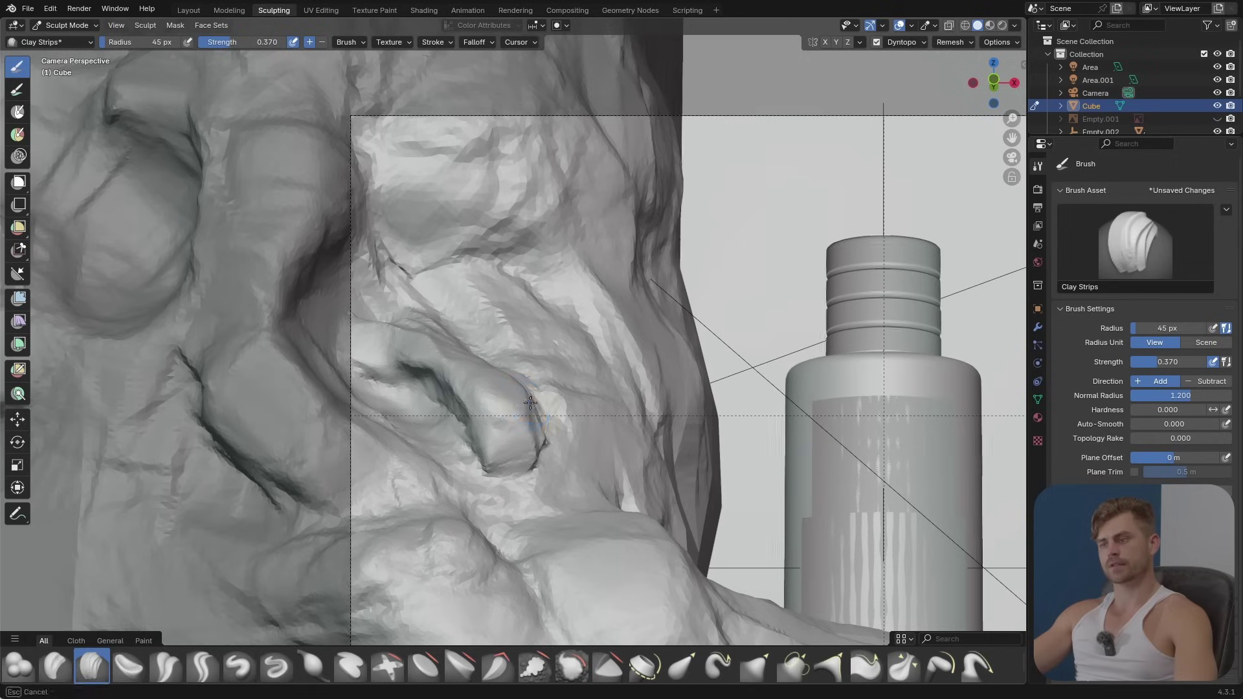
Step: Refine the rock wall and ledge from the camera view with Clay Strips at 0.370 strength and radii of 45 and 37 px
{"action": "mouse_move", "coordinate": [530, 403]}
{"action": "left_mouse_down"}
{"action": "mouse_move", "coordinate": [543, 439]}
{"action": "mouse_move", "coordinate": [524, 405]}
{"action": "left_mouse_up"}
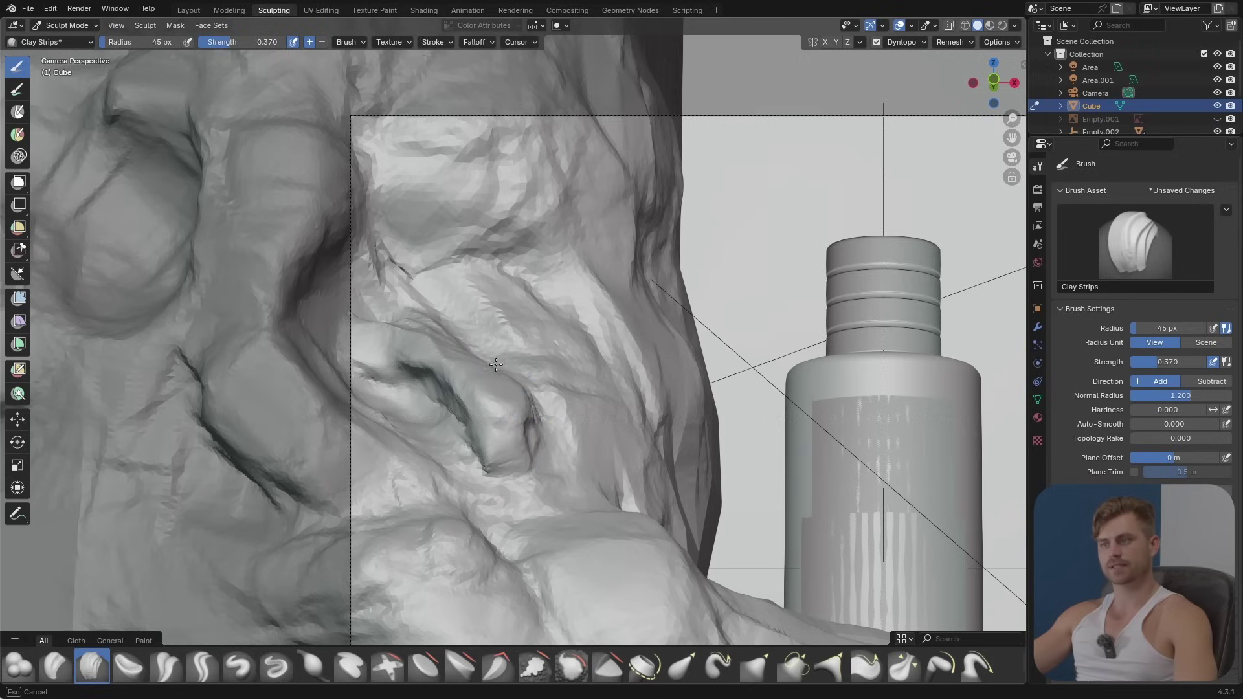
{"action": "left_click_drag", "start_coordinate": [611, 419], "coordinate": [613, 465]}
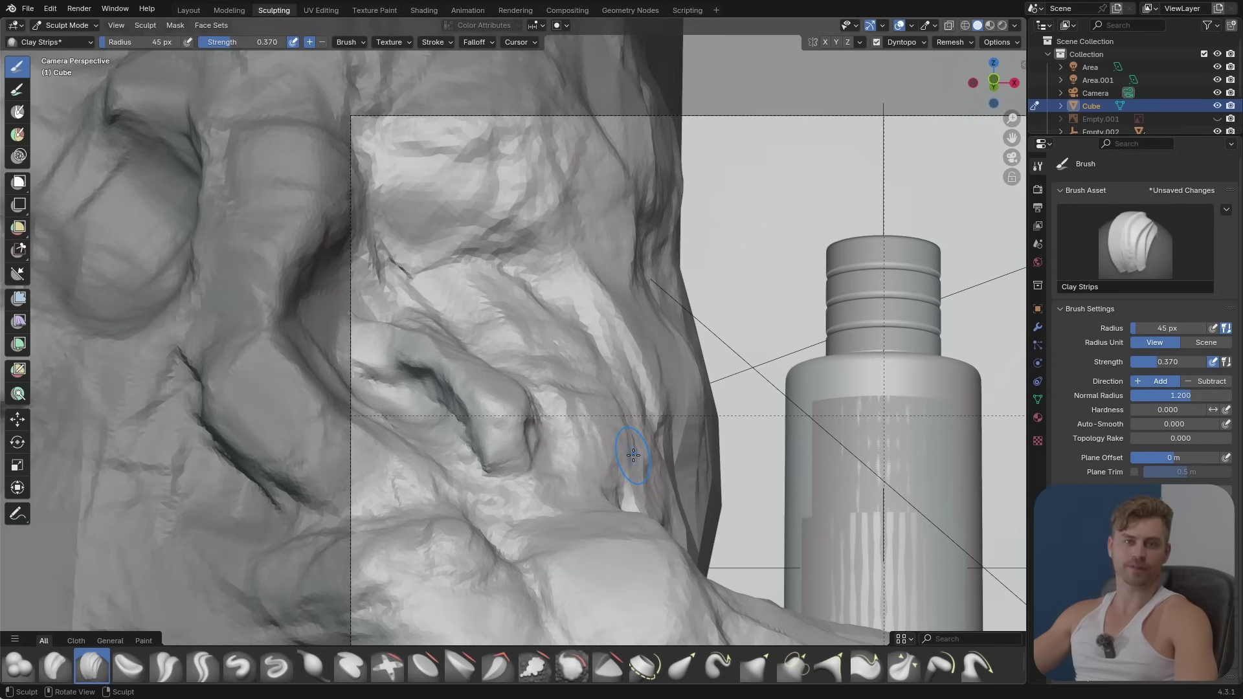
{"action": "mouse_move", "coordinate": [633, 463]}
{"action": "left_mouse_down"}
{"action": "mouse_move", "coordinate": [674, 446]}
{"action": "mouse_move", "coordinate": [693, 466]}
{"action": "left_mouse_up"}
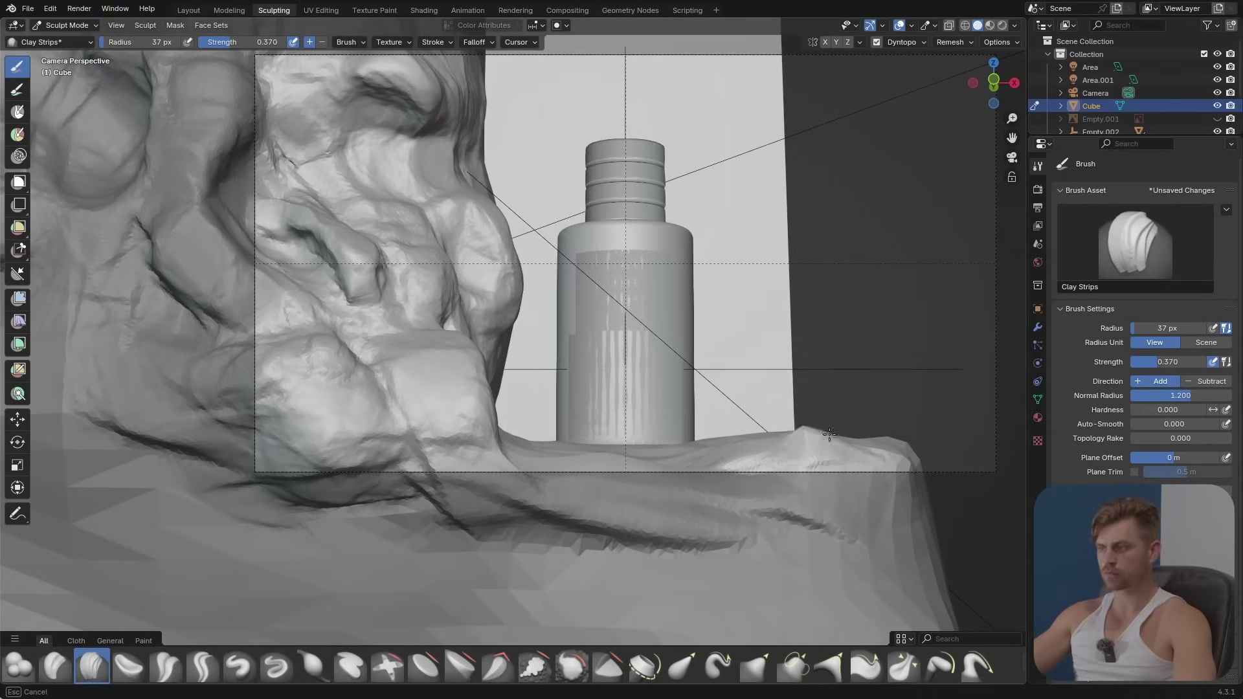
{"action": "left_click_drag", "start_coordinate": [829, 433], "coordinate": [861, 453]}
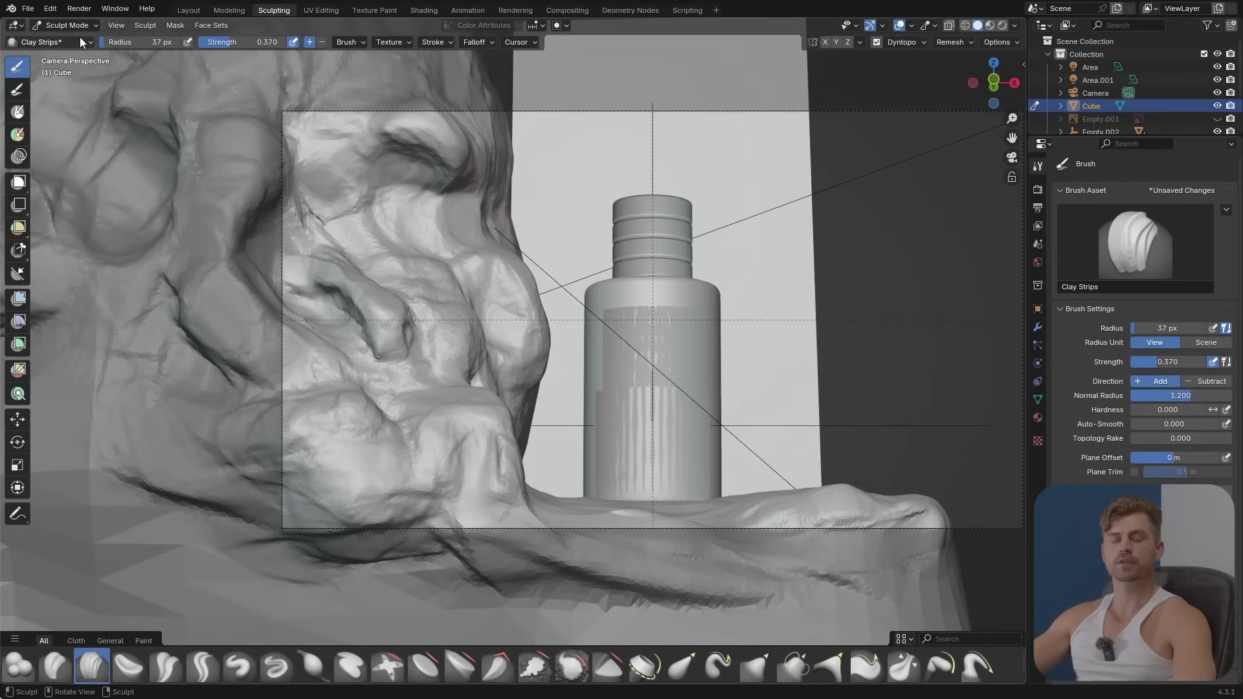
{"action": "left_click", "coordinate": [86, 23]}
{"action": "right_click", "coordinate": [102, 66]}
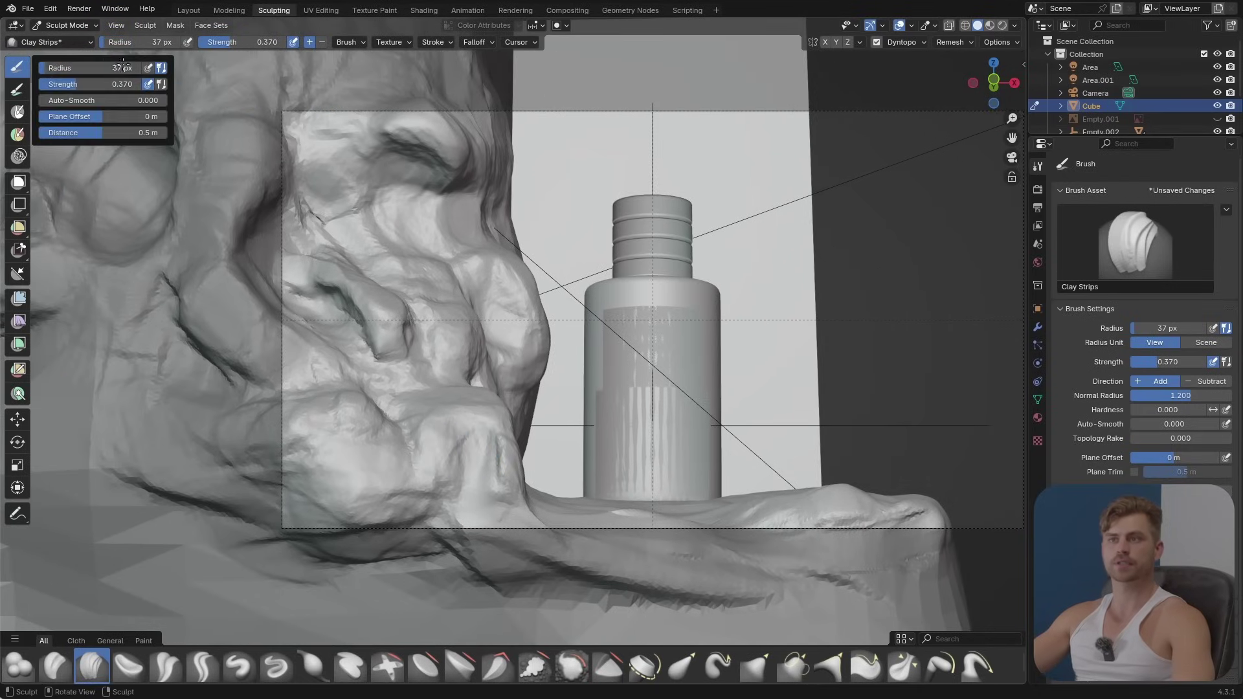
Step: Carve creases into the middle of the rock wall with the Crease Sharp brush at a 33 px radius
{"action": "left_click", "coordinate": [68, 43]}
{"action": "type", "text": "crease"}
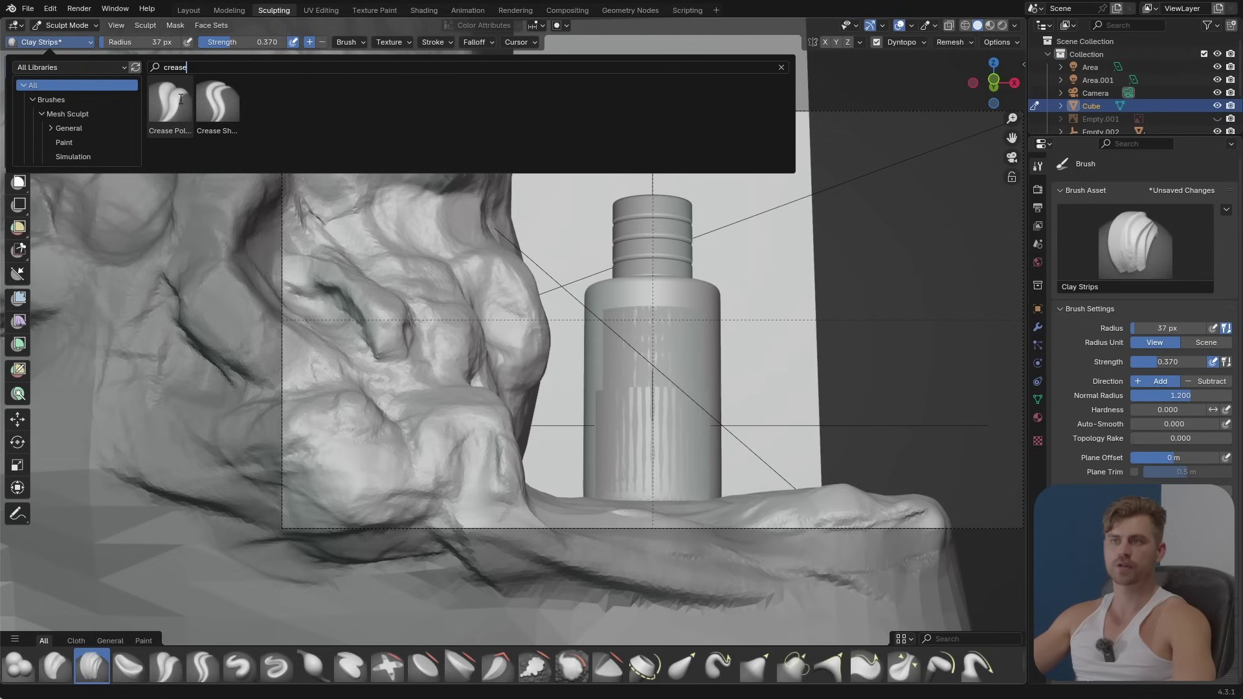
{"action": "left_click", "coordinate": [217, 103]}
{"action": "key", "text": "f"}
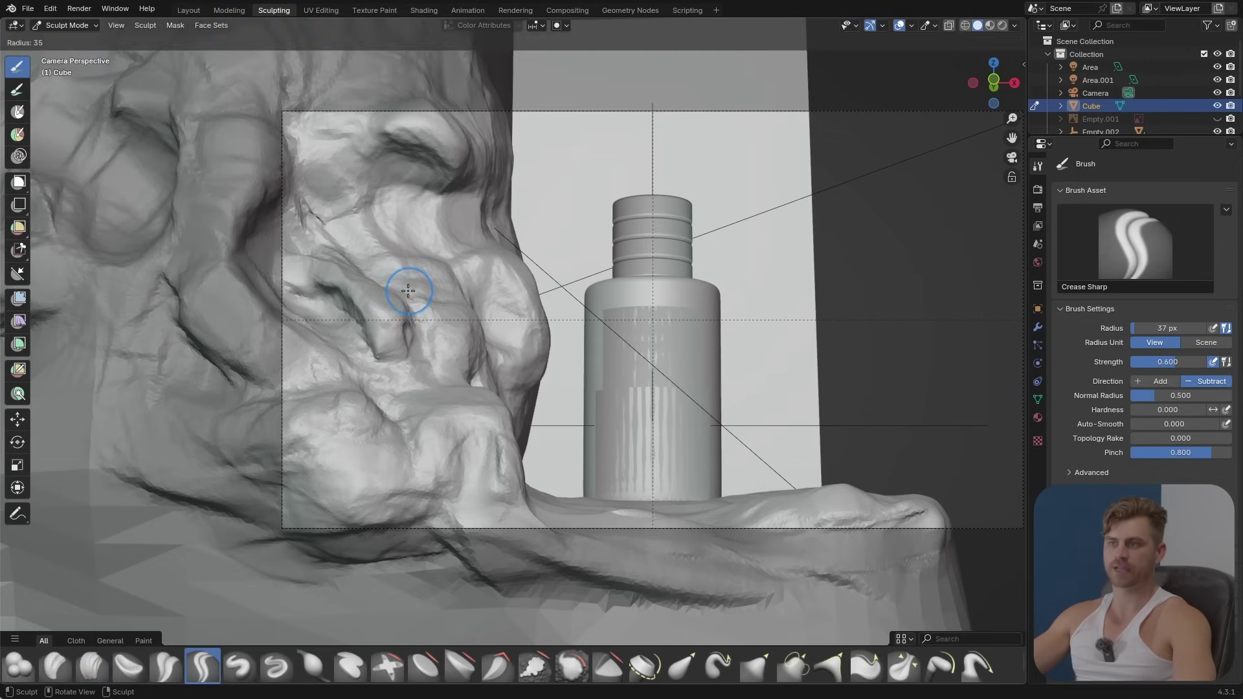
{"action": "left_click", "coordinate": [409, 289]}
{"action": "left_click_drag", "start_coordinate": [363, 196], "coordinate": [386, 253]}
{"action": "left_click_drag", "start_coordinate": [434, 354], "coordinate": [435, 364]}
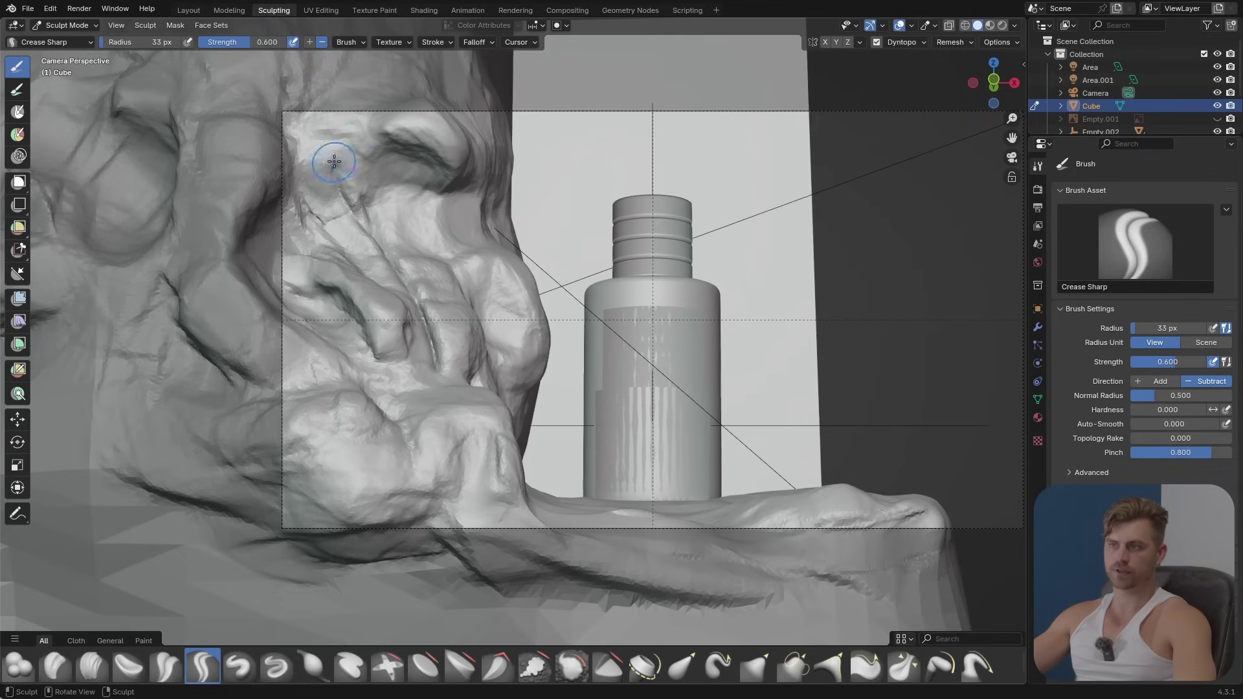
Step: Carve further creases along the wall's outer edge and lower rock, reducing the Crease Sharp strength to 0.400
{"action": "mouse_move", "coordinate": [457, 239]}
{"action": "left_mouse_down"}
{"action": "mouse_move", "coordinate": [494, 356]}
{"action": "mouse_move", "coordinate": [487, 240]}
{"action": "left_mouse_up"}
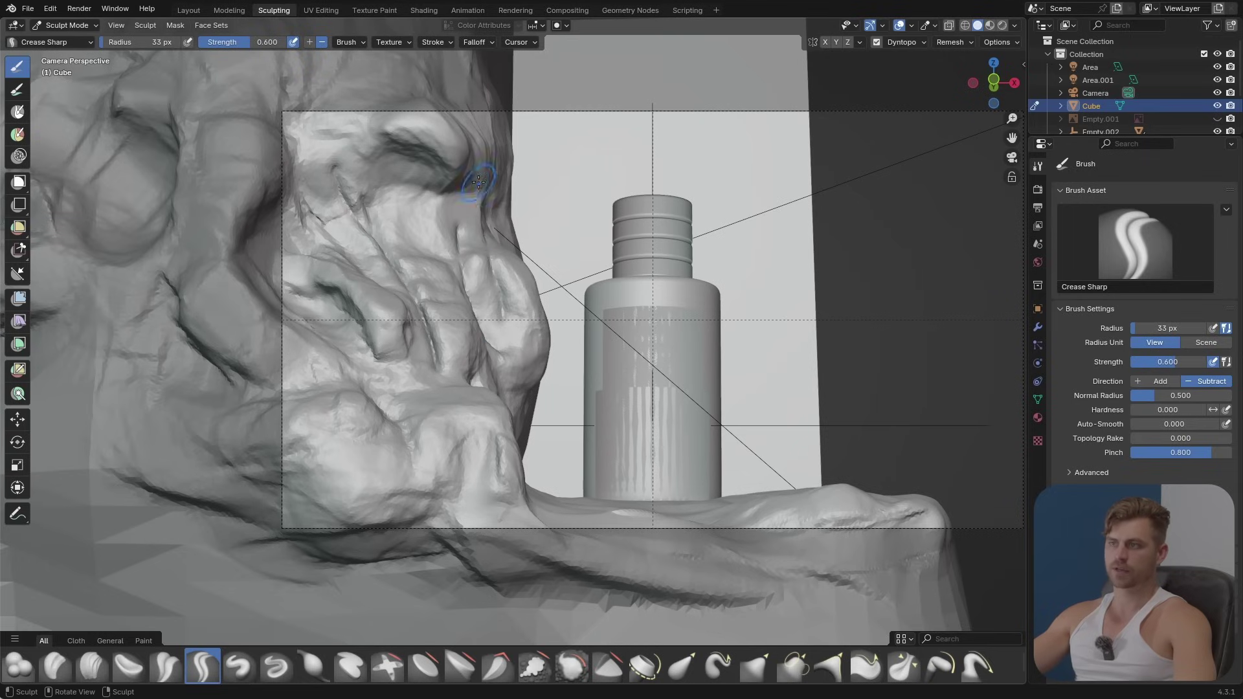
{"action": "left_click_drag", "start_coordinate": [478, 182], "coordinate": [525, 326]}
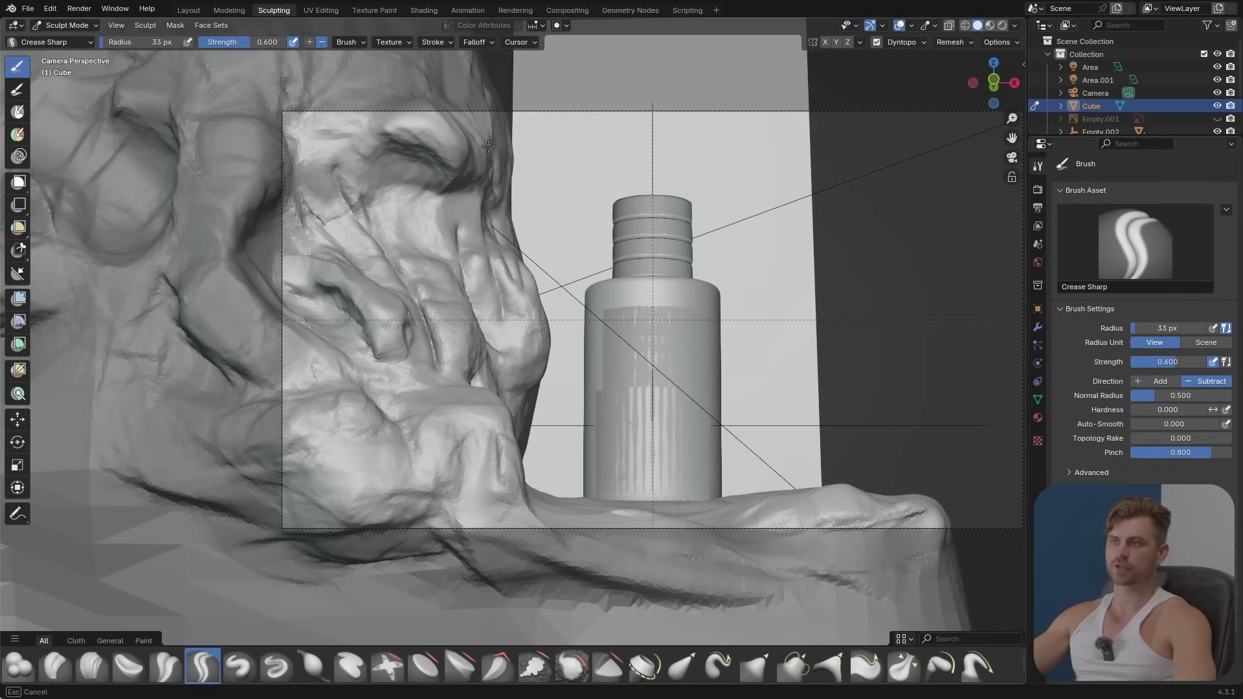
{"action": "left_click_drag", "start_coordinate": [458, 188], "coordinate": [437, 137]}
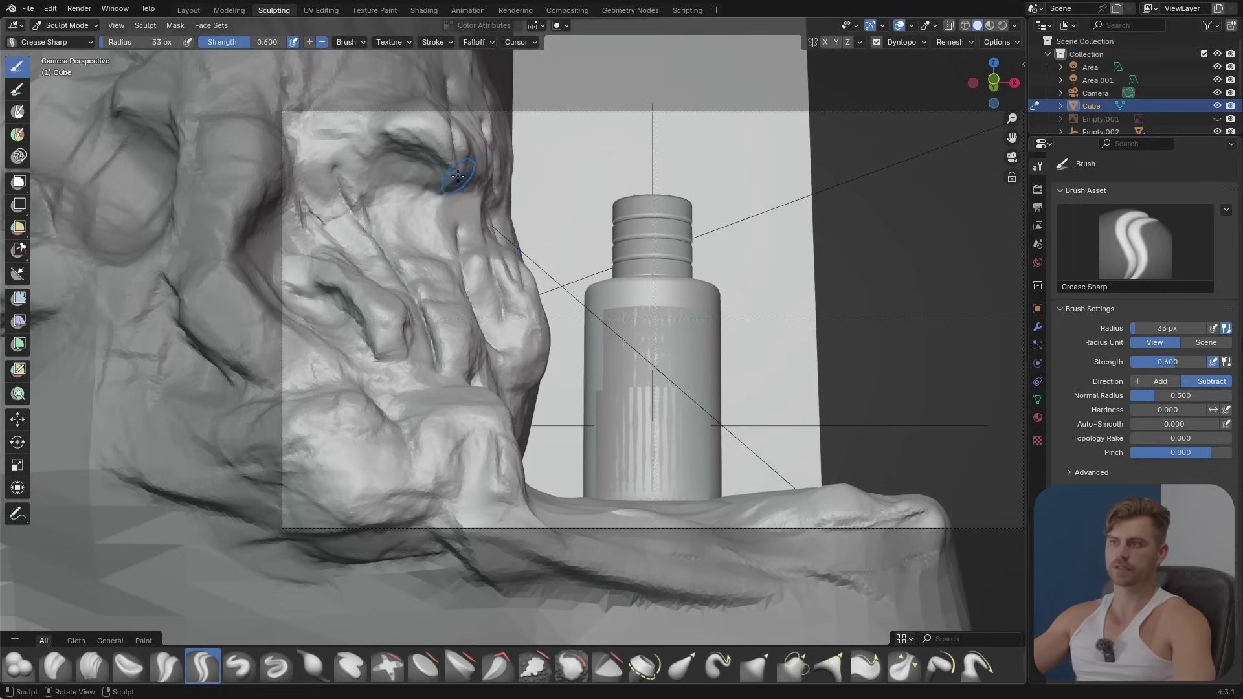
{"action": "key", "text": "shift+f"}
{"action": "left_click_drag", "start_coordinate": [355, 458], "coordinate": [478, 509]}
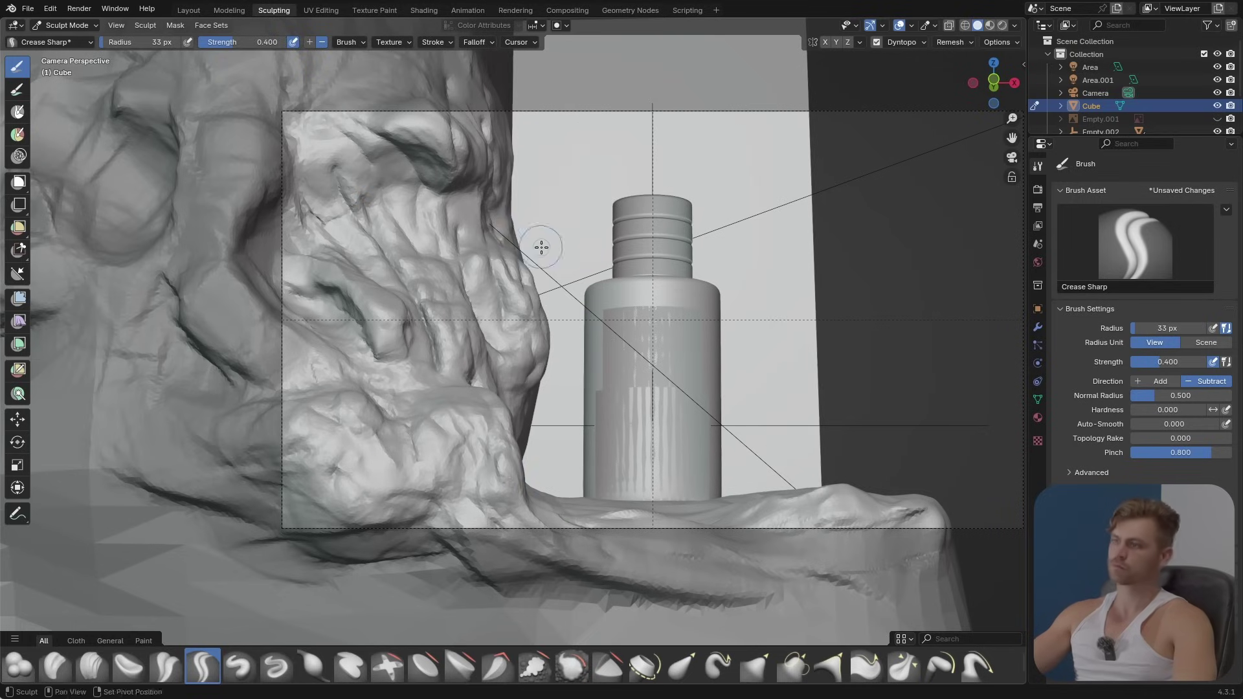
Step: Pull a pointed tip out of the wall's upper edge with Snake Hook and build up the lower rock with Clay Strips at 27 px
{"action": "key", "text": "k"}
{"action": "left_click_drag", "start_coordinate": [501, 148], "coordinate": [514, 97]}
{"action": "key", "text": "c"}
{"action": "mouse_move", "coordinate": [471, 391]}
{"action": "left_mouse_down"}
{"action": "mouse_move", "coordinate": [458, 396]}
{"action": "mouse_move", "coordinate": [469, 450]}
{"action": "left_mouse_up"}
Step: Save the file and return the rock to Object Mode, viewing it through the camera in the Layout workspace
{"action": "key", "text": "ctrl+s"}
{"action": "scroll", "coordinate": [481, 380], "scroll_direction": "down", "scroll_amount": 1}
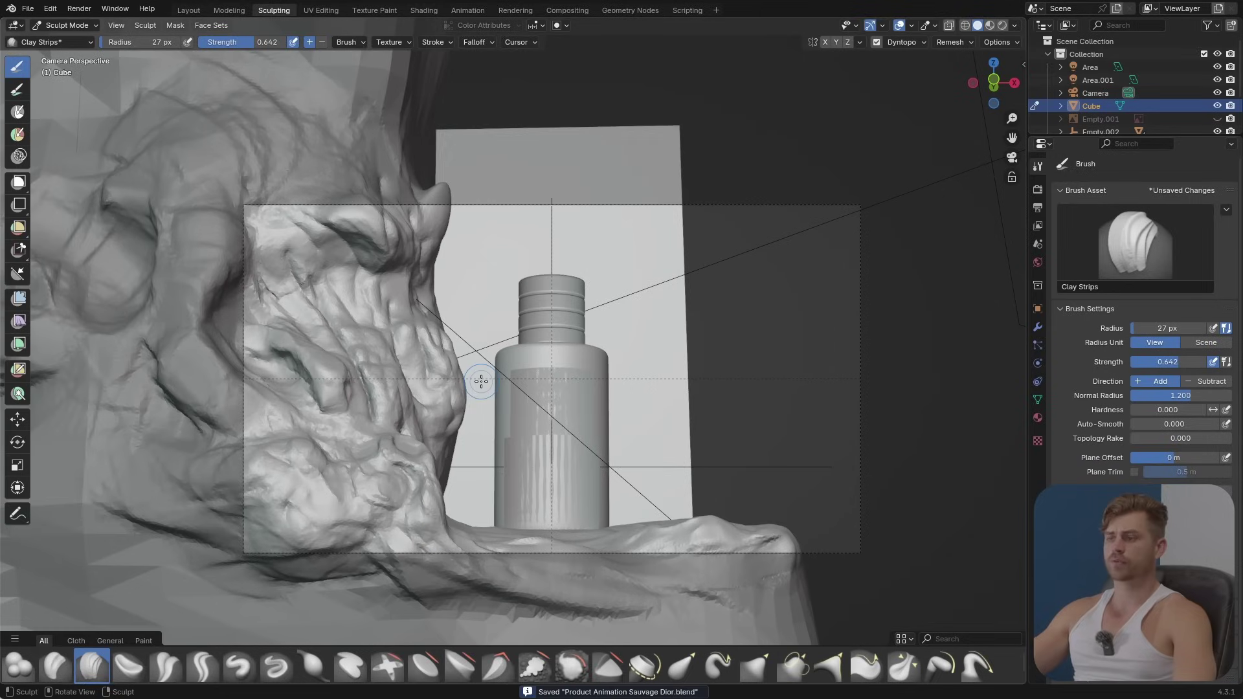
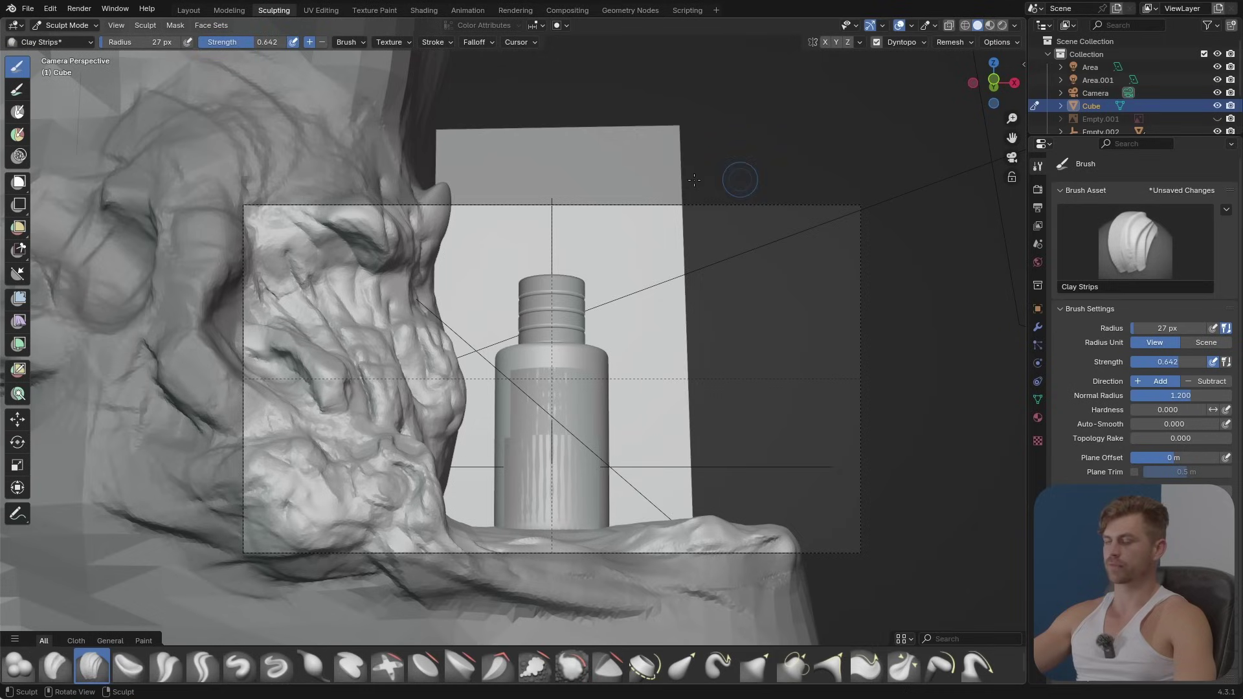
{"action": "left_click", "coordinate": [59, 27]}
{"action": "left_click", "coordinate": [80, 43]}
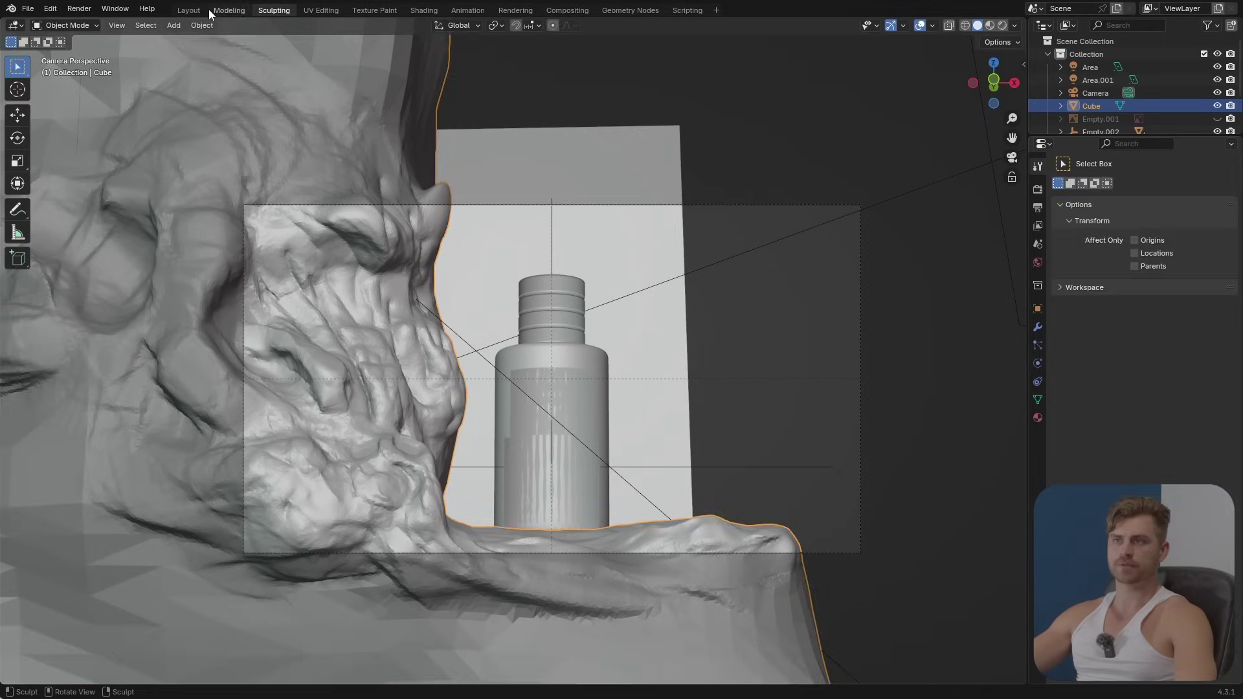
{"action": "left_click", "coordinate": [191, 10]}
{"action": "key", "text": "ctrl+s"}
{"action": "key", "text": "KP_0"}
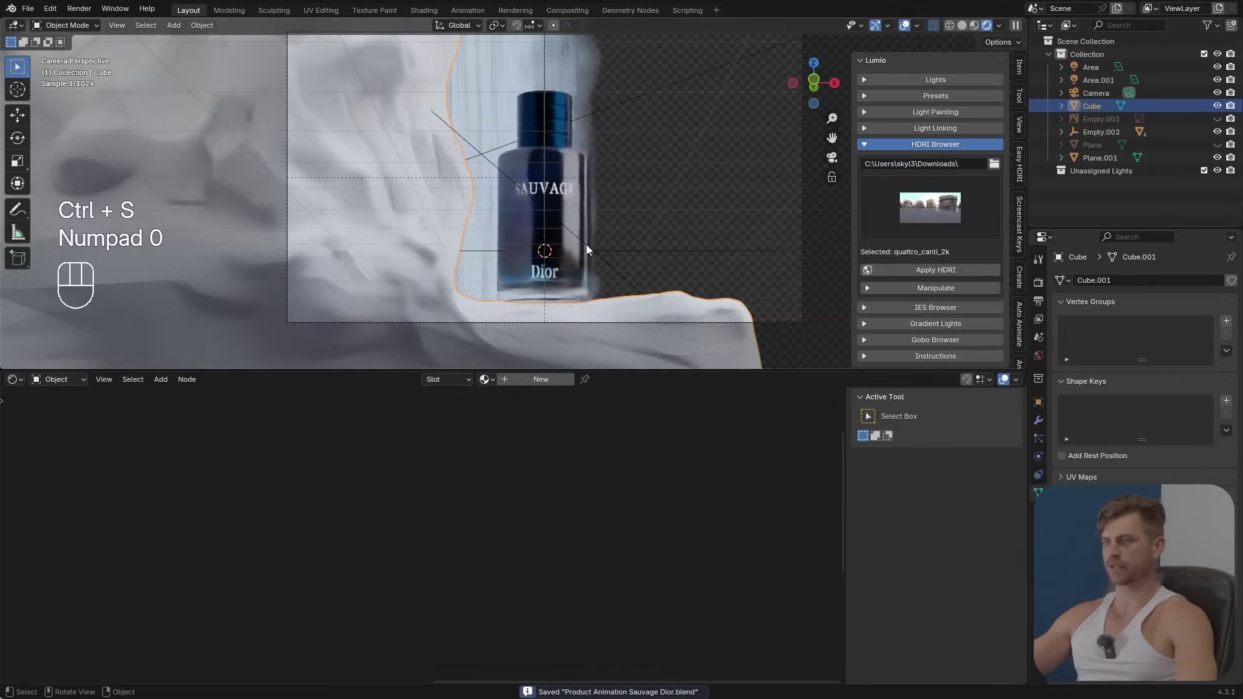
{"action": "scroll", "coordinate": [573, 198], "scroll_direction": "down", "scroll_amount": 2}
{"action": "middle_click_drag", "start_coordinate": [572, 198], "coordinate": [542, 244], "text": "shift"}
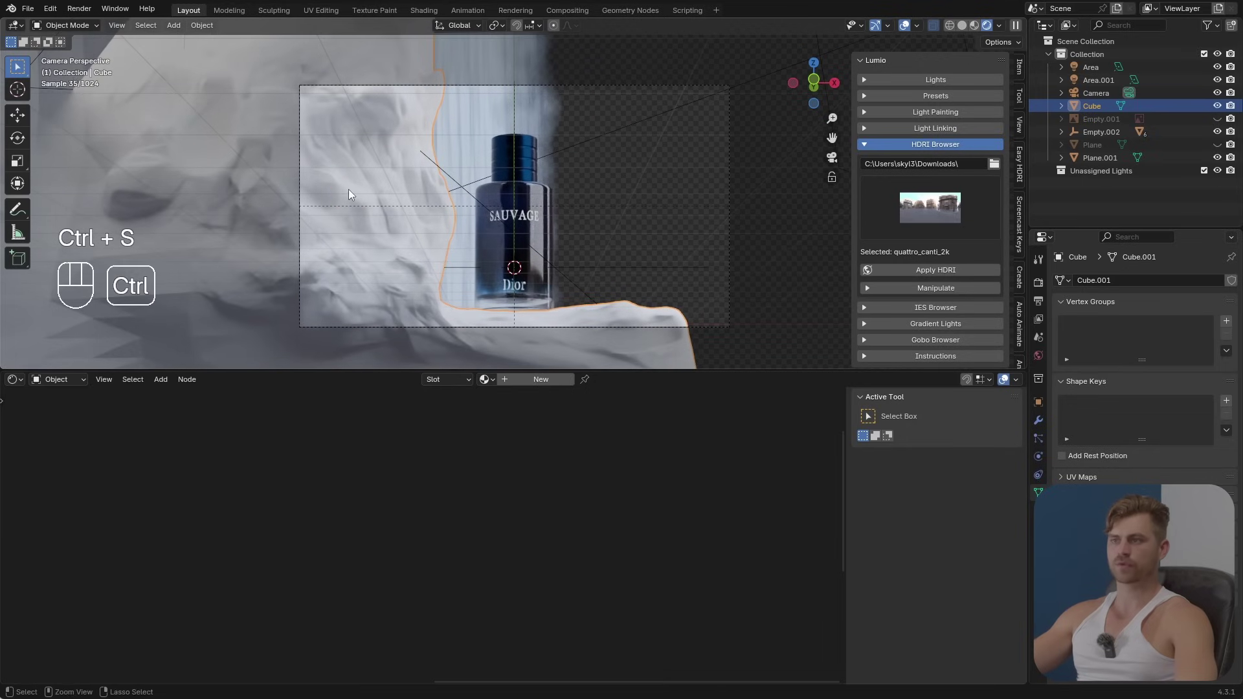
{"action": "key", "text": "ctrl+s"}
Step: Search the Asset Browser for "ston" and apply the STONE material to the rock
{"action": "left_click", "coordinate": [547, 380]}
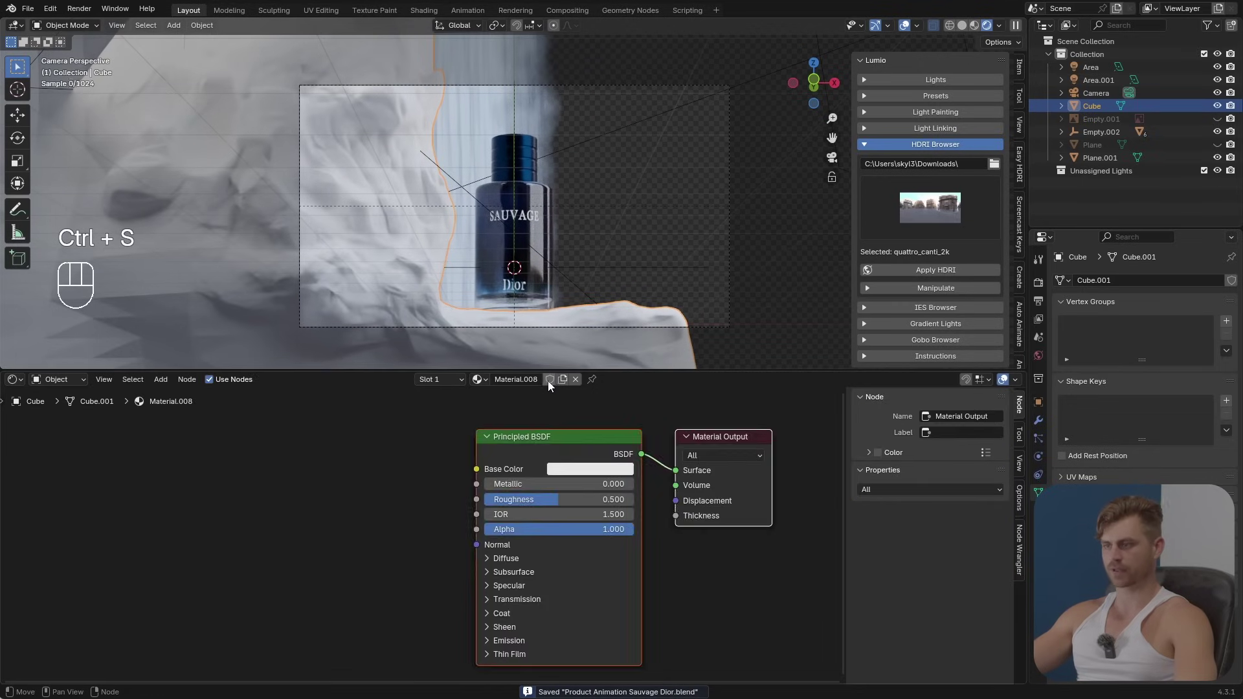
{"action": "left_click", "coordinate": [12, 380]}
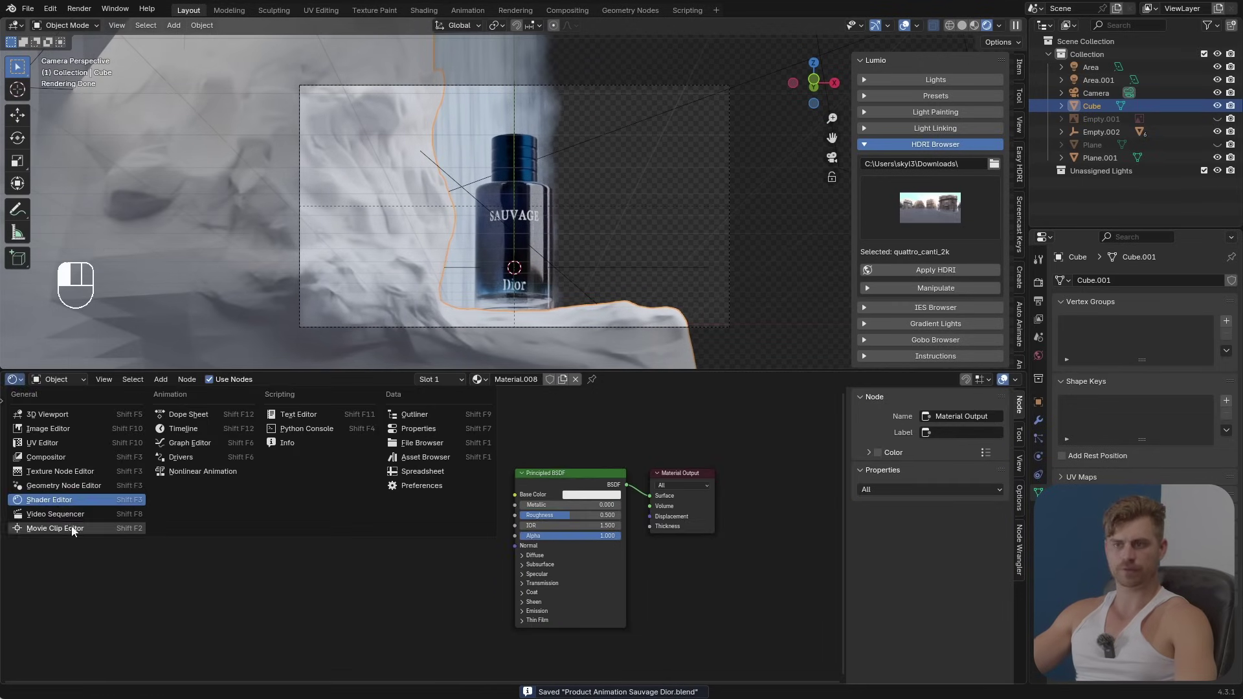
{"action": "left_click", "coordinate": [406, 457]}
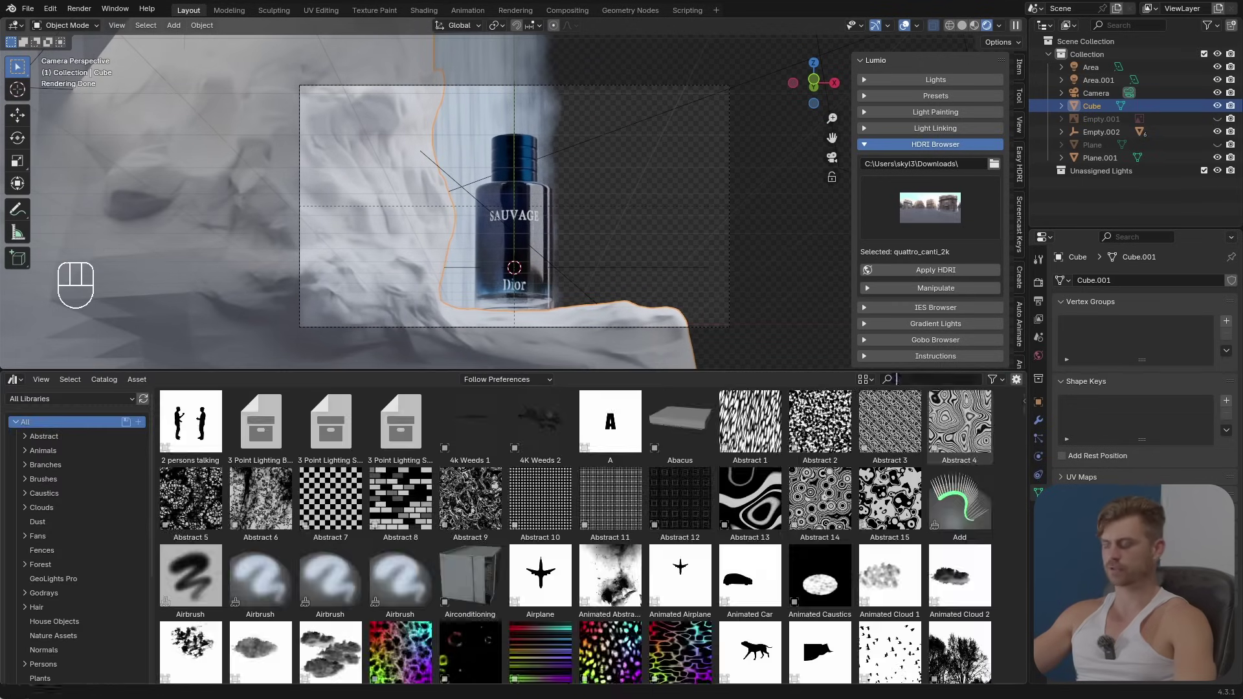
{"action": "left_click", "coordinate": [939, 380]}
{"action": "type", "text": "srt"}
{"action": "key", "text": "BackSpace"}
{"action": "key", "text": "BackSpace"}
{"action": "type", "text": "ston e"}
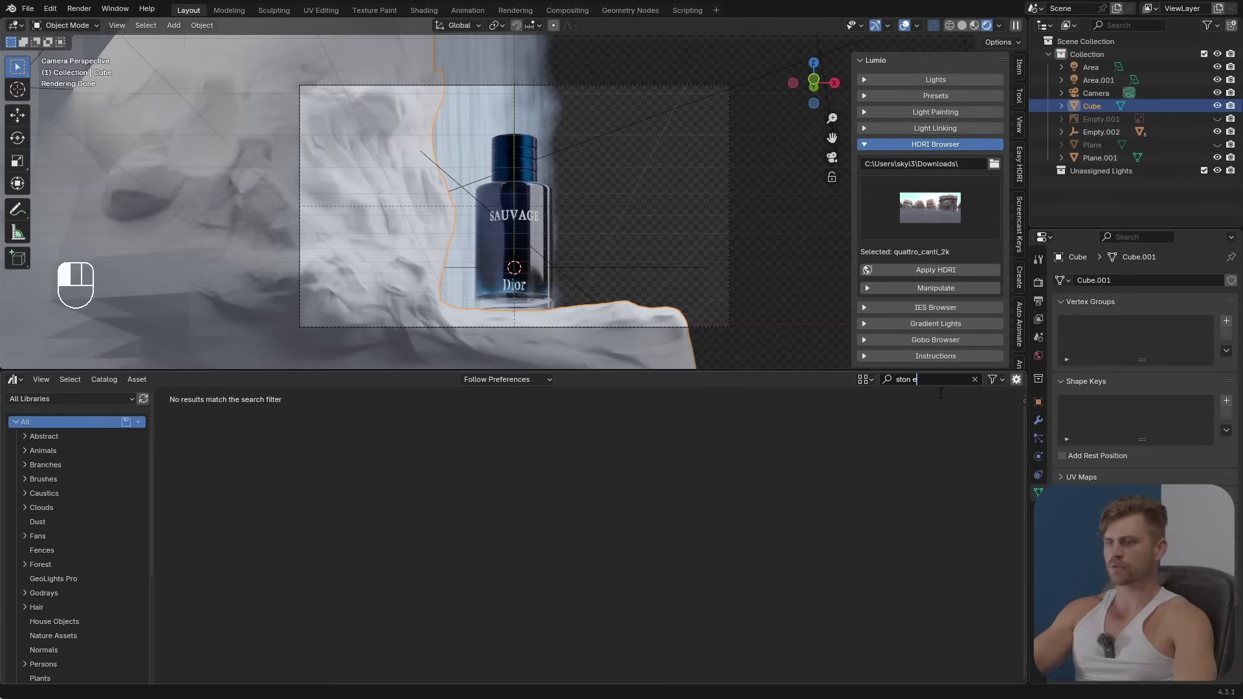
{"action": "key", "text": "BackSpace"}
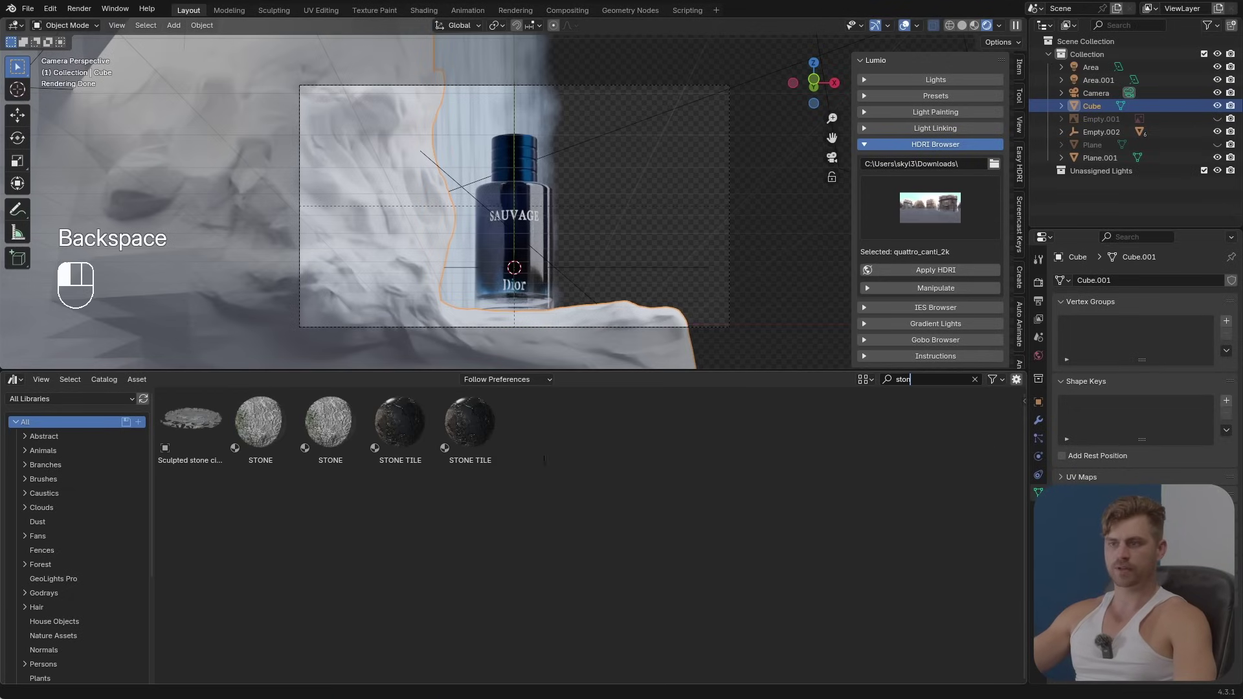
{"action": "left_click_drag", "start_coordinate": [353, 352], "coordinate": [367, 268]}
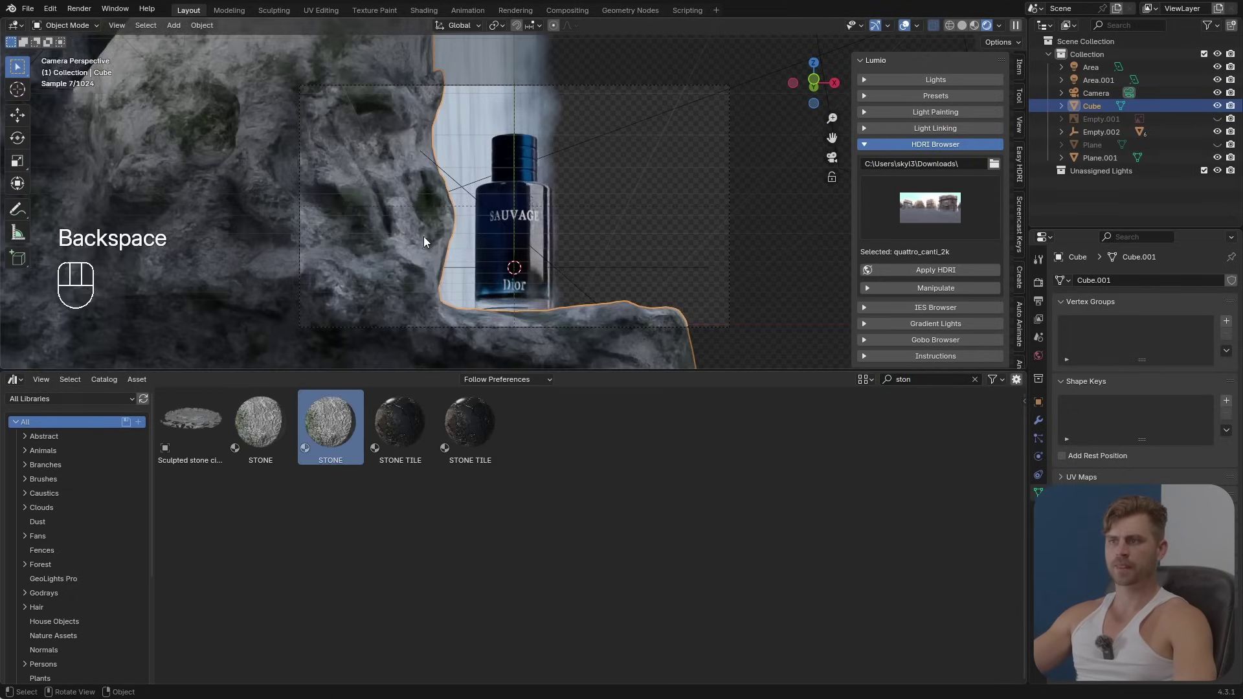
Step: Open the STONE material in the Shader Editor and move the Principled BSDF and Material Output away from the Multiply node
{"action": "scroll", "coordinate": [423, 235], "scroll_direction": "up", "scroll_amount": 3}
{"action": "left_click", "coordinate": [15, 381]}
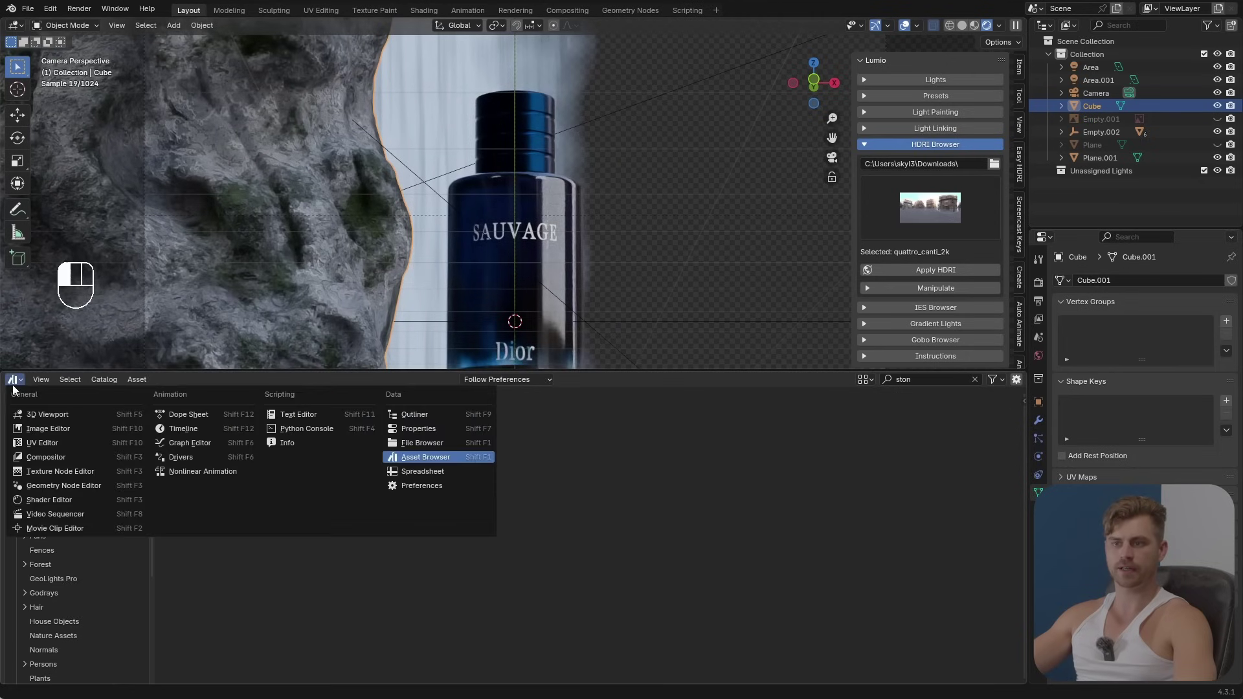
{"action": "left_click", "coordinate": [95, 499]}
{"action": "scroll", "coordinate": [266, 460], "scroll_direction": "down", "scroll_amount": 5}
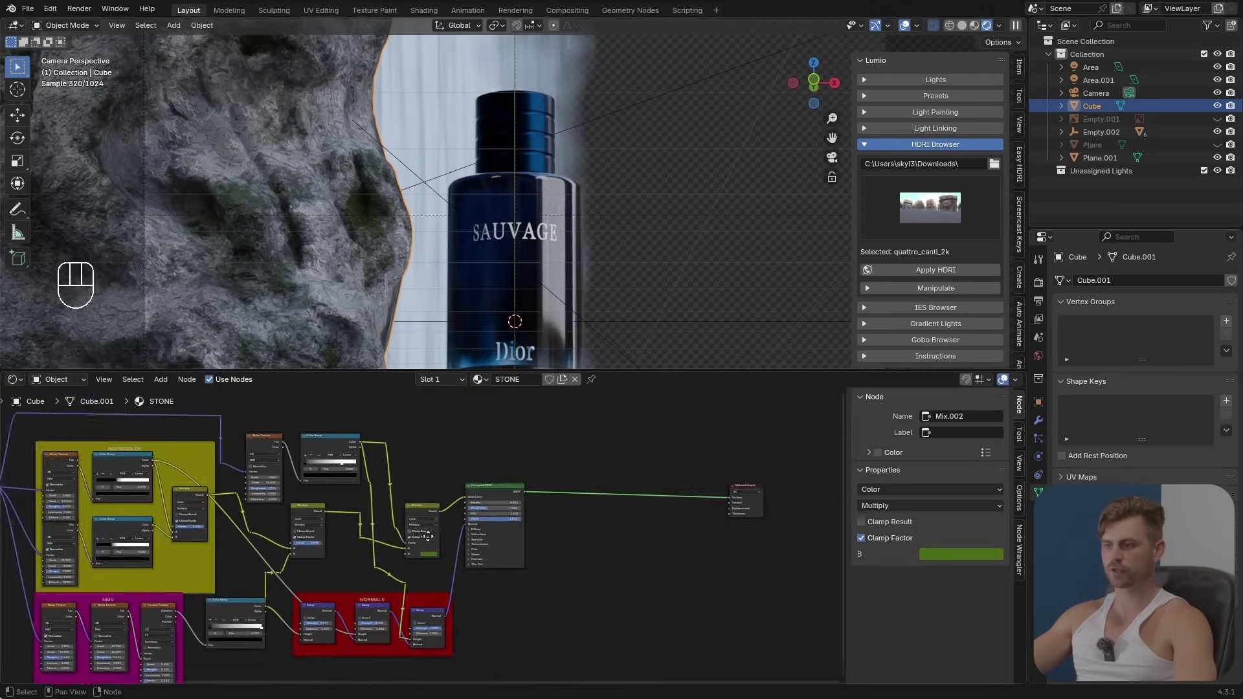
{"action": "scroll", "coordinate": [448, 523], "scroll_direction": "up", "scroll_amount": 6}
{"action": "scroll", "coordinate": [476, 557], "scroll_direction": "down", "scroll_amount": 3}
{"action": "left_click_drag", "start_coordinate": [794, 453], "coordinate": [366, 502]}
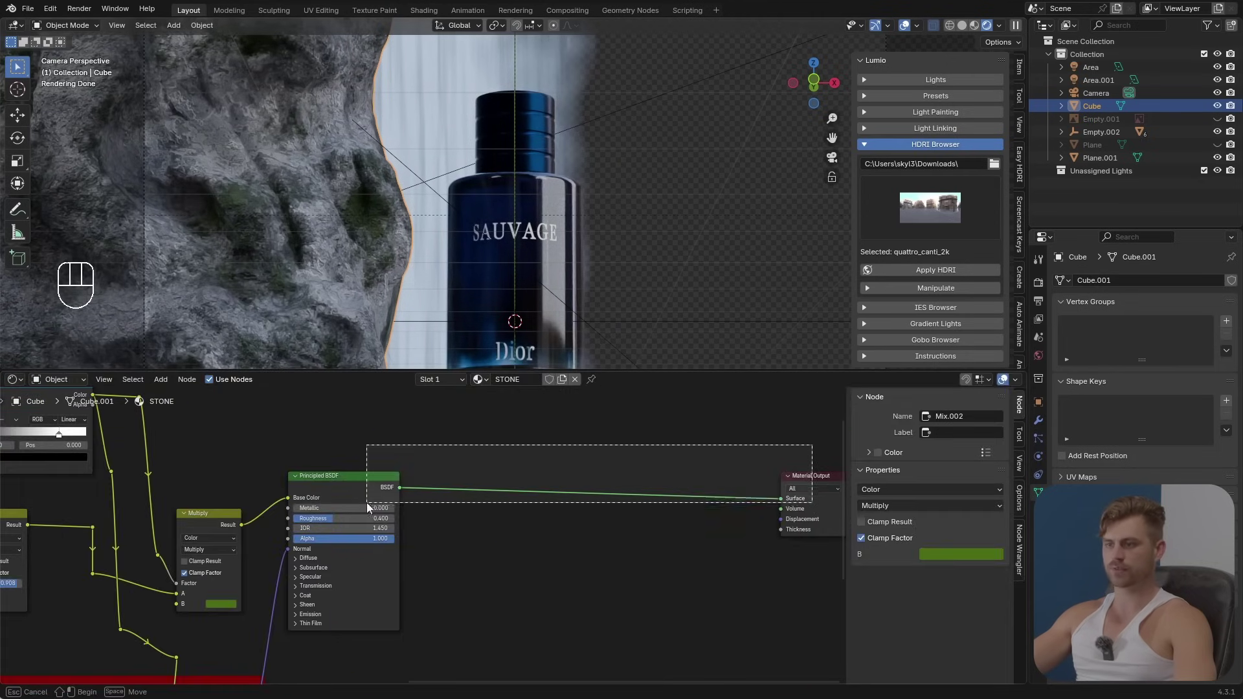
{"action": "key", "text": "g"}
{"action": "left_click", "coordinate": [553, 517]}
Step: Insert a Hue/Saturation/Value node before the Base Color, set its Value to 0, and lower the Principled BSDF roughness to 0
{"action": "key", "text": "shift+a"}
{"action": "type", "text": "hue sa"}
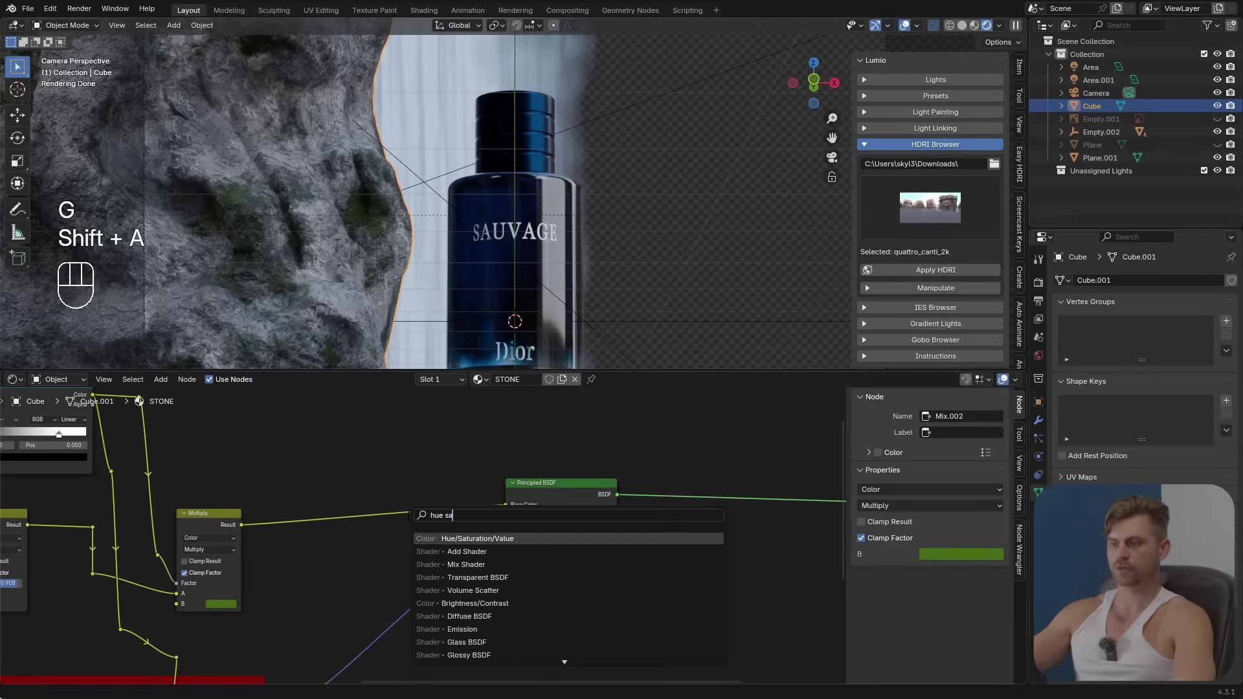
{"action": "left_click", "coordinate": [477, 539]}
{"action": "left_click", "coordinate": [405, 526]}
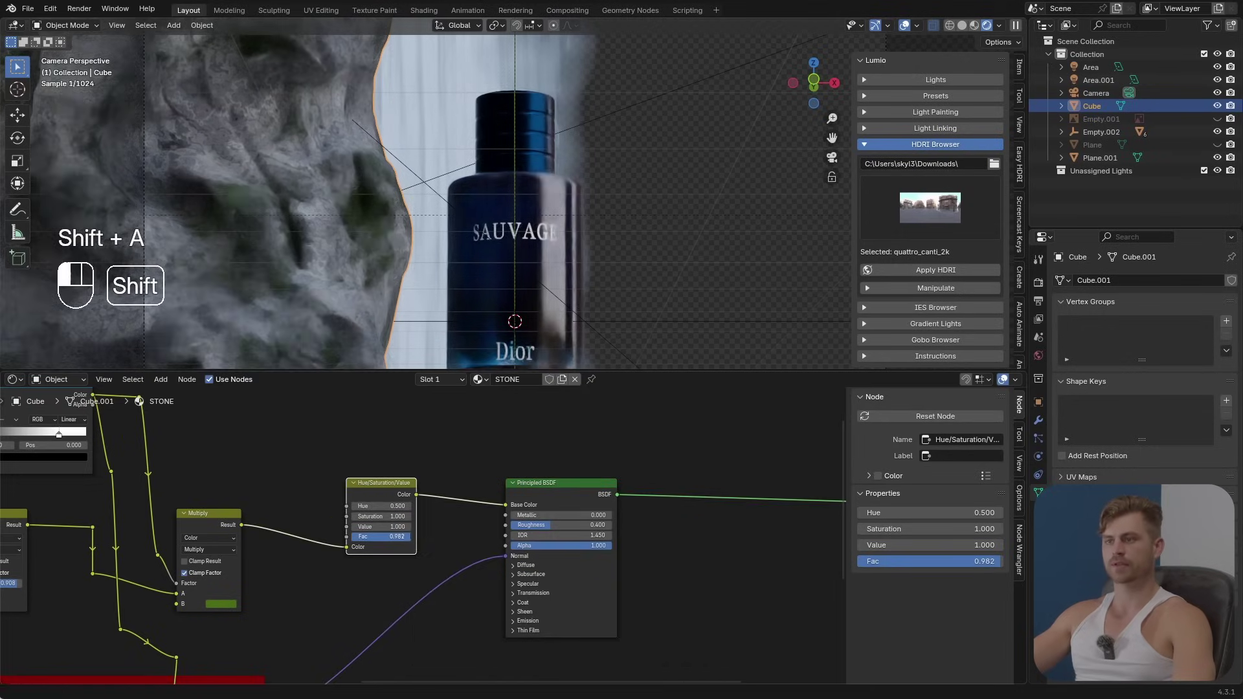
{"action": "left_click_drag", "start_coordinate": [405, 527], "coordinate": [362, 527]}
{"action": "scroll", "coordinate": [424, 536], "scroll_direction": "up", "scroll_amount": 2}
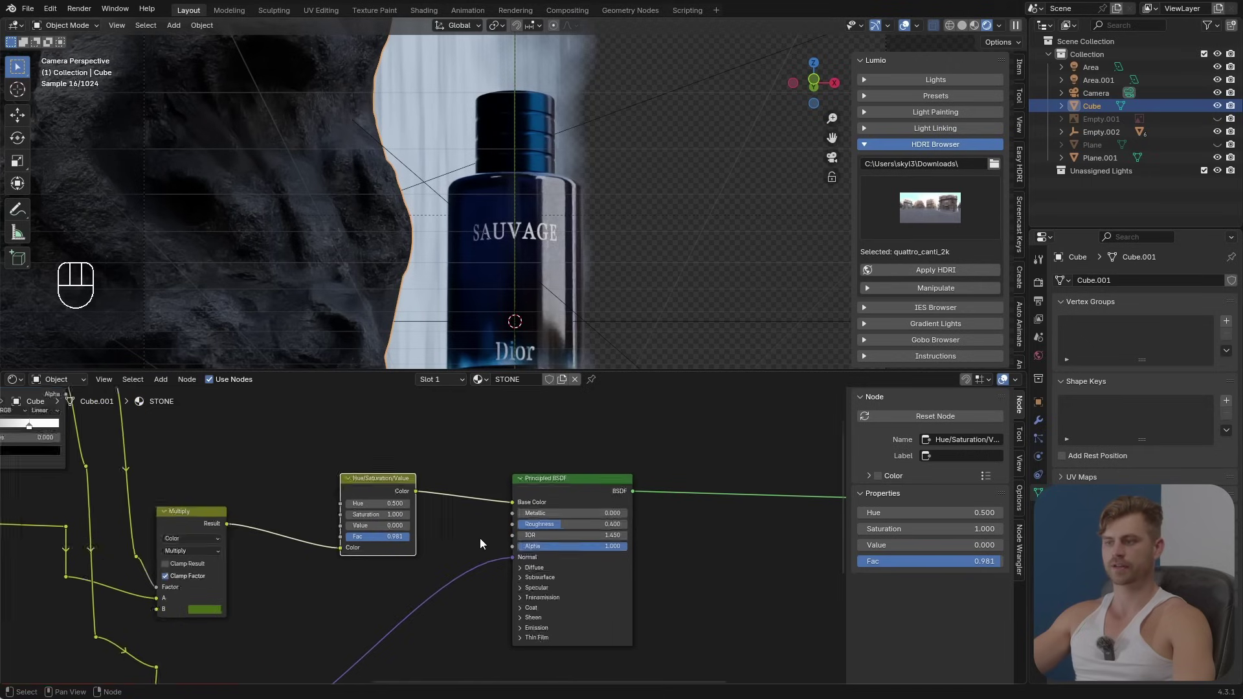
{"action": "left_click_drag", "start_coordinate": [597, 521], "coordinate": [550, 521]}
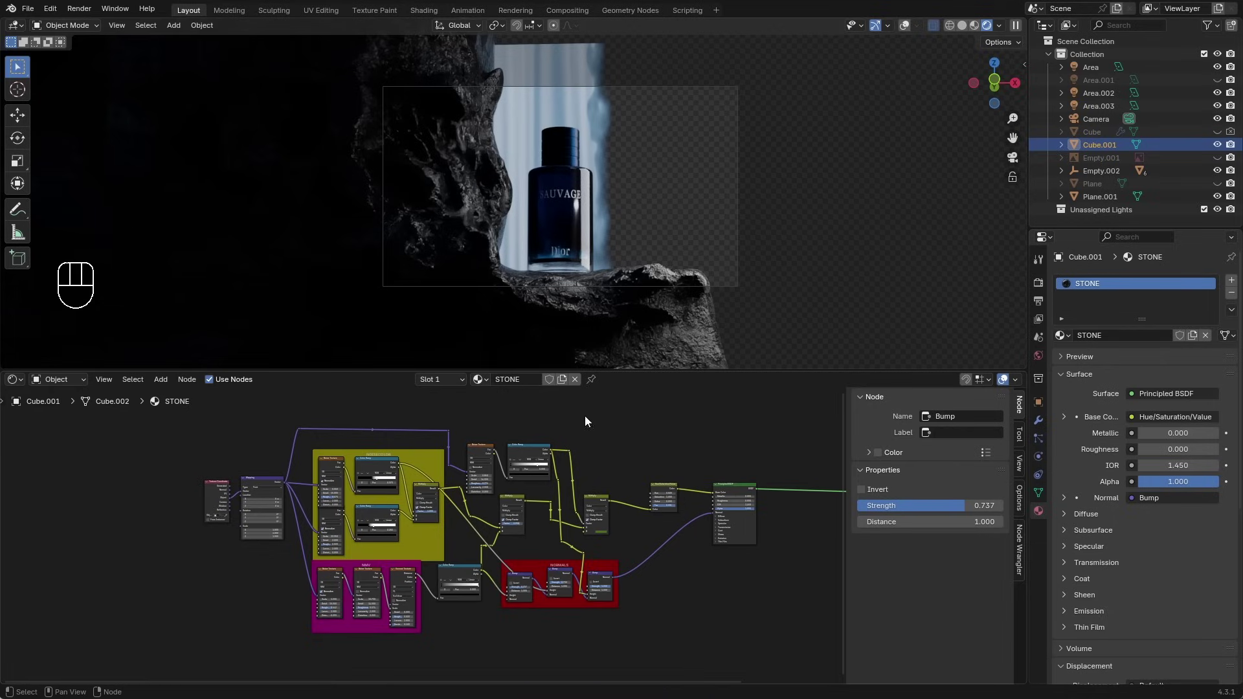
Step: Enlarge the Shader Editor and examine how the STONE material's Texture Coordinate and Mapping nodes feed its noise textures
{"action": "left_click_drag", "start_coordinate": [650, 372], "coordinate": [582, 201]}
{"action": "scroll", "coordinate": [457, 356], "scroll_direction": "up", "scroll_amount": 2}
{"action": "middle_click_drag", "start_coordinate": [456, 355], "coordinate": [602, 434]}
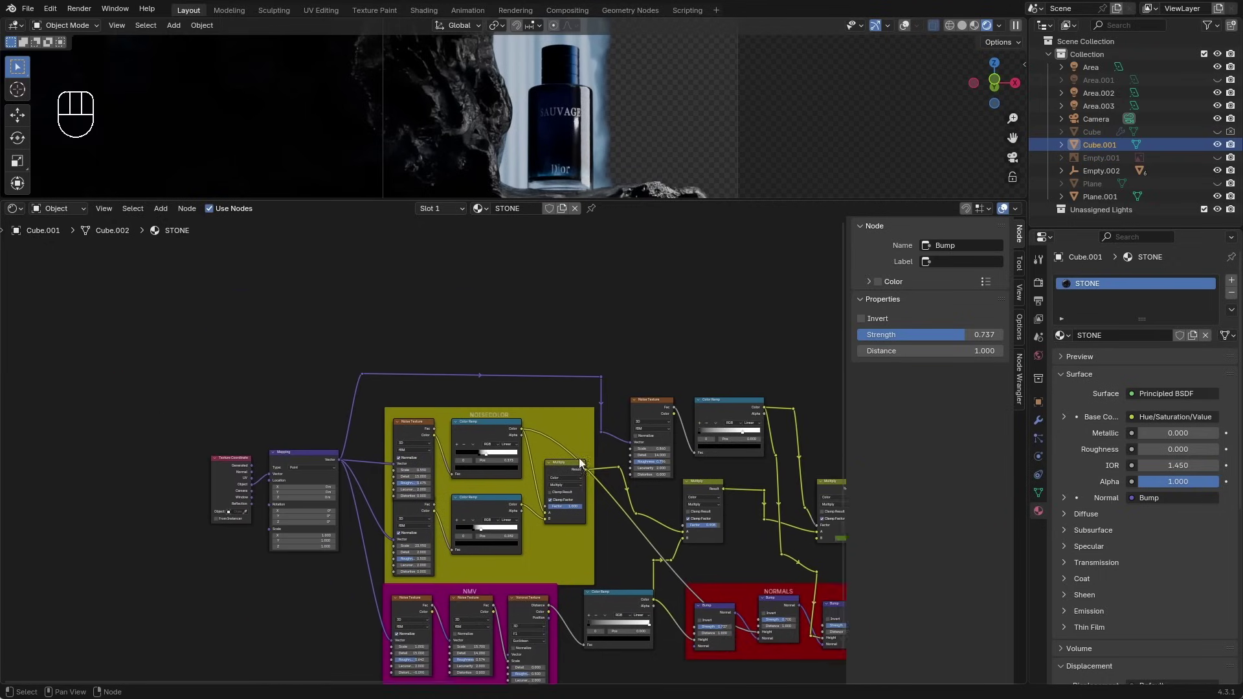
{"action": "scroll", "coordinate": [500, 444], "scroll_direction": "up", "scroll_amount": 2}
{"action": "scroll", "coordinate": [374, 391], "scroll_direction": "up", "scroll_amount": 2}
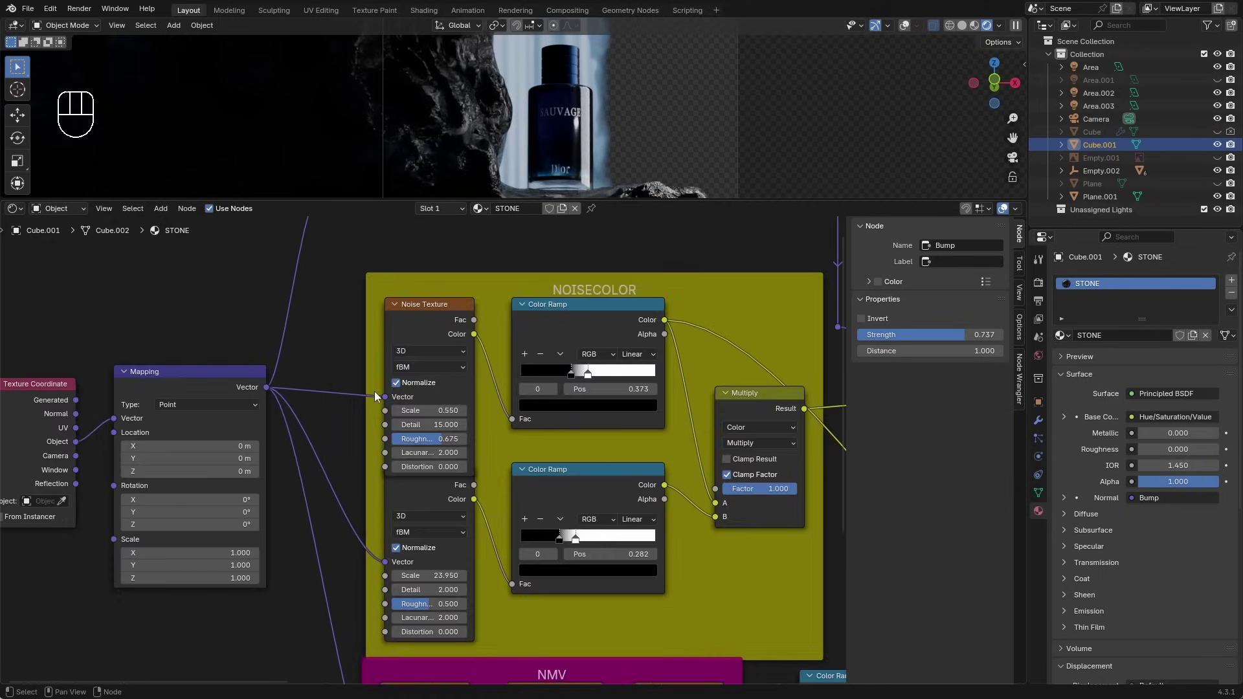
{"action": "middle_click_drag", "start_coordinate": [374, 391], "coordinate": [396, 410]}
{"action": "scroll", "coordinate": [175, 417], "scroll_direction": "up", "scroll_amount": 1}
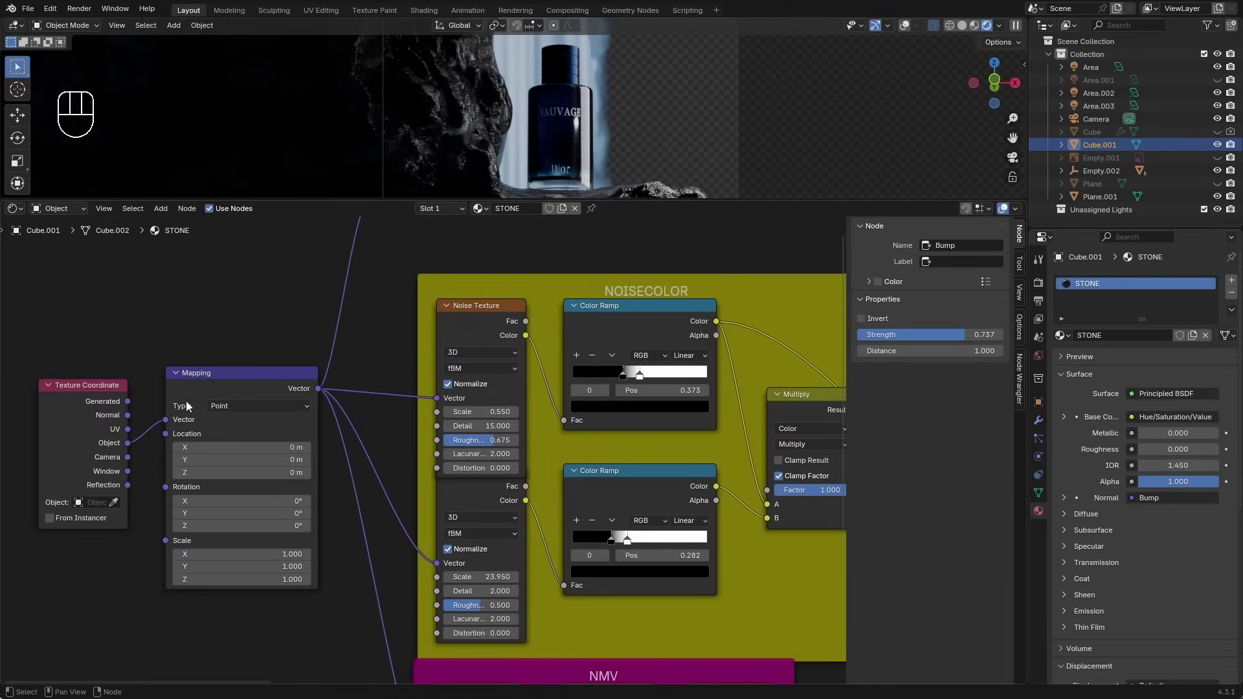
{"action": "middle_click_drag", "start_coordinate": [293, 395], "coordinate": [212, 410]}
{"action": "middle_click_drag", "start_coordinate": [324, 397], "coordinate": [229, 364]}
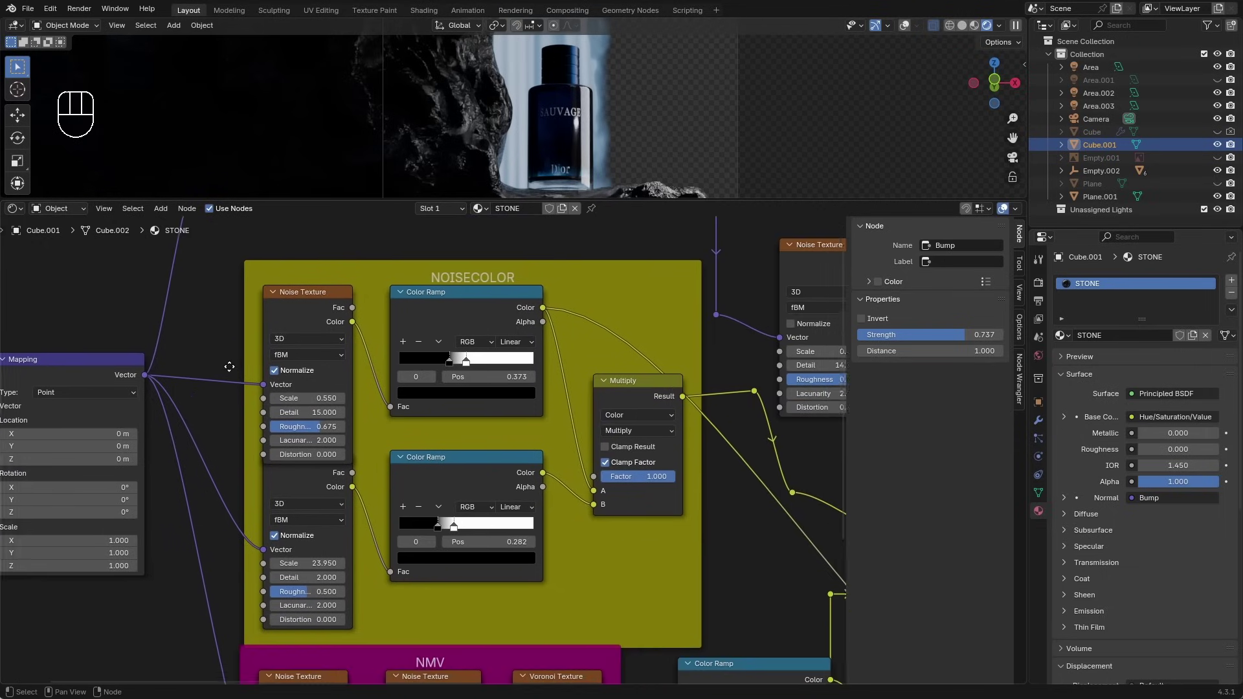
Step: Examine the Noise Texture, Color Ramp and Multiply nodes in the NOISECOLOR frame and the textures in the NMV frame
{"action": "left_click", "coordinate": [266, 305]}
{"action": "scroll", "coordinate": [265, 305], "scroll_direction": "up", "scroll_amount": 1}
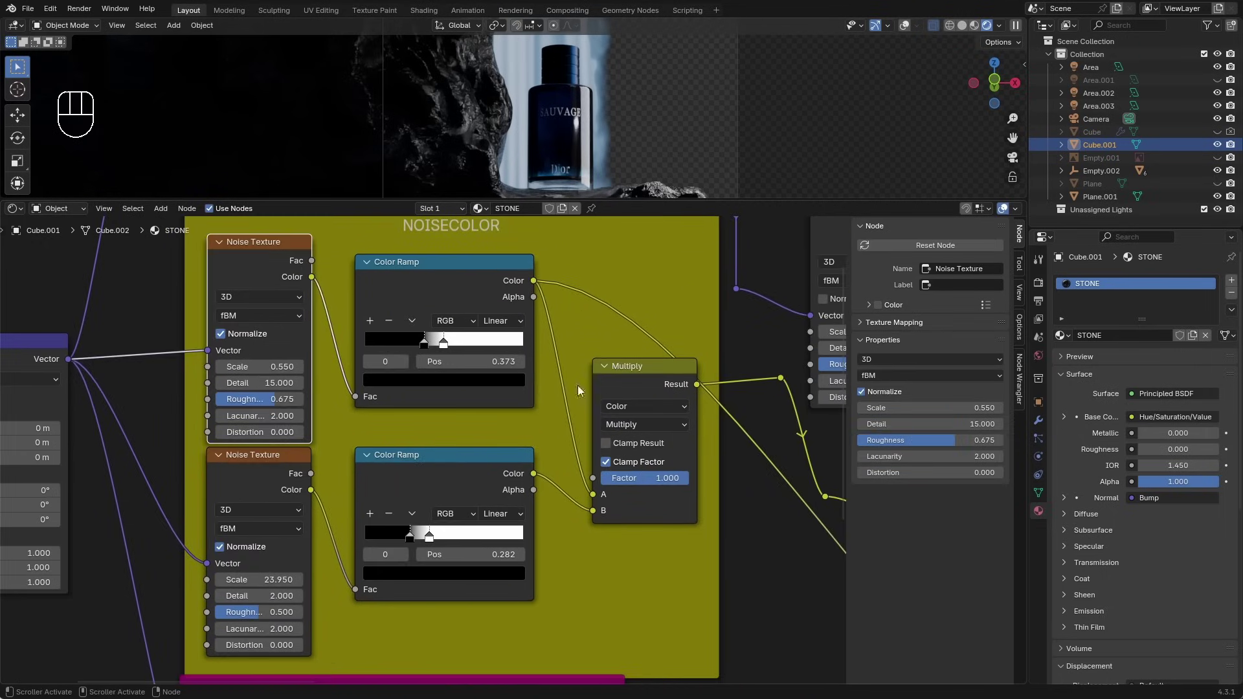
{"action": "middle_click_drag", "start_coordinate": [518, 417], "coordinate": [548, 427]}
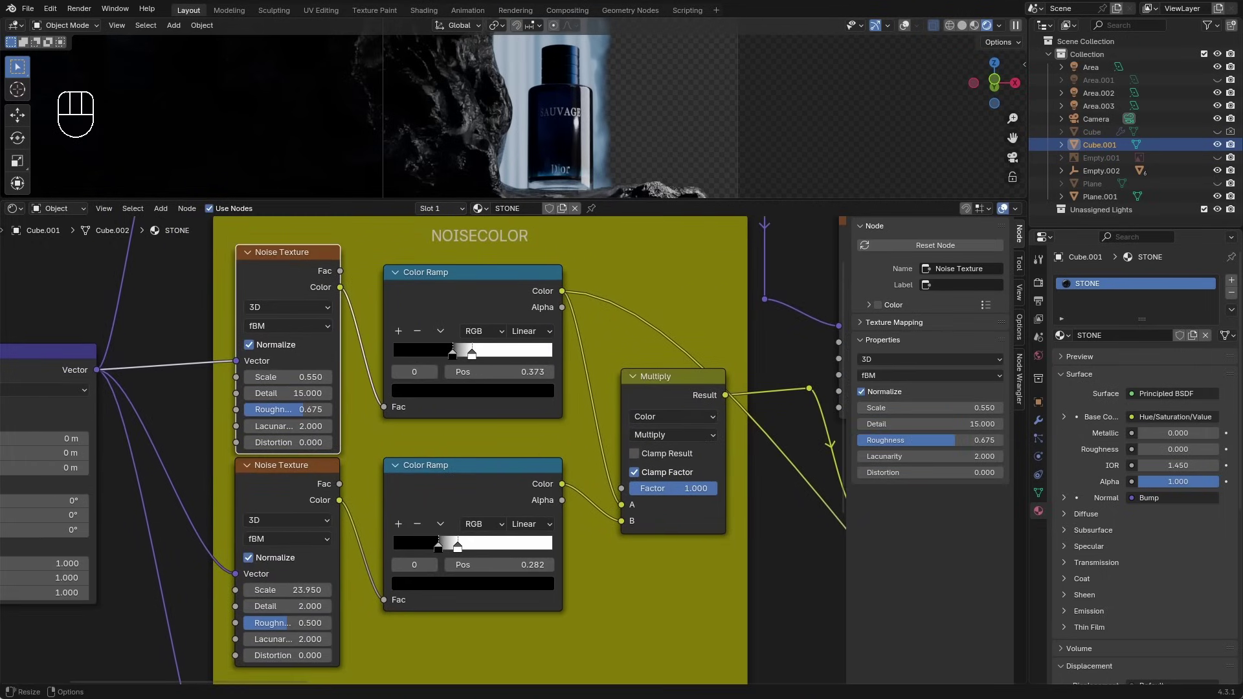
{"action": "scroll", "coordinate": [562, 499], "scroll_direction": "down", "scroll_amount": 2}
{"action": "middle_click_drag", "start_coordinate": [561, 521], "coordinate": [522, 428]}
{"action": "middle_click_drag", "start_coordinate": [485, 493], "coordinate": [458, 488]}
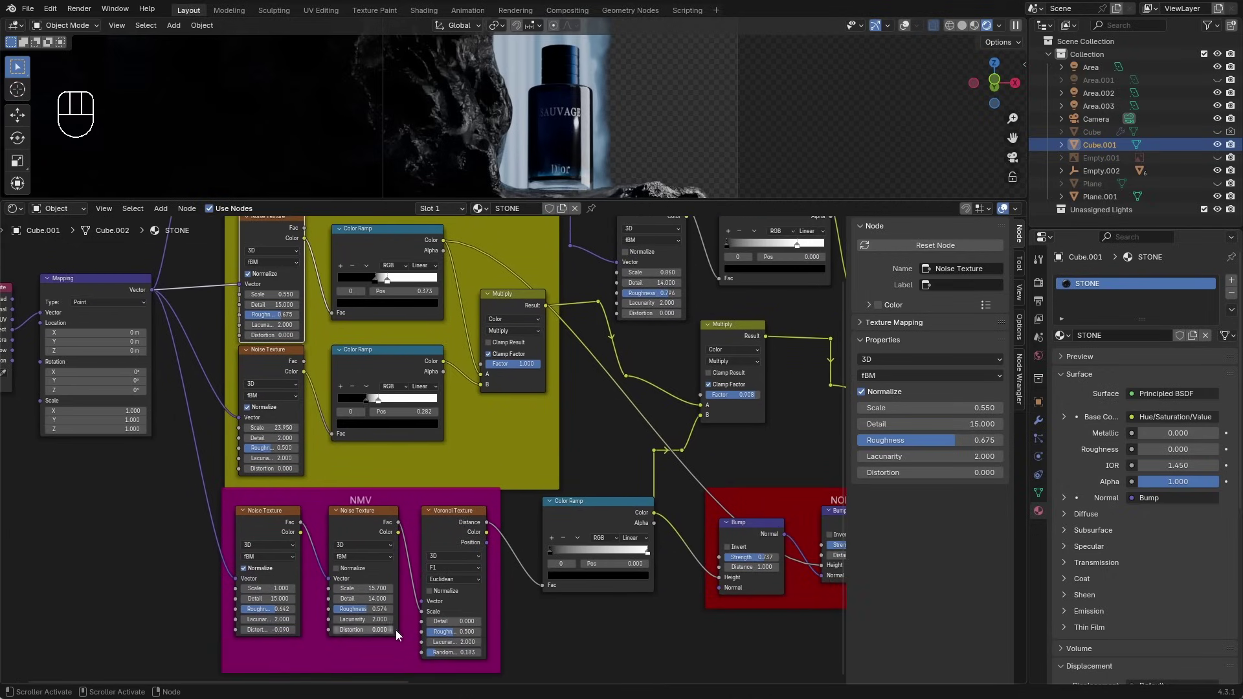
Step: Examine how the NOISECOLOR Multiply node and the NMV Color Ramp feed the color mixes and the NORMALS bump nodes
{"action": "middle_click_drag", "start_coordinate": [666, 596], "coordinate": [361, 562]}
{"action": "left_click_drag", "start_coordinate": [245, 378], "coordinate": [258, 379]}
{"action": "middle_click_drag", "start_coordinate": [258, 378], "coordinate": [327, 352]}
{"action": "left_click", "coordinate": [96, 275]}
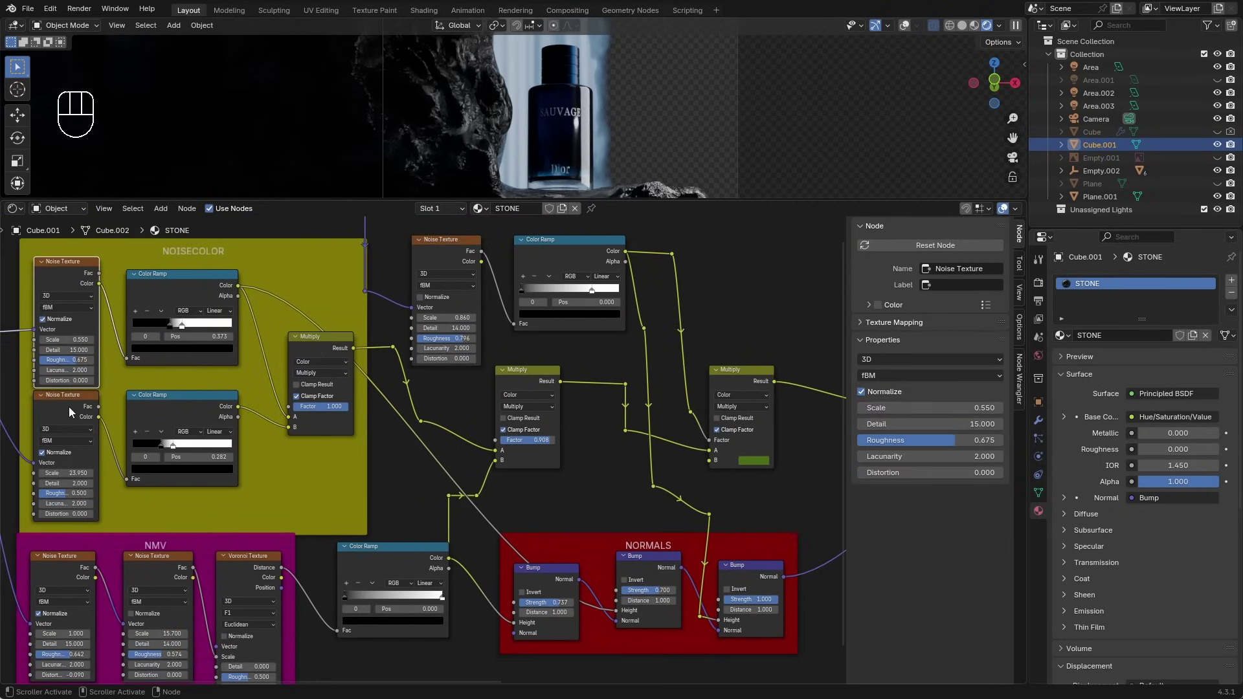
{"action": "left_click", "coordinate": [314, 348]}
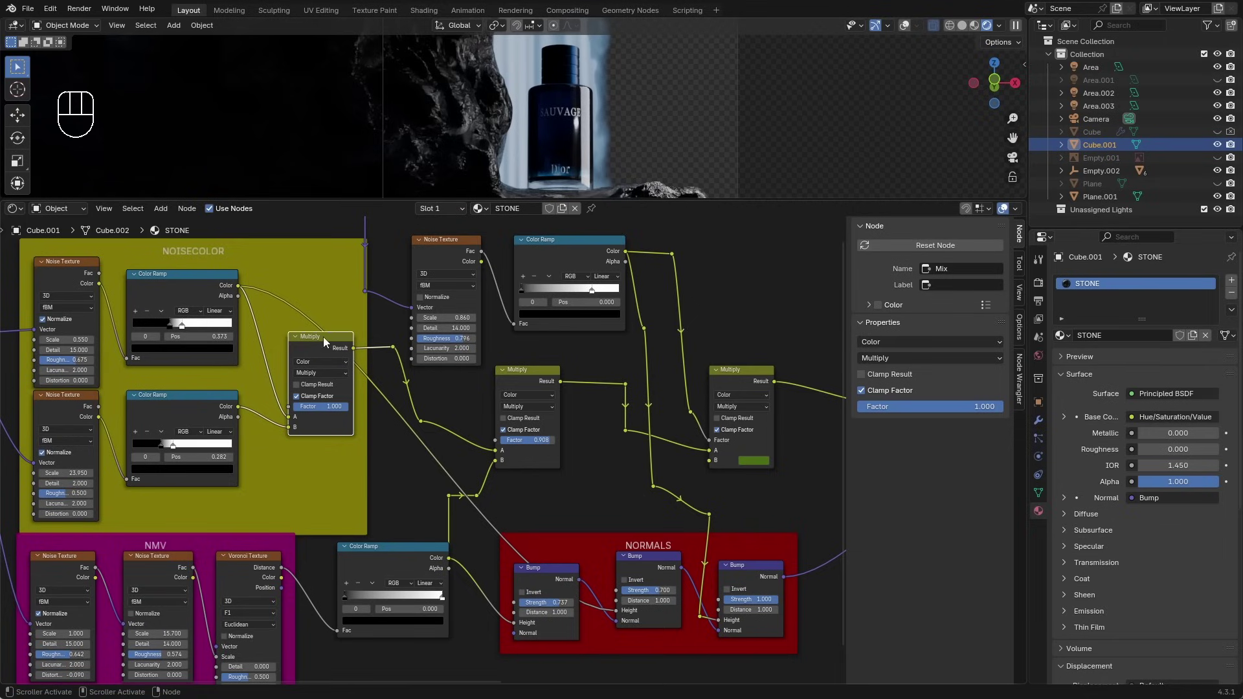
{"action": "middle_click_drag", "start_coordinate": [324, 336], "coordinate": [356, 308]}
{"action": "mouse_move", "coordinate": [307, 512]}
{"action": "left_mouse_down"}
{"action": "mouse_move", "coordinate": [230, 529]}
{"action": "mouse_move", "coordinate": [326, 522]}
{"action": "mouse_move", "coordinate": [310, 523]}
{"action": "left_mouse_up"}
{"action": "left_click", "coordinate": [421, 518]}
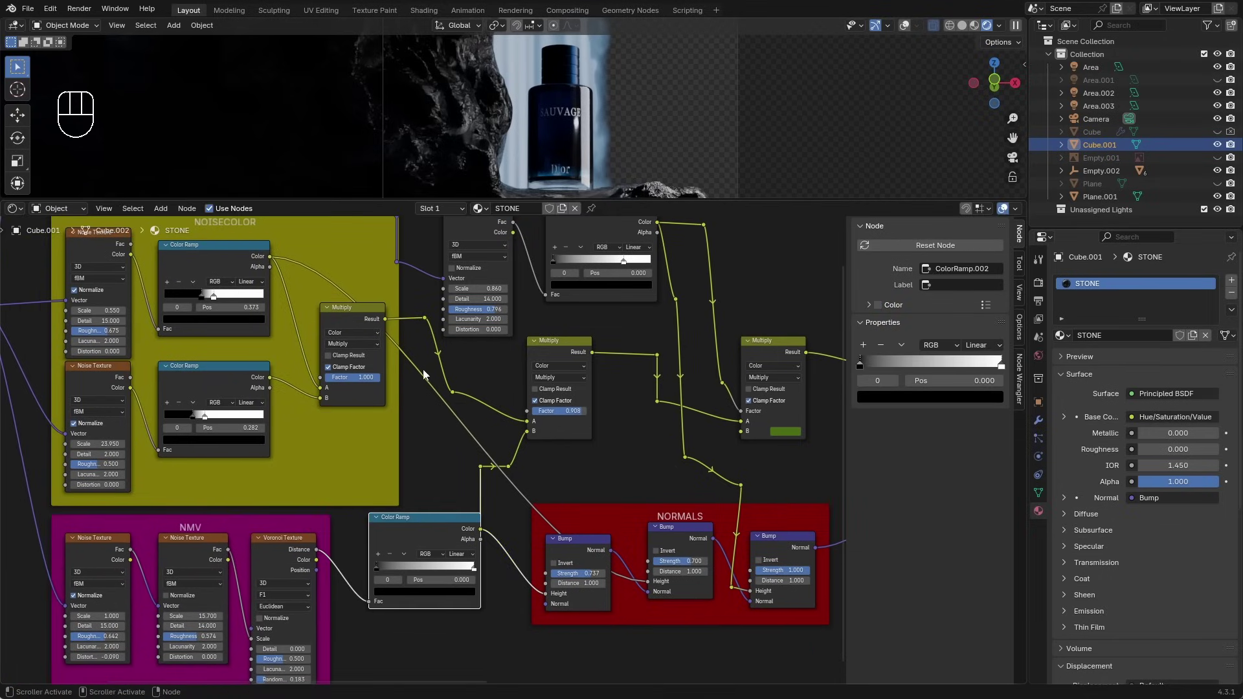
Step: Move the NMV frame's Color Ramp slightly aside and examine how it and the NOISECOLOR Multiply node feed the next Multiply node
{"action": "left_click", "coordinate": [581, 344]}
{"action": "middle_click_drag", "start_coordinate": [461, 405], "coordinate": [454, 417]}
{"action": "left_click_drag", "start_coordinate": [446, 523], "coordinate": [433, 529]}
{"action": "left_click", "coordinate": [346, 334]}
{"action": "left_click", "coordinate": [555, 364]}
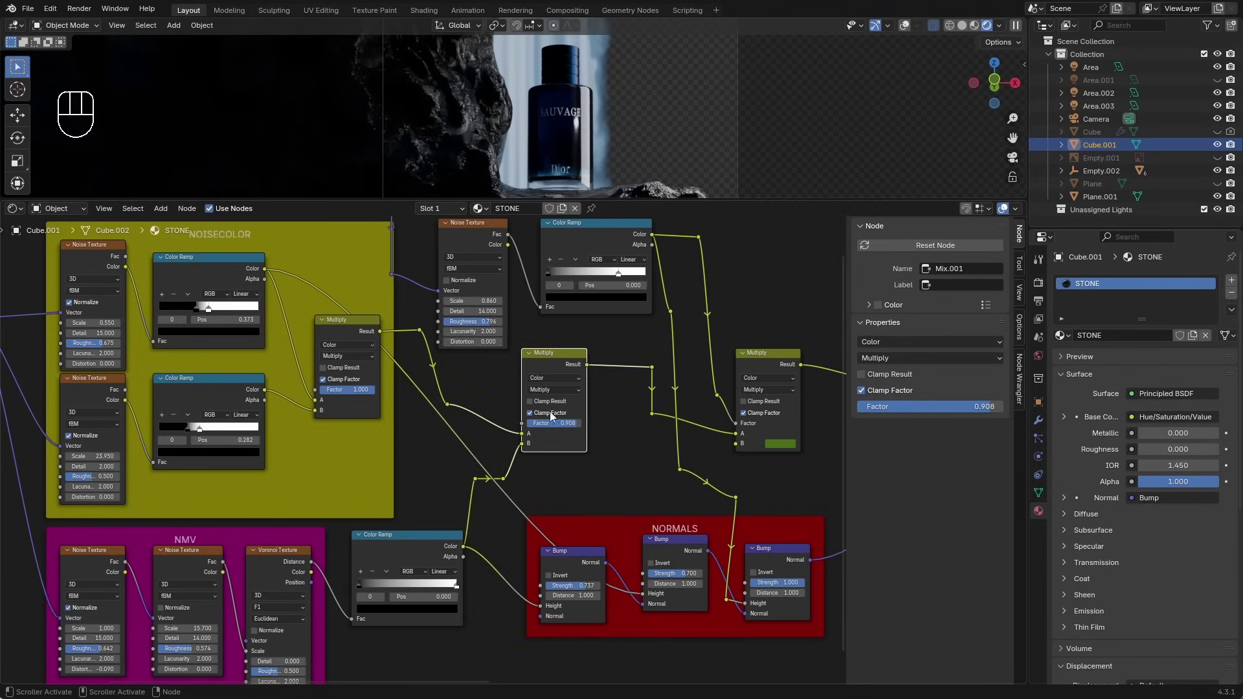
{"action": "left_click", "coordinate": [401, 547]}
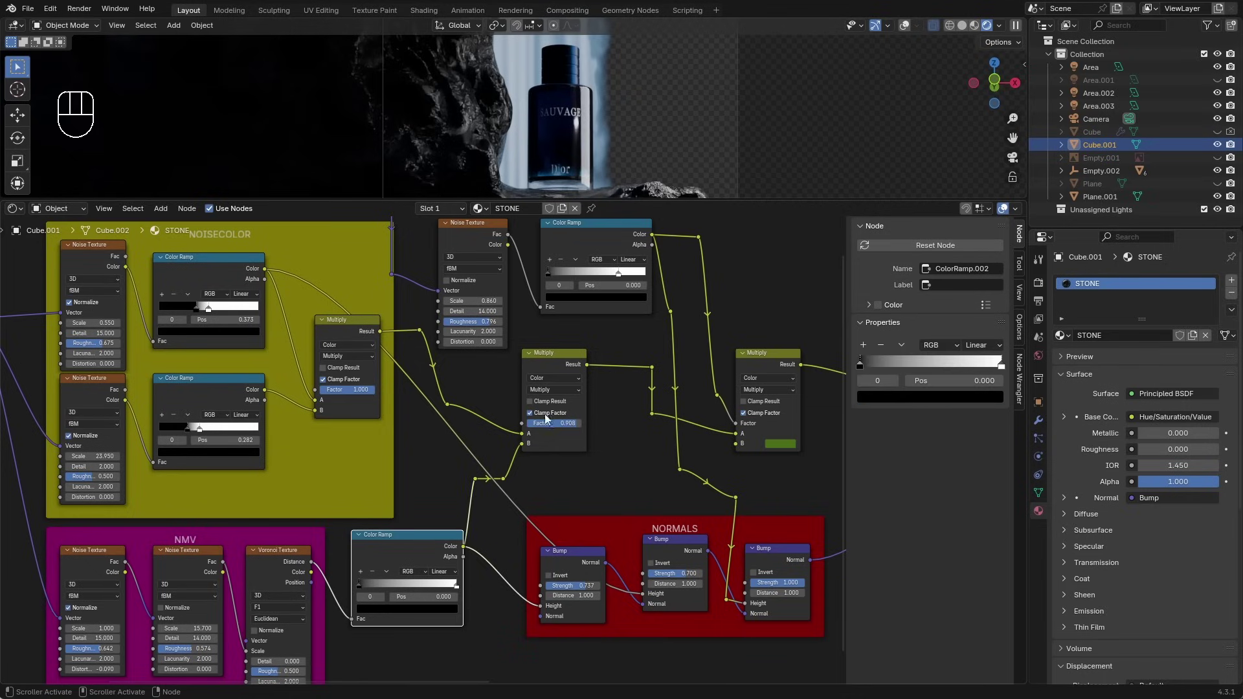
{"action": "middle_click_drag", "start_coordinate": [562, 441], "coordinate": [439, 450]}
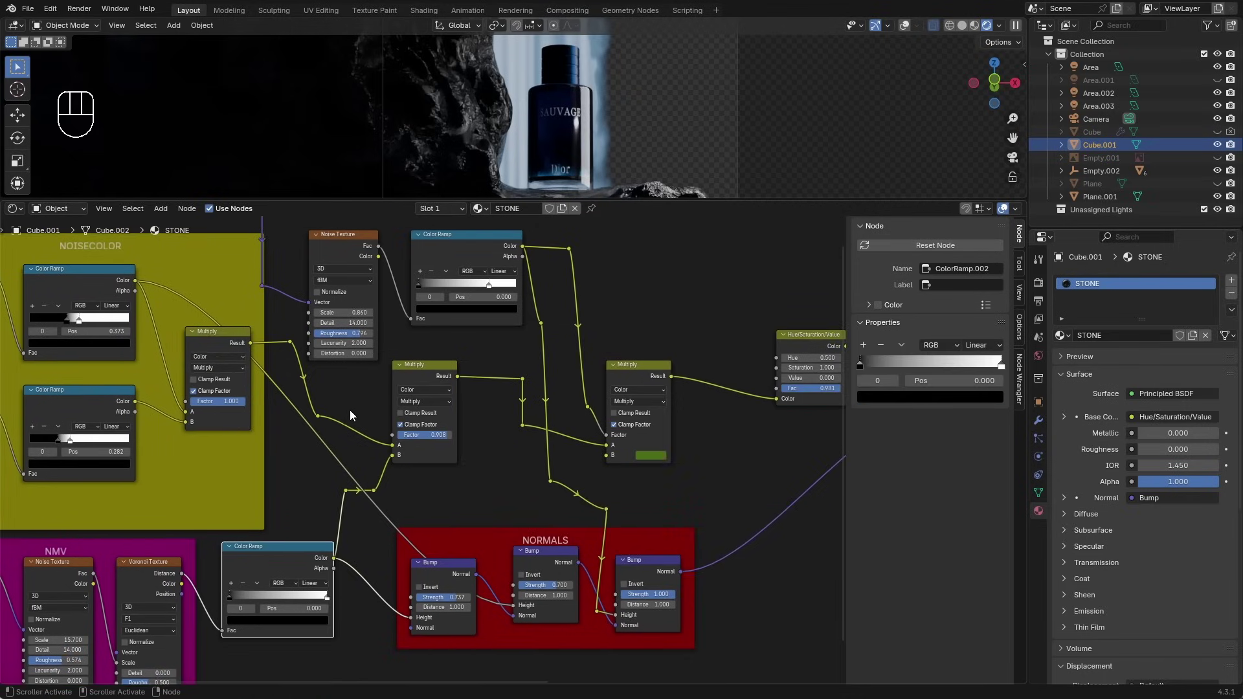
Step: Rearrange the three Bump nodes inside the NORMALS frame to spread them apart and examine which textures feed their heights
{"action": "scroll", "coordinate": [350, 409], "scroll_direction": "down", "scroll_amount": 2}
{"action": "left_click", "coordinate": [426, 551]}
{"action": "left_click_drag", "start_coordinate": [426, 552], "coordinate": [415, 583]}
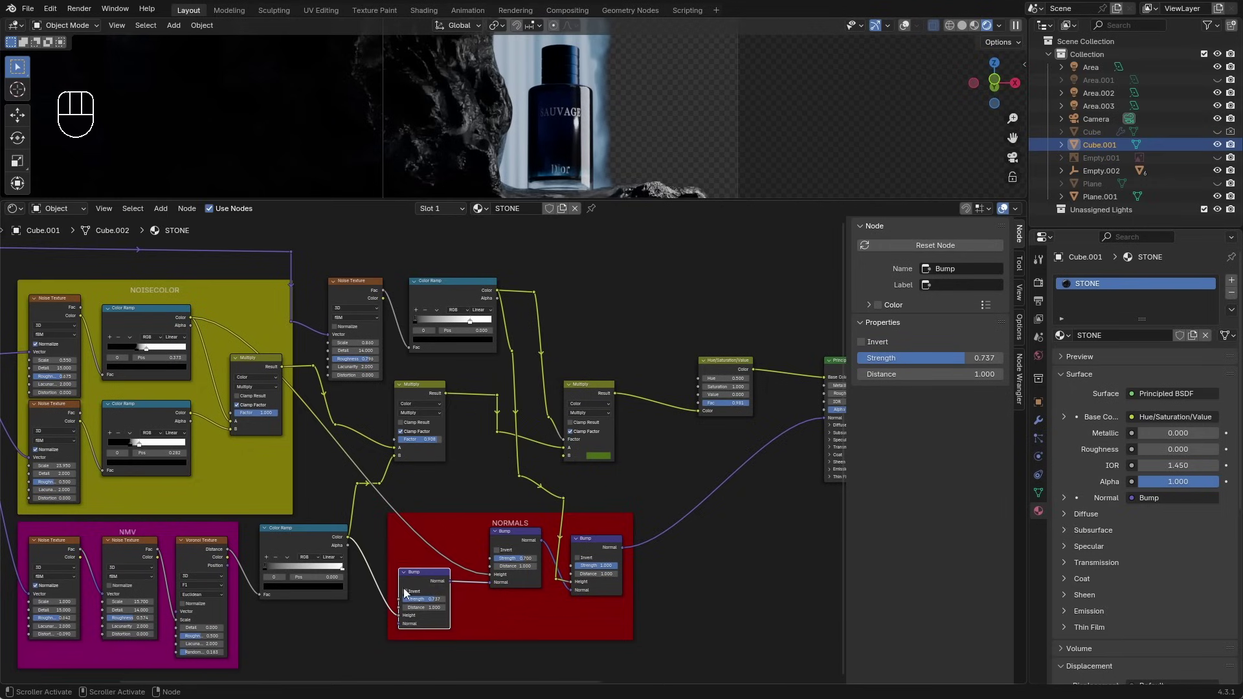
{"action": "left_click", "coordinate": [512, 523]}
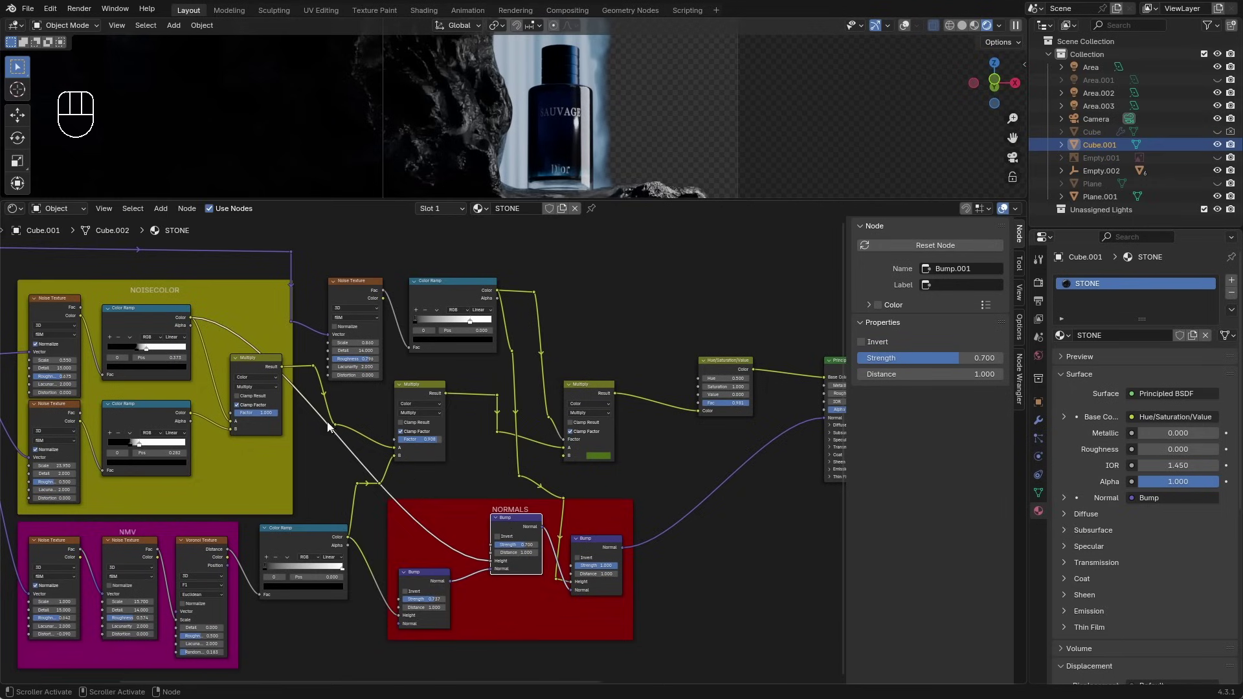
{"action": "left_click_drag", "start_coordinate": [171, 299], "coordinate": [79, 322]}
{"action": "left_click_drag", "start_coordinate": [596, 546], "coordinate": [601, 536]}
Step: Select the moss Noise Texture and Color Ramp, preview the green Multiply node's output on the rock, and restore the Principled BSDF as material output
{"action": "left_click_drag", "start_coordinate": [479, 270], "coordinate": [321, 302]}
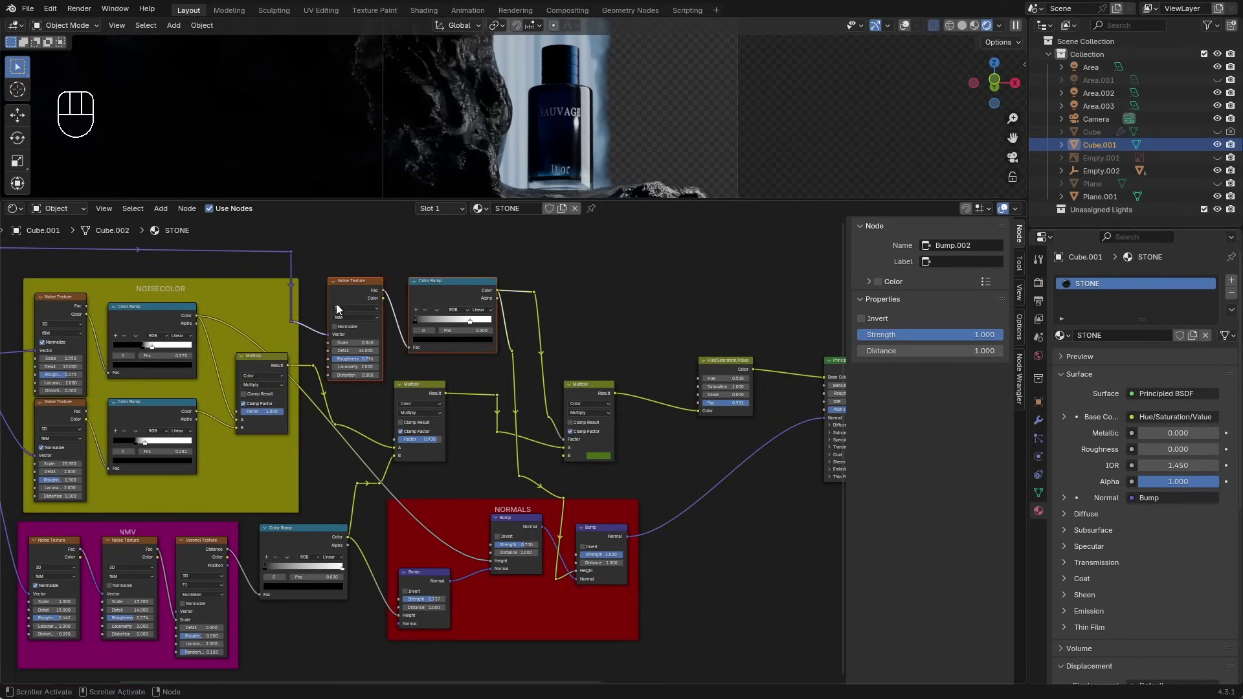
{"action": "scroll", "coordinate": [510, 340], "scroll_direction": "up", "scroll_amount": 2}
{"action": "middle_click_drag", "start_coordinate": [660, 506], "coordinate": [601, 510]}
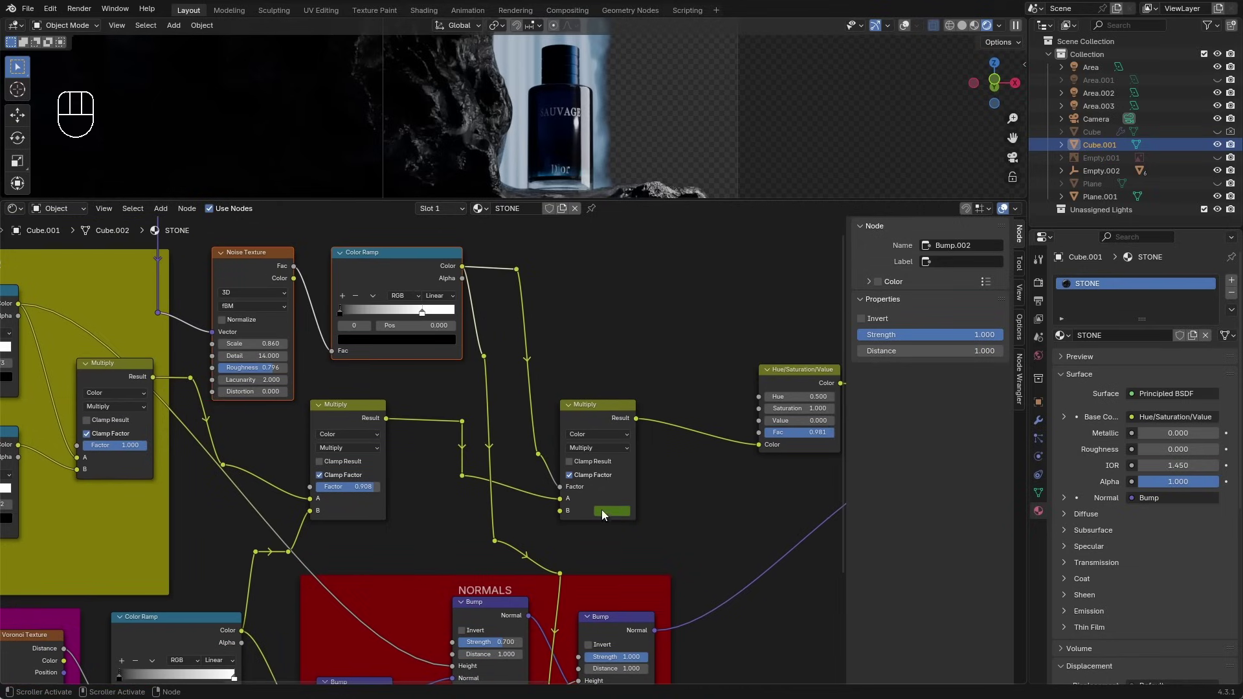
{"action": "left_click", "coordinate": [592, 419], "text": "ctrl+shift"}
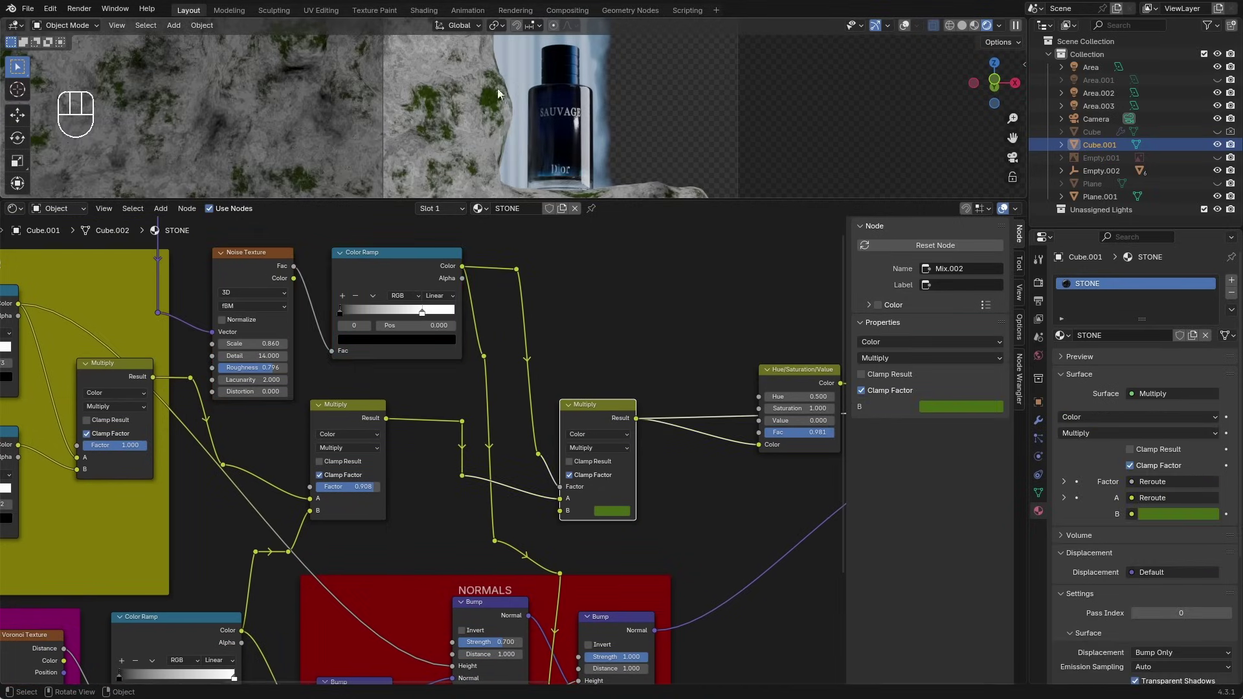
{"action": "middle_click_drag", "start_coordinate": [711, 351], "coordinate": [270, 345]}
{"action": "left_click", "coordinate": [574, 368], "text": "ctrl+shift"}
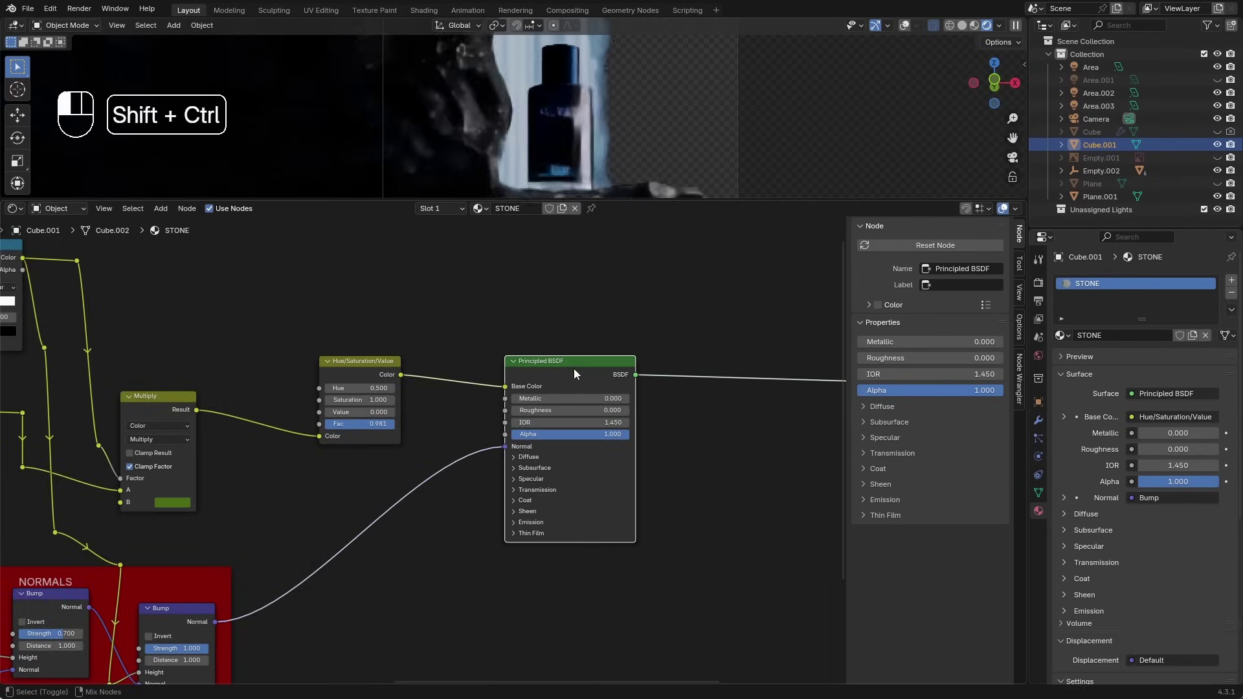
Step: Preview the Multiply node of the NOISECOLOR frame on the rock and examine the resulting pattern up close
{"action": "scroll", "coordinate": [95, 261], "scroll_direction": "down", "scroll_amount": 2}
{"action": "middle_click_drag", "start_coordinate": [95, 260], "coordinate": [684, 339]}
{"action": "scroll", "coordinate": [458, 380], "scroll_direction": "up", "scroll_amount": 2}
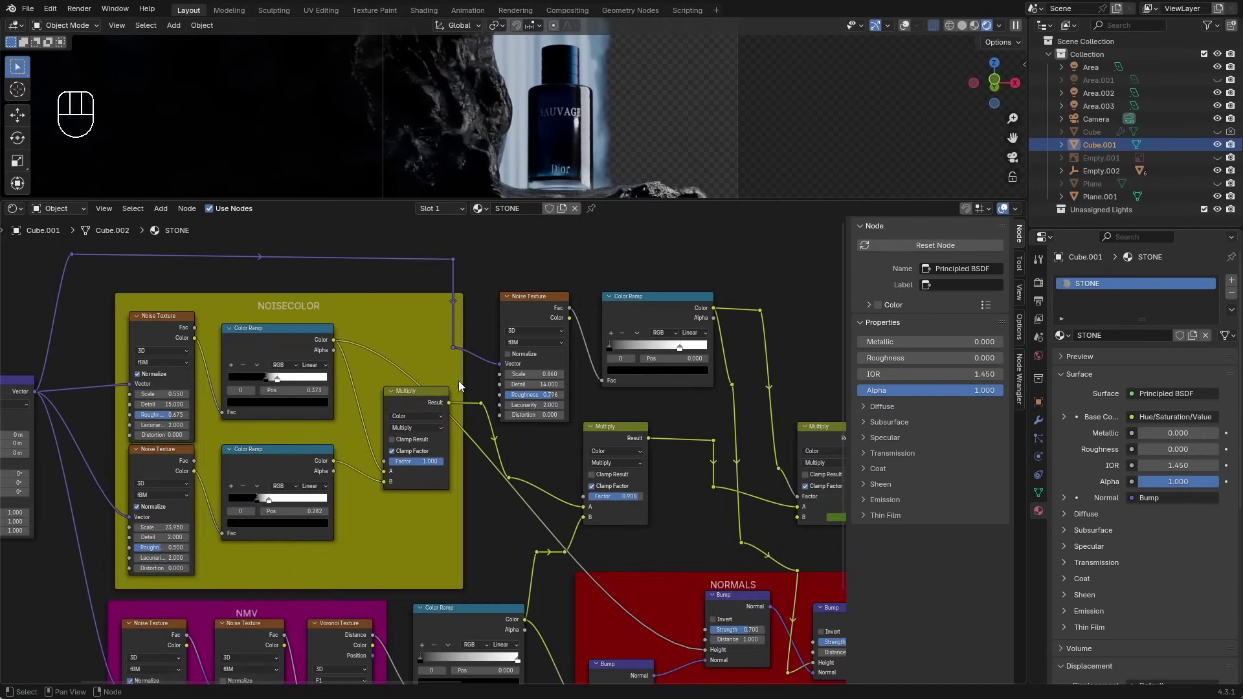
{"action": "left_click", "coordinate": [421, 398], "text": "ctrl+shift"}
{"action": "scroll", "coordinate": [350, 115], "scroll_direction": "up", "scroll_amount": 5}
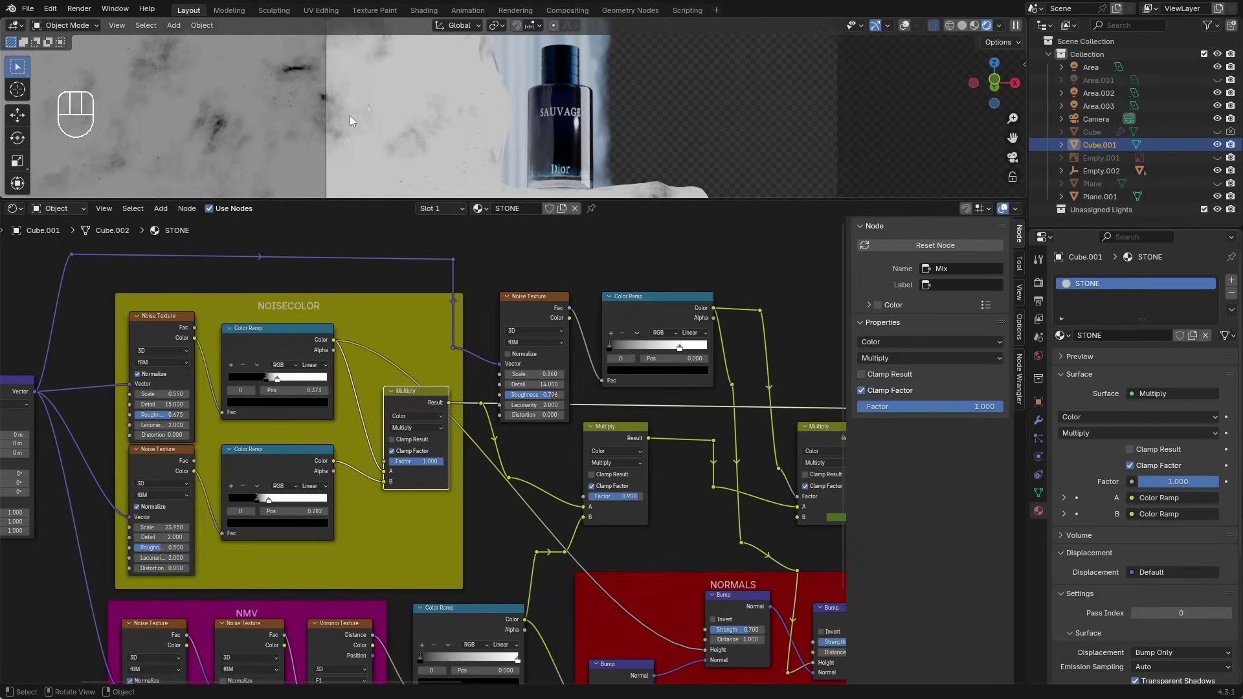
{"action": "middle_click_drag", "start_coordinate": [347, 130], "coordinate": [491, 132], "text": "shift"}
{"action": "scroll", "coordinate": [491, 133], "scroll_direction": "up", "scroll_amount": 4}
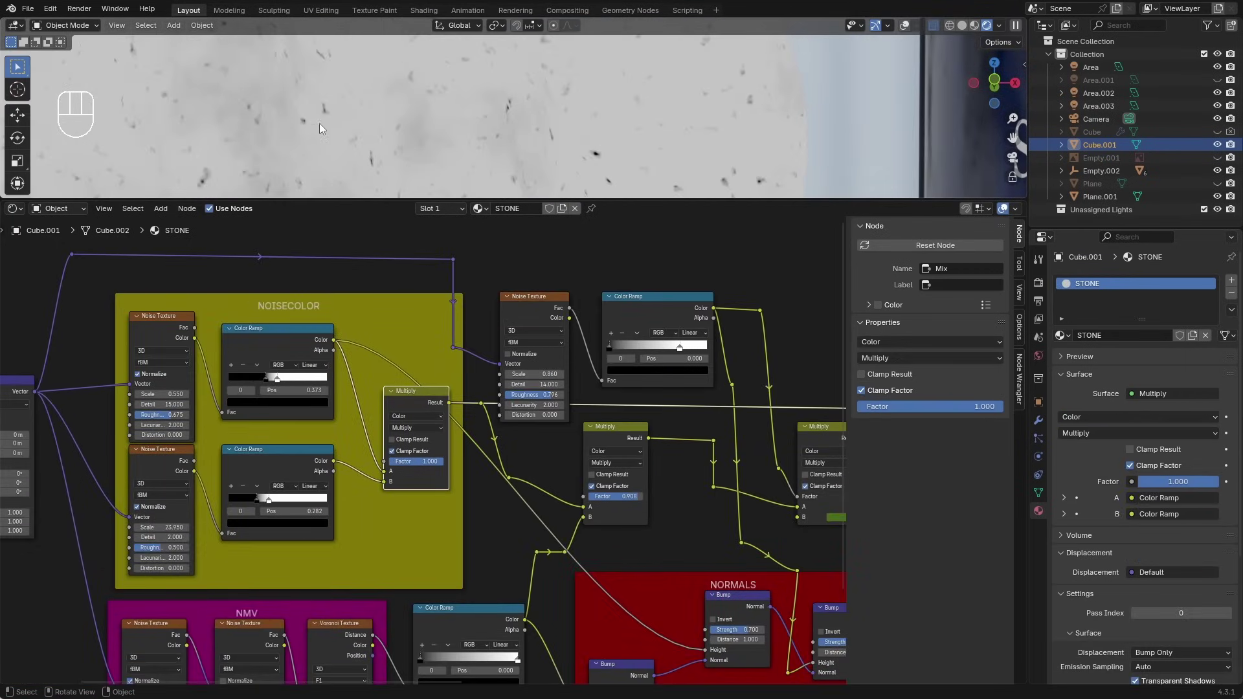
{"action": "scroll", "coordinate": [414, 161], "scroll_direction": "down", "scroll_amount": 3}
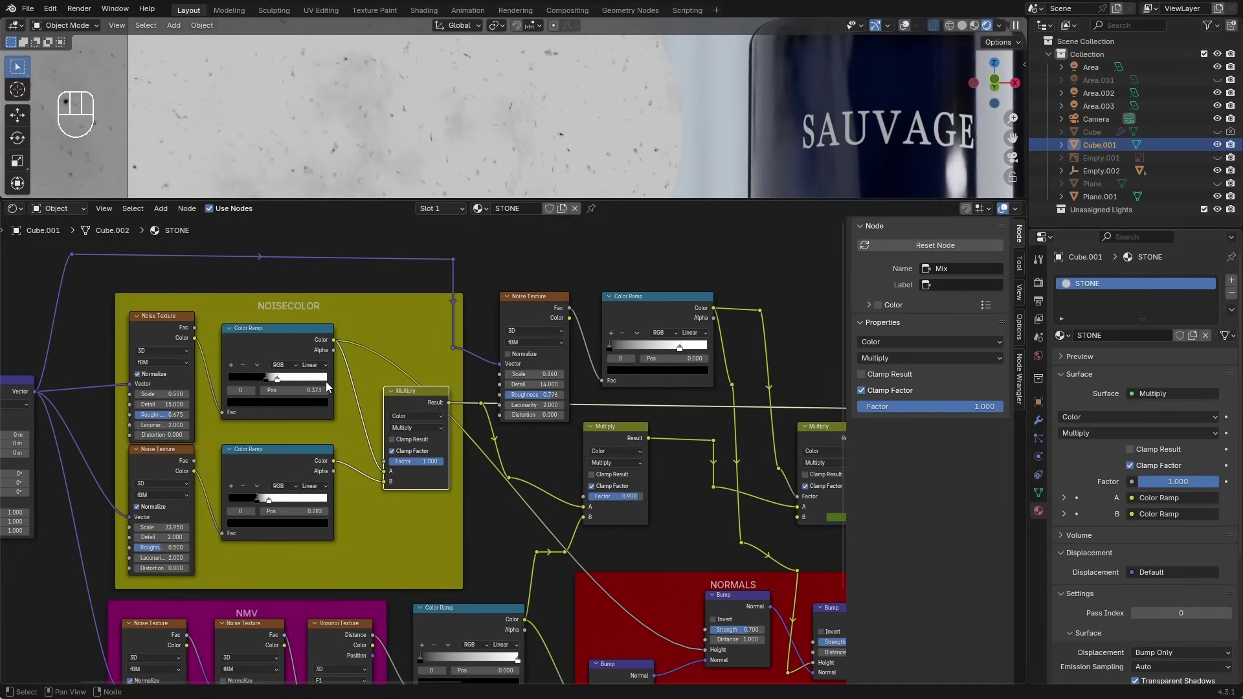
Step: Preview the two NOISECOLOR Color Ramp nodes one after the other, ending on the Multiply node that combines them
{"action": "left_click", "coordinate": [288, 341], "text": "ctrl+shift"}
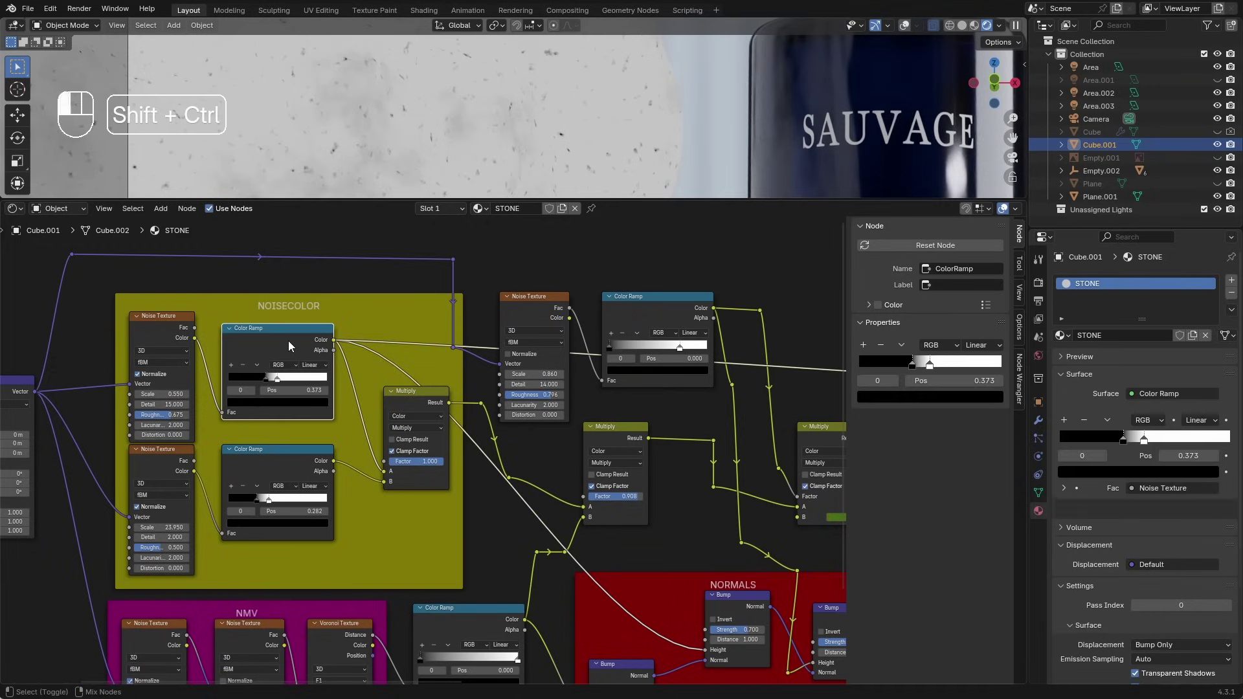
{"action": "left_click", "coordinate": [281, 461], "text": "ctrl+shift"}
{"action": "left_click", "coordinate": [410, 402], "text": "ctrl+shift"}
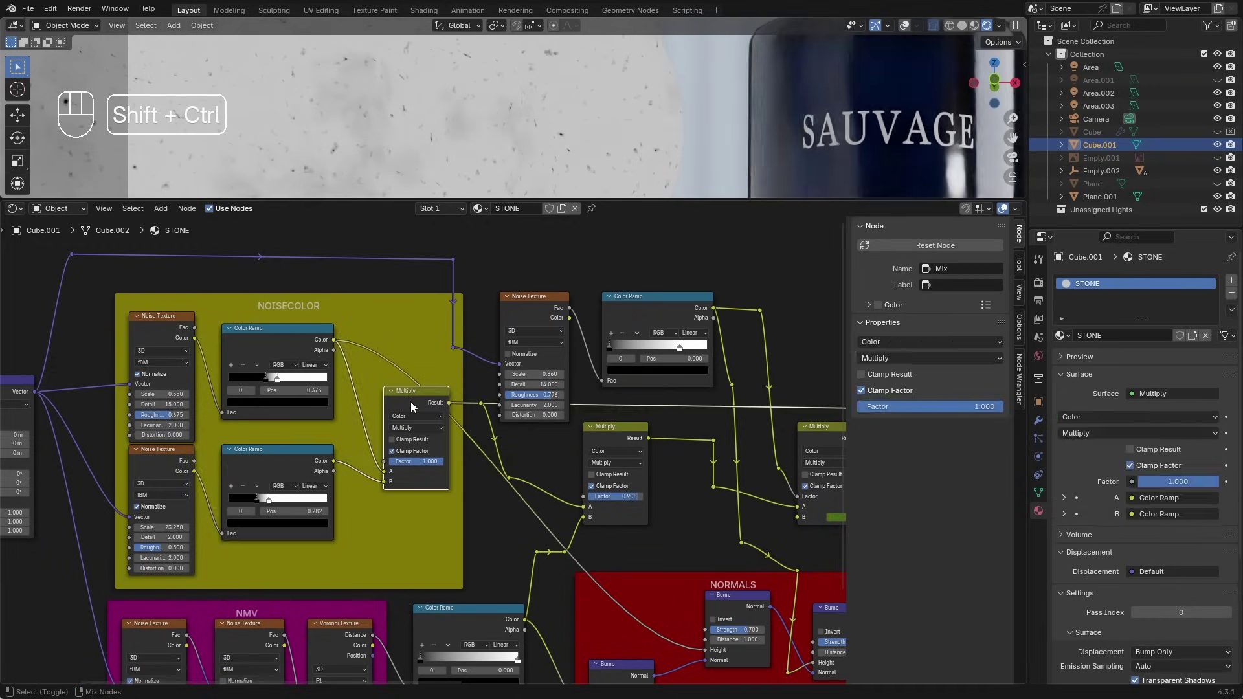
Step: Preview the NMV frame's Voronoi Texture on the rock, followed by the Color Ramp fed by it
{"action": "scroll", "coordinate": [388, 447], "scroll_direction": "down", "scroll_amount": 5, "text": "shift"}
{"action": "left_click", "coordinate": [338, 449], "text": "ctrl+shift"}
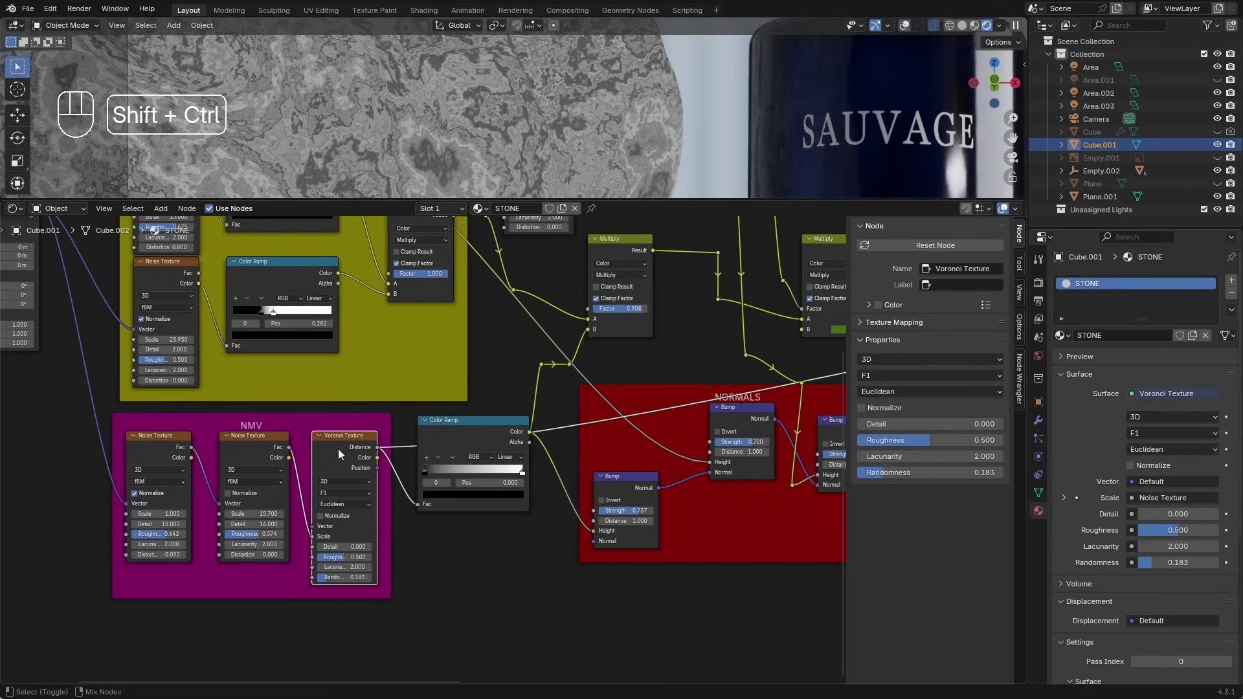
{"action": "scroll", "coordinate": [519, 84], "scroll_direction": "up", "scroll_amount": 3}
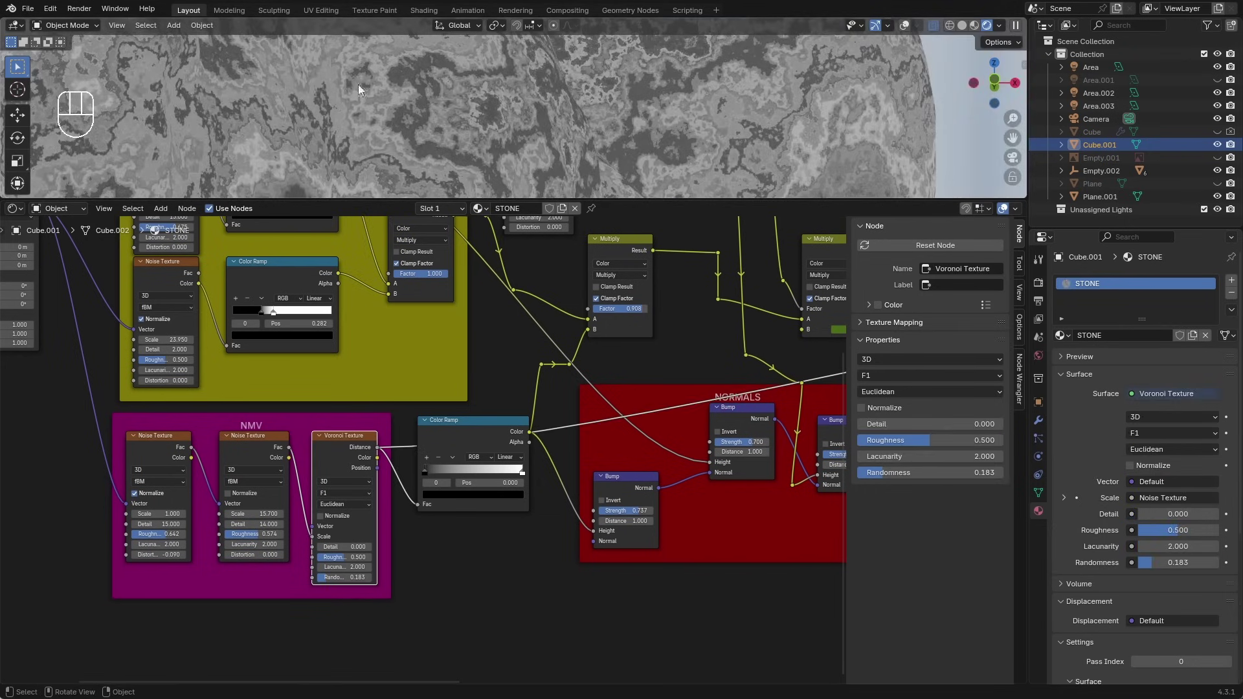
{"action": "scroll", "coordinate": [631, 132], "scroll_direction": "down", "scroll_amount": 3}
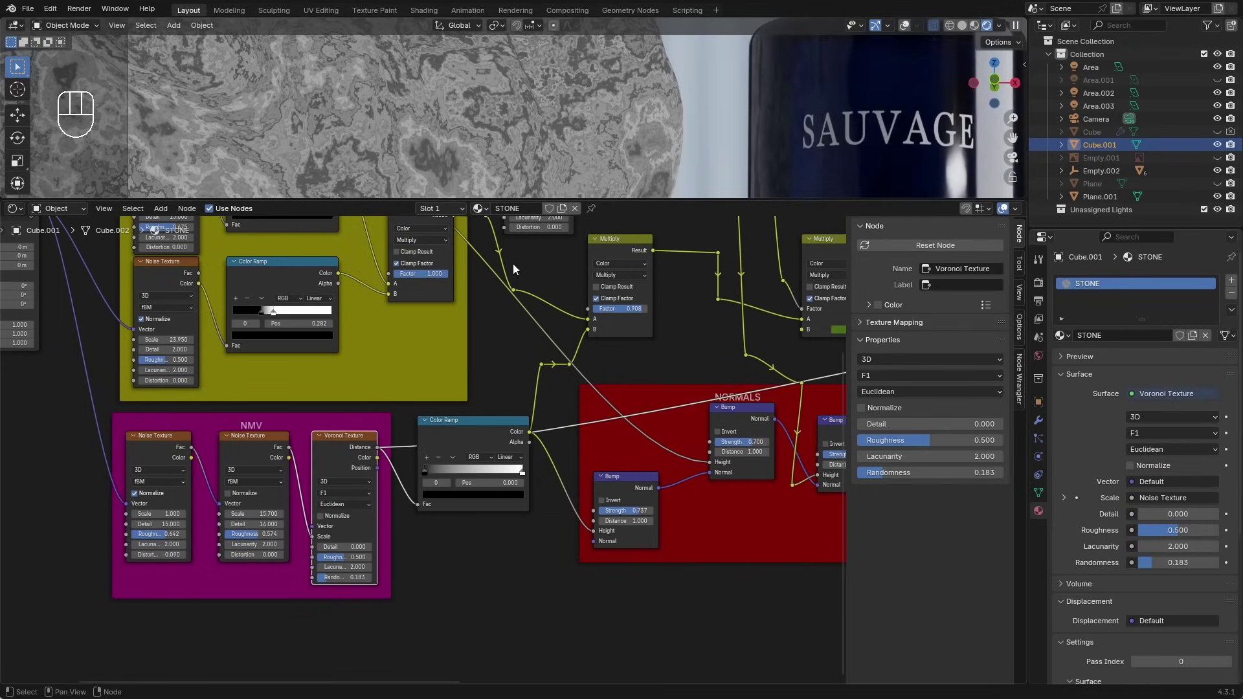
{"action": "left_click", "coordinate": [476, 421], "text": "ctrl+shift"}
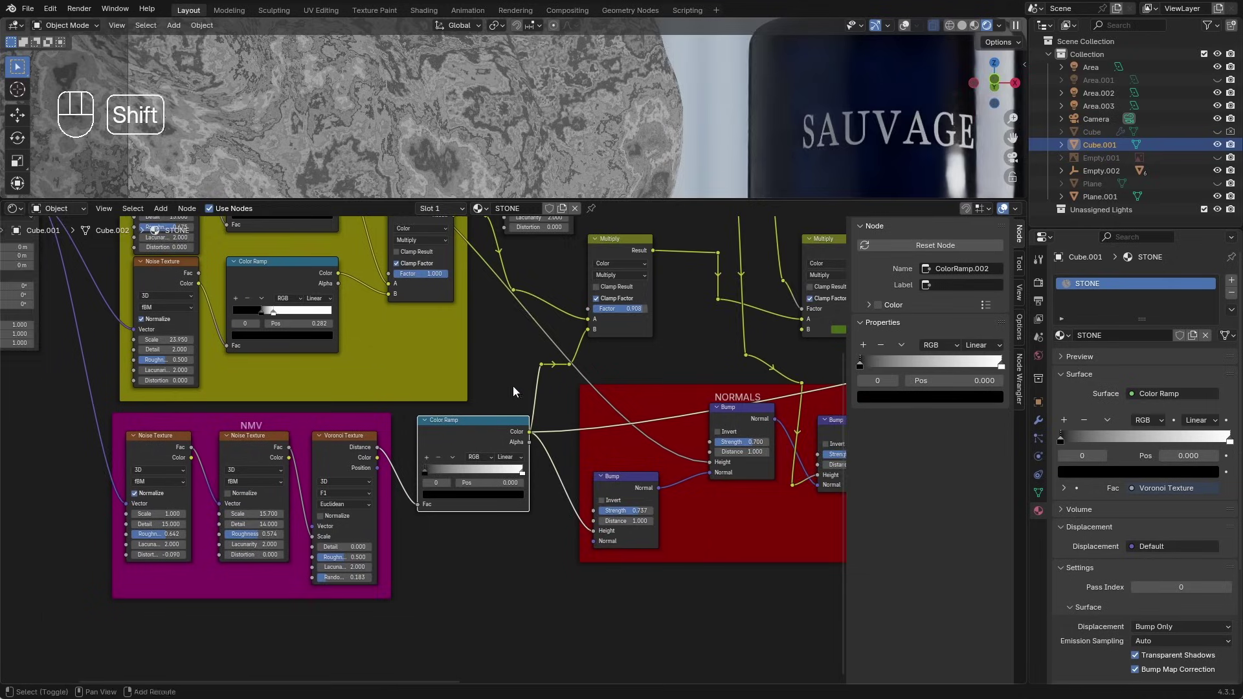
Step: Compare the NOISECOLOR Multiply and the Voronoi Texture with the 0.908-factor Multiply node that mixes both branches
{"action": "middle_click_drag", "start_coordinate": [513, 386], "coordinate": [402, 543]}
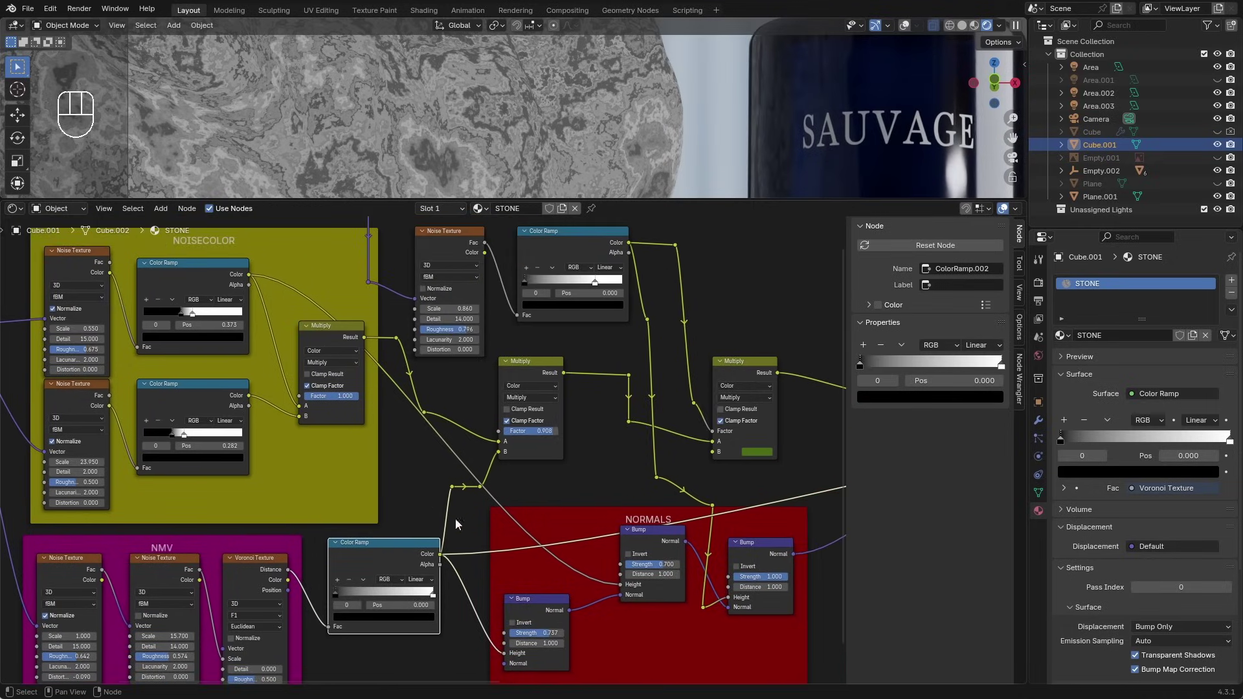
{"action": "middle_click_drag", "start_coordinate": [463, 491], "coordinate": [448, 533]}
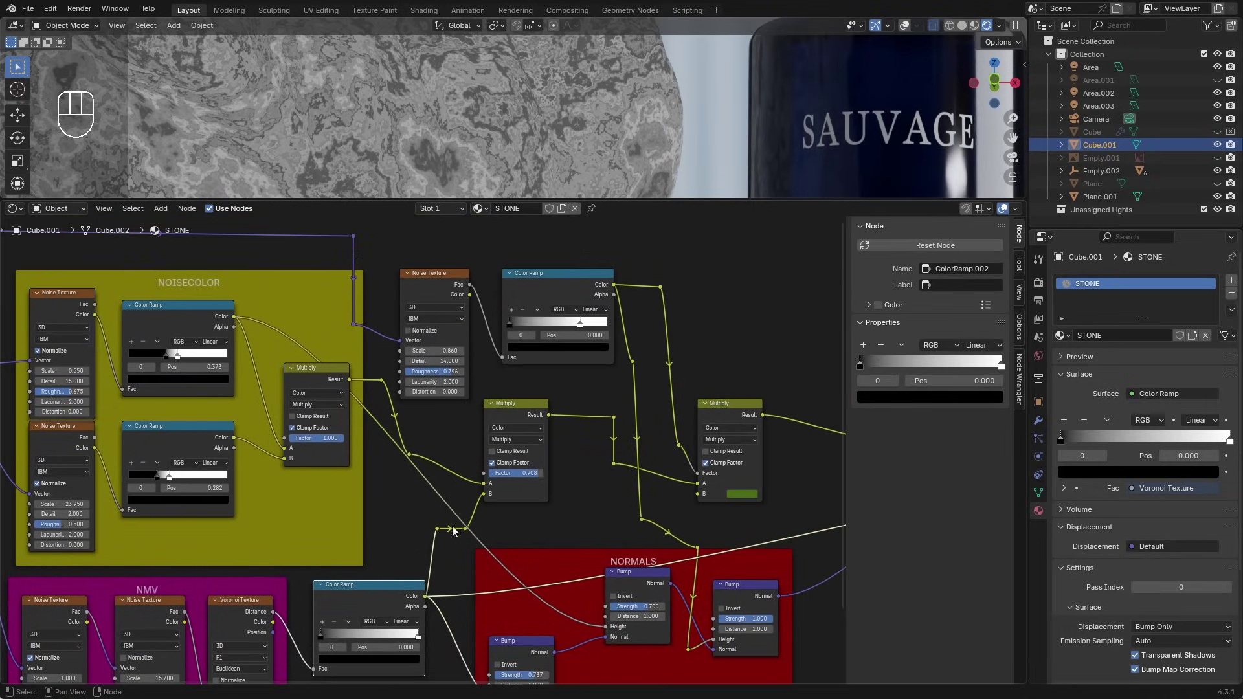
{"action": "left_click", "coordinate": [518, 413], "text": "ctrl+shift"}
{"action": "left_click", "coordinate": [347, 402], "text": "ctrl+shift"}
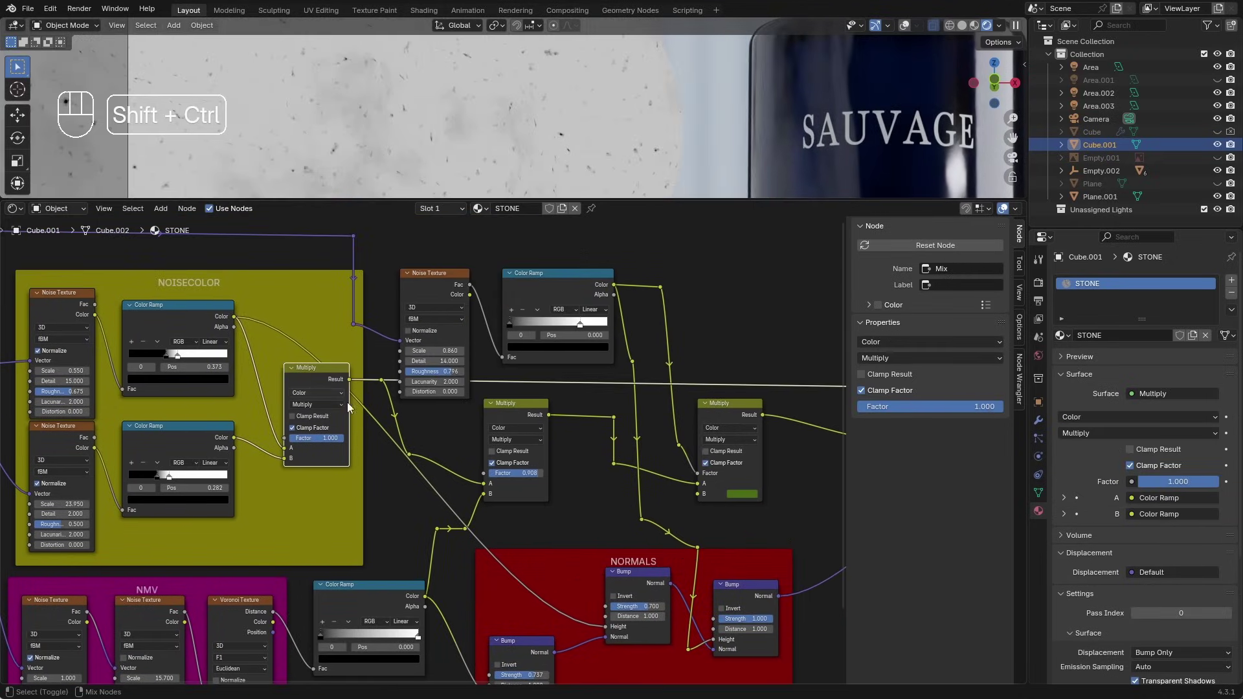
{"action": "left_click", "coordinate": [264, 617], "text": "ctrl+shift"}
{"action": "left_click", "coordinate": [510, 414], "text": "ctrl+shift"}
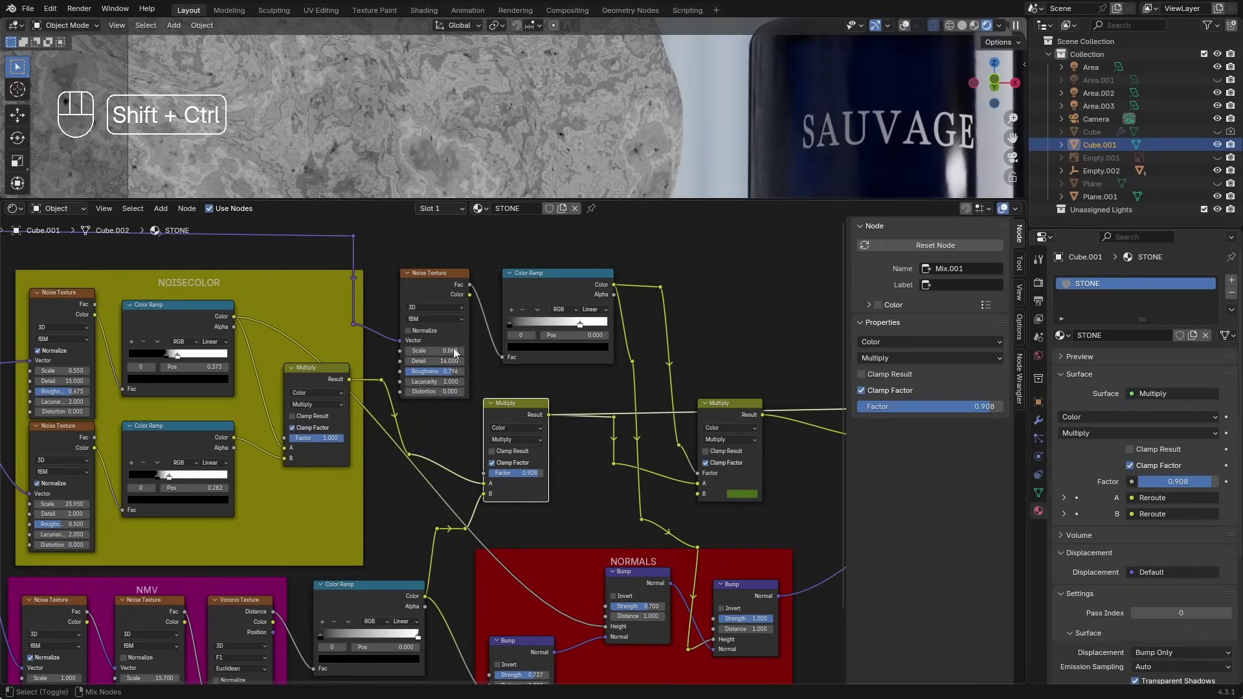
Step: Preview the three chained Bump nodes of the NORMALS frame on the rock, from the first to the last
{"action": "middle_click_drag", "start_coordinate": [515, 343], "coordinate": [296, 321]}
{"action": "middle_click_drag", "start_coordinate": [356, 432], "coordinate": [363, 349]}
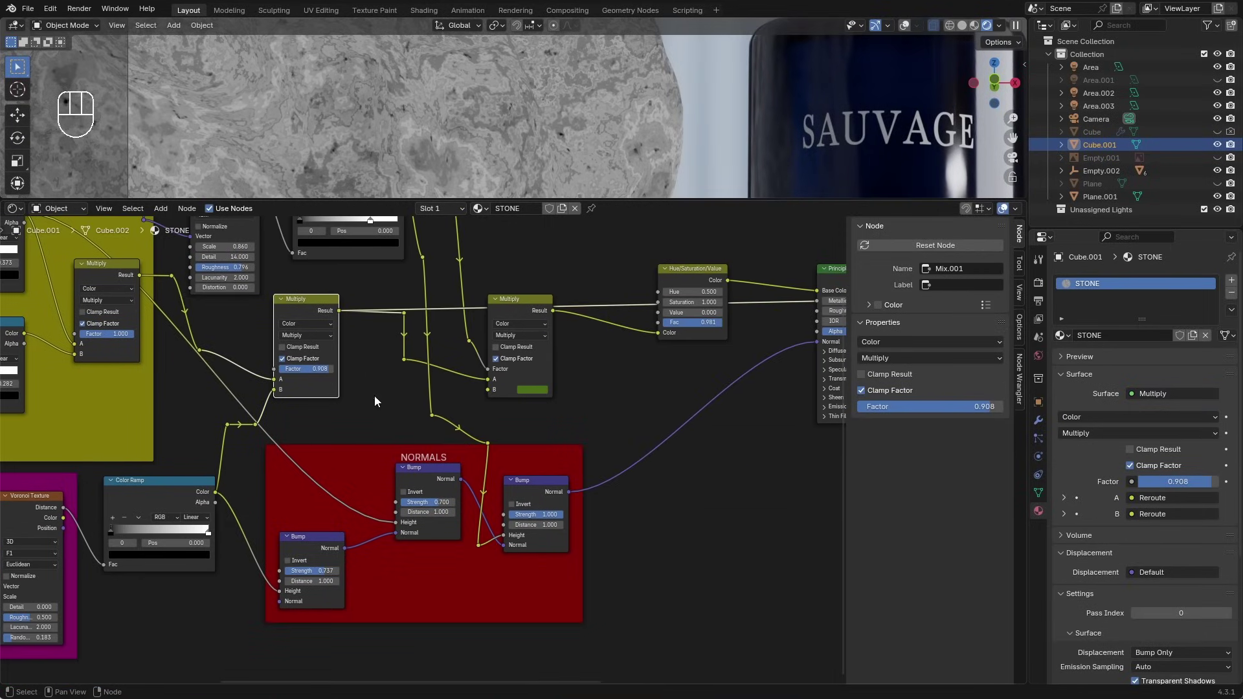
{"action": "left_click", "coordinate": [317, 548], "text": "ctrl+shift"}
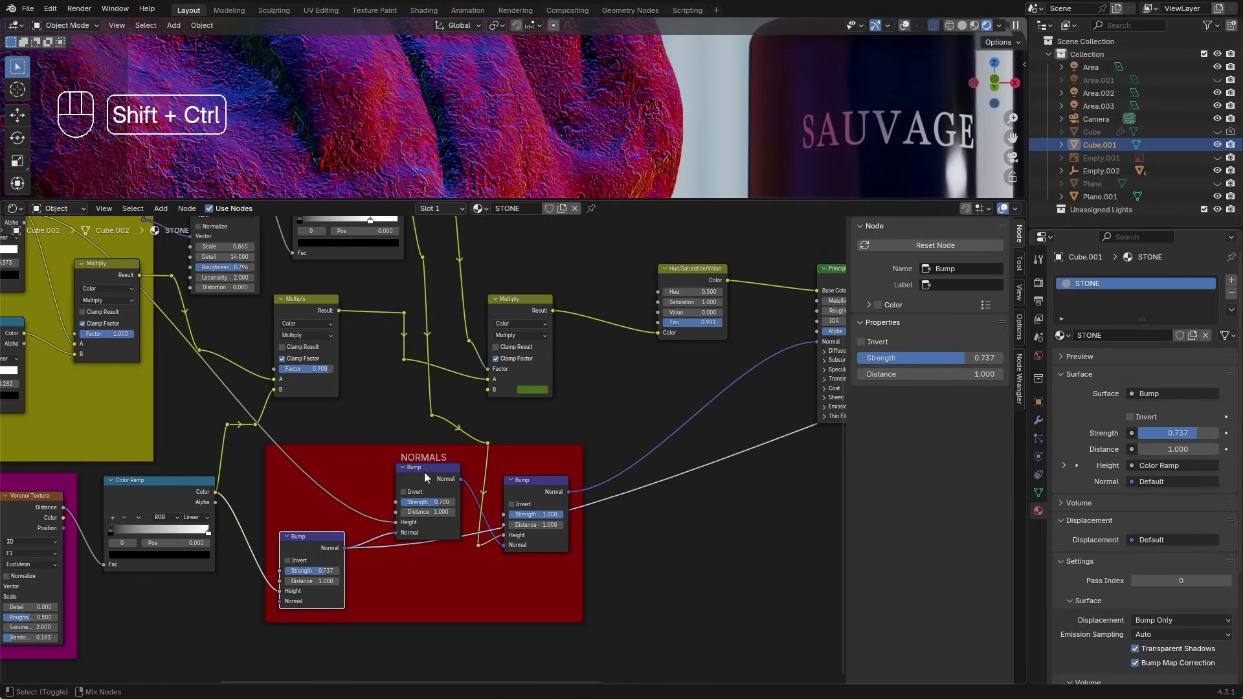
{"action": "left_click", "coordinate": [425, 472], "text": "ctrl+shift"}
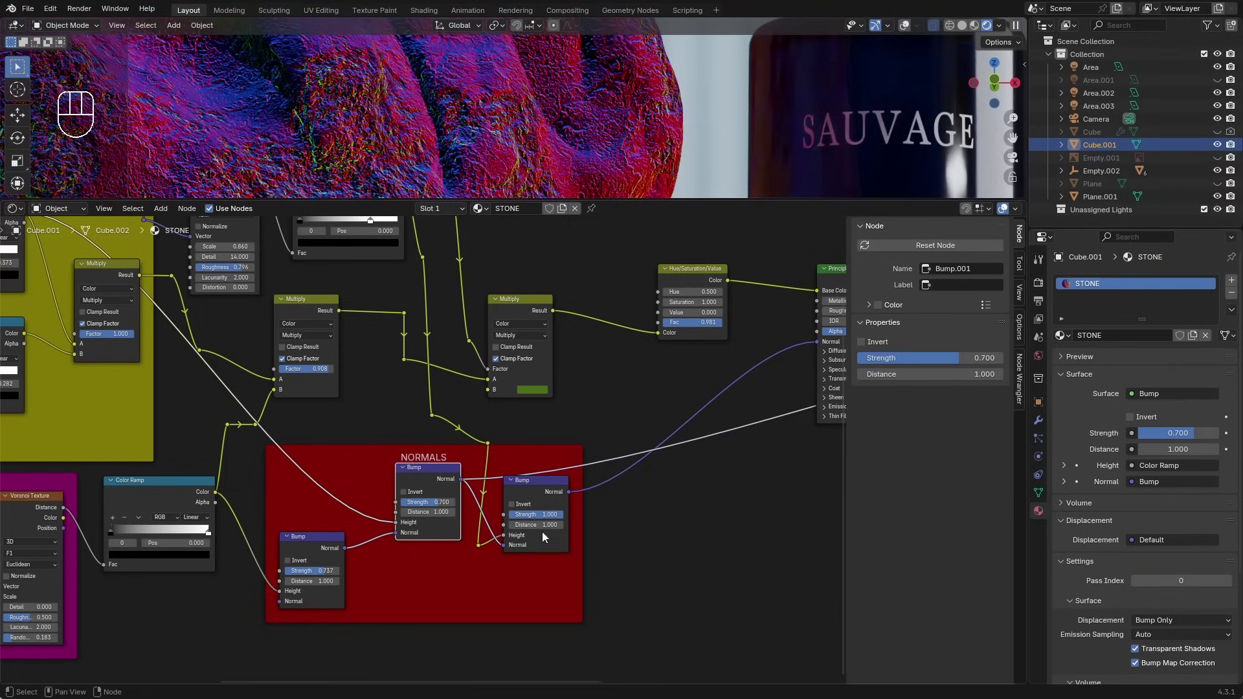
{"action": "left_click", "coordinate": [544, 484], "text": "ctrl+shift"}
Step: Preview the Color Ramp of the separate, unframed Noise Texture and examine its settings and its links to the other nodes
{"action": "middle_click_drag", "start_coordinate": [554, 422], "coordinate": [519, 578]}
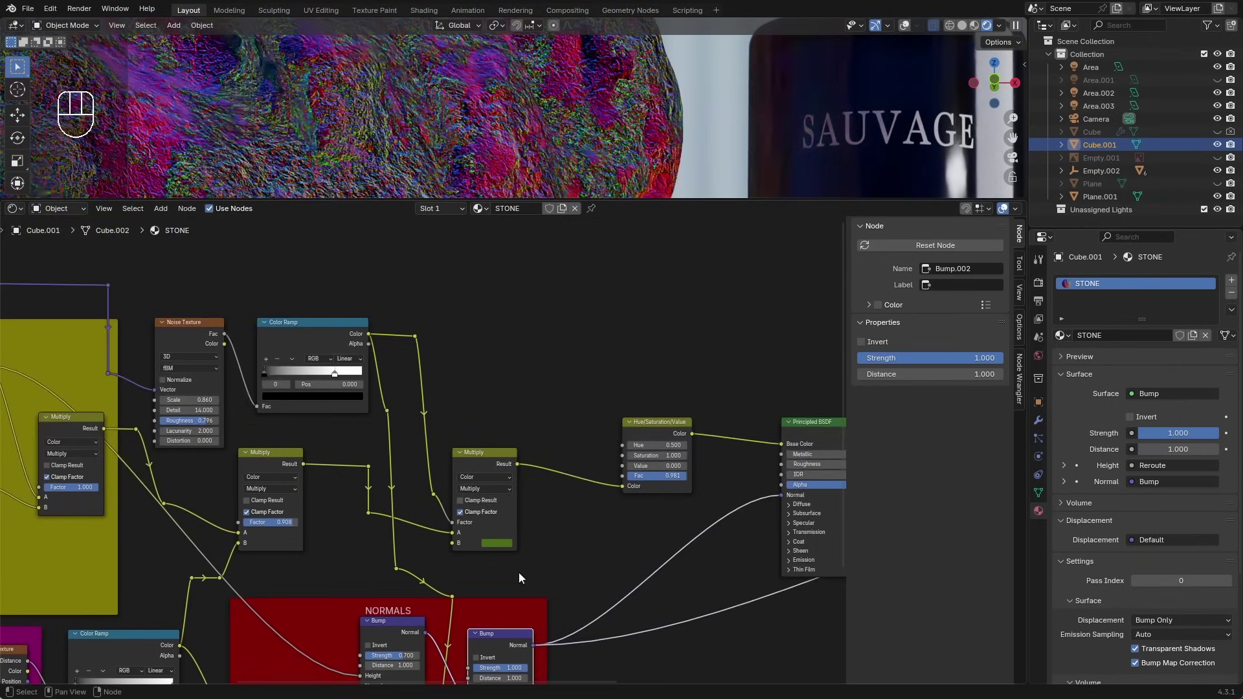
{"action": "scroll", "coordinate": [389, 429], "scroll_direction": "up", "scroll_amount": 2}
{"action": "left_click", "coordinate": [325, 332], "text": "ctrl+shift"}
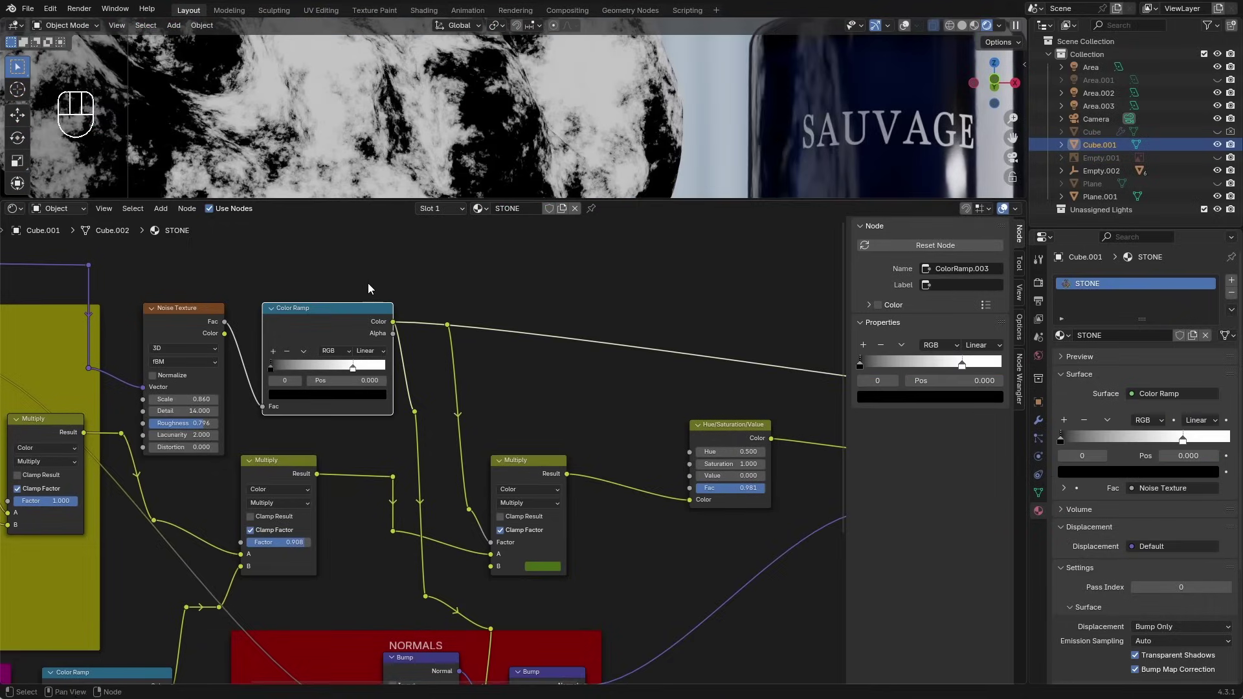
{"action": "scroll", "coordinate": [215, 398], "scroll_direction": "up", "scroll_amount": 2}
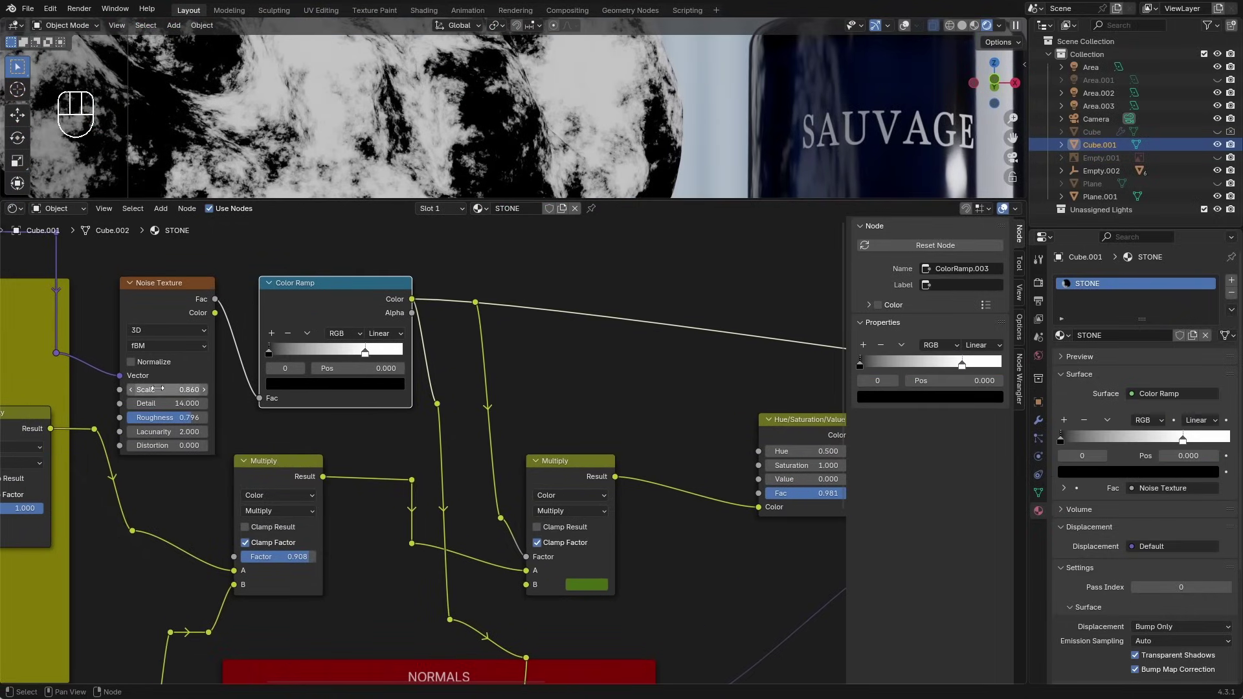
{"action": "middle_click_drag", "start_coordinate": [182, 380], "coordinate": [534, 445]}
{"action": "middle_click_drag", "start_coordinate": [658, 462], "coordinate": [286, 429]}
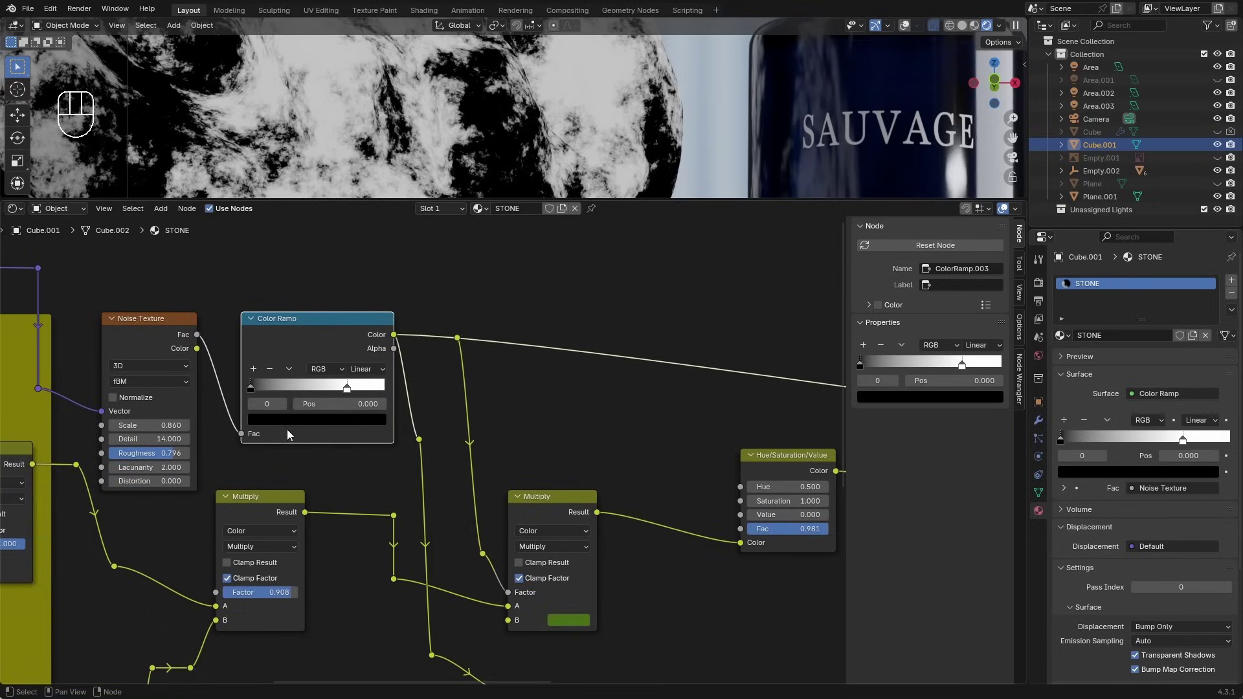
{"action": "middle_click_drag", "start_coordinate": [438, 482], "coordinate": [418, 426]}
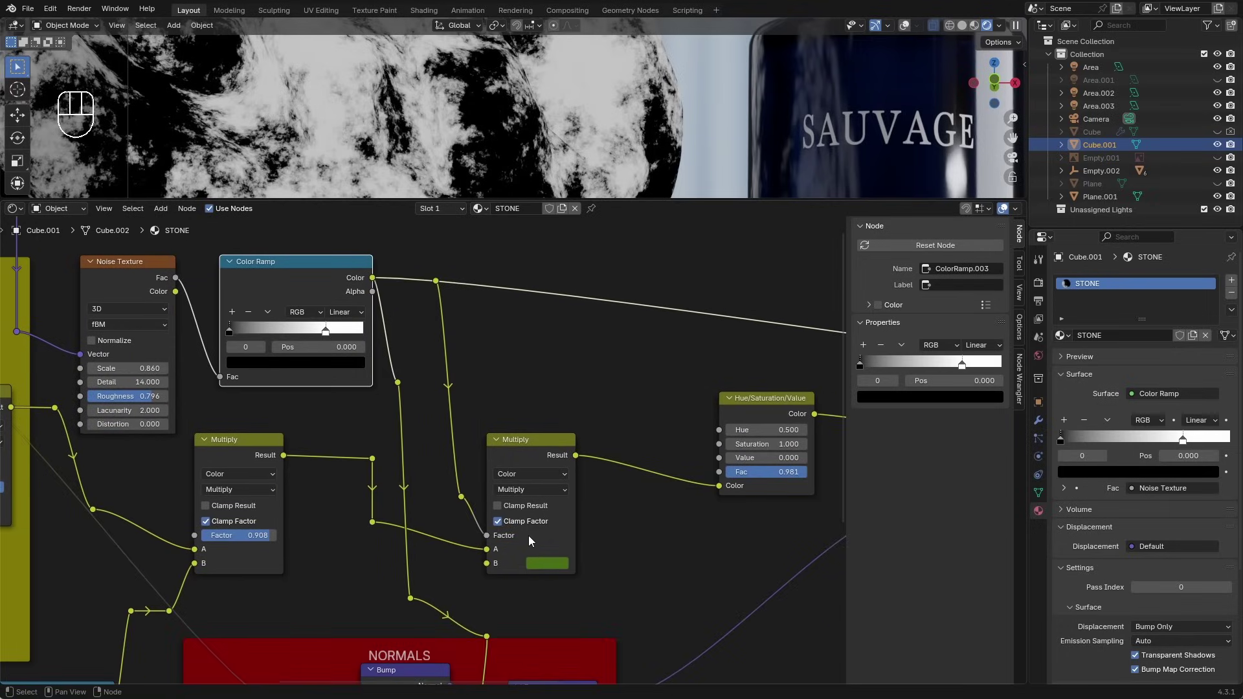
Step: Compare the green-tinted Multiply node with its Color Ramp mask, and preview the Hue/Saturation/Value node that follows it
{"action": "left_click", "coordinate": [541, 450], "text": "ctrl+shift"}
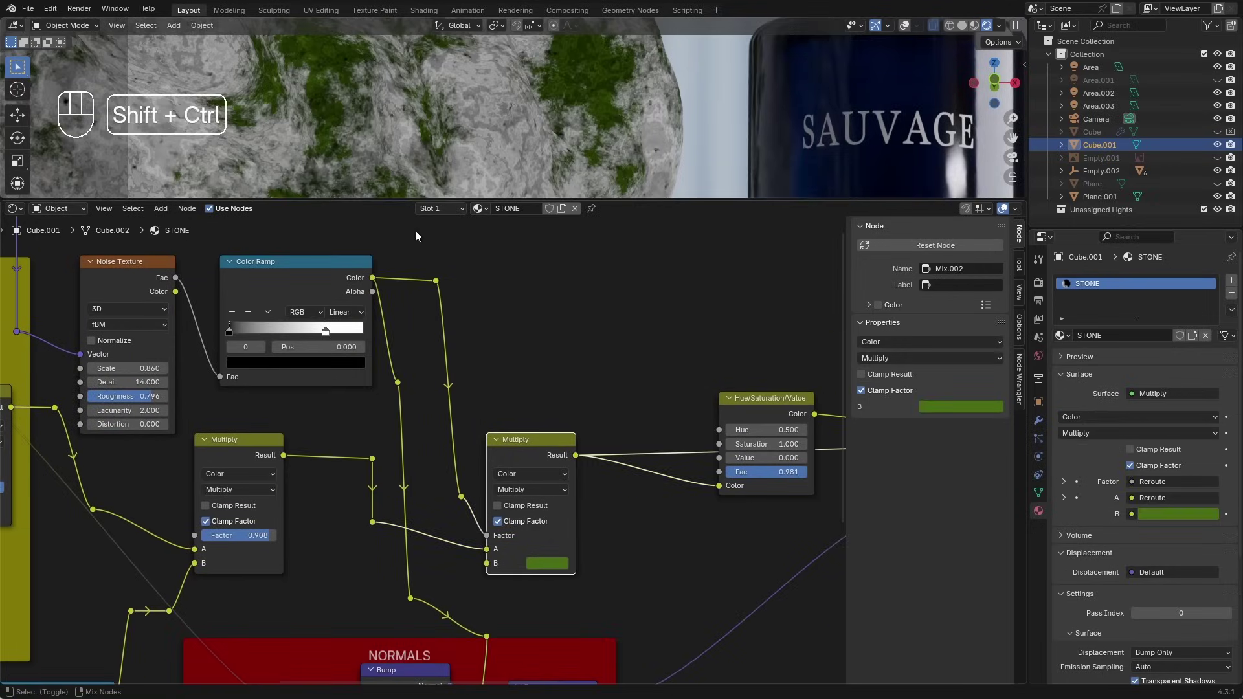
{"action": "left_click", "coordinate": [325, 275], "text": "ctrl+shift"}
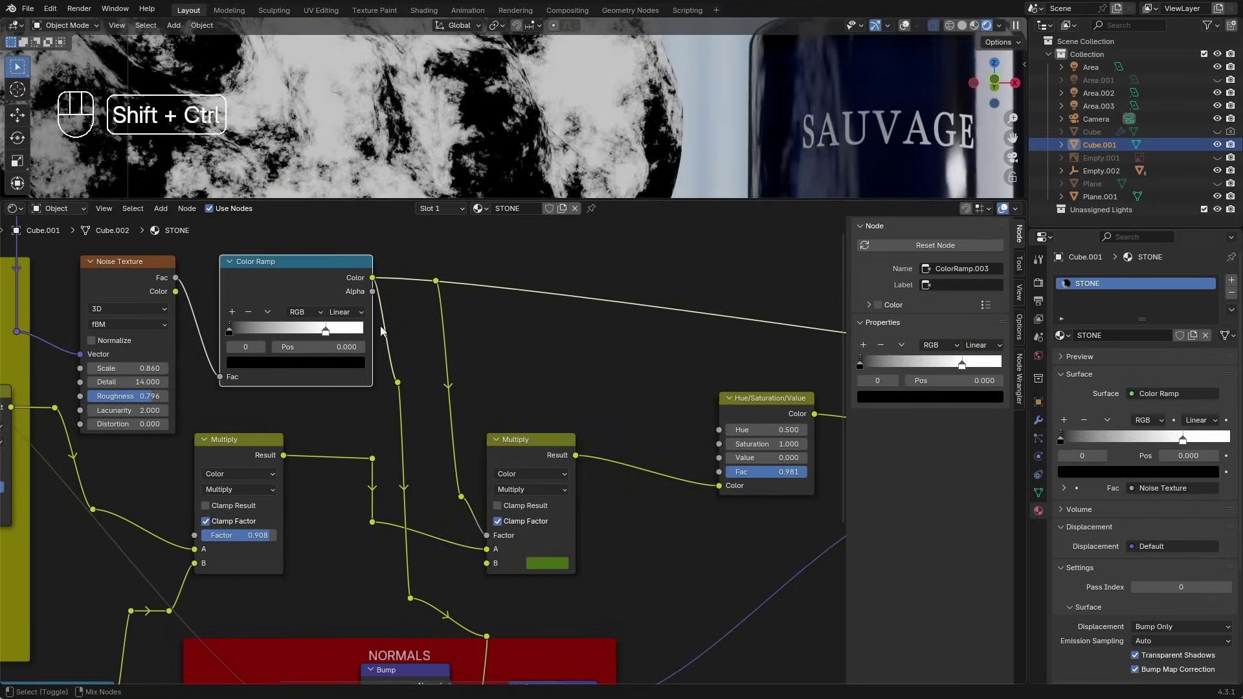
{"action": "left_click", "coordinate": [544, 449], "text": "ctrl+shift"}
{"action": "middle_click_drag", "start_coordinate": [607, 509], "coordinate": [470, 523]}
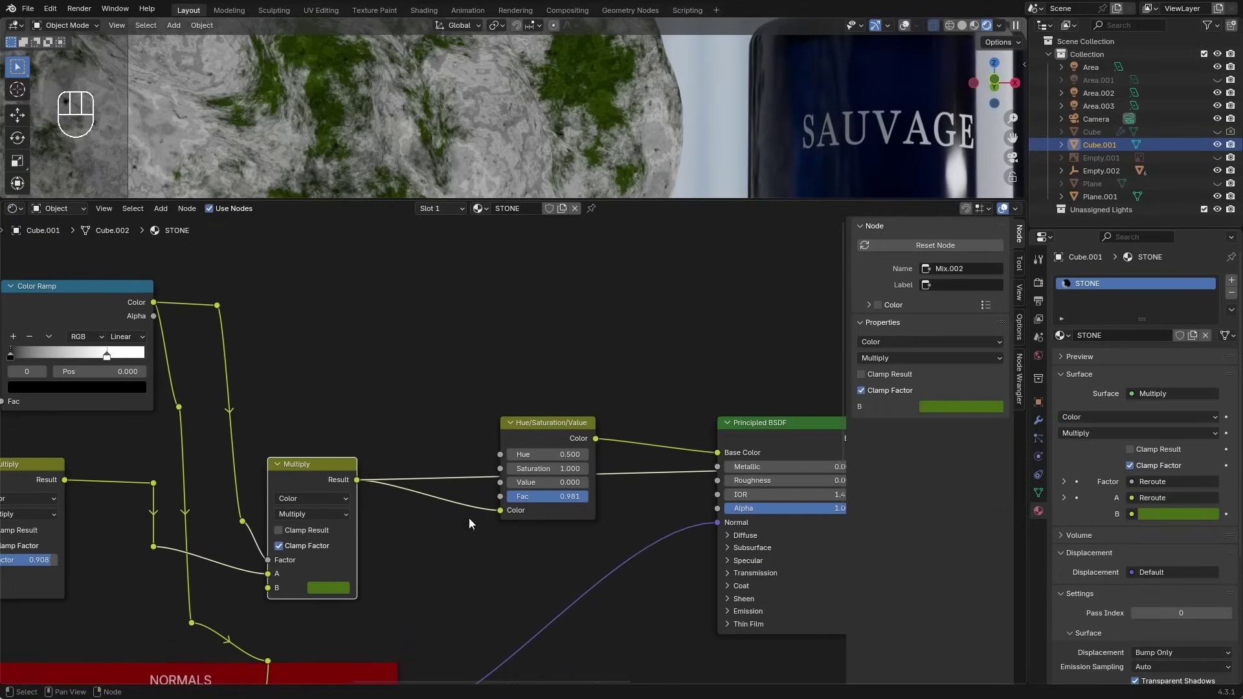
{"action": "left_click", "coordinate": [529, 423], "text": "ctrl+shift"}
{"action": "scroll", "coordinate": [614, 478], "scroll_direction": "up", "scroll_amount": 1}
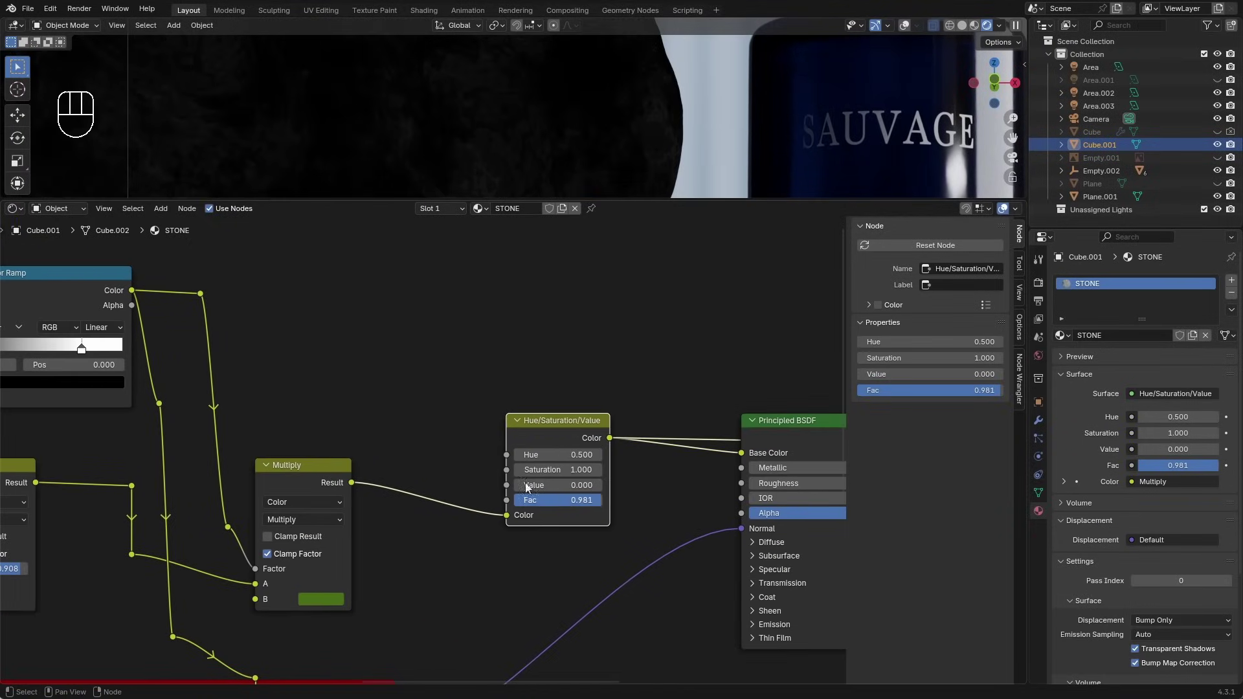
Step: Reconnect the Principled BSDF of the STONE material to the material output and save the file
{"action": "scroll", "coordinate": [498, 171], "scroll_direction": "down", "scroll_amount": 4}
{"action": "middle_click_drag", "start_coordinate": [698, 379], "coordinate": [404, 356]}
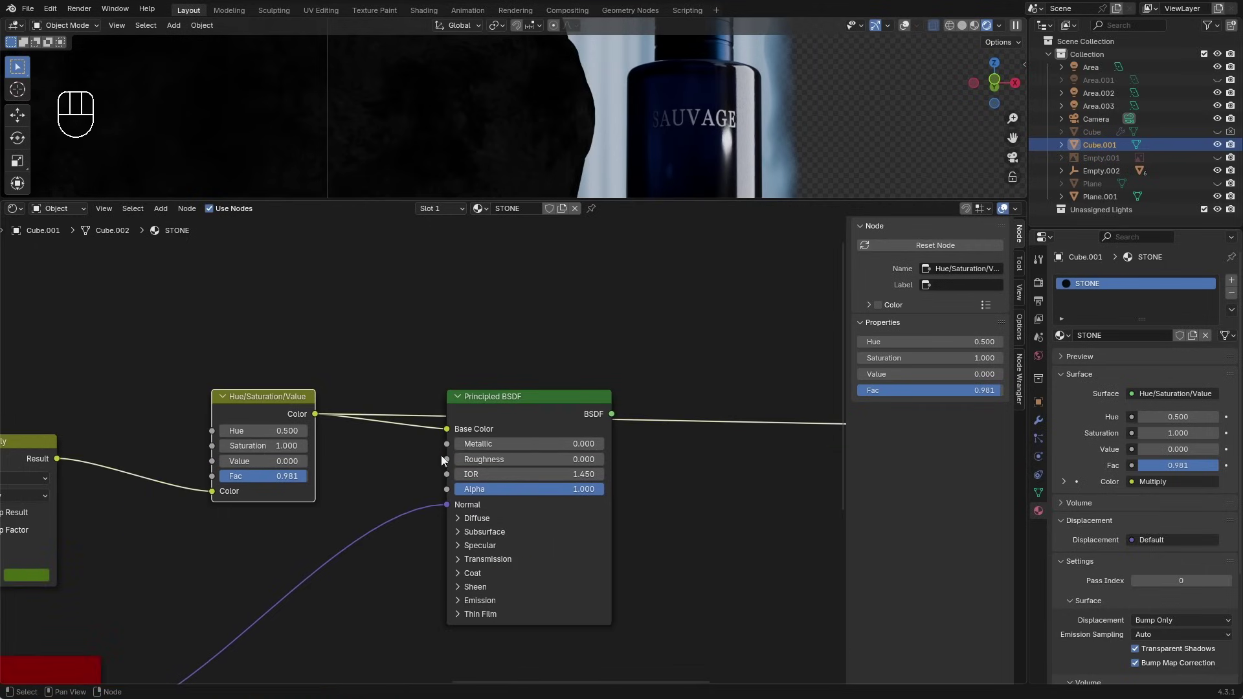
{"action": "left_click", "coordinate": [552, 426], "text": "ctrl+shift"}
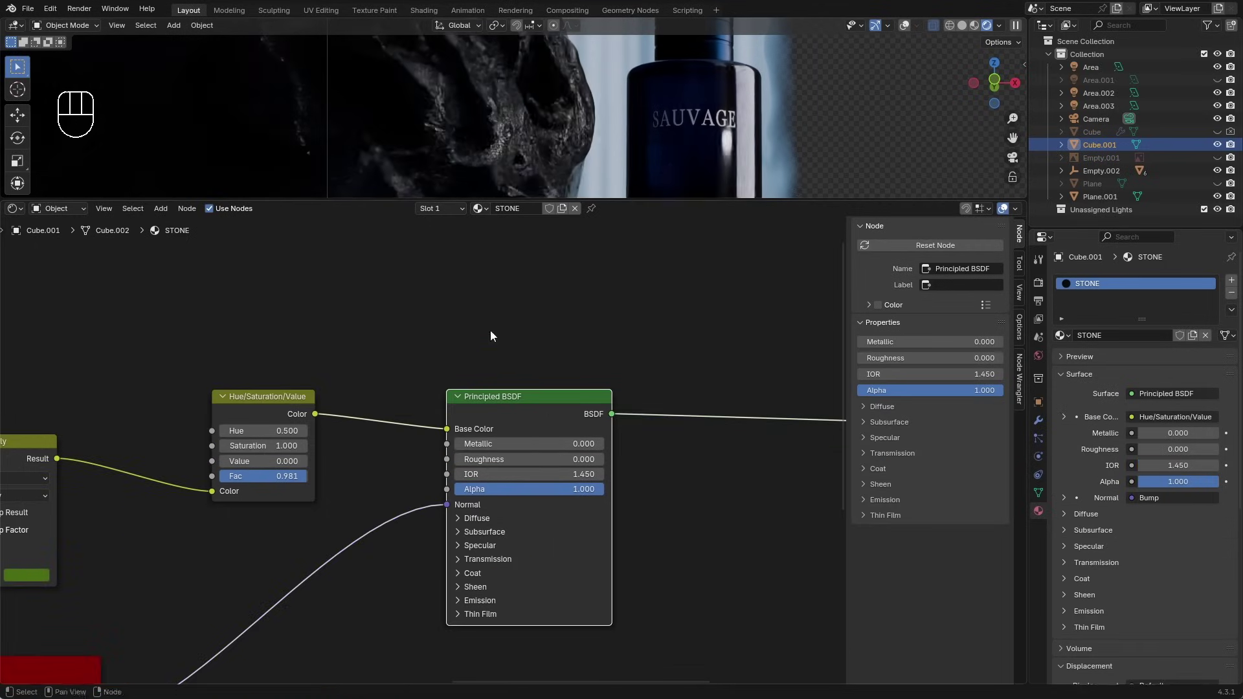
{"action": "key", "text": "ctrl+s"}
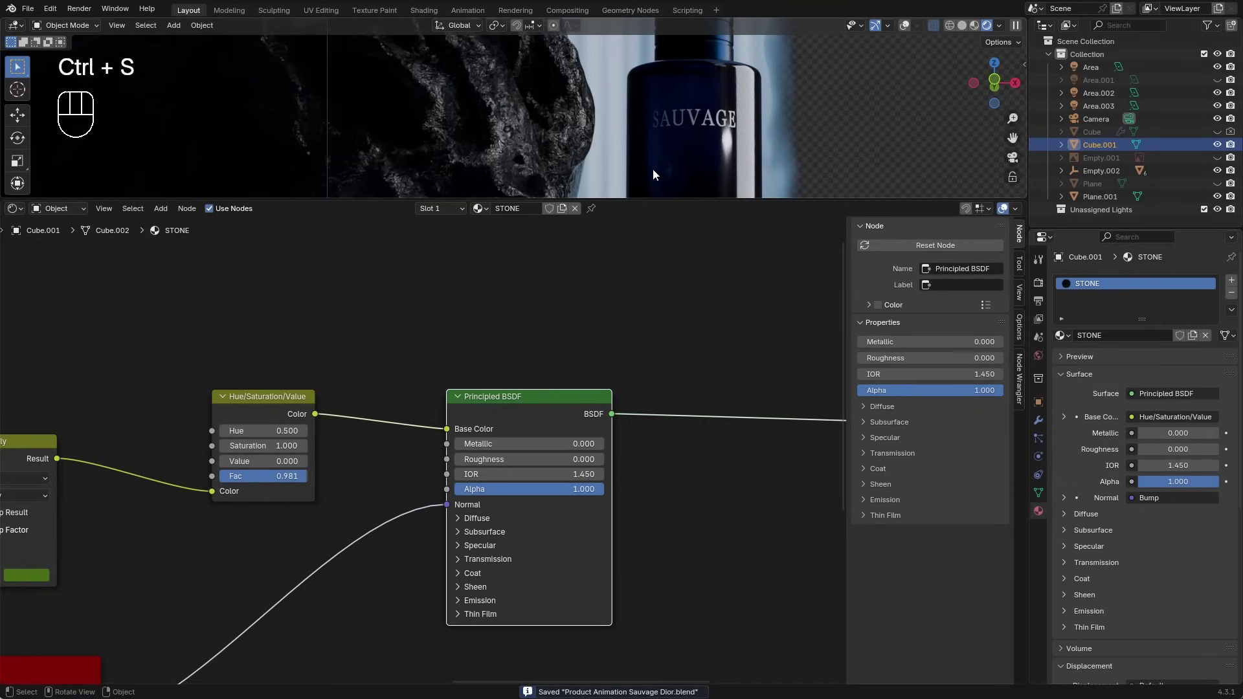
Step: Select the backdrop plane behind the bottle, bring its Color Dodge and Noise Texture nodes into view, and enlarge the 3D viewport
{"action": "scroll", "coordinate": [652, 169], "scroll_direction": "down", "scroll_amount": 3}
{"action": "scroll", "coordinate": [595, 84], "scroll_direction": "up", "scroll_amount": 1}
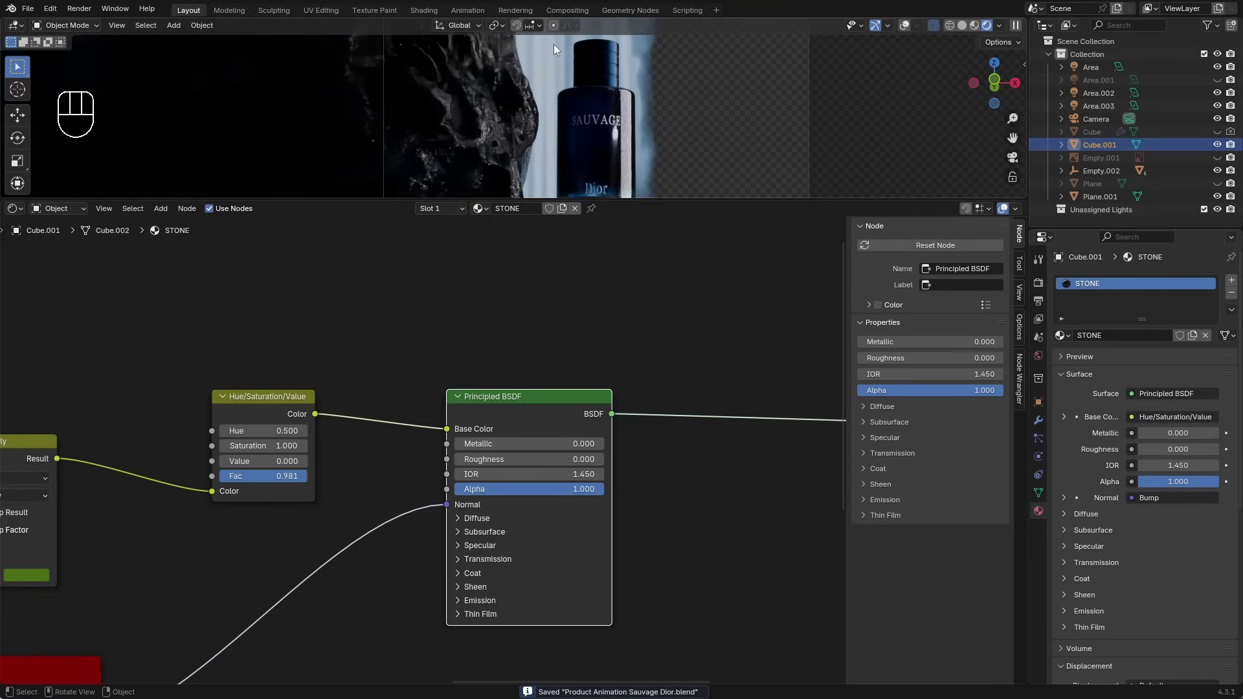
{"action": "left_click", "coordinate": [554, 45]}
{"action": "middle_click_drag", "start_coordinate": [590, 53], "coordinate": [564, 125], "text": "shift"}
{"action": "scroll", "coordinate": [570, 132], "scroll_direction": "up", "scroll_amount": 4}
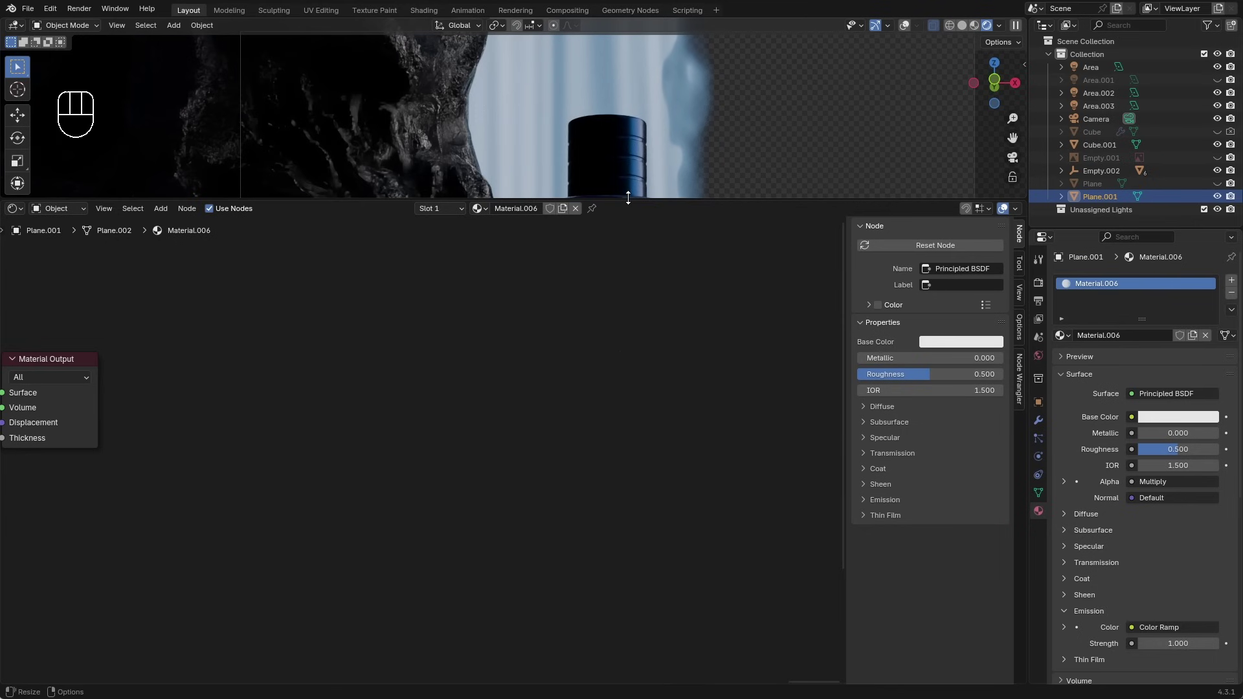
{"action": "middle_click_drag", "start_coordinate": [178, 319], "coordinate": [678, 330]}
{"action": "middle_click_drag", "start_coordinate": [304, 386], "coordinate": [599, 419]}
{"action": "scroll", "coordinate": [599, 419], "scroll_direction": "down", "scroll_amount": 5}
{"action": "middle_click_drag", "start_coordinate": [428, 373], "coordinate": [585, 457]}
{"action": "left_click_drag", "start_coordinate": [725, 198], "coordinate": [730, 416]}
{"action": "middle_click_drag", "start_coordinate": [683, 333], "coordinate": [635, 145], "text": "shift"}
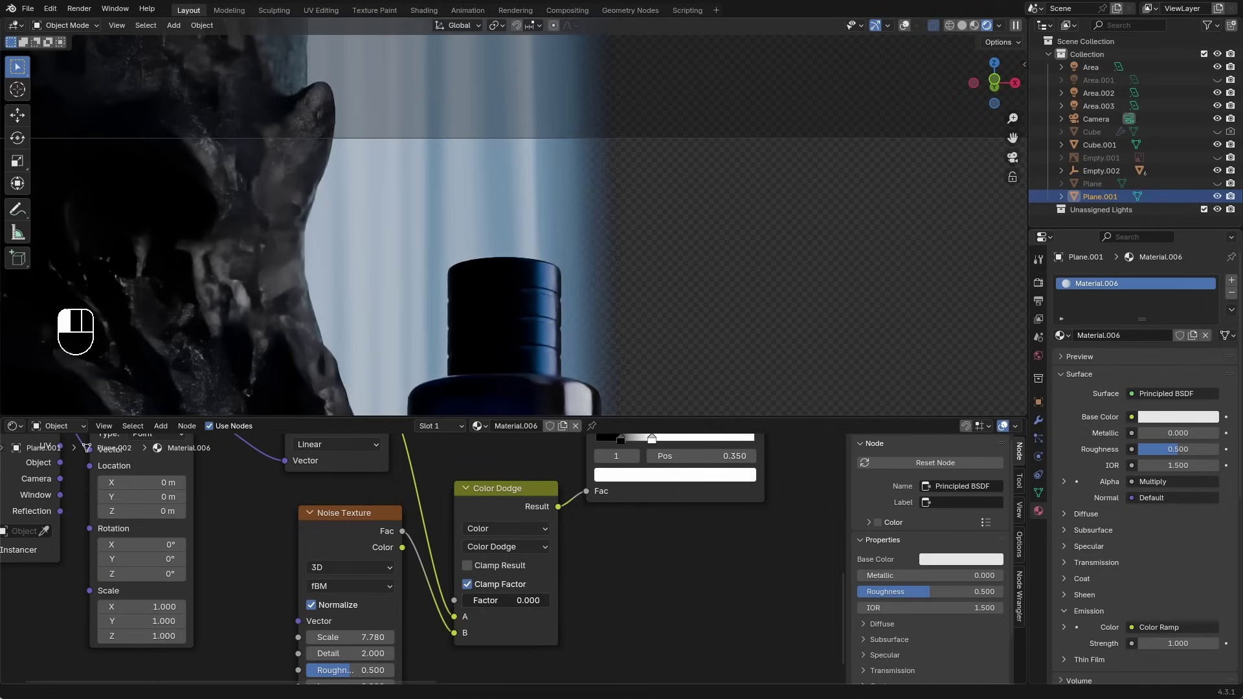
Step: Set the Color Dodge factor to 0.575, the Noise Texture's detail to 15, roughness to 0.879 and distortion to 0.3, and save the file
{"action": "left_click_drag", "start_coordinate": [487, 600], "coordinate": [502, 600]}
{"action": "middle_click_drag", "start_coordinate": [459, 621], "coordinate": [430, 575]}
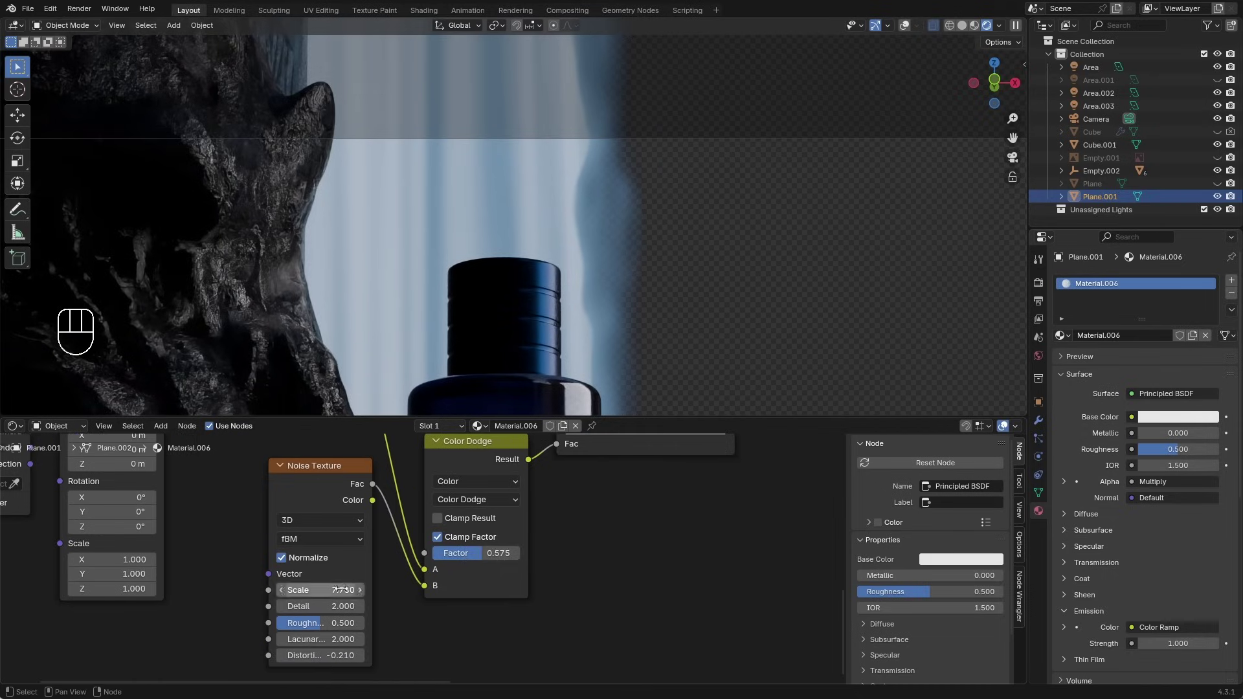
{"action": "left_click_drag", "start_coordinate": [321, 606], "coordinate": [304, 655]}
{"action": "middle_click_drag", "start_coordinate": [681, 331], "coordinate": [623, 312], "text": "ctrl"}
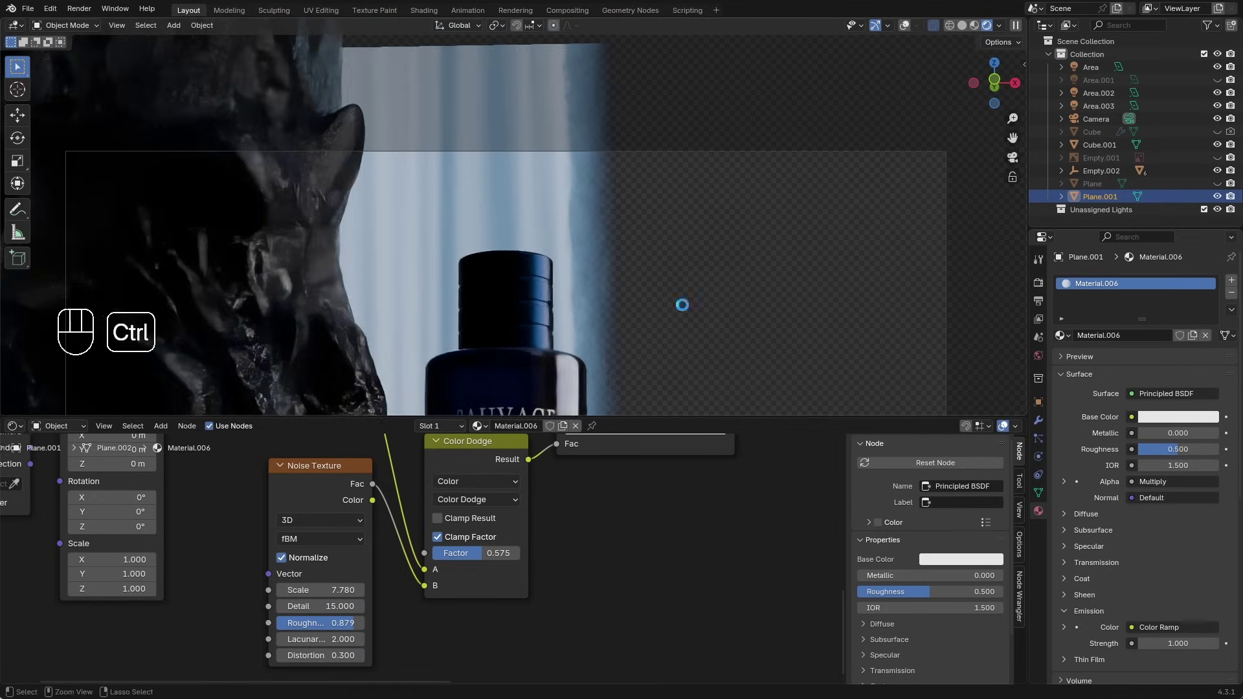
{"action": "key", "text": "ctrl+s"}
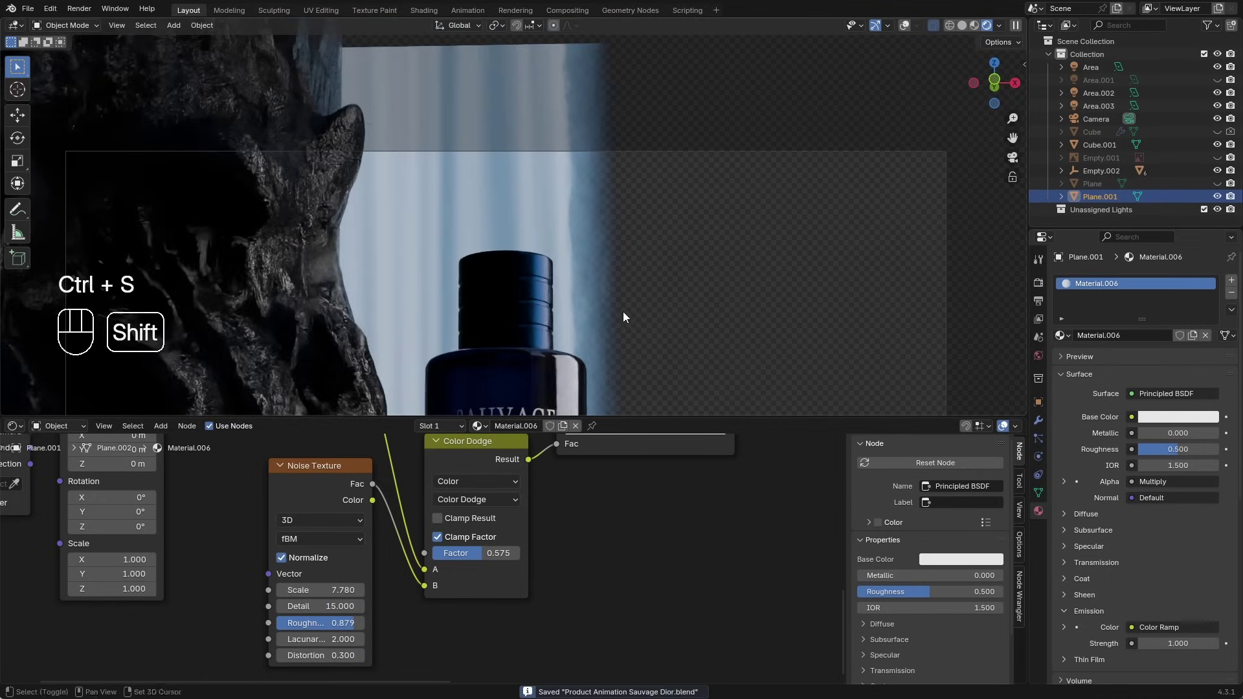
Step: Examine the position and colours of both stops in the Color Ramp fed by the upper Noise Texture
{"action": "scroll", "coordinate": [558, 538], "scroll_direction": "down", "scroll_amount": 5}
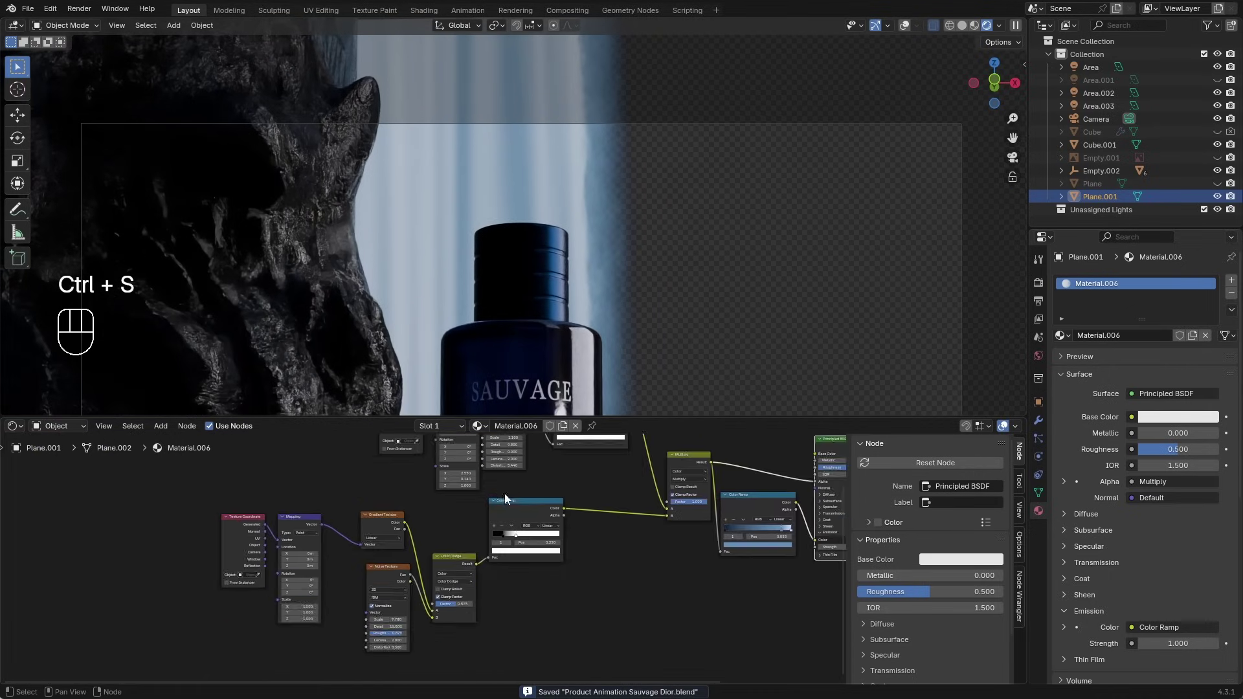
{"action": "scroll", "coordinate": [504, 493], "scroll_direction": "up", "scroll_amount": 4}
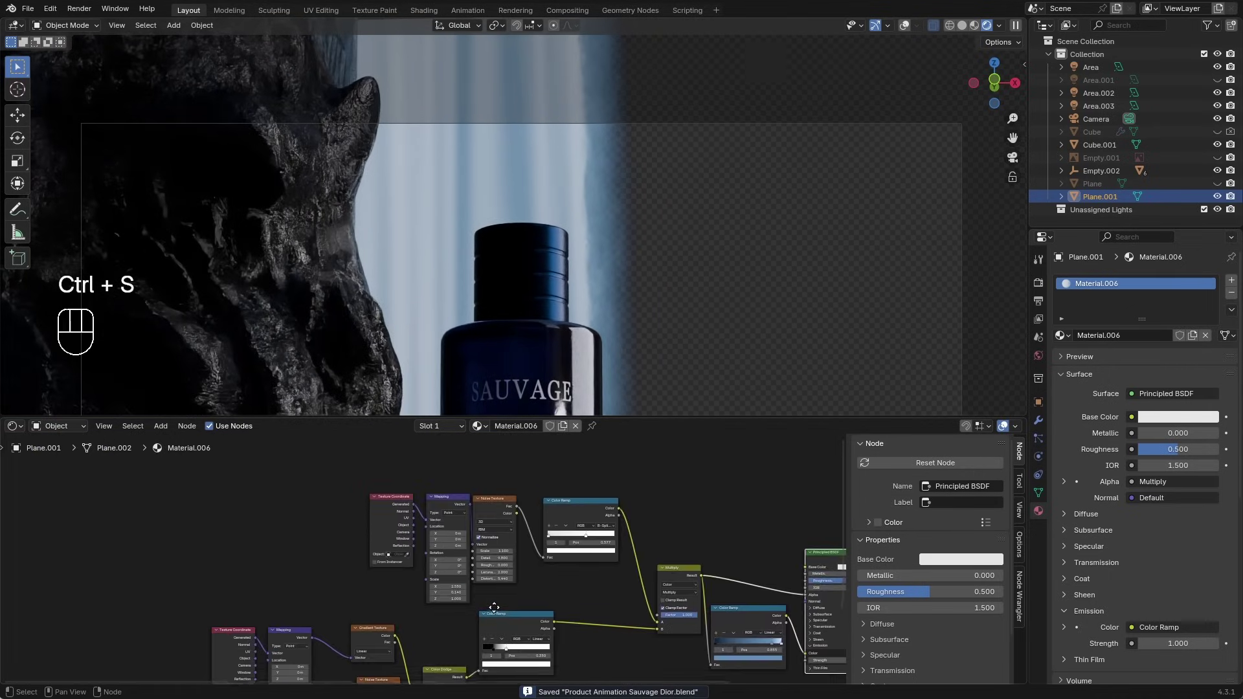
{"action": "middle_click_drag", "start_coordinate": [505, 619], "coordinate": [307, 604]}
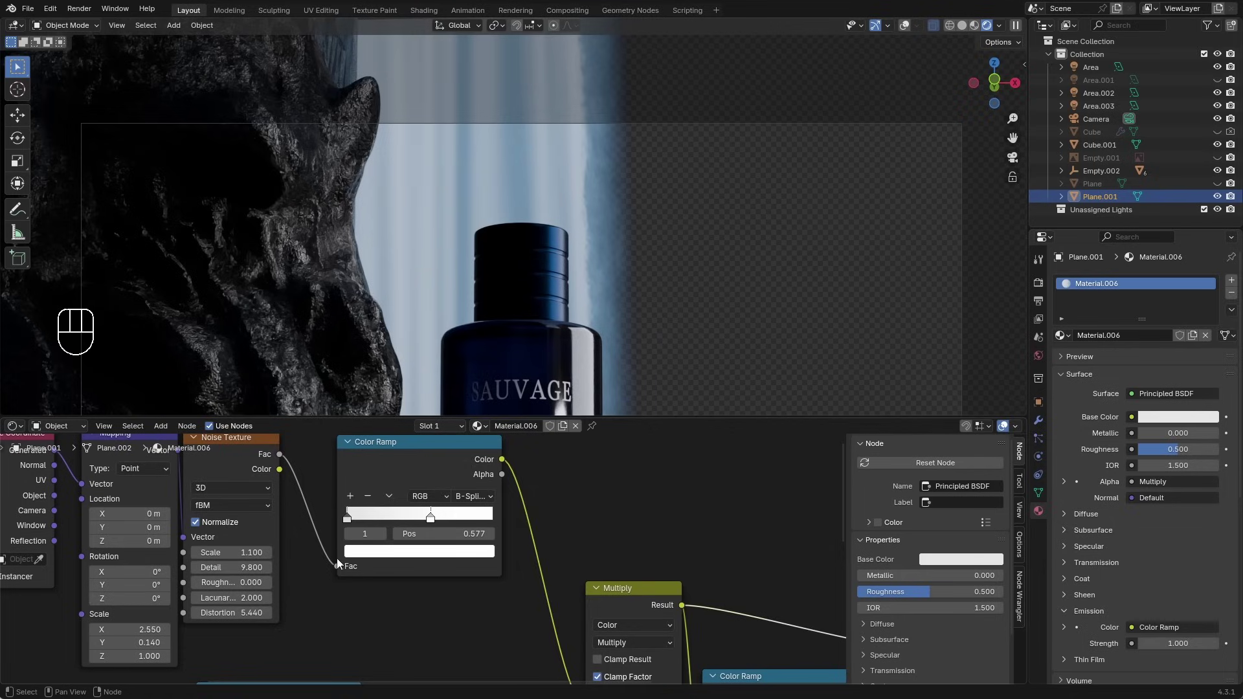
{"action": "middle_click_drag", "start_coordinate": [389, 564], "coordinate": [366, 588]}
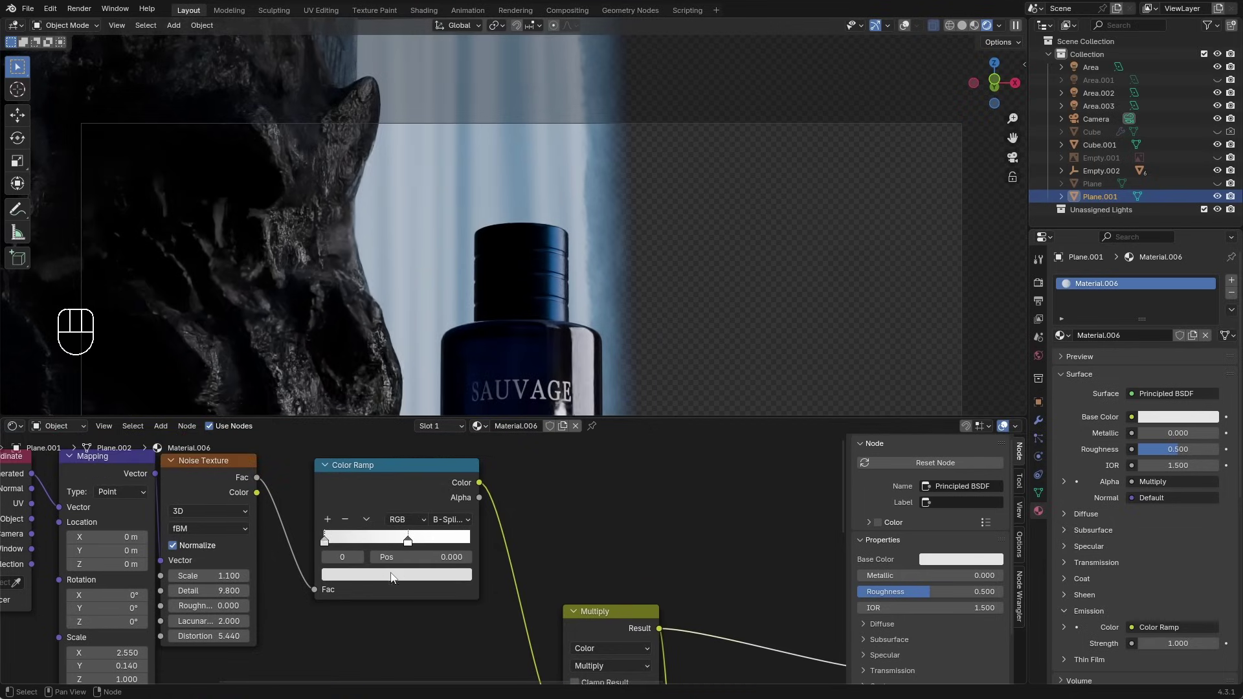
{"action": "left_click", "coordinate": [408, 540]}
{"action": "left_click_drag", "start_coordinate": [408, 542], "coordinate": [433, 544]}
{"action": "left_click", "coordinate": [430, 575]}
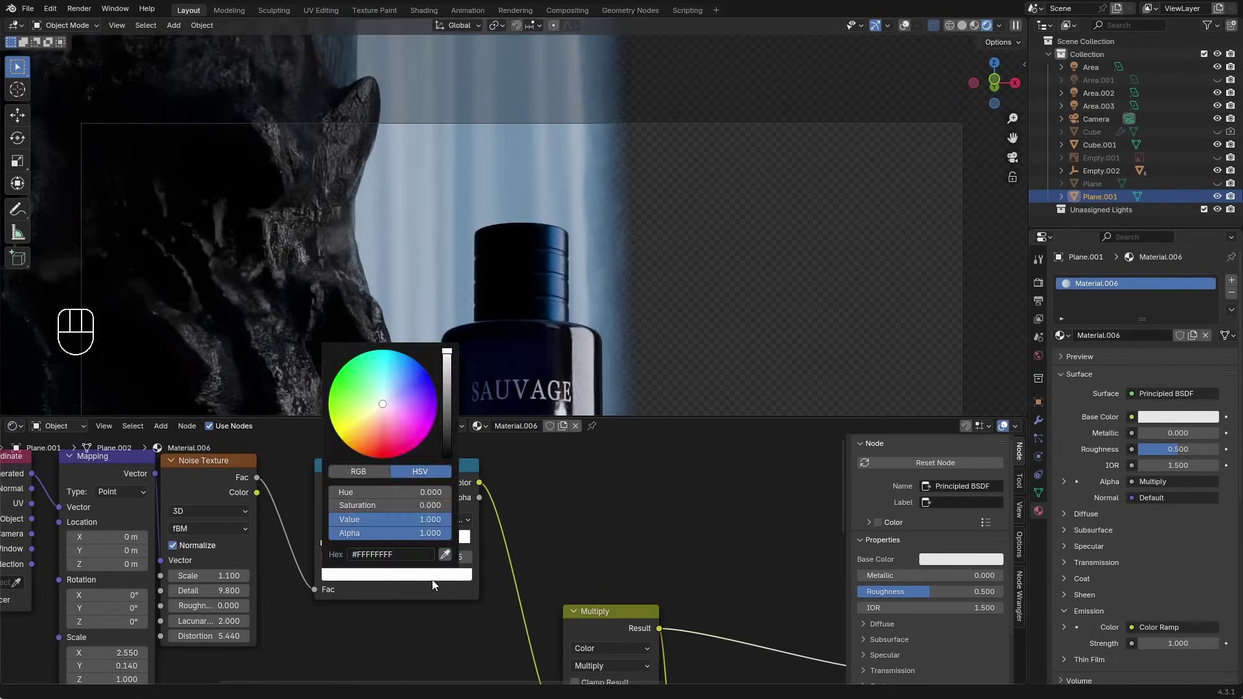
{"action": "left_click", "coordinate": [325, 541]}
{"action": "left_click", "coordinate": [396, 575]}
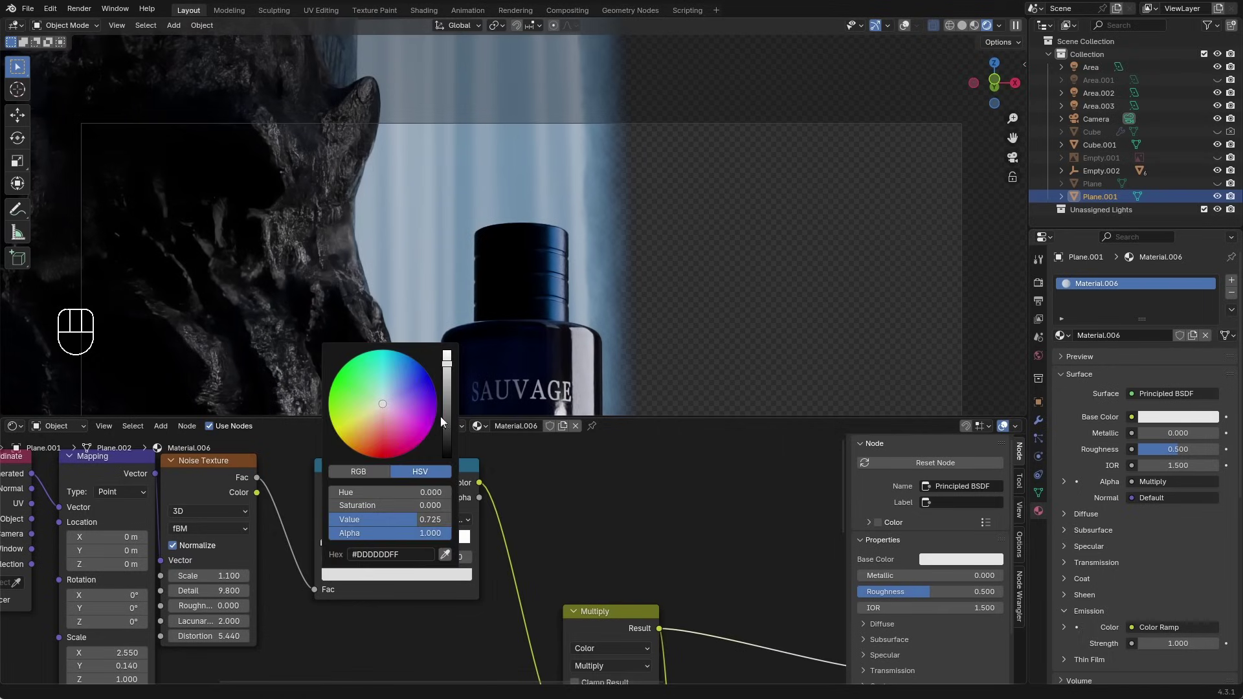
Step: Set the white stop of that Color Ramp to position 0.700, keeping the light grey stop at 0
{"action": "mouse_move", "coordinate": [434, 541]}
{"action": "left_mouse_down"}
{"action": "mouse_move", "coordinate": [412, 545]}
{"action": "mouse_move", "coordinate": [432, 546]}
{"action": "left_mouse_up"}
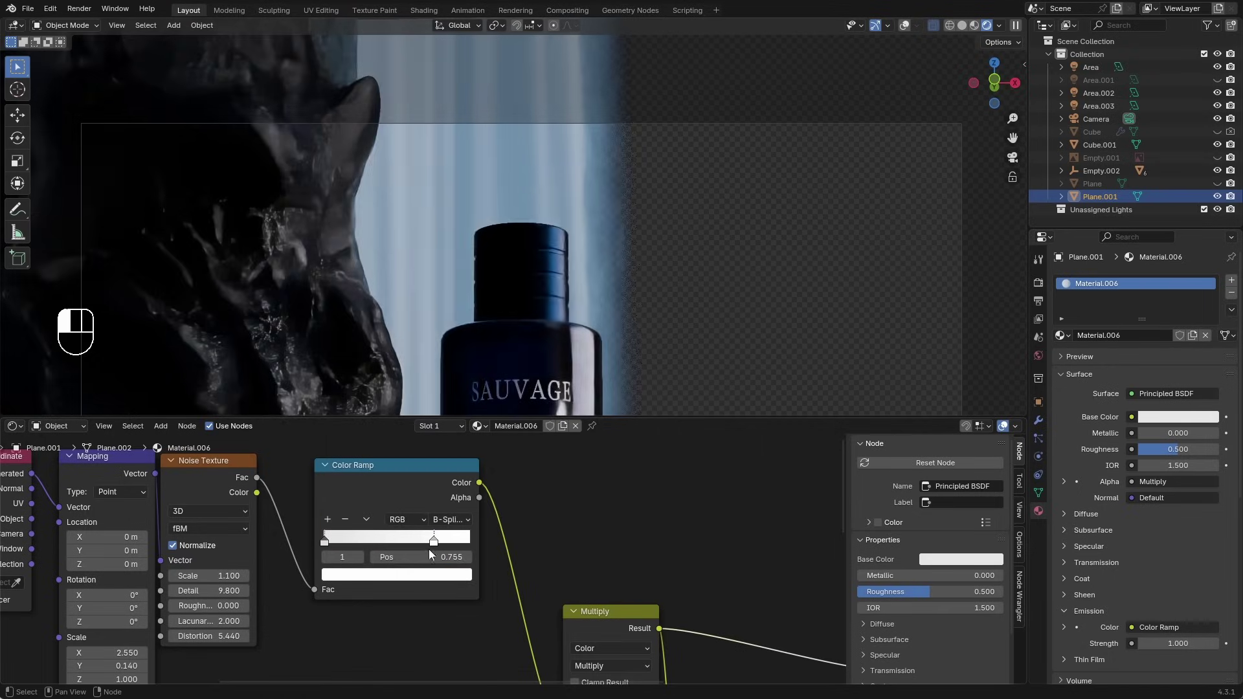
{"action": "left_click", "coordinate": [325, 541]}
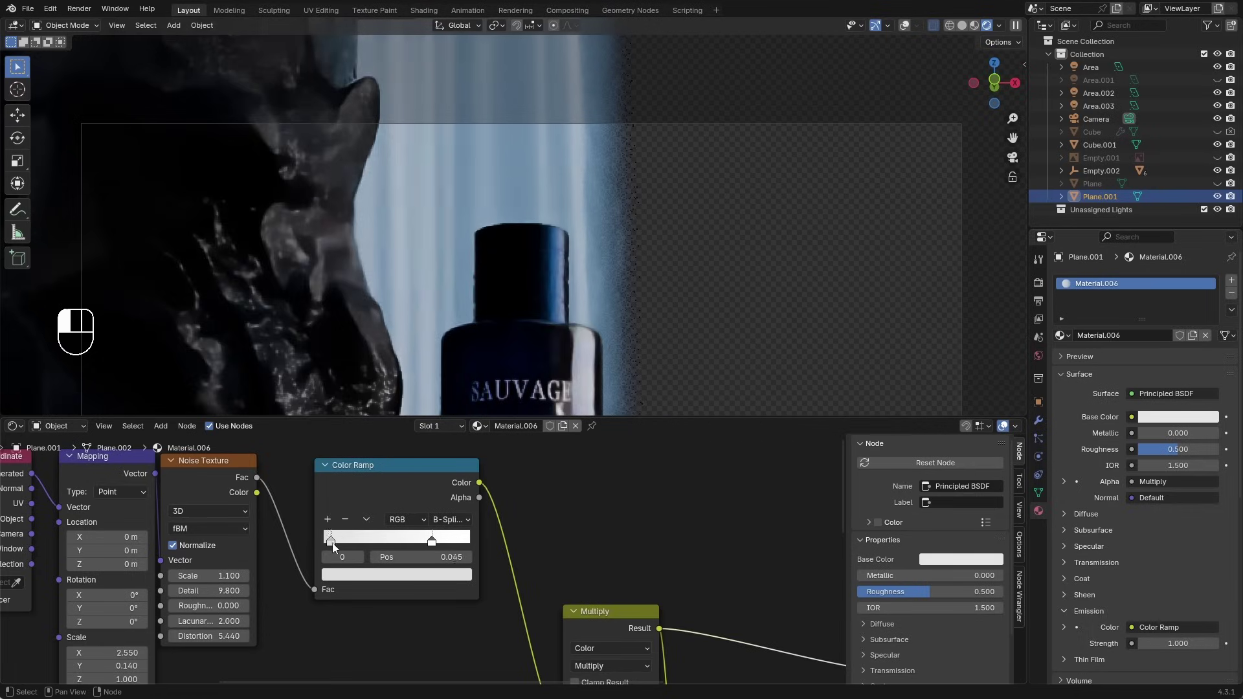
{"action": "mouse_move", "coordinate": [431, 541]}
{"action": "left_mouse_down"}
{"action": "mouse_move", "coordinate": [492, 546]}
{"action": "mouse_move", "coordinate": [364, 551]}
{"action": "mouse_move", "coordinate": [428, 559]}
{"action": "left_mouse_up"}
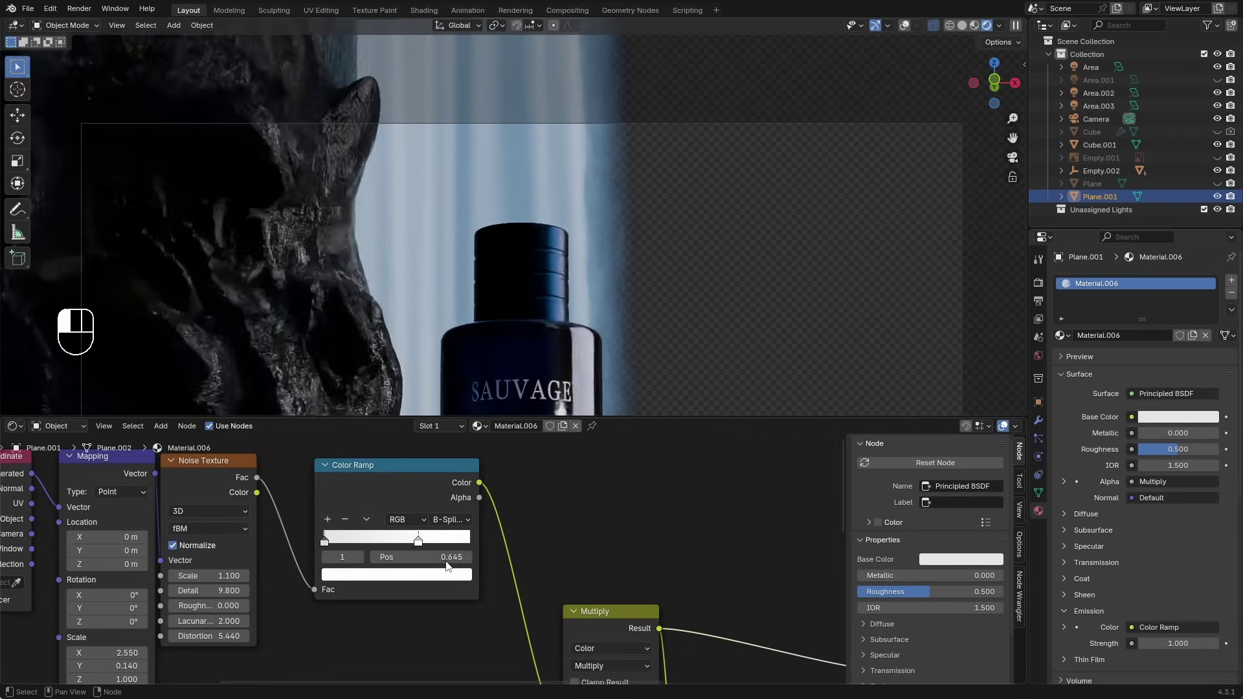
Step: Try a scale of 2.950 on the Noise Texture feeding this Color Ramp, and undo the change
{"action": "left_click_drag", "start_coordinate": [222, 575], "coordinate": [224, 575], "text": "shift"}
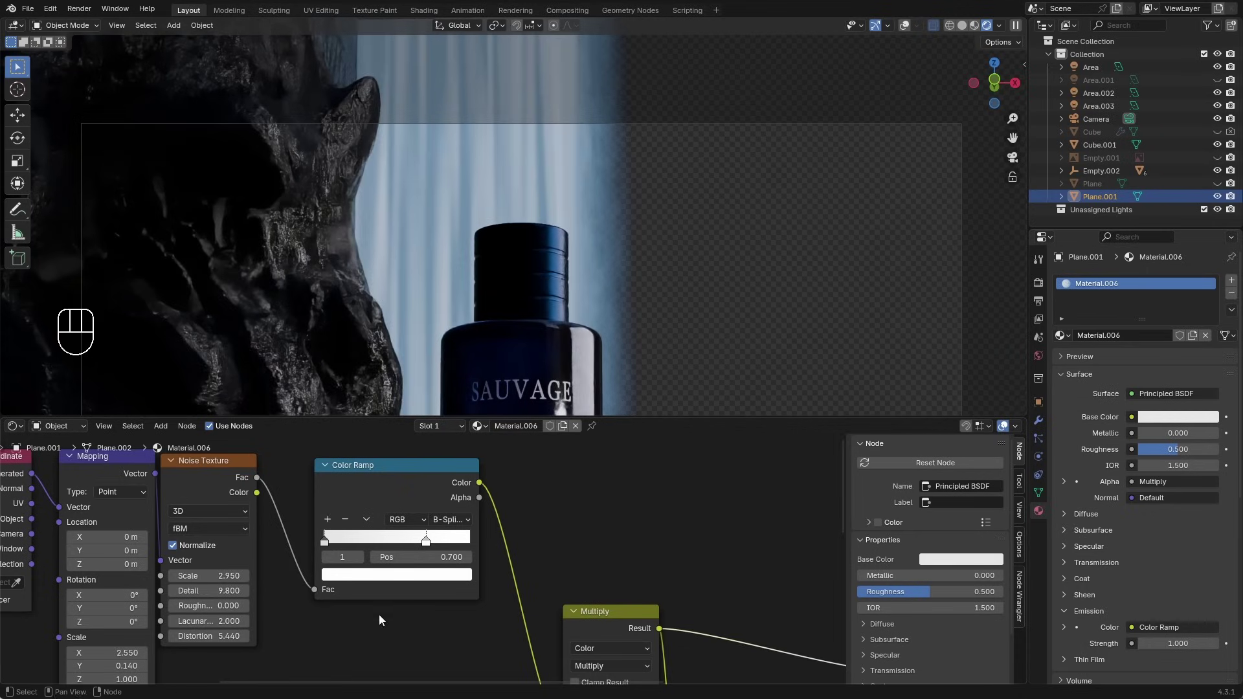
{"action": "middle_click_drag", "start_coordinate": [379, 615], "coordinate": [338, 581]}
{"action": "key", "text": "ctrl+z"}
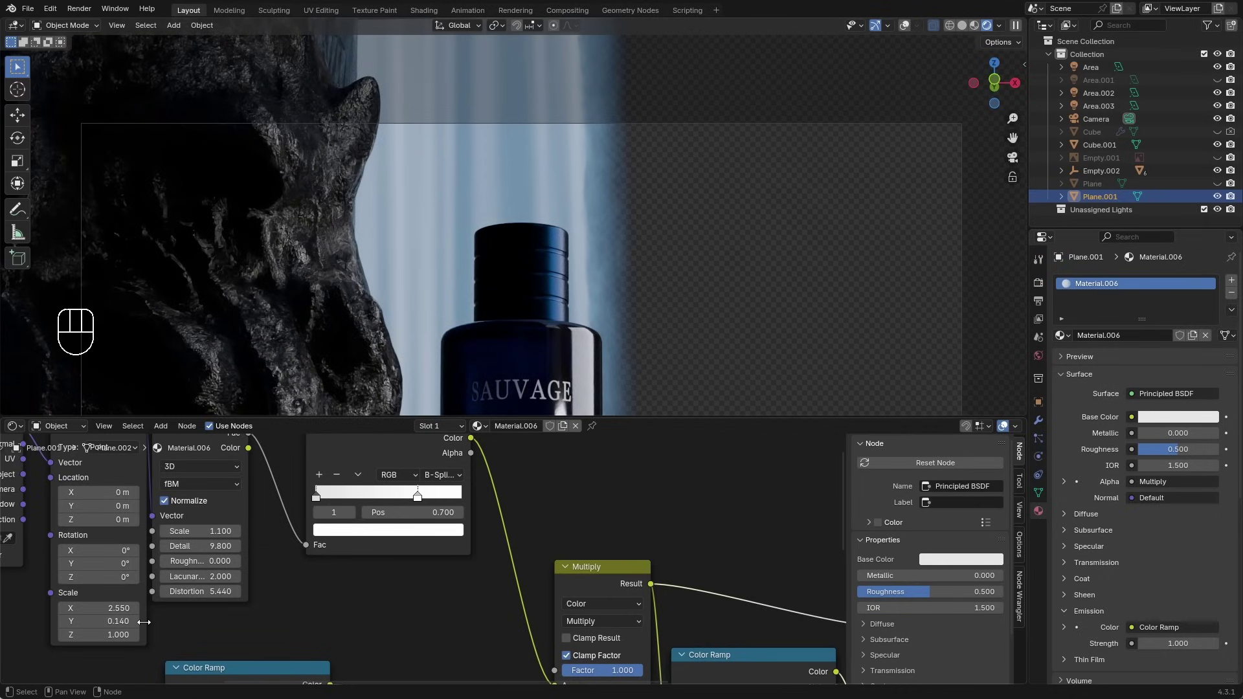
Step: Preview the Multiply node's output and compare it with the black-and-white Color Ramp that feeds it
{"action": "middle_click_drag", "start_coordinate": [430, 599], "coordinate": [300, 561]}
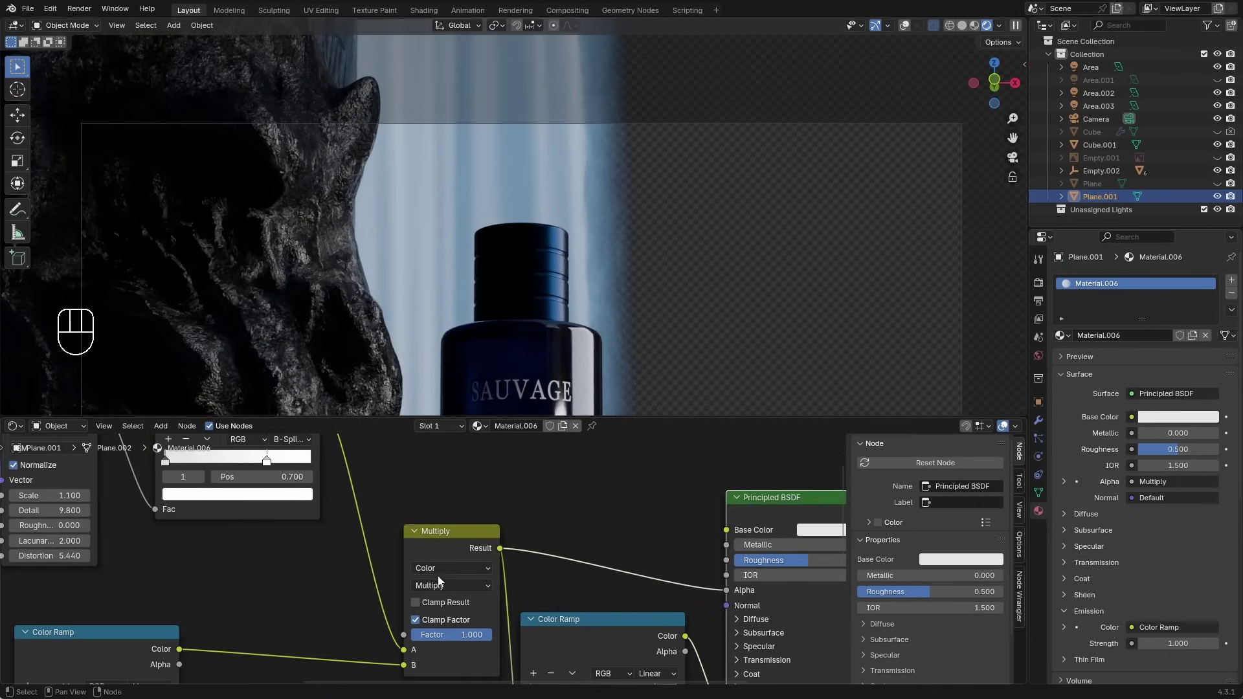
{"action": "middle_click_drag", "start_coordinate": [463, 571], "coordinate": [646, 506]}
{"action": "left_click", "coordinate": [435, 503], "text": "ctrl+shift"}
{"action": "scroll", "coordinate": [472, 507], "scroll_direction": "down", "scroll_amount": 2}
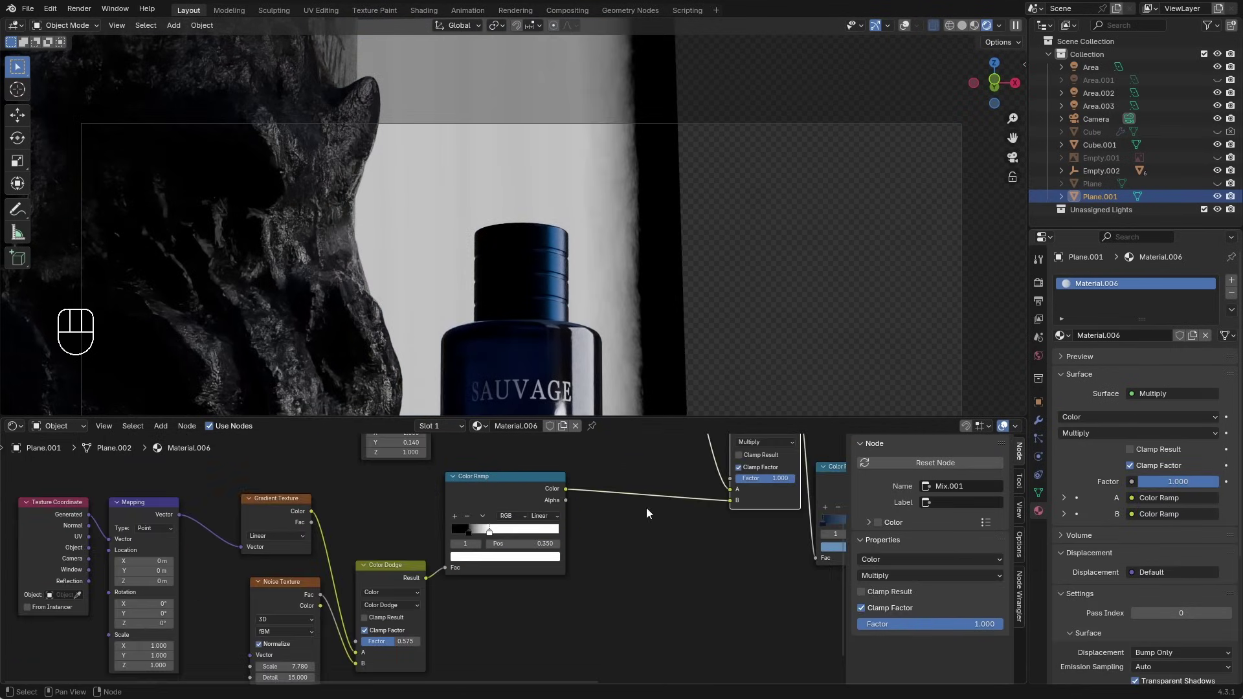
{"action": "left_click", "coordinate": [480, 487], "text": "ctrl+shift"}
{"action": "middle_click_drag", "start_coordinate": [479, 486], "coordinate": [364, 479]}
{"action": "left_click", "coordinate": [395, 468], "text": "ctrl+shift"}
{"action": "left_click", "coordinate": [464, 500], "text": "ctrl+shift"}
{"action": "middle_click_drag", "start_coordinate": [464, 500], "coordinate": [420, 493]}
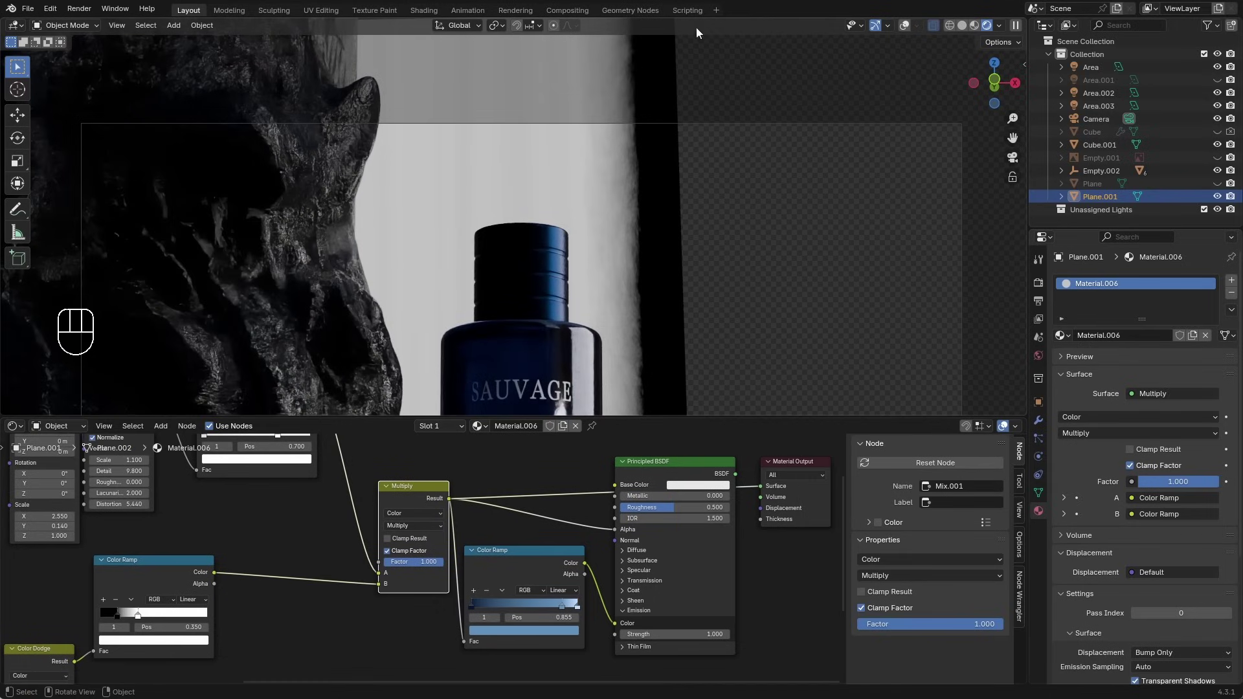
Step: Reconnect the backdrop material's Principled BSDF to the material output, and inspect the blue Color Ramp driving its emission colour
{"action": "middle_click_drag", "start_coordinate": [624, 581], "coordinate": [528, 557]}
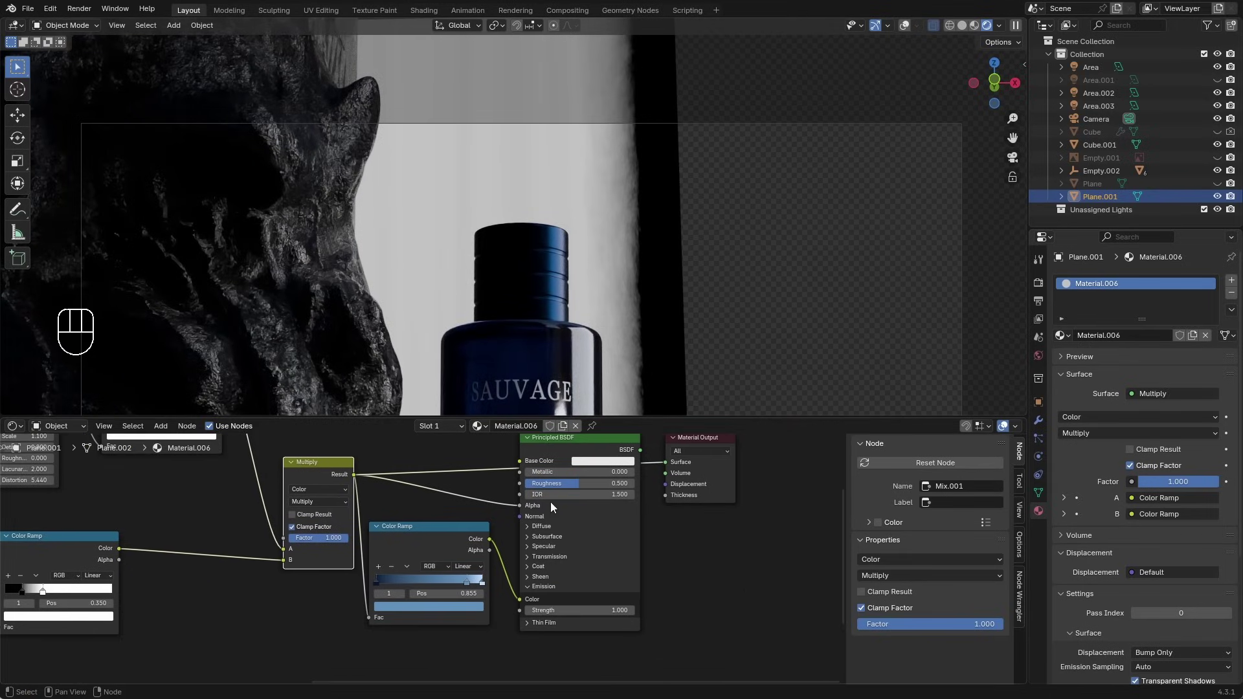
{"action": "middle_click_drag", "start_coordinate": [551, 502], "coordinate": [425, 495]}
{"action": "left_click", "coordinate": [525, 534], "text": "ctrl+shift"}
{"action": "scroll", "coordinate": [367, 532], "scroll_direction": "up", "scroll_amount": 2}
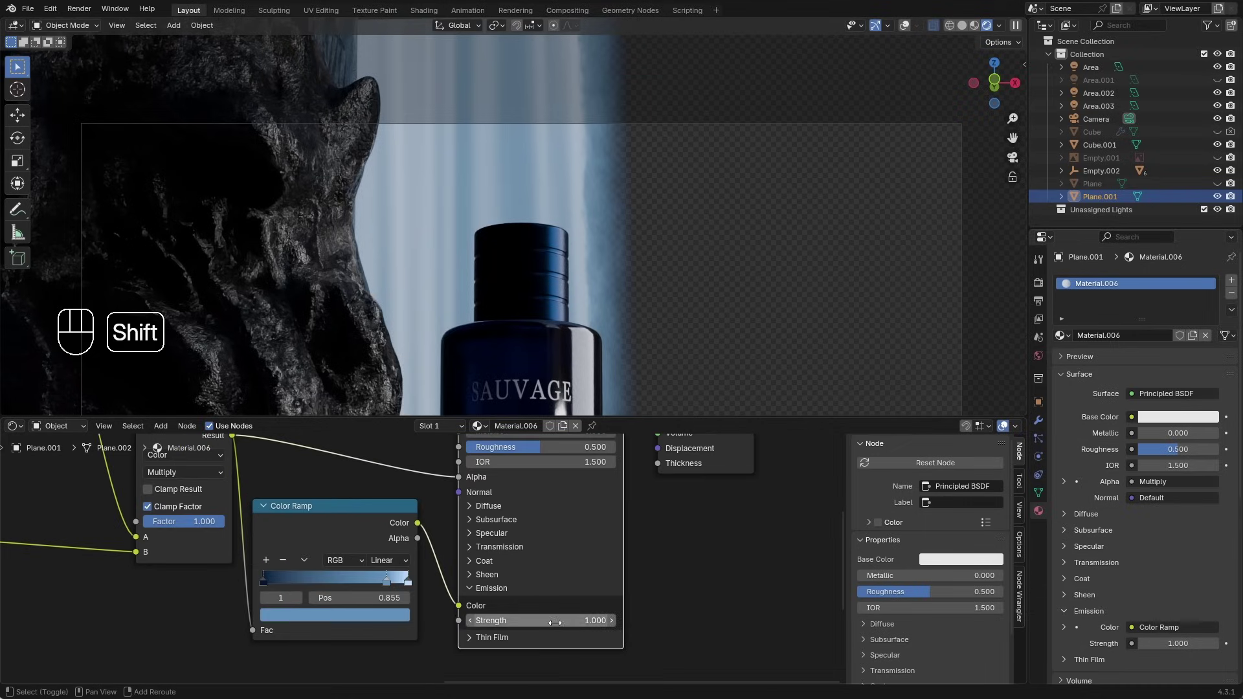
{"action": "scroll", "coordinate": [407, 619], "scroll_direction": "up", "scroll_amount": 3}
{"action": "left_click_drag", "start_coordinate": [417, 565], "coordinate": [399, 593]}
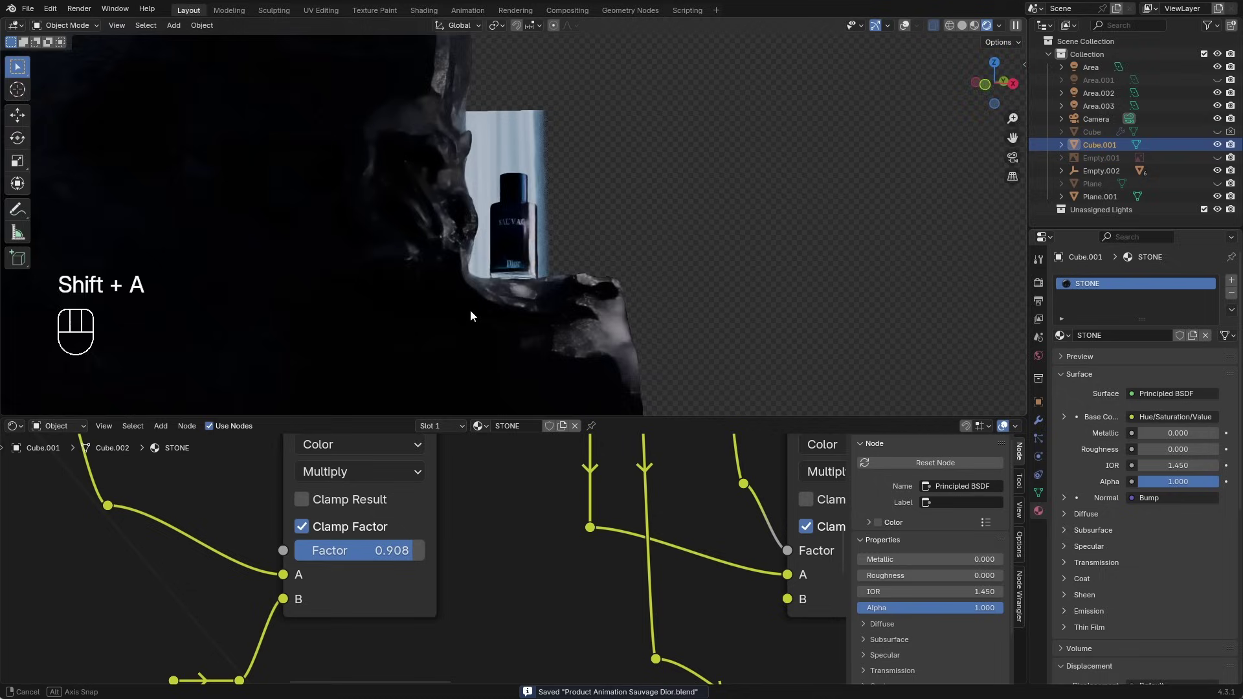
Step: Duplicate the STONE rock and place the copy behind the backdrop plane, filling the empty background beside the bottle
{"action": "middle_click_drag", "start_coordinate": [470, 310], "coordinate": [507, 281]}
{"action": "key", "text": "shift+d"}
{"action": "left_click", "coordinate": [801, 271]}
{"action": "middle_click_drag", "start_coordinate": [803, 272], "coordinate": [633, 274]}
{"action": "key", "text": "g"}
{"action": "left_click", "coordinate": [729, 256]}
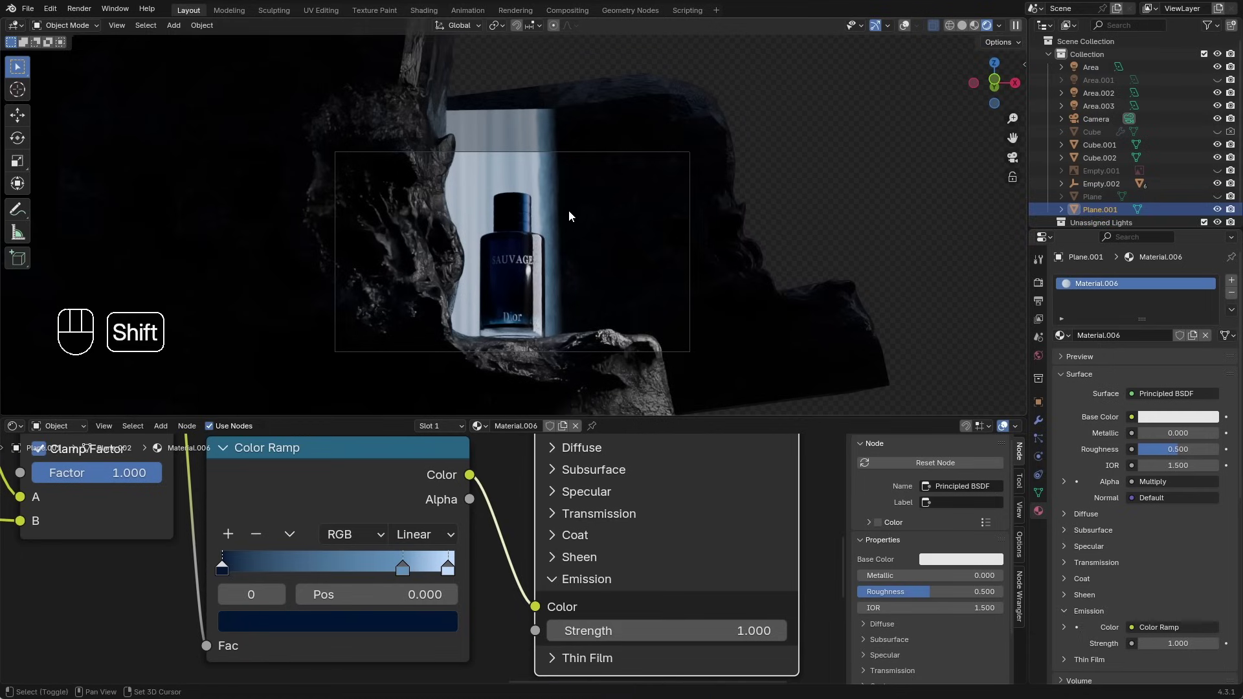
Step: Duplicate the backdrop plane about 6 m along X, shift the copy towards the background rock and rotate it about the X axis
{"action": "key", "text": "shift+d"}
{"action": "left_click", "coordinate": [714, 204]}
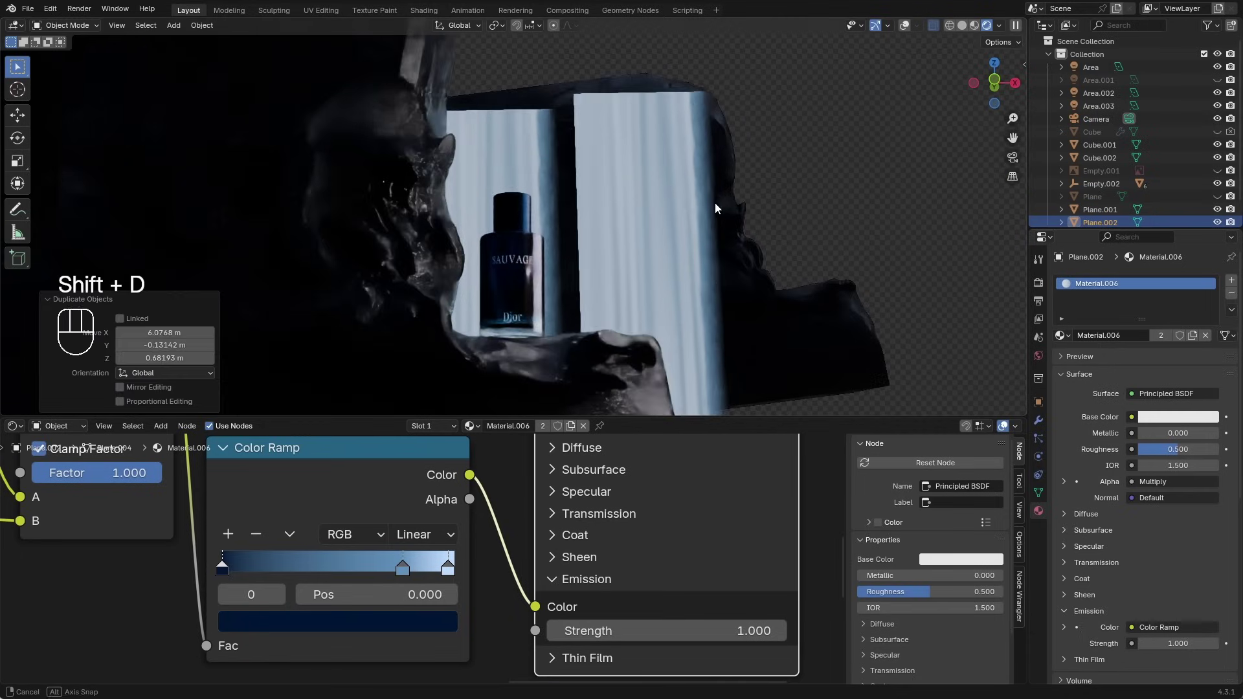
{"action": "middle_click_drag", "start_coordinate": [715, 203], "coordinate": [486, 238]}
{"action": "key", "text": "g"}
{"action": "key", "text": "r"}
{"action": "key", "text": "x"}
{"action": "left_click", "coordinate": [523, 262]}
Step: Add five evenly spaced loop cuts to the duplicated backdrop plane in Edit Mode
{"action": "key", "text": "Tab"}
{"action": "key", "text": "ctrl+r"}
{"action": "left_click", "coordinate": [421, 188]}
{"action": "right_click", "coordinate": [422, 188]}
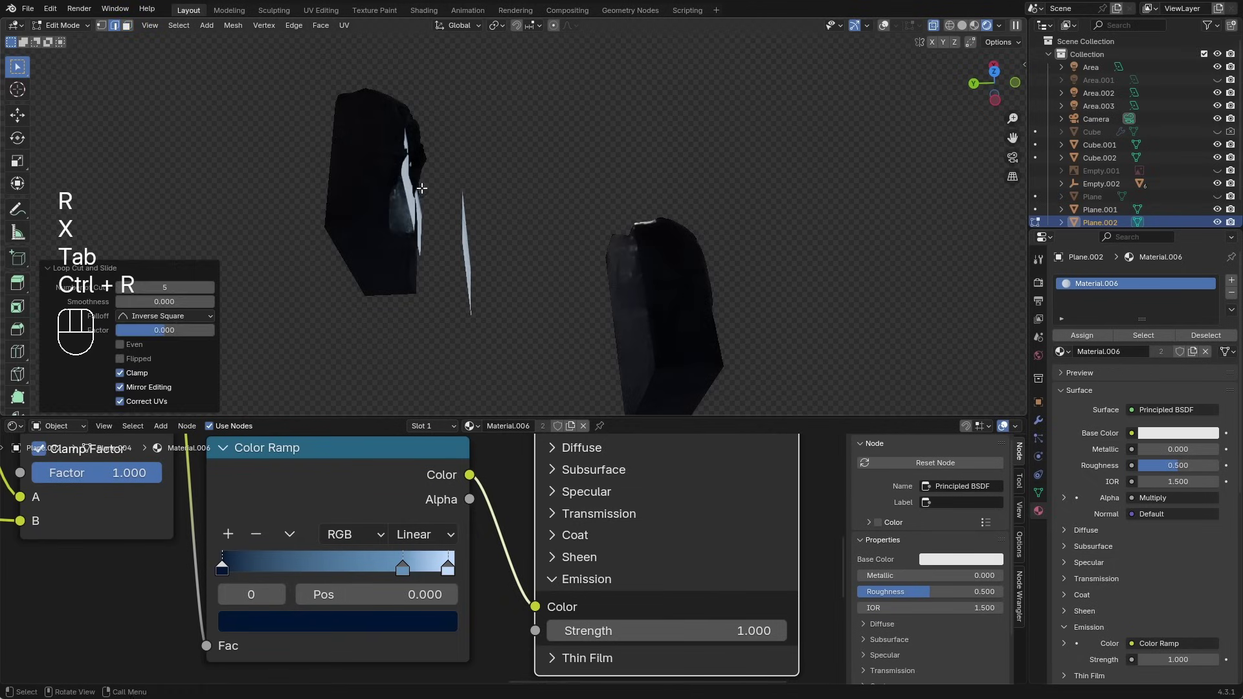
Step: Bend the duplicated plane by moving its selected edges with smooth proportional editing, and return to Object Mode
{"action": "key", "text": "o"}
{"action": "key", "text": "2"}
{"action": "key", "text": "g"}
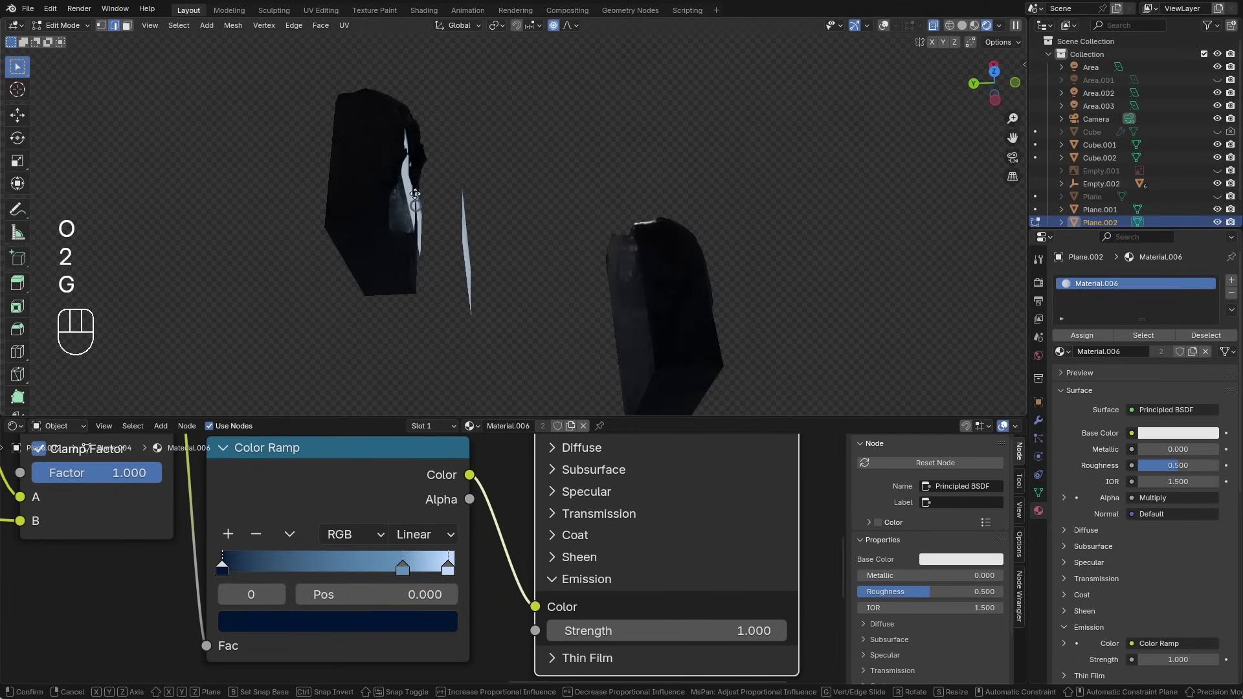
{"action": "scroll", "coordinate": [437, 192], "scroll_direction": "down", "scroll_amount": 15}
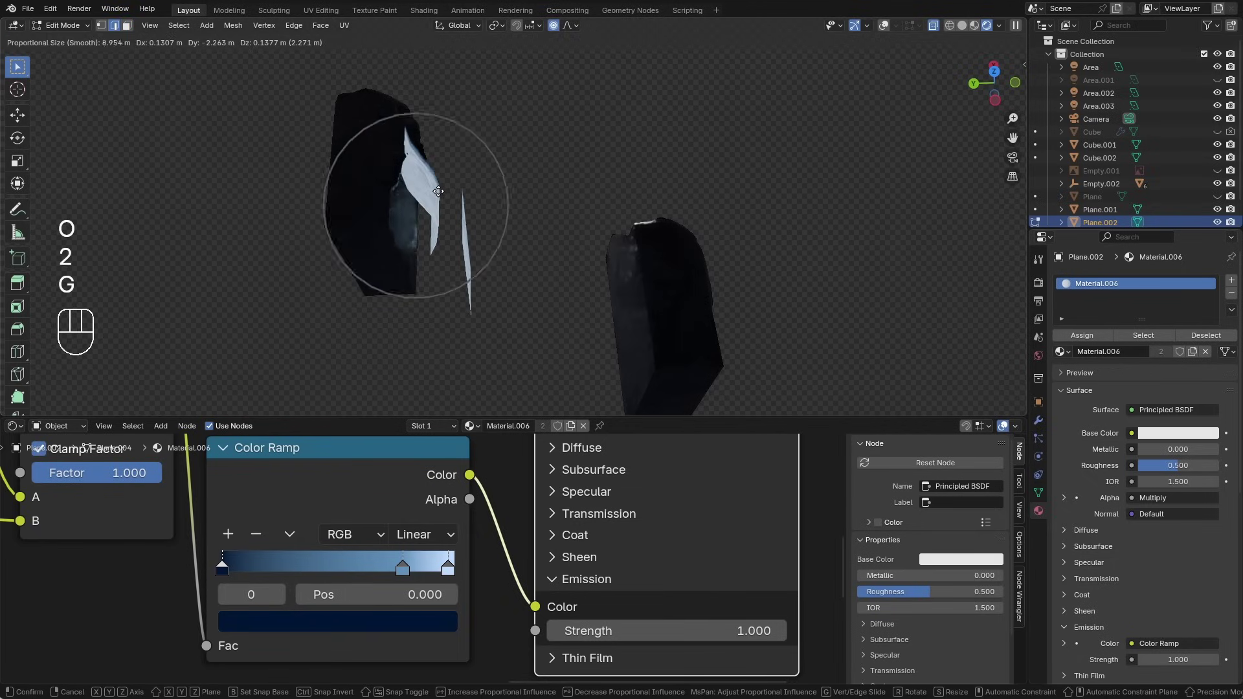
{"action": "left_click", "coordinate": [446, 194]}
{"action": "key", "text": "Tab"}
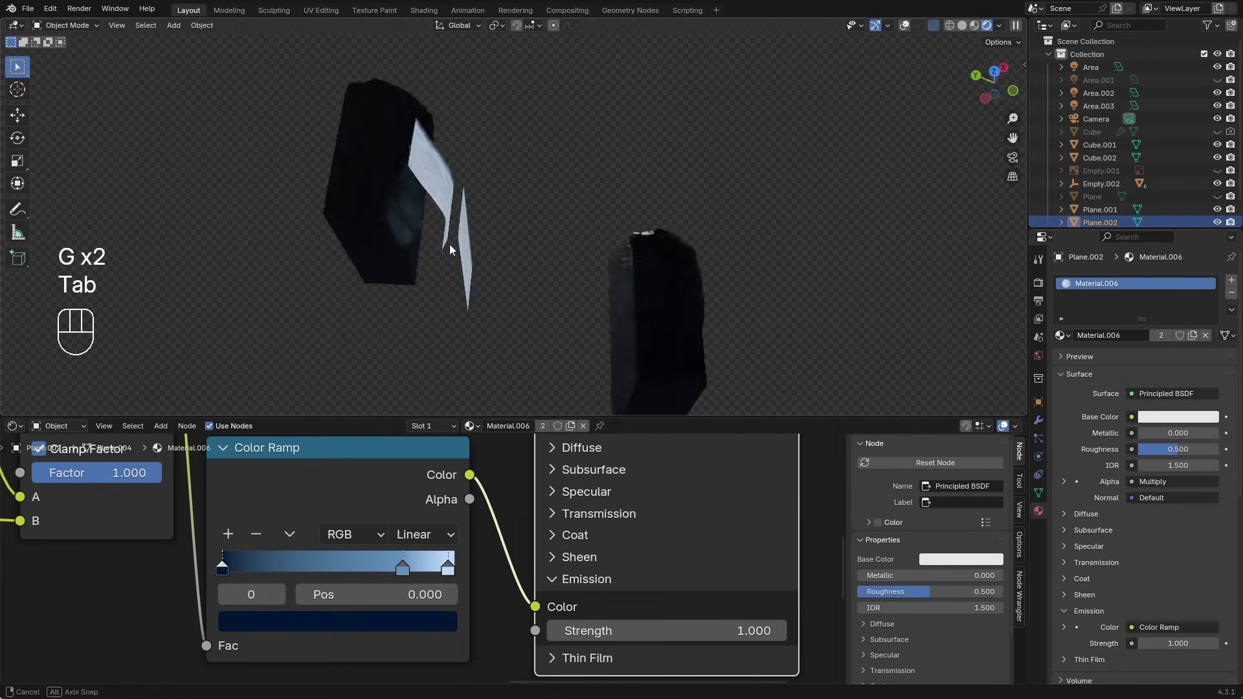
Step: Give the bent plane its own copy of the backdrop material and set that copy's emission strength to 0
{"action": "middle_click_drag", "start_coordinate": [449, 244], "coordinate": [369, 203]}
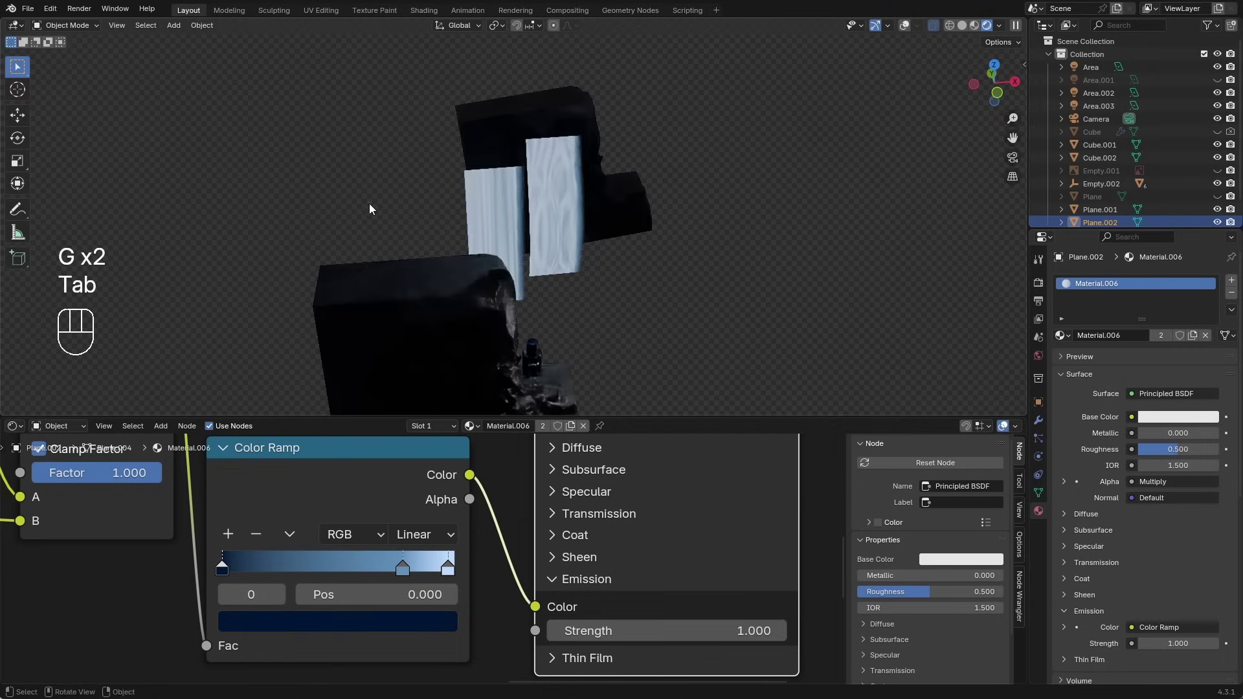
{"action": "left_click", "coordinate": [570, 425]}
{"action": "scroll", "coordinate": [555, 492], "scroll_direction": "up", "scroll_amount": 4}
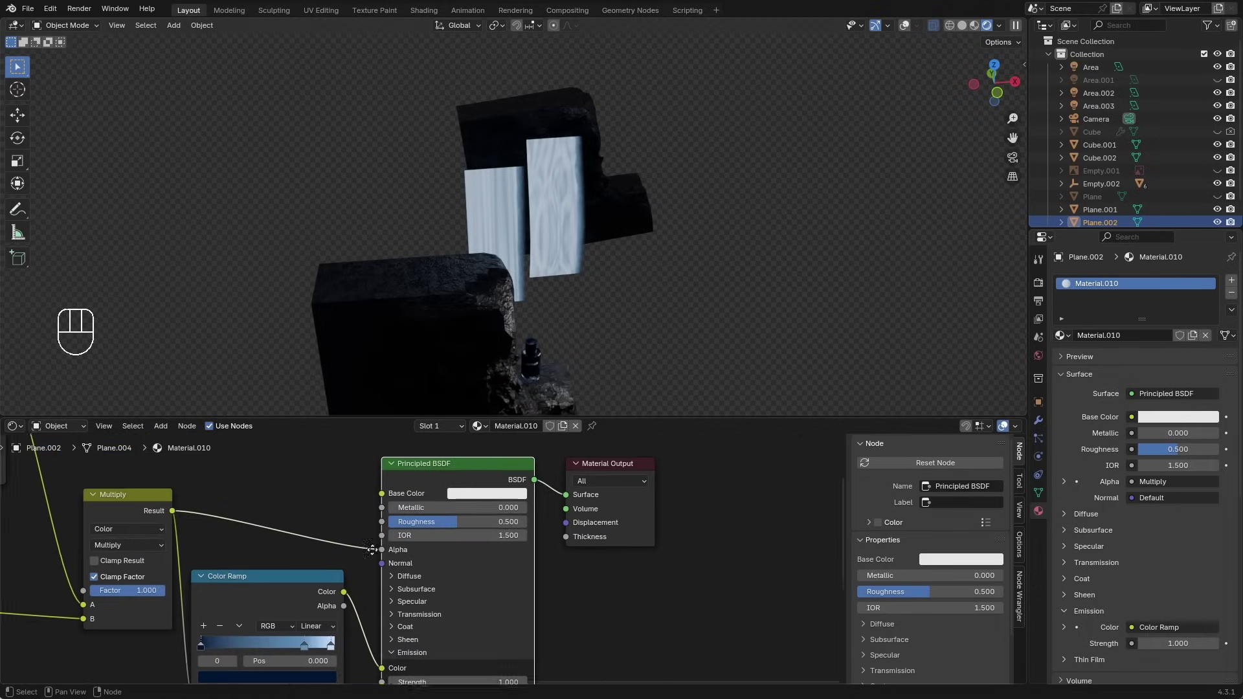
{"action": "key", "text": "g"}
{"action": "left_click", "coordinate": [589, 463]}
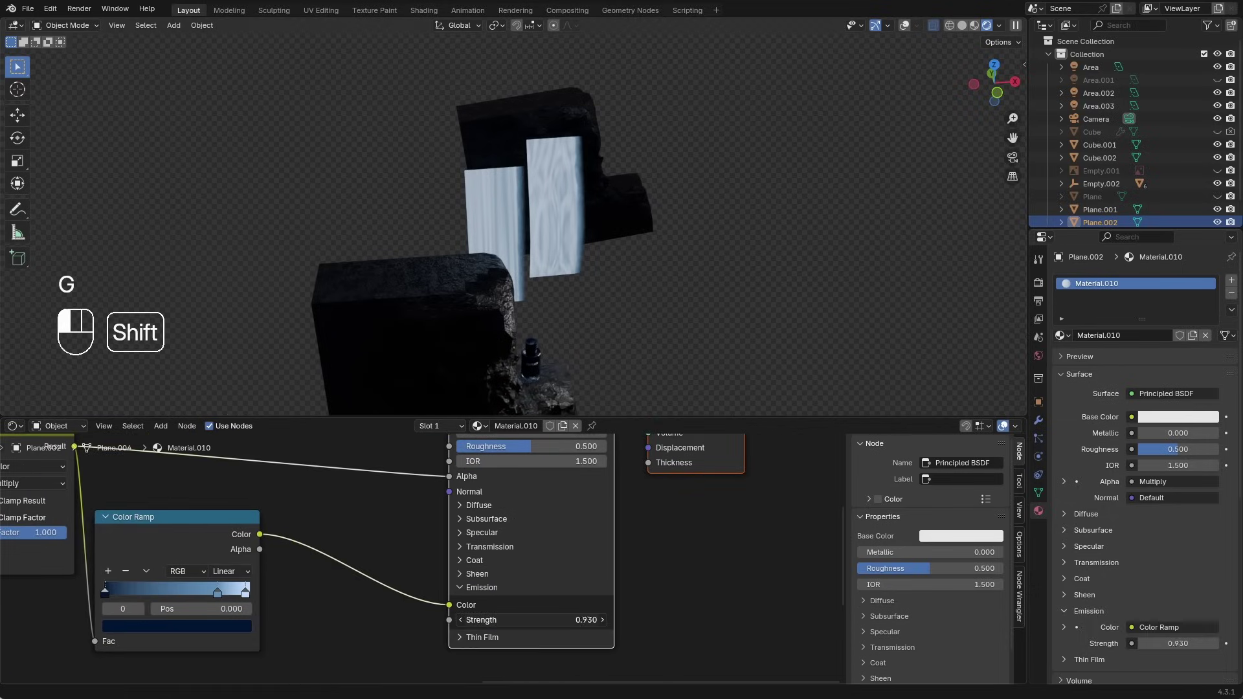
{"action": "left_click_drag", "start_coordinate": [582, 619], "coordinate": [499, 620], "text": "shift"}
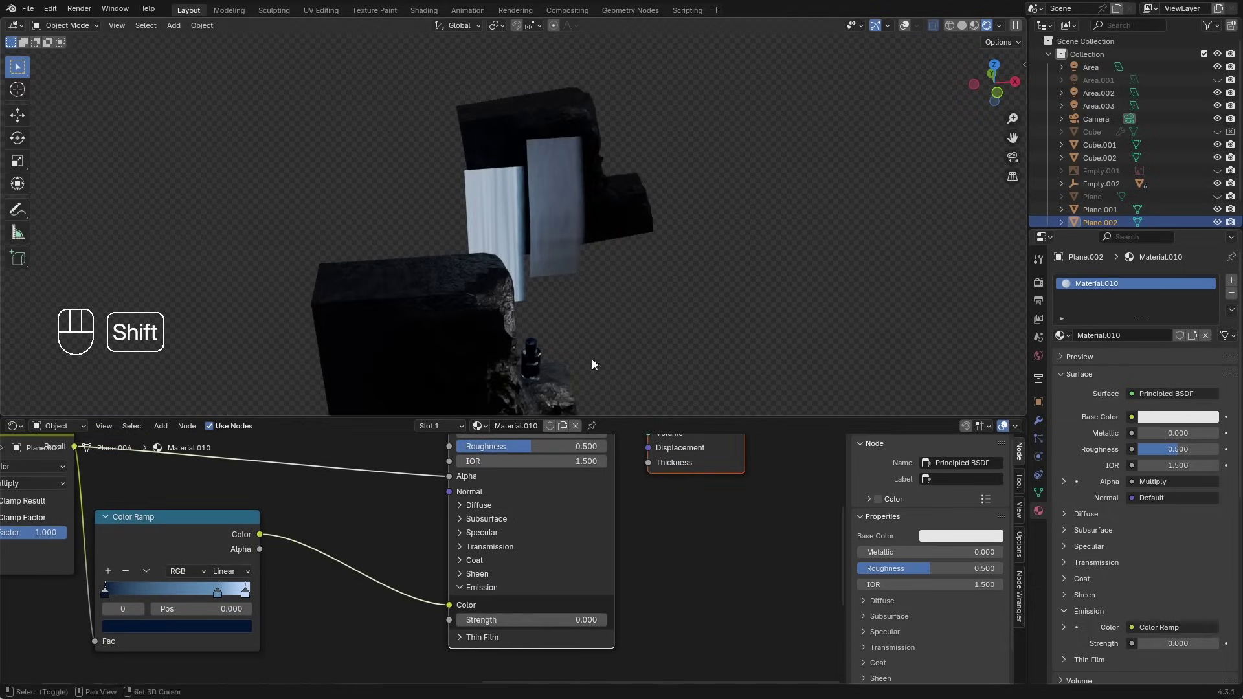
Step: Reposition the bent plane in camera view so it continues the glowing backdrop beside the bottle
{"action": "key", "text": "KP_0"}
{"action": "key", "text": "g"}
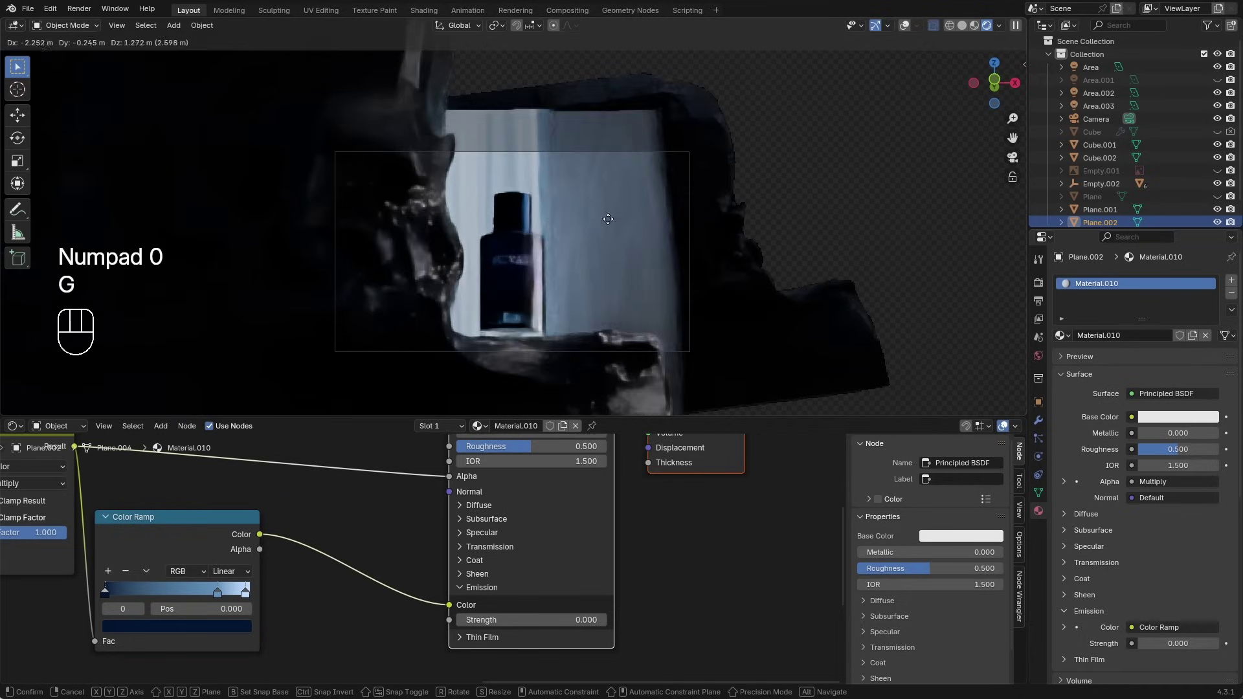
{"action": "left_click", "coordinate": [669, 329]}
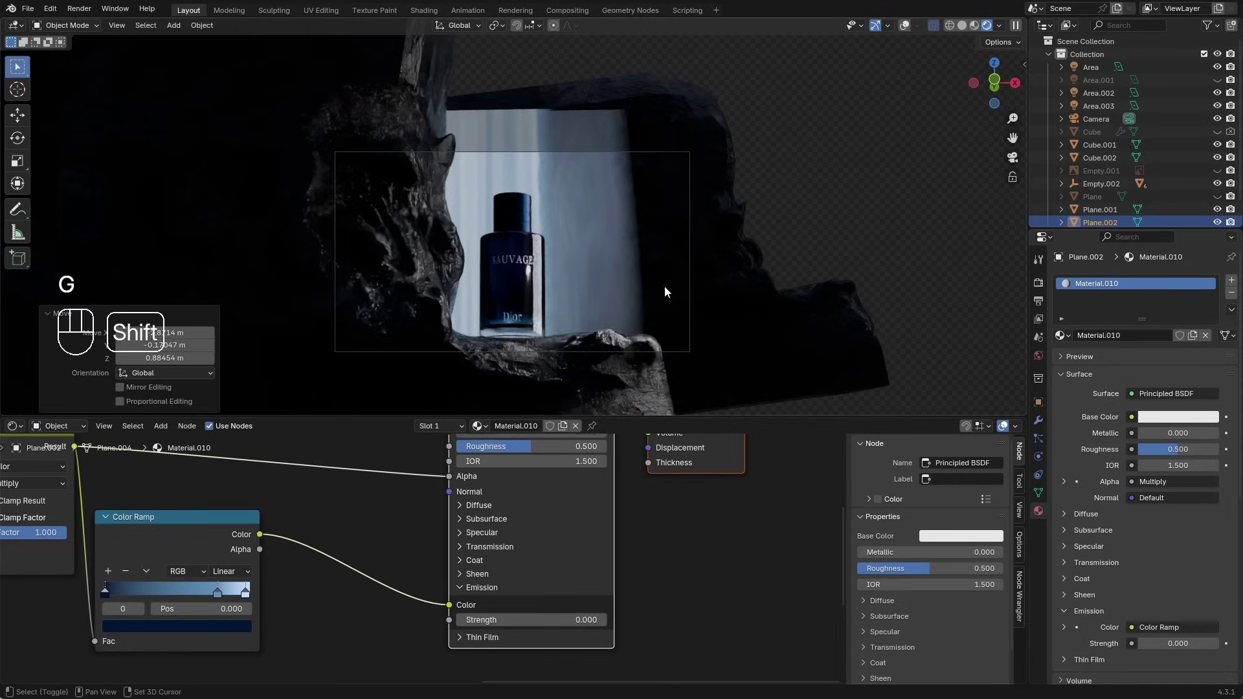
Step: Duplicate the bent plane sideways to extend the background, and offset the copy about 1.02 m along Y
{"action": "key", "text": "shift+d"}
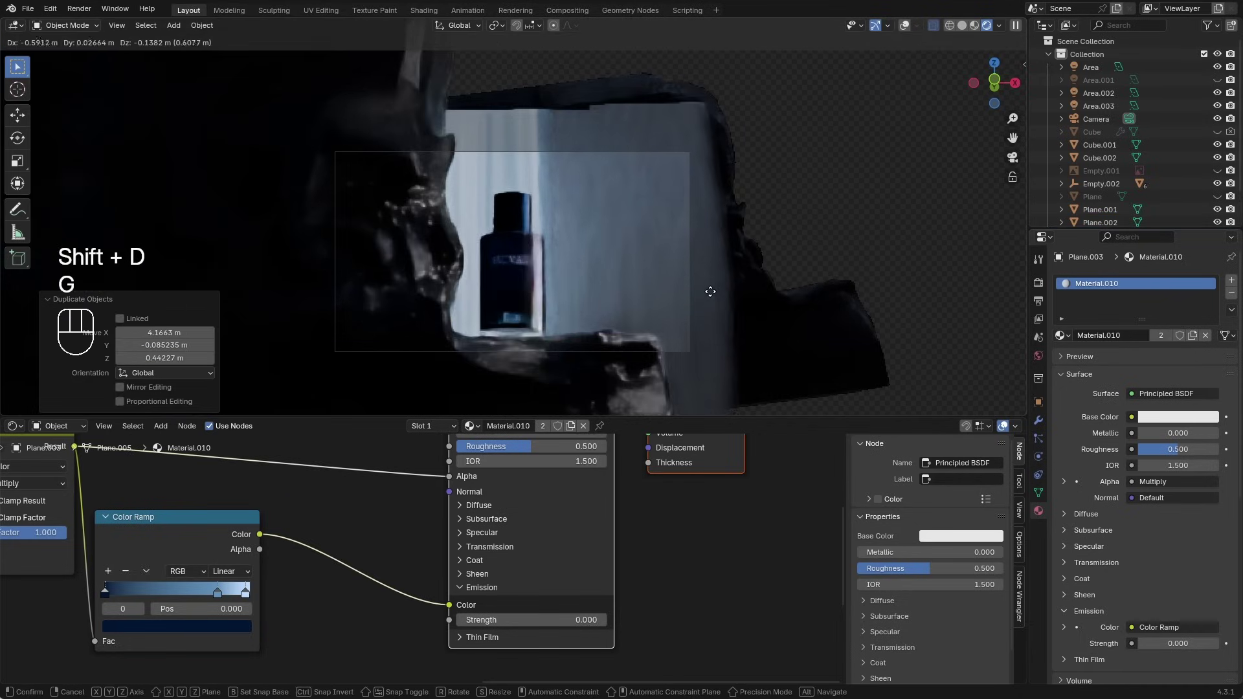
{"action": "left_click", "coordinate": [686, 297]}
{"action": "mouse_move", "coordinate": [682, 298]}
{"action": "middle_mouse_down"}
{"action": "mouse_move", "coordinate": [727, 365]}
{"action": "mouse_move", "coordinate": [689, 313]}
{"action": "middle_mouse_up"}
{"action": "key", "text": "g"}
{"action": "key", "text": "y"}
{"action": "left_click", "coordinate": [687, 313]}
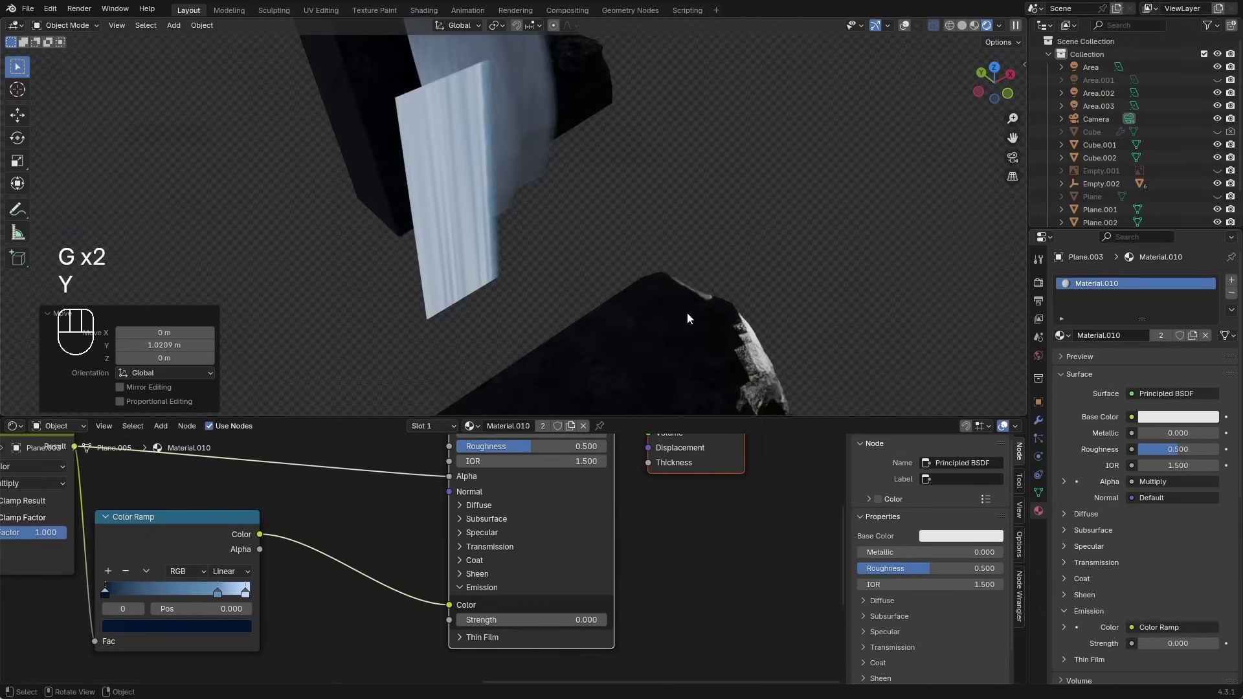
Step: Raise the second bent plane about 0.79 m in camera view and scale it to 1.562 along X
{"action": "key", "text": "KP_0"}
{"action": "key", "text": "g"}
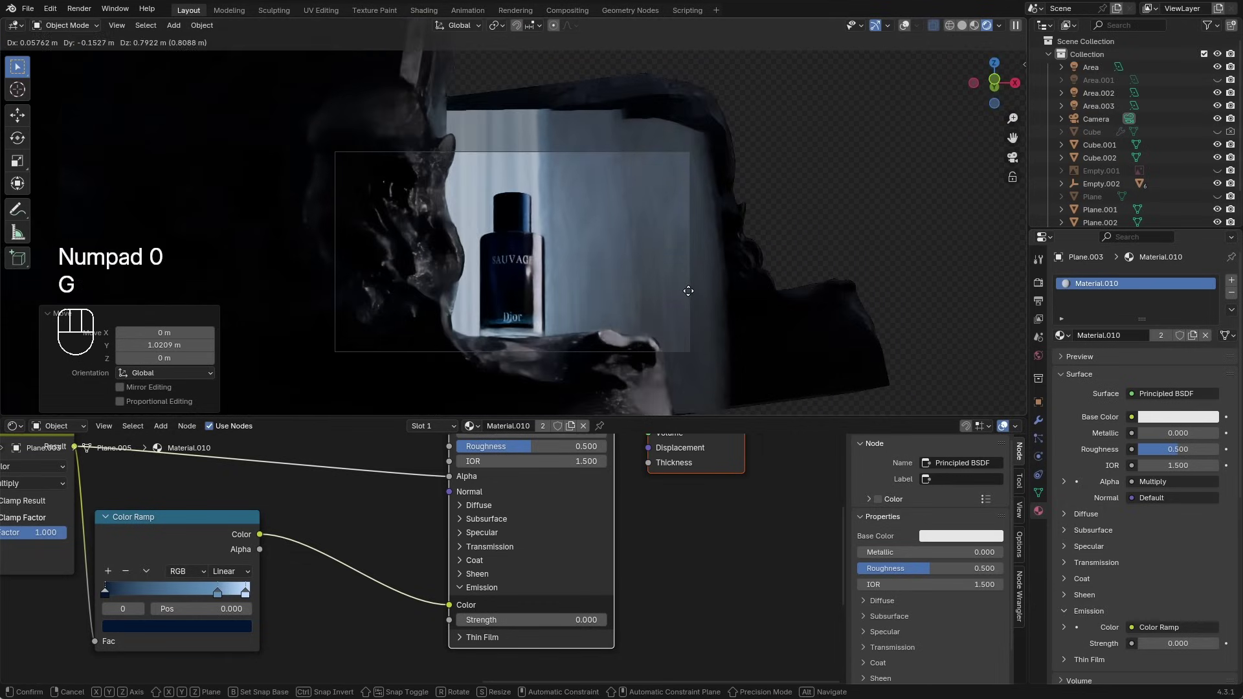
{"action": "left_click", "coordinate": [666, 267]}
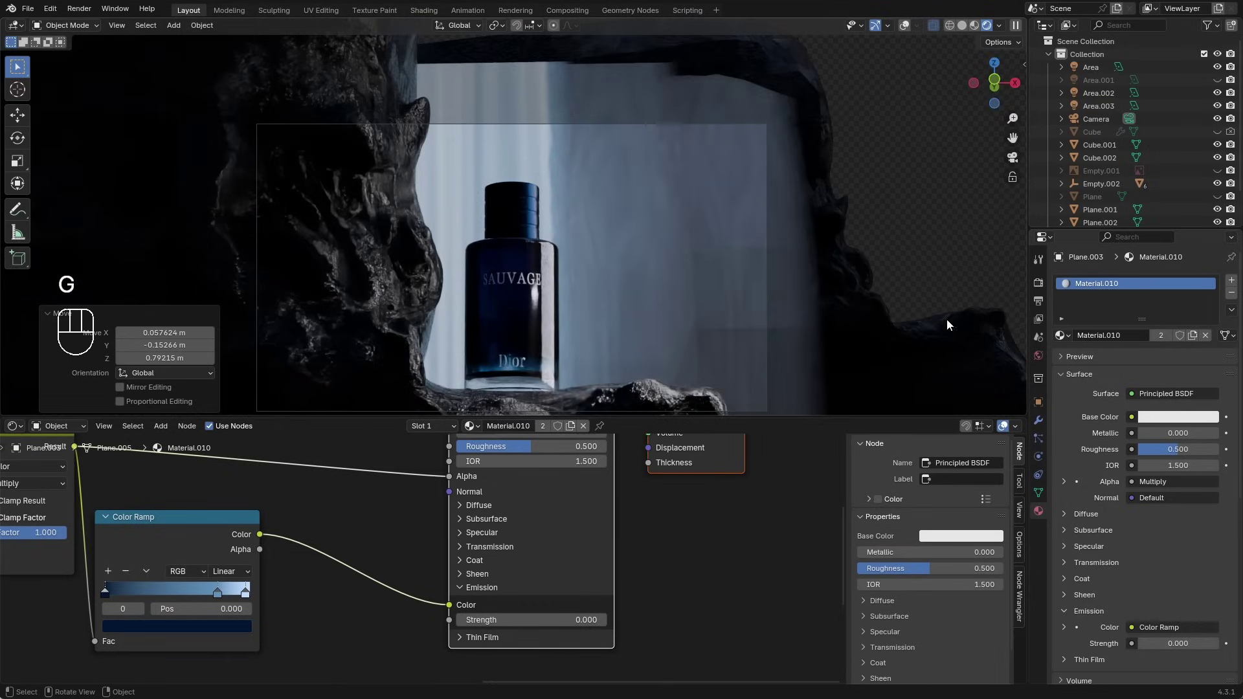
{"action": "key", "text": "s"}
{"action": "key", "text": "x"}
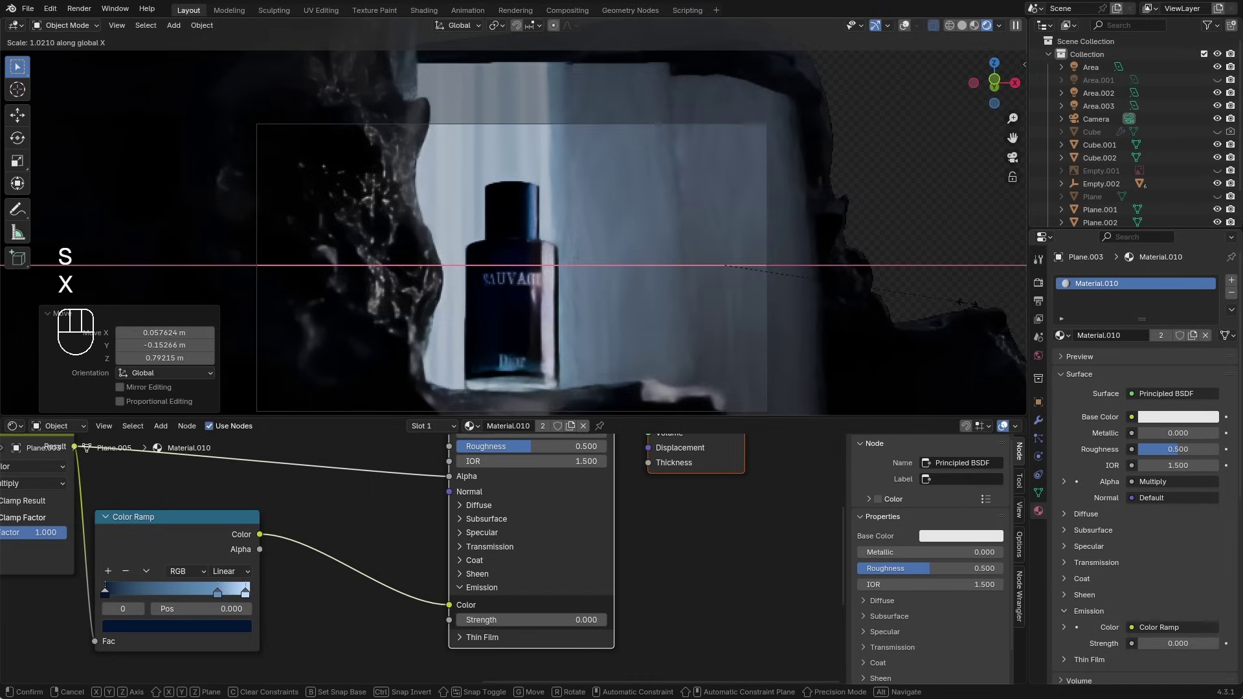
{"action": "left_click", "coordinate": [847, 278]}
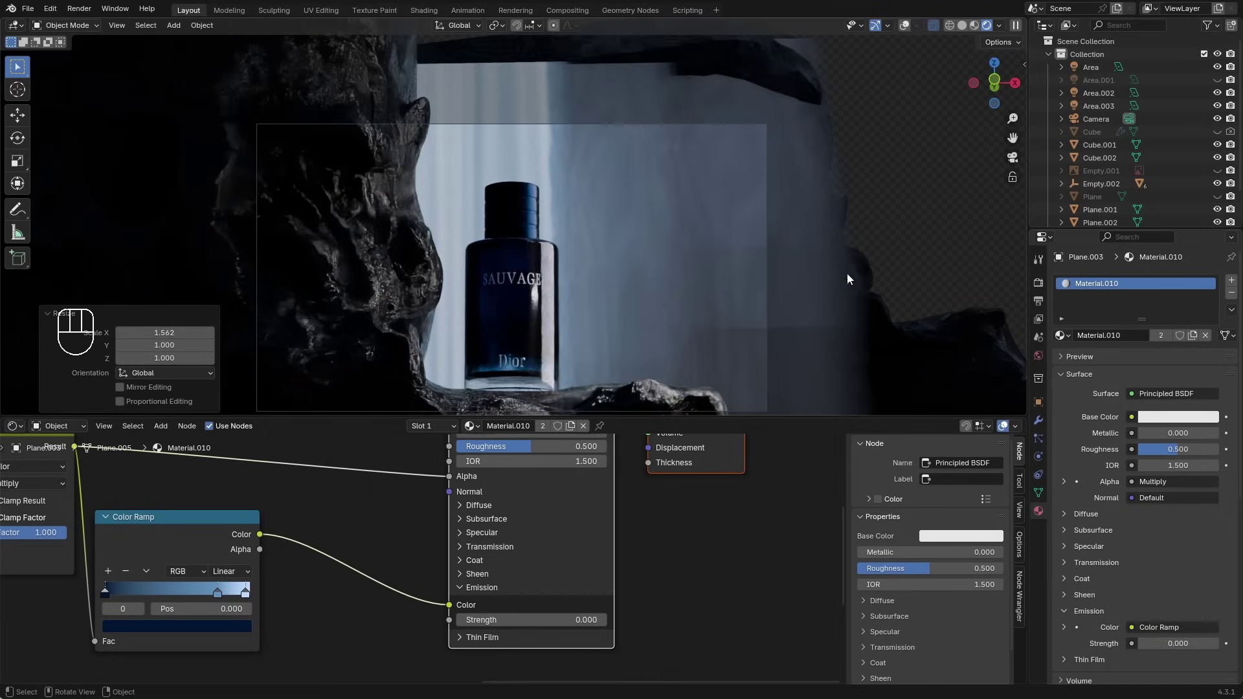
Step: Apply auto smooth shading at 30° to the bent background plane behind the bottle
{"action": "right_click", "coordinate": [802, 206]}
{"action": "left_click", "coordinate": [803, 206]}
{"action": "left_click", "coordinate": [619, 186]}
{"action": "right_click", "coordinate": [619, 186]}
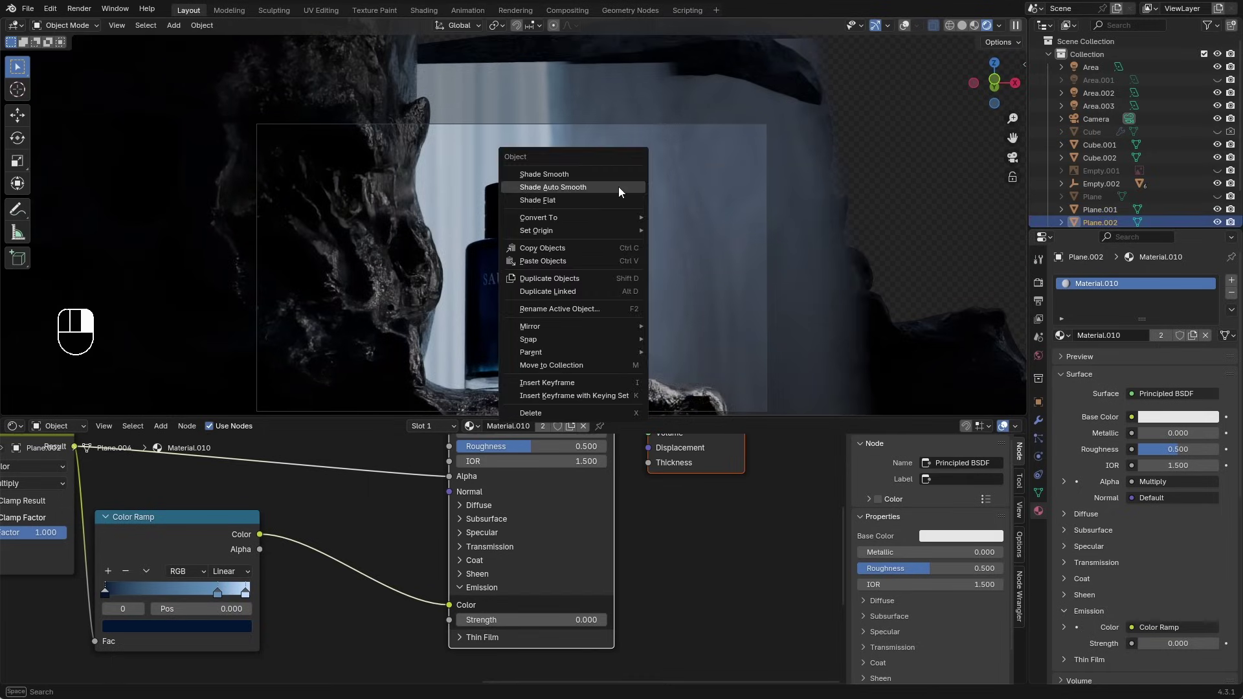
{"action": "left_click", "coordinate": [619, 186]}
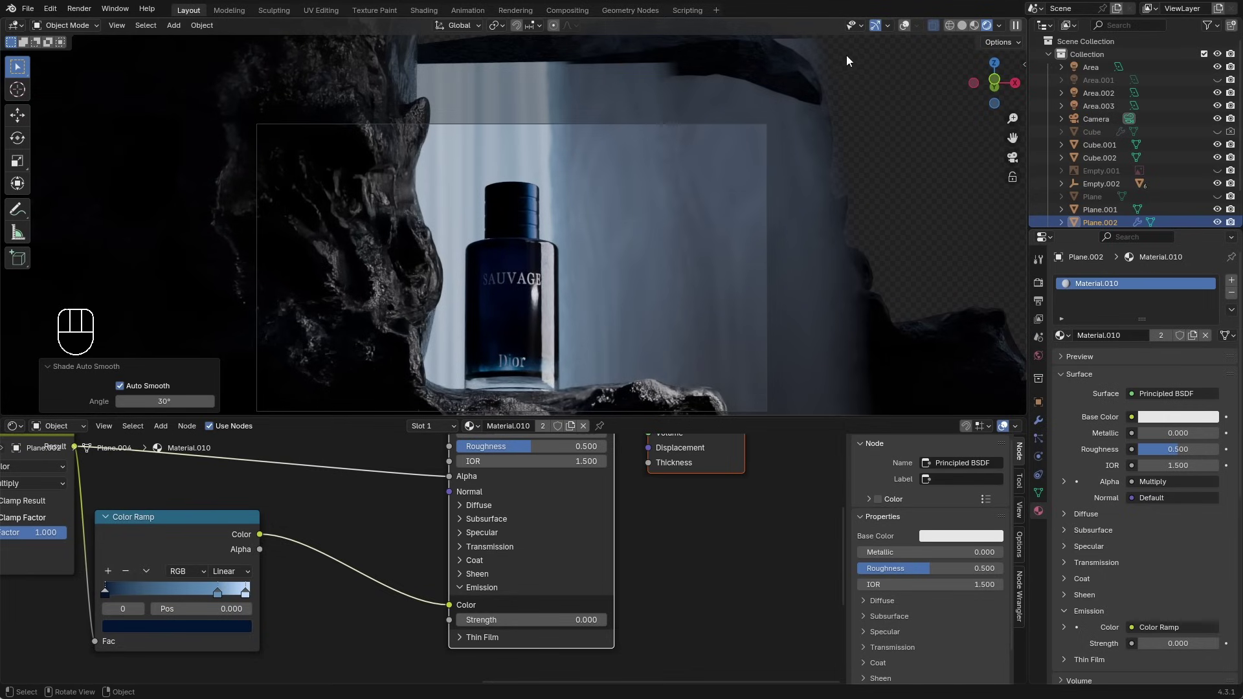
Step: Set the camera's passepartout to 1.000 and save the file
{"action": "left_click", "coordinate": [904, 26]}
{"action": "left_click", "coordinate": [732, 120]}
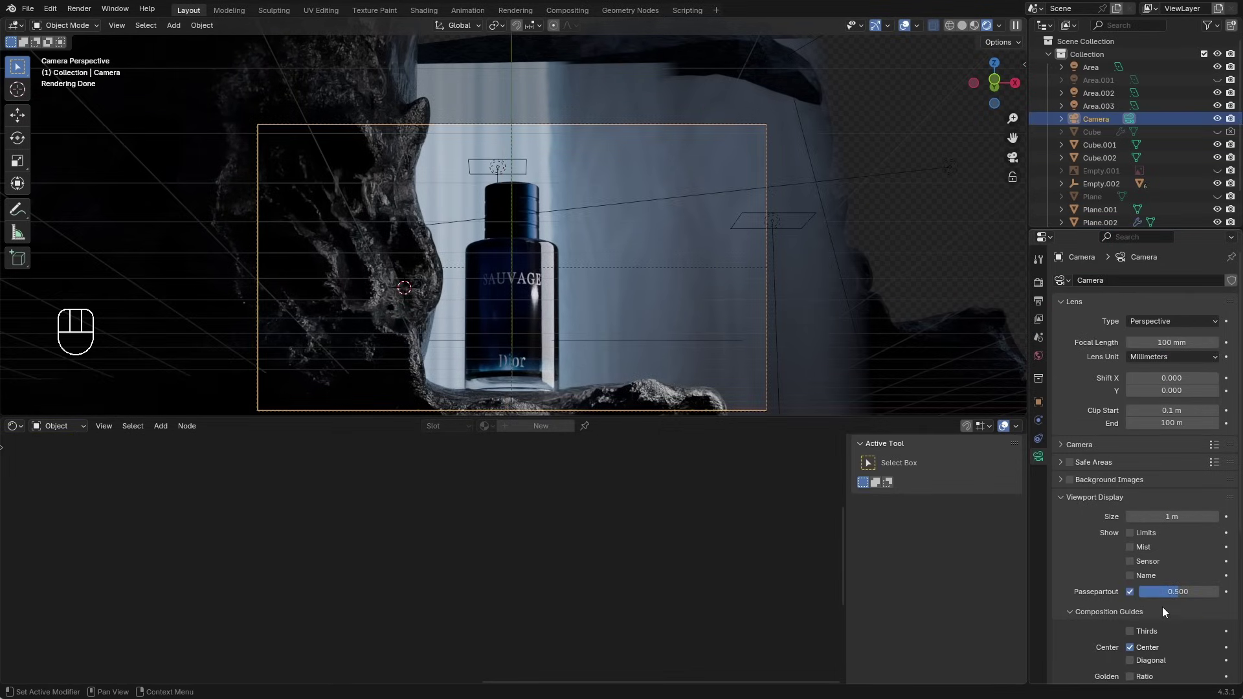
{"action": "left_click_drag", "start_coordinate": [1178, 592], "coordinate": [1221, 592]}
{"action": "middle_click_drag", "start_coordinate": [715, 335], "coordinate": [718, 302], "text": "shift"}
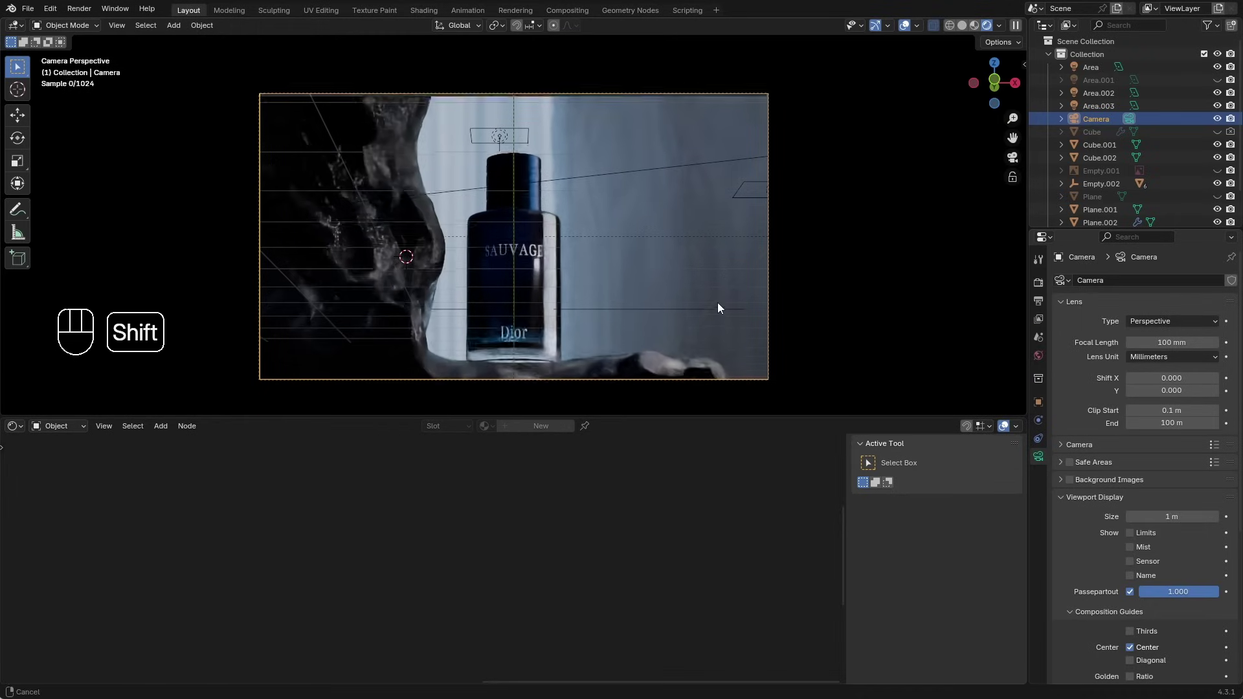
{"action": "key", "text": "ctrl+s"}
{"action": "left_click", "coordinate": [905, 26]}
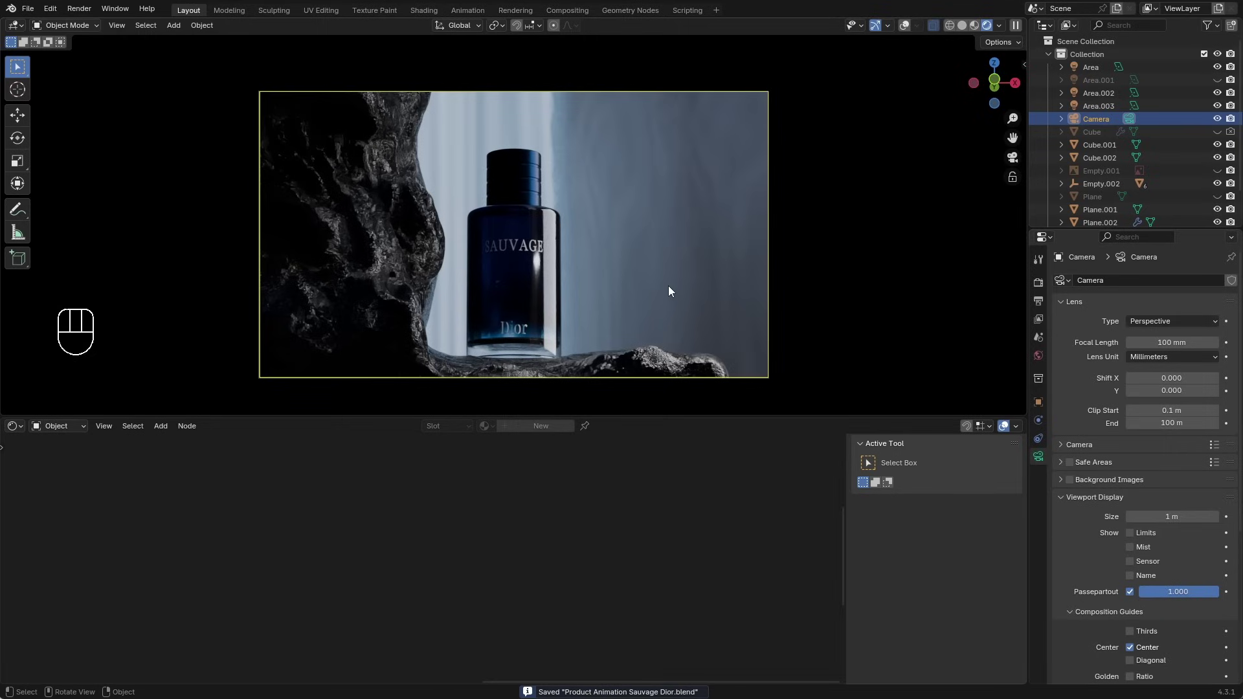
Step: Add an area light, scale it up 16.85 times and rotate it 90° about the X axis
{"action": "key", "text": "shift+a"}
{"action": "left_click", "coordinate": [575, 317]}
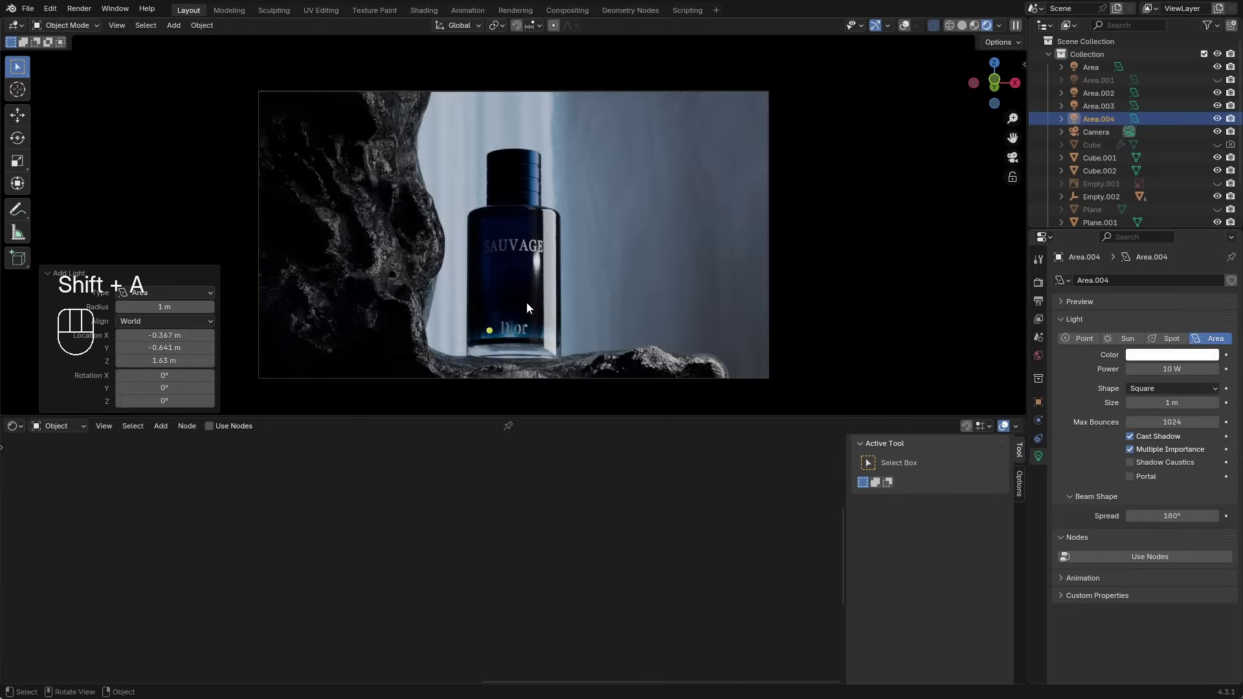
{"action": "key", "text": "s"}
{"action": "left_click", "coordinate": [751, 304]}
{"action": "type", "text": "rx"}
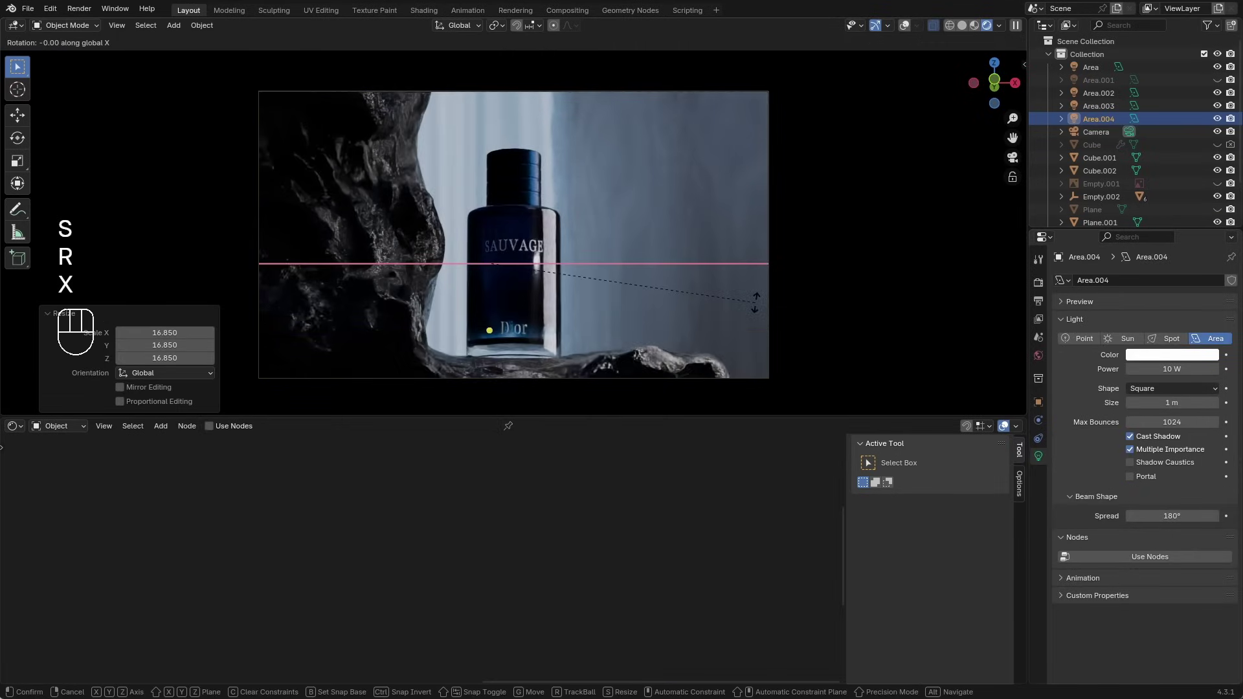
{"action": "type", "text": "90"}
{"action": "left_click", "coordinate": [755, 301]}
Step: Move the large area light to the camera side of the rocks, about -7.77 m in X and -8.57 m in Y
{"action": "middle_click_drag", "start_coordinate": [755, 301], "coordinate": [622, 264]}
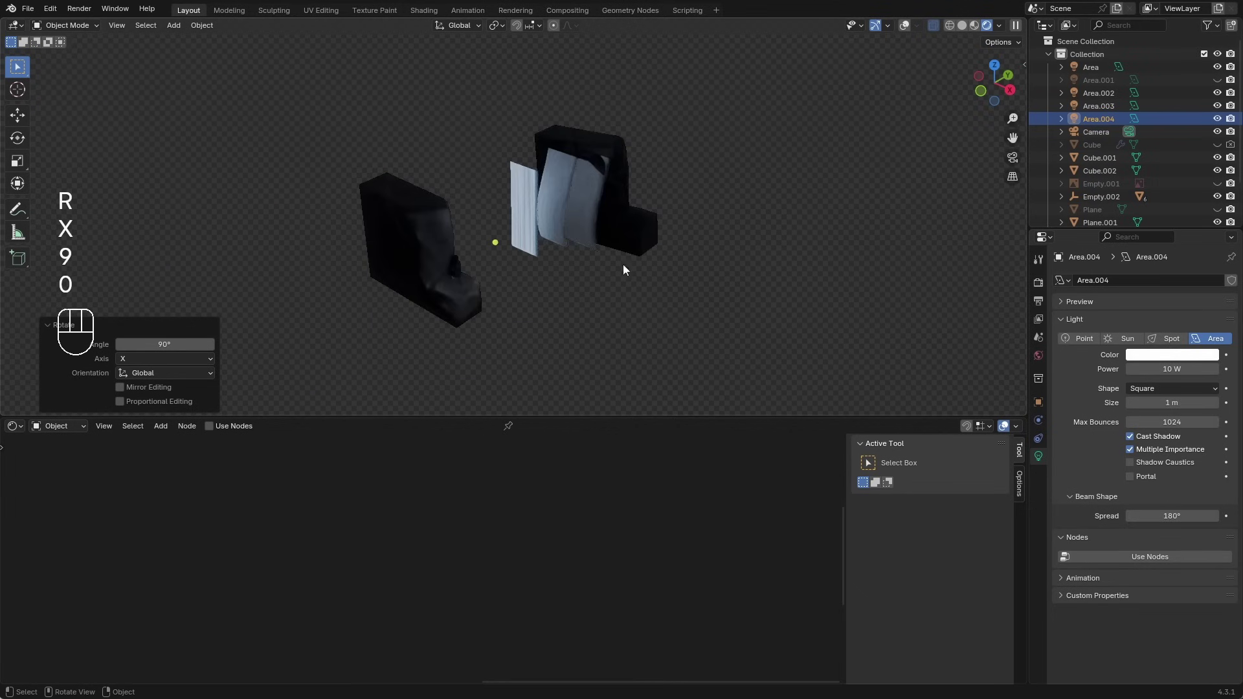
{"action": "left_click", "coordinate": [903, 27]}
{"action": "scroll", "coordinate": [448, 298], "scroll_direction": "up", "scroll_amount": 3}
{"action": "middle_click_drag", "start_coordinate": [475, 337], "coordinate": [516, 278], "text": "shift"}
{"action": "key", "text": "g"}
{"action": "left_click", "coordinate": [361, 313]}
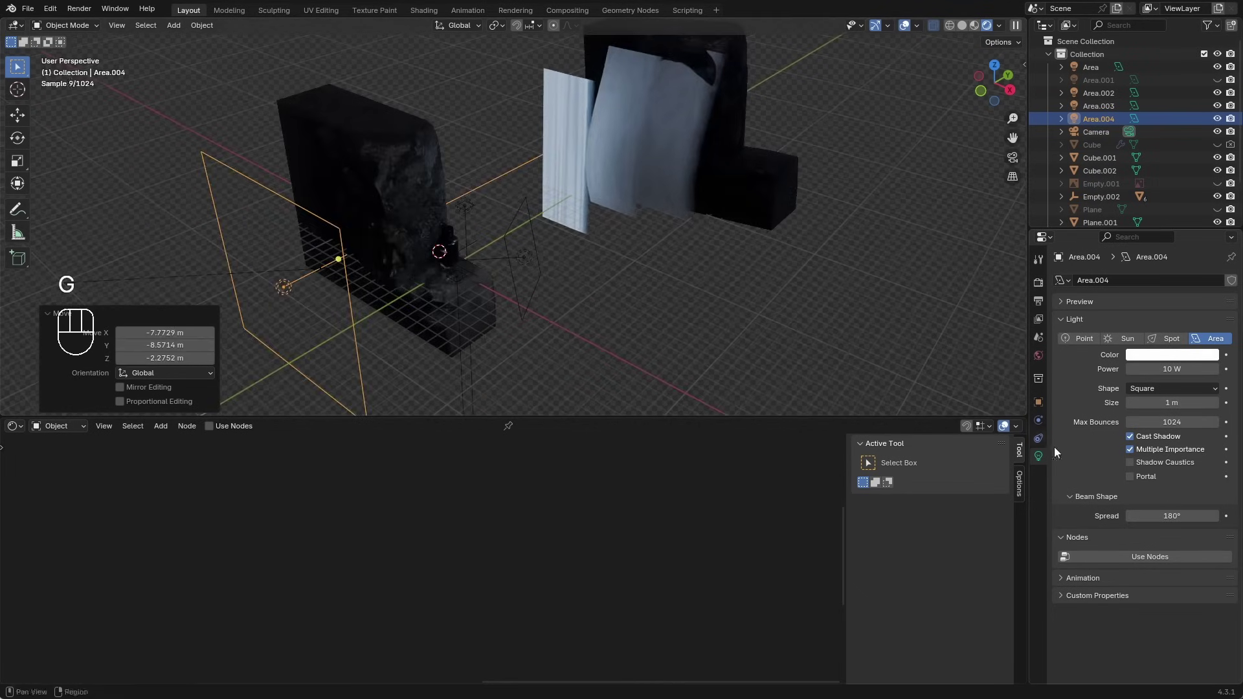
Step: Set the large area light's power to about 129 W and save the file
{"action": "left_click", "coordinate": [1172, 369]}
{"action": "type", "text": "285"}
{"action": "key", "text": "Return"}
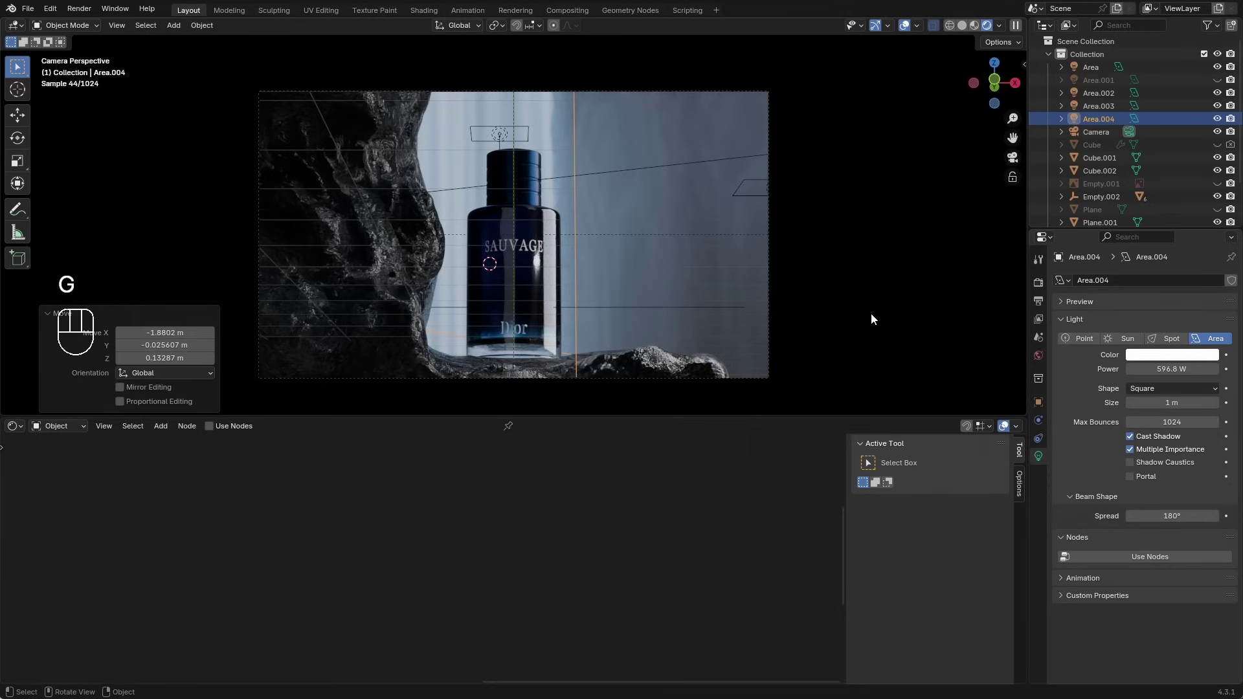
{"action": "left_click_drag", "start_coordinate": [1166, 374], "coordinate": [1150, 374]}
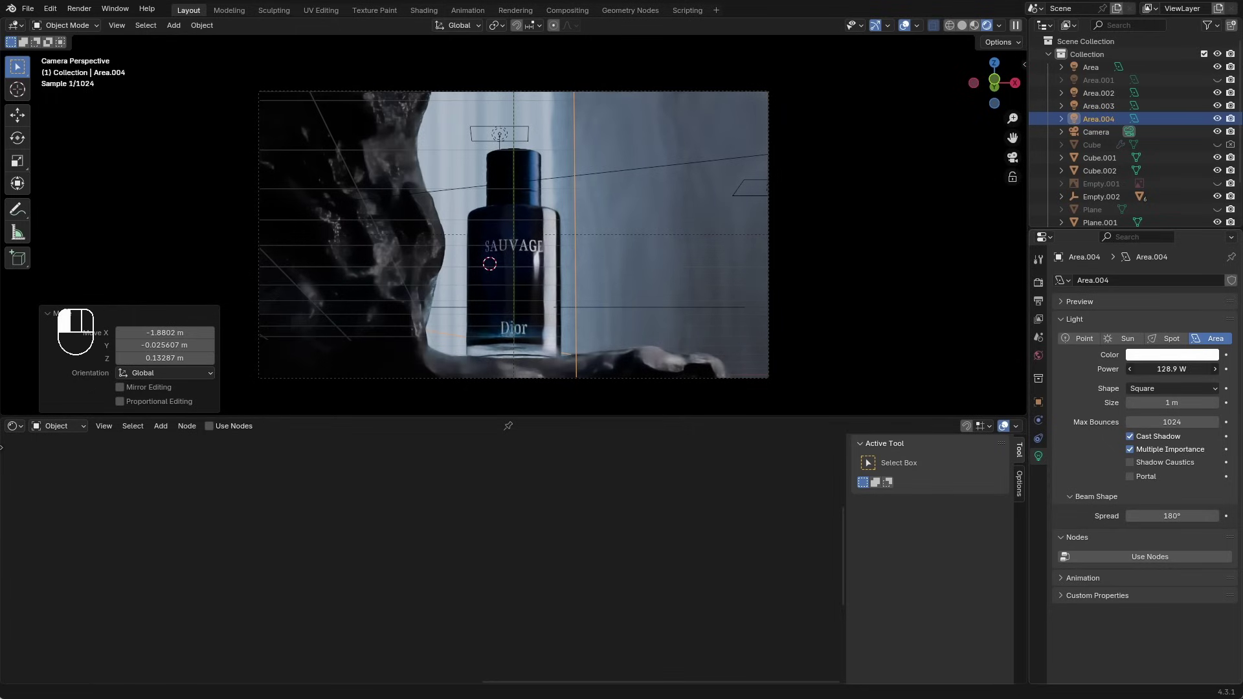
{"action": "key", "text": "ctrl+s"}
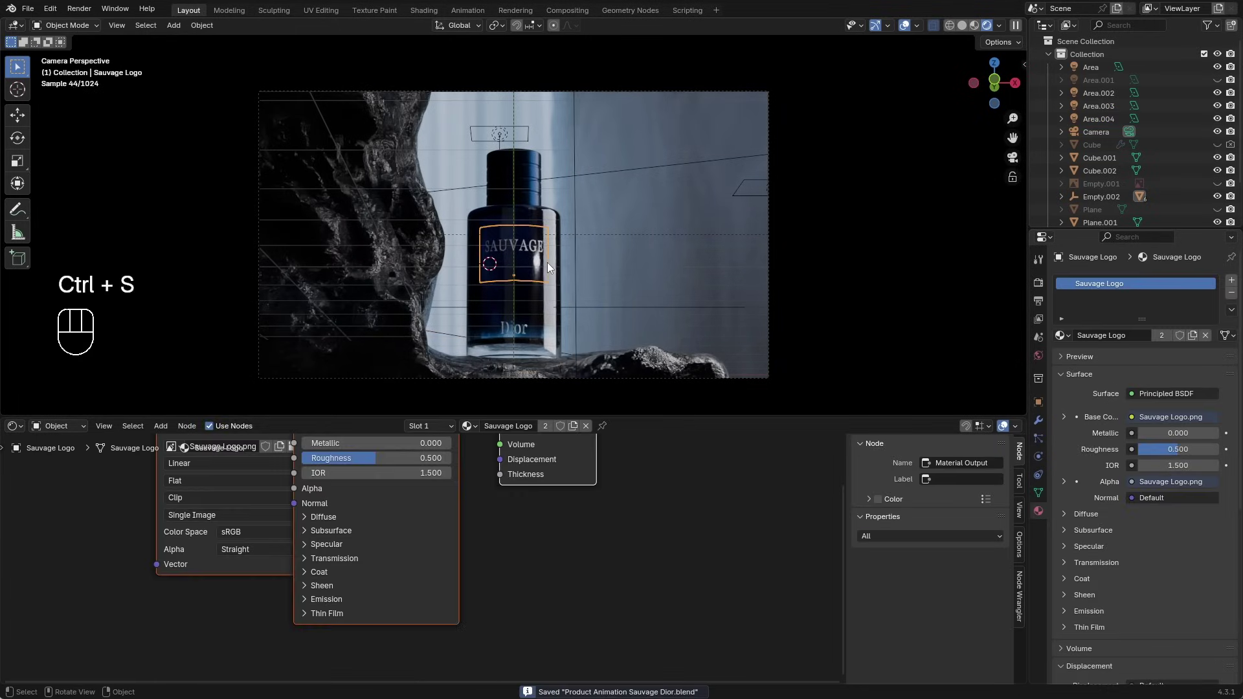
Step: In the bottle material's color ramp, shift the dark teal stop near the dark blue end and the lighter blue stop to 0.377
{"action": "left_click", "coordinate": [558, 239]}
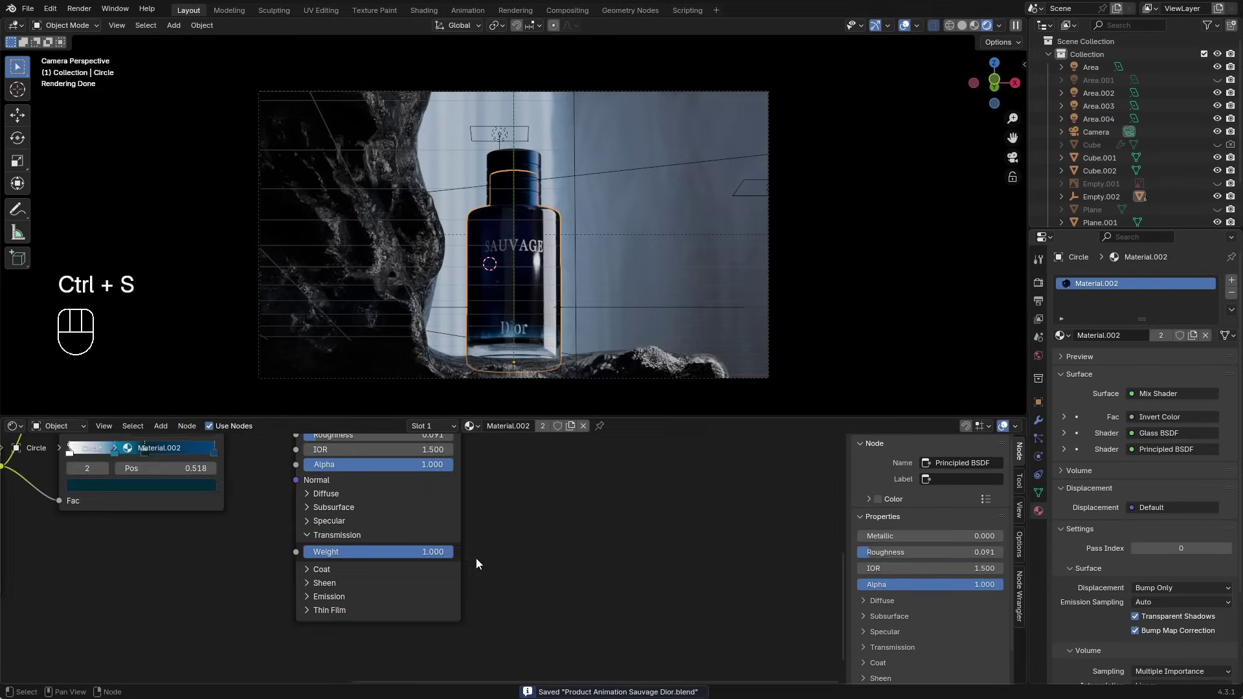
{"action": "middle_click_drag", "start_coordinate": [246, 494], "coordinate": [566, 582]}
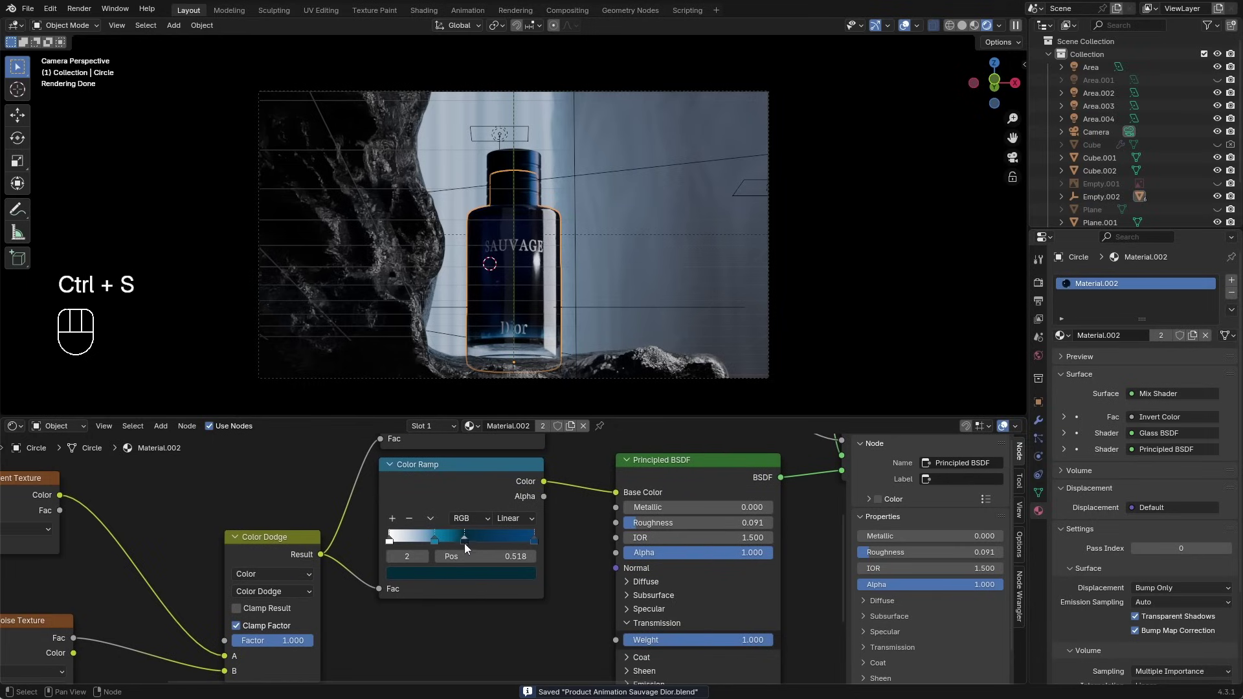
{"action": "left_click_drag", "start_coordinate": [475, 537], "coordinate": [523, 543]}
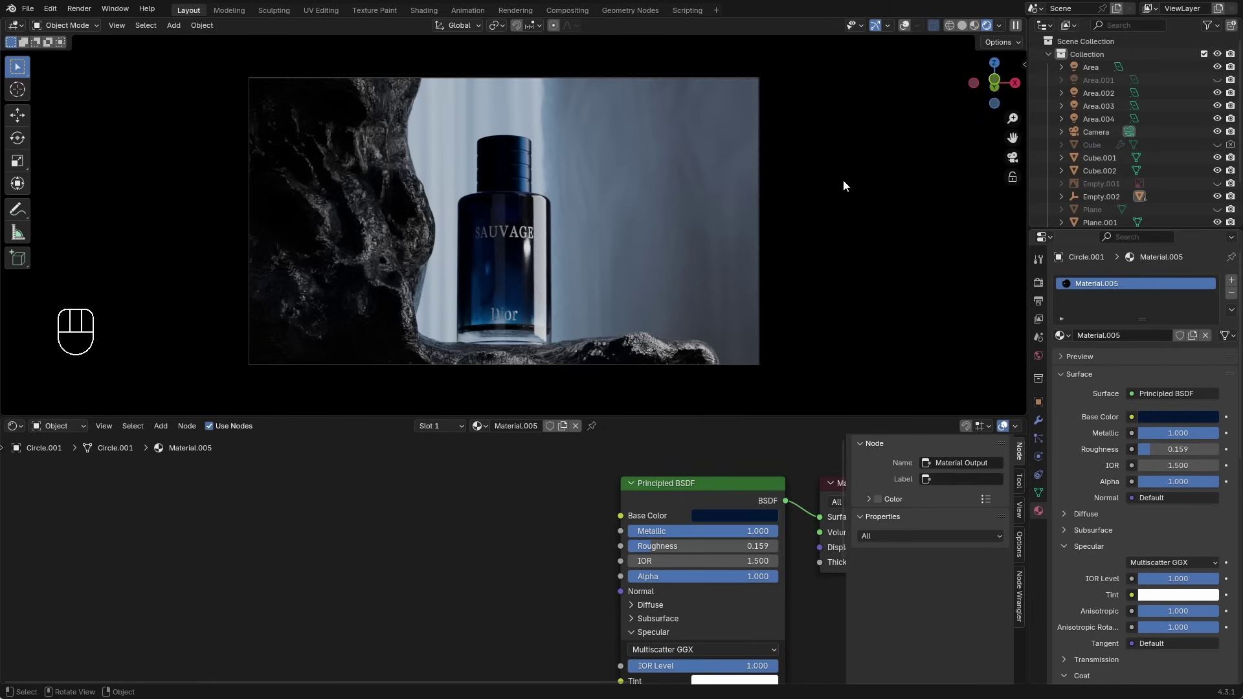
Step: Move all the bottle parts, including the cap and logos, into a new collection named Sauvage Dior Bottle
{"action": "left_click", "coordinate": [905, 26]}
{"action": "middle_click_drag", "start_coordinate": [565, 236], "coordinate": [591, 213]}
{"action": "left_click", "coordinate": [543, 251]}
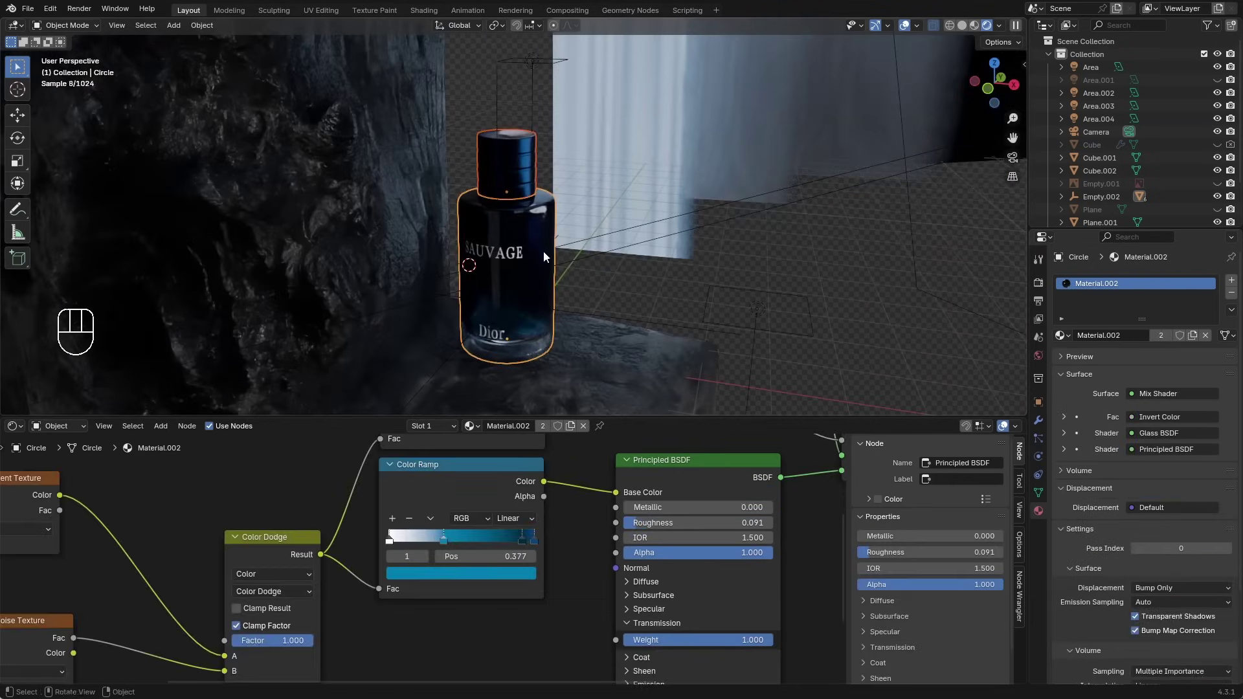
{"action": "left_click", "coordinate": [506, 328], "text": "shift"}
{"action": "left_click", "coordinate": [507, 328], "text": "shift"}
{"action": "left_click", "coordinate": [534, 294], "text": "shift"}
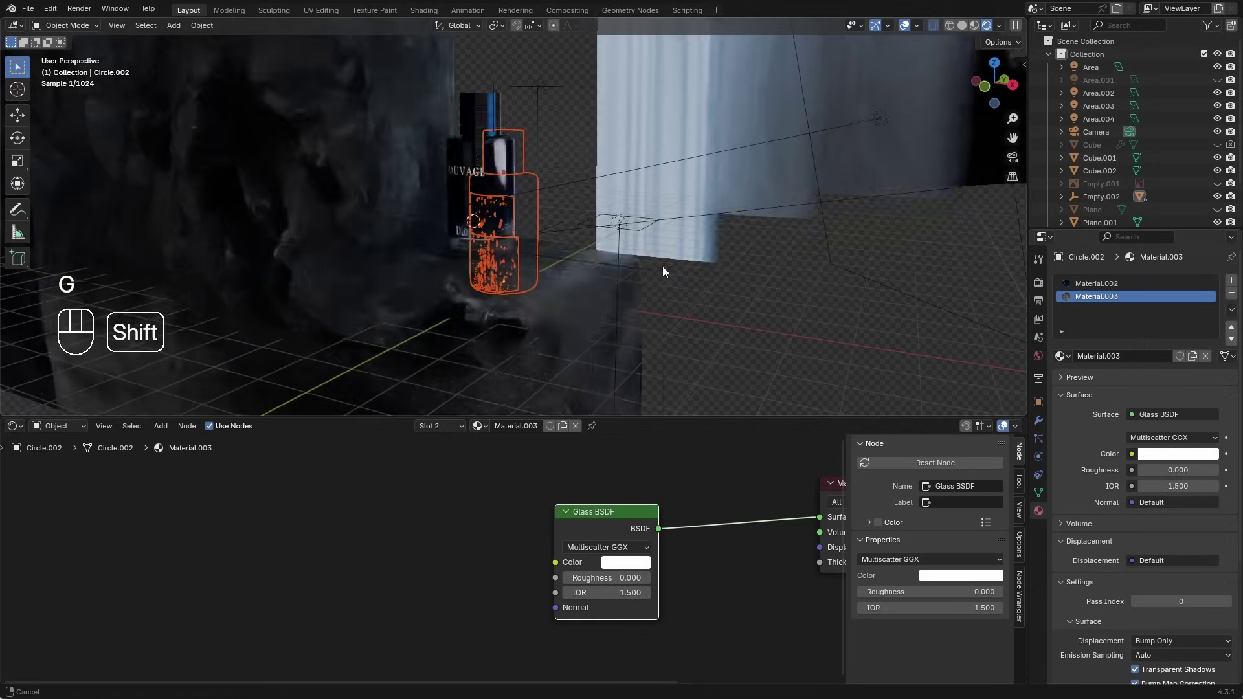
{"action": "key", "text": "m"}
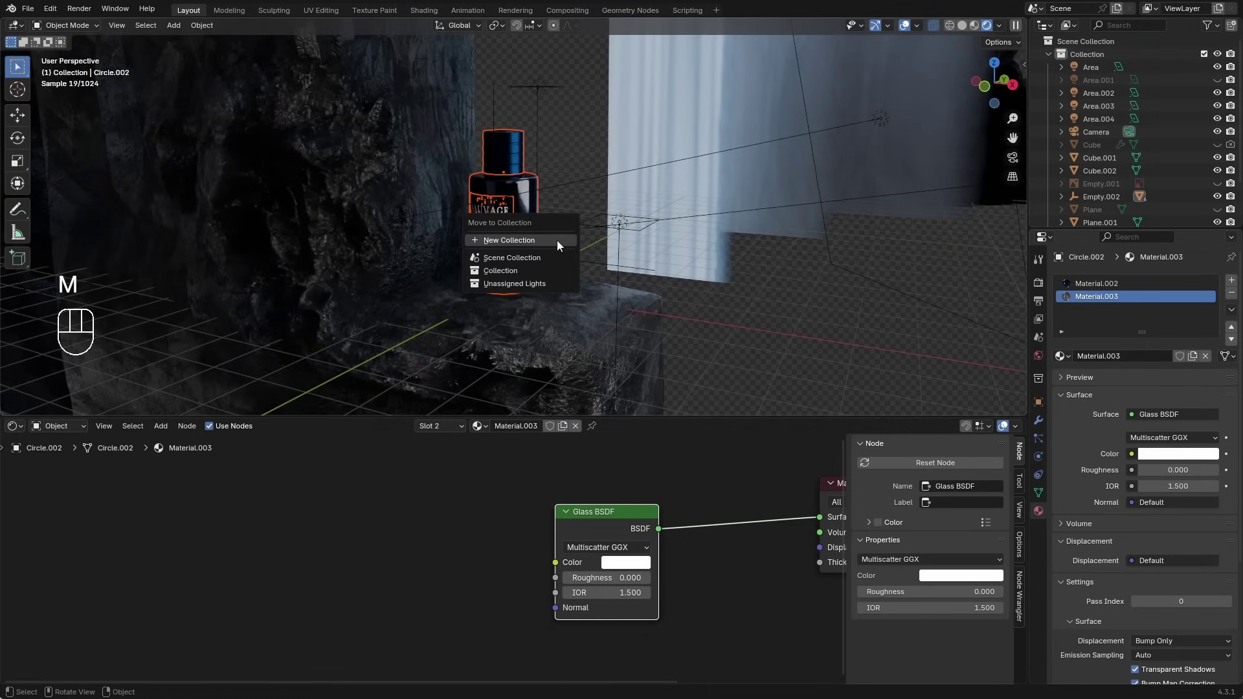
{"action": "left_click", "coordinate": [558, 244]}
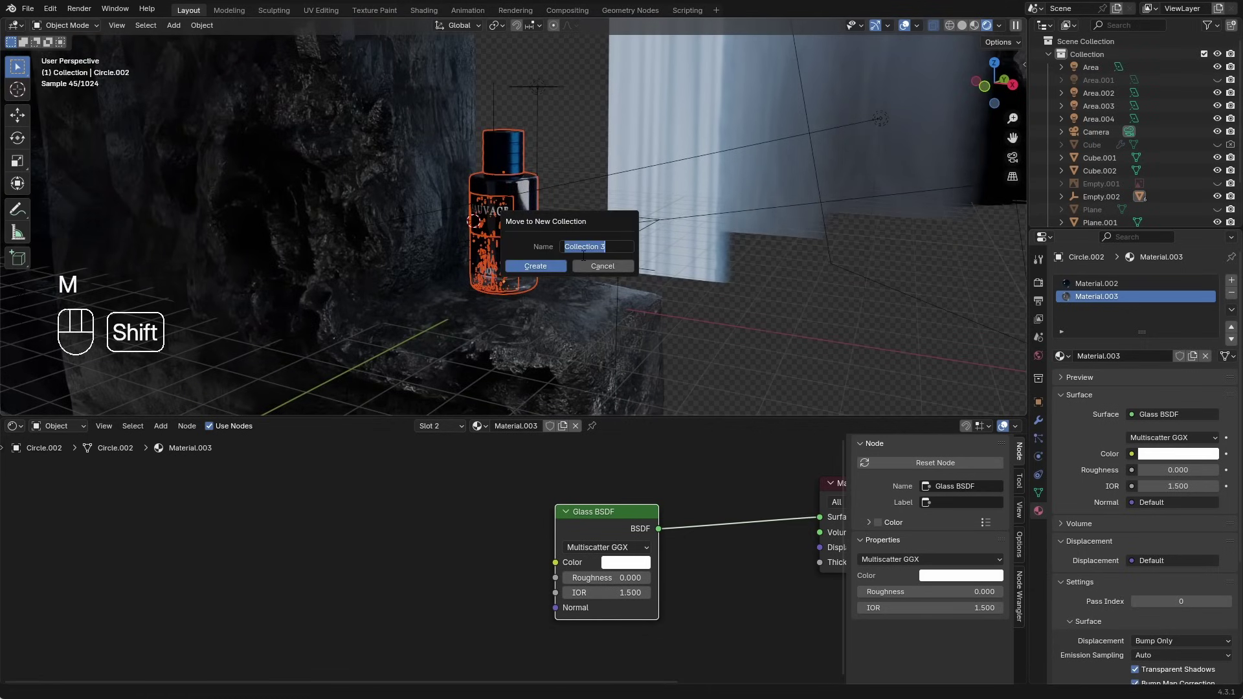
{"action": "type", "text": "Suav"}
{"action": "key", "text": "BackSpace"}
{"action": "key", "text": "BackSpace"}
{"action": "key", "text": "BackSpace"}
{"action": "type", "text": "auvage Dior Bottle"}
{"action": "key", "text": "Return"}
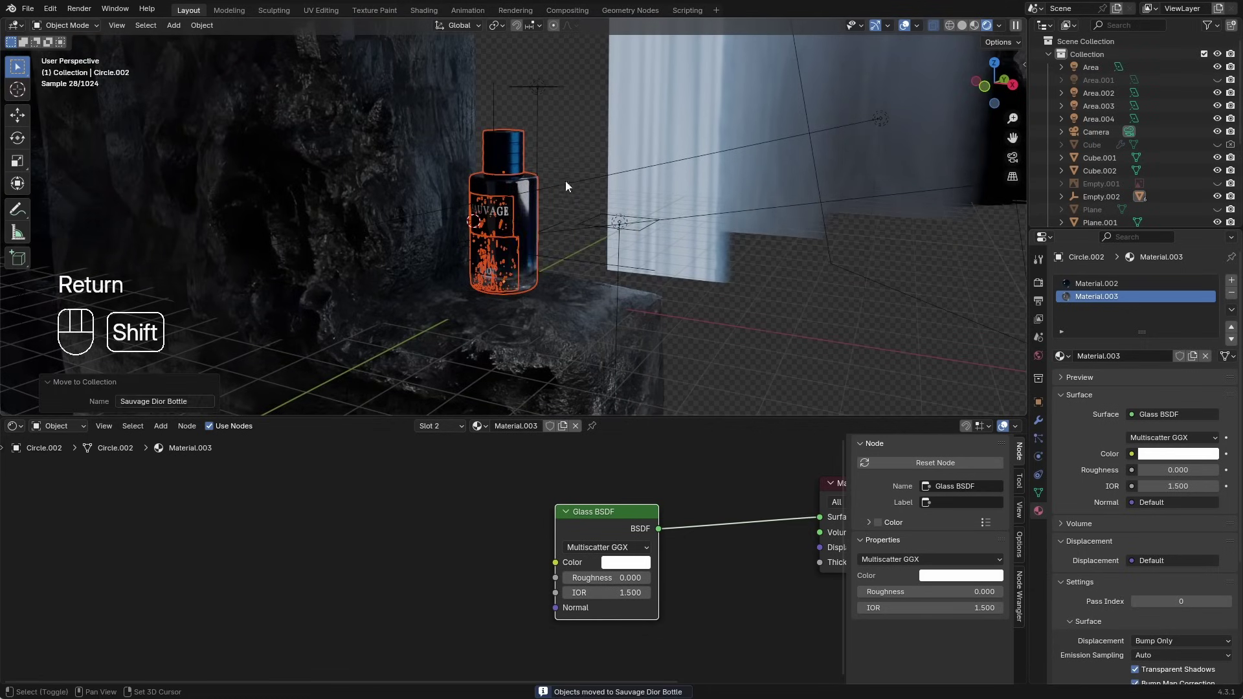
Step: Add another area light at the bottle and move it into a new collection named Bottle Lighting
{"action": "key", "text": "shift+a"}
{"action": "mouse_move", "coordinate": [494, 192]}
{"action": "mouse_move", "coordinate": [444, 207]}
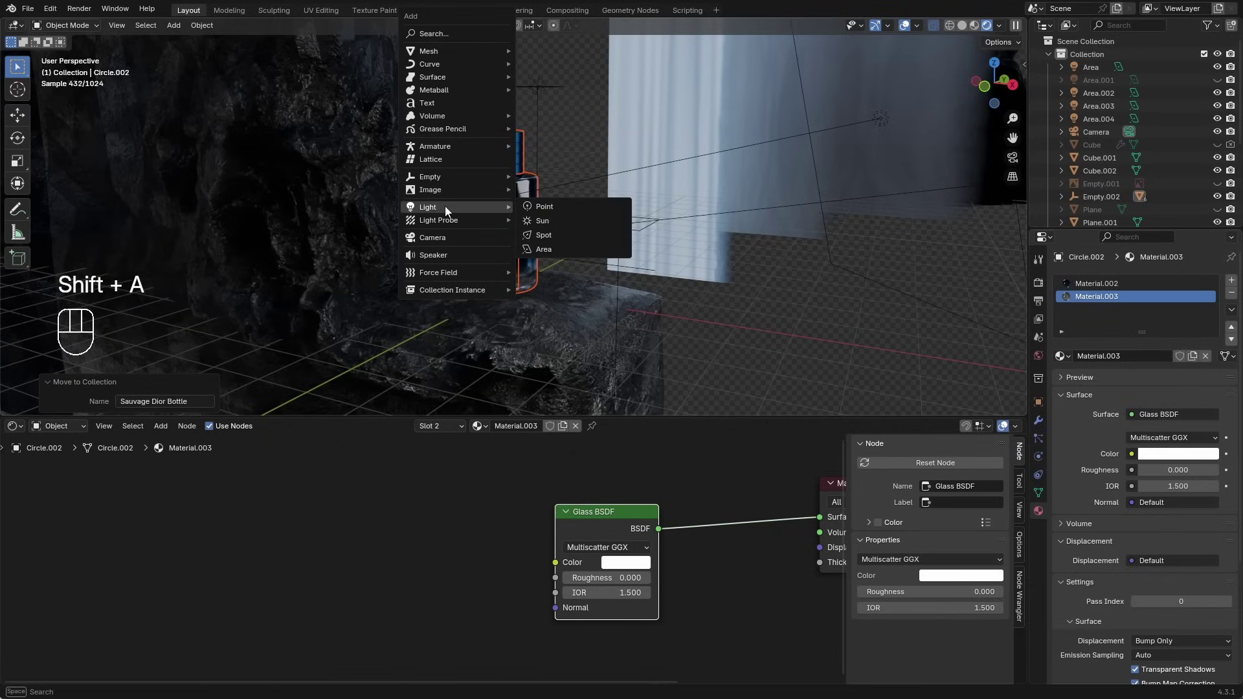
{"action": "left_click", "coordinate": [569, 252]}
{"action": "key", "text": "m"}
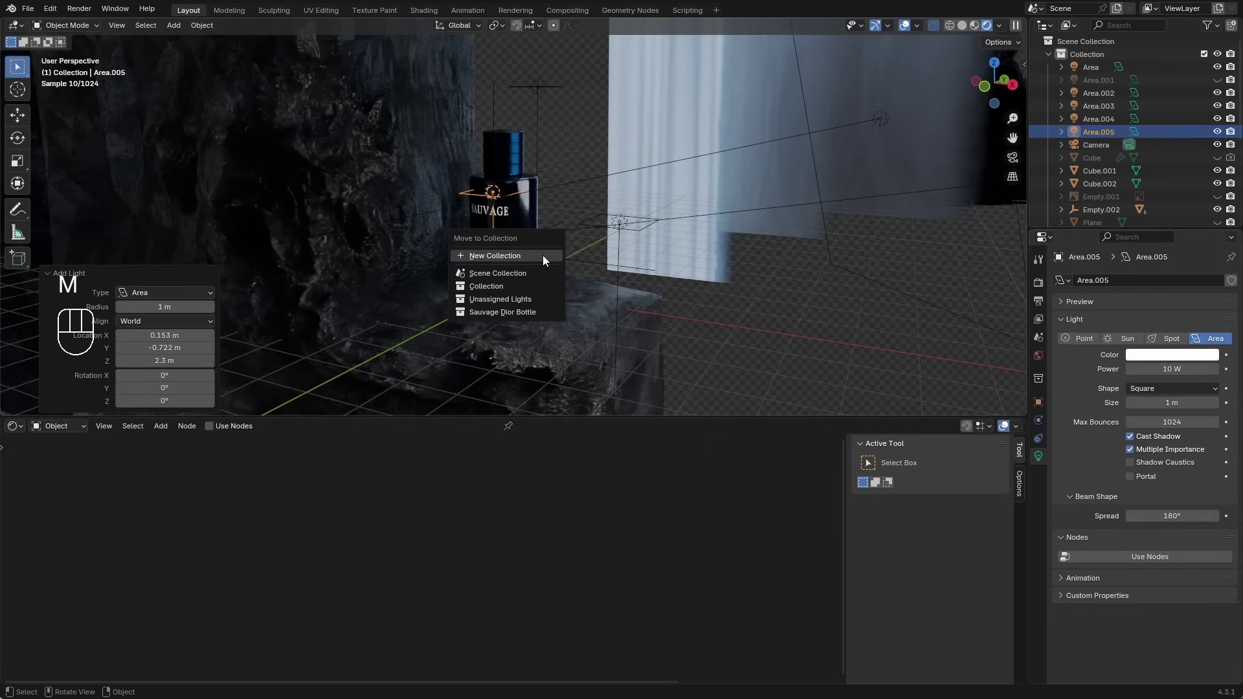
{"action": "left_click", "coordinate": [543, 255]}
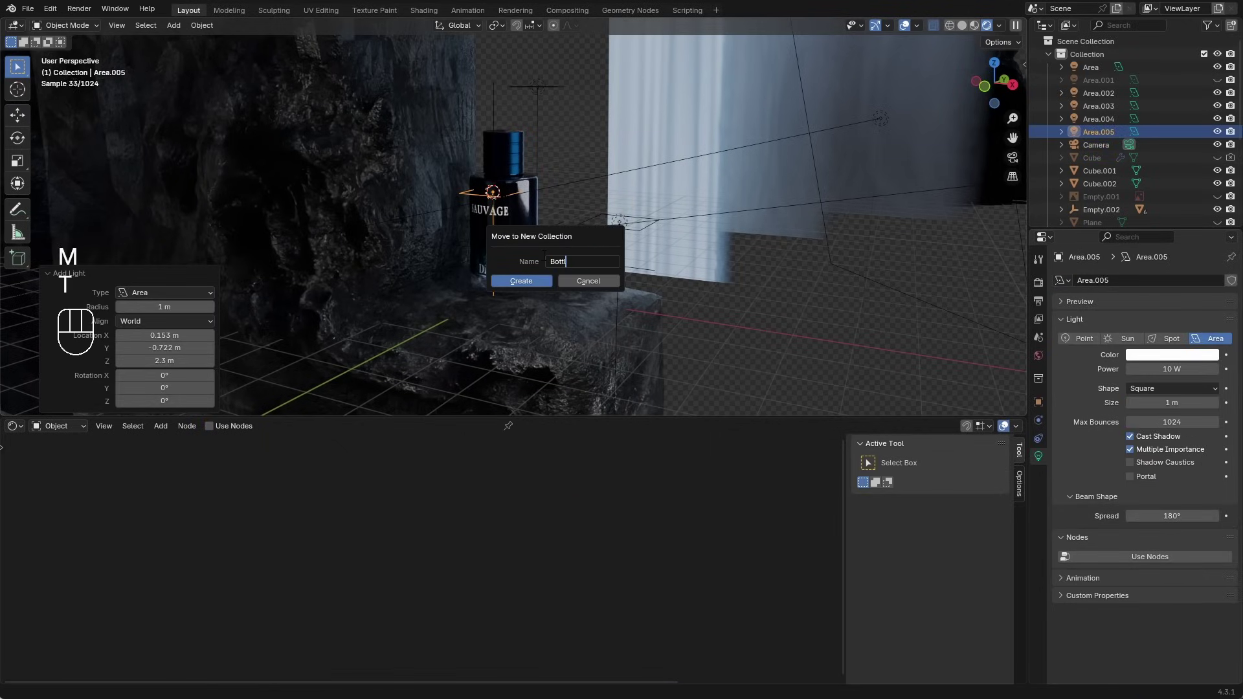
{"action": "type", "text": "Bottle Lug"}
{"action": "key", "text": "BackSpace"}
{"action": "key", "text": "BackSpace"}
{"action": "type", "text": "ighting"}
{"action": "key", "text": "Return"}
Step: Link the Bottle Lighting collection to the Sauvage Dior Bottle collection with Lumio's light linking
{"action": "key", "text": "n"}
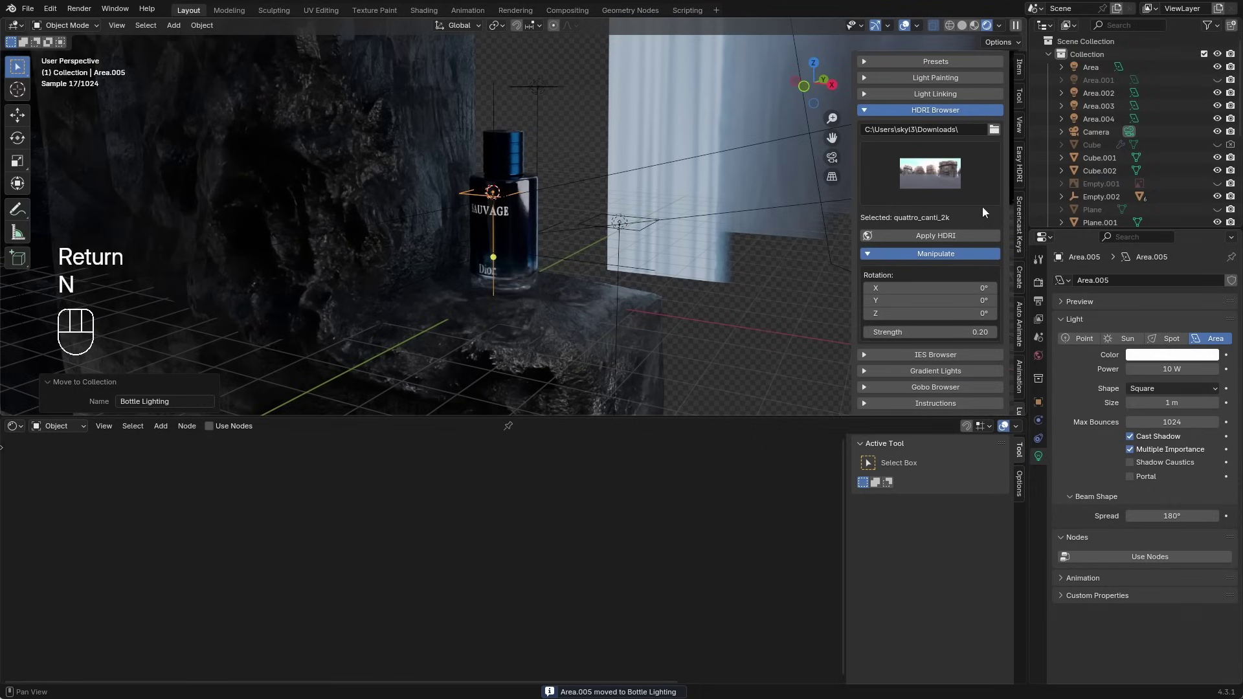
{"action": "left_click", "coordinate": [942, 111]}
{"action": "left_click", "coordinate": [951, 130]}
{"action": "left_click", "coordinate": [948, 148]}
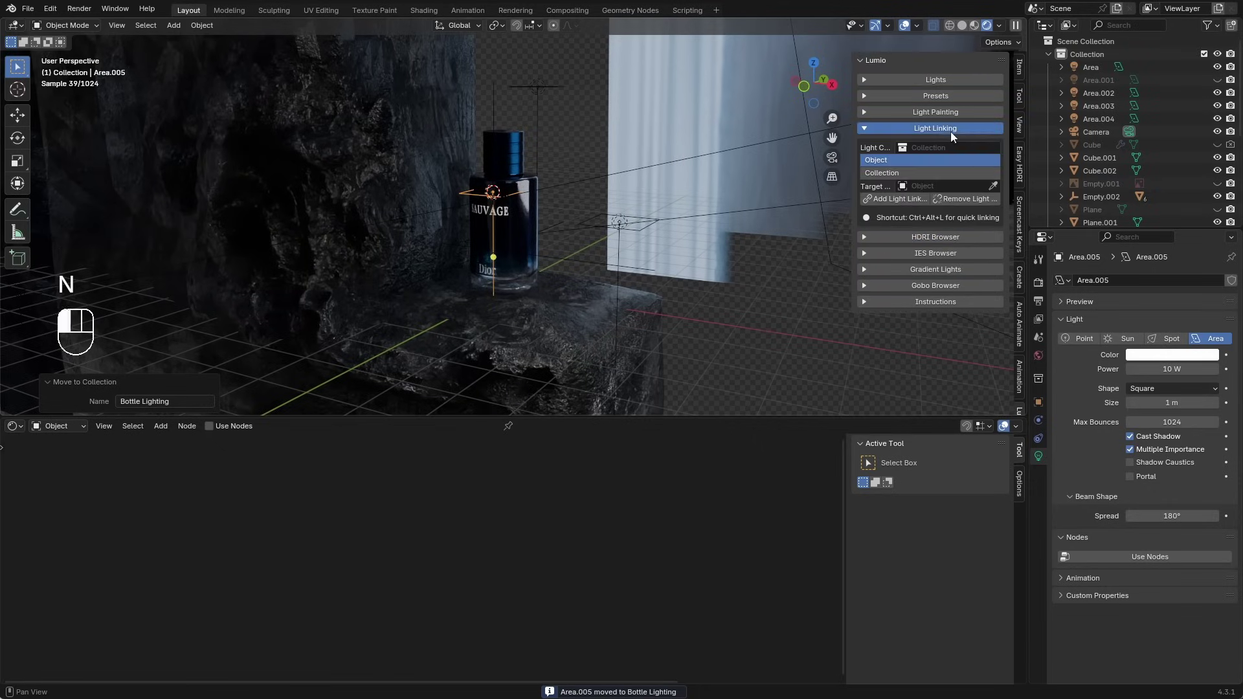
{"action": "left_click", "coordinate": [935, 147]}
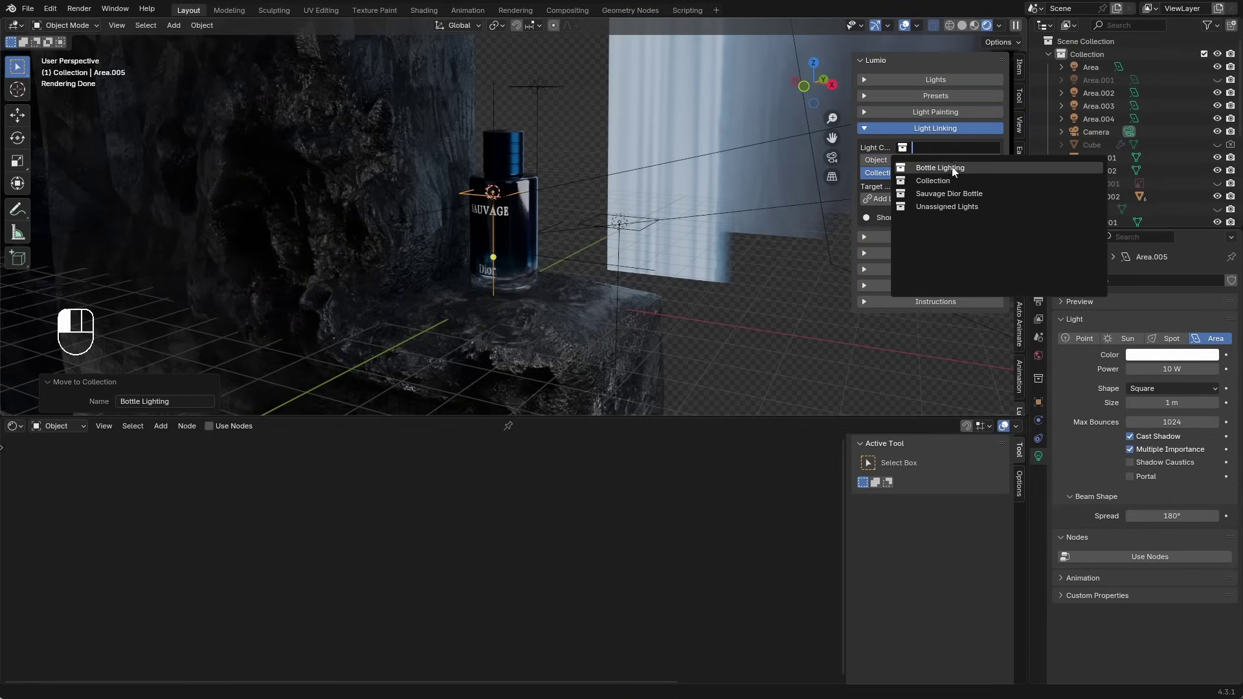
{"action": "left_click", "coordinate": [952, 168]}
{"action": "left_click", "coordinate": [929, 185]}
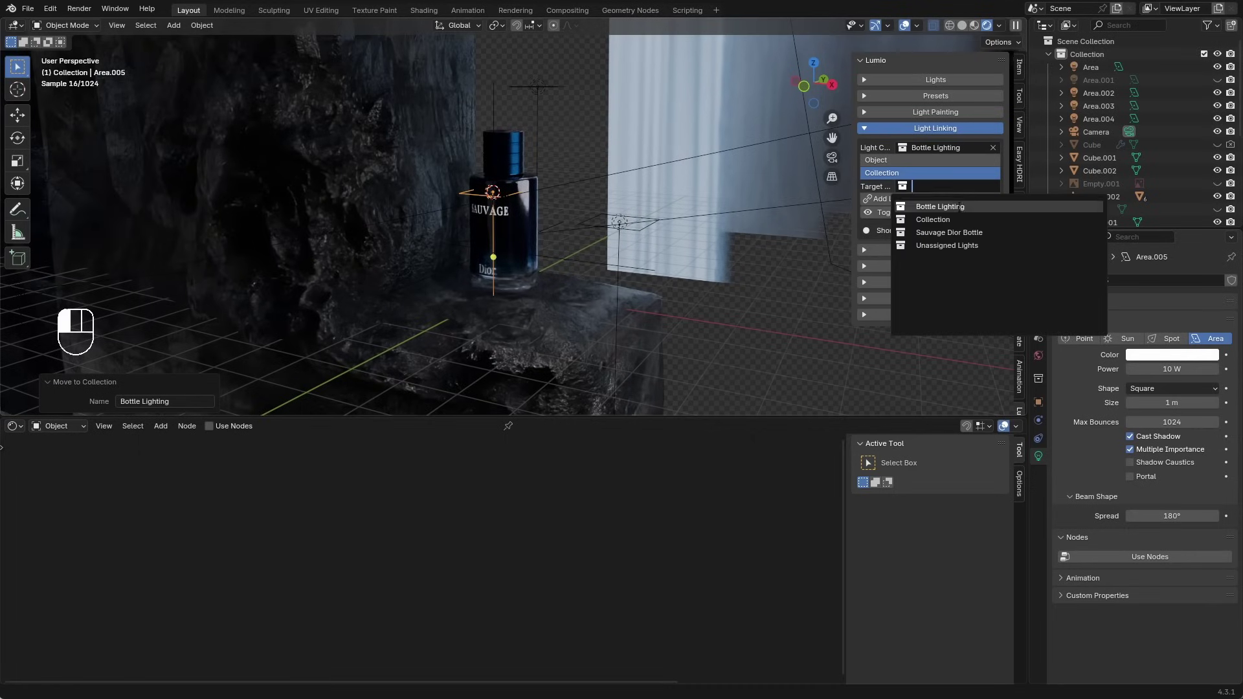
{"action": "left_click", "coordinate": [933, 232]}
{"action": "left_click", "coordinate": [896, 199]}
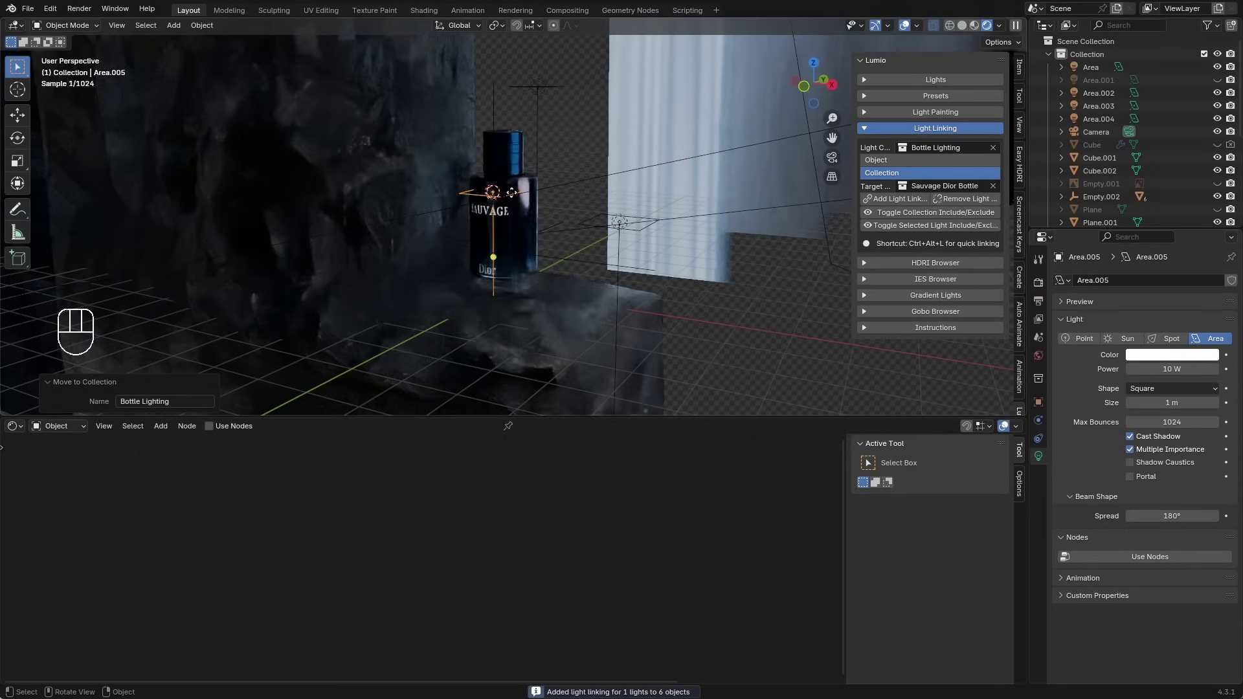
Step: Raise the bottle light's power to about 1579 W and move the light away from the bottle toward the camera side
{"action": "left_click", "coordinate": [481, 193]}
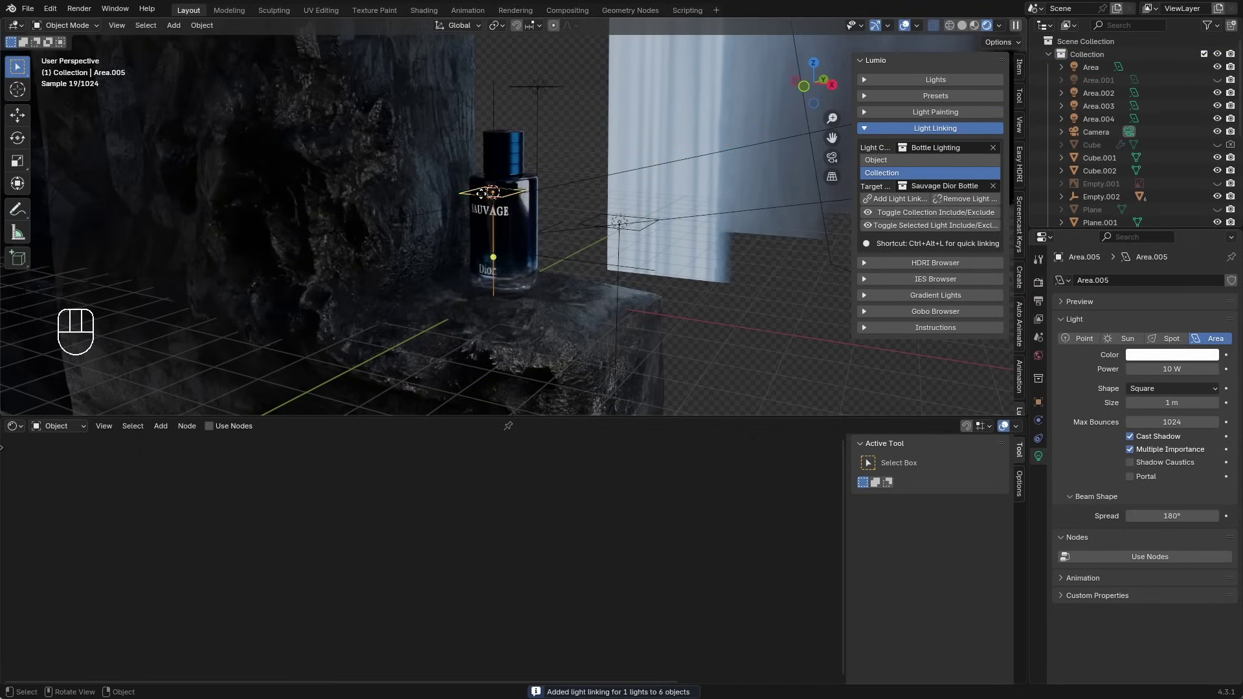
{"action": "left_click_drag", "start_coordinate": [1140, 369], "coordinate": [1211, 369]}
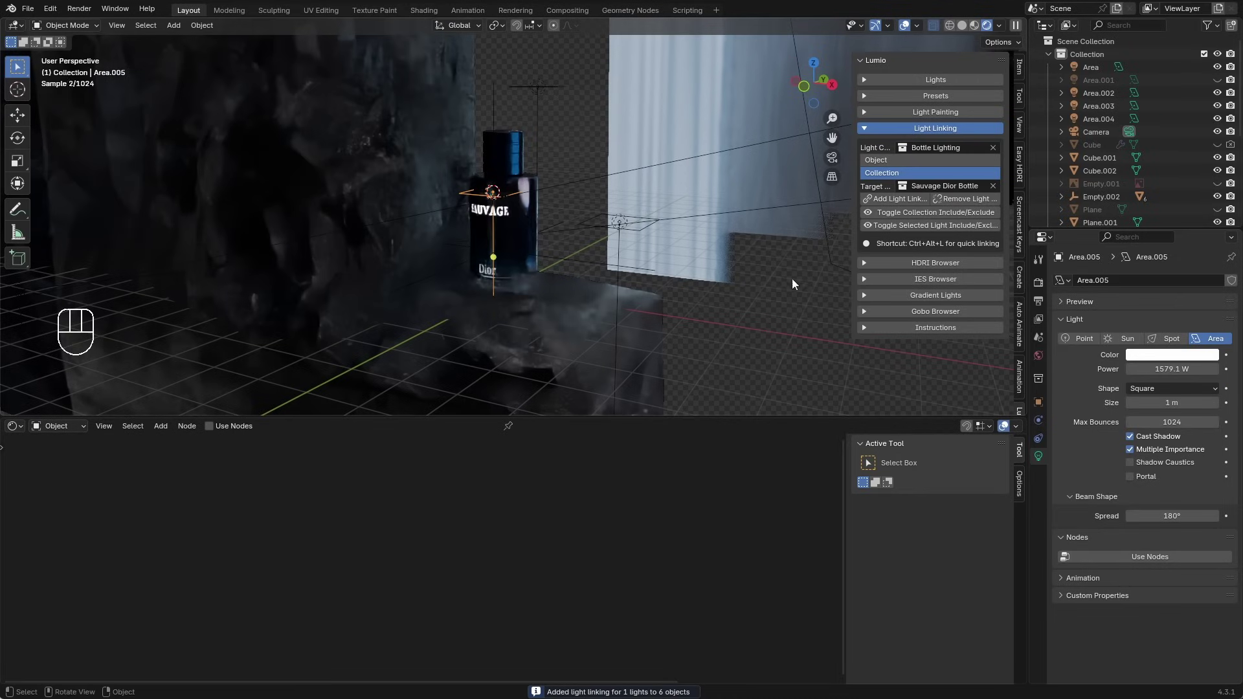
{"action": "middle_click_drag", "start_coordinate": [500, 300], "coordinate": [366, 278]}
{"action": "key", "text": "g"}
{"action": "left_click", "coordinate": [449, 277]}
{"action": "key", "text": "g"}
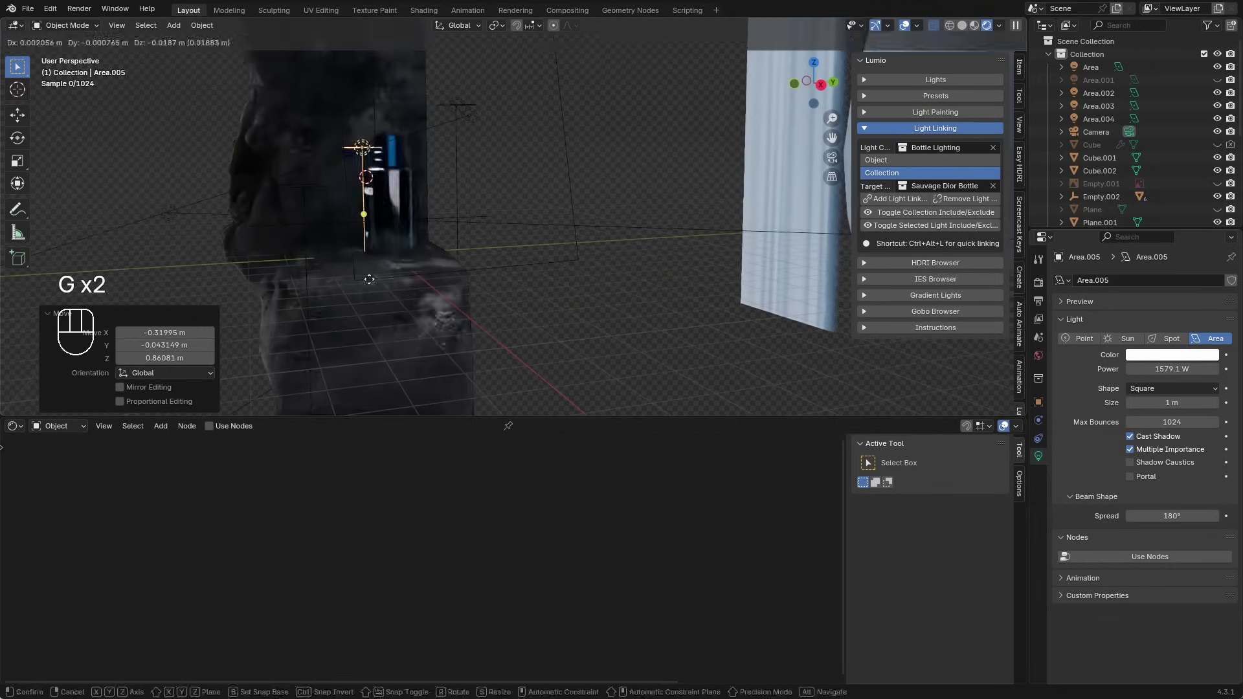
{"action": "left_click", "coordinate": [231, 320]}
Step: Scale the bottle light to 1.863 and rotate it 90° about the X axis to face the bottle
{"action": "key", "text": "s"}
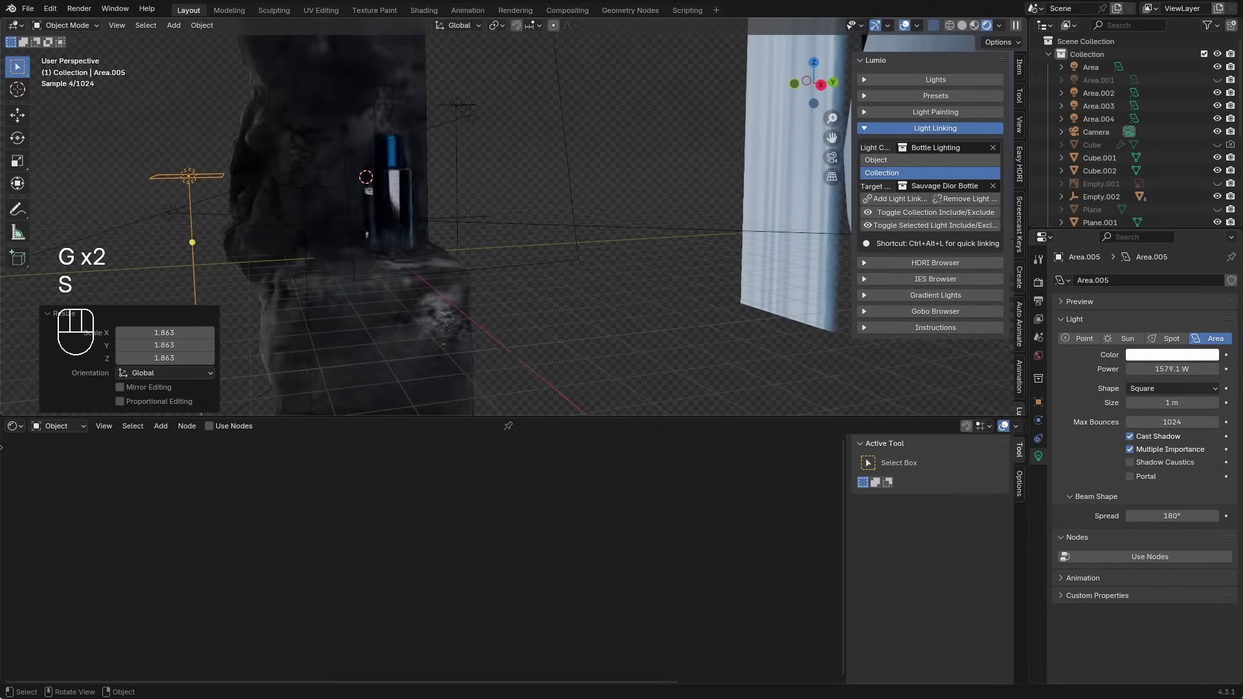
{"action": "left_click", "coordinate": [507, 345]}
{"action": "type", "text": "rx90"}
{"action": "left_click", "coordinate": [506, 344]}
Step: Move the bottle light upward and toward the rock side of the bottle, adjusting its placement from the camera view
{"action": "middle_click_drag", "start_coordinate": [534, 292], "coordinate": [568, 290]}
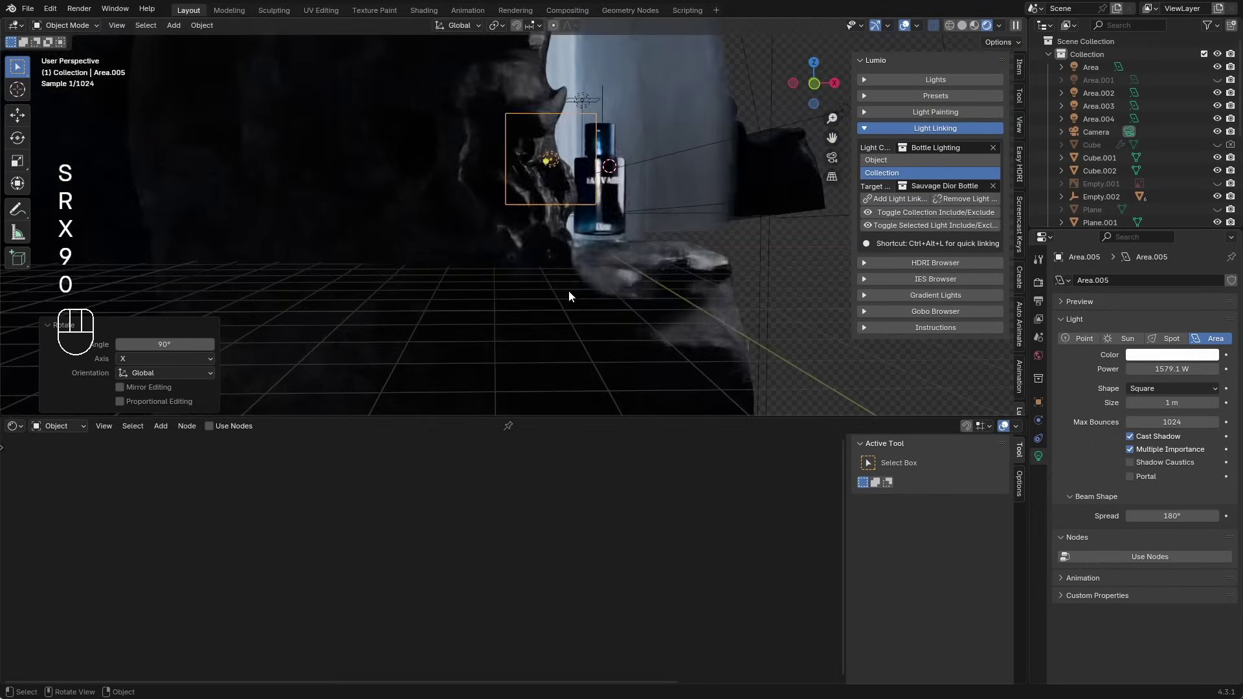
{"action": "key", "text": "g"}
{"action": "left_click", "coordinate": [643, 282]}
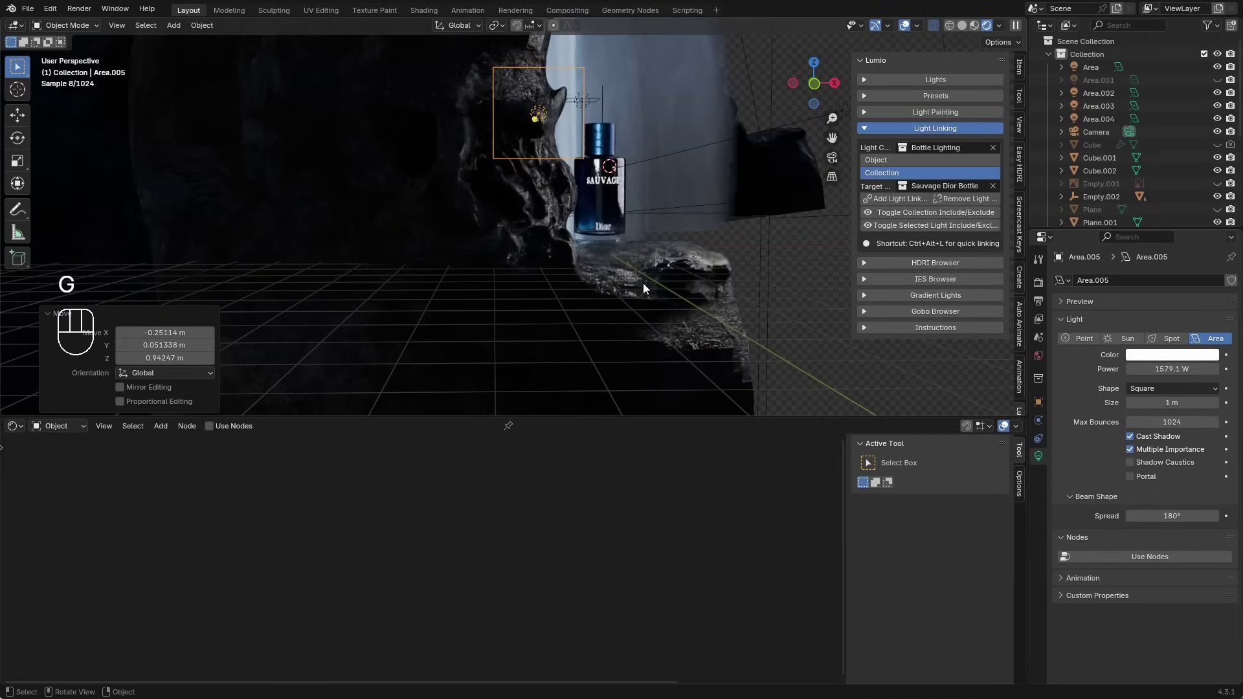
{"action": "key", "text": "KP_0"}
{"action": "key", "text": "g"}
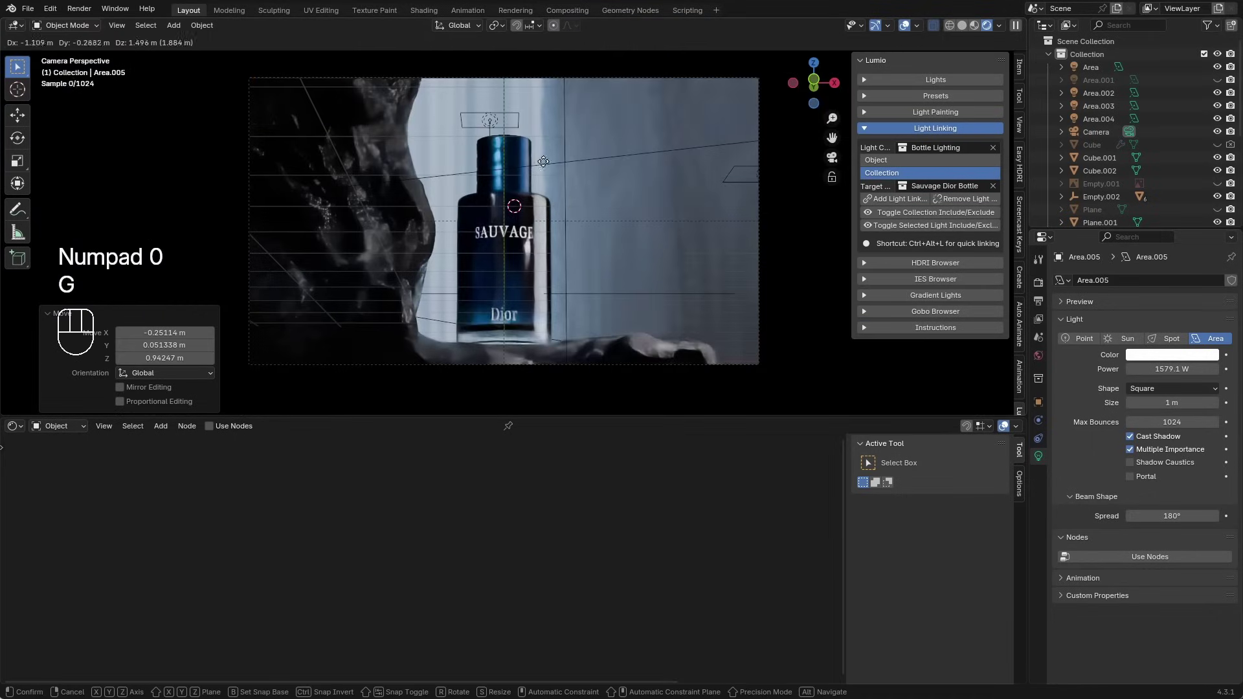
{"action": "left_click", "coordinate": [524, 169]}
Step: Raise the bottle light along the Z axis and scale it up beside the rock
{"action": "key", "text": "g"}
{"action": "key", "text": "z"}
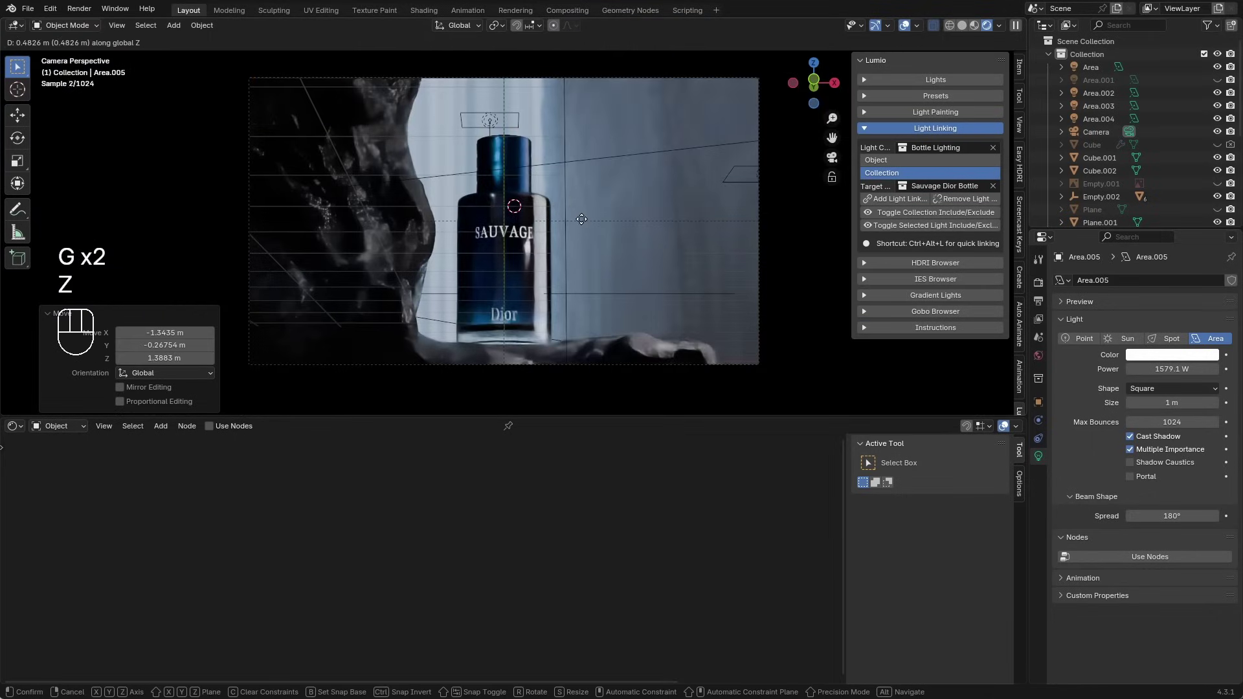
{"action": "key", "text": "s"}
{"action": "left_click", "coordinate": [788, 280]}
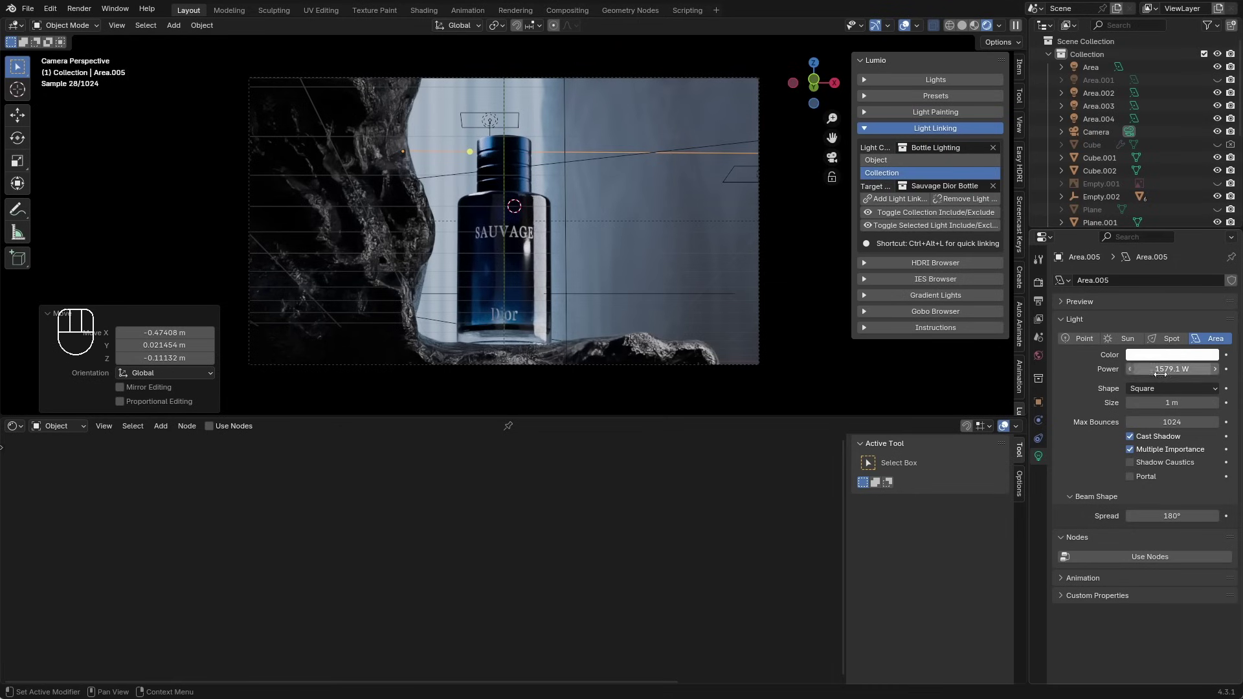
{"action": "left_click", "coordinate": [613, 253]}
{"action": "left_click", "coordinate": [413, 150]}
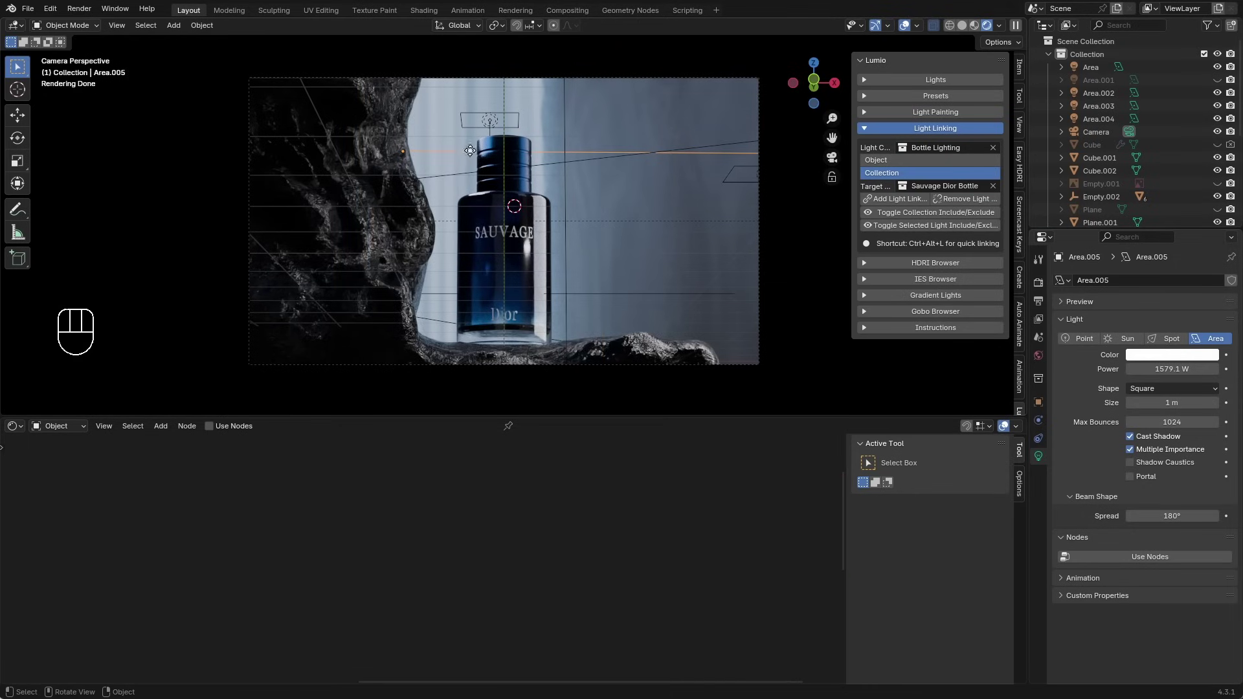
Step: Duplicate the bottle light and rotate the copy 7.87° about the Z axis
{"action": "middle_click_drag", "start_coordinate": [471, 150], "coordinate": [496, 222]}
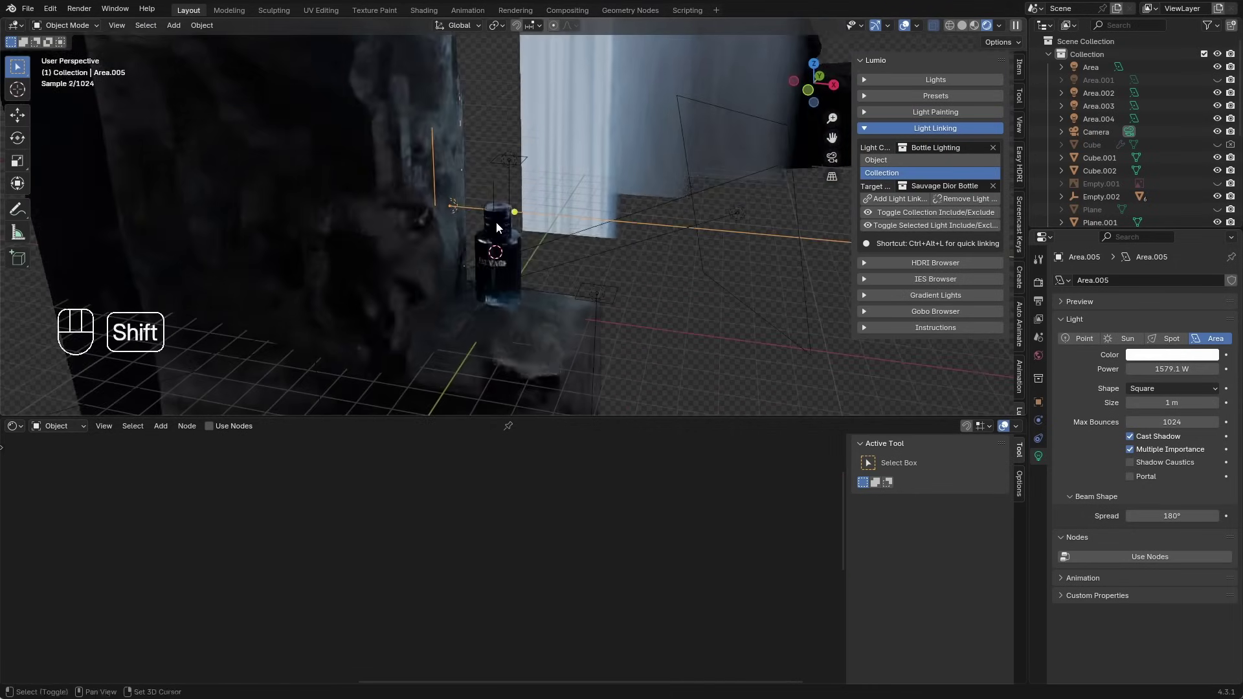
{"action": "key", "text": "shift+d"}
{"action": "key", "text": "r"}
{"action": "key", "text": "z"}
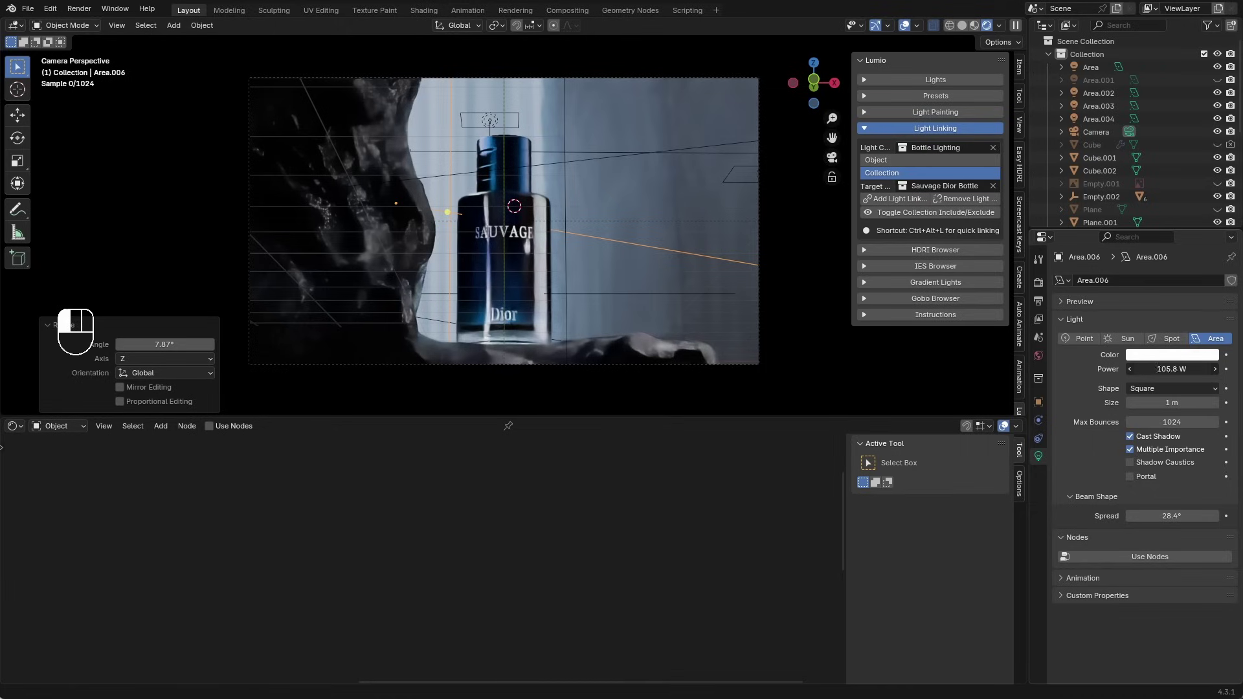
Step: Lower the duplicated light's power to 14.73 W and raise it about 1.9 m along the Z axis
{"action": "left_click_drag", "start_coordinate": [1172, 369], "coordinate": [1159, 369]}
{"action": "key", "text": "g"}
{"action": "key", "text": "z"}
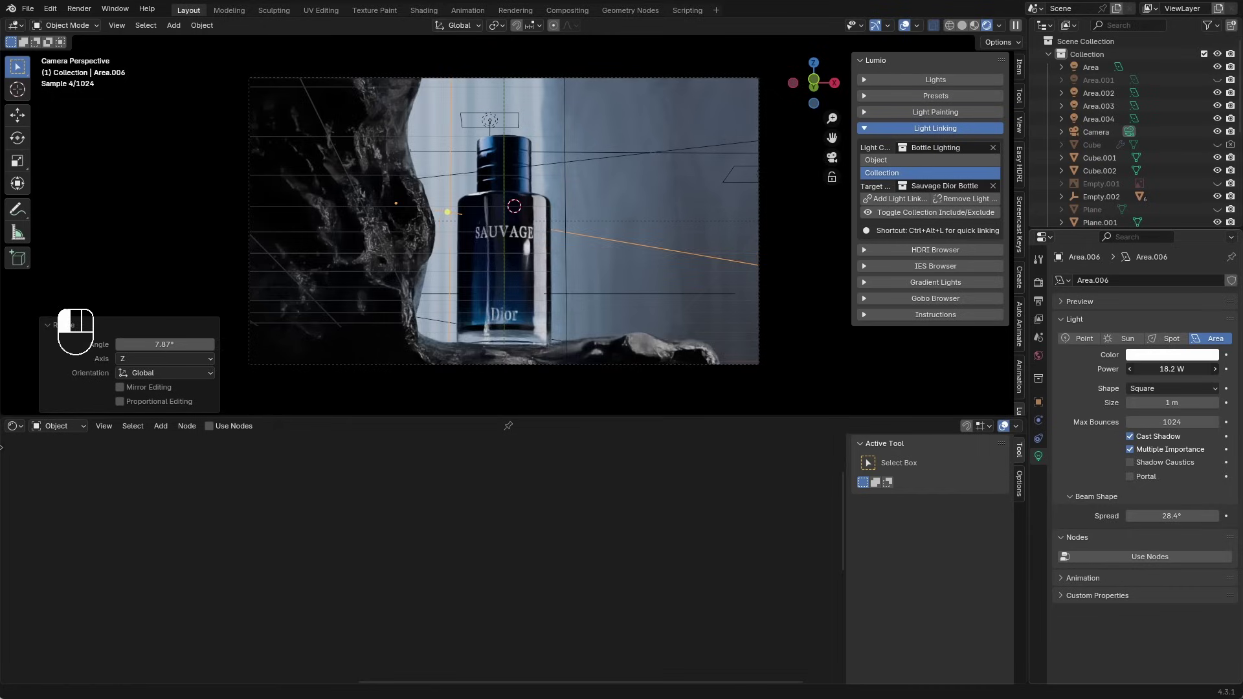
{"action": "left_click_drag", "start_coordinate": [1172, 369], "coordinate": [1195, 358], "text": "shift"}
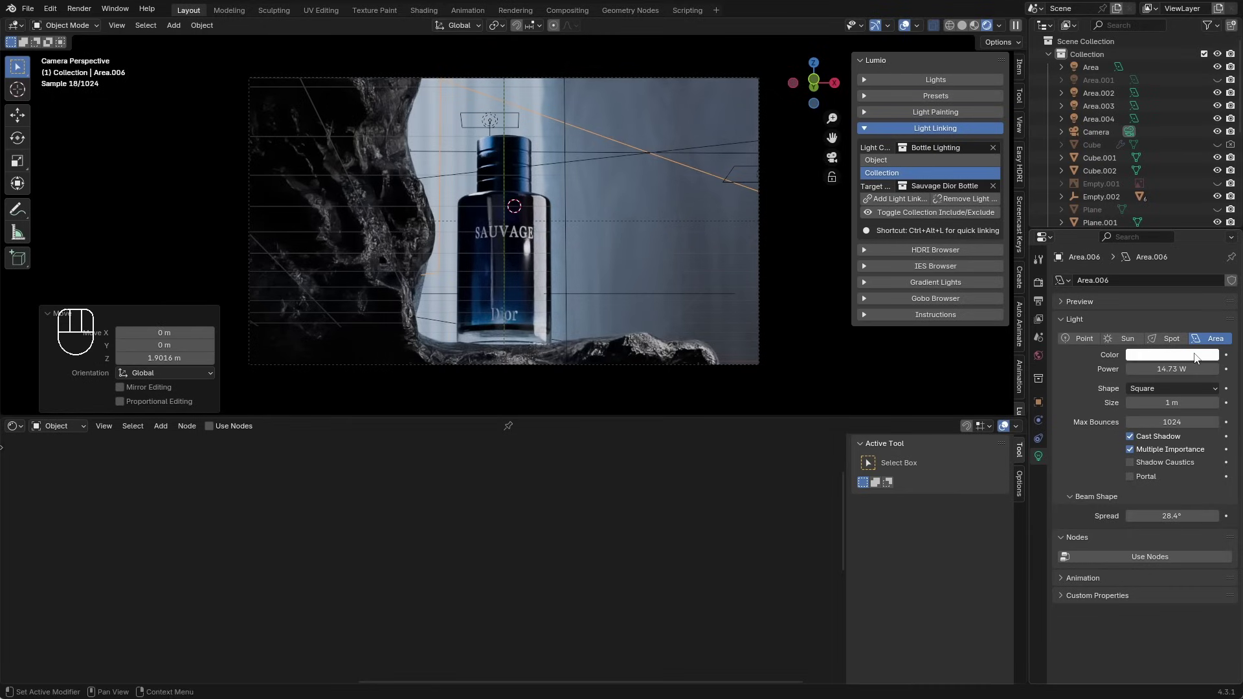
Step: Tint the duplicated light's color pale cyan
{"action": "left_click", "coordinate": [1195, 358]}
{"action": "left_click", "coordinate": [1153, 186]}
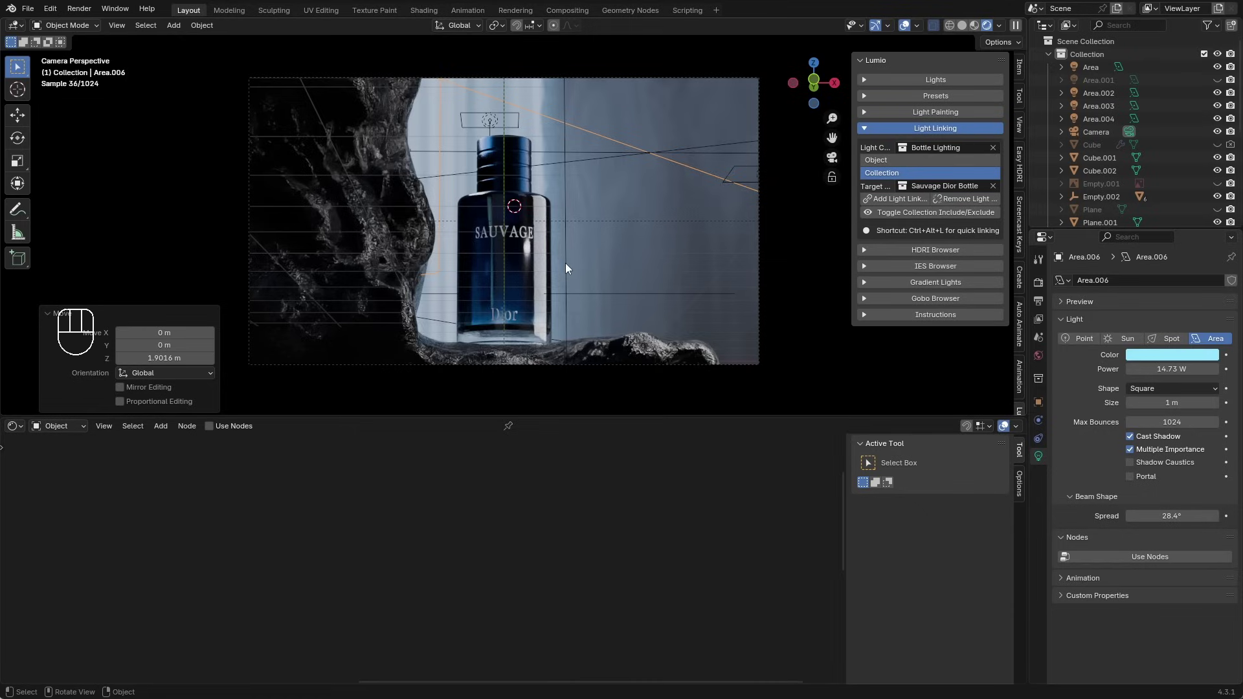
Step: Try a copy of the cyan light with its rotation cleared, rotated 90° about X and turned about Z toward the bottle
{"action": "key", "text": "shift+d"}
{"action": "left_click", "coordinate": [800, 280]}
{"action": "key", "text": "alt+r"}
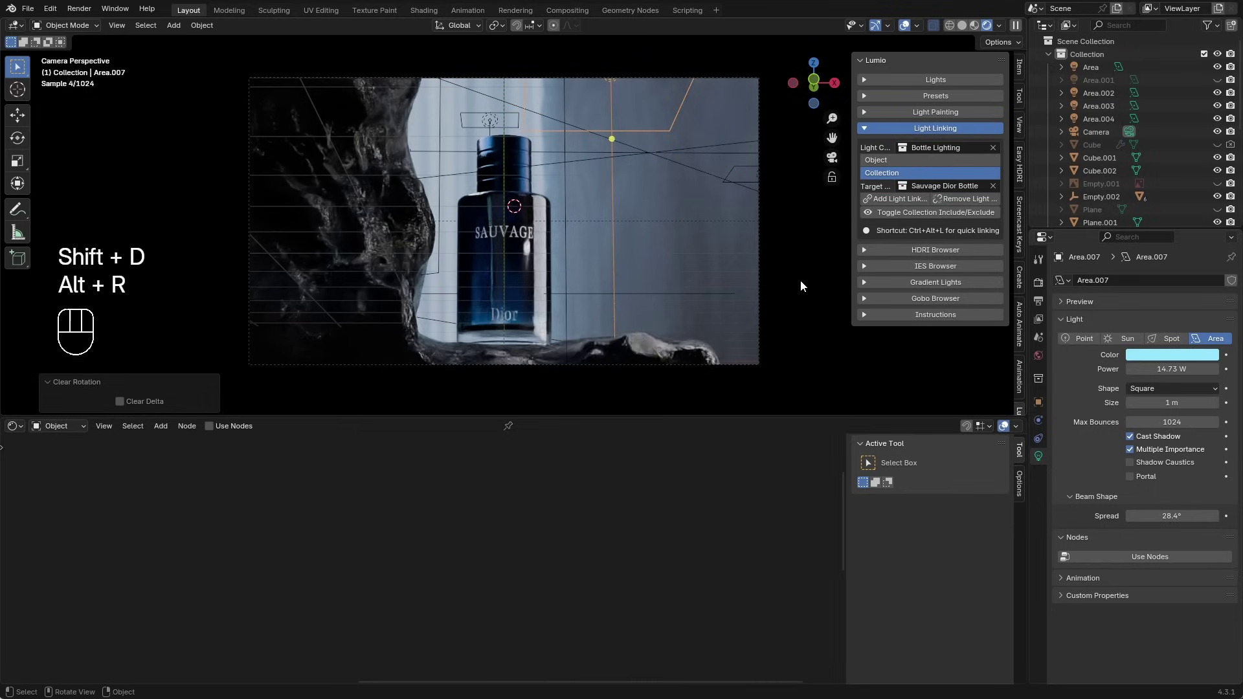
{"action": "key", "text": "r"}
{"action": "key", "text": "x"}
{"action": "key", "text": "9"}
{"action": "key", "text": "0"}
{"action": "left_click", "coordinate": [759, 276]}
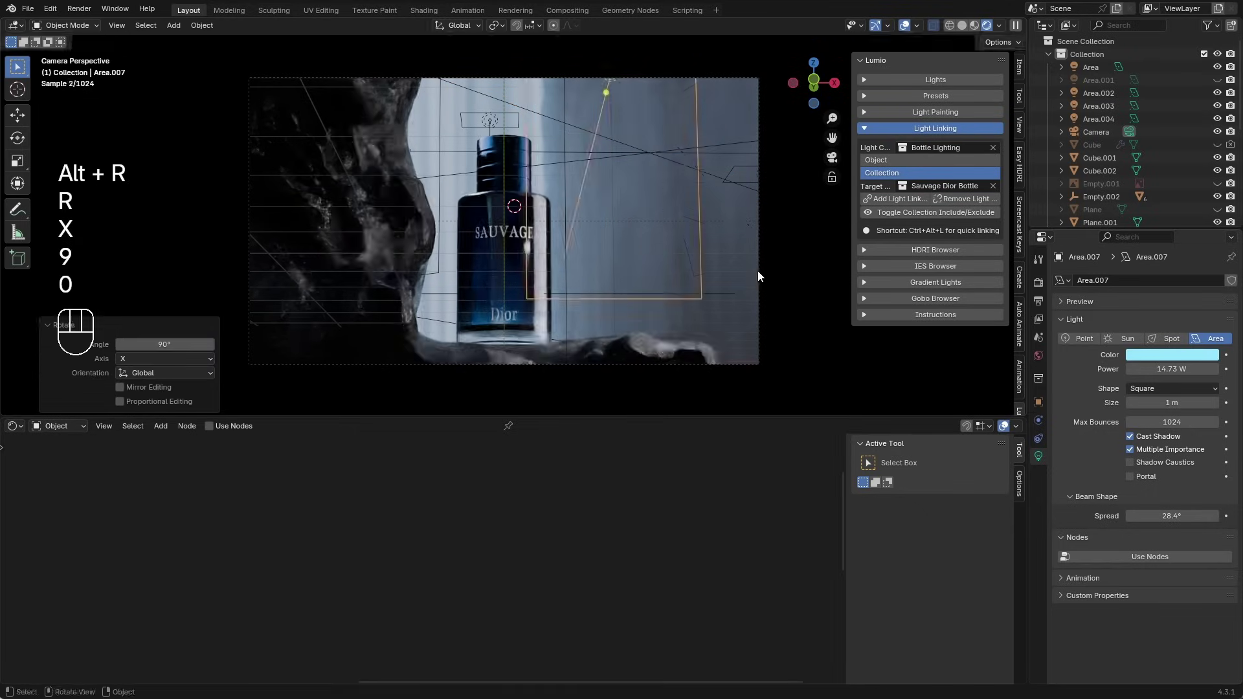
{"action": "middle_click_drag", "start_coordinate": [758, 276], "coordinate": [722, 337]}
{"action": "key", "text": "r"}
{"action": "key", "text": "z"}
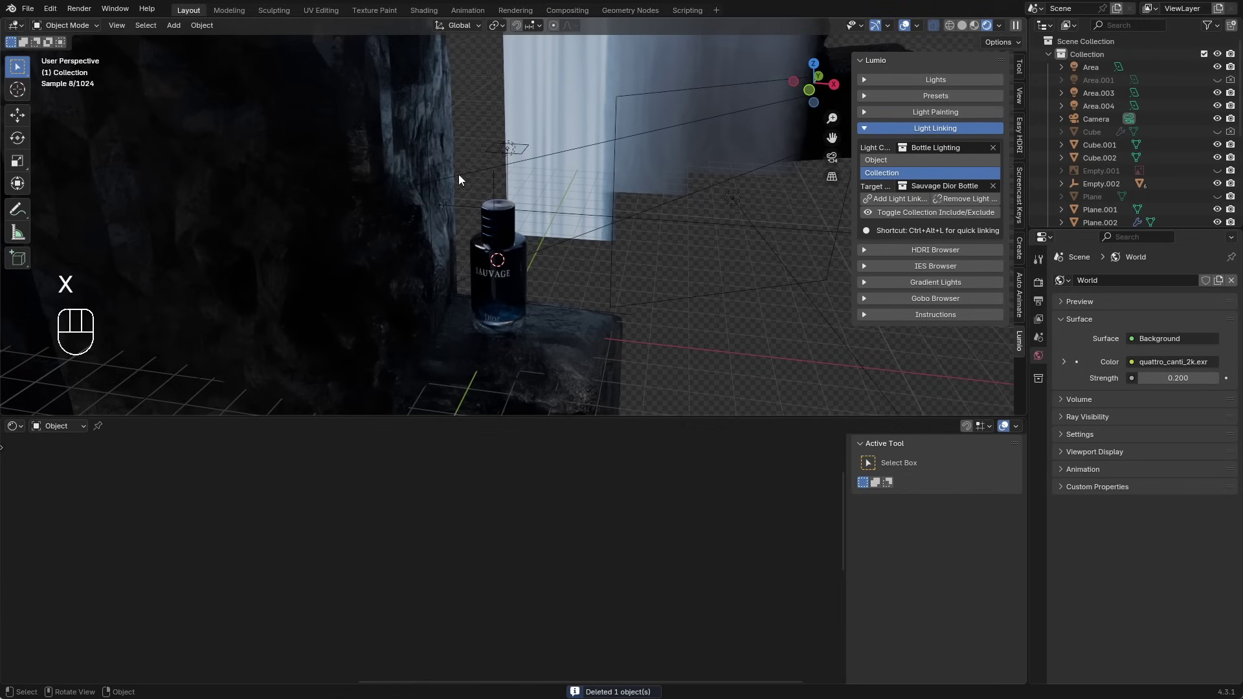
Step: Duplicate the 1579.1 W bottle light on the camera side and rotate the copy 101° about the Z axis
{"action": "left_click", "coordinate": [474, 205]}
{"action": "middle_click_drag", "start_coordinate": [474, 207], "coordinate": [452, 242]}
{"action": "key", "text": "shift+d"}
{"action": "left_click", "coordinate": [263, 288]}
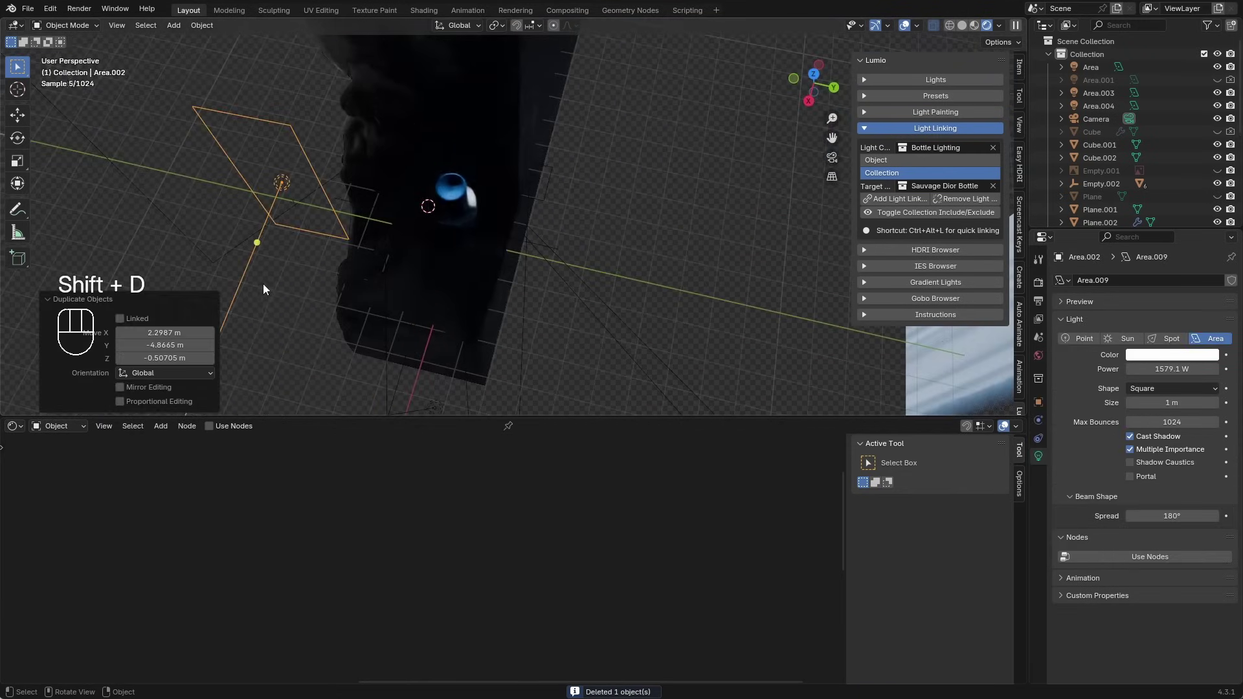
{"action": "key", "text": "r"}
{"action": "key", "text": "z"}
{"action": "left_click", "coordinate": [531, 194]}
Step: Move the duplicated light up and to the side of the bottle opposite the rock, refining it in camera view
{"action": "middle_click_drag", "start_coordinate": [531, 194], "coordinate": [616, 217]}
{"action": "key", "text": "g"}
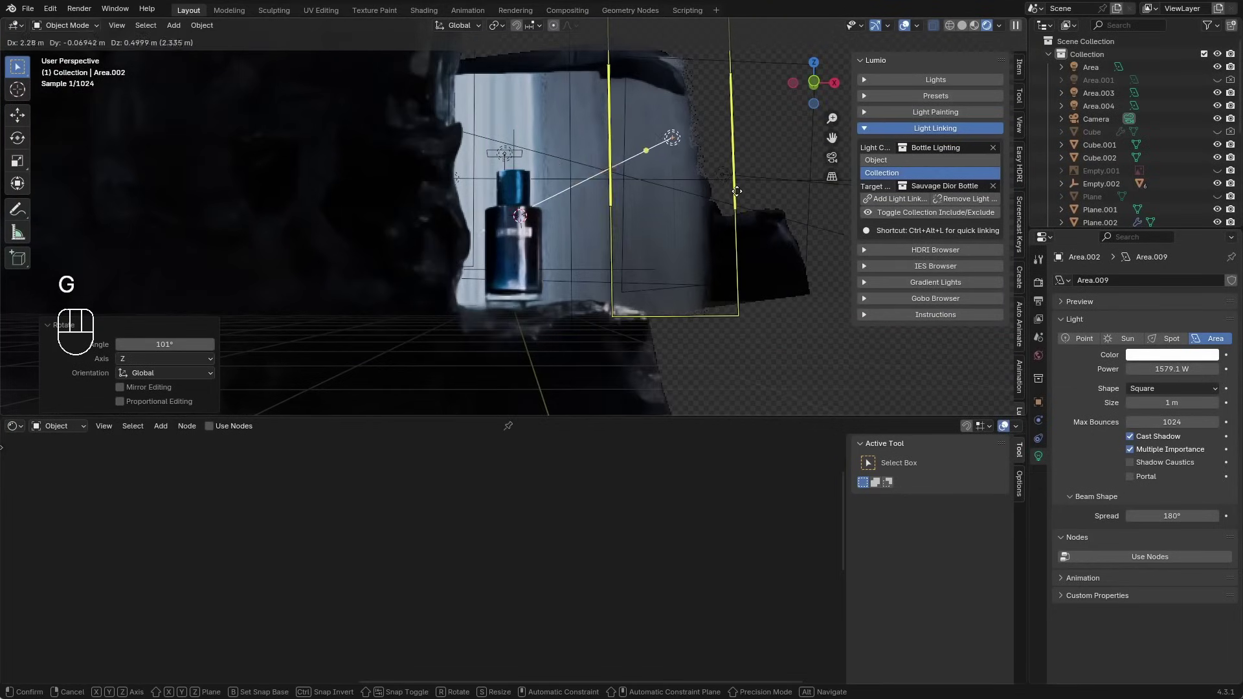
{"action": "left_click", "coordinate": [737, 191]}
{"action": "key", "text": "KP_0"}
{"action": "key", "text": "g"}
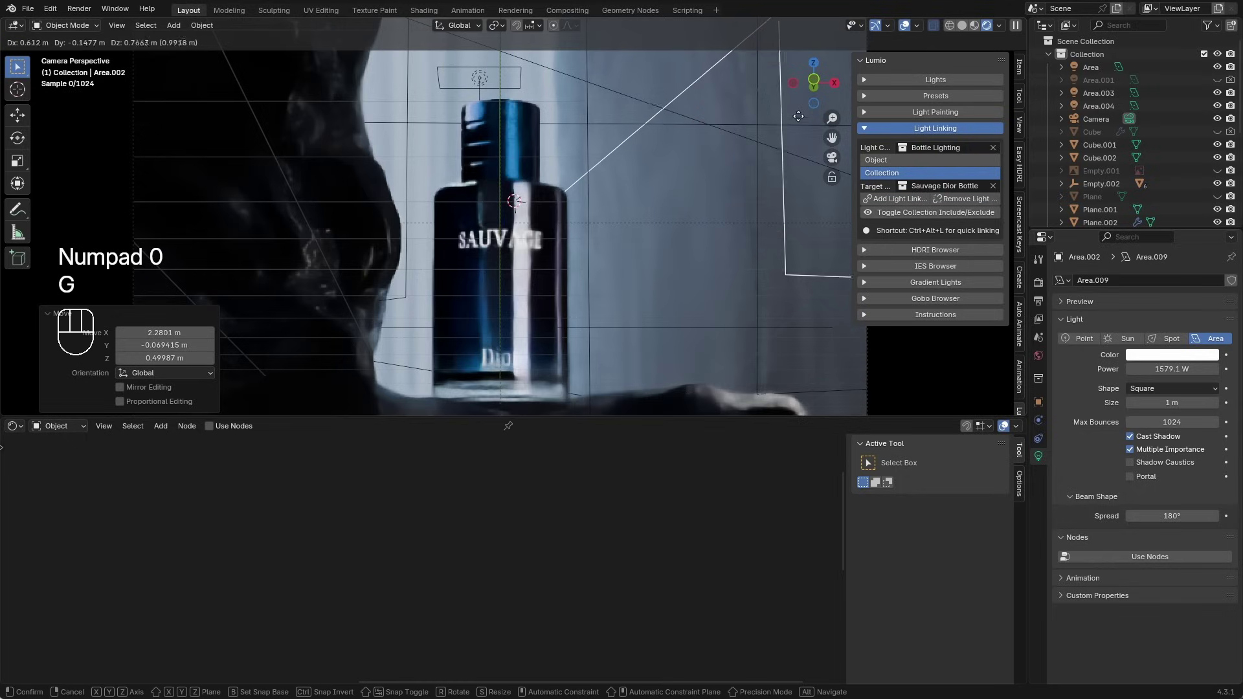
{"action": "left_click", "coordinate": [512, 195]}
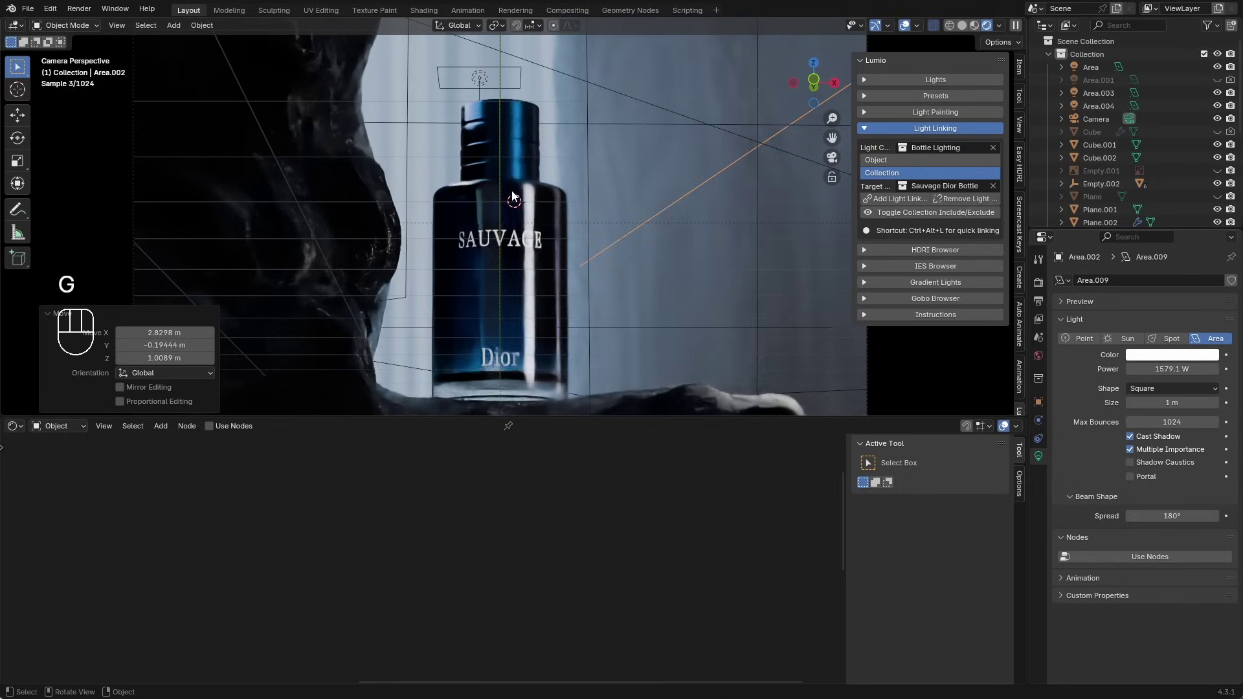
Step: Lower the roughness of the bottle cap's material
{"action": "left_click", "coordinate": [532, 136]}
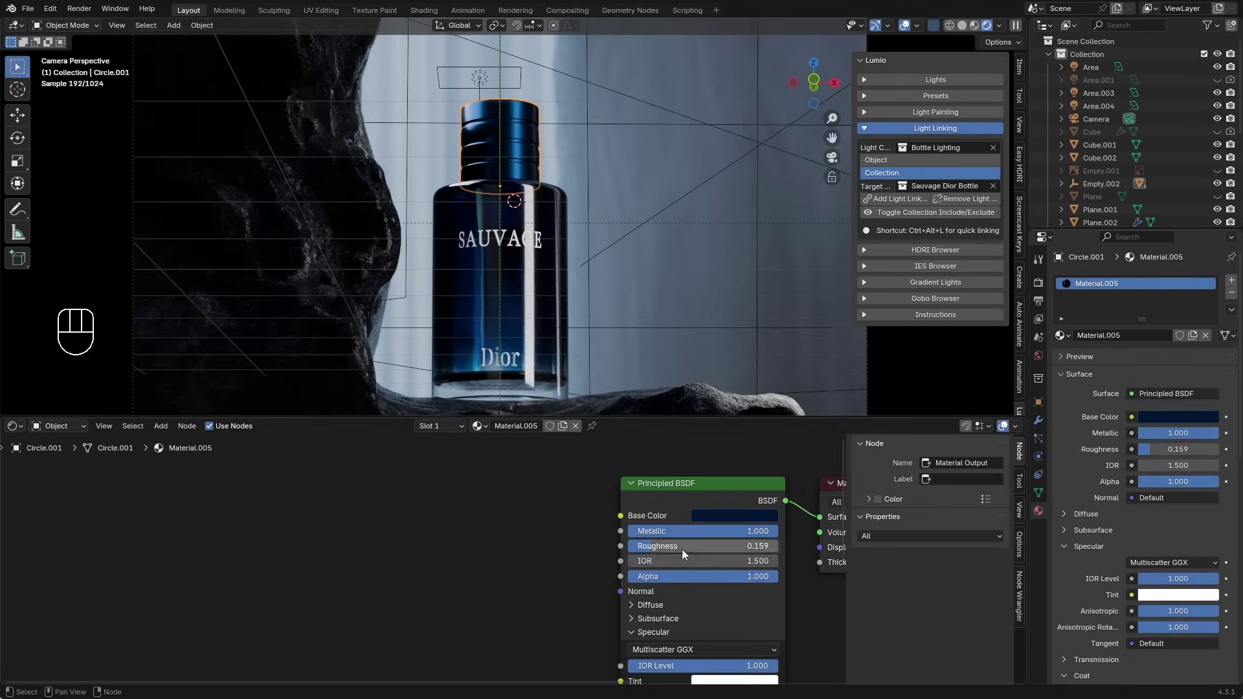
{"action": "left_click_drag", "start_coordinate": [680, 547], "coordinate": [627, 551]}
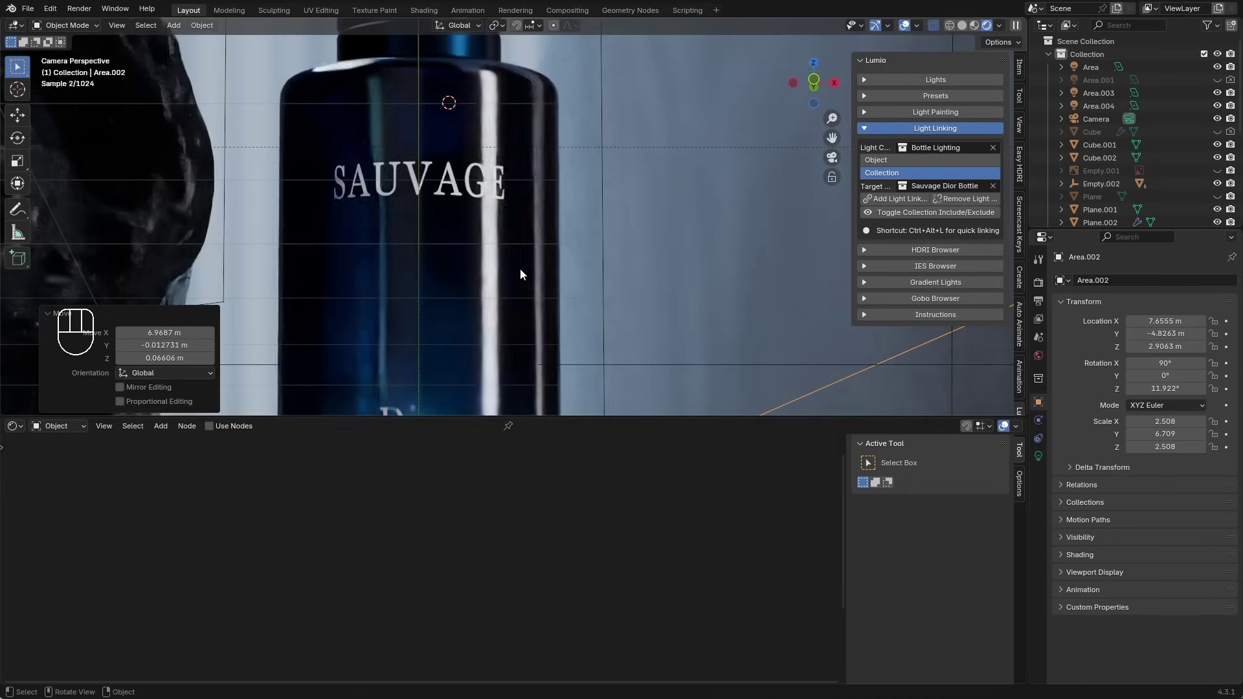
Step: Replace the duplicated white bottle light with a Lumio gradient light using the Horizontal gradient type
{"action": "key", "text": "shift"}
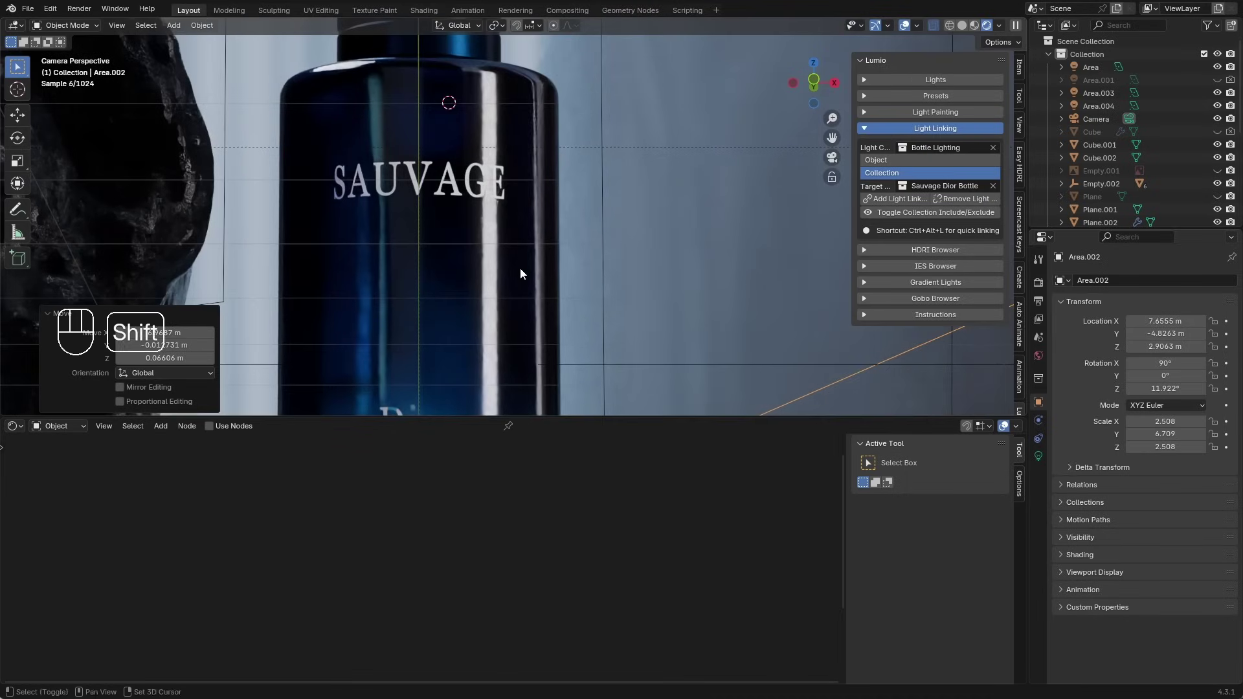
{"action": "key", "text": "x"}
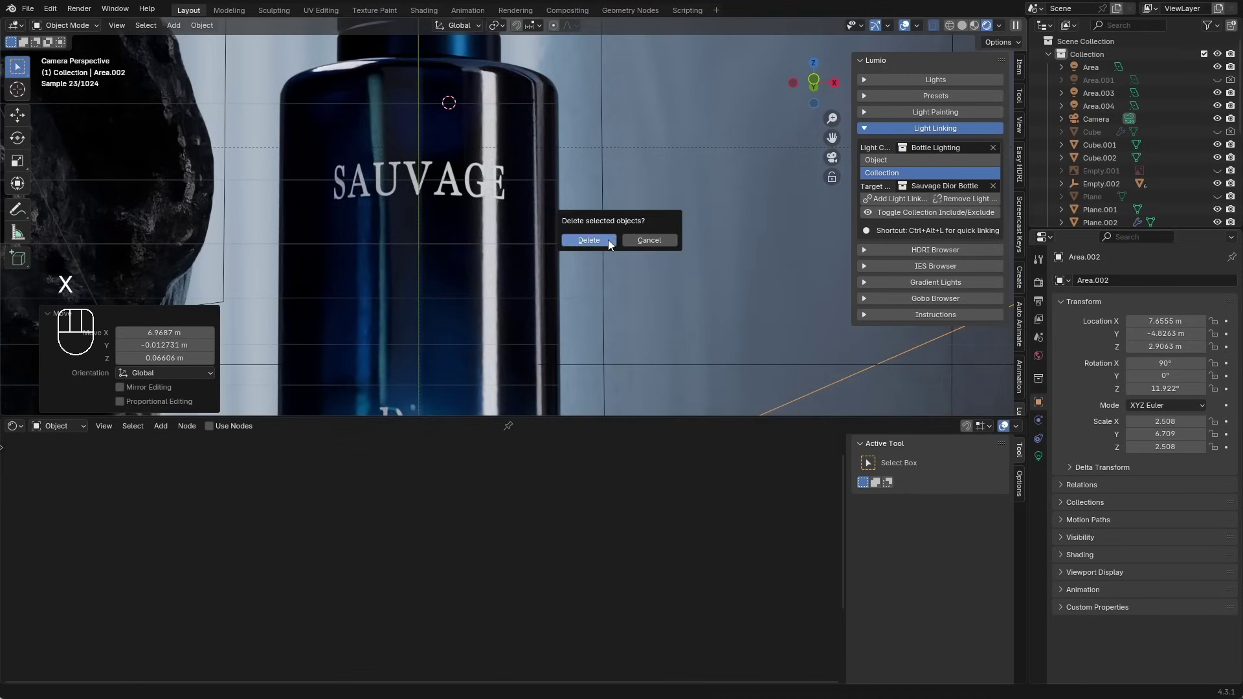
{"action": "left_click", "coordinate": [608, 240]}
{"action": "left_click", "coordinate": [927, 283]}
{"action": "left_click", "coordinate": [927, 301]}
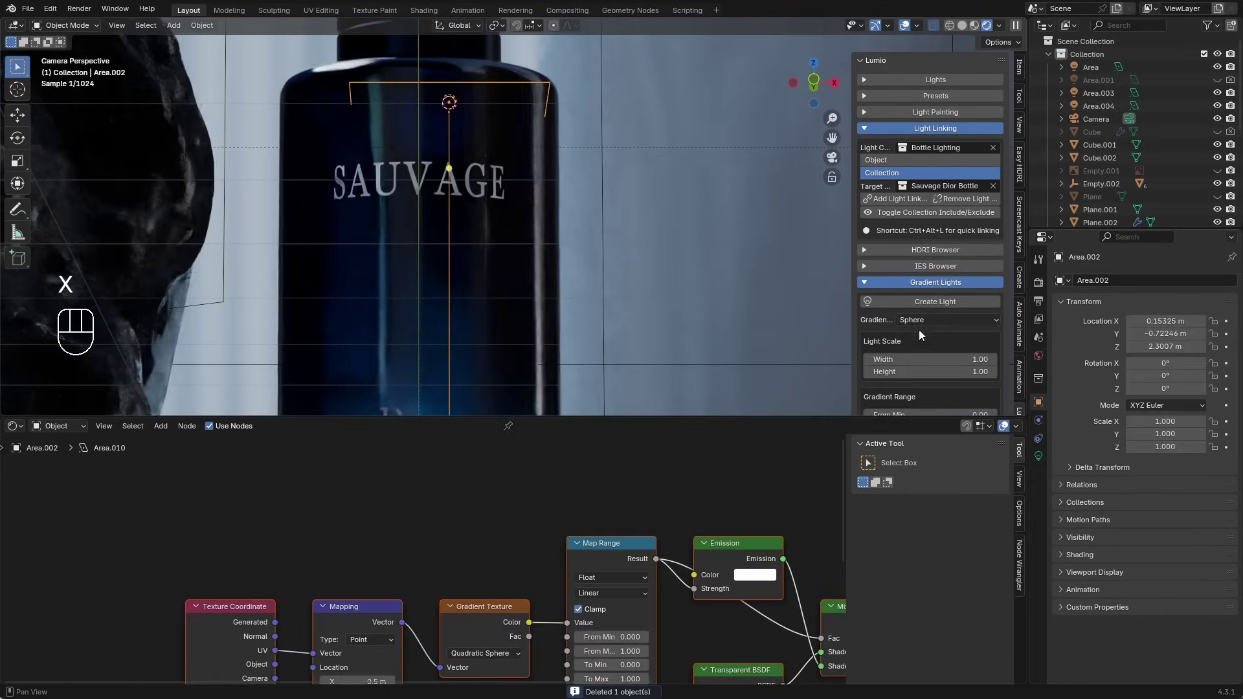
{"action": "left_click", "coordinate": [943, 344]}
Step: Add a plane at the bottle and move it vertically to the bottle's lower part beneath the gradient light
{"action": "middle_click_drag", "start_coordinate": [434, 256], "coordinate": [486, 293]}
{"action": "key", "text": "shift+a"}
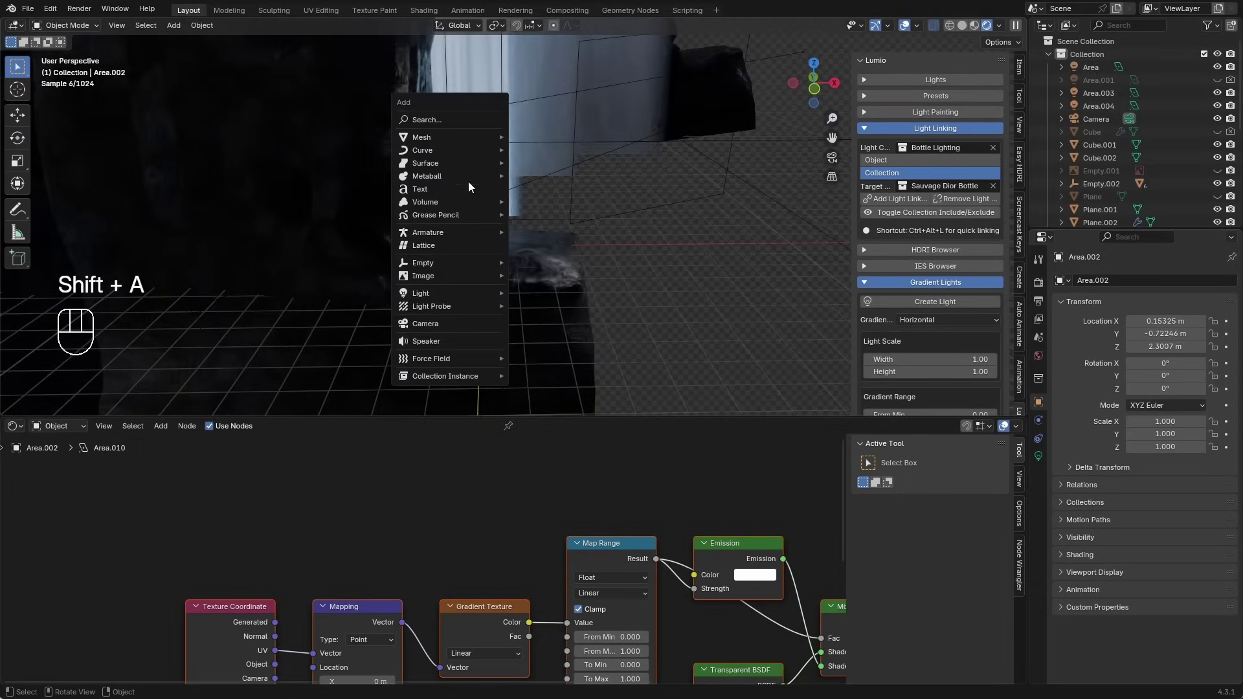
{"action": "mouse_move", "coordinate": [487, 139]}
{"action": "left_click", "coordinate": [528, 136]}
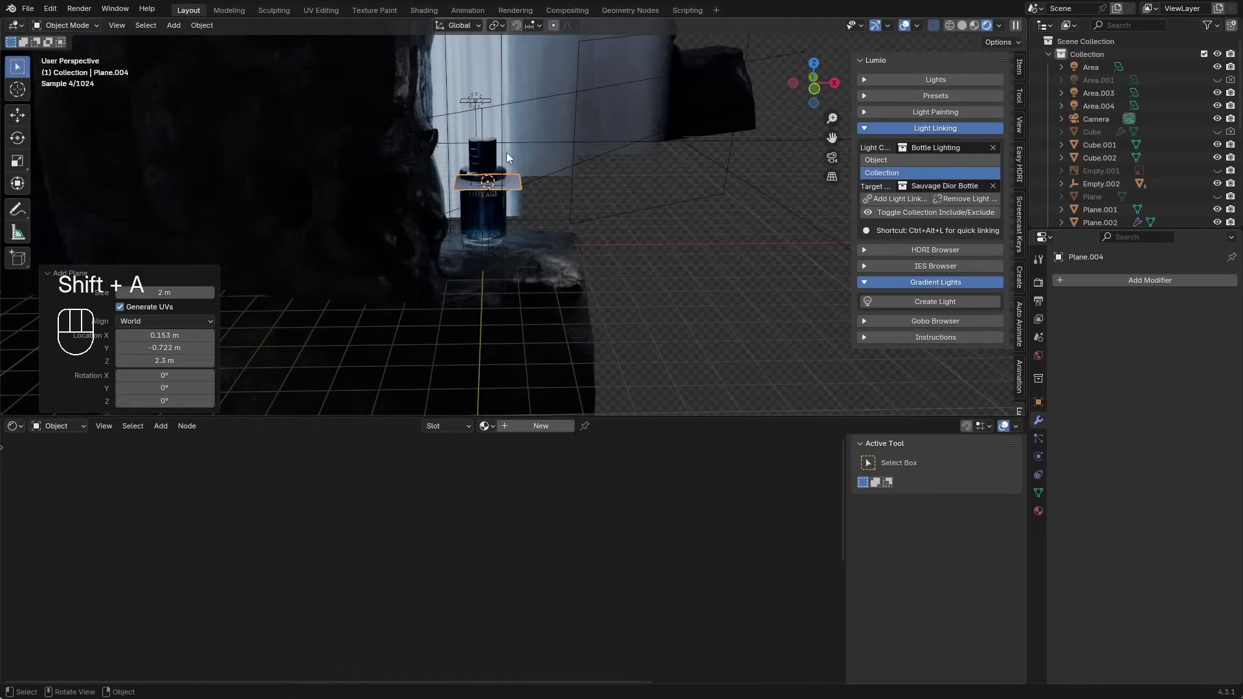
{"action": "key", "text": "g"}
{"action": "key", "text": "z"}
{"action": "left_click", "coordinate": [522, 243]}
{"action": "key", "text": "g"}
{"action": "key", "text": "z"}
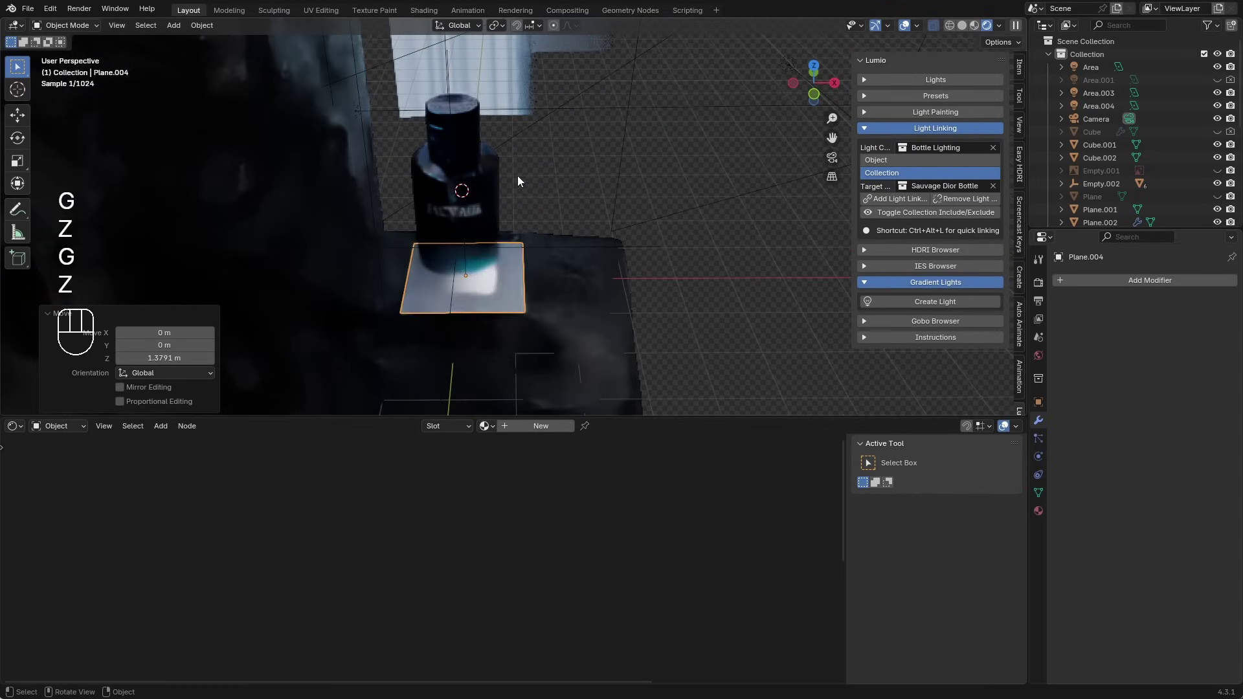
{"action": "left_click", "coordinate": [518, 176]}
Step: Rotate the gradient light 180° about the Z axis and tilt it about the X axis toward the bottle
{"action": "left_click", "coordinate": [472, 206]}
{"action": "middle_click_drag", "start_coordinate": [487, 246], "coordinate": [536, 243]}
{"action": "scroll", "coordinate": [536, 244], "scroll_direction": "up", "scroll_amount": 6}
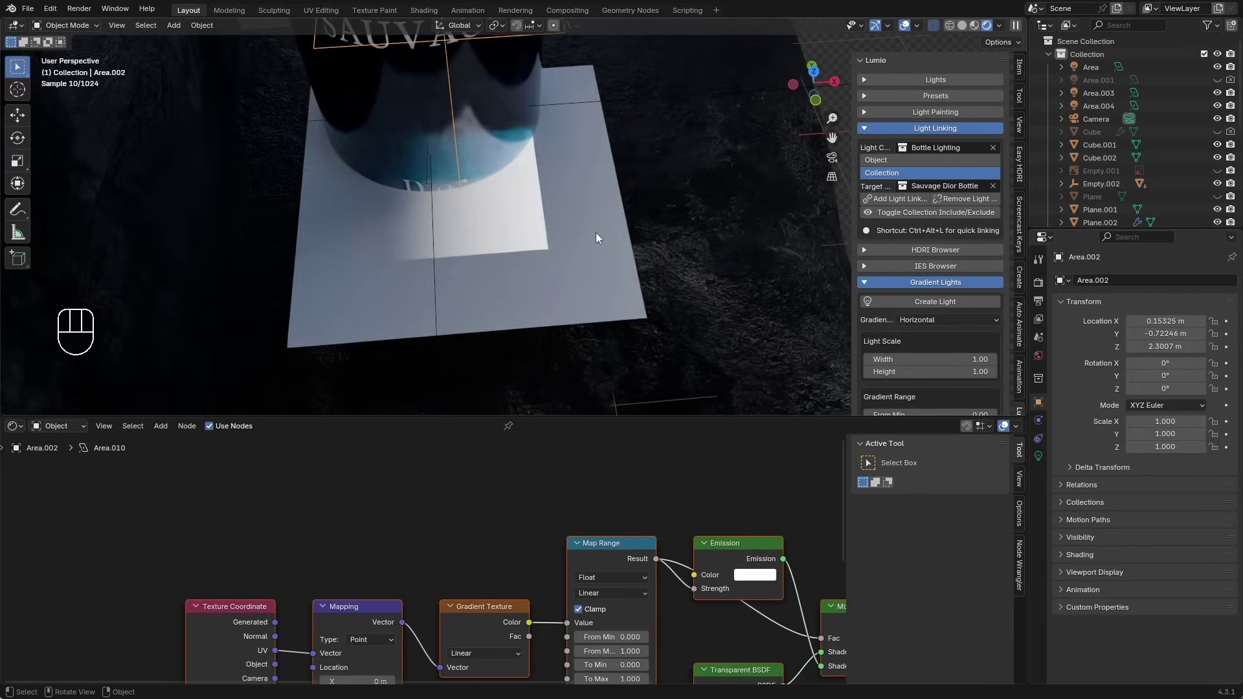
{"action": "type", "text": "rz180"}
{"action": "left_click", "coordinate": [593, 235]}
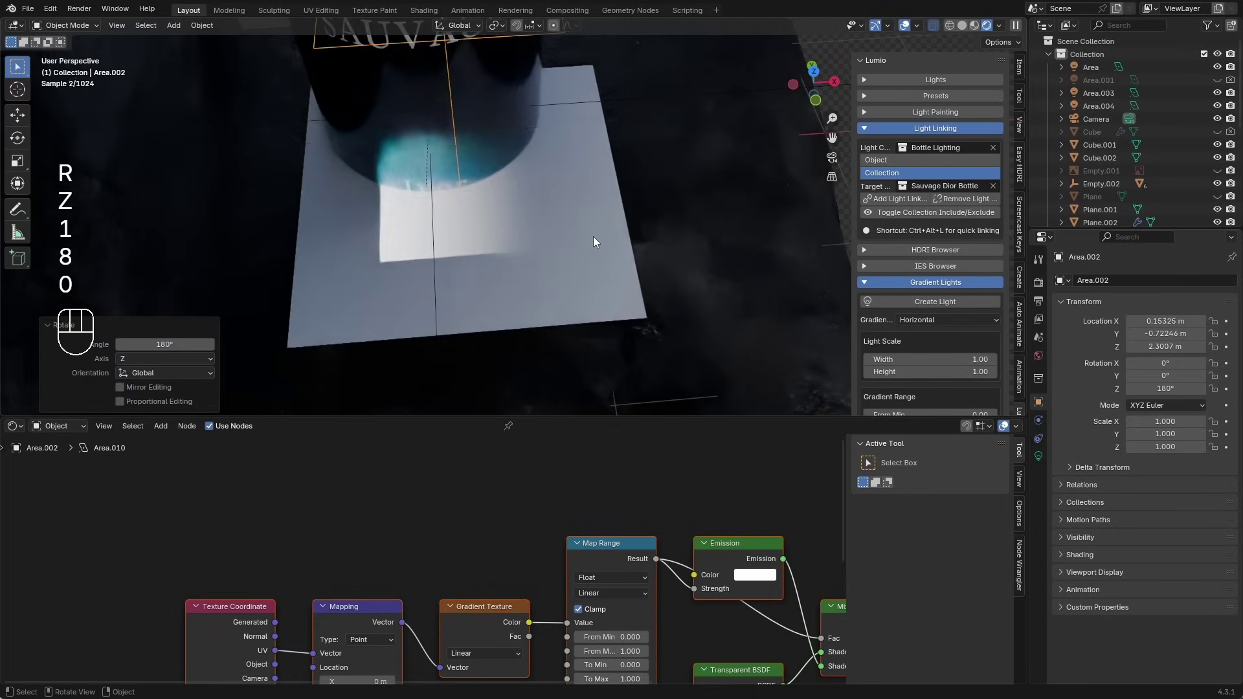
{"action": "mouse_move", "coordinate": [593, 235]}
{"action": "middle_mouse_down"}
{"action": "mouse_move", "coordinate": [560, 216]}
{"action": "mouse_move", "coordinate": [583, 220]}
{"action": "middle_mouse_up"}
{"action": "key", "text": "r"}
{"action": "key", "text": "x"}
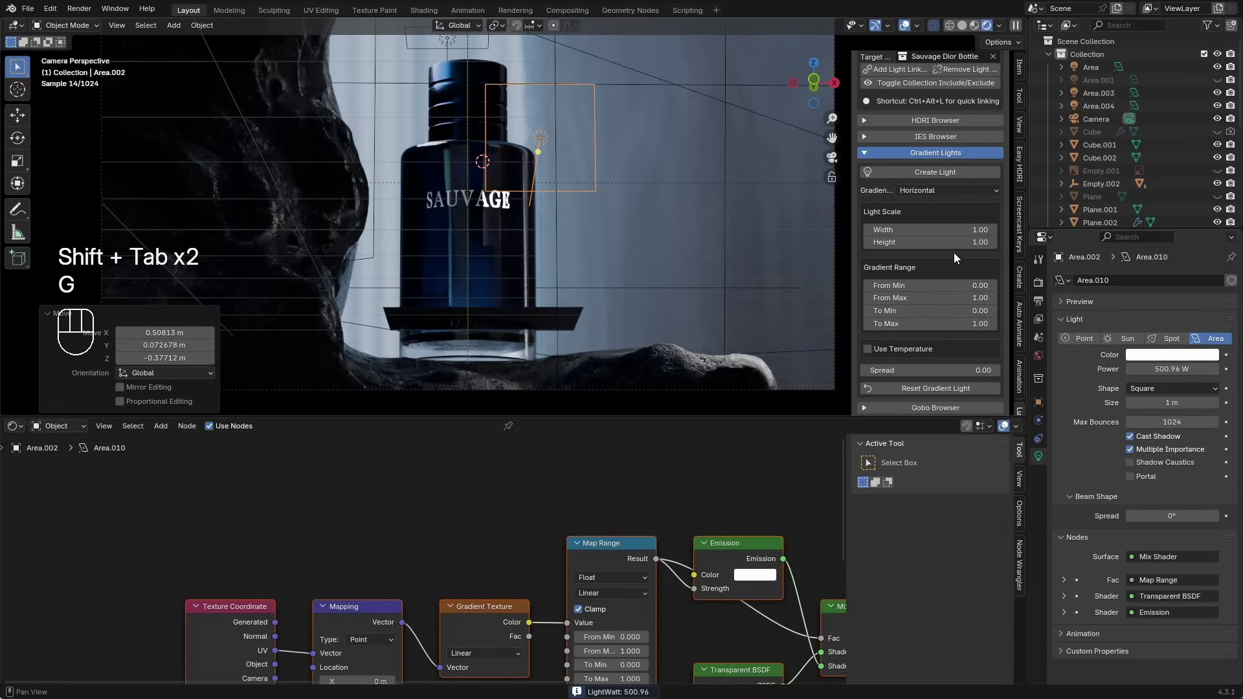
Step: Stretch the gradient light's height to 3.94 and position it beside the bottle, opposite the rock
{"action": "mouse_move", "coordinate": [954, 244]}
{"action": "left_mouse_down"}
{"action": "mouse_move", "coordinate": [997, 243]}
{"action": "mouse_move", "coordinate": [977, 244]}
{"action": "left_mouse_up"}
{"action": "key", "text": "g"}
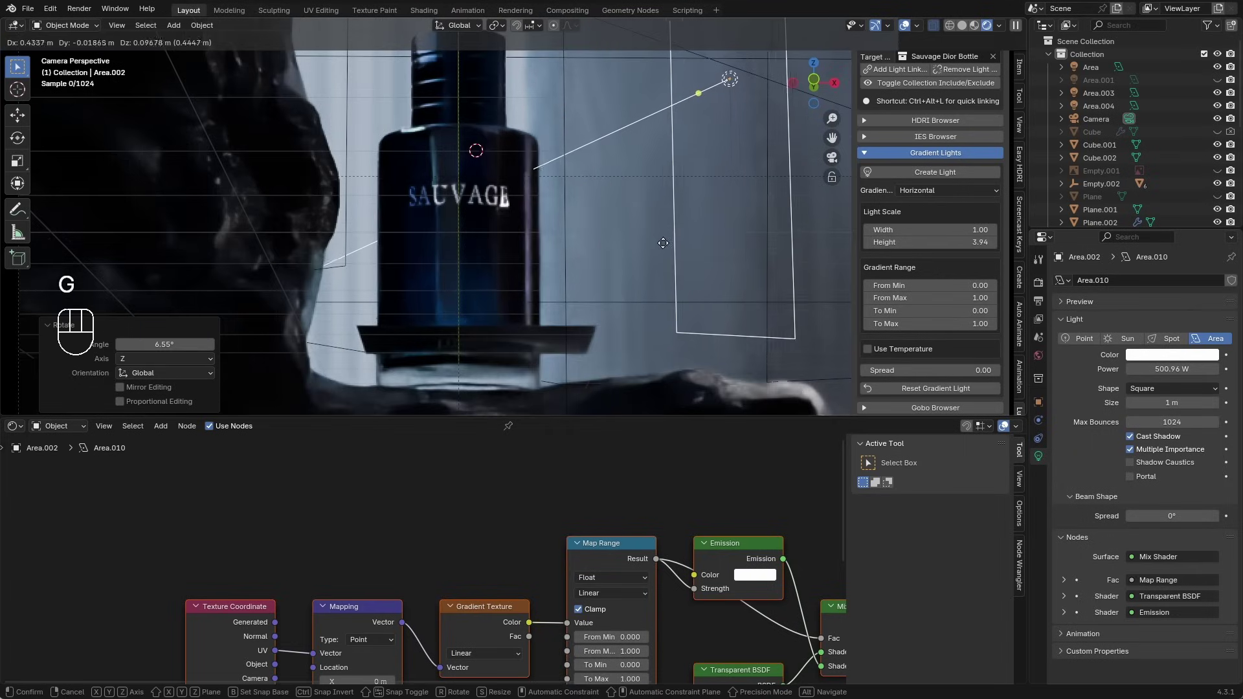
{"action": "left_click", "coordinate": [651, 245]}
Step: Save the project file
{"action": "left_click", "coordinate": [582, 208]}
{"action": "key", "text": "ctrl+s"}
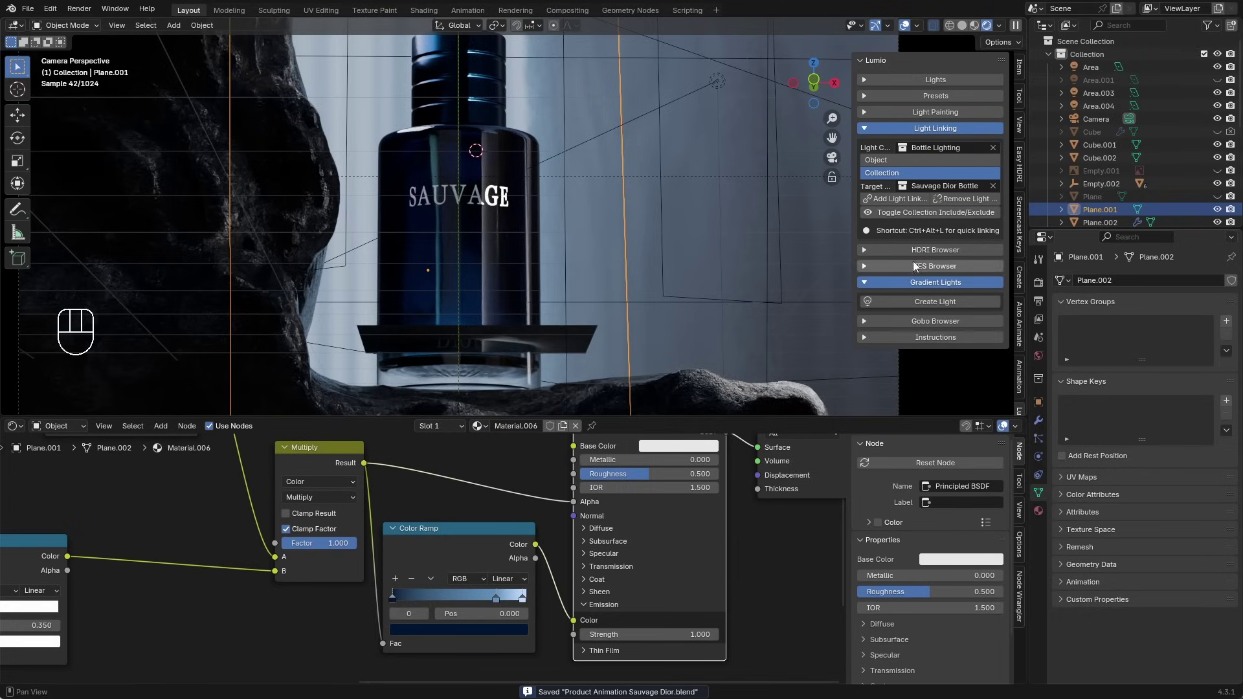
Step: Change the color of the gradient light beside the bottle
{"action": "left_click", "coordinate": [719, 84]}
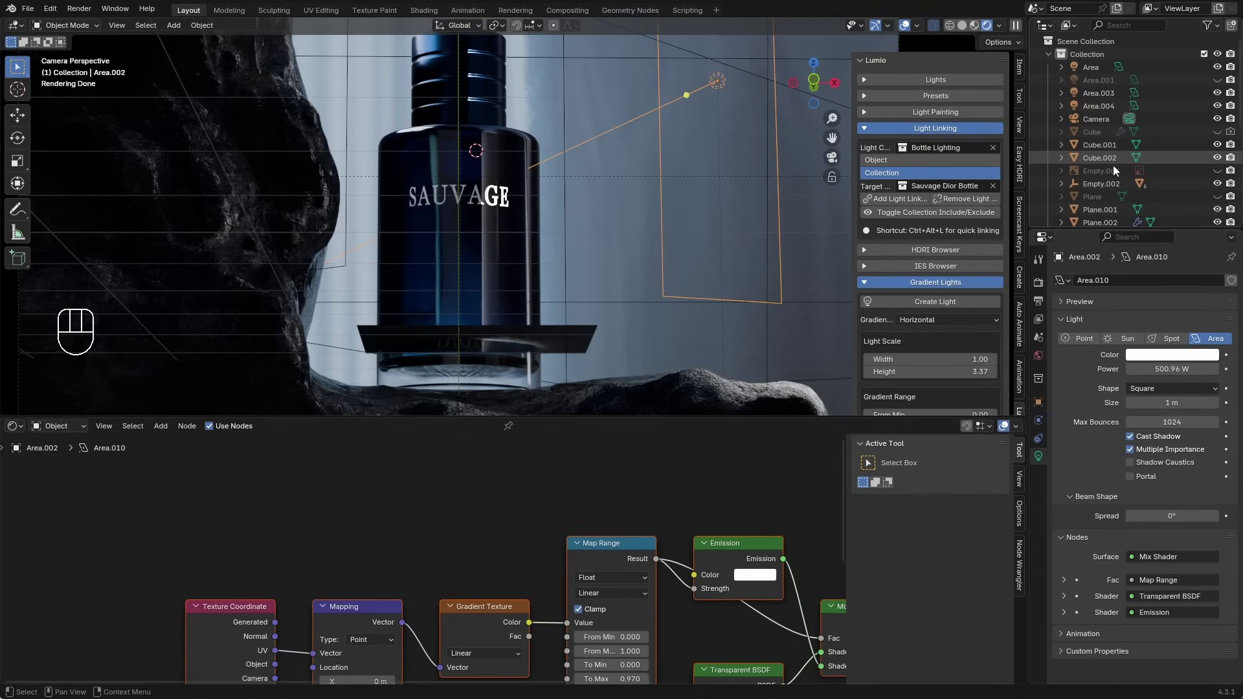
{"action": "left_click", "coordinate": [1172, 355]}
{"action": "left_click_drag", "start_coordinate": [1148, 206], "coordinate": [1154, 188]}
Step: Place the 3D cursor on the bottle cap and add a new area light there
{"action": "left_click", "coordinate": [534, 97]}
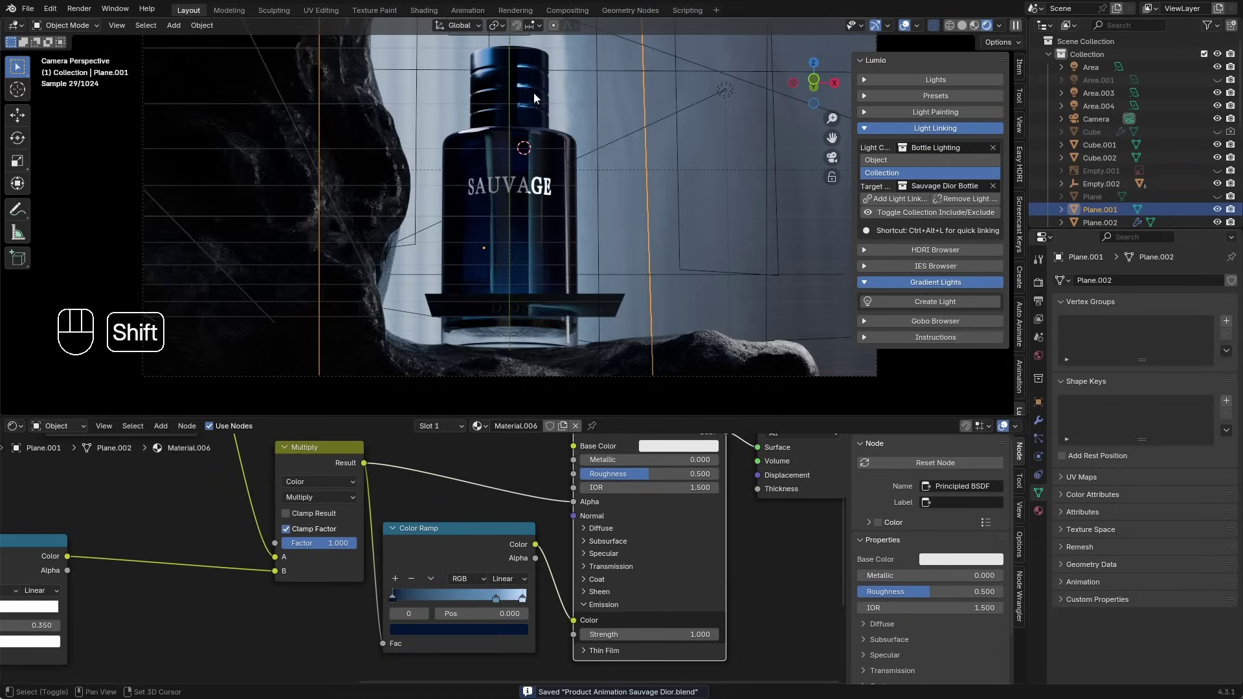
{"action": "key", "text": "shift+a"}
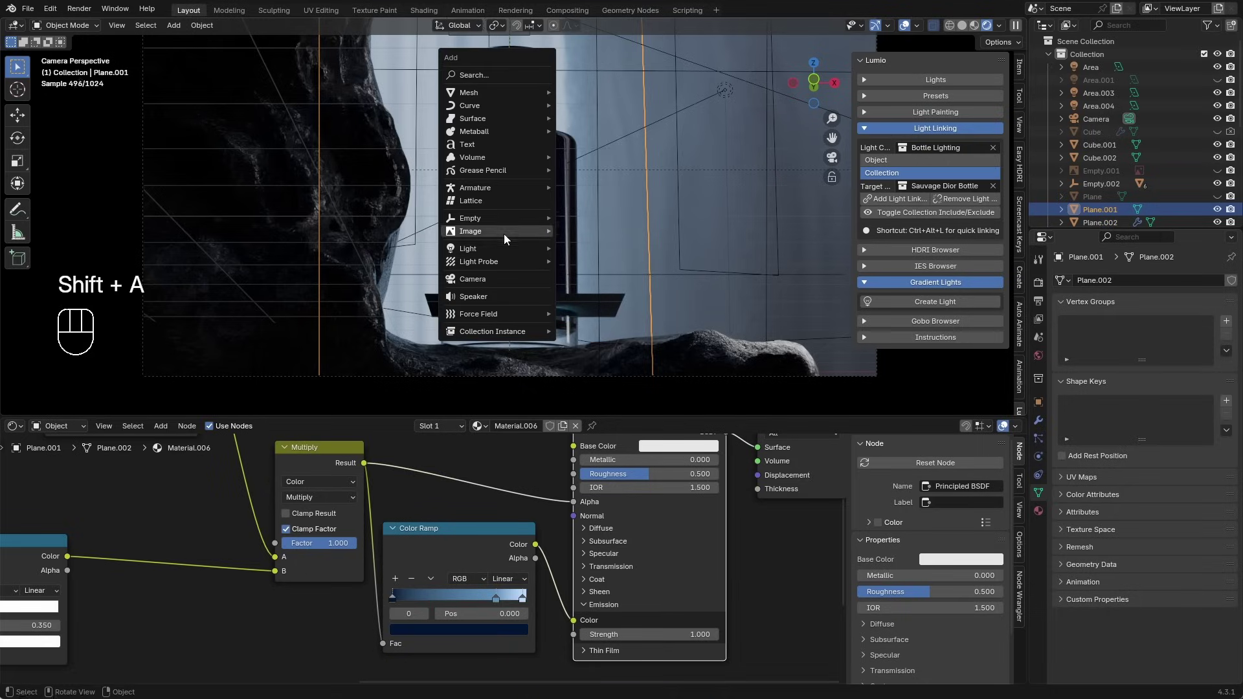
{"action": "mouse_move", "coordinate": [503, 247]}
{"action": "left_click", "coordinate": [604, 288]}
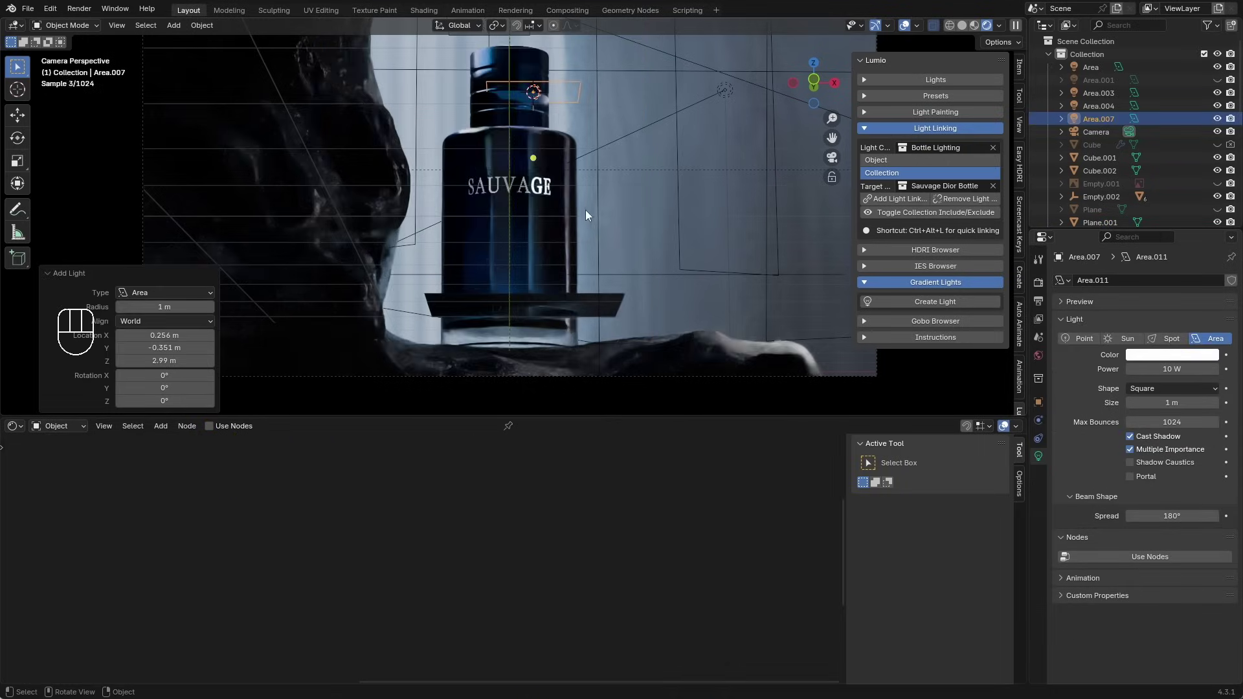
Step: Rotate the new area light about X, move it up beside the bottle cap, opposite the rock, and set its power to 22.2 W
{"action": "key", "text": "r"}
{"action": "key", "text": "x"}
{"action": "key", "text": "g"}
{"action": "key", "text": "g"}
{"action": "left_click", "coordinate": [696, 239]}
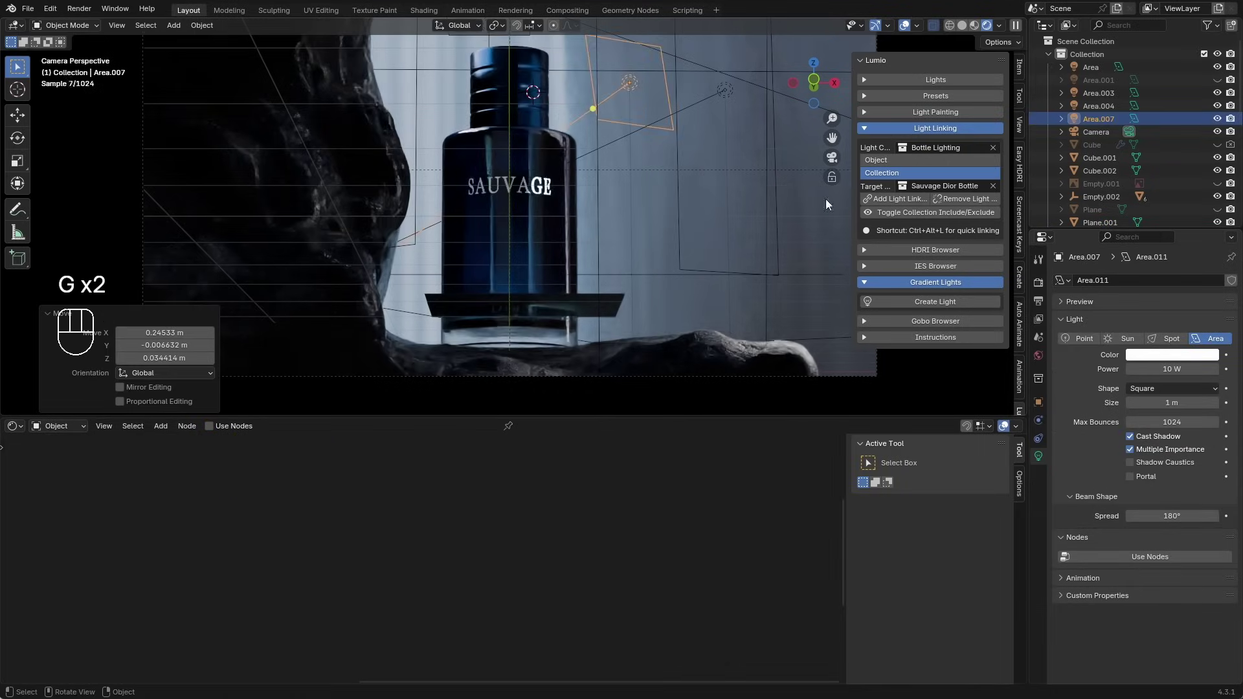
{"action": "left_click_drag", "start_coordinate": [1166, 368], "coordinate": [1217, 368]}
Step: Duplicate the cap light to the rock side of the cap and clear the copy's rotation
{"action": "middle_click_drag", "start_coordinate": [738, 246], "coordinate": [729, 261]}
{"action": "key", "text": "shift+d"}
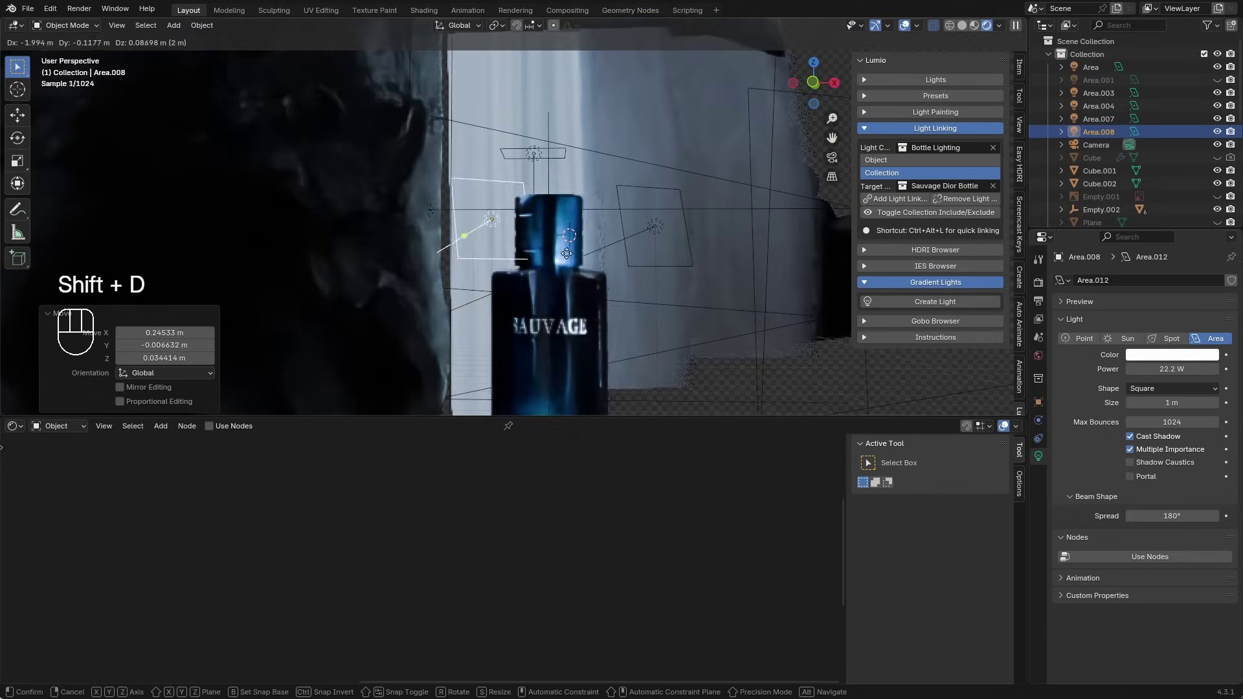
{"action": "left_click", "coordinate": [546, 260]}
{"action": "key", "text": "alt+r"}
Step: Rotate the duplicated cap light 90° about Y and 180° about Z
{"action": "type", "text": "rxy"}
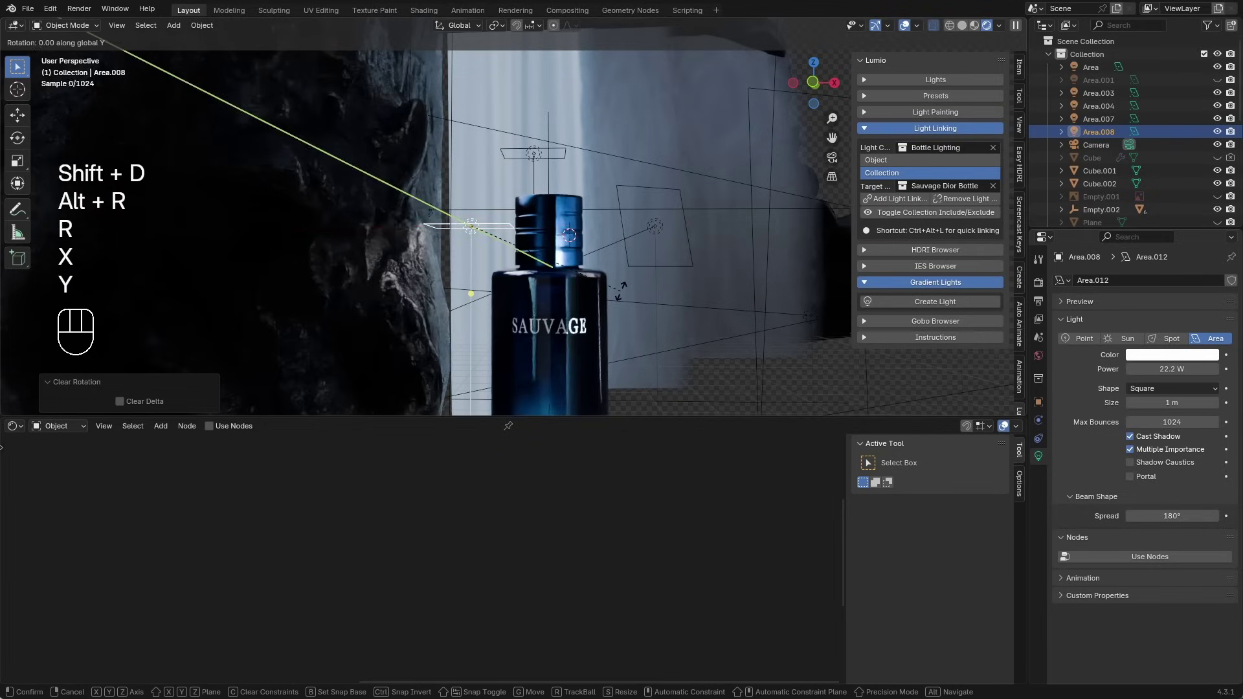
{"action": "type", "text": "90"}
{"action": "left_click", "coordinate": [621, 290]}
{"action": "type", "text": "rz1"}
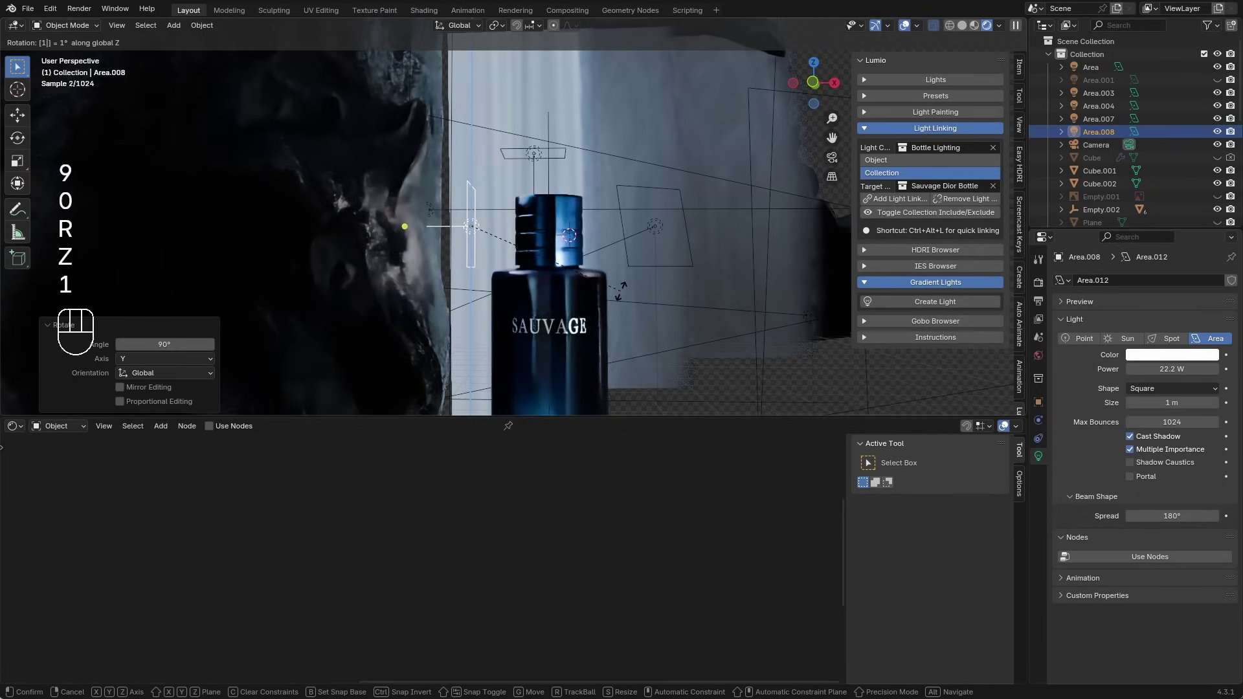
{"action": "type", "text": "80"}
{"action": "left_click", "coordinate": [620, 290]}
Step: Set the duplicated cap light's power to 19.2 W and move it along Y, farther from the camera
{"action": "left_click_drag", "start_coordinate": [1172, 368], "coordinate": [1149, 368]}
{"action": "middle_click_drag", "start_coordinate": [642, 268], "coordinate": [650, 348]}
{"action": "key", "text": "g"}
{"action": "key", "text": "y"}
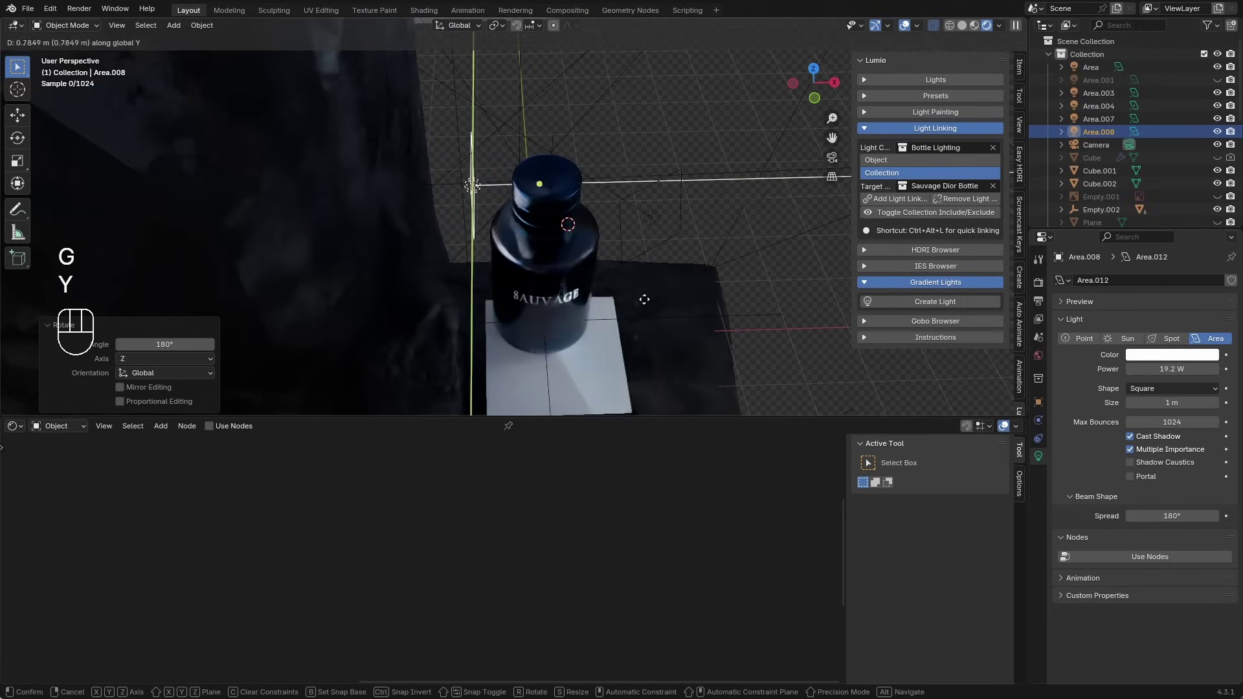
{"action": "left_click", "coordinate": [660, 280]}
{"action": "key", "text": "KP_0"}
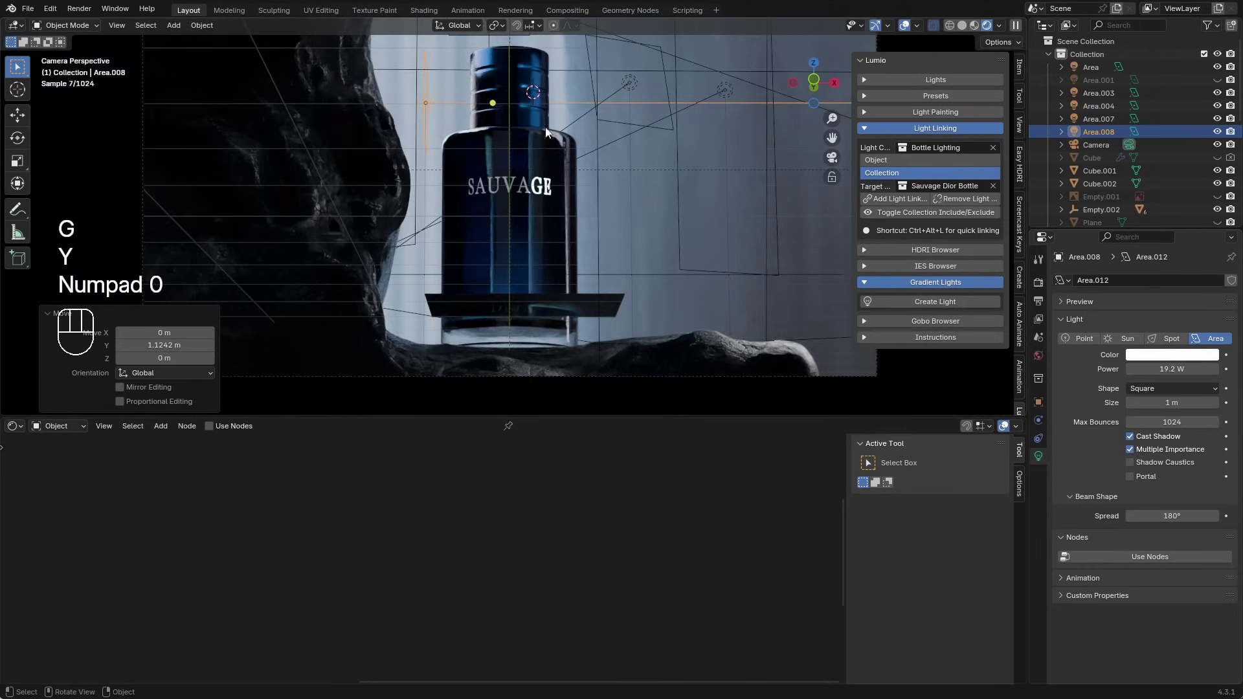
{"action": "key", "text": "g"}
{"action": "key", "text": "y"}
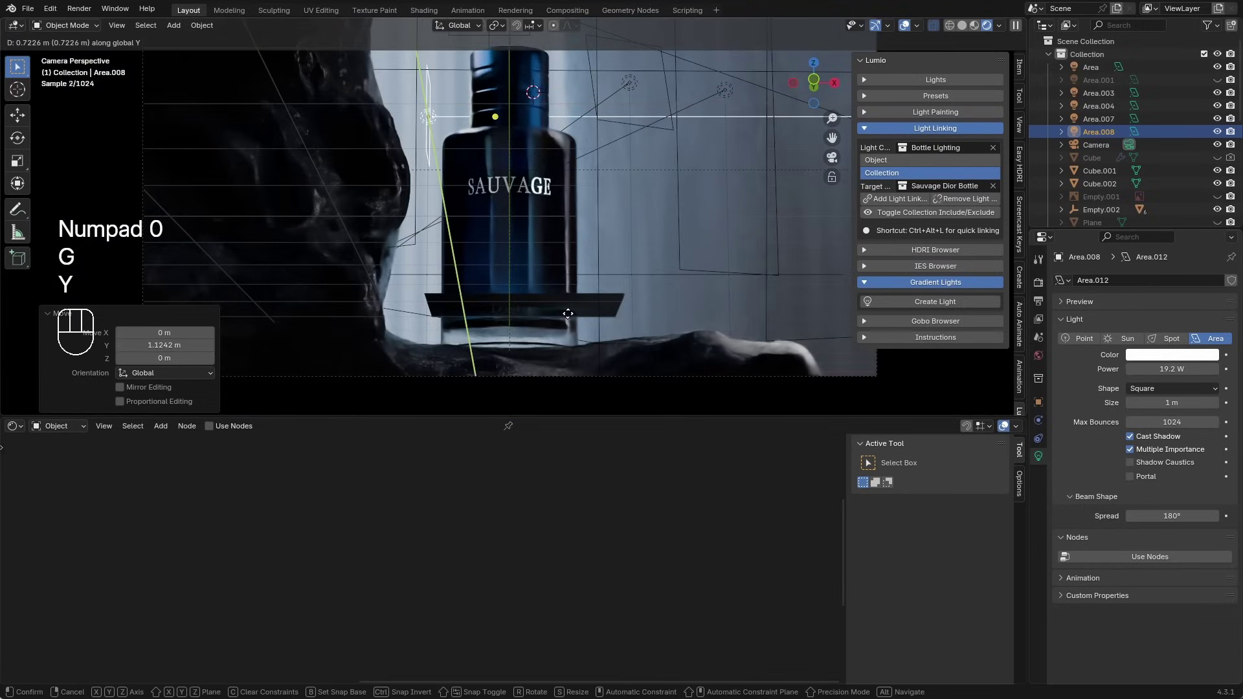
{"action": "left_click", "coordinate": [568, 314]}
Step: Place the 3D cursor at the bottle's base, add an area light there and rotate it about X
{"action": "left_click", "coordinate": [524, 347]}
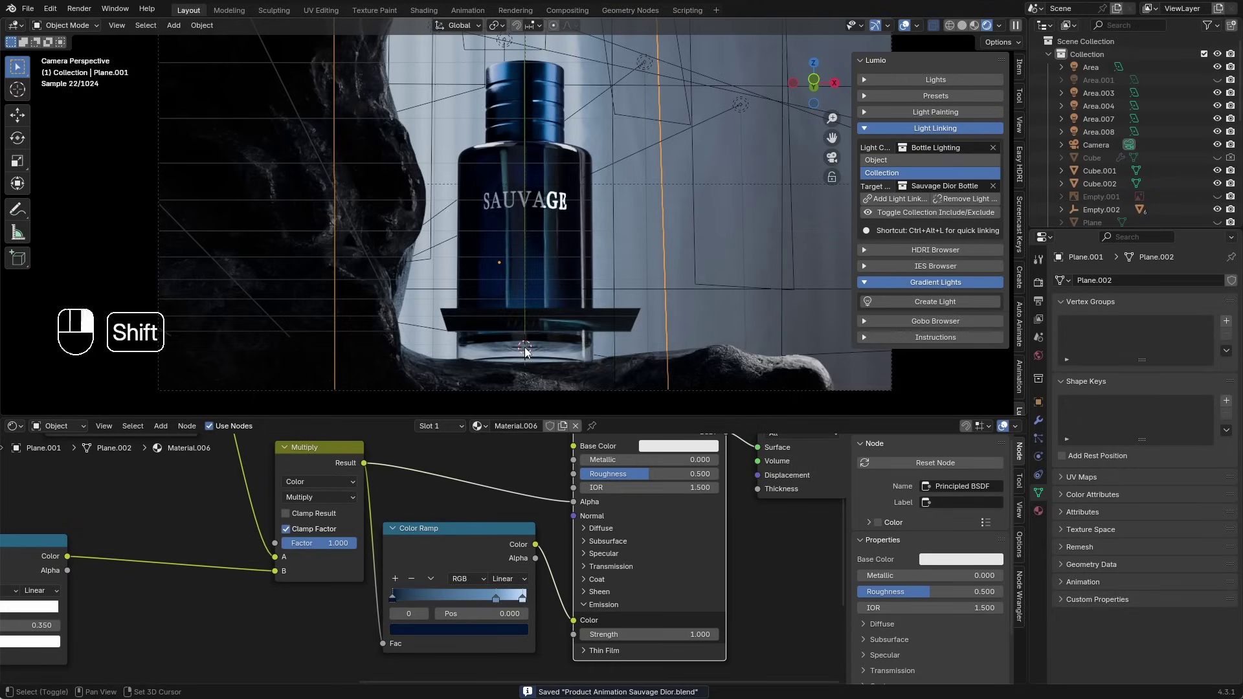
{"action": "key", "text": "shift+a"}
{"action": "mouse_move", "coordinate": [524, 347]}
{"action": "middle_click_drag", "start_coordinate": [599, 402], "coordinate": [535, 343]}
{"action": "key", "text": "r"}
{"action": "key", "text": "x"}
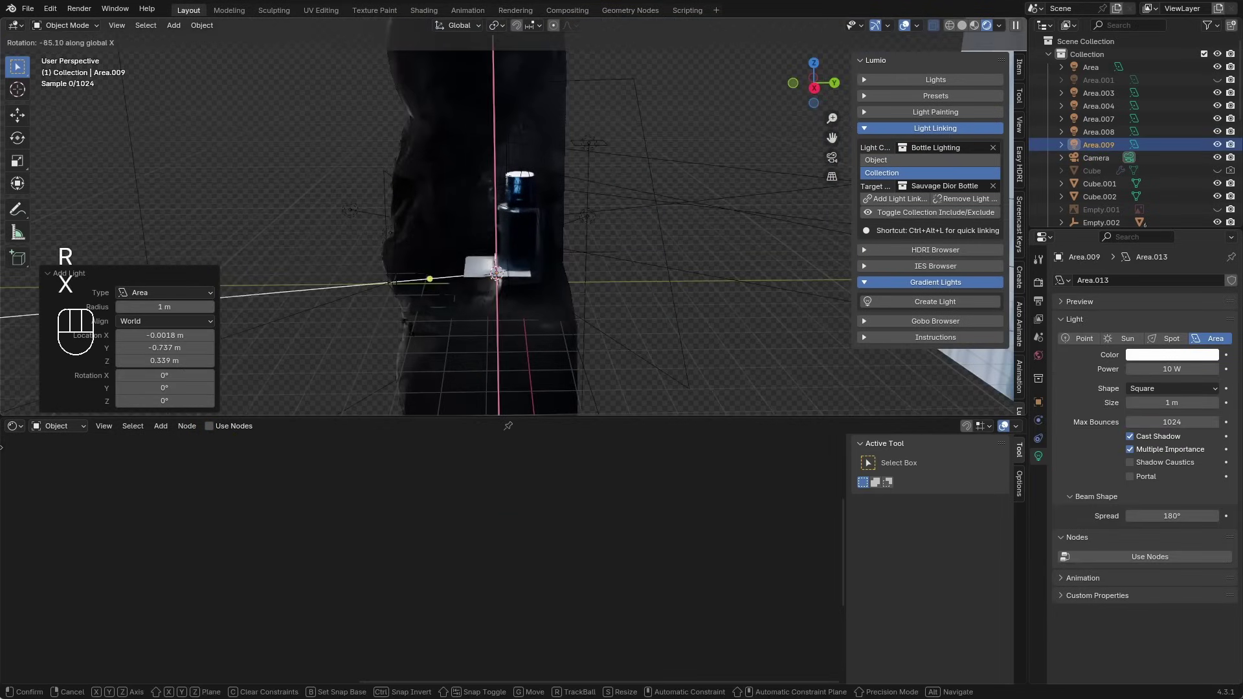
{"action": "left_click", "coordinate": [411, 319]}
Step: Move the base light behind the bottle, scale it up by about 3.13 and set its power to 22.2 W
{"action": "key", "text": "g"}
{"action": "left_click", "coordinate": [510, 324]}
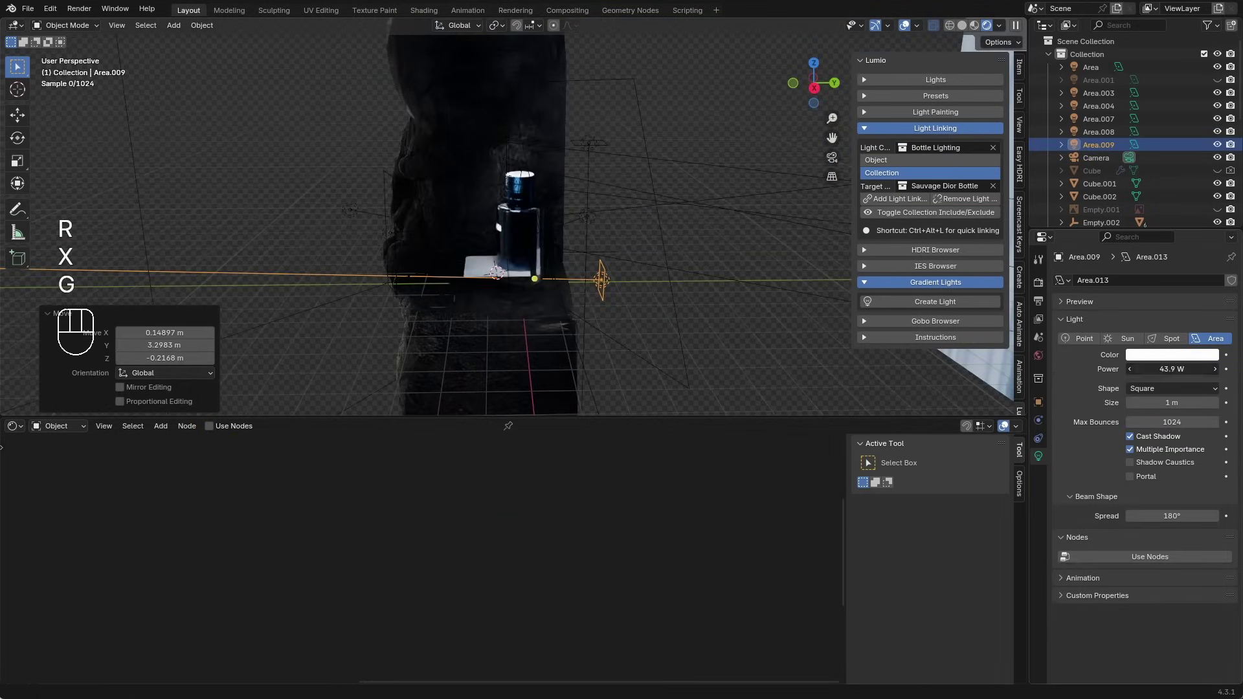
{"action": "left_click_drag", "start_coordinate": [1172, 369], "coordinate": [1197, 369]}
{"action": "key", "text": "KP_0"}
Step: Compare the bottle with the base light hidden and shown, and save the project file
{"action": "left_click", "coordinate": [1218, 145]}
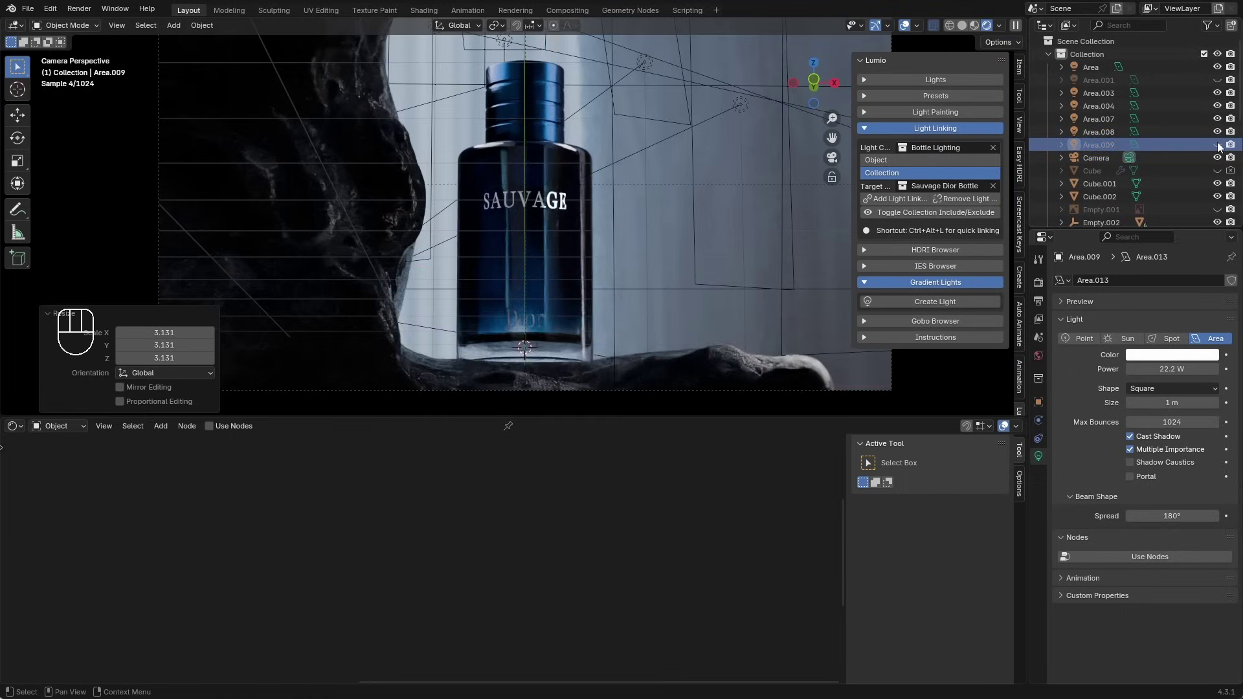
{"action": "left_click", "coordinate": [1217, 144]}
{"action": "key", "text": "ctrl+s"}
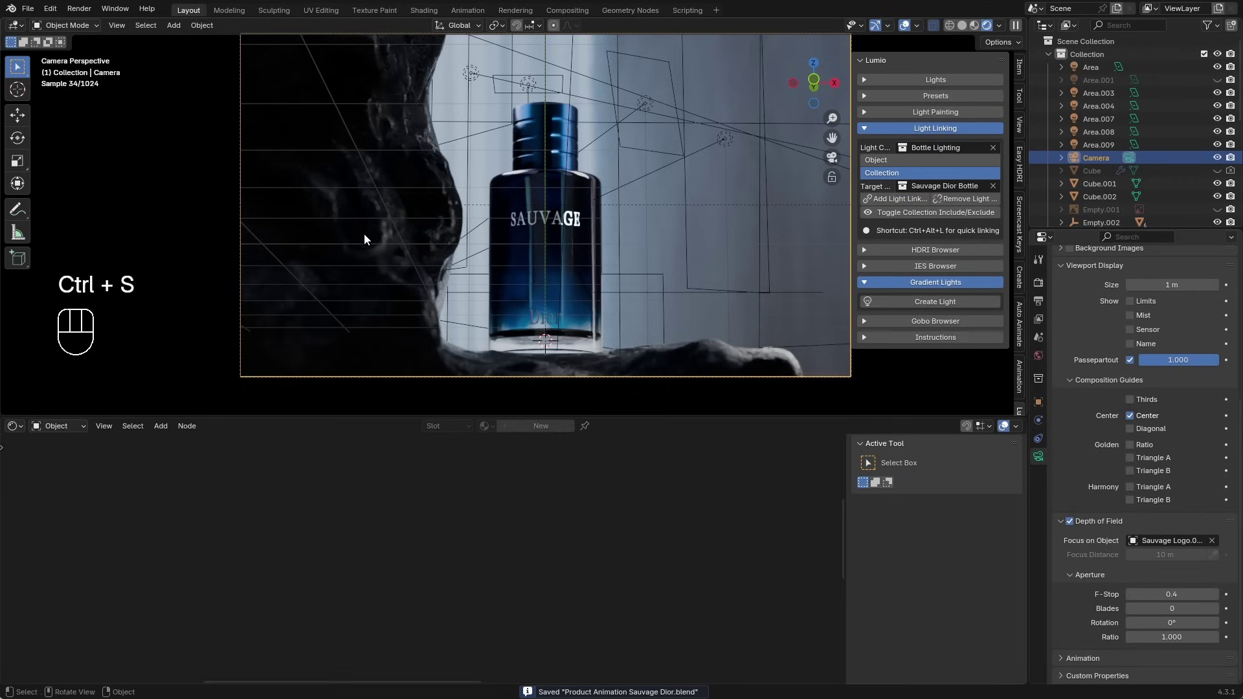
Step: Add an area light at the rock, rotate it in the camera view and scale it up by 2.32
{"action": "key", "text": "shift+a"}
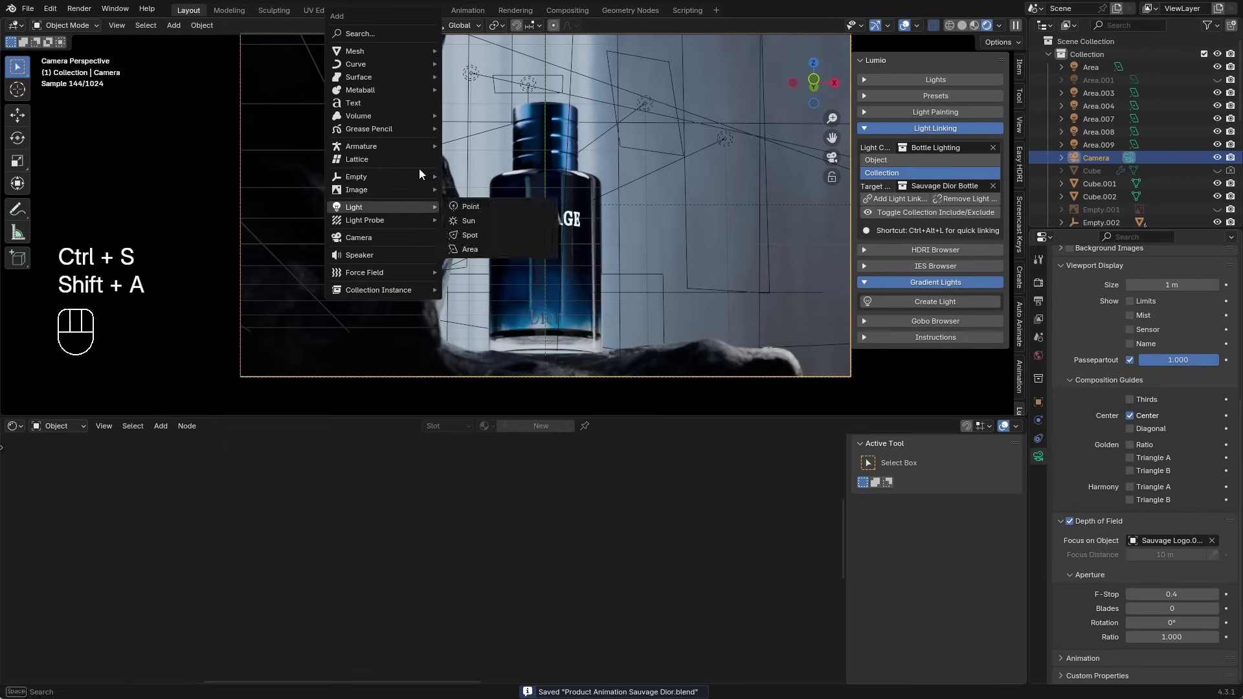
{"action": "left_click", "coordinate": [487, 250]}
{"action": "key", "text": "r"}
{"action": "left_click", "coordinate": [453, 213]}
{"action": "key", "text": "s"}
{"action": "left_click", "coordinate": [765, 373]}
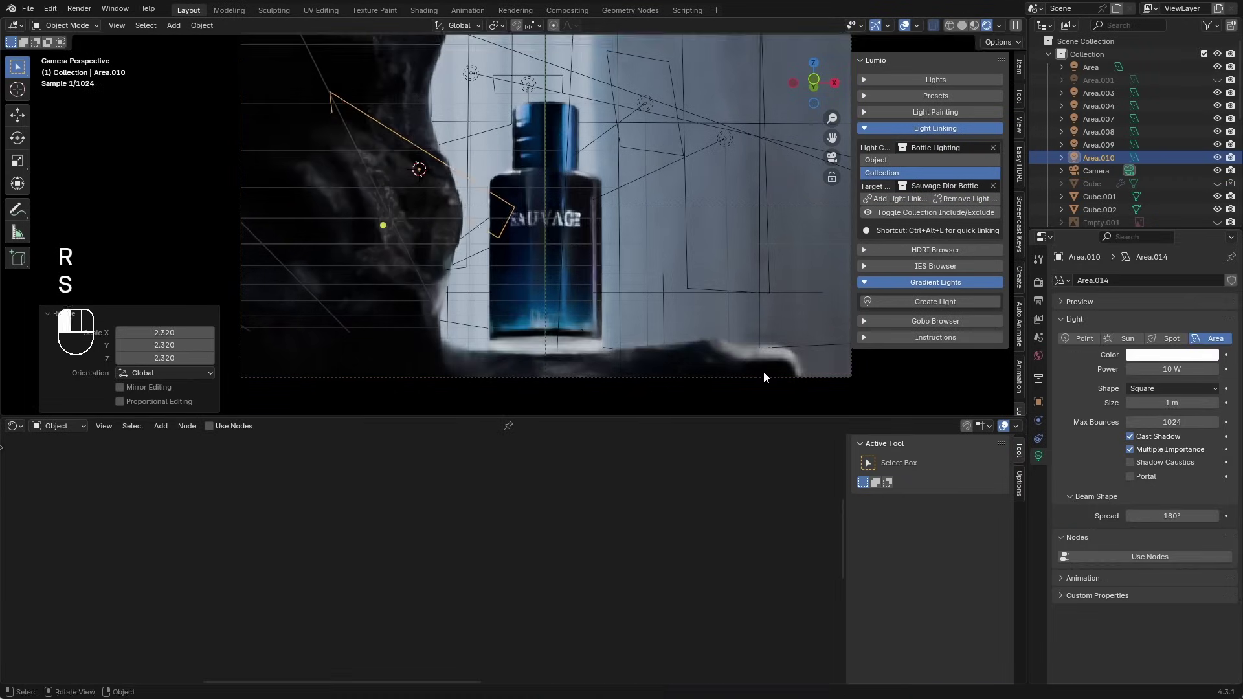
Step: Move the new light above the bottle on the side opposite the rock and set its power to 707.6 W
{"action": "key", "text": "g"}
{"action": "left_click", "coordinate": [1164, 355]}
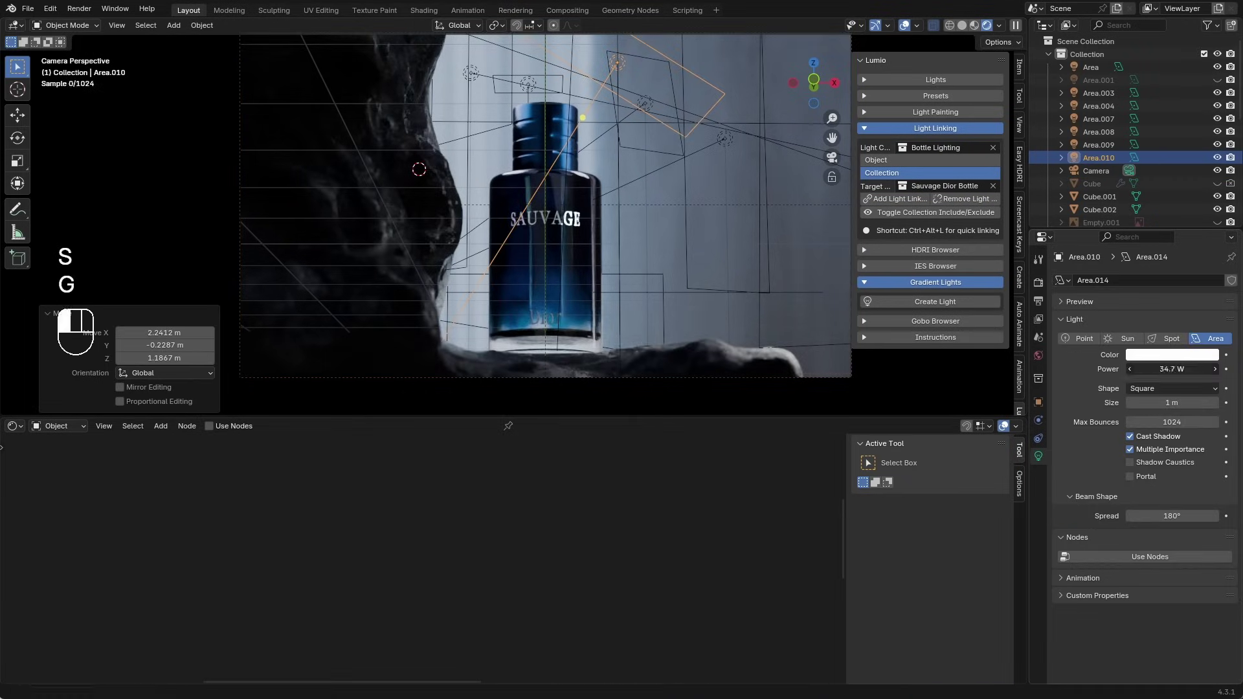
{"action": "left_click_drag", "start_coordinate": [1172, 369], "coordinate": [1217, 369]}
Step: Move the new light into a new collection named "rocks lighting"
{"action": "middle_click_drag", "start_coordinate": [655, 168], "coordinate": [644, 178]}
{"action": "scroll", "coordinate": [644, 178], "scroll_direction": "down", "scroll_amount": 5}
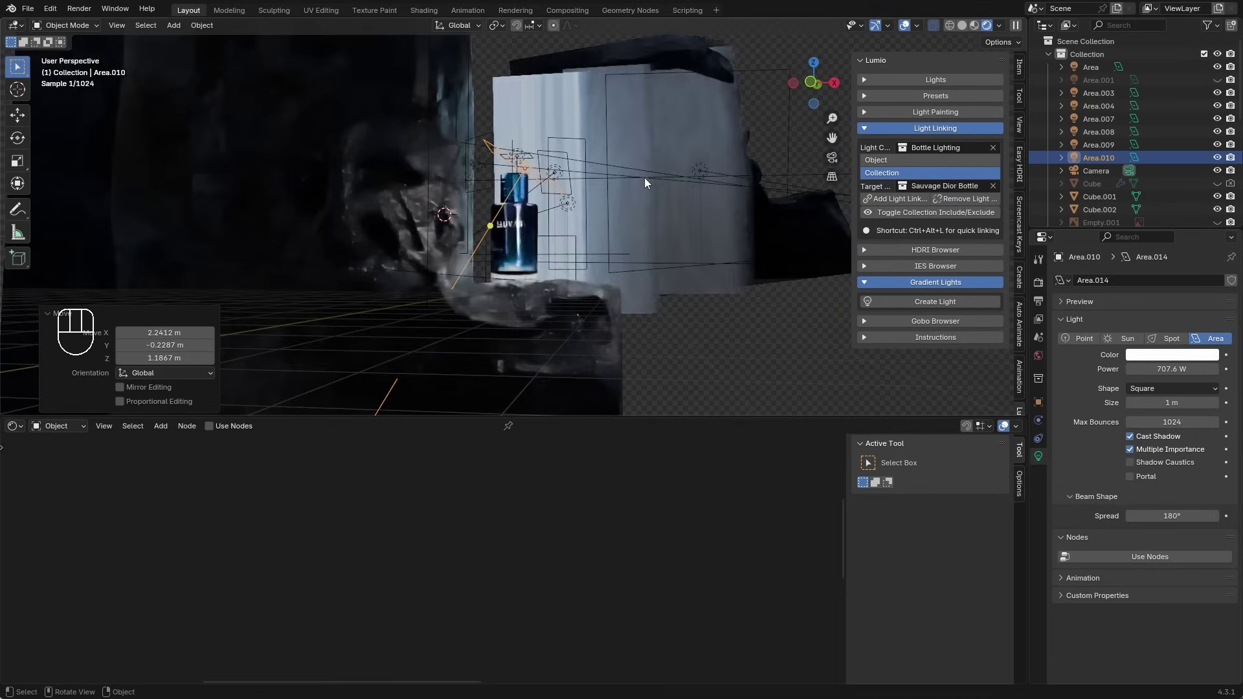
{"action": "scroll", "coordinate": [644, 178], "scroll_direction": "up", "scroll_amount": 3}
{"action": "key", "text": "m"}
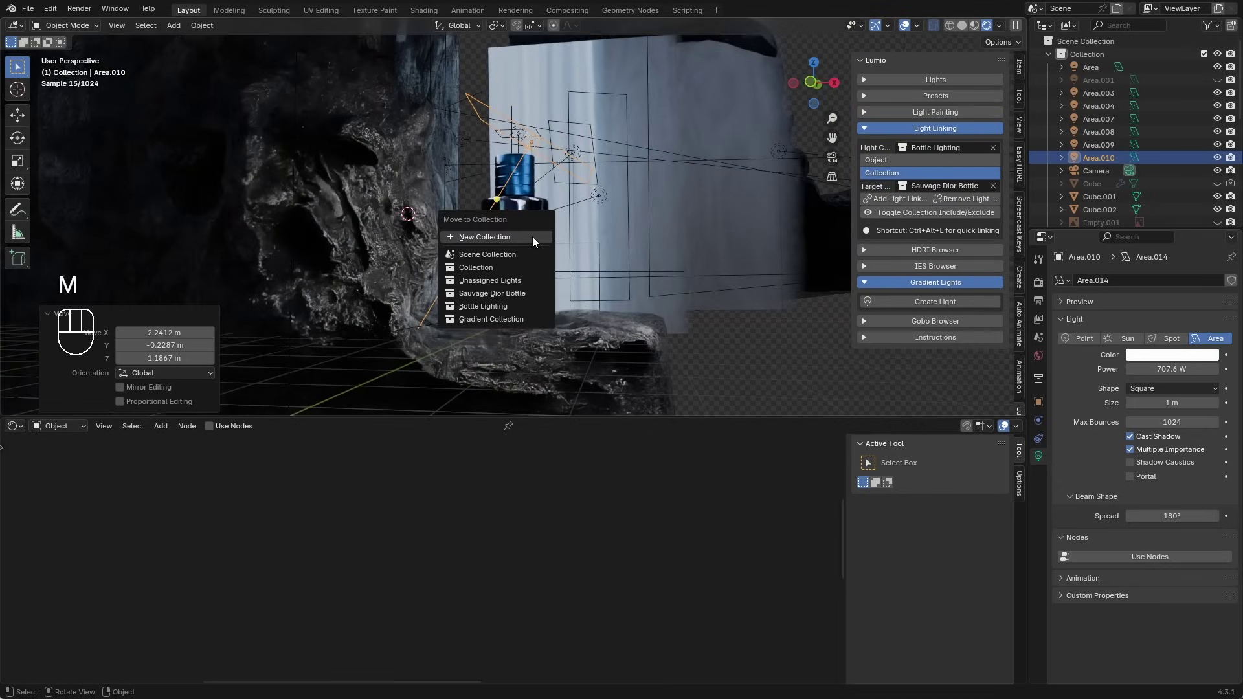
{"action": "left_click", "coordinate": [533, 238]}
{"action": "type", "text": "roc"}
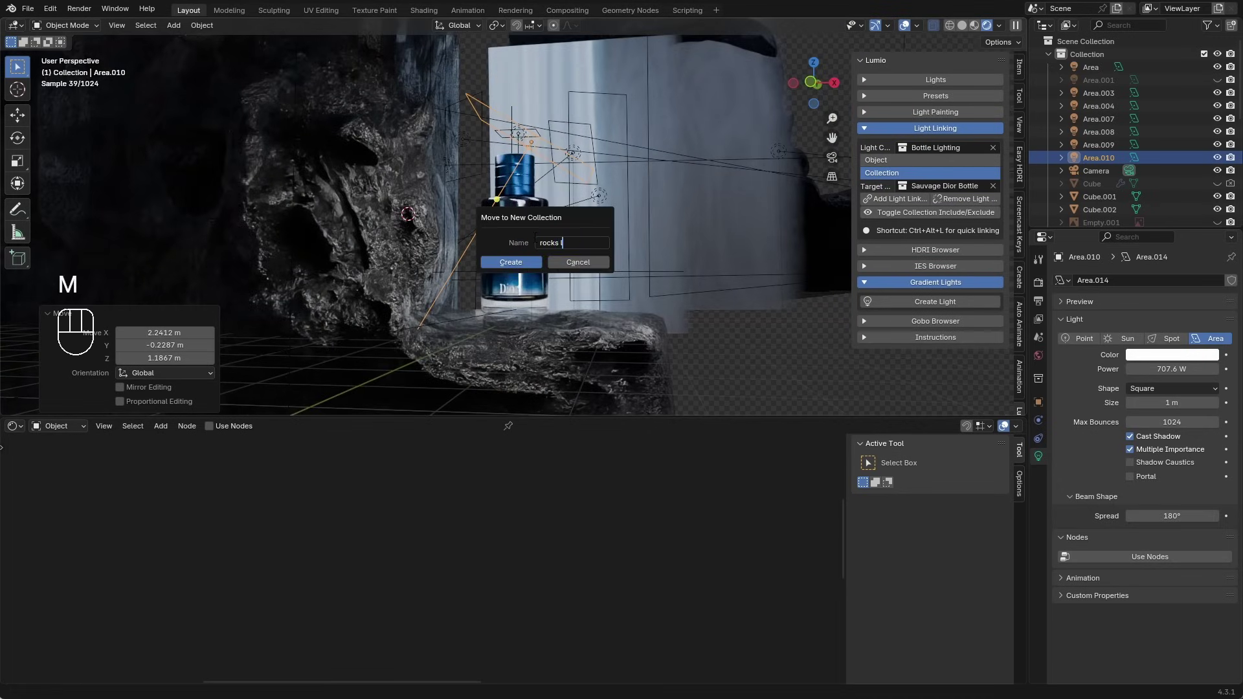
{"action": "type", "text": "ks lighting"}
{"action": "key", "text": "Return"}
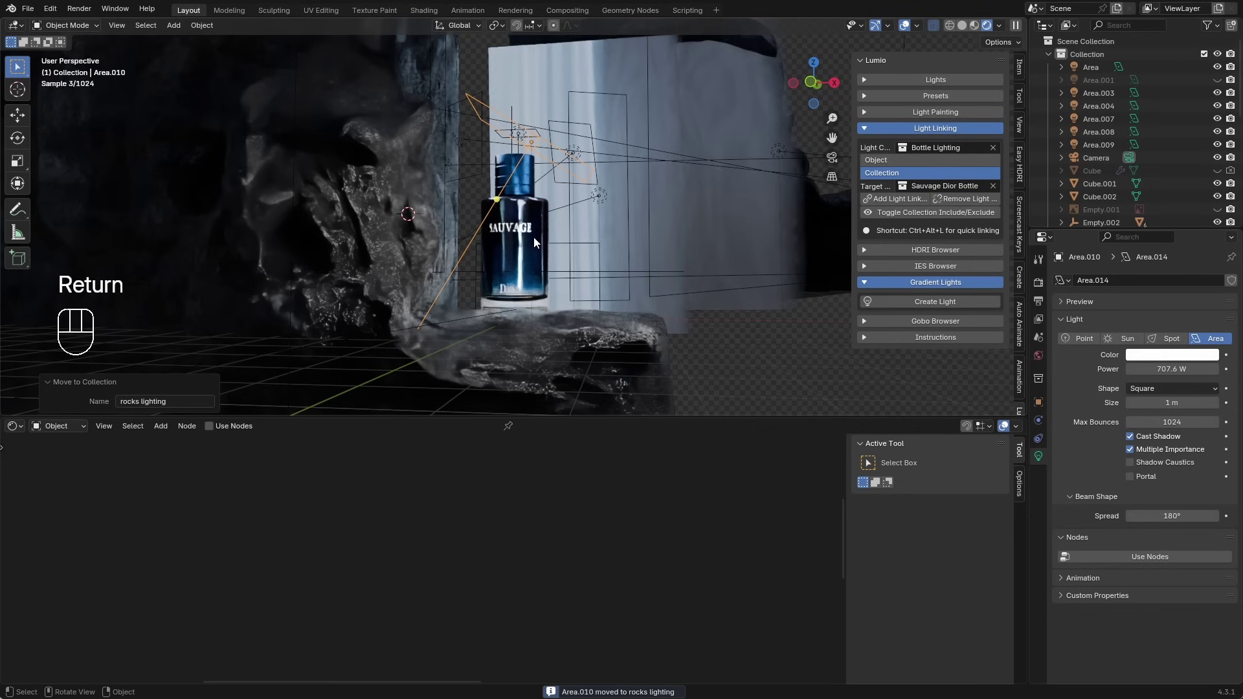
Step: Move the rock object into a new collection named "rocks"
{"action": "left_click", "coordinate": [433, 238]}
{"action": "key", "text": "m"}
{"action": "left_click", "coordinate": [433, 238]}
{"action": "type", "text": "rocks"}
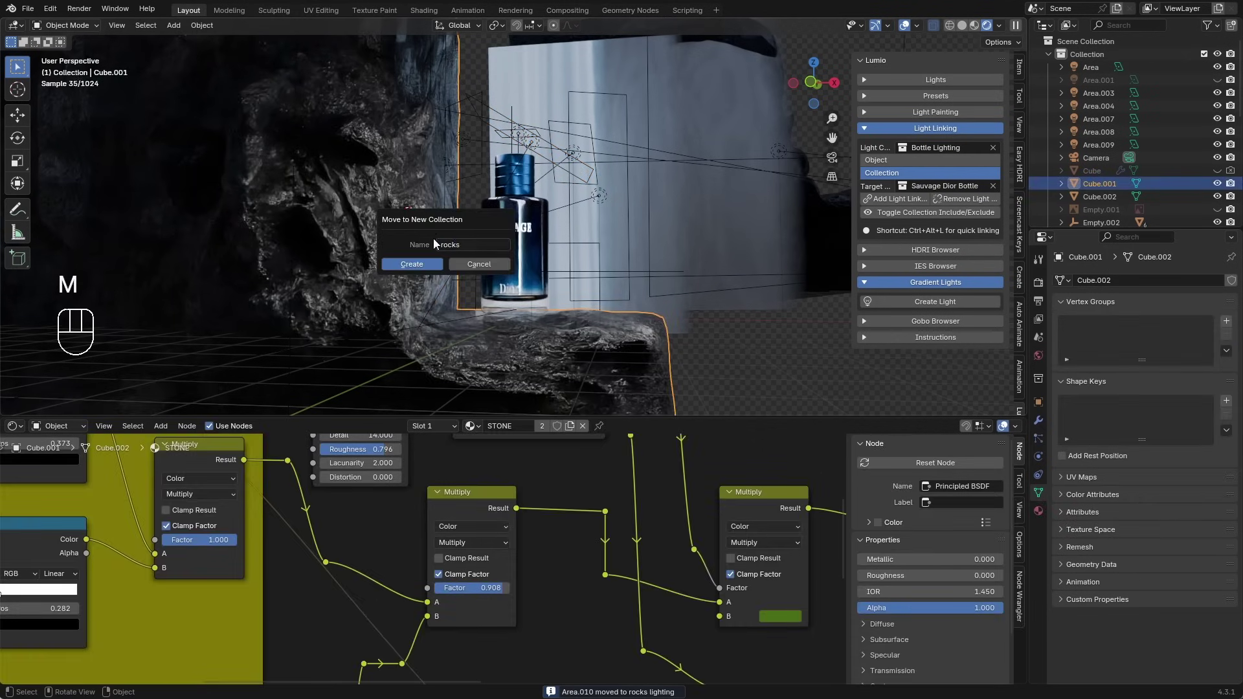
{"action": "key", "text": "Return"}
Step: Select the rock light and light-link the "rocks lighting" collection to the "rocks" target collection
{"action": "middle_click_drag", "start_coordinate": [577, 180], "coordinate": [547, 216]}
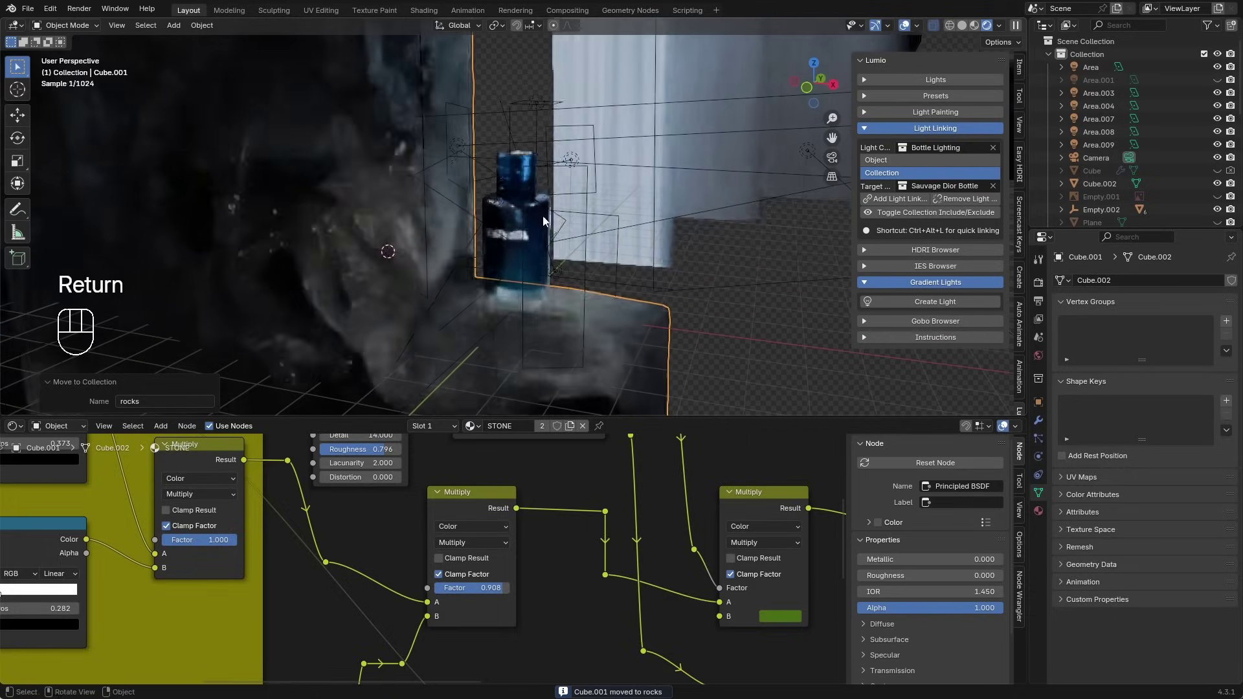
{"action": "left_click", "coordinate": [466, 214]}
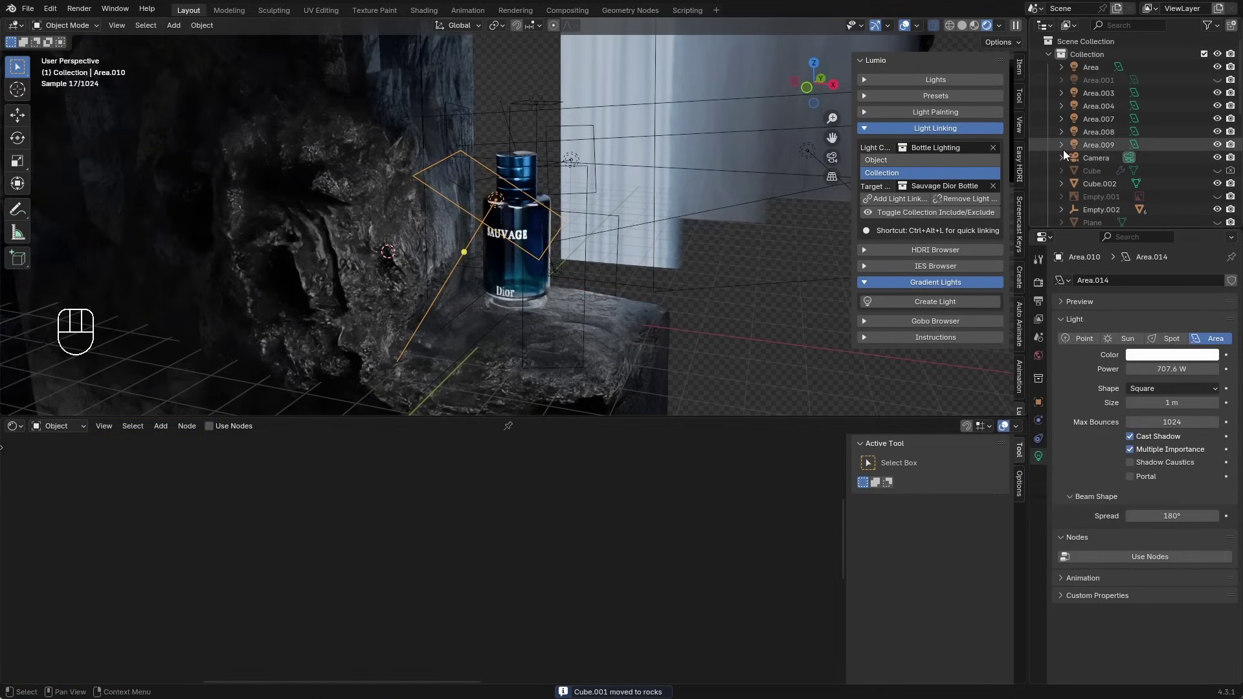
{"action": "key", "text": "KP_Decimal"}
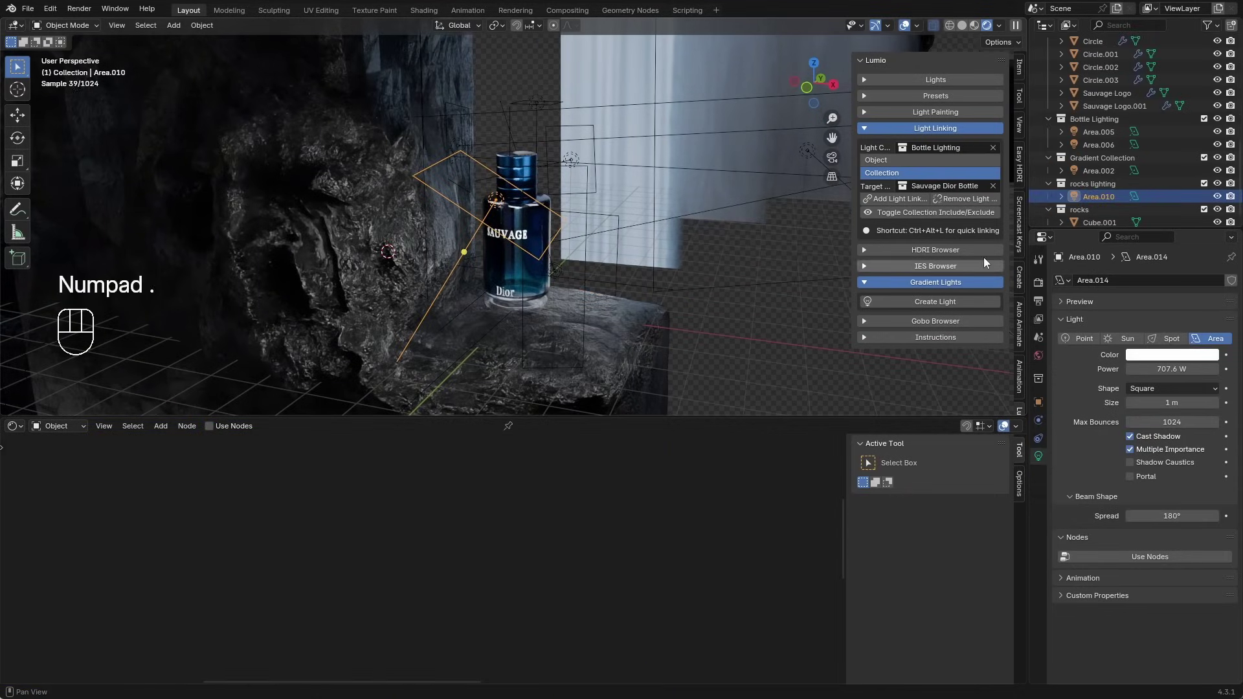
{"action": "left_click", "coordinate": [990, 147]}
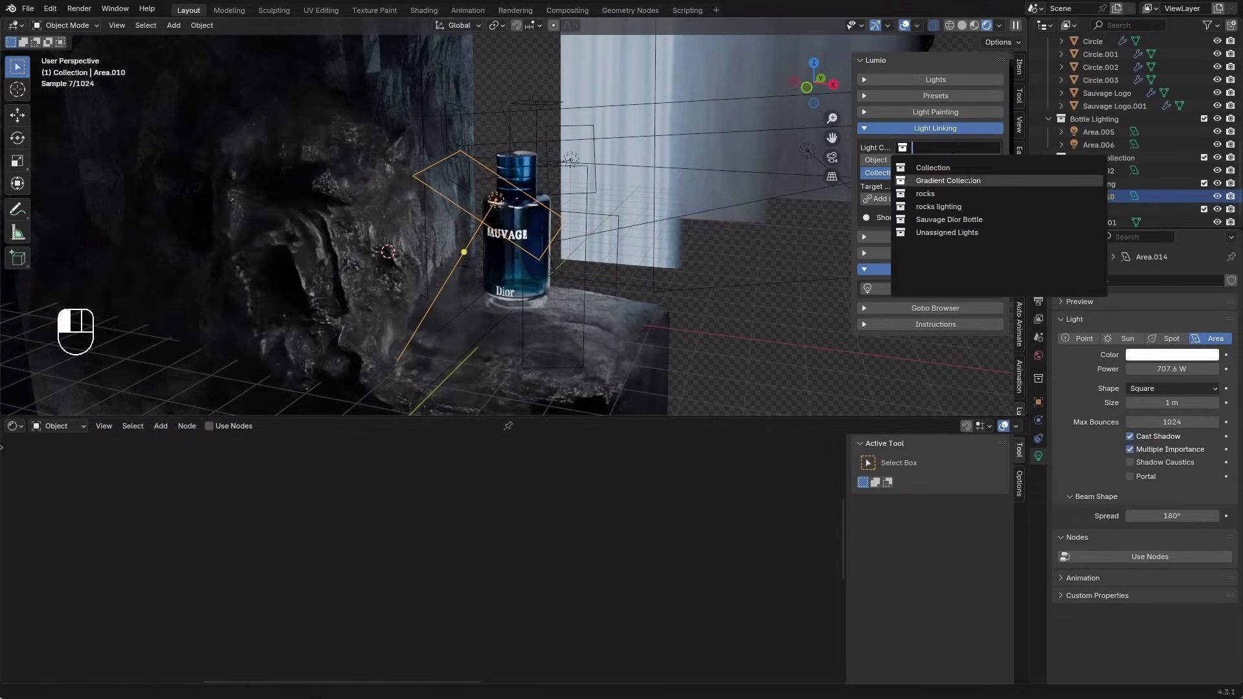
{"action": "left_click", "coordinate": [941, 189]}
{"action": "left_click", "coordinate": [941, 188]}
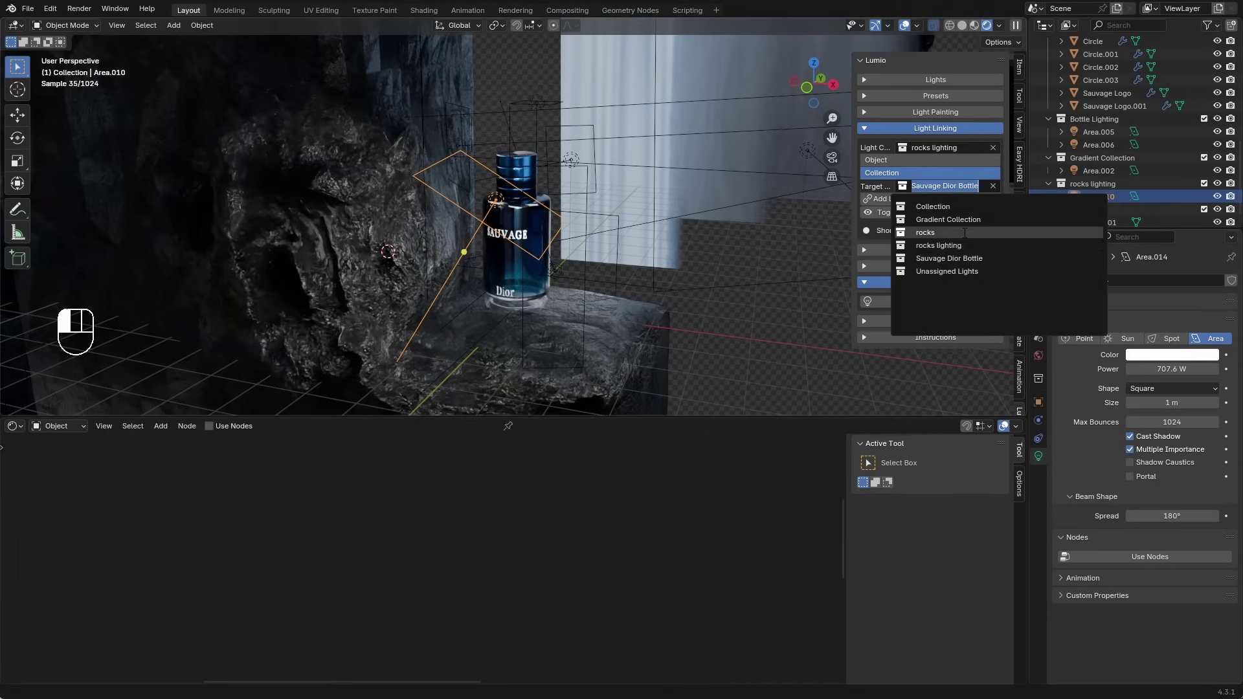
{"action": "left_click", "coordinate": [926, 233]}
{"action": "left_click", "coordinate": [914, 200]}
Step: Reposition the rock light, rotate it about 20.1° around Z, and set its spread to 23.1° and power to 33.6 W
{"action": "middle_click_drag", "start_coordinate": [817, 231], "coordinate": [557, 224]}
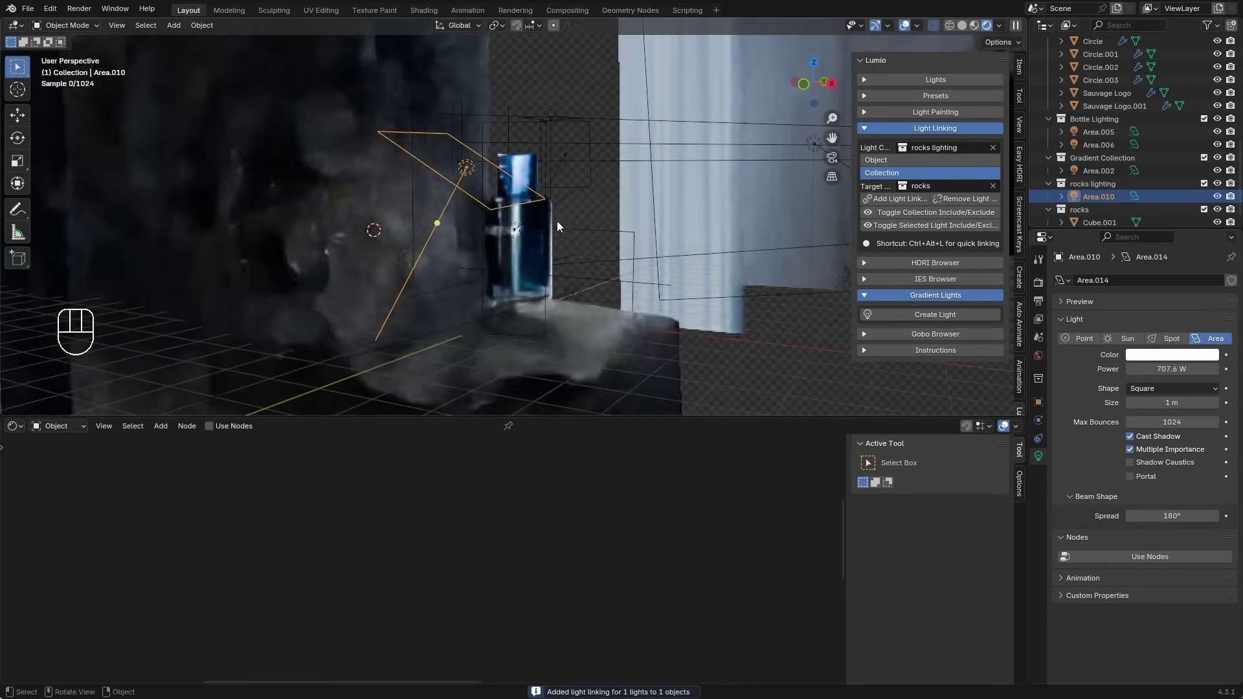
{"action": "key", "text": "g"}
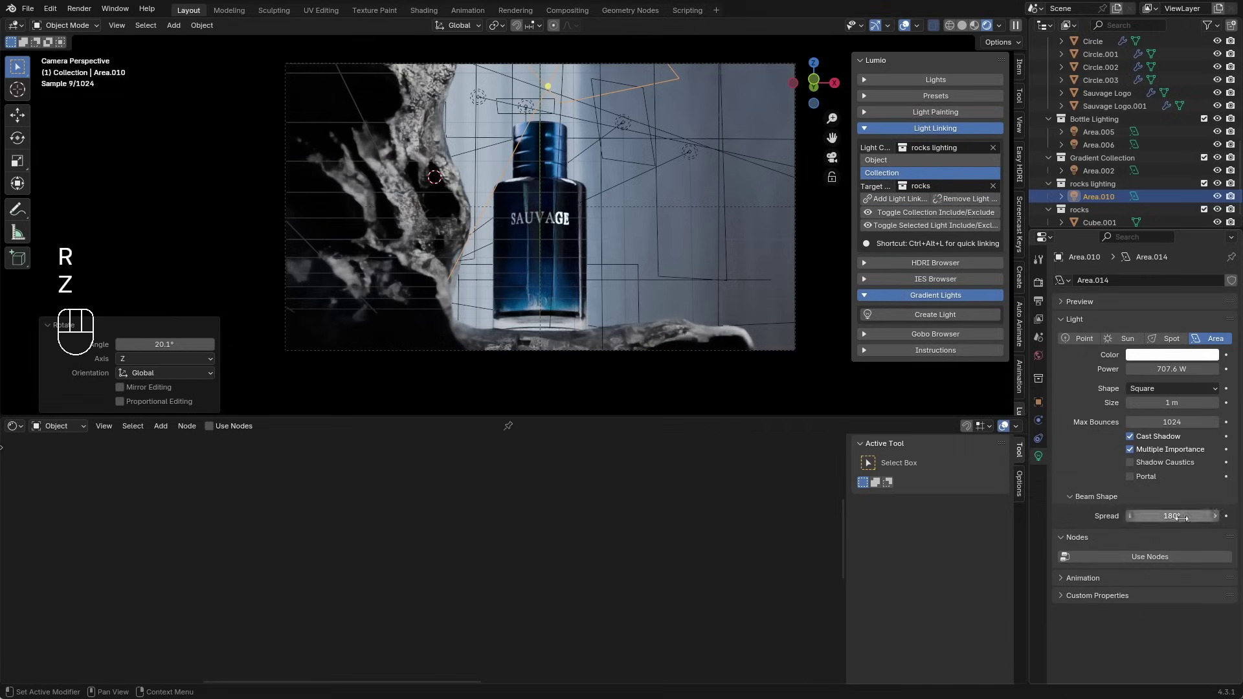
{"action": "left_click_drag", "start_coordinate": [1196, 521], "coordinate": [1140, 522]}
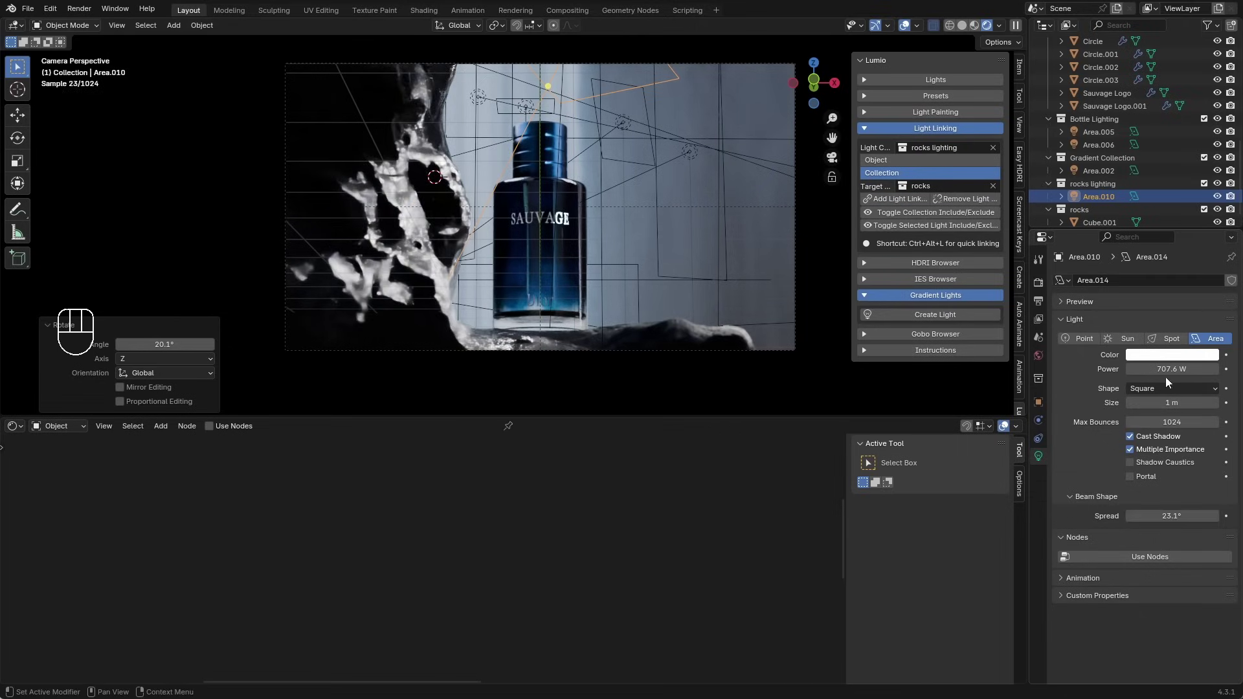
{"action": "left_click_drag", "start_coordinate": [1175, 369], "coordinate": [1112, 369]}
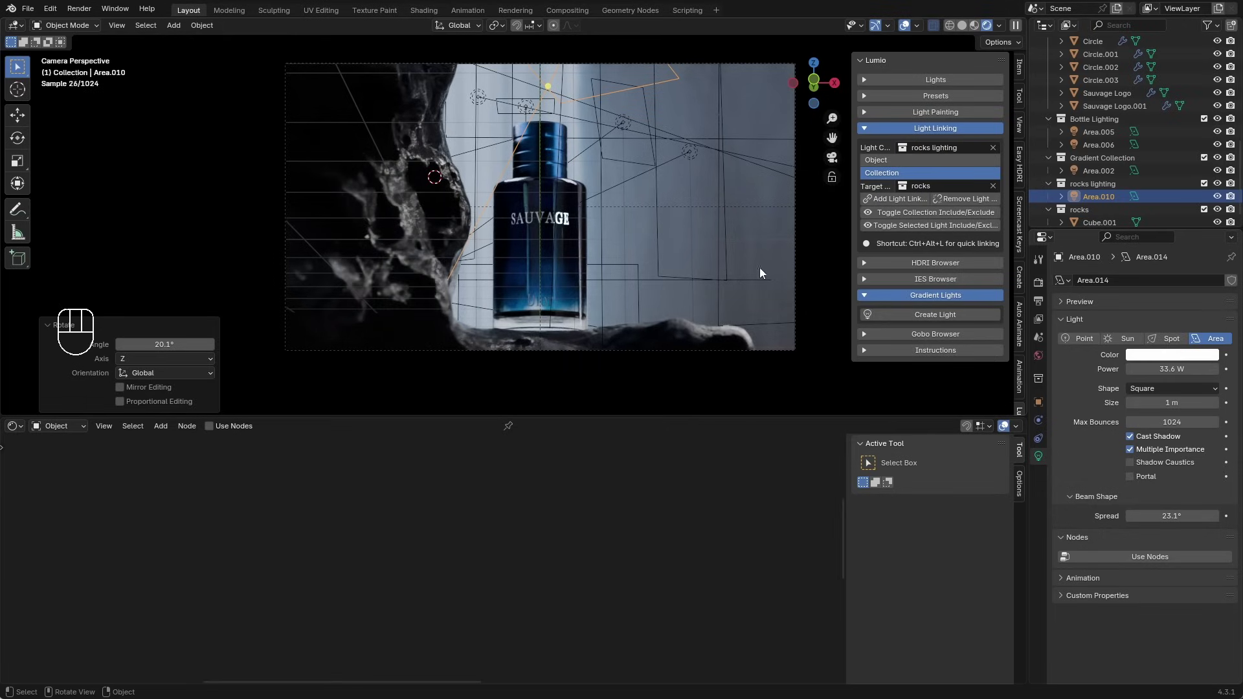
Step: Compare the rock with its second light off and on, set that light to 114.2 W and scale it up by about 1.76
{"action": "left_click", "coordinate": [1217, 210]}
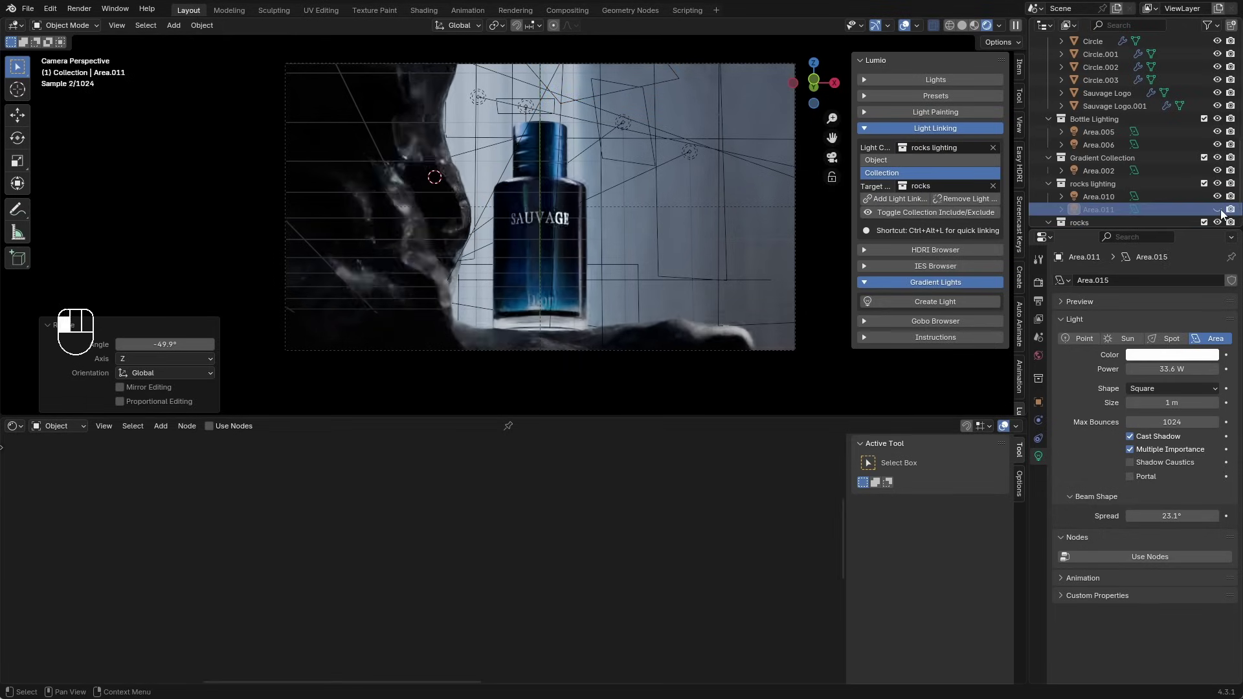
{"action": "left_click", "coordinate": [1217, 210]}
{"action": "middle_click_drag", "start_coordinate": [681, 229], "coordinate": [658, 266]}
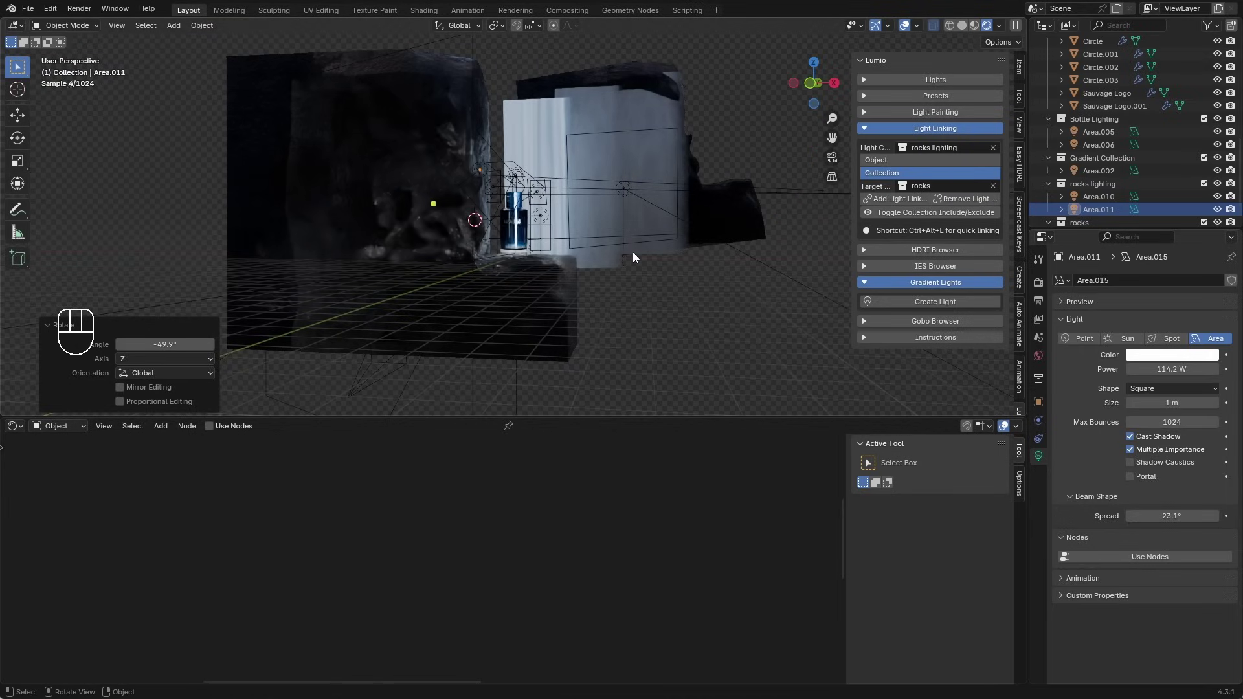
{"action": "left_click", "coordinate": [1125, 209]}
{"action": "key", "text": "s"}
{"action": "left_click", "coordinate": [541, 231]}
{"action": "key", "text": "KP_0"}
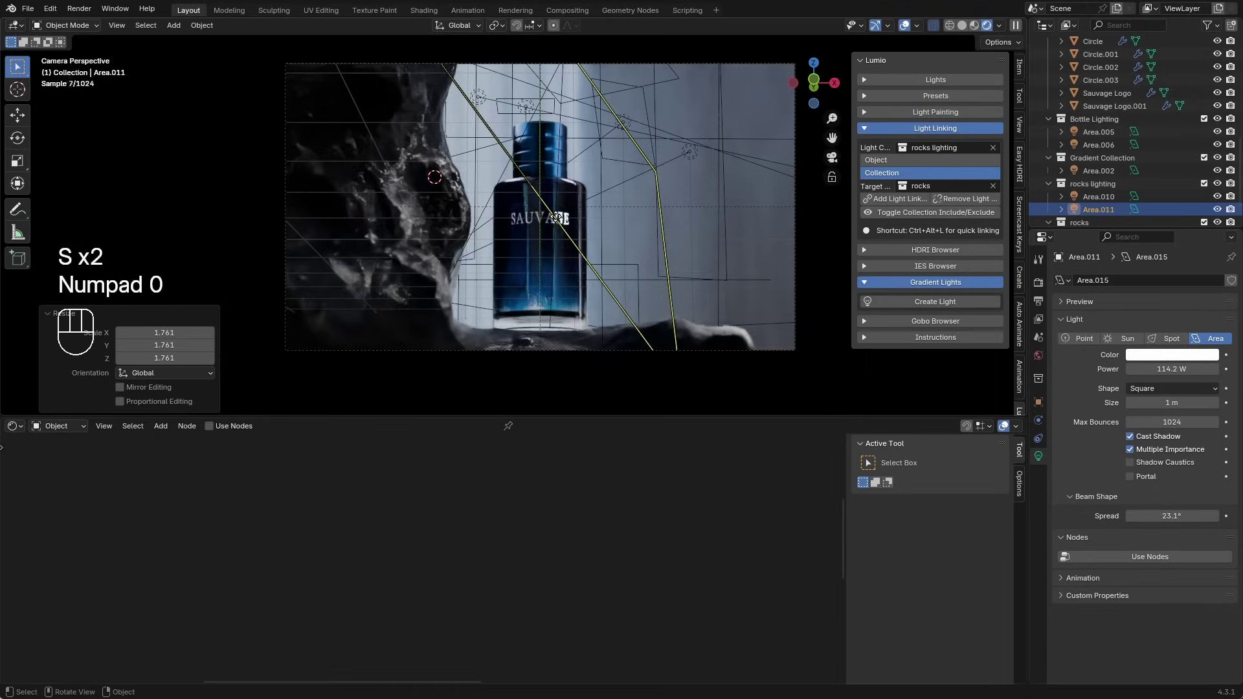
Step: Move and rotate the second rock light in the camera view to reposition its beam on the rock
{"action": "key", "text": "g"}
{"action": "left_click", "coordinate": [452, 110]}
{"action": "key", "text": "r"}
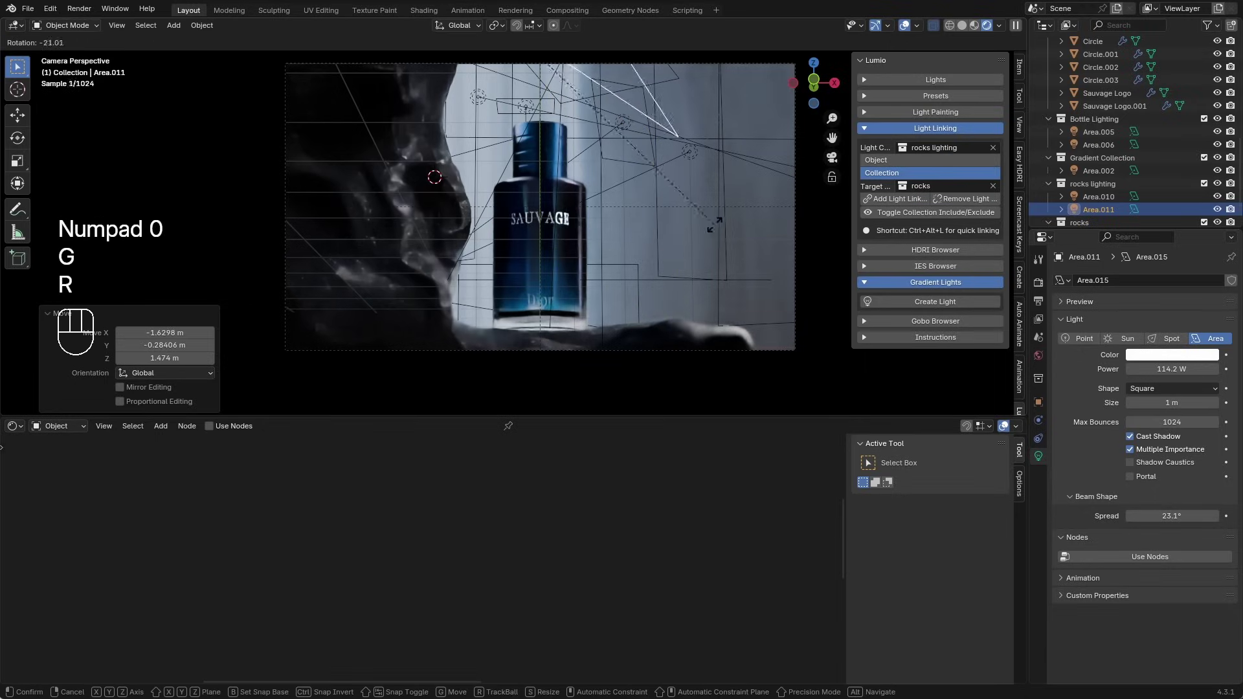
{"action": "left_click", "coordinate": [740, 200]}
{"action": "key", "text": "g"}
{"action": "left_click", "coordinate": [746, 256]}
Step: Add a NURBS path curve to the scene and turn the viewport overlays on to see it
{"action": "left_click", "coordinate": [906, 26]}
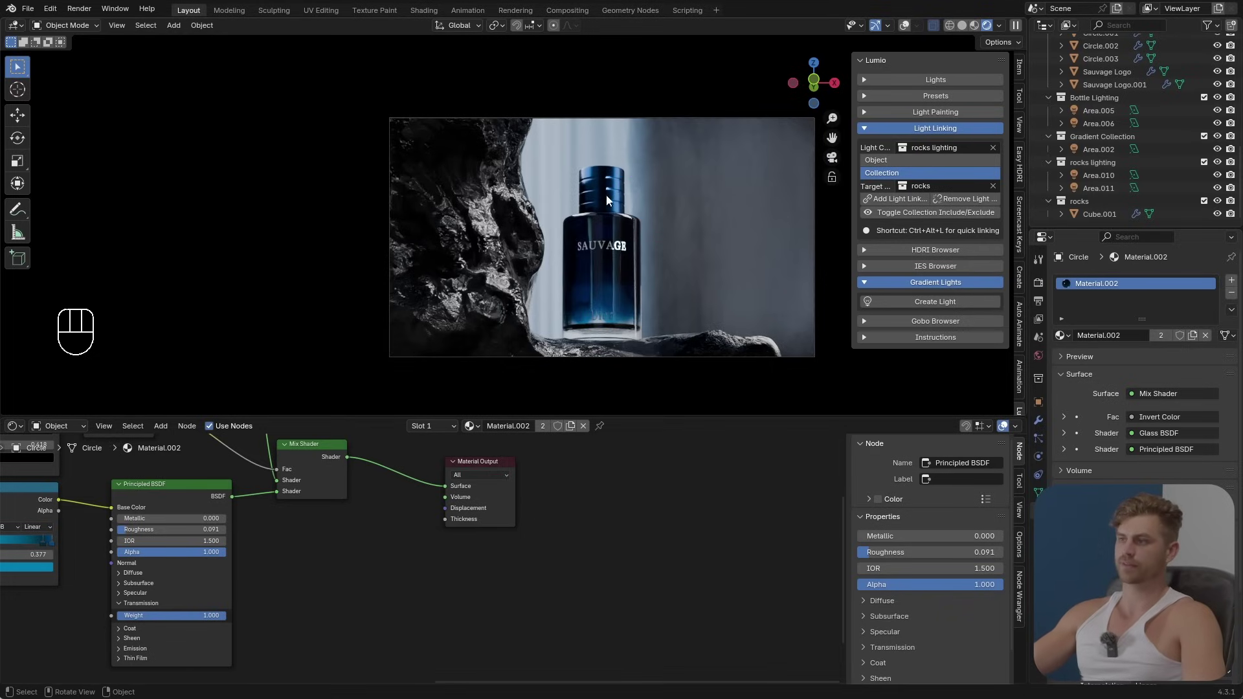
{"action": "scroll", "coordinate": [606, 199], "scroll_direction": "up", "scroll_amount": 4}
{"action": "key", "text": "shift+a"}
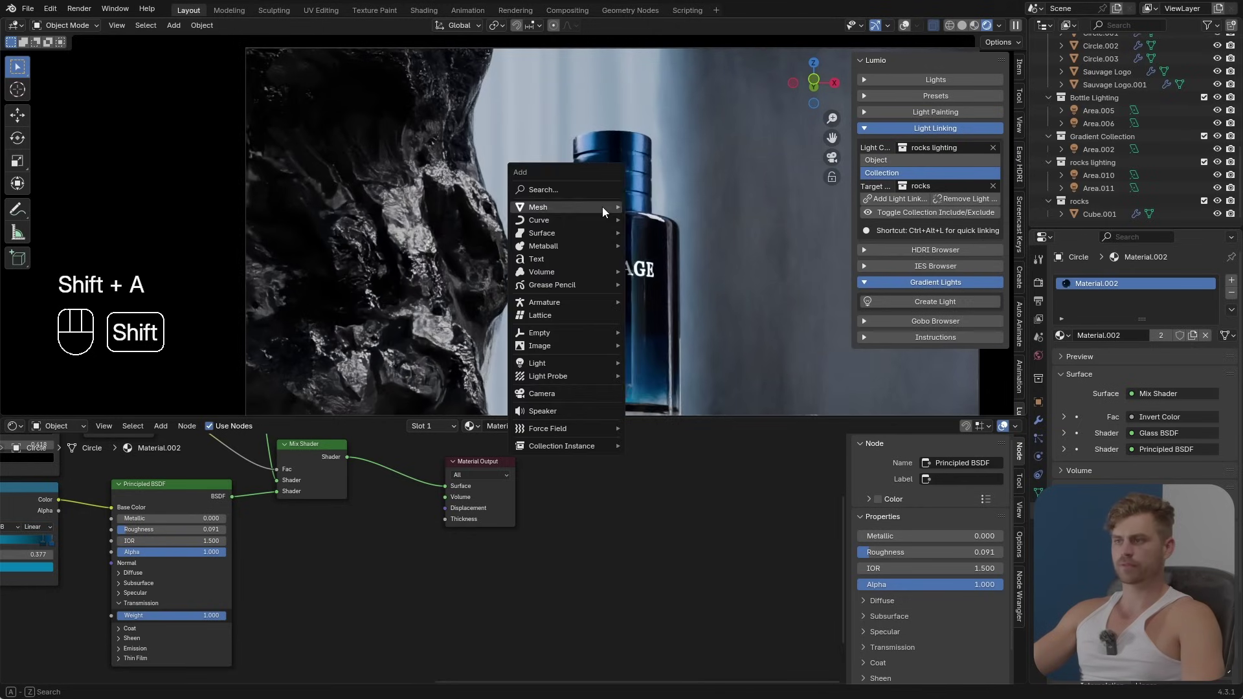
{"action": "mouse_move", "coordinate": [601, 217]}
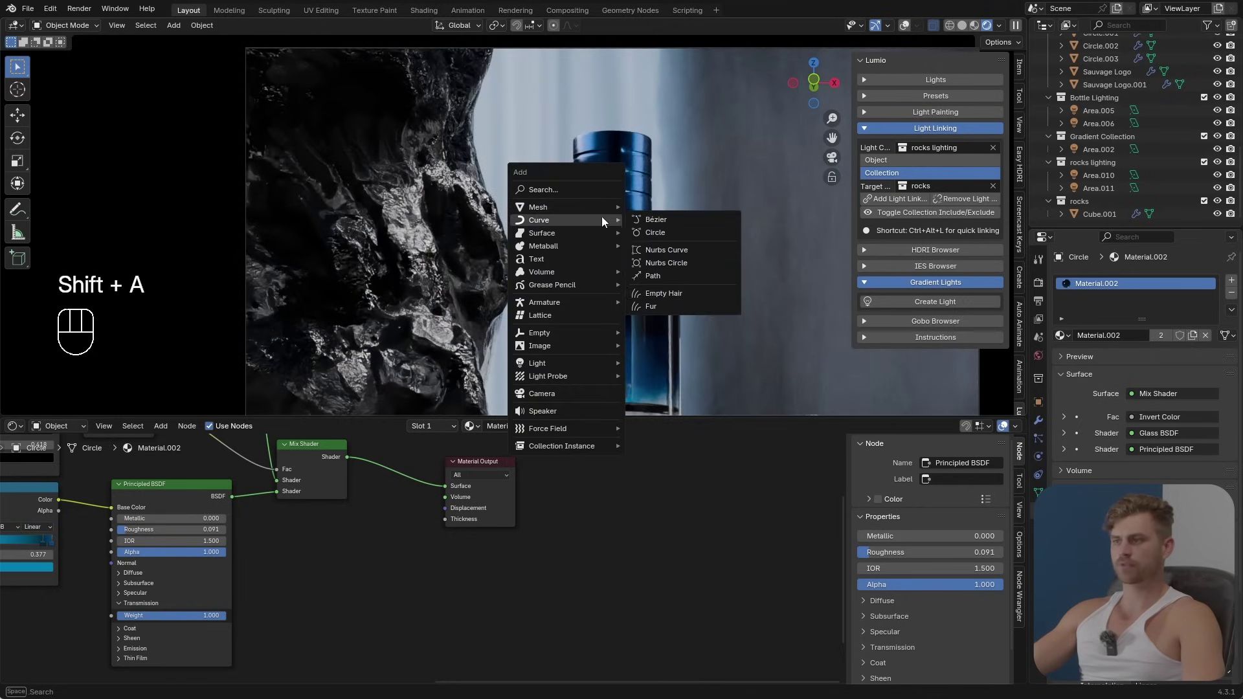
{"action": "left_click", "coordinate": [686, 271]}
{"action": "middle_click_drag", "start_coordinate": [685, 244], "coordinate": [581, 293]}
{"action": "left_click", "coordinate": [905, 26]}
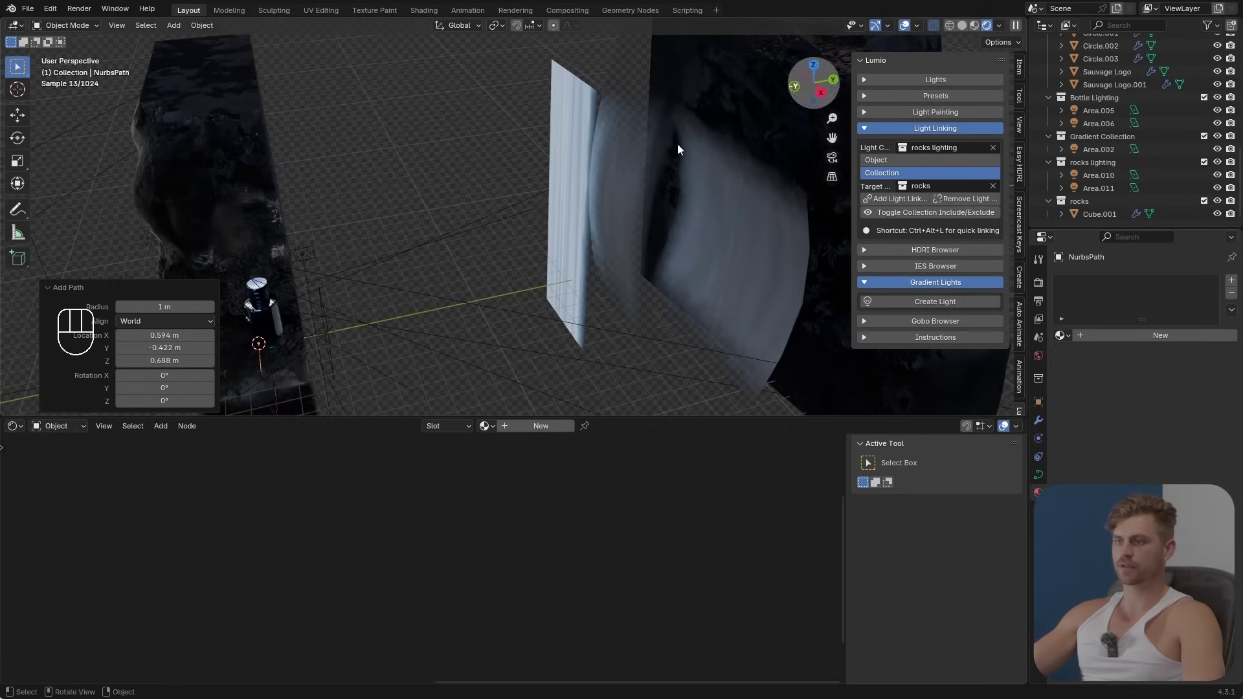
Step: Move the path beside the bottle and rotate it about -2.94° around the Z axis
{"action": "middle_click_drag", "start_coordinate": [470, 253], "coordinate": [643, 224], "text": "shift"}
{"action": "middle_click_drag", "start_coordinate": [558, 285], "coordinate": [672, 257]}
{"action": "key", "text": "g"}
{"action": "left_click", "coordinate": [560, 247]}
{"action": "key", "text": "r"}
{"action": "key", "text": "z"}
{"action": "left_click", "coordinate": [580, 266]}
{"action": "scroll", "coordinate": [622, 297], "scroll_direction": "up", "scroll_amount": 3}
{"action": "middle_click_drag", "start_coordinate": [566, 356], "coordinate": [456, 352]}
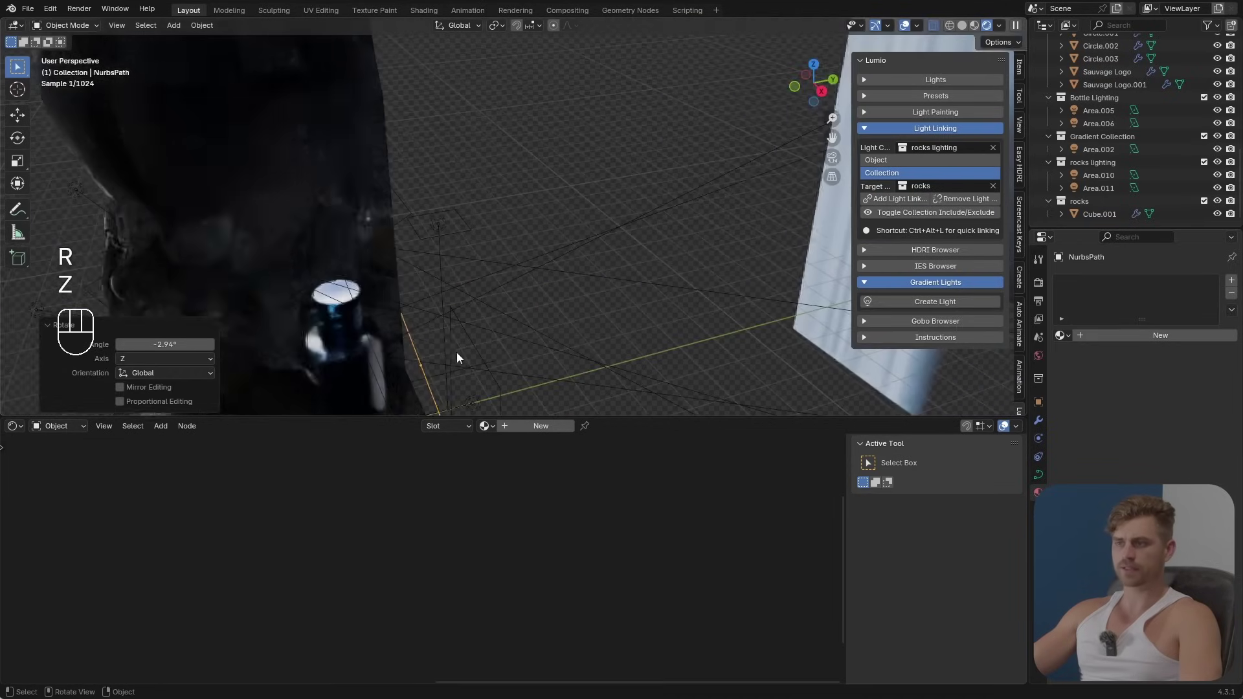
Step: Bend the path around the bottle by moving its end point and rotating it about 48.3° with smooth proportional editing
{"action": "key", "text": "Tab"}
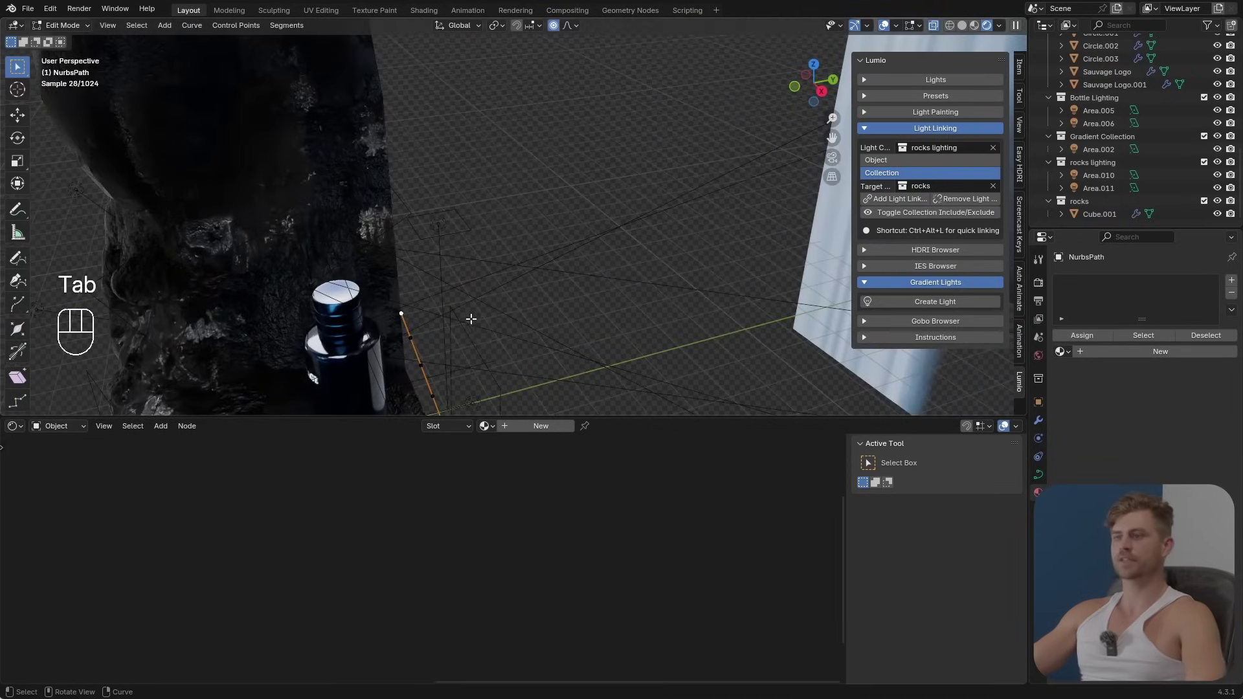
{"action": "key", "text": "g"}
{"action": "left_click", "coordinate": [436, 304]}
{"action": "middle_click_drag", "start_coordinate": [436, 305], "coordinate": [527, 254]}
{"action": "key", "text": "g"}
{"action": "key", "text": "r"}
{"action": "left_click", "coordinate": [509, 332]}
{"action": "key", "text": "g"}
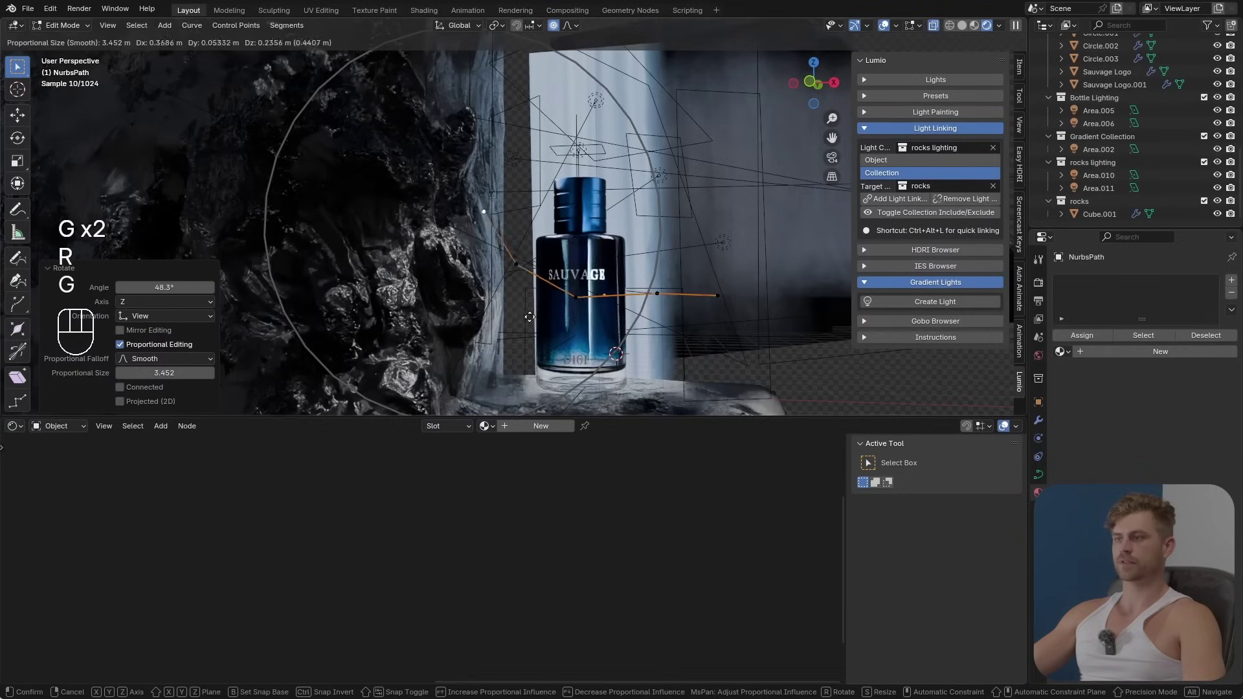
{"action": "left_click", "coordinate": [533, 316]}
Step: Open the curve's geometry settings with its extrude at 0.21 m and move the path's end point beside the bottle
{"action": "left_click", "coordinate": [1039, 475]}
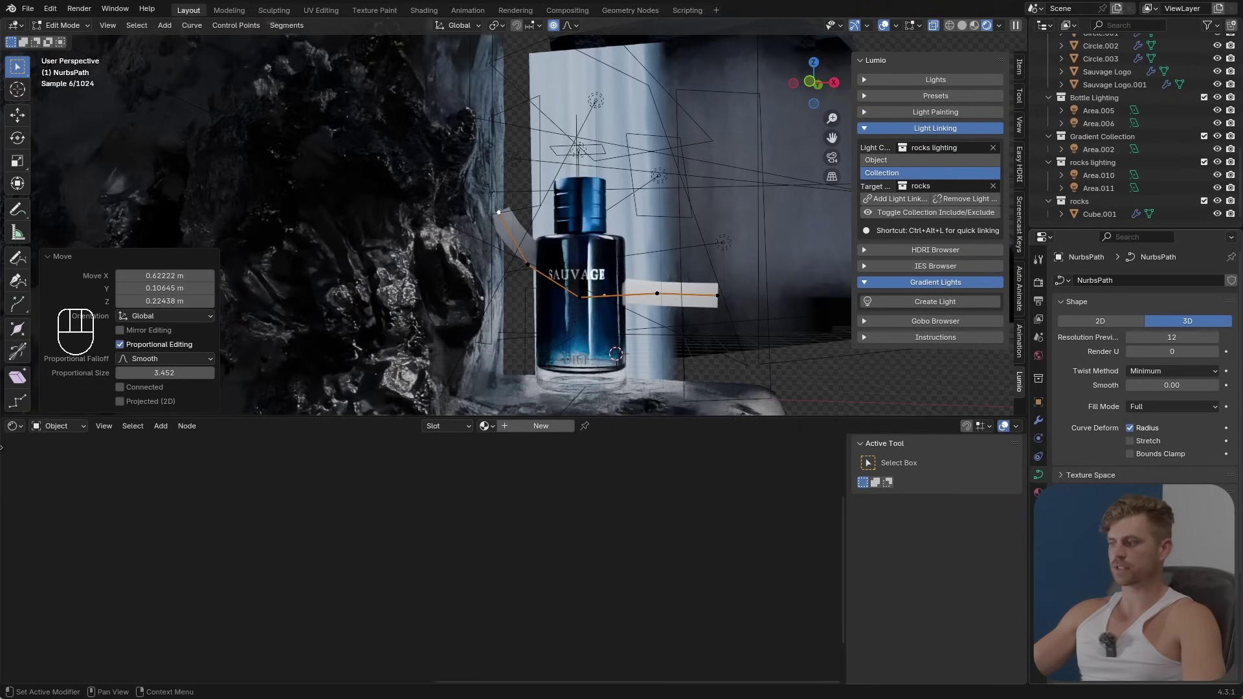
{"action": "scroll", "coordinate": [1140, 388], "scroll_direction": "down", "scroll_amount": 2}
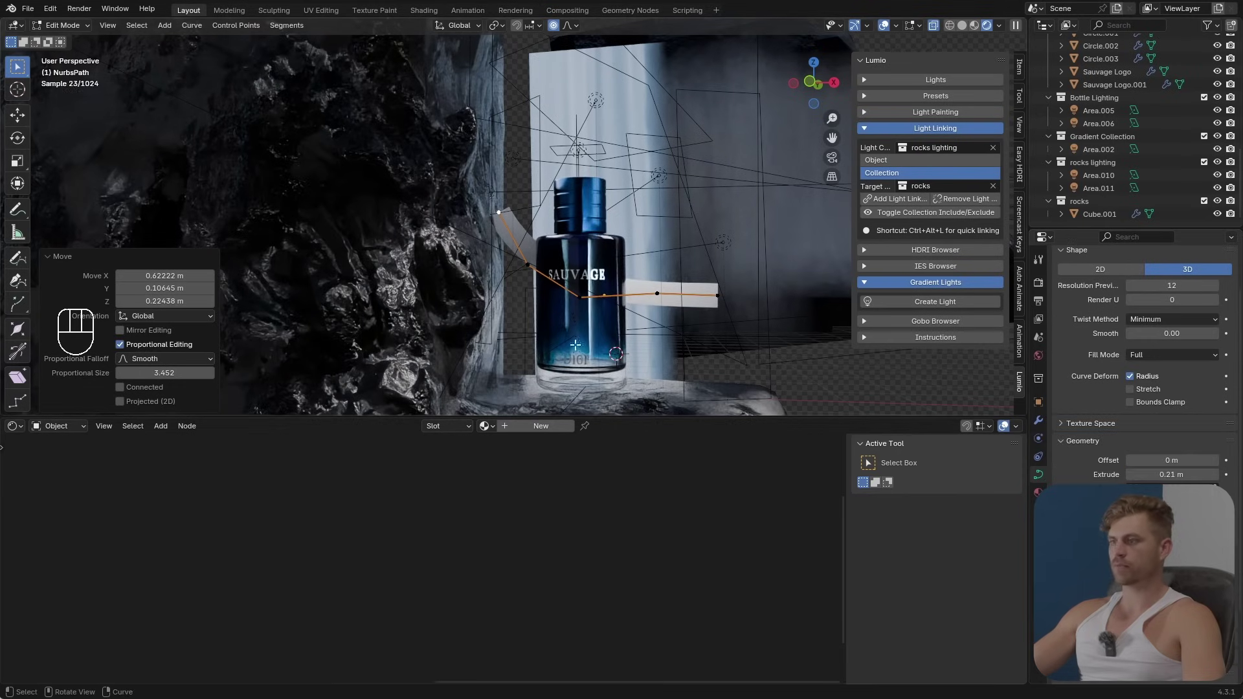
{"action": "middle_click_drag", "start_coordinate": [575, 345], "coordinate": [544, 344]}
{"action": "key", "text": "g"}
{"action": "left_click", "coordinate": [489, 261]}
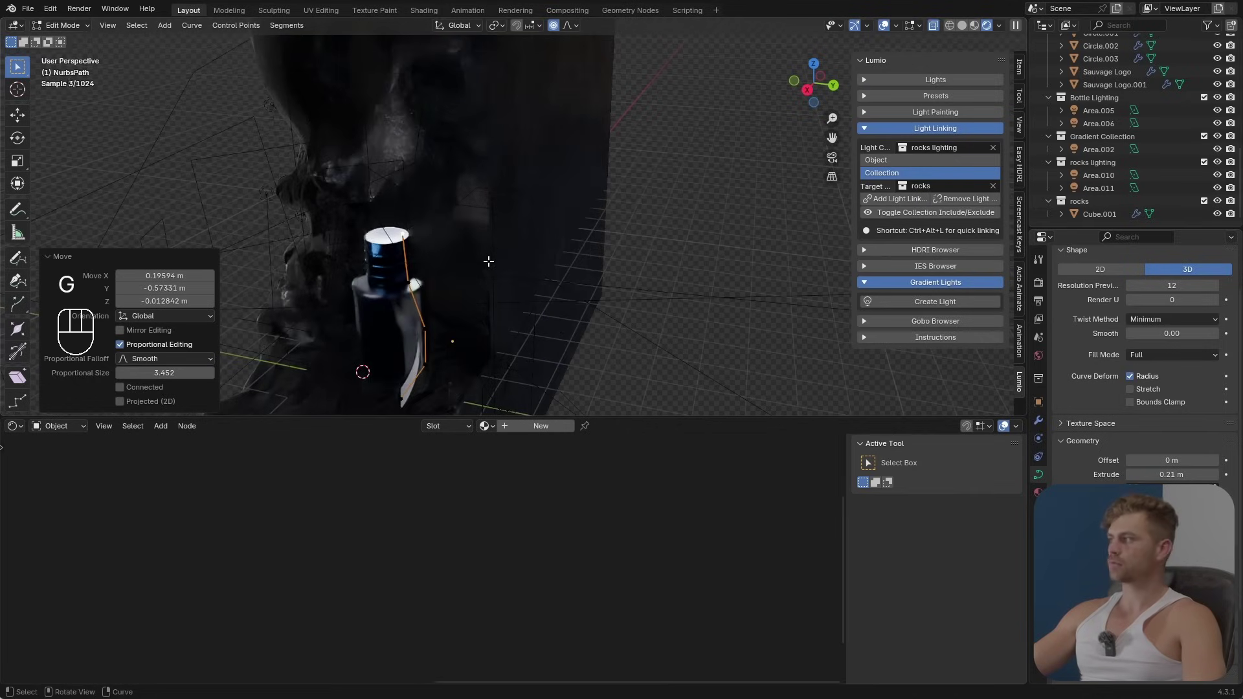
Step: Rotate the path's selected end about 72.2° around Z with proportional editing to wrap the ribbon around the bottle
{"action": "middle_click_drag", "start_coordinate": [502, 269], "coordinate": [659, 261]}
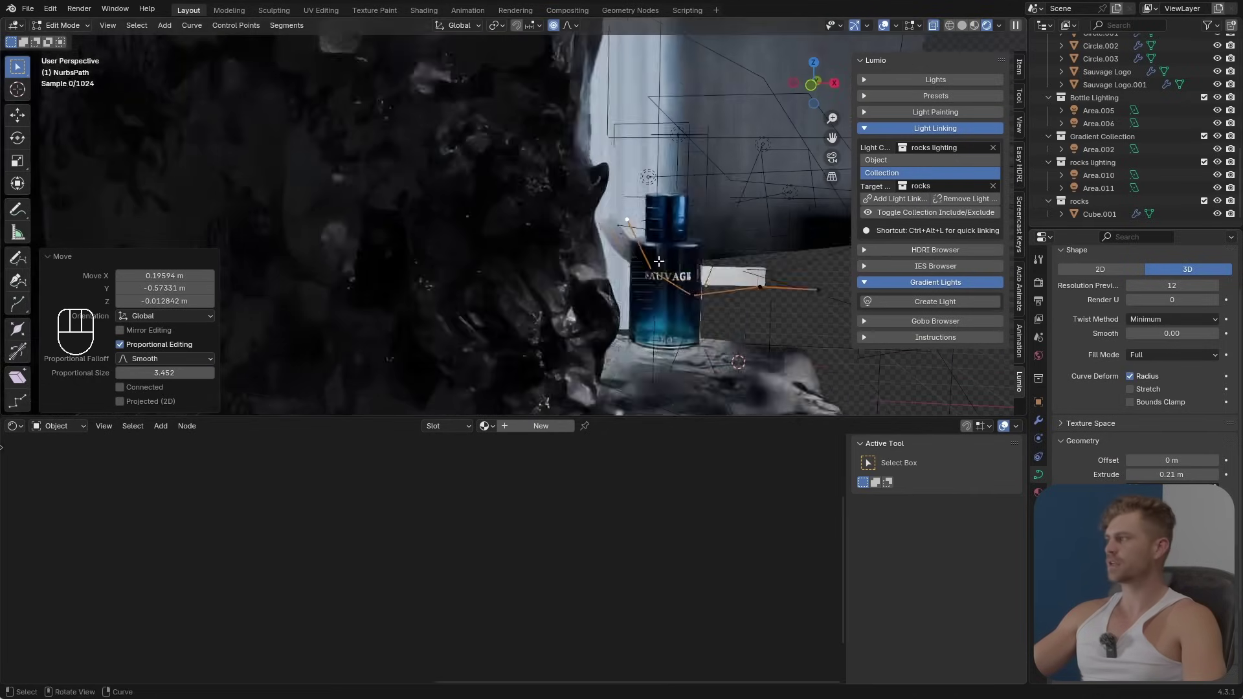
{"action": "middle_click_drag", "start_coordinate": [803, 303], "coordinate": [738, 337]}
{"action": "key", "text": "r"}
{"action": "key", "text": "z"}
{"action": "left_click", "coordinate": [644, 144]}
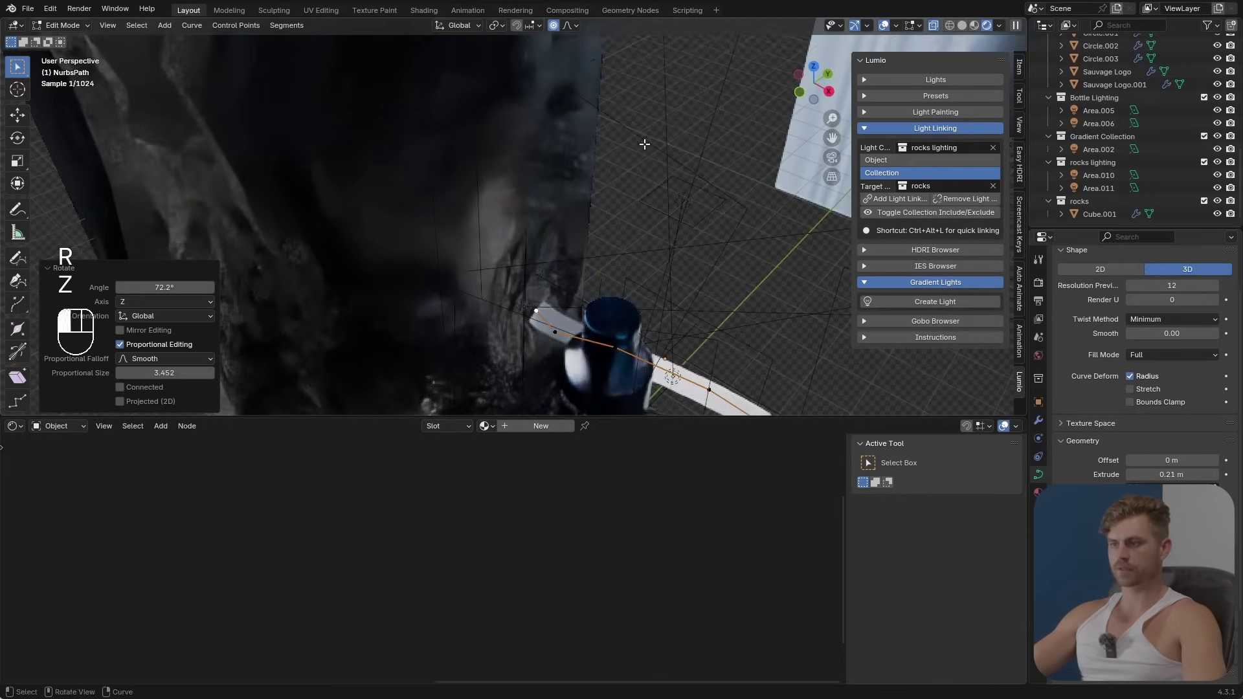
{"action": "middle_click_drag", "start_coordinate": [644, 144], "coordinate": [557, 356]}
{"action": "key", "text": "g"}
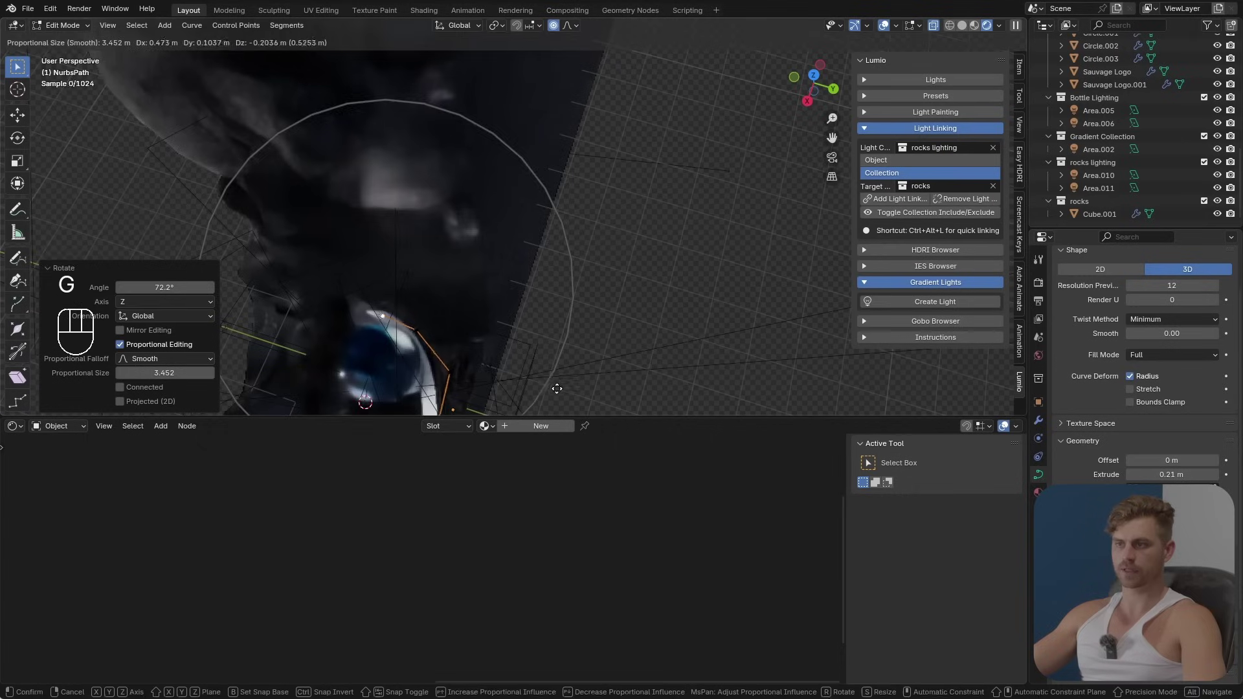
{"action": "right_click", "coordinate": [555, 386]}
Step: Extrude a new control point from the path's end and move it in the camera view to extend the ribbon above the bottle
{"action": "key", "text": "e"}
{"action": "left_click", "coordinate": [502, 386]}
{"action": "middle_click_drag", "start_coordinate": [503, 386], "coordinate": [622, 334]}
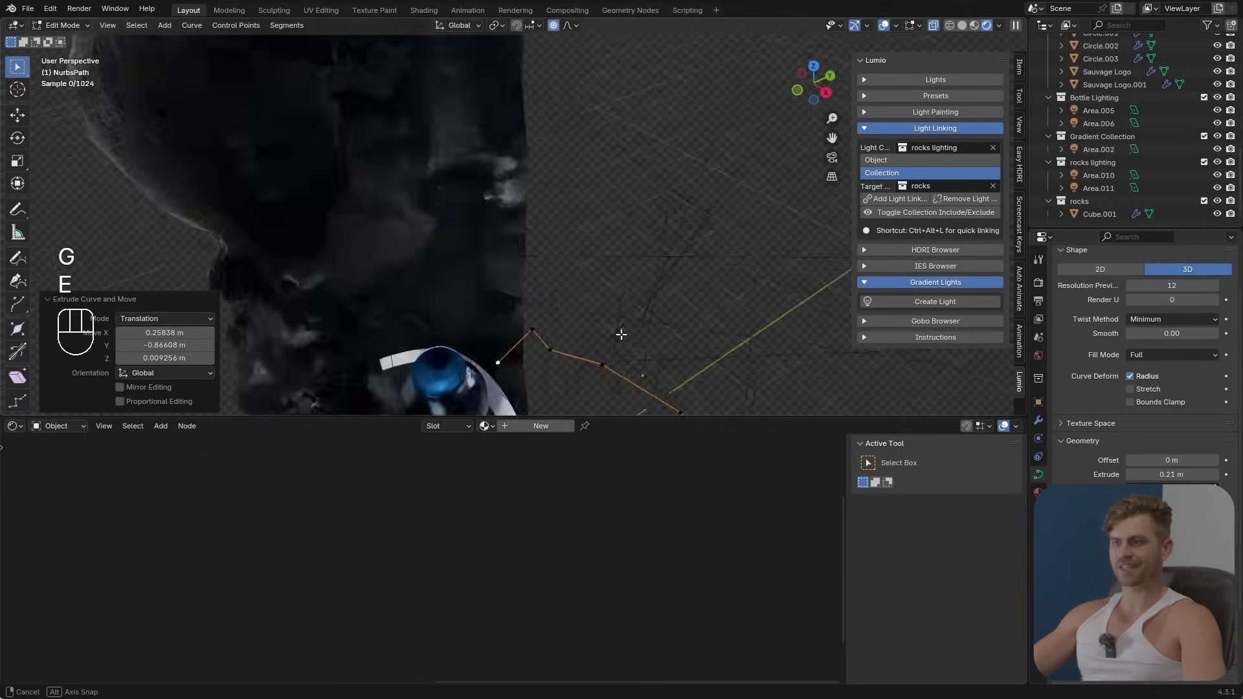
{"action": "key", "text": "KP_0"}
{"action": "key", "text": "g"}
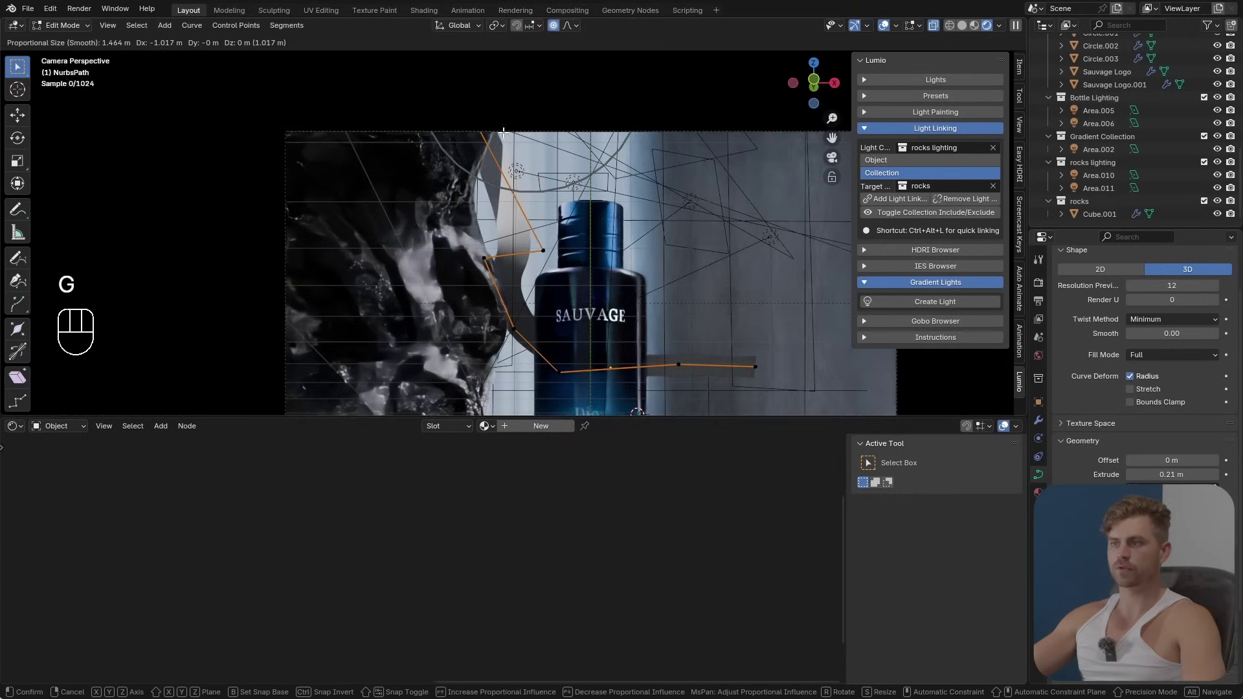
{"action": "left_click", "coordinate": [503, 132]}
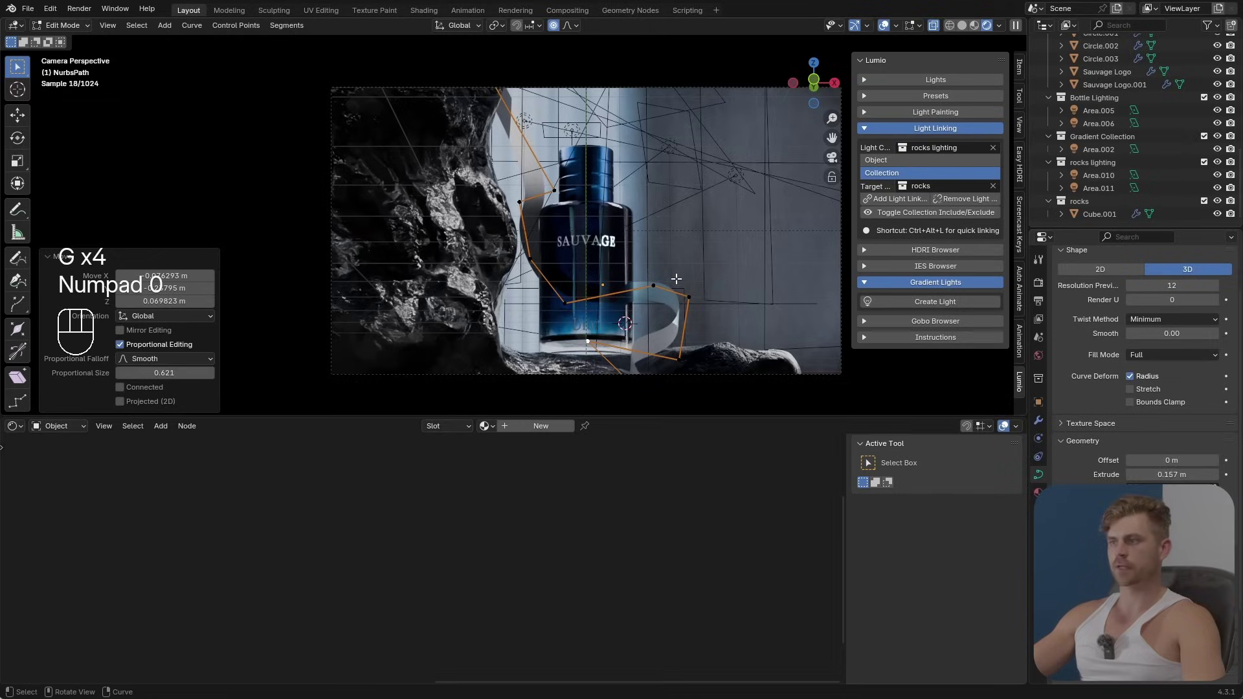
Step: Check the ribbon in the camera view without overlays and save the file
{"action": "left_click", "coordinate": [884, 26]}
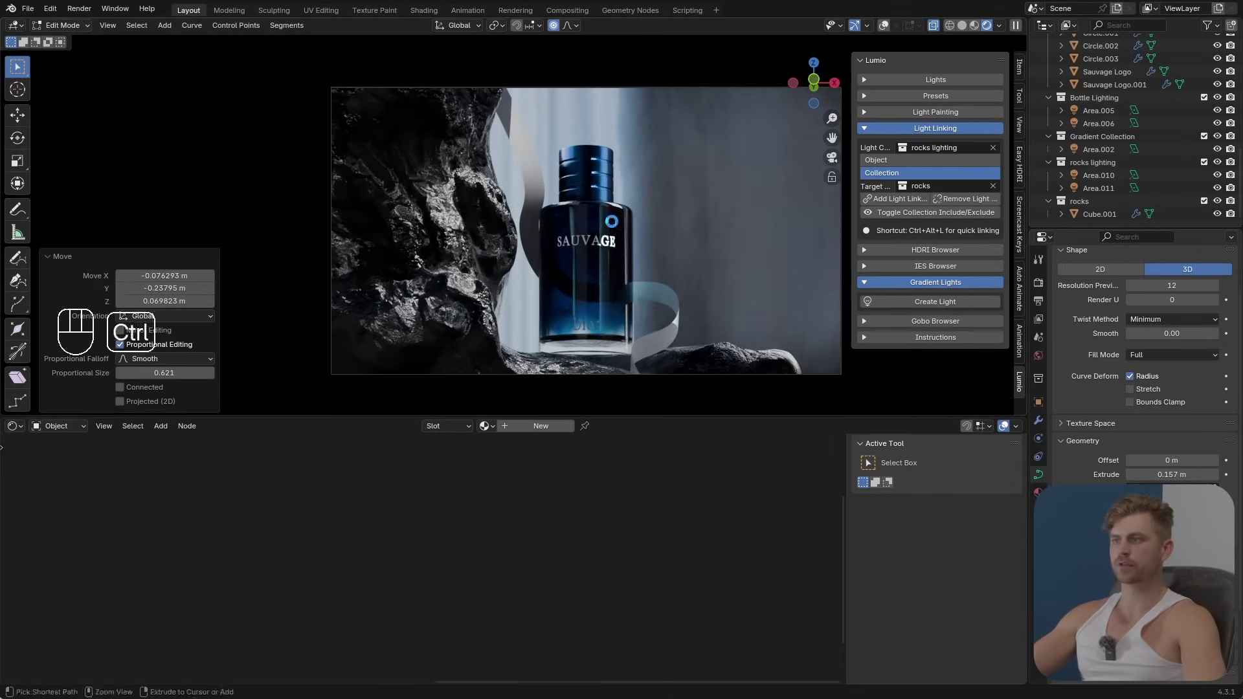
{"action": "key", "text": "ctrl+s"}
{"action": "middle_click_drag", "start_coordinate": [611, 222], "coordinate": [545, 235], "text": "ctrl"}
Step: Leave curve editing, select the ribbon and convert it to a mesh
{"action": "key", "text": "Tab"}
{"action": "key", "text": "Tab"}
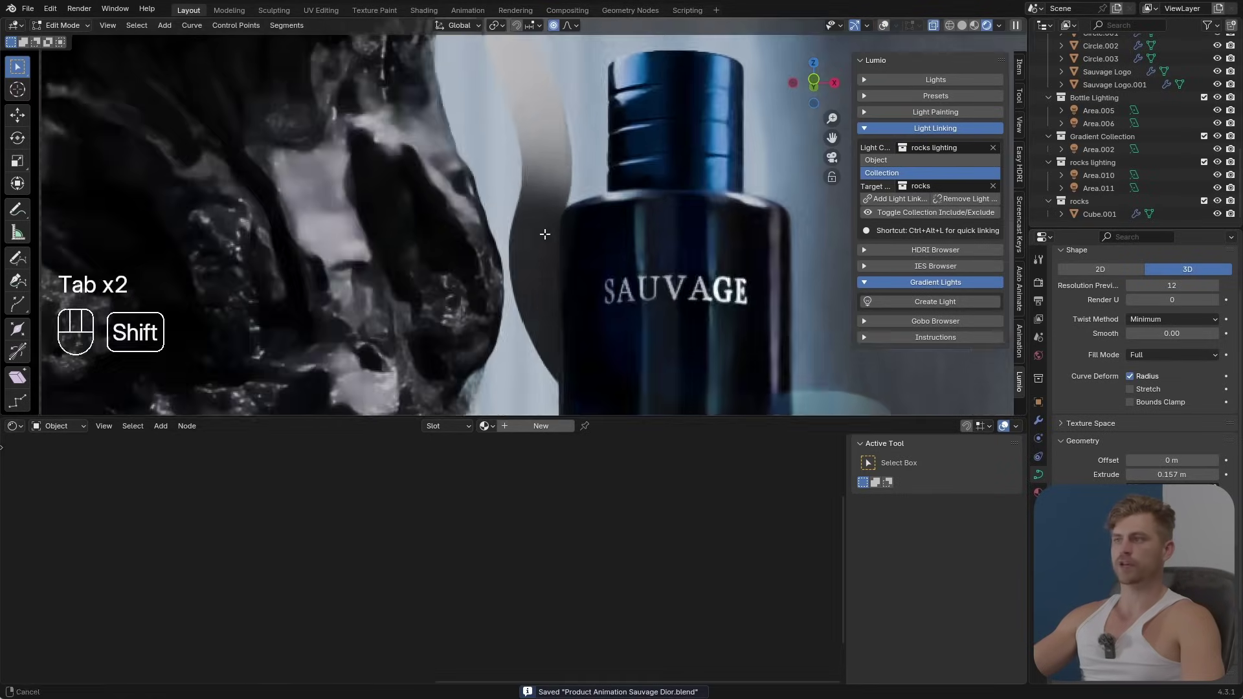
{"action": "key", "text": "Tab"}
{"action": "left_click", "coordinate": [640, 129]}
{"action": "left_click", "coordinate": [521, 195]}
{"action": "right_click", "coordinate": [504, 248]}
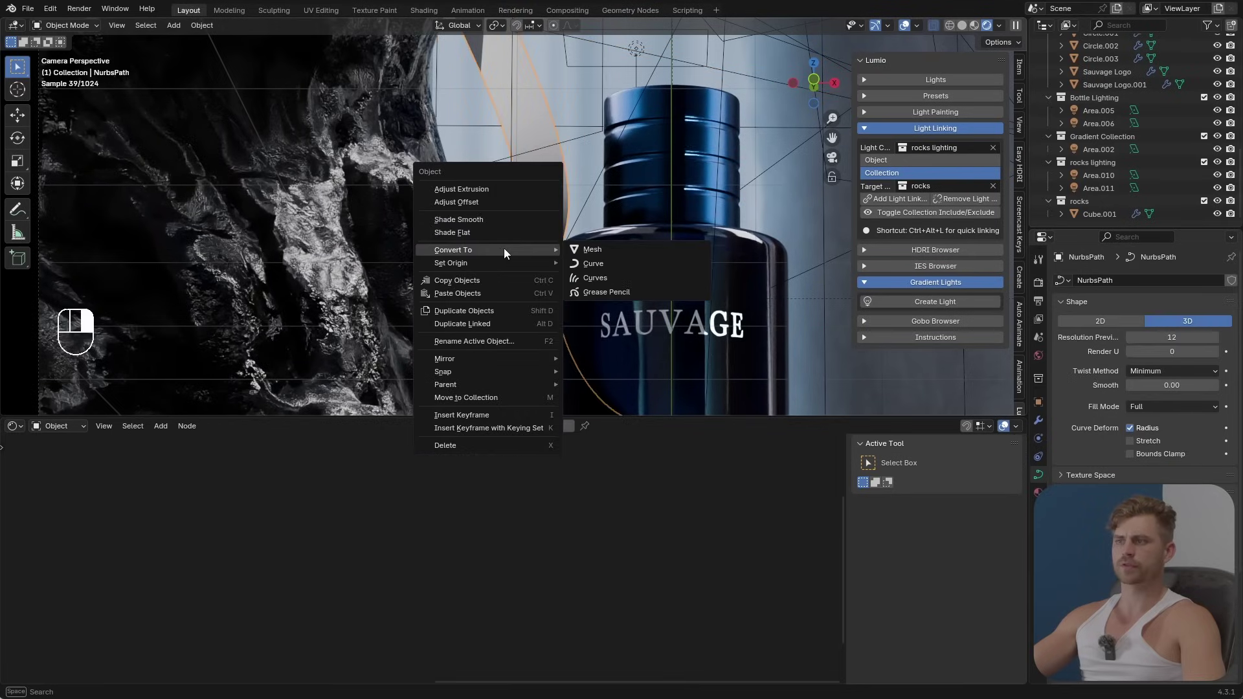
{"action": "left_click", "coordinate": [641, 250]}
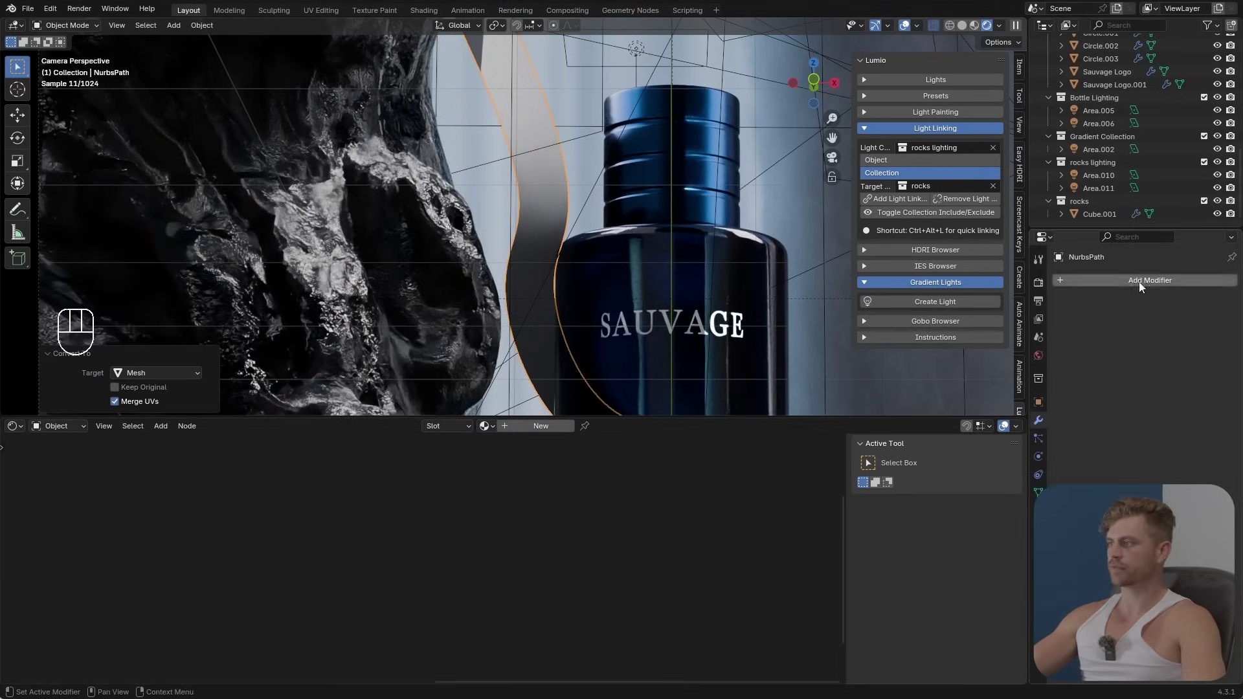
Step: Add a Solidify modifier and a level 1 Subdivision modifier to the ribbon, and save the file
{"action": "left_click", "coordinate": [1141, 281]}
{"action": "type", "text": "solid"}
{"action": "key", "text": "Return"}
{"action": "middle_click_drag", "start_coordinate": [672, 142], "coordinate": [449, 263]}
{"action": "key", "text": "ctrl+1"}
{"action": "key", "text": "KP_0"}
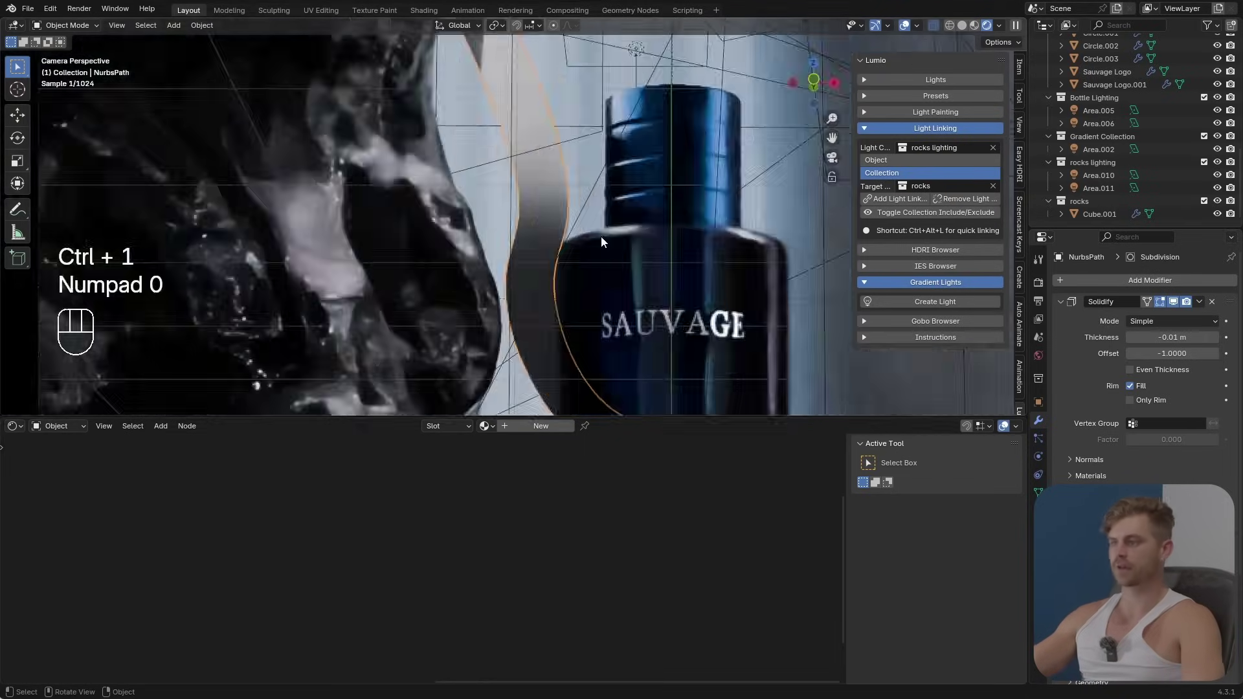
{"action": "left_click", "coordinate": [518, 165], "text": "shift"}
{"action": "key", "text": "ctrl+s"}
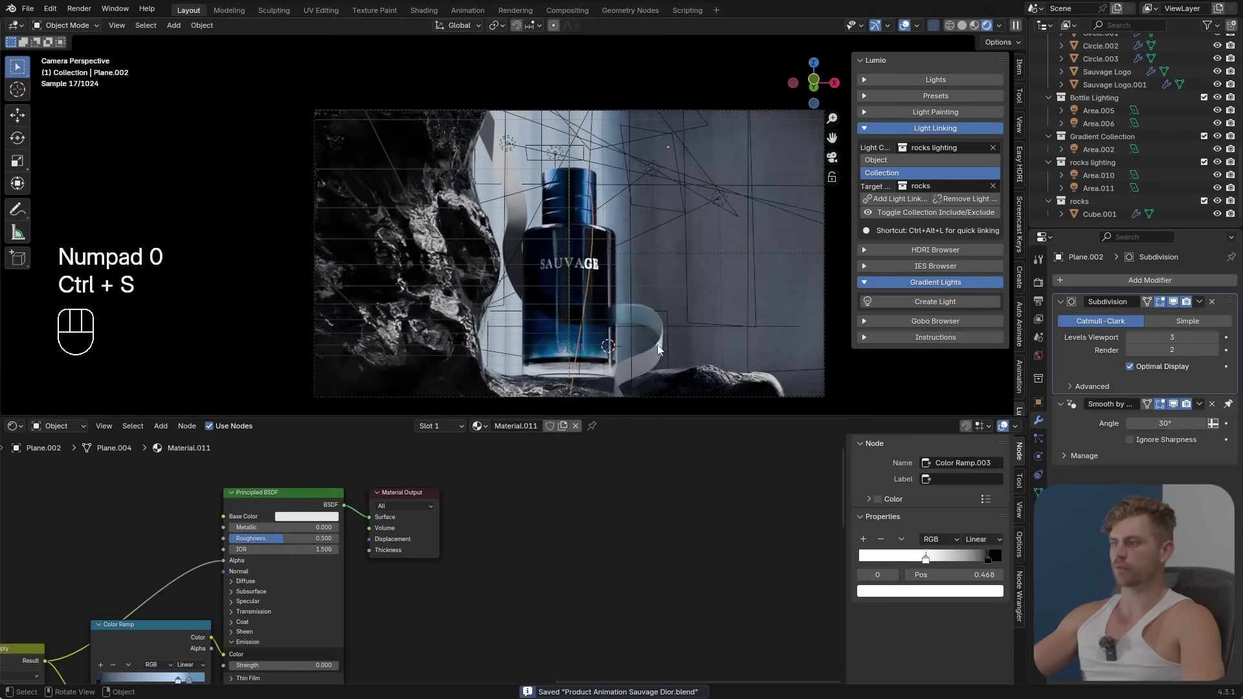
Step: Create a new material for the ribbon and add a mapped image texture setup with Sauvage Logo.png to its Principled BSDF
{"action": "scroll", "coordinate": [641, 332], "scroll_direction": "up", "scroll_amount": 3}
{"action": "left_click", "coordinate": [522, 211]}
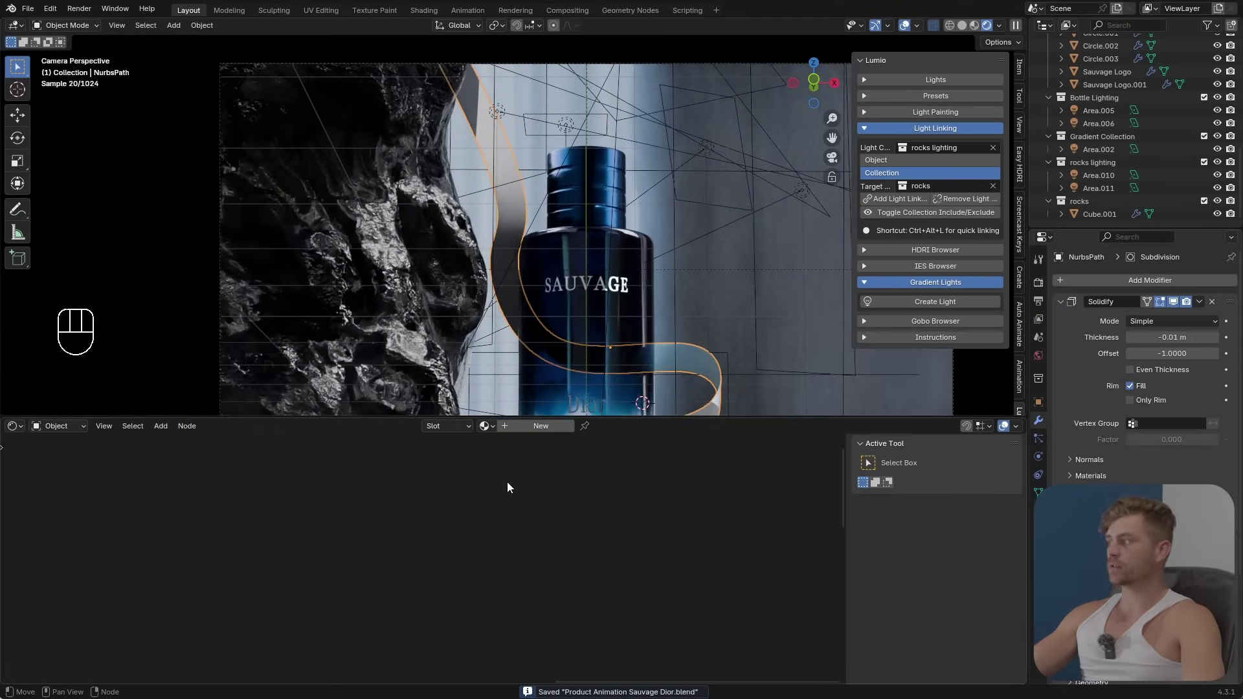
{"action": "left_click", "coordinate": [540, 426]}
{"action": "scroll", "coordinate": [411, 507], "scroll_direction": "down", "scroll_amount": 3}
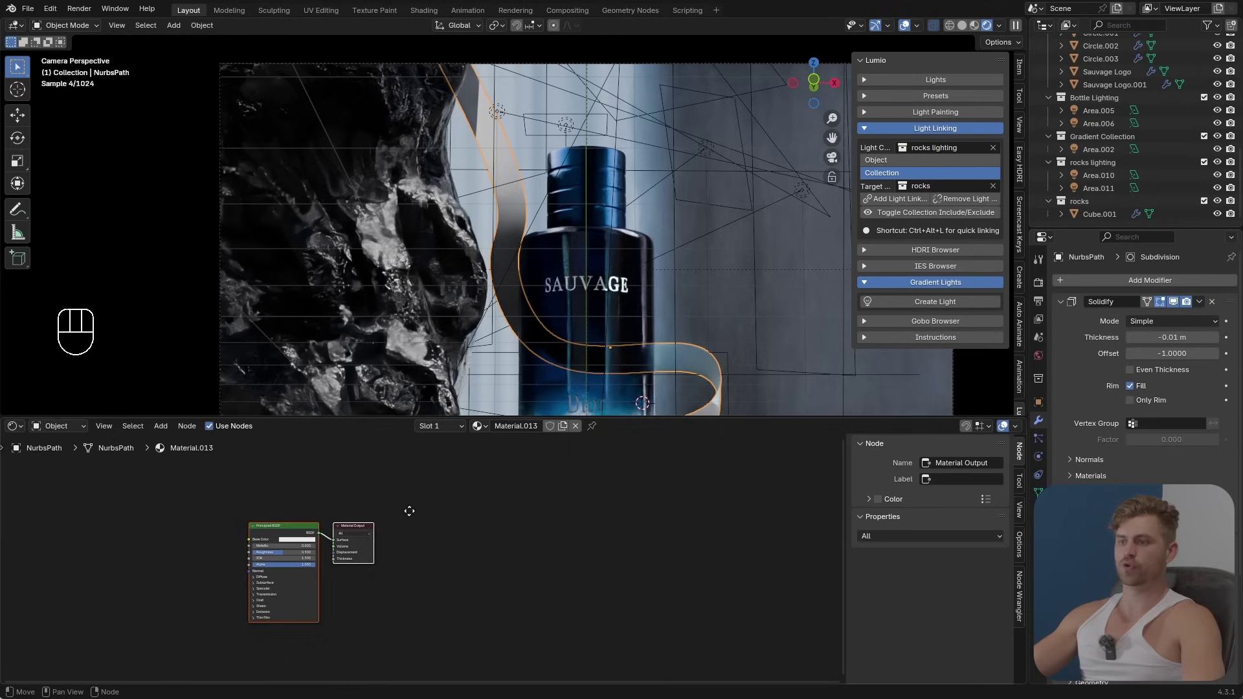
{"action": "middle_click_drag", "start_coordinate": [411, 507], "coordinate": [750, 492]}
{"action": "middle_click_drag", "start_coordinate": [617, 373], "coordinate": [622, 349], "text": "shift"}
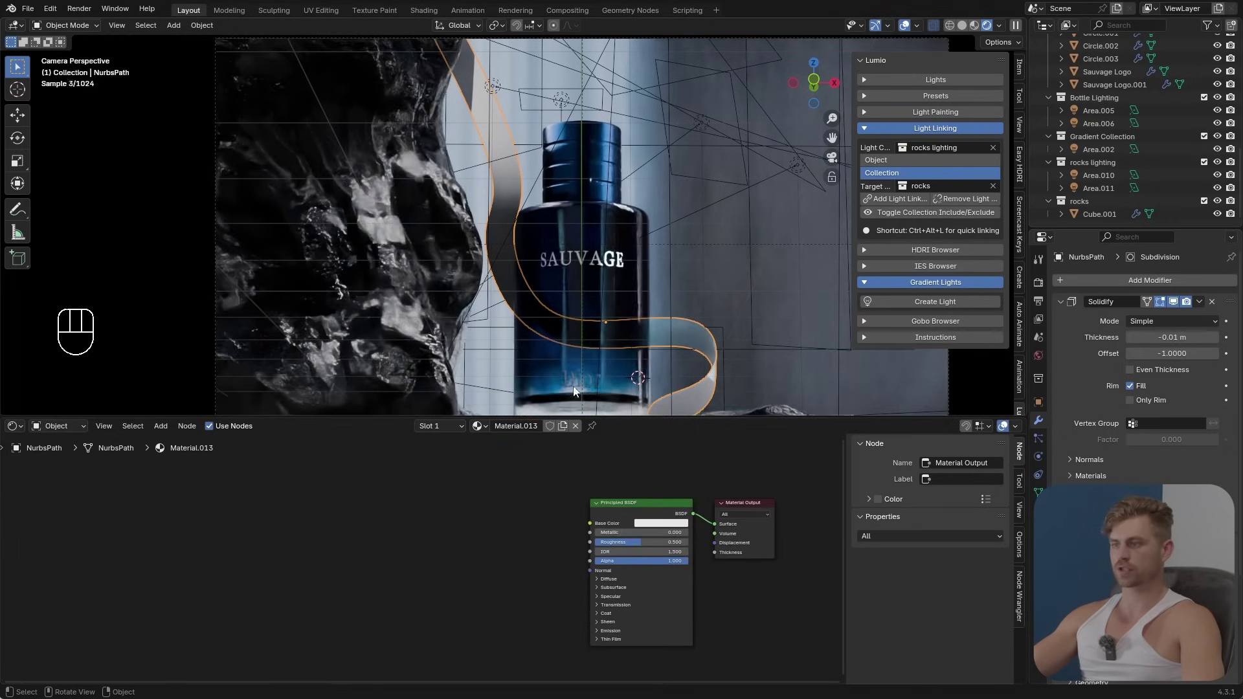
{"action": "left_click", "coordinate": [637, 522]}
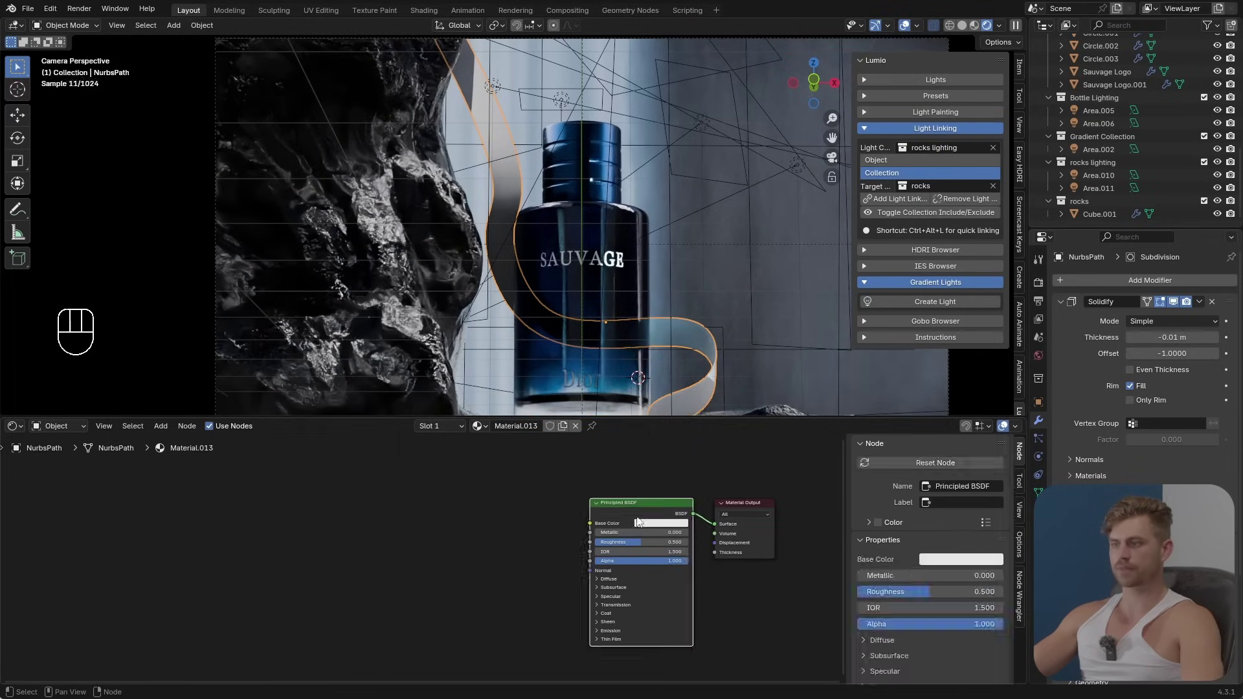
{"action": "key", "text": "ctrl+t"}
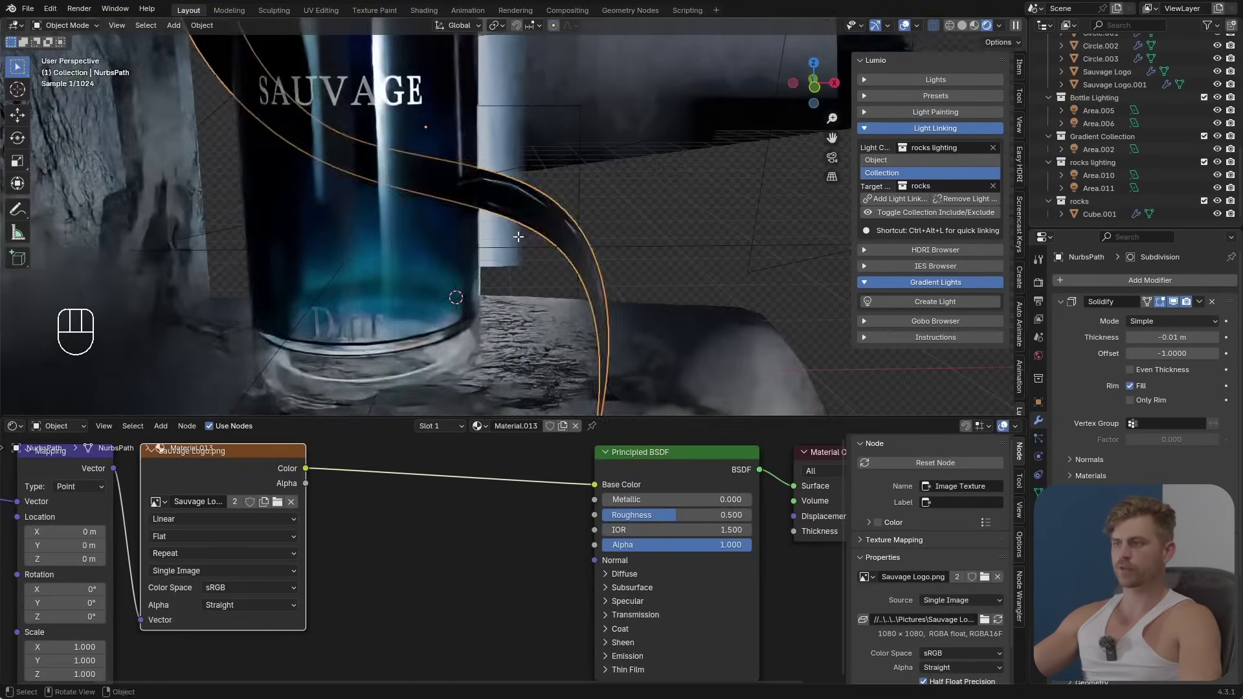
Step: Unwrap the whole ribbon mesh with the Angle Based method
{"action": "key", "text": "Tab"}
{"action": "key", "text": "a"}
{"action": "key", "text": "u"}
{"action": "mouse_move", "coordinate": [538, 249]}
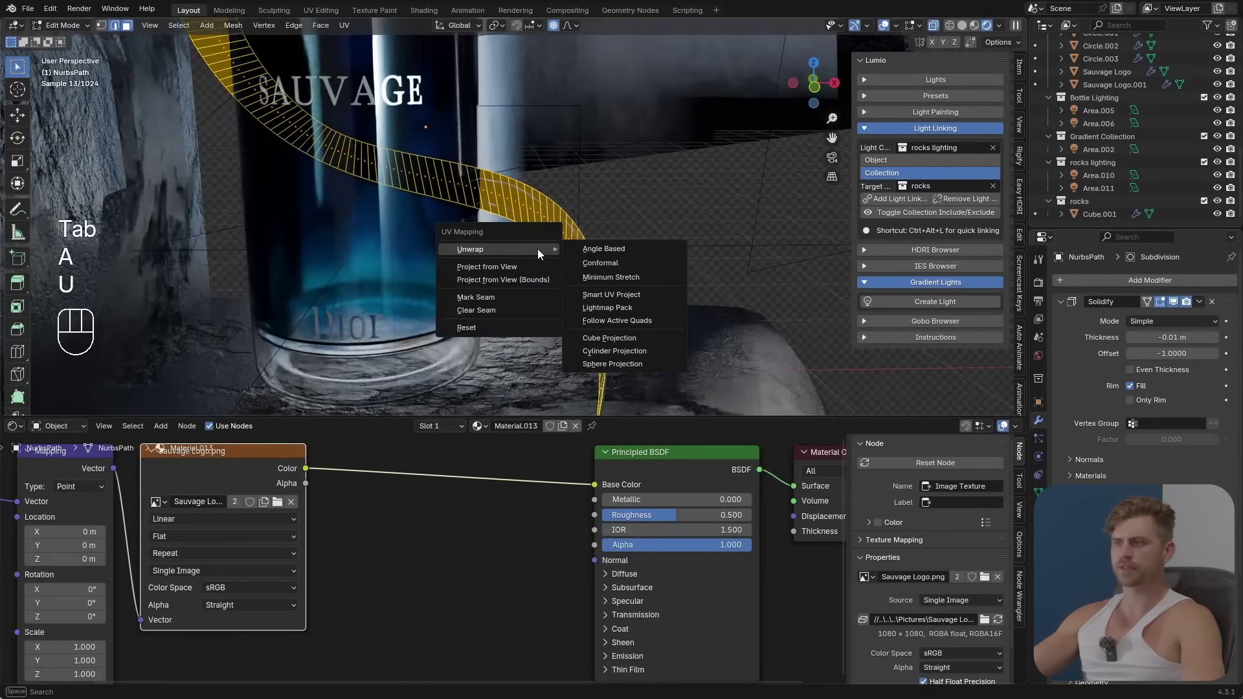
{"action": "left_click", "coordinate": [612, 251]}
{"action": "middle_click_drag", "start_coordinate": [453, 304], "coordinate": [485, 292], "text": "shift"}
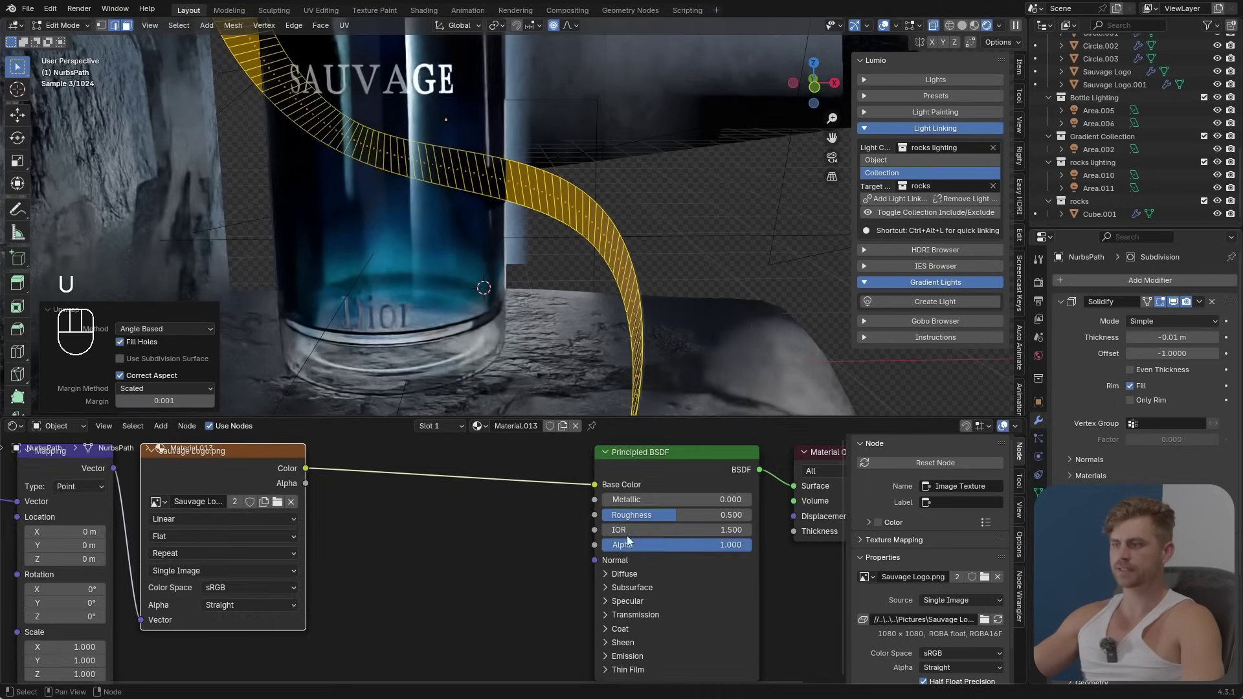
Step: Disconnect the logo texture from the Principled BSDF's Base Color and move the shader node lower in the node graph
{"action": "key", "text": "Home"}
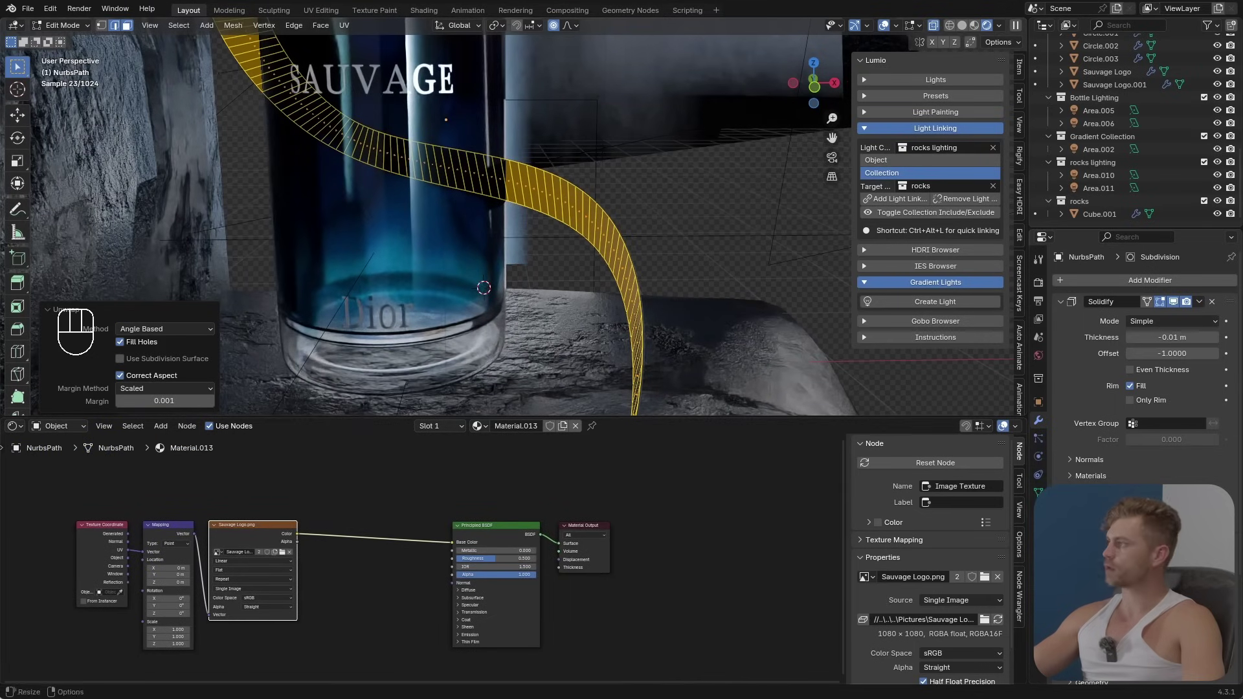
{"action": "left_click", "coordinate": [510, 526]}
{"action": "scroll", "coordinate": [501, 527], "scroll_direction": "up", "scroll_amount": 2}
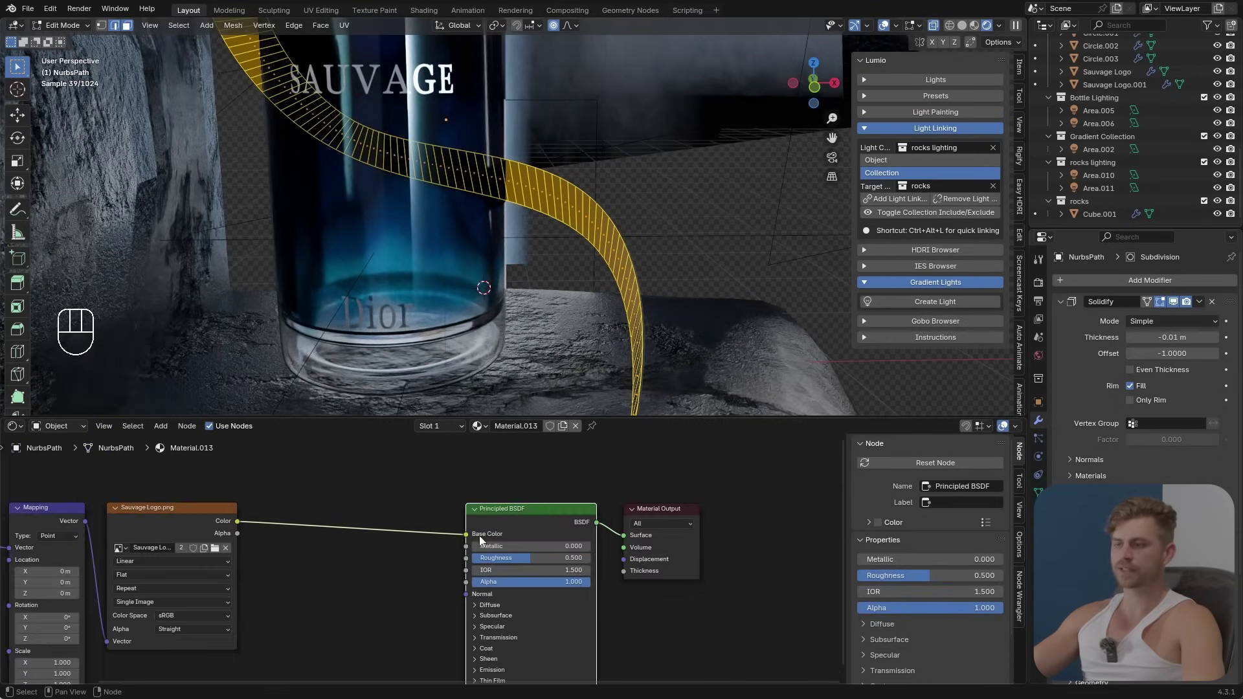
{"action": "left_click_drag", "start_coordinate": [479, 535], "coordinate": [479, 463]}
{"action": "middle_click_drag", "start_coordinate": [480, 463], "coordinate": [415, 543]}
{"action": "key", "text": "g"}
{"action": "left_click", "coordinate": [441, 589]}
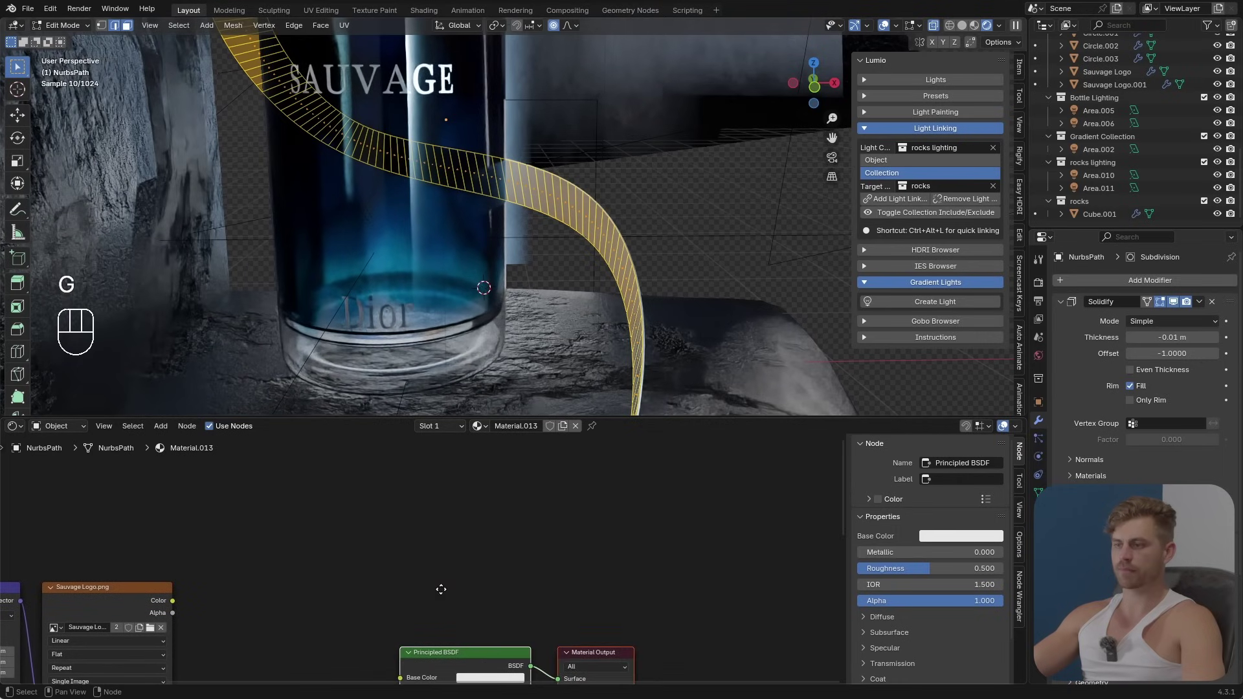
{"action": "scroll", "coordinate": [447, 579], "scroll_direction": "down", "scroll_amount": 2}
{"action": "key", "text": "shift+a"}
{"action": "mouse_move", "coordinate": [489, 553]}
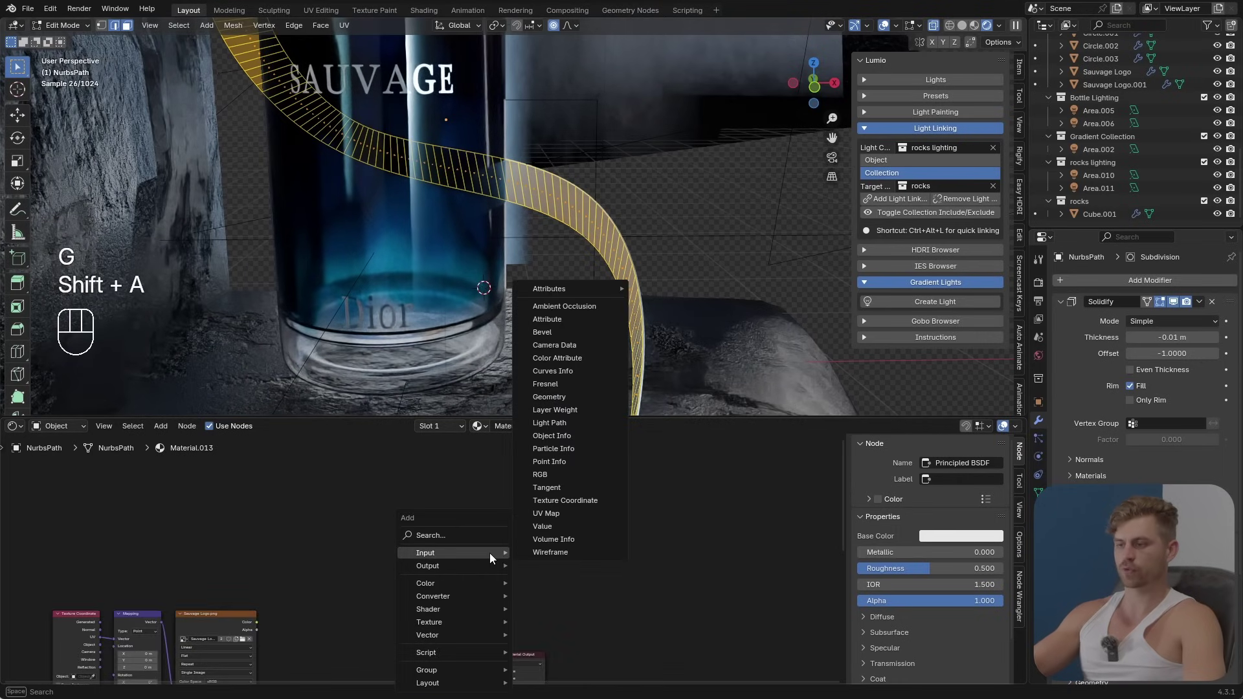
{"action": "key", "text": "Escape"}
Step: Duplicate the Principled BSDF node and place the copy above the original
{"action": "scroll", "coordinate": [425, 503], "scroll_direction": "down", "scroll_amount": 1}
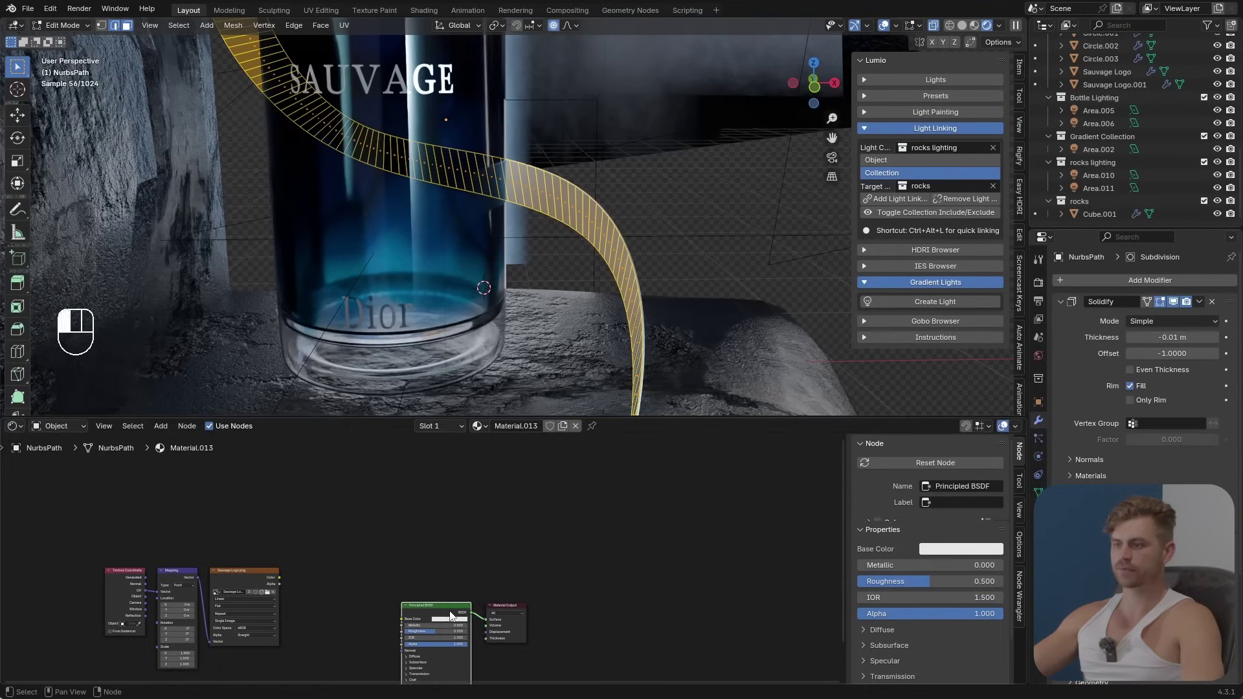
{"action": "key", "text": "shift+d"}
{"action": "left_click", "coordinate": [472, 505]}
{"action": "scroll", "coordinate": [472, 531], "scroll_direction": "up", "scroll_amount": 3}
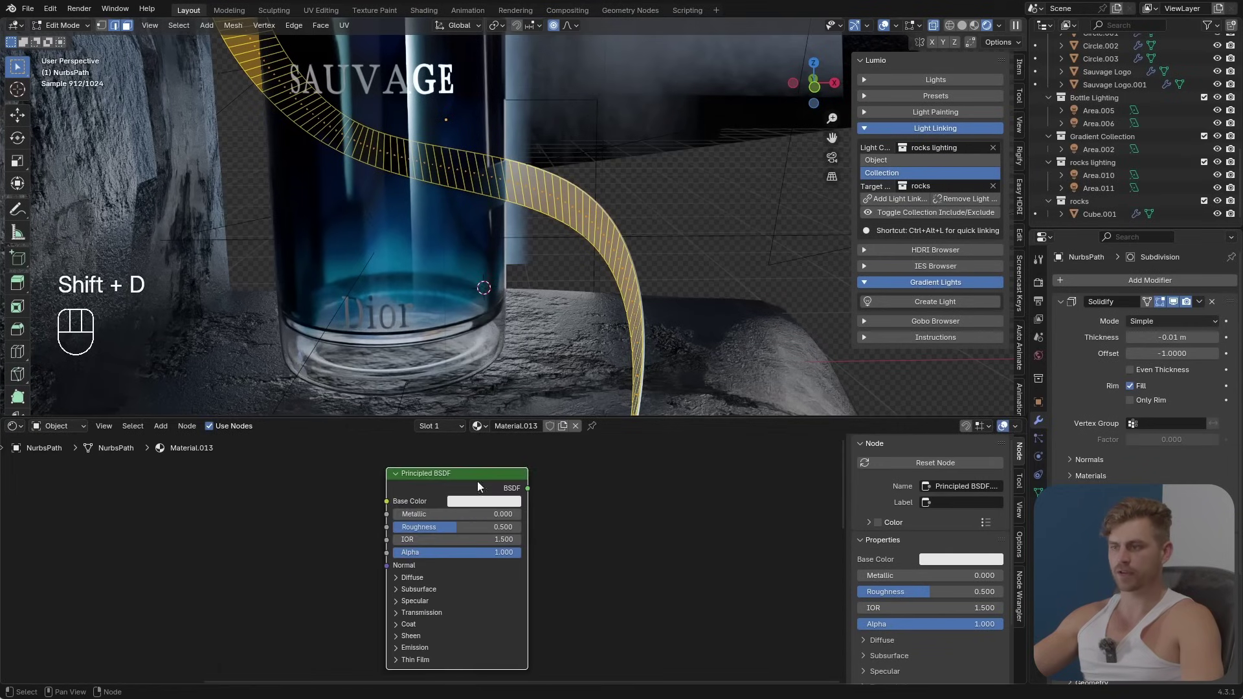
Step: Set the copied shader's base color to dark blue #002634 and mix both Principled BSDFs using the logo texture's color as factor
{"action": "left_click", "coordinate": [487, 501]}
{"action": "left_click_drag", "start_coordinate": [506, 324], "coordinate": [554, 372]}
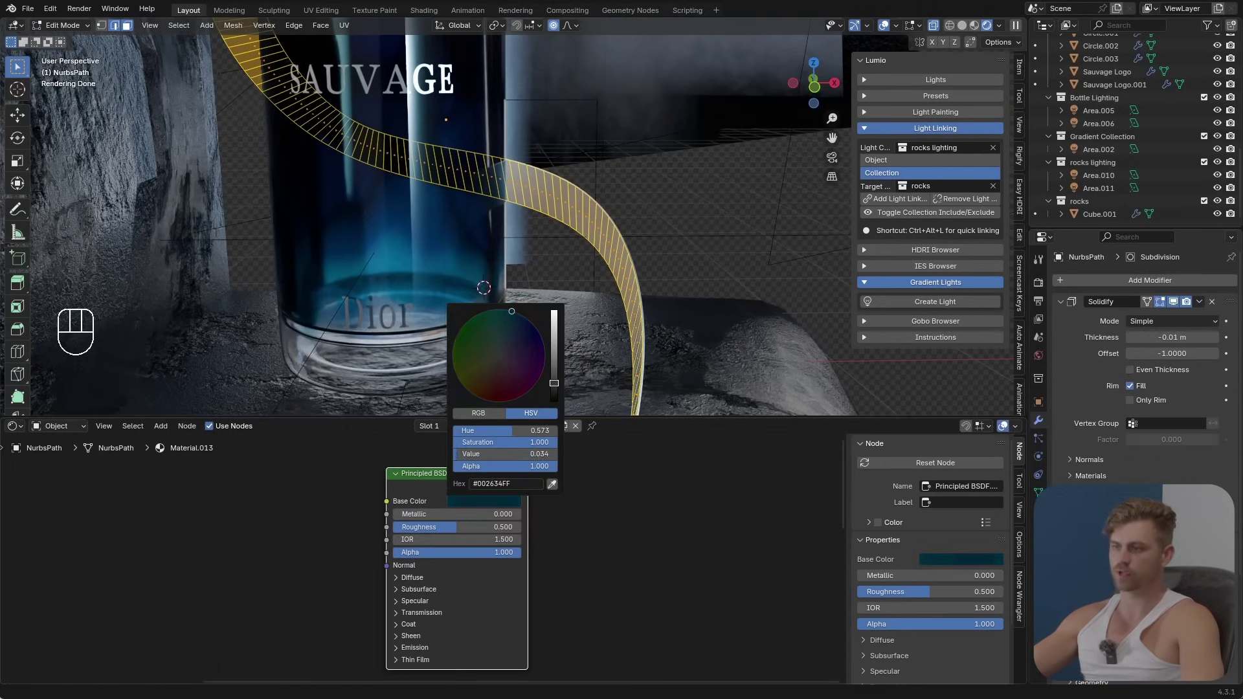
{"action": "scroll", "coordinate": [637, 619], "scroll_direction": "down", "scroll_amount": 4}
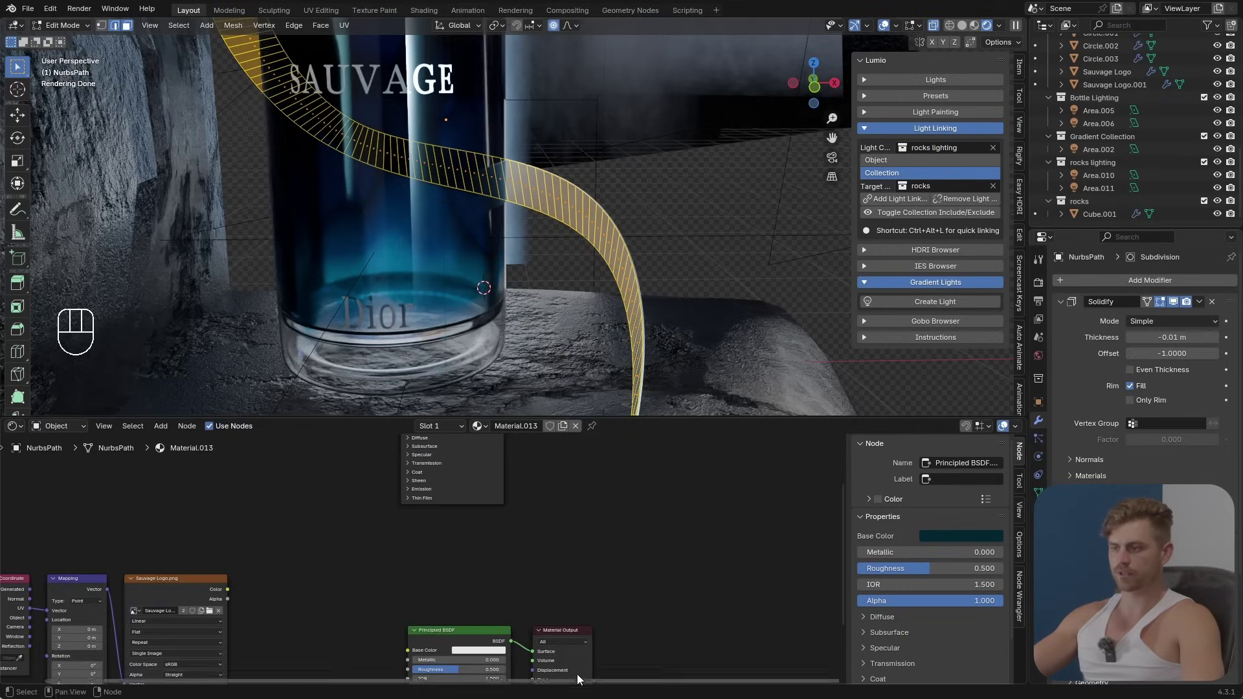
{"action": "left_click", "coordinate": [577, 674]}
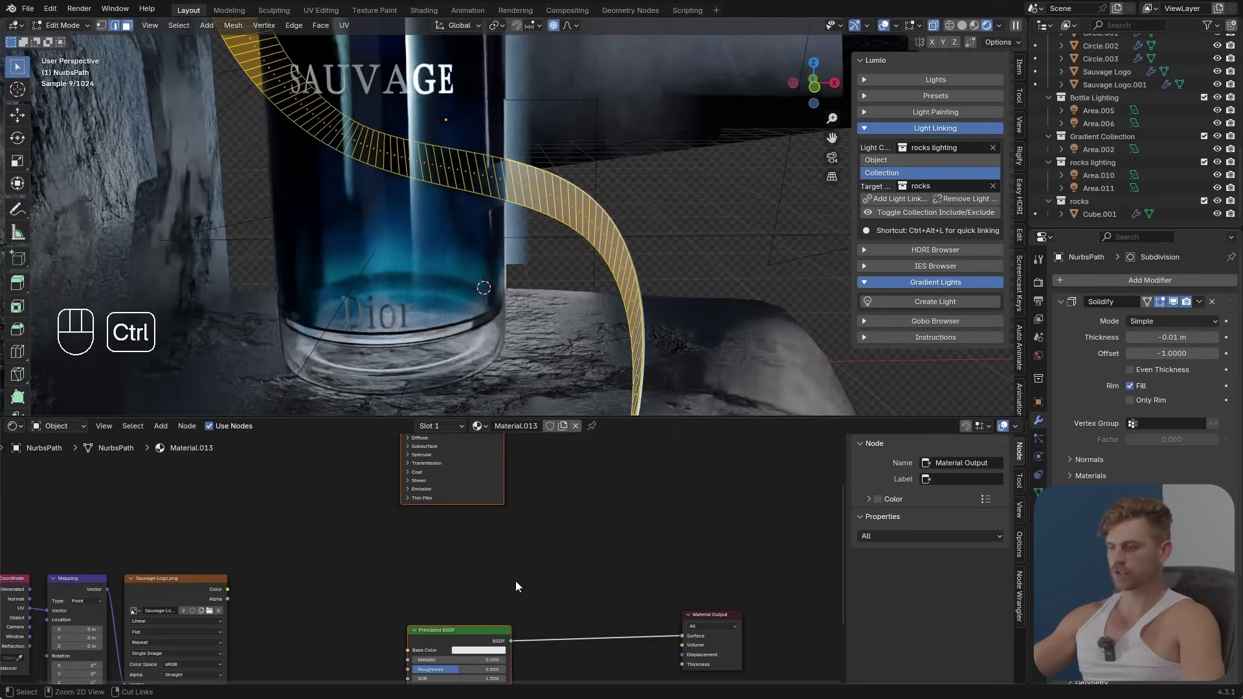
{"action": "key", "text": "ctrl+KP_0"}
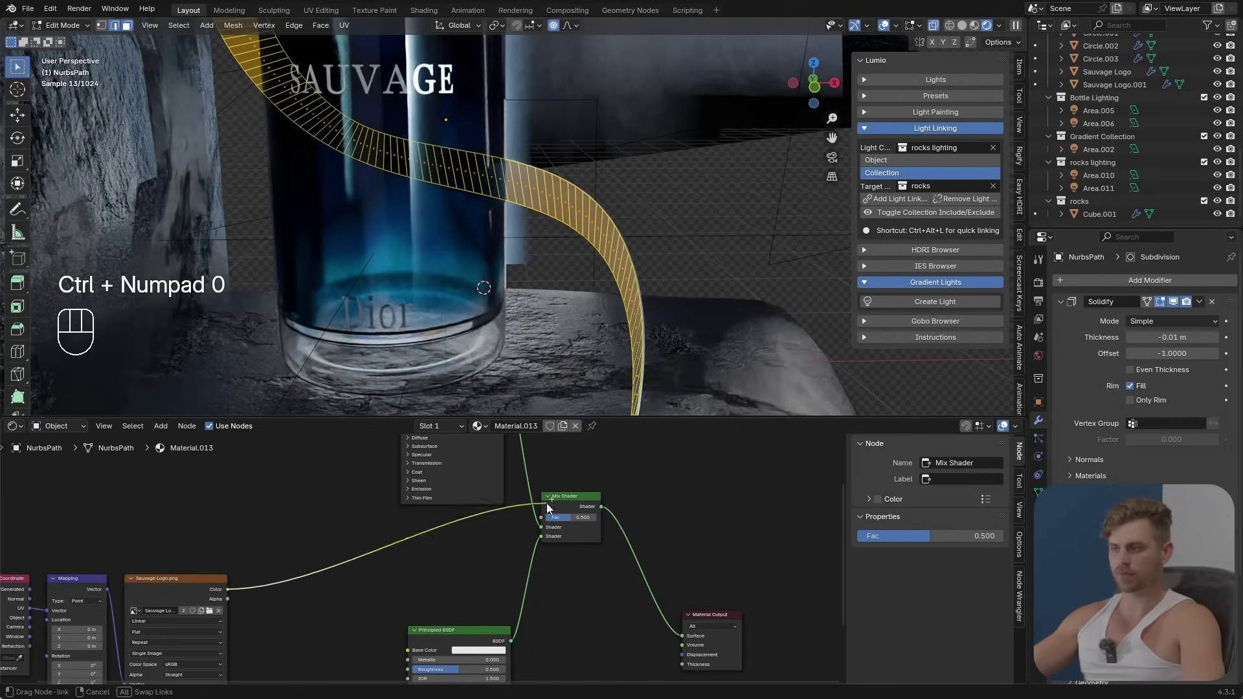
{"action": "left_click_drag", "start_coordinate": [546, 503], "coordinate": [572, 576]}
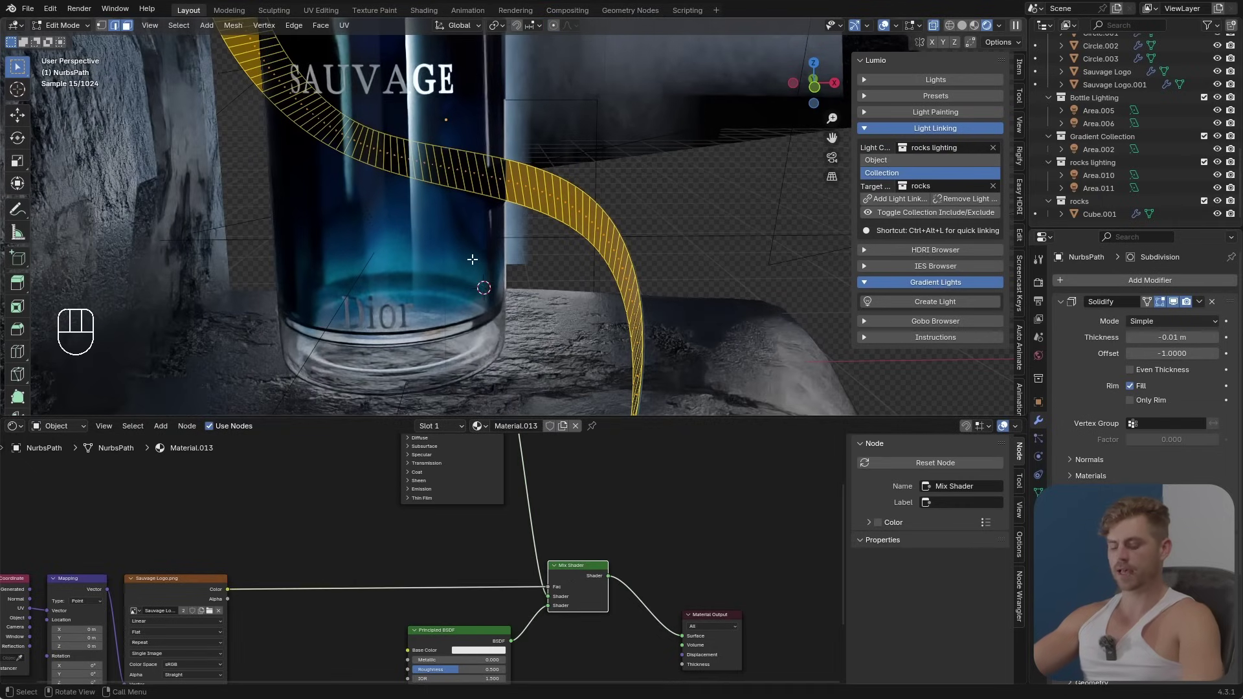
Step: Unwrap the ribbon again with the Angle Based method and display its whole UV layout over the logo image in the UV Editor
{"action": "key", "text": "u"}
{"action": "left_click", "coordinate": [560, 262]}
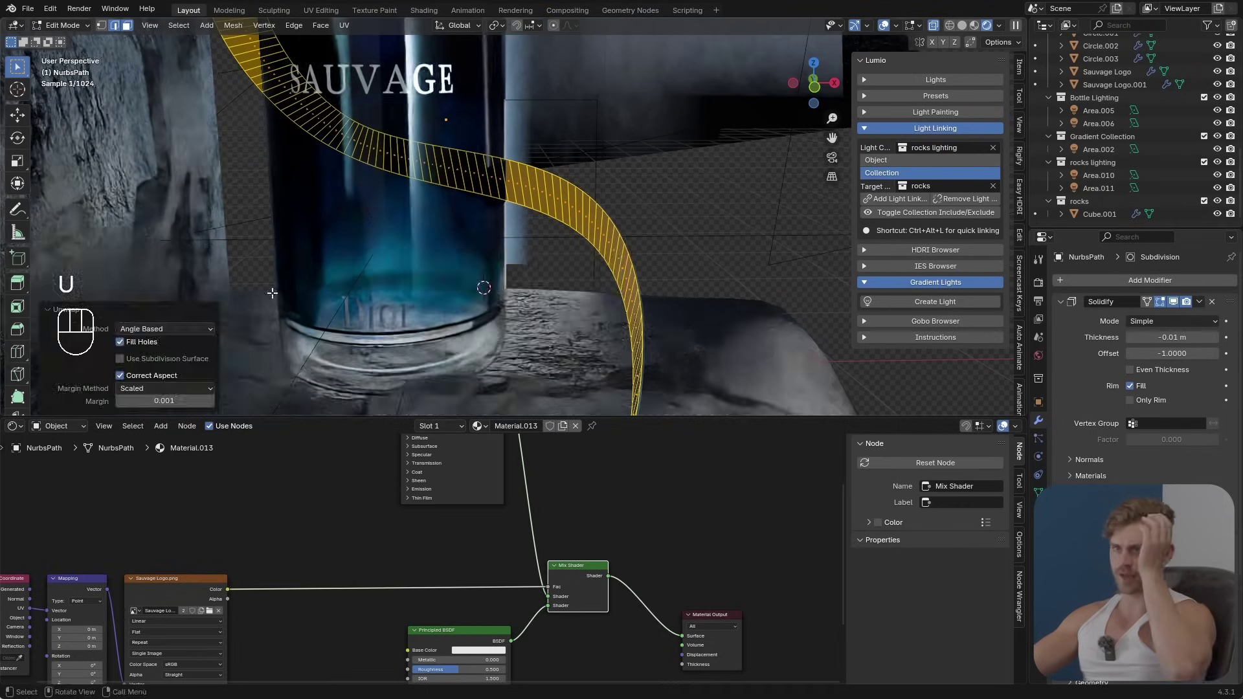
{"action": "left_click", "coordinate": [14, 426]}
{"action": "left_click", "coordinate": [65, 489]}
{"action": "scroll", "coordinate": [433, 517], "scroll_direction": "down", "scroll_amount": 5}
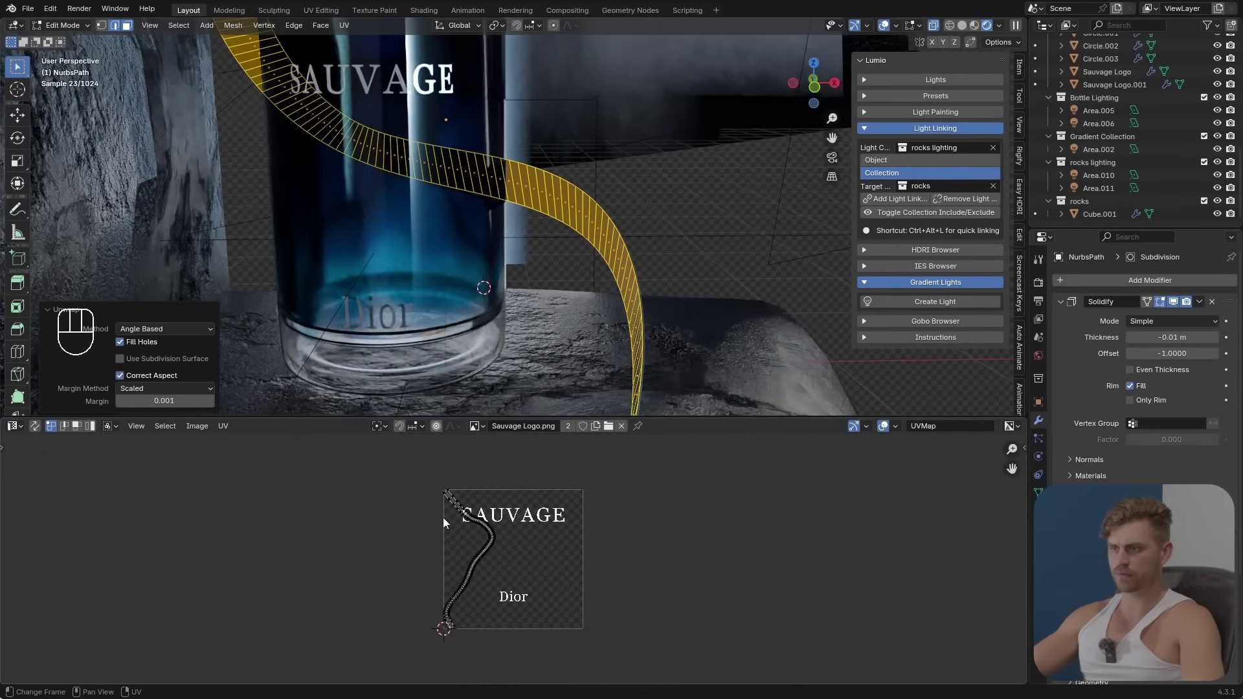
{"action": "scroll", "coordinate": [453, 524], "scroll_direction": "up", "scroll_amount": 3}
{"action": "key", "text": "a"}
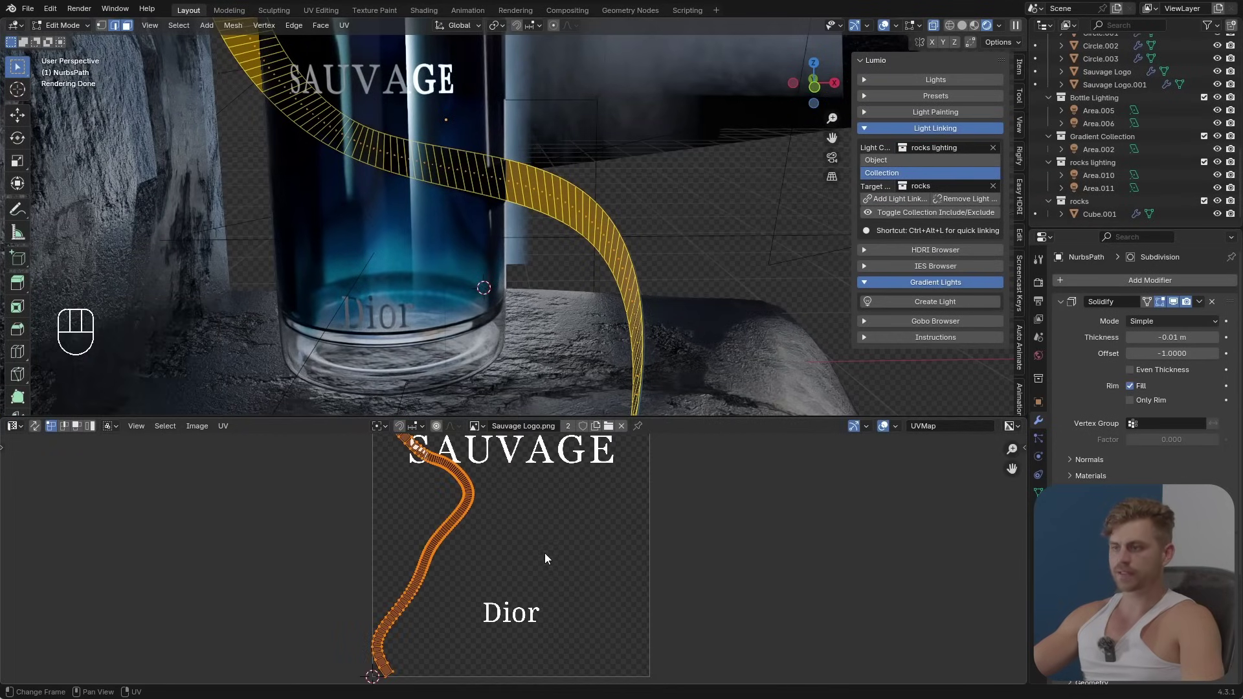
Step: Try Cube Projection on the ribbon's UVs, and unwrap the ribbon with the Minimum Stretch method instead
{"action": "right_click", "coordinate": [533, 263]}
{"action": "key", "text": "u"}
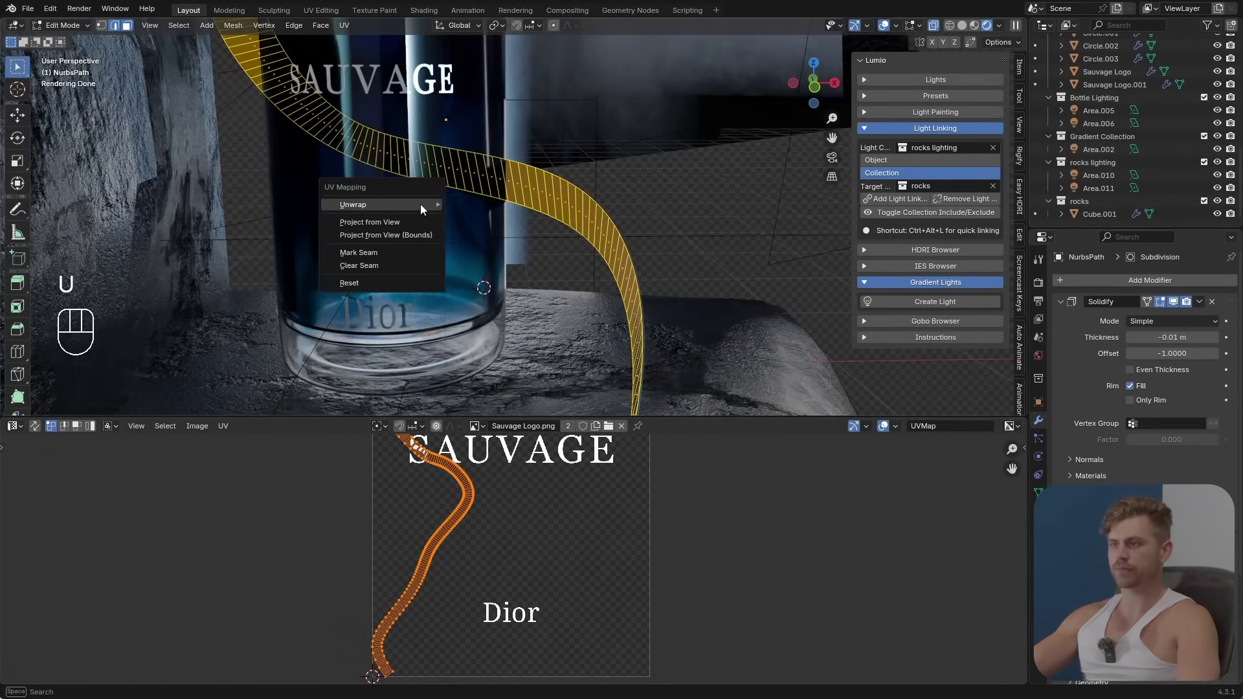
{"action": "mouse_move", "coordinate": [421, 204]}
{"action": "left_click", "coordinate": [492, 292]}
{"action": "key", "text": "u"}
{"action": "mouse_move", "coordinate": [492, 285]}
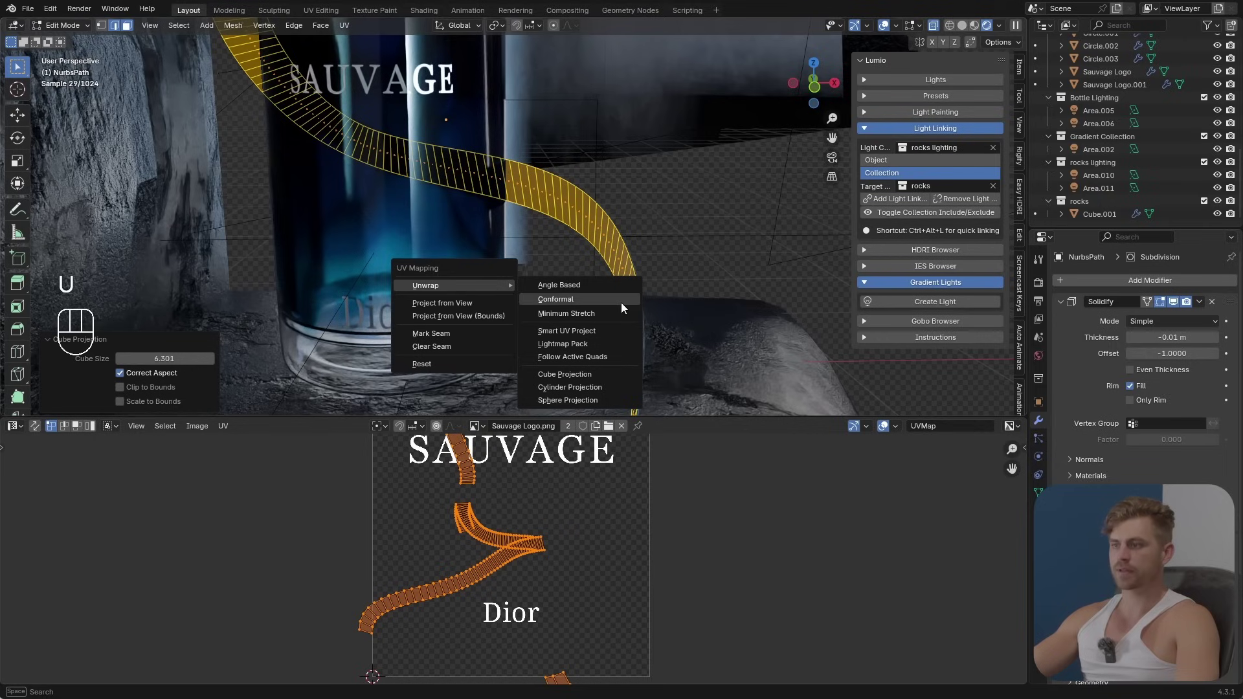
{"action": "left_click", "coordinate": [583, 313]}
Step: Rotate and move the ribbon's UV strip across the Dior lettering and mirror it with a scale of -1 along X
{"action": "scroll", "coordinate": [515, 536], "scroll_direction": "down", "scroll_amount": 2}
{"action": "key", "text": "r"}
{"action": "key", "text": "g"}
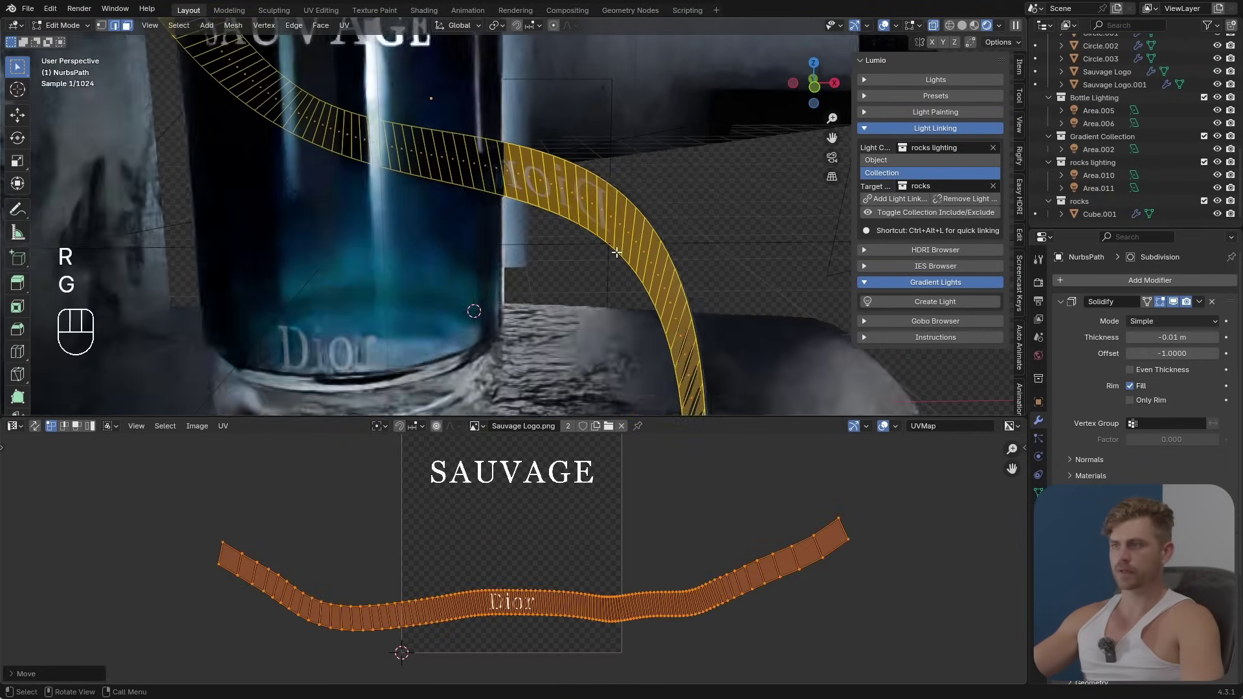
{"action": "left_click", "coordinate": [651, 559]}
{"action": "key", "text": "x"}
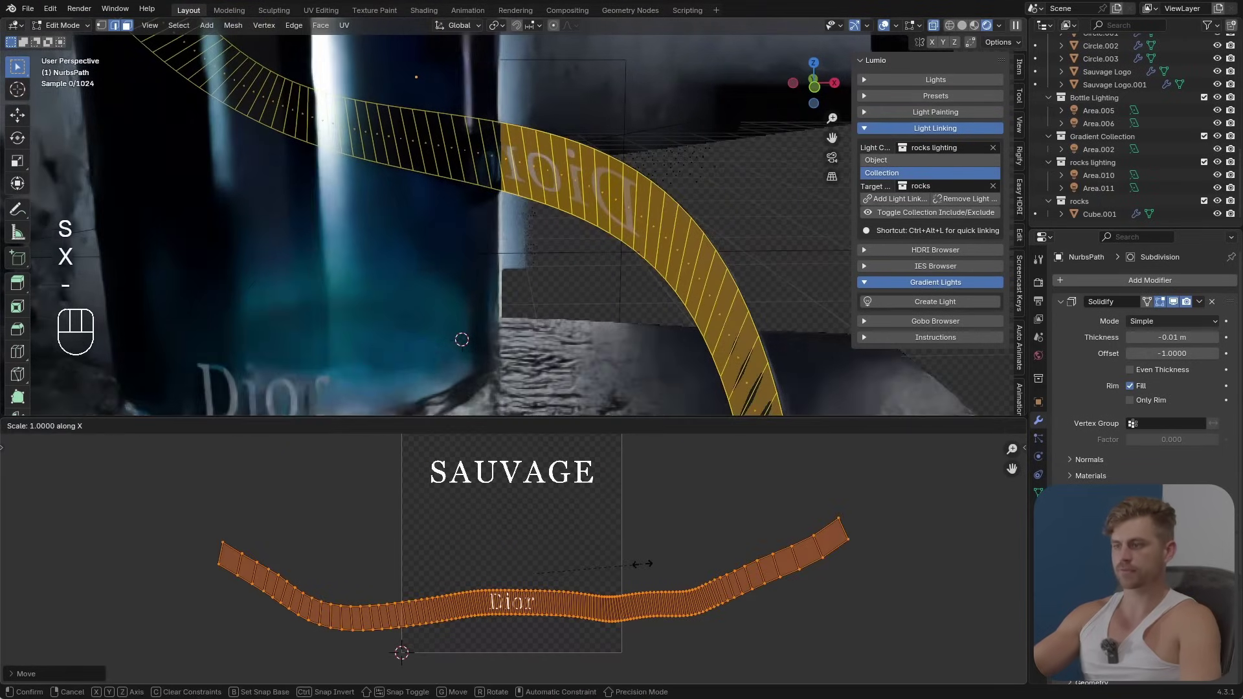
{"action": "key", "text": "1"}
{"action": "key", "text": "Return"}
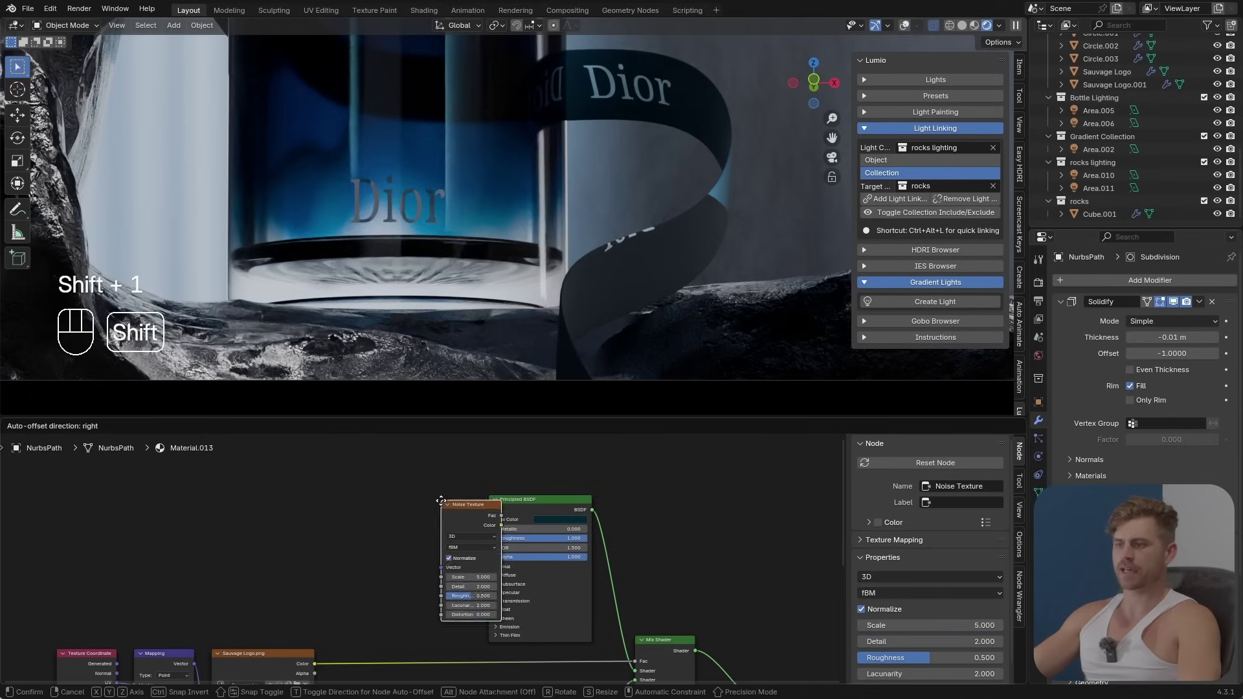
Step: Place a Noise Texture with mapping nodes beside the dark blue shader and feed its Fac output into a new Color Ramp
{"action": "left_click_drag", "start_coordinate": [441, 500], "coordinate": [202, 476]}
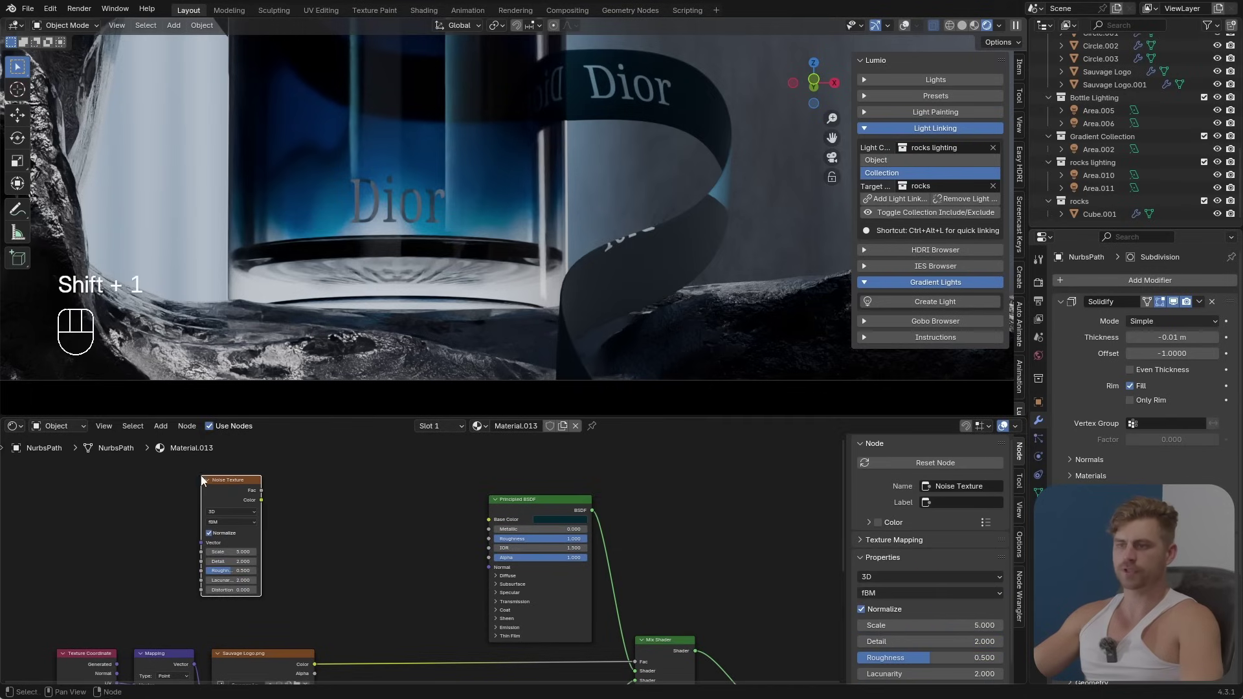
{"action": "key", "text": "ctrl+t"}
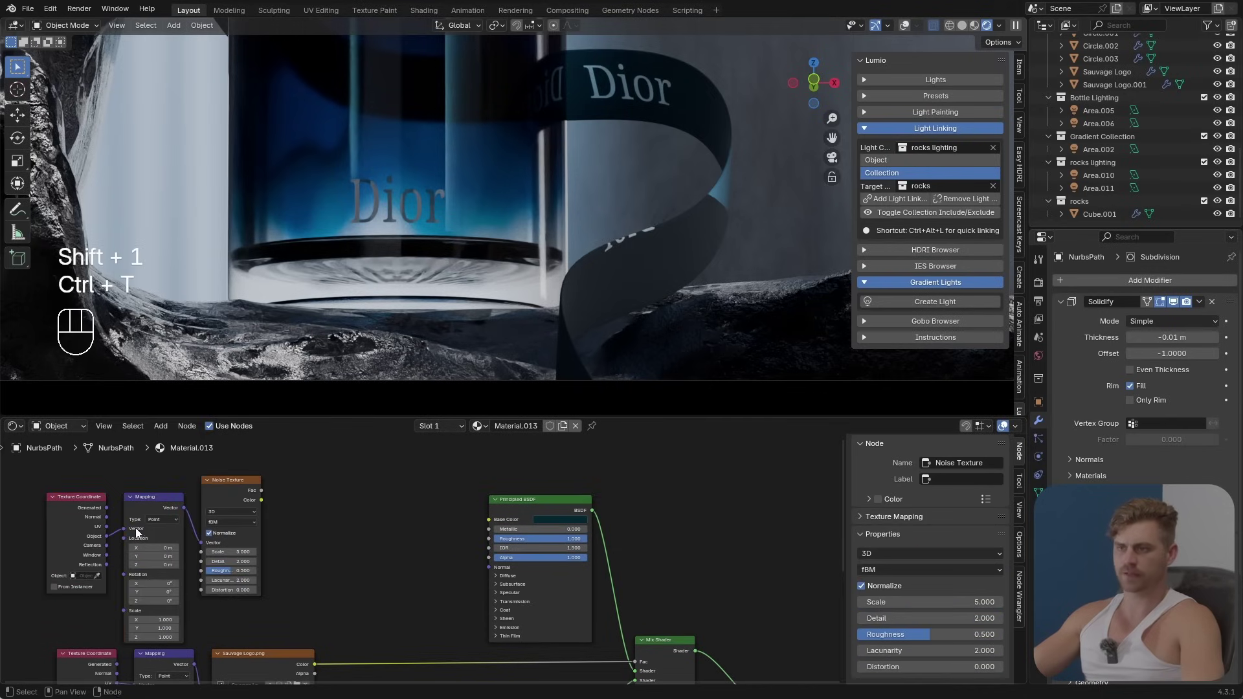
{"action": "key", "text": "ctrl+q"}
{"action": "left_click_drag", "start_coordinate": [261, 490], "coordinate": [273, 493]}
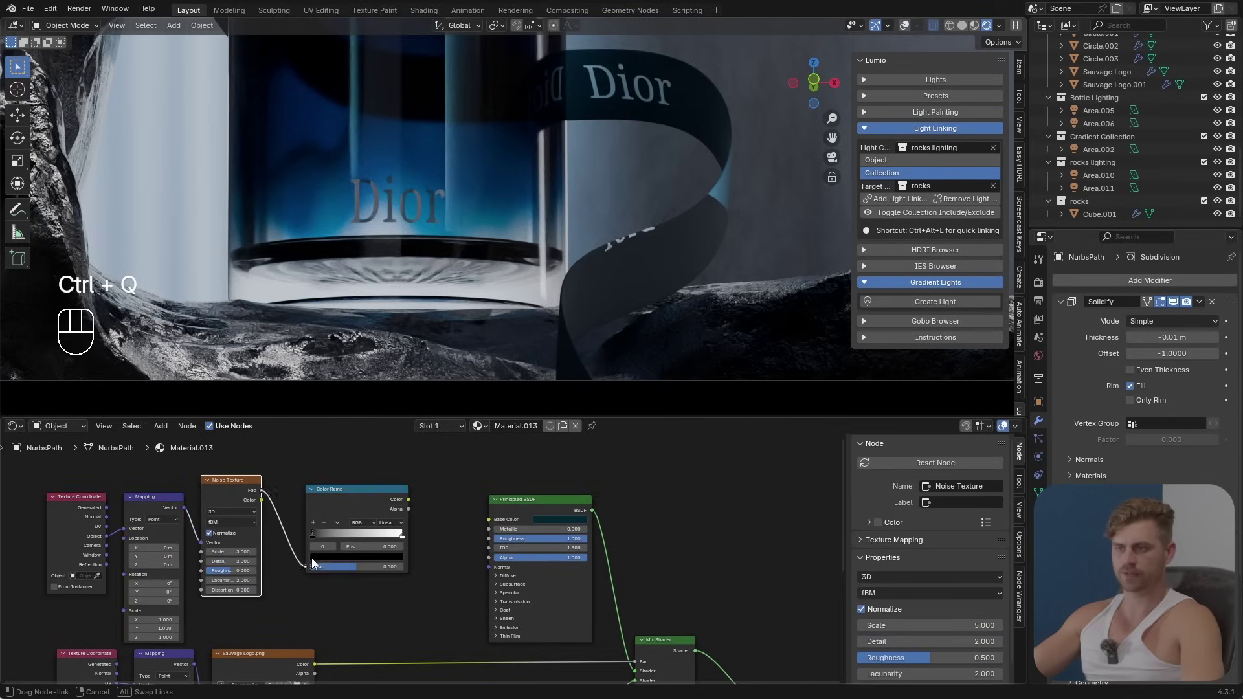
Step: Preview the Color Ramp on the ribbon and set the Noise Texture's scale to 1
{"action": "left_click", "coordinate": [363, 498], "text": "ctrl+shift"}
{"action": "scroll", "coordinate": [510, 504], "scroll_direction": "up", "scroll_amount": 2}
{"action": "left_click_drag", "start_coordinate": [346, 565], "coordinate": [298, 566], "text": "shift"}
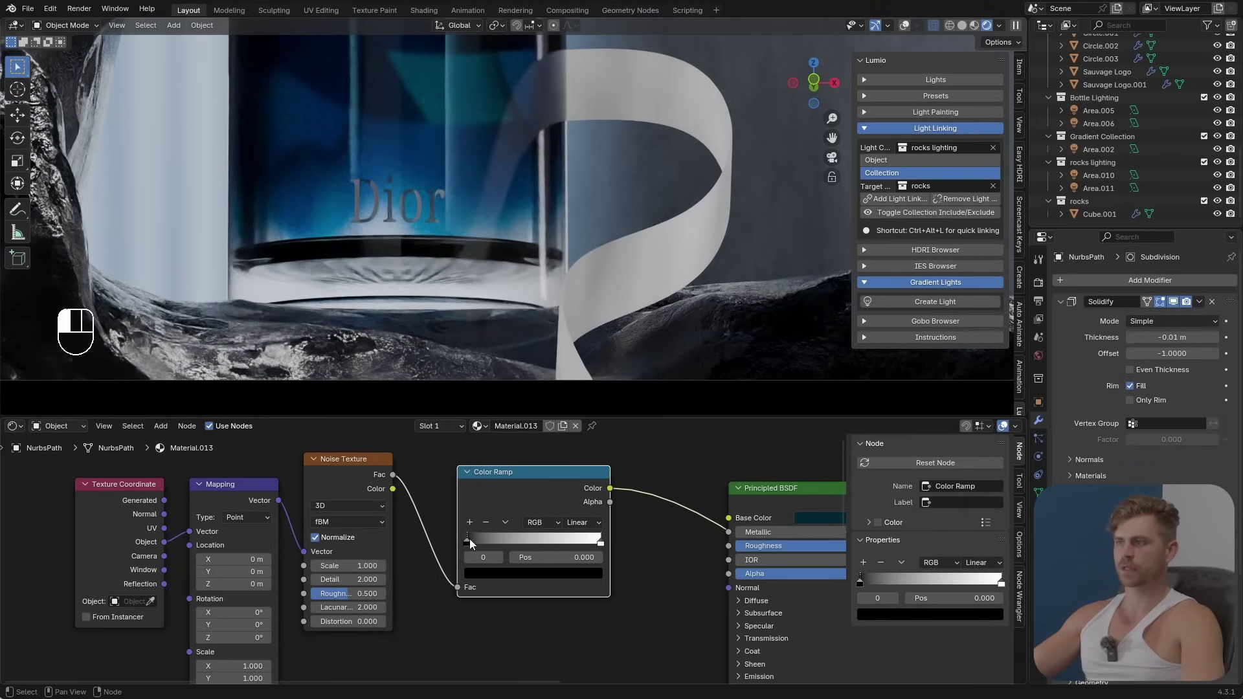
Step: Move the Color Ramp's black stop to position 0.205 and change its color to grey #787878
{"action": "left_click_drag", "start_coordinate": [468, 538], "coordinate": [490, 545]}
{"action": "left_click", "coordinate": [516, 573]}
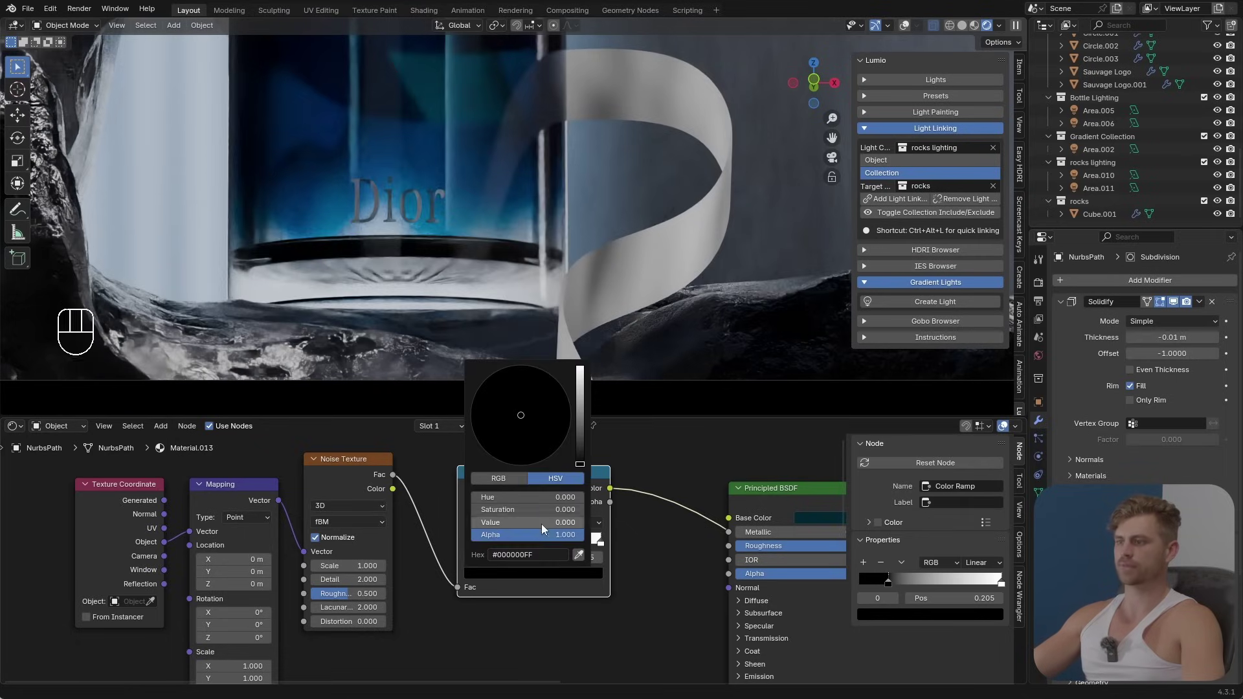
{"action": "left_click_drag", "start_coordinate": [575, 466], "coordinate": [581, 418]}
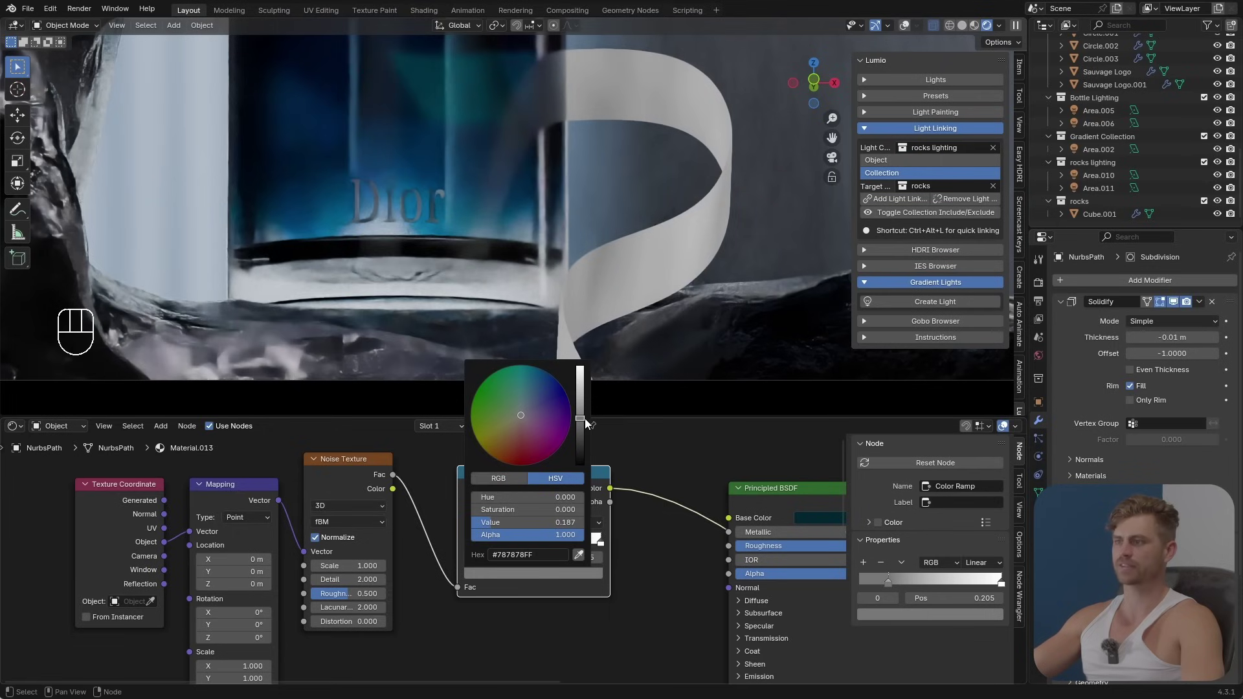
Step: Connect the Color Ramp's color to the dark blue shader's Roughness and show the Mix Shader result on the ribbon again
{"action": "middle_click_drag", "start_coordinate": [641, 574], "coordinate": [448, 567]}
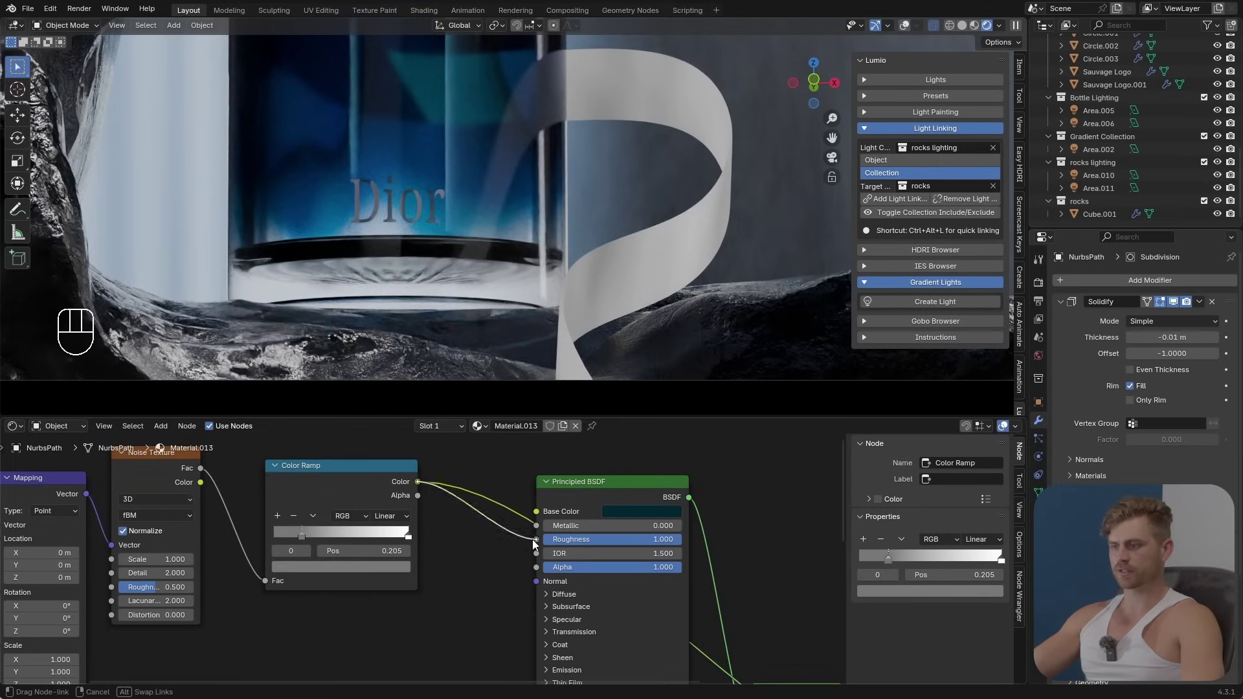
{"action": "middle_click_drag", "start_coordinate": [639, 505], "coordinate": [464, 477]}
{"action": "left_click", "coordinate": [561, 646], "text": "ctrl+shift"}
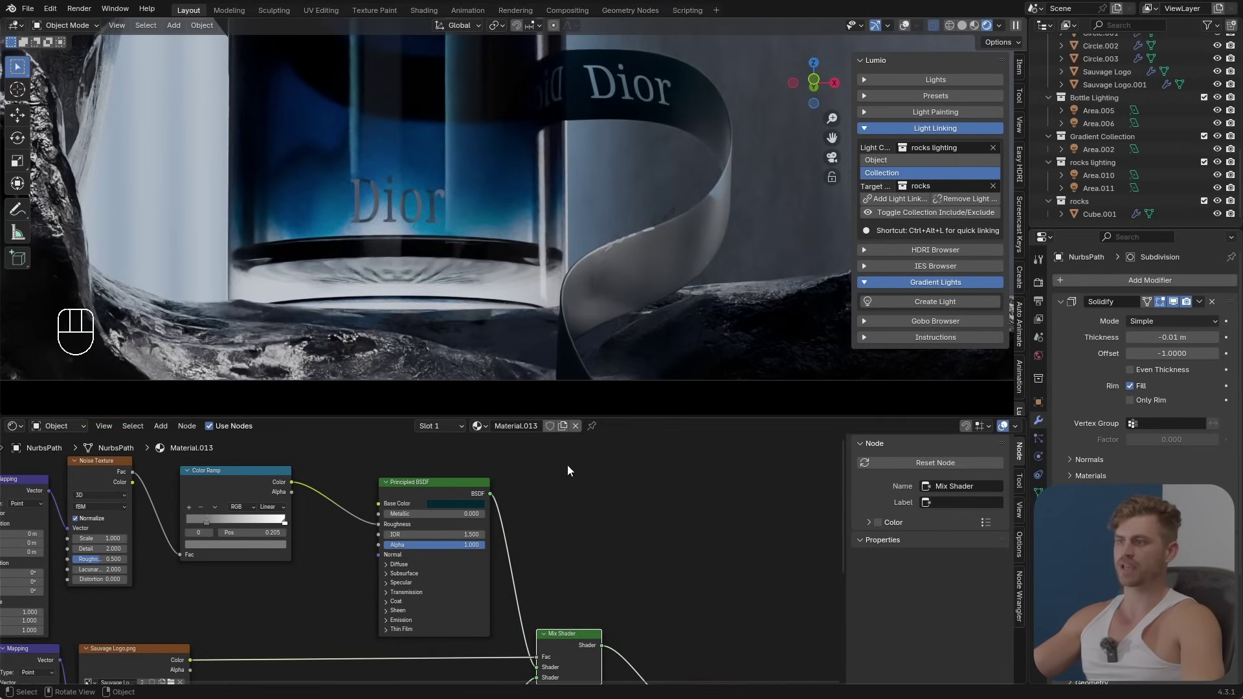
Step: Darken the Color Ramp's white stop to light grey #D5D5D5 and save the file
{"action": "middle_click_drag", "start_coordinate": [567, 465], "coordinate": [625, 466]}
{"action": "scroll", "coordinate": [483, 578], "scroll_direction": "up", "scroll_amount": 3}
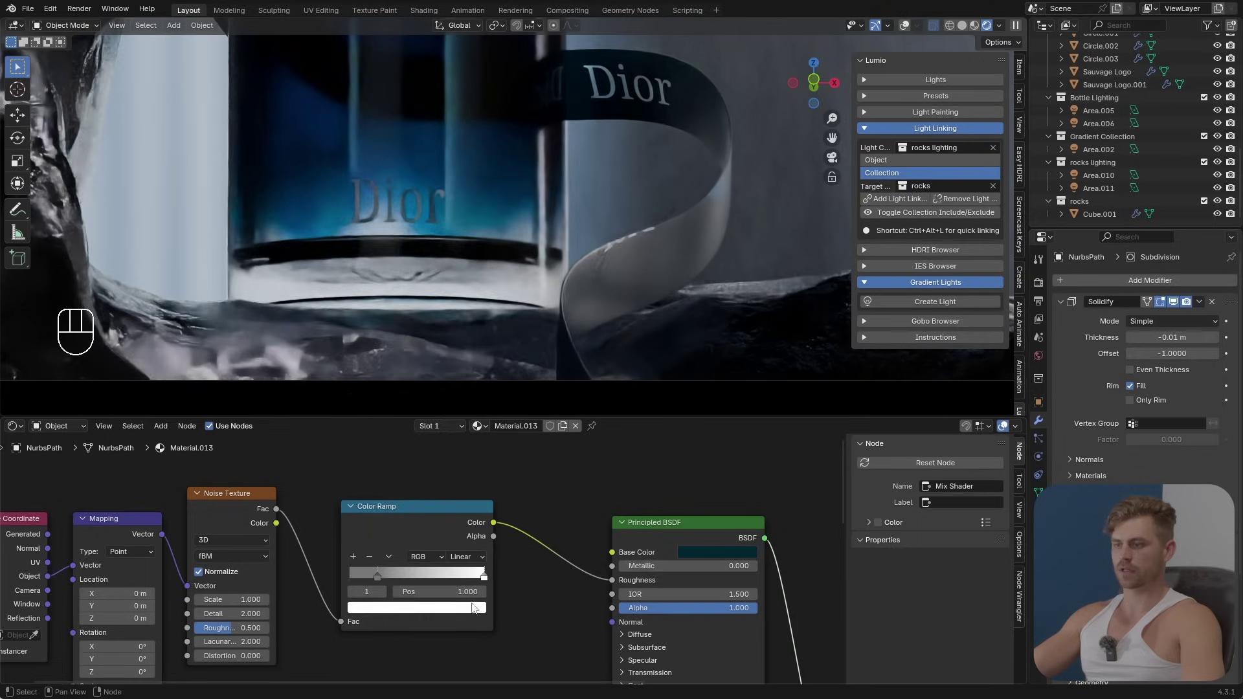
{"action": "left_click", "coordinate": [414, 607]}
{"action": "left_click_drag", "start_coordinate": [447, 556], "coordinate": [396, 557]}
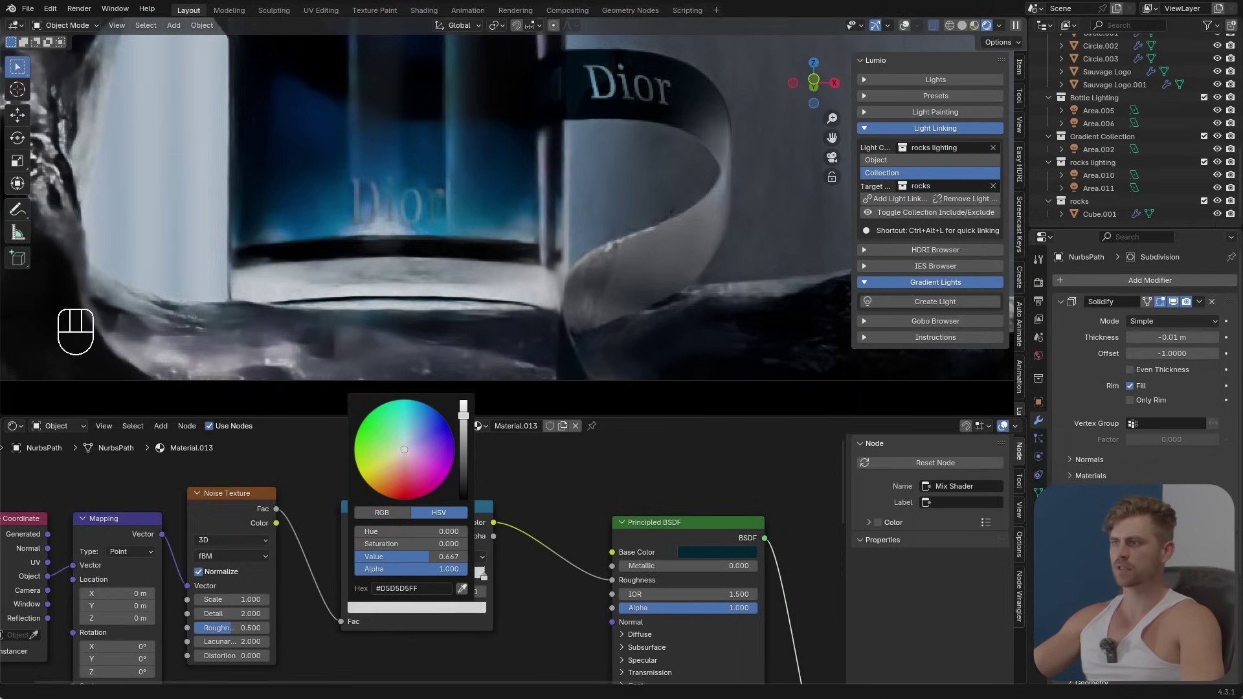
{"action": "scroll", "coordinate": [532, 581], "scroll_direction": "up", "scroll_amount": 1}
{"action": "key", "text": "ctrl+s"}
{"action": "key", "text": "ctrl+s"}
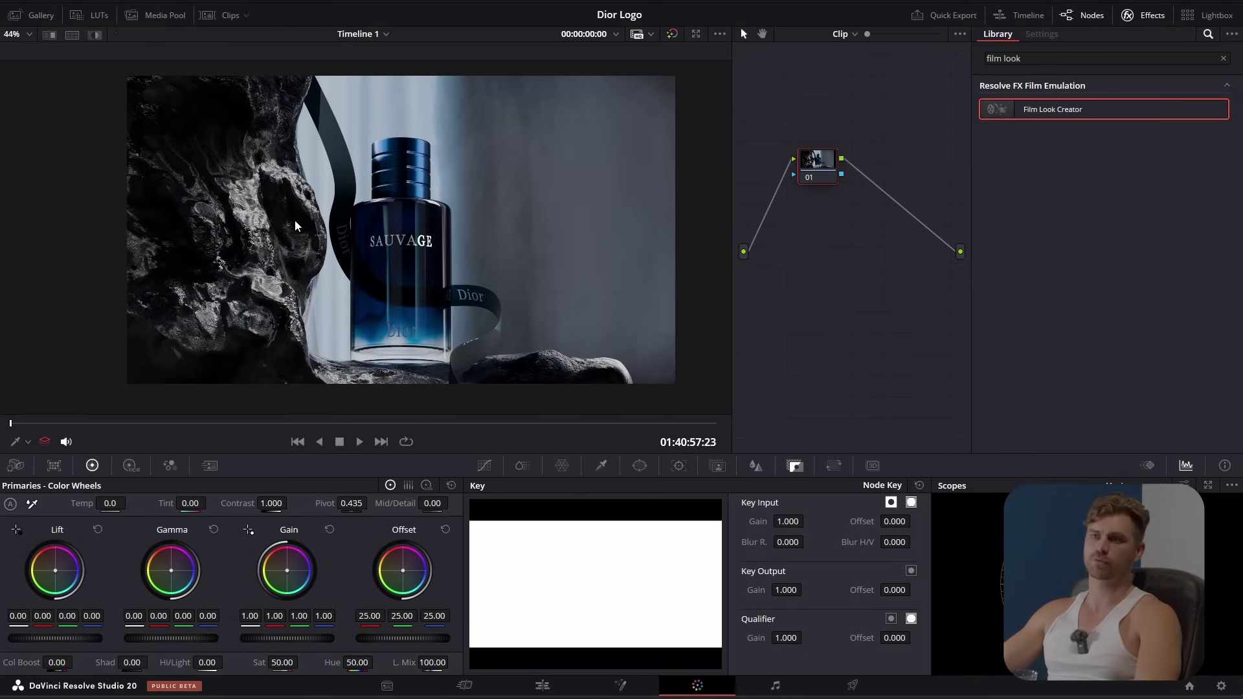
Step: In DaVinci Resolve, add a second serial node to the clip with Film Look Creator and apply its Cinematic preset
{"action": "key", "text": "alt+s"}
{"action": "left_click_drag", "start_coordinate": [1074, 114], "coordinate": [884, 164]}
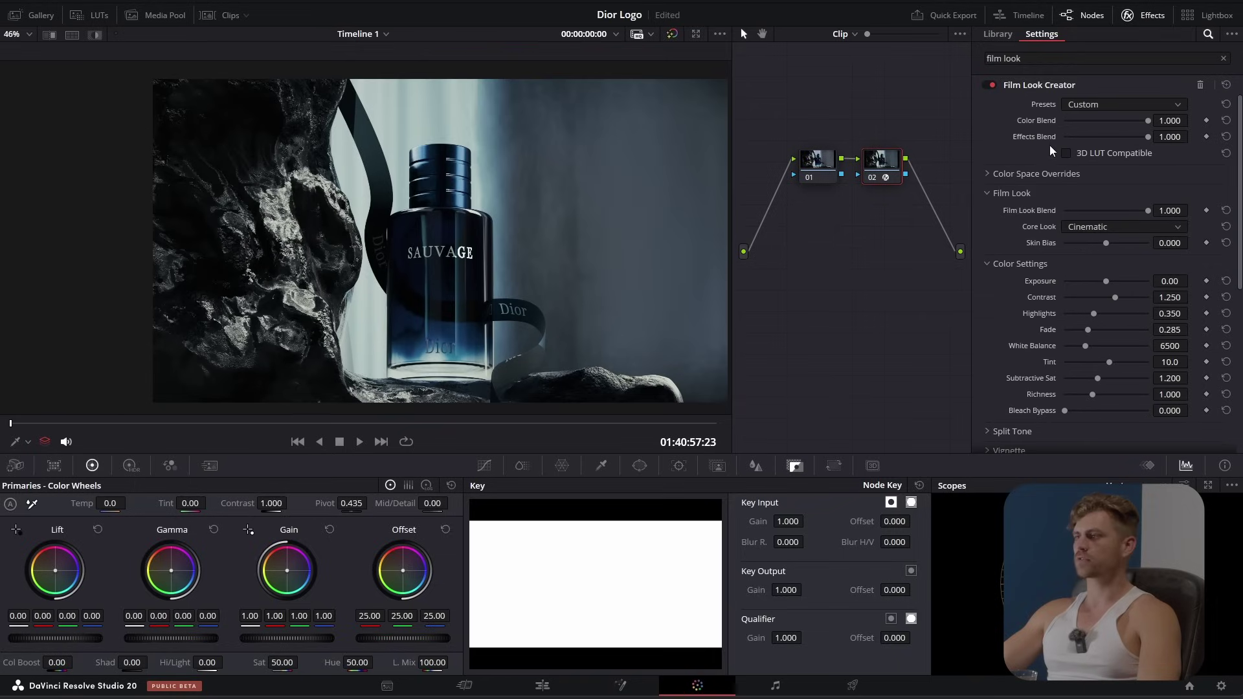
{"action": "left_click", "coordinate": [1088, 105]}
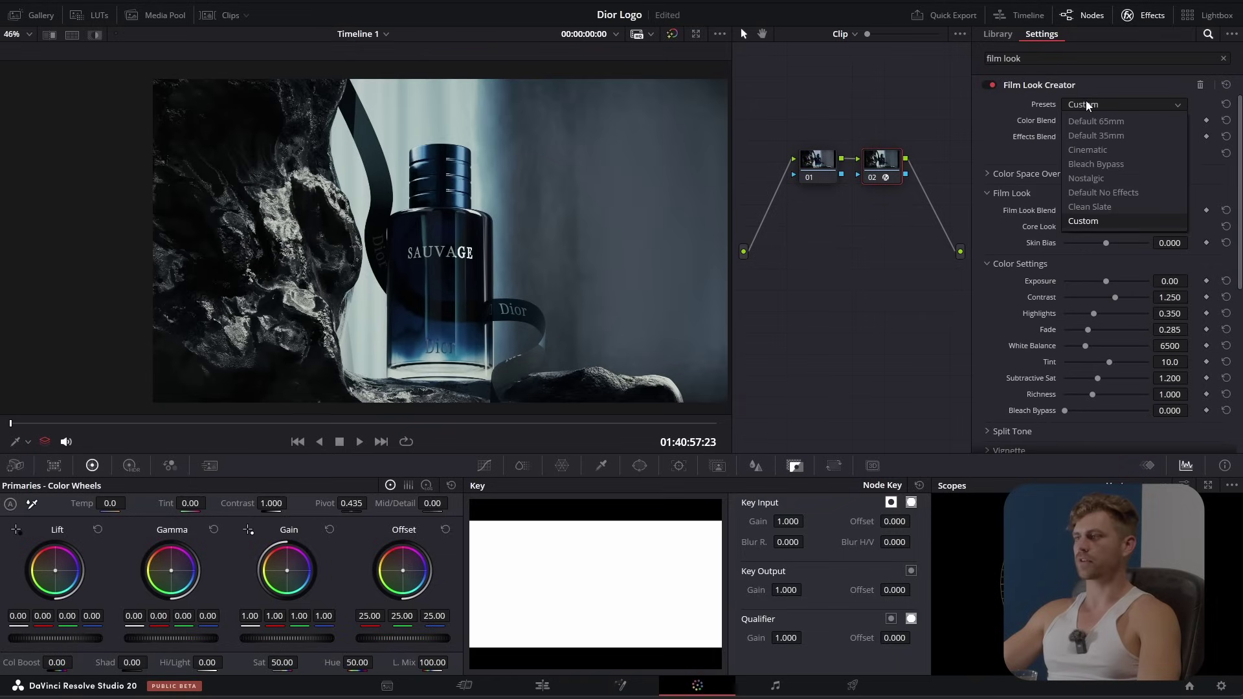
{"action": "left_click", "coordinate": [1103, 151]}
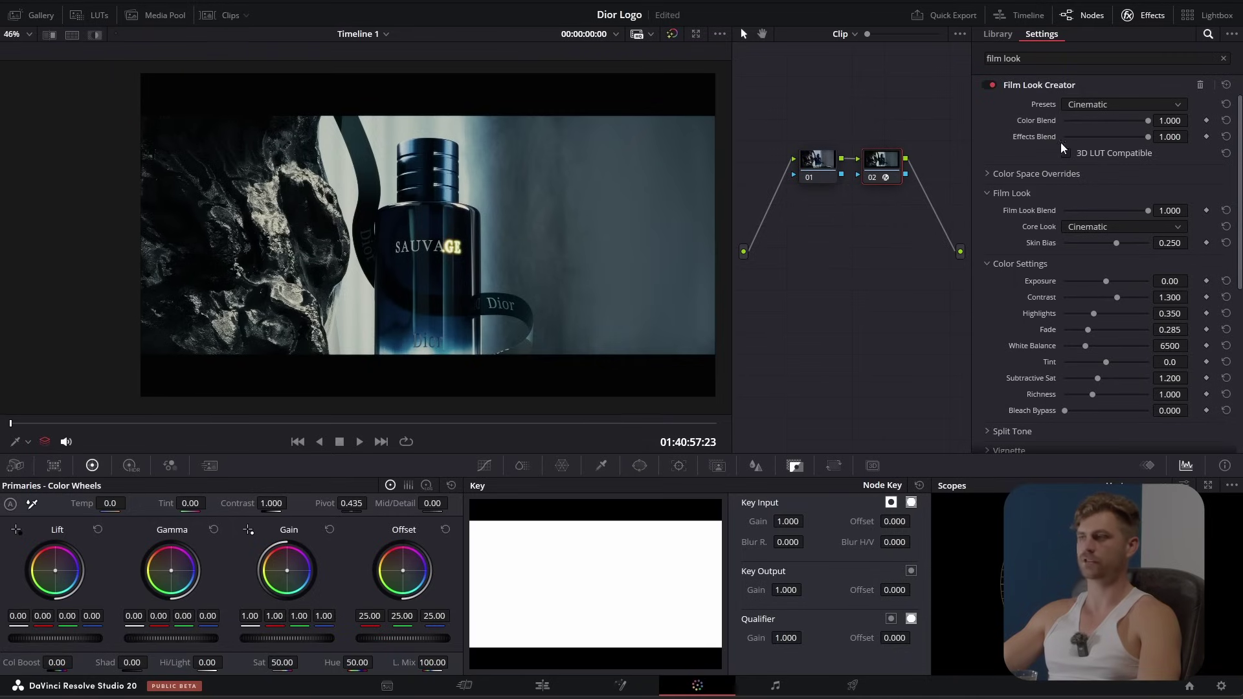
Step: Change the Film Look Creator's core look to Rochester and raise the exposure to 0.42
{"action": "left_click", "coordinate": [1105, 227]}
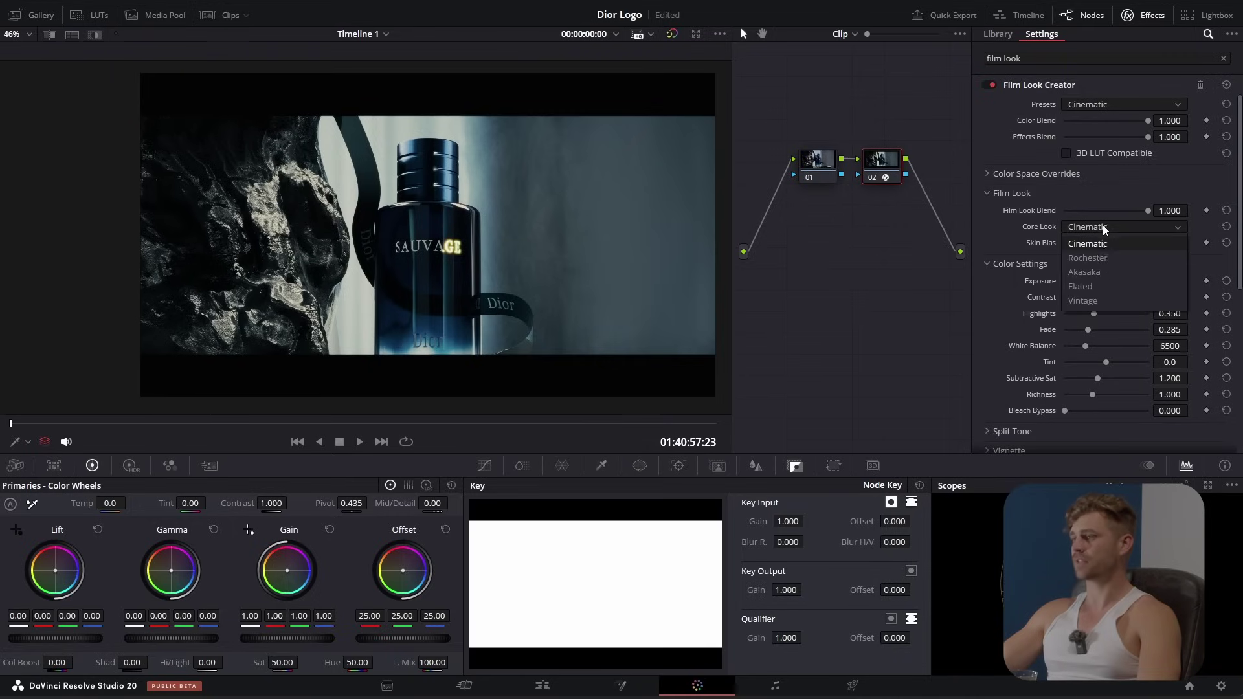
{"action": "left_click", "coordinate": [1108, 261]}
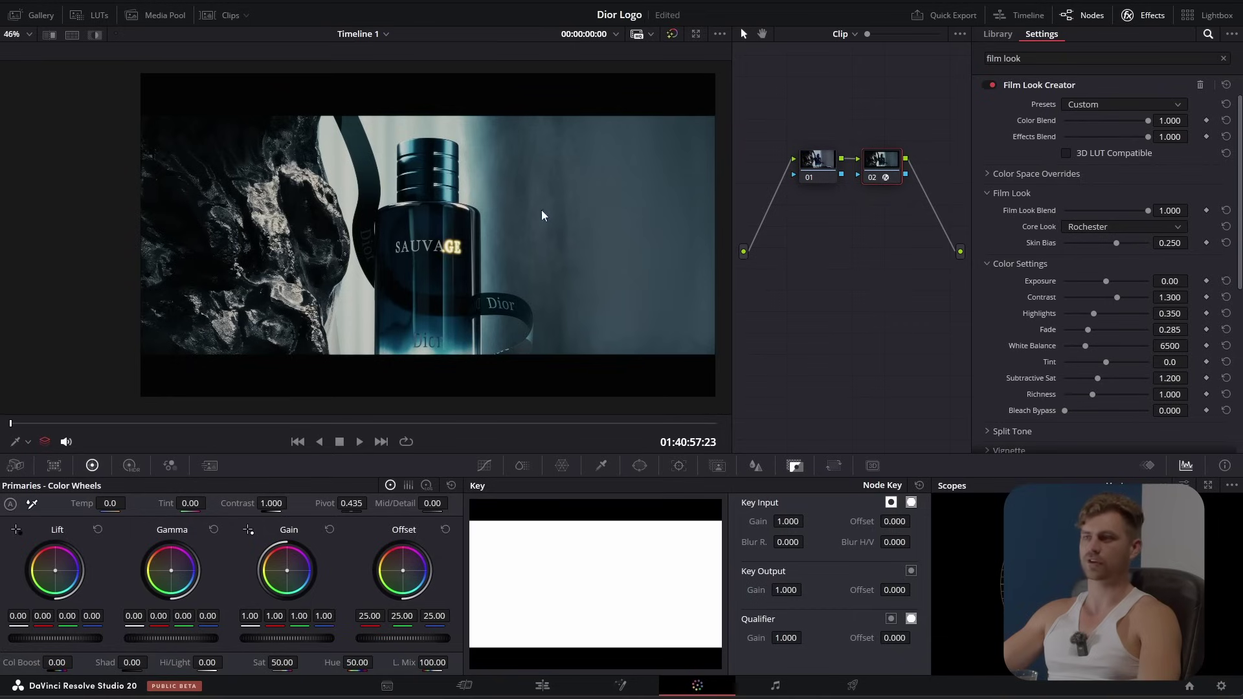
{"action": "scroll", "coordinate": [1071, 209], "scroll_direction": "down", "scroll_amount": 2}
{"action": "left_click_drag", "start_coordinate": [1169, 244], "coordinate": [1206, 243]}
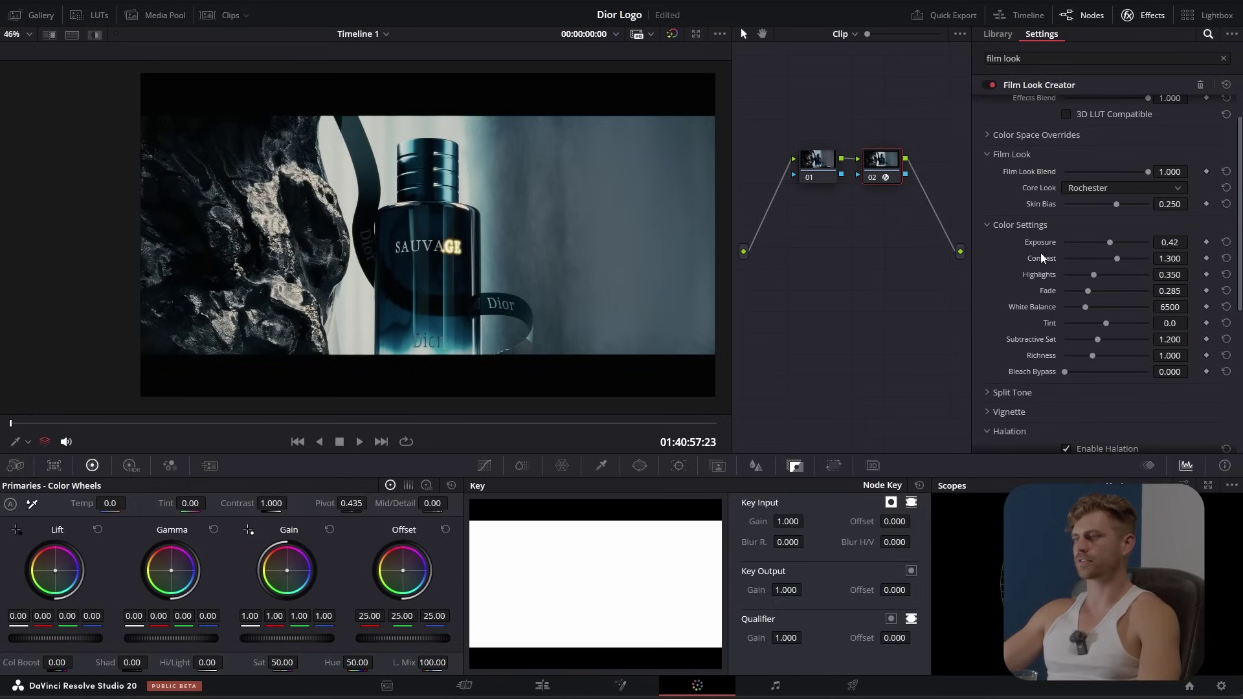
Step: Disable halation and bloom in the Film Look Creator and inspect the bottle in the viewer
{"action": "scroll", "coordinate": [1019, 291], "scroll_direction": "down", "scroll_amount": 3}
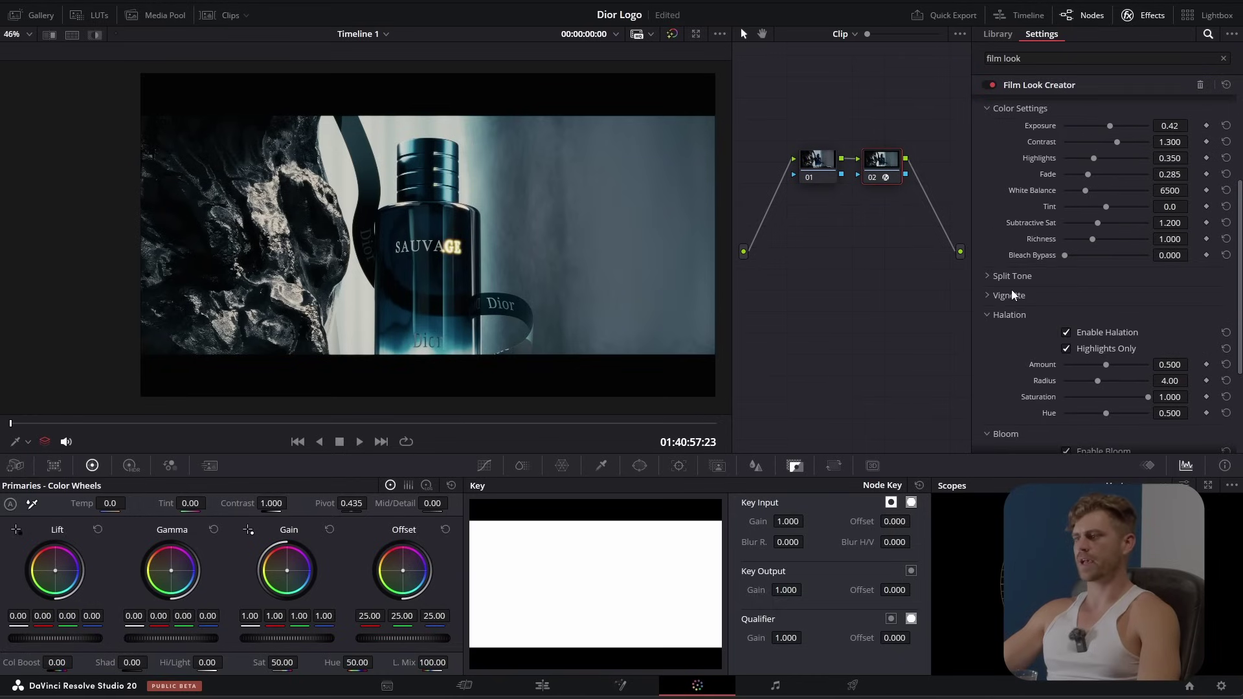
{"action": "left_click", "coordinate": [1064, 331]}
{"action": "scroll", "coordinate": [1062, 324], "scroll_direction": "down", "scroll_amount": 4}
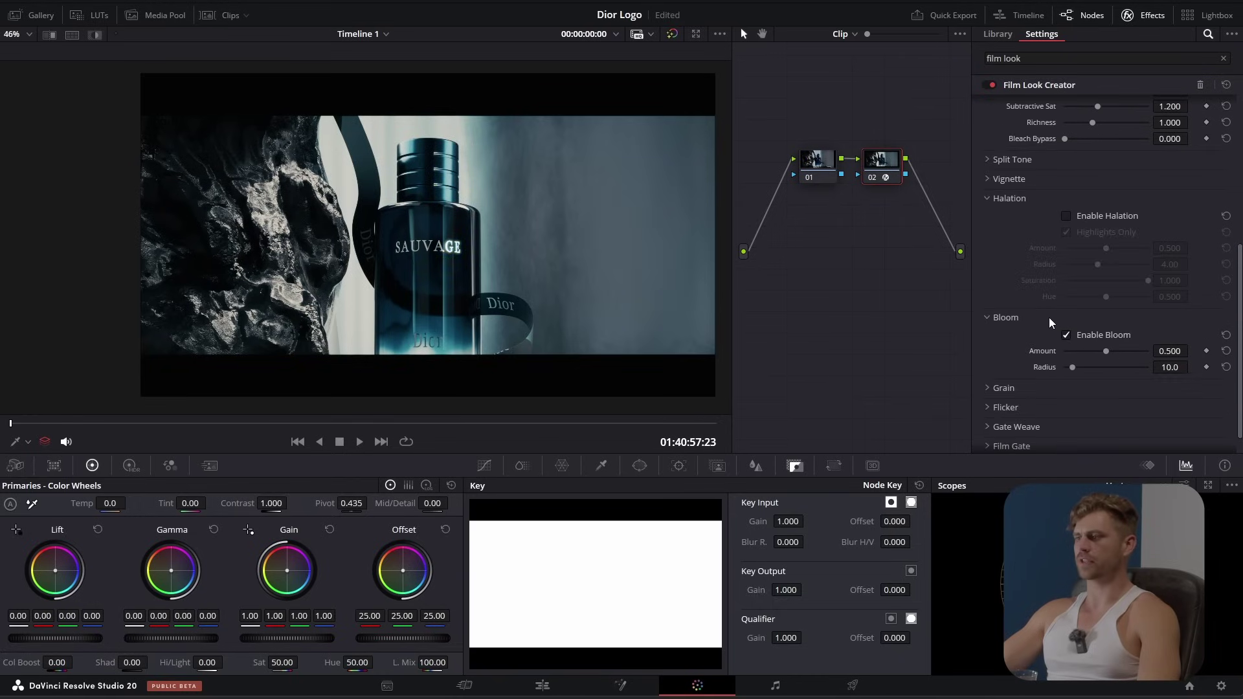
{"action": "left_click", "coordinate": [1066, 310]}
{"action": "scroll", "coordinate": [541, 284], "scroll_direction": "up", "scroll_amount": 2}
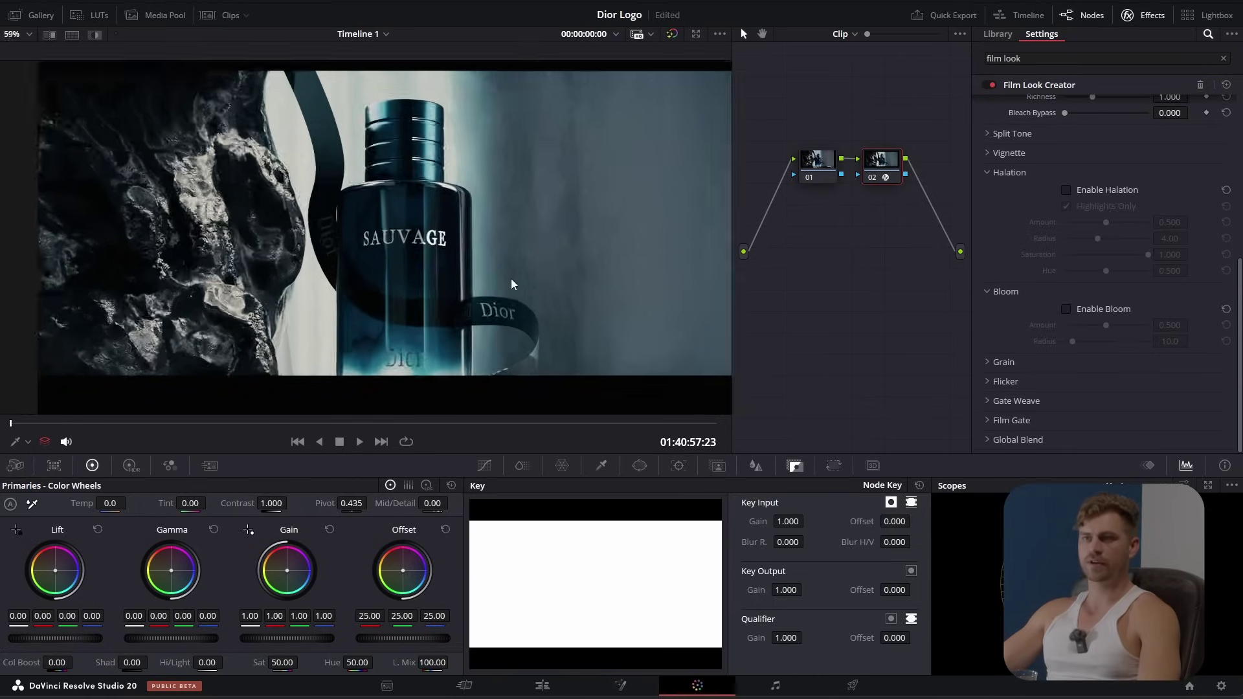
{"action": "scroll", "coordinate": [406, 257], "scroll_direction": "down", "scroll_amount": 2}
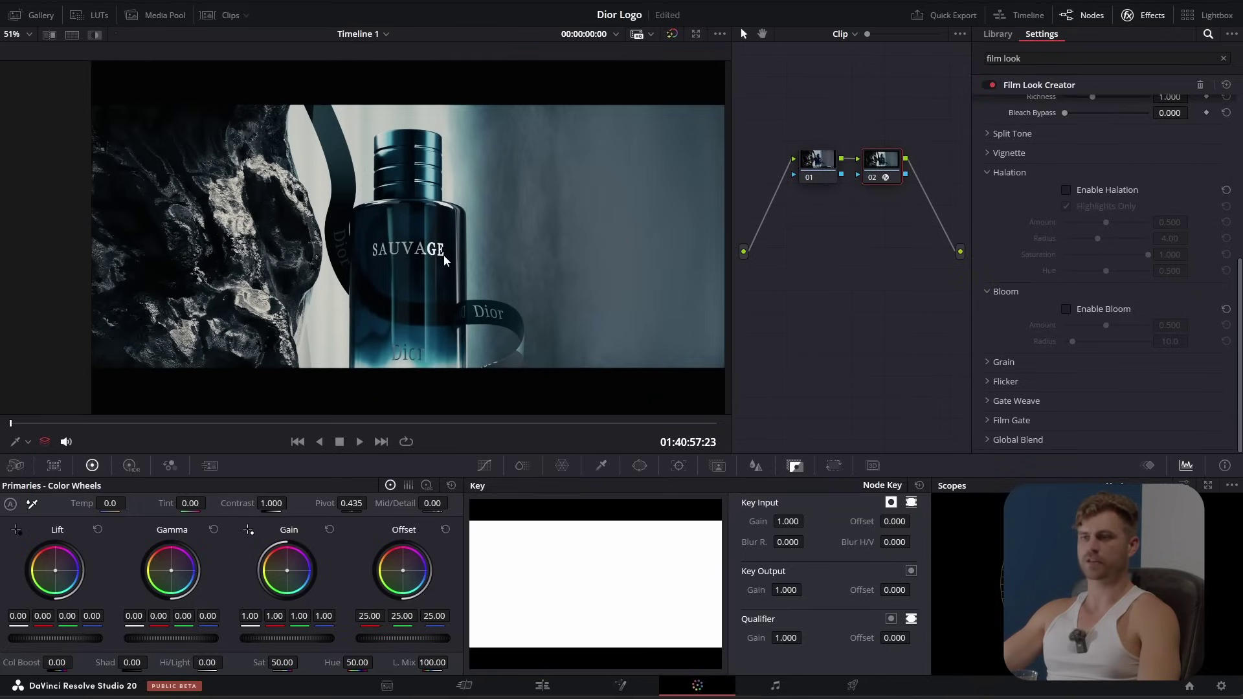
Step: Change the Film Look Creator's film gate ratio to 1.87:1 and compare the image with the grade bypassed and enabled
{"action": "left_click", "coordinate": [1000, 418]}
{"action": "scroll", "coordinate": [1000, 418], "scroll_direction": "down", "scroll_amount": 3}
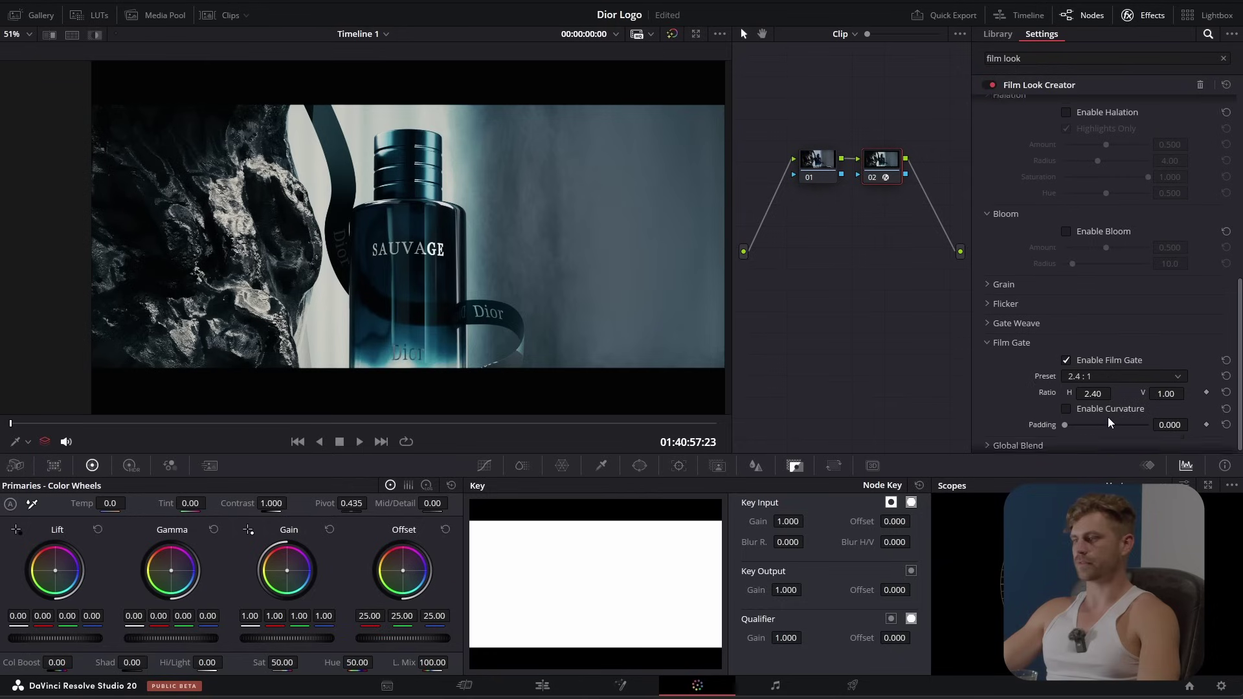
{"action": "left_click_drag", "start_coordinate": [1096, 389], "coordinate": [1062, 389]}
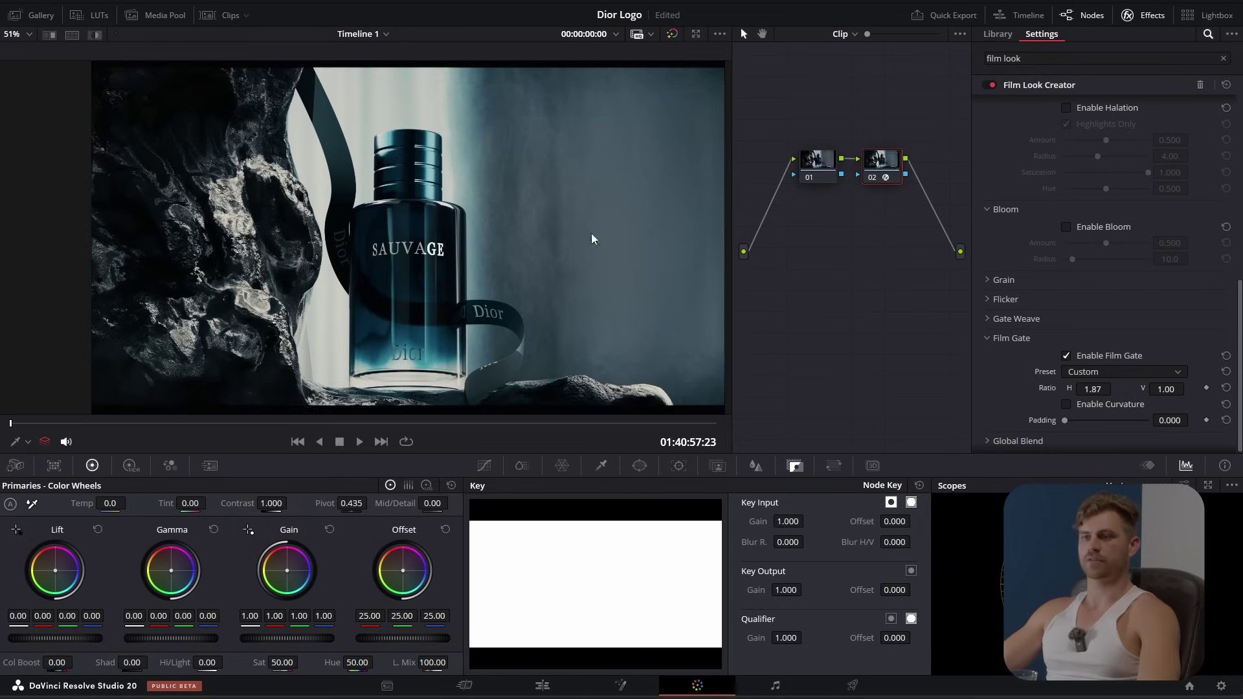
{"action": "scroll", "coordinate": [561, 234], "scroll_direction": "down", "scroll_amount": 1}
{"action": "middle_click_drag", "start_coordinate": [580, 230], "coordinate": [540, 224]}
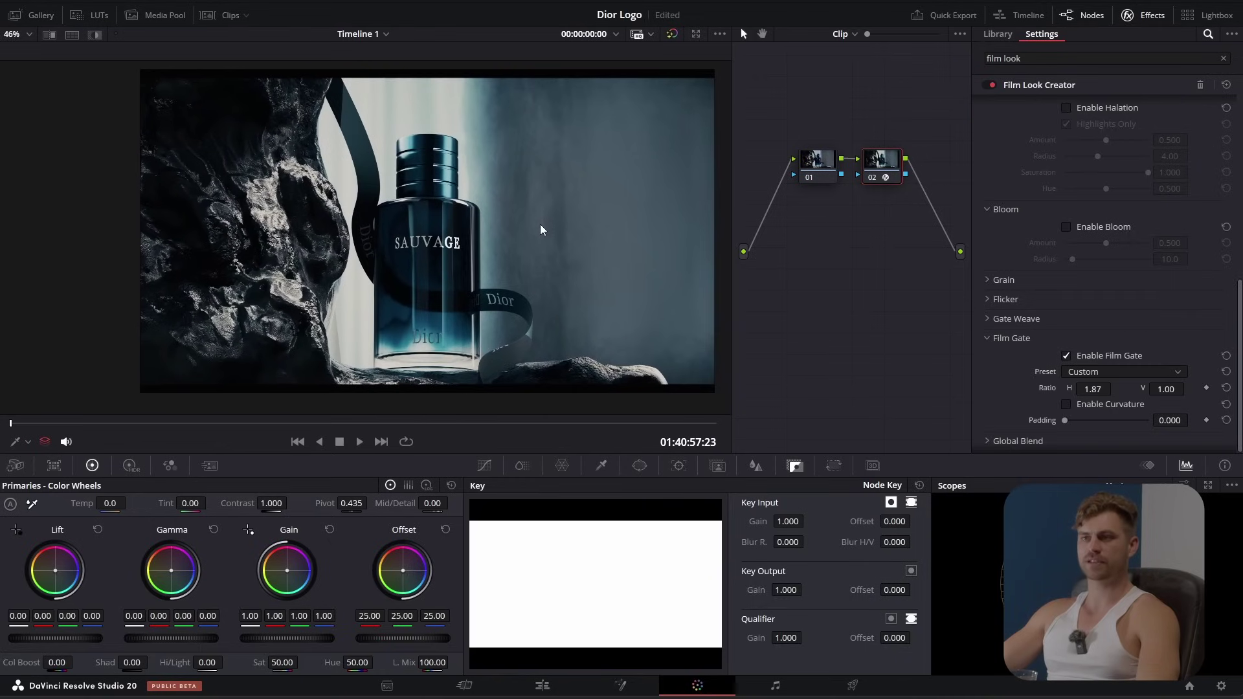
{"action": "key", "text": "shift+d"}
{"action": "key", "text": "shift+d"}
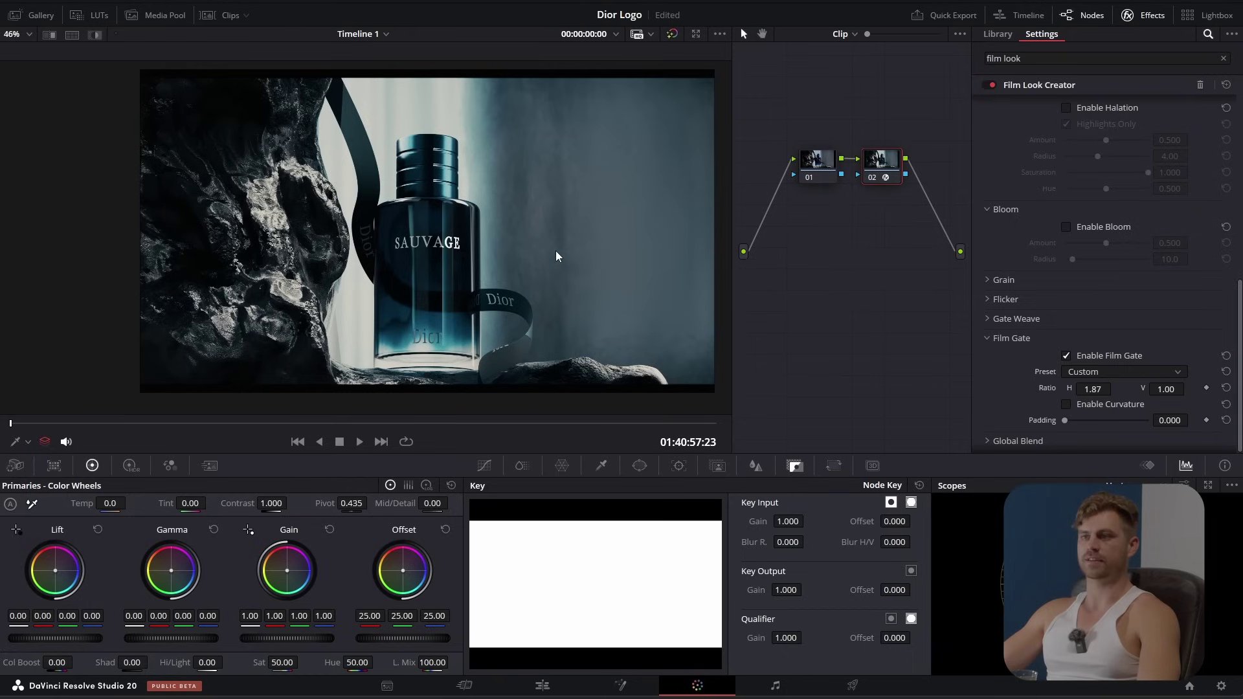
Step: Append a third serial node and shift its gamma slightly, with red at -0.01 and blue at 0.01
{"action": "scroll", "coordinate": [1100, 285], "scroll_direction": "up", "scroll_amount": 1}
{"action": "middle_click_drag", "start_coordinate": [901, 209], "coordinate": [862, 215]}
{"action": "key", "text": "alt+s"}
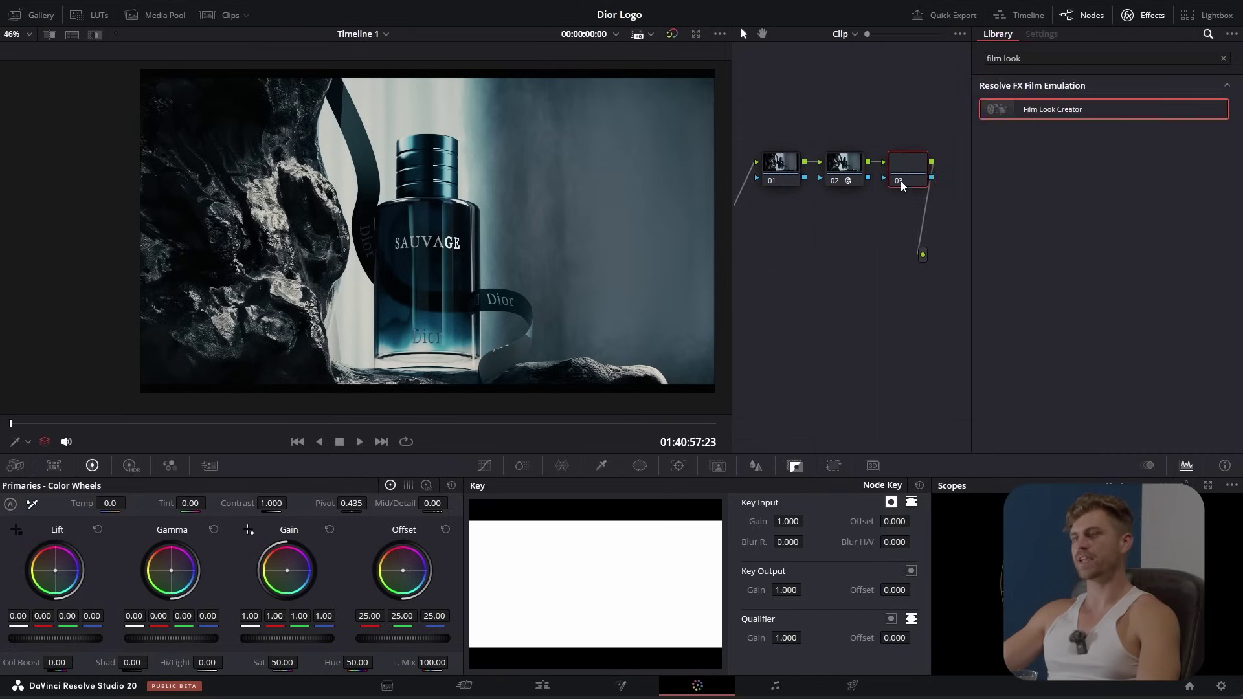
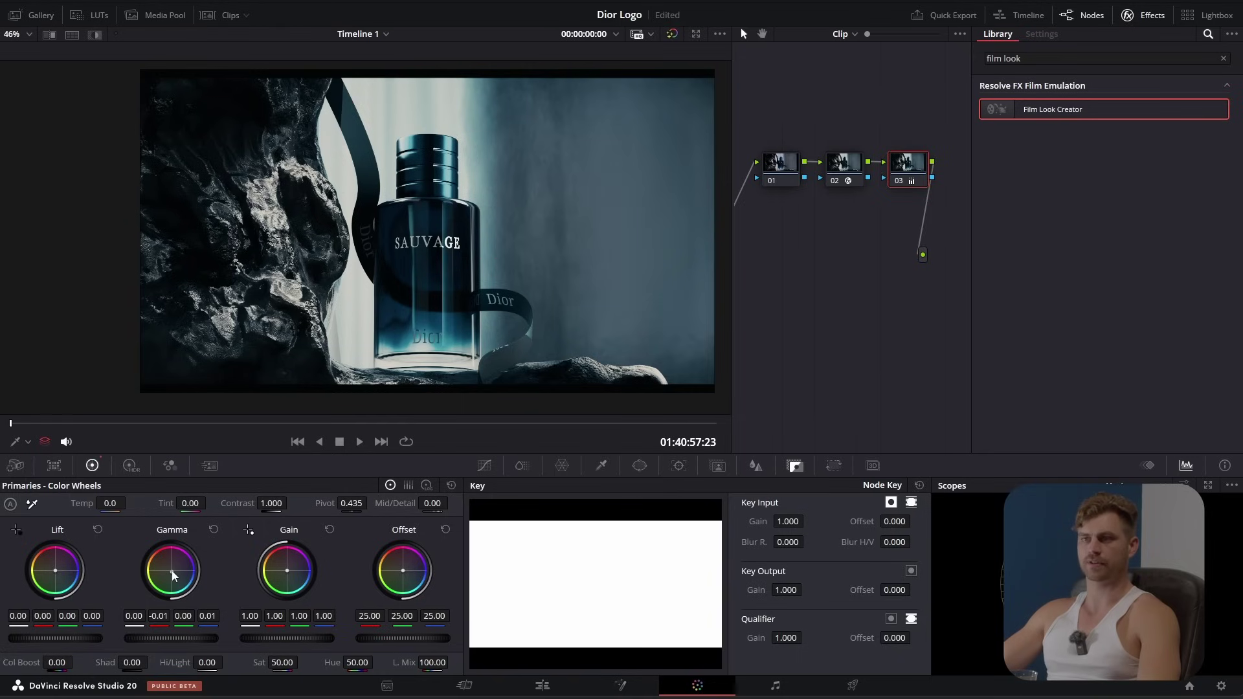
Step: Add a fourth node after node 03 and set its gamma to -0.02 and its gain to 1.05
{"action": "key", "text": "alt+o"}
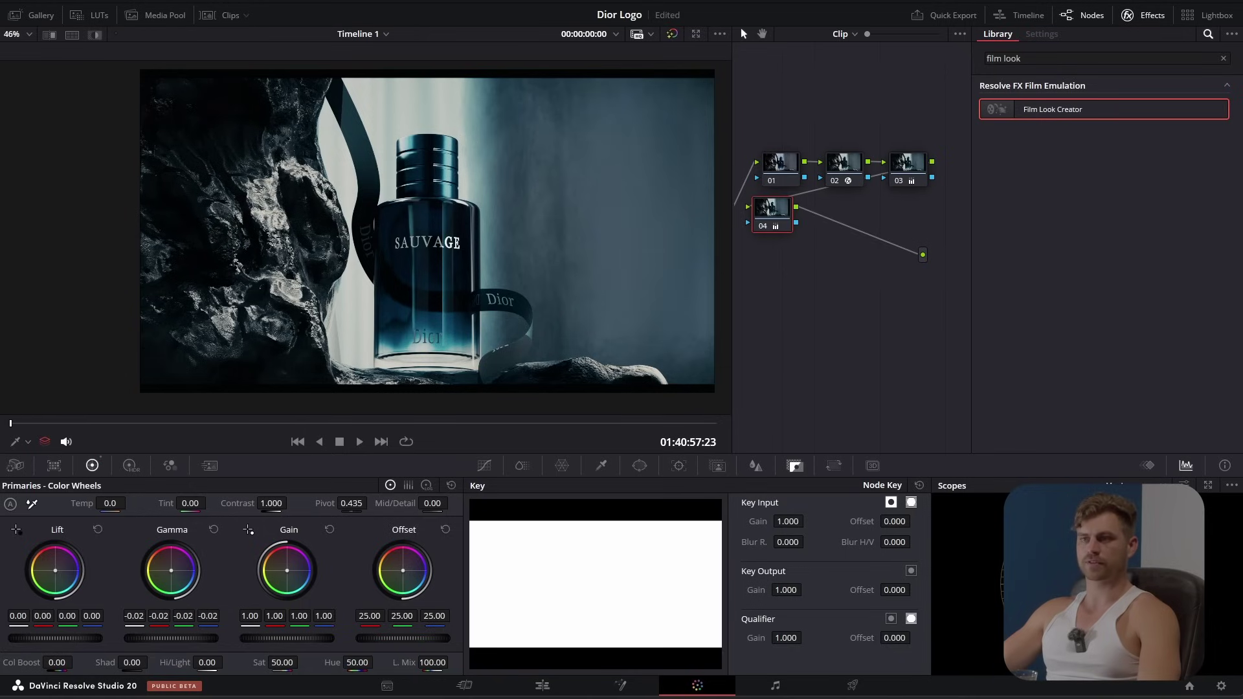
{"action": "left_click_drag", "start_coordinate": [169, 638], "coordinate": [164, 638]}
{"action": "scroll", "coordinate": [471, 258], "scroll_direction": "down", "scroll_amount": 2}
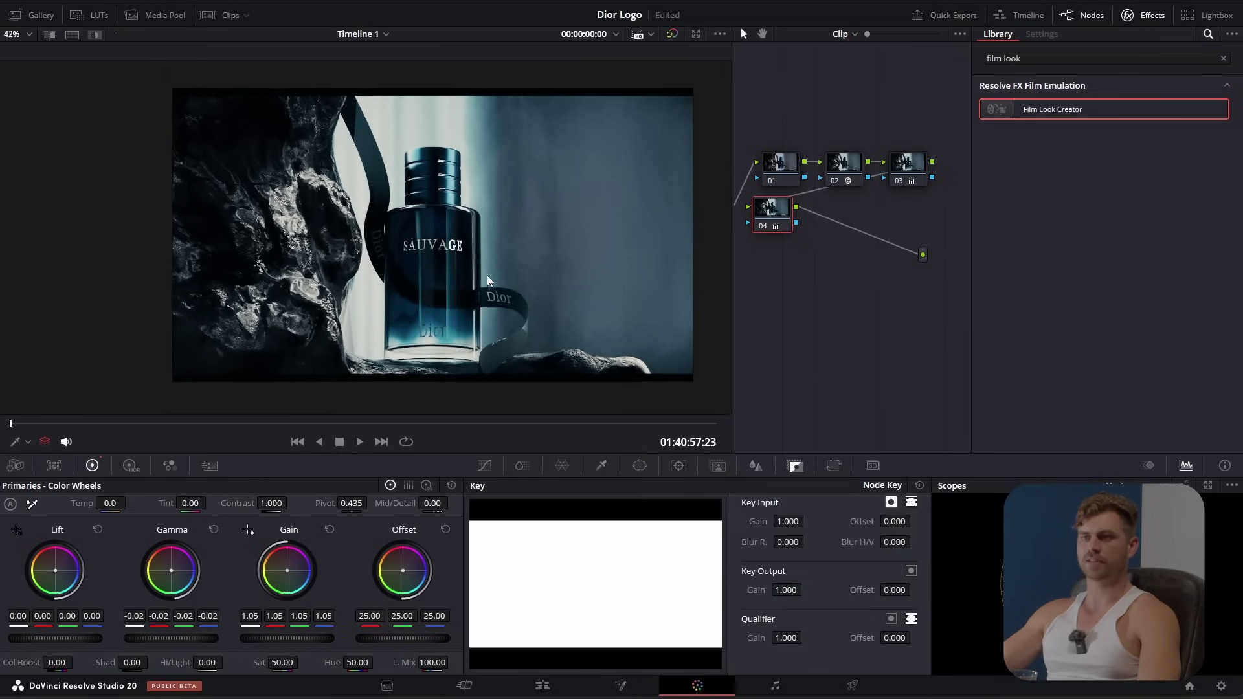
{"action": "scroll", "coordinate": [471, 258], "scroll_direction": "up", "scroll_amount": 2}
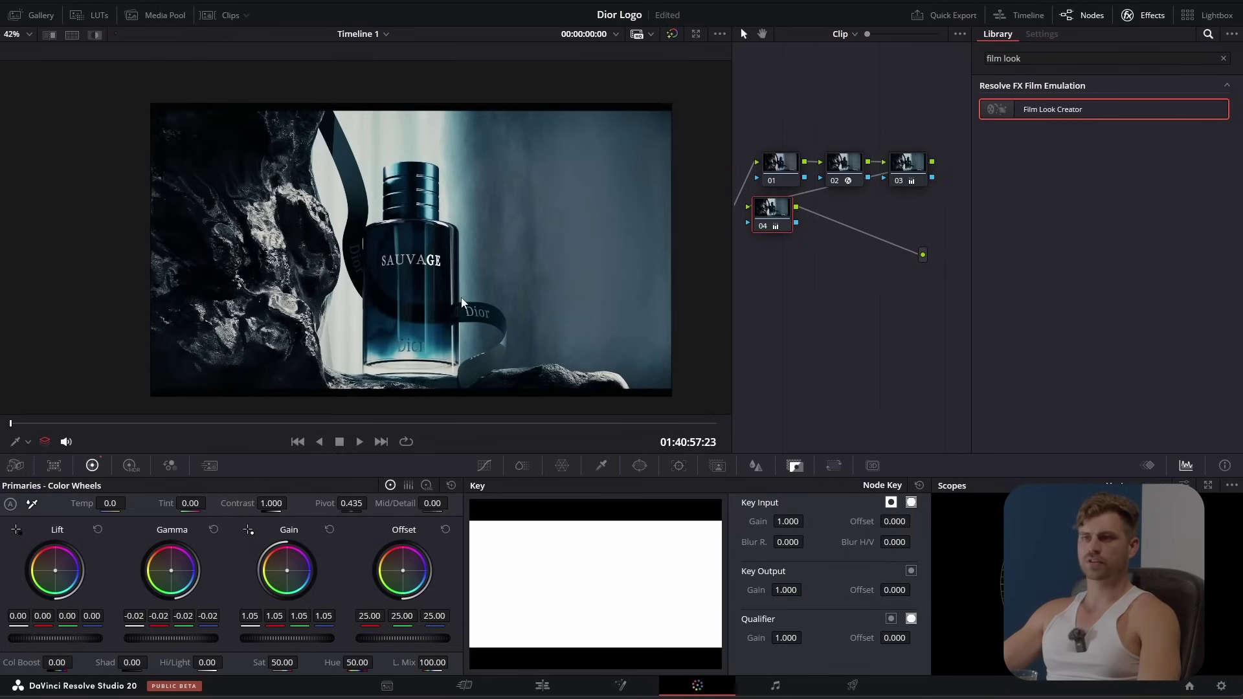
Step: On node 02, compare the film grain off and on, and reduce its amount to 0.248
{"action": "left_click", "coordinate": [847, 169]}
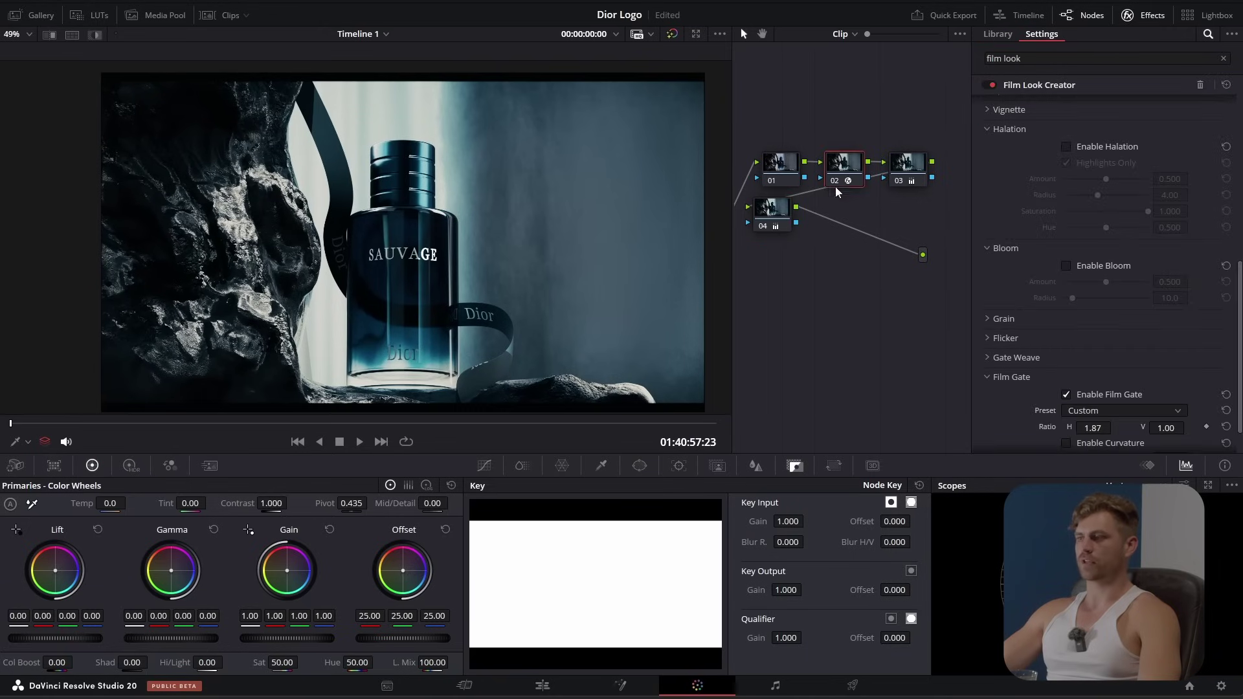
{"action": "left_click", "coordinate": [988, 319]}
{"action": "scroll", "coordinate": [622, 206], "scroll_direction": "up", "scroll_amount": 8}
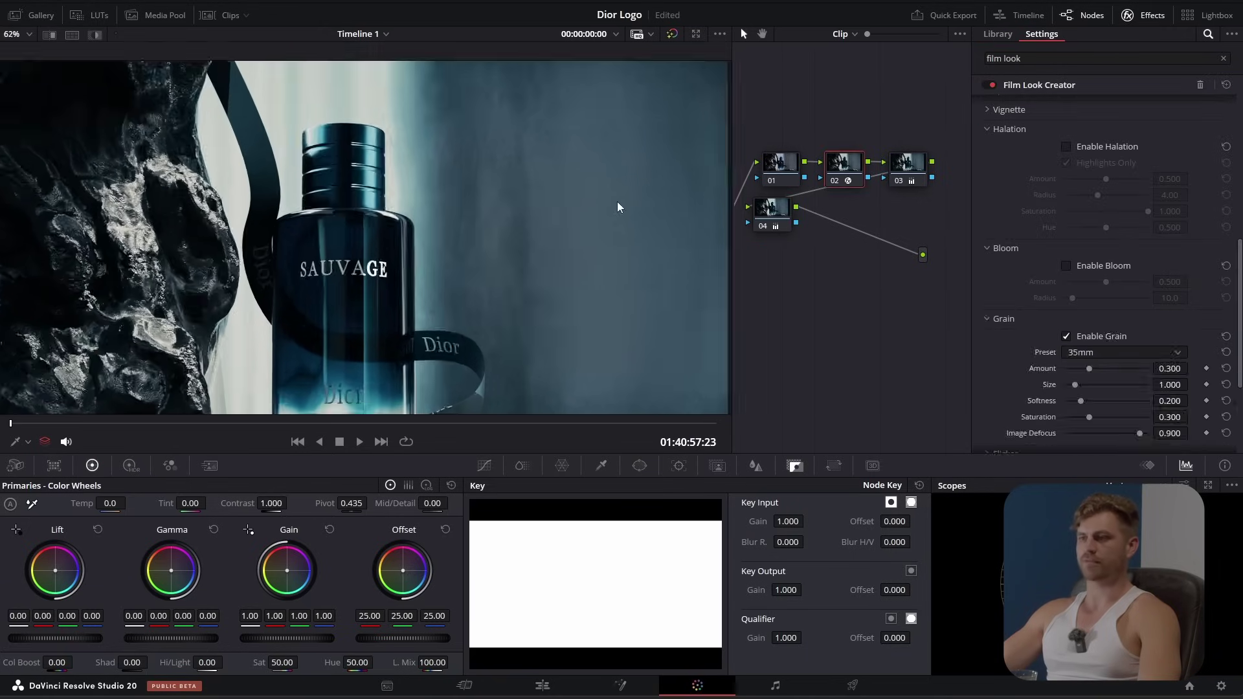
{"action": "left_click", "coordinate": [1066, 336]}
{"action": "left_click", "coordinate": [1067, 336]}
{"action": "scroll", "coordinate": [468, 264], "scroll_direction": "down", "scroll_amount": 6}
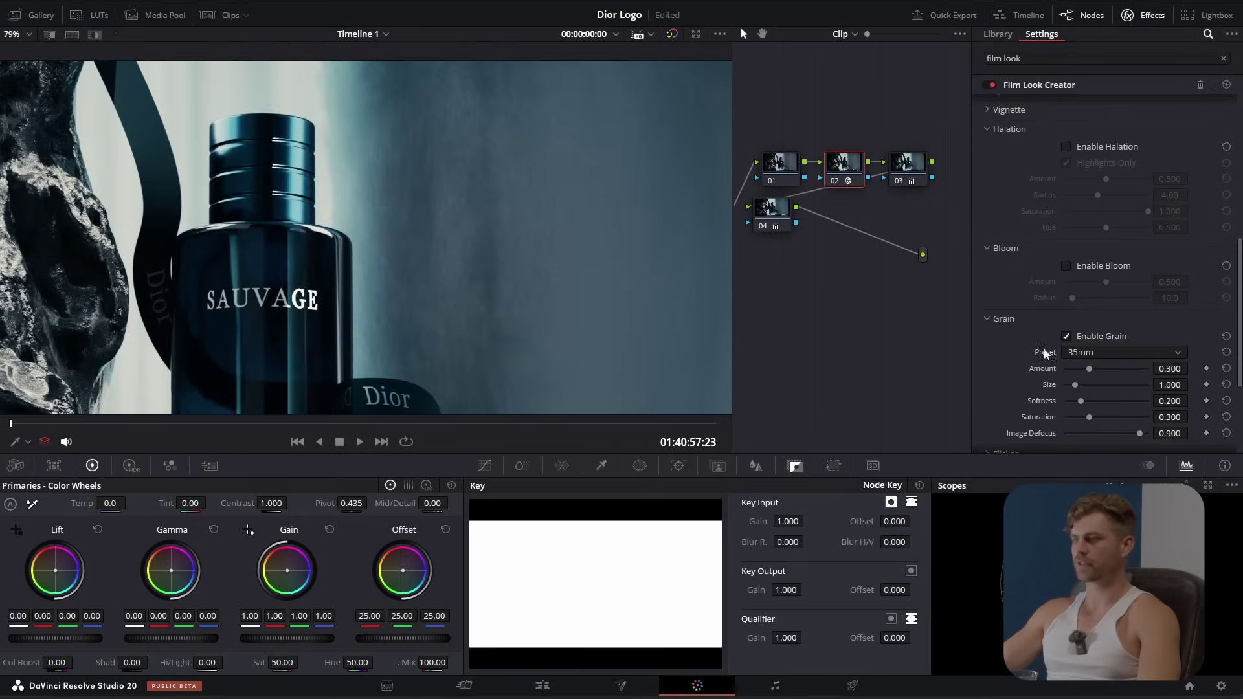
{"action": "left_click_drag", "start_coordinate": [1090, 369], "coordinate": [1086, 370]}
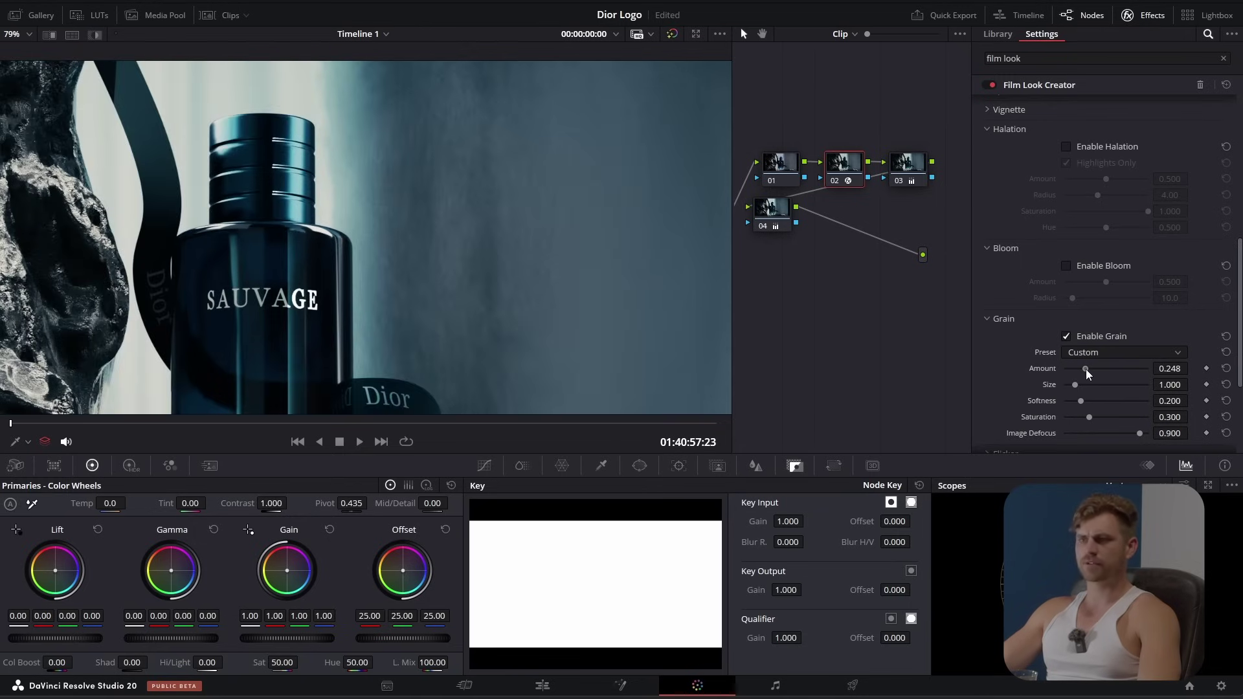
{"action": "scroll", "coordinate": [664, 259], "scroll_direction": "down", "scroll_amount": 4}
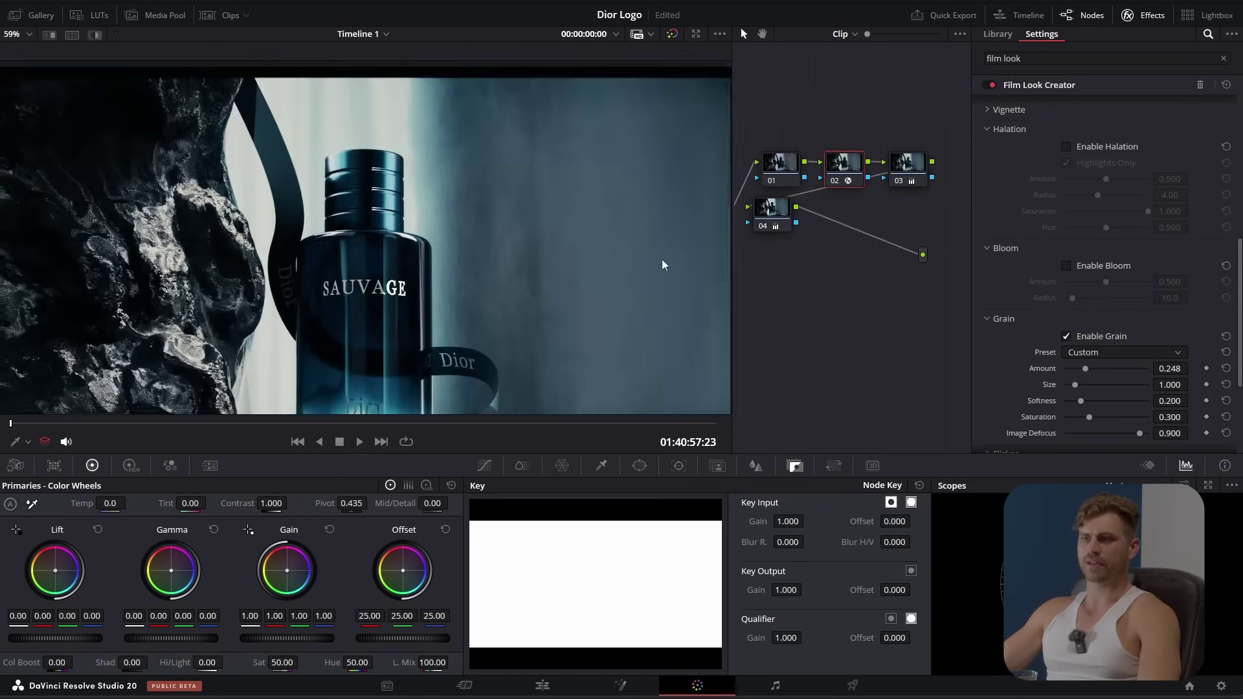
{"action": "middle_click_drag", "start_coordinate": [466, 290], "coordinate": [463, 299]}
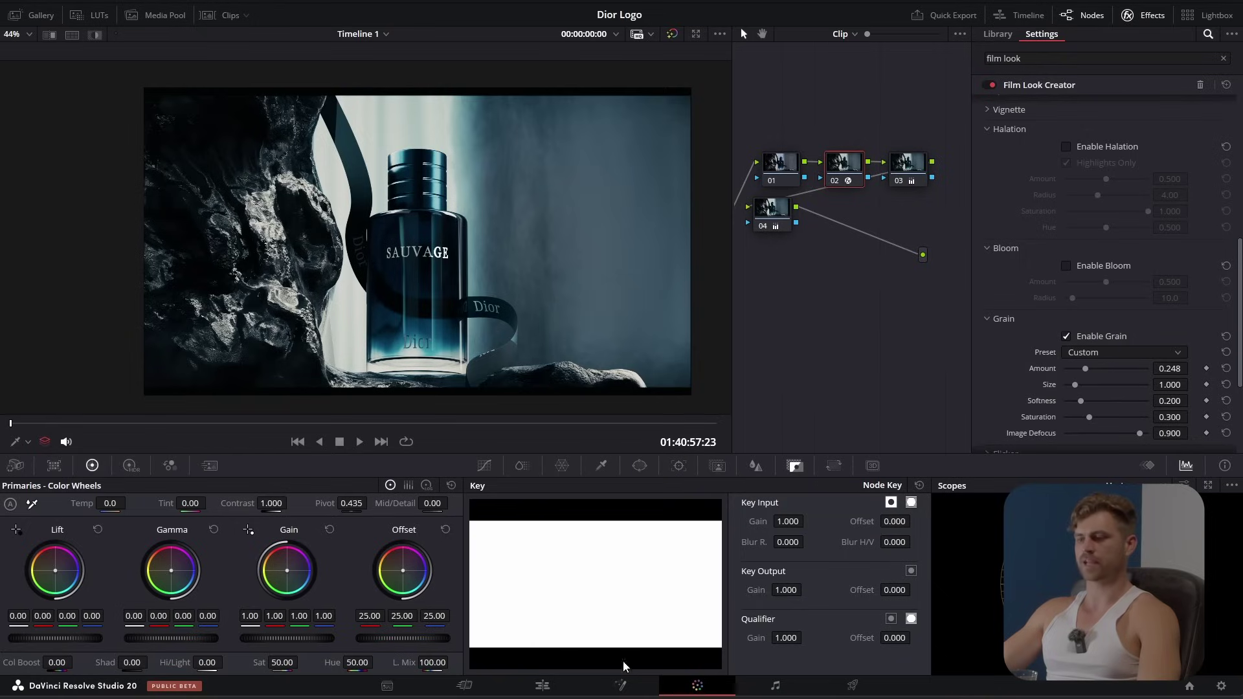
Step: Switch to the Fusion page and enlarge the MediaOut1 viewer over the empty one, with the Inspector hidden
{"action": "left_click", "coordinate": [620, 686]}
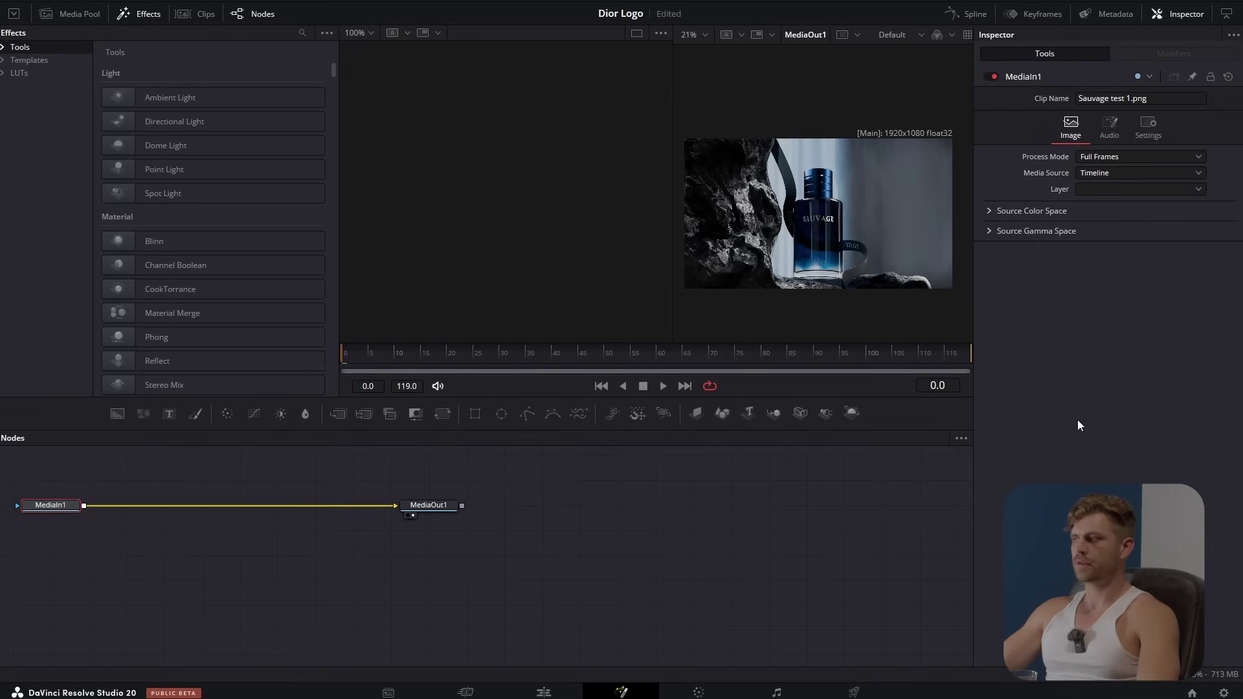
{"action": "scroll", "coordinate": [837, 230], "scroll_direction": "up", "scroll_amount": 4}
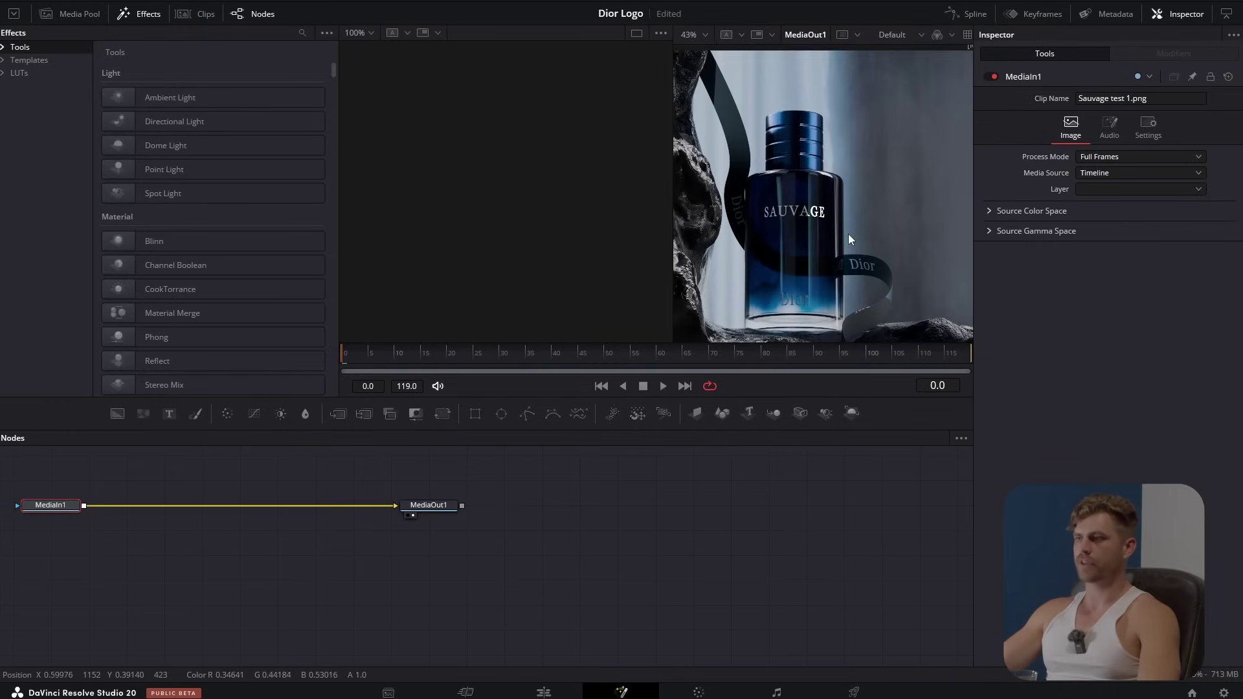
{"action": "left_click", "coordinate": [1175, 14]}
{"action": "scroll", "coordinate": [1055, 162], "scroll_direction": "down", "scroll_amount": 2}
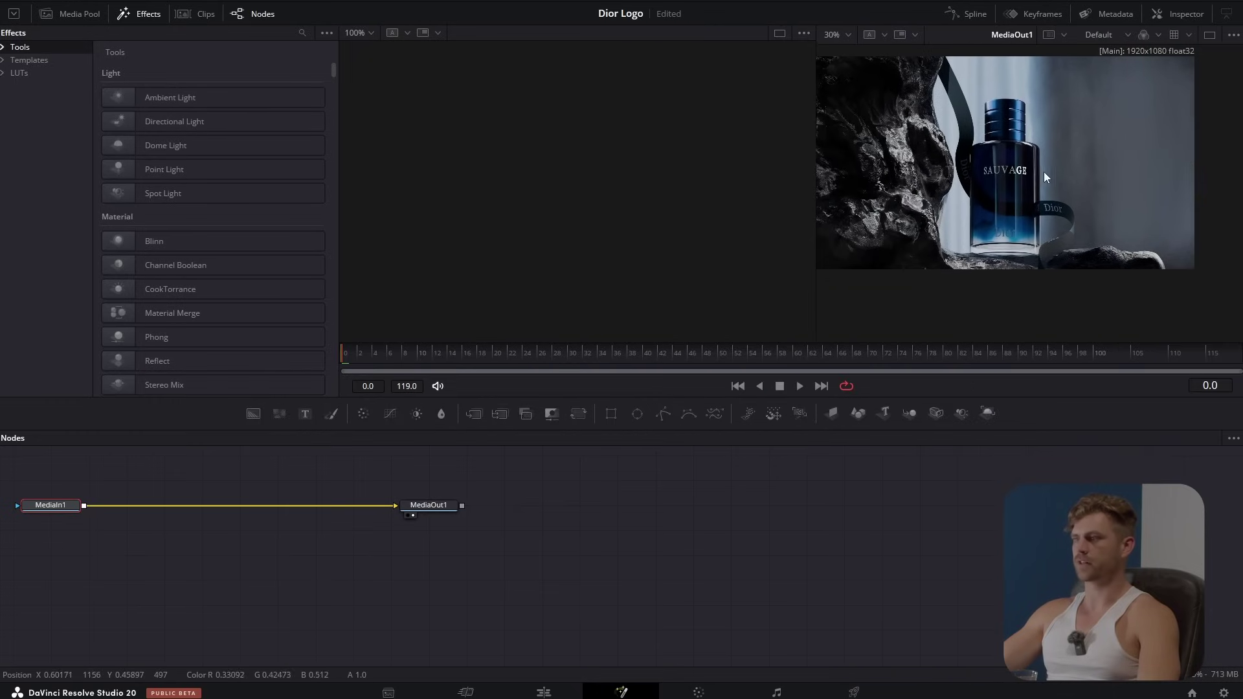
{"action": "left_click_drag", "start_coordinate": [813, 148], "coordinate": [347, 153]}
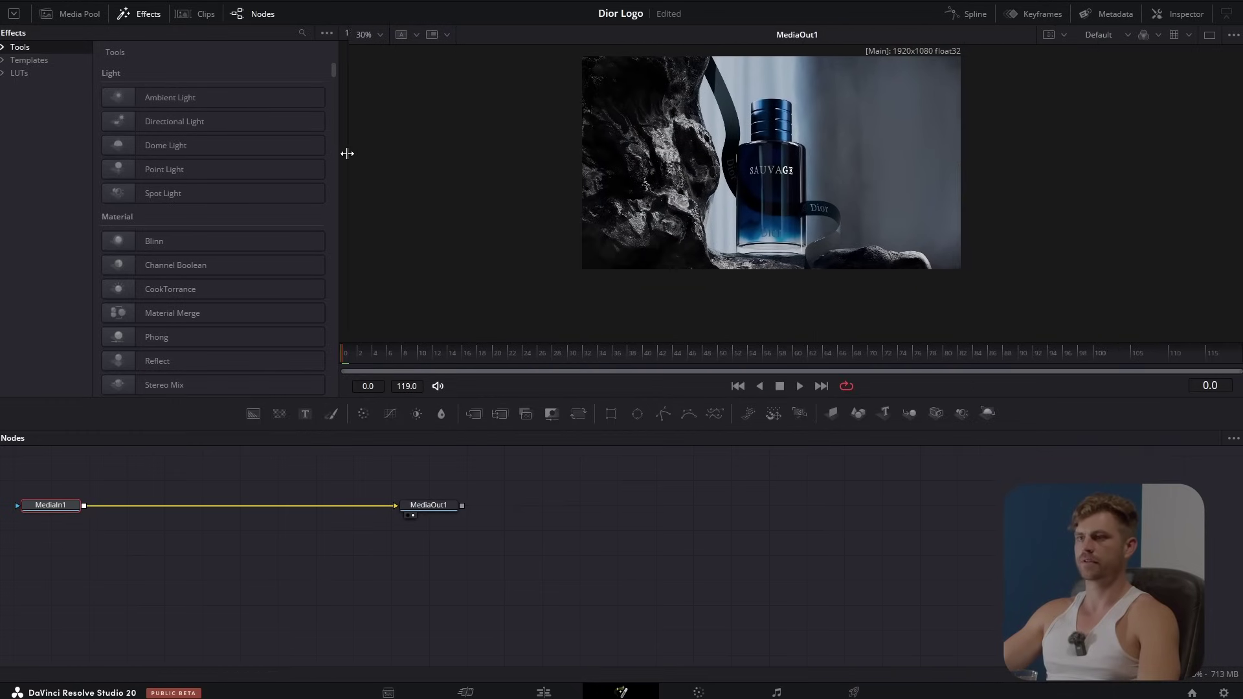
{"action": "scroll", "coordinate": [766, 142], "scroll_direction": "up", "scroll_amount": 2}
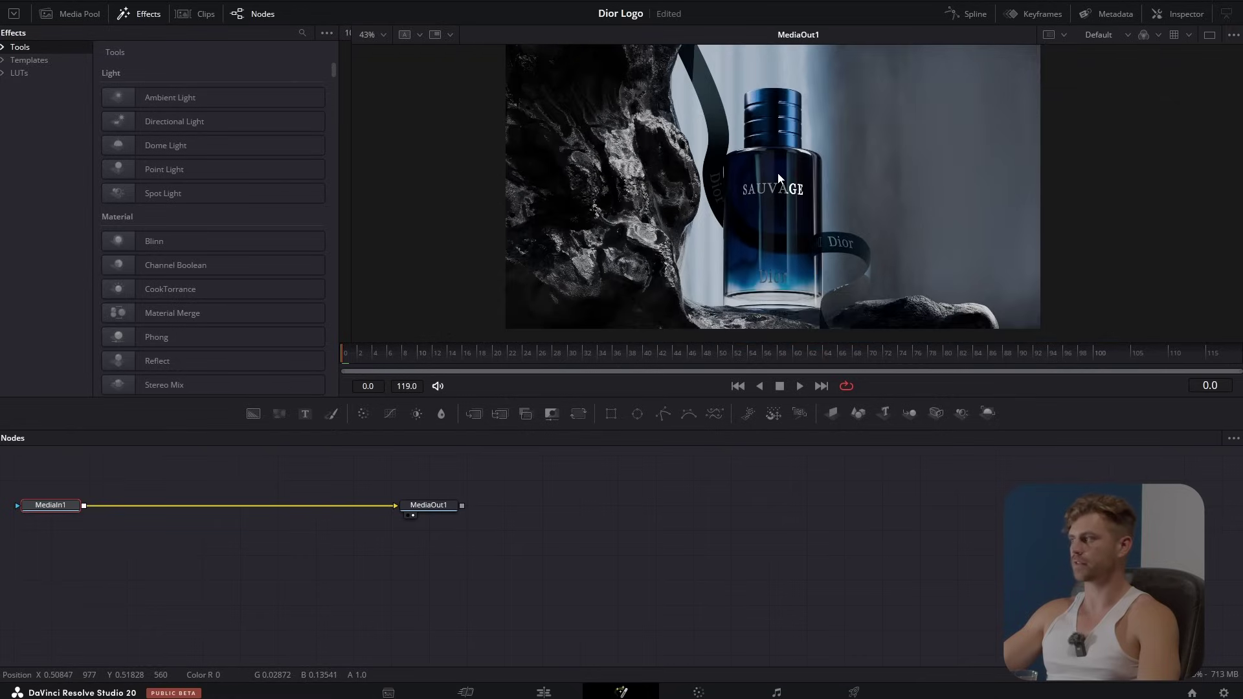
Step: Insert a Lens Distortion node after MediaIn1 and set its distortion to -0.027
{"action": "middle_click_drag", "start_coordinate": [56, 508], "coordinate": [444, 522]}
{"action": "key", "text": "shift+space"}
{"action": "type", "text": "lens"}
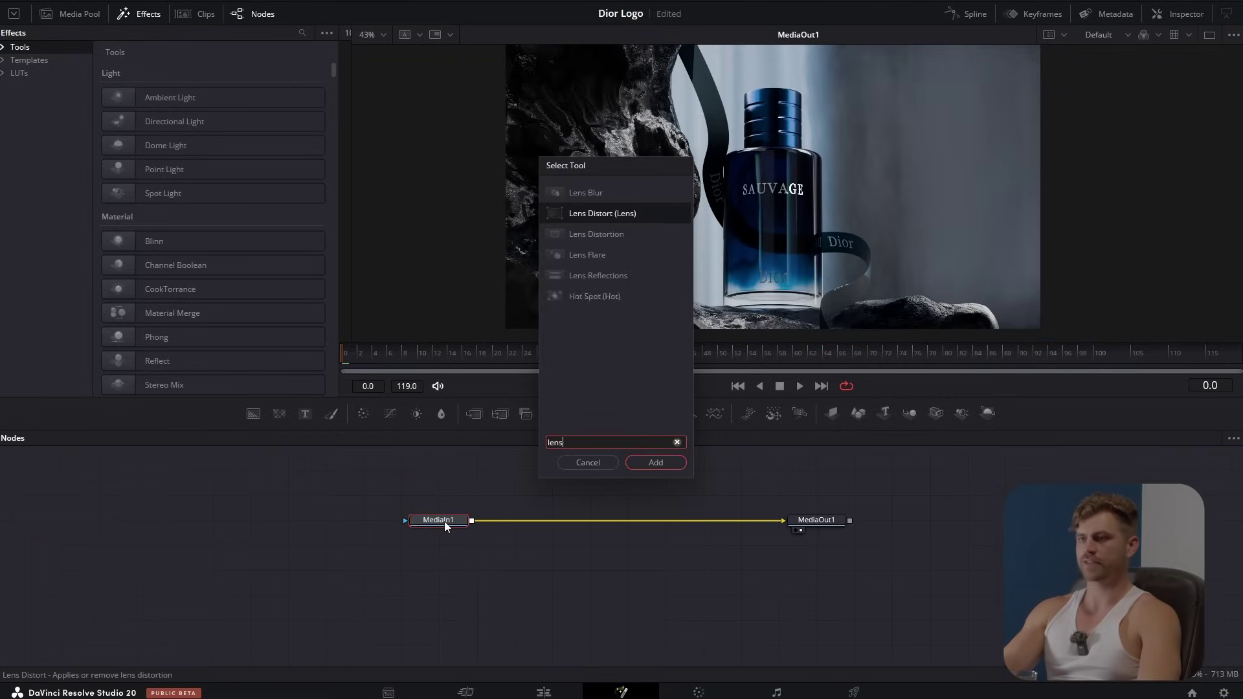
{"action": "type", "text": " dist"}
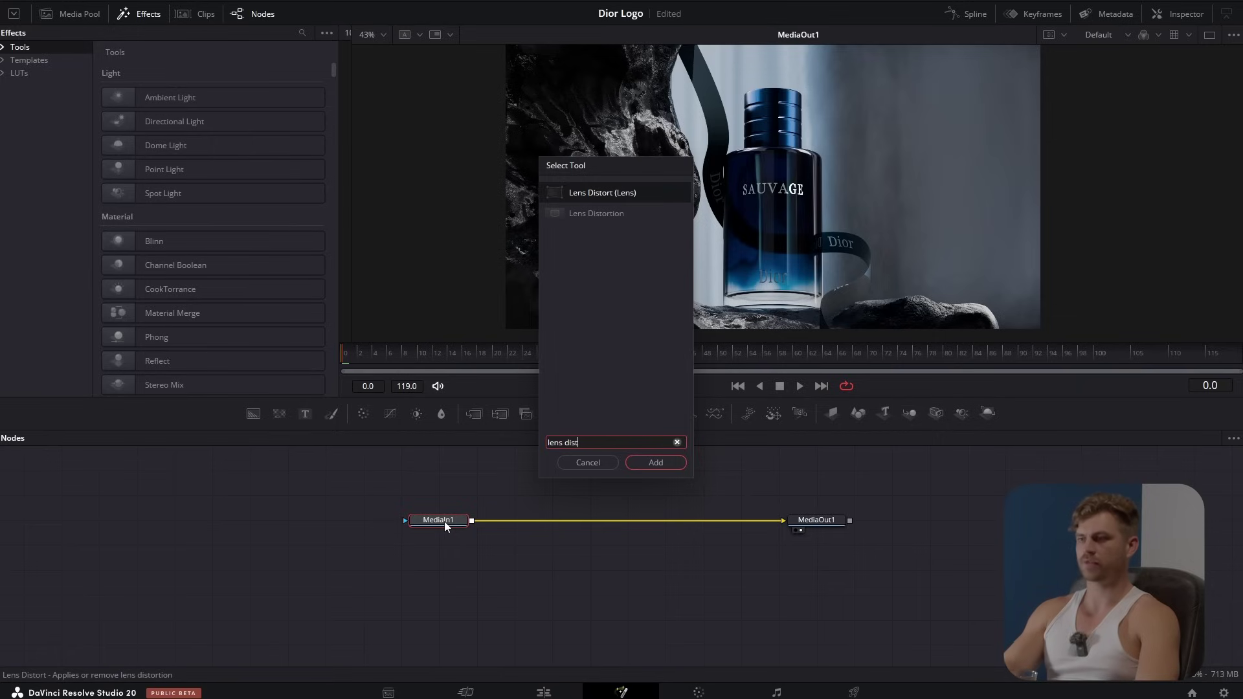
{"action": "type", "text": "ortion"}
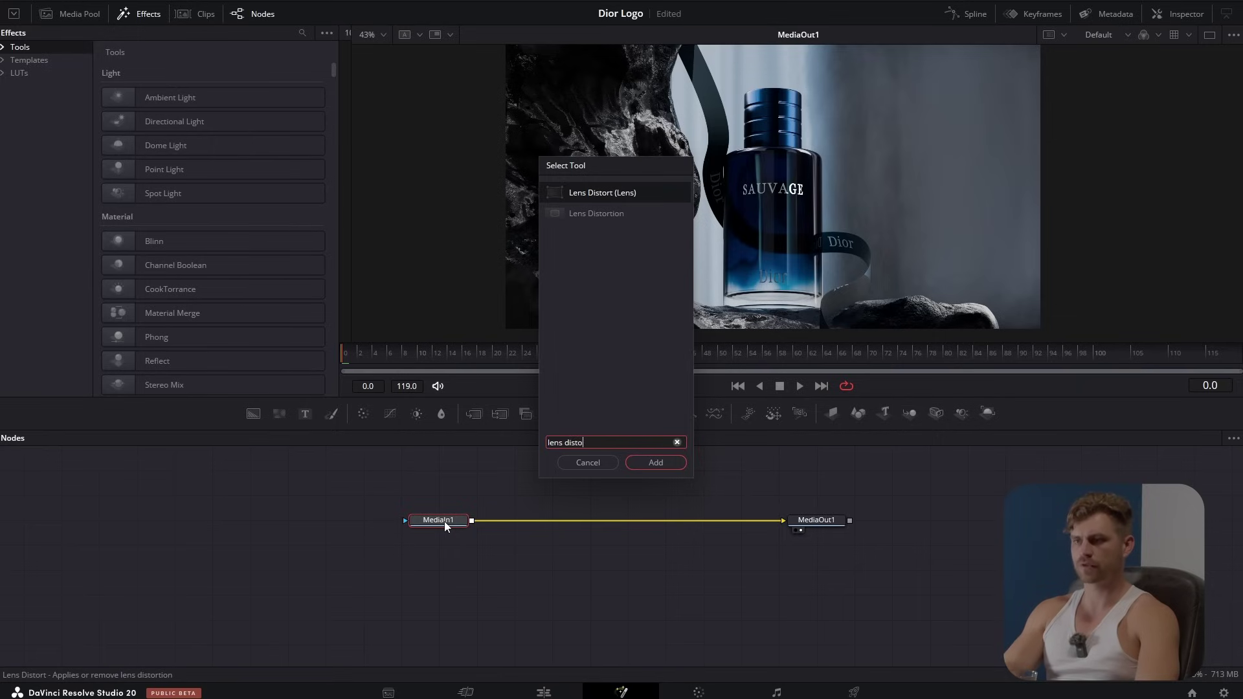
{"action": "key", "text": "Return"}
{"action": "left_click", "coordinate": [1178, 14]}
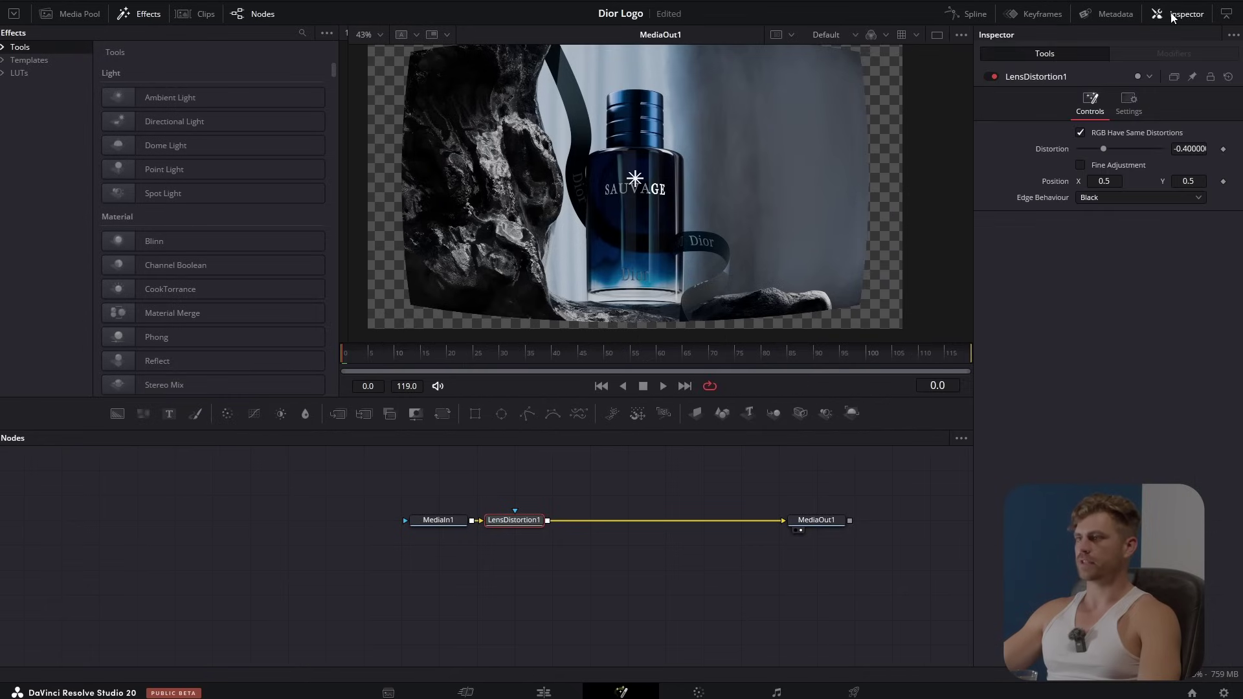
{"action": "left_click_drag", "start_coordinate": [1103, 149], "coordinate": [1119, 149]}
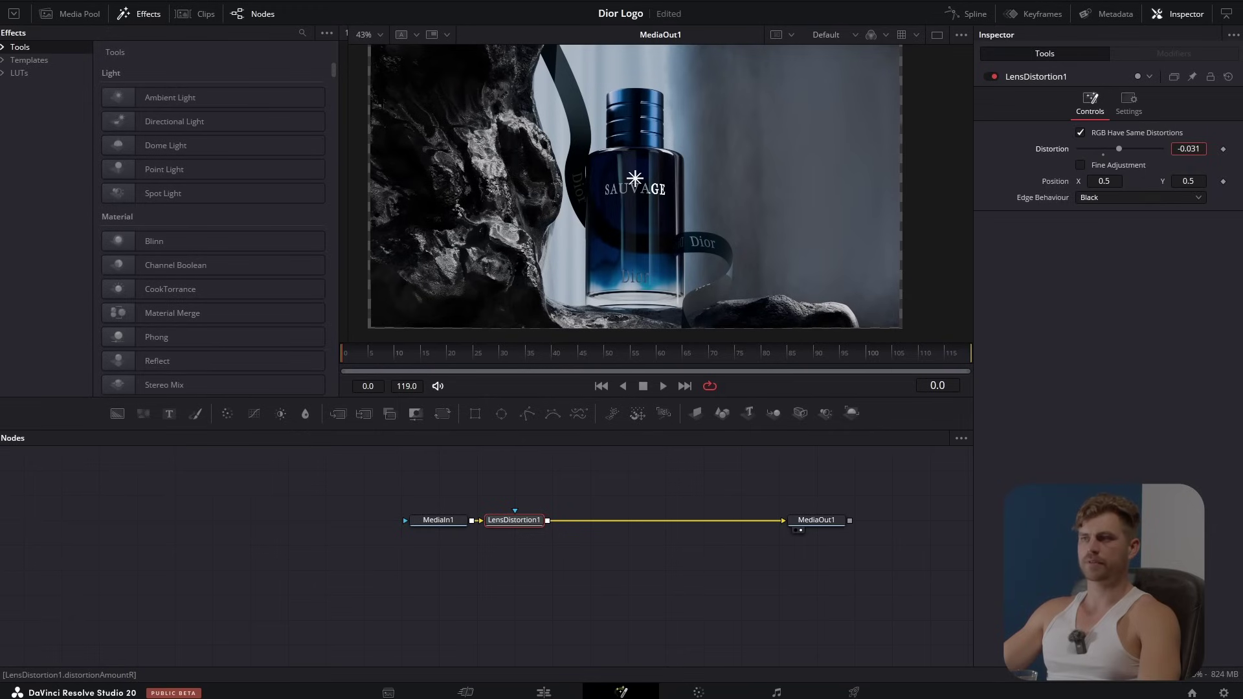
Step: Compare the bottle image with the Lens Distortion node disabled and enabled
{"action": "left_click", "coordinate": [995, 79]}
{"action": "left_click", "coordinate": [995, 80]}
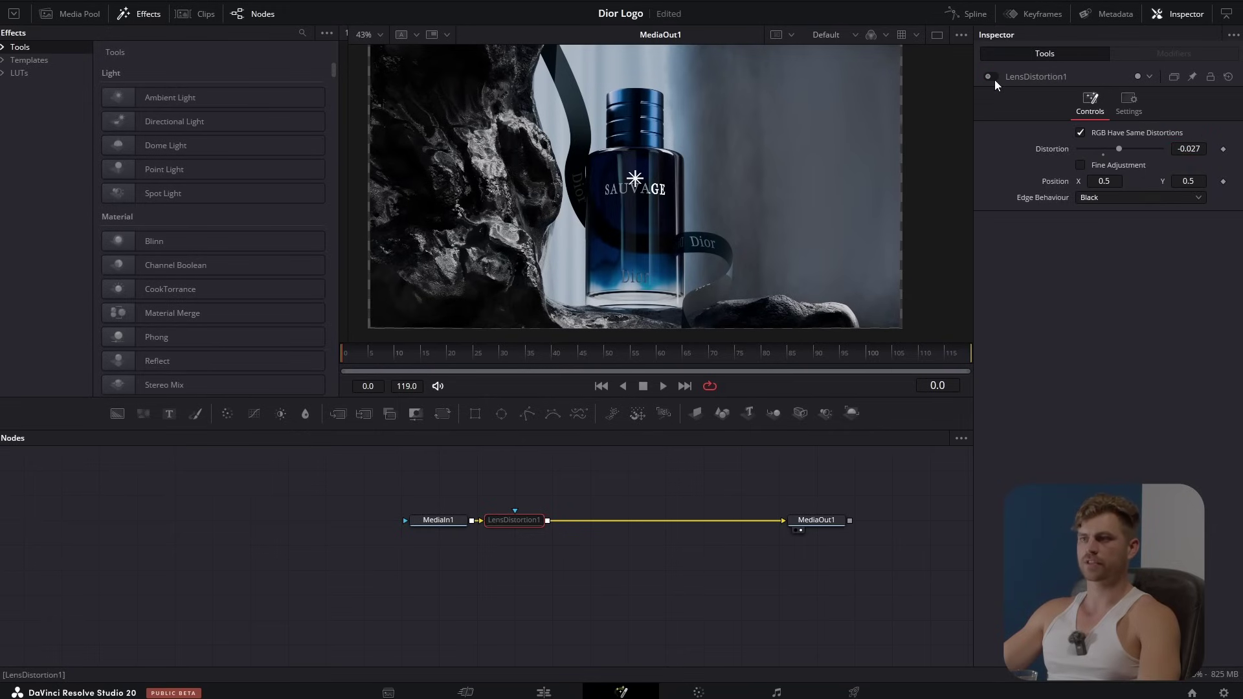
{"action": "left_click", "coordinate": [995, 80]}
{"action": "left_click", "coordinate": [994, 79]}
Step: Add a Transform node after the Lens Distortion and set its size to 1.013 to crop the distorted edges
{"action": "scroll", "coordinate": [537, 202], "scroll_direction": "down", "scroll_amount": 3, "text": "ctrl"}
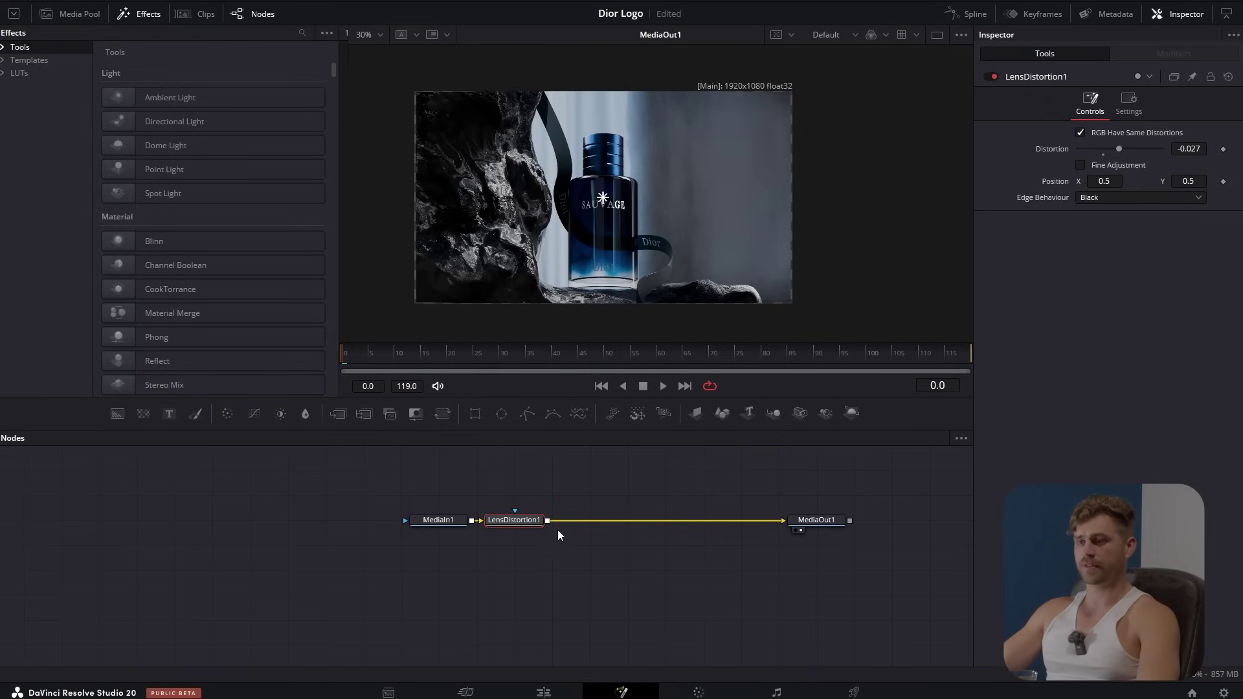
{"action": "left_click", "coordinate": [443, 413]}
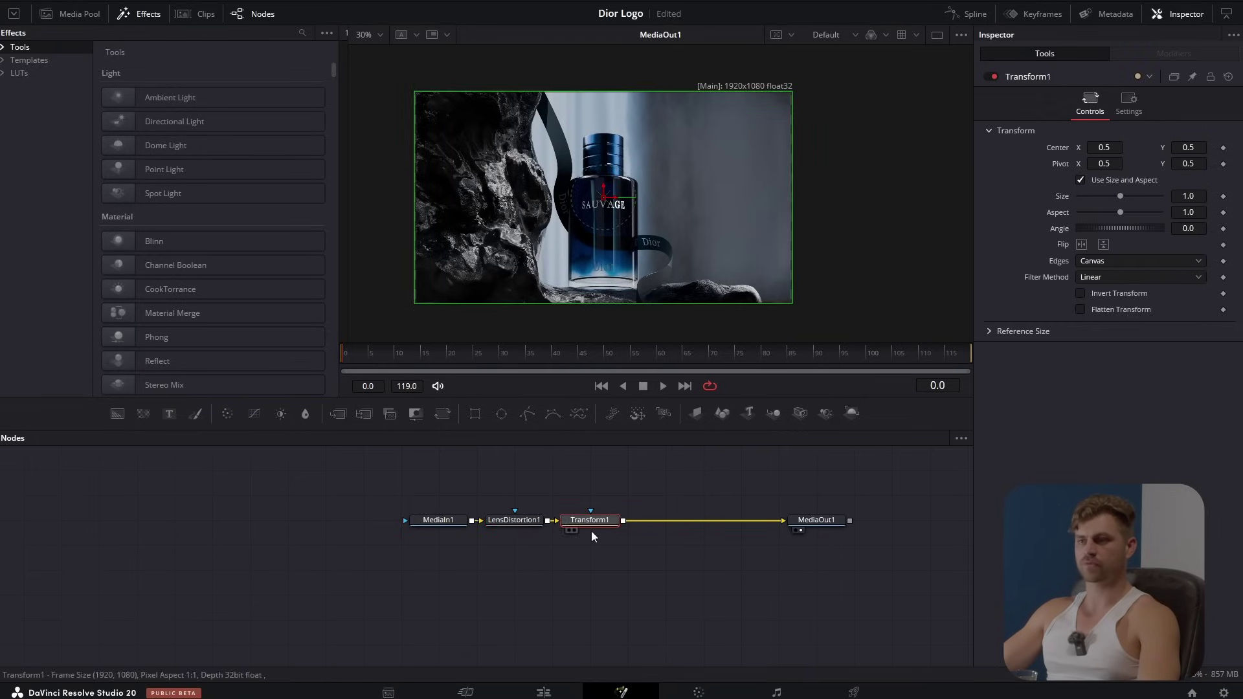
{"action": "left_click_drag", "start_coordinate": [1188, 196], "coordinate": [1190, 195]}
{"action": "scroll", "coordinate": [817, 51], "scroll_direction": "up", "scroll_amount": 2, "text": "ctrl"}
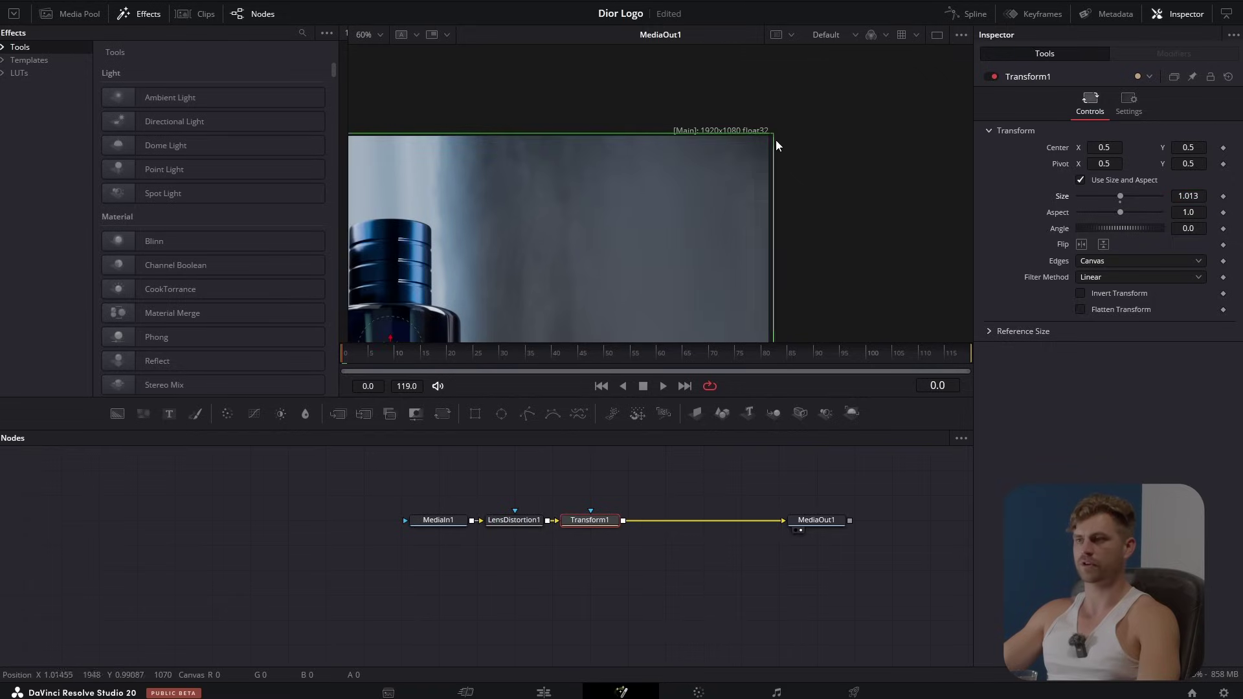
{"action": "middle_click_drag", "start_coordinate": [776, 140], "coordinate": [838, 101]}
{"action": "left_click", "coordinate": [990, 77]}
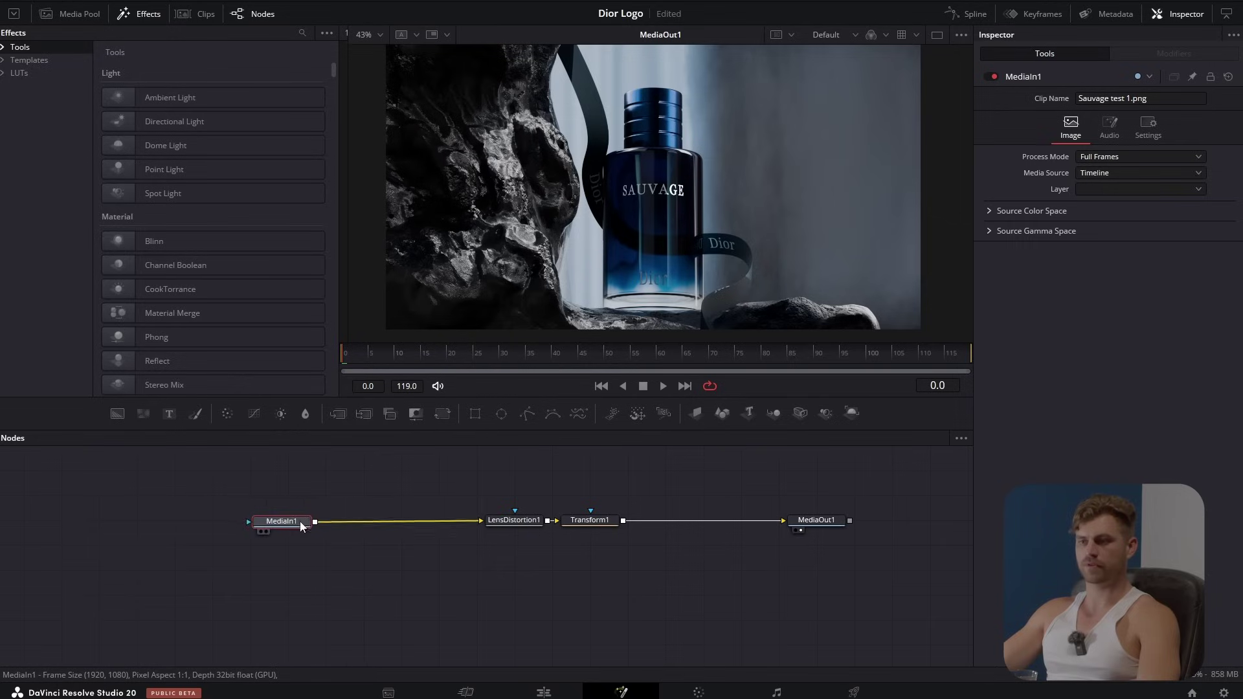
Step: Insert a Prism Blur node after MediaIn1, with aberration strength 1.0 and blur strength 0.0
{"action": "left_click_drag", "start_coordinate": [288, 523], "coordinate": [208, 520]}
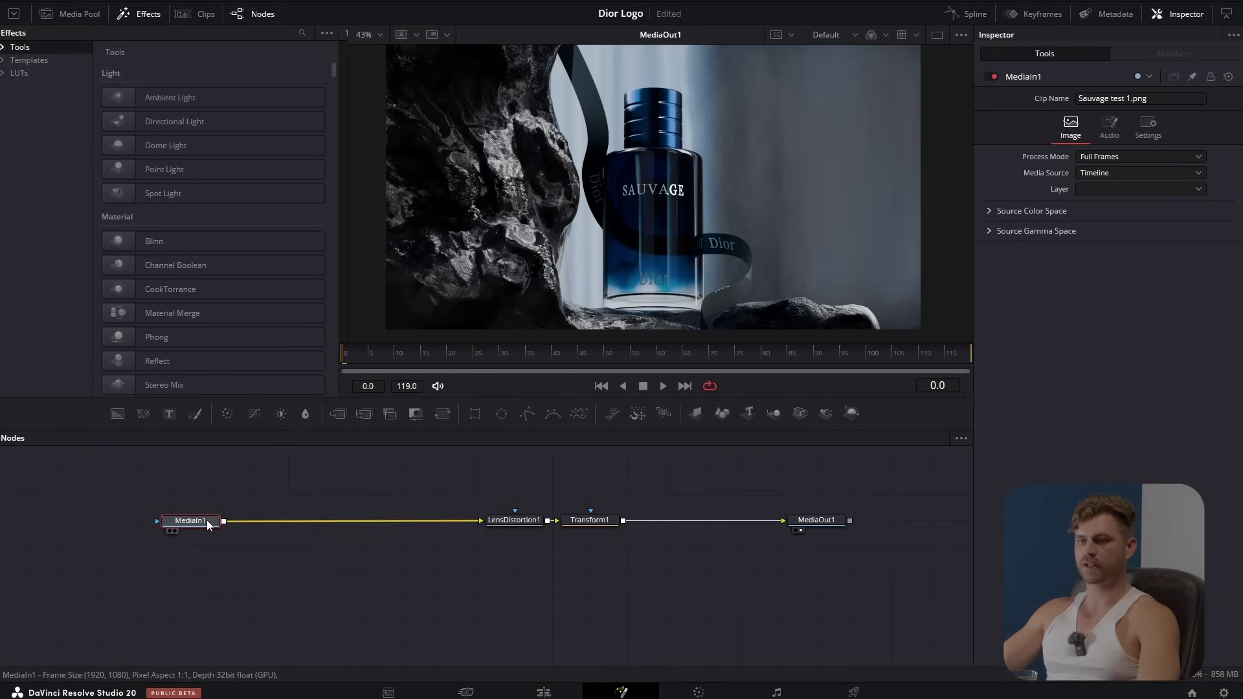
{"action": "middle_click_drag", "start_coordinate": [263, 477], "coordinate": [346, 532]}
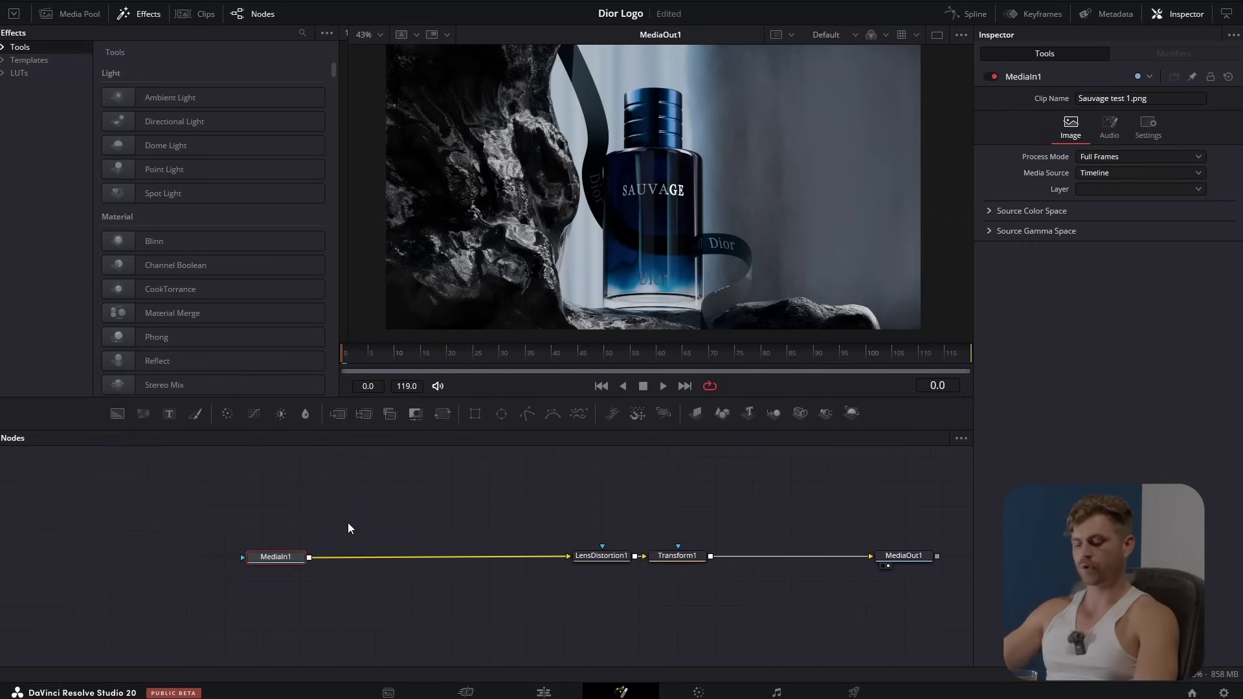
{"action": "key", "text": "shift+space"}
{"action": "type", "text": "prism"}
{"action": "key", "text": "Return"}
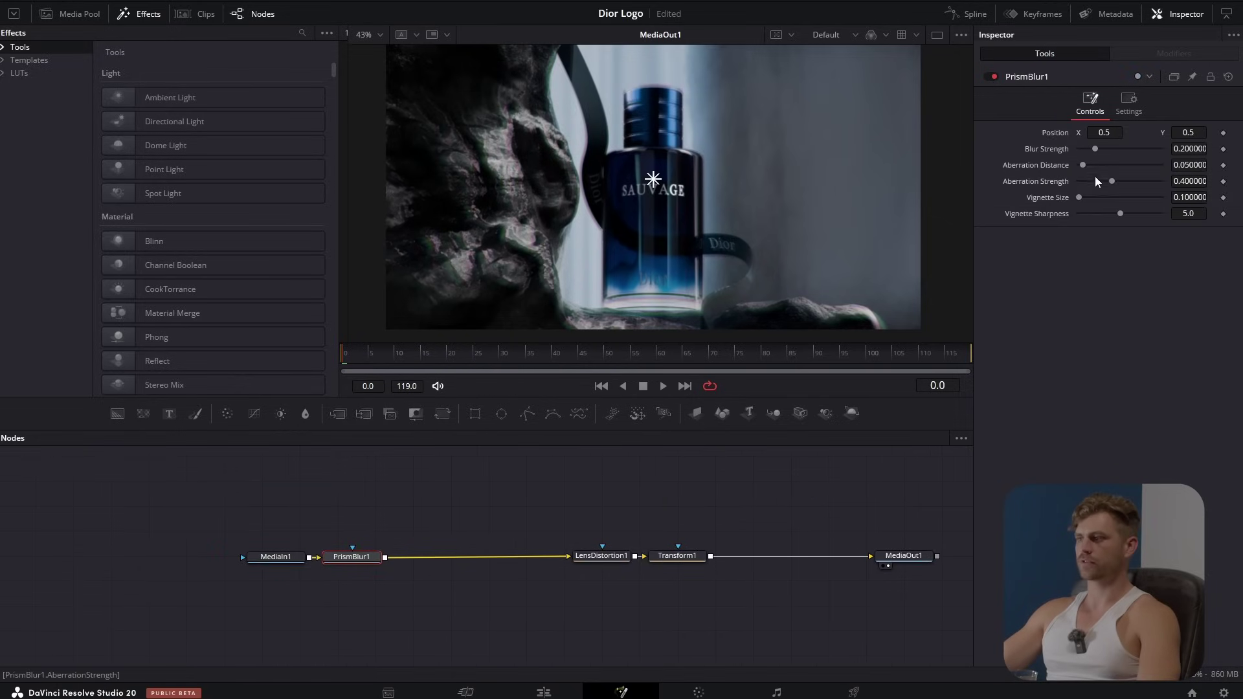
{"action": "left_click_drag", "start_coordinate": [1113, 182], "coordinate": [1207, 191]}
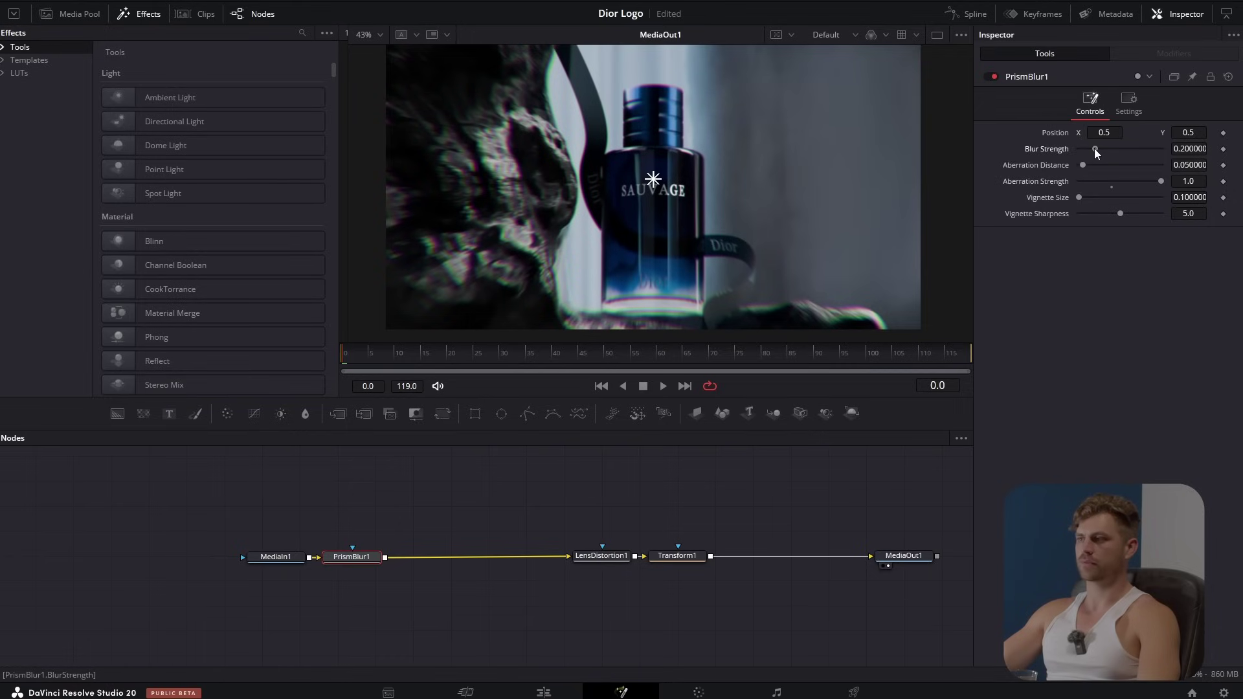
{"action": "left_click_drag", "start_coordinate": [1094, 149], "coordinate": [1082, 149]}
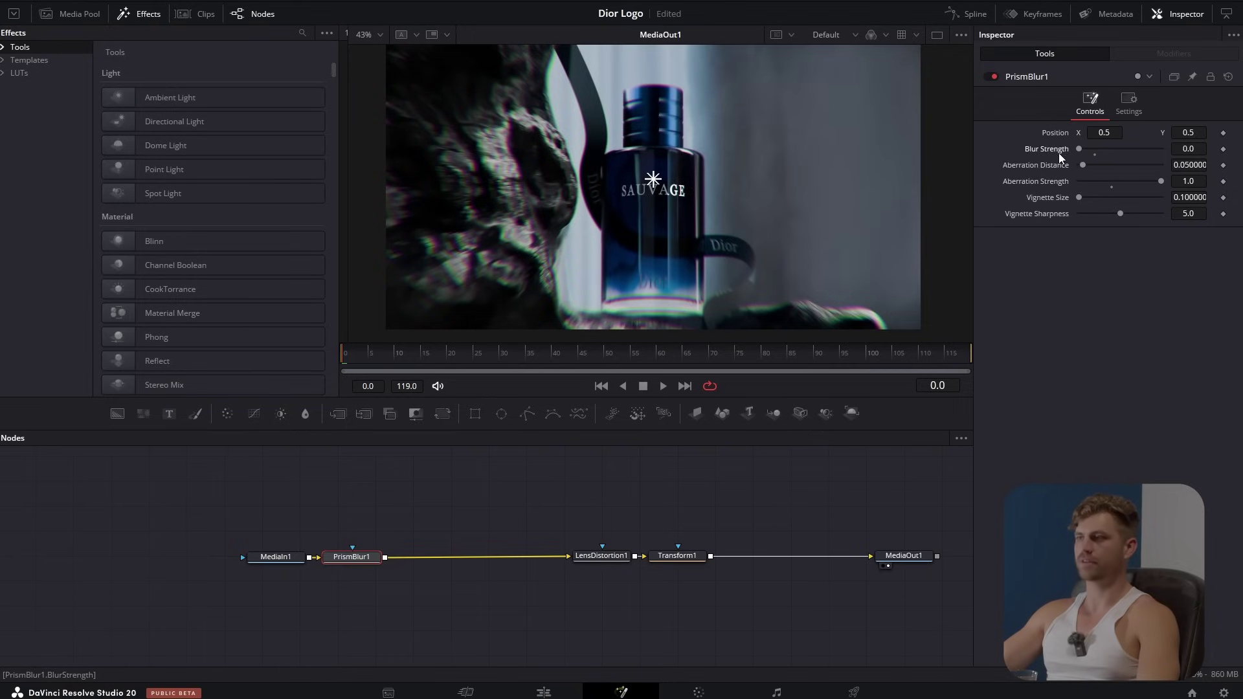
Step: Set the Prism Blur node's aberration distance to 0.009
{"action": "left_click", "coordinate": [1189, 165]}
{"action": "type", "text": "0.08"}
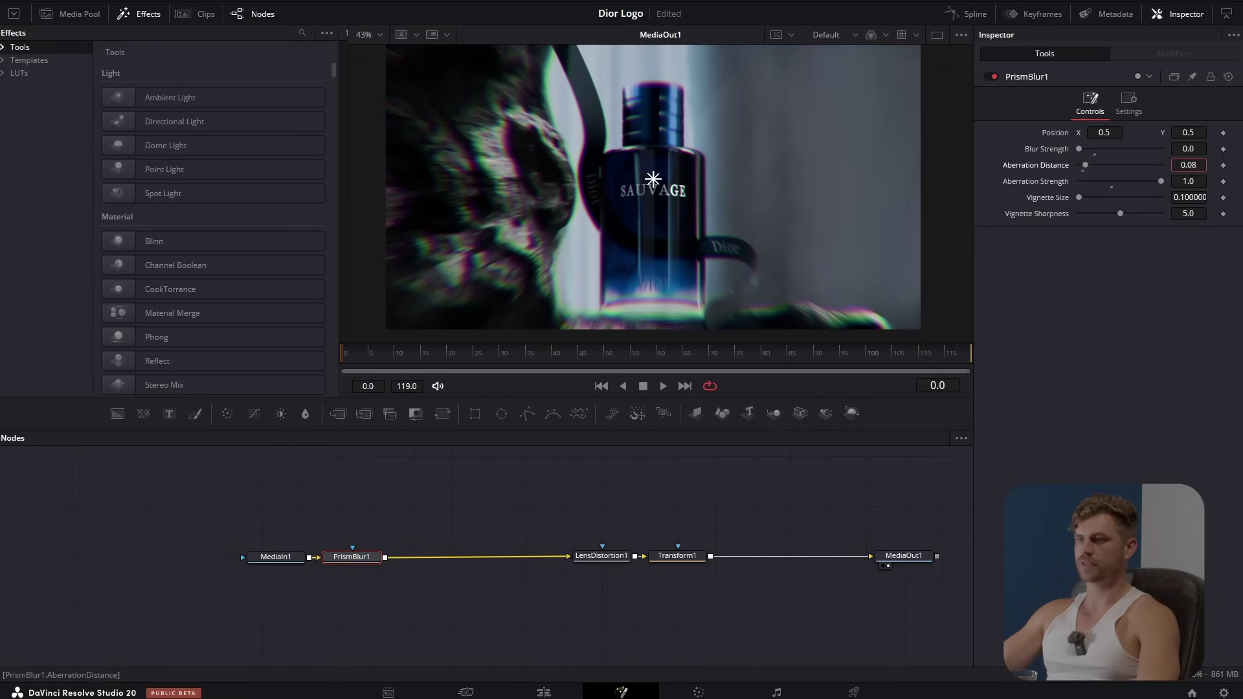
{"action": "key", "text": "Return"}
{"action": "type", "text": "0.005"}
{"action": "key", "text": "Return"}
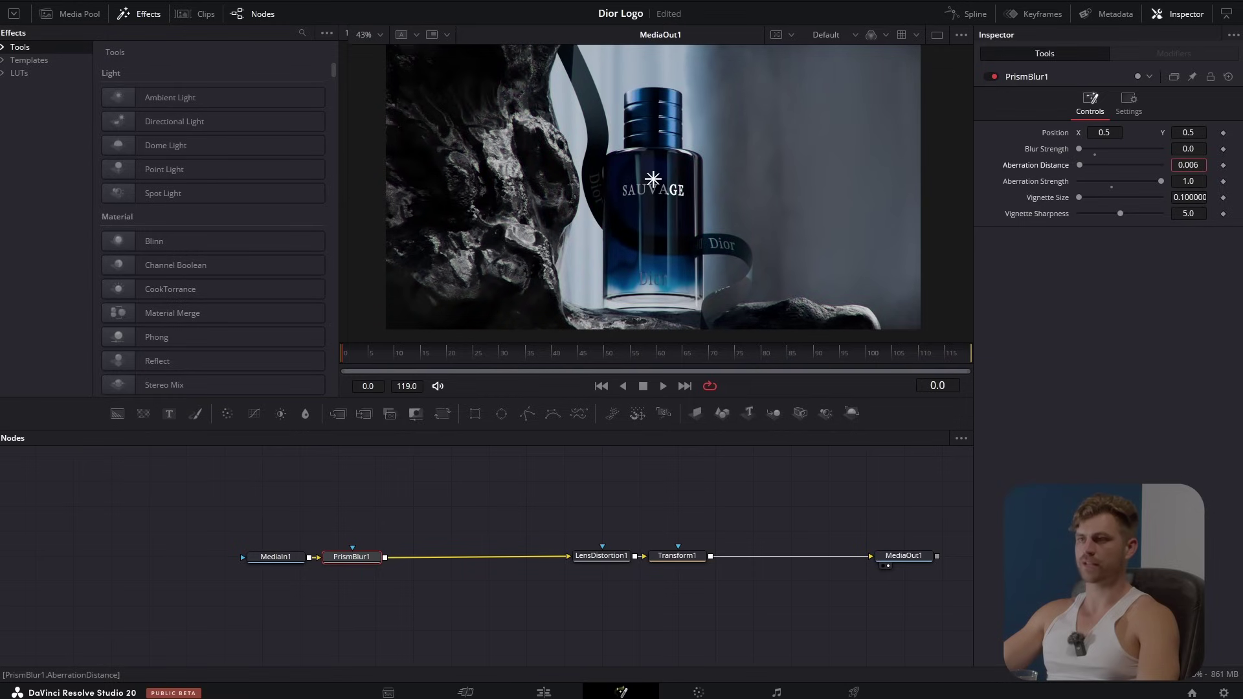
Step: Examine the color fringing along the rock and ribbon edges with the Prism Blur node disabled and enabled
{"action": "scroll", "coordinate": [663, 117], "scroll_direction": "up", "scroll_amount": 10}
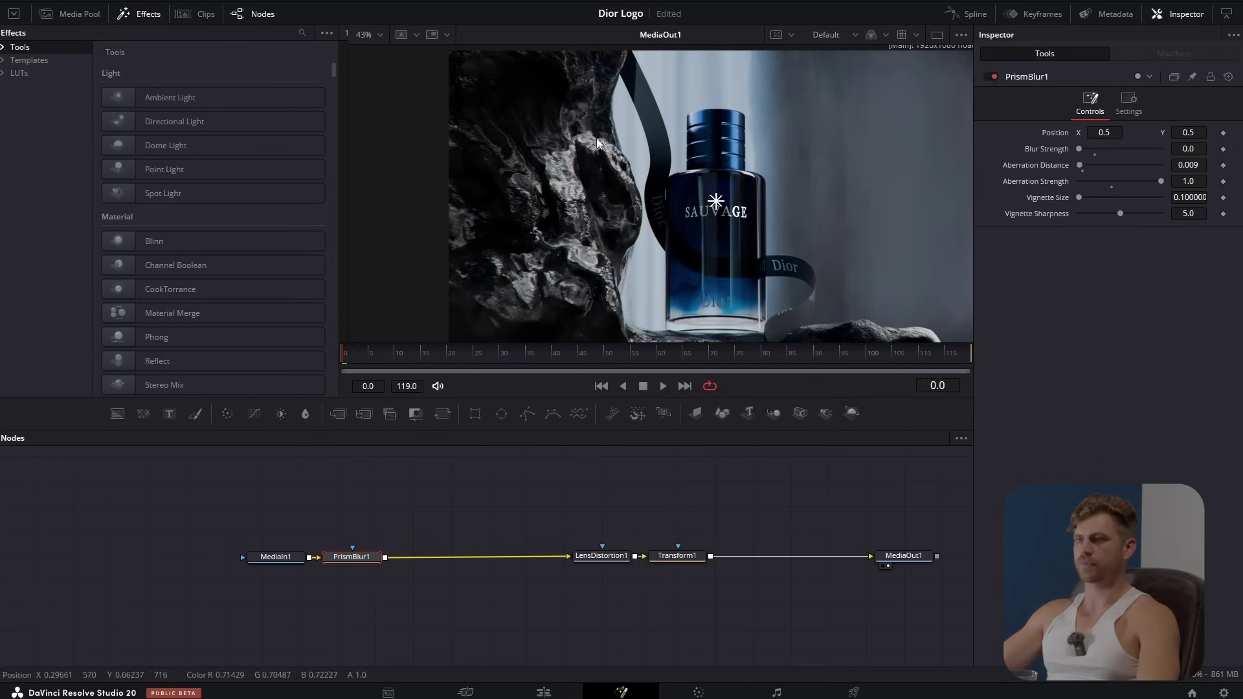
{"action": "scroll", "coordinate": [702, 153], "scroll_direction": "up", "scroll_amount": 10, "text": "ctrl"}
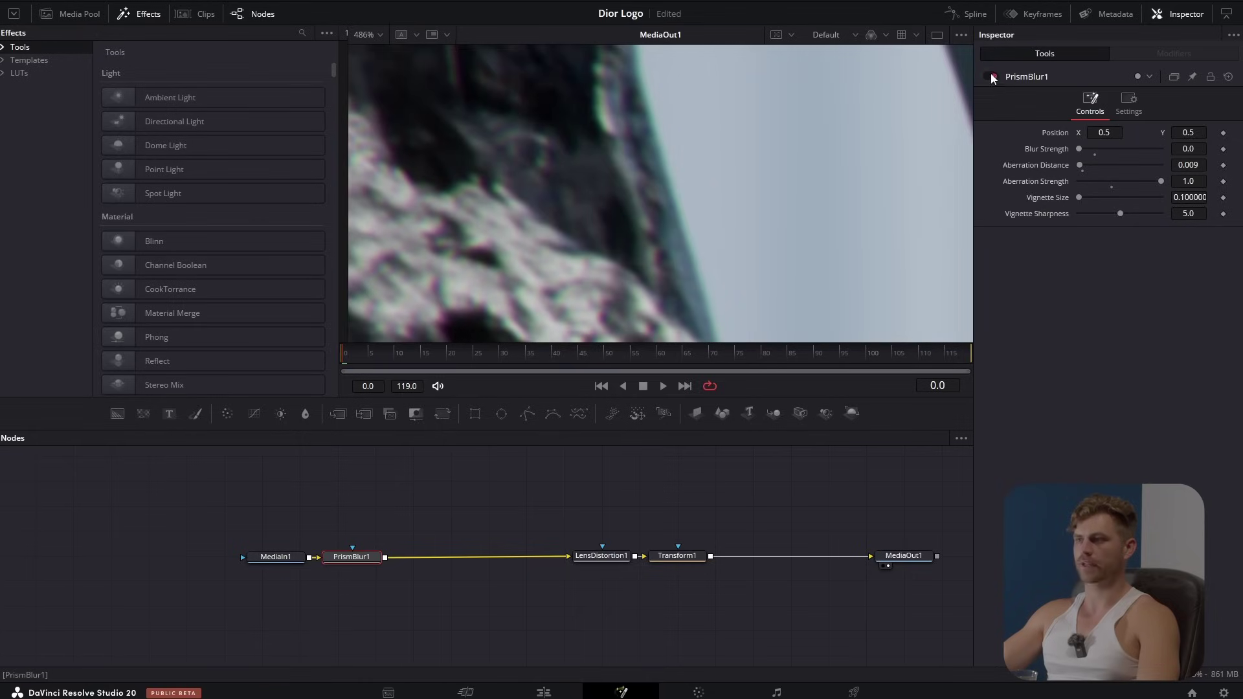
{"action": "scroll", "coordinate": [659, 145], "scroll_direction": "down", "scroll_amount": 8, "text": "ctrl"}
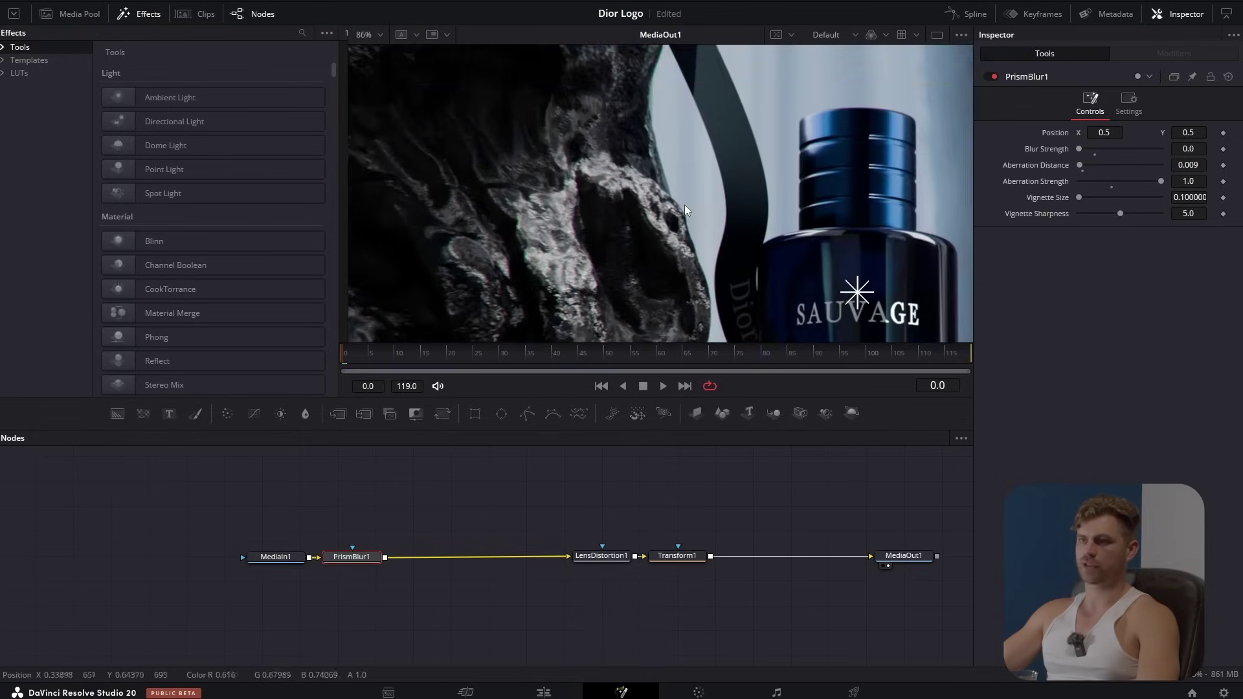
{"action": "scroll", "coordinate": [647, 167], "scroll_direction": "up", "scroll_amount": 8, "text": "ctrl"}
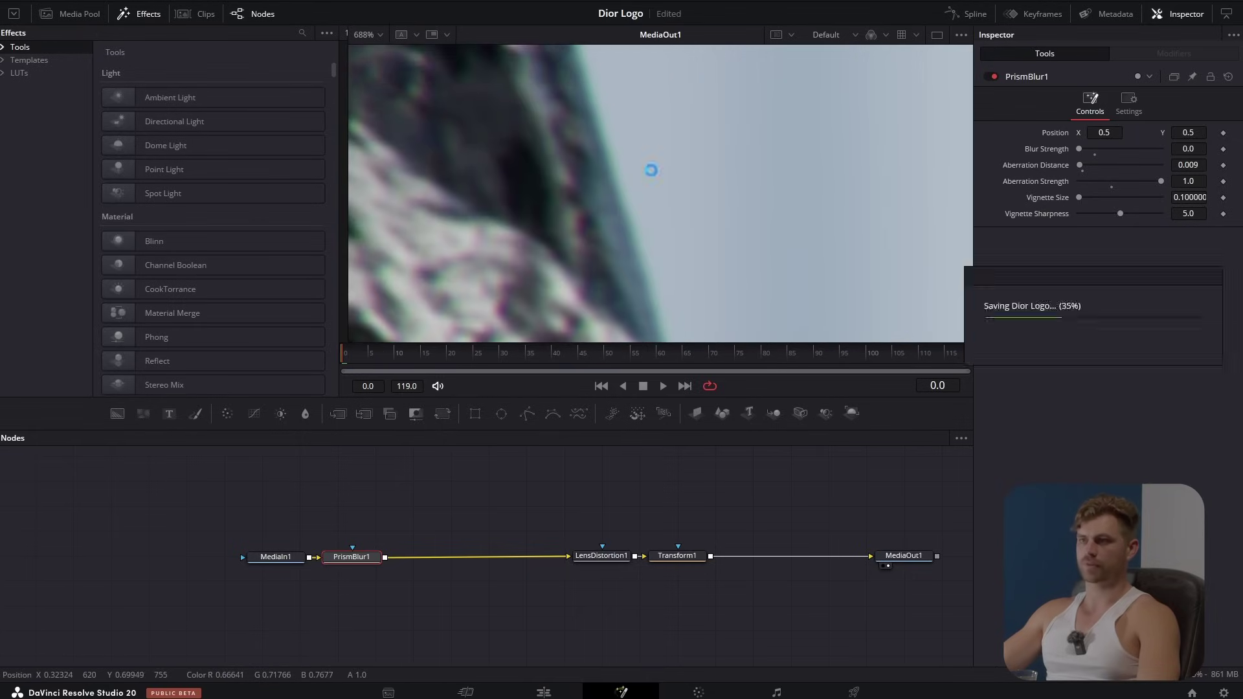
{"action": "scroll", "coordinate": [647, 175], "scroll_direction": "down", "scroll_amount": 2, "text": "ctrl"}
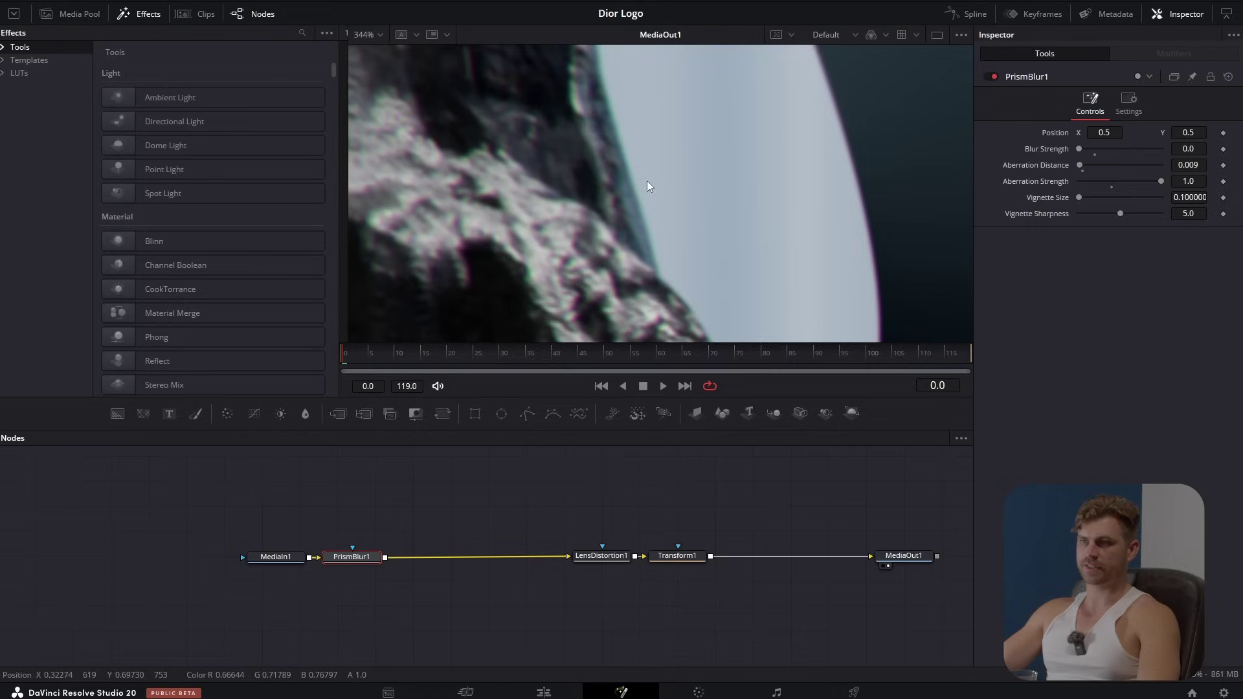
{"action": "left_click", "coordinate": [990, 76]}
{"action": "left_click", "coordinate": [990, 77]}
{"action": "scroll", "coordinate": [652, 199], "scroll_direction": "down", "scroll_amount": 10}
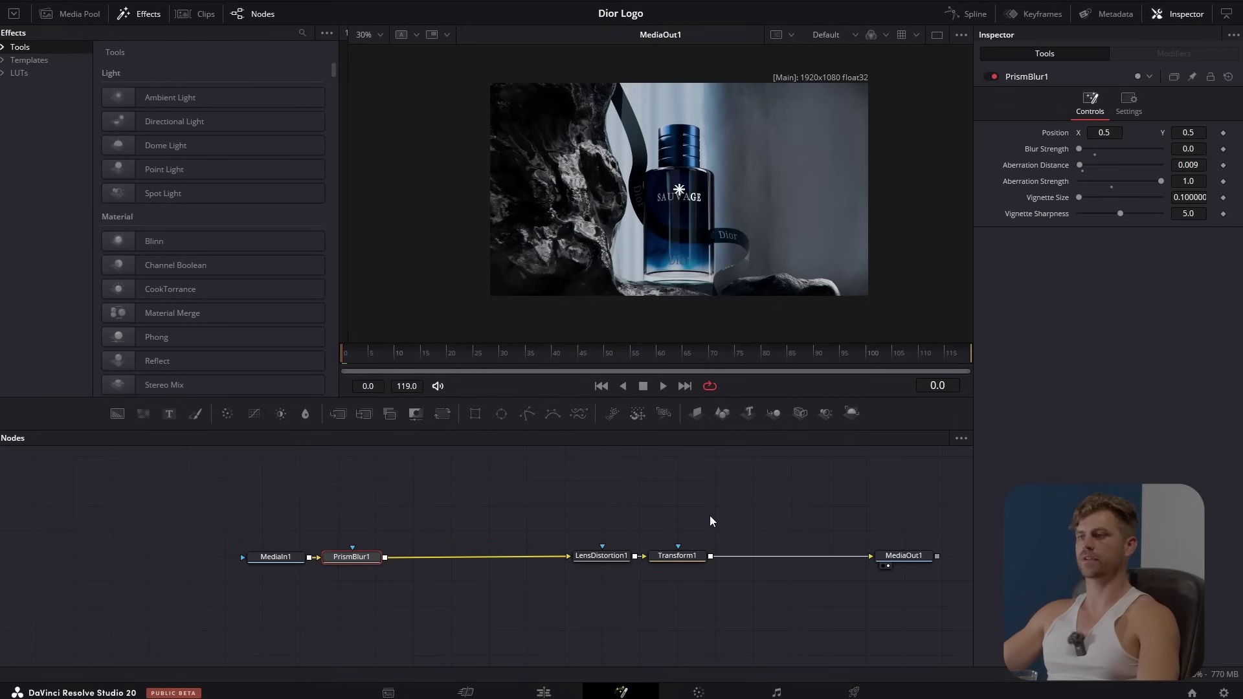
{"action": "scroll", "coordinate": [724, 236], "scroll_direction": "up", "scroll_amount": 2}
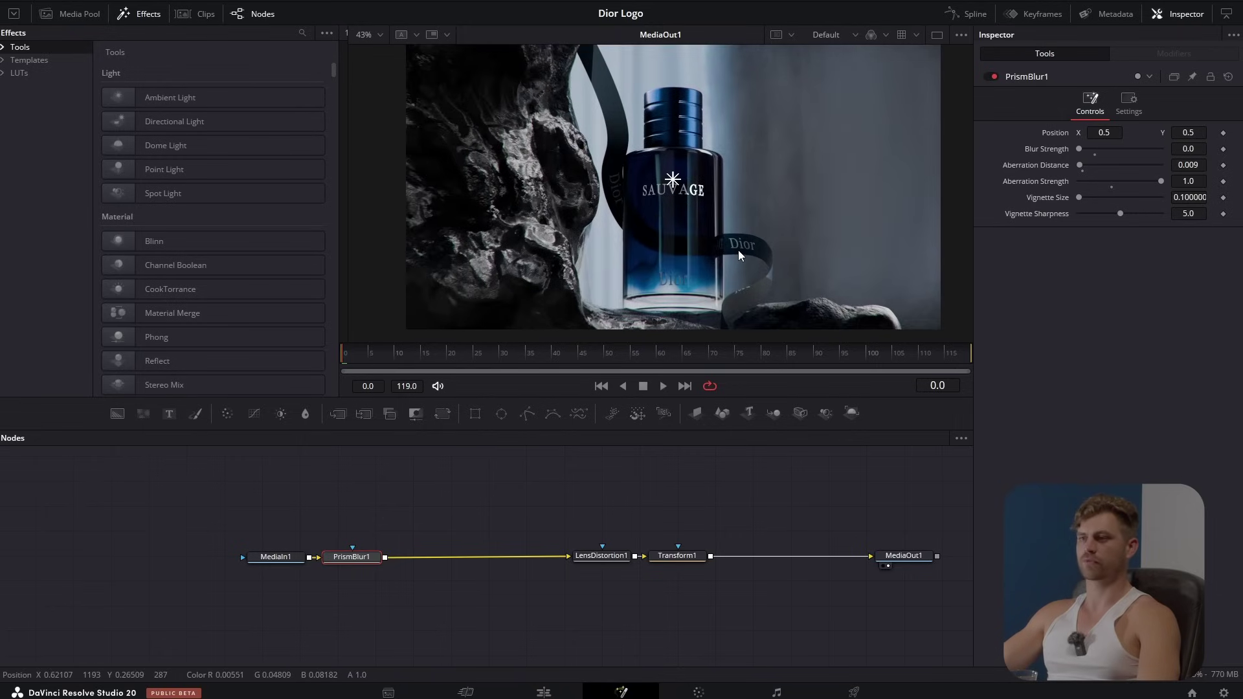
{"action": "scroll", "coordinate": [738, 250], "scroll_direction": "down", "scroll_amount": 2}
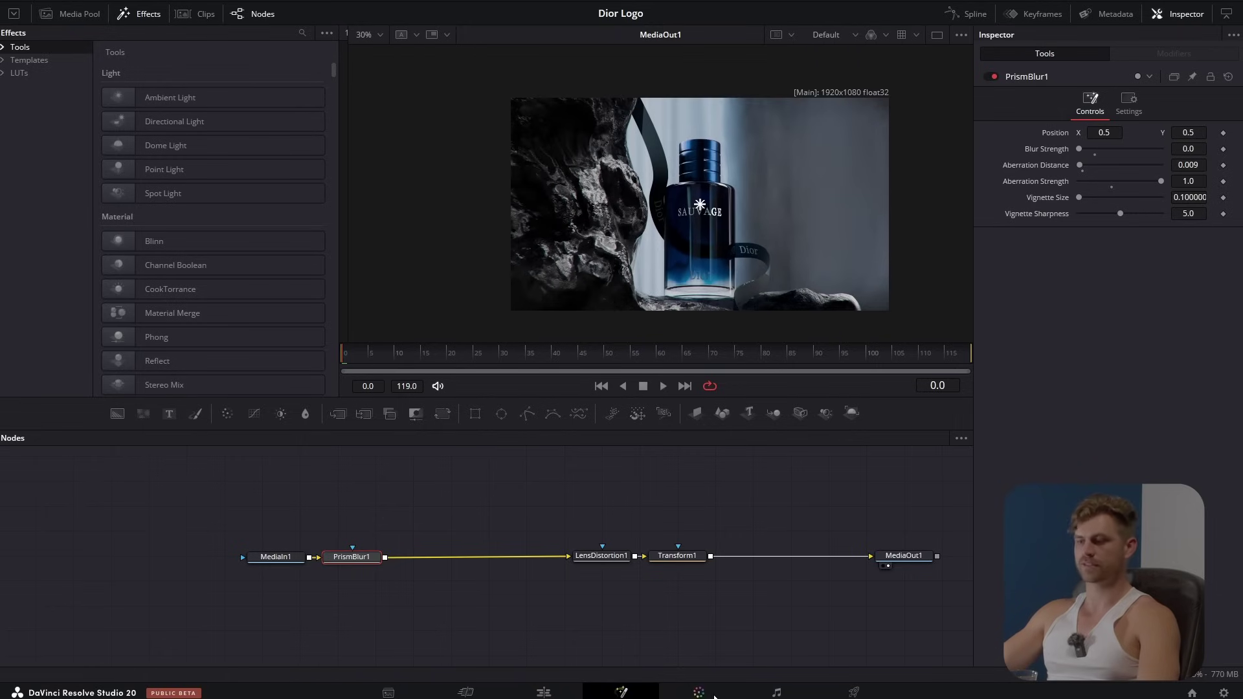
Step: Turn off the bypass of color grades and Fusion effects on the Edit page and save the project
{"action": "key", "text": "shift+4"}
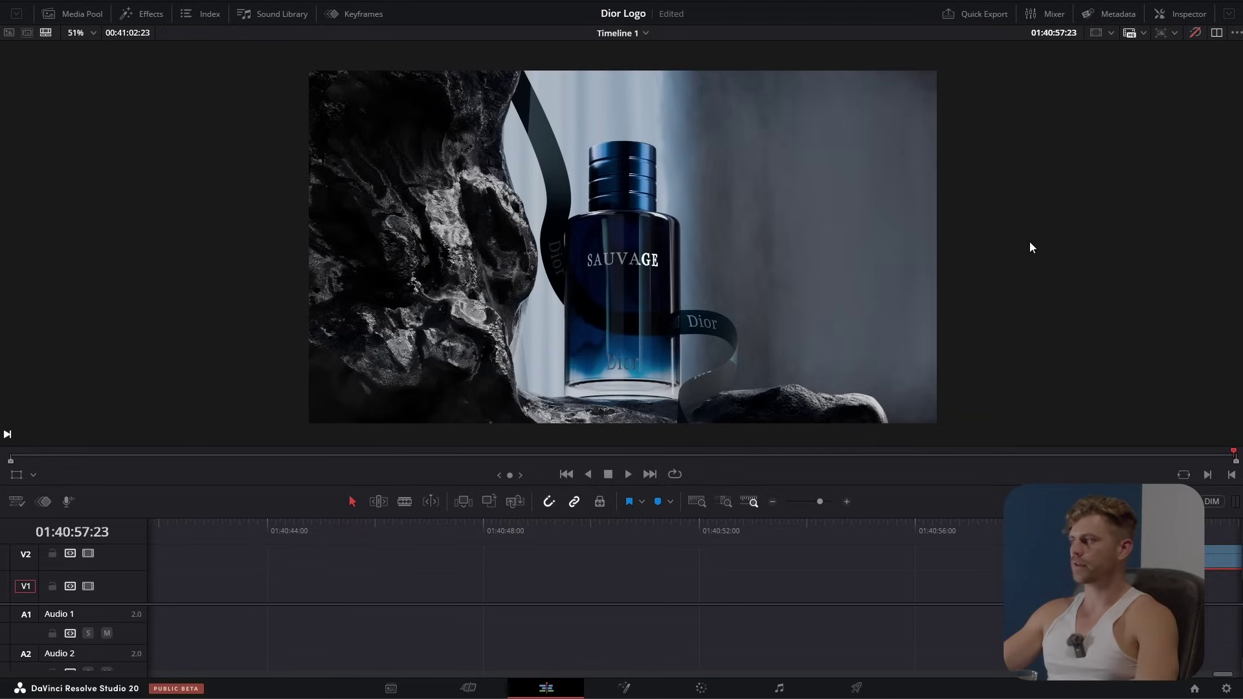
{"action": "key", "text": "shift+d"}
{"action": "key", "text": "ctrl+s"}
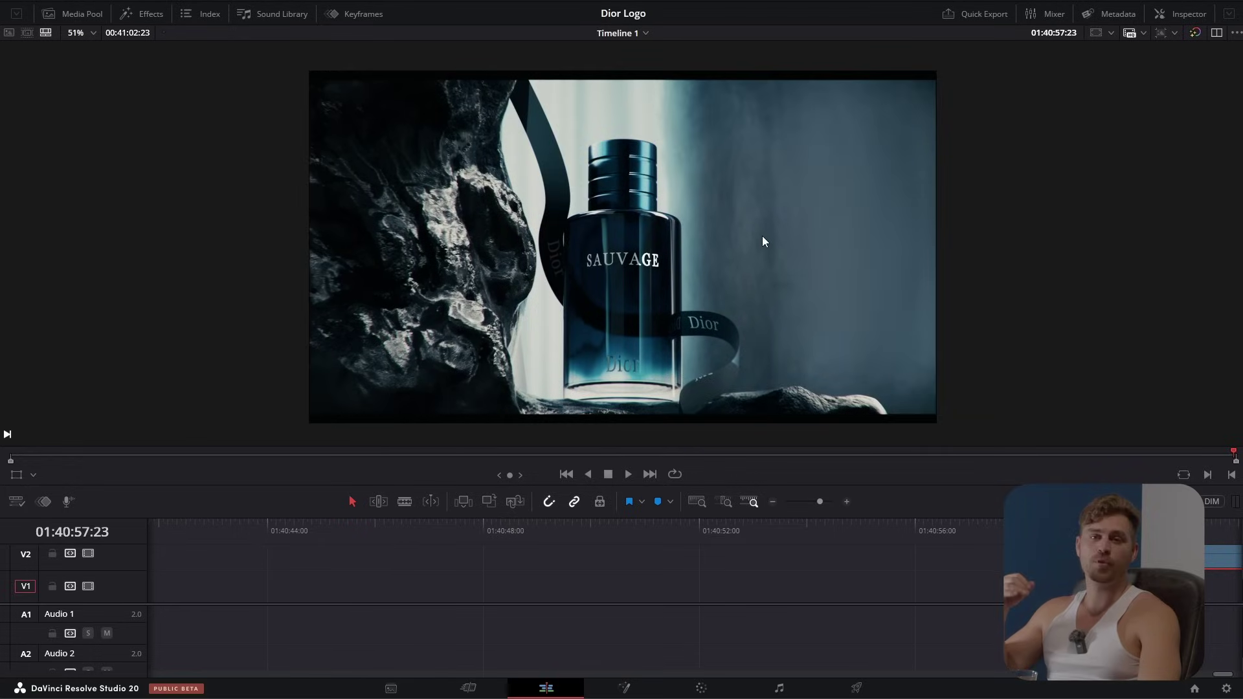